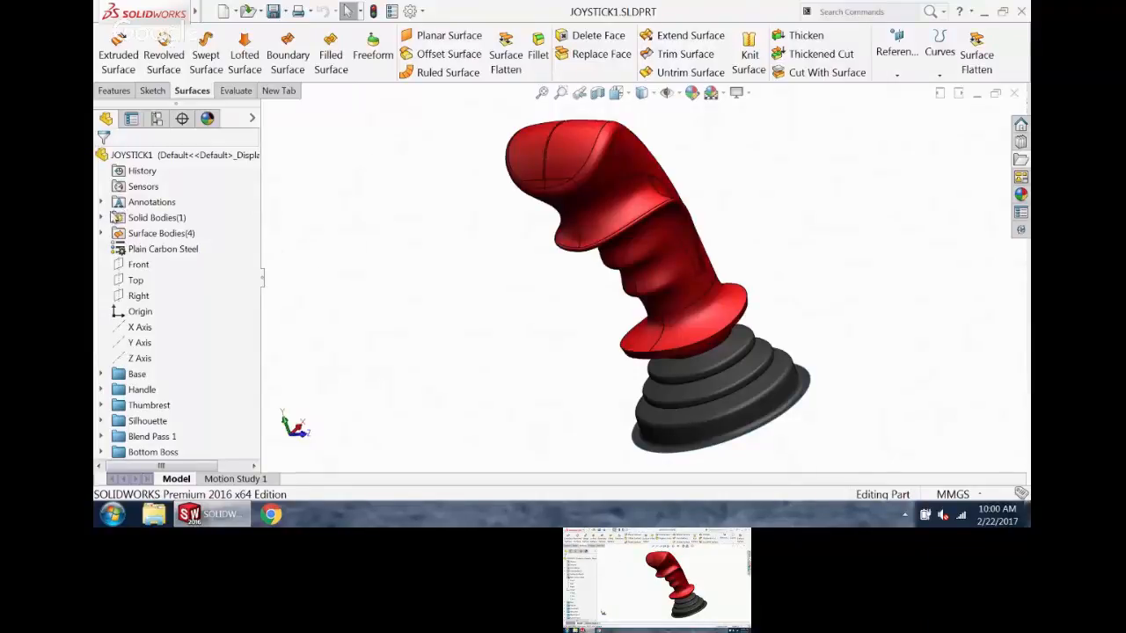
- Examine the joystick's solid body and each surface body by expanding the body folders and highlighting the bodies in the model
{"action": "left_click", "coordinate": [101, 217]}
{"action": "left_click", "coordinate": [165, 233]}
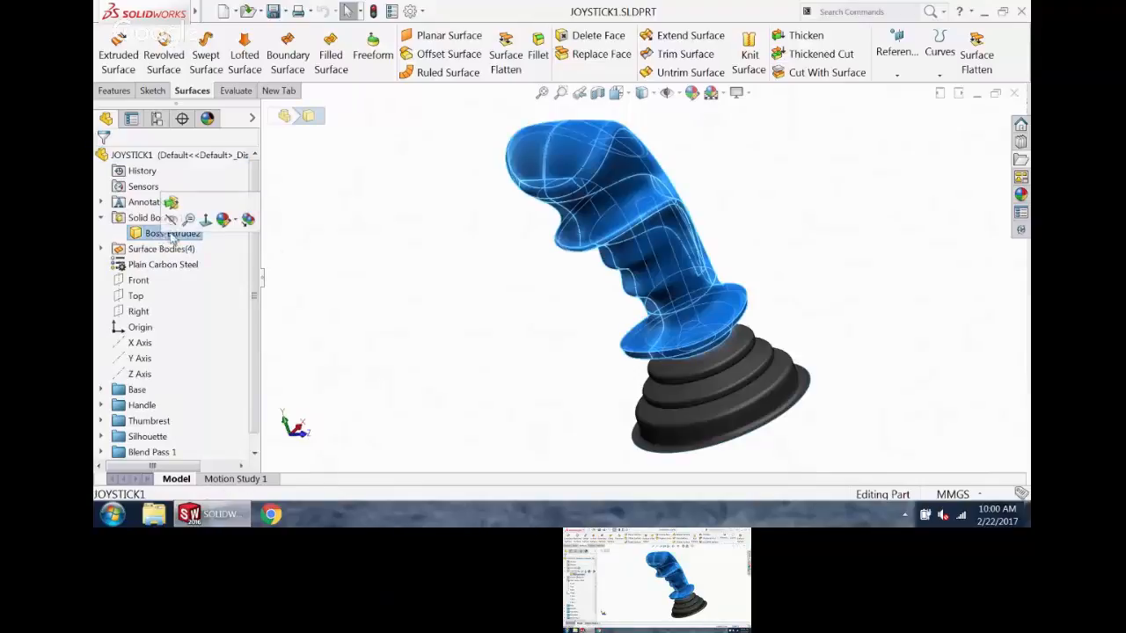
{"action": "left_click", "coordinate": [101, 249]}
{"action": "left_click", "coordinate": [183, 266]}
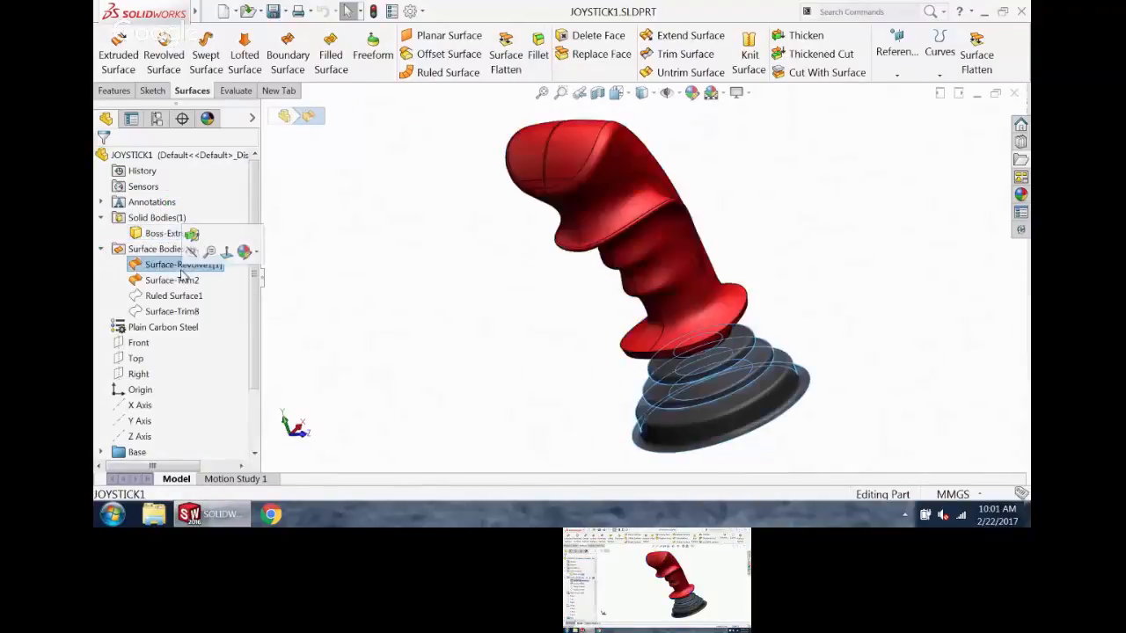
{"action": "left_click", "coordinate": [176, 281]}
{"action": "mouse_move", "coordinate": [373, 327]}
{"action": "middle_mouse_down"}
{"action": "mouse_move", "coordinate": [422, 336]}
{"action": "mouse_move", "coordinate": [408, 277]}
{"action": "mouse_move", "coordinate": [393, 335]}
{"action": "middle_mouse_up"}
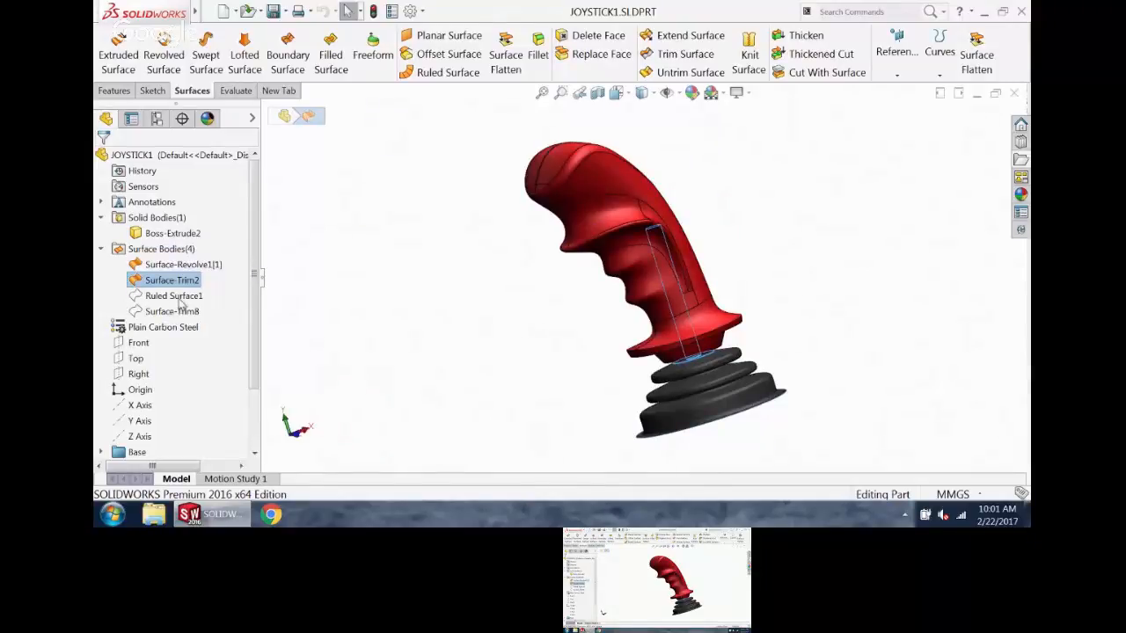
{"action": "left_click", "coordinate": [175, 296]}
{"action": "left_click", "coordinate": [190, 313]}
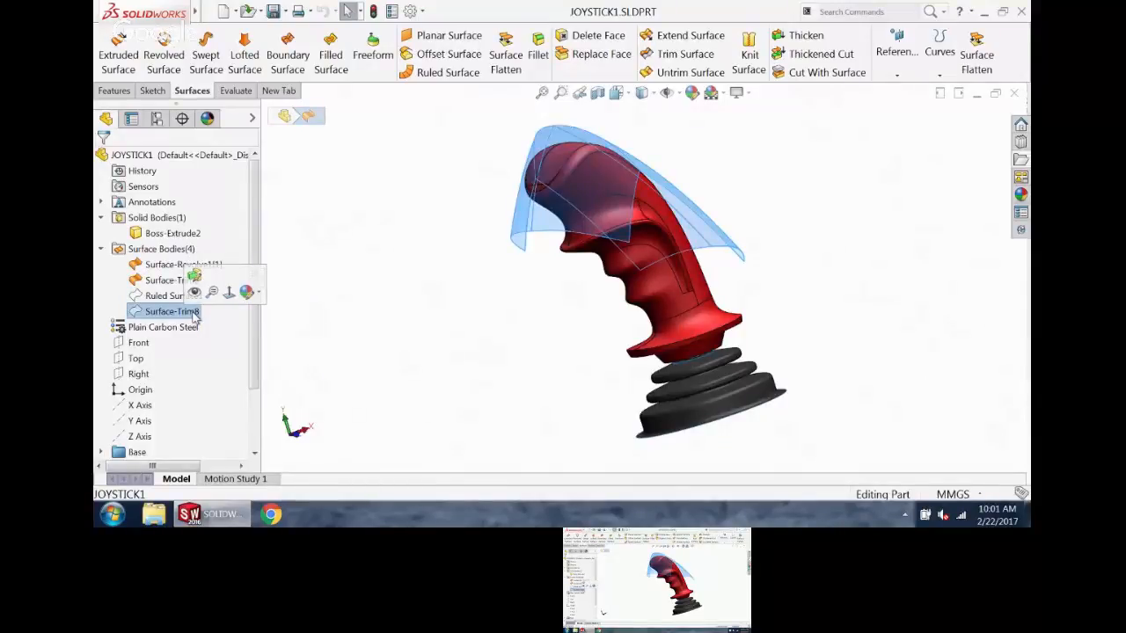
{"action": "left_click", "coordinate": [343, 228]}
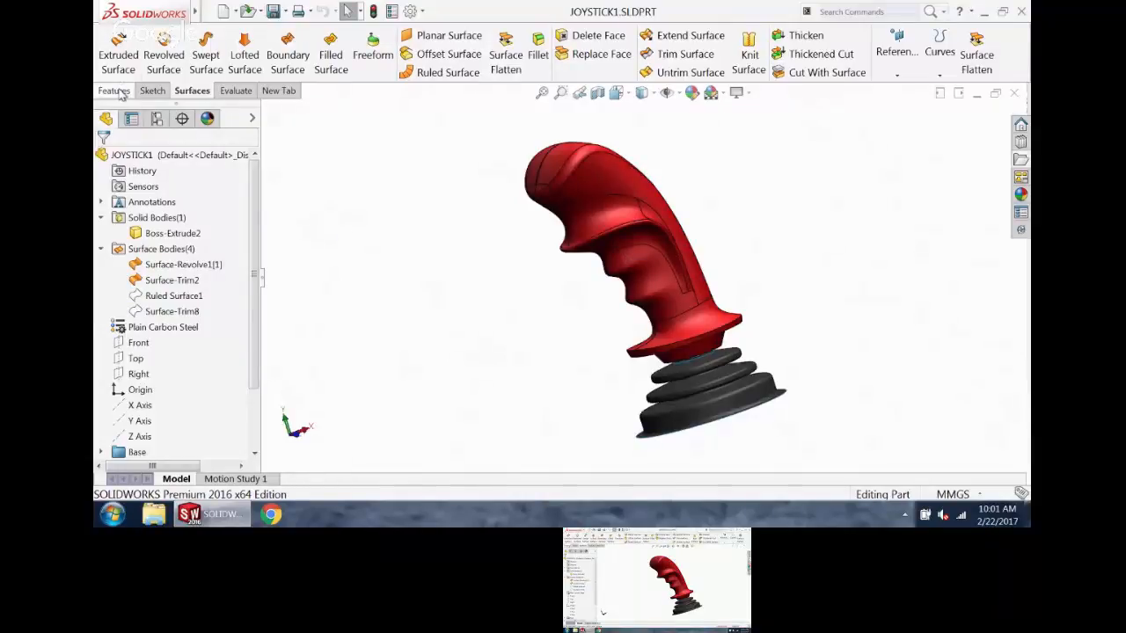
- Start a Split with the Front plane as the trim tool
{"action": "left_click", "coordinate": [271, 91]}
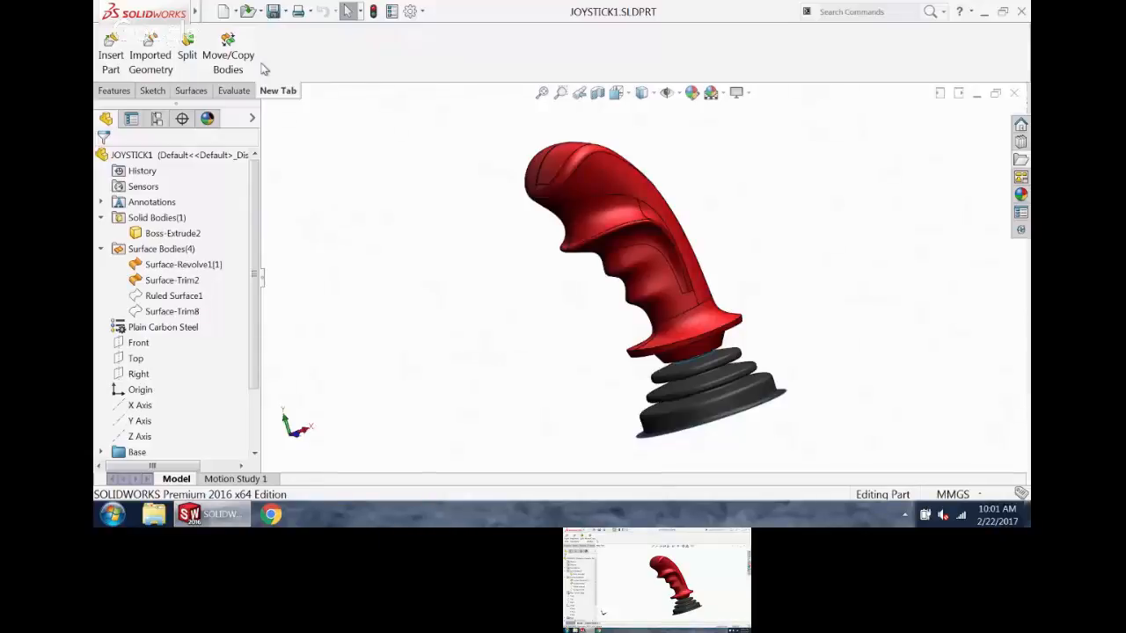
{"action": "right_click", "coordinate": [283, 92]}
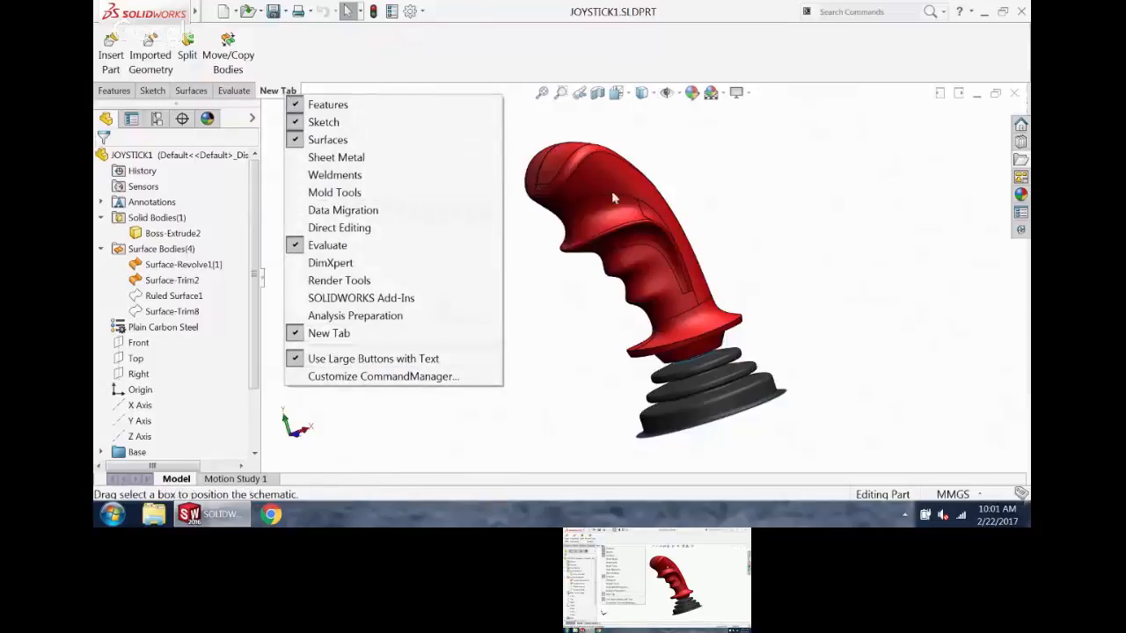
{"action": "left_click", "coordinate": [605, 123]}
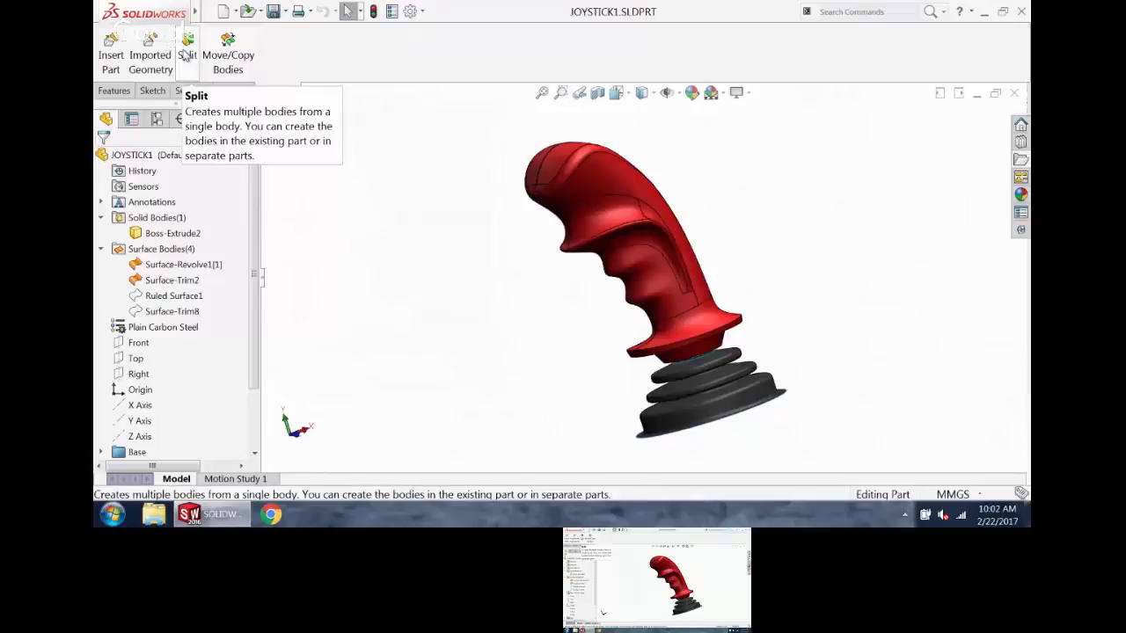
{"action": "left_click", "coordinate": [187, 55]}
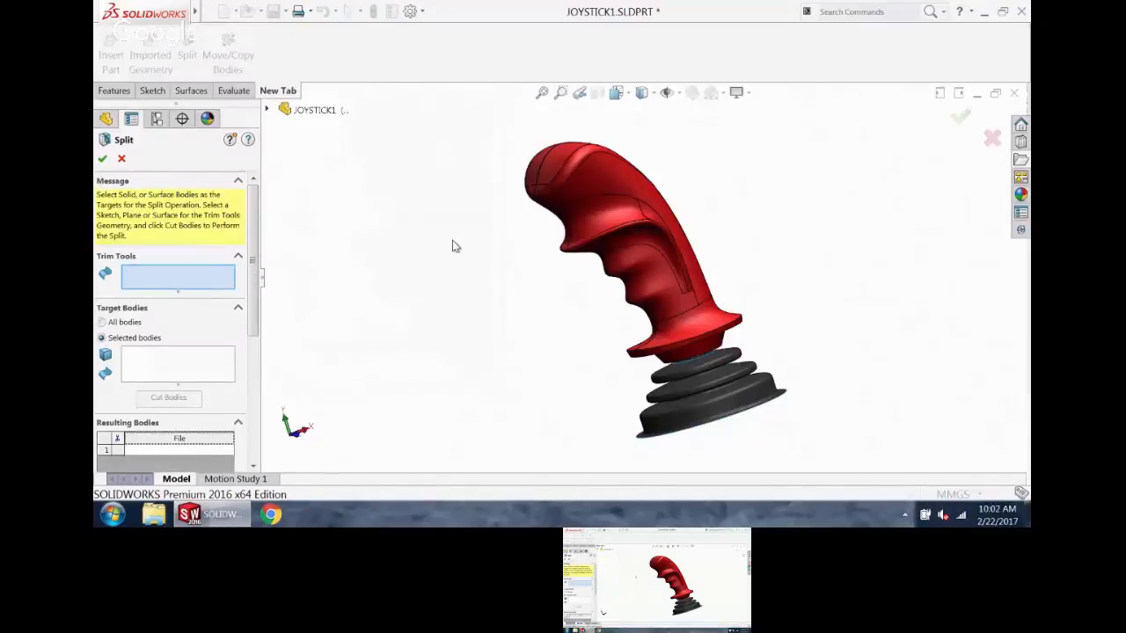
{"action": "scroll", "coordinate": [257, 226], "scroll_direction": "down", "scroll_amount": 1}
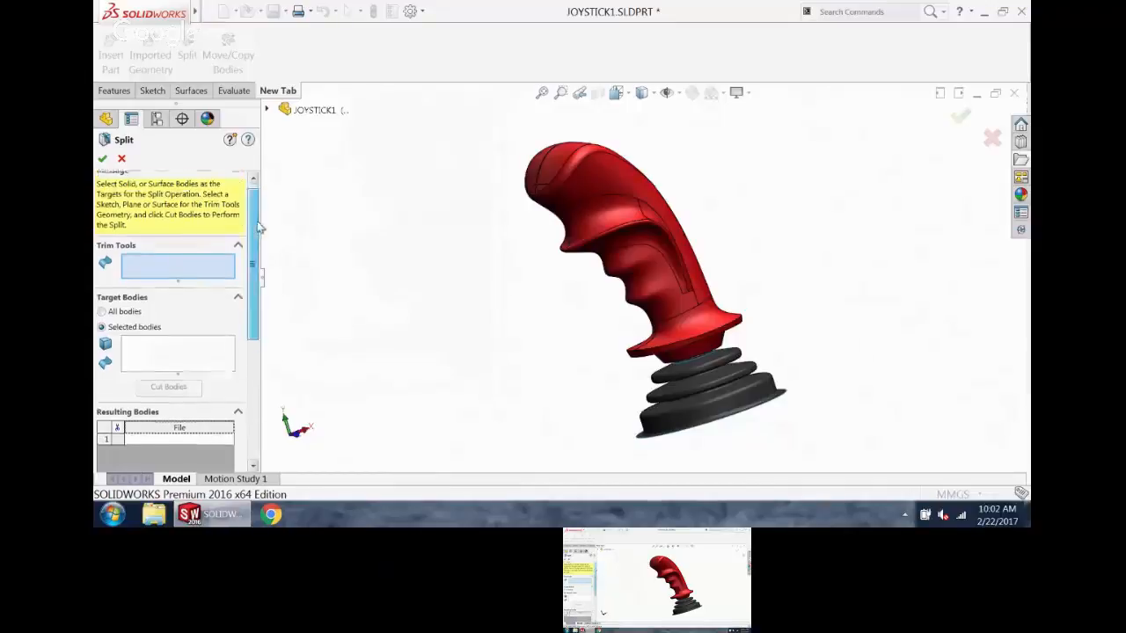
{"action": "scroll", "coordinate": [262, 242], "scroll_direction": "down", "scroll_amount": 2}
{"action": "scroll", "coordinate": [263, 227], "scroll_direction": "up", "scroll_amount": 2}
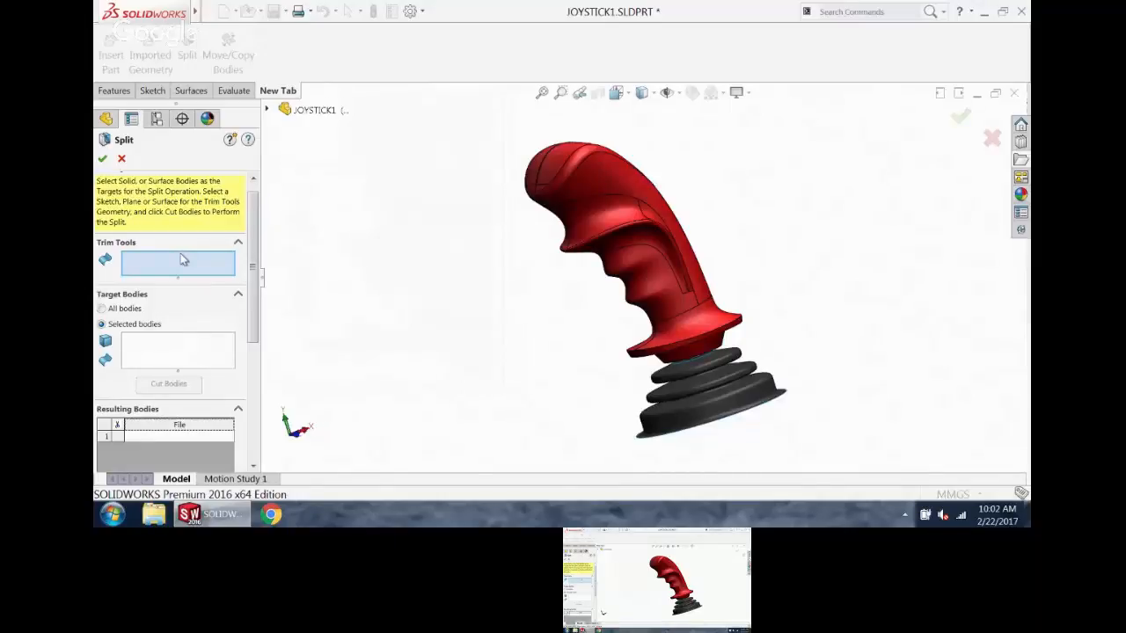
{"action": "left_click", "coordinate": [267, 109]}
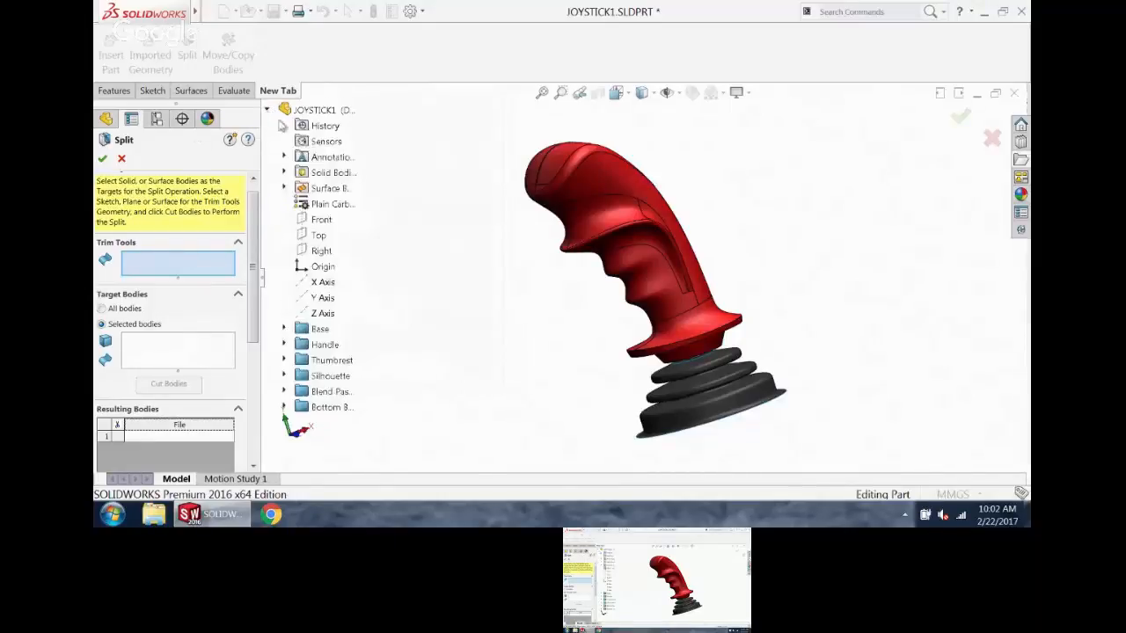
{"action": "left_click", "coordinate": [321, 219]}
{"action": "middle_click_drag", "start_coordinate": [478, 290], "coordinate": [503, 271]}
{"action": "scroll", "coordinate": [255, 261], "scroll_direction": "down", "scroll_amount": 1}
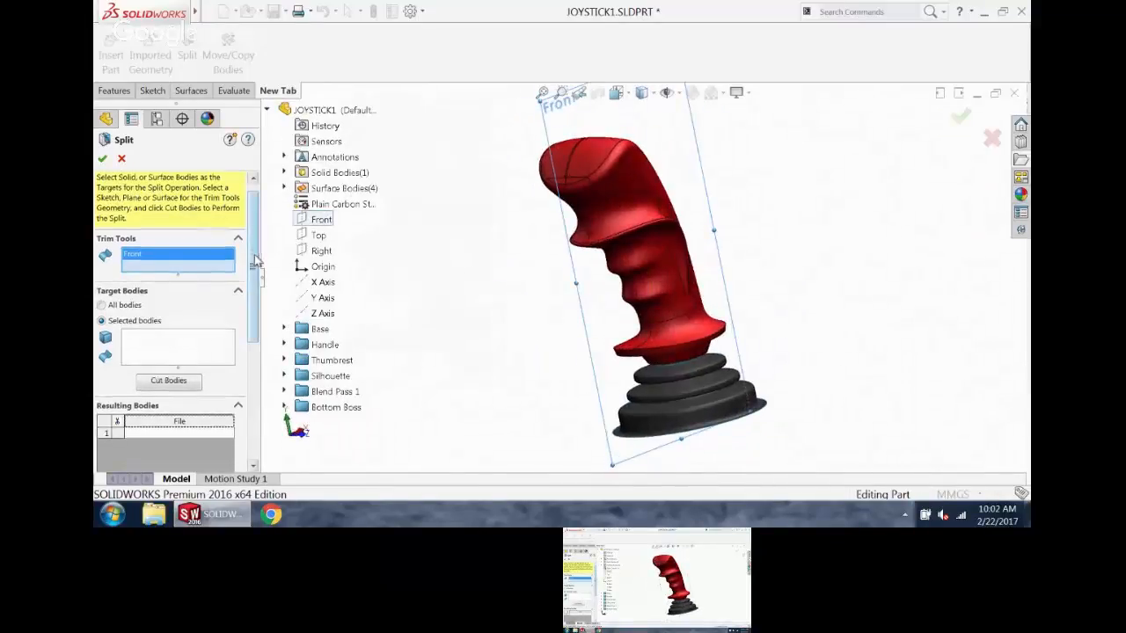
{"action": "scroll", "coordinate": [255, 261], "scroll_direction": "down", "scroll_amount": 3}
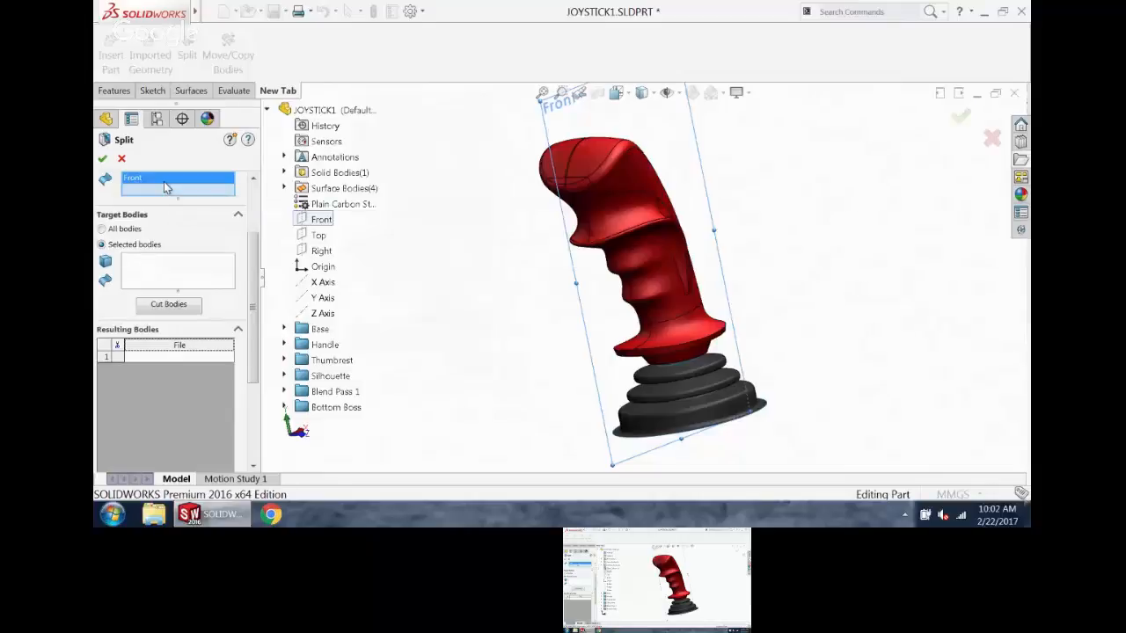
- Cut the bodies with the Front plane, trying All bodies as the target option before returning to Selected bodies
{"action": "left_click", "coordinate": [176, 308]}
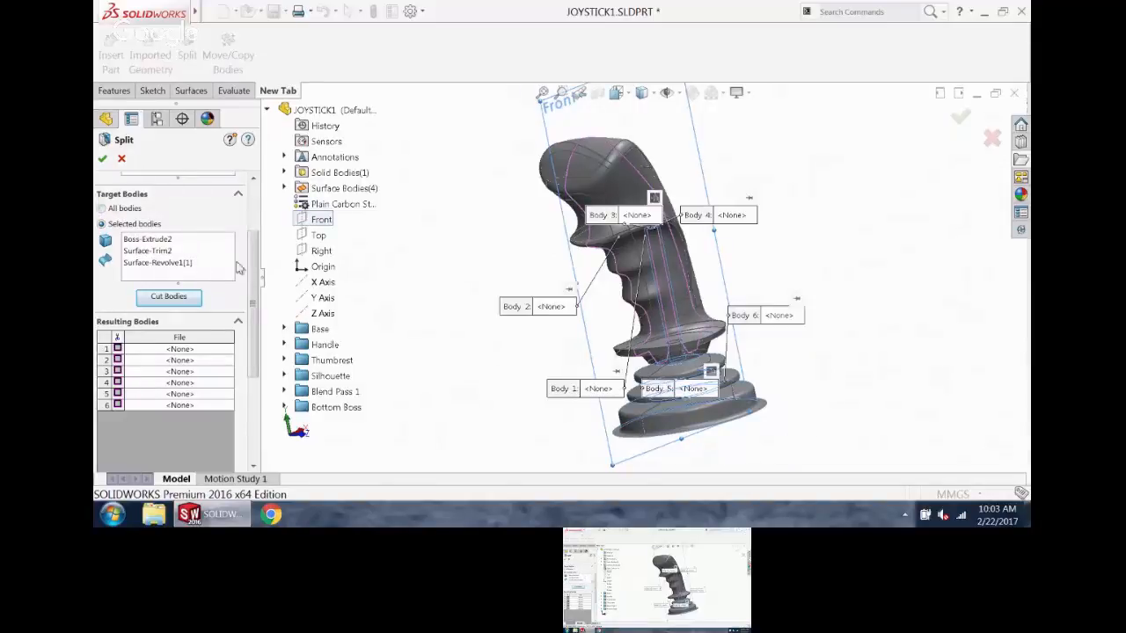
{"action": "scroll", "coordinate": [257, 273], "scroll_direction": "up", "scroll_amount": 2}
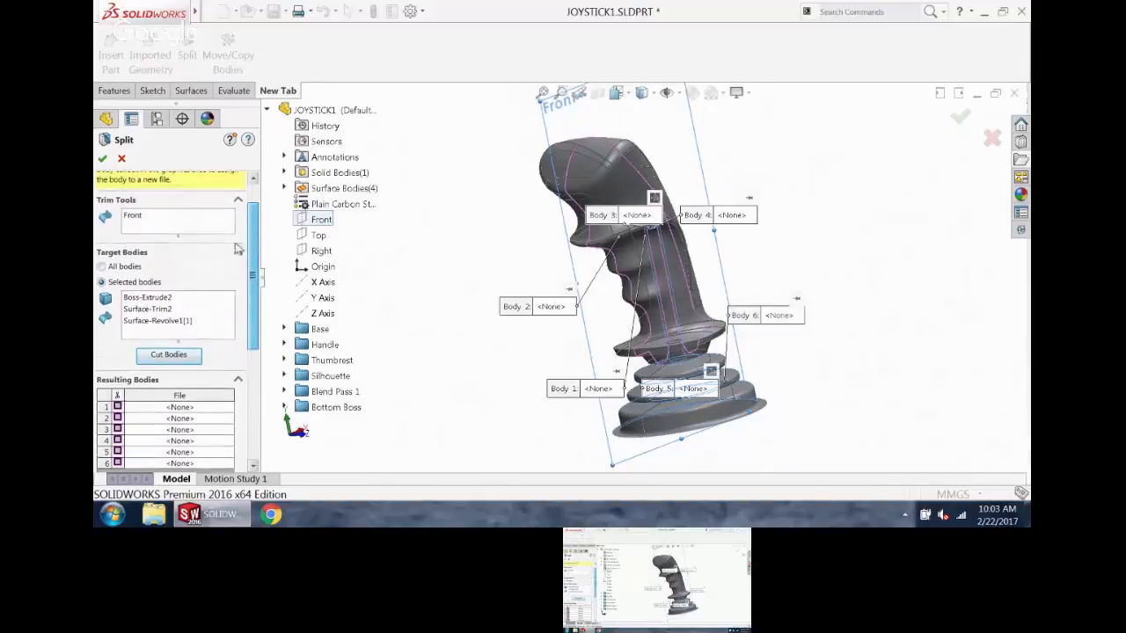
{"action": "left_click", "coordinate": [130, 266]}
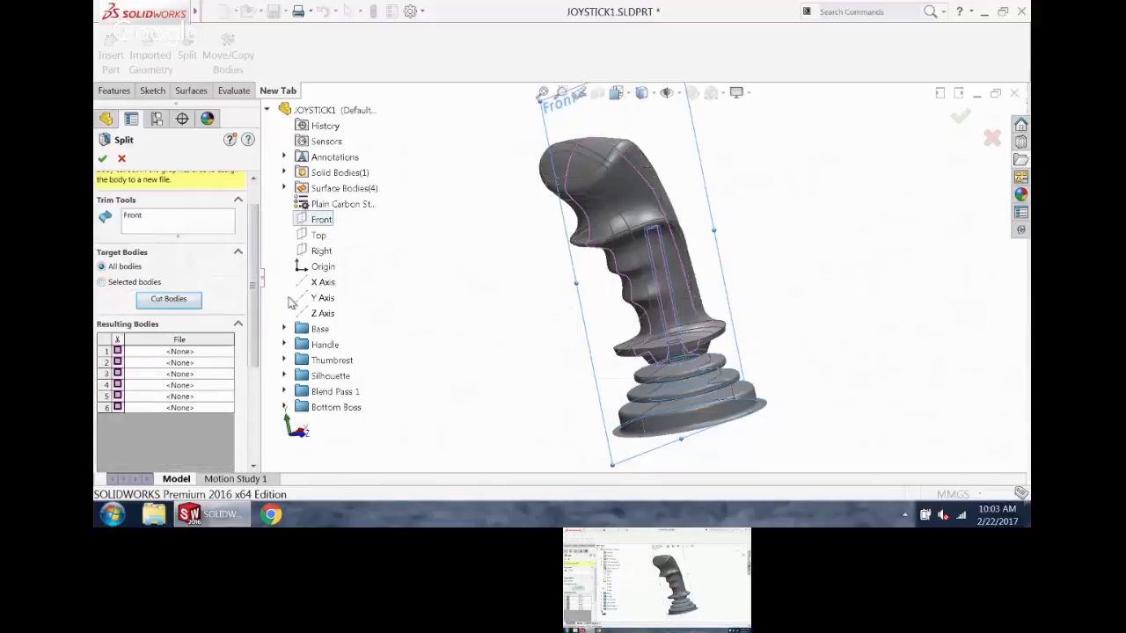
{"action": "left_click", "coordinate": [150, 282]}
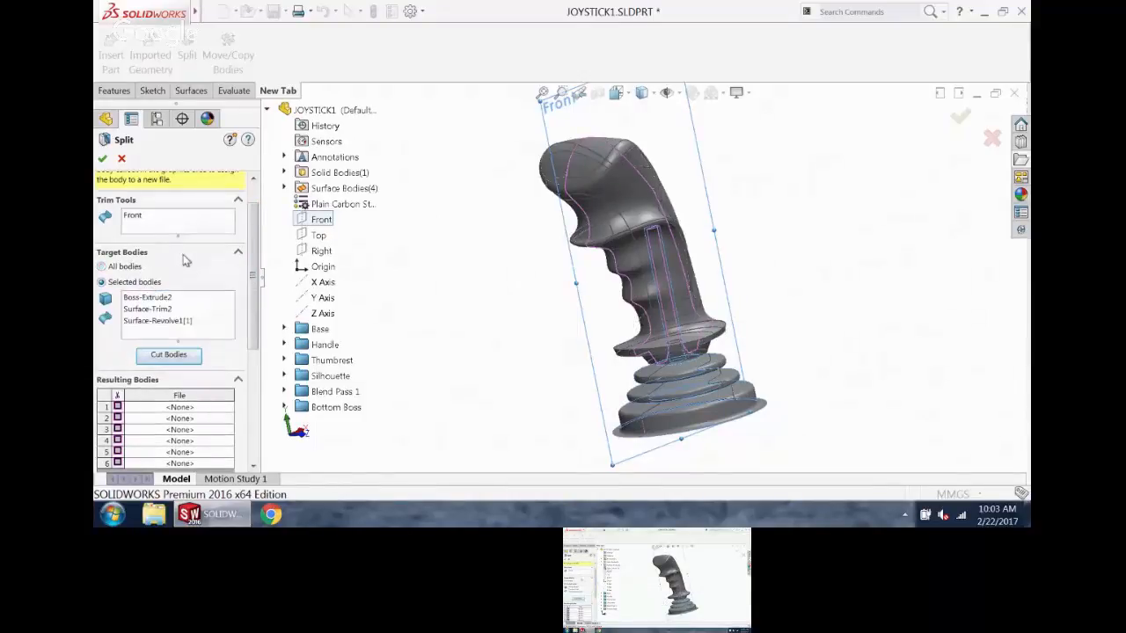
- Remove Surface-Trim2 and Surface-Revolve1[1] from the split targets and cut only the Boss-Extrude2 body
{"action": "left_click", "coordinate": [169, 309]}
{"action": "key", "text": "Delete"}
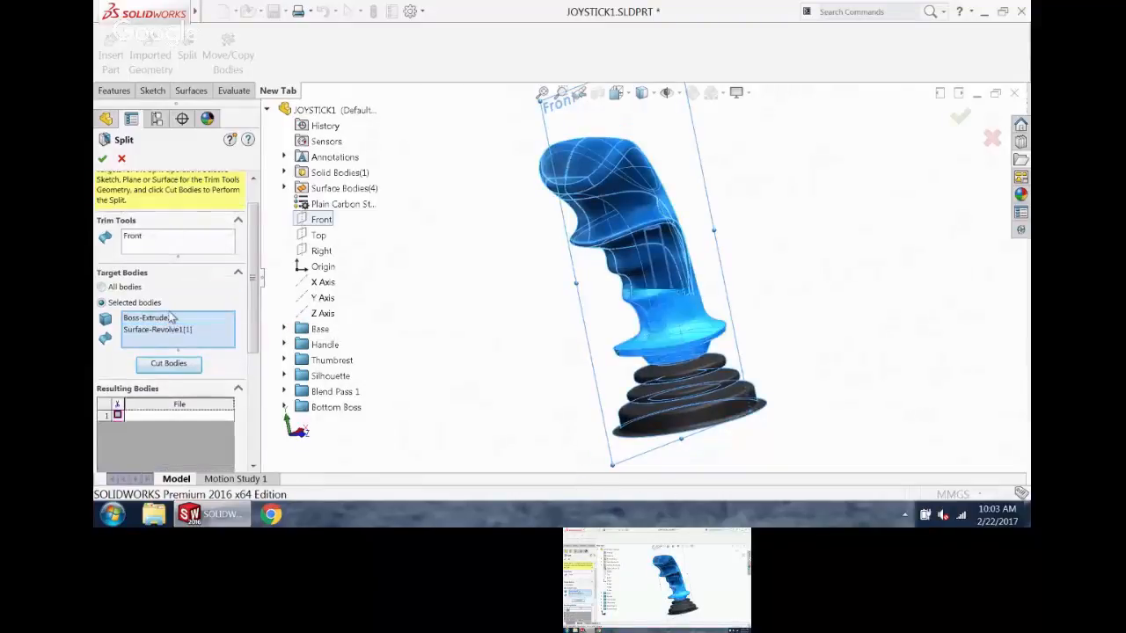
{"action": "left_click", "coordinate": [180, 329]}
{"action": "key", "text": "Delete"}
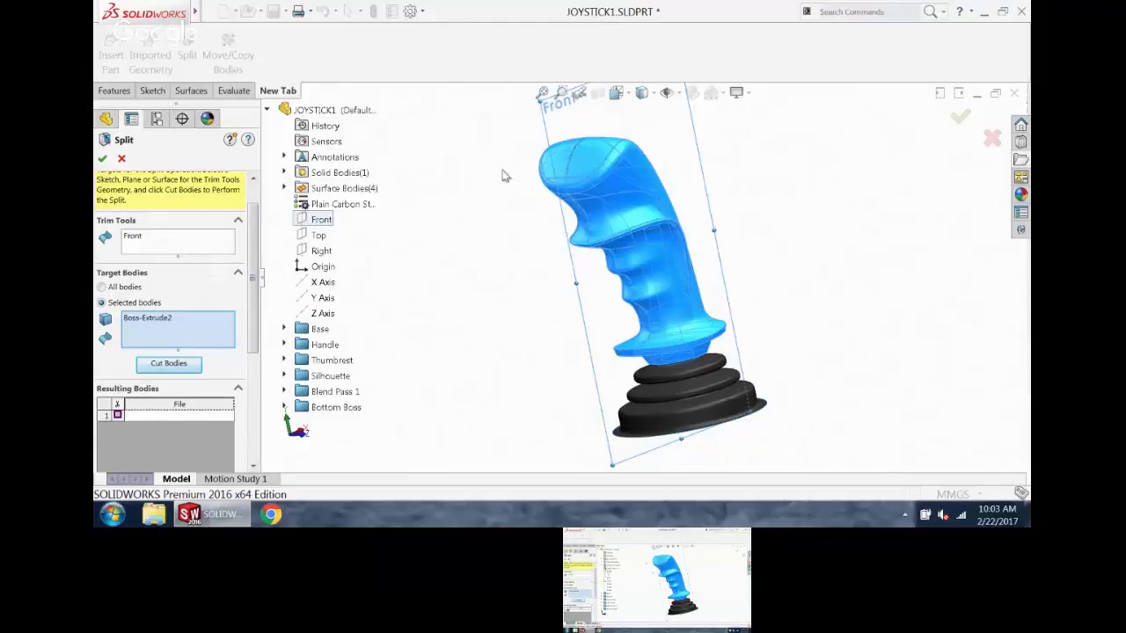
{"action": "left_click", "coordinate": [169, 364]}
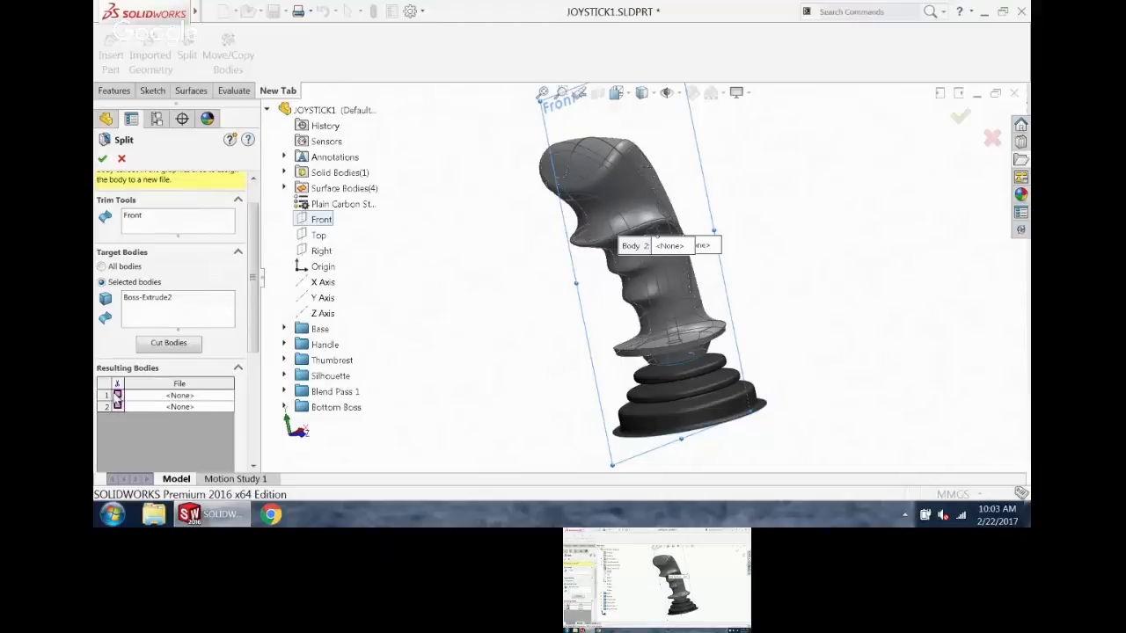
- Include the first resulting body in the split and assign it to a new part file named 69X-03341-LP
{"action": "left_click", "coordinate": [117, 395]}
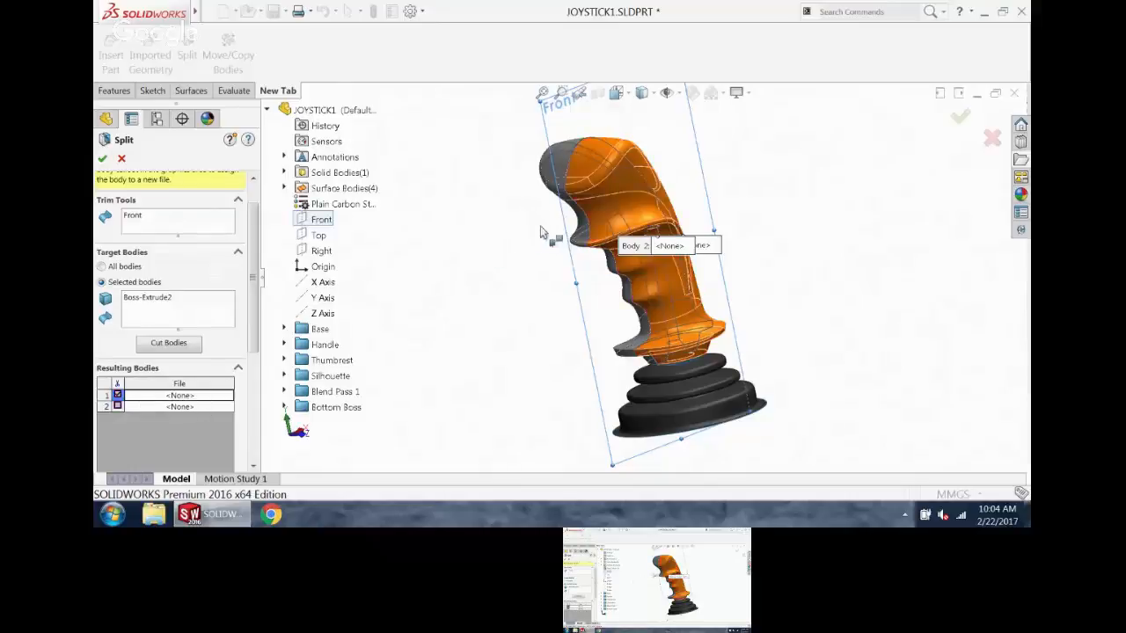
{"action": "double_click", "coordinate": [181, 395]}
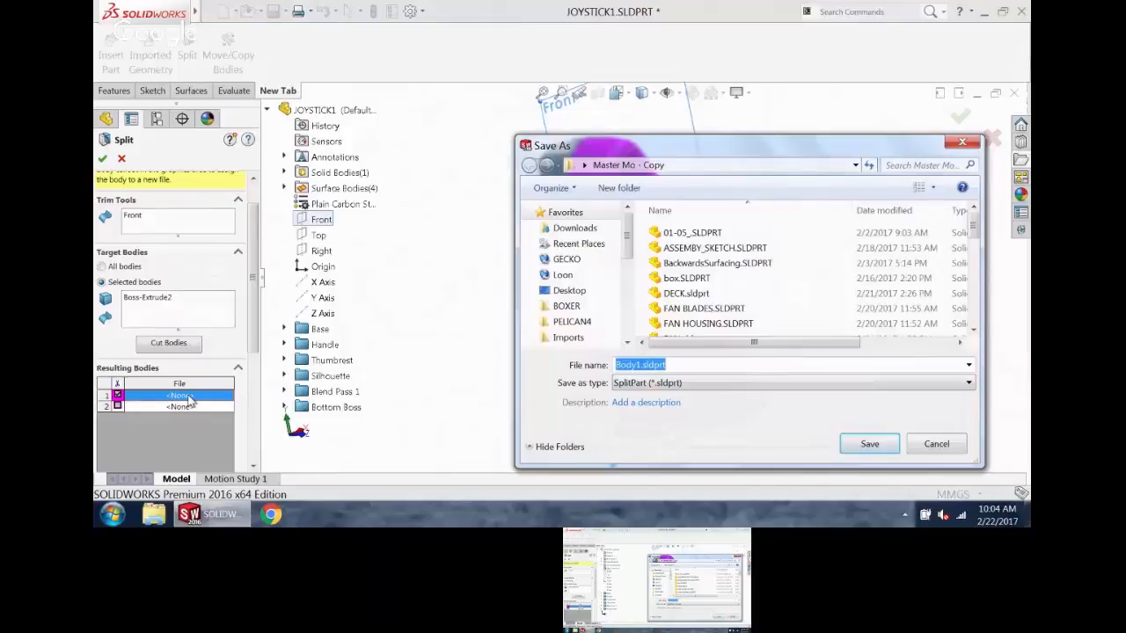
{"action": "type", "text": "69X"}
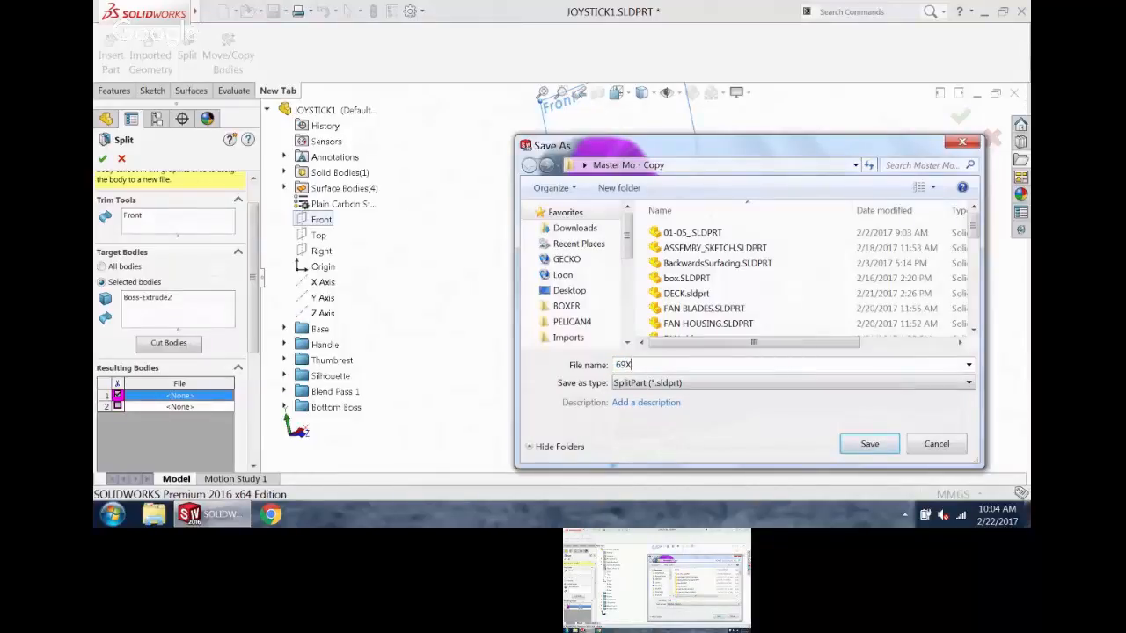
{"action": "type", "text": "-03341-LP"}
{"action": "left_click", "coordinate": [880, 451]}
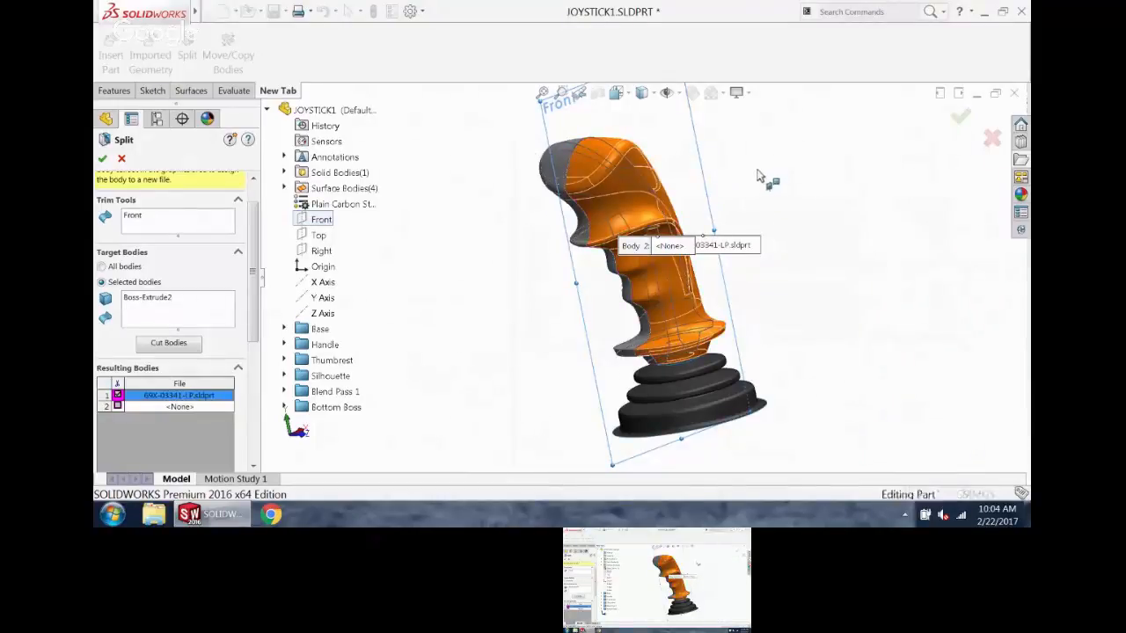
- Move the Body 2 callout clear of the handle, assign that body to the file 69X-03345-LP, and complete the split
{"action": "middle_click_drag", "start_coordinate": [767, 180], "coordinate": [783, 158]}
{"action": "left_click_drag", "start_coordinate": [643, 249], "coordinate": [427, 150]}
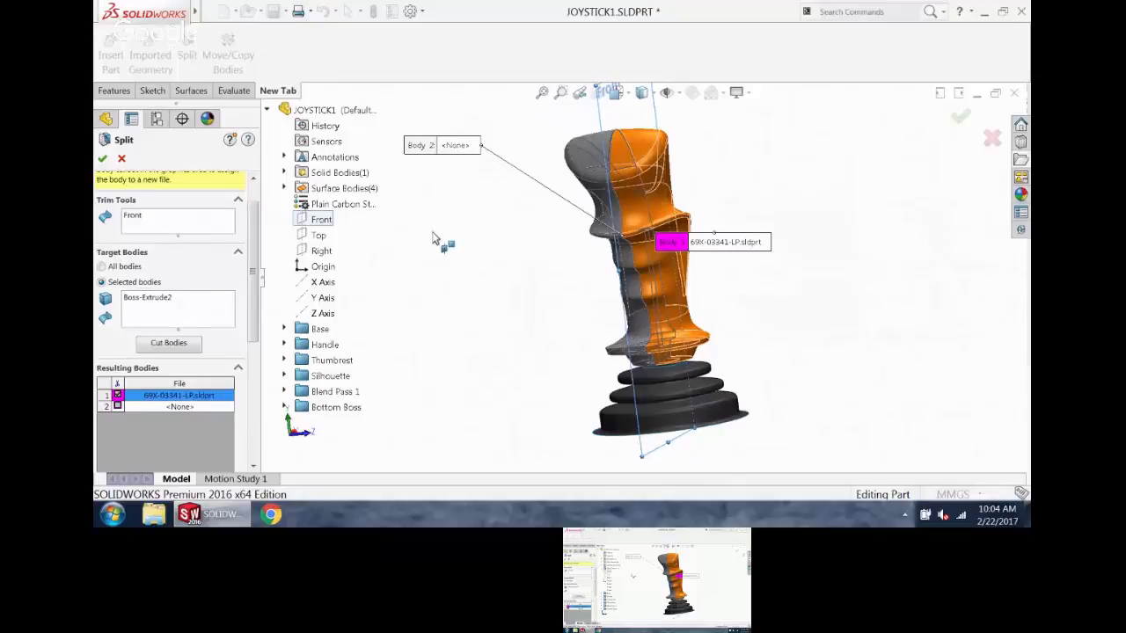
{"action": "left_click", "coordinate": [450, 155]}
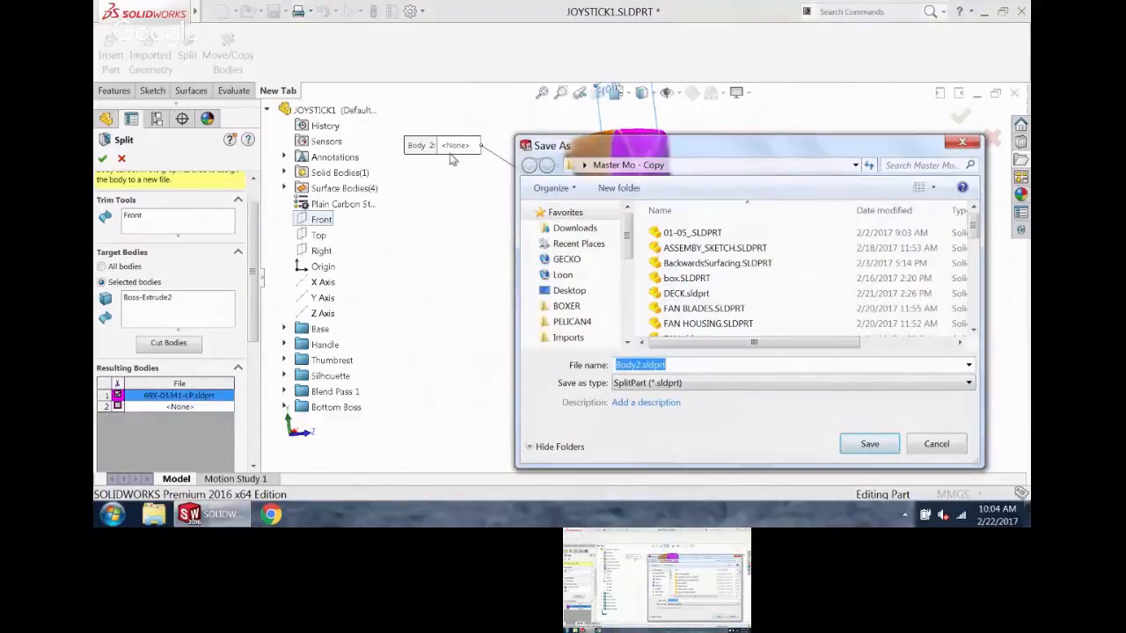
{"action": "type", "text": "69"}
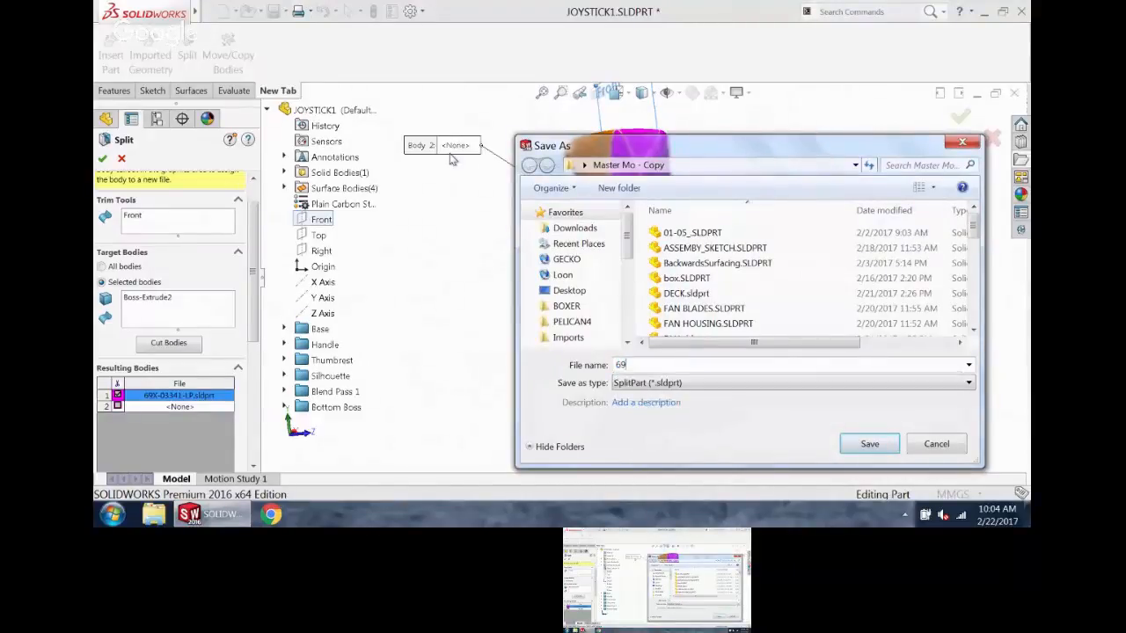
{"action": "type", "text": "X-"}
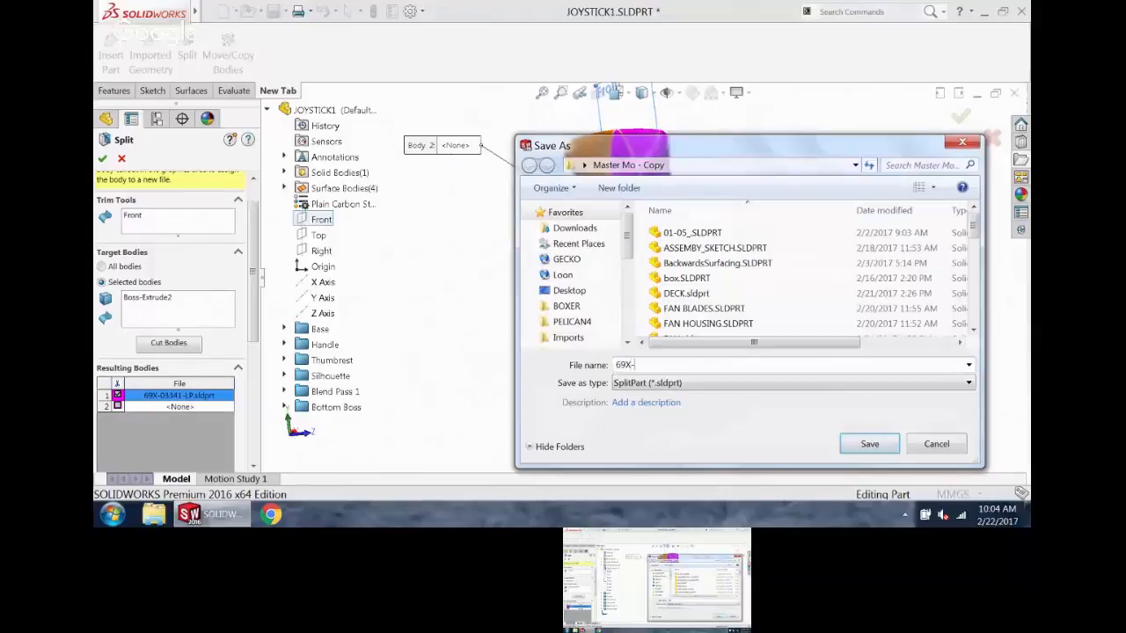
{"action": "type", "text": "03345-LP"}
{"action": "left_click", "coordinate": [869, 444]}
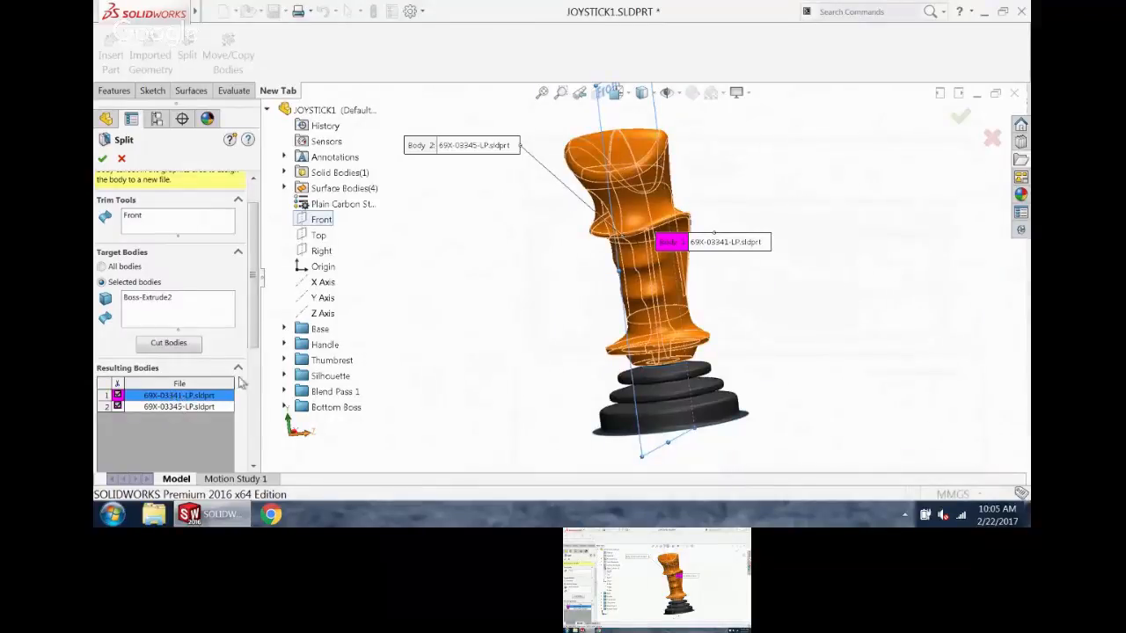
{"action": "left_click", "coordinate": [102, 159]}
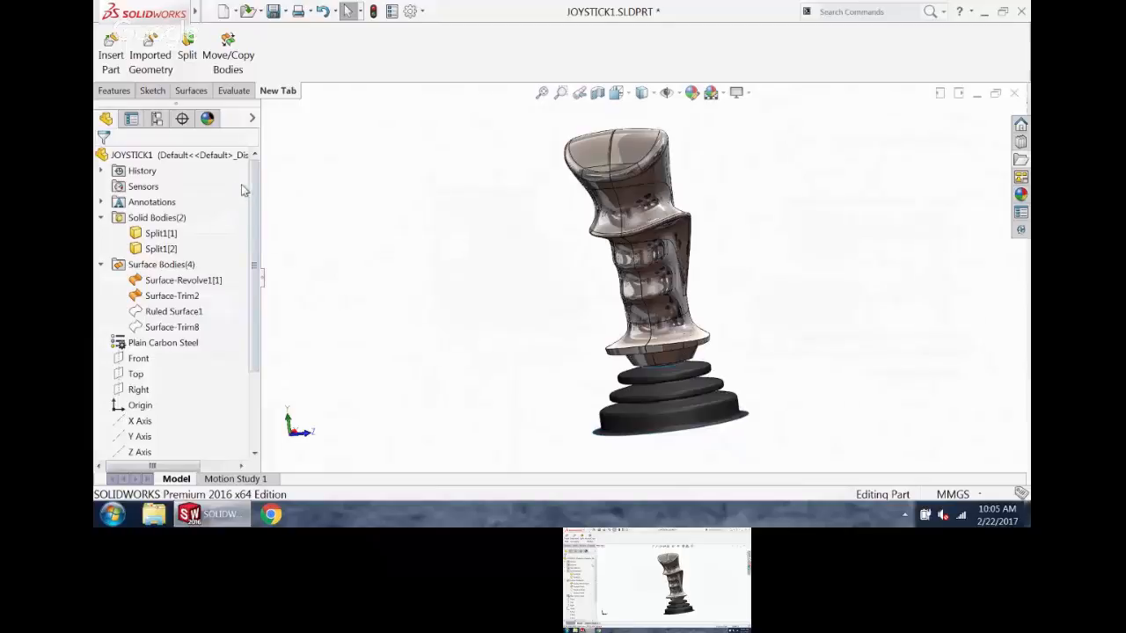
- Reopen the Split1 feature's definition to review its resulting bodies and options, then close it without changes
{"action": "left_click_drag", "start_coordinate": [254, 192], "coordinate": [272, 328]}
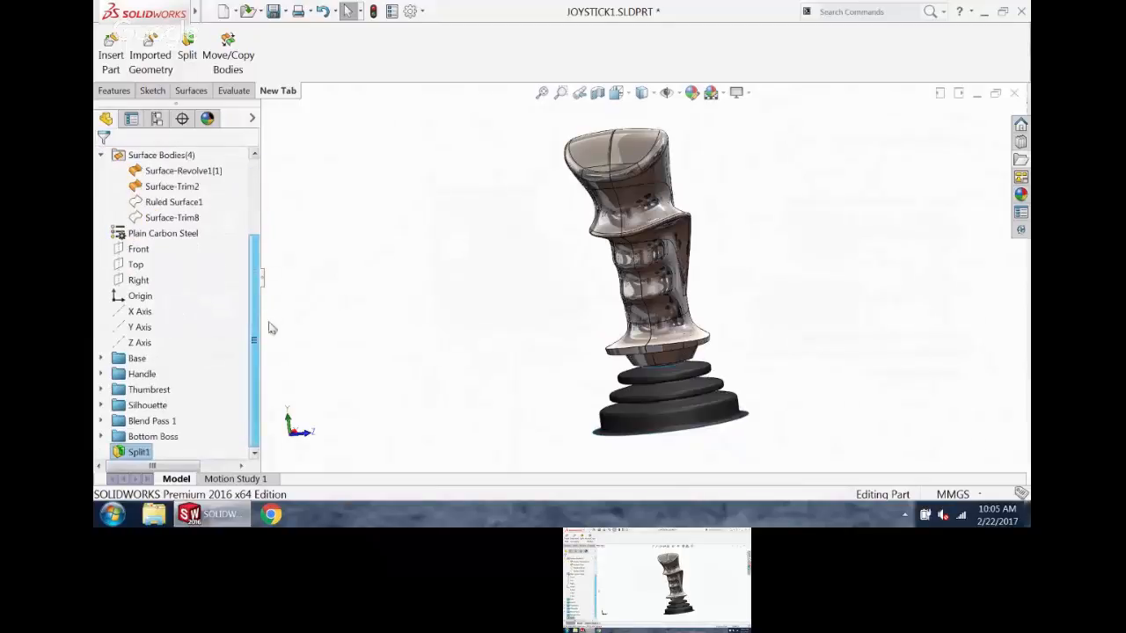
{"action": "right_click", "coordinate": [134, 451]}
{"action": "left_click", "coordinate": [137, 120]}
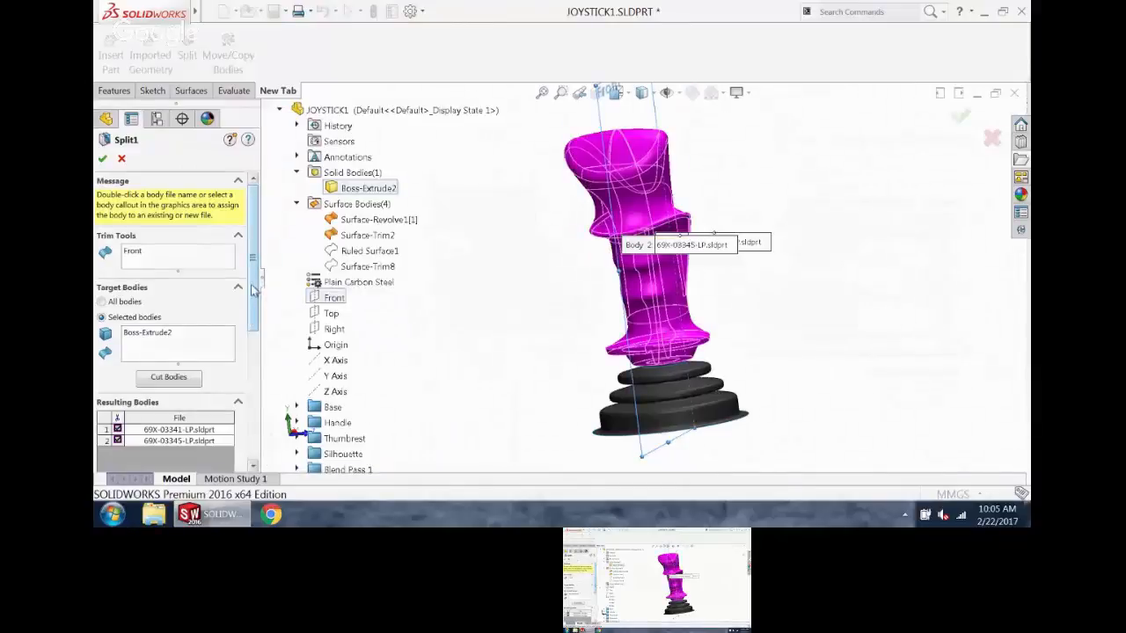
{"action": "left_click_drag", "start_coordinate": [252, 285], "coordinate": [258, 376]}
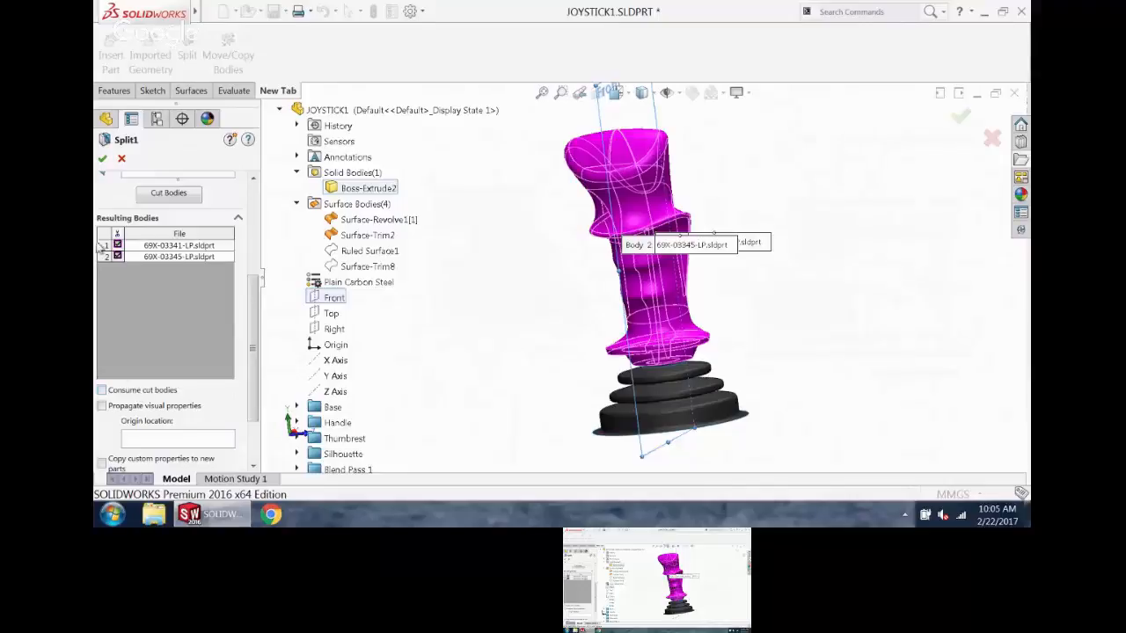
{"action": "left_click", "coordinate": [121, 161]}
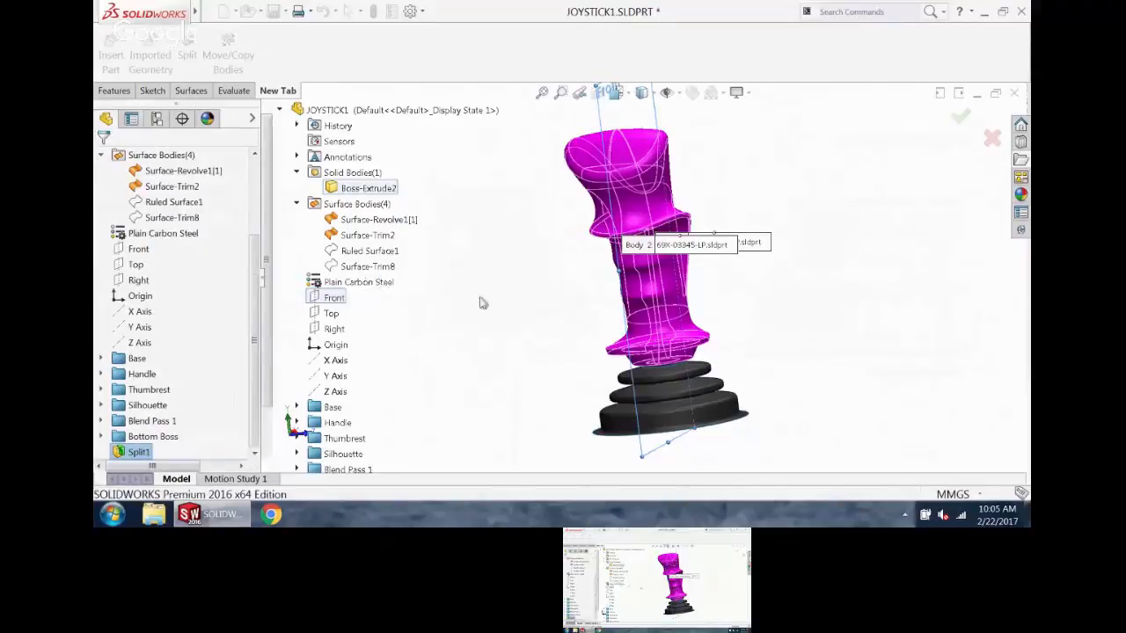
- Cascade the open part windows, then maximize the 69X-03341-LP part with a single feature tree pane
{"action": "middle_click_drag", "start_coordinate": [498, 260], "coordinate": [469, 276]}
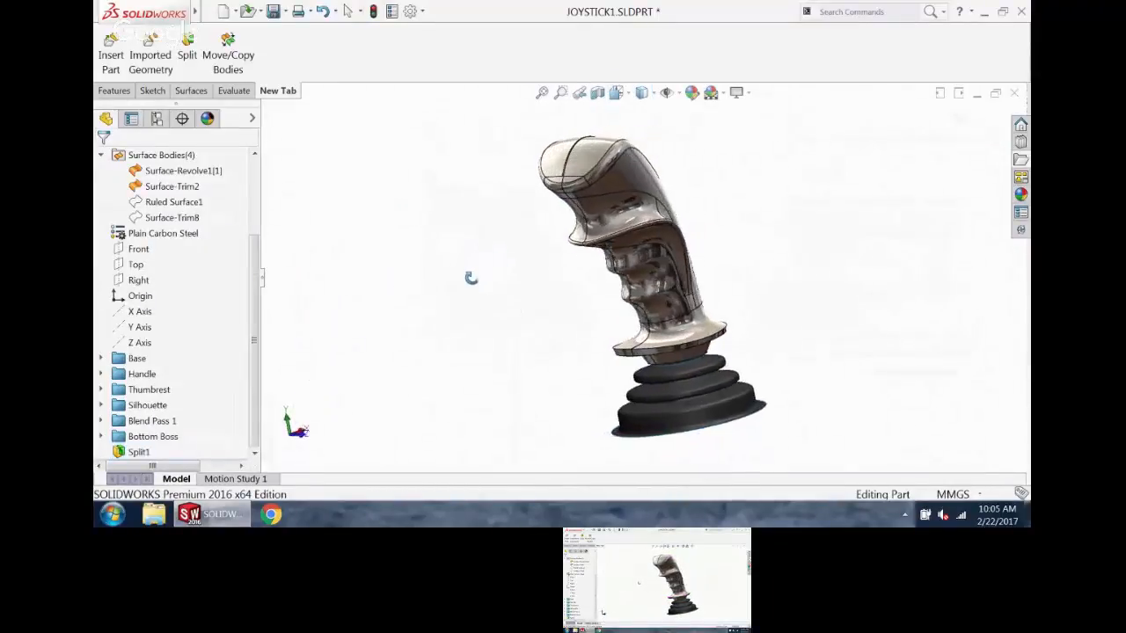
{"action": "mouse_move", "coordinate": [112, 14]}
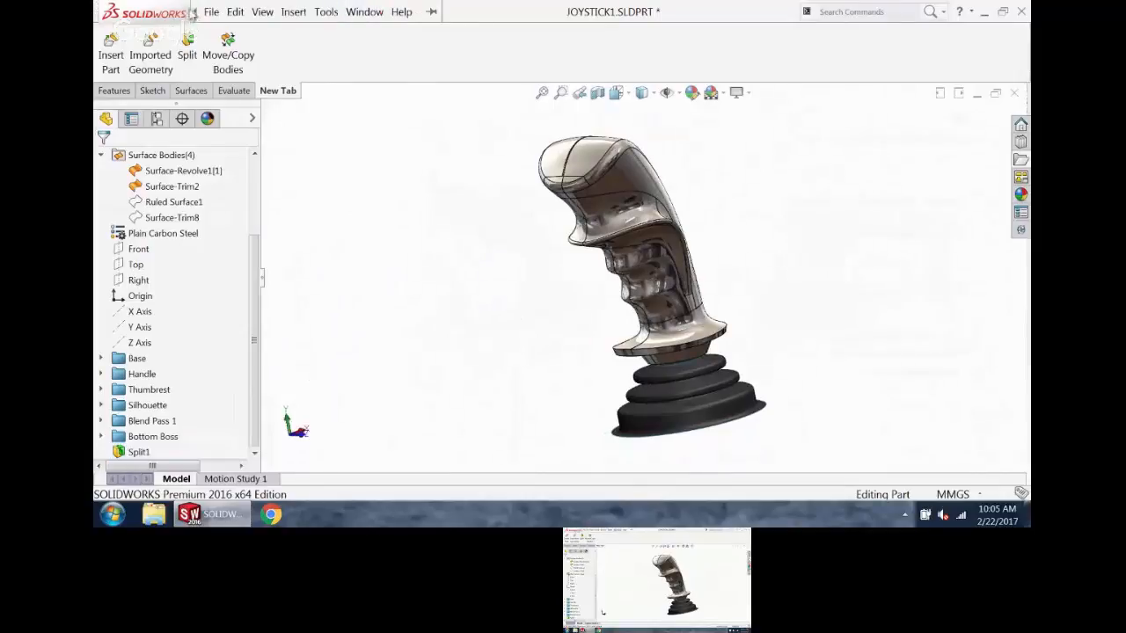
{"action": "left_click", "coordinate": [325, 11]}
{"action": "mouse_move", "coordinate": [366, 11]}
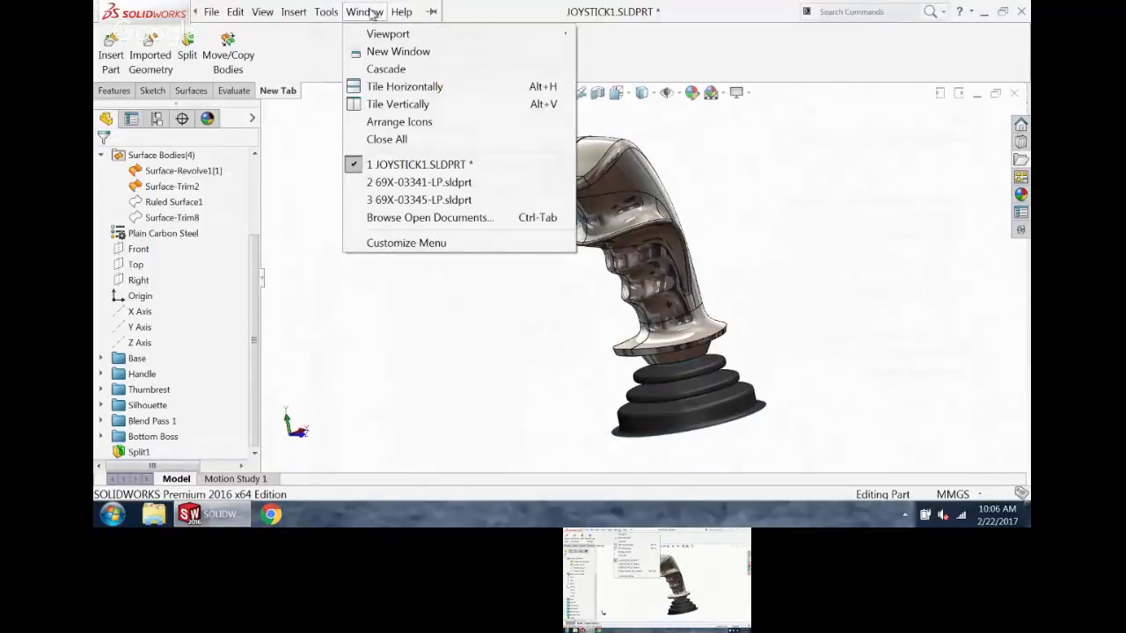
{"action": "left_click", "coordinate": [392, 70]}
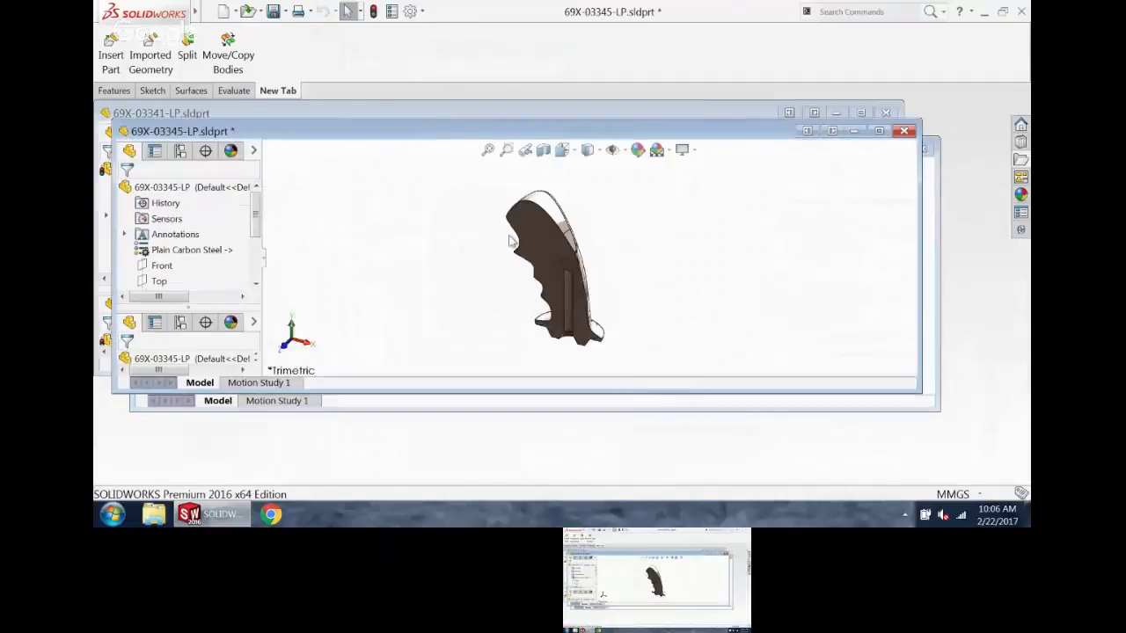
{"action": "left_click", "coordinate": [493, 111]}
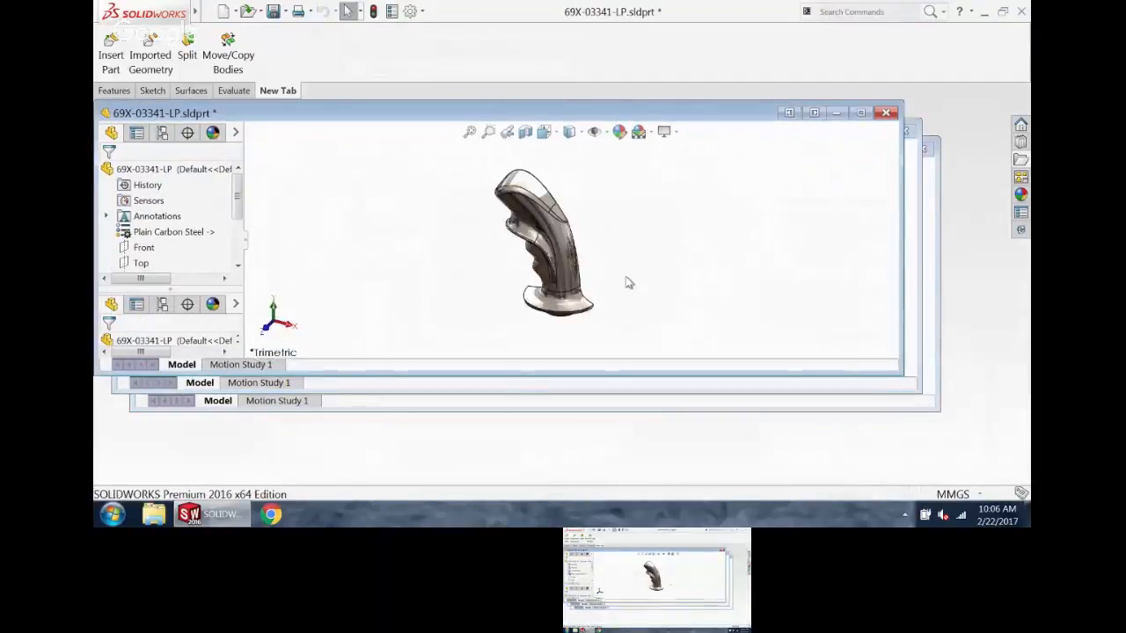
{"action": "left_click", "coordinate": [861, 113]}
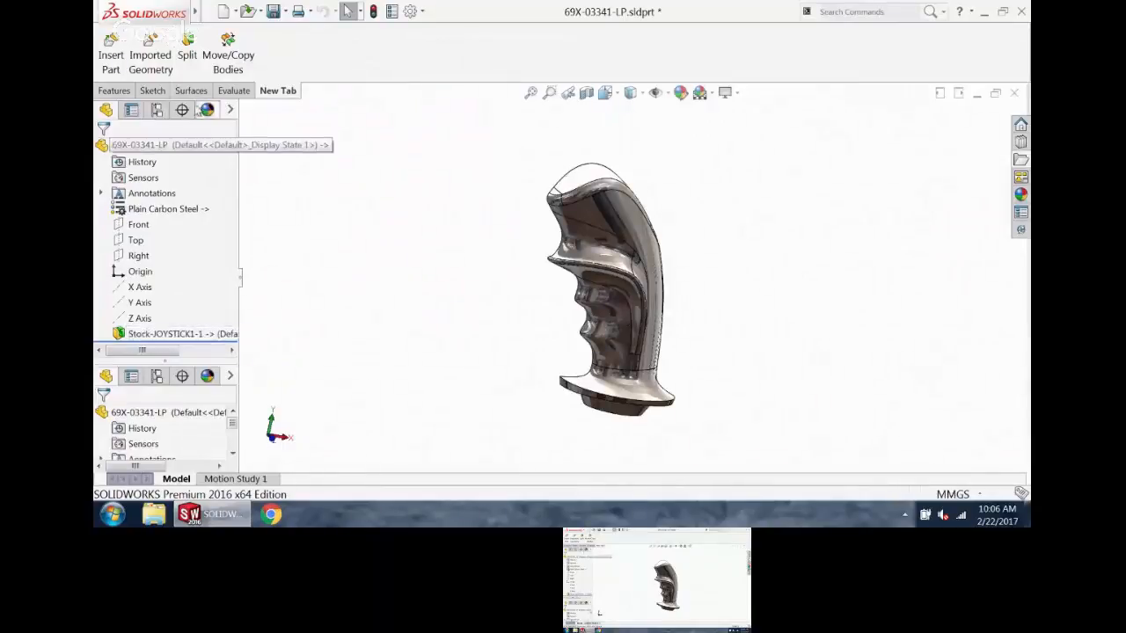
{"action": "left_click_drag", "start_coordinate": [185, 268], "coordinate": [180, 100]}
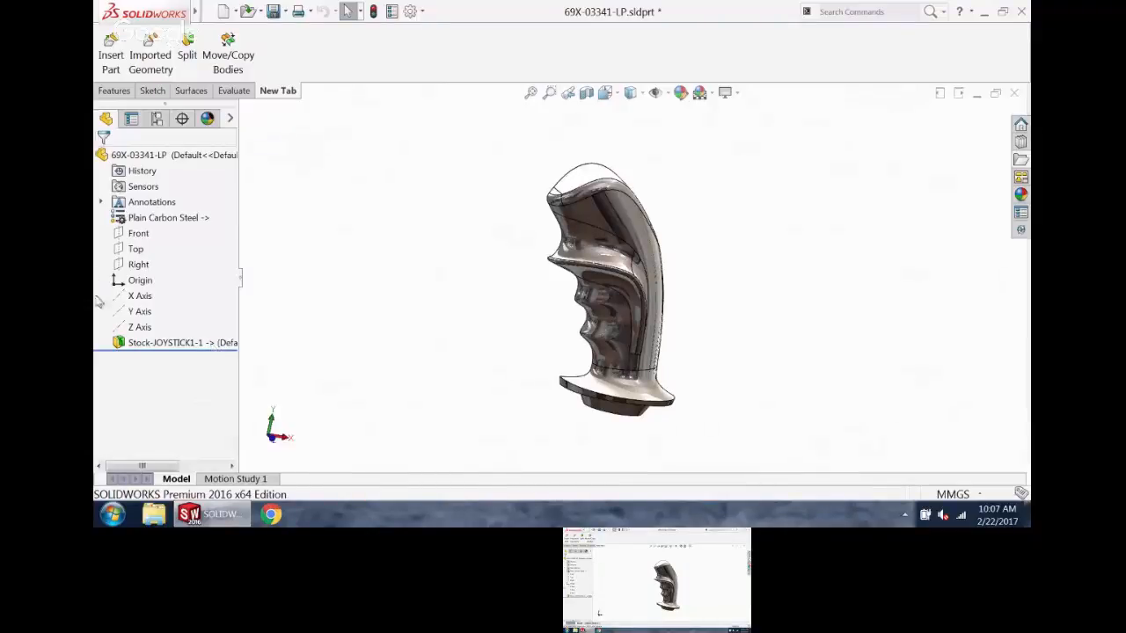
- Start a Shell on the handle half, removing the flat split face, the bore's cylindrical and end faces, and the conical face below it
{"action": "middle_click_drag", "start_coordinate": [402, 241], "coordinate": [583, 243]}
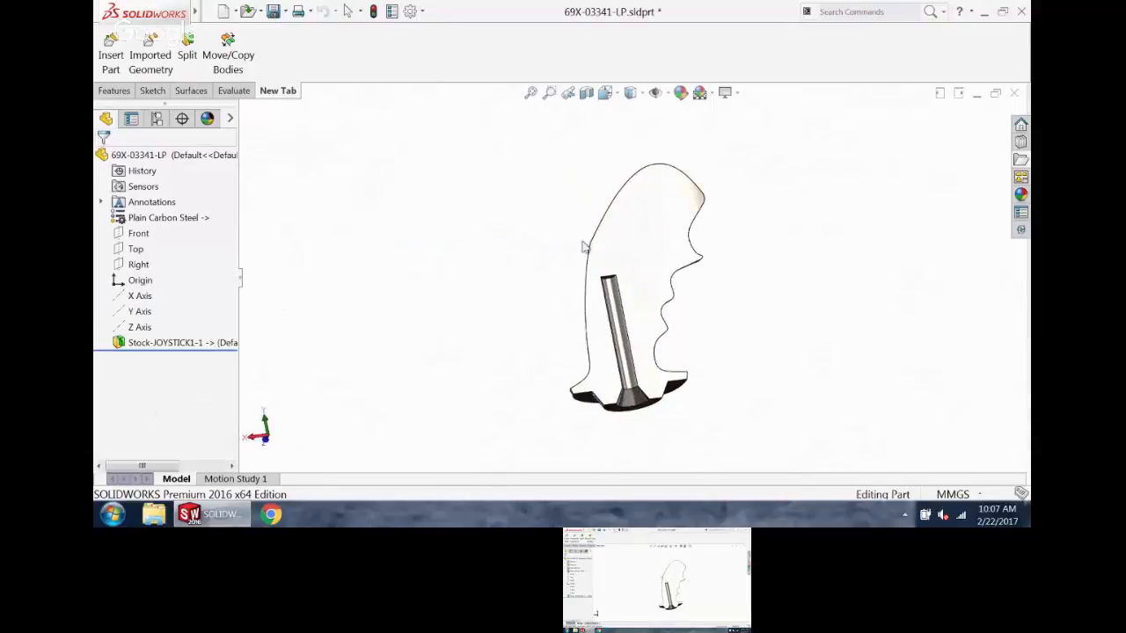
{"action": "left_click", "coordinate": [116, 97]}
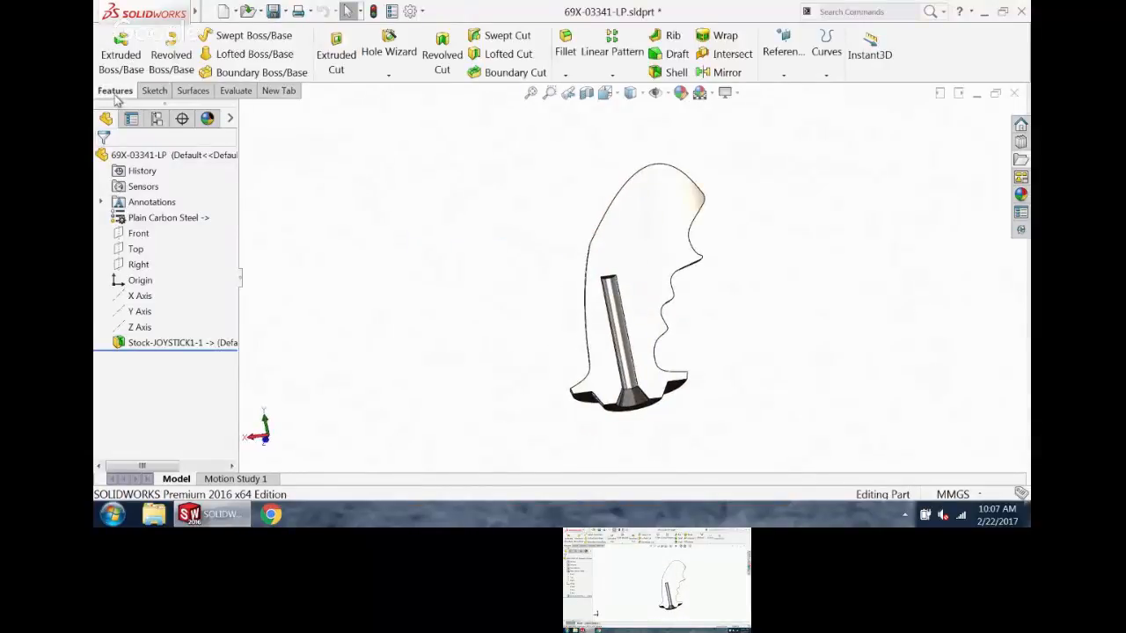
{"action": "left_click", "coordinate": [675, 72]}
{"action": "scroll", "coordinate": [639, 279], "scroll_direction": "down", "scroll_amount": 5}
{"action": "left_click", "coordinate": [617, 292]}
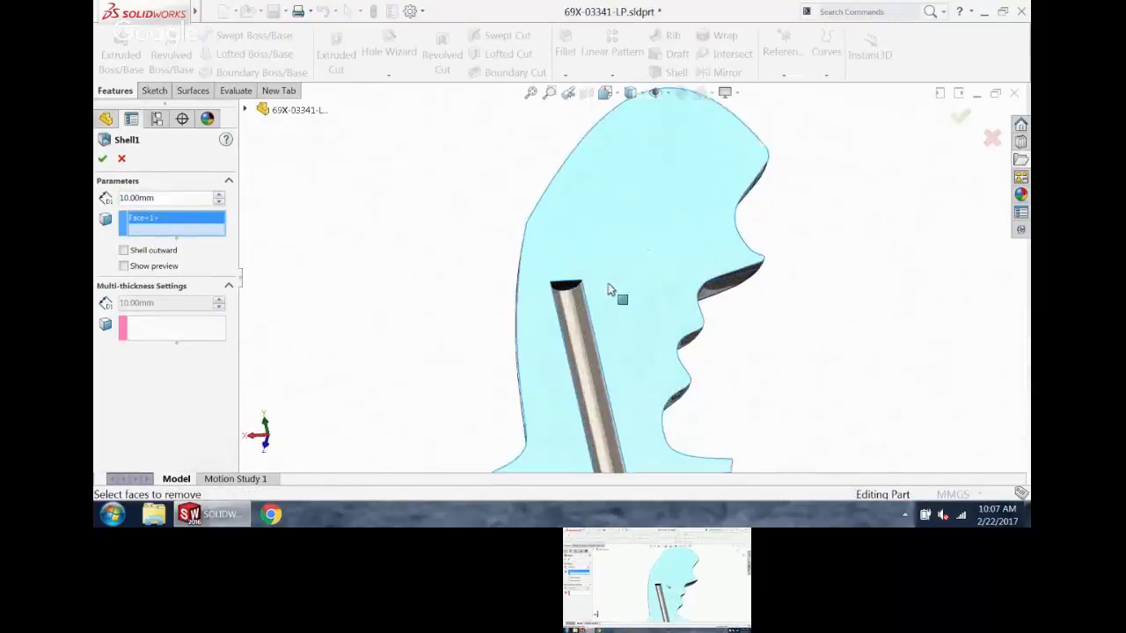
{"action": "left_click", "coordinate": [563, 299]}
{"action": "left_click", "coordinate": [577, 324]}
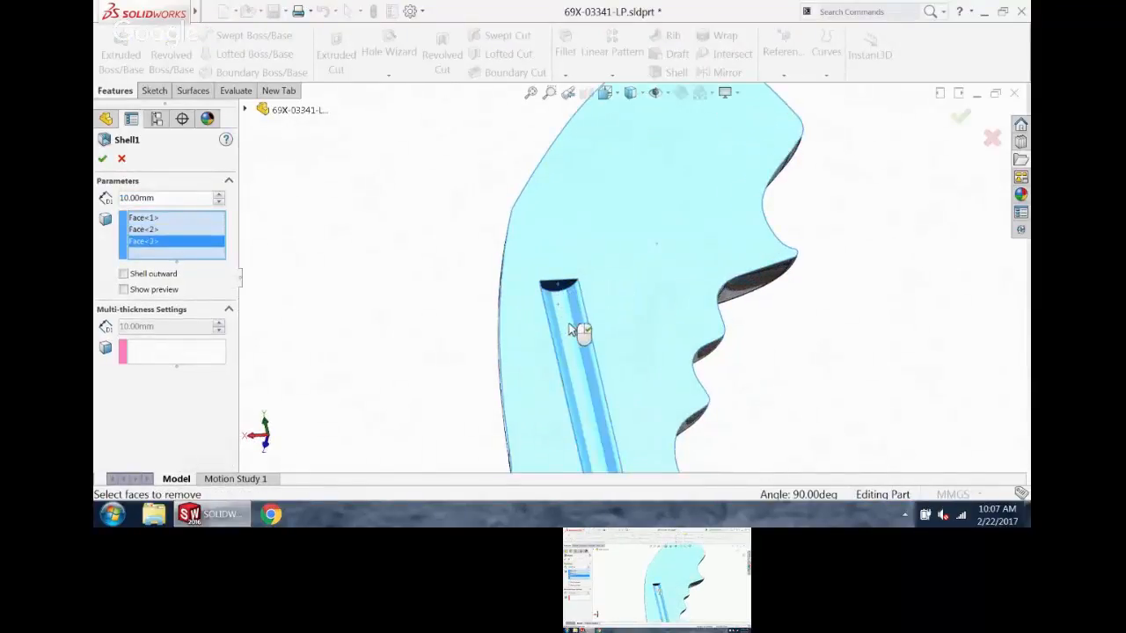
{"action": "scroll", "coordinate": [581, 316], "scroll_direction": "down", "scroll_amount": 3}
{"action": "left_click", "coordinate": [576, 246]}
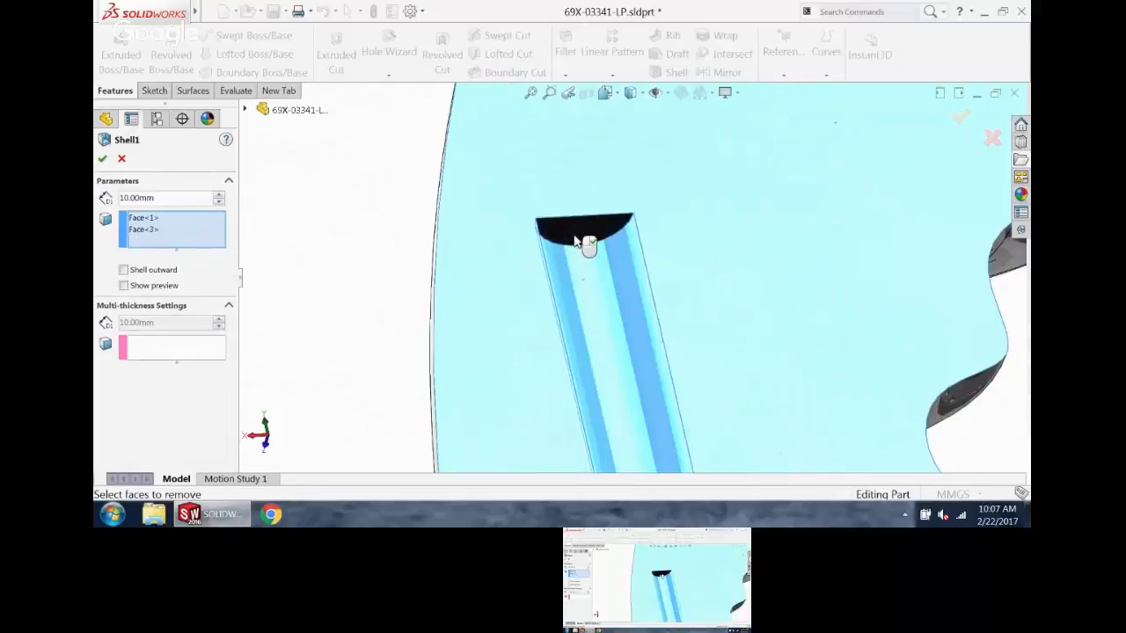
{"action": "scroll", "coordinate": [606, 296], "scroll_direction": "up", "scroll_amount": 3}
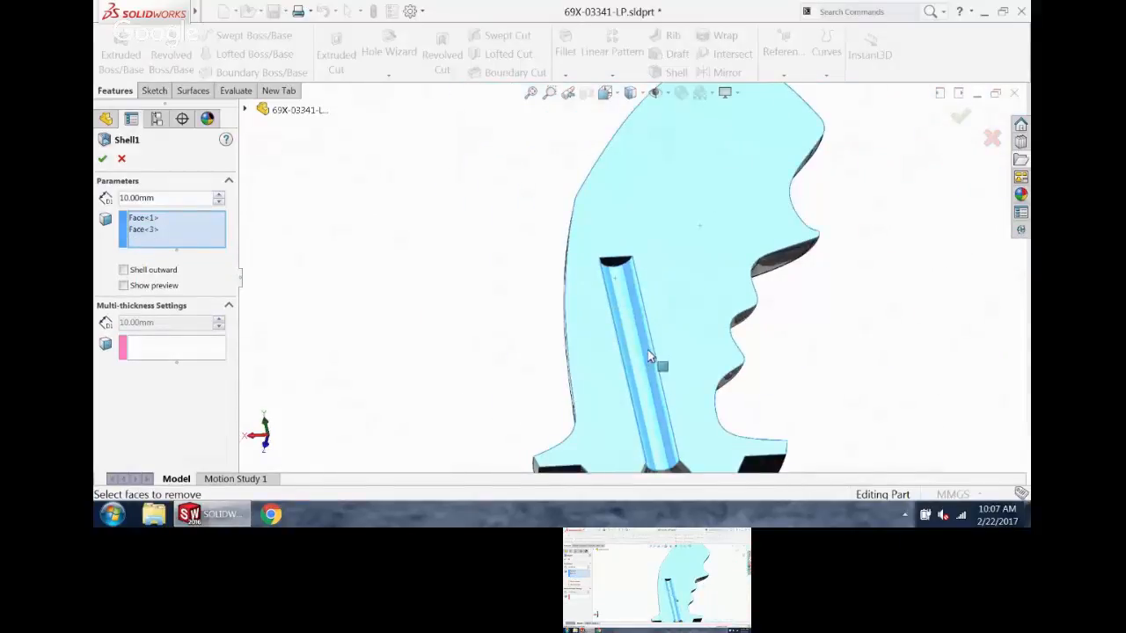
{"action": "left_click", "coordinate": [620, 273]}
{"action": "middle_click_drag", "start_coordinate": [653, 377], "coordinate": [632, 317]}
{"action": "left_click", "coordinate": [665, 454]}
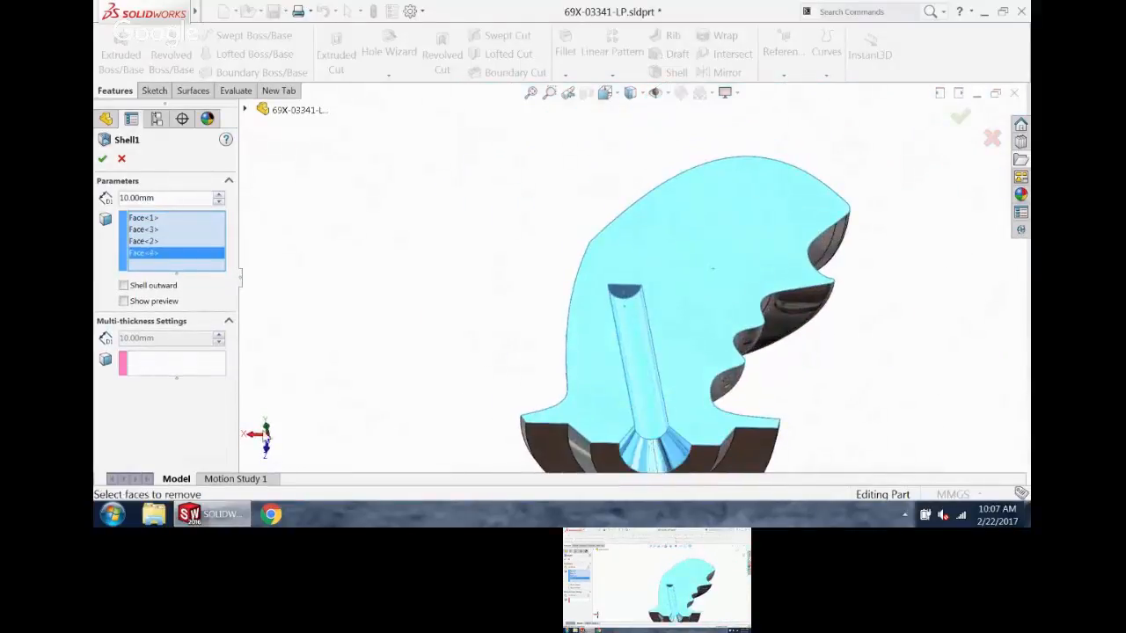
- Set the shell thickness to 2.5 mm and complete the shell, accepting the curvature warning and suppressing it for this session
{"action": "left_click_drag", "start_coordinate": [181, 198], "coordinate": [101, 199]}
{"action": "type", "text": "2.5"}
{"action": "key", "text": "Return"}
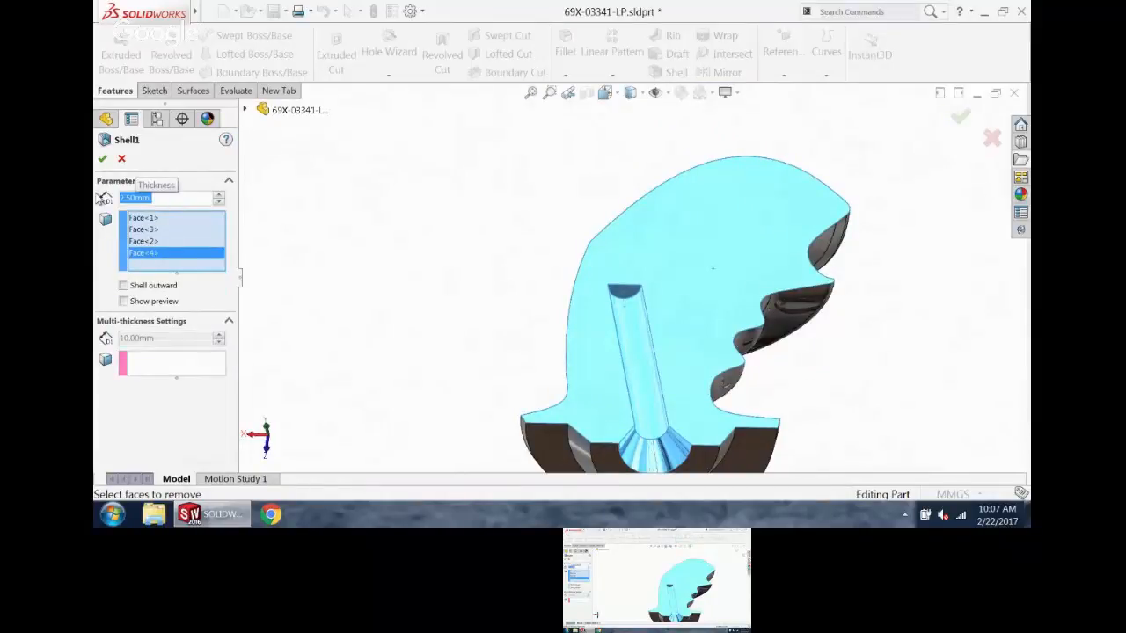
{"action": "left_click", "coordinate": [103, 159]}
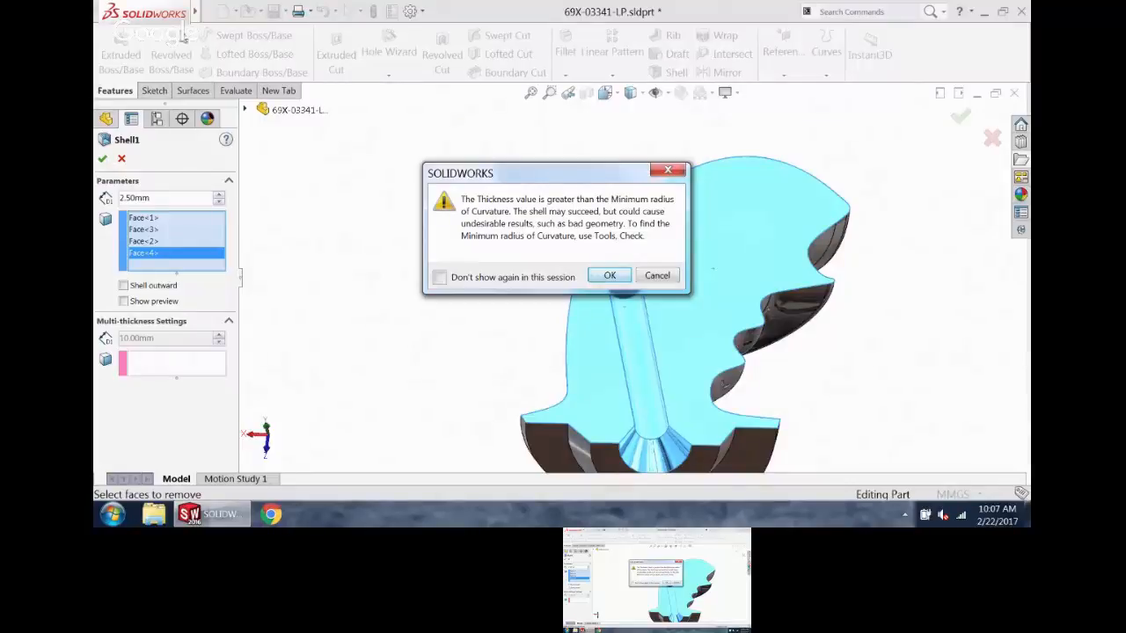
{"action": "left_click", "coordinate": [469, 279]}
{"action": "left_click", "coordinate": [599, 271]}
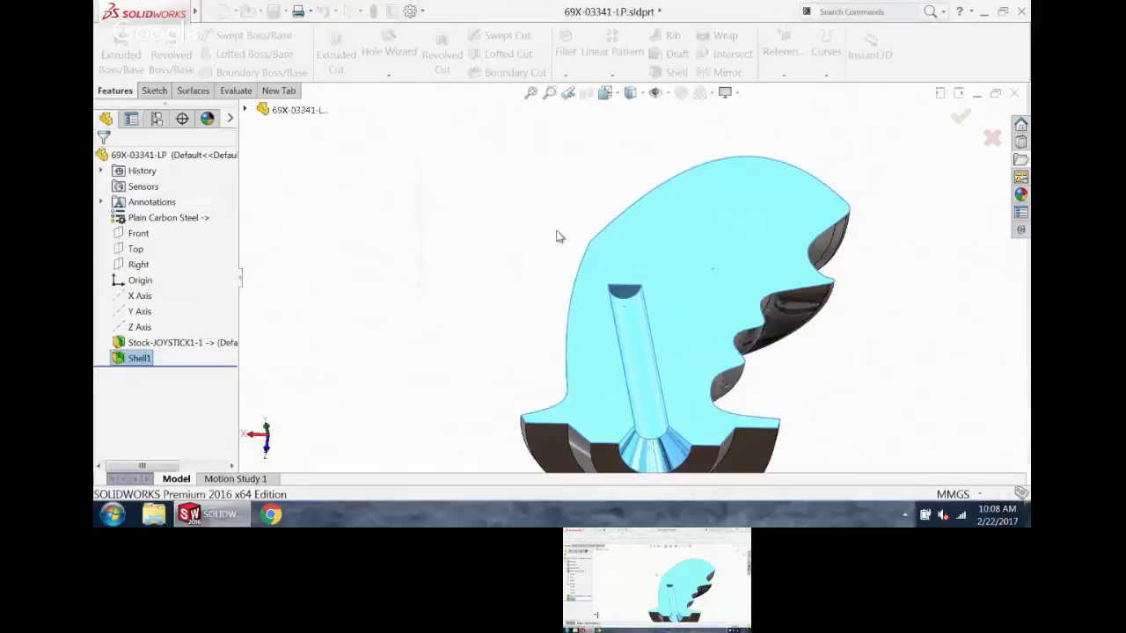
- Examine the shelled walls and the narrow inner gap where the bottom flange meets the lower boss
{"action": "middle_click_drag", "start_coordinate": [785, 349], "coordinate": [550, 249]}
{"action": "scroll", "coordinate": [695, 174], "scroll_direction": "down", "scroll_amount": 7}
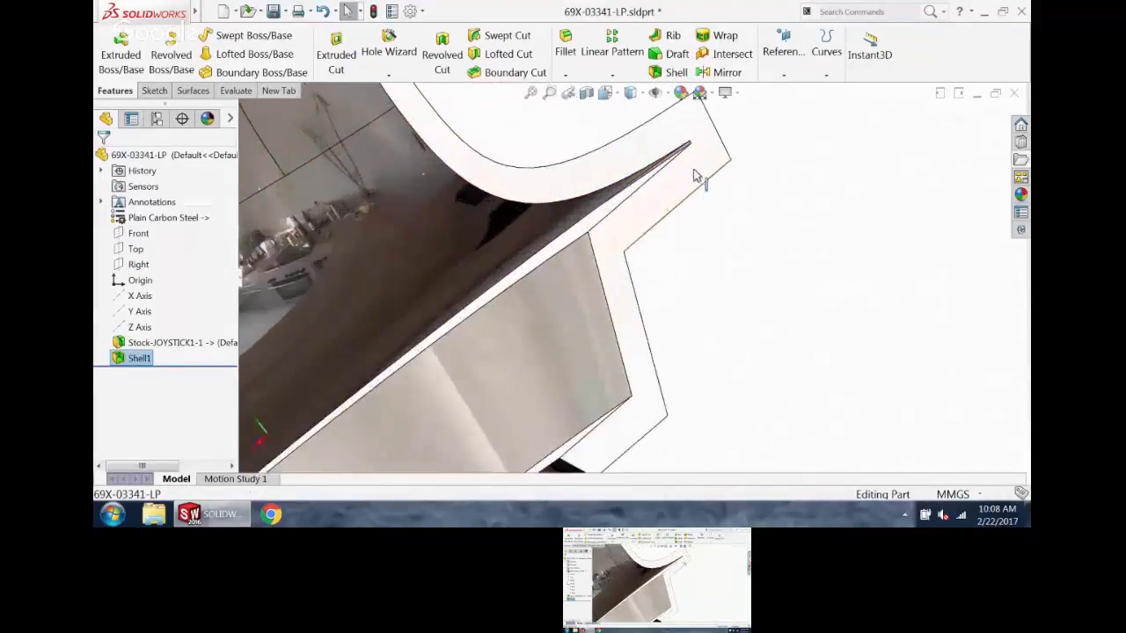
{"action": "scroll", "coordinate": [654, 176], "scroll_direction": "down", "scroll_amount": 3}
{"action": "scroll", "coordinate": [654, 179], "scroll_direction": "up", "scroll_amount": 8}
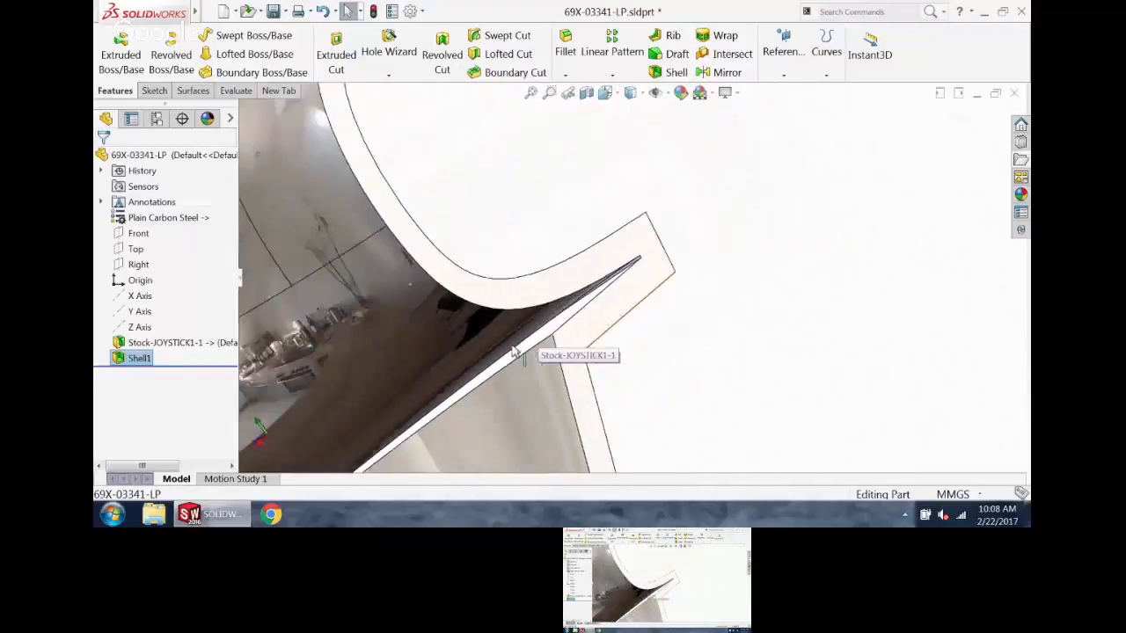
{"action": "scroll", "coordinate": [517, 352], "scroll_direction": "down", "scroll_amount": 4}
{"action": "scroll", "coordinate": [801, 158], "scroll_direction": "up", "scroll_amount": 5}
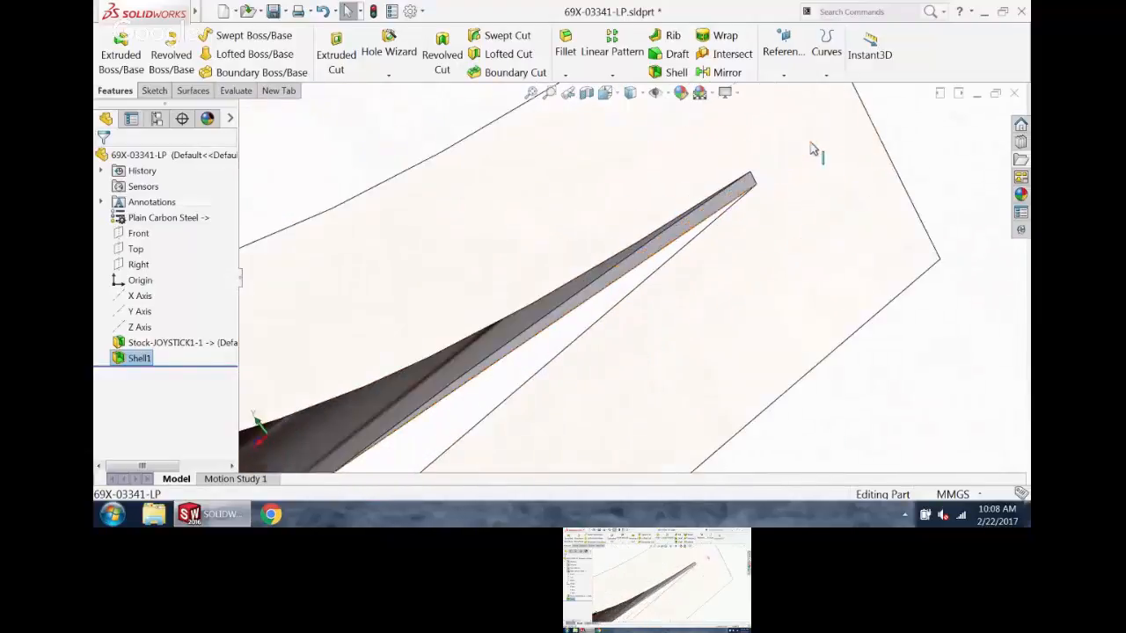
{"action": "left_click", "coordinate": [743, 187]}
{"action": "scroll", "coordinate": [633, 273], "scroll_direction": "up", "scroll_amount": 6}
{"action": "scroll", "coordinate": [507, 369], "scroll_direction": "down", "scroll_amount": 3}
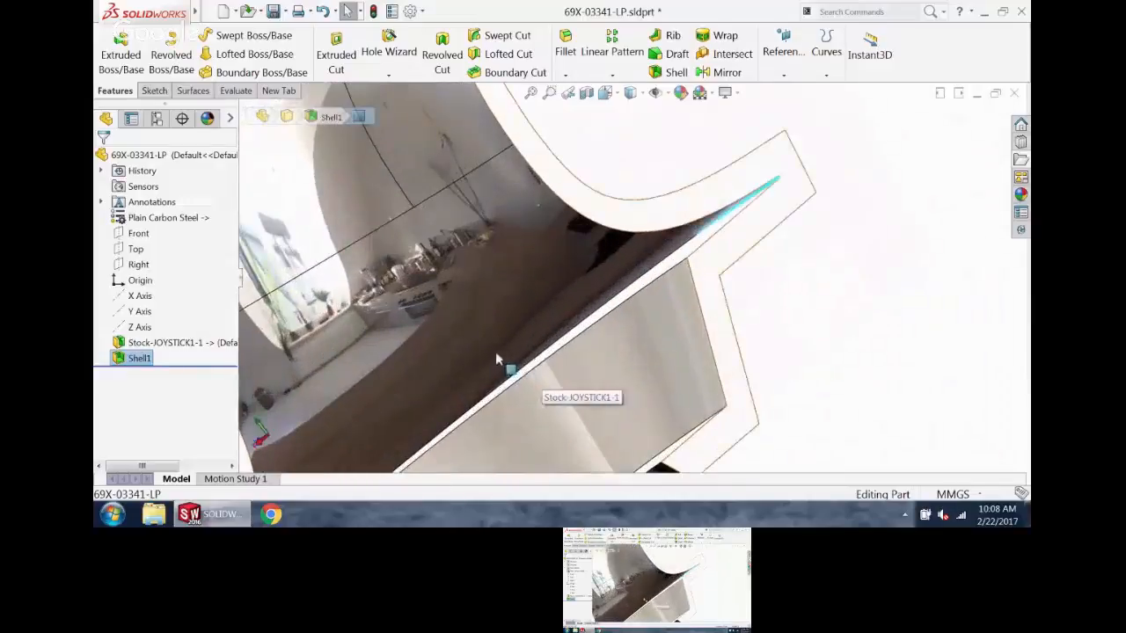
{"action": "scroll", "coordinate": [554, 357], "scroll_direction": "down", "scroll_amount": 3}
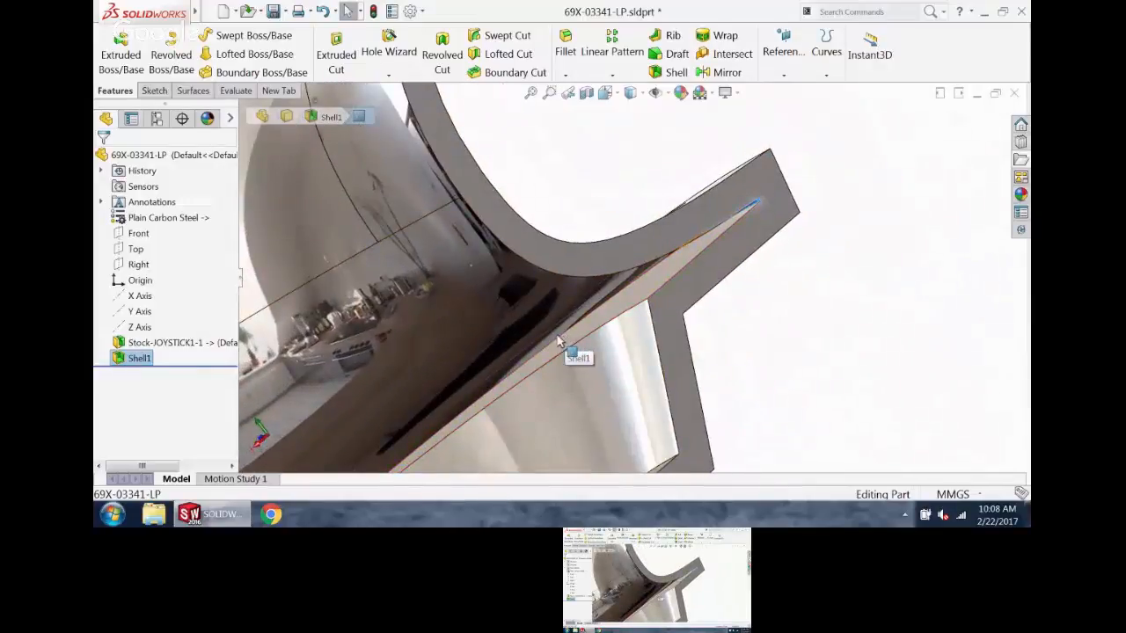
- Fillet the long curved inner edge at the bottom flange with a symmetric 0.5 mm radius
{"action": "left_click", "coordinate": [523, 374]}
{"action": "scroll", "coordinate": [646, 290], "scroll_direction": "up", "scroll_amount": 5}
{"action": "middle_click_drag", "start_coordinate": [666, 271], "coordinate": [721, 195]}
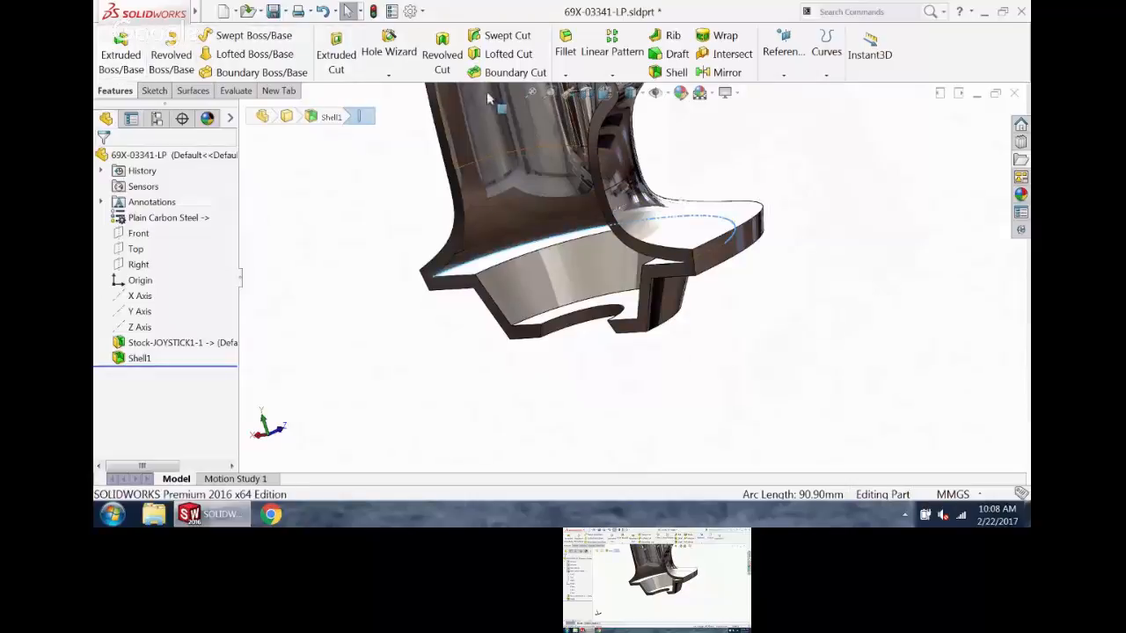
{"action": "left_click", "coordinate": [568, 46]}
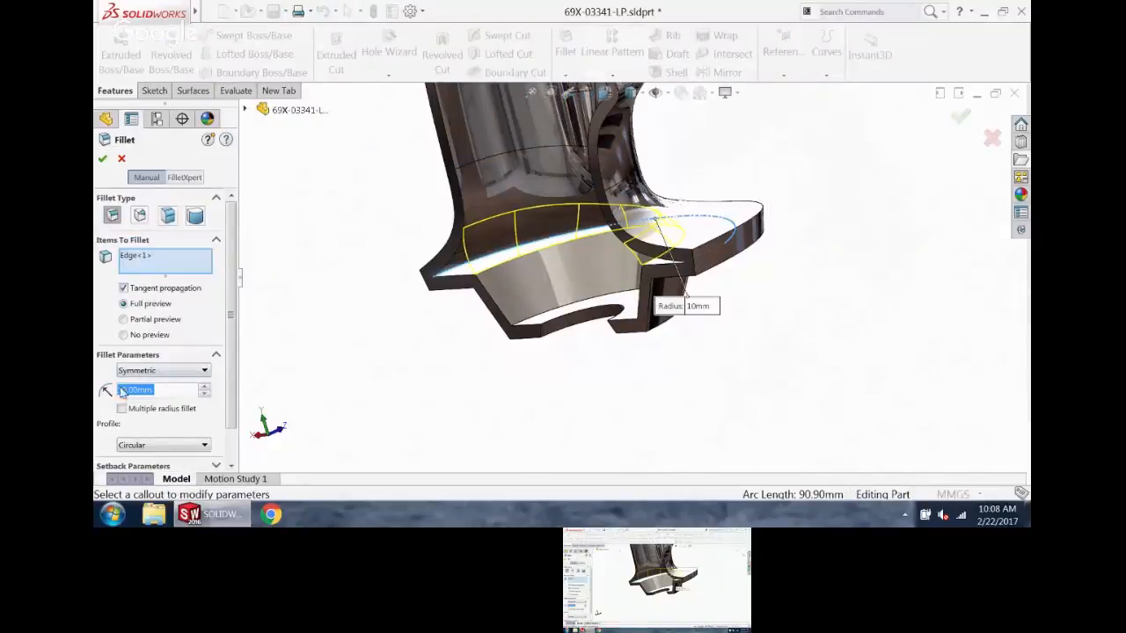
{"action": "type", "text": "0.5"}
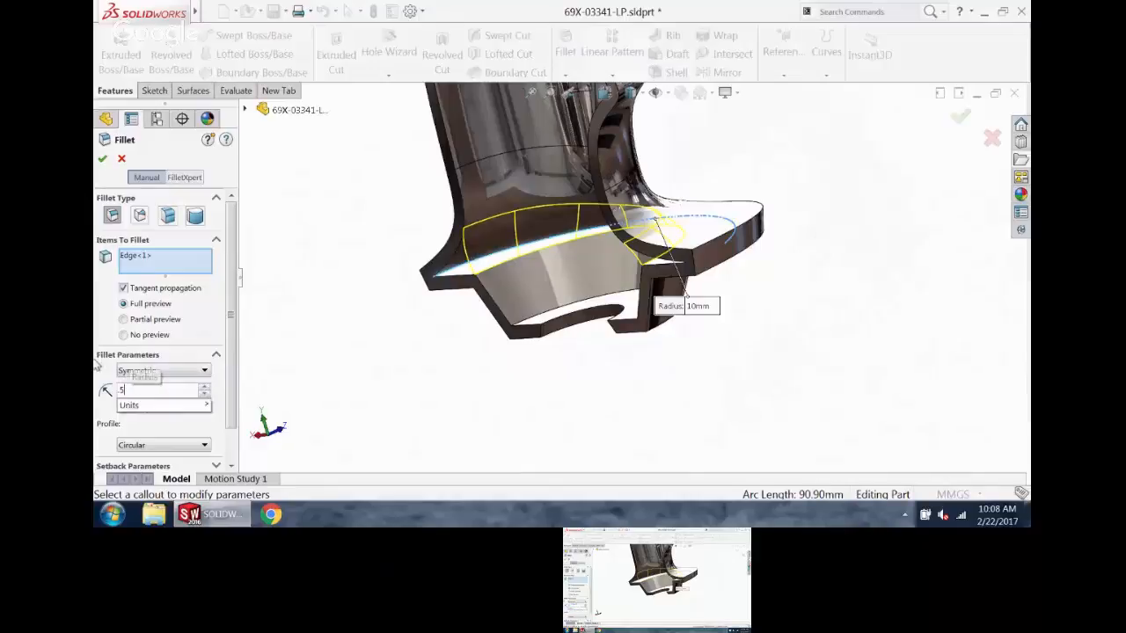
{"action": "key", "text": "Return"}
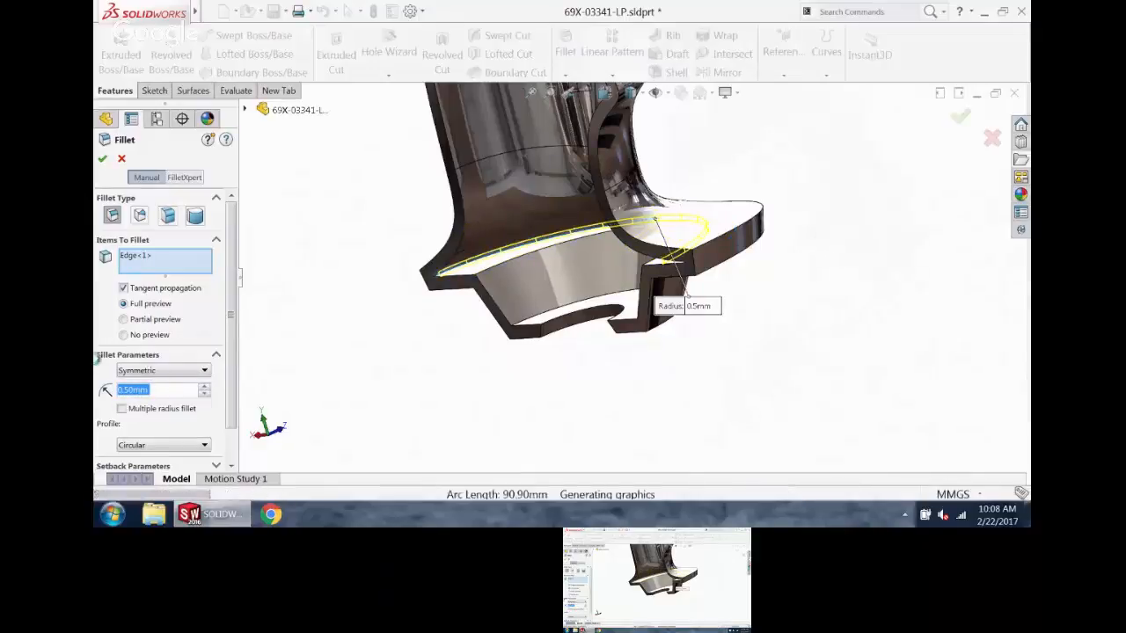
- Inspect the whole hollowed interior of the 69X-03341-LP handle half
{"action": "middle_click_drag", "start_coordinate": [386, 391], "coordinate": [605, 190]}
{"action": "scroll", "coordinate": [607, 189], "scroll_direction": "up", "scroll_amount": 5}
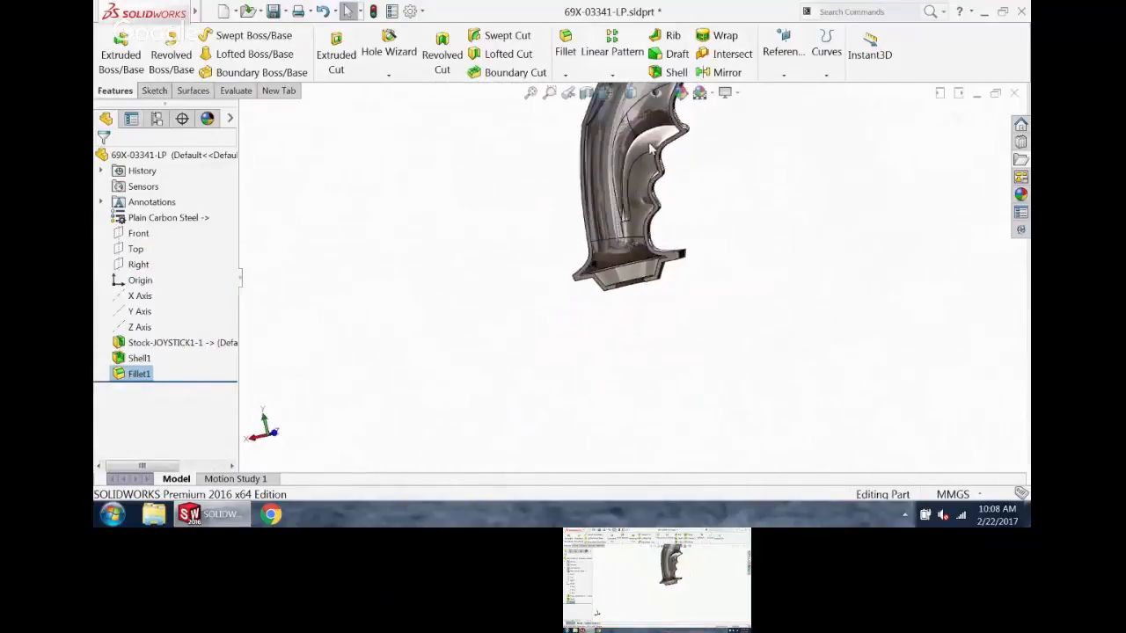
{"action": "scroll", "coordinate": [642, 105], "scroll_direction": "down", "scroll_amount": 3}
{"action": "scroll", "coordinate": [642, 106], "scroll_direction": "up", "scroll_amount": 3}
{"action": "scroll", "coordinate": [637, 101], "scroll_direction": "down", "scroll_amount": 4}
{"action": "scroll", "coordinate": [649, 209], "scroll_direction": "up", "scroll_amount": 2}
{"action": "scroll", "coordinate": [431, 233], "scroll_direction": "up", "scroll_amount": 2}
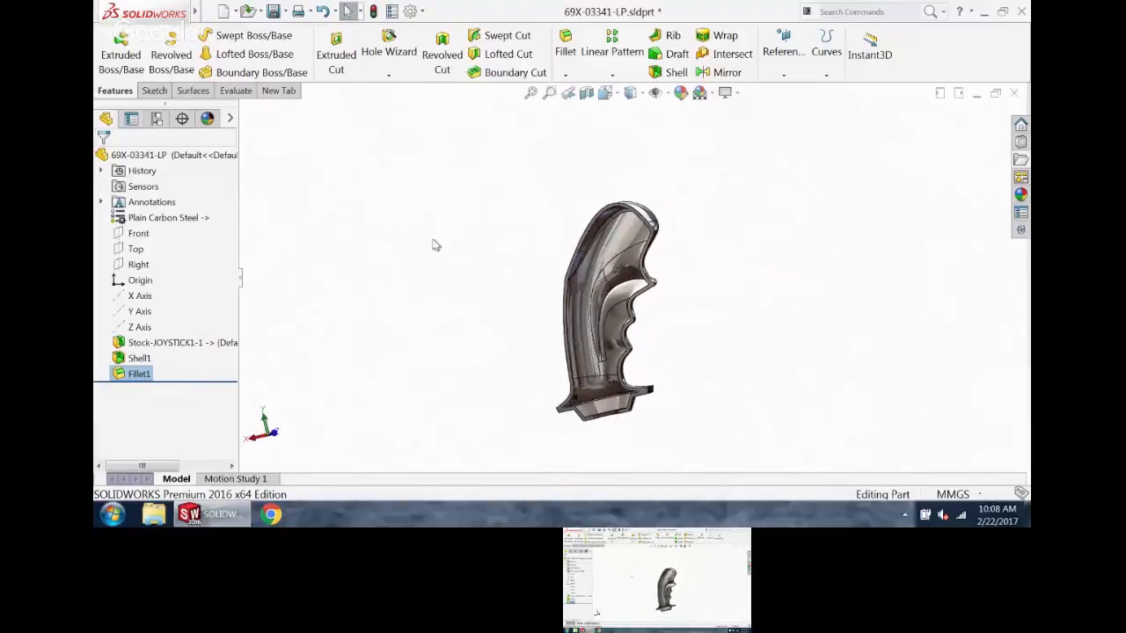
- Switch to the 69X-03345-LP part and start a Shell with a 2.5 mm wall thickness
{"action": "key", "text": "ctrl+Tab"}
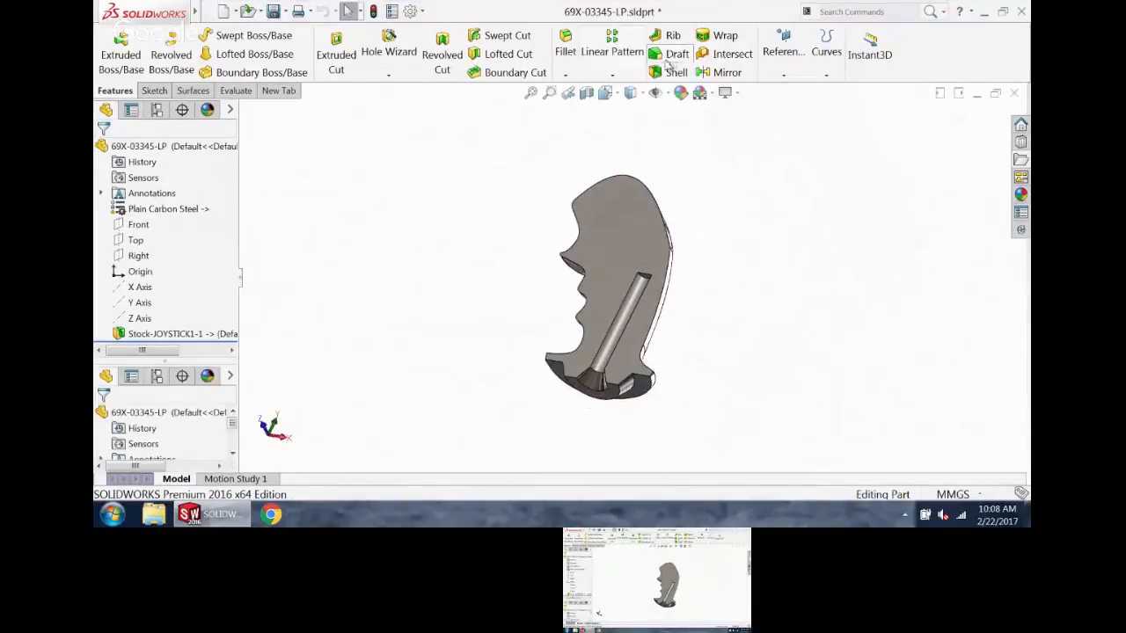
{"action": "left_click", "coordinate": [675, 72]}
{"action": "scroll", "coordinate": [605, 365], "scroll_direction": "down", "scroll_amount": 5}
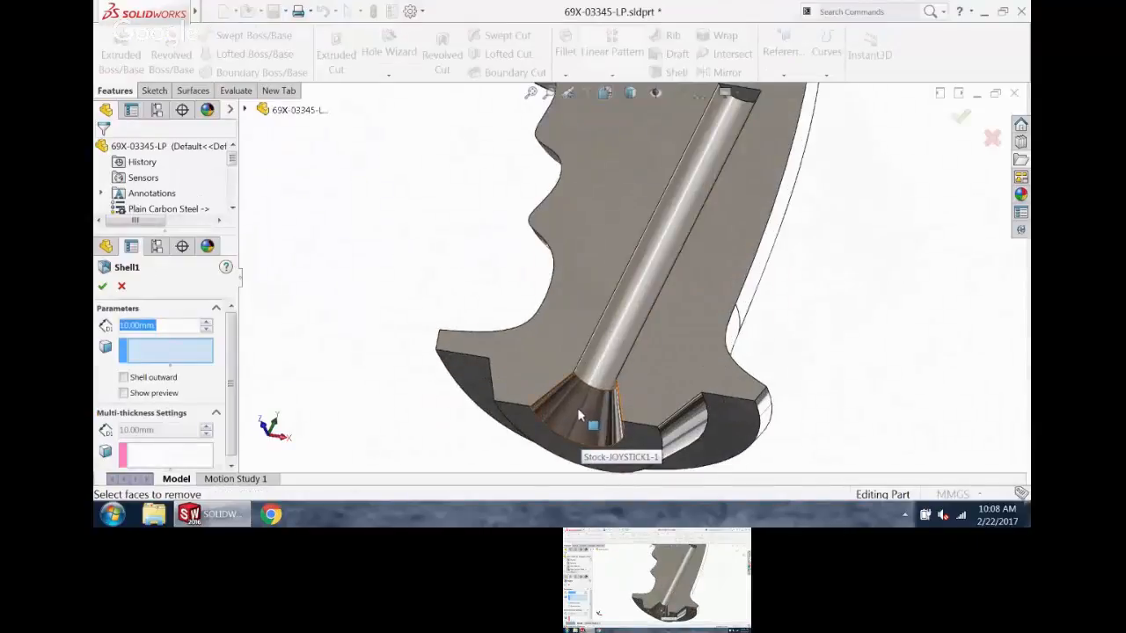
{"action": "type", "text": "2.5"}
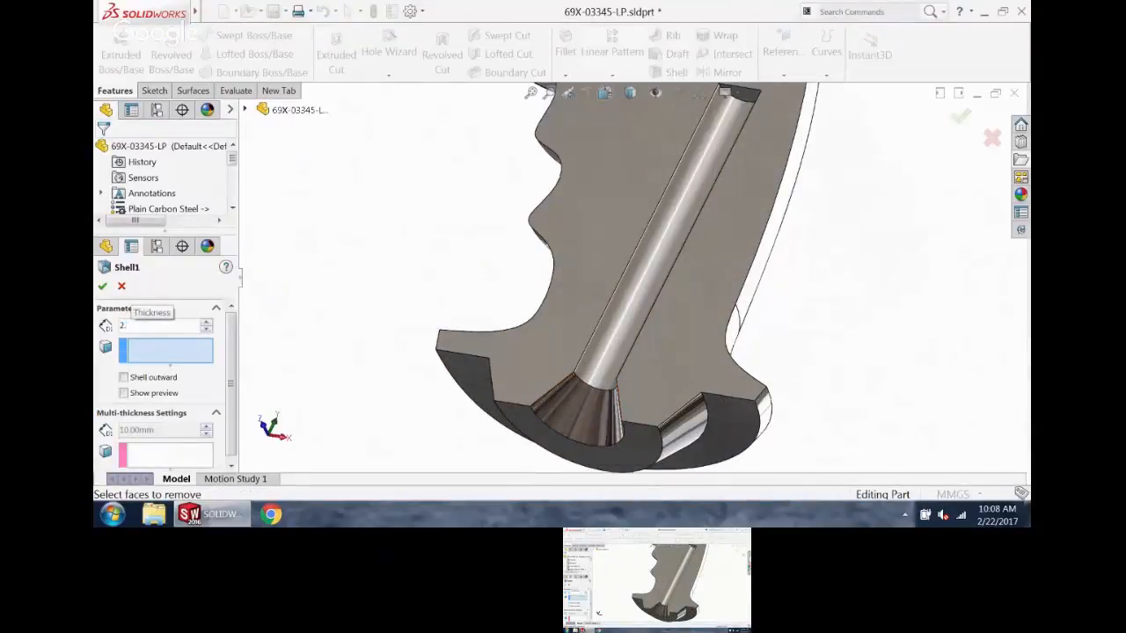
{"action": "key", "text": "Return"}
- Choose the conical face, the bore's cylindrical and end faces, and the flat split face for removal and complete the shell
{"action": "left_click", "coordinate": [577, 406]}
{"action": "left_click", "coordinate": [598, 334]}
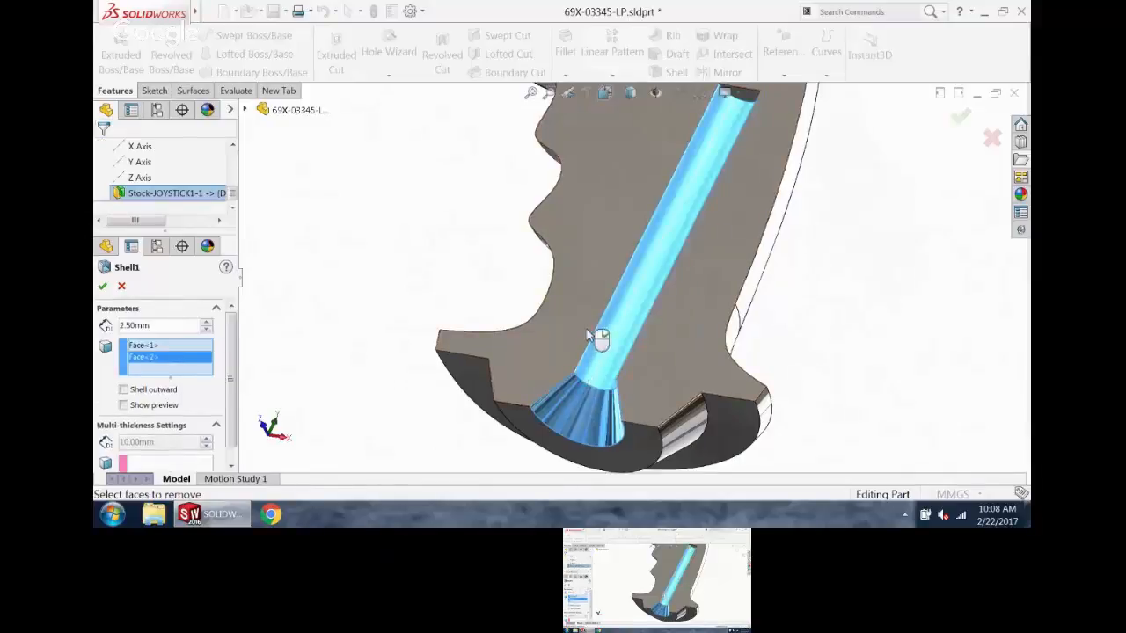
{"action": "left_click", "coordinate": [671, 191]}
{"action": "scroll", "coordinate": [694, 187], "scroll_direction": "down", "scroll_amount": 3}
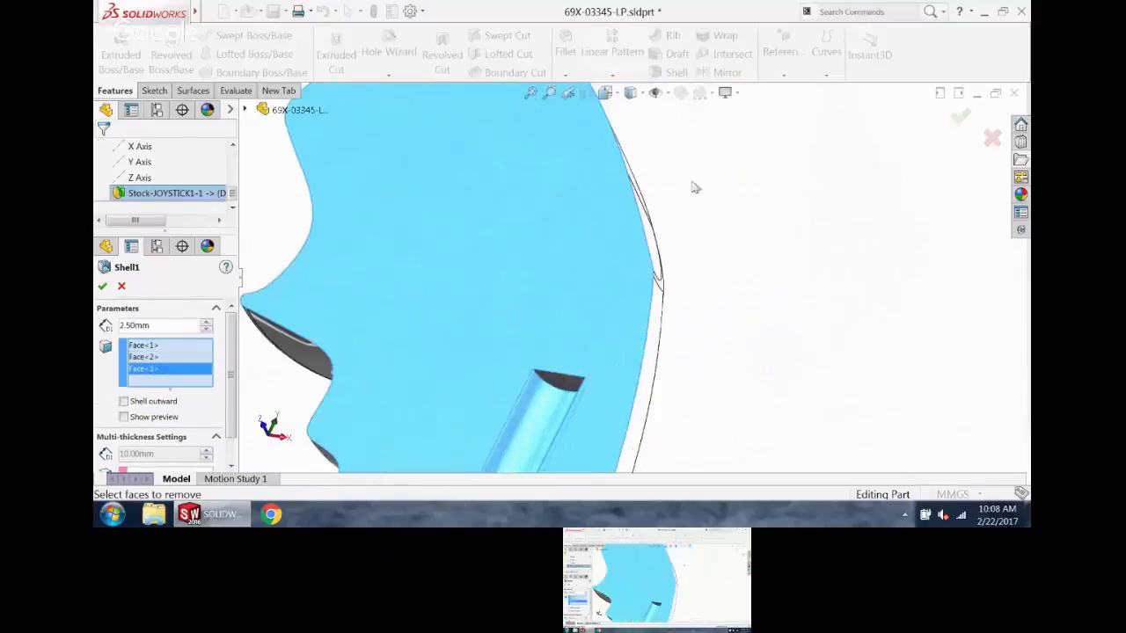
{"action": "left_click", "coordinate": [558, 380]}
{"action": "left_click", "coordinate": [102, 288]}
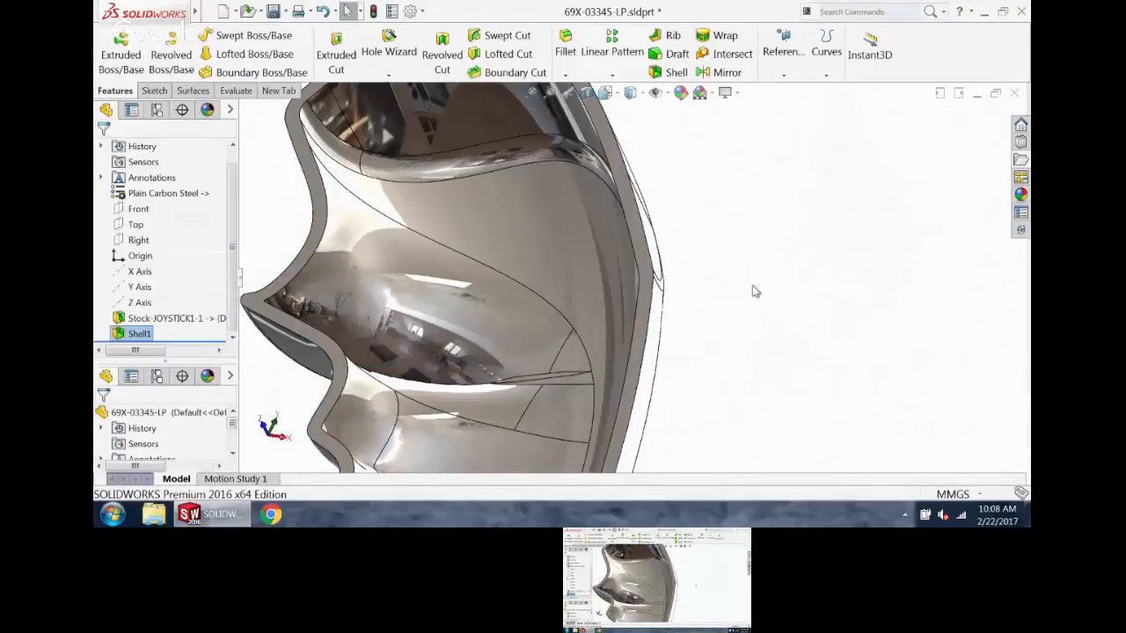
- Fillet the long curved inner edge at the bottom flange of the 69X-03345-LP half with a symmetric 0.5 mm radius
{"action": "scroll", "coordinate": [695, 338], "scroll_direction": "up", "scroll_amount": 8}
{"action": "scroll", "coordinate": [579, 370], "scroll_direction": "down", "scroll_amount": 4}
{"action": "middle_click_drag", "start_coordinate": [582, 374], "coordinate": [588, 447]}
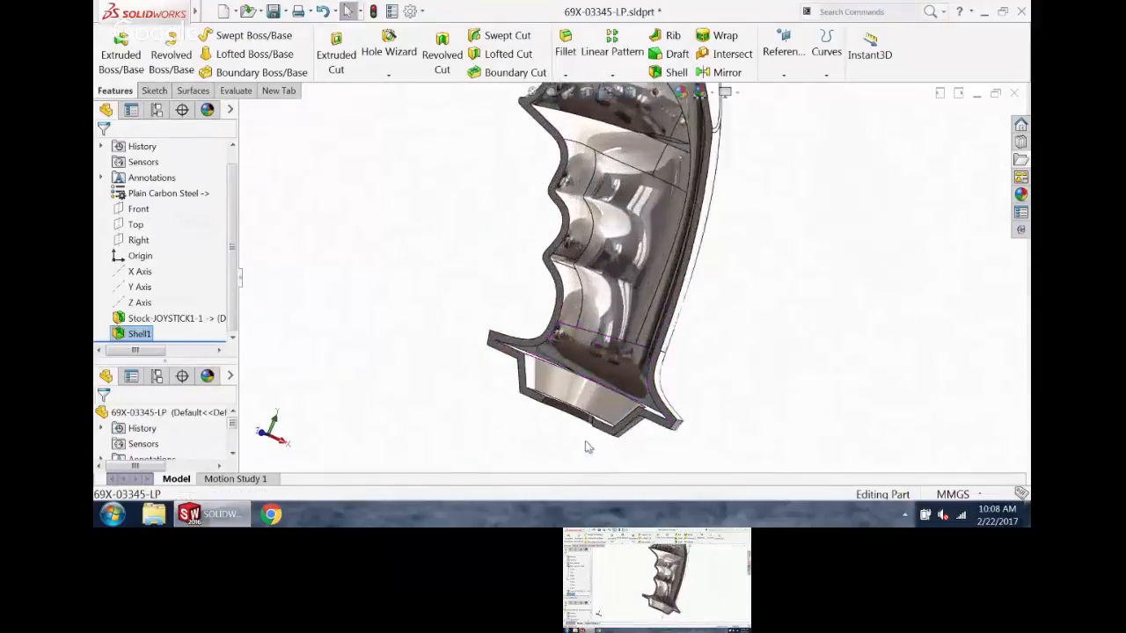
{"action": "scroll", "coordinate": [613, 374], "scroll_direction": "down", "scroll_amount": 2}
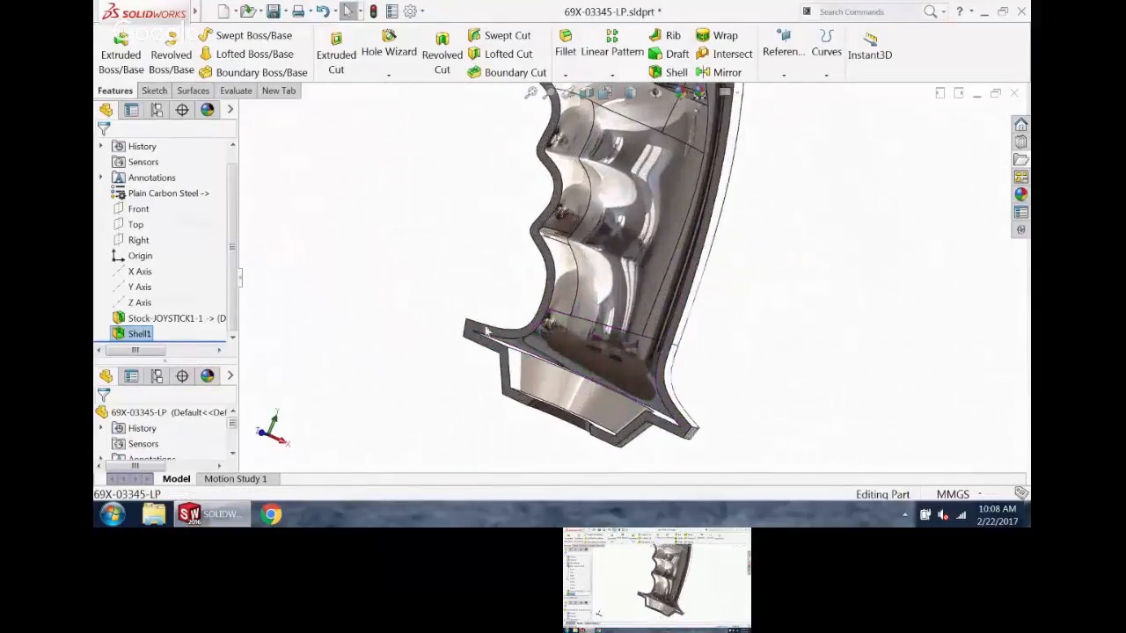
{"action": "left_click", "coordinate": [564, 51]}
{"action": "scroll", "coordinate": [474, 423], "scroll_direction": "down", "scroll_amount": 4}
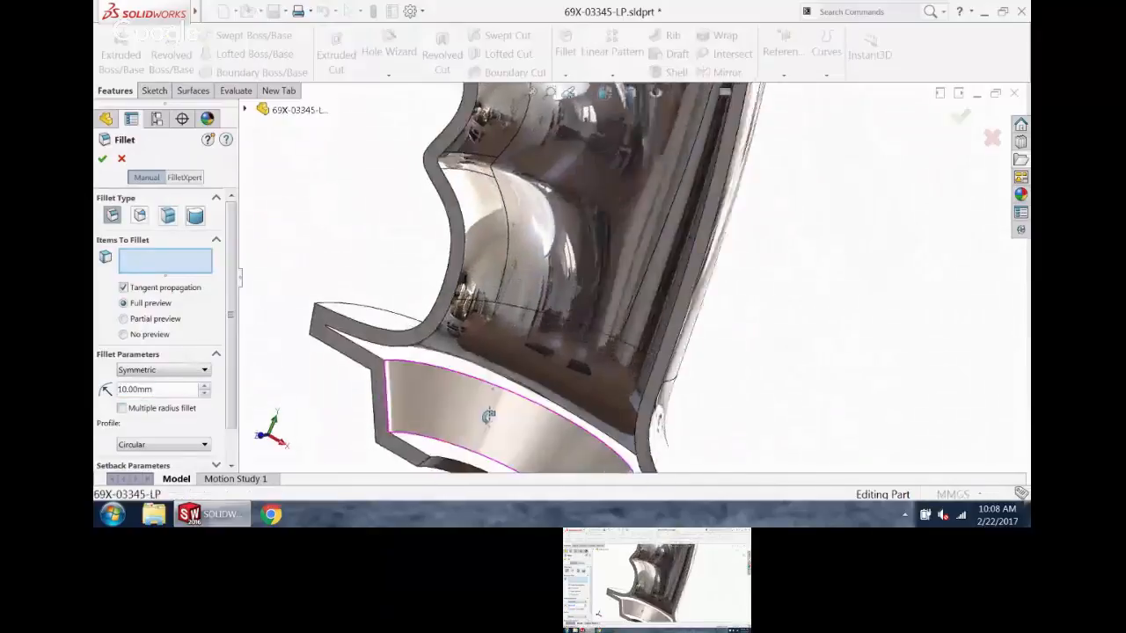
{"action": "middle_click_drag", "start_coordinate": [507, 396], "coordinate": [529, 376]}
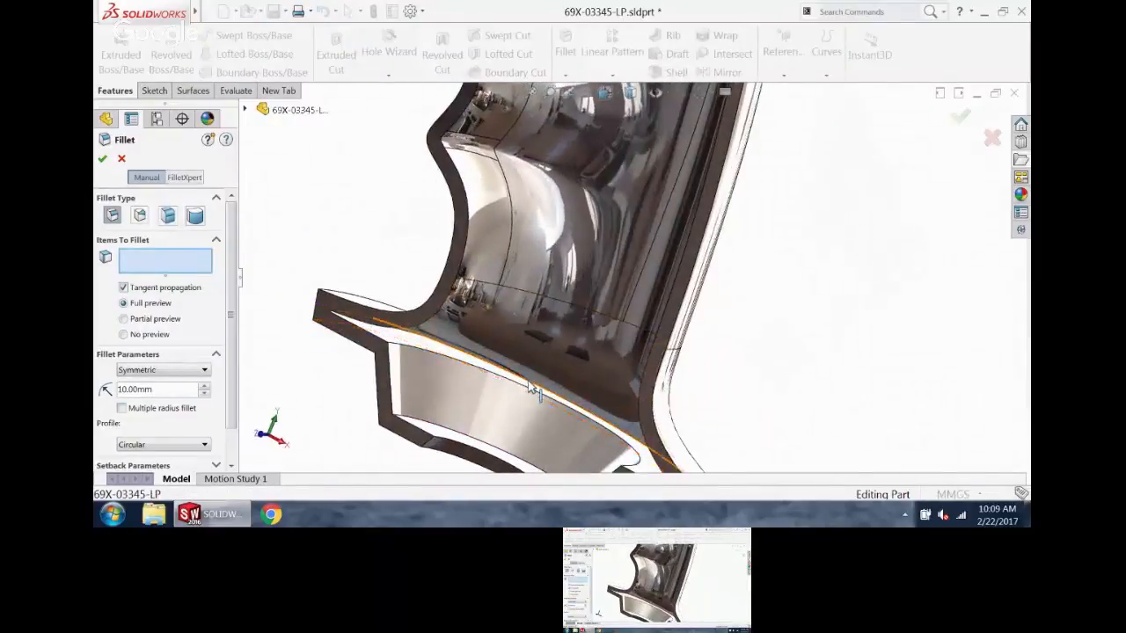
{"action": "left_click", "coordinate": [531, 390]}
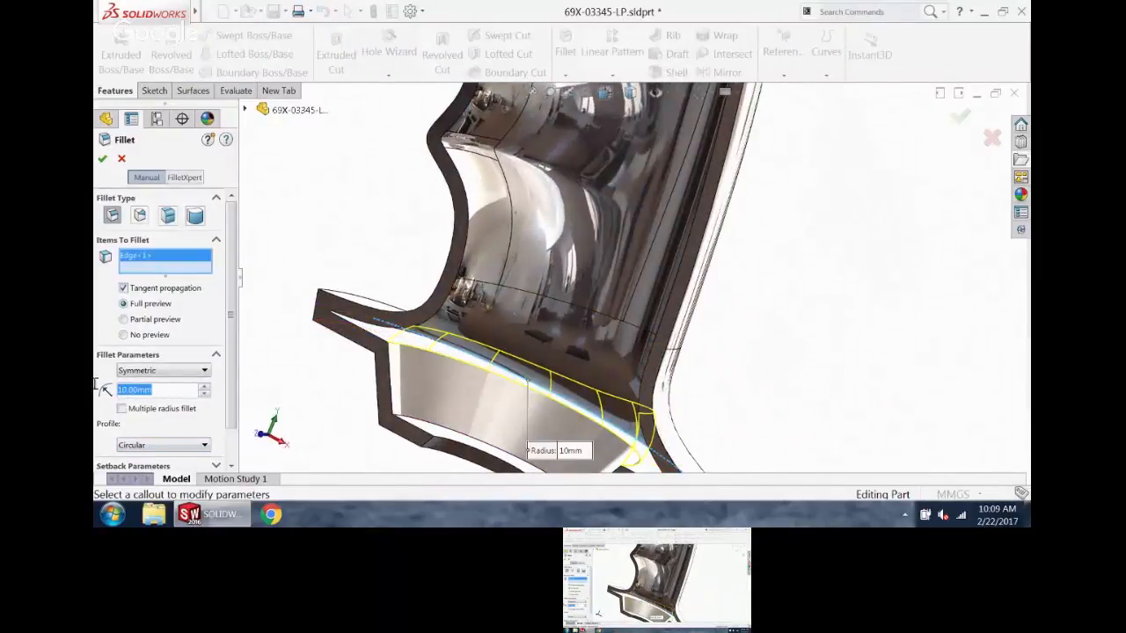
{"action": "type", "text": "0.5"}
{"action": "key", "text": "Return"}
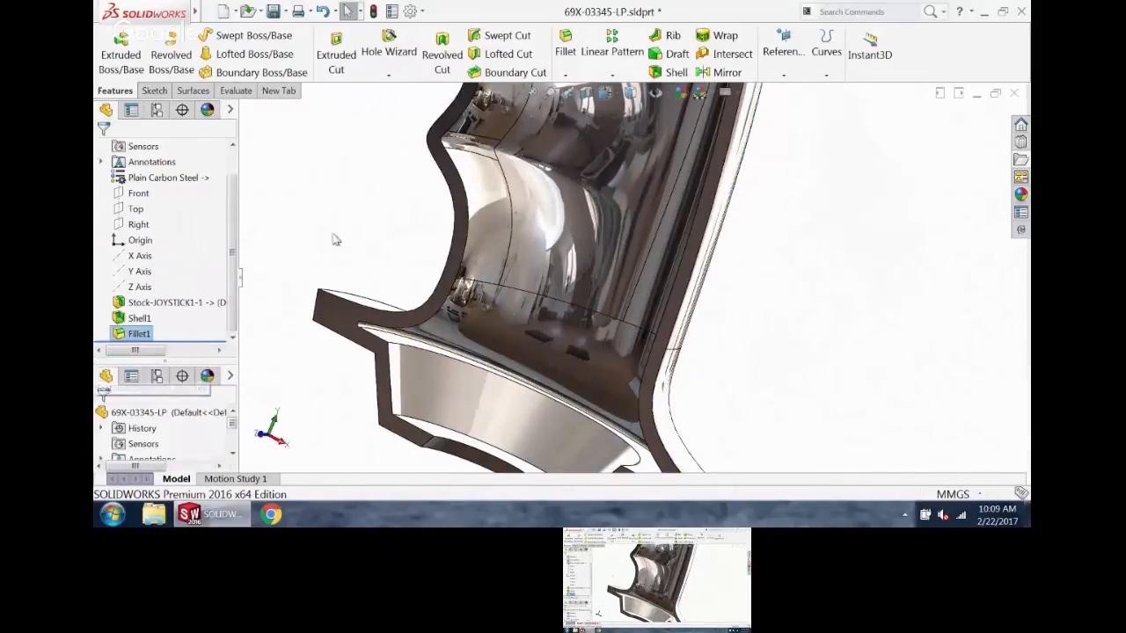
- Show the whole 69X-03345-LP half and tile its window side by side with the 69X-03341-LP part
{"action": "scroll", "coordinate": [394, 194], "scroll_direction": "up", "scroll_amount": 4}
{"action": "scroll", "coordinate": [400, 195], "scroll_direction": "up", "scroll_amount": 5}
{"action": "scroll", "coordinate": [574, 176], "scroll_direction": "down", "scroll_amount": 2}
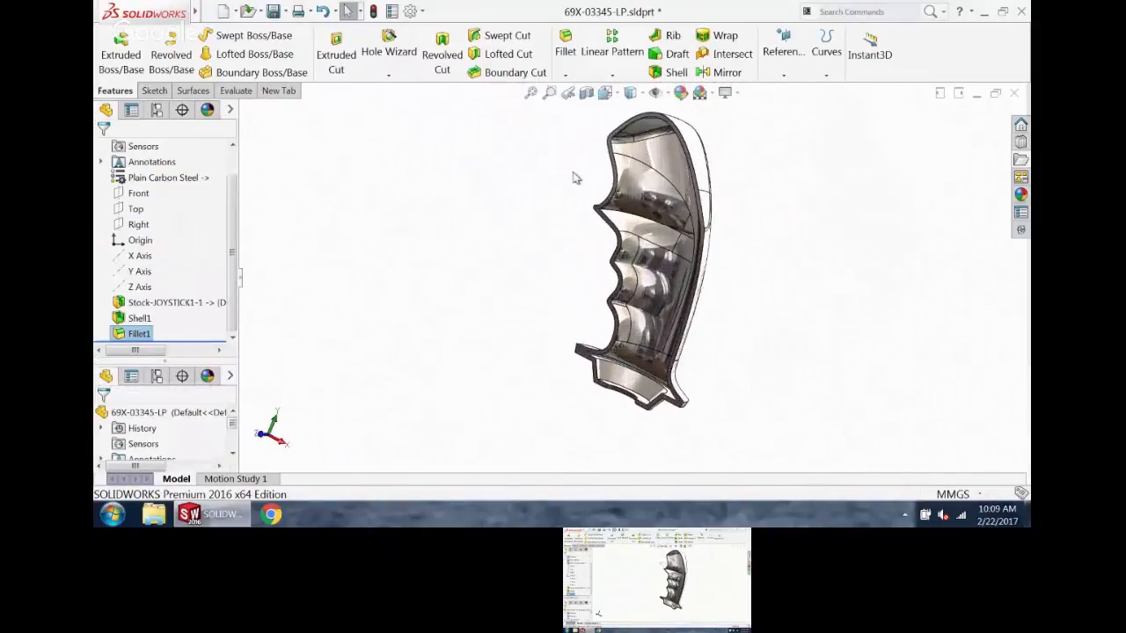
{"action": "left_click", "coordinate": [958, 93]}
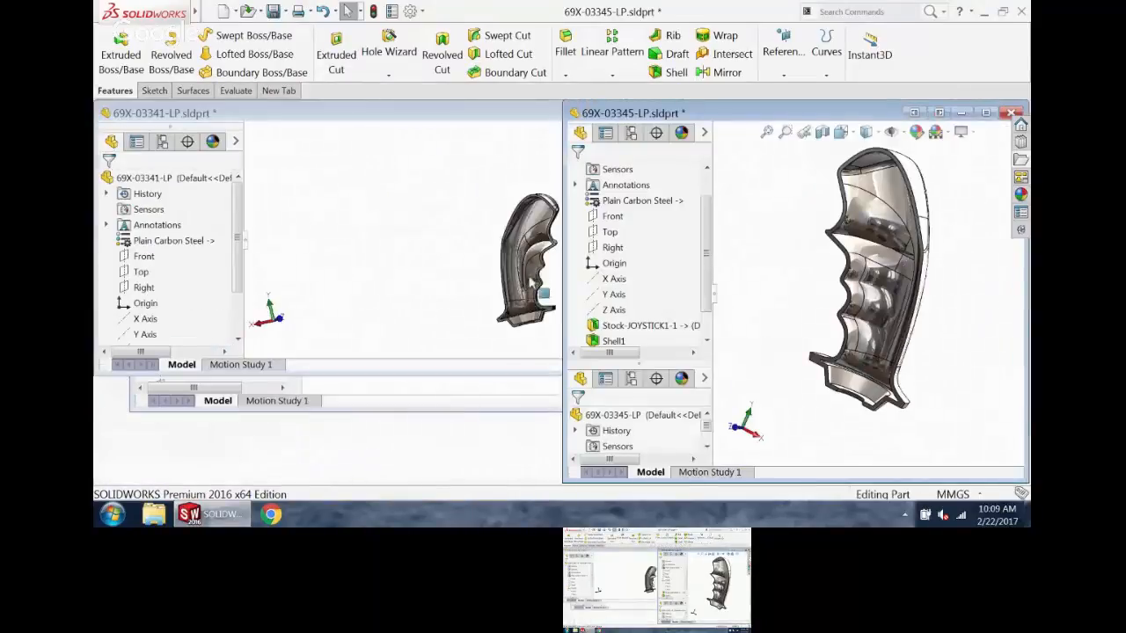
{"action": "left_click", "coordinate": [421, 262]}
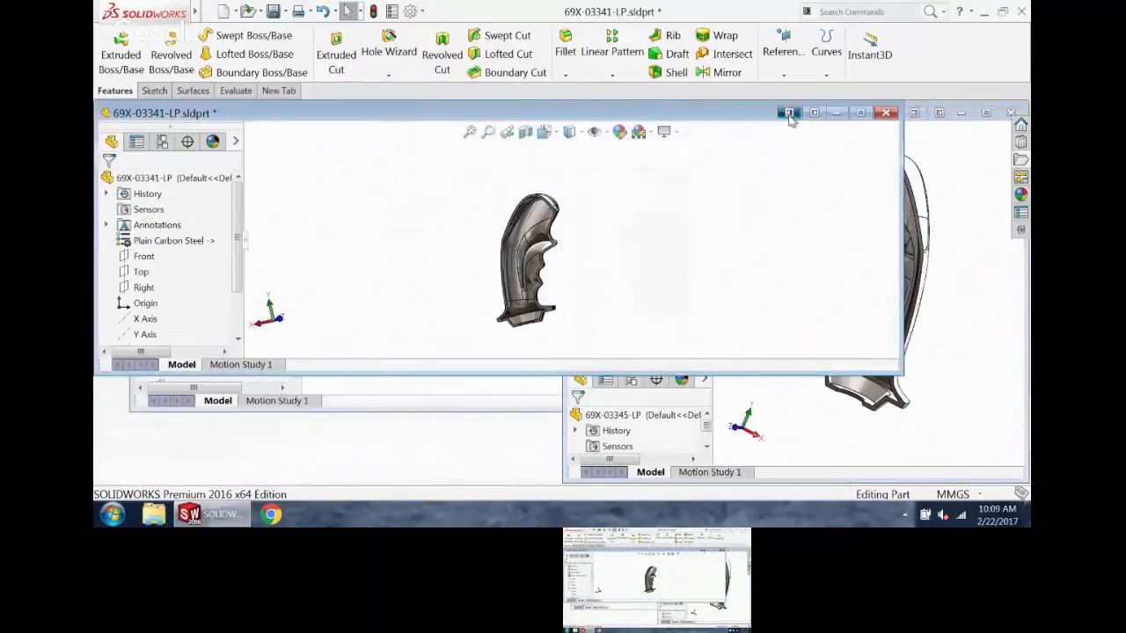
{"action": "left_click", "coordinate": [790, 114]}
- Switch to the JOYSTICK1 master part, maximize its window and show the end of its feature tree
{"action": "key", "text": "ctrl+Tab"}
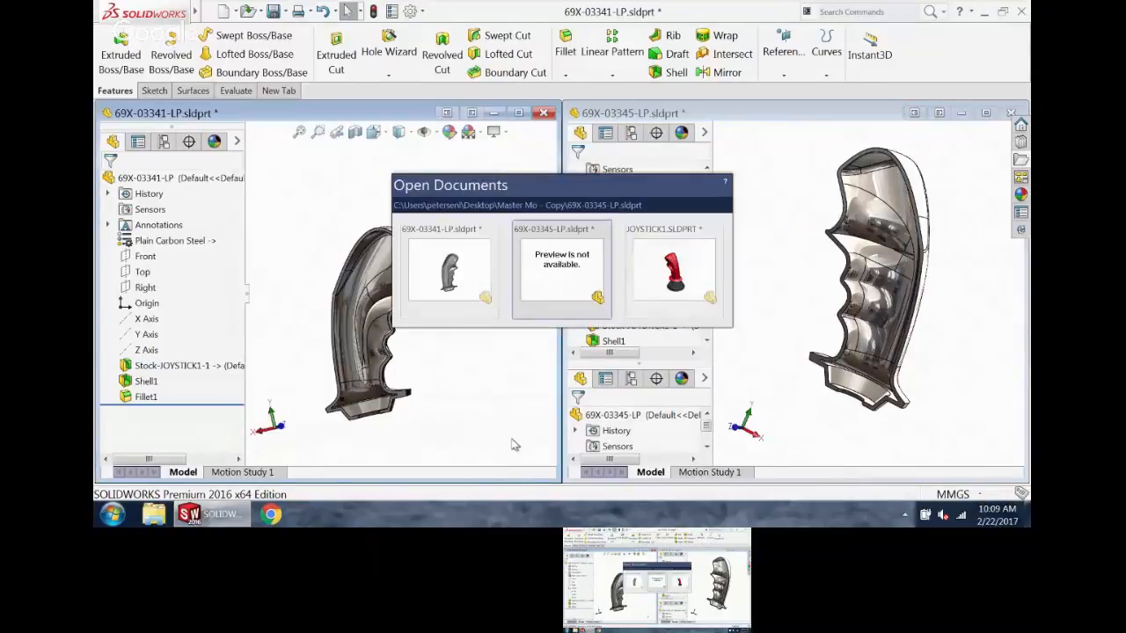
{"action": "key", "text": "ctrl+Tab"}
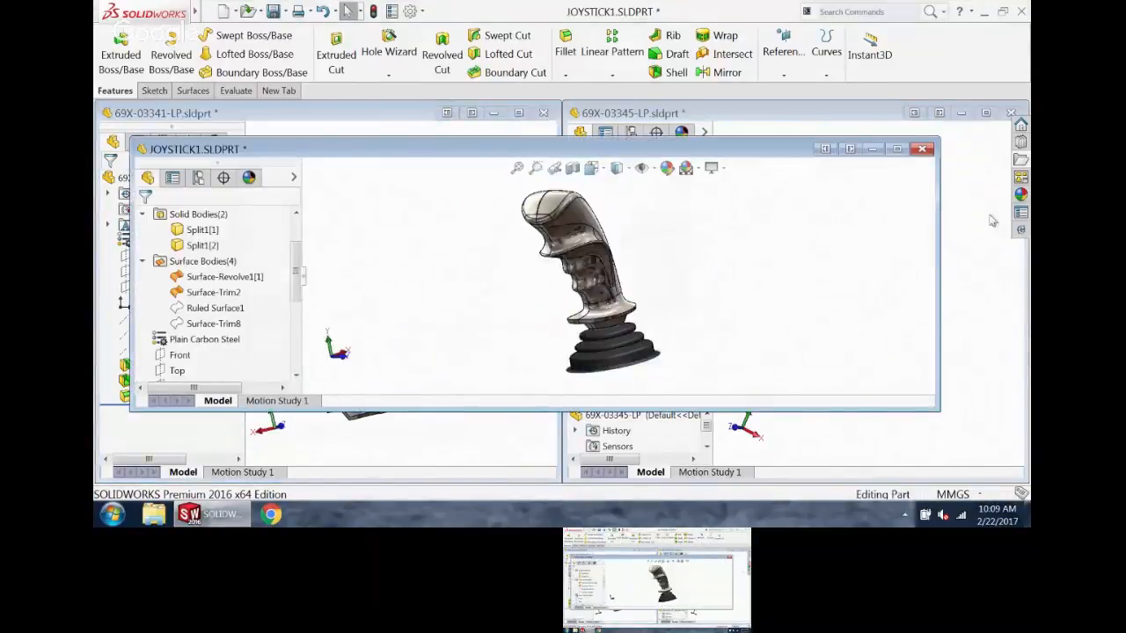
{"action": "left_click", "coordinate": [897, 149]}
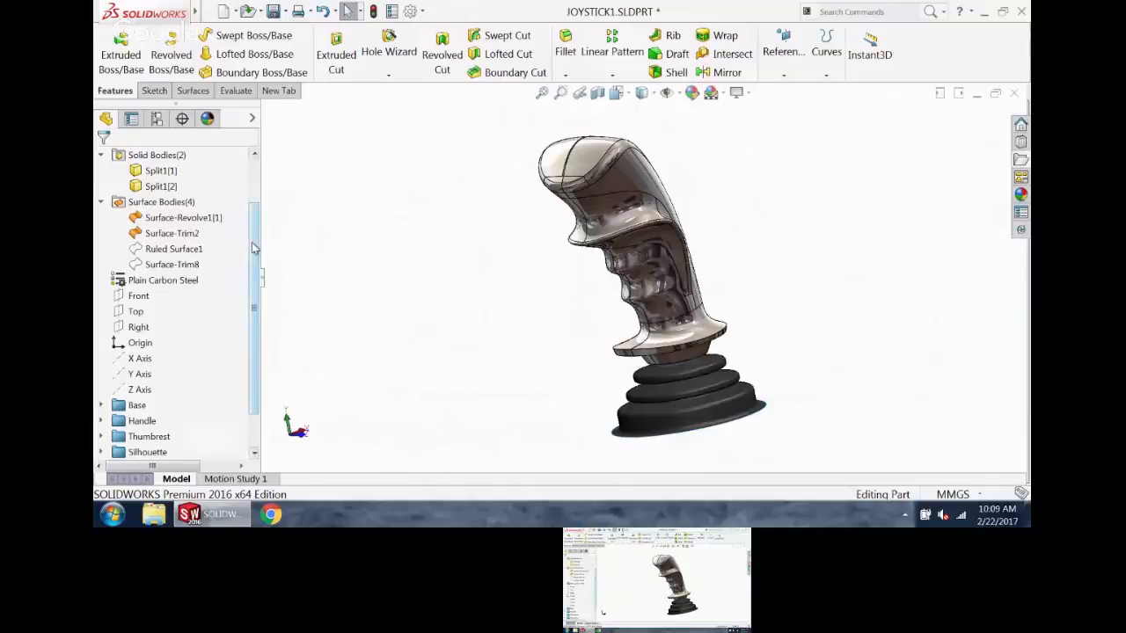
{"action": "scroll", "coordinate": [255, 252], "scroll_direction": "down", "scroll_amount": 1}
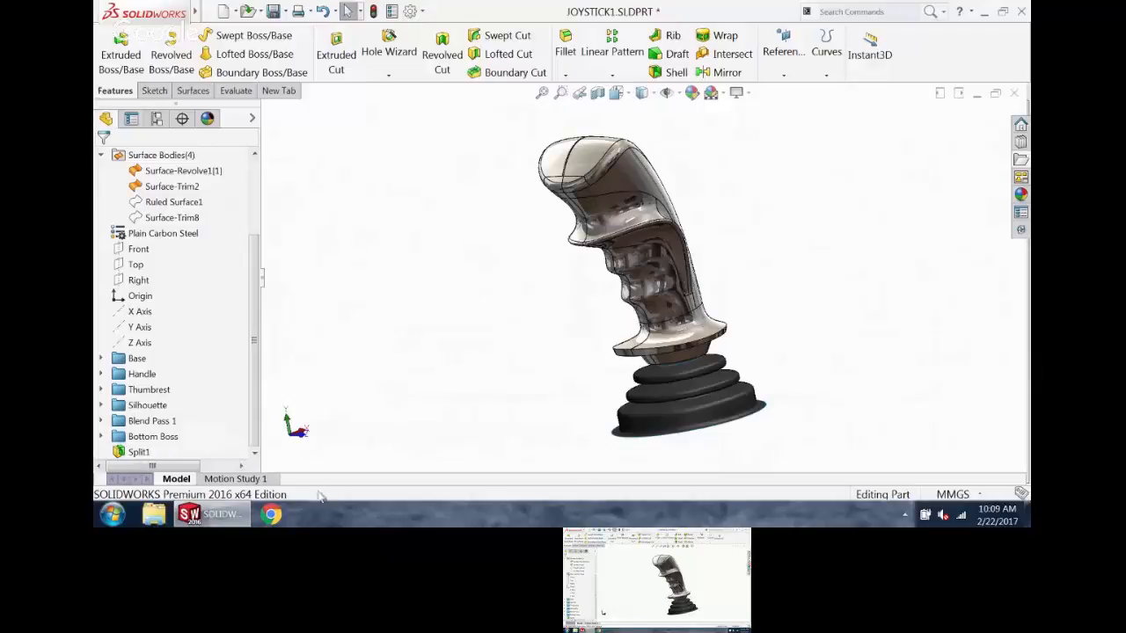
- Fillet the edge where the handle flange's underside meets the conical bottom boss with a symmetric 10 mm radius
{"action": "middle_click_drag", "start_coordinate": [482, 352], "coordinate": [485, 237]}
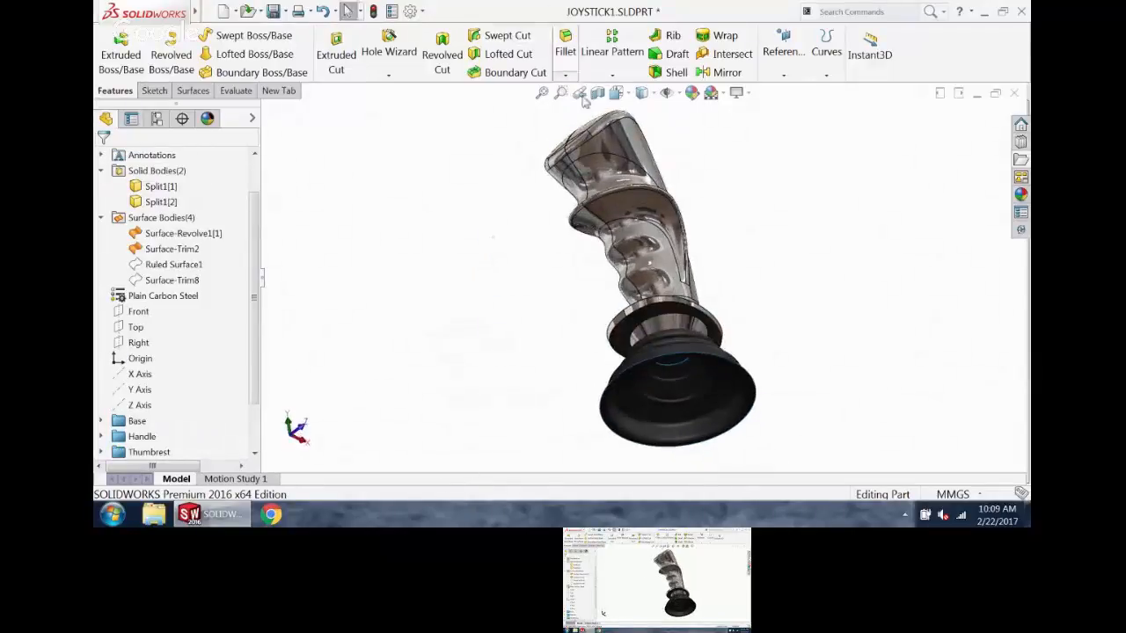
{"action": "left_click", "coordinate": [565, 44]}
{"action": "scroll", "coordinate": [695, 387], "scroll_direction": "down", "scroll_amount": 5}
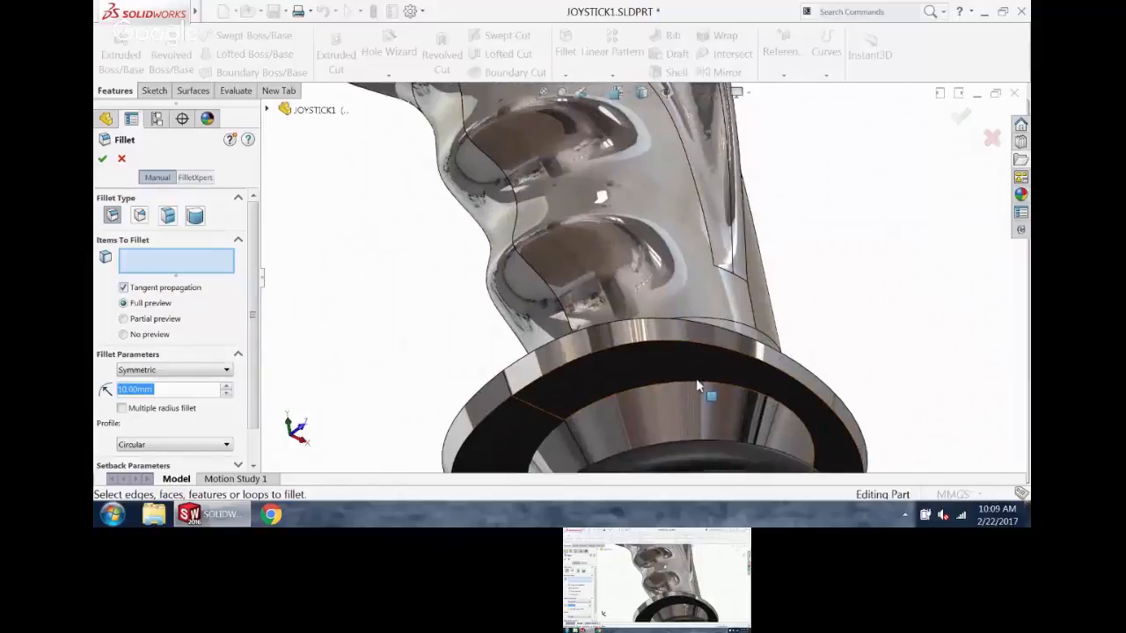
{"action": "left_click", "coordinate": [696, 385]}
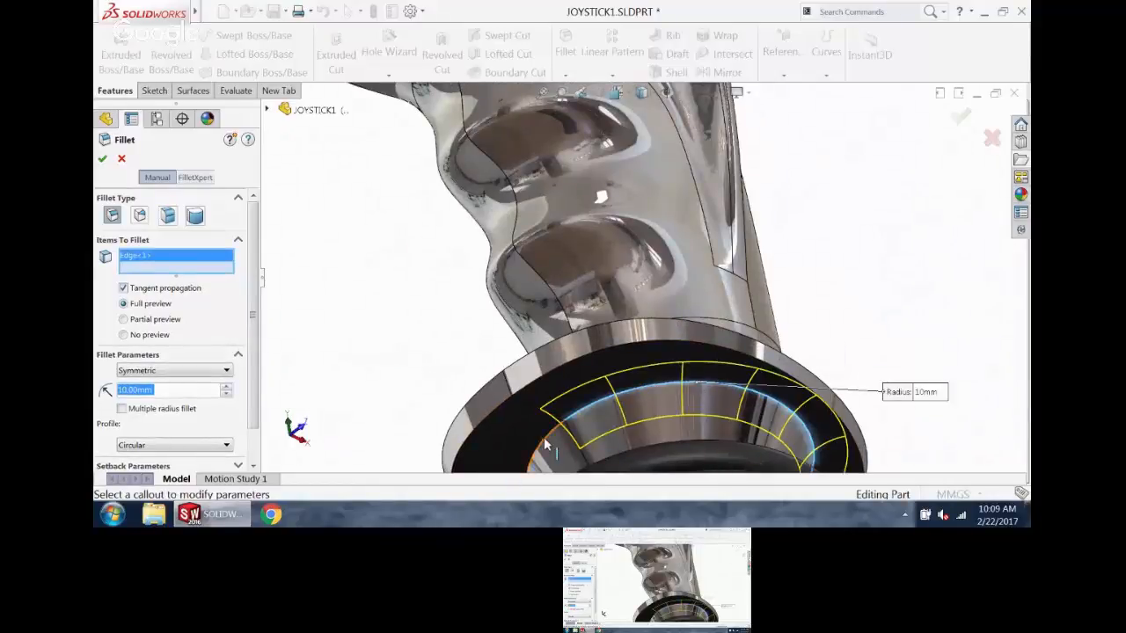
{"action": "scroll", "coordinate": [545, 446], "scroll_direction": "up", "scroll_amount": 5}
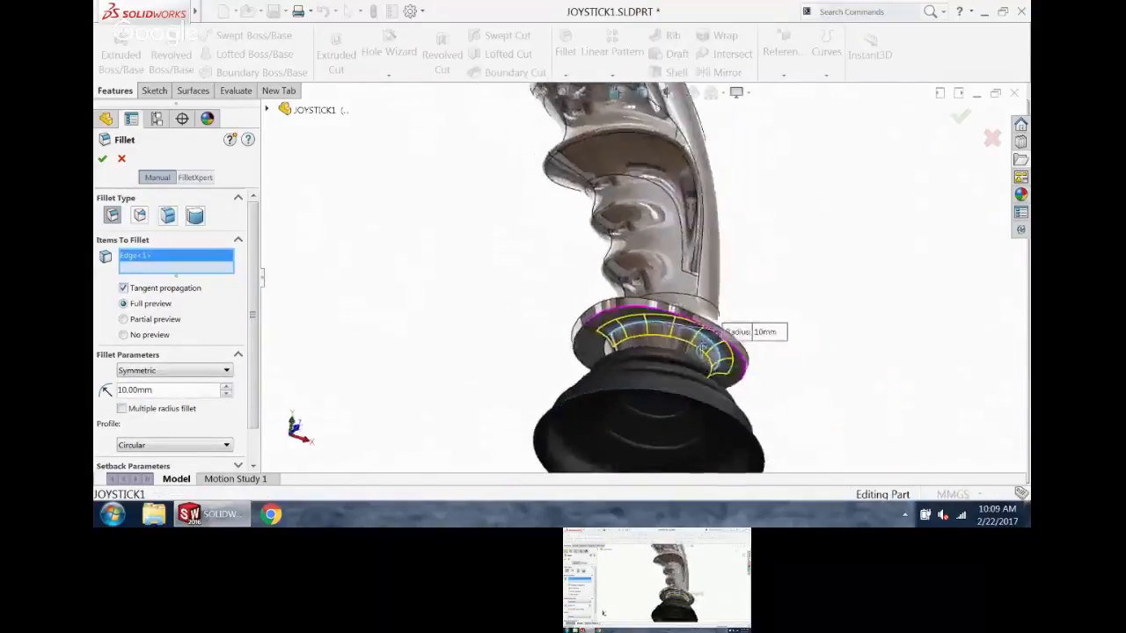
{"action": "middle_click_drag", "start_coordinate": [703, 349], "coordinate": [658, 319]}
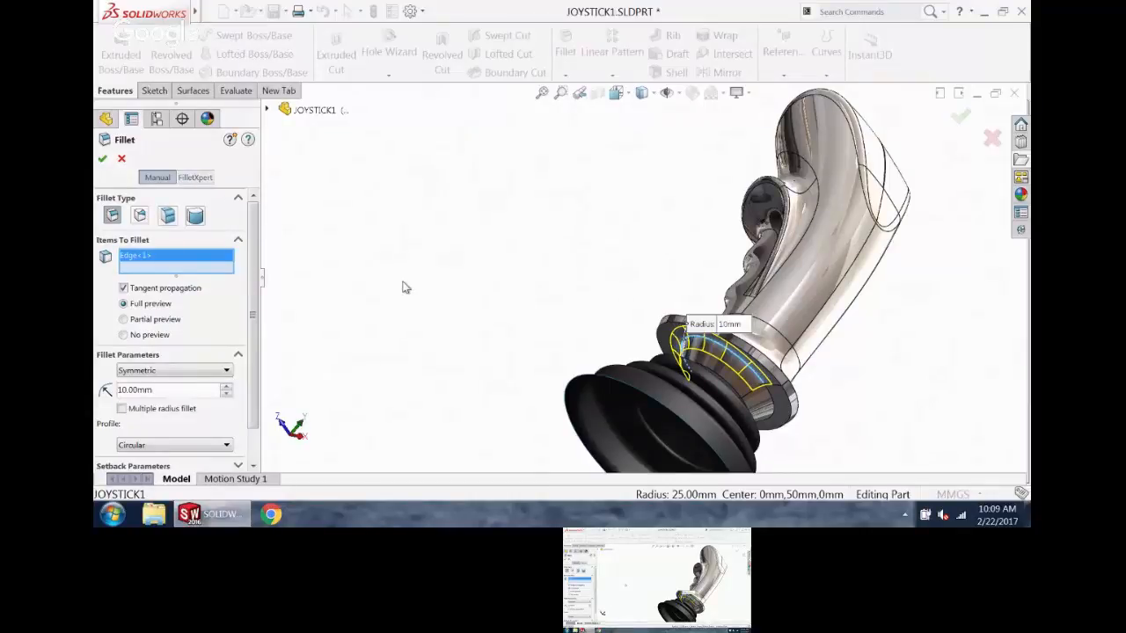
{"action": "left_click", "coordinate": [102, 158]}
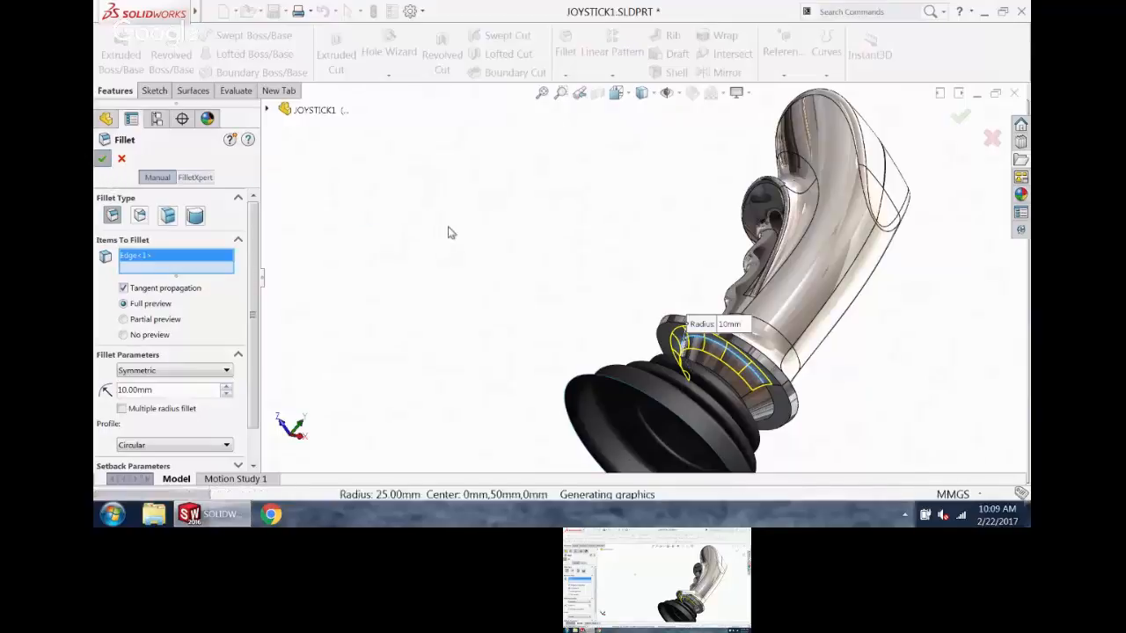
{"action": "middle_click_drag", "start_coordinate": [452, 231], "coordinate": [849, 226]}
{"action": "left_click", "coordinate": [836, 222]}
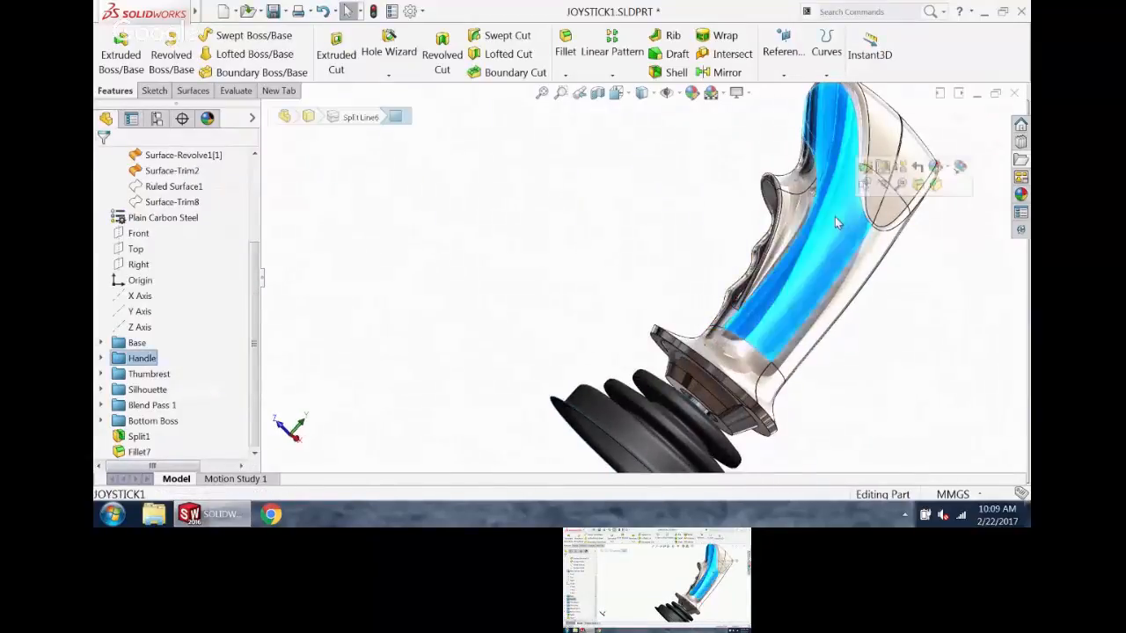
{"action": "left_click", "coordinate": [495, 227]}
- Switch to the 69X-03341-LP part and examine the outer edge between its flange and conical boss for the master's fillet
{"action": "key", "text": "ctrl+Tab"}
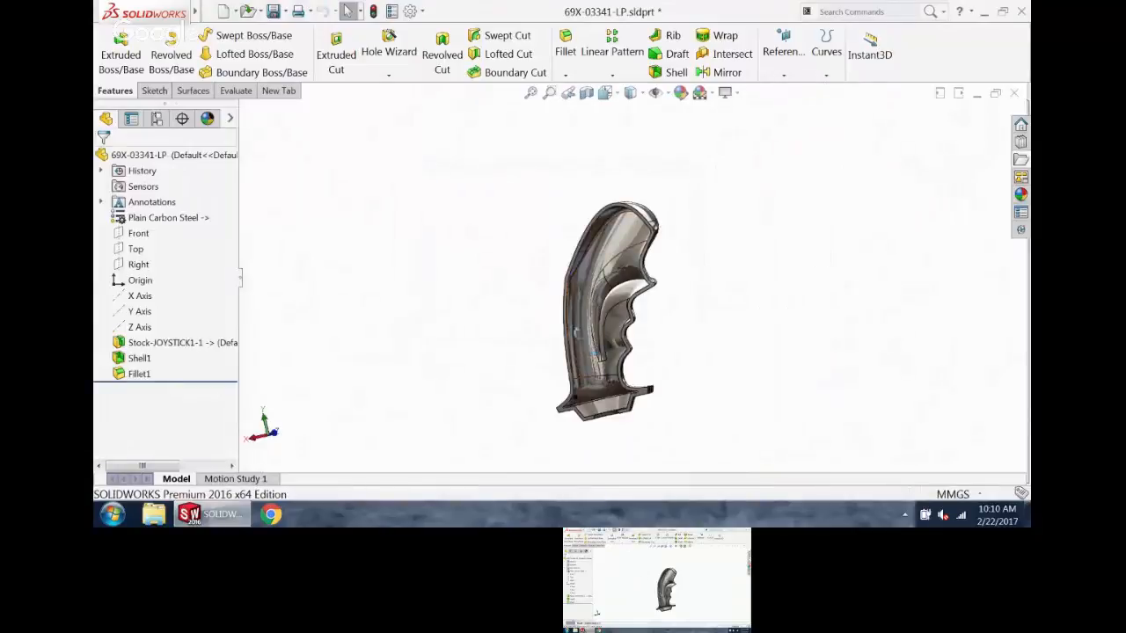
{"action": "scroll", "coordinate": [642, 385], "scroll_direction": "down", "scroll_amount": 5}
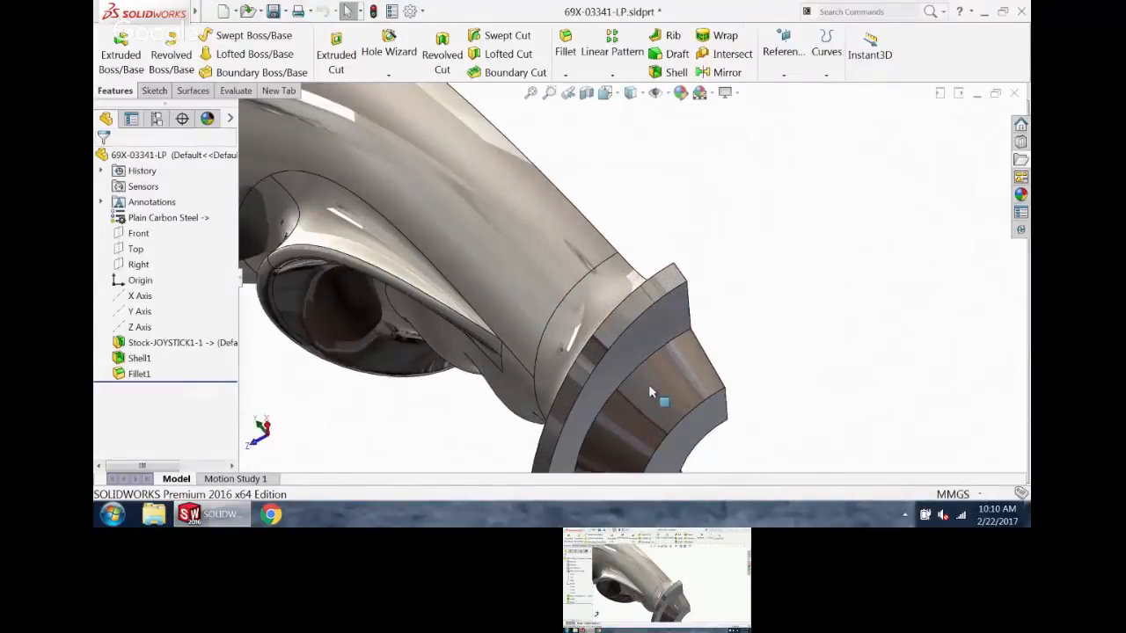
{"action": "scroll", "coordinate": [648, 379], "scroll_direction": "up", "scroll_amount": 3}
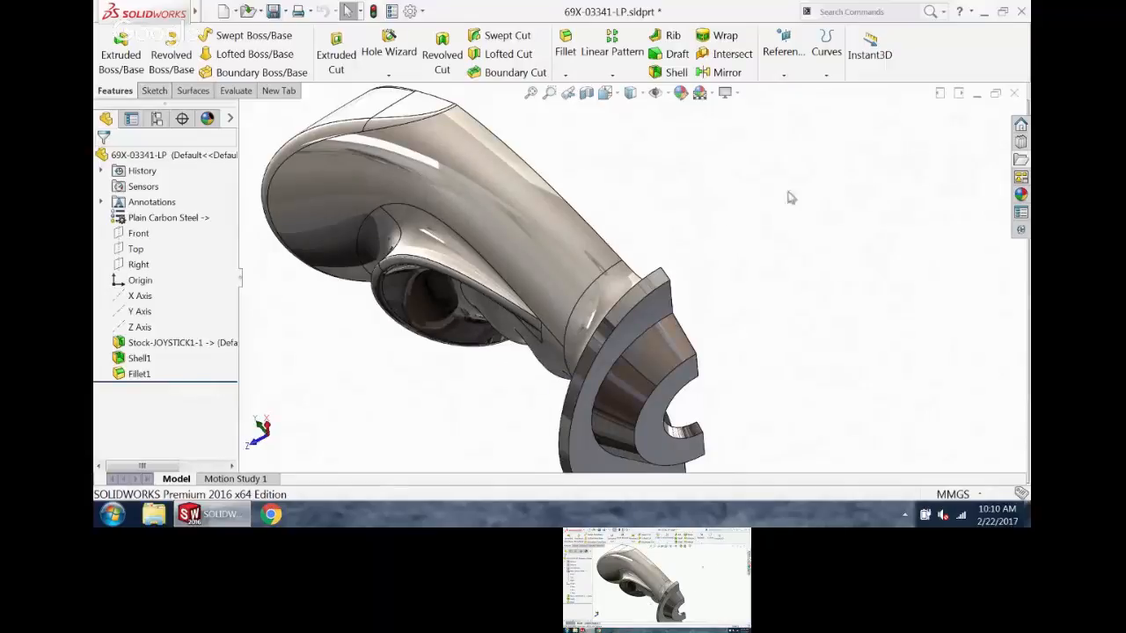
- Tile the JOYSTICK1 master and the 69X-03341-LP part side by side
{"action": "left_click", "coordinate": [957, 92]}
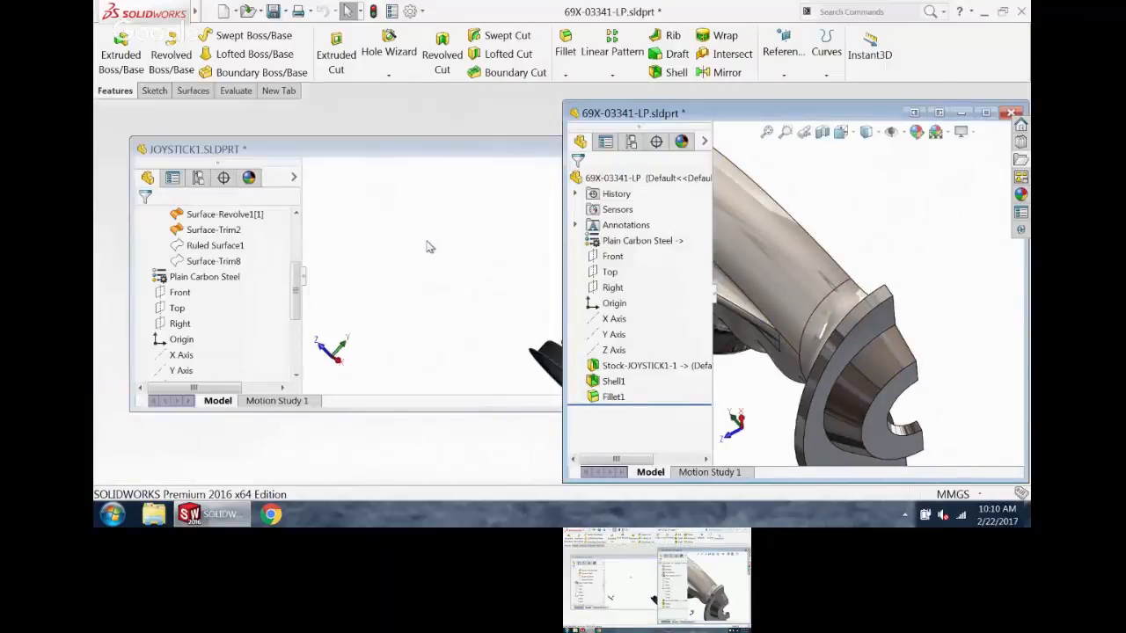
{"action": "left_click", "coordinate": [427, 246]}
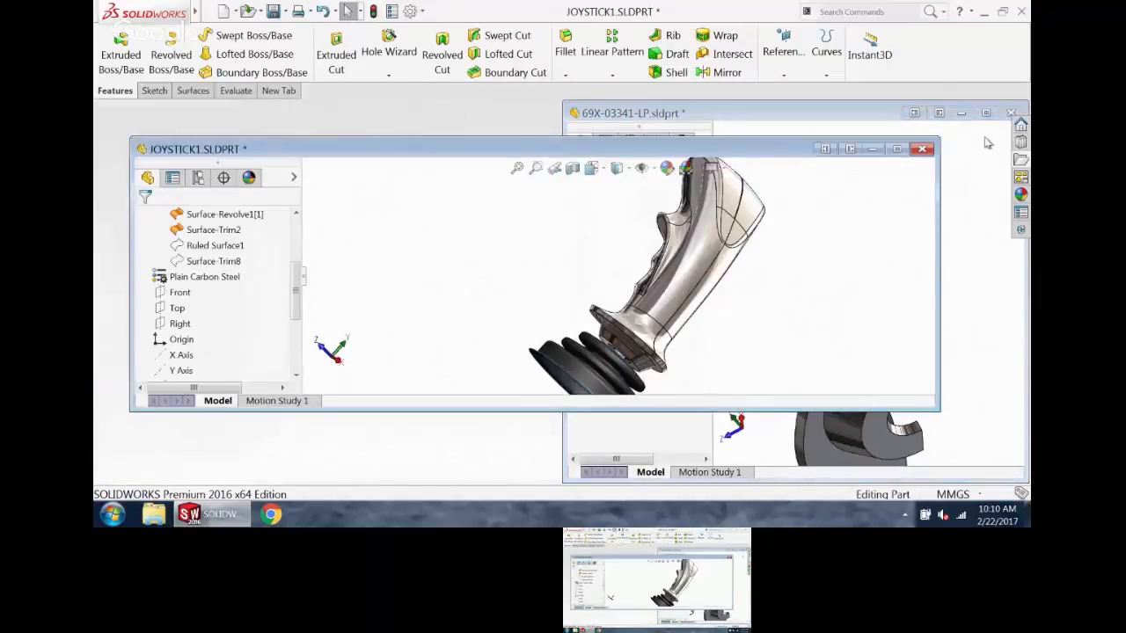
{"action": "left_click", "coordinate": [825, 148]}
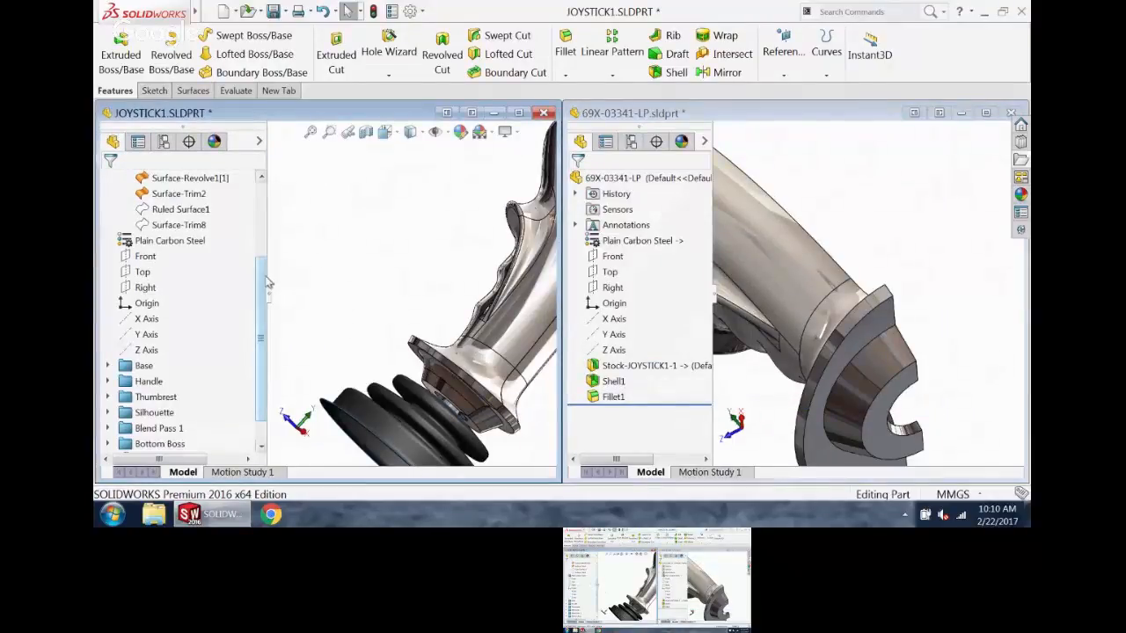
- Reorder Split1 below Fillet7 in the JOYSTICK1 feature tree and update the 69X-03341-LP part from the master
{"action": "left_click_drag", "start_coordinate": [263, 283], "coordinate": [248, 392]}
{"action": "mouse_move", "coordinate": [139, 442]}
{"action": "left_mouse_down"}
{"action": "mouse_move", "coordinate": [194, 412]}
{"action": "mouse_move", "coordinate": [163, 412]}
{"action": "mouse_move", "coordinate": [142, 444]}
{"action": "left_mouse_up"}
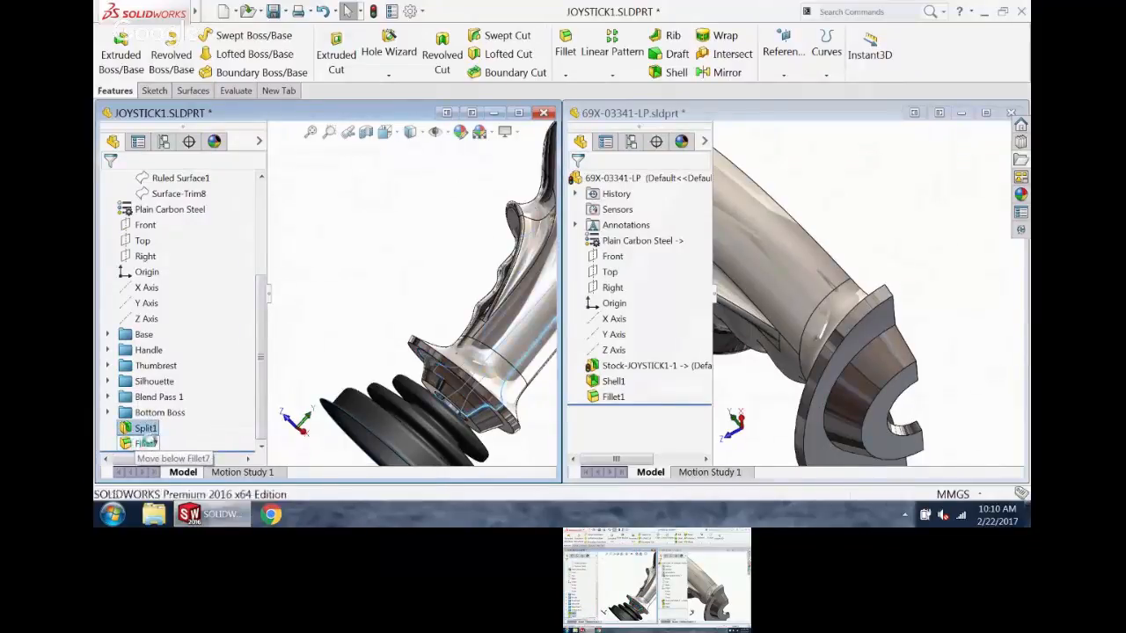
{"action": "left_click", "coordinate": [925, 229]}
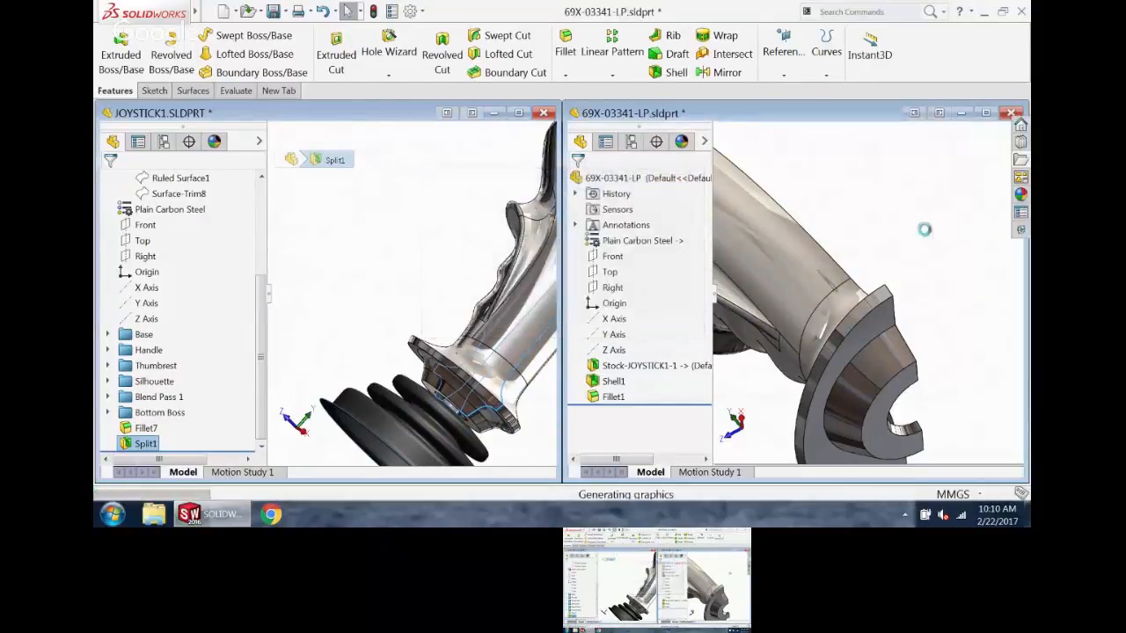
{"action": "middle_click_drag", "start_coordinate": [875, 258], "coordinate": [830, 278]}
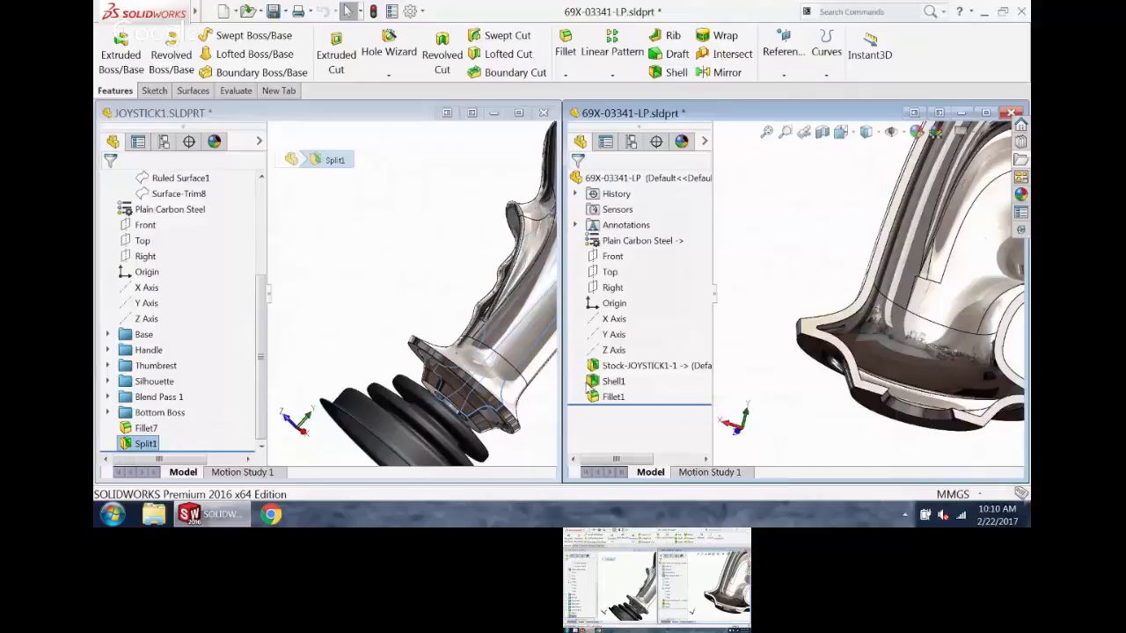
{"action": "middle_click_drag", "start_coordinate": [430, 305], "coordinate": [416, 263]}
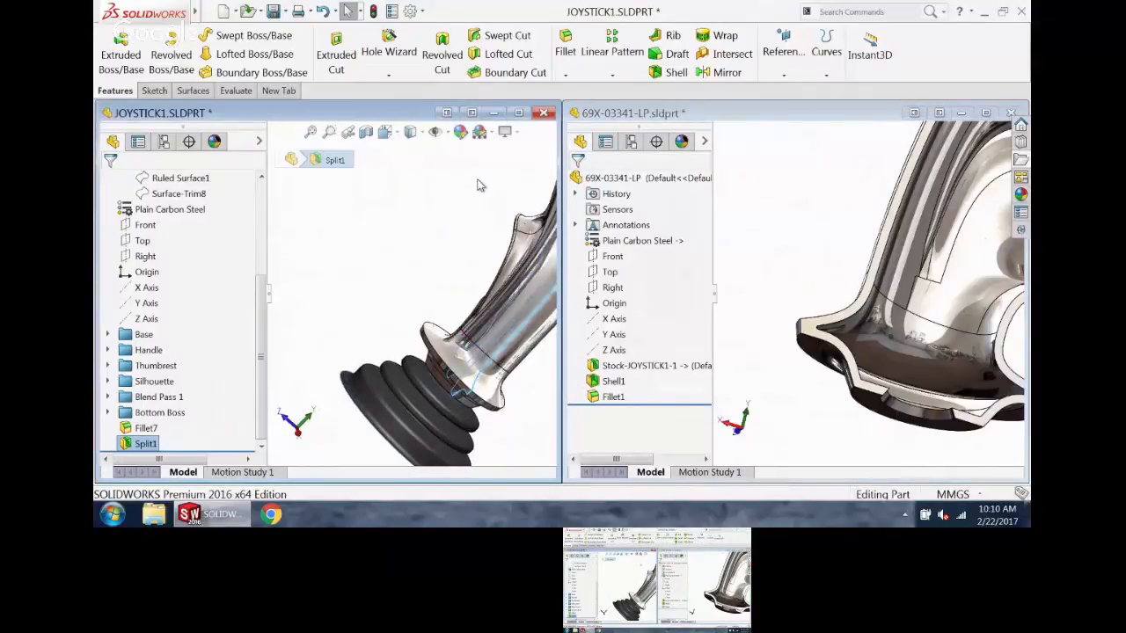
- Bring up the 69X-03345-LP part beside the master and examine its base and inner flange fillet from the front
{"action": "key", "text": "ctrl+Tab"}
{"action": "key", "text": "ctrl+Tab"}
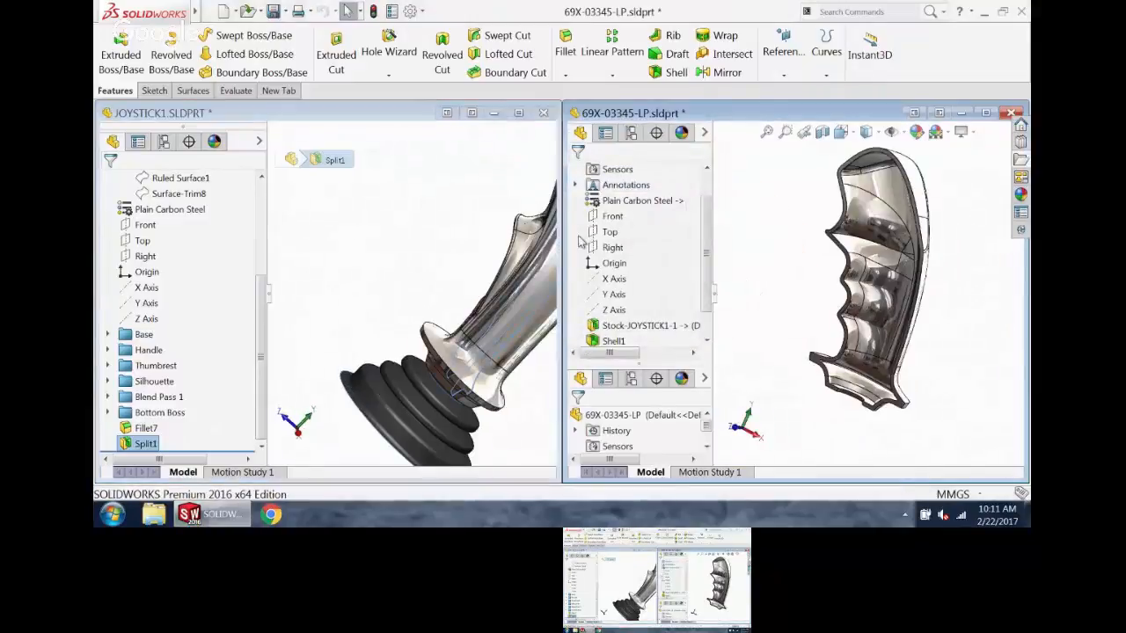
{"action": "middle_click_drag", "start_coordinate": [728, 281], "coordinate": [721, 247]}
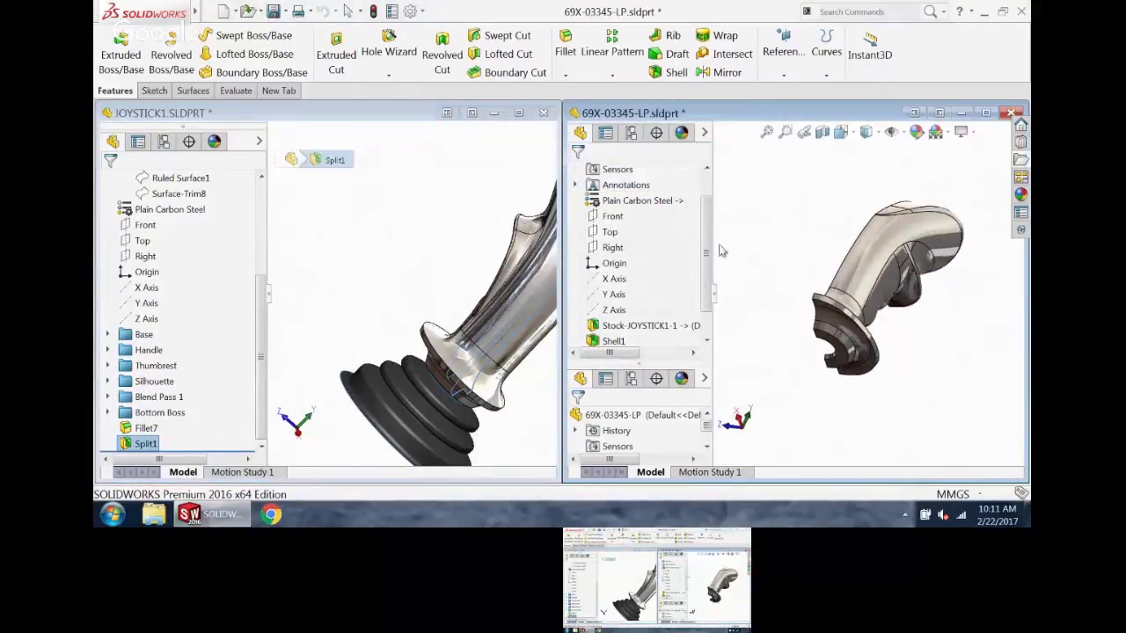
{"action": "scroll", "coordinate": [753, 345], "scroll_direction": "down", "scroll_amount": 3}
{"action": "scroll", "coordinate": [704, 251], "scroll_direction": "down", "scroll_amount": 1}
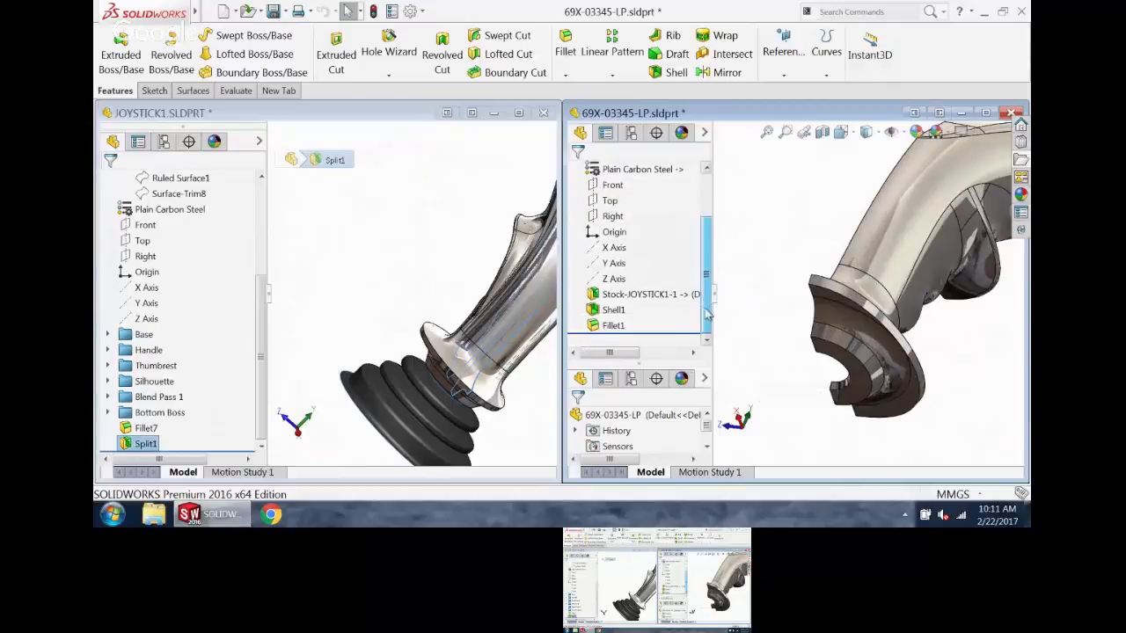
{"action": "left_click", "coordinate": [613, 325]}
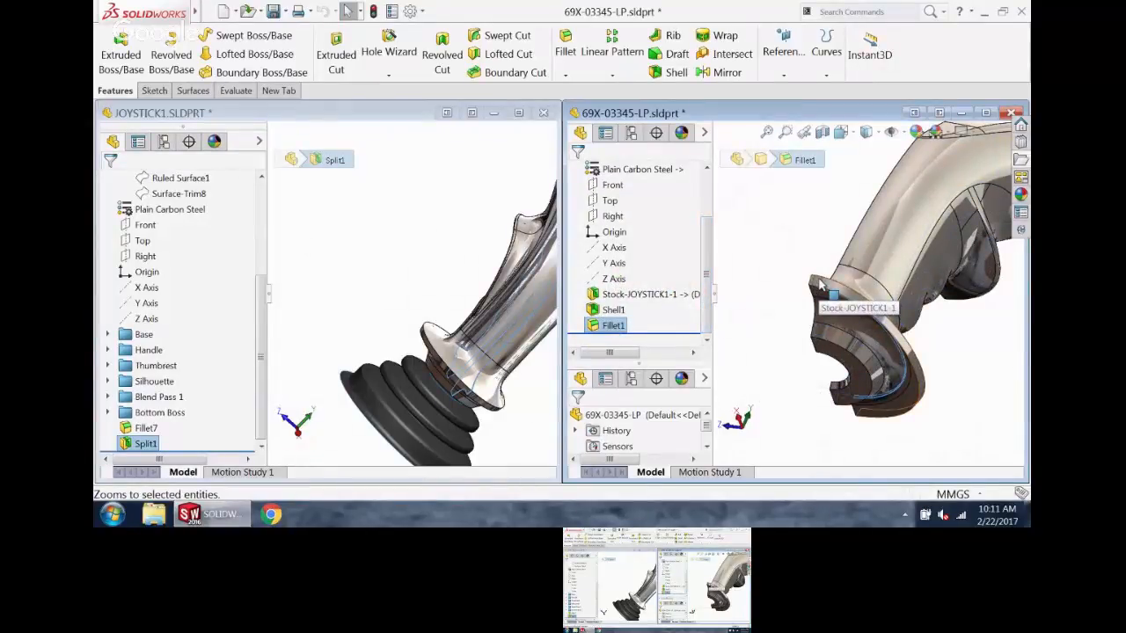
{"action": "key", "text": "ctrl+1"}
{"action": "scroll", "coordinate": [830, 334], "scroll_direction": "down", "scroll_amount": 4}
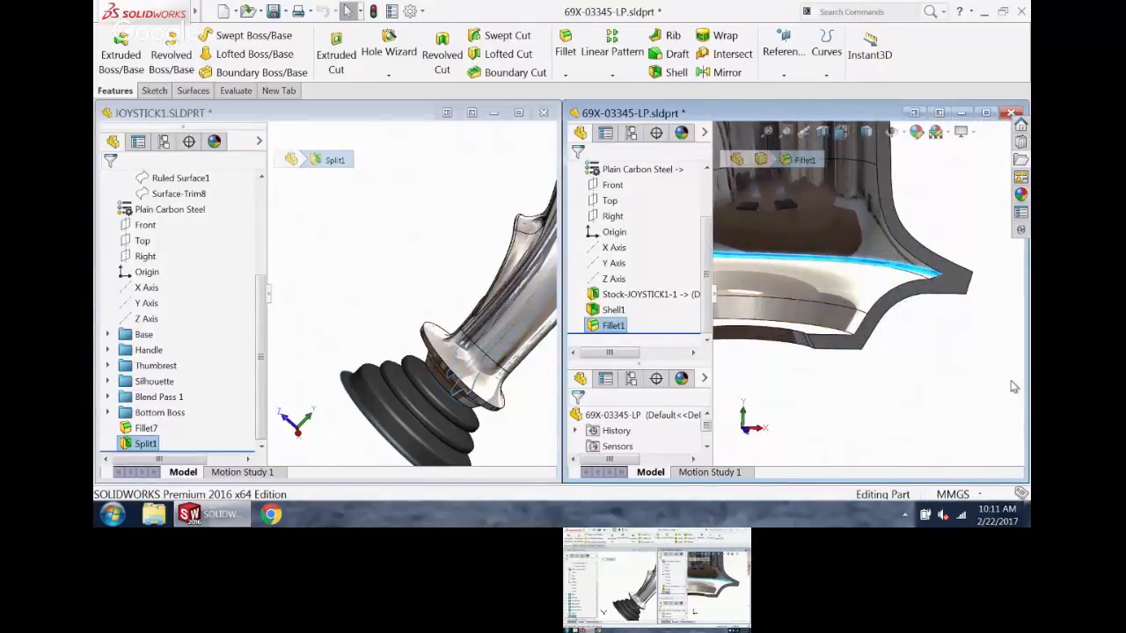
- Create an assembly from the JOYSTICK1 master's Split1 feature and save it as 73X-03456-LP
{"action": "scroll", "coordinate": [997, 390], "scroll_direction": "up", "scroll_amount": 6}
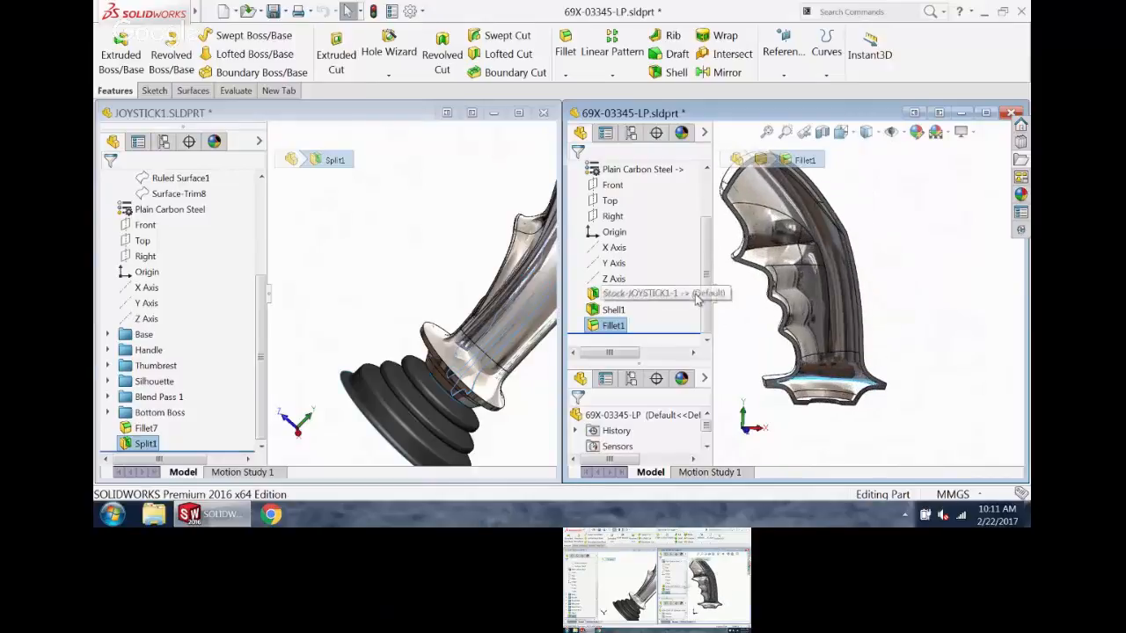
{"action": "left_click", "coordinate": [498, 116]}
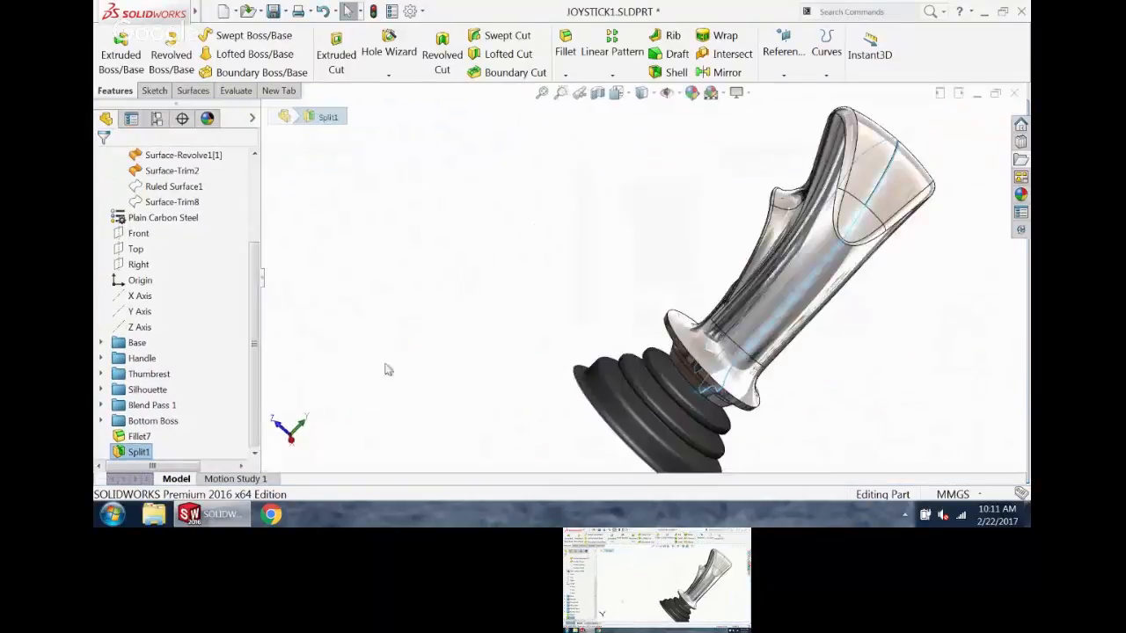
{"action": "right_click", "coordinate": [141, 452]}
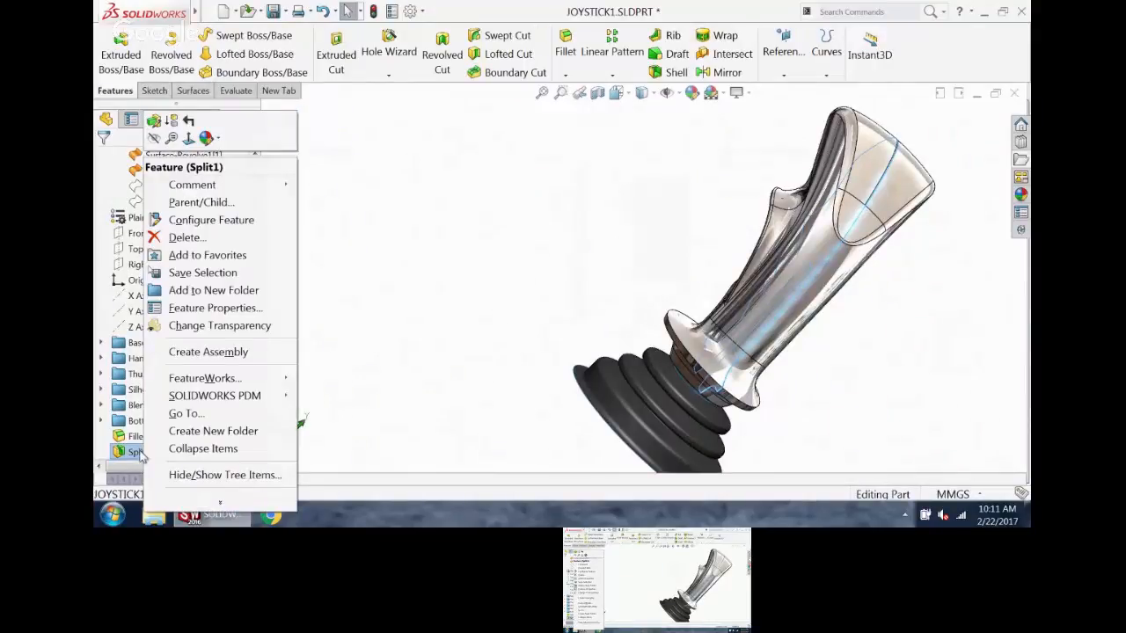
{"action": "left_click", "coordinate": [197, 354]}
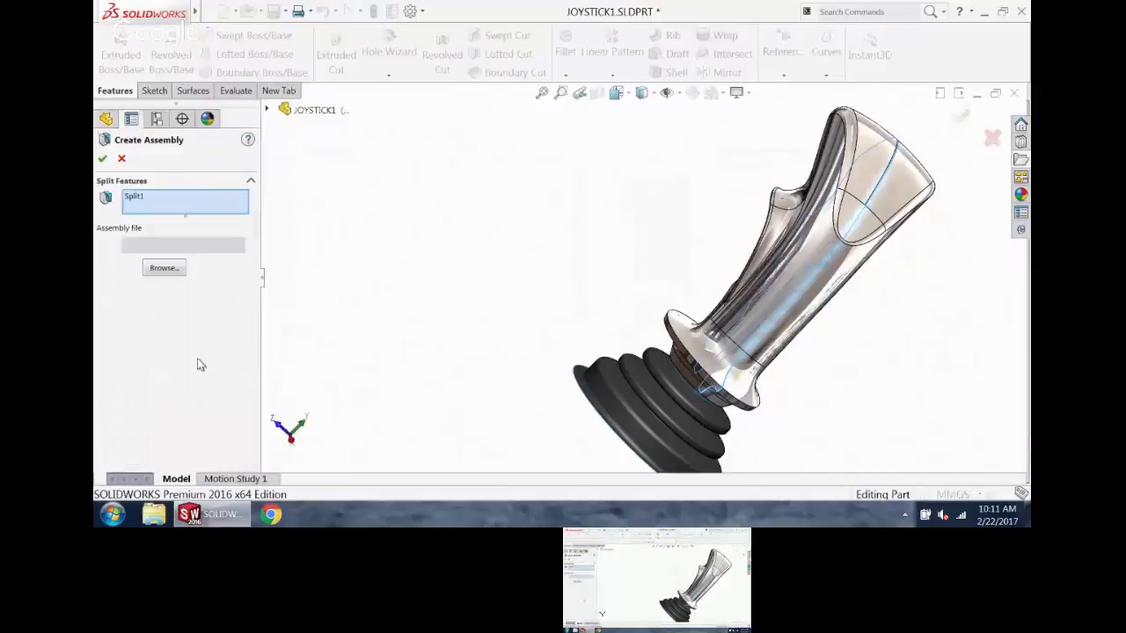
{"action": "left_click", "coordinate": [172, 272]}
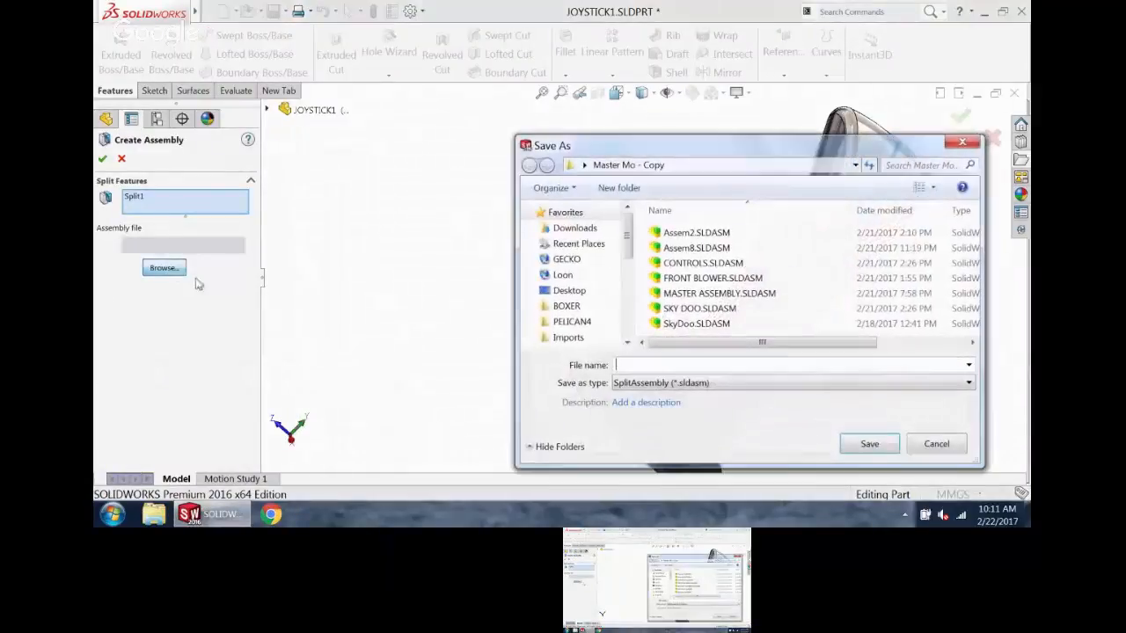
{"action": "type", "text": "73X-03456-LP"}
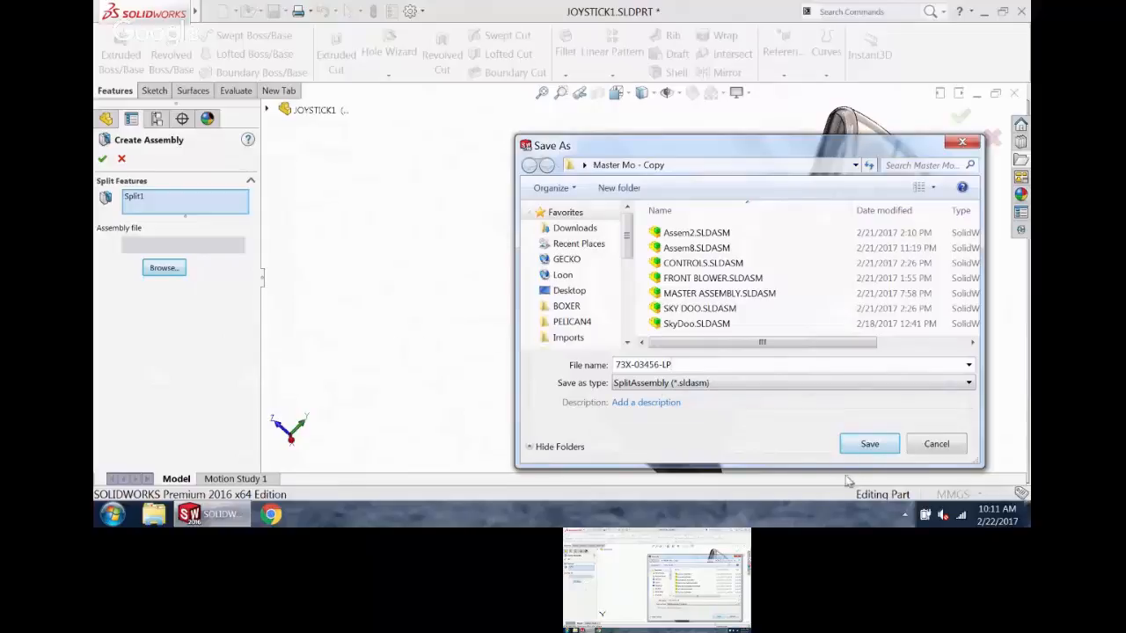
{"action": "left_click", "coordinate": [869, 444]}
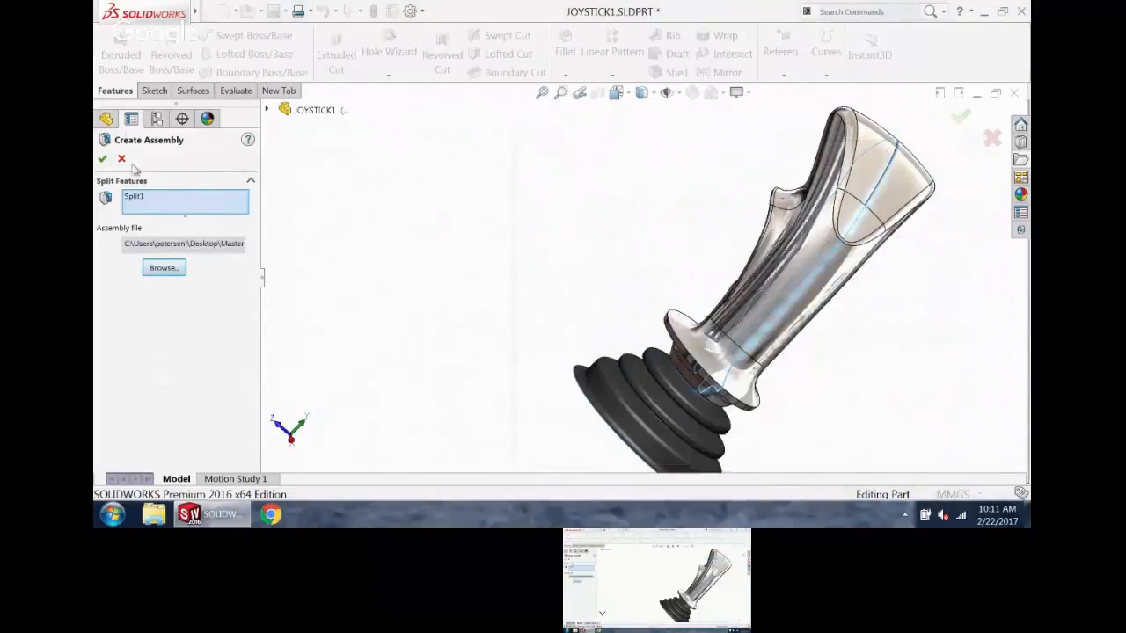
{"action": "left_click", "coordinate": [102, 158]}
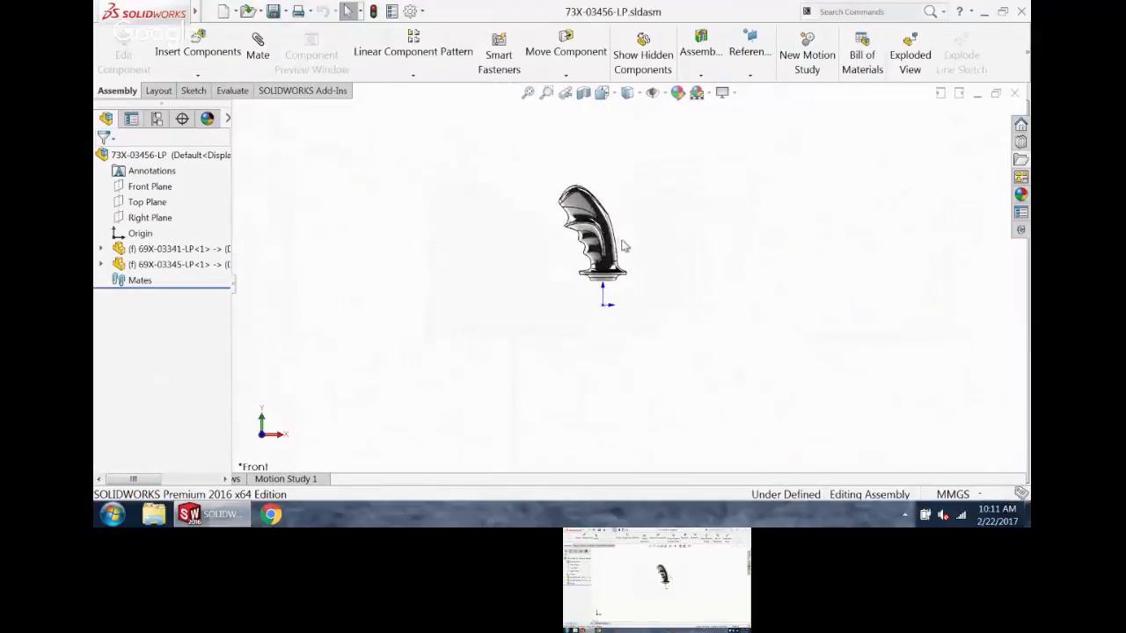
- Examine the two handle components and their placement relative to the origin in the new assembly
{"action": "left_click", "coordinate": [184, 264]}
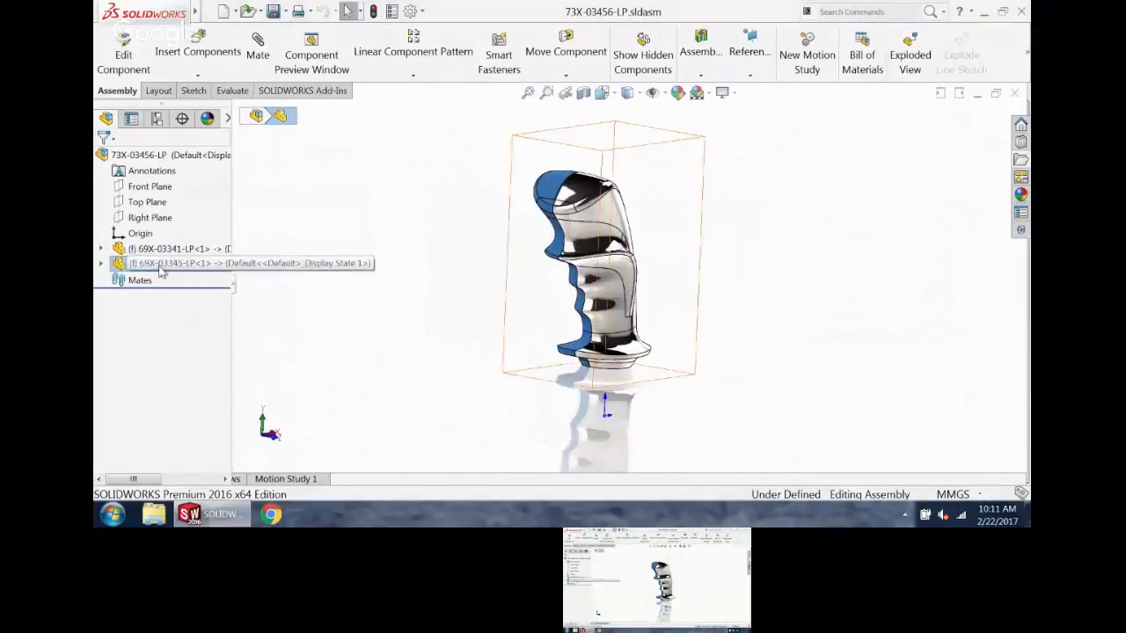
{"action": "left_click", "coordinate": [148, 250]}
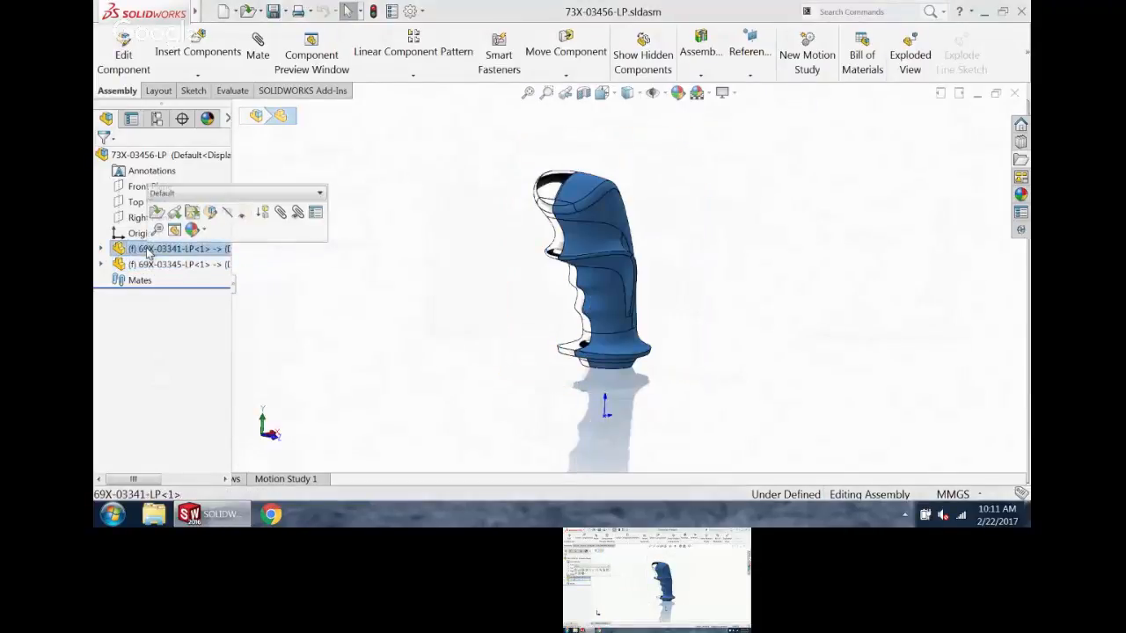
{"action": "left_click", "coordinate": [483, 349]}
{"action": "scroll", "coordinate": [679, 282], "scroll_direction": "down", "scroll_amount": 2}
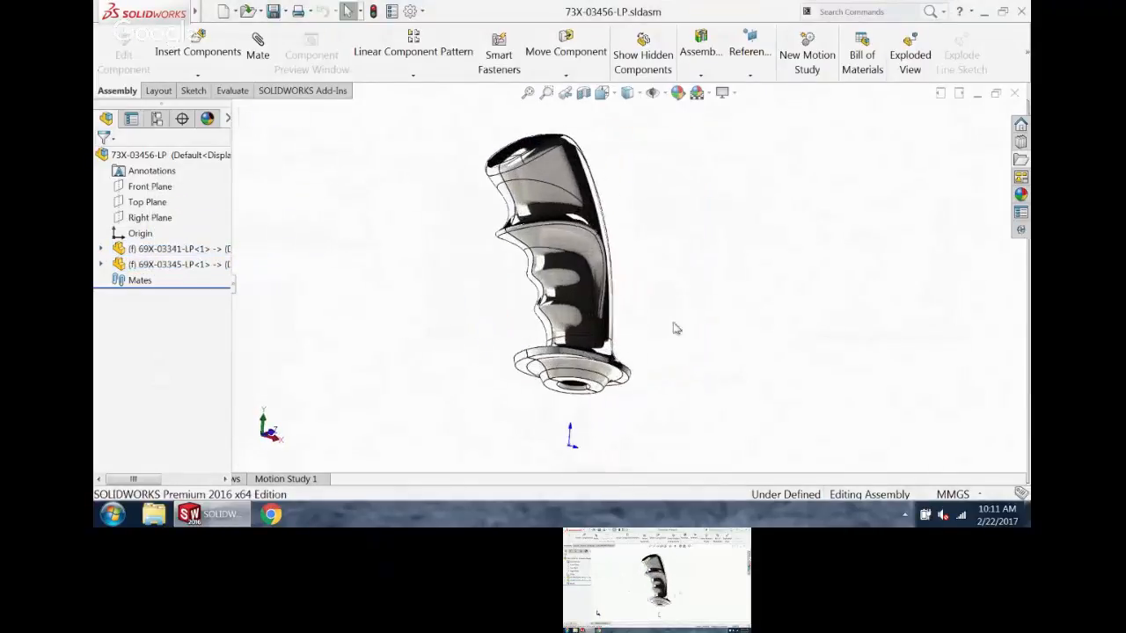
{"action": "left_click", "coordinate": [124, 250]}
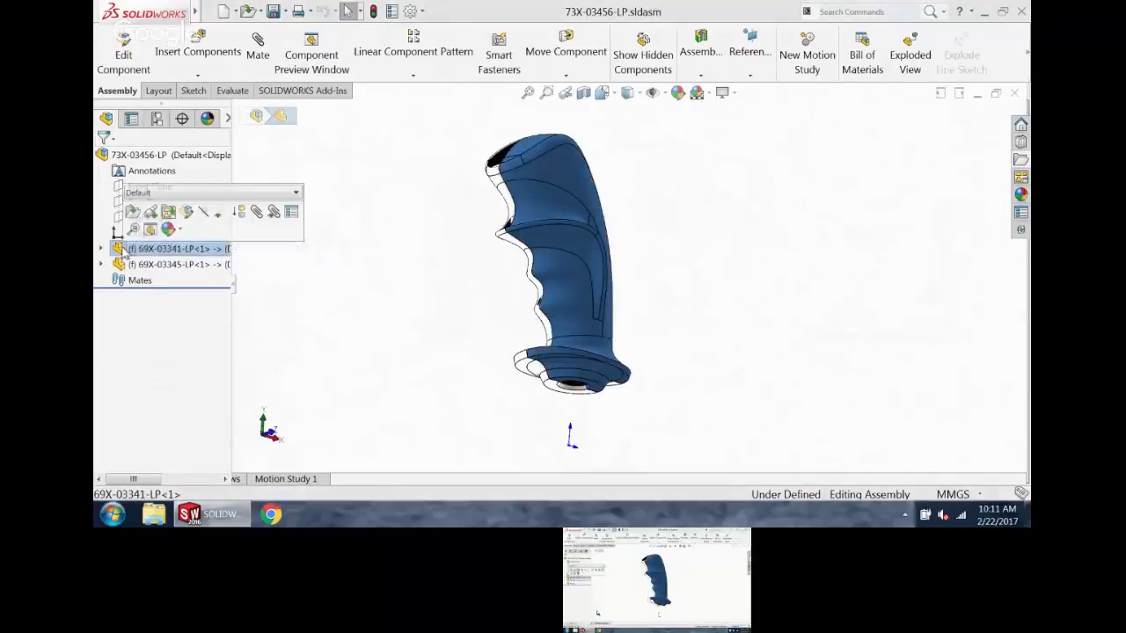
{"action": "left_click", "coordinate": [141, 264]}
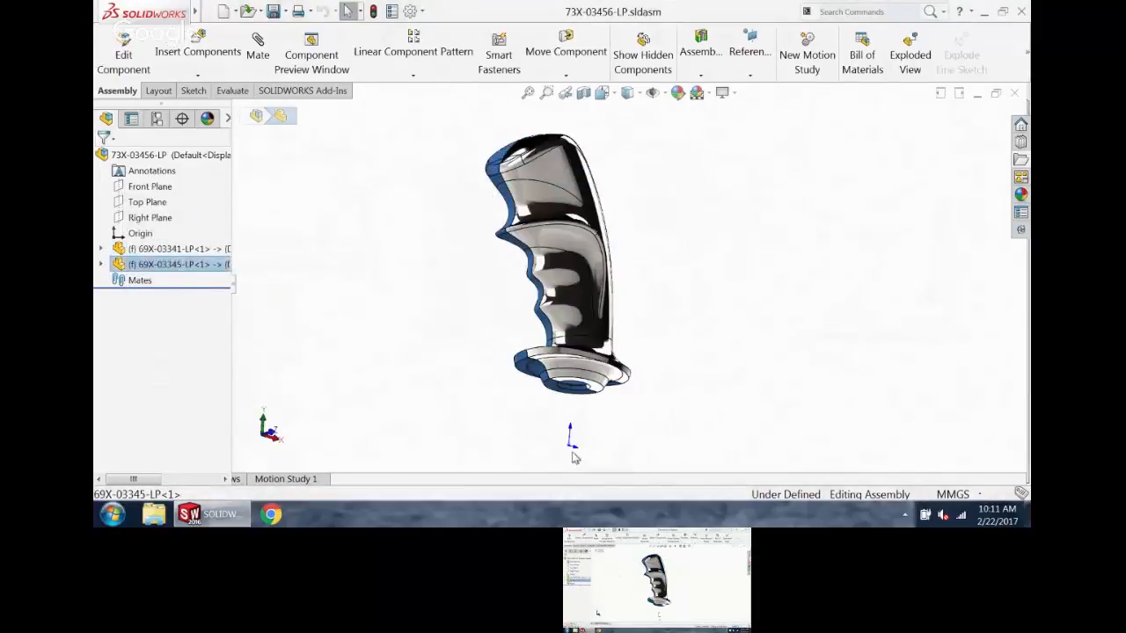
{"action": "left_click", "coordinate": [572, 447]}
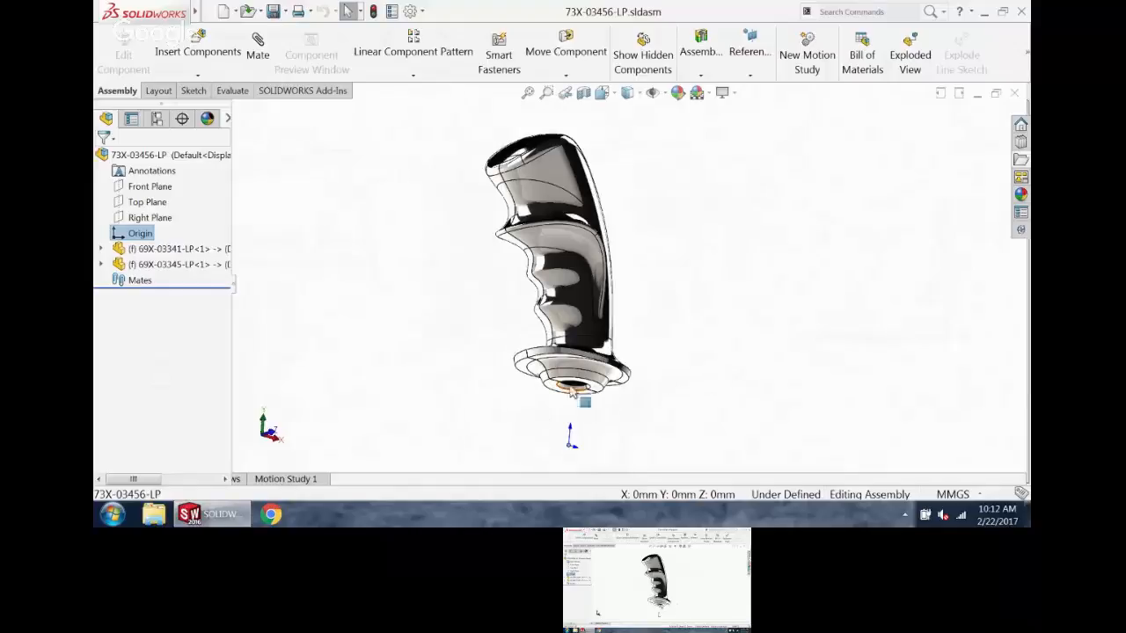
{"action": "middle_click_drag", "start_coordinate": [579, 397], "coordinate": [595, 280]}
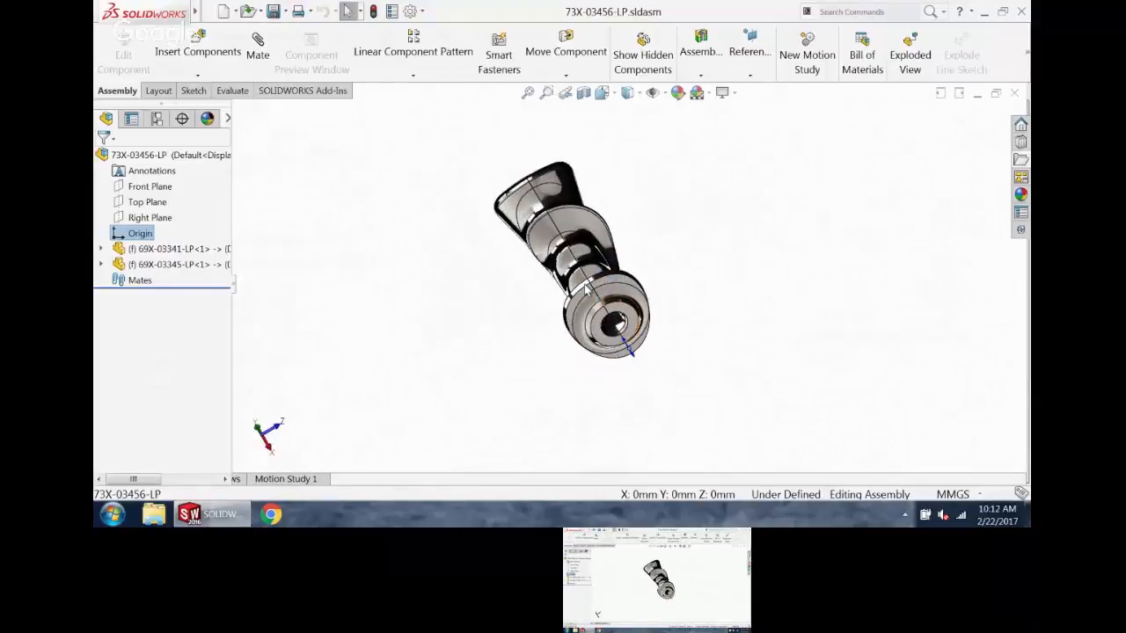
- Switch to the 69X-03341-LP part and start a circle sketch on its flat parting face
{"action": "key", "text": "ctrl+Tab"}
{"action": "key", "text": "ctrl+Tab"}
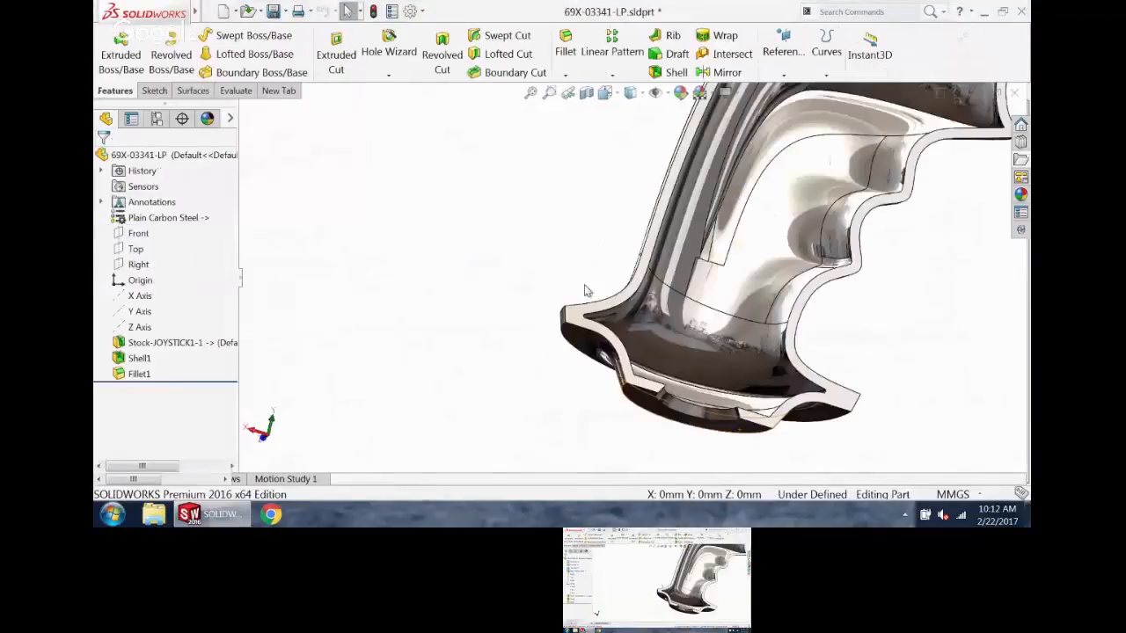
{"action": "scroll", "coordinate": [866, 165], "scroll_direction": "up", "scroll_amount": 3}
{"action": "middle_click_drag", "start_coordinate": [867, 165], "coordinate": [772, 204]}
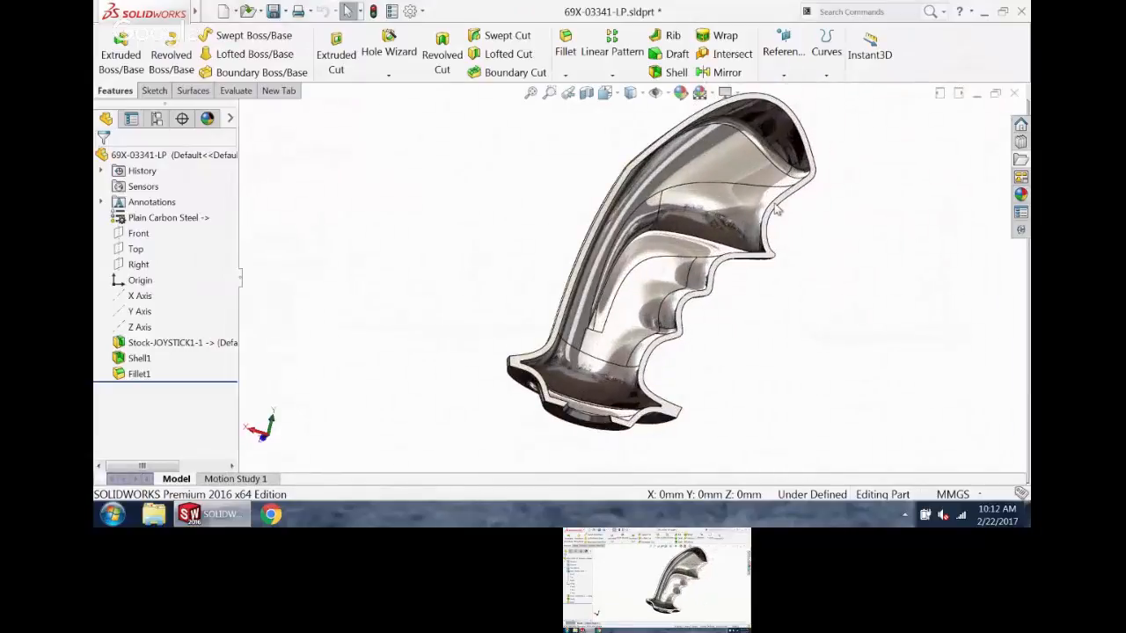
{"action": "middle_click_drag", "start_coordinate": [672, 358], "coordinate": [632, 255]}
{"action": "scroll", "coordinate": [624, 214], "scroll_direction": "down", "scroll_amount": 4}
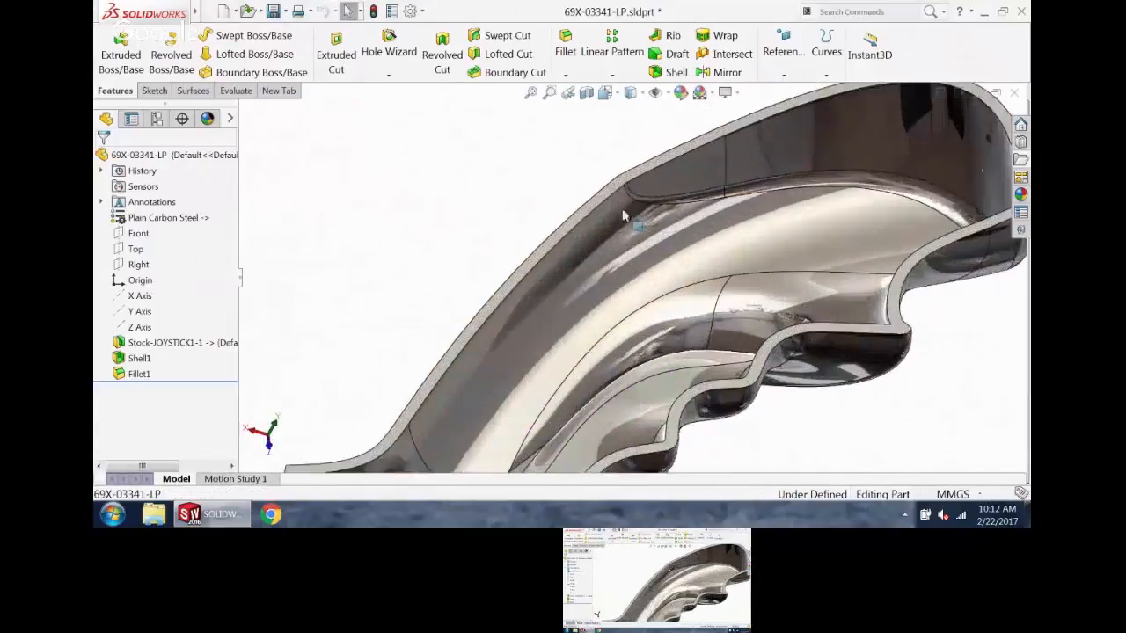
{"action": "left_click", "coordinate": [625, 180]}
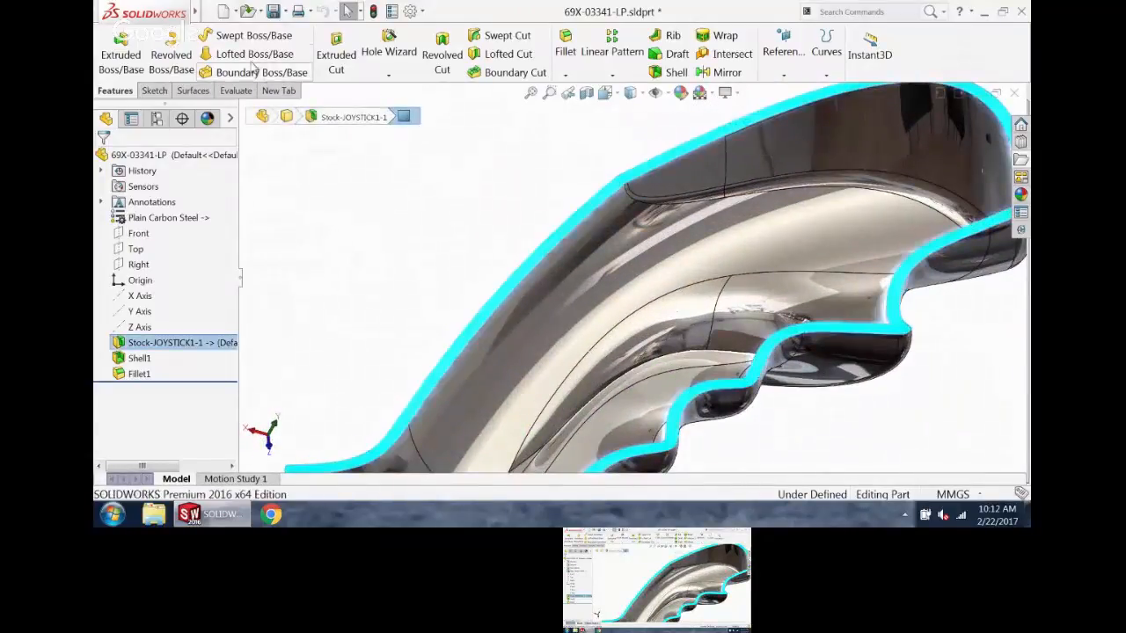
{"action": "left_click", "coordinate": [162, 91]}
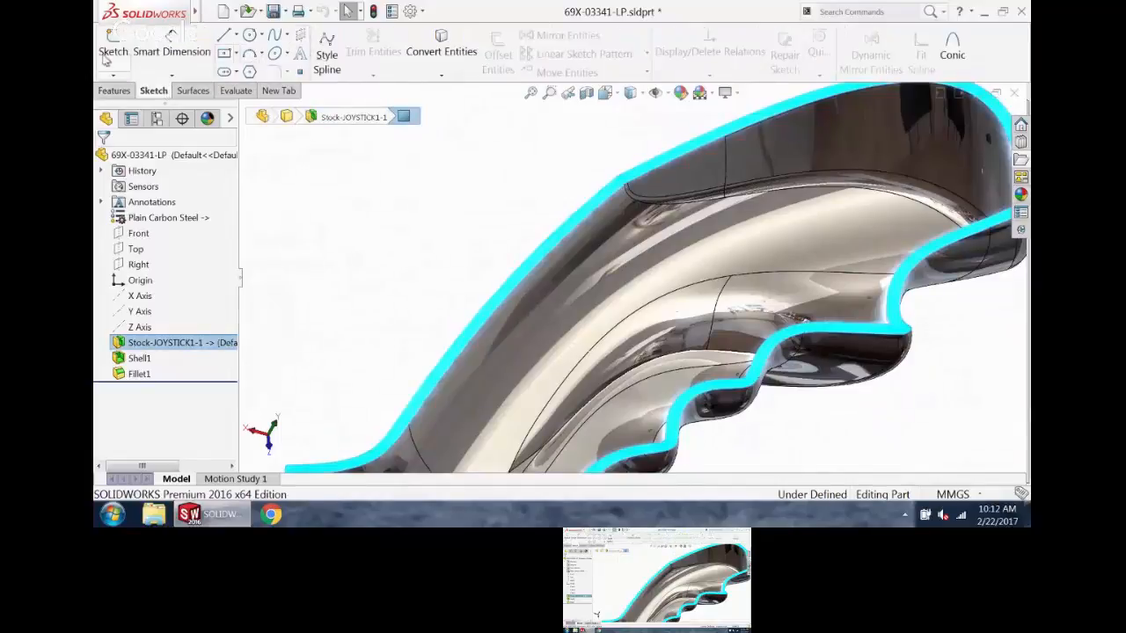
{"action": "left_click", "coordinate": [251, 36]}
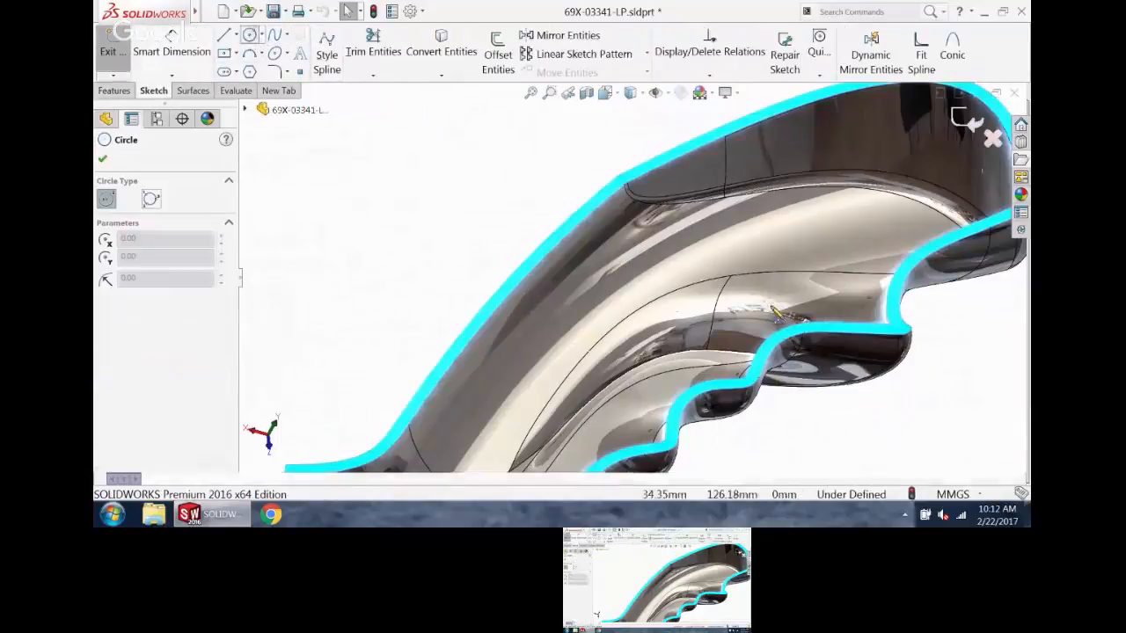
- Sketch two circles over the hollow grip, the upper about 2.7 mm and the lower about 3.3 mm in radius
{"action": "left_click", "coordinate": [712, 270]}
{"action": "scroll", "coordinate": [697, 334], "scroll_direction": "up", "scroll_amount": 4}
{"action": "scroll", "coordinate": [606, 338], "scroll_direction": "down", "scroll_amount": 3}
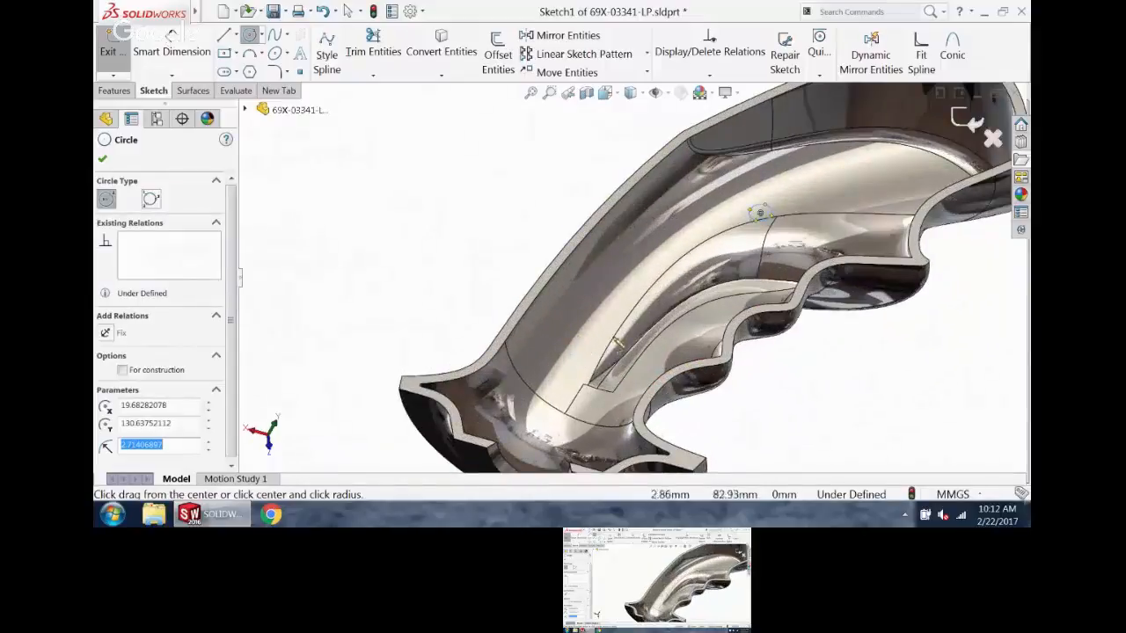
{"action": "left_click", "coordinate": [581, 343]}
{"action": "left_click", "coordinate": [595, 350]}
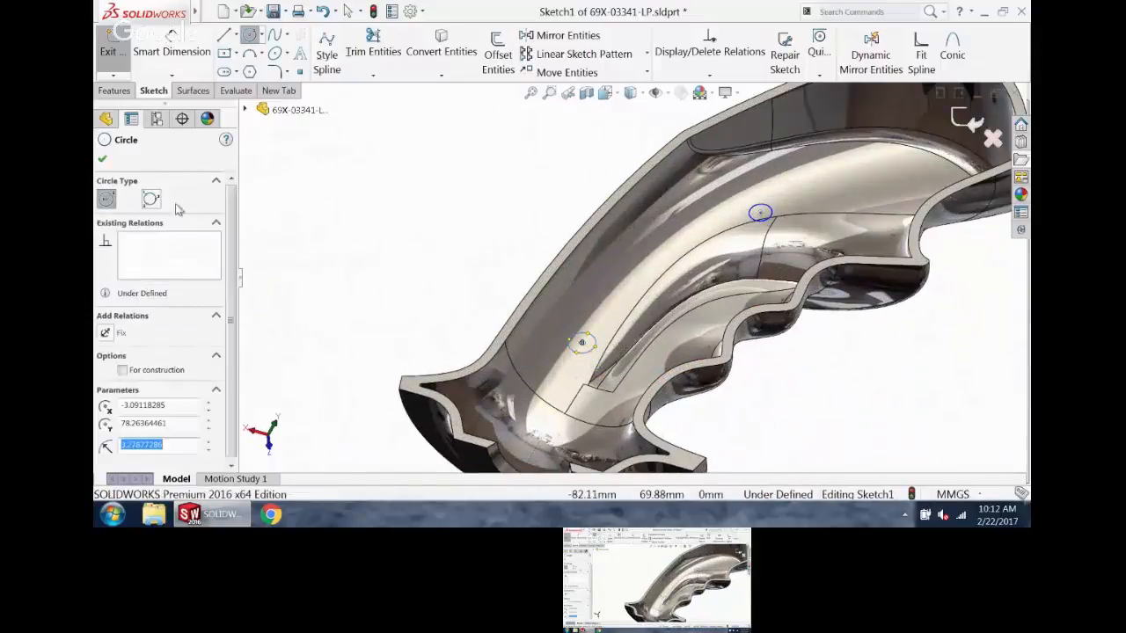
{"action": "left_click", "coordinate": [102, 158]}
- Extrude both circles 10 mm blind in the reversed direction as merged bosses with a 1° outward draft
{"action": "left_click", "coordinate": [114, 92]}
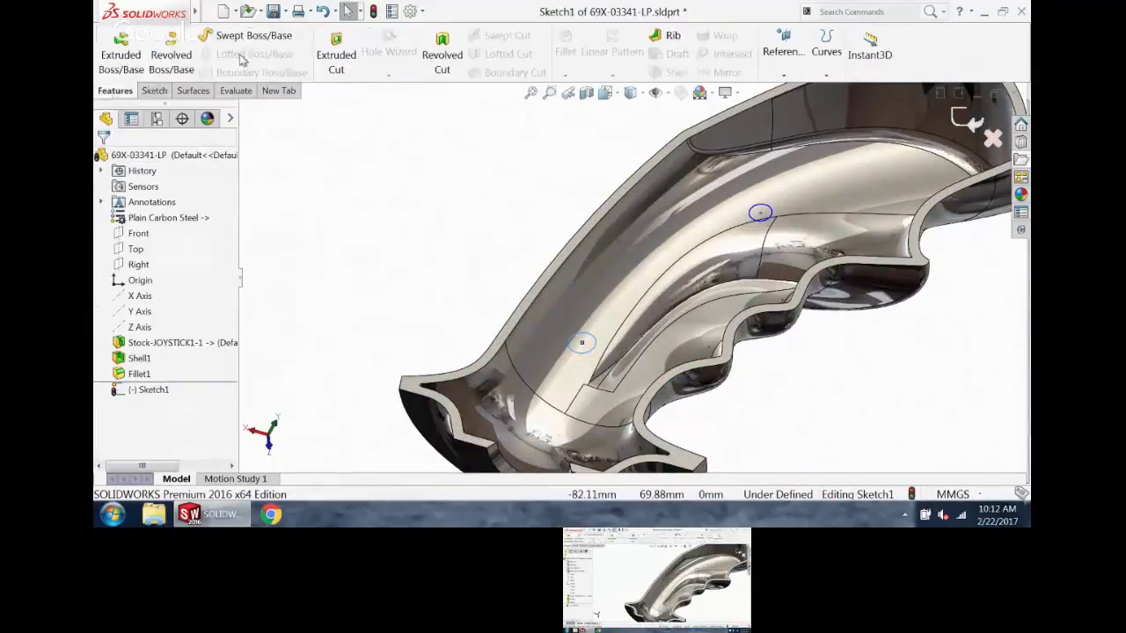
{"action": "left_click", "coordinate": [124, 55]}
{"action": "left_click", "coordinate": [104, 235]}
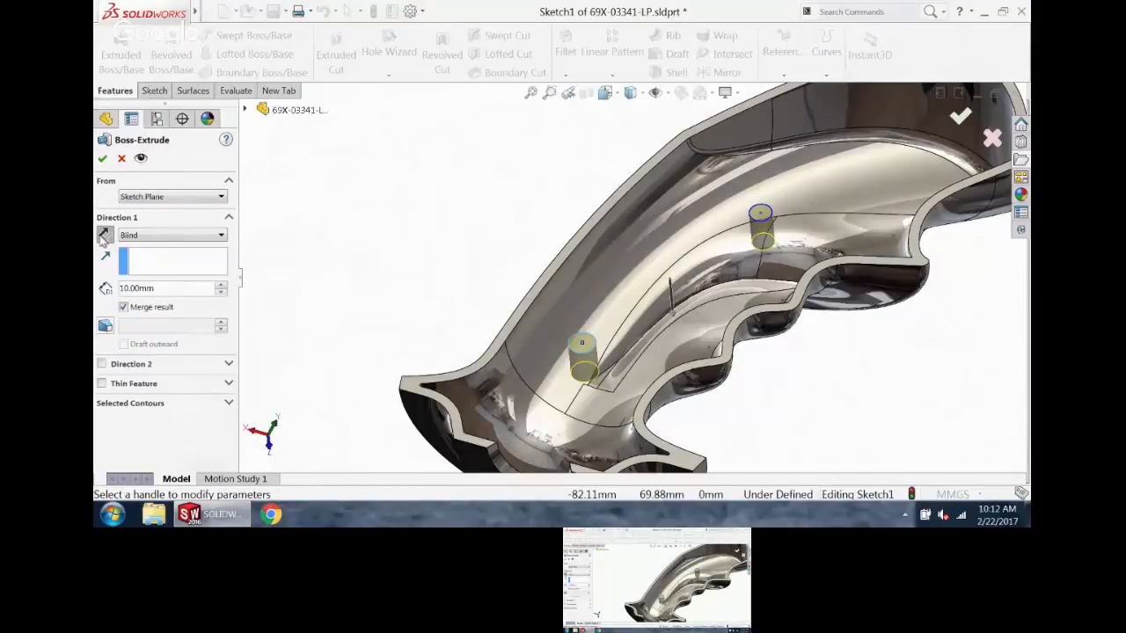
{"action": "left_click", "coordinate": [105, 325]}
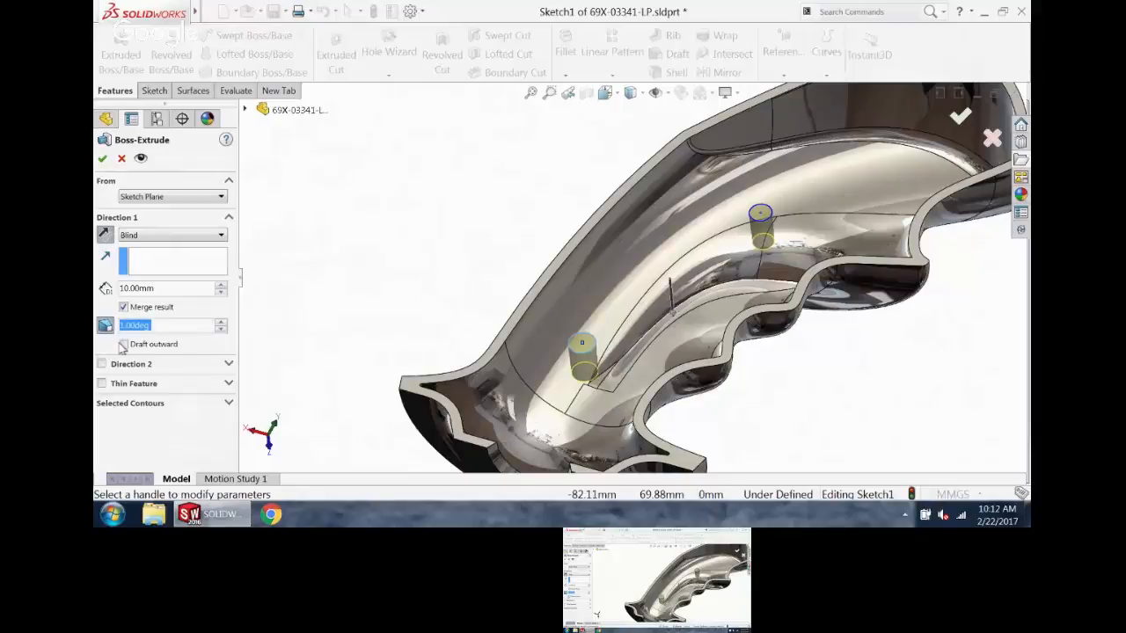
{"action": "left_click", "coordinate": [123, 344]}
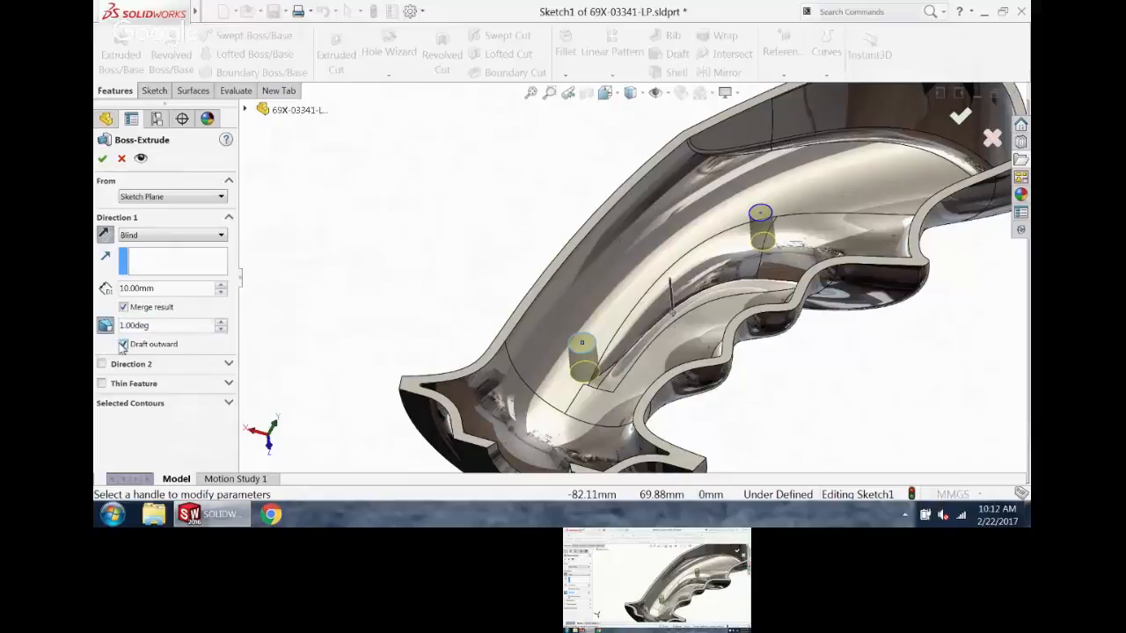
{"action": "left_click", "coordinate": [102, 158]}
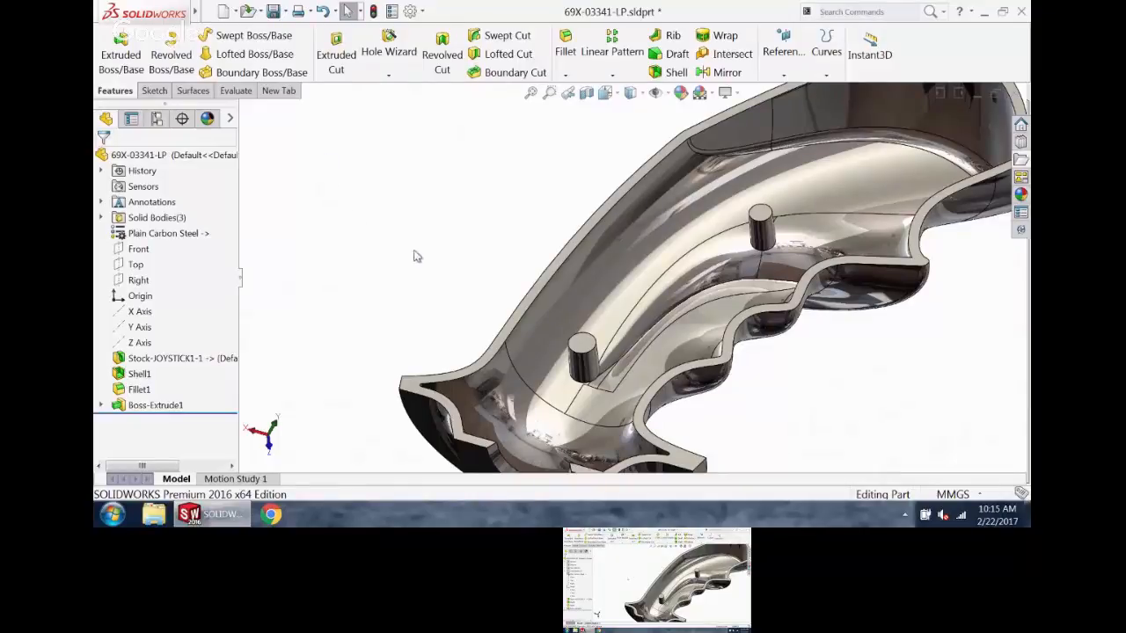
- Switch to the 73X-03456-LP assembly and edit the 69X-03345-LP component in context, viewing the handle from its base
{"action": "scroll", "coordinate": [467, 249], "scroll_direction": "up", "scroll_amount": 5}
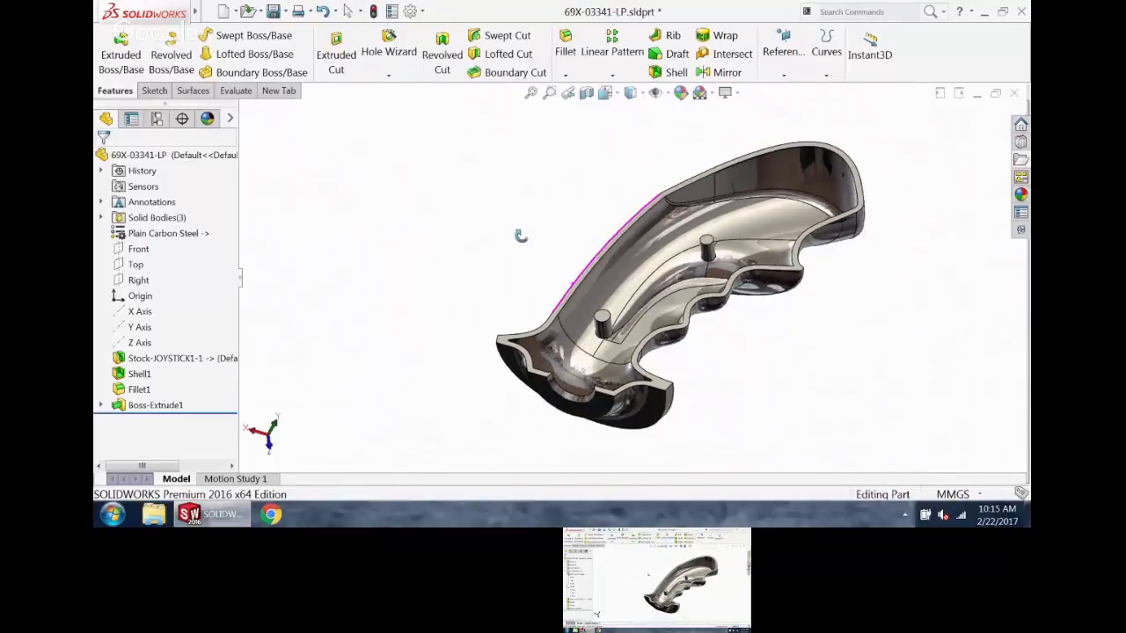
{"action": "key", "text": "ctrl+Tab"}
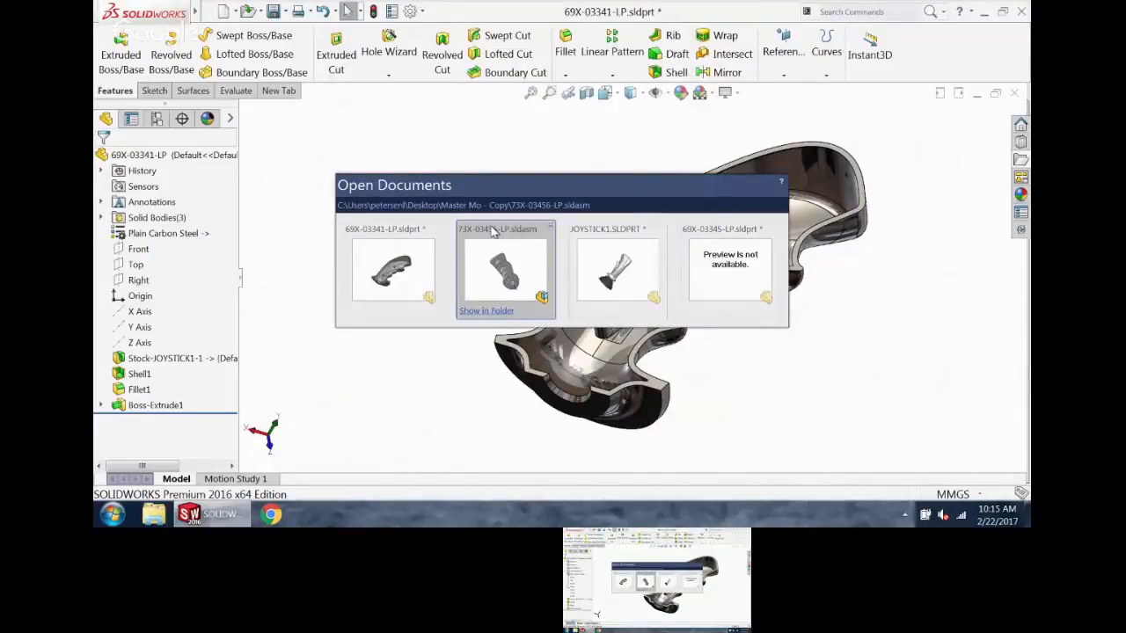
{"action": "left_click", "coordinate": [492, 229]}
{"action": "middle_click_drag", "start_coordinate": [510, 262], "coordinate": [497, 165]}
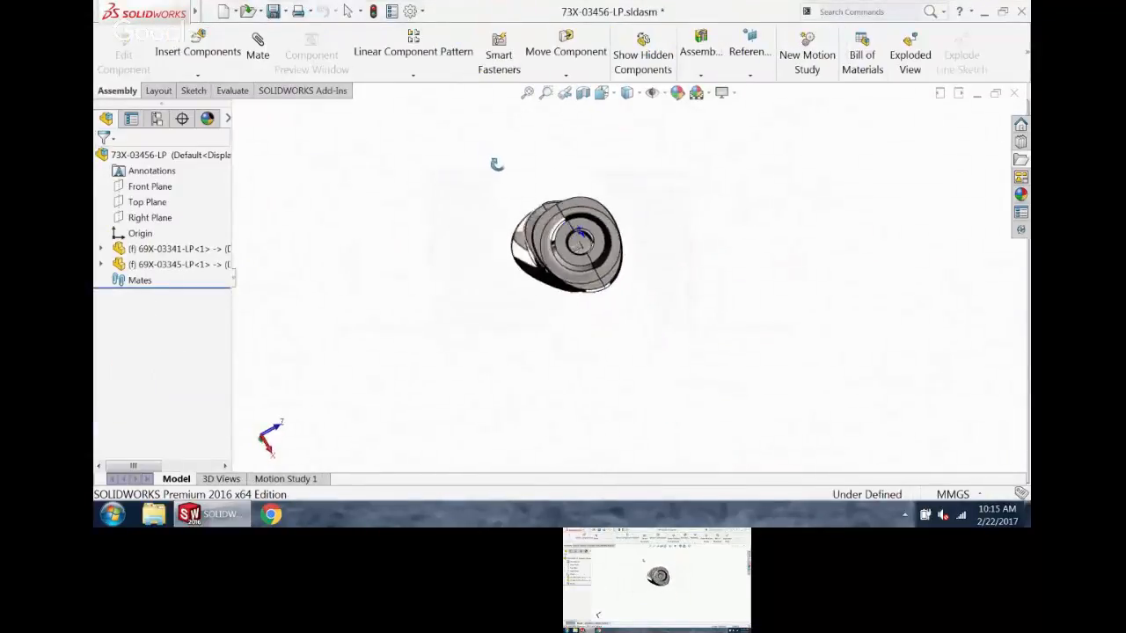
{"action": "scroll", "coordinate": [549, 211], "scroll_direction": "down", "scroll_amount": 6}
{"action": "mouse_move", "coordinate": [658, 336]}
{"action": "middle_mouse_down"}
{"action": "mouse_move", "coordinate": [625, 346]}
{"action": "mouse_move", "coordinate": [641, 349]}
{"action": "middle_mouse_up"}
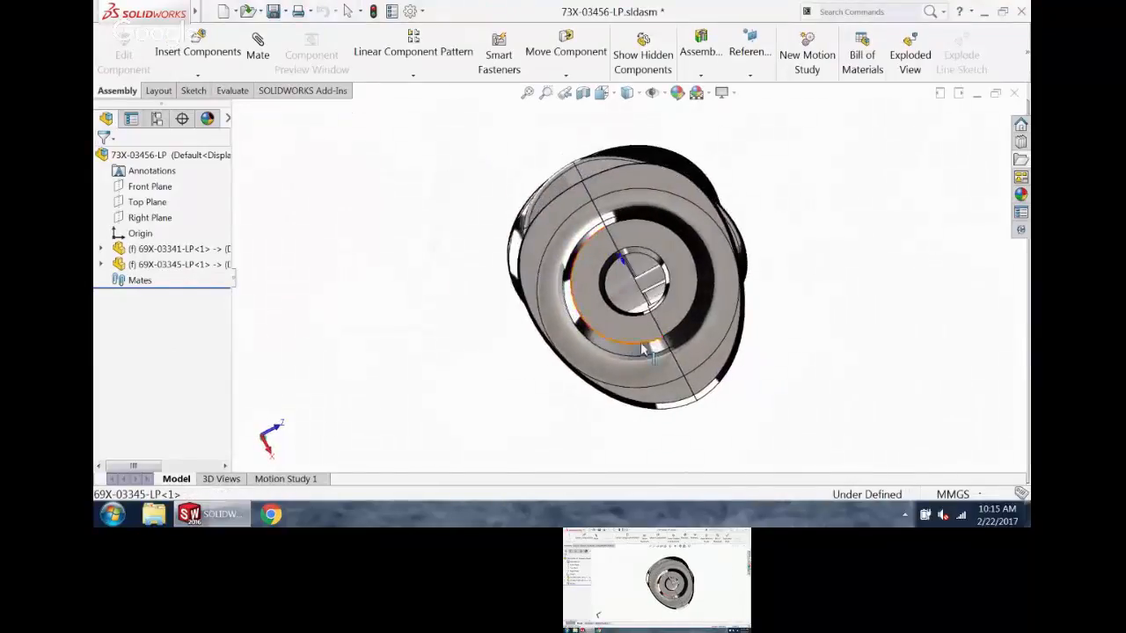
{"action": "scroll", "coordinate": [641, 349], "scroll_direction": "down", "scroll_amount": 2}
{"action": "middle_click_drag", "start_coordinate": [660, 251], "coordinate": [676, 252]}
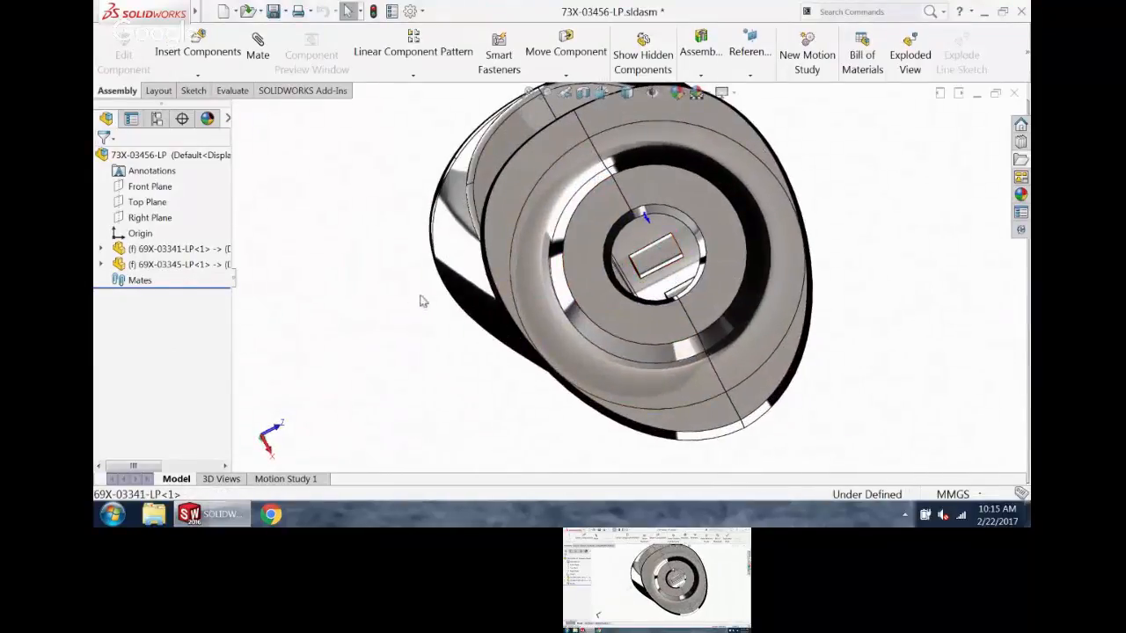
{"action": "left_click", "coordinate": [585, 264]}
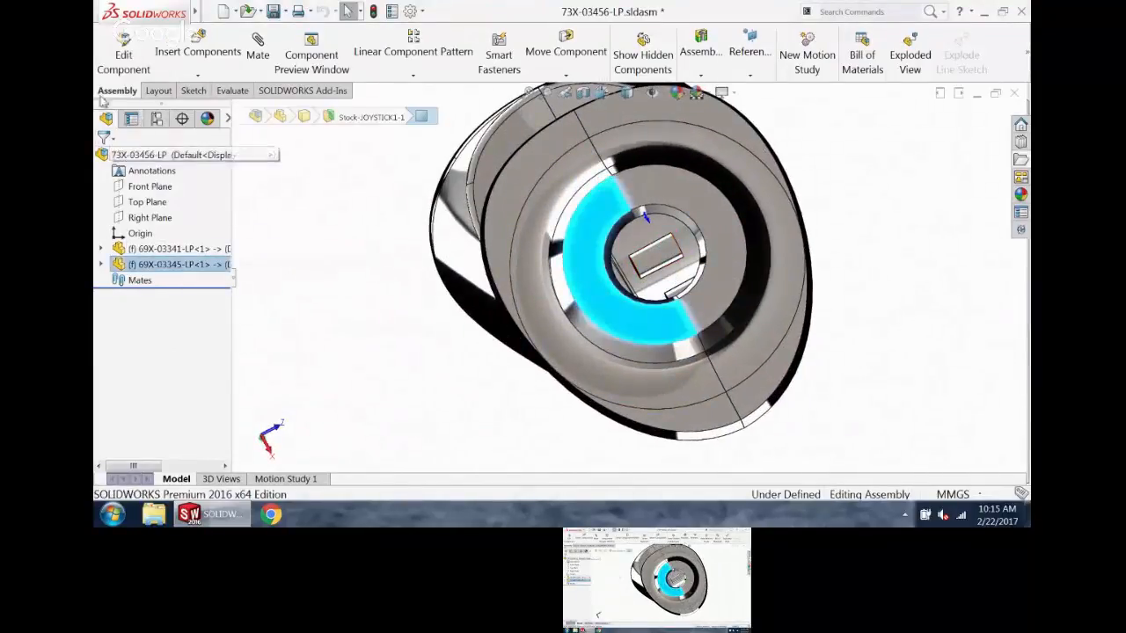
{"action": "left_click", "coordinate": [125, 58]}
{"action": "middle_click_drag", "start_coordinate": [594, 262], "coordinate": [649, 229]}
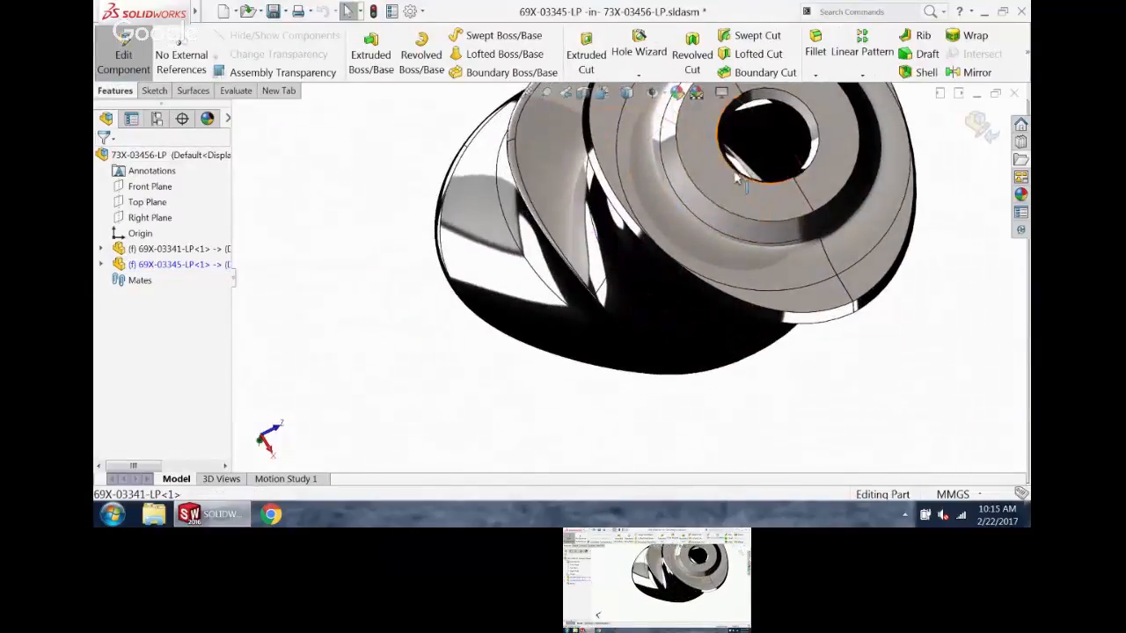
- Close the 73X-03456-LP assembly, JOYSTICK1 and both handle-half parts without saving any changes
{"action": "middle_click_drag", "start_coordinate": [737, 179], "coordinate": [761, 123]}
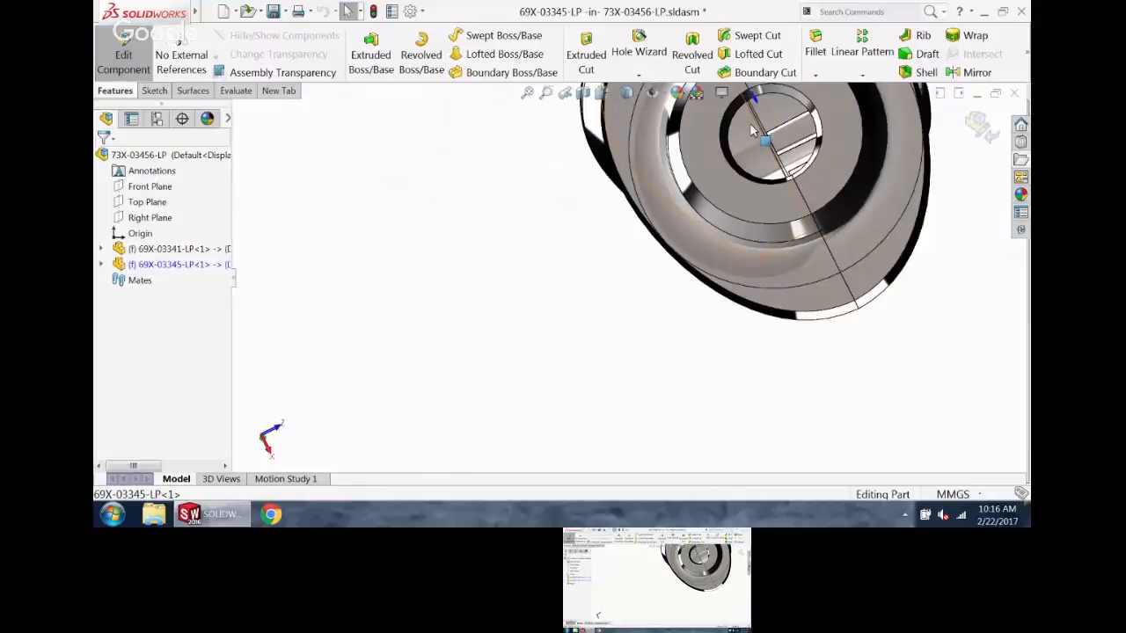
{"action": "scroll", "coordinate": [864, 401], "scroll_direction": "up", "scroll_amount": 3}
{"action": "scroll", "coordinate": [853, 189], "scroll_direction": "down", "scroll_amount": 2}
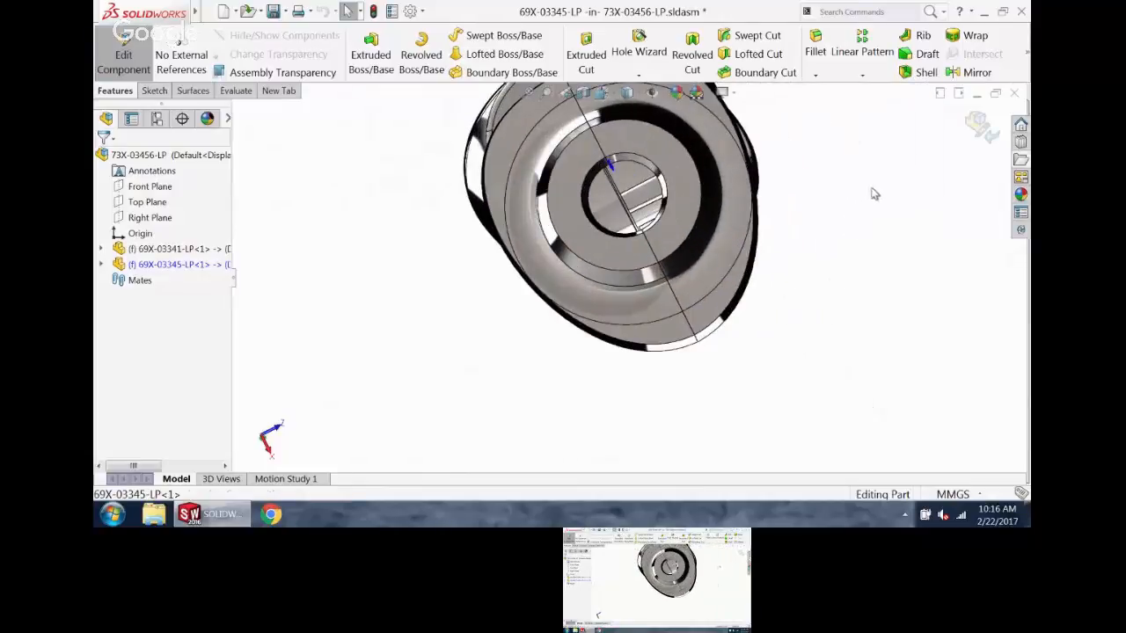
{"action": "left_click", "coordinate": [1014, 92]}
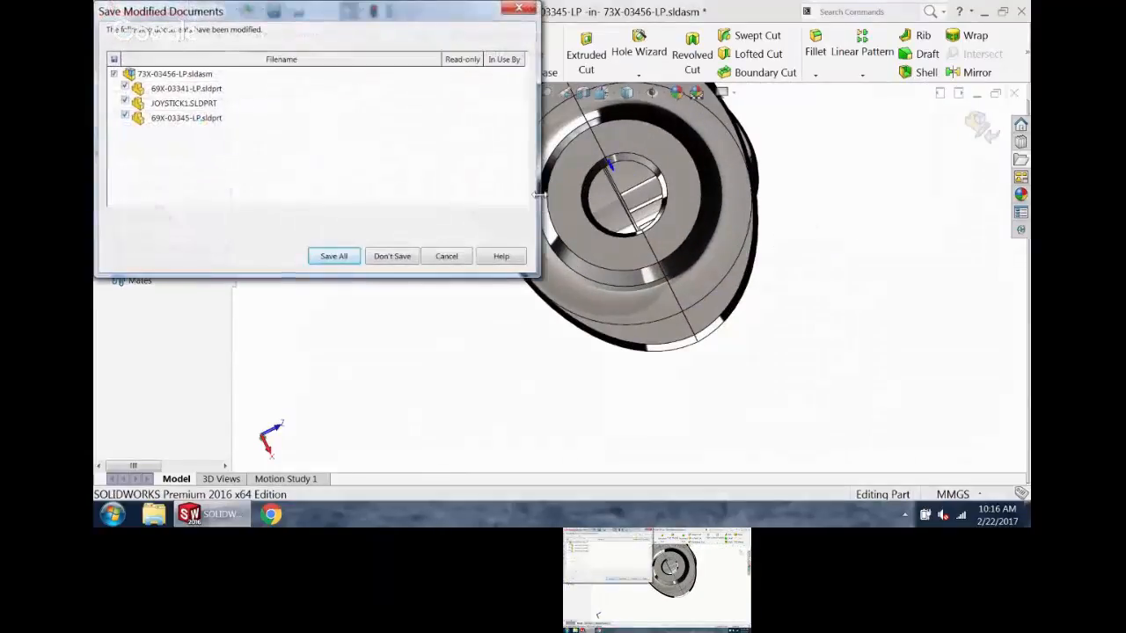
{"action": "left_click", "coordinate": [397, 253]}
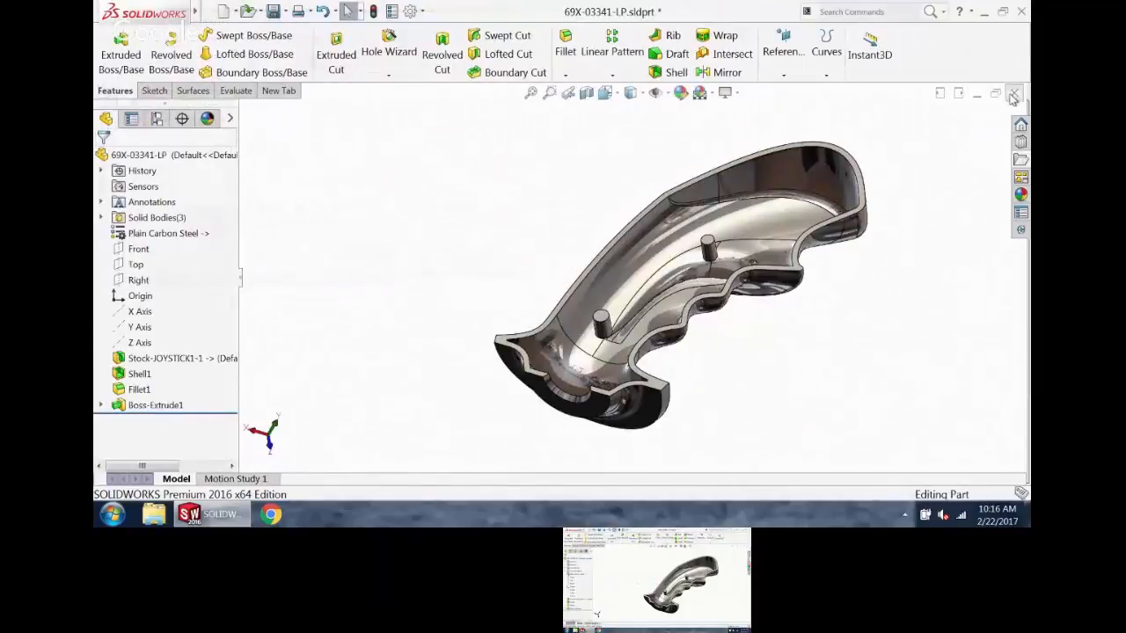
{"action": "left_click", "coordinate": [1014, 93]}
{"action": "left_click", "coordinate": [394, 254]}
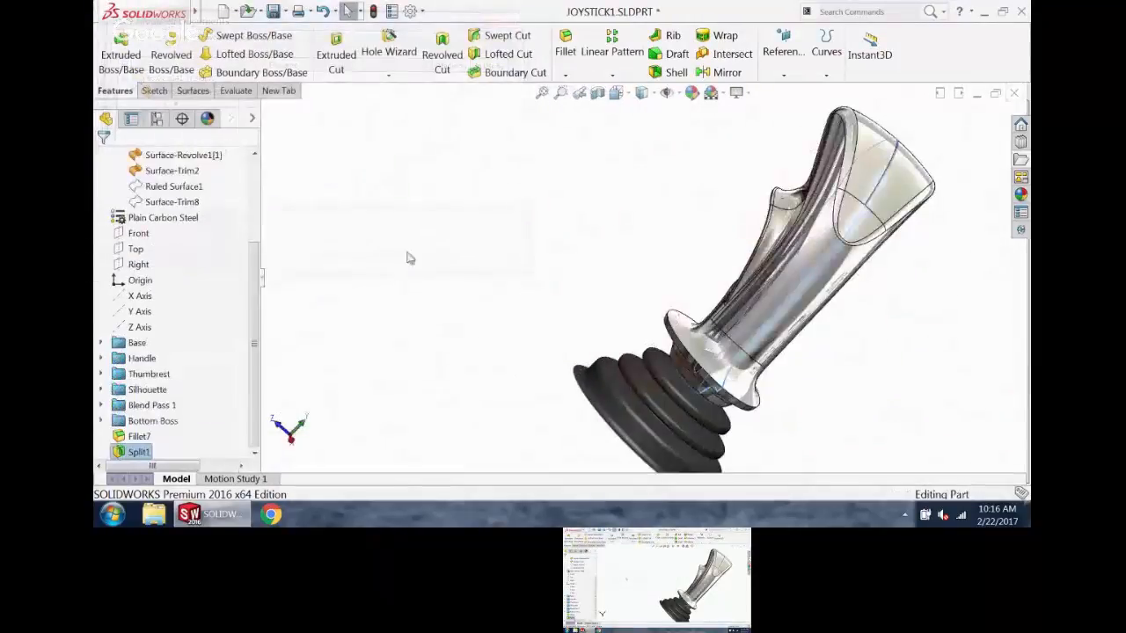
{"action": "left_click", "coordinate": [1014, 92]}
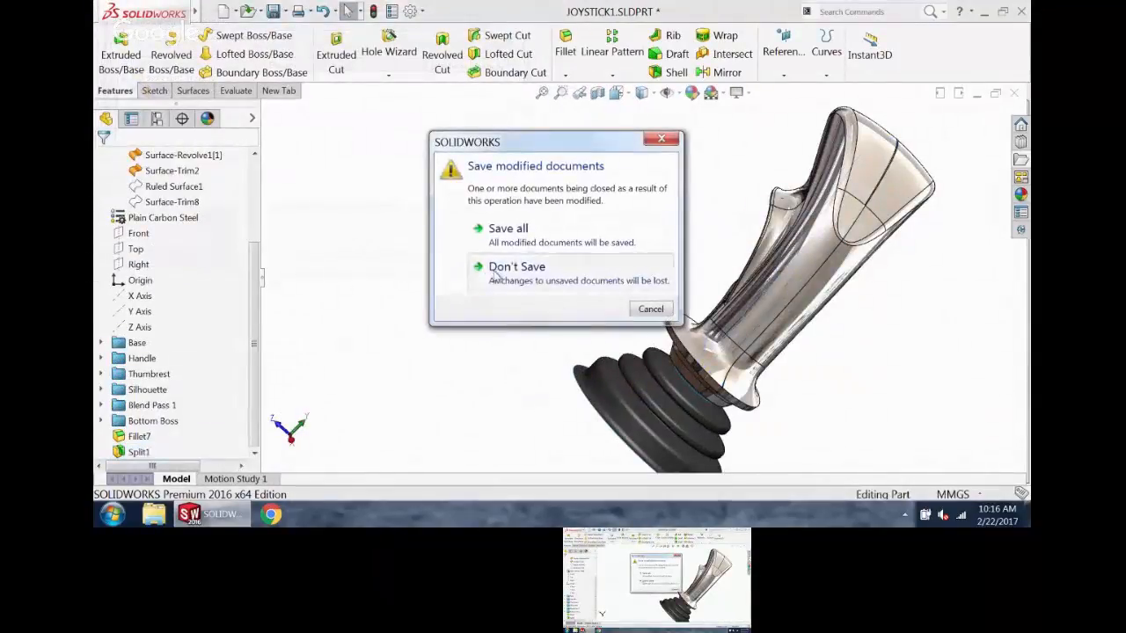
{"action": "left_click", "coordinate": [495, 276]}
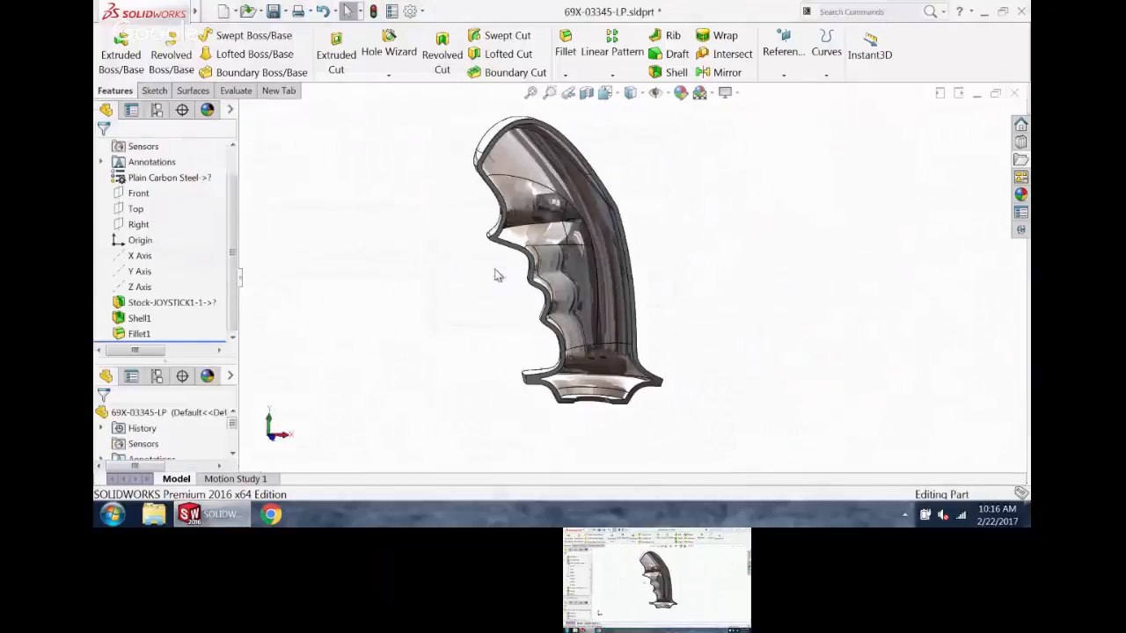
{"action": "left_click", "coordinate": [1016, 94]}
{"action": "left_click", "coordinate": [472, 218]}
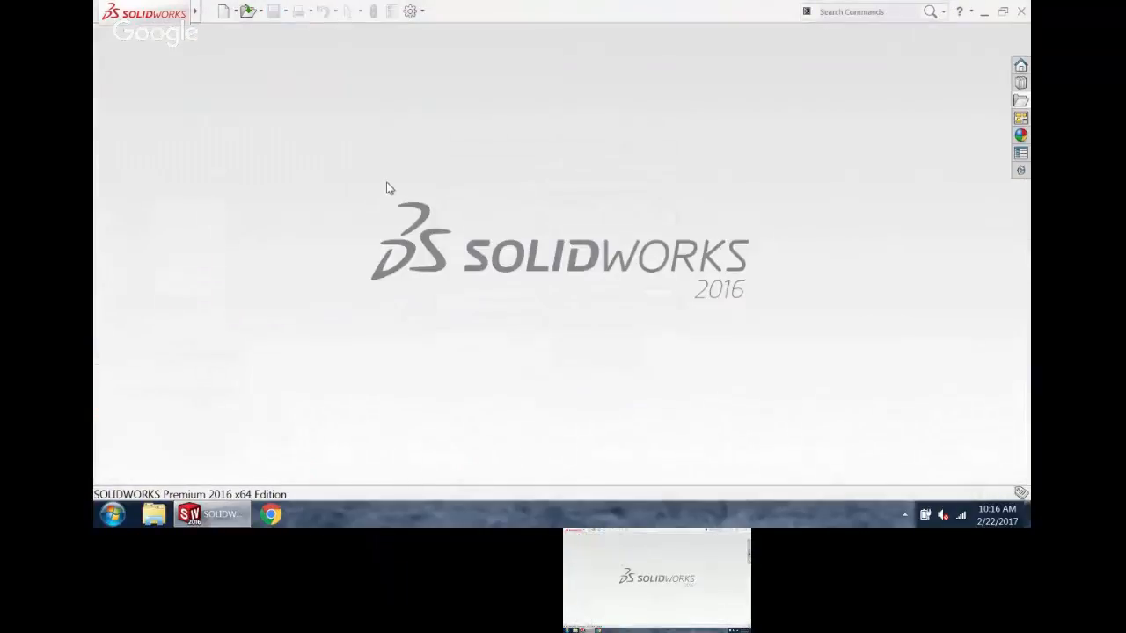
- Open JOYSTICK2.SLDPRT from the Master Mo - Copy folder
{"action": "left_click", "coordinate": [247, 10]}
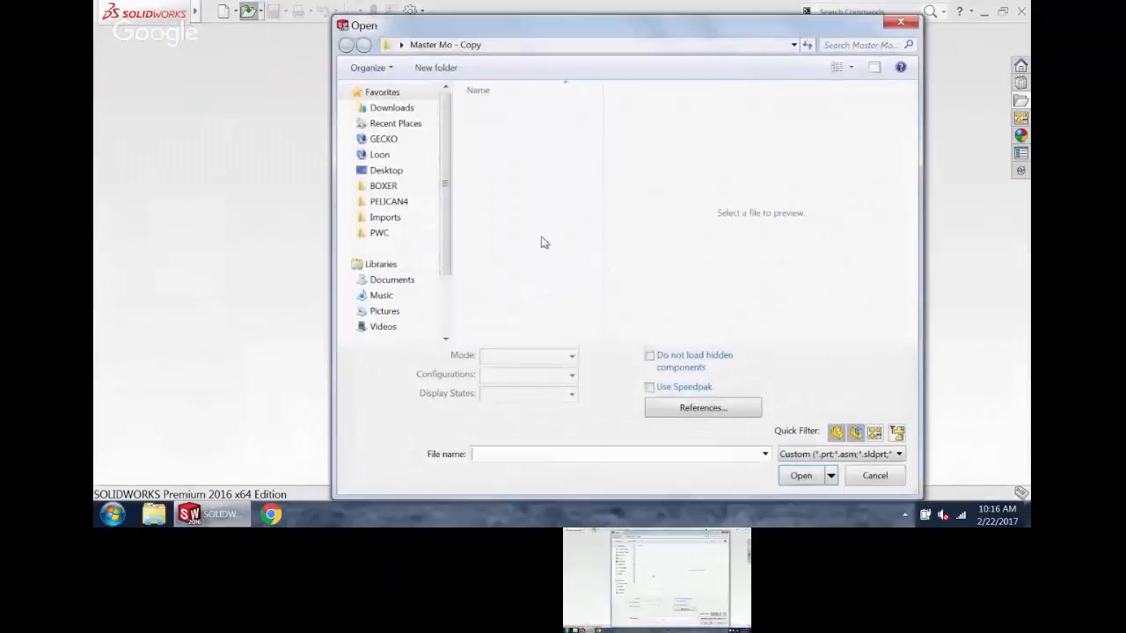
{"action": "left_click_drag", "start_coordinate": [596, 145], "coordinate": [601, 204]}
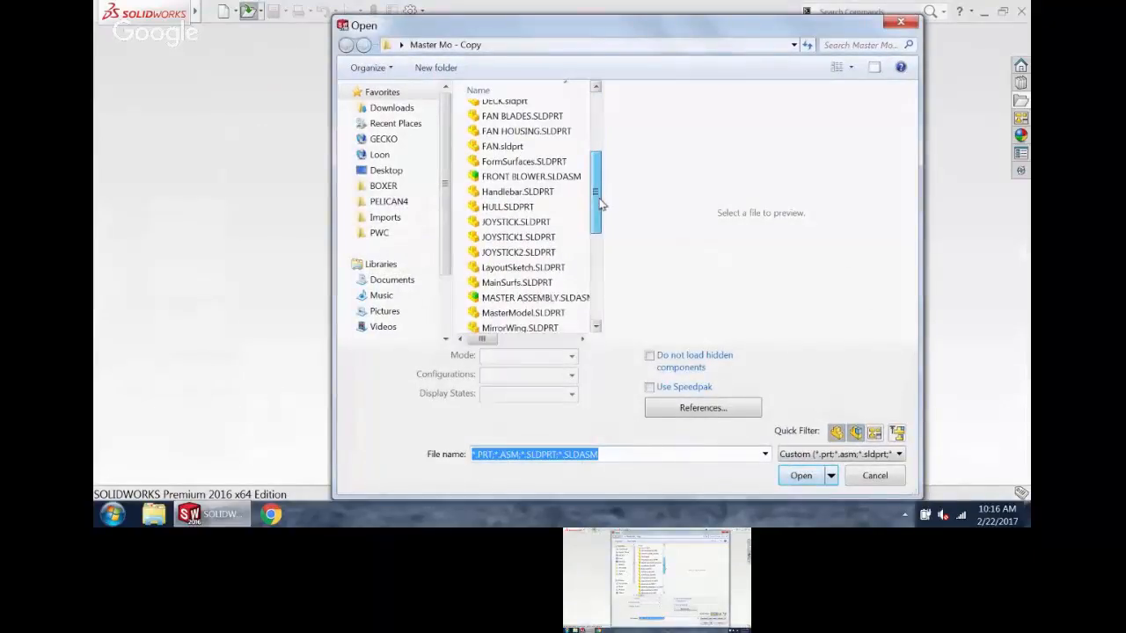
{"action": "left_click", "coordinate": [519, 253]}
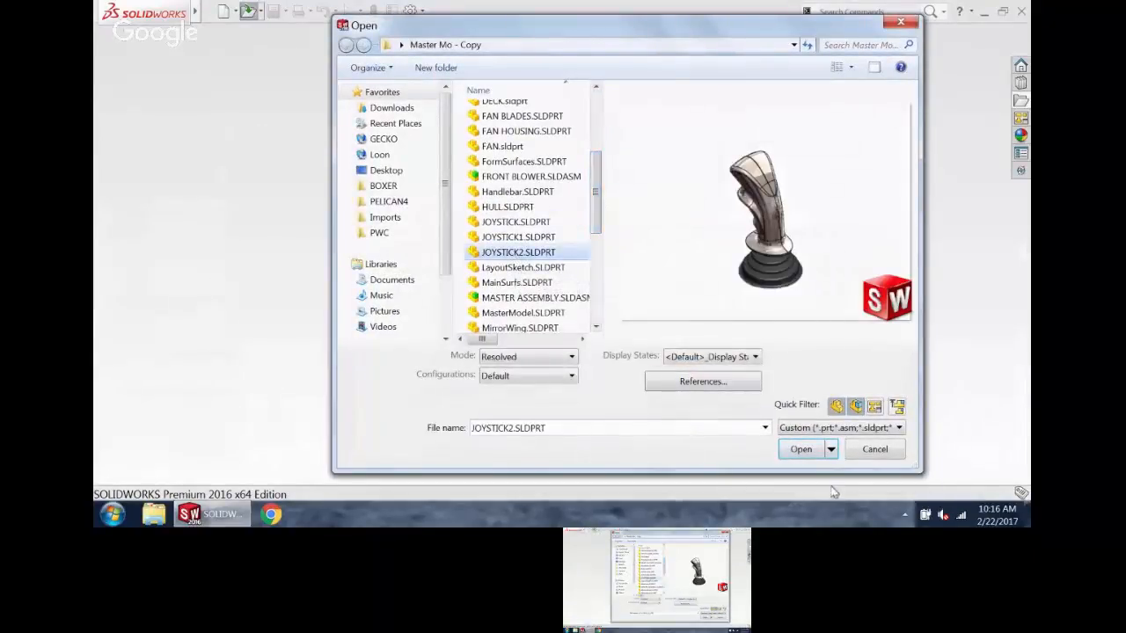
{"action": "left_click", "coordinate": [802, 450]}
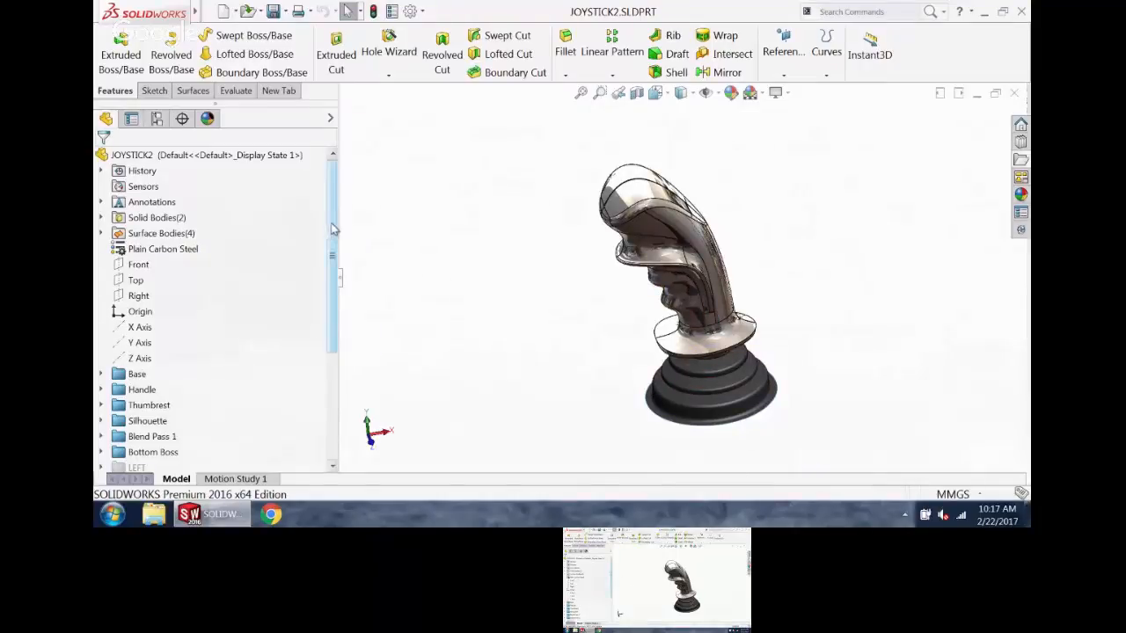
- Activate the Left configuration and examine the ribs and bosses inside that handle half
{"action": "mouse_move", "coordinate": [332, 224]}
{"action": "left_mouse_down"}
{"action": "mouse_move", "coordinate": [322, 368]}
{"action": "mouse_move", "coordinate": [338, 215]}
{"action": "left_mouse_up"}
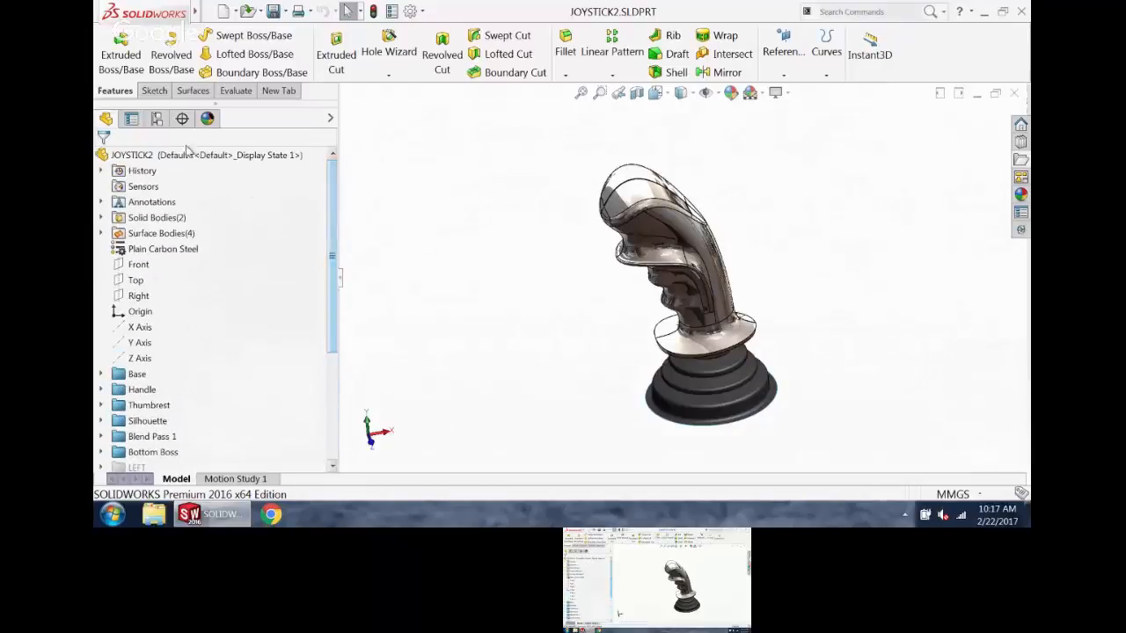
{"action": "left_click", "coordinate": [156, 118]}
{"action": "double_click", "coordinate": [176, 186]}
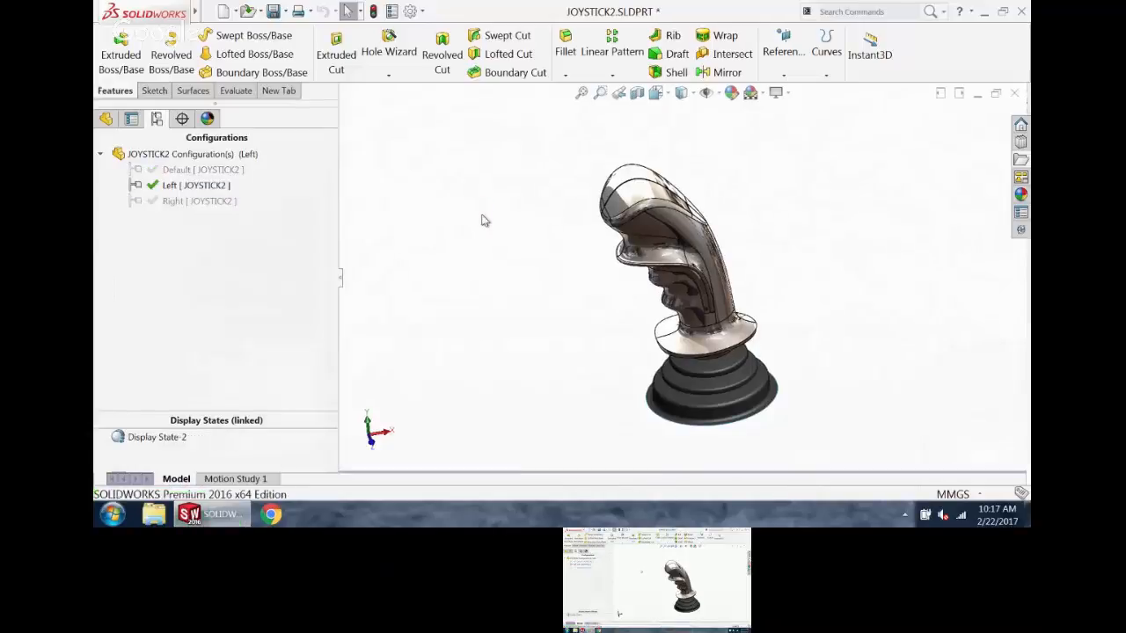
{"action": "middle_click_drag", "start_coordinate": [531, 344], "coordinate": [681, 303]}
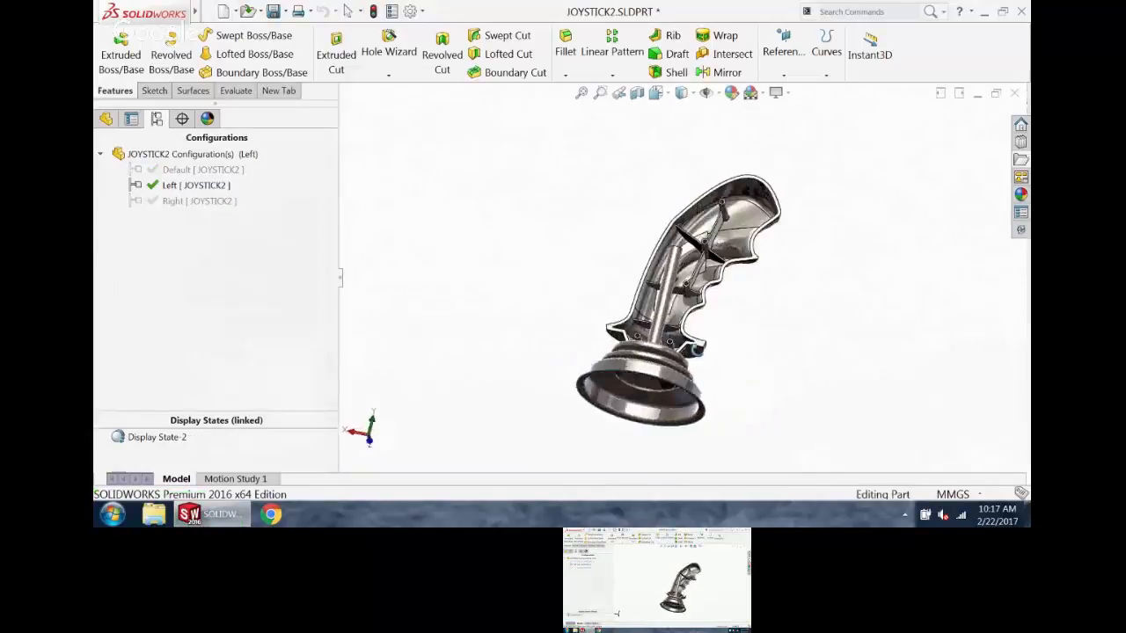
{"action": "scroll", "coordinate": [682, 301], "scroll_direction": "down", "scroll_amount": 6}
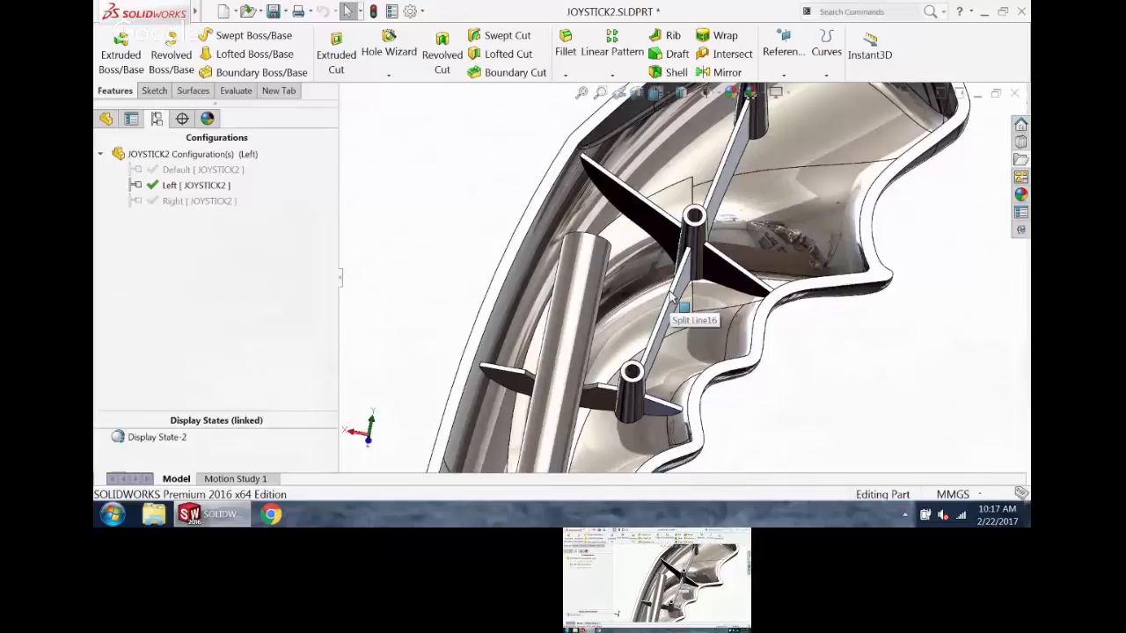
{"action": "scroll", "coordinate": [682, 303], "scroll_direction": "up", "scroll_amount": 10}
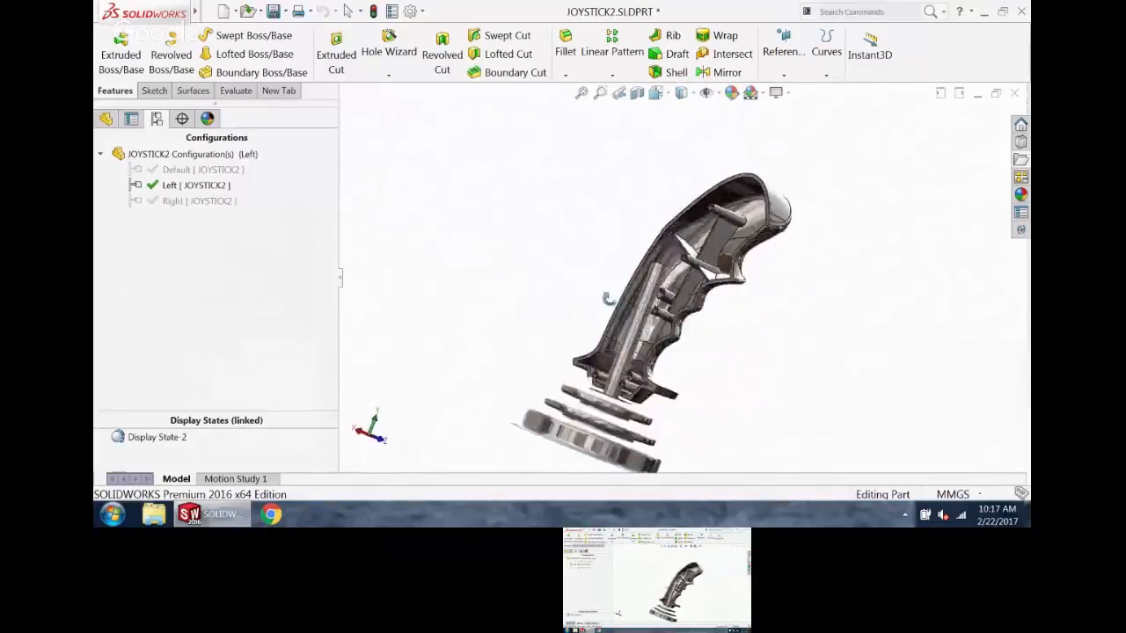
- Activate the Right configuration and inspect the pins and rib inside the red handle half
{"action": "double_click", "coordinate": [209, 202]}
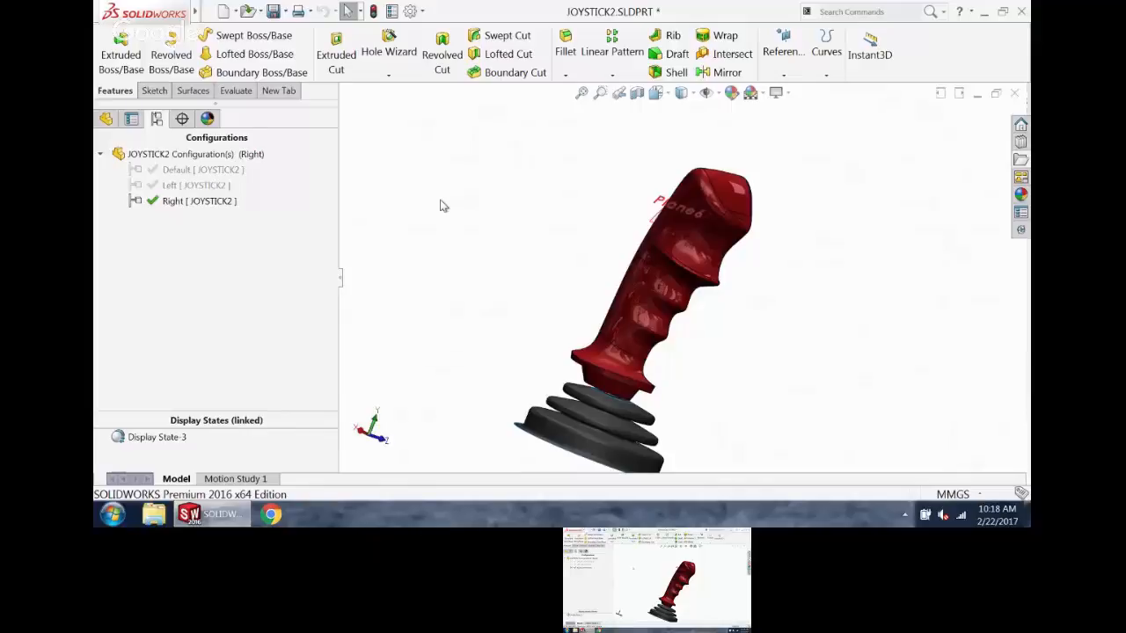
{"action": "middle_click_drag", "start_coordinate": [653, 307], "coordinate": [607, 281]}
{"action": "scroll", "coordinate": [607, 281], "scroll_direction": "down", "scroll_amount": 5}
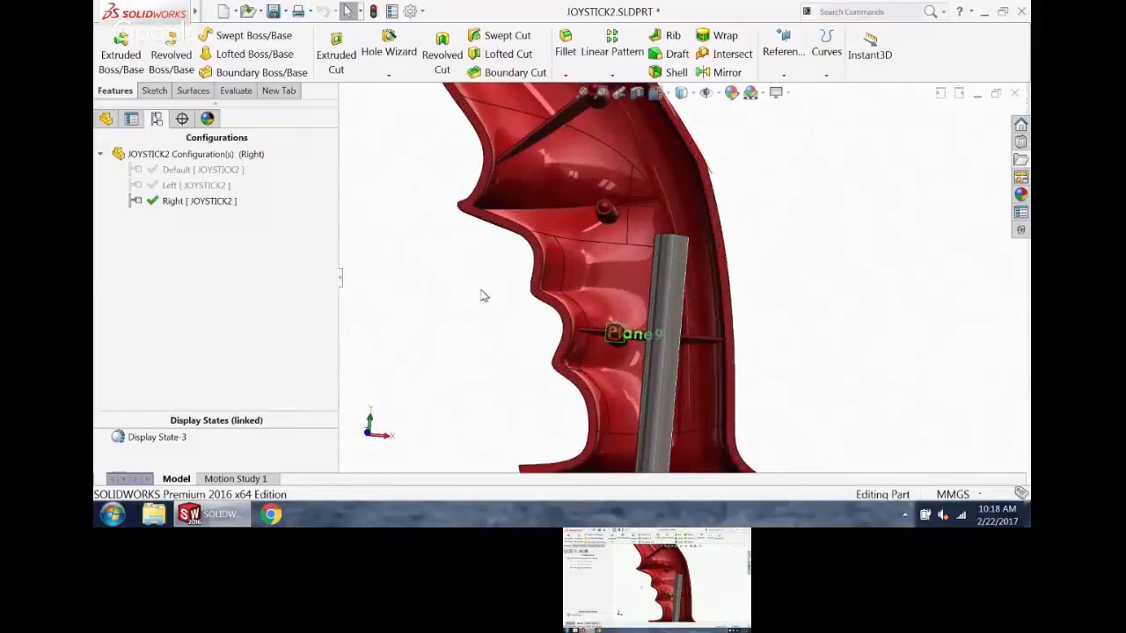
{"action": "left_click", "coordinate": [105, 118]}
{"action": "middle_click_drag", "start_coordinate": [505, 340], "coordinate": [581, 256]}
{"action": "scroll", "coordinate": [660, 319], "scroll_direction": "down", "scroll_amount": 5}
{"action": "scroll", "coordinate": [606, 327], "scroll_direction": "up", "scroll_amount": 6}
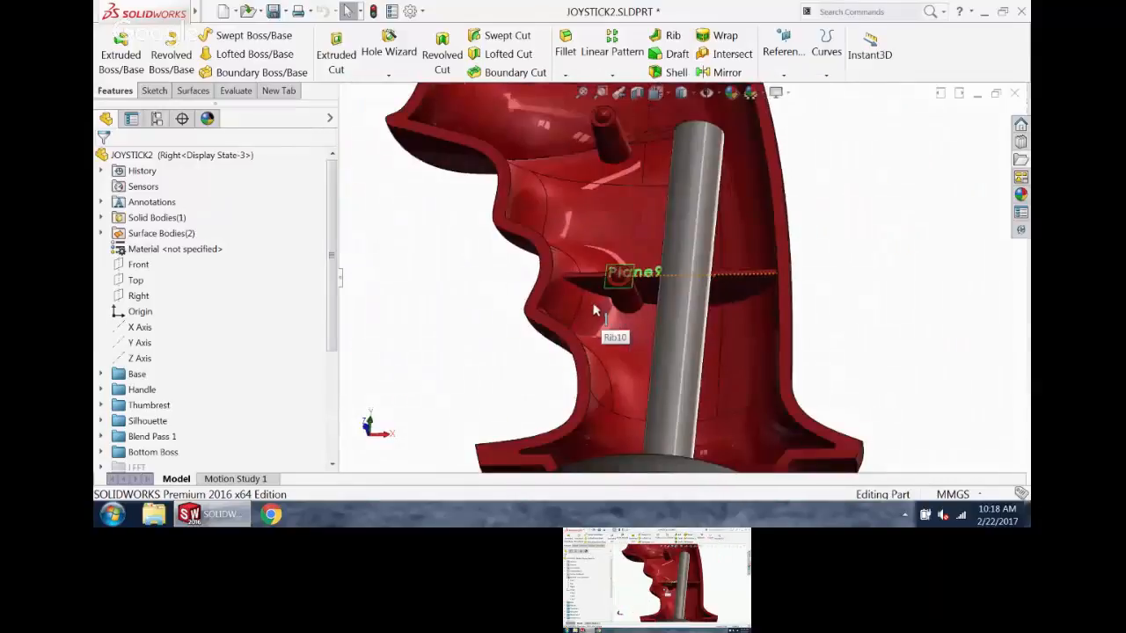
- Create a reference plane offset 10 mm from the red half's parting face, with the offset flipped into the shell
{"action": "right_click_drag", "start_coordinate": [861, 156], "coordinate": [867, 210]}
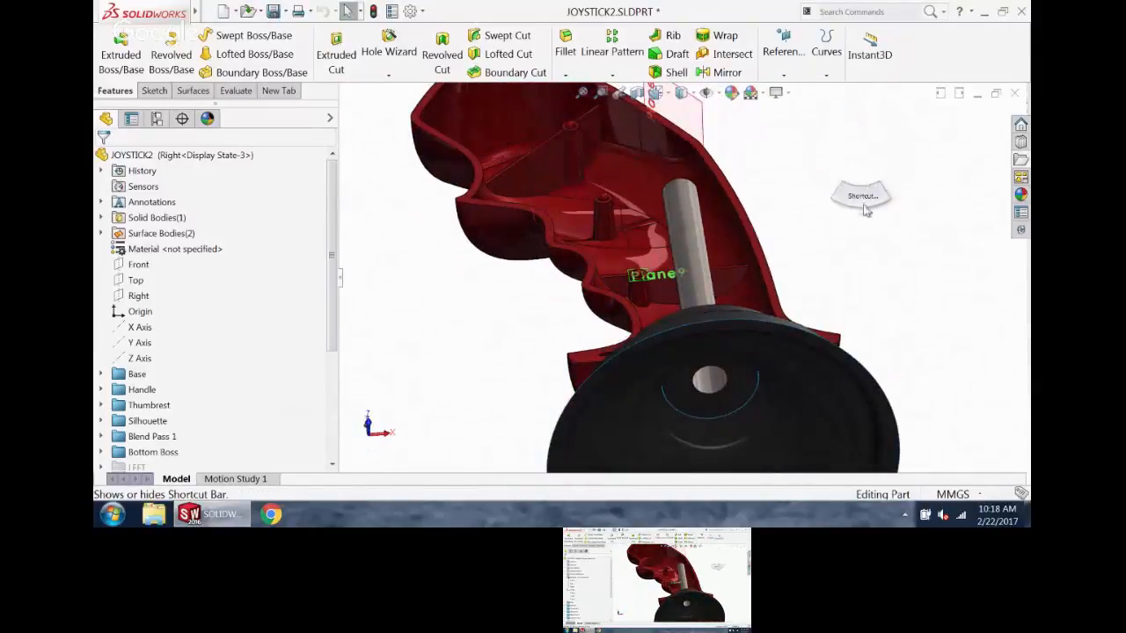
{"action": "left_click", "coordinate": [881, 304]}
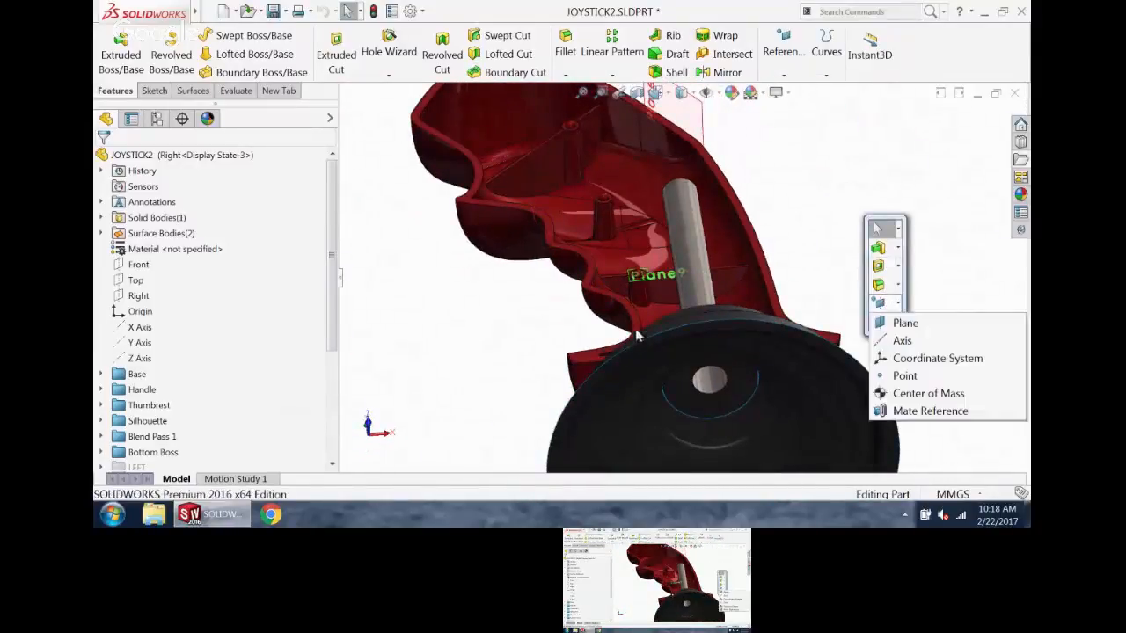
{"action": "left_click", "coordinate": [888, 320]}
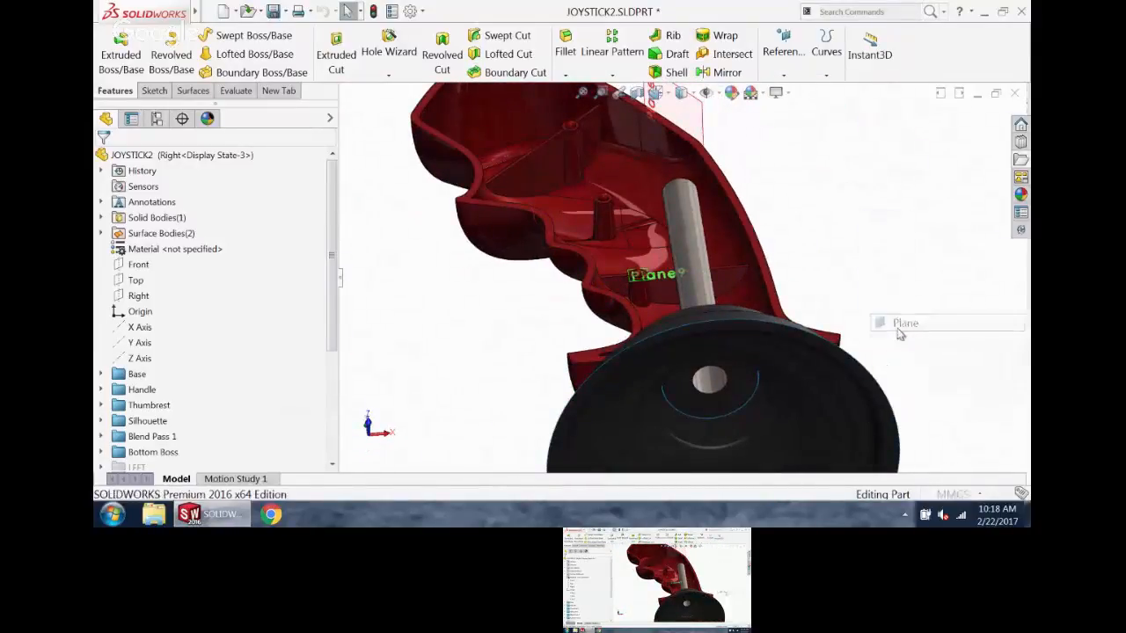
{"action": "left_click", "coordinate": [598, 293]}
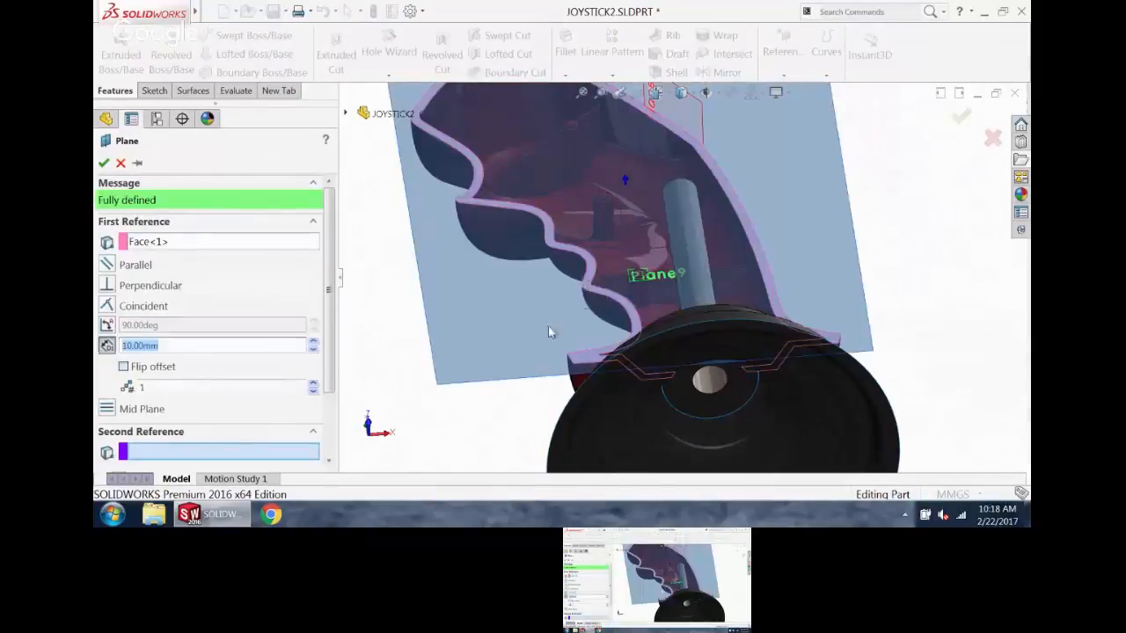
{"action": "left_click", "coordinate": [122, 368]}
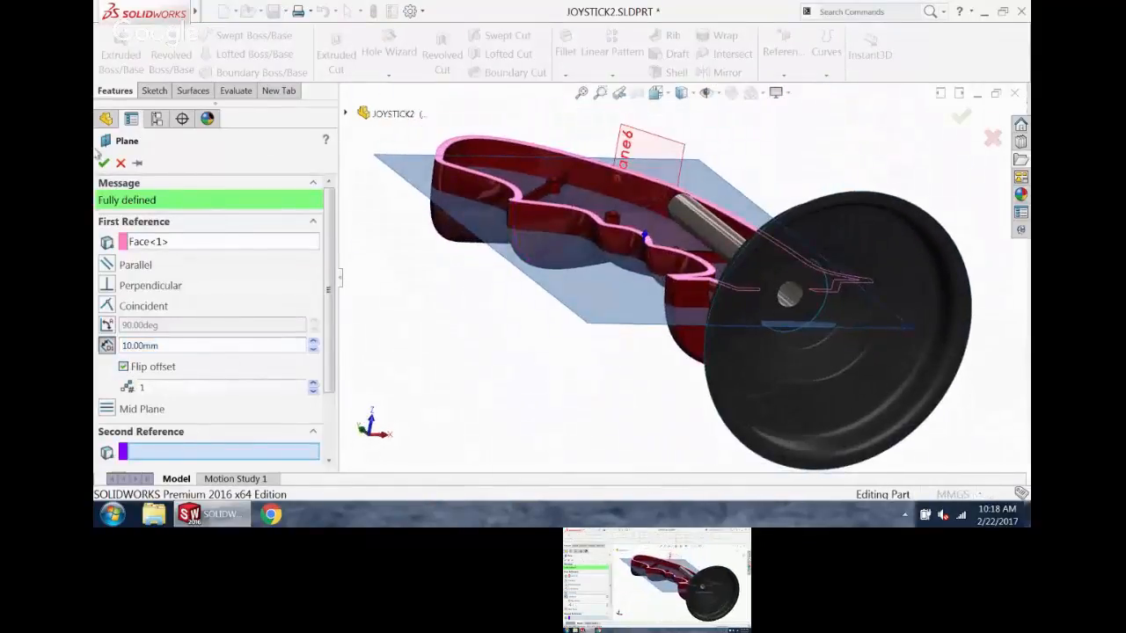
{"action": "left_click", "coordinate": [103, 162]}
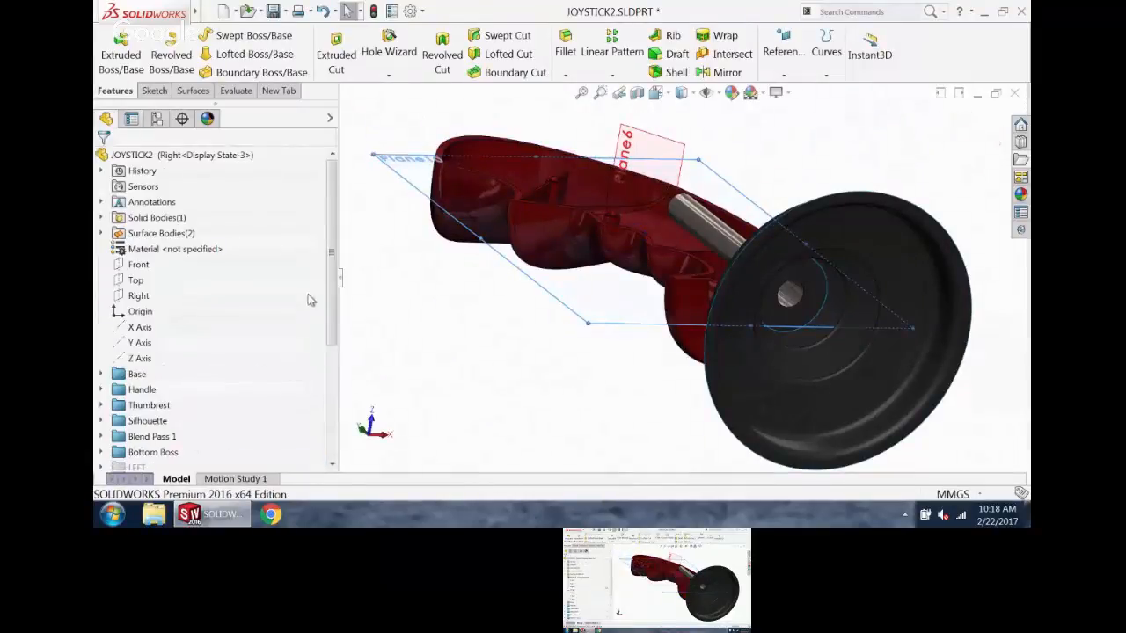
- Start a sketch on the new offset plane and convert Sketch57 of Extrude-Thin1 from the LEFT folder into it
{"action": "left_click_drag", "start_coordinate": [331, 284], "coordinate": [322, 427]}
{"action": "mouse_move", "coordinate": [159, 3]}
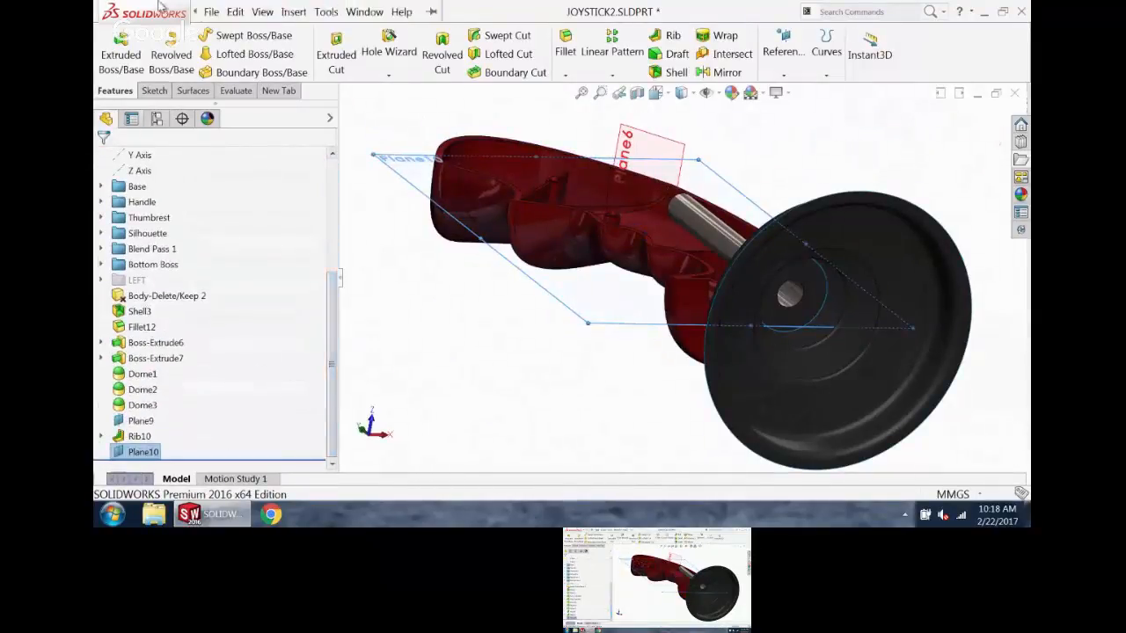
{"action": "left_click", "coordinate": [153, 91]}
{"action": "left_click", "coordinate": [114, 44]}
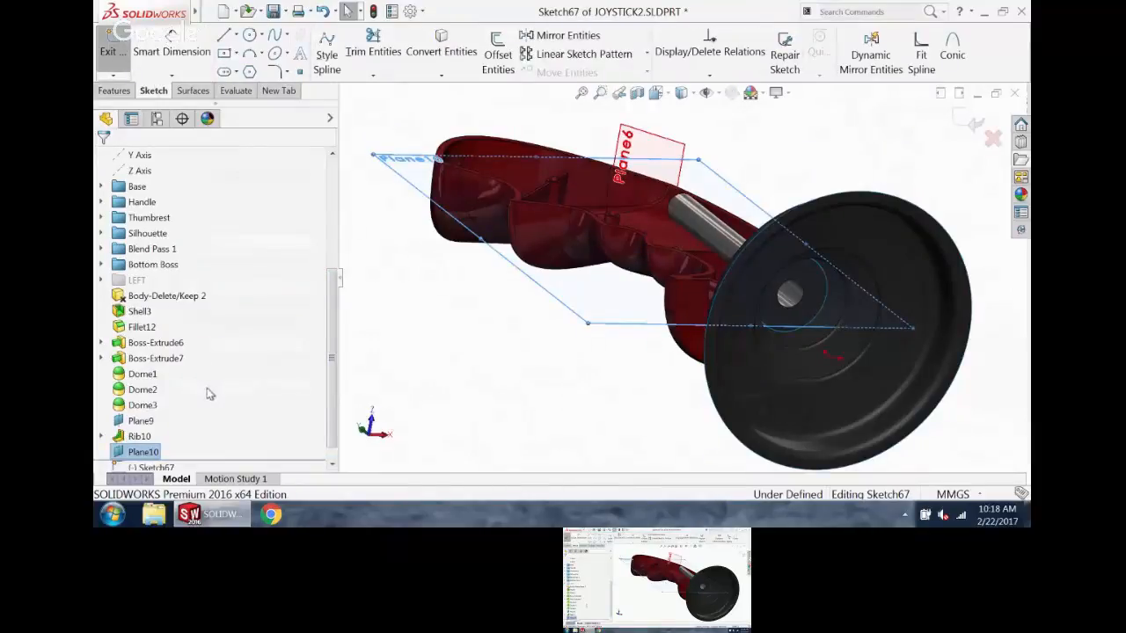
{"action": "left_click", "coordinate": [101, 280]}
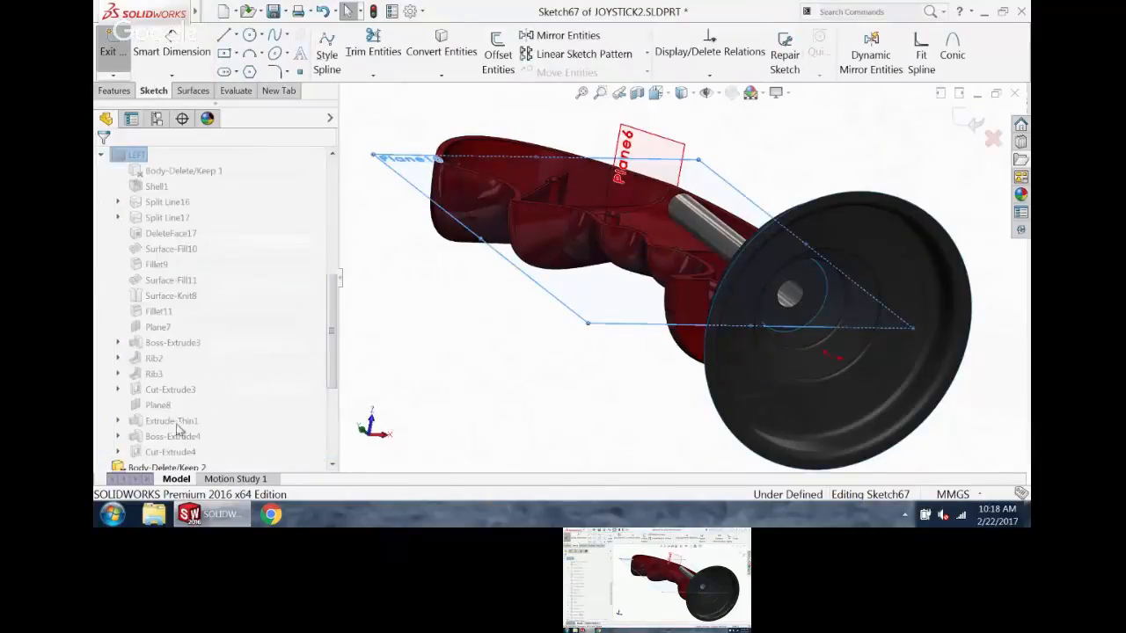
{"action": "left_click", "coordinate": [118, 420]}
{"action": "left_click", "coordinate": [176, 436]}
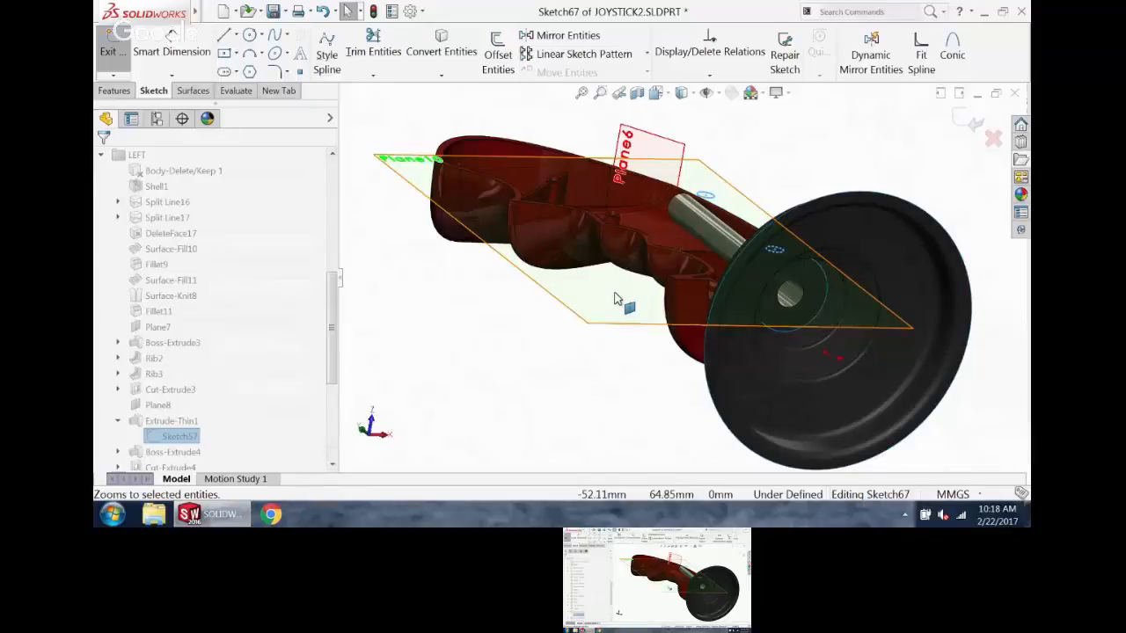
{"action": "left_click", "coordinate": [441, 42]}
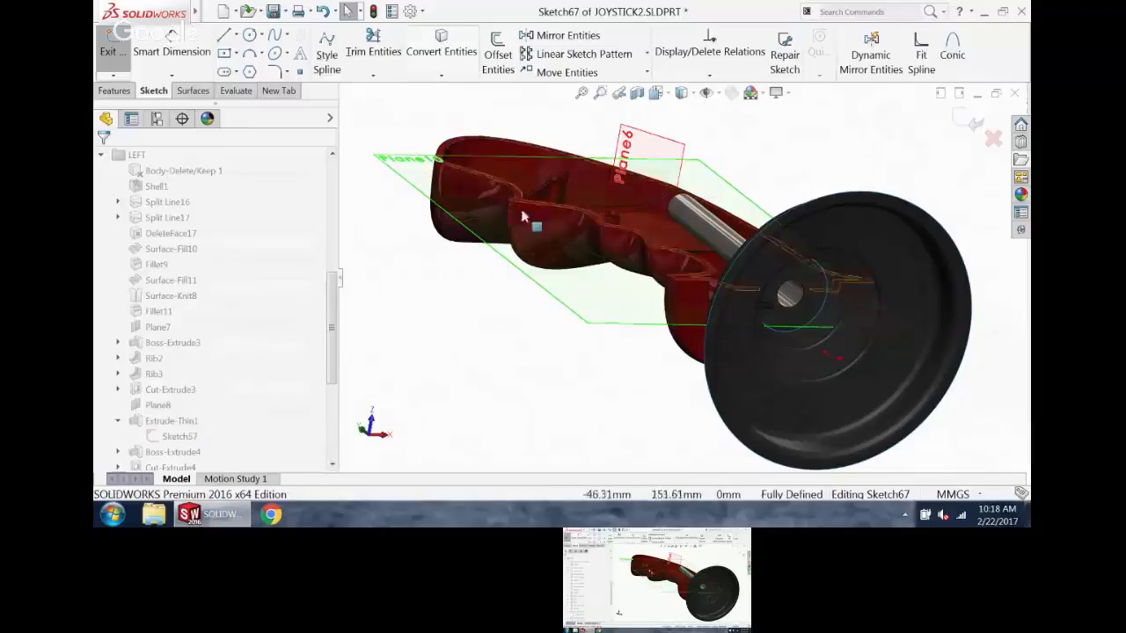
- Examine where the converted circles sit relative to the shaft and rib, and review the suppressed features in the LEFT folder
{"action": "left_click_drag", "start_coordinate": [331, 324], "coordinate": [354, 413]}
{"action": "middle_click_drag", "start_coordinate": [609, 344], "coordinate": [615, 425]}
{"action": "scroll", "coordinate": [747, 108], "scroll_direction": "down", "scroll_amount": 5}
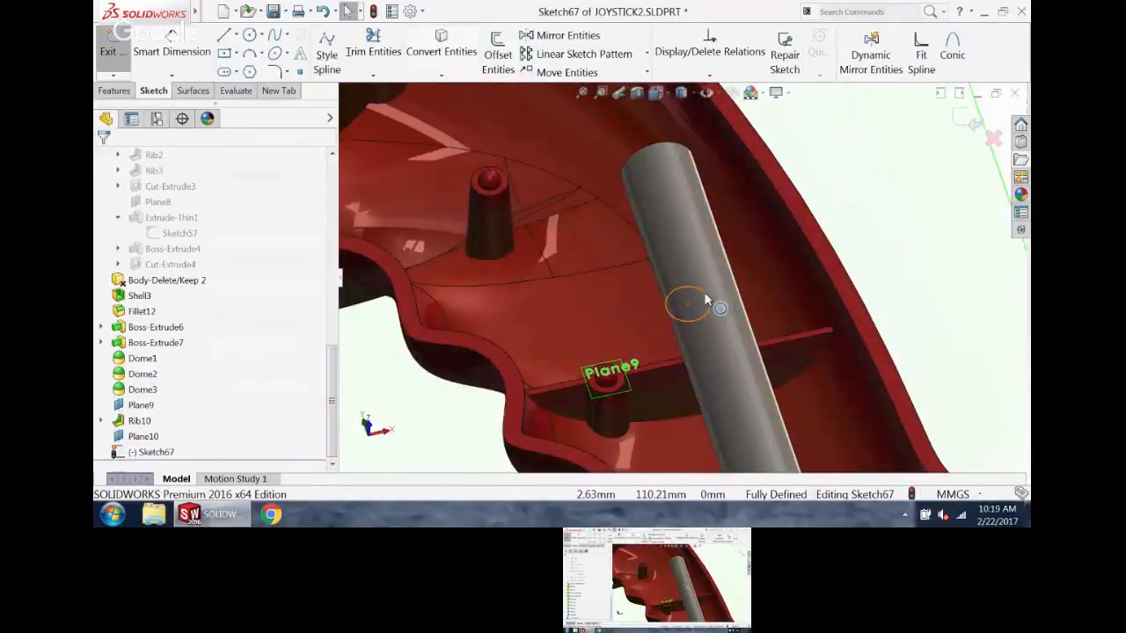
{"action": "scroll", "coordinate": [707, 301], "scroll_direction": "up", "scroll_amount": 5}
{"action": "scroll", "coordinate": [740, 371], "scroll_direction": "down", "scroll_amount": 3}
{"action": "middle_click_drag", "start_coordinate": [747, 385], "coordinate": [775, 398]}
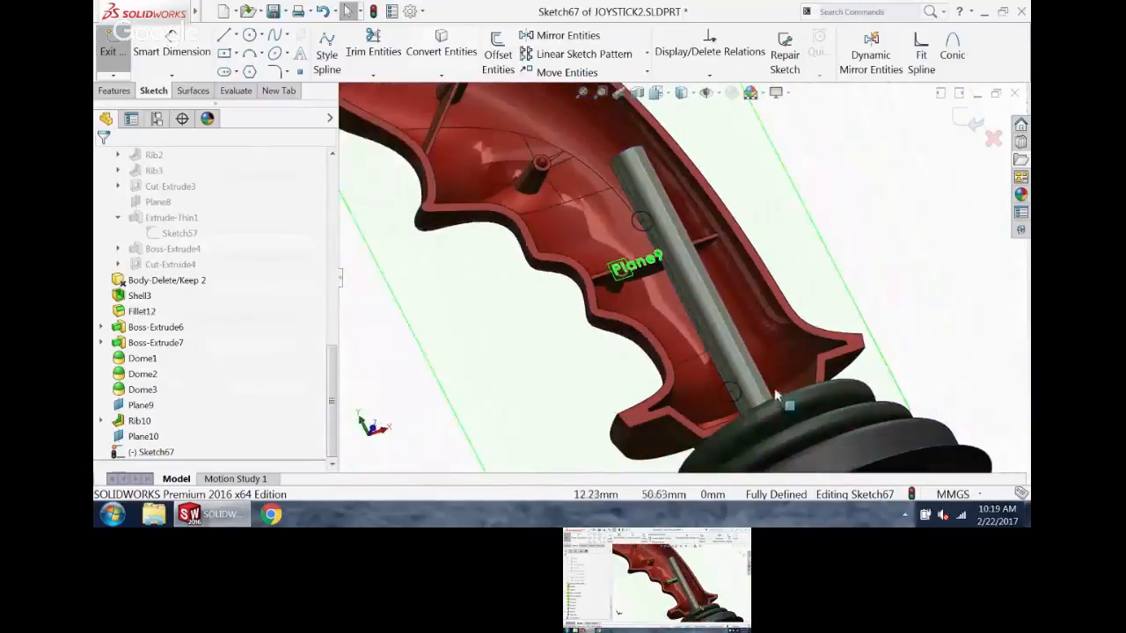
{"action": "middle_click_drag", "start_coordinate": [747, 333], "coordinate": [742, 300]}
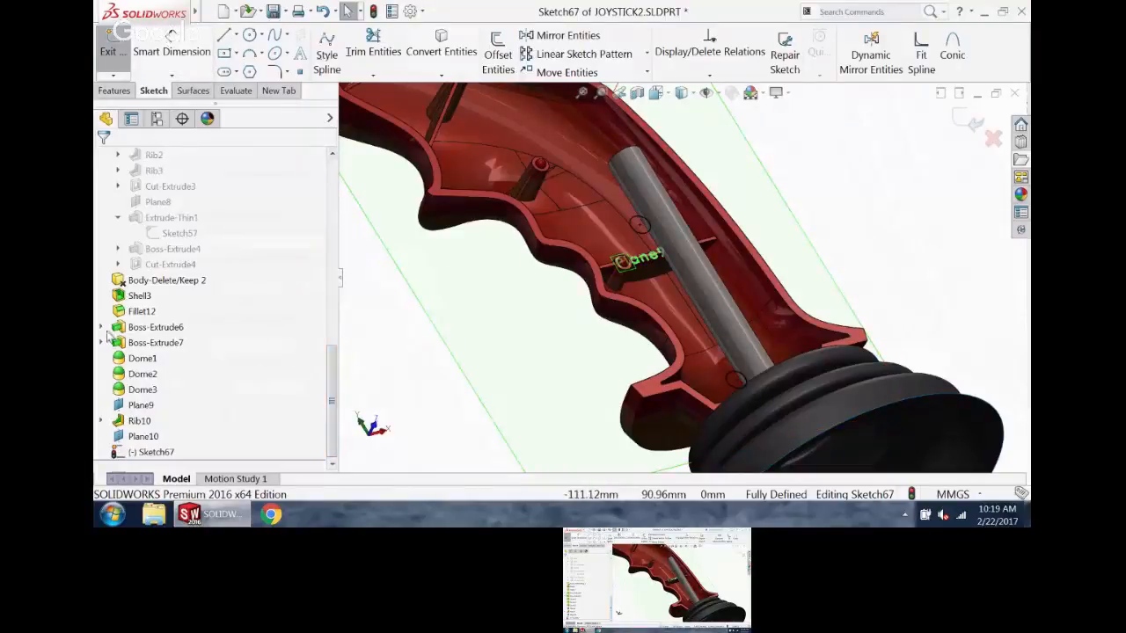
{"action": "scroll", "coordinate": [187, 328], "scroll_direction": "up", "scroll_amount": 4}
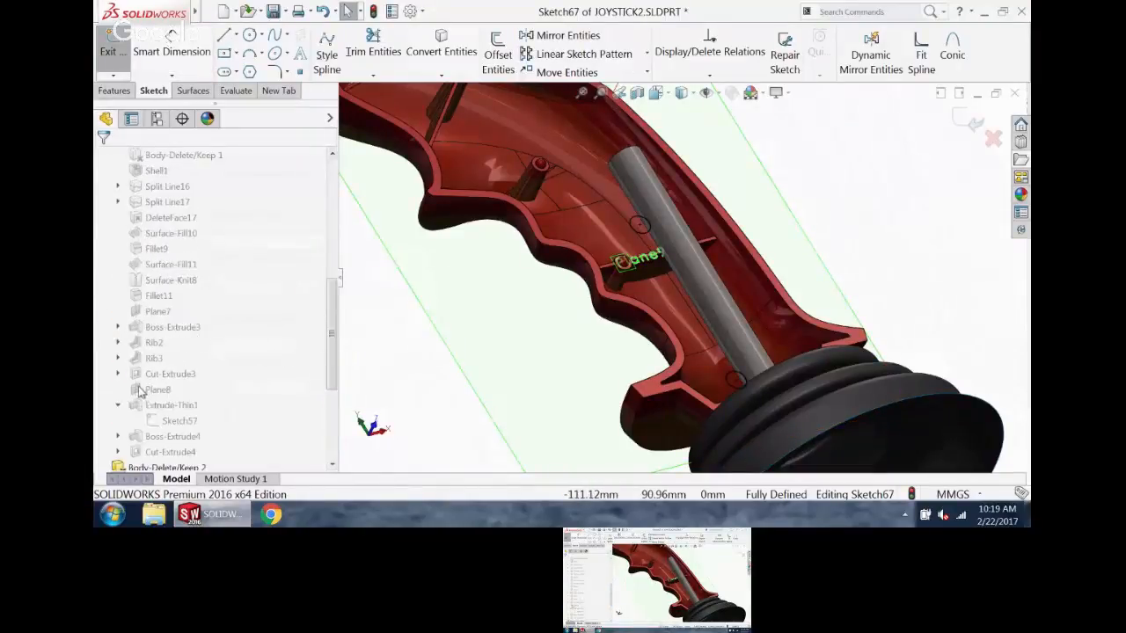
- Convert the circles of Sketch57 from the LEFT folder's Extrude-Thin1 into the active sketch
{"action": "left_click", "coordinate": [166, 422]}
{"action": "mouse_move", "coordinate": [648, 364]}
{"action": "middle_mouse_down"}
{"action": "mouse_move", "coordinate": [672, 369]}
{"action": "mouse_move", "coordinate": [659, 365]}
{"action": "mouse_move", "coordinate": [661, 375]}
{"action": "middle_mouse_up"}
{"action": "left_click", "coordinate": [447, 57]}
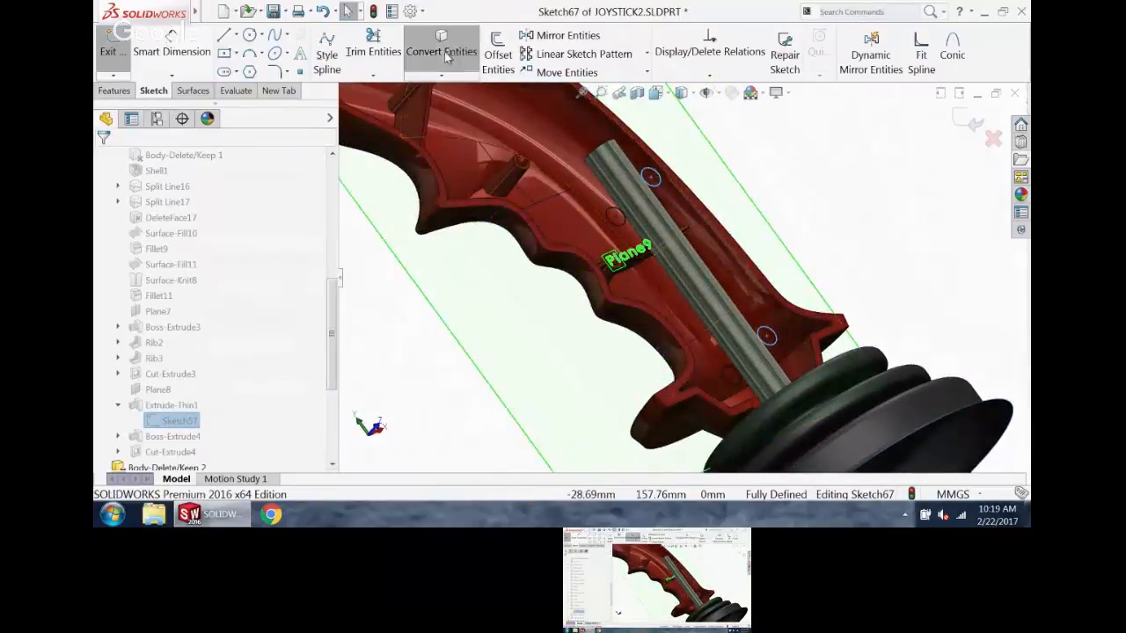
{"action": "middle_click_drag", "start_coordinate": [609, 178], "coordinate": [493, 316]}
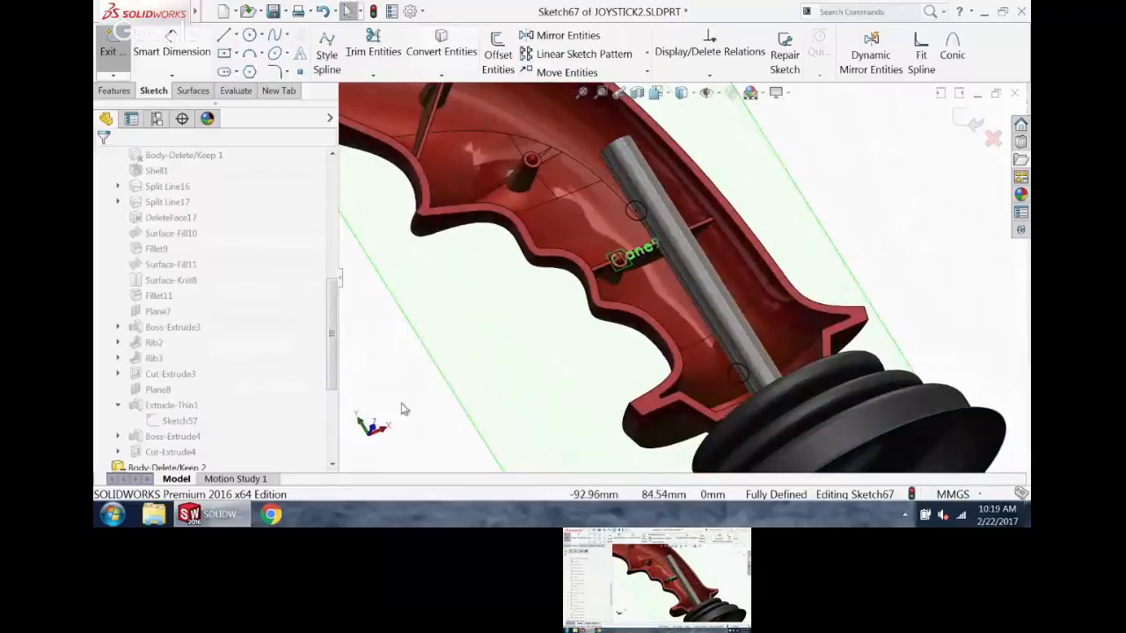
- Set up a boss extrusion of the converted circles in the reversed direction up to the red handle body, with a 1° outward draft
{"action": "key", "text": "f"}
{"action": "left_click", "coordinate": [129, 95]}
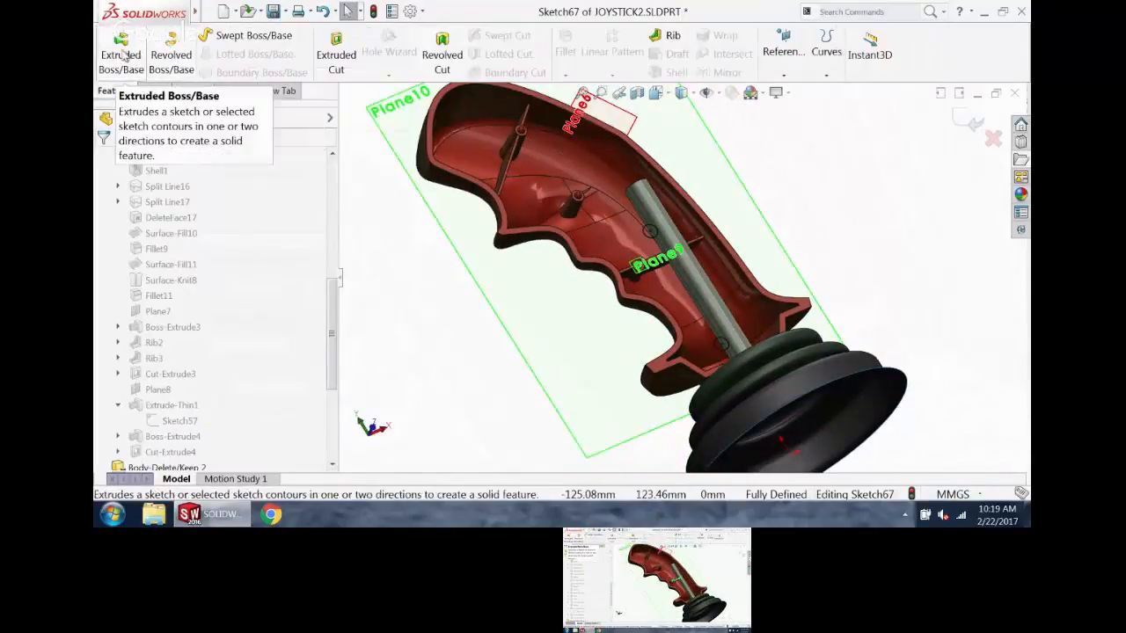
{"action": "left_click", "coordinate": [121, 55]}
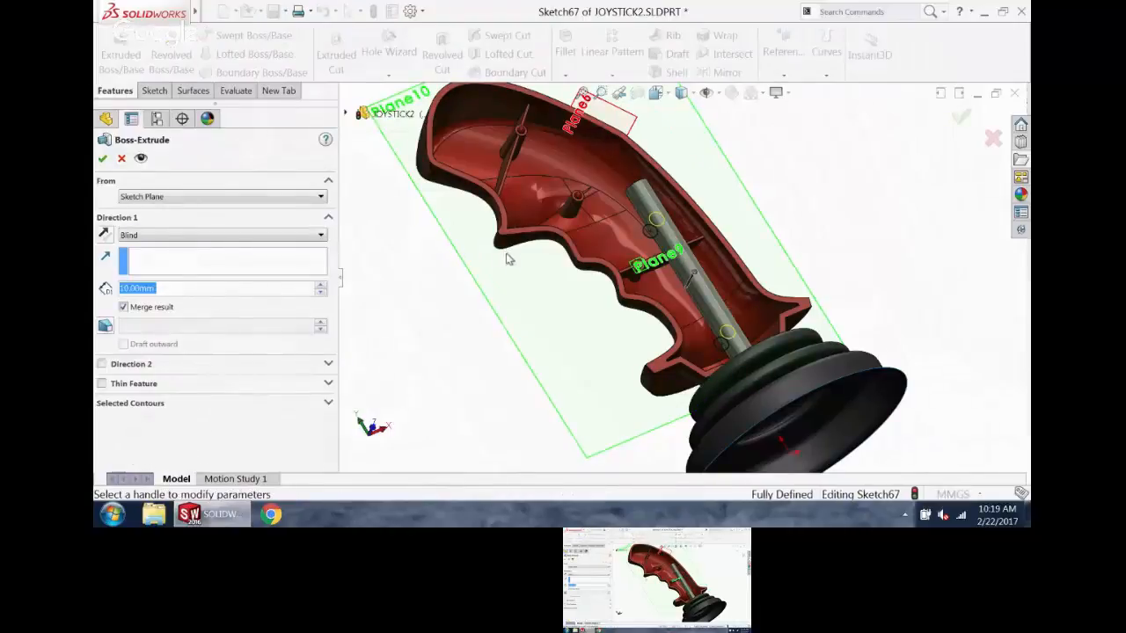
{"action": "middle_click_drag", "start_coordinate": [504, 256], "coordinate": [521, 211]}
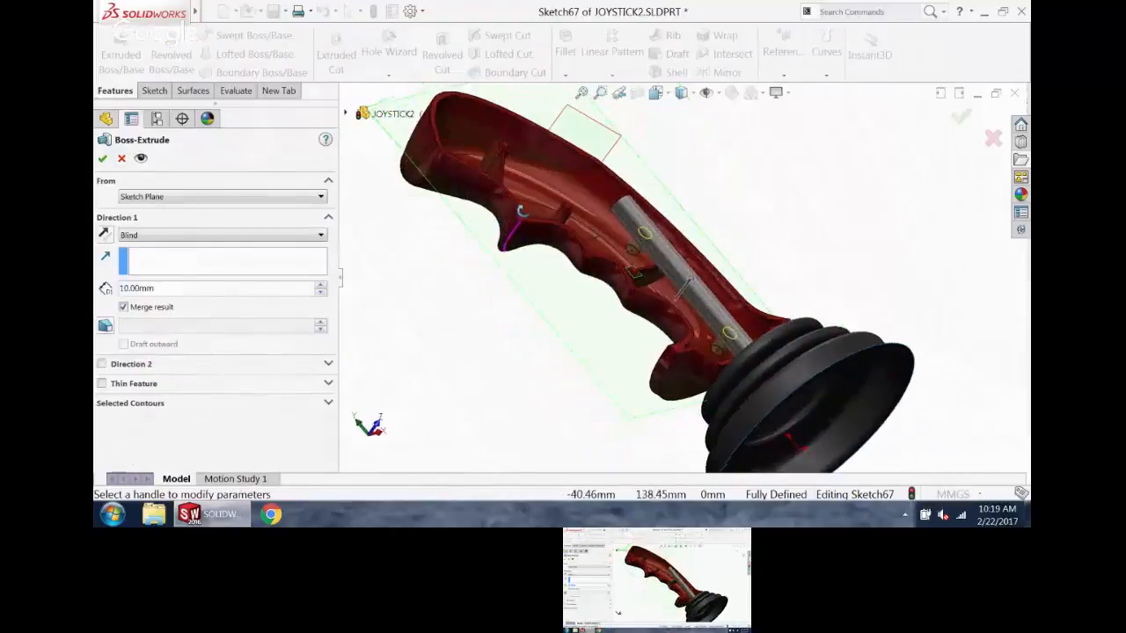
{"action": "left_click", "coordinate": [105, 325]}
{"action": "left_click", "coordinate": [105, 236]}
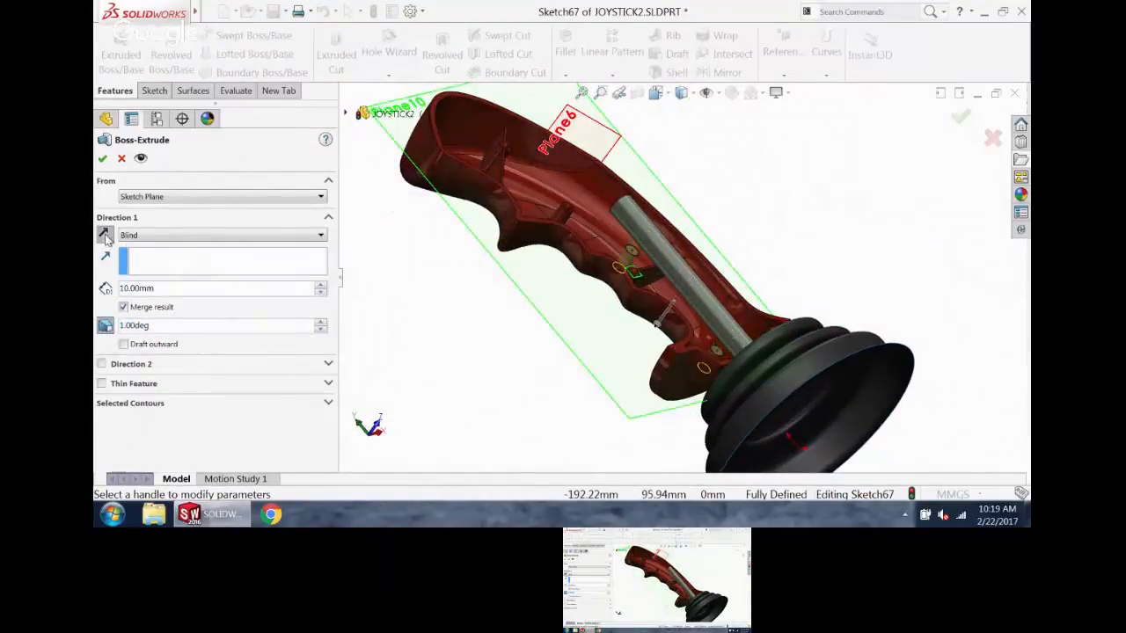
{"action": "left_click", "coordinate": [176, 236]}
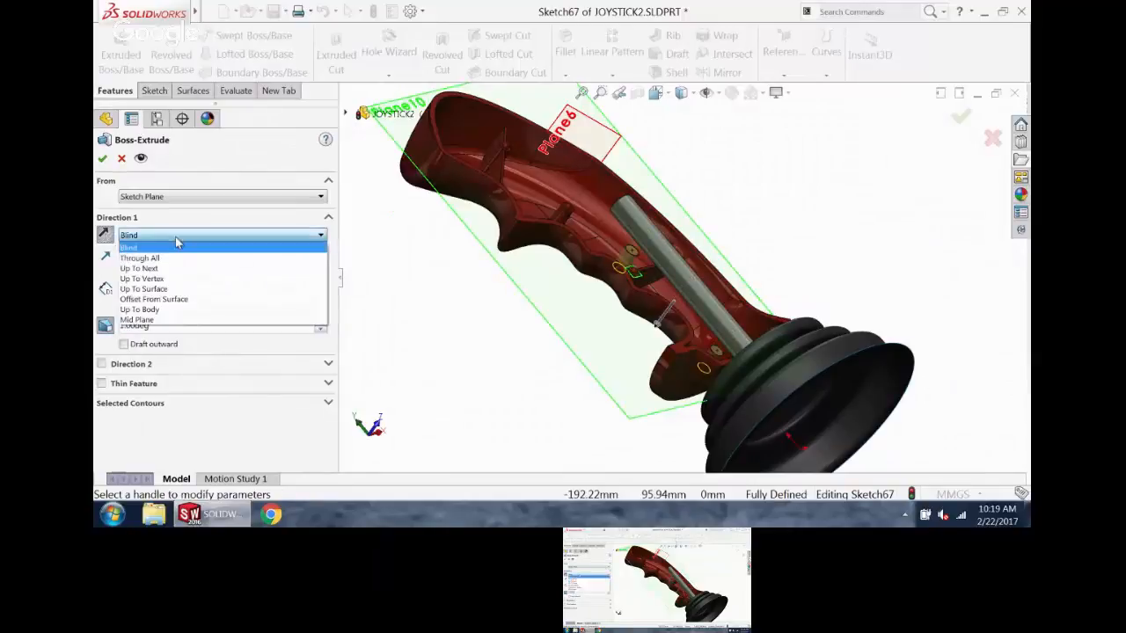
{"action": "left_click", "coordinate": [167, 310]}
{"action": "left_click", "coordinate": [538, 184]}
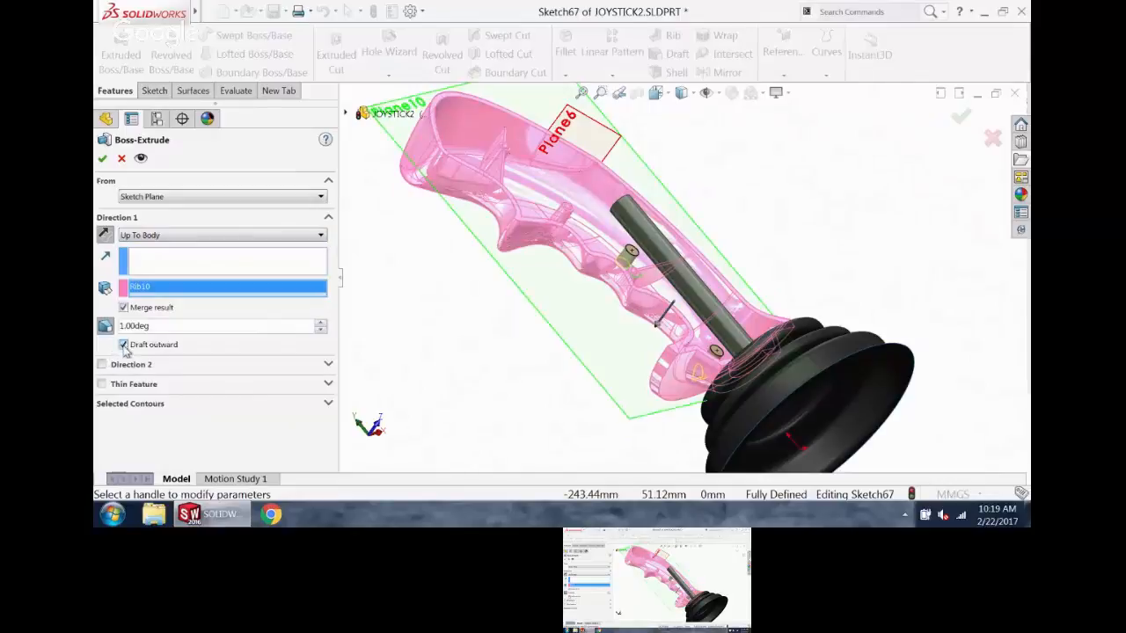
- Make the extrusion a 1 mm one-direction thin feature with the wall direction reversed, and complete it
{"action": "left_click", "coordinate": [101, 384]}
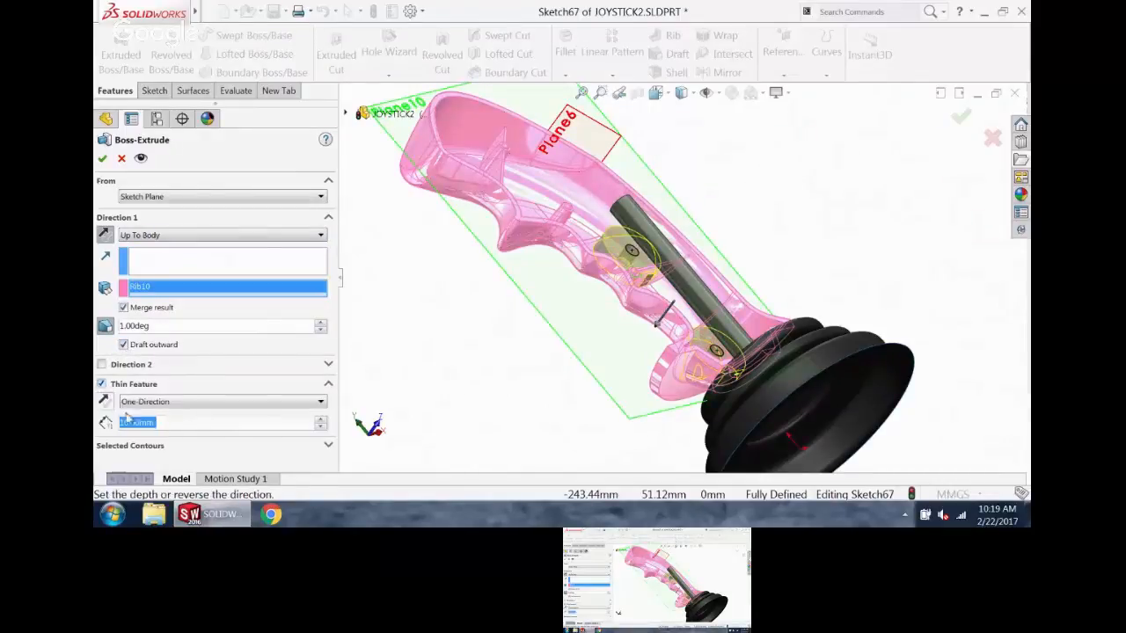
{"action": "type", "text": "1"}
{"action": "key", "text": "Return"}
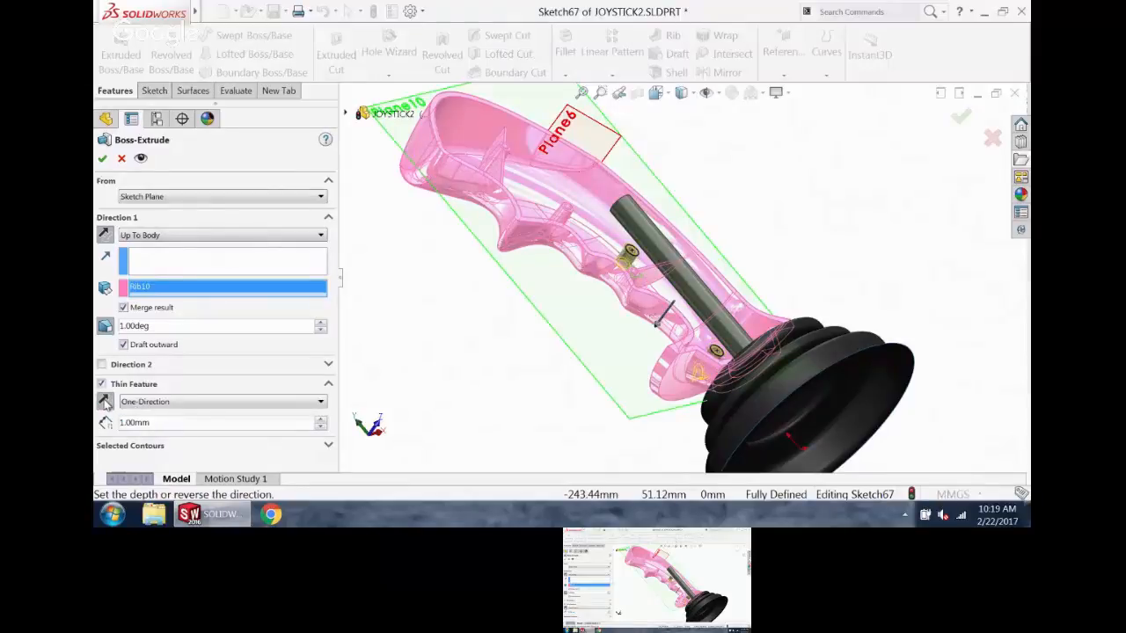
{"action": "middle_click_drag", "start_coordinate": [785, 249], "coordinate": [735, 271]}
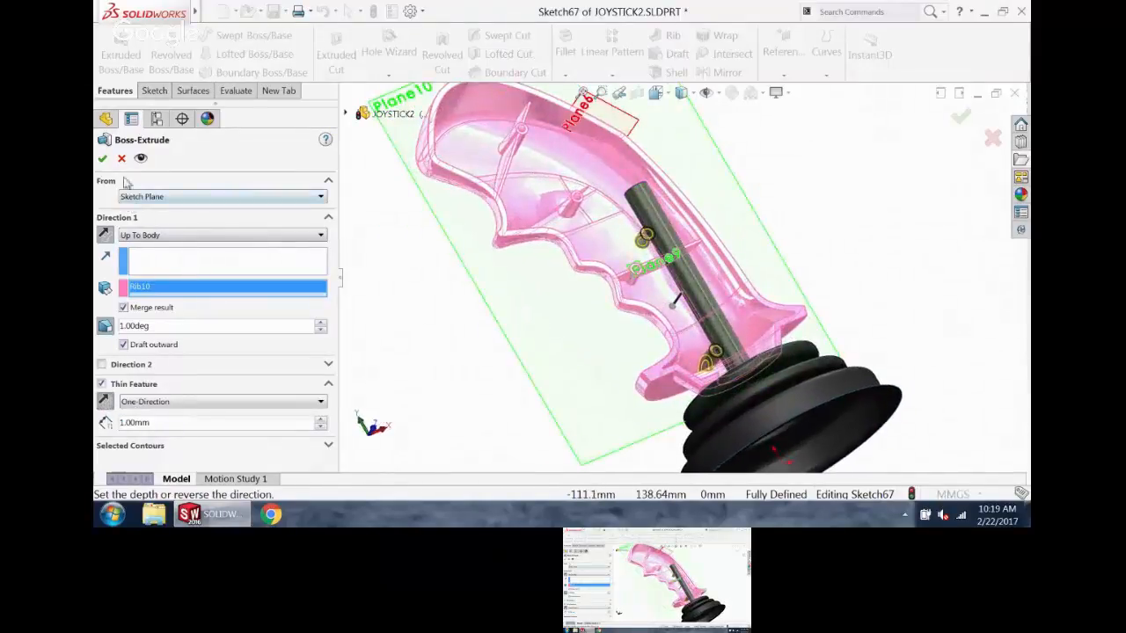
{"action": "left_click", "coordinate": [103, 159]}
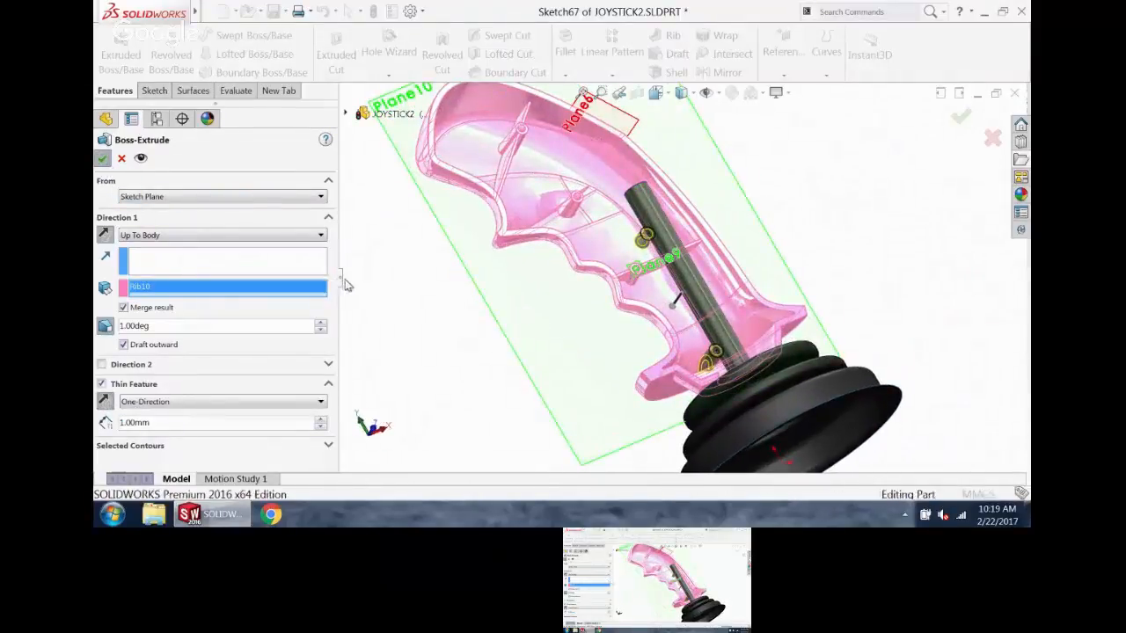
- Collapse the LEFT folder and group the features from Body-Delete/Keep 2 through Extrude-Thin2 into a new folder named RGHT
{"action": "middle_click_drag", "start_coordinate": [360, 295], "coordinate": [345, 316]}
{"action": "left_click_drag", "start_coordinate": [332, 308], "coordinate": [334, 260]}
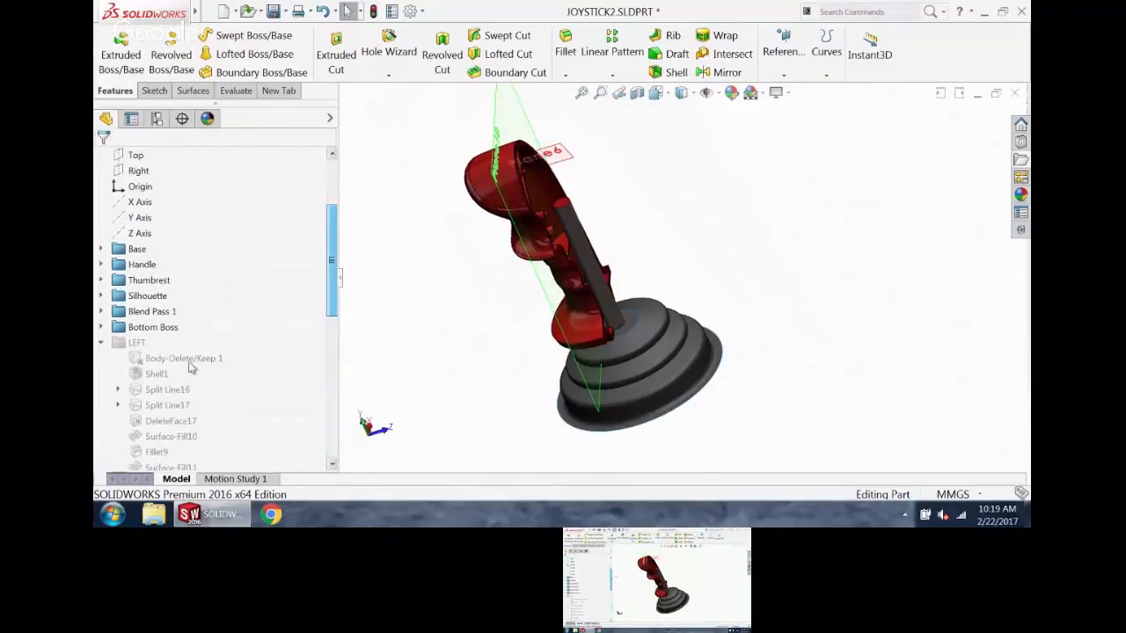
{"action": "left_click", "coordinate": [101, 343]}
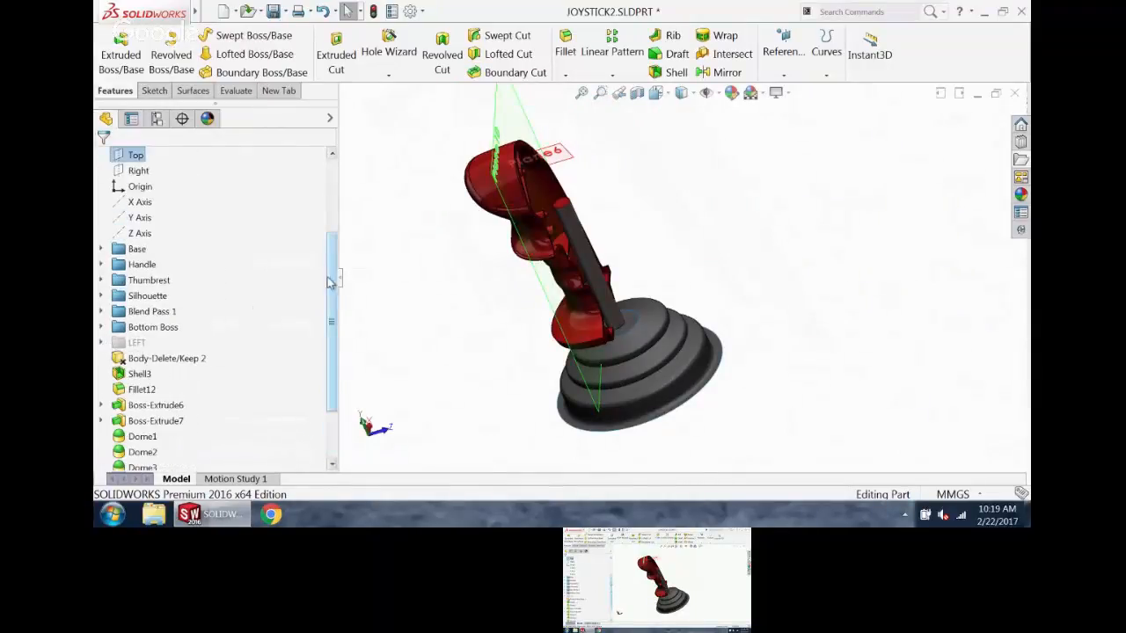
{"action": "left_click_drag", "start_coordinate": [330, 281], "coordinate": [329, 332]}
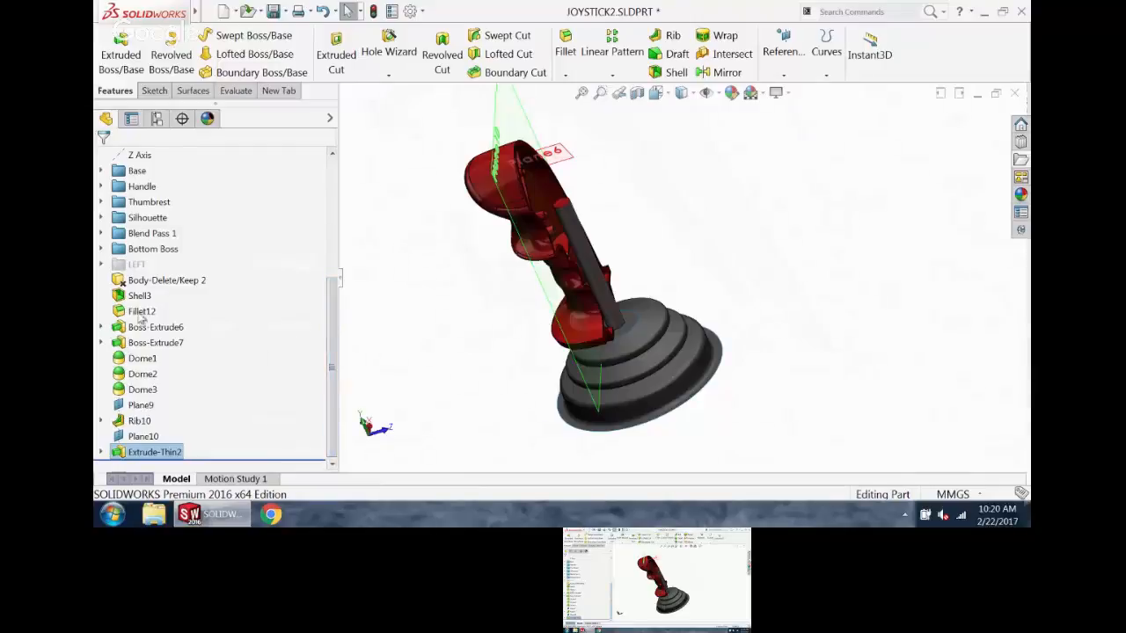
{"action": "left_click", "coordinate": [157, 281]}
{"action": "left_click", "coordinate": [161, 451], "text": "shift"}
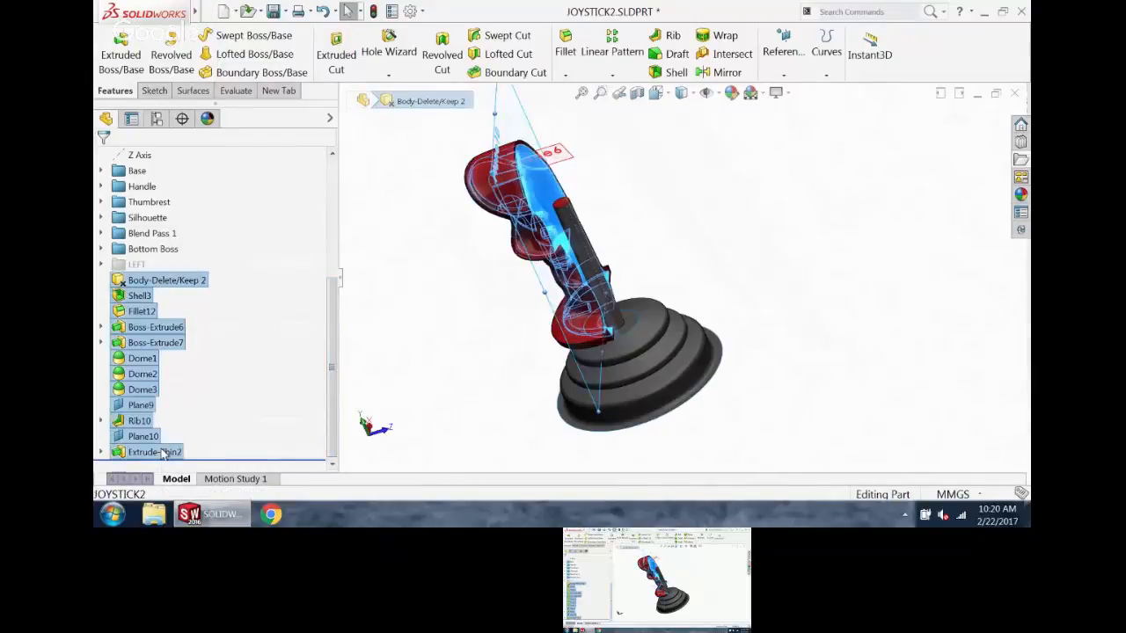
{"action": "right_click", "coordinate": [161, 452]}
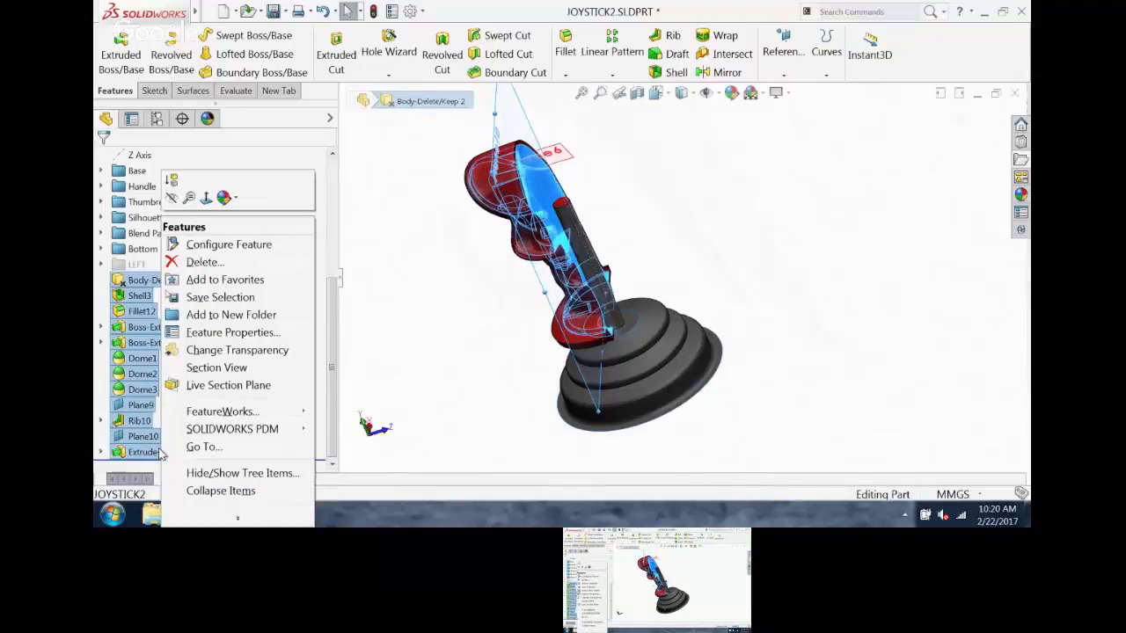
{"action": "left_click", "coordinate": [196, 316]}
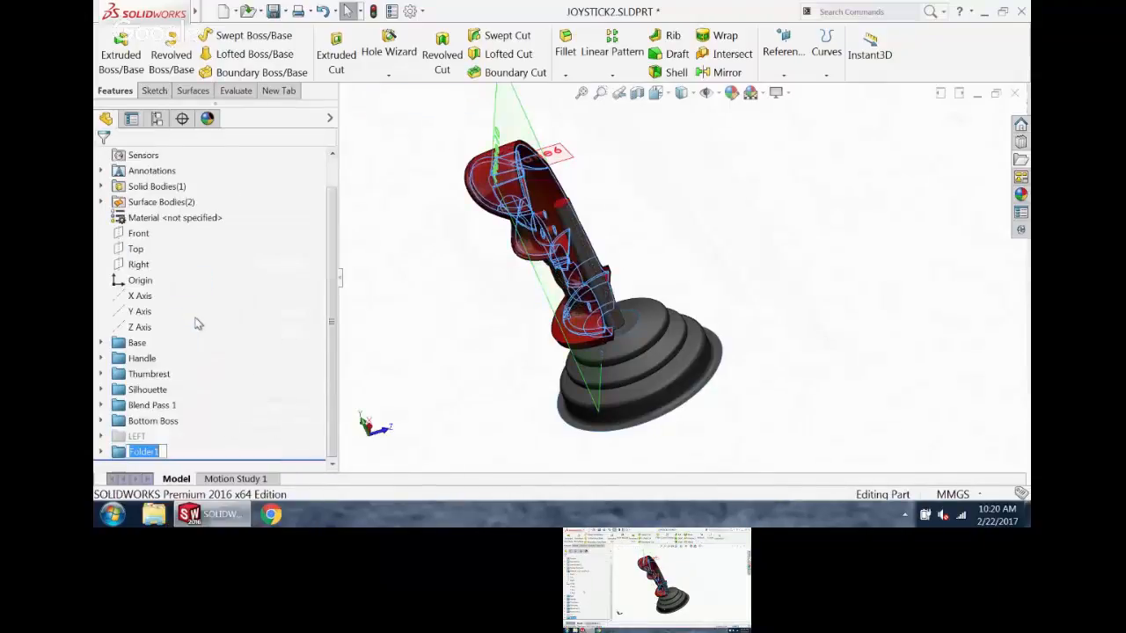
{"action": "type", "text": "RGHT"}
{"action": "key", "text": "Return"}
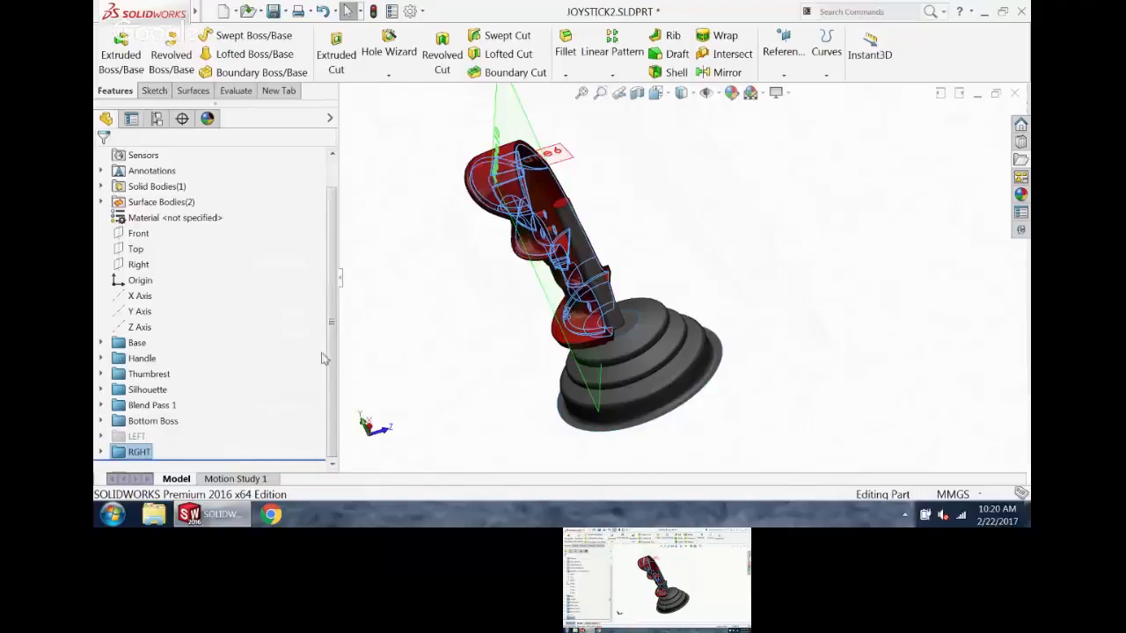
{"action": "left_click", "coordinate": [435, 269]}
- Activate the Default configuration and collapse the RGHT folder in the feature tree
{"action": "left_click", "coordinate": [156, 118]}
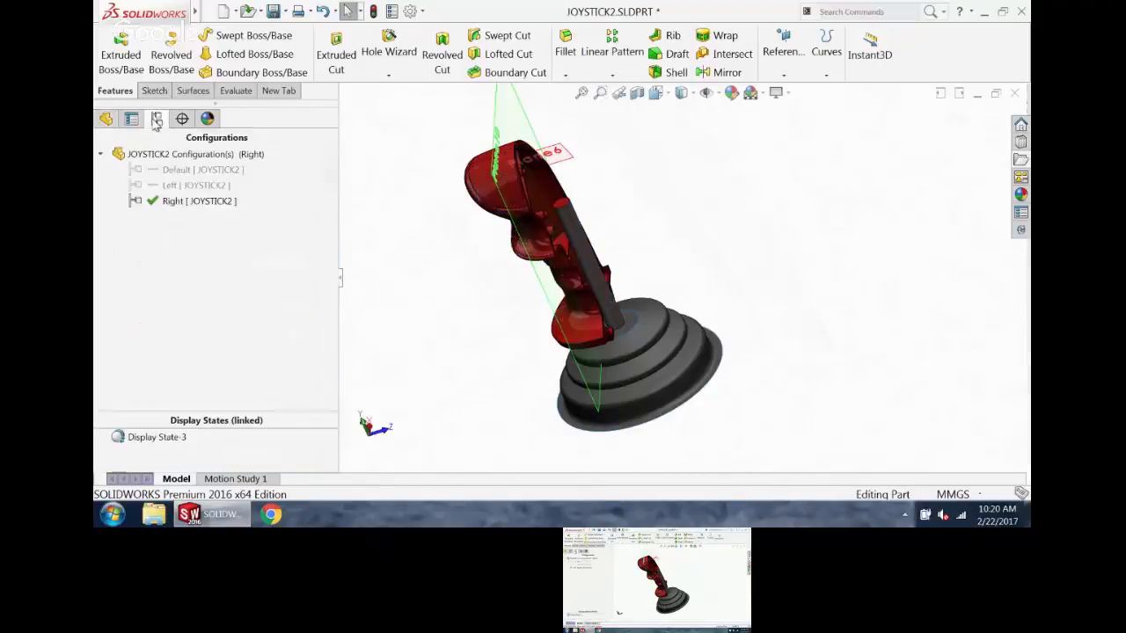
{"action": "left_click", "coordinate": [176, 169]}
{"action": "double_click", "coordinate": [175, 169]}
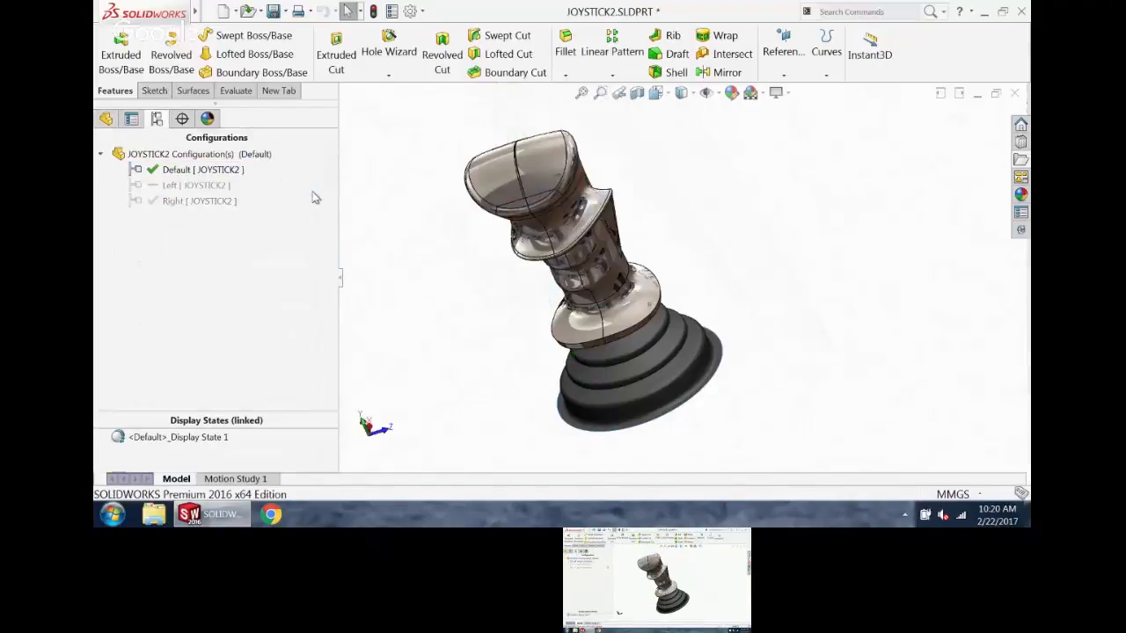
{"action": "left_click", "coordinate": [105, 118]}
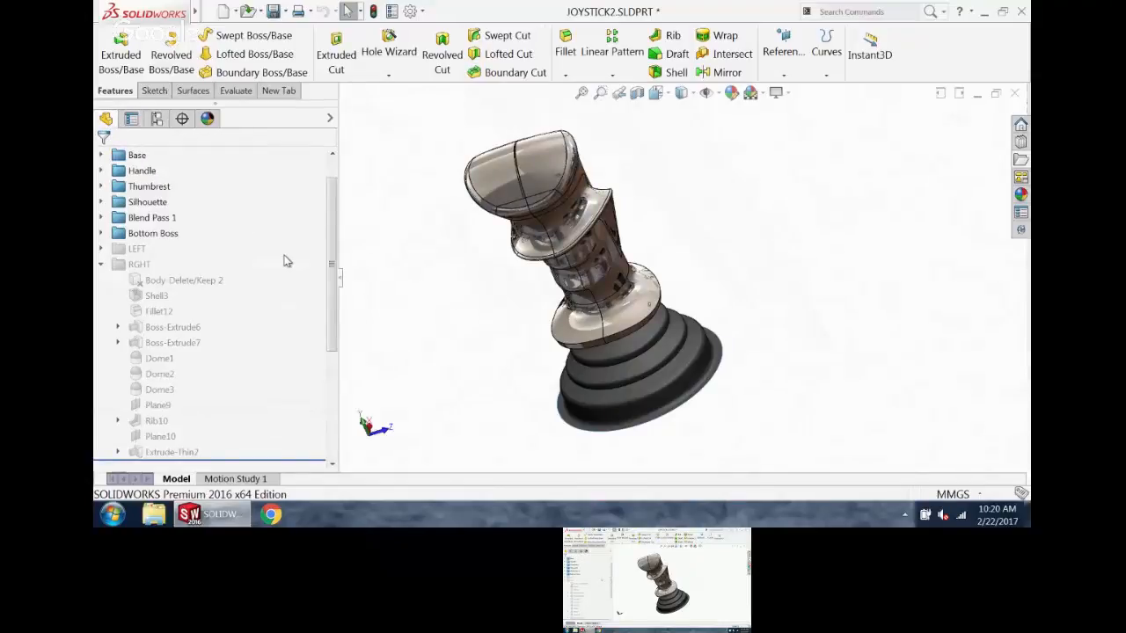
{"action": "left_click", "coordinate": [102, 264]}
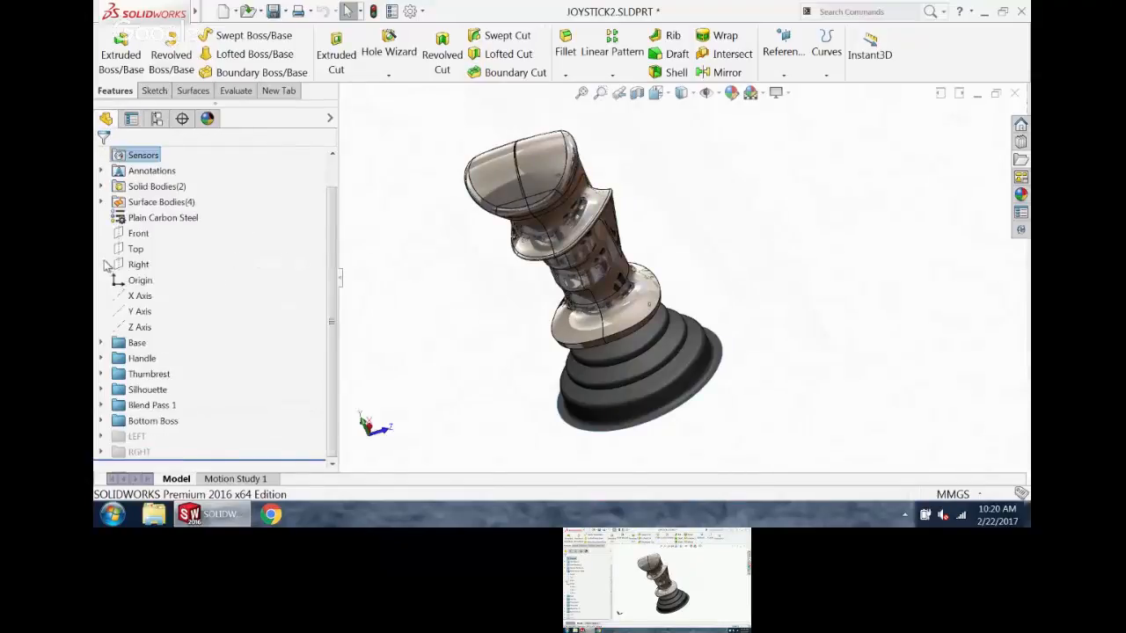
- Unsuppress the LEFT folder in the Default configuration to preview the left half, and suppress it again
{"action": "right_click", "coordinate": [139, 438]}
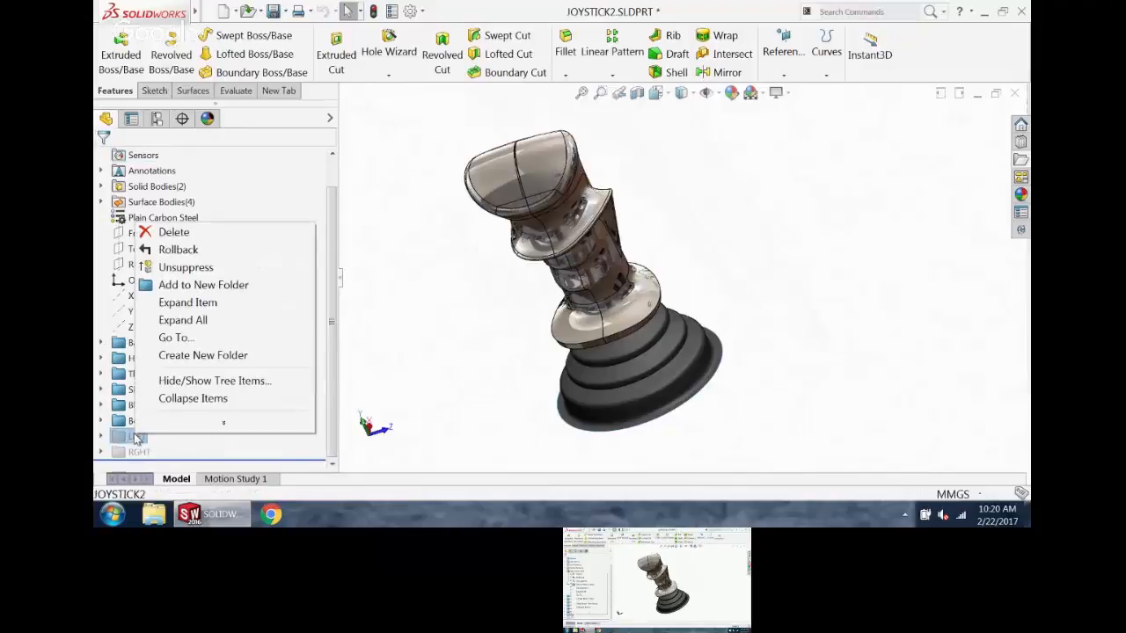
{"action": "left_click", "coordinate": [191, 268]}
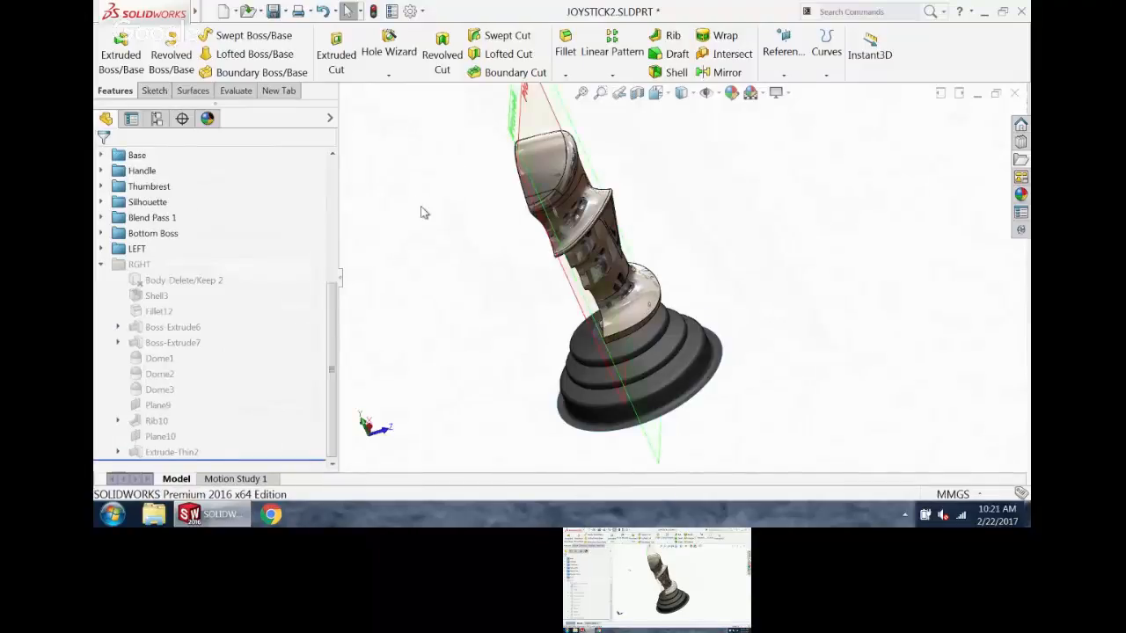
{"action": "right_click", "coordinate": [128, 249]}
{"action": "left_click", "coordinate": [167, 292]}
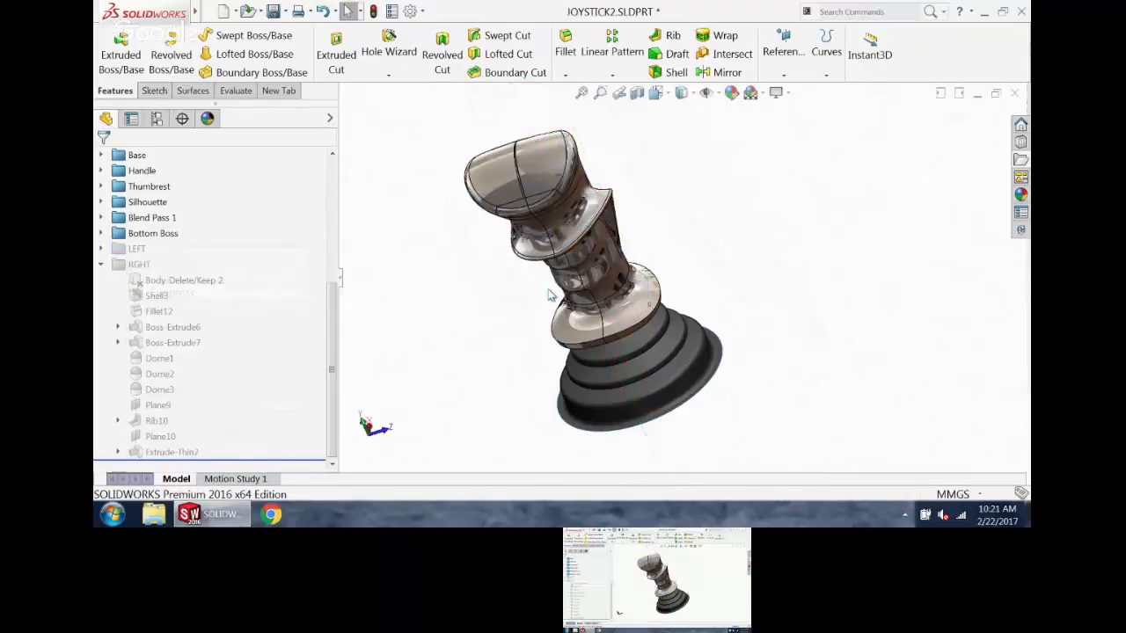
{"action": "middle_click_drag", "start_coordinate": [554, 290], "coordinate": [568, 249]}
{"action": "scroll", "coordinate": [567, 249], "scroll_direction": "down", "scroll_amount": 2}
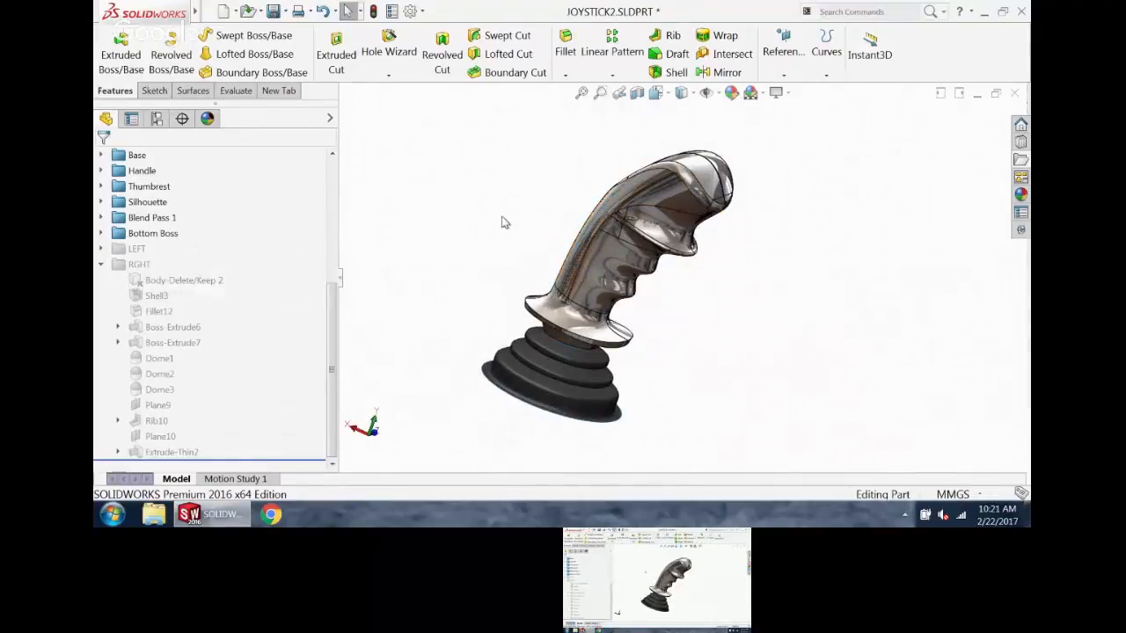
{"action": "scroll", "coordinate": [502, 217], "scroll_direction": "up", "scroll_amount": 1}
{"action": "middle_click_drag", "start_coordinate": [502, 217], "coordinate": [480, 222]}
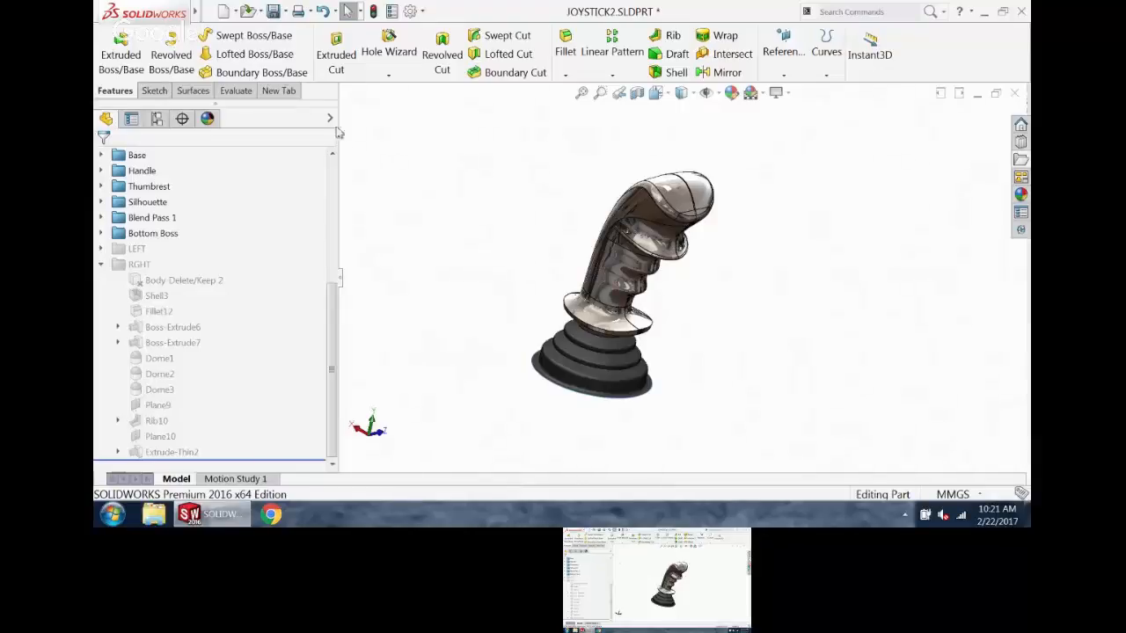
- Create a new part document from the Google Part MM template
{"action": "left_click", "coordinate": [223, 10]}
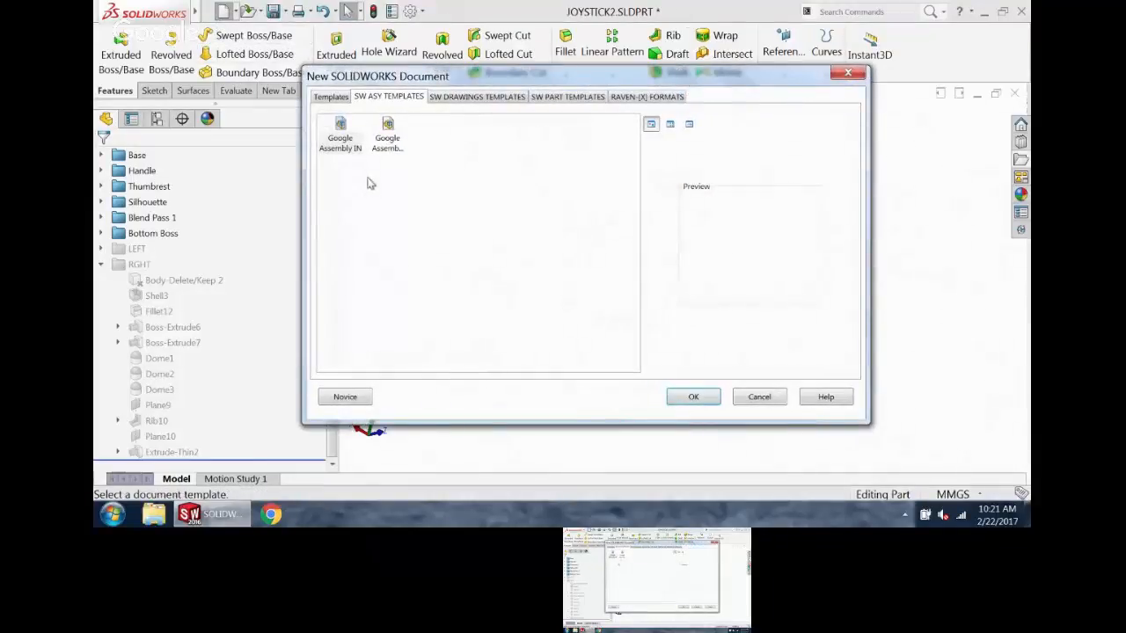
{"action": "left_click", "coordinate": [589, 98]}
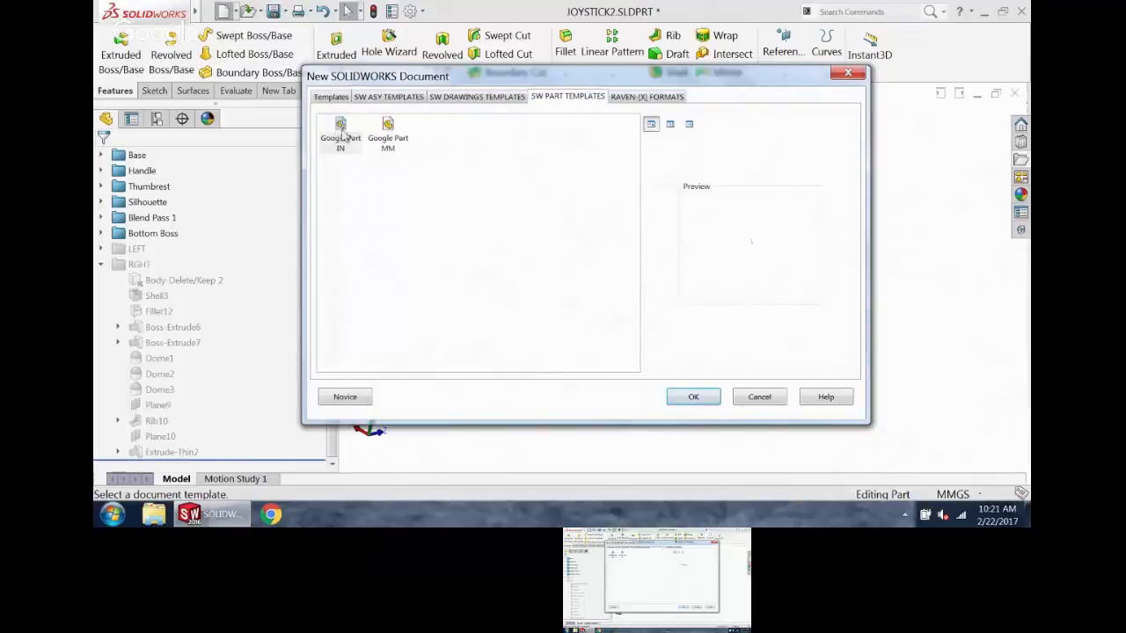
{"action": "double_click", "coordinate": [388, 132]}
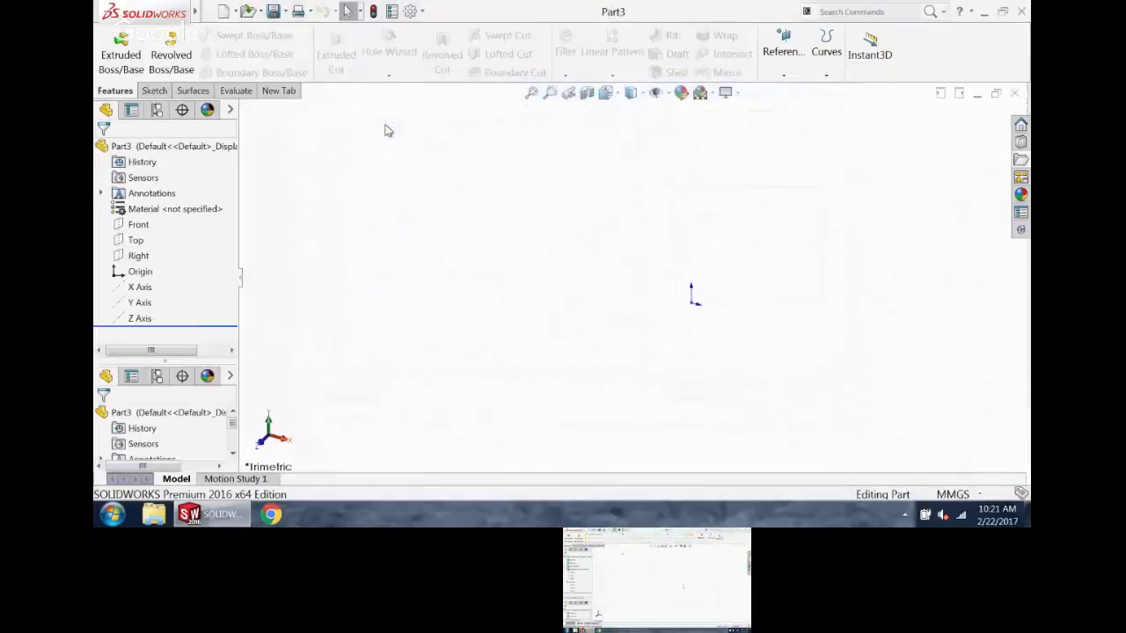
- Start inserting a part into the new document and choose JOYSTICK2.SLDPRT as the source file
{"action": "left_click", "coordinate": [286, 93]}
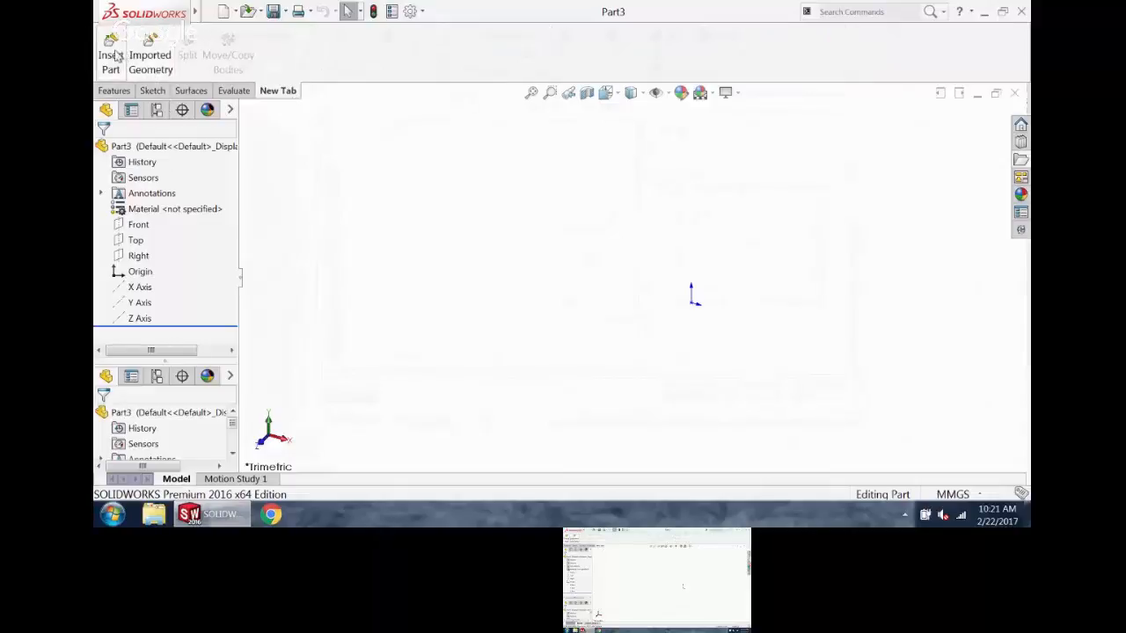
{"action": "left_click", "coordinate": [209, 12]}
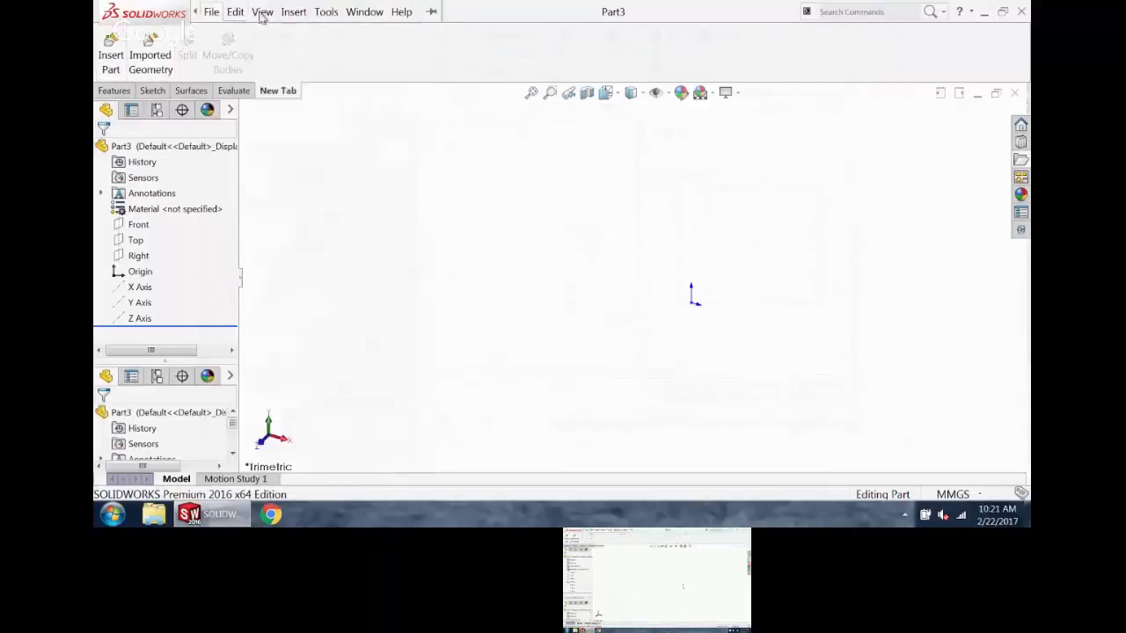
{"action": "mouse_move", "coordinate": [294, 18]}
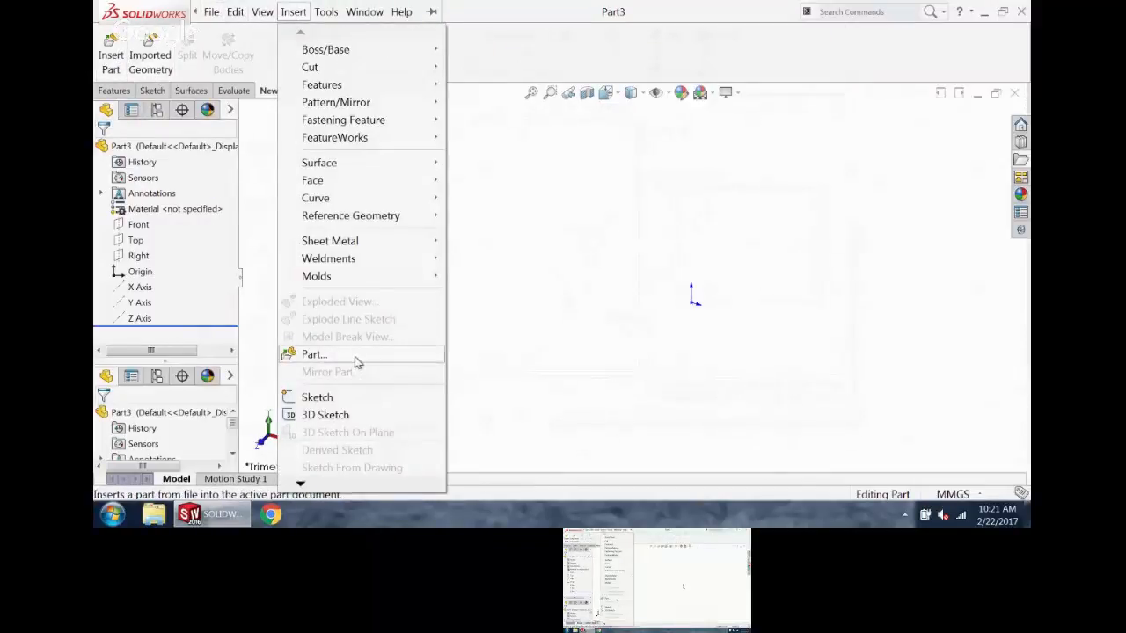
{"action": "left_click", "coordinate": [266, 53]}
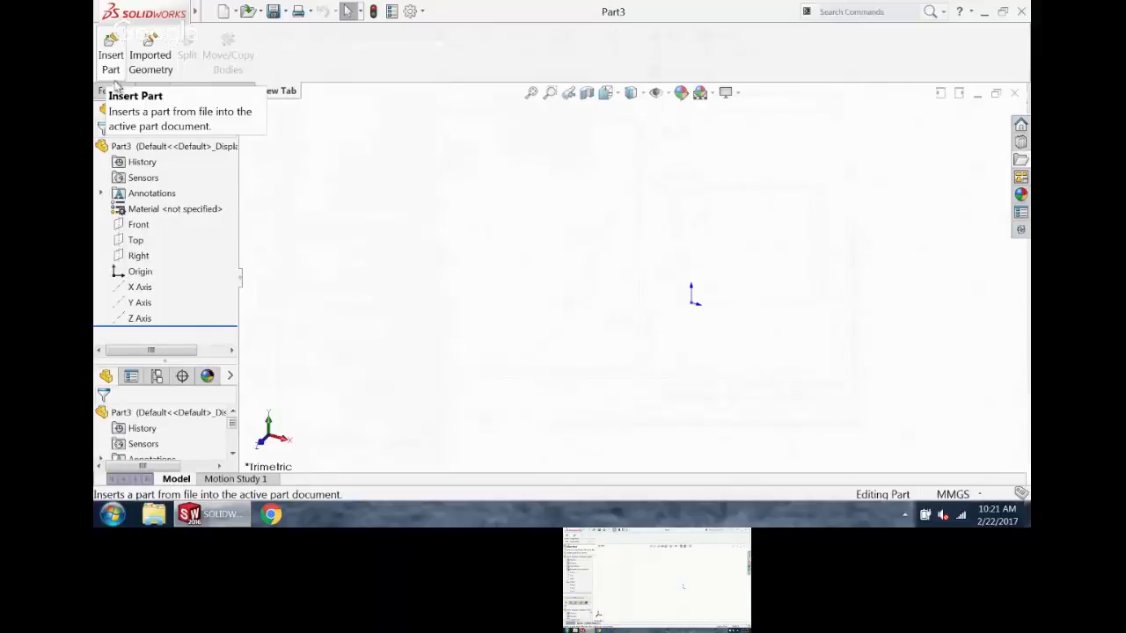
{"action": "left_click", "coordinate": [109, 62]}
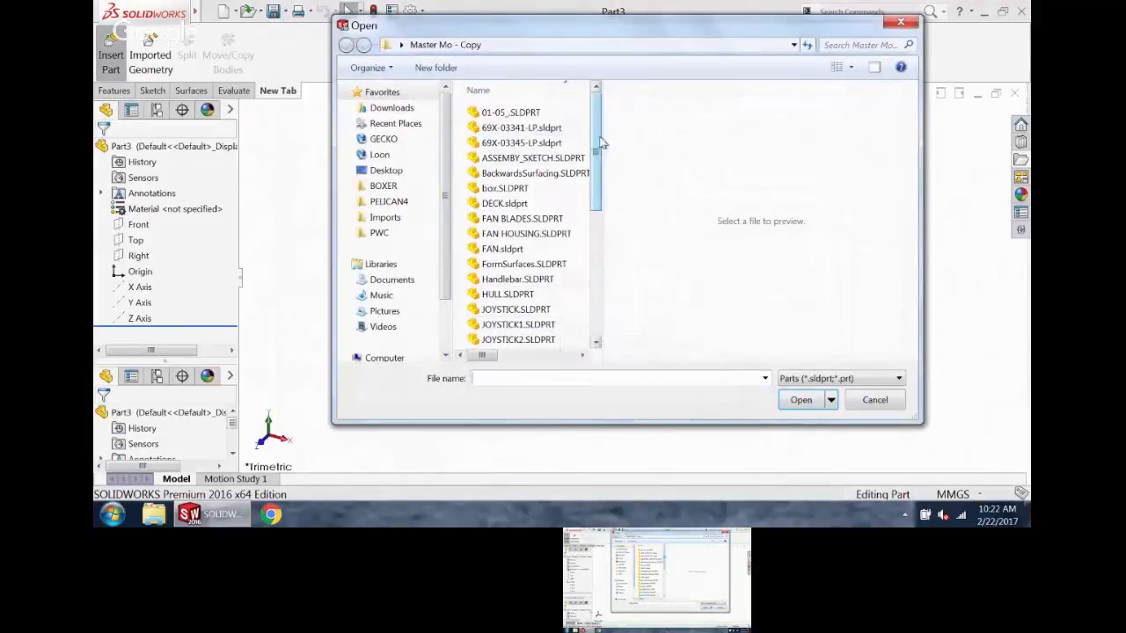
{"action": "left_click_drag", "start_coordinate": [599, 139], "coordinate": [610, 185]}
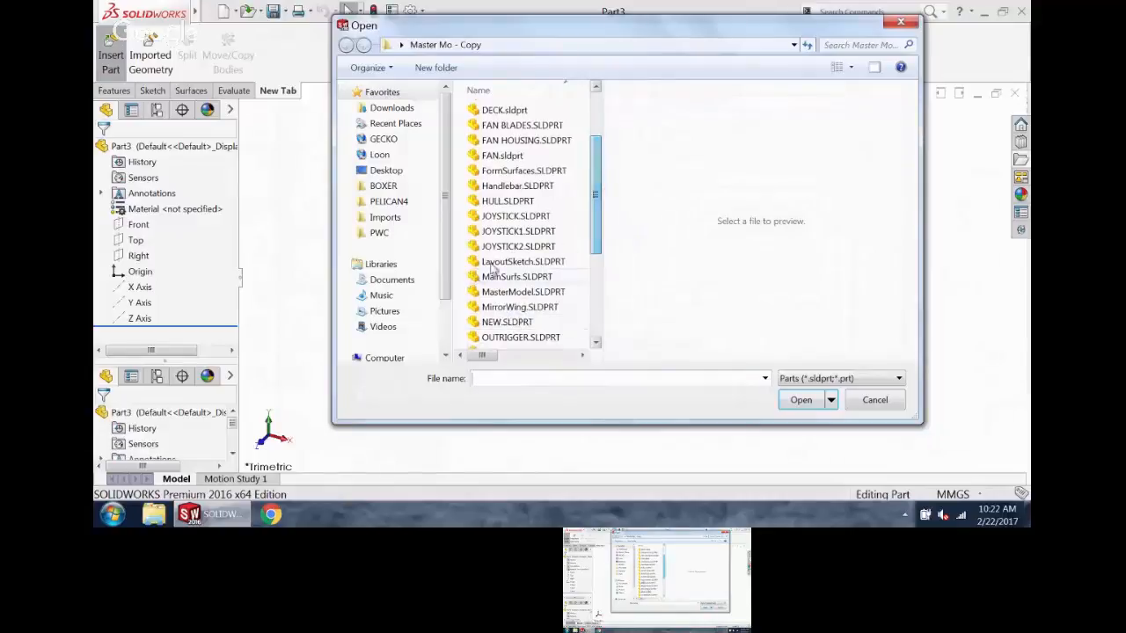
{"action": "left_click", "coordinate": [518, 246]}
{"action": "left_click", "coordinate": [802, 401]}
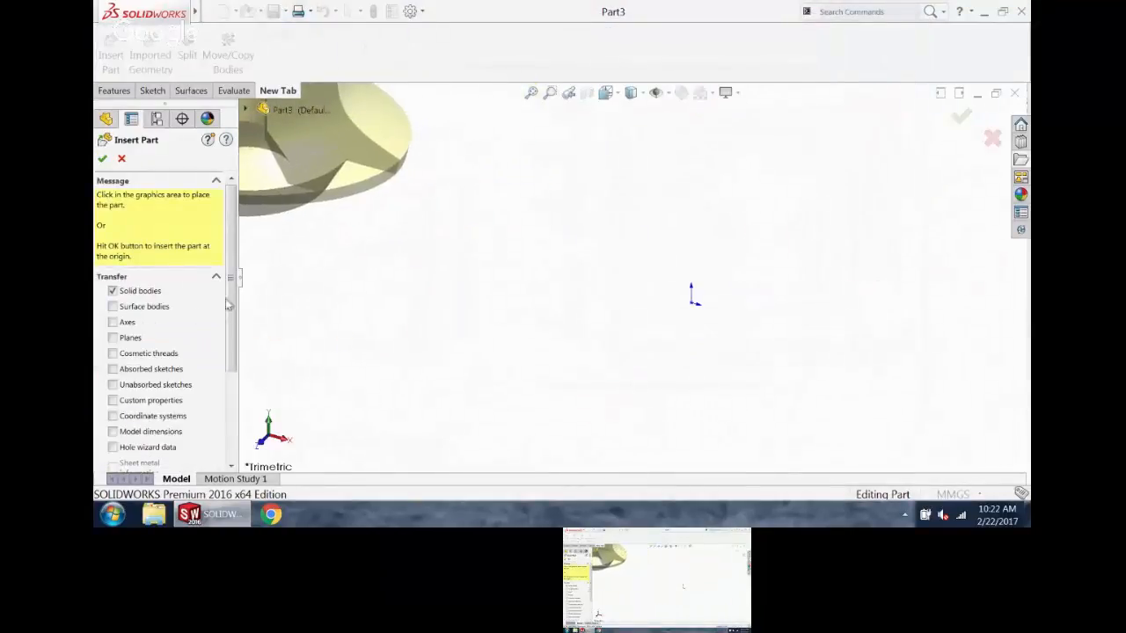
- Insert JOYSTICK2 at the origin with its solid and surface bodies transferred and locating with the Move/Copy feature turned off
{"action": "scroll", "coordinate": [230, 303], "scroll_direction": "down", "scroll_amount": 3}
{"action": "left_click", "coordinate": [113, 241]}
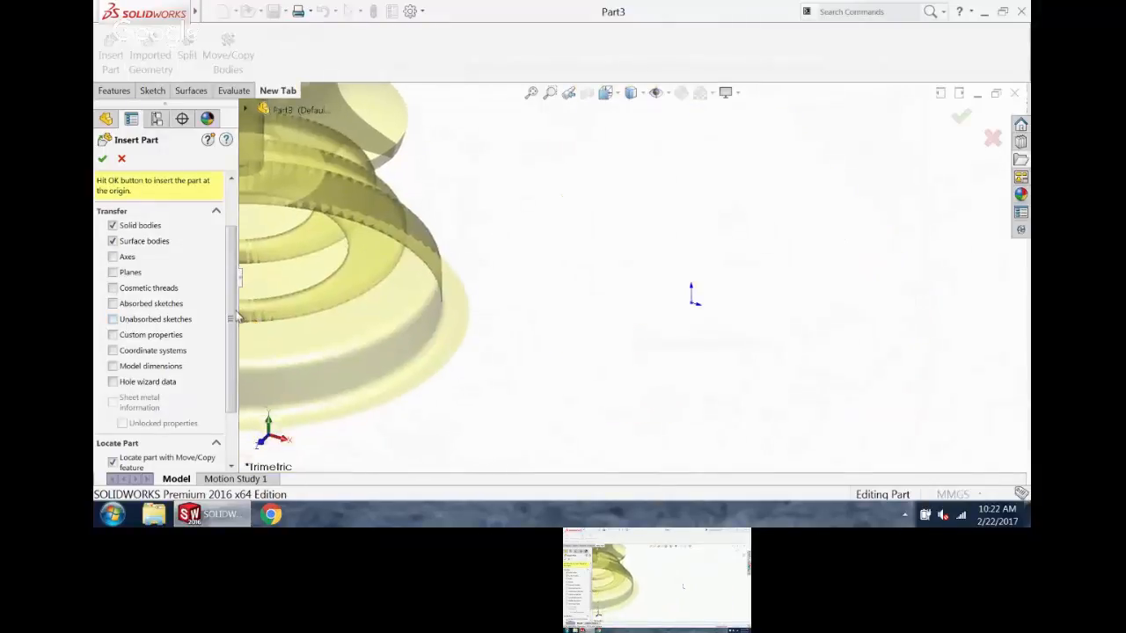
{"action": "scroll", "coordinate": [230, 306], "scroll_direction": "down", "scroll_amount": 3}
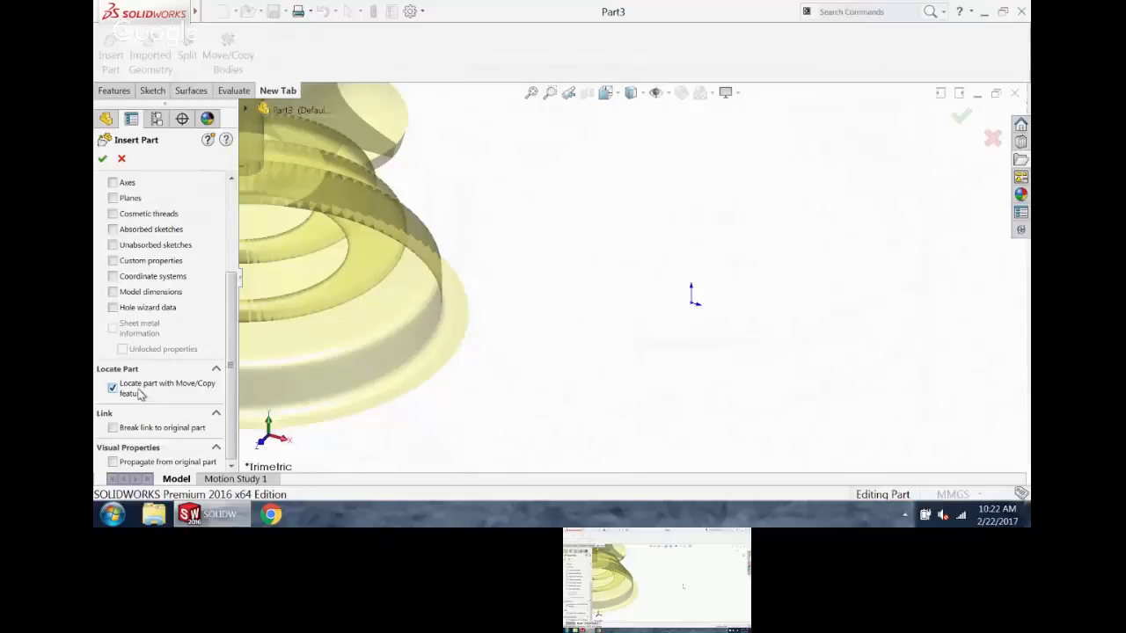
{"action": "left_click", "coordinate": [112, 391]}
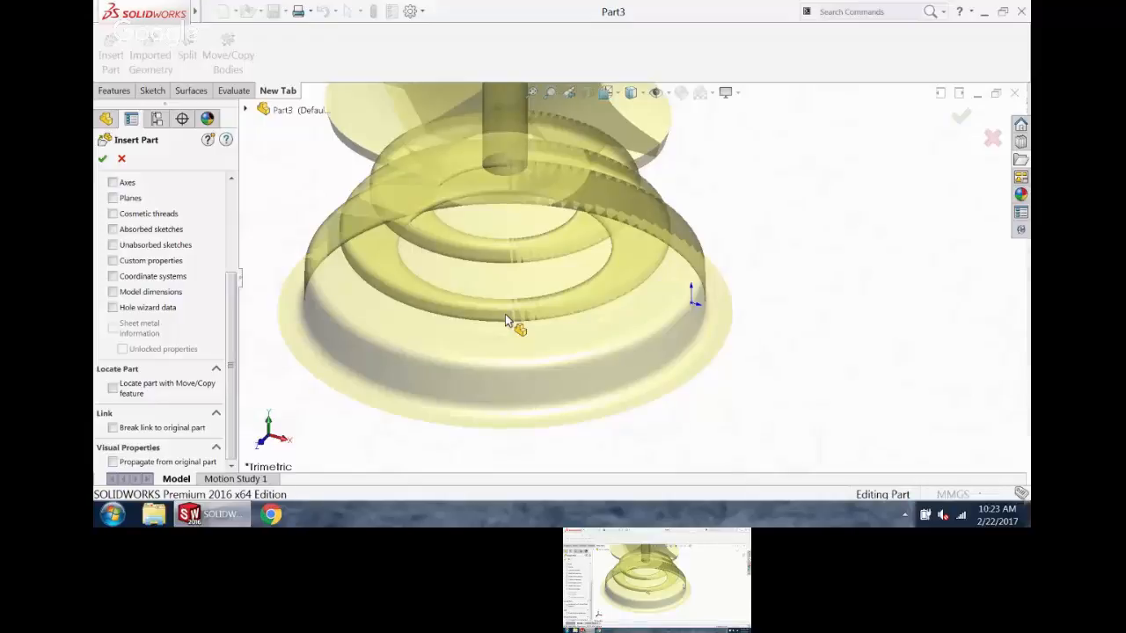
{"action": "left_click", "coordinate": [691, 298]}
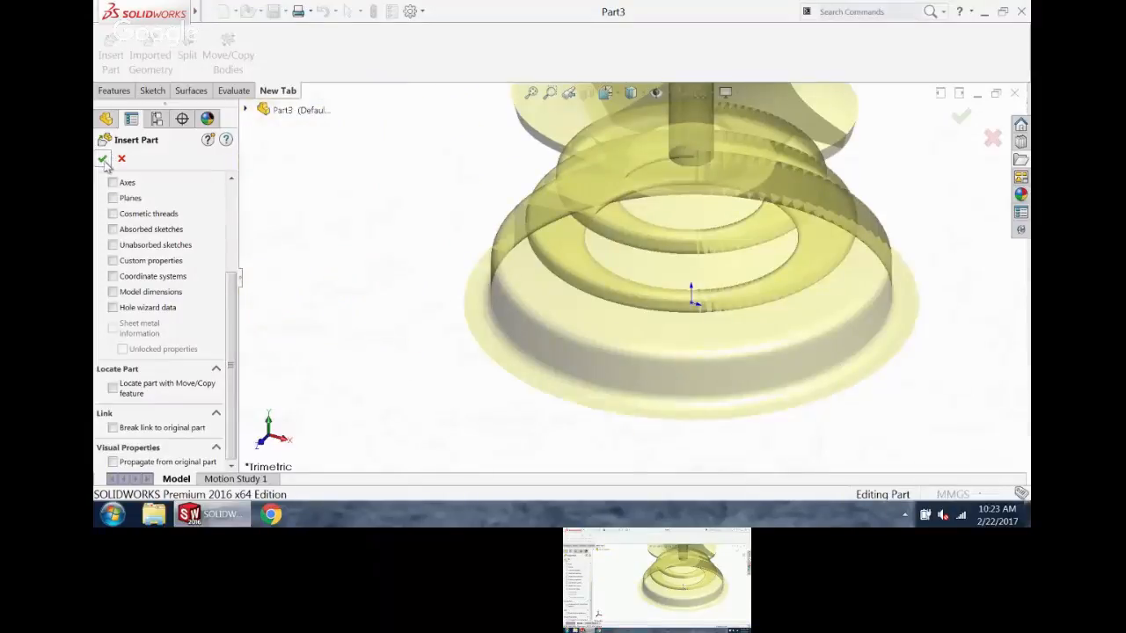
{"action": "left_click", "coordinate": [102, 159]}
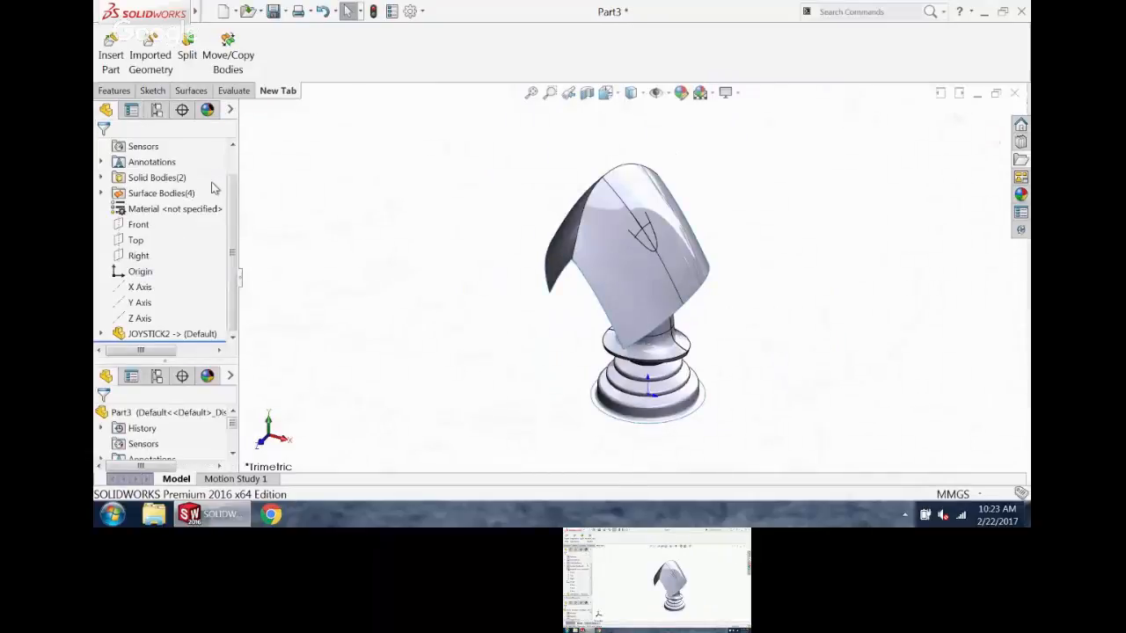
- Expand the inserted JOYSTICK2 feature and examine its surface bodies and solid bodies
{"action": "left_click", "coordinate": [101, 335]}
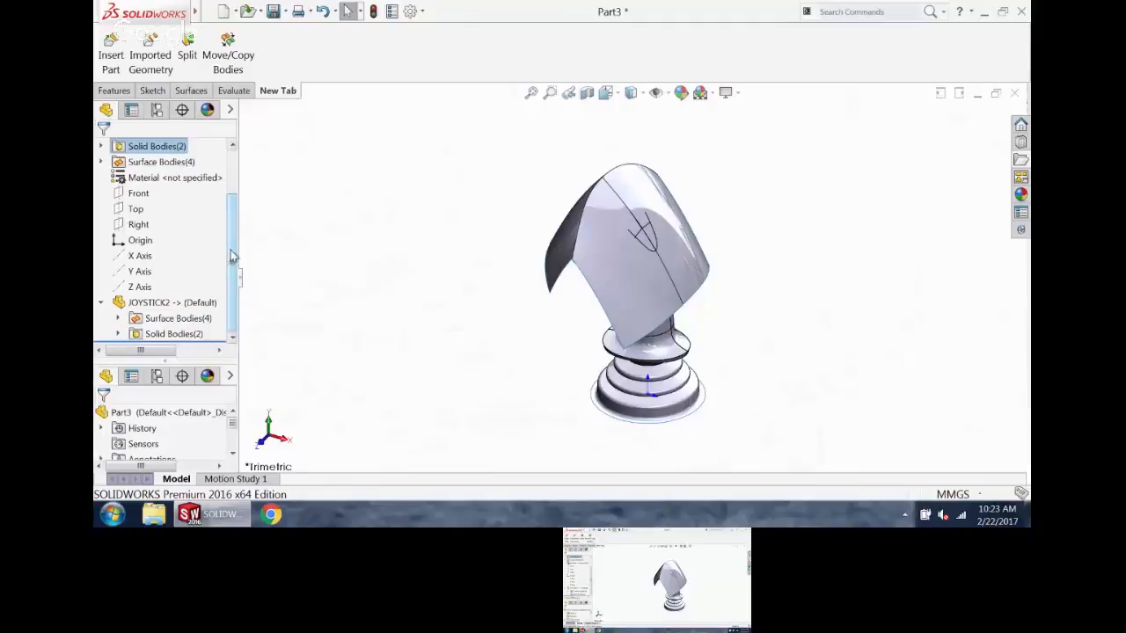
{"action": "left_click", "coordinate": [118, 319]}
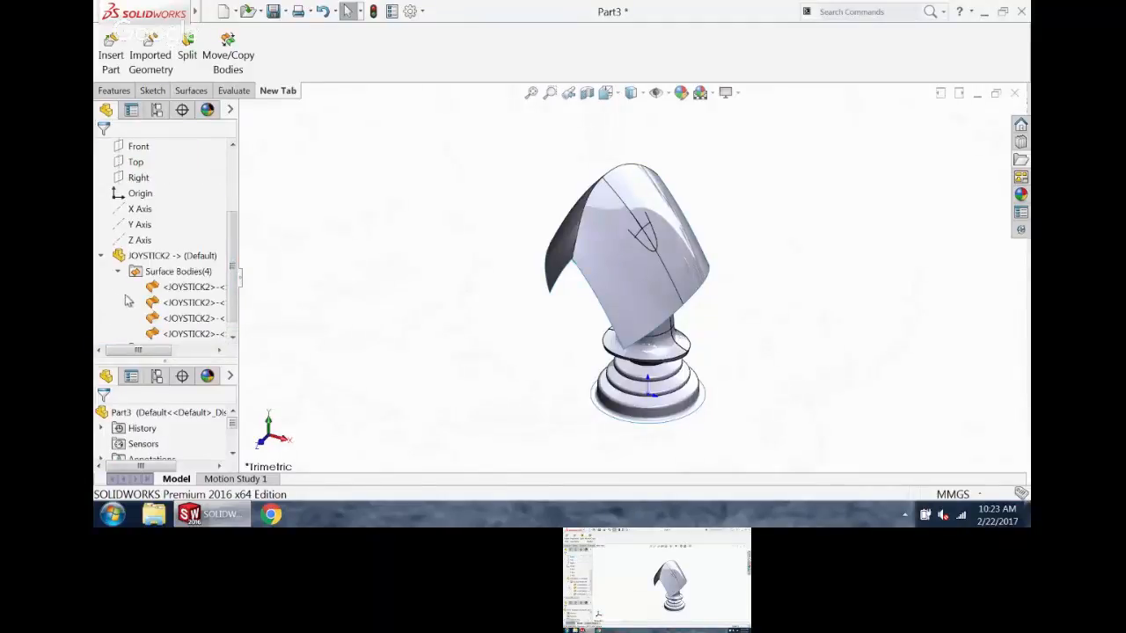
{"action": "left_click", "coordinate": [118, 334]}
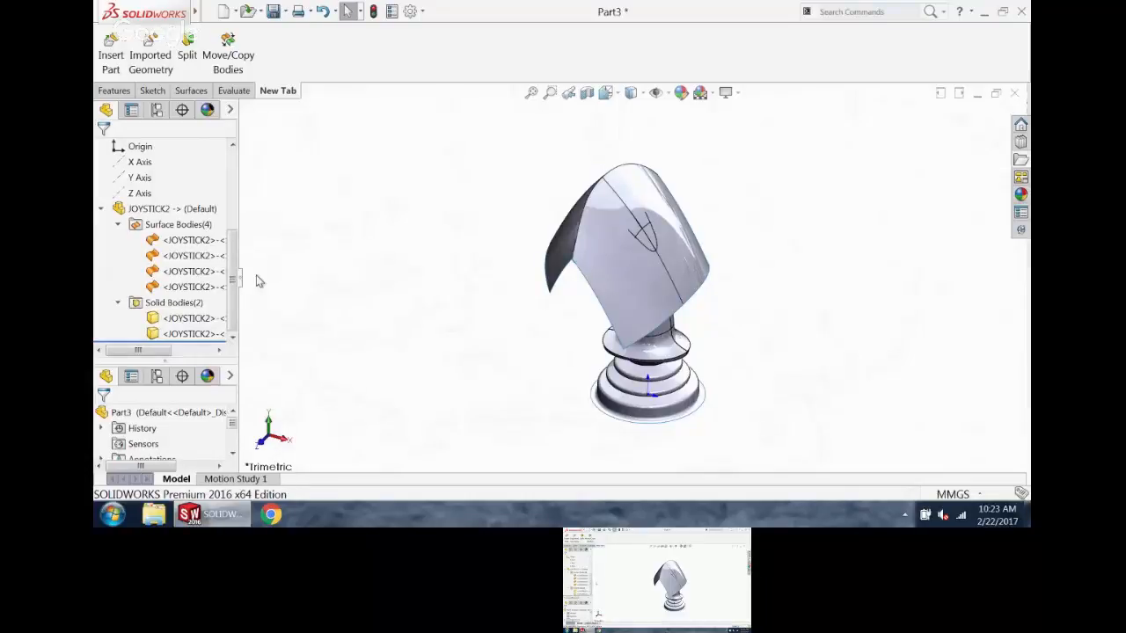
- Edit the JOYSTICK2 feature to also transfer its absorbed and unabsorbed sketches
{"action": "right_click", "coordinate": [205, 214]}
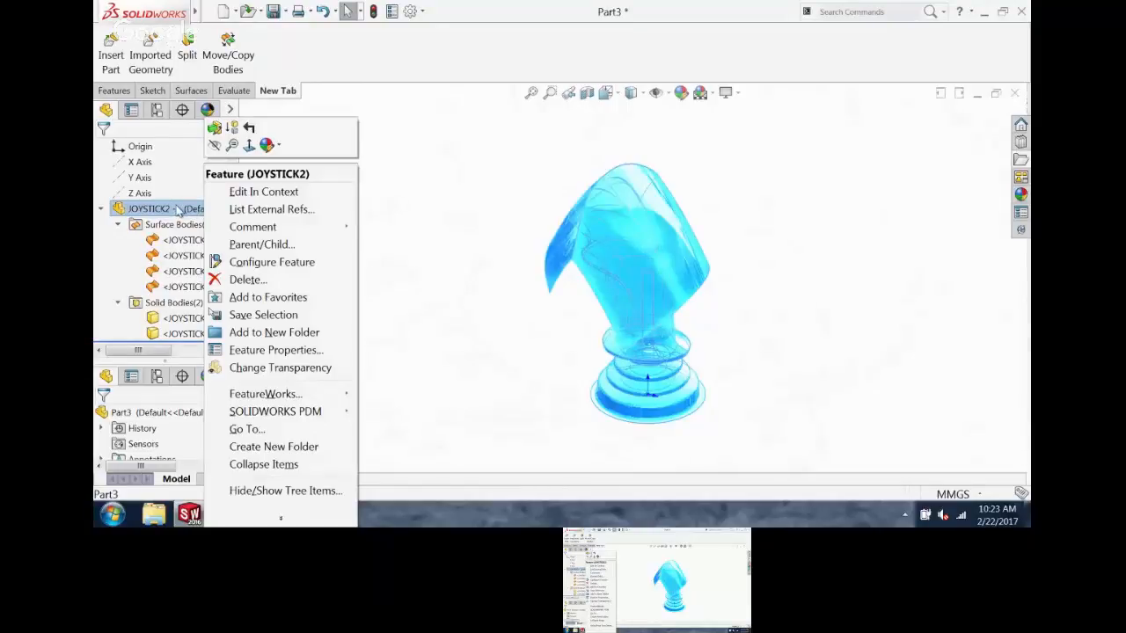
{"action": "left_click", "coordinate": [215, 129]}
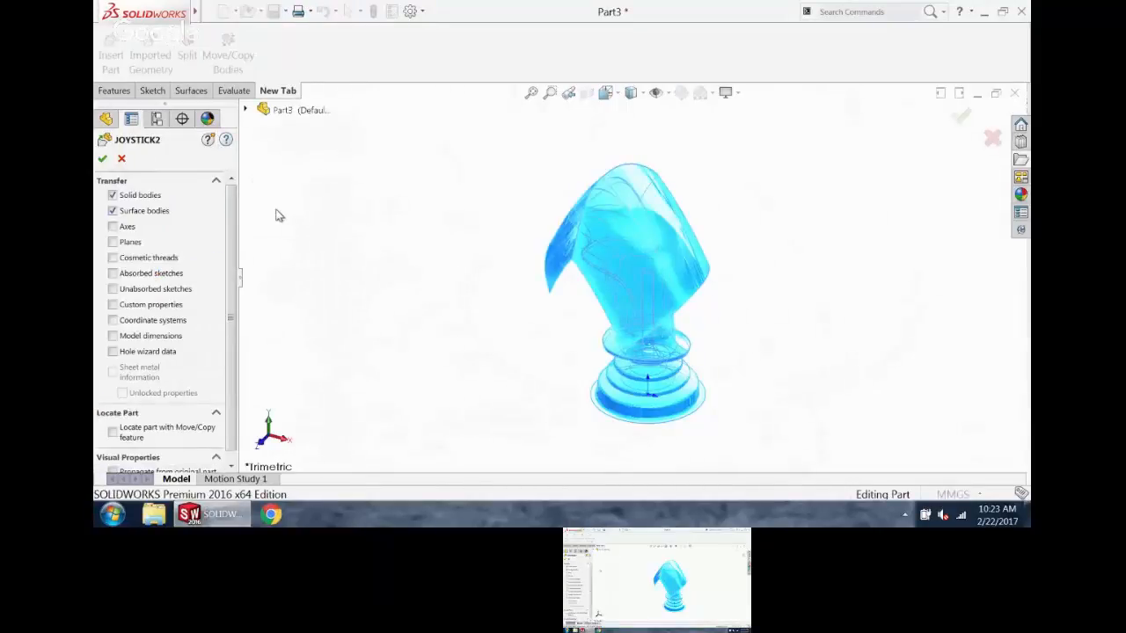
{"action": "left_click", "coordinate": [112, 290]}
{"action": "left_click", "coordinate": [112, 273]}
{"action": "left_click", "coordinate": [102, 160]}
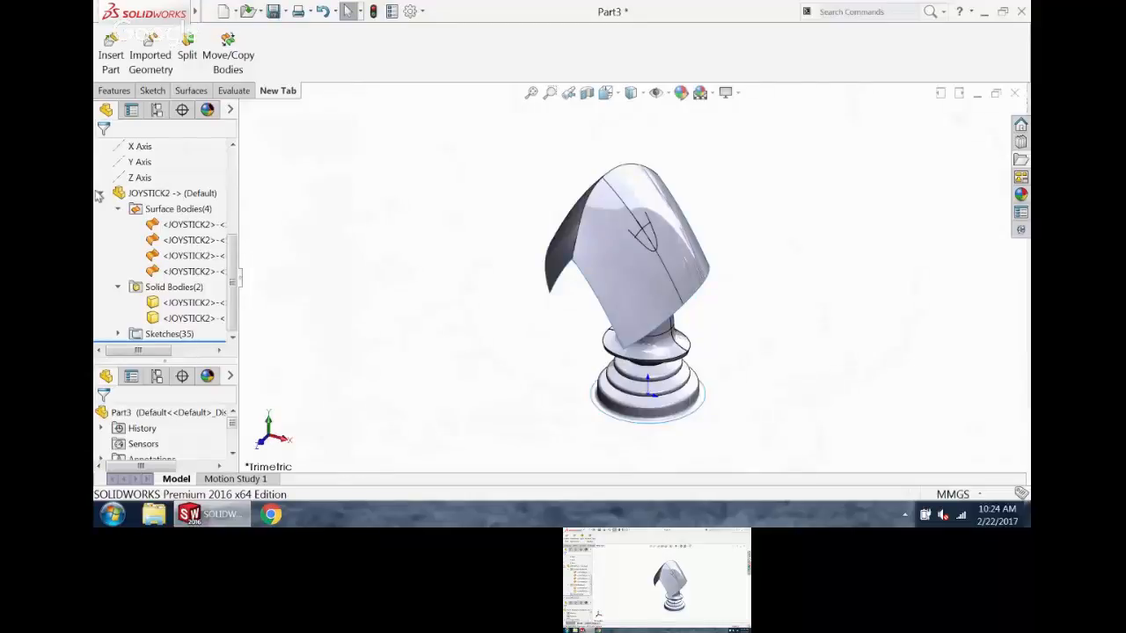
- Expand the transferred sketches and highlight individual ones, including Sketch7, to examine them against the joystick body
{"action": "left_click", "coordinate": [118, 334]}
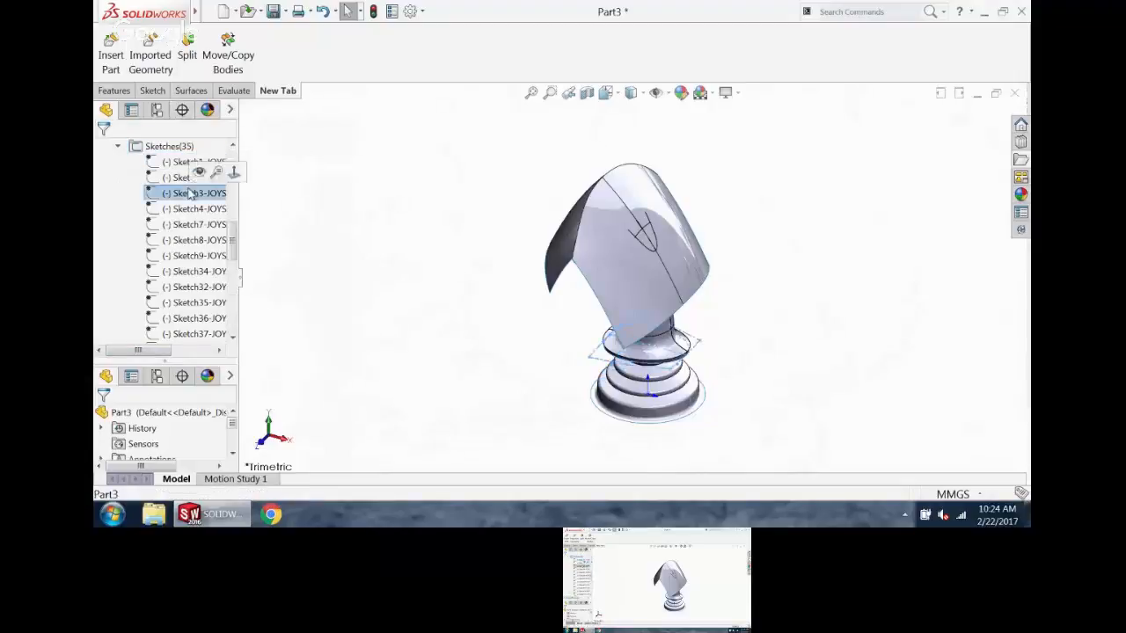
{"action": "left_click", "coordinate": [193, 240]}
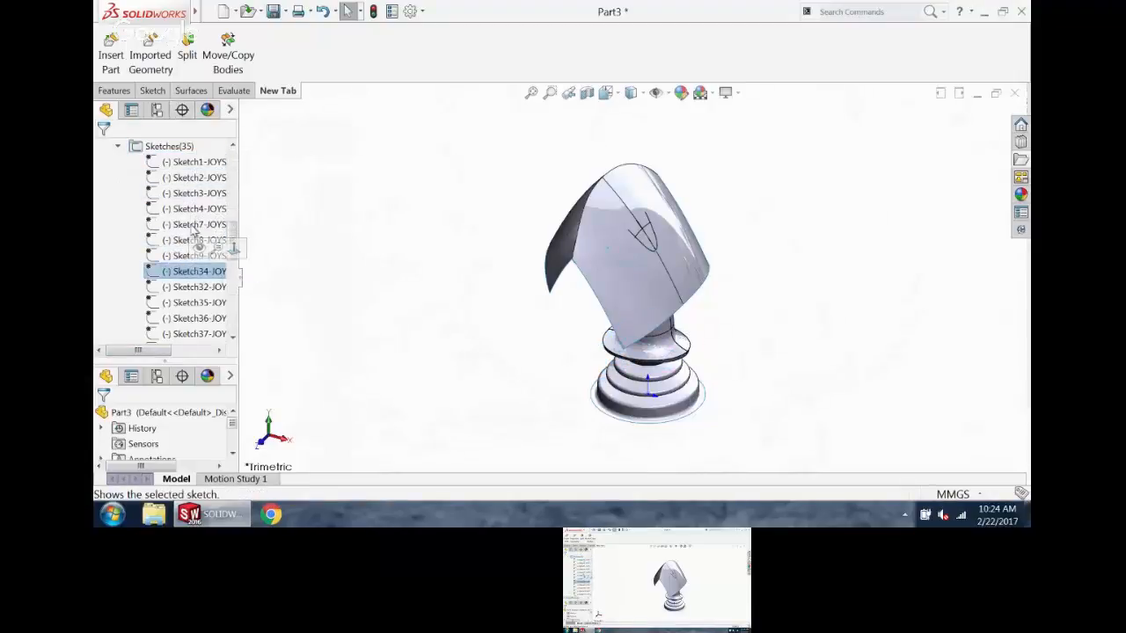
{"action": "left_click", "coordinate": [192, 225]}
{"action": "middle_click_drag", "start_coordinate": [669, 213], "coordinate": [708, 136]}
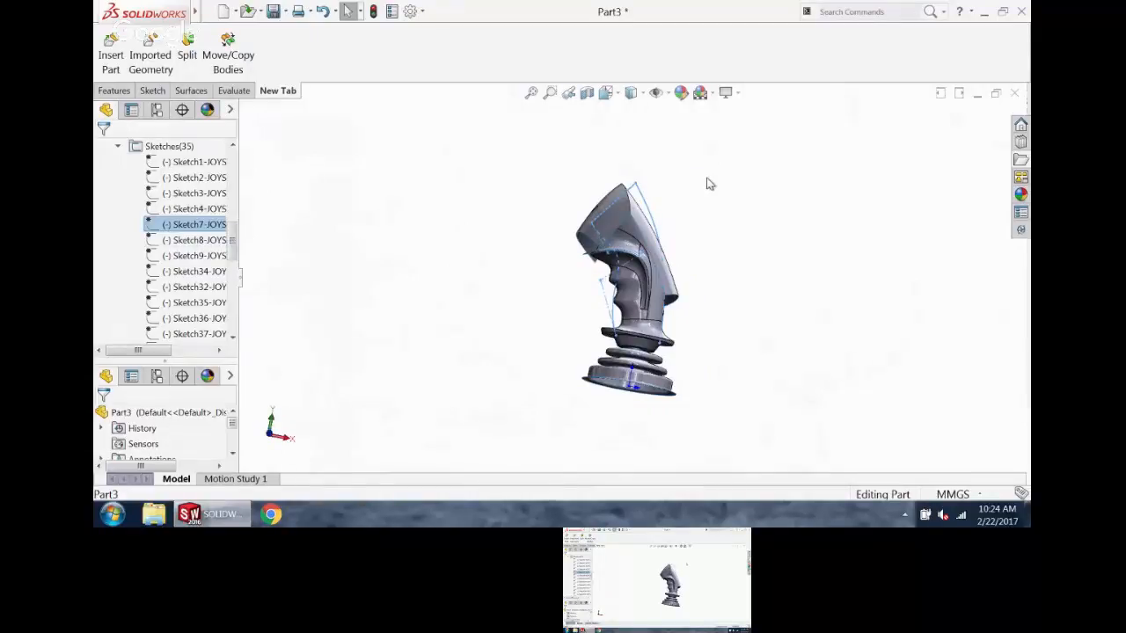
{"action": "left_click", "coordinate": [708, 228]}
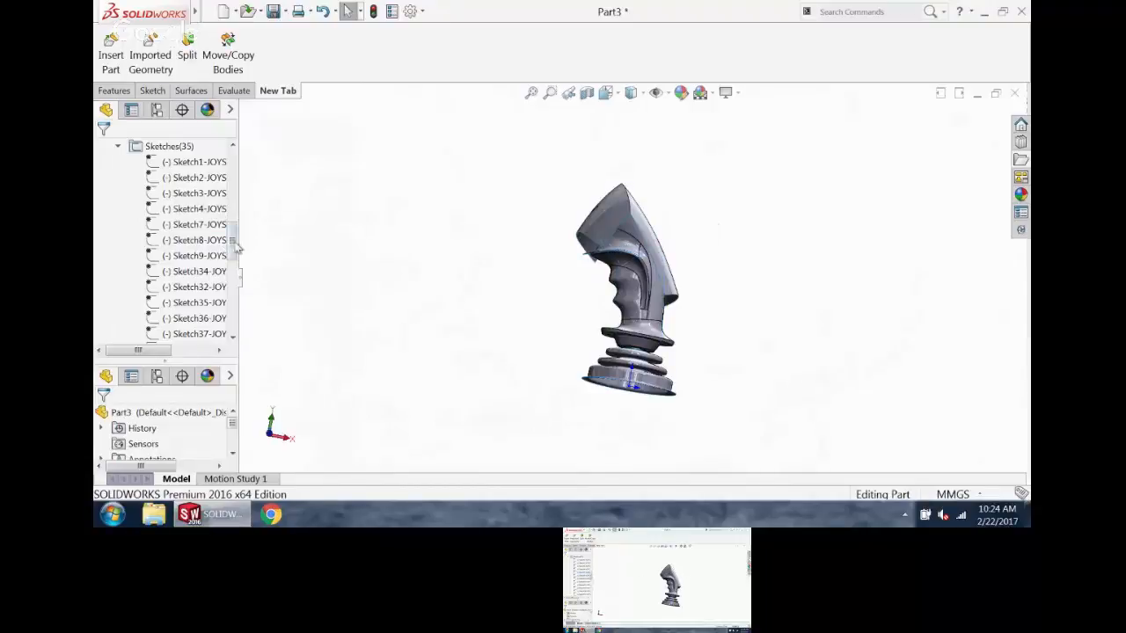
- Widen the feature tree to read the full names and check the commands available for Sketch1-JOYSTICK2
{"action": "mouse_move", "coordinate": [234, 247]}
{"action": "left_mouse_down"}
{"action": "mouse_move", "coordinate": [232, 223]}
{"action": "mouse_move", "coordinate": [390, 261]}
{"action": "mouse_move", "coordinate": [349, 261]}
{"action": "left_mouse_up"}
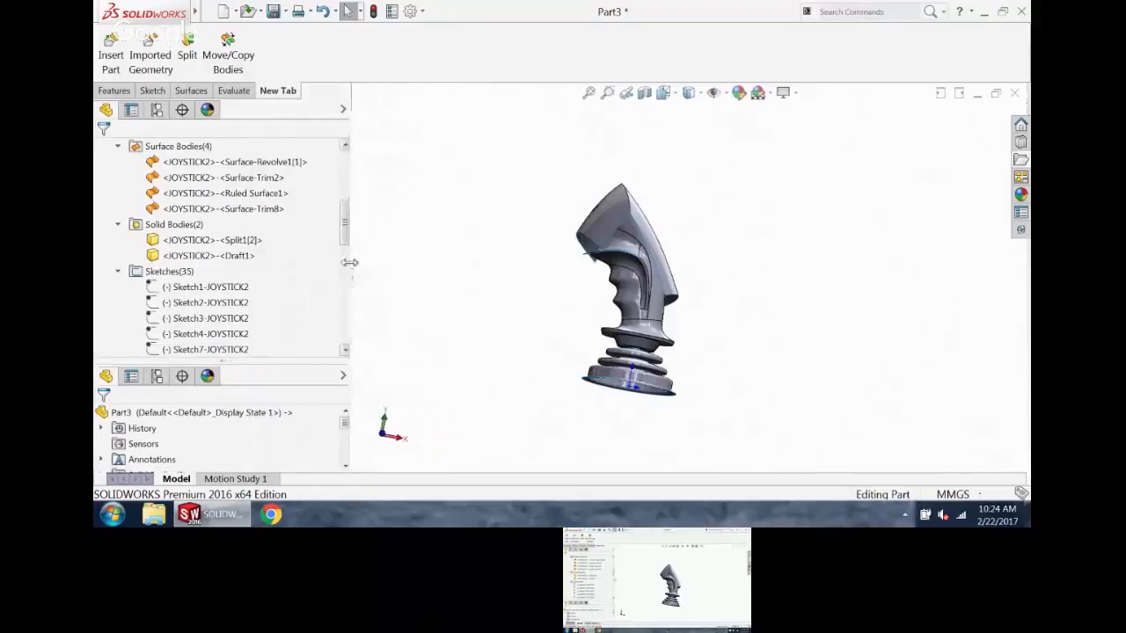
{"action": "right_click", "coordinate": [187, 291]}
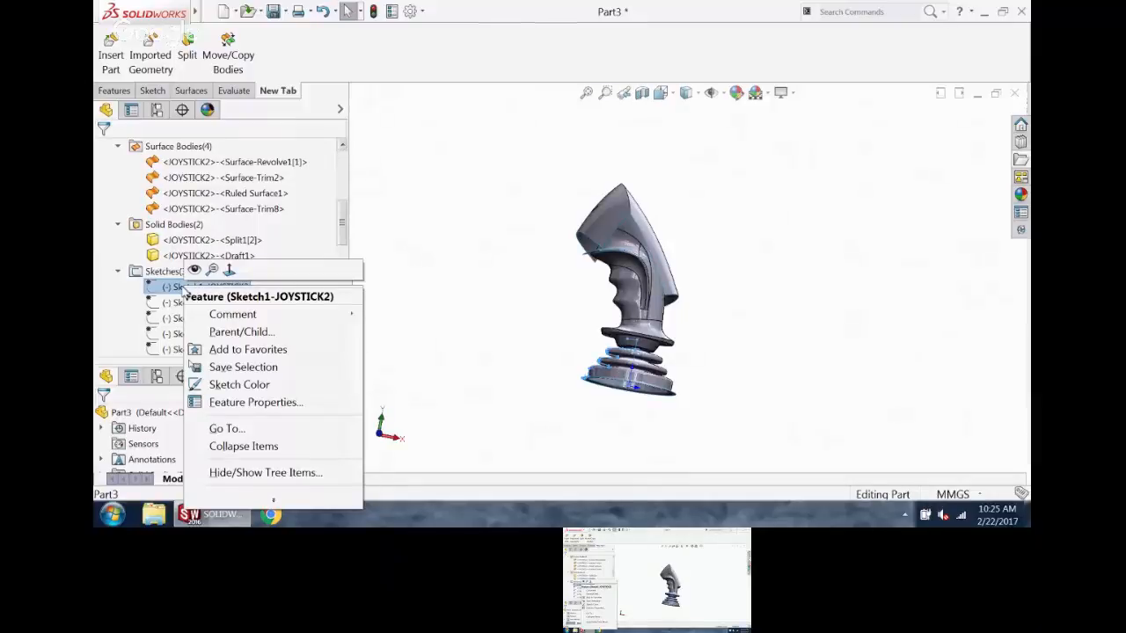
{"action": "left_click", "coordinate": [381, 248]}
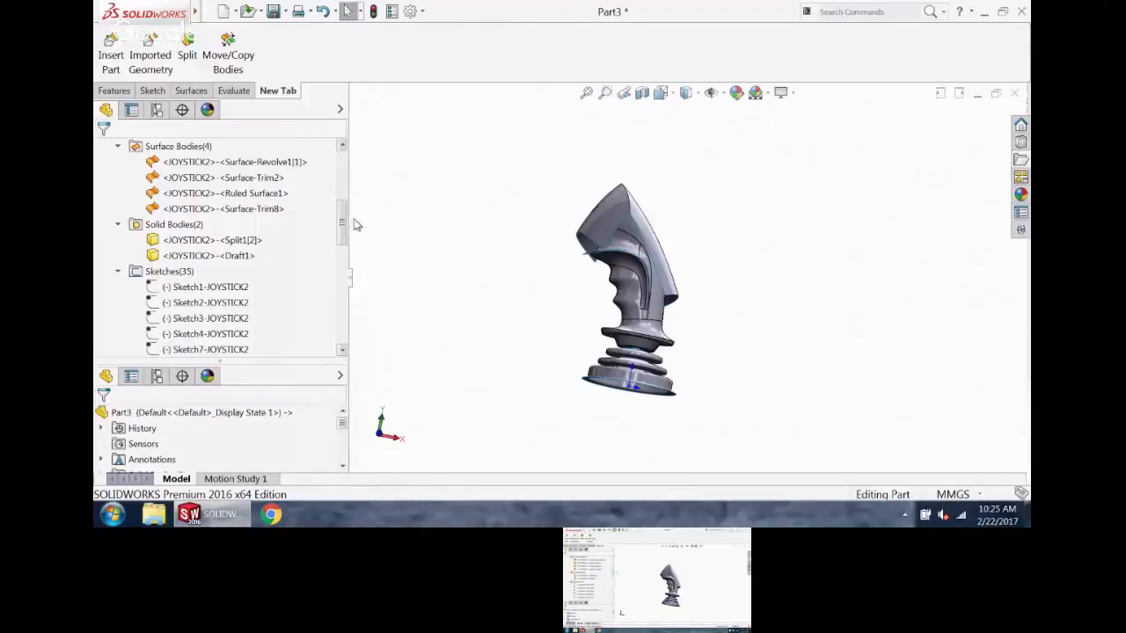
- Switch the referenced configuration of the inserted JOYSTICK2 part to Left through its external references
{"action": "left_click_drag", "start_coordinate": [343, 225], "coordinate": [346, 200]}
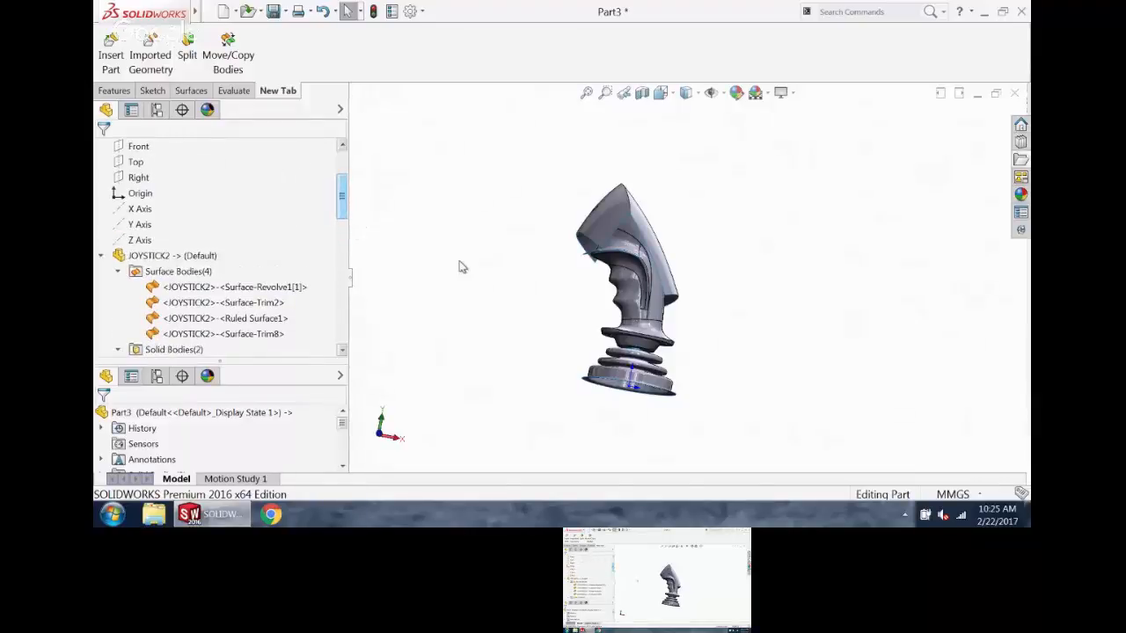
{"action": "middle_click_drag", "start_coordinate": [460, 264], "coordinate": [557, 255]}
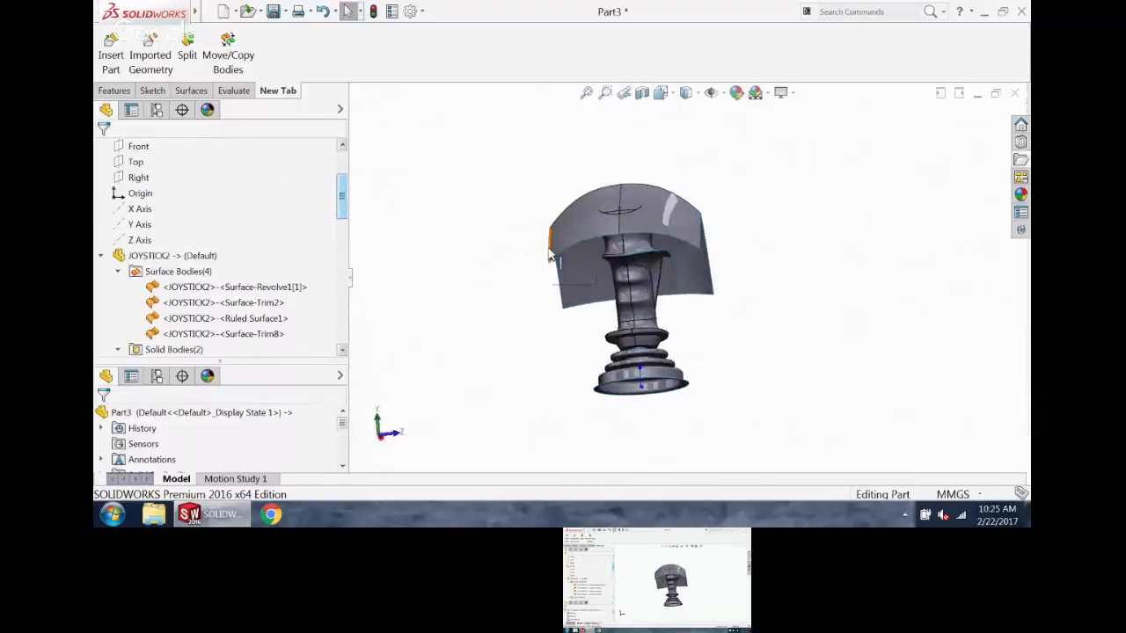
{"action": "right_click", "coordinate": [209, 258]}
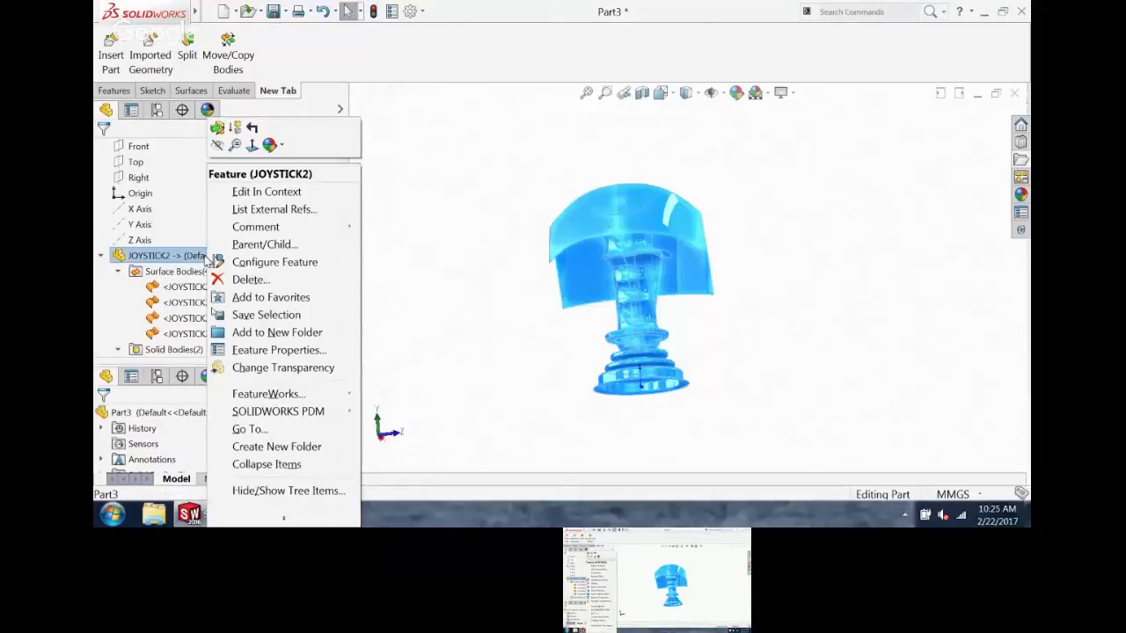
{"action": "left_click", "coordinate": [299, 209]}
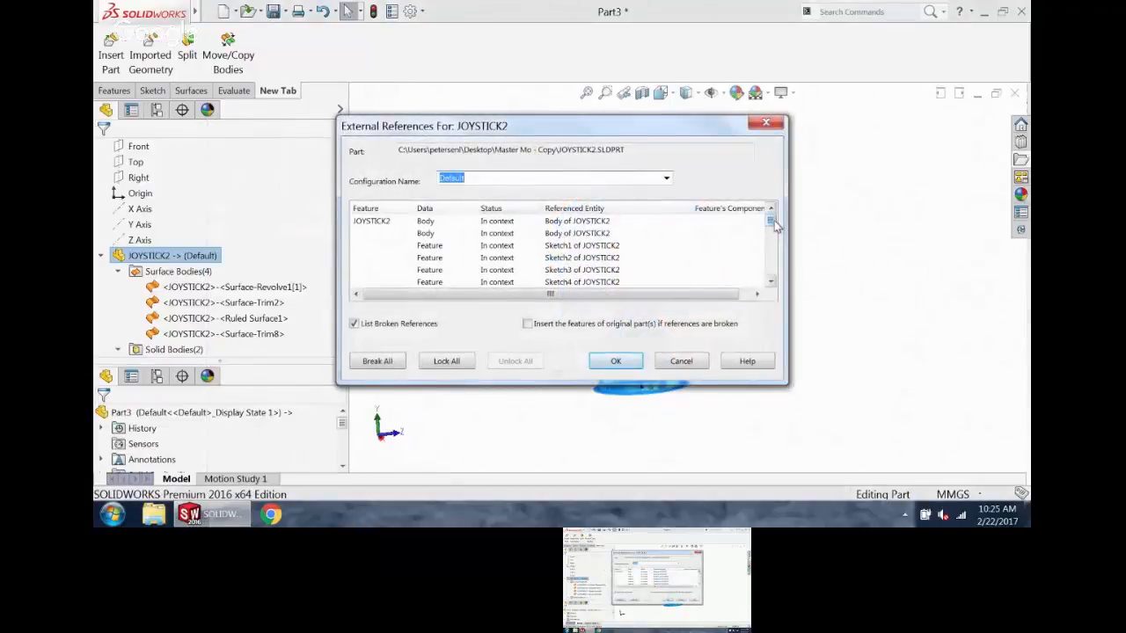
{"action": "mouse_move", "coordinate": [773, 221]}
{"action": "left_mouse_down"}
{"action": "mouse_move", "coordinate": [772, 295]}
{"action": "mouse_move", "coordinate": [766, 222]}
{"action": "left_mouse_up"}
{"action": "left_click", "coordinate": [667, 178]}
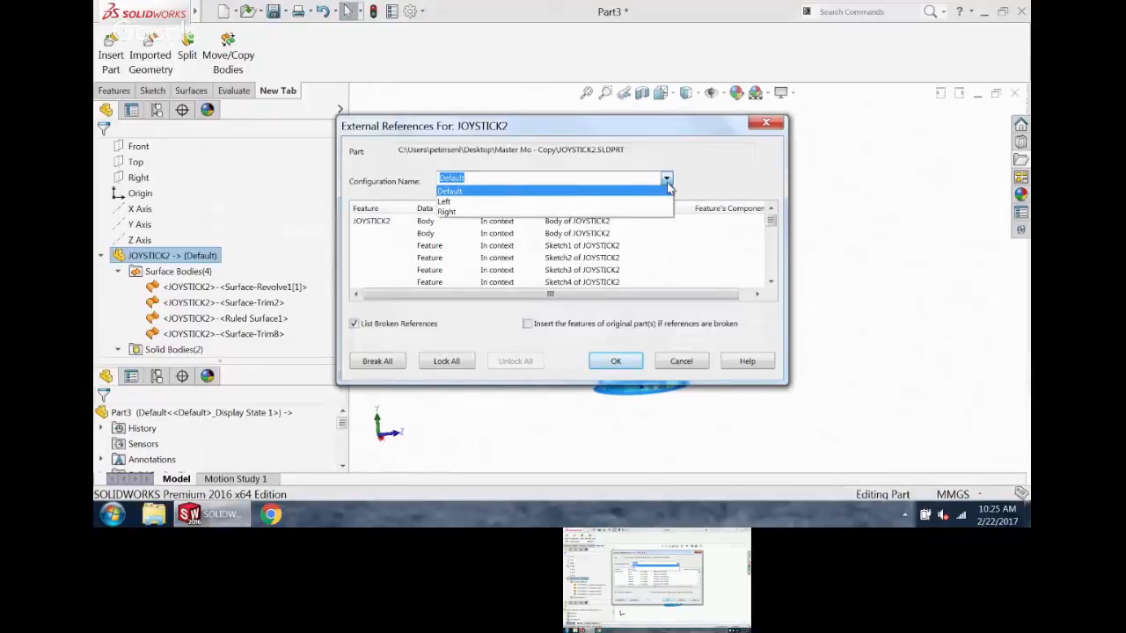
{"action": "left_click", "coordinate": [488, 201]}
{"action": "left_click", "coordinate": [616, 361]}
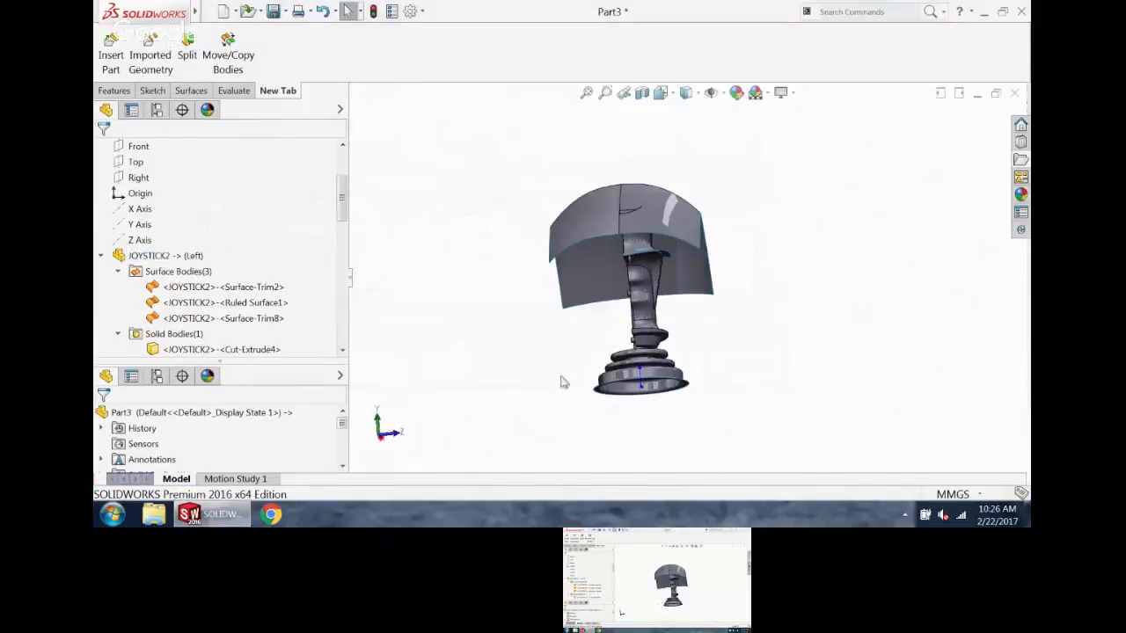
- Hide the JOYSTICK2 surface bodies, collapse the feature, and inspect the inside of the left handle half
{"action": "right_click", "coordinate": [157, 273]}
{"action": "left_click", "coordinate": [162, 256]}
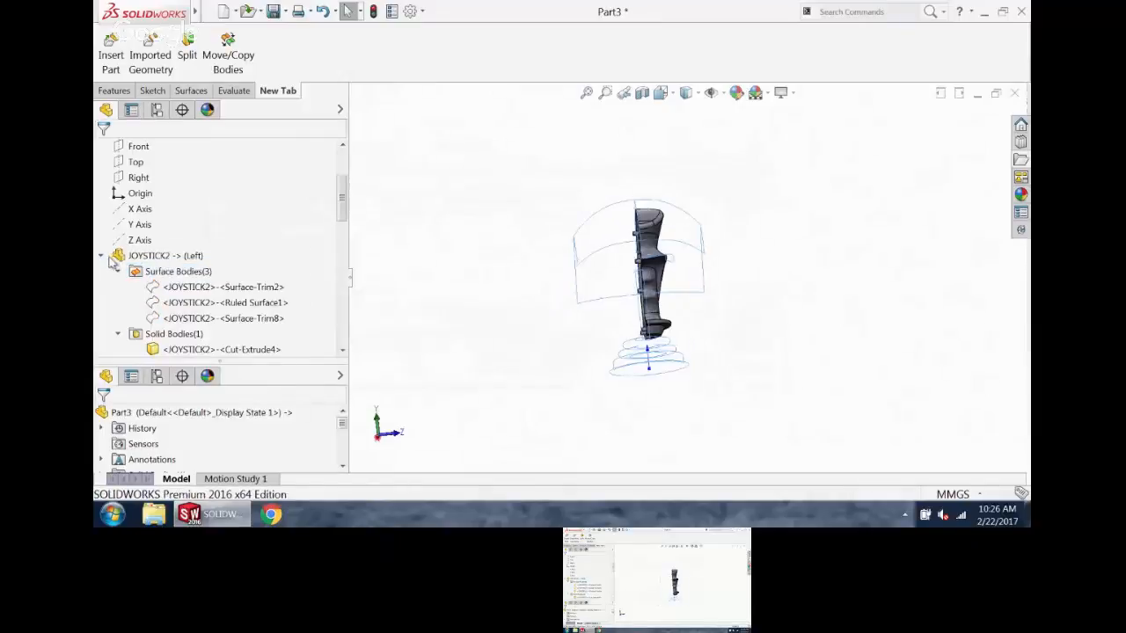
{"action": "scroll", "coordinate": [123, 264], "scroll_direction": "up", "scroll_amount": 3}
{"action": "middle_click_drag", "start_coordinate": [501, 253], "coordinate": [631, 234]}
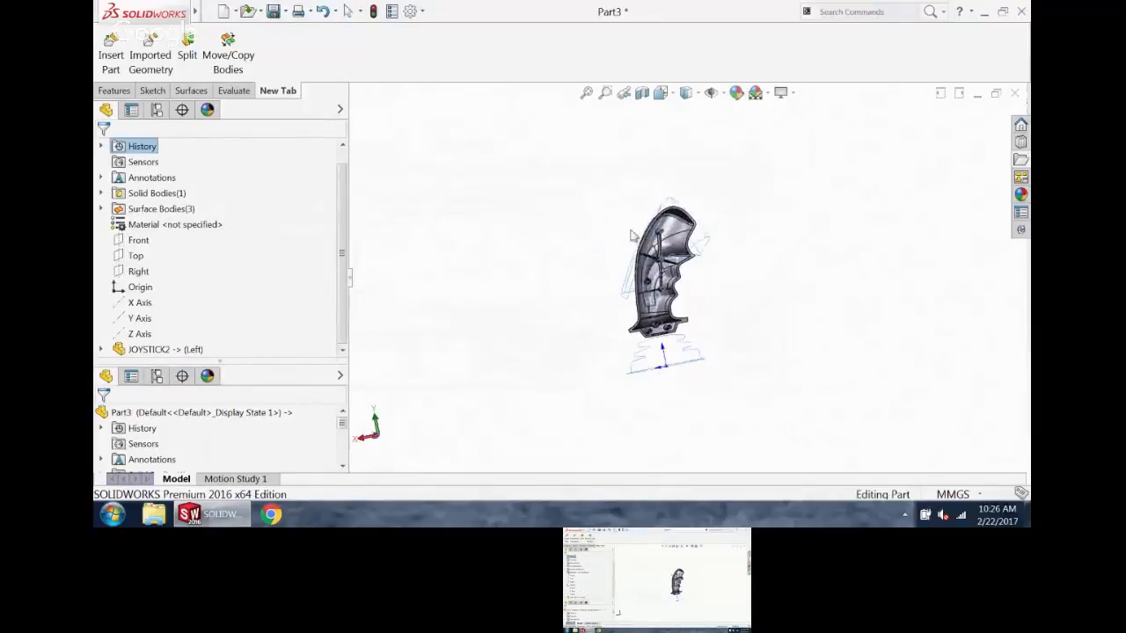
{"action": "scroll", "coordinate": [632, 227], "scroll_direction": "down", "scroll_amount": 8}
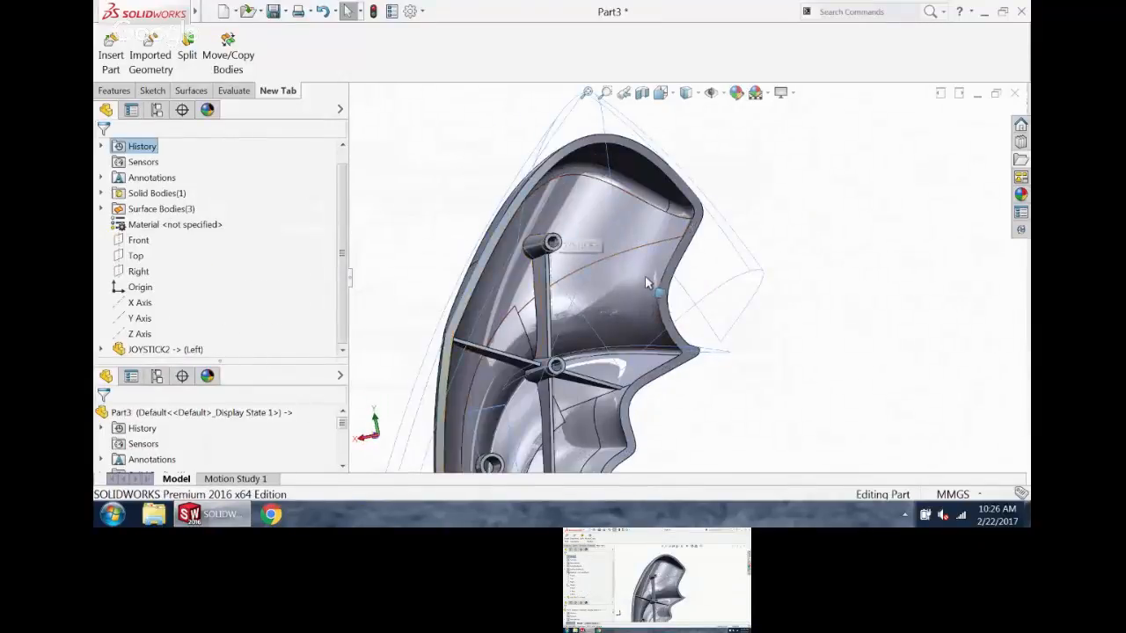
{"action": "scroll", "coordinate": [652, 287], "scroll_direction": "up", "scroll_amount": 5}
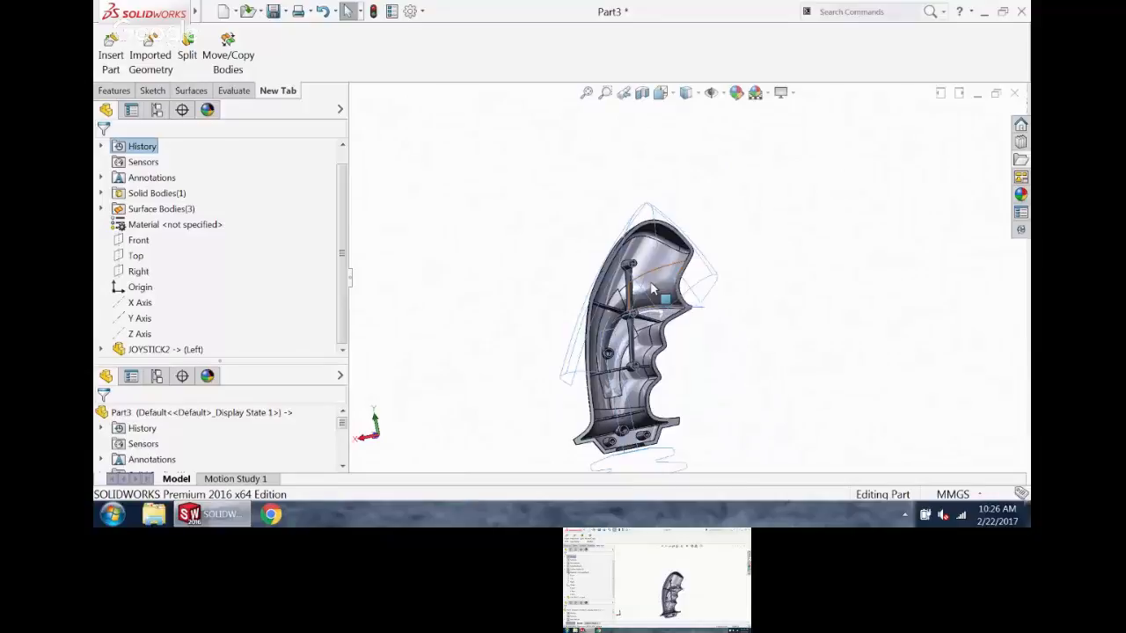
- Create a new part from the Google Part MM template for the other handle half
{"action": "middle_click_drag", "start_coordinate": [652, 288], "coordinate": [766, 214]}
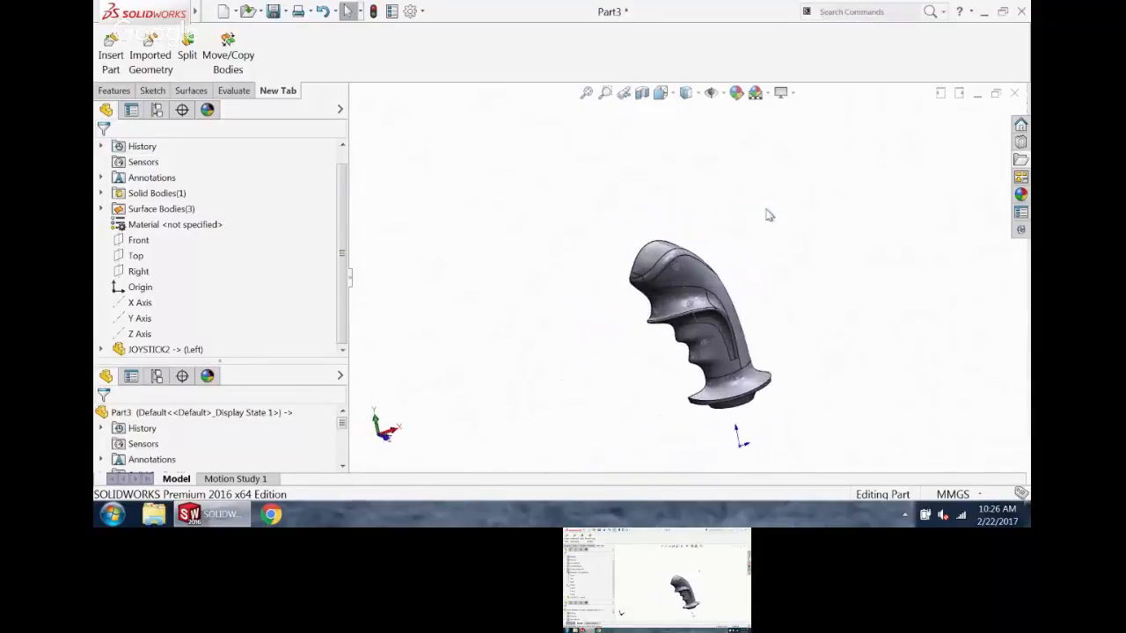
{"action": "left_click", "coordinate": [224, 12]}
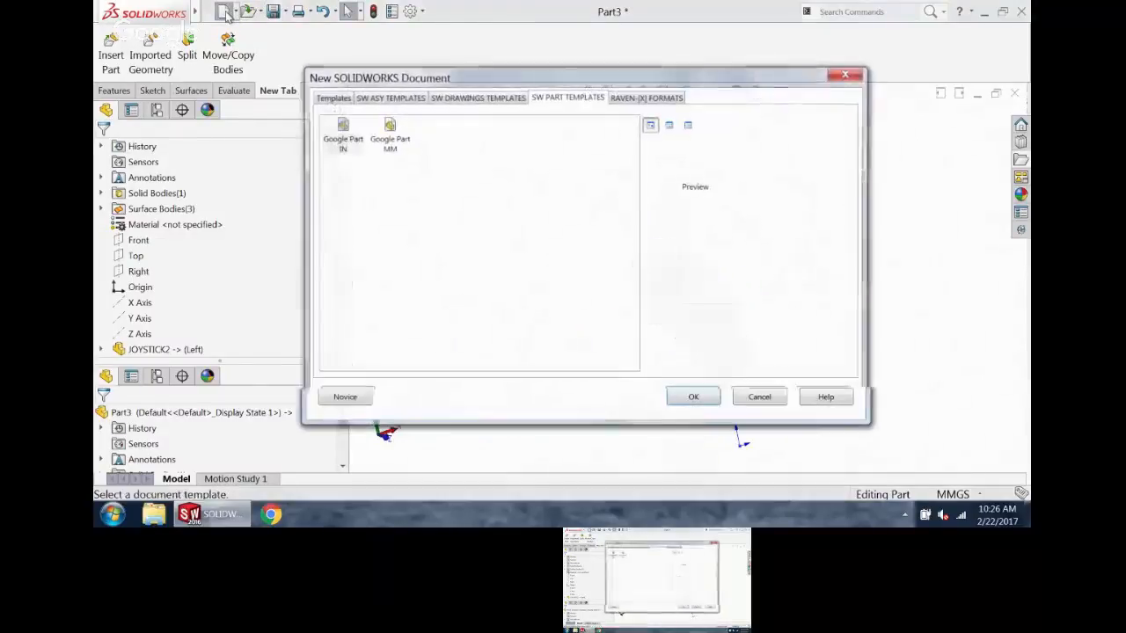
{"action": "left_click", "coordinate": [387, 141]}
{"action": "double_click", "coordinate": [385, 130]}
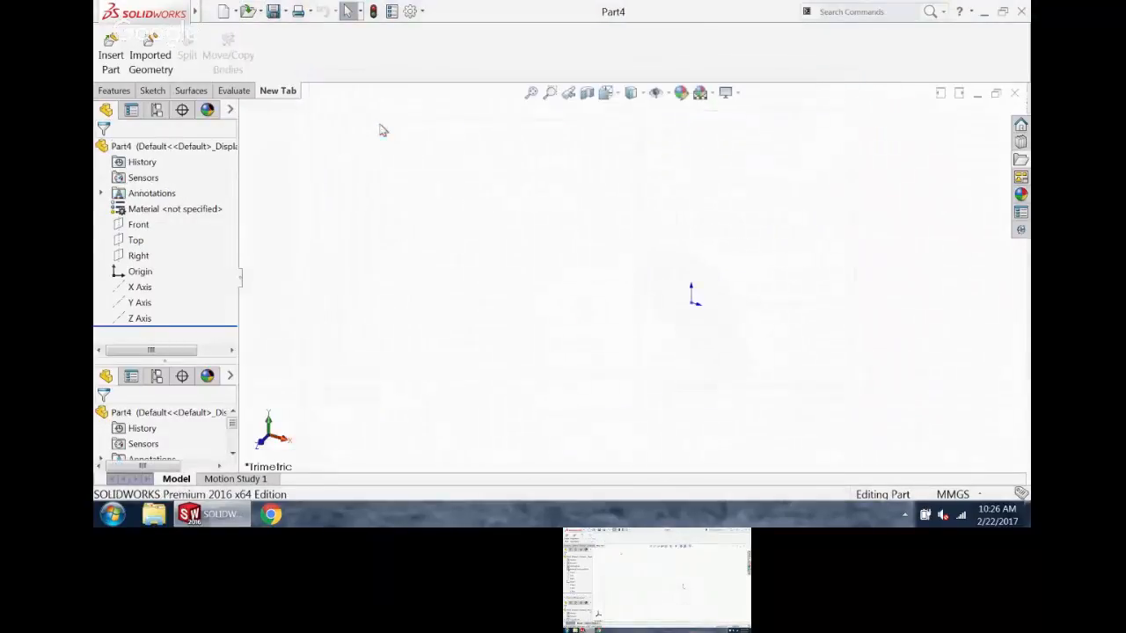
- Insert JOYSTICK2.SLDPRT at the origin with its solid bodies, surface bodies, absorbed sketches and unabsorbed sketches transferred
{"action": "left_click", "coordinate": [111, 51]}
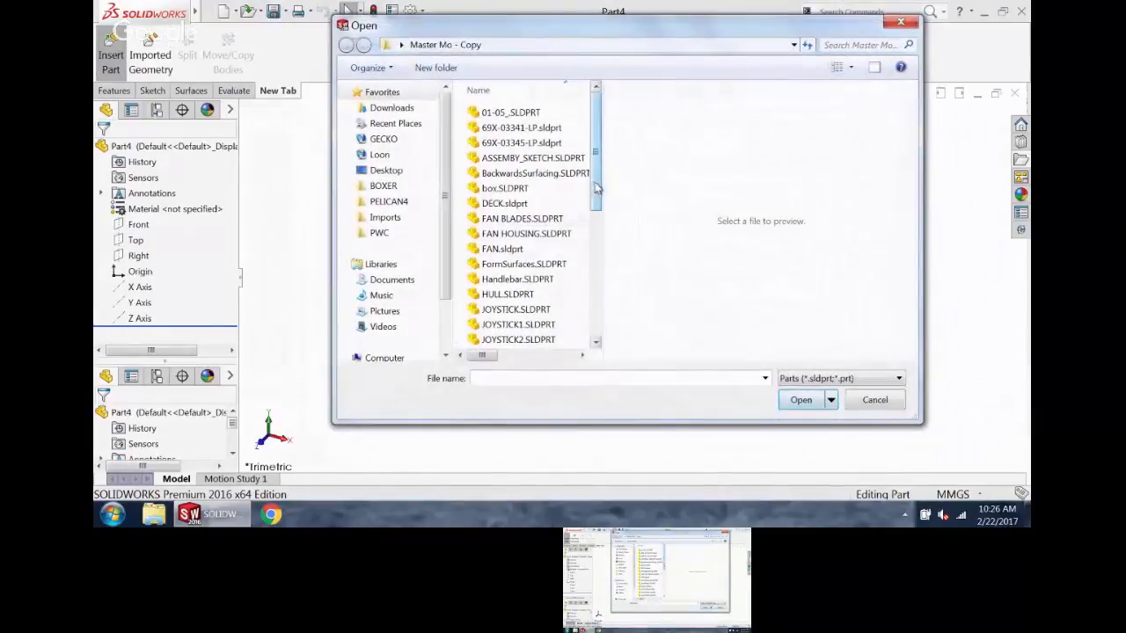
{"action": "left_click_drag", "start_coordinate": [593, 189], "coordinate": [594, 219]}
{"action": "left_click", "coordinate": [519, 274]}
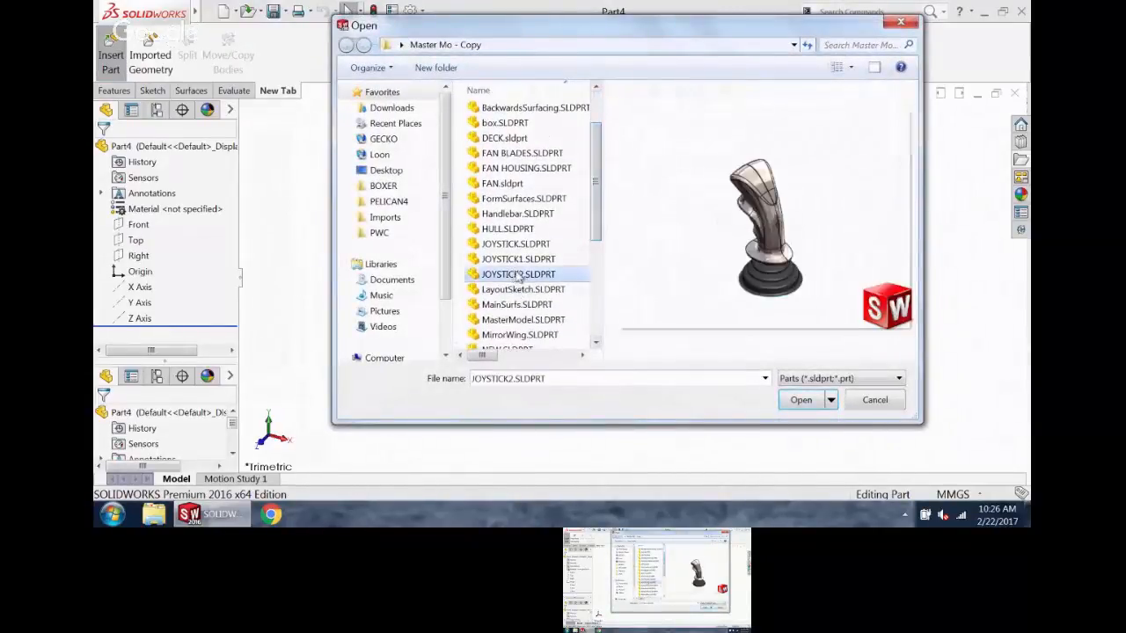
{"action": "left_click", "coordinate": [800, 400]}
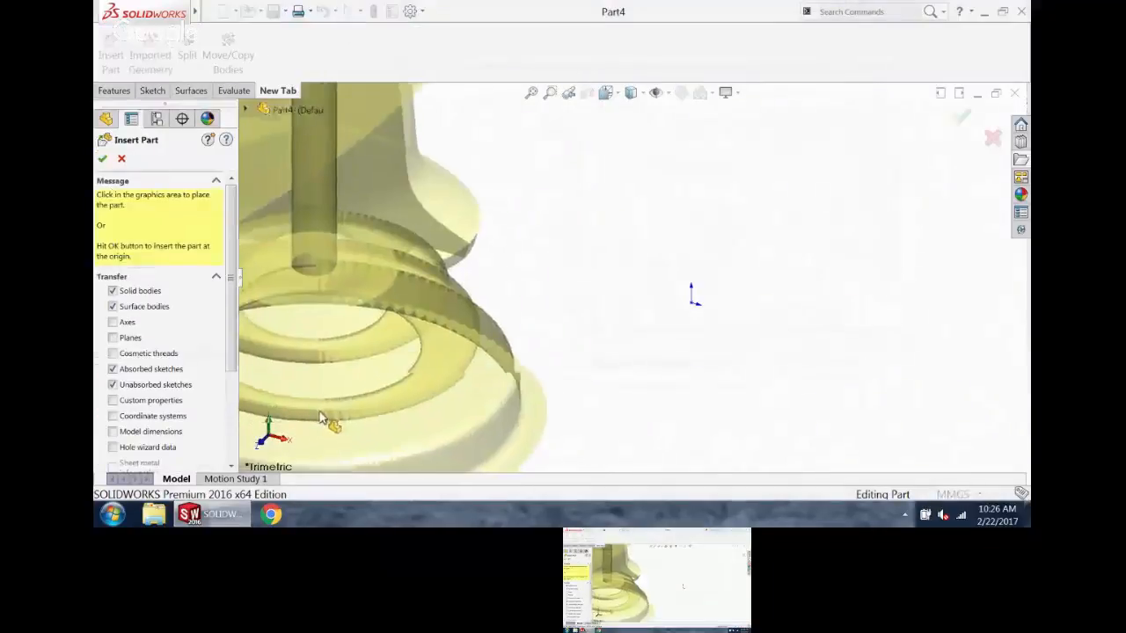
{"action": "left_click_drag", "start_coordinate": [230, 295], "coordinate": [236, 363]}
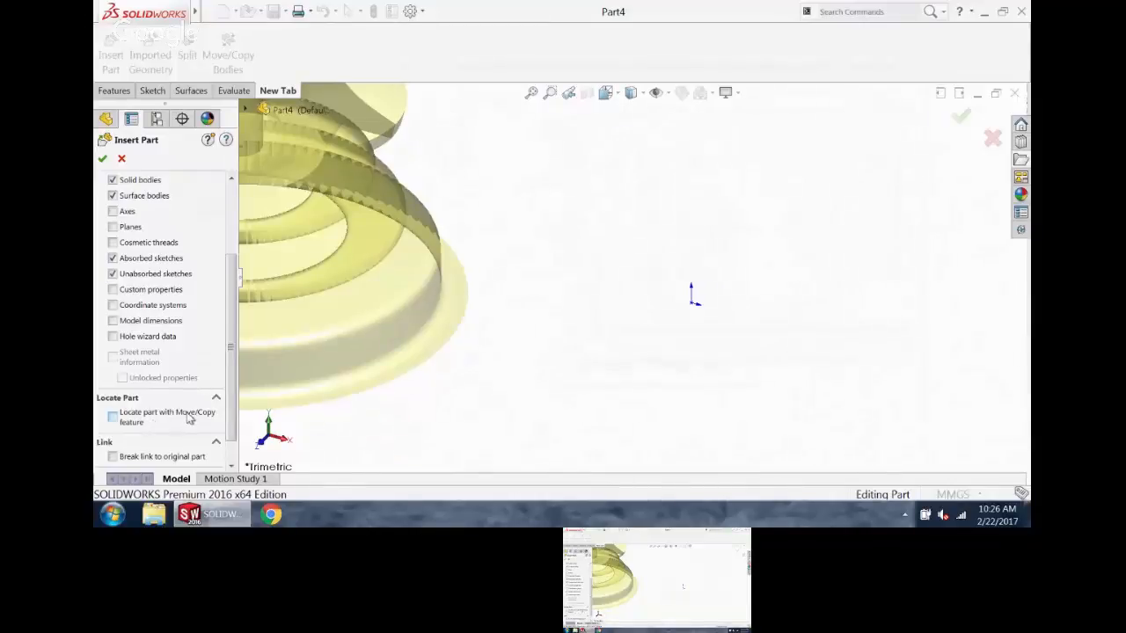
{"action": "left_click", "coordinate": [102, 158]}
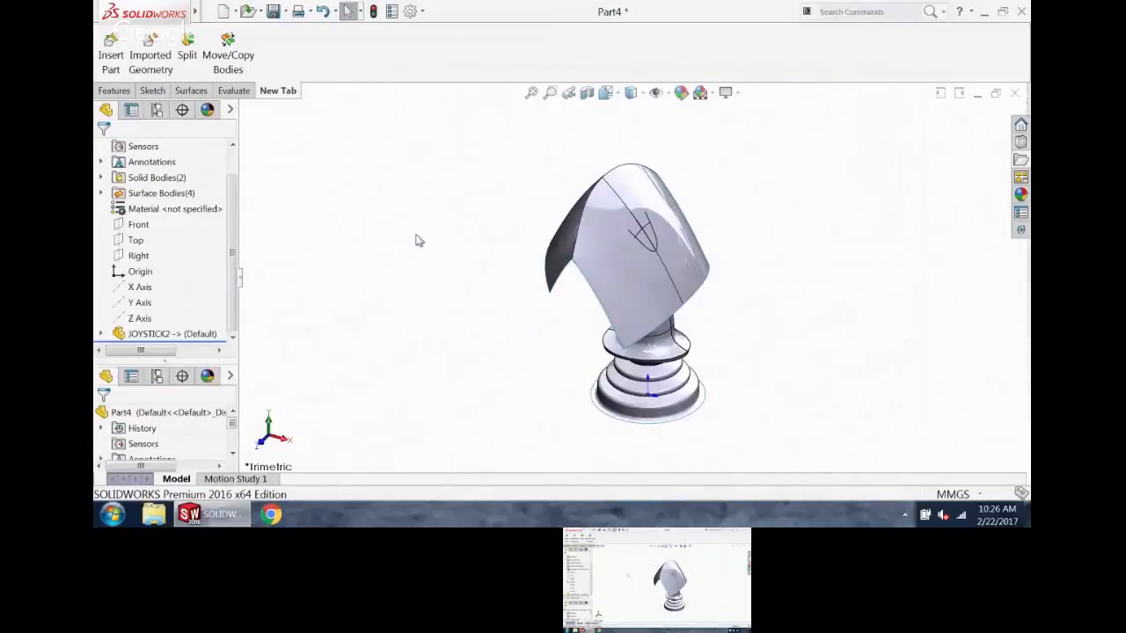
- Switch the inserted JOYSTICK2's referenced configuration to Right through its external references and hide the surface bodies
{"action": "right_click", "coordinate": [172, 340]}
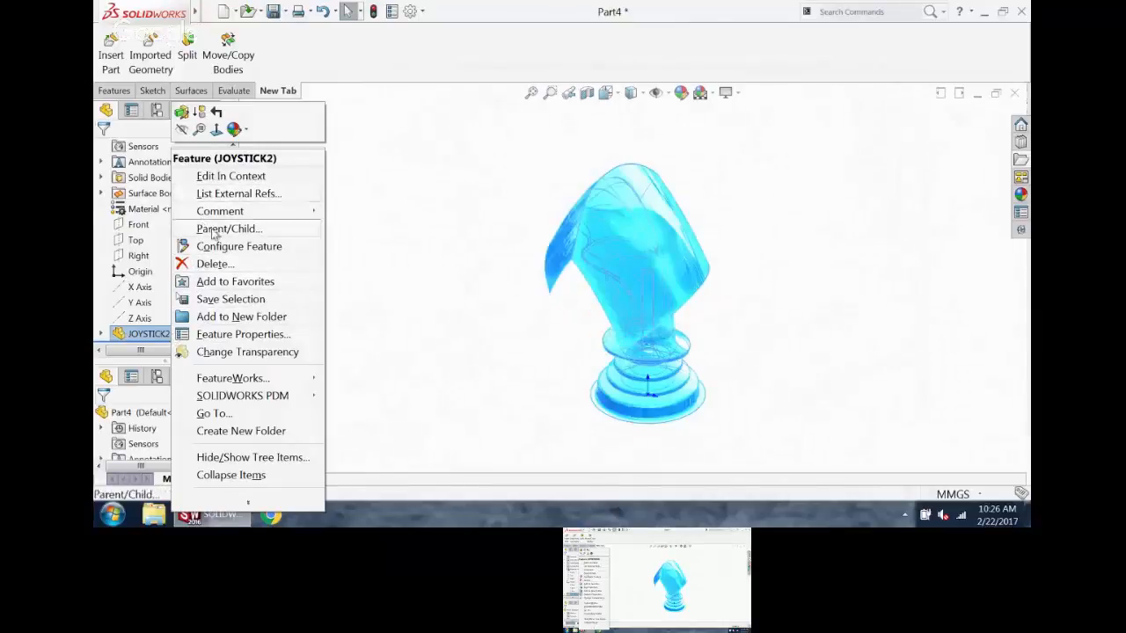
{"action": "left_click", "coordinate": [221, 196]}
{"action": "left_click", "coordinate": [494, 180]}
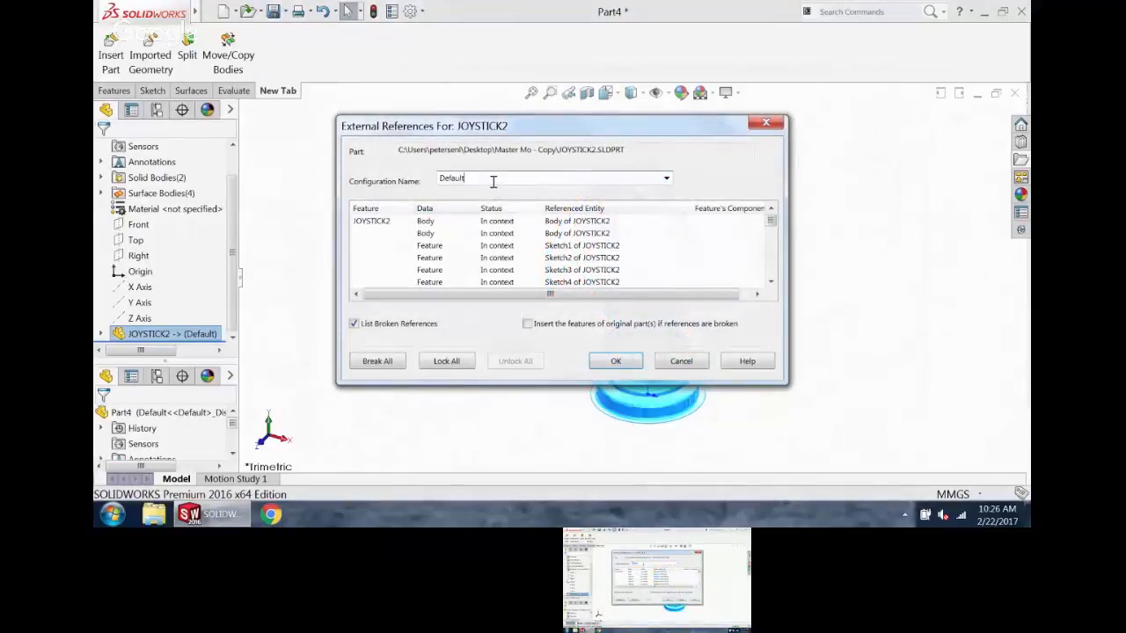
{"action": "left_click", "coordinate": [664, 178]}
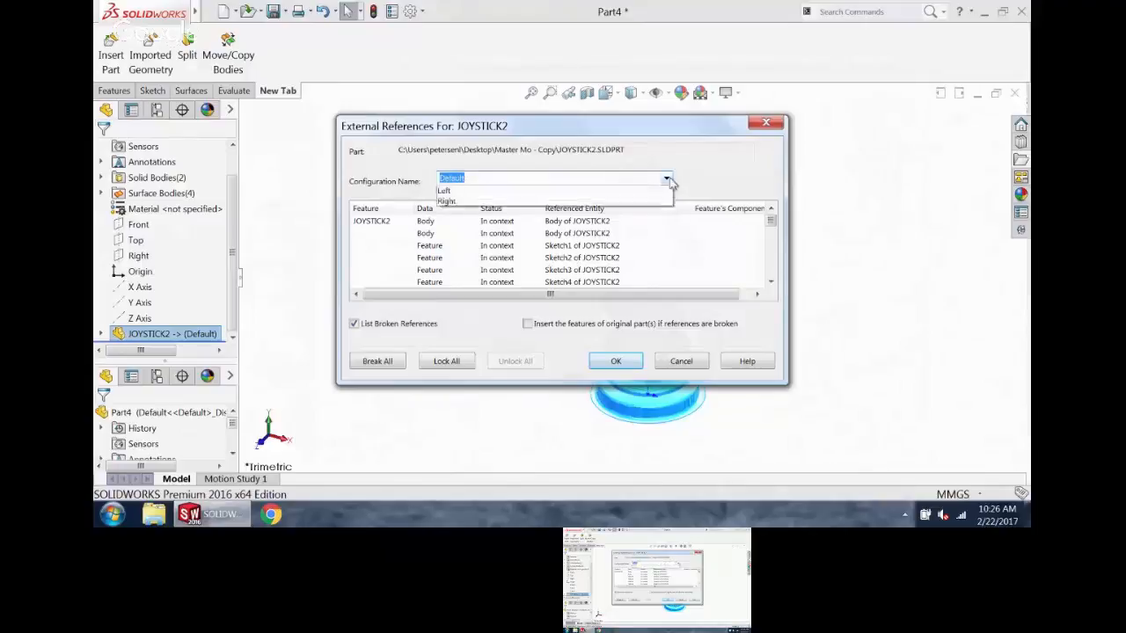
{"action": "left_click", "coordinate": [594, 208]}
{"action": "left_click", "coordinate": [616, 362]}
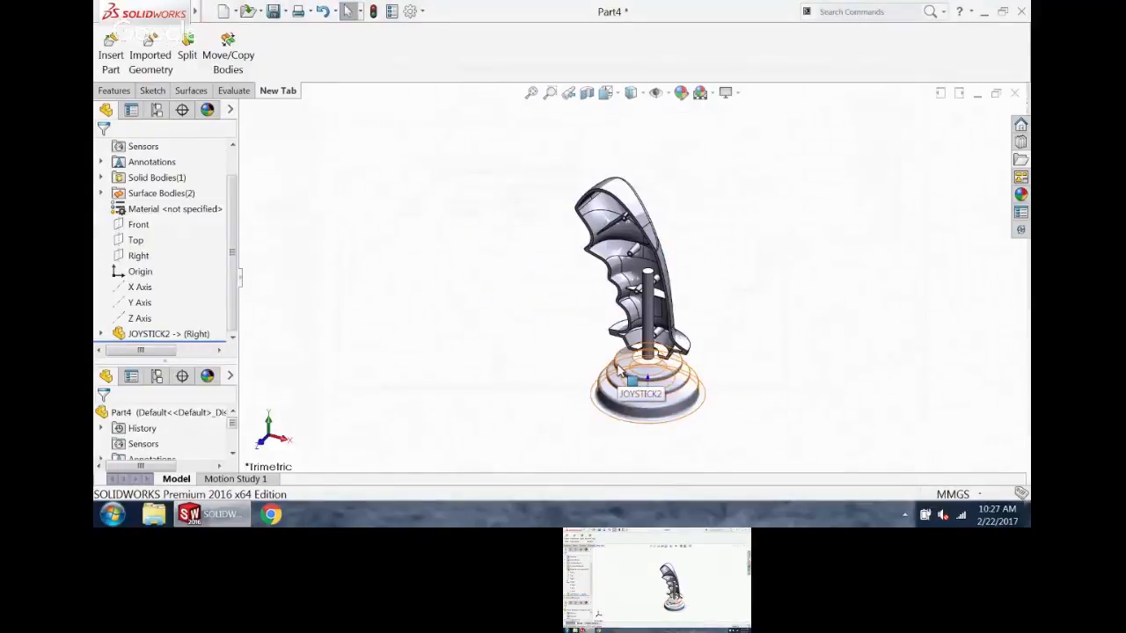
{"action": "right_click", "coordinate": [136, 196]}
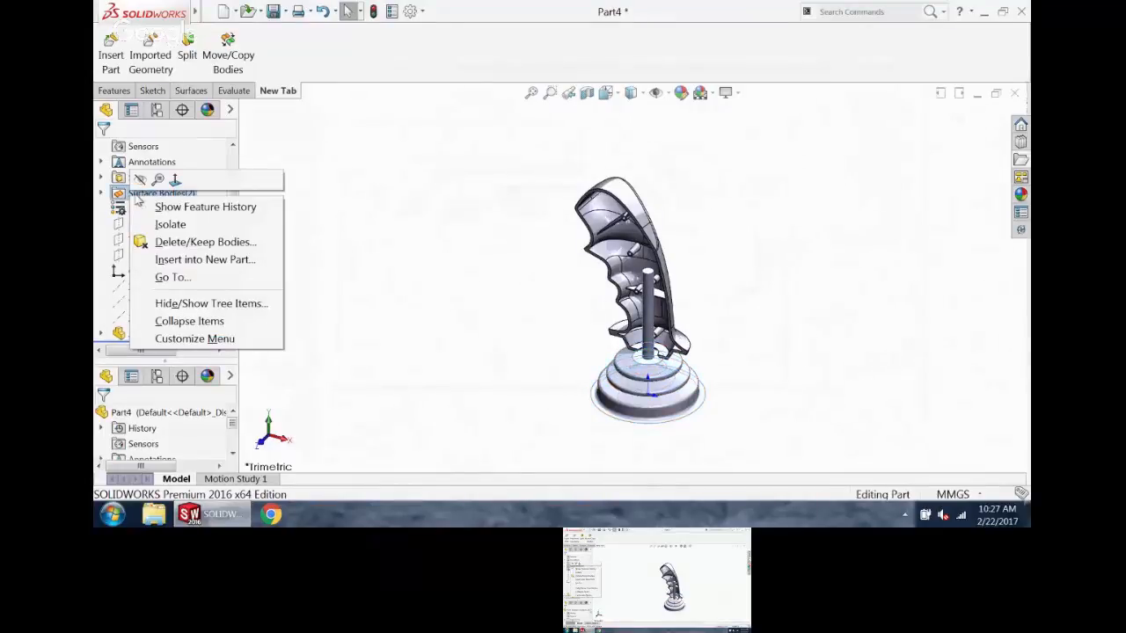
{"action": "left_click", "coordinate": [140, 180]}
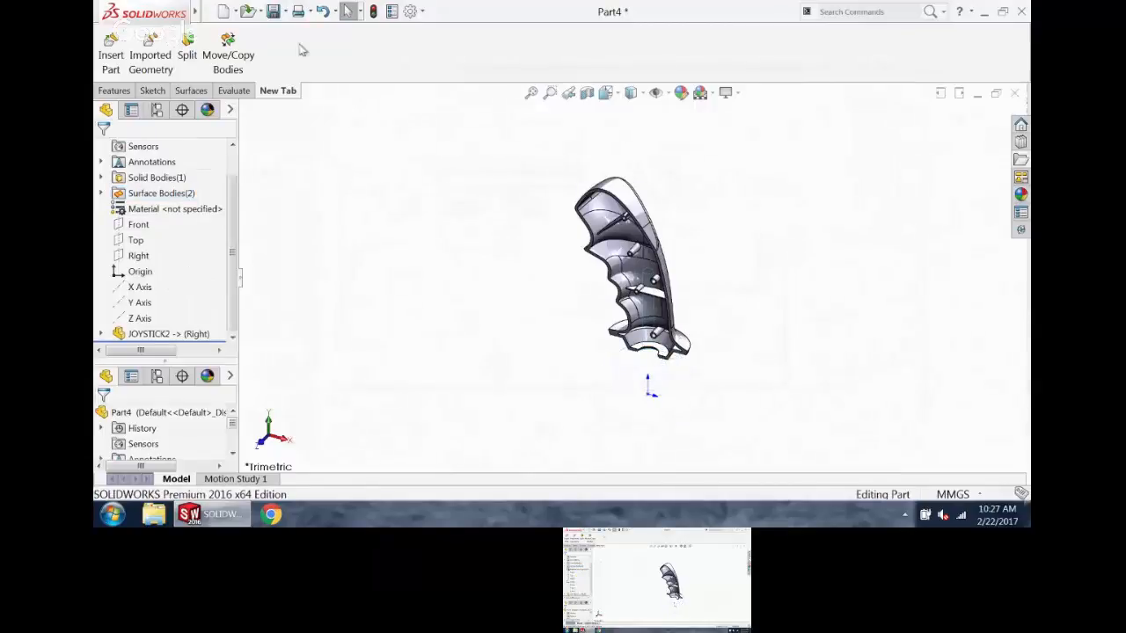
- Save the right handle half together with the modified JOYSTICK2 part, naming the new part 69x-03354-LP
{"action": "left_click", "coordinate": [274, 11]}
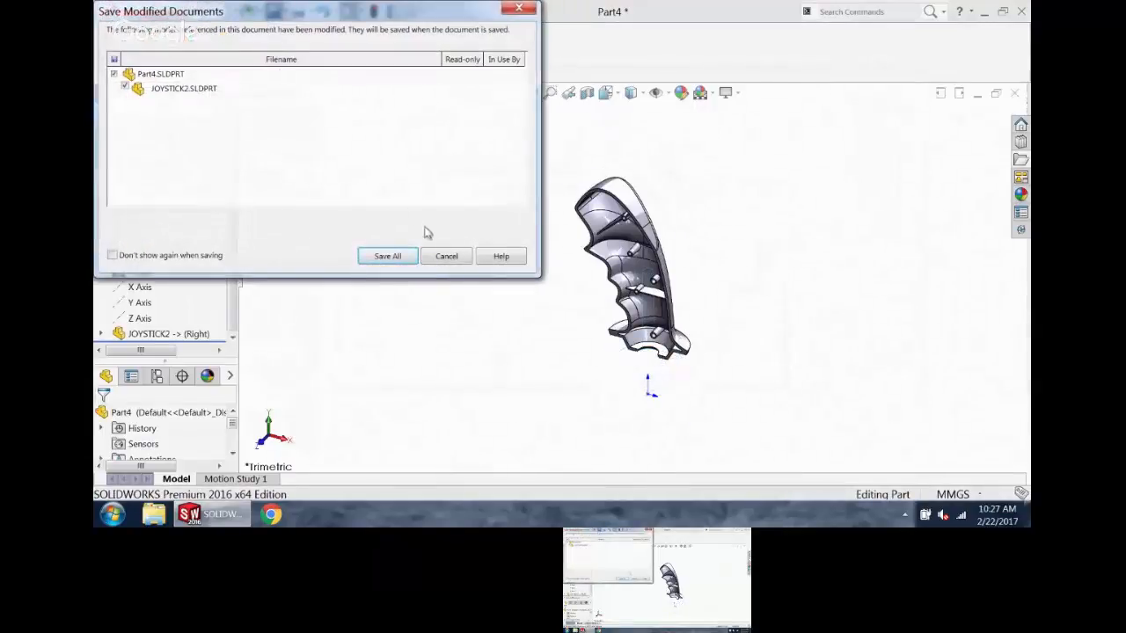
{"action": "left_click", "coordinate": [405, 257]}
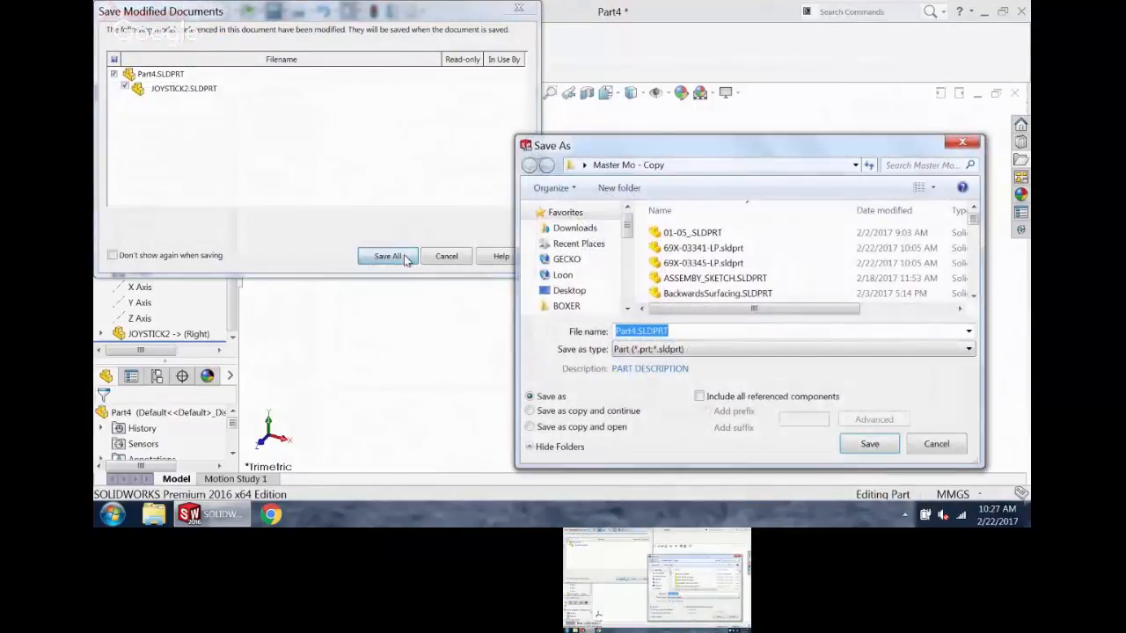
{"action": "type", "text": "69x"}
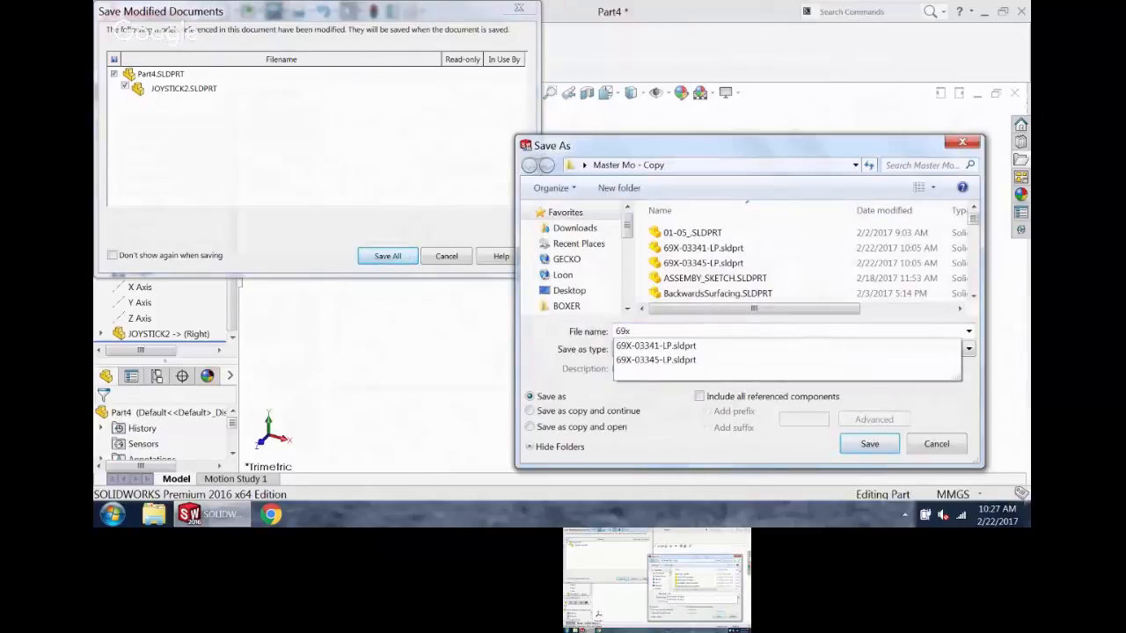
{"action": "type", "text": "-03354-LP"}
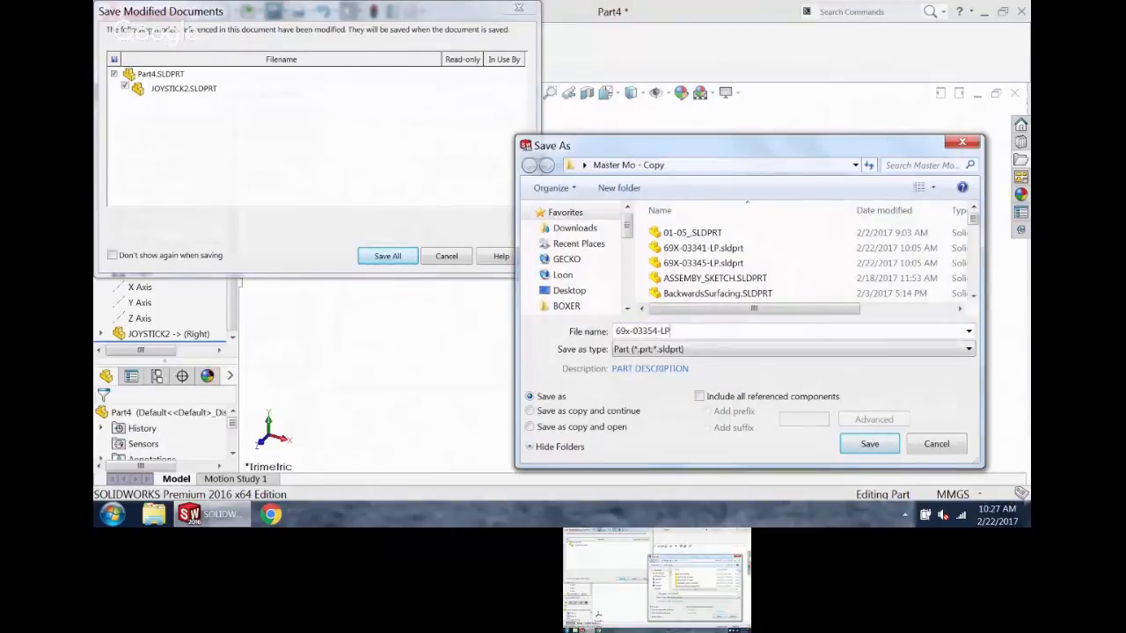
{"action": "key", "text": "Return"}
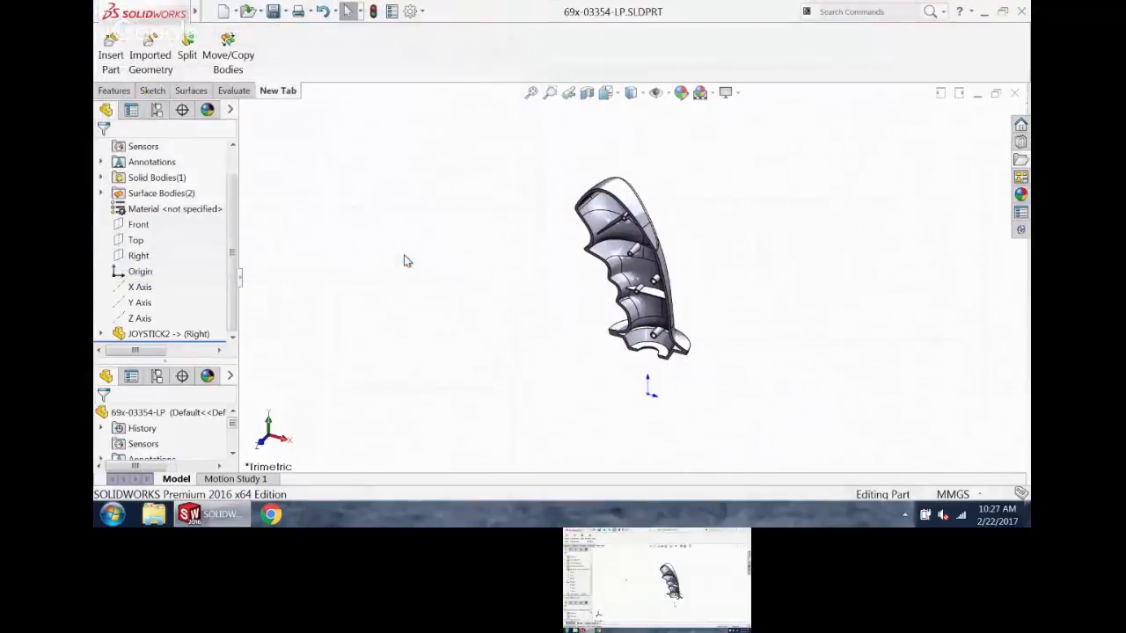
- Switch to the Part3 document containing the left handle half and save it as 69X-05546-LP
{"action": "key", "text": "ctrl+Tab"}
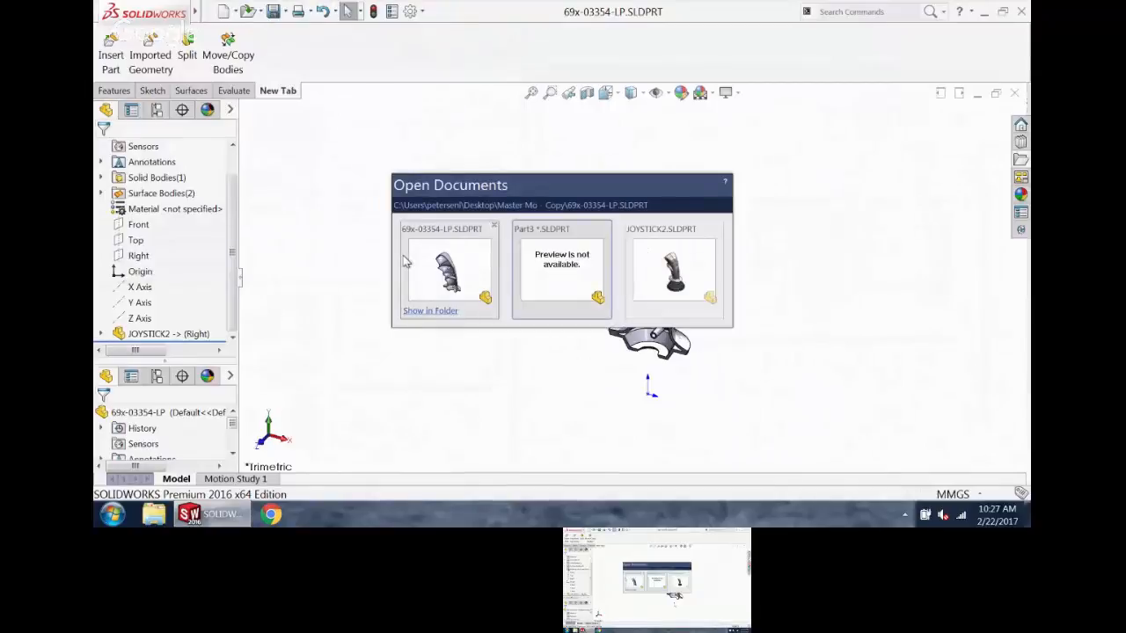
{"action": "left_click", "coordinate": [273, 11]}
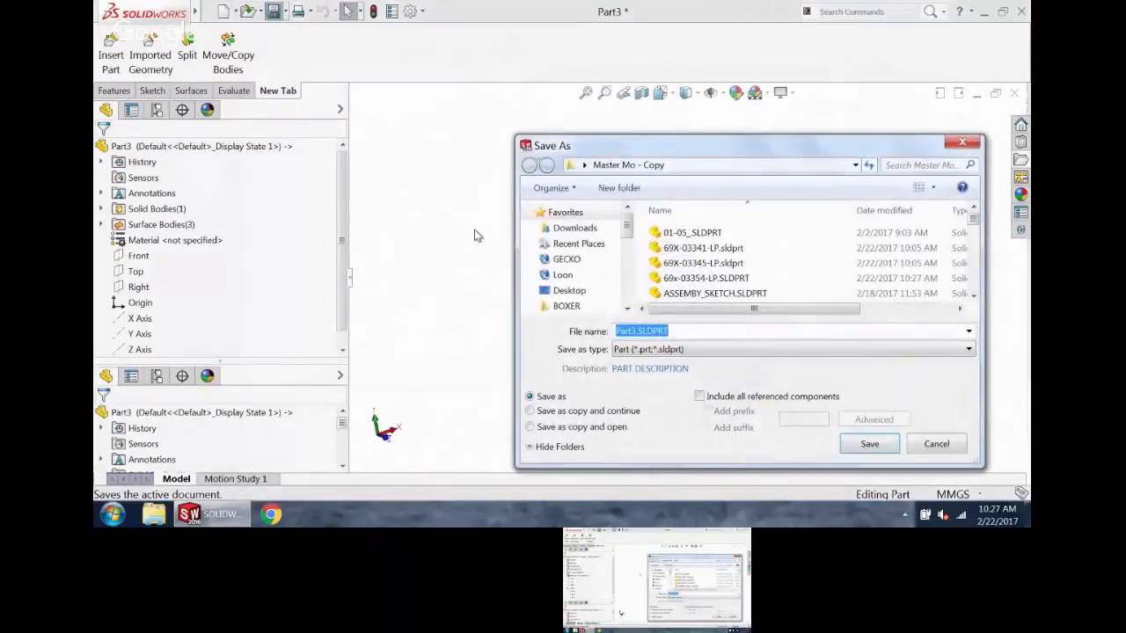
{"action": "type", "text": "69X-05"}
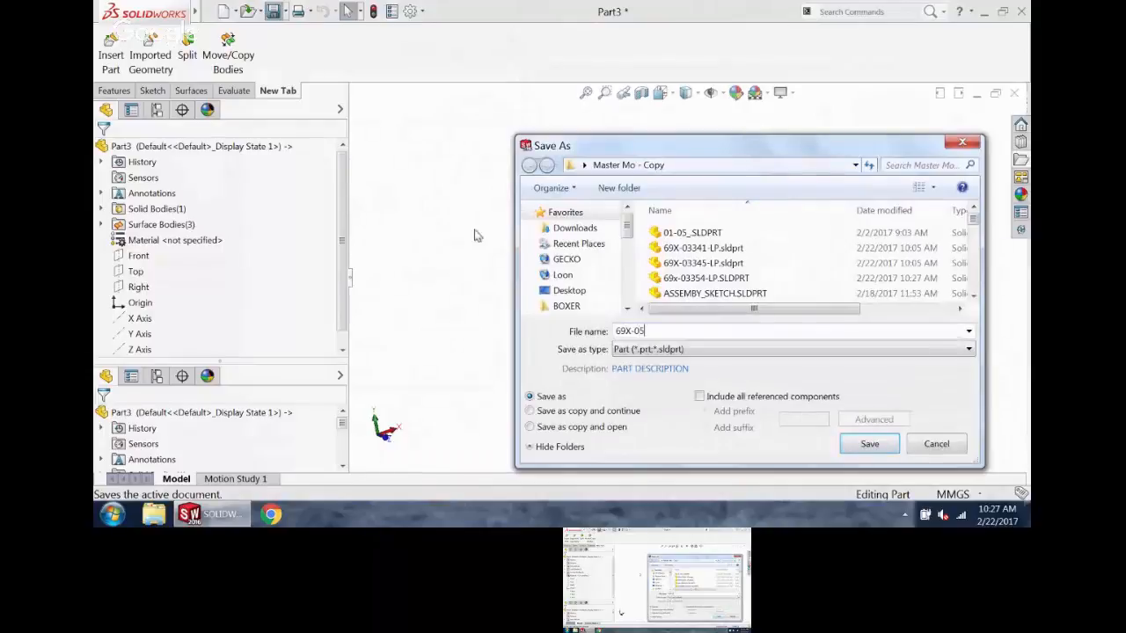
{"action": "type", "text": "546-LP"}
{"action": "key", "text": "Return"}
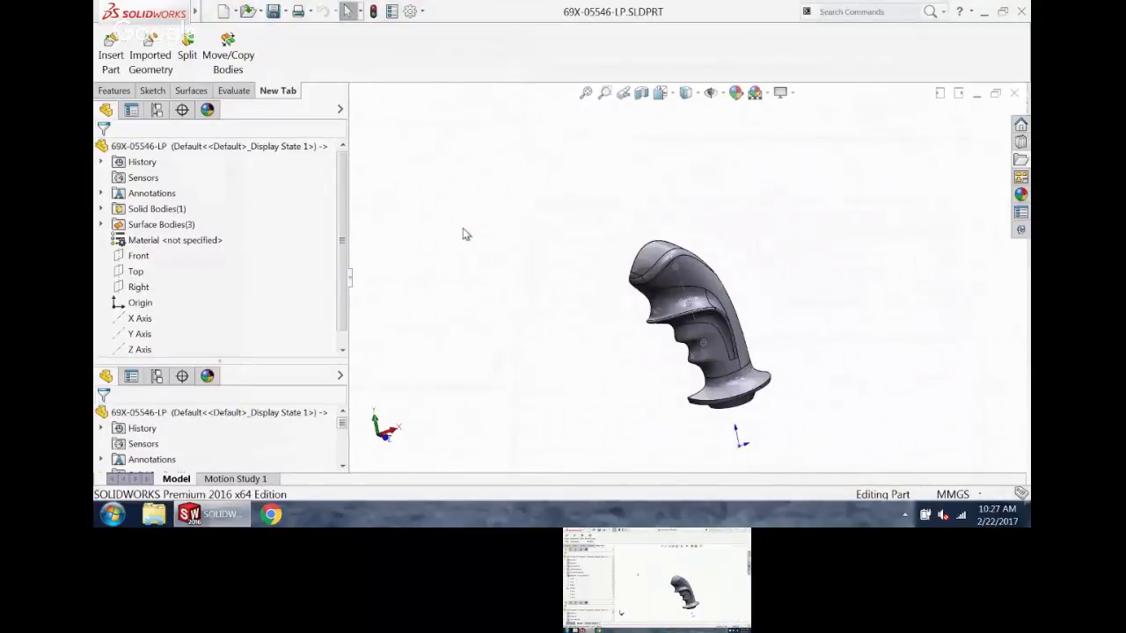
- Create a new assembly from the millimetre Google Assembly template and place part 69x-03354-LP at the origin
{"action": "left_click", "coordinate": [223, 11]}
{"action": "left_click", "coordinate": [388, 97]}
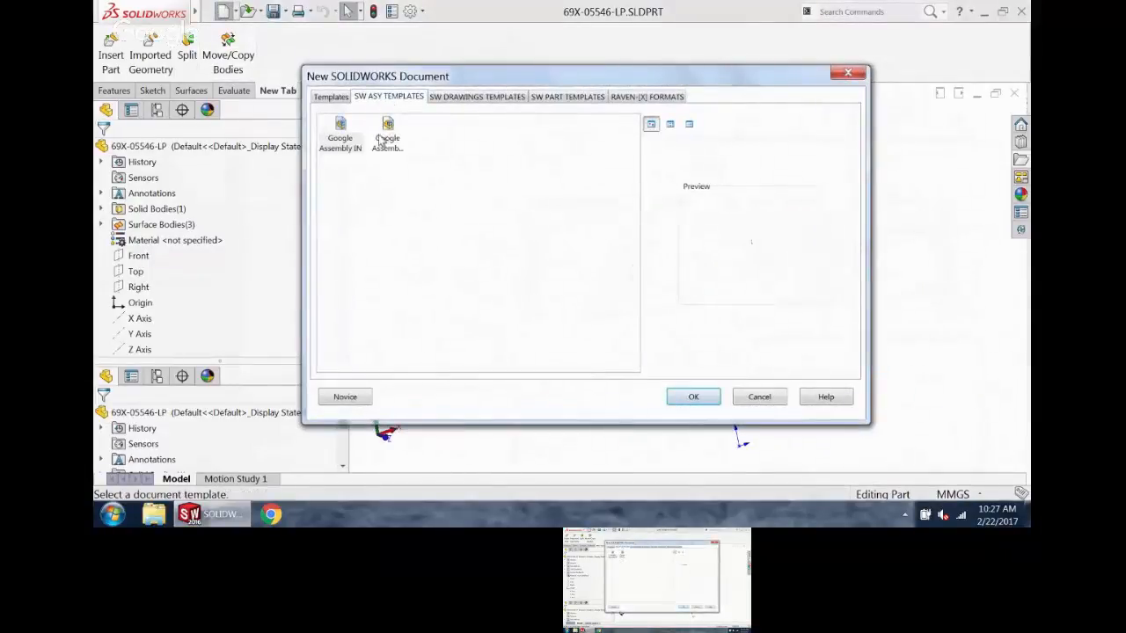
{"action": "left_click", "coordinate": [388, 133]}
{"action": "double_click", "coordinate": [387, 134]}
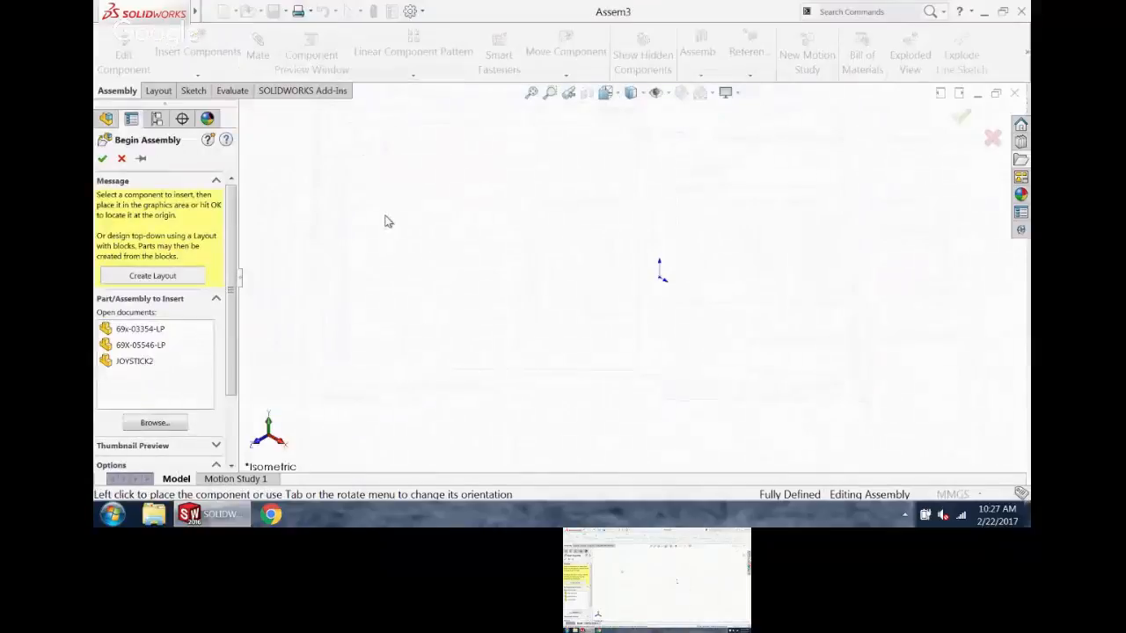
{"action": "left_click", "coordinate": [145, 332]}
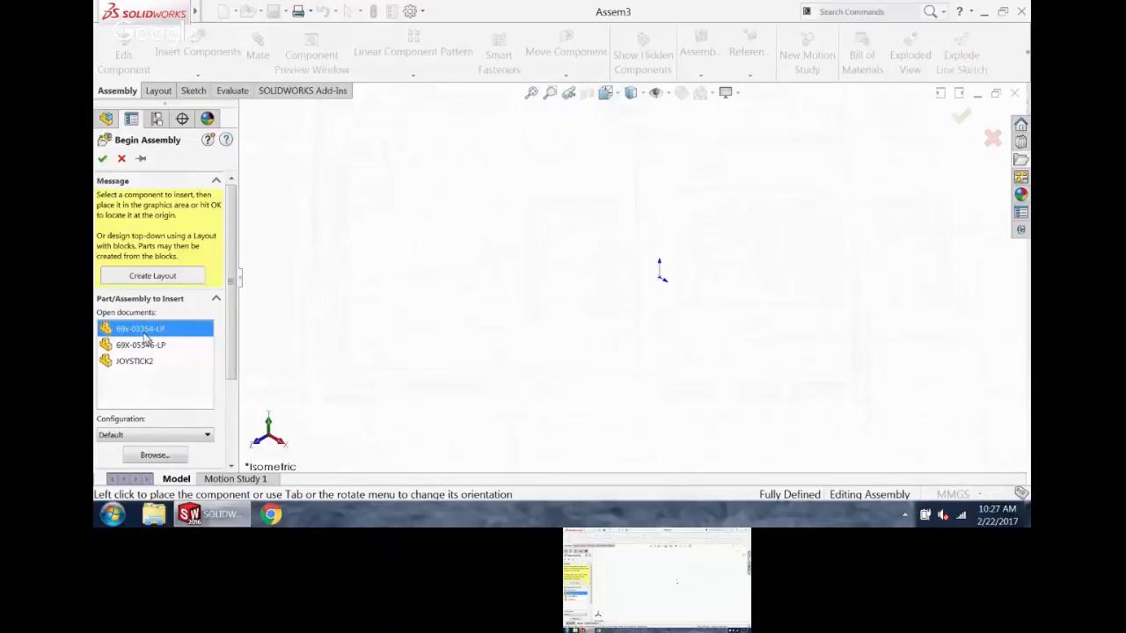
{"action": "left_click", "coordinate": [102, 159]}
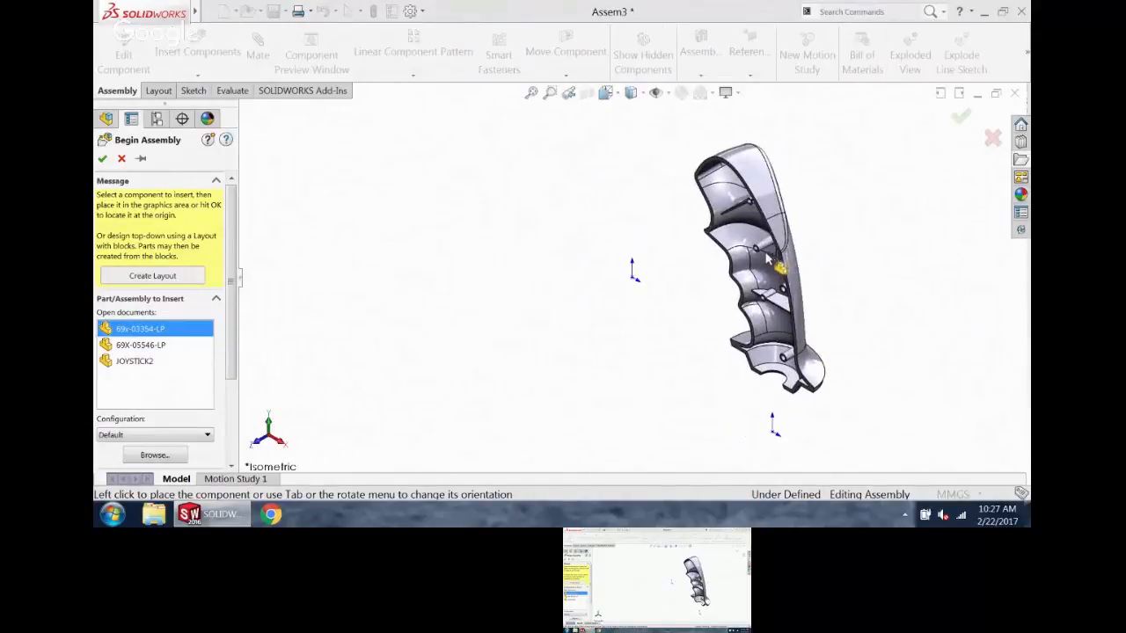
{"action": "left_click", "coordinate": [359, 195]}
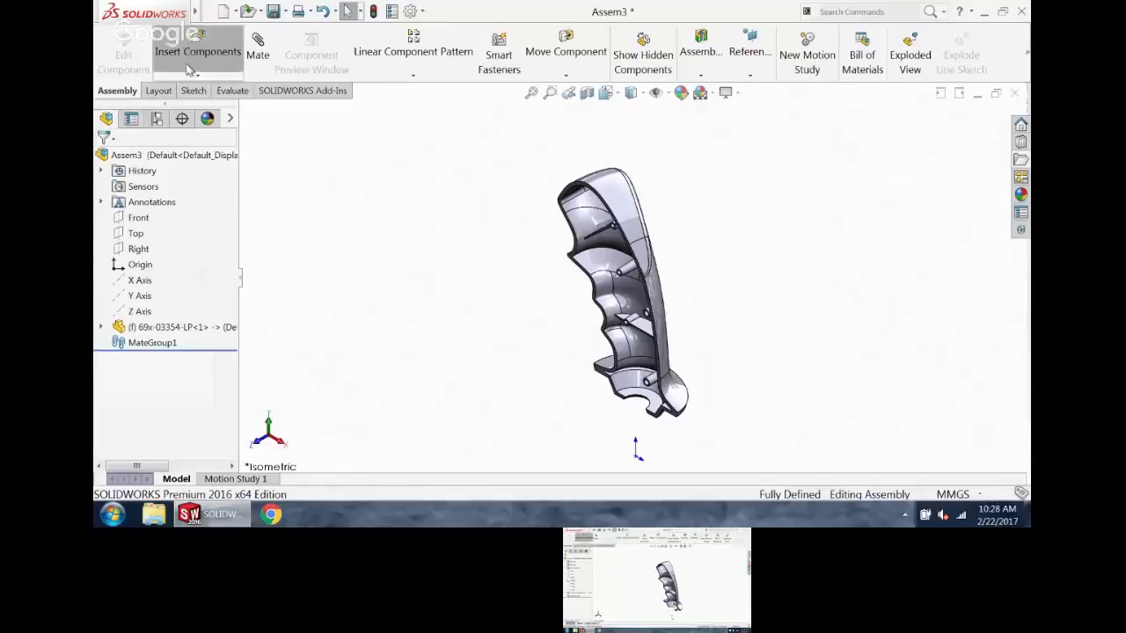
- Insert part 69X-05546-LP at the assembly origin and inspect how the two handle halves fit together
{"action": "left_click", "coordinate": [198, 46]}
{"action": "left_click", "coordinate": [148, 332]}
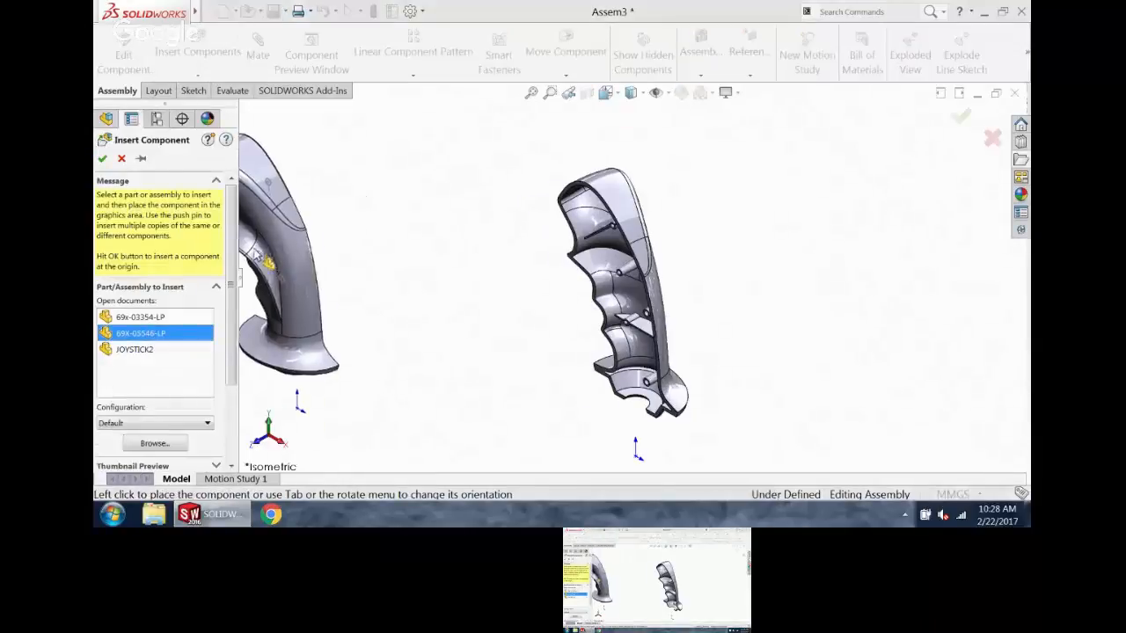
{"action": "left_click", "coordinate": [102, 158]}
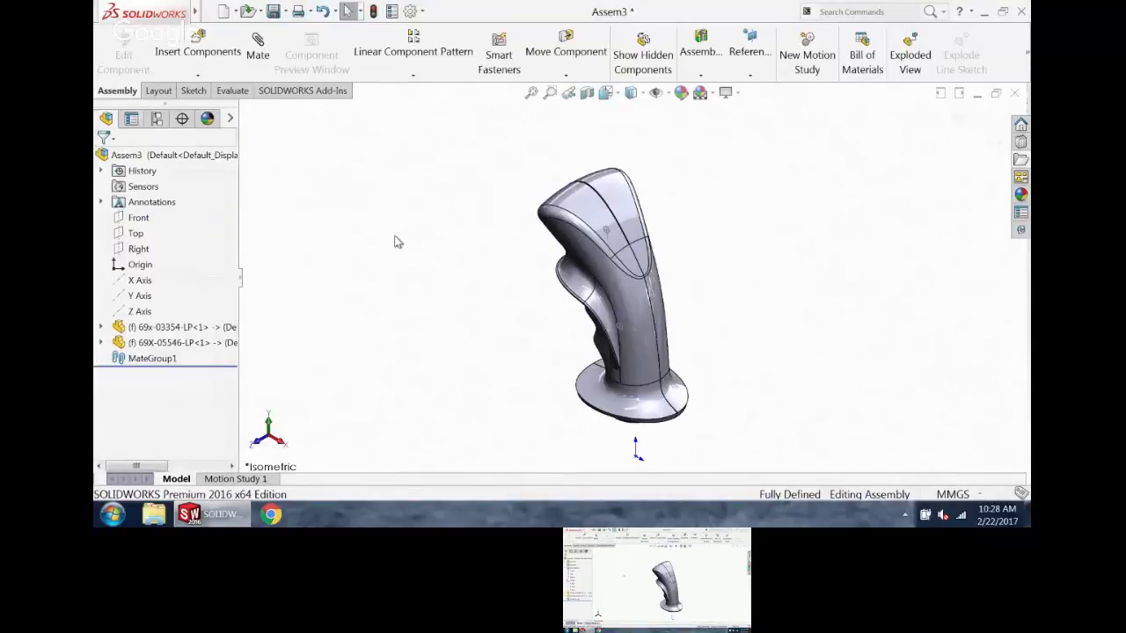
{"action": "middle_click_drag", "start_coordinate": [395, 242], "coordinate": [487, 170]}
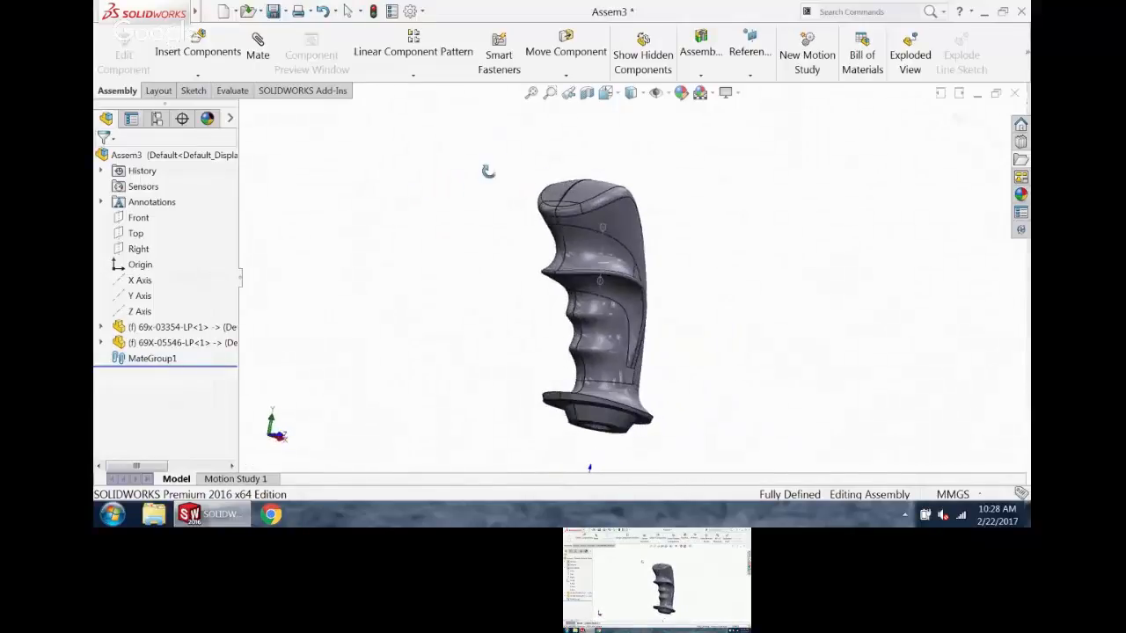
- Save the handle assembly as 73X-02234-LP in the Master Mo - Copy folder
{"action": "left_click", "coordinate": [273, 11]}
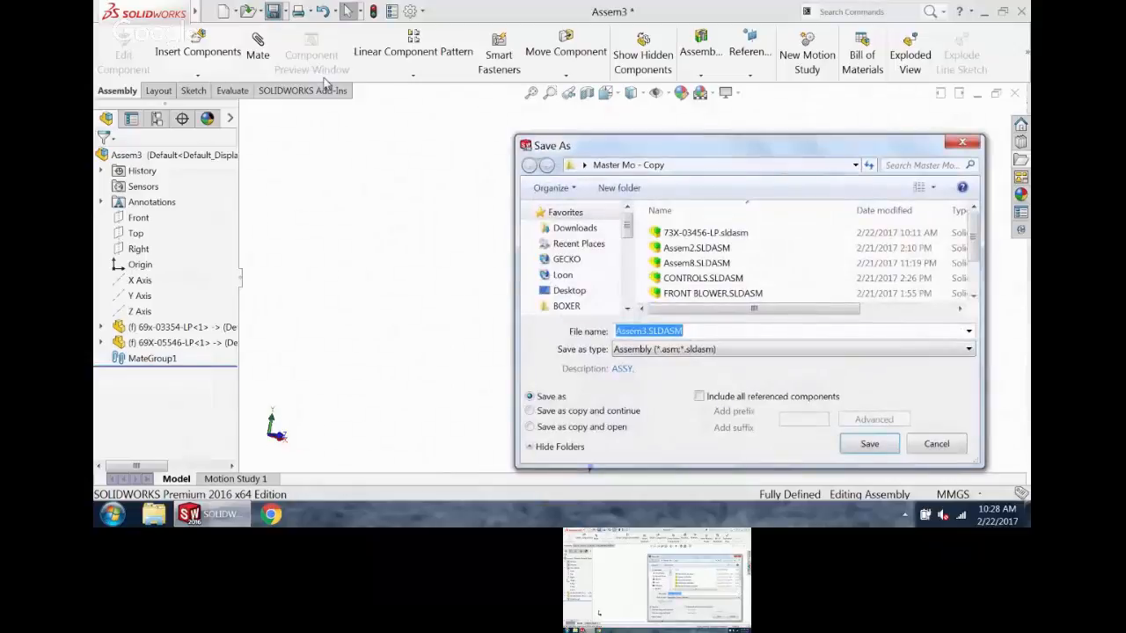
{"action": "type", "text": "73X-"}
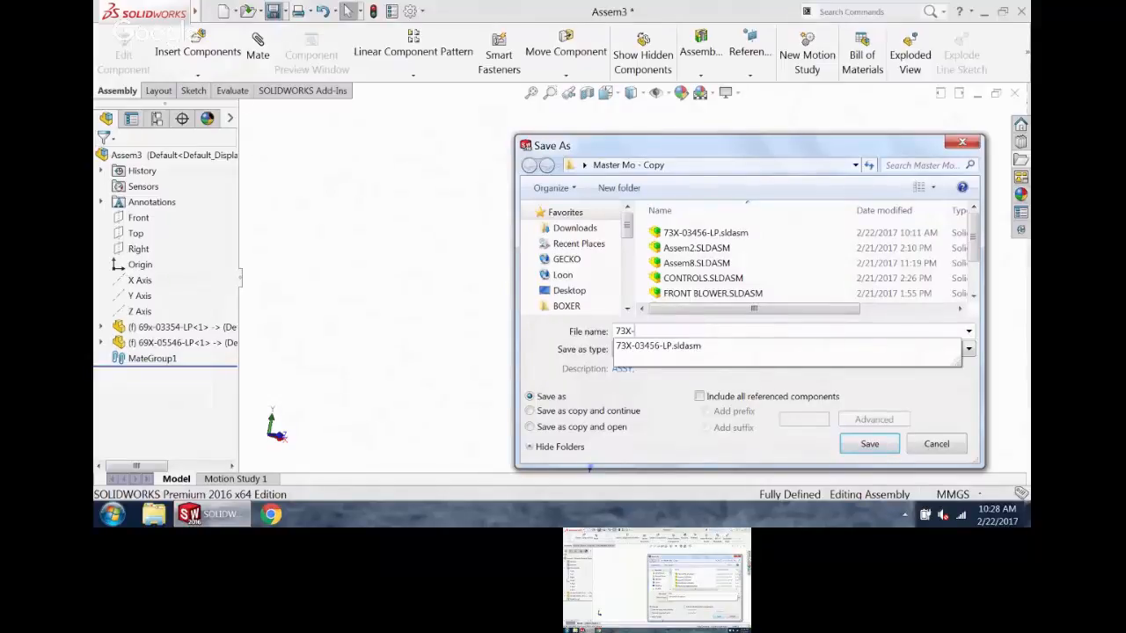
{"action": "type", "text": "02234"}
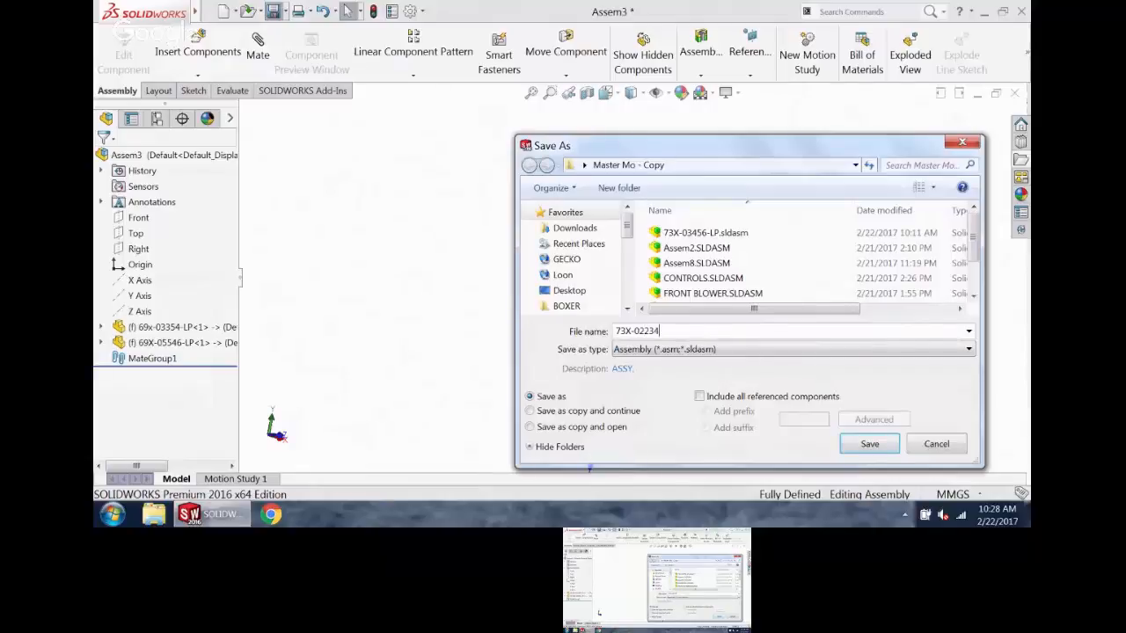
{"action": "type", "text": "-LP"}
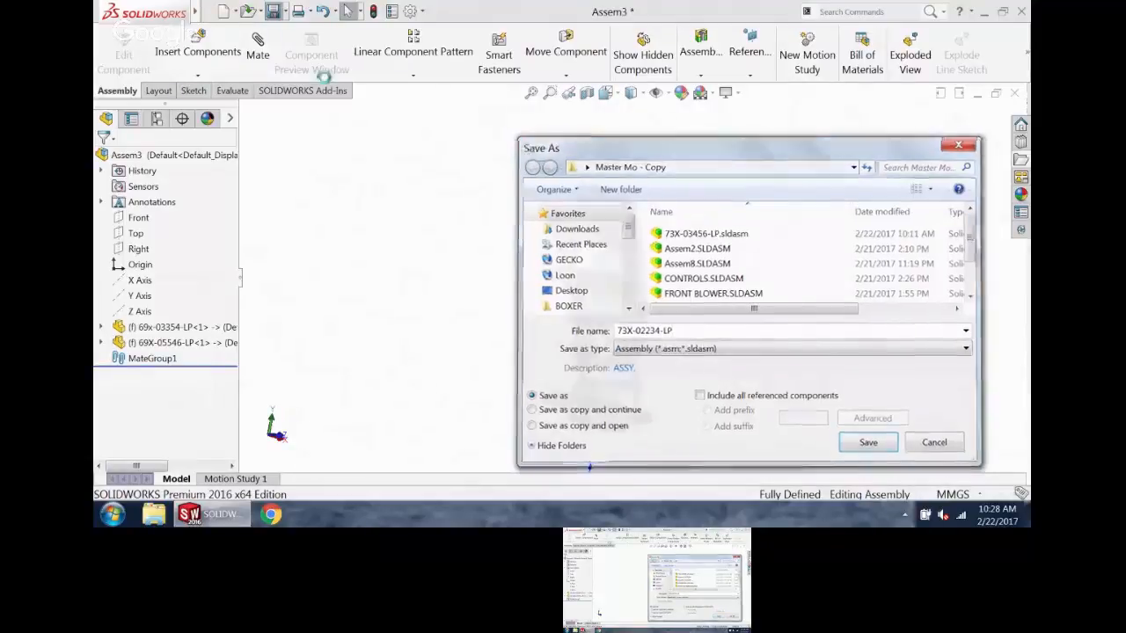
- Finish saving the 73X-02234-LP assembly and make the 69X-05546-LP component transparent to reveal the handle's interior
{"action": "key", "text": "Return"}
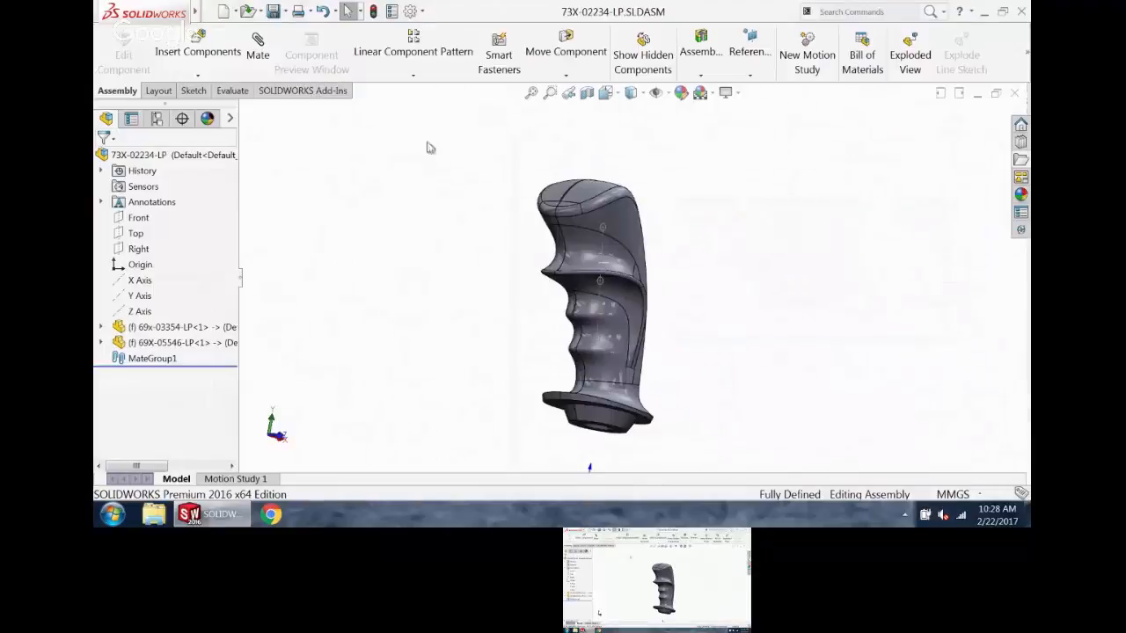
{"action": "middle_click_drag", "start_coordinate": [496, 195], "coordinate": [630, 284]}
{"action": "right_click", "coordinate": [631, 285]}
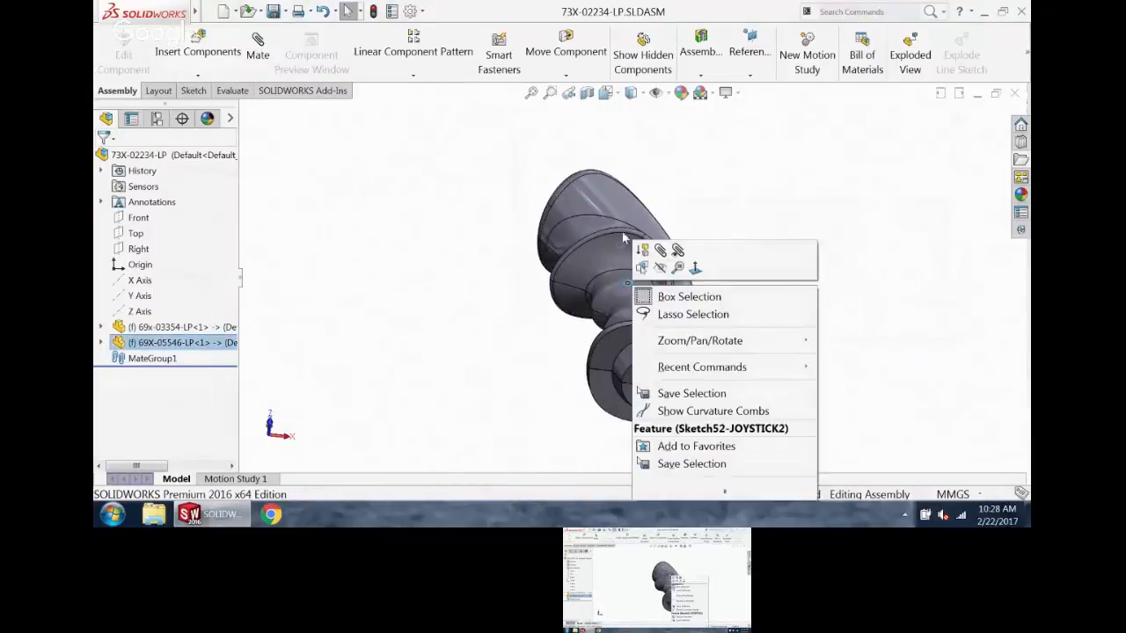
{"action": "right_click", "coordinate": [636, 218]}
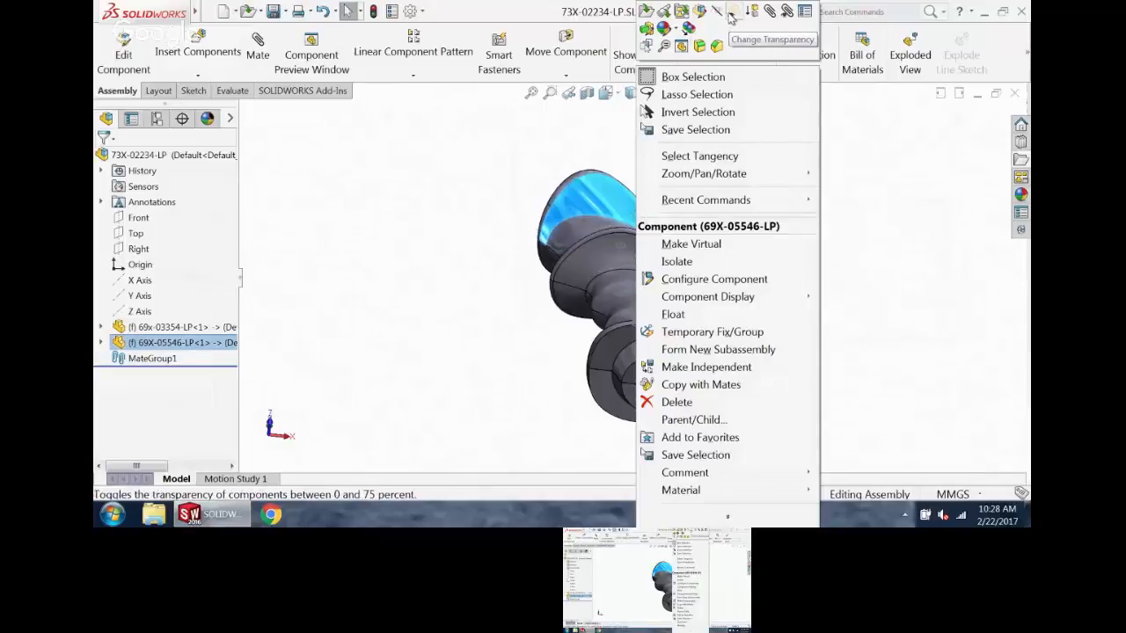
{"action": "left_click", "coordinate": [503, 176]}
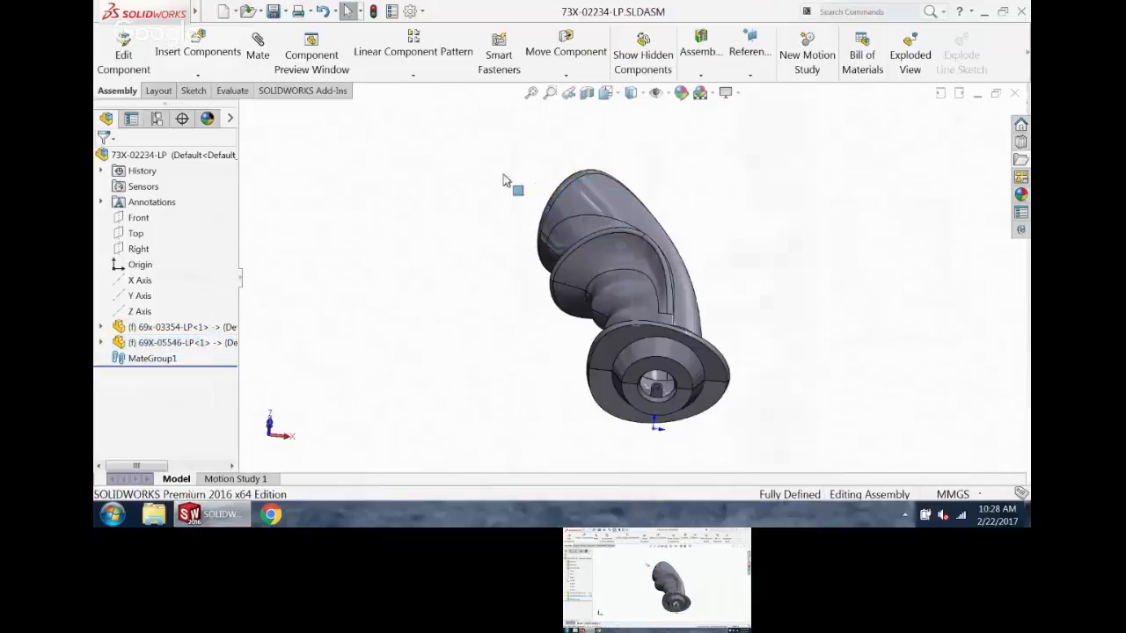
{"action": "left_click", "coordinate": [149, 343]}
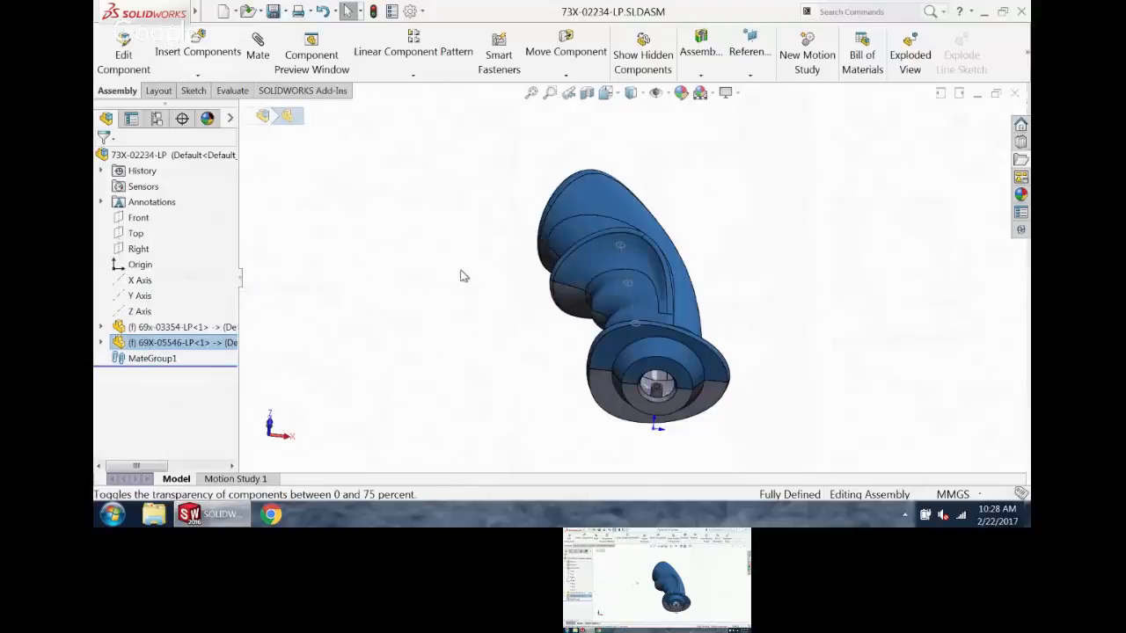
{"action": "left_click", "coordinate": [410, 322]}
{"action": "middle_click_drag", "start_coordinate": [463, 242], "coordinate": [474, 392]}
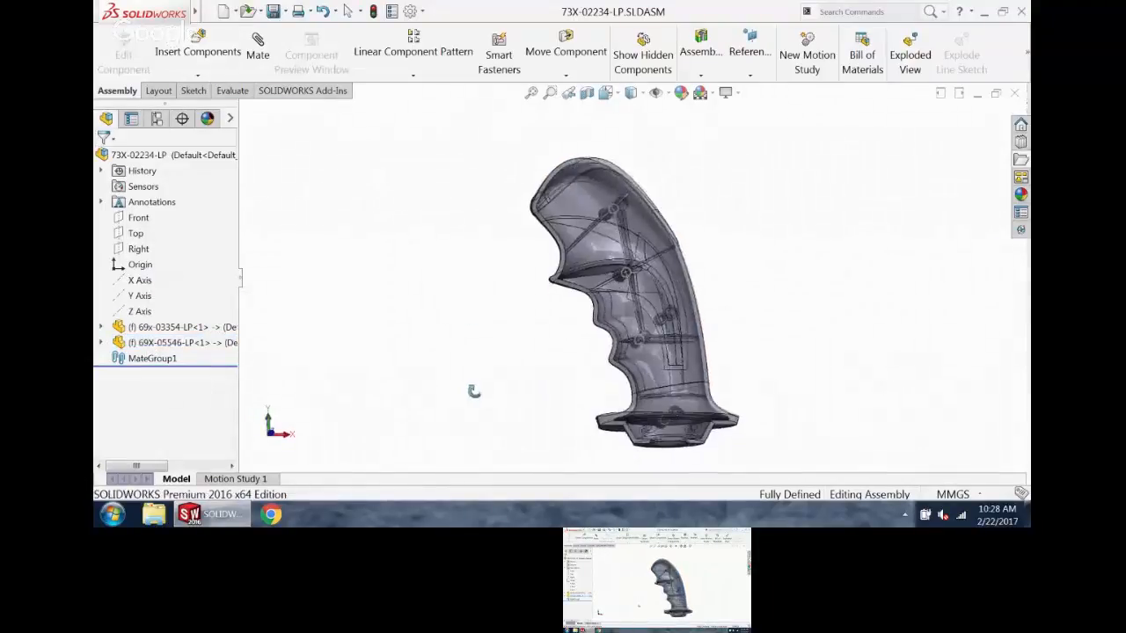
- Examine how the internal screw bosses and ribs of the two handle halves line up through the transparent component
{"action": "scroll", "coordinate": [658, 315], "scroll_direction": "down", "scroll_amount": 3}
{"action": "scroll", "coordinate": [657, 318], "scroll_direction": "up", "scroll_amount": 2}
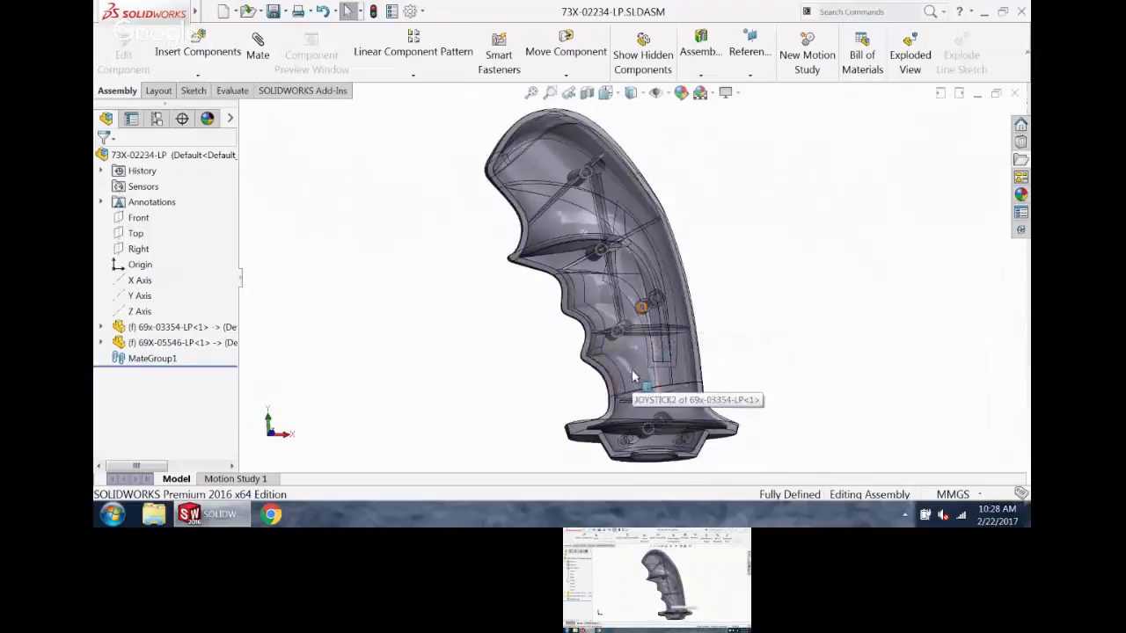
{"action": "scroll", "coordinate": [632, 376], "scroll_direction": "down", "scroll_amount": 6}
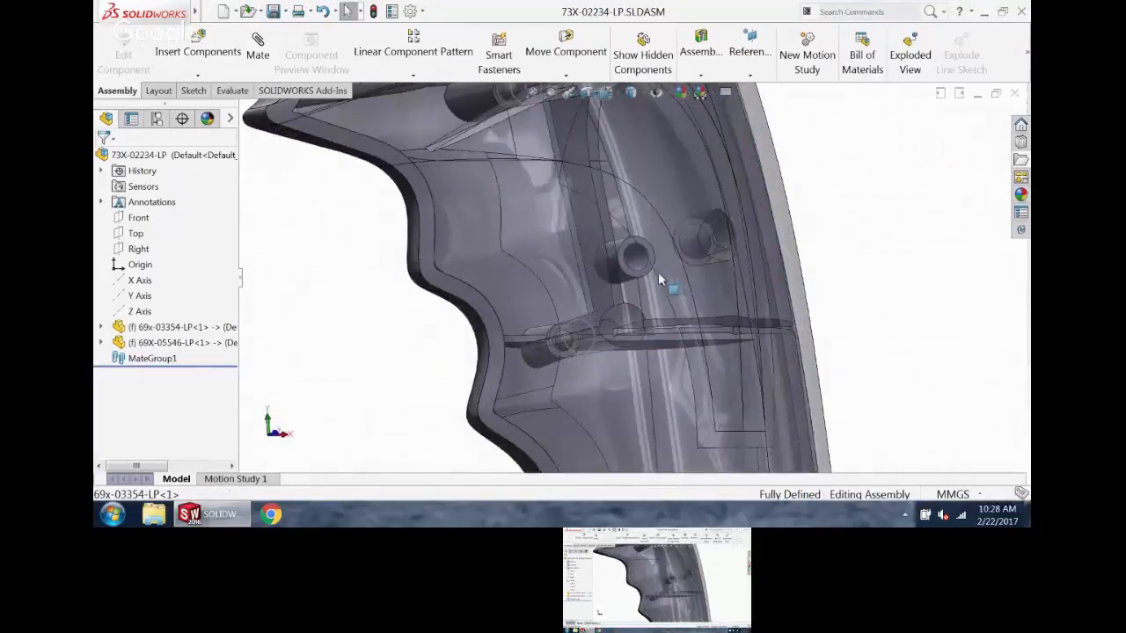
{"action": "scroll", "coordinate": [659, 279], "scroll_direction": "up", "scroll_amount": 3}
{"action": "scroll", "coordinate": [638, 291], "scroll_direction": "up", "scroll_amount": 2}
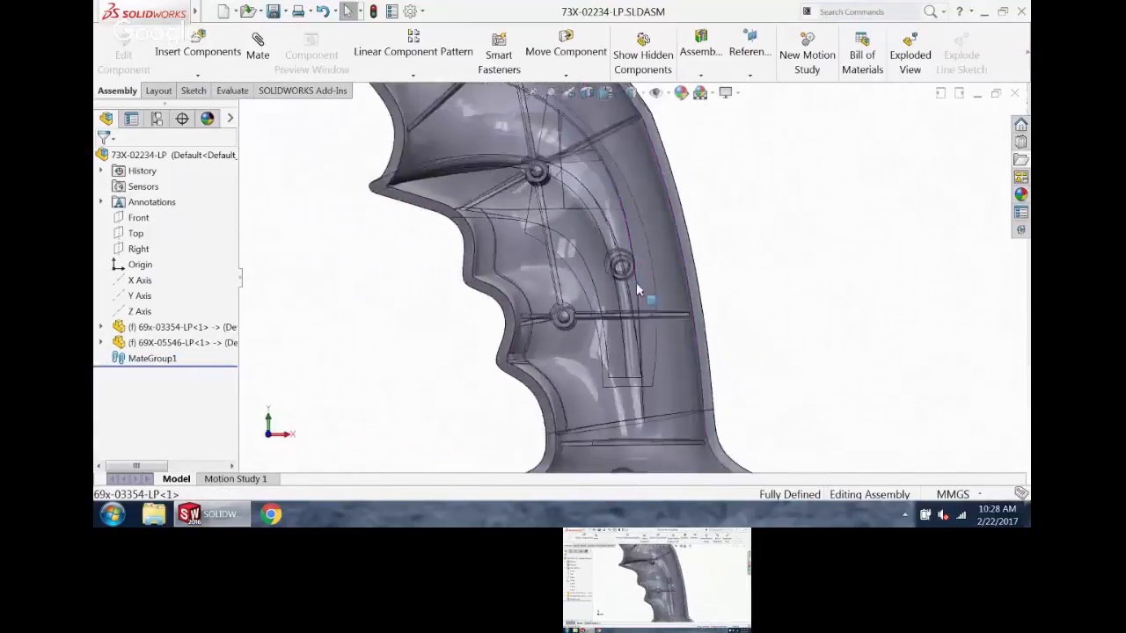
{"action": "scroll", "coordinate": [666, 372], "scroll_direction": "up", "scroll_amount": 3}
{"action": "scroll", "coordinate": [586, 428], "scroll_direction": "down", "scroll_amount": 4}
{"action": "scroll", "coordinate": [579, 440], "scroll_direction": "down", "scroll_amount": 1}
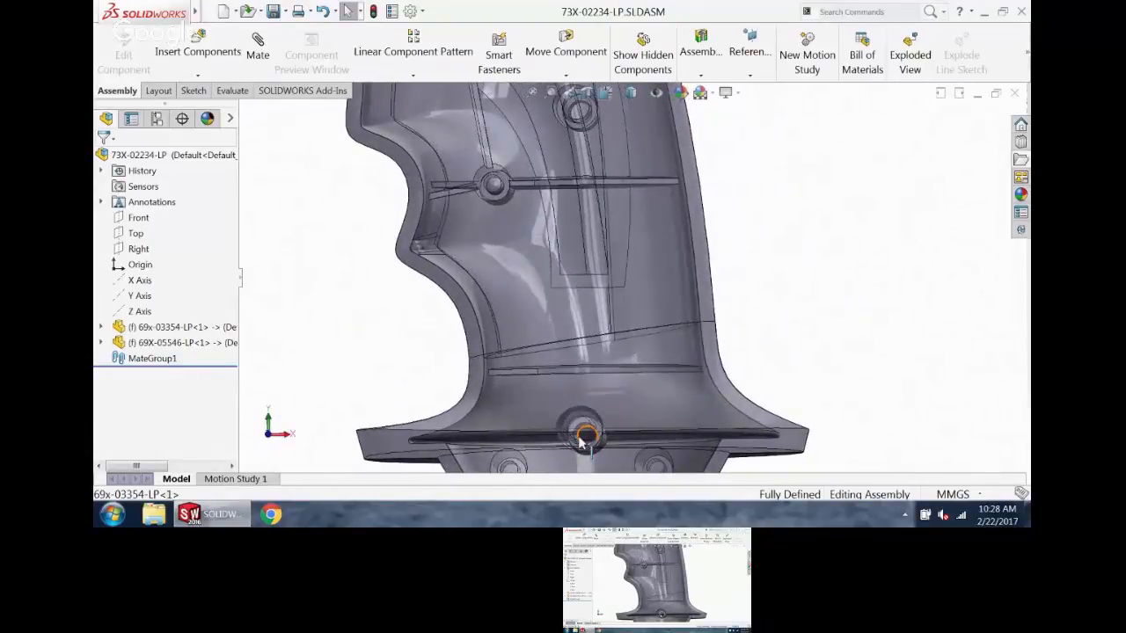
- Switch to the JOYSTICK2 part and activate its Left configuration
{"action": "key", "text": "ctrl+Tab"}
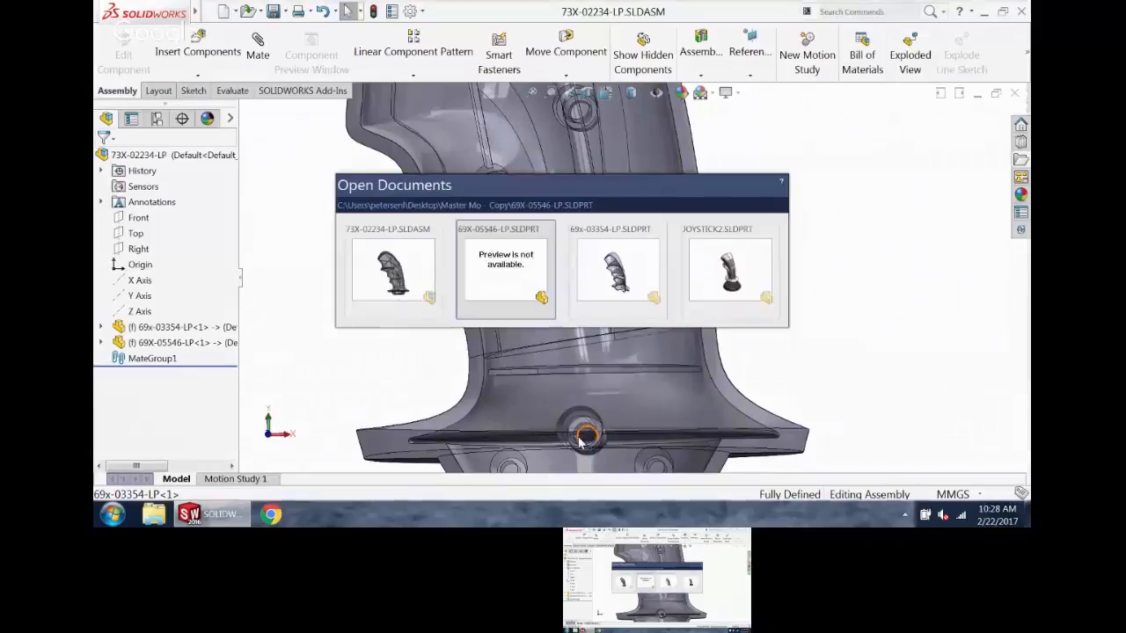
{"action": "key", "text": "ctrl+Tab"}
{"action": "key", "text": "ctrl+Tab"}
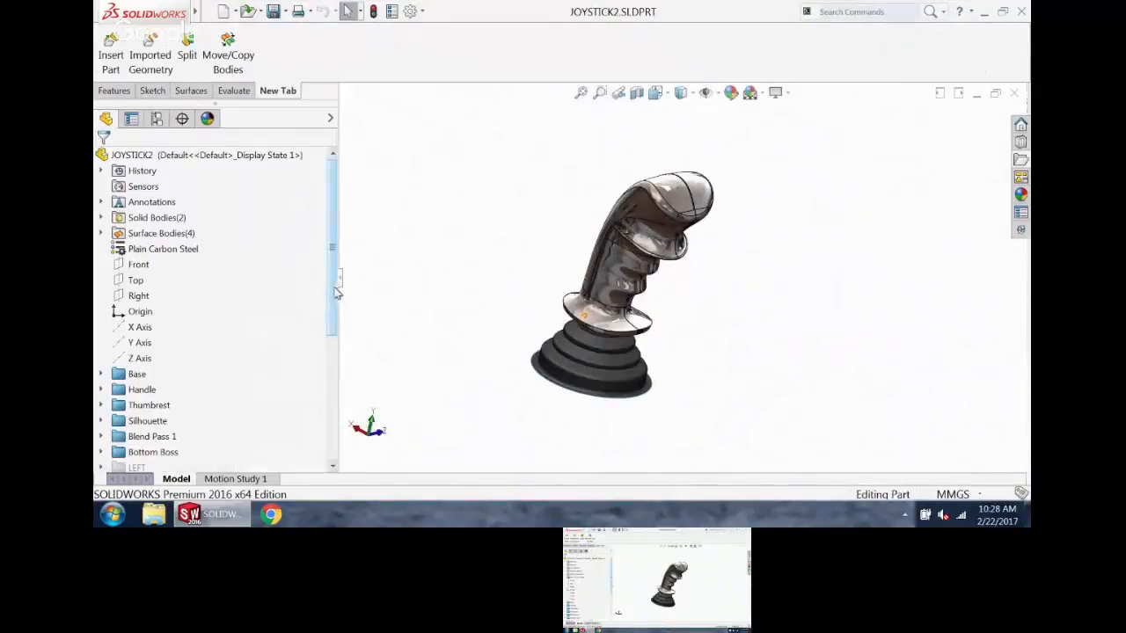
{"action": "left_click", "coordinate": [156, 118]}
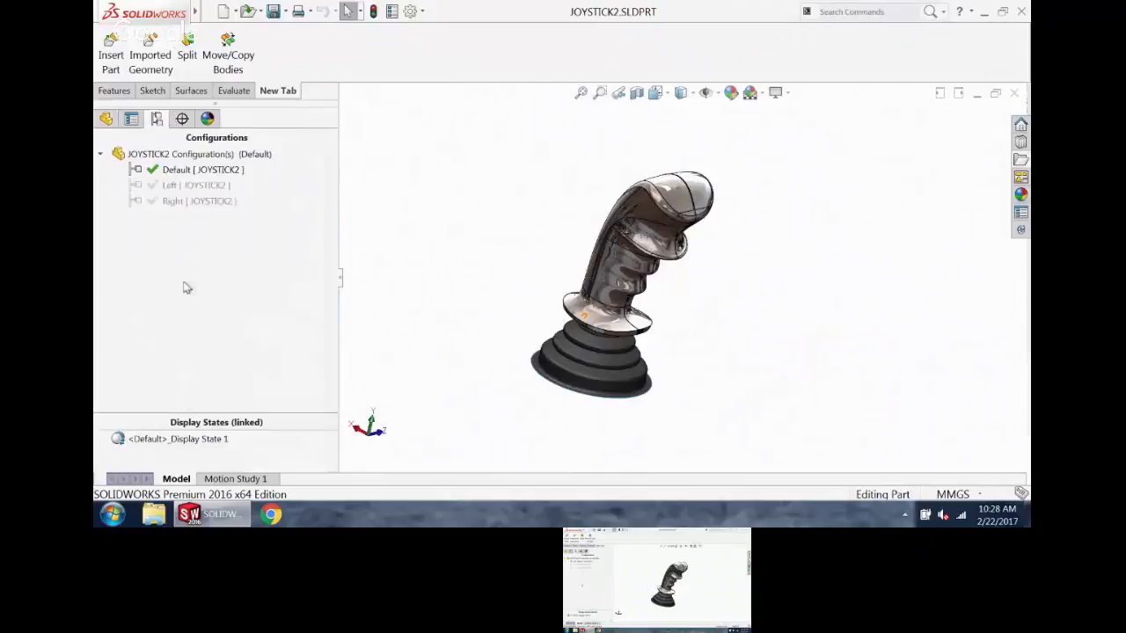
{"action": "double_click", "coordinate": [195, 186]}
- Set the Sketch57 distance between the mid-handle boss and the base boss in the left half to 50 mm and rebuild
{"action": "middle_click_drag", "start_coordinate": [520, 275], "coordinate": [572, 203]}
{"action": "scroll", "coordinate": [612, 273], "scroll_direction": "down", "scroll_amount": 4}
{"action": "middle_click_drag", "start_coordinate": [611, 264], "coordinate": [626, 216]}
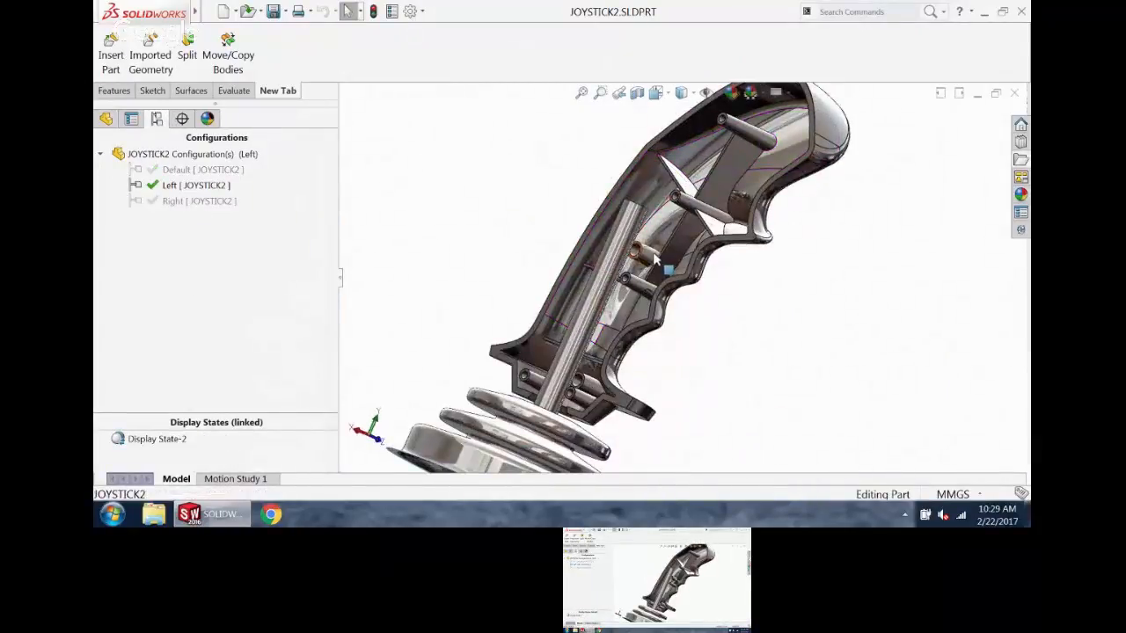
{"action": "double_click", "coordinate": [667, 262]}
{"action": "left_click", "coordinate": [475, 264]}
{"action": "double_click", "coordinate": [479, 267]}
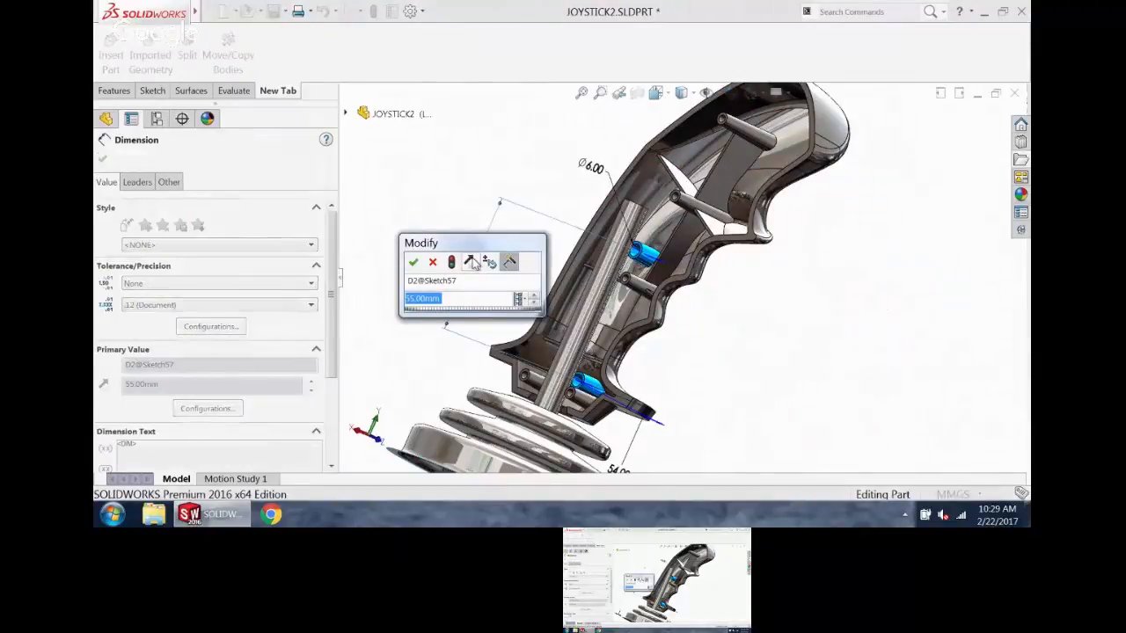
{"action": "type", "text": "50"}
{"action": "left_click", "coordinate": [452, 264]}
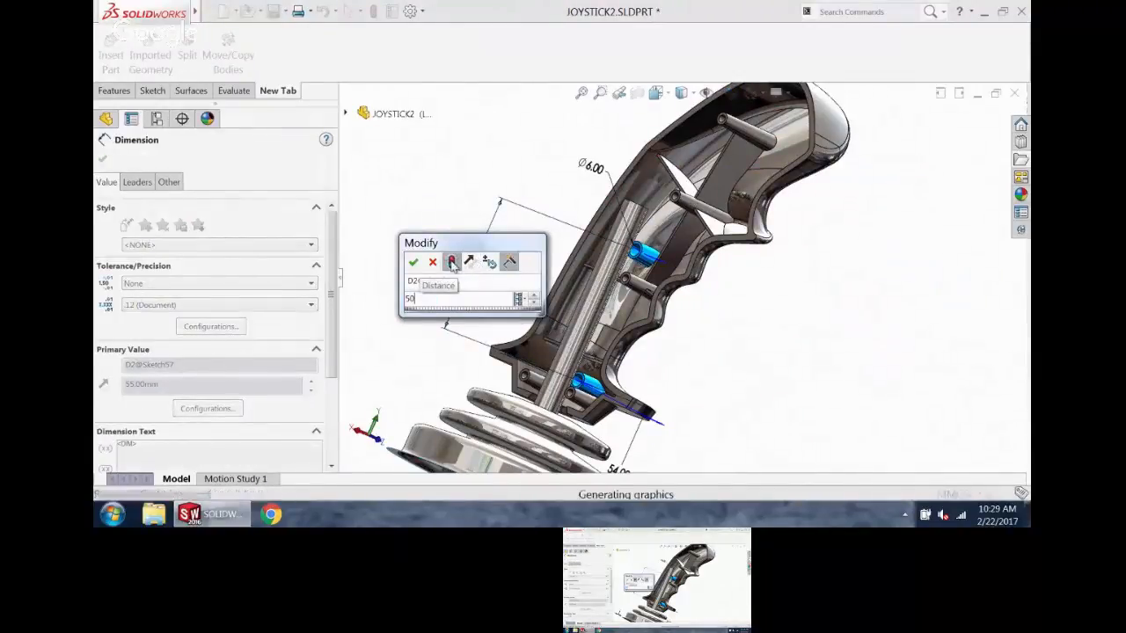
{"action": "left_click", "coordinate": [413, 262]}
{"action": "key", "text": "Escape"}
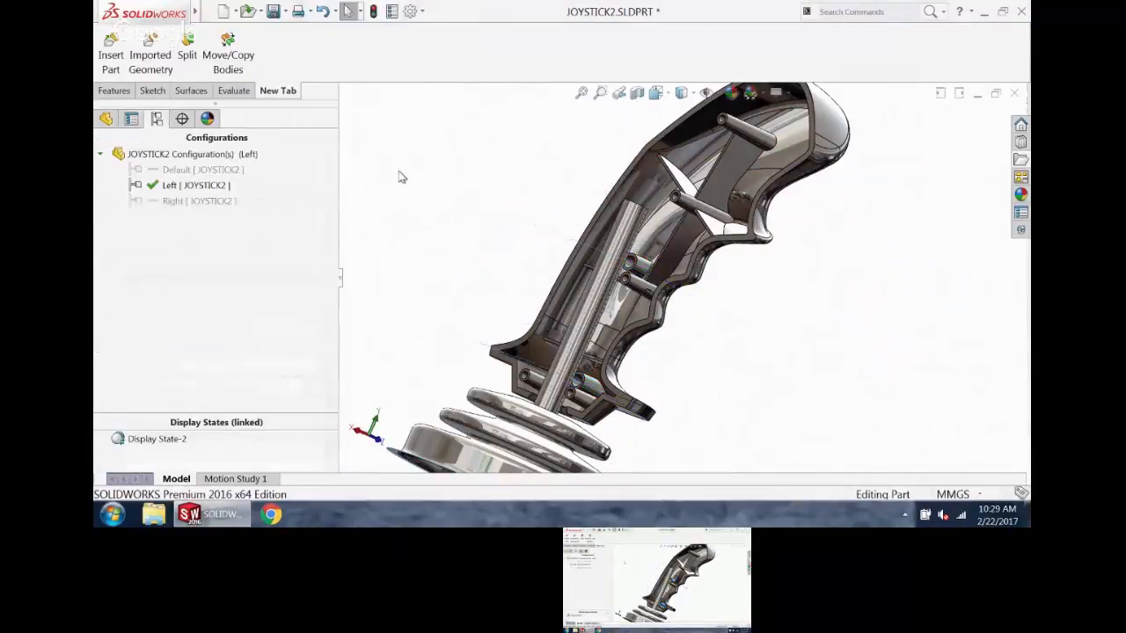
- Return to the 73X-02234-LP assembly and examine the updated boss positions in both handle halves
{"action": "key", "text": "ctrl+Tab"}
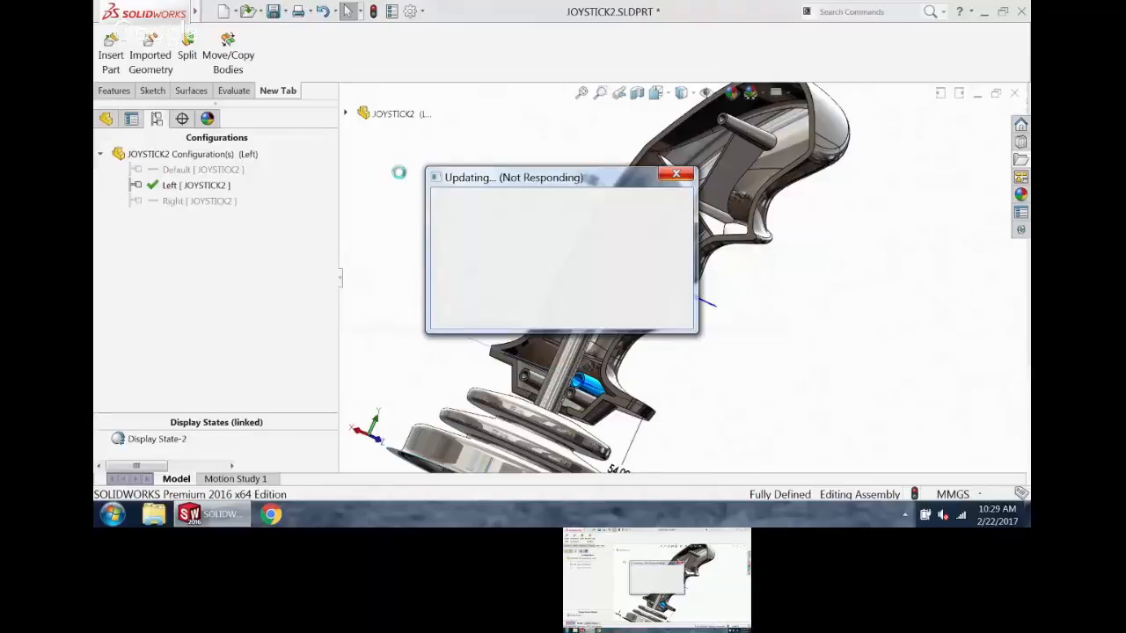
{"action": "key", "text": "ctrl+Tab"}
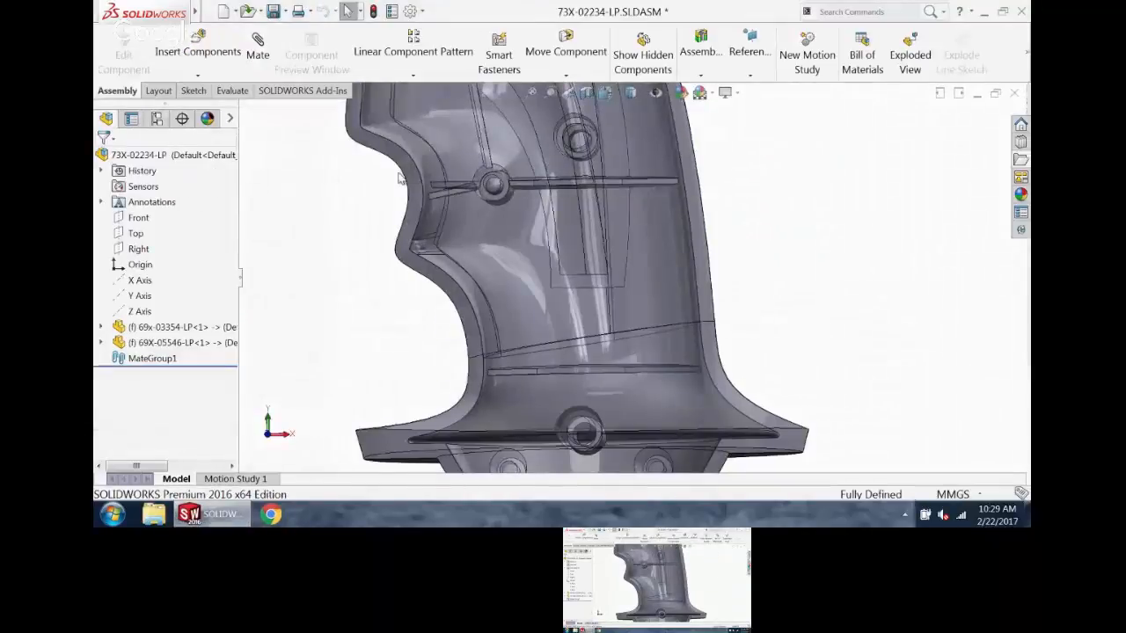
{"action": "middle_click_drag", "start_coordinate": [490, 247], "coordinate": [512, 249]}
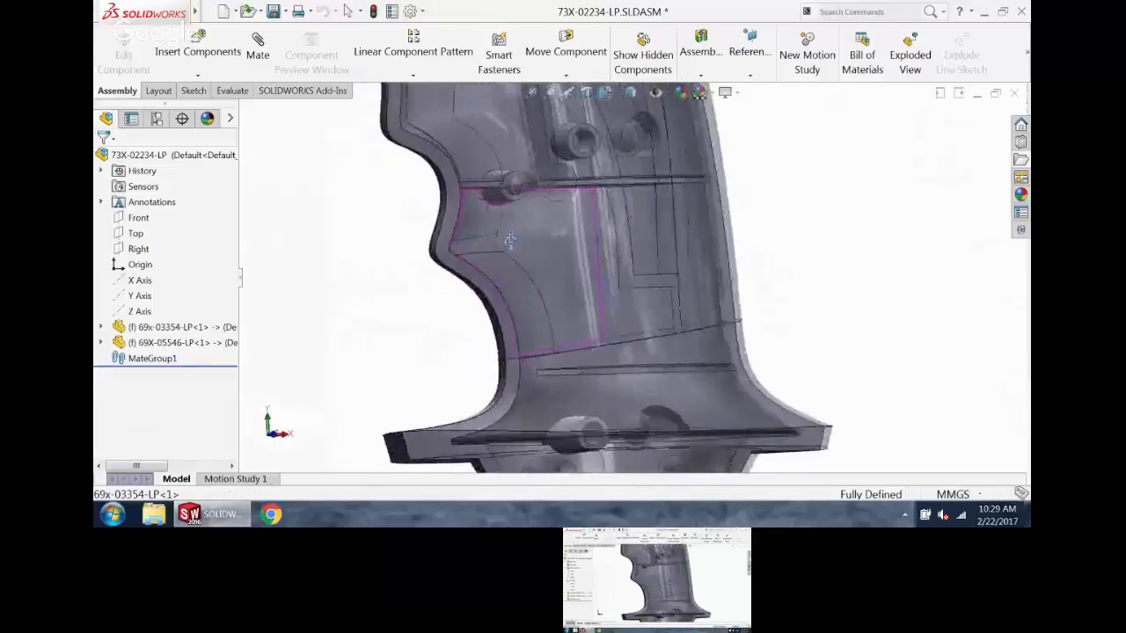
{"action": "scroll", "coordinate": [512, 249], "scroll_direction": "up", "scroll_amount": 2}
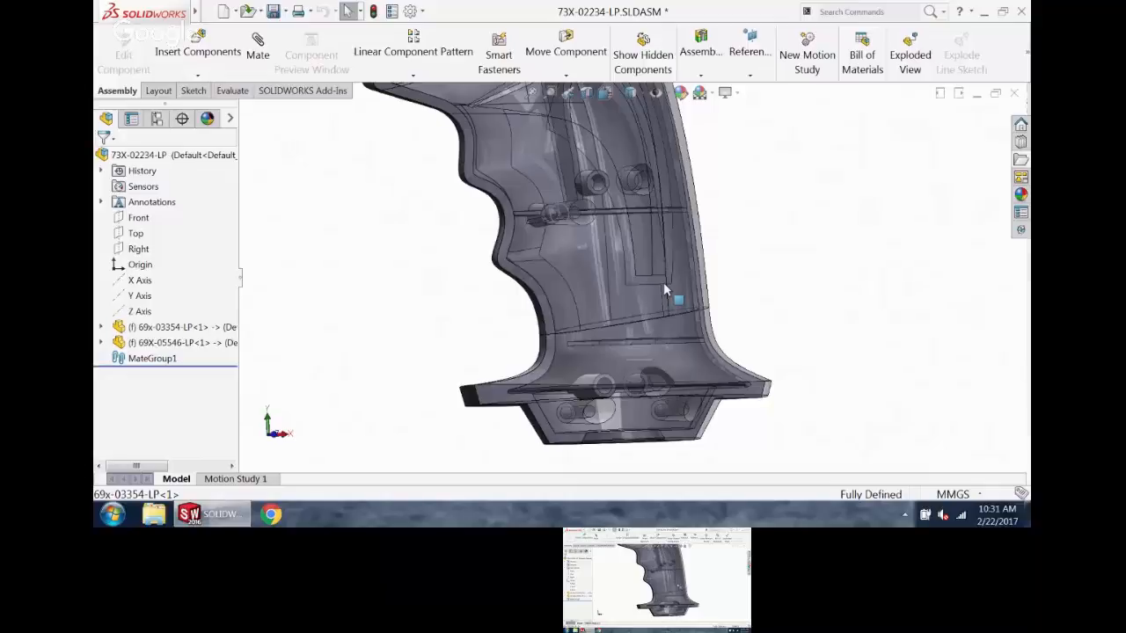
{"action": "scroll", "coordinate": [809, 255], "scroll_direction": "up", "scroll_amount": 5}
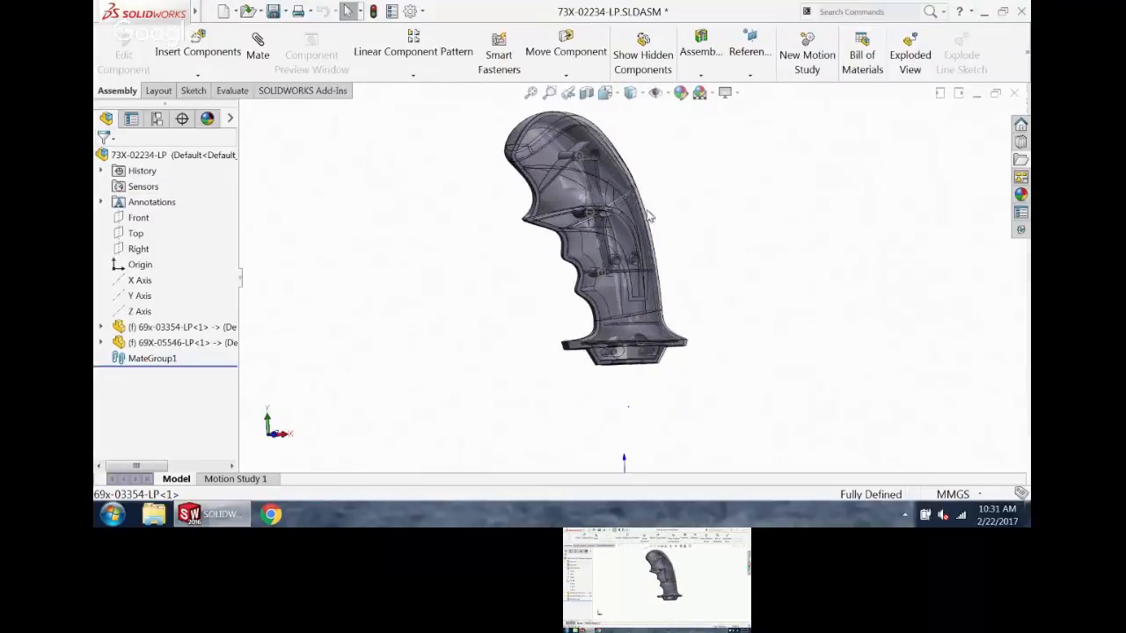
{"action": "scroll", "coordinate": [650, 216], "scroll_direction": "down", "scroll_amount": 1}
{"action": "scroll", "coordinate": [724, 201], "scroll_direction": "up", "scroll_amount": 1}
{"action": "middle_click_drag", "start_coordinate": [723, 202], "coordinate": [730, 206]}
{"action": "scroll", "coordinate": [734, 202], "scroll_direction": "down", "scroll_amount": 1}
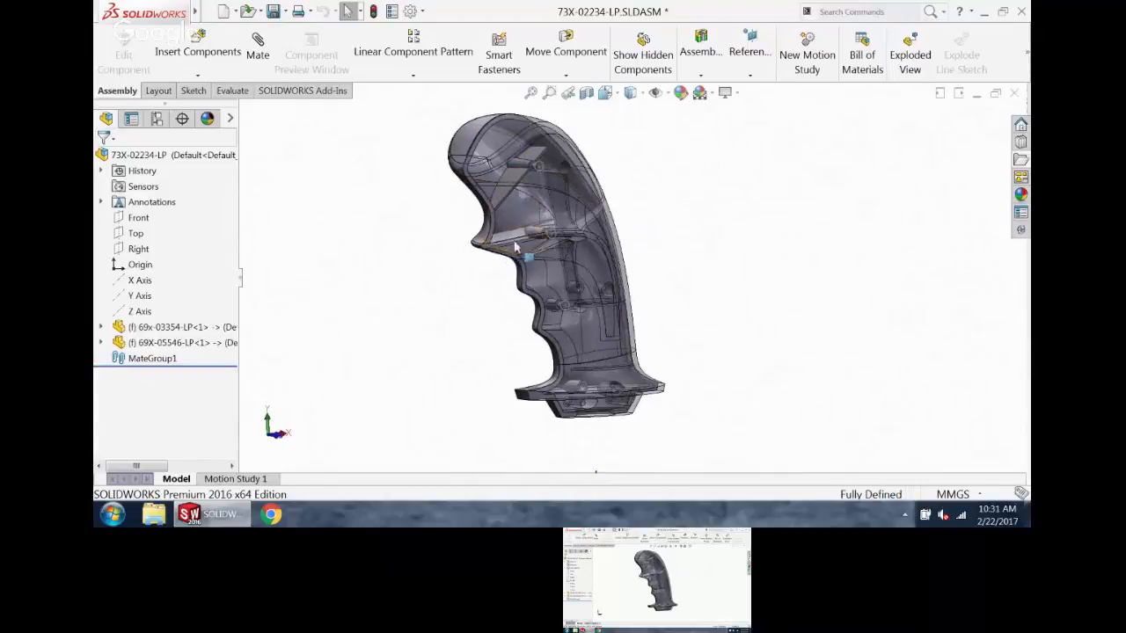
{"action": "middle_click_drag", "start_coordinate": [516, 249], "coordinate": [394, 252]}
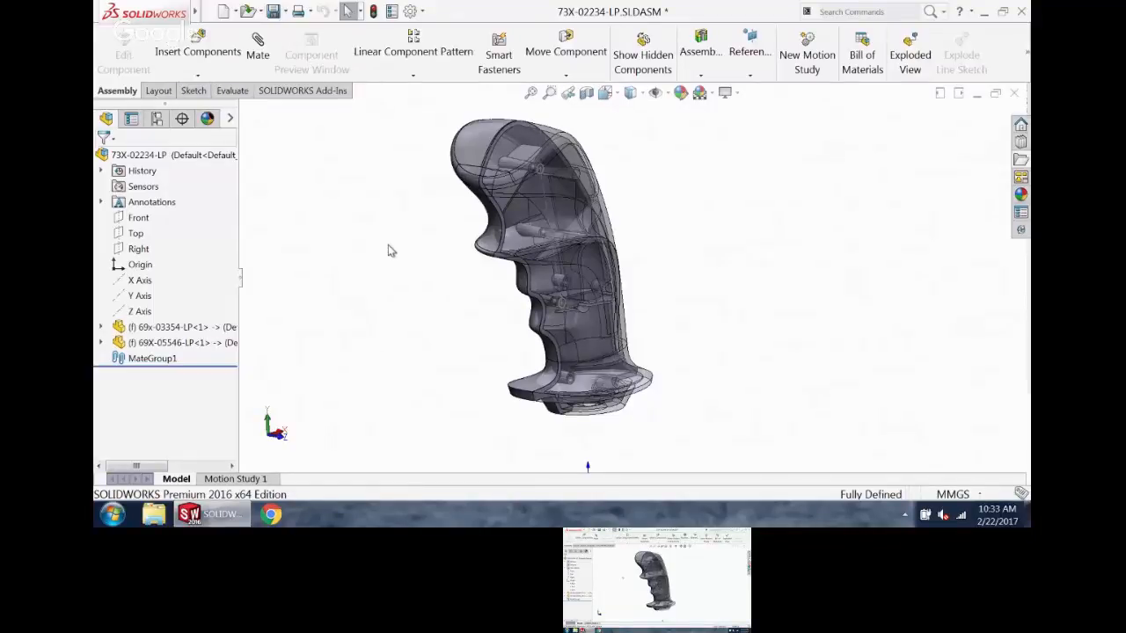
- In JOYSTICK2, group the LEFT folder's features from Boss-Extrude3 through Cut-Extrude4 into a new subfolder named NESTED
{"action": "key", "text": "ctrl+Tab"}
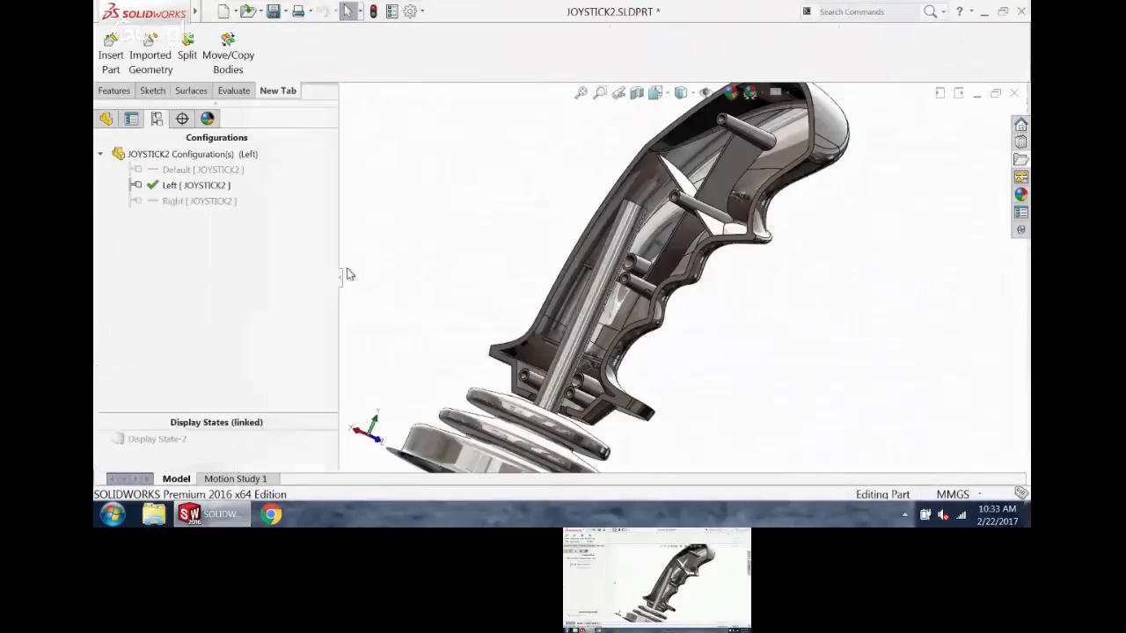
{"action": "left_click", "coordinate": [103, 121]}
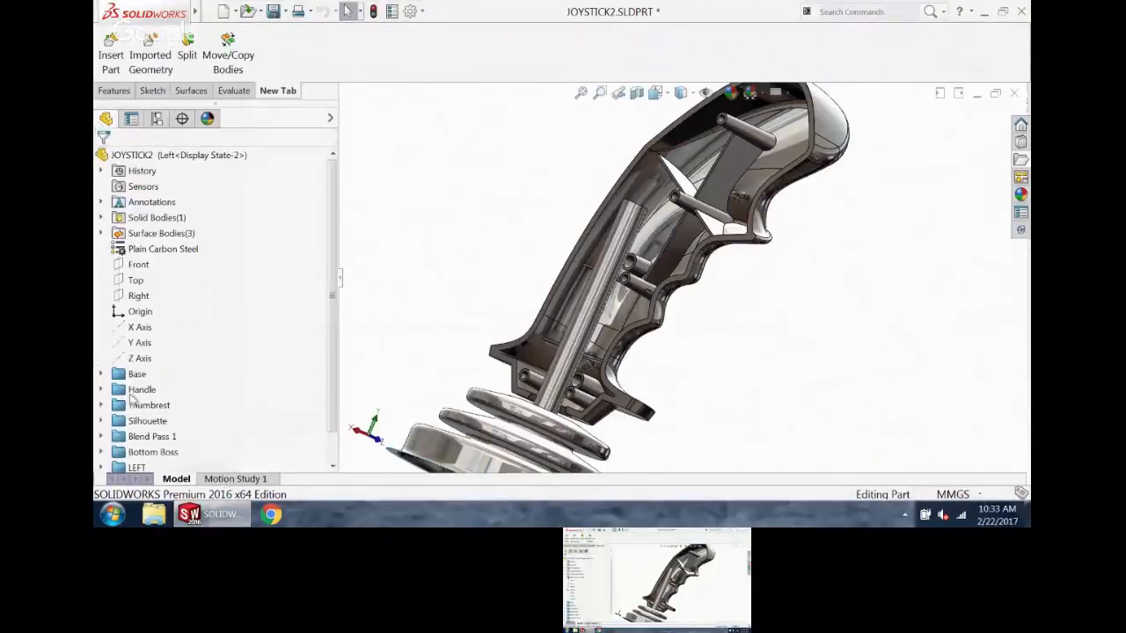
{"action": "scroll", "coordinate": [187, 396], "scroll_direction": "down", "scroll_amount": 2}
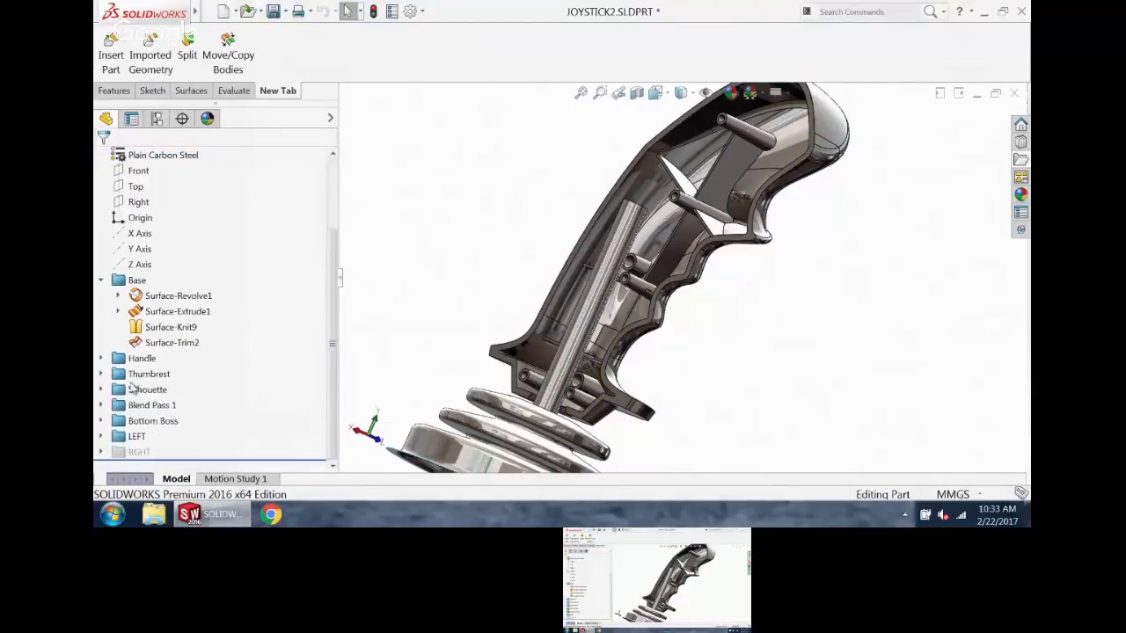
{"action": "left_click", "coordinate": [101, 436]}
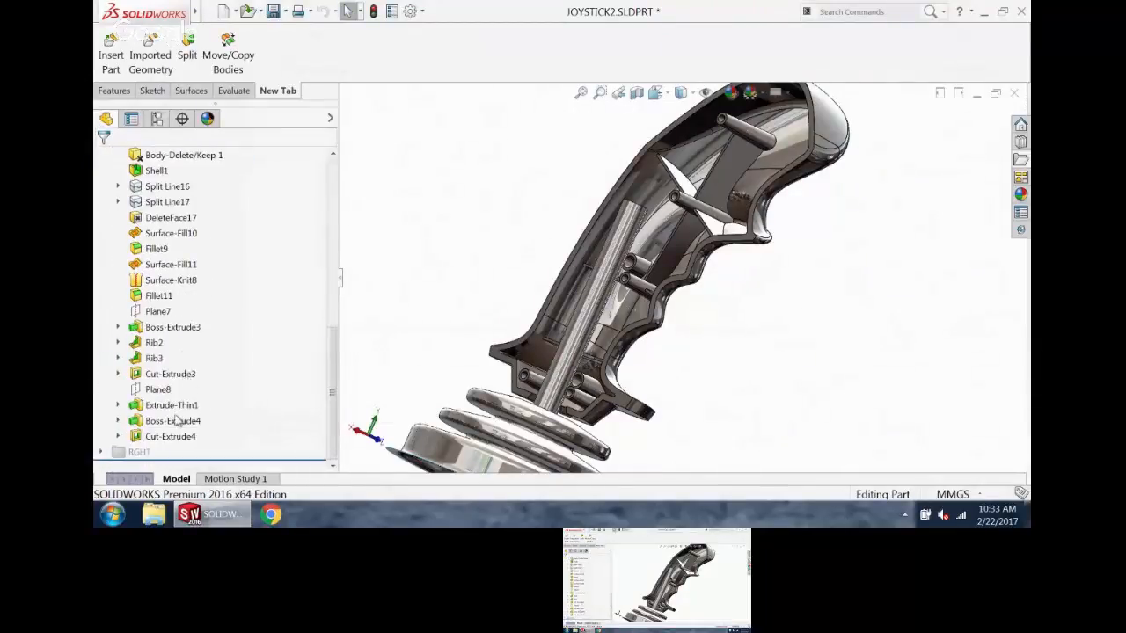
{"action": "left_click", "coordinate": [181, 437]}
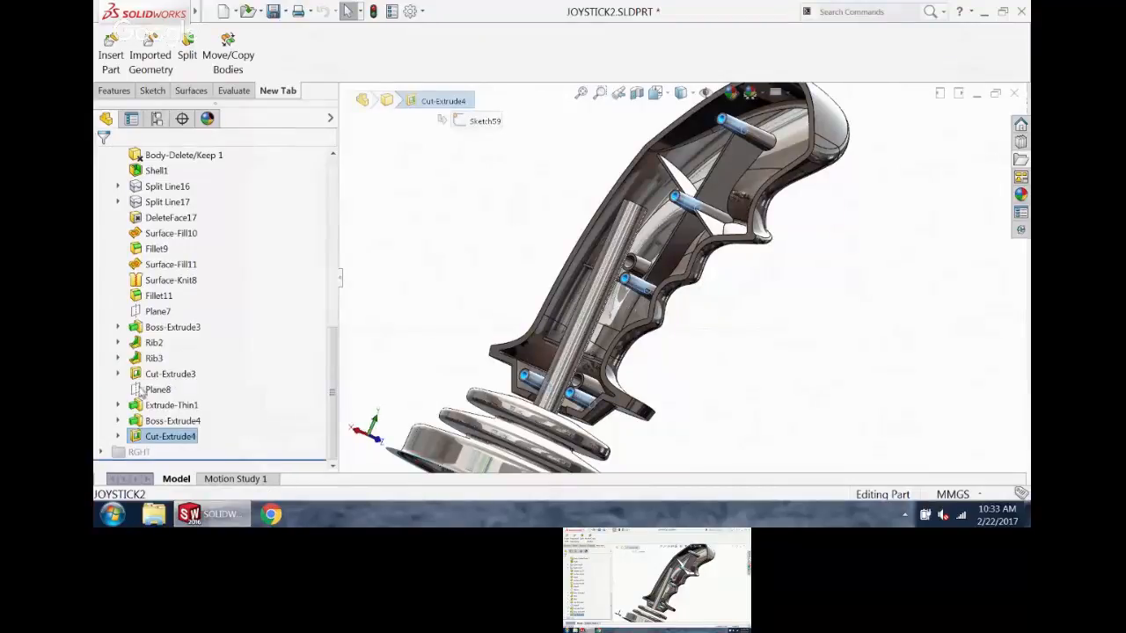
{"action": "left_click", "coordinate": [166, 329], "text": "shift"}
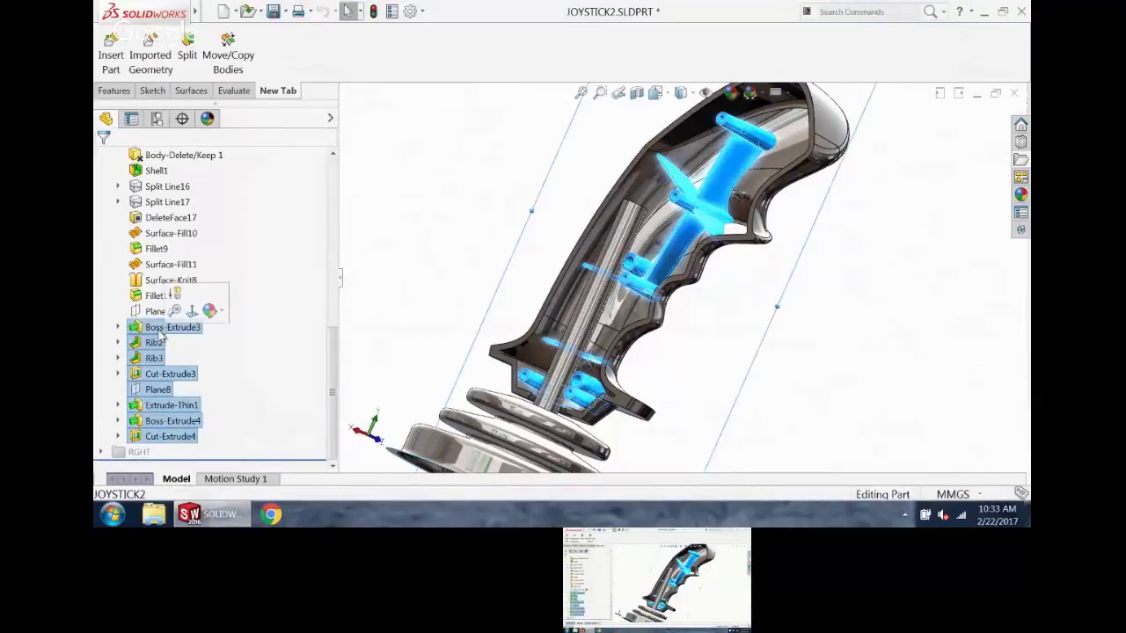
{"action": "right_click", "coordinate": [163, 331]}
{"action": "left_click", "coordinate": [225, 314]}
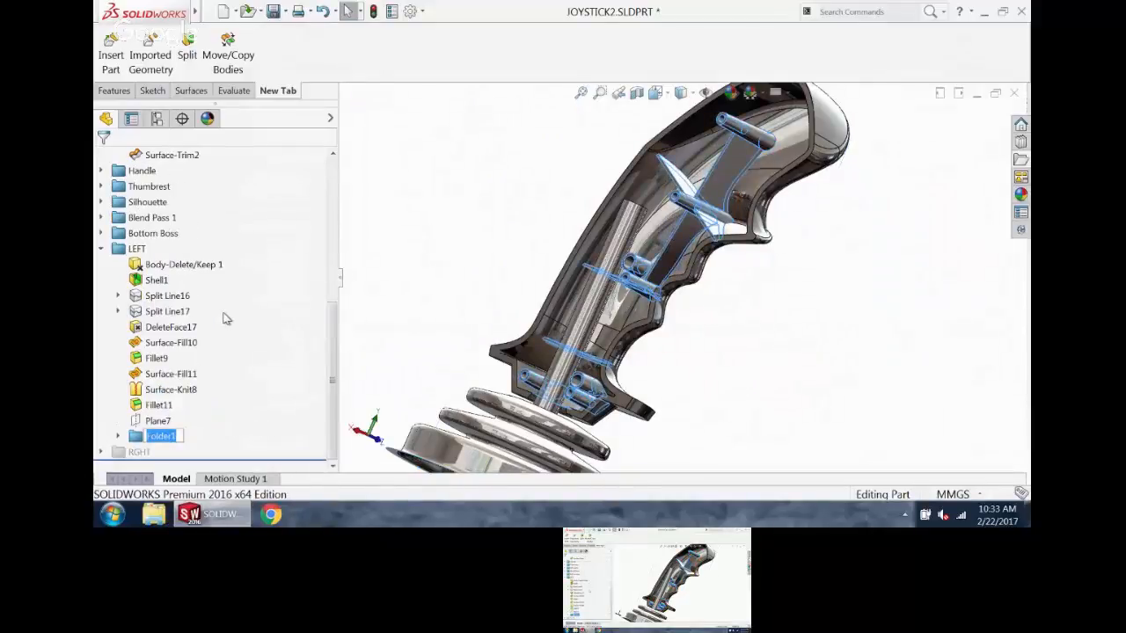
{"action": "type", "text": "NESTED"}
{"action": "key", "text": "Return"}
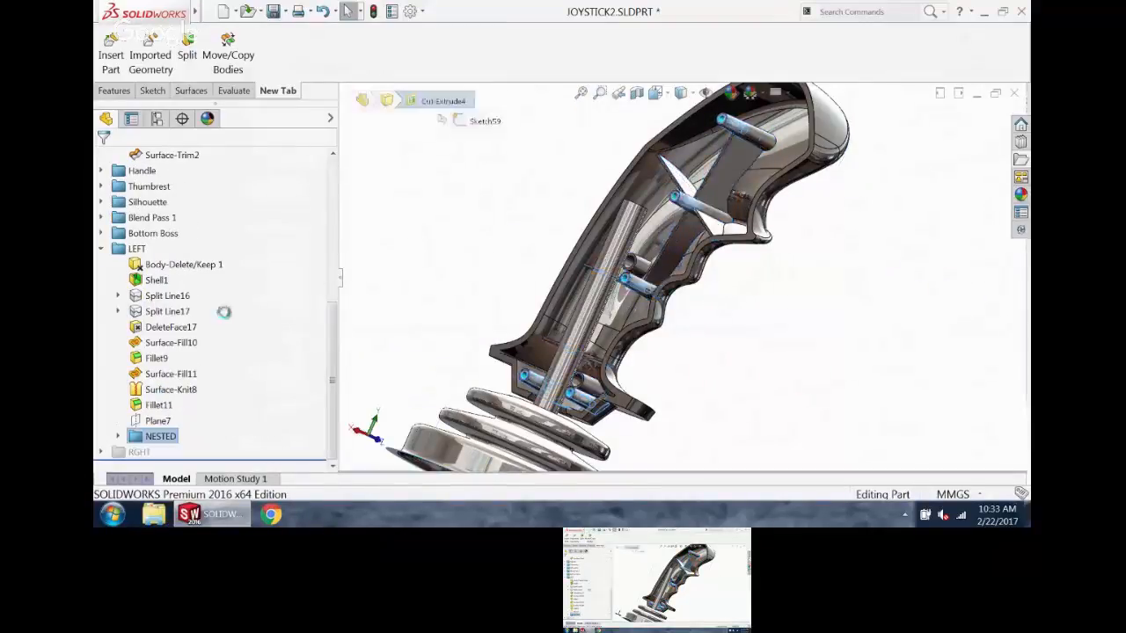
{"action": "left_click", "coordinate": [419, 293]}
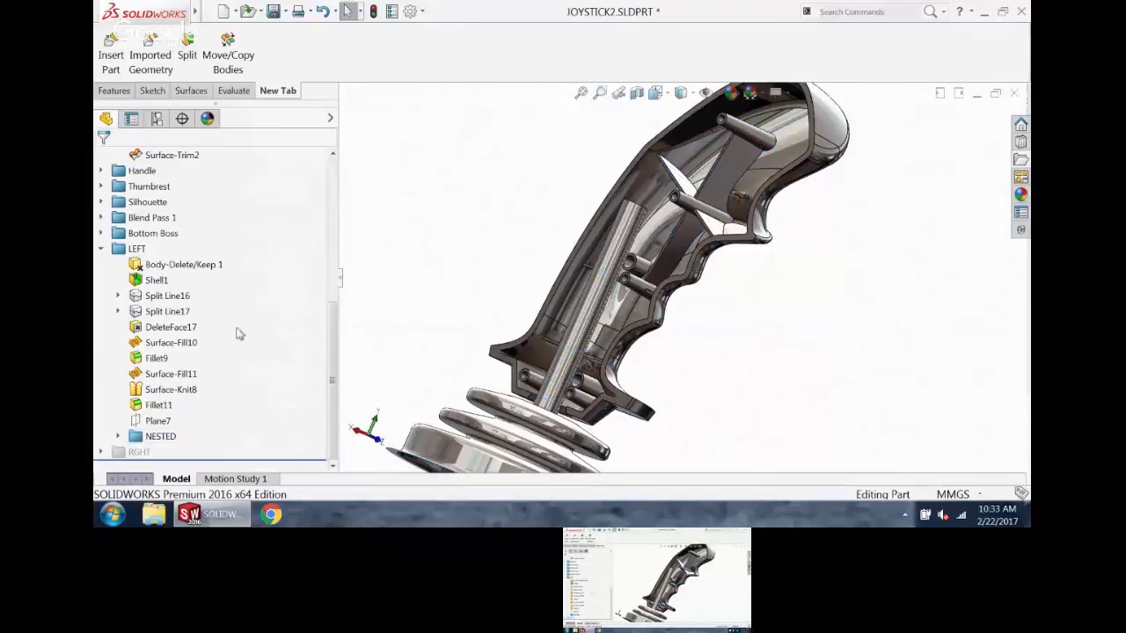
- Display JOYSTICK2's configurations and split the feature tree area into two panes
{"action": "left_click", "coordinate": [157, 119]}
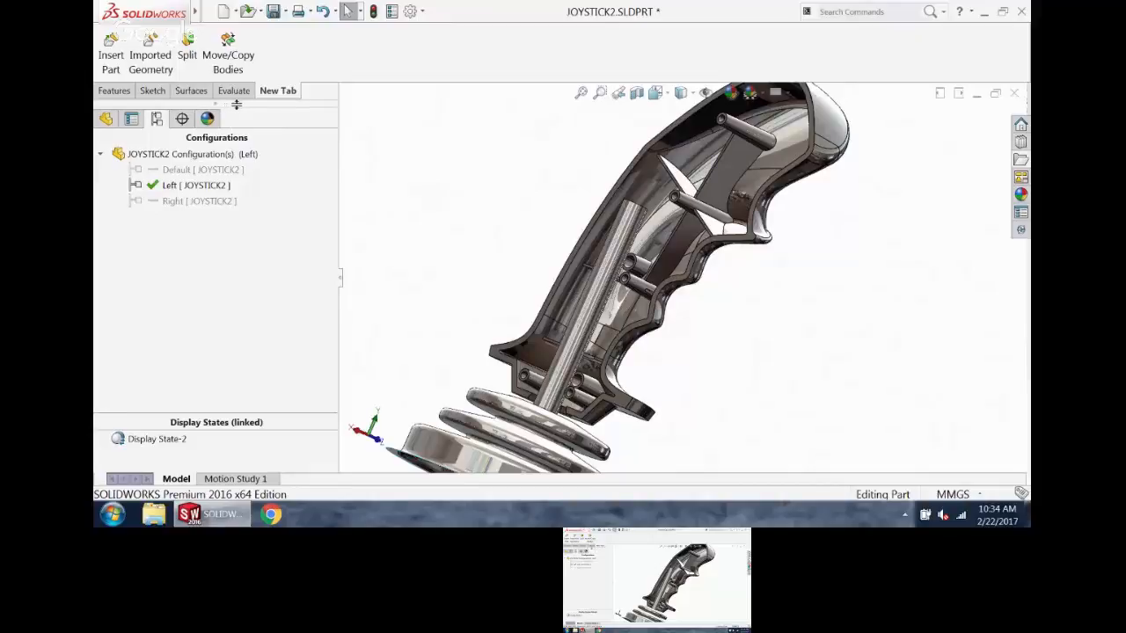
{"action": "left_click_drag", "start_coordinate": [243, 103], "coordinate": [258, 299]}
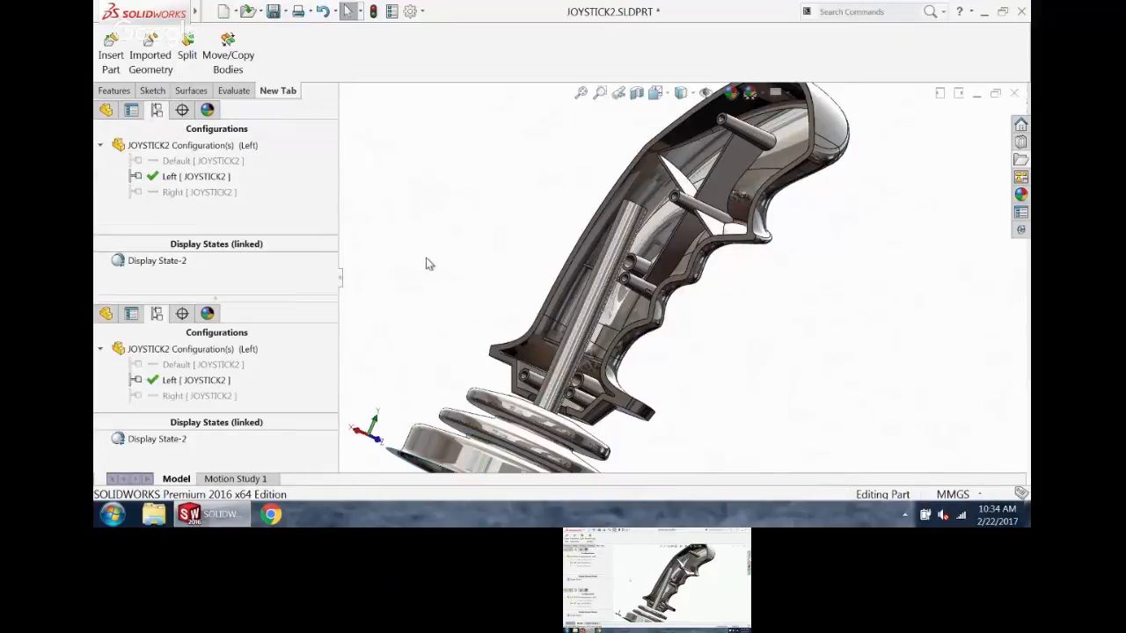
- Show the feature tree below the configurations and activate JOYSTICK2's Right configuration
{"action": "left_click", "coordinate": [105, 313]}
{"action": "left_click_drag", "start_coordinate": [327, 418], "coordinate": [330, 448]}
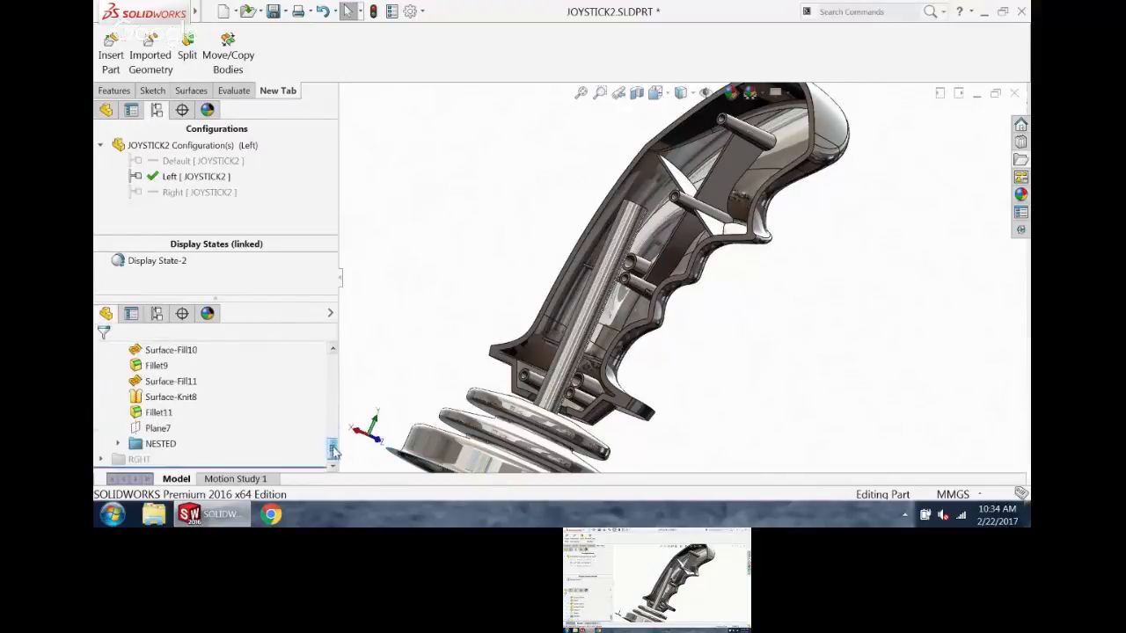
{"action": "double_click", "coordinate": [190, 192]}
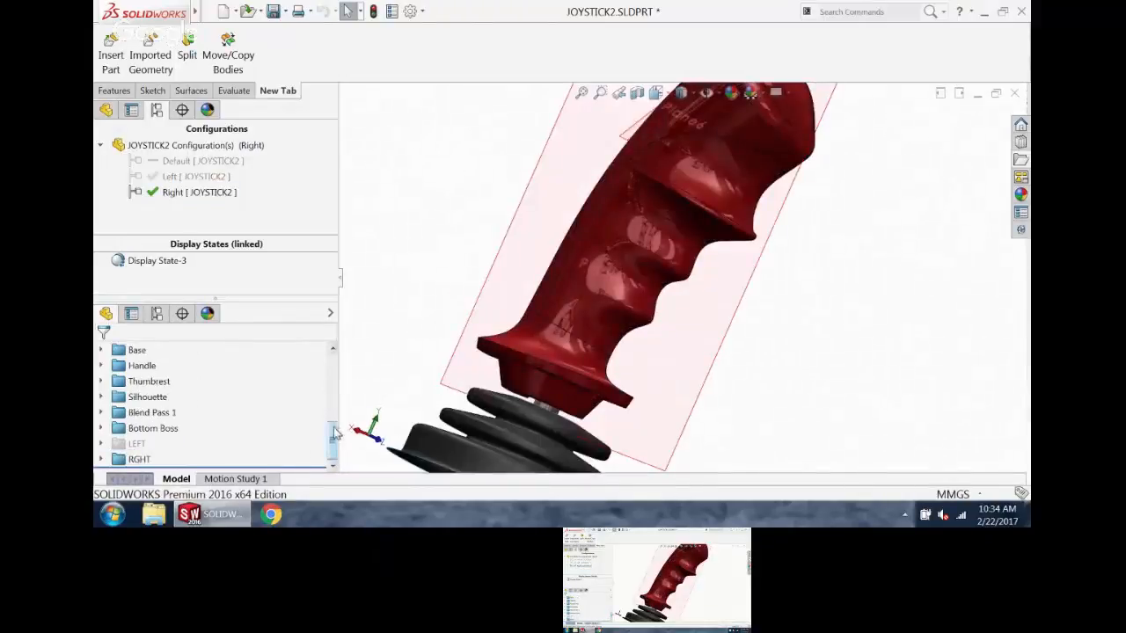
{"action": "mouse_move", "coordinate": [333, 433]}
{"action": "left_mouse_down"}
{"action": "mouse_move", "coordinate": [334, 421]}
{"action": "mouse_move", "coordinate": [322, 470]}
{"action": "left_mouse_up"}
- Display the part's appearances above the feature tree and expand the Handle folder
{"action": "left_click", "coordinate": [106, 110]}
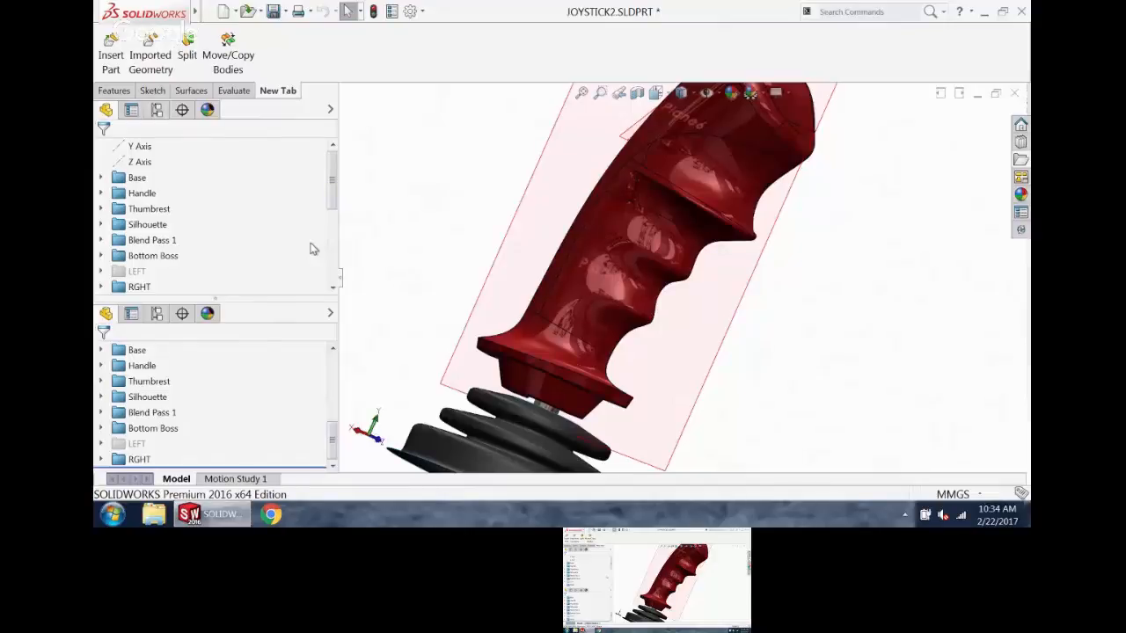
{"action": "left_click", "coordinate": [208, 111]}
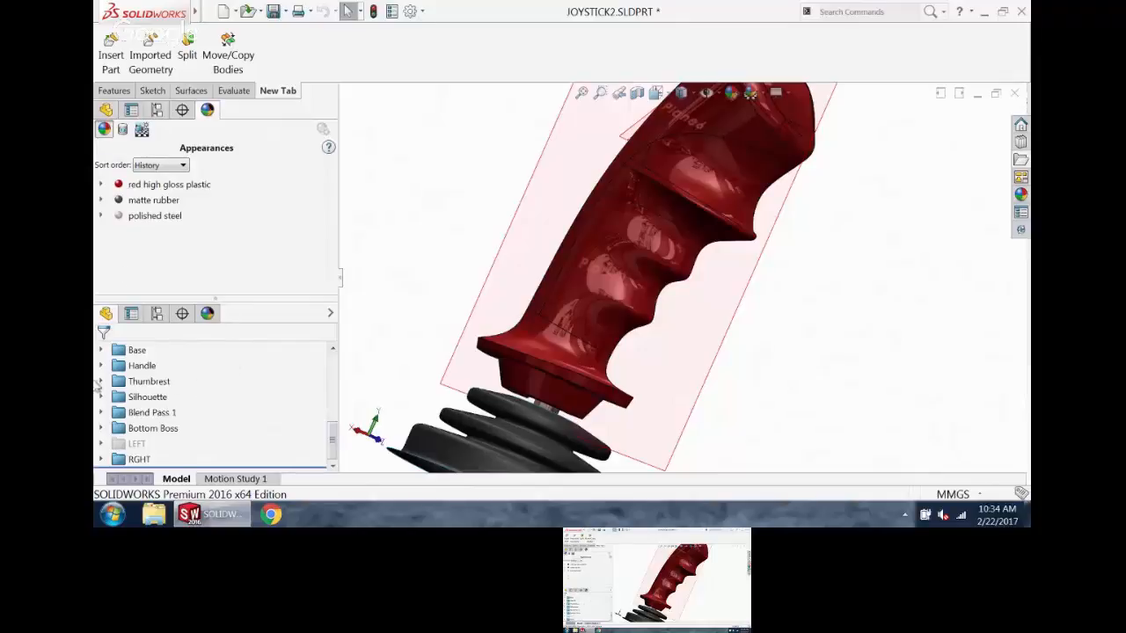
{"action": "left_click", "coordinate": [101, 365]}
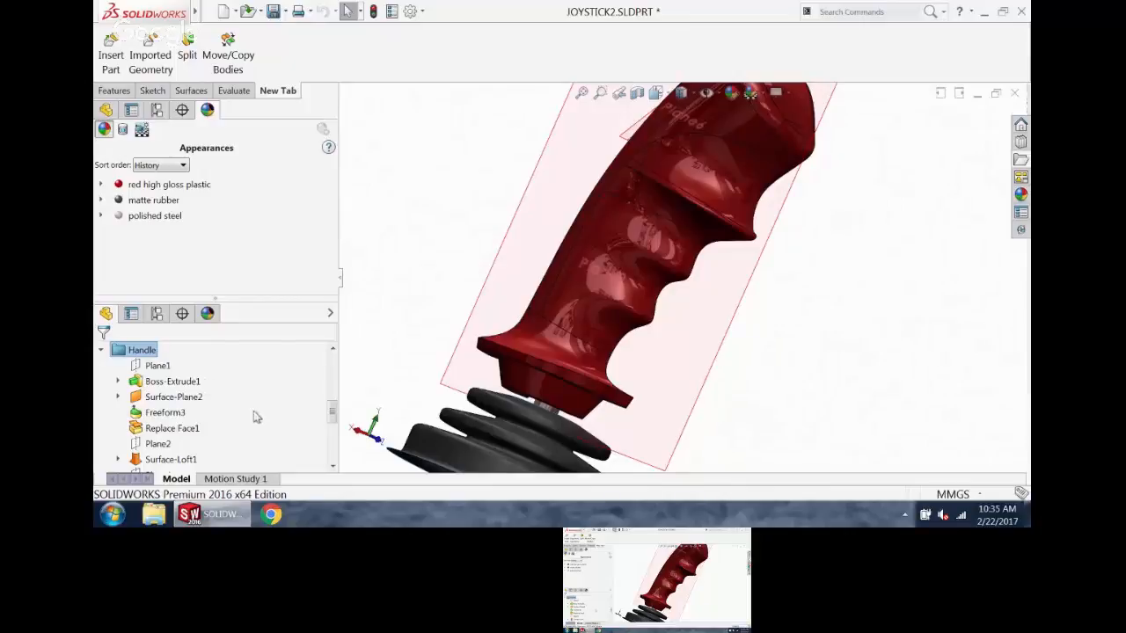
- Display the configurations again and start a new sketch on Plane7 inside the LEFT folder
{"action": "left_click", "coordinate": [157, 109]}
{"action": "left_click_drag", "start_coordinate": [334, 419], "coordinate": [331, 456]}
{"action": "left_click", "coordinate": [102, 444]}
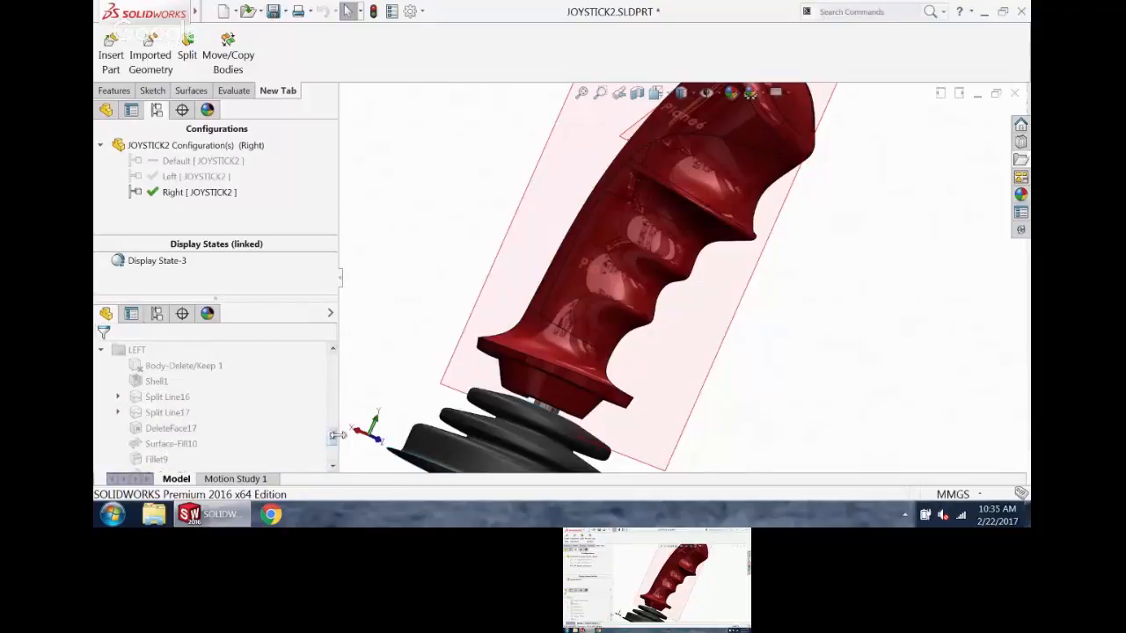
{"action": "left_click_drag", "start_coordinate": [332, 437], "coordinate": [331, 452]}
{"action": "left_click", "coordinate": [159, 428]}
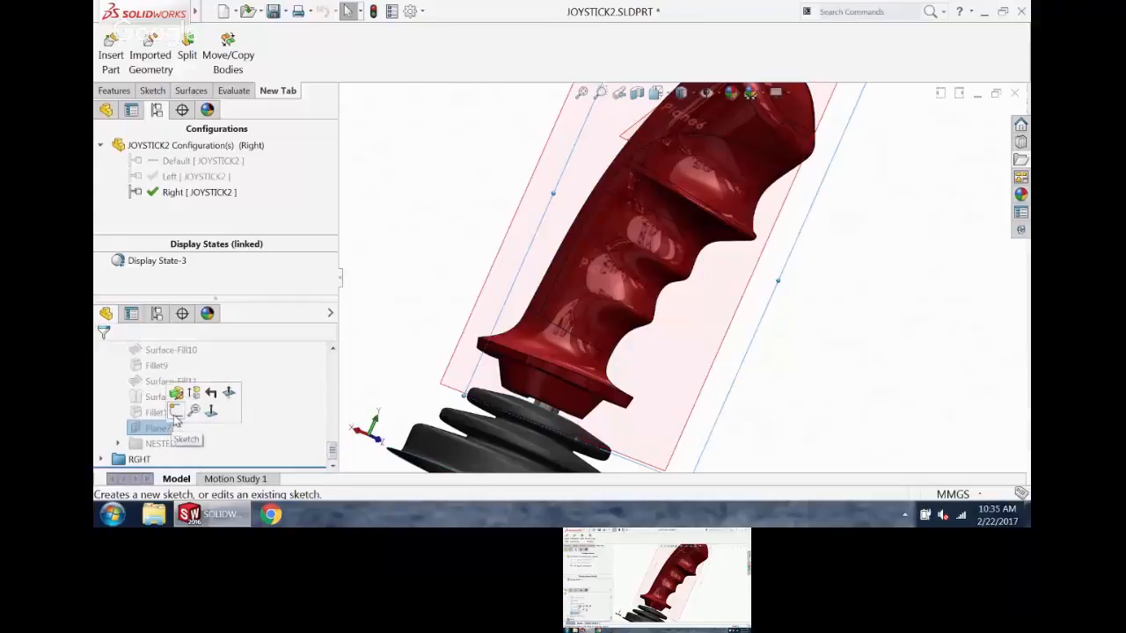
{"action": "left_click", "coordinate": [177, 411]}
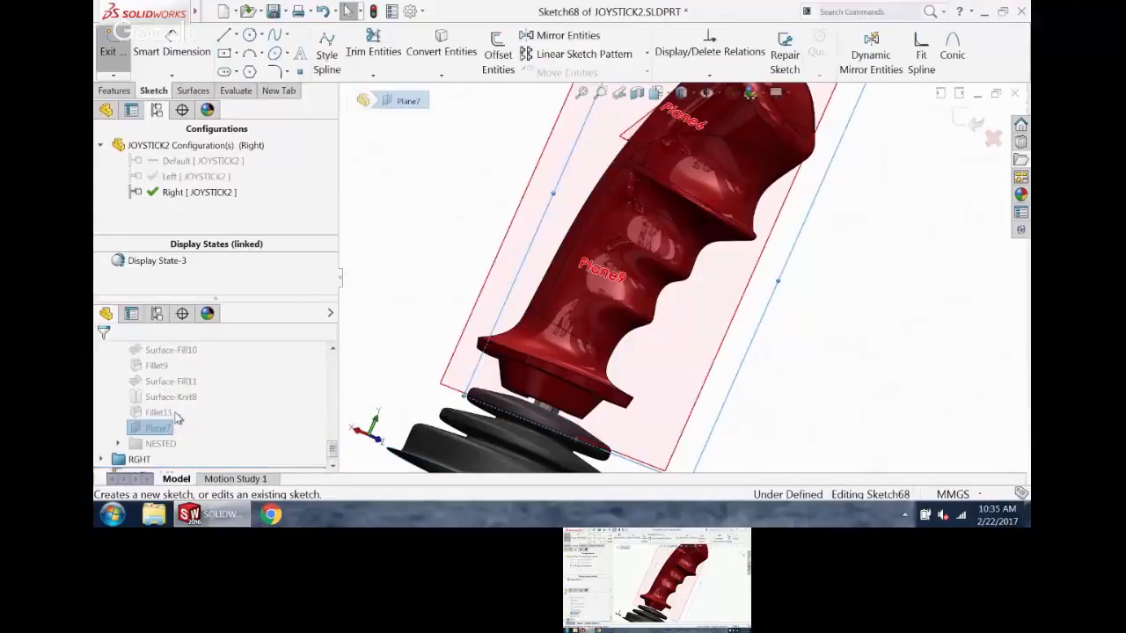
- Sketch a closed triangle beside the finger grips with its closing side about 43 mm long, and exit the sketch, keeping it
{"action": "left_click", "coordinate": [223, 37]}
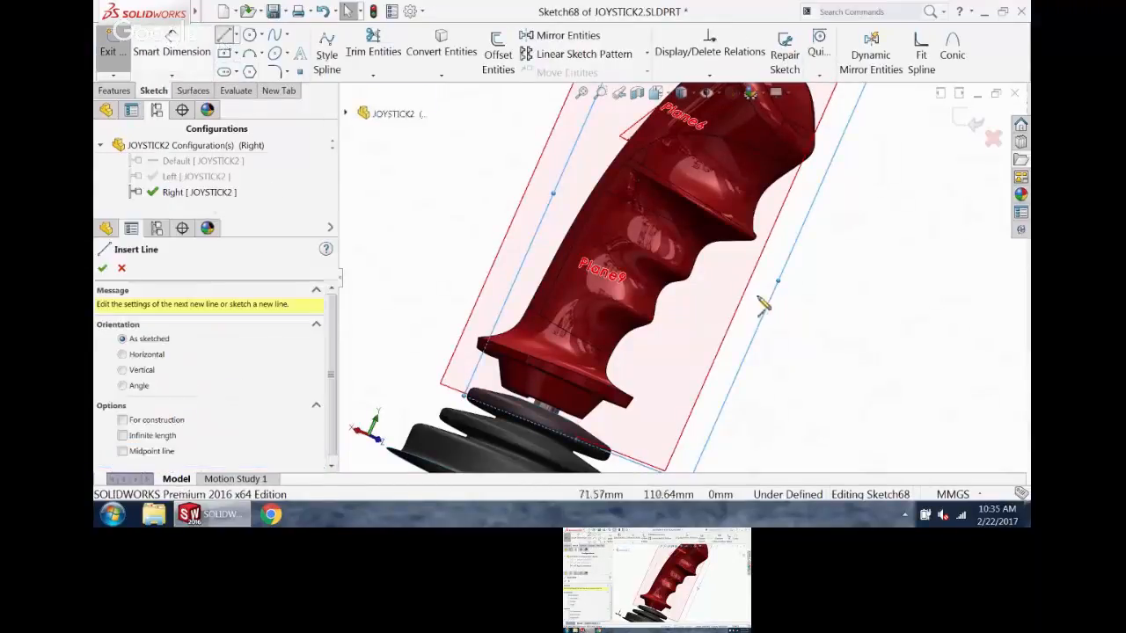
{"action": "left_click", "coordinate": [734, 334]}
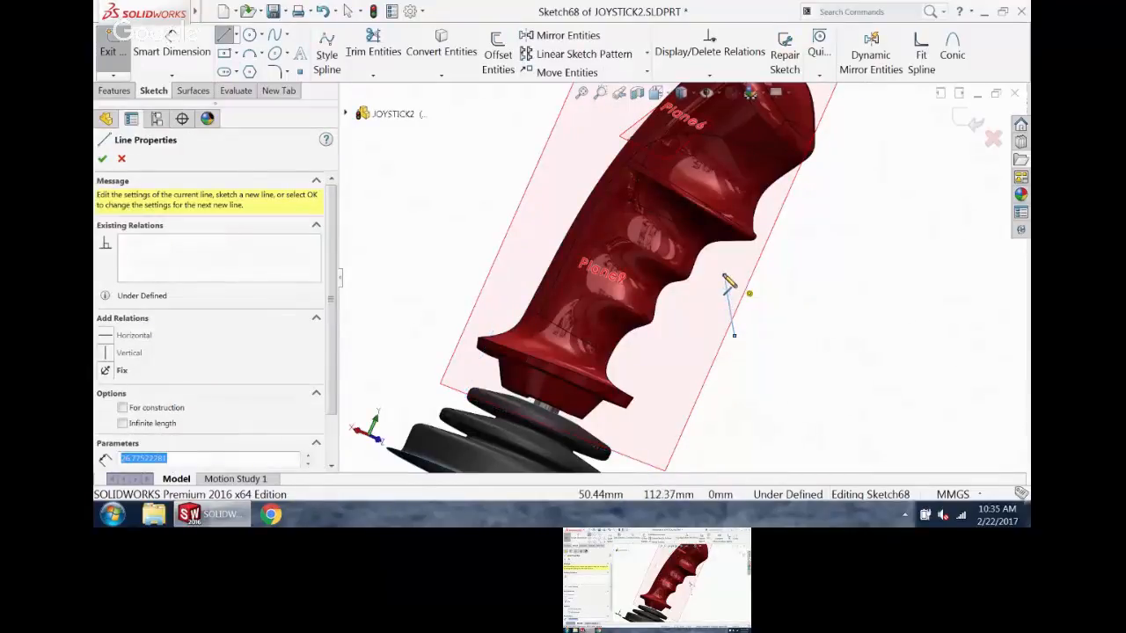
{"action": "left_click", "coordinate": [724, 275]}
{"action": "left_click", "coordinate": [817, 273]}
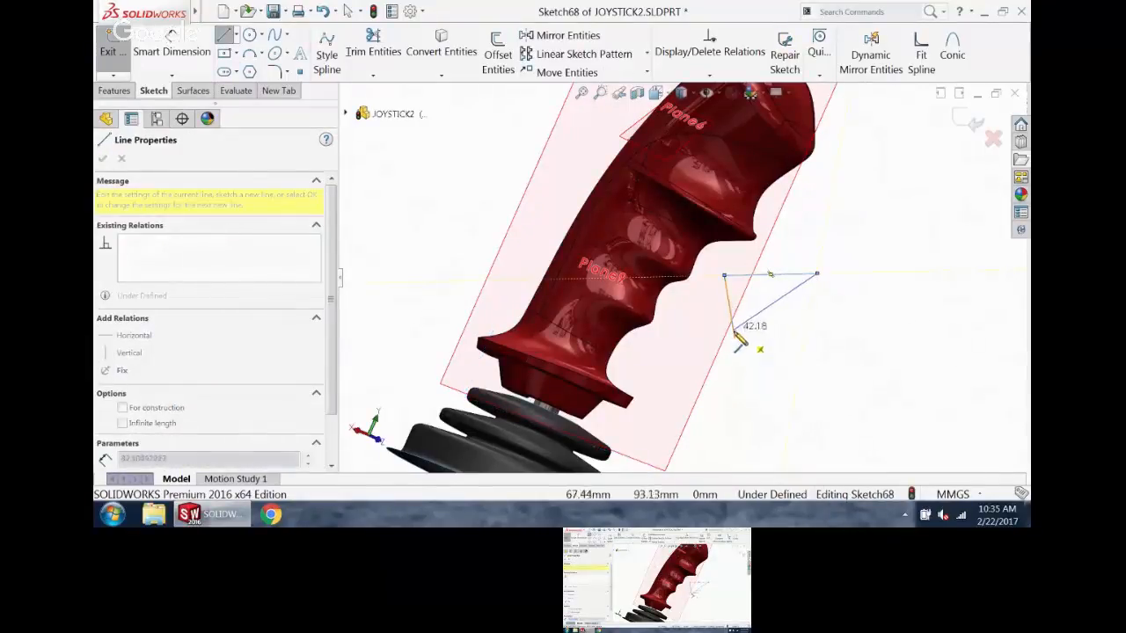
{"action": "left_click", "coordinate": [737, 335]}
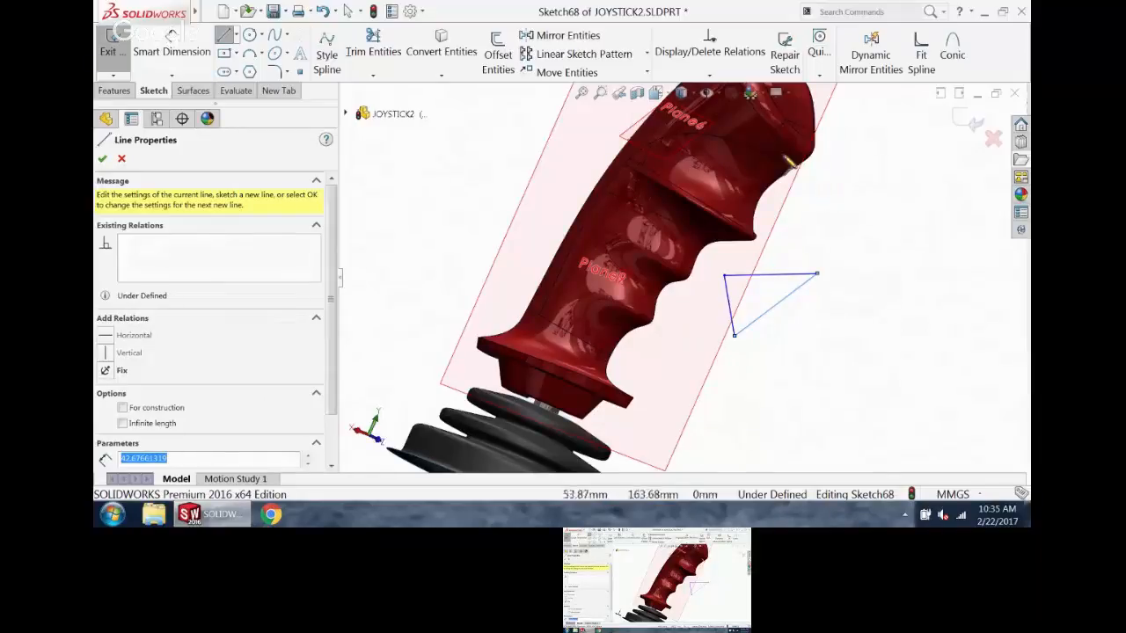
{"action": "left_click", "coordinate": [993, 141]}
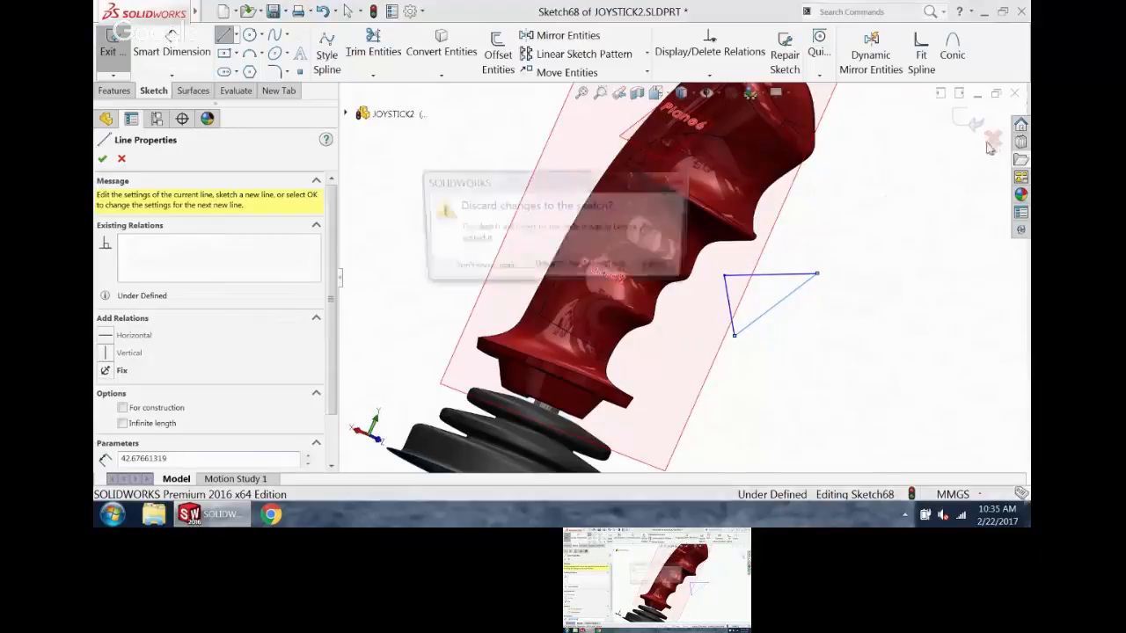
{"action": "left_click", "coordinate": [664, 267]}
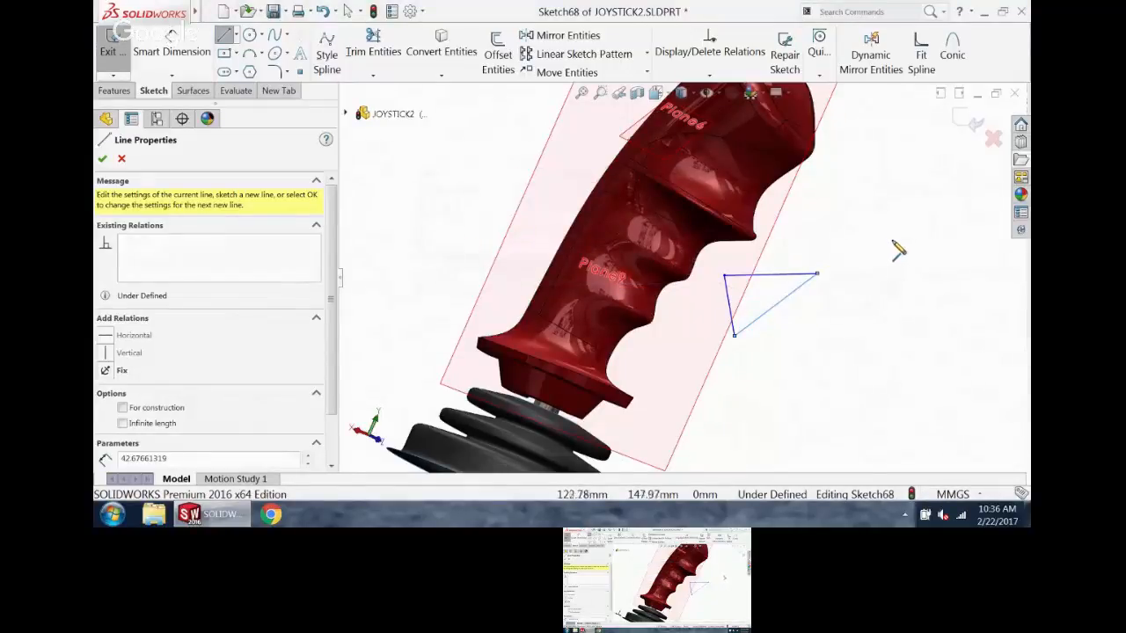
{"action": "key", "text": "Escape"}
{"action": "key", "text": "Escape"}
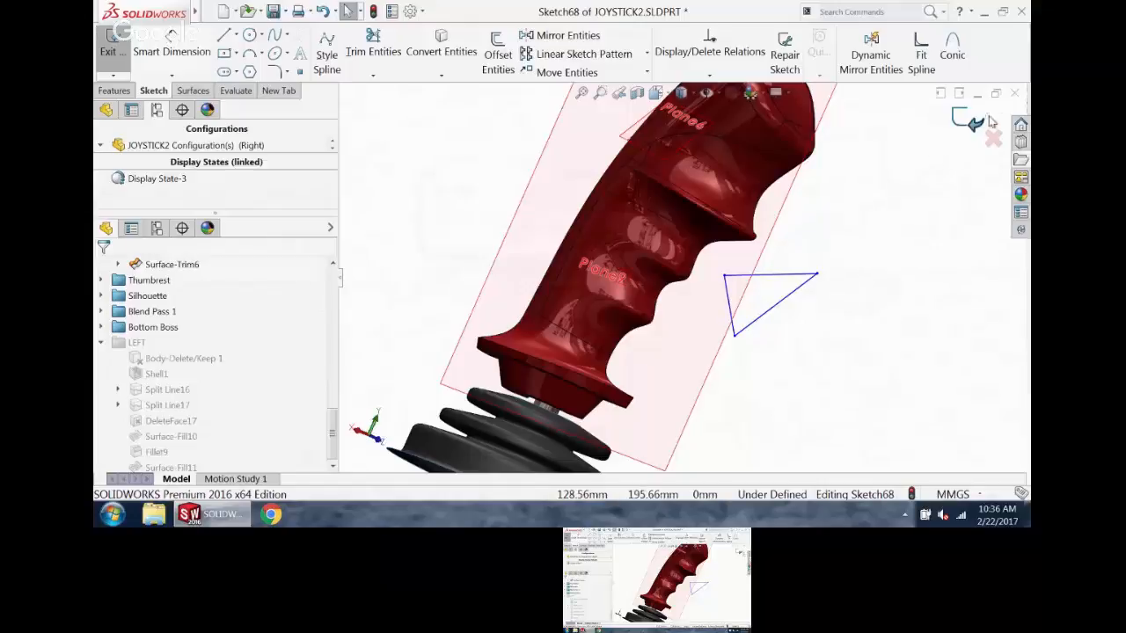
{"action": "left_click", "coordinate": [974, 125]}
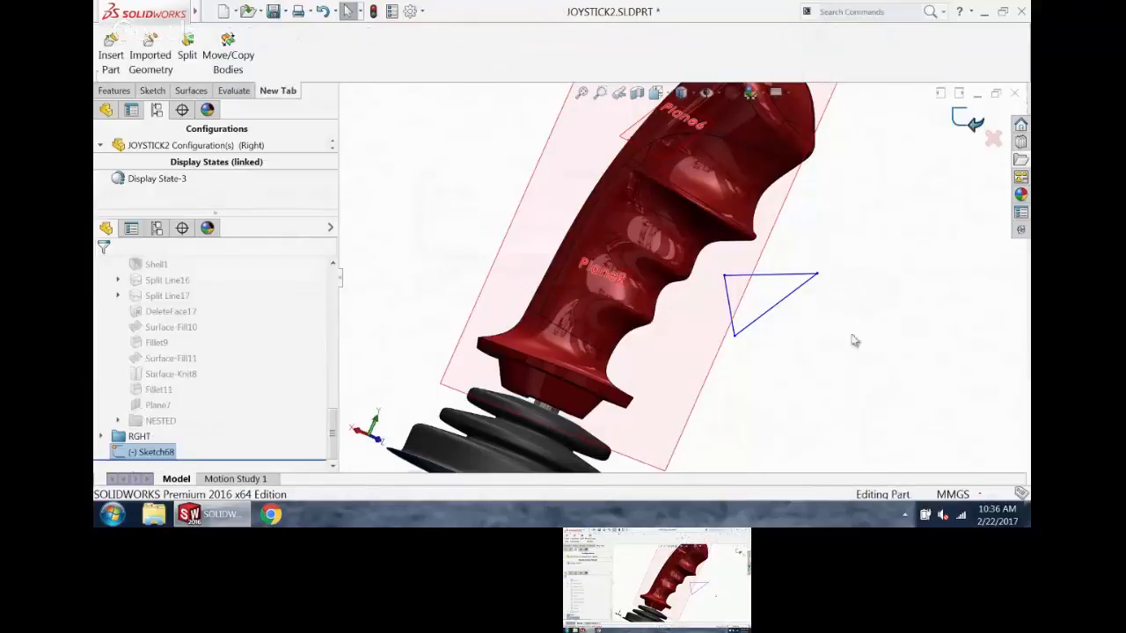
- Examine the triangle sketch in JOYSTICK2, the 73X-02234-LP assembly and the 69x-03354-LP part, and view the part's material options
{"action": "scroll", "coordinate": [906, 287], "scroll_direction": "up", "scroll_amount": 3}
{"action": "middle_click_drag", "start_coordinate": [907, 287], "coordinate": [784, 291]}
{"action": "scroll", "coordinate": [784, 290], "scroll_direction": "up", "scroll_amount": 1}
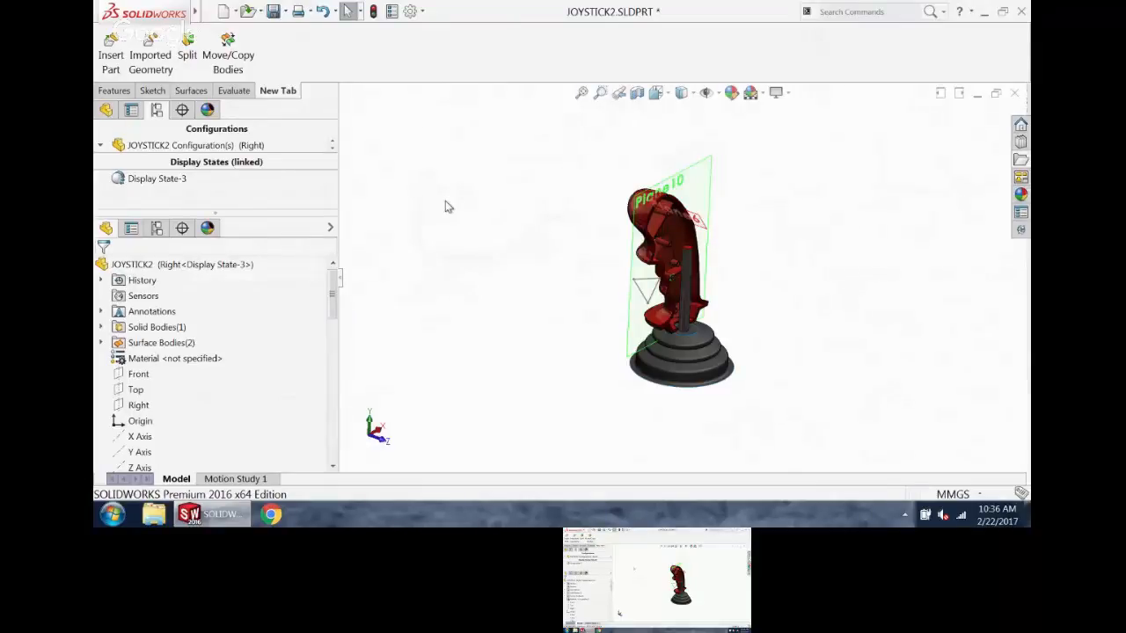
{"action": "key", "text": "ctrl+Tab"}
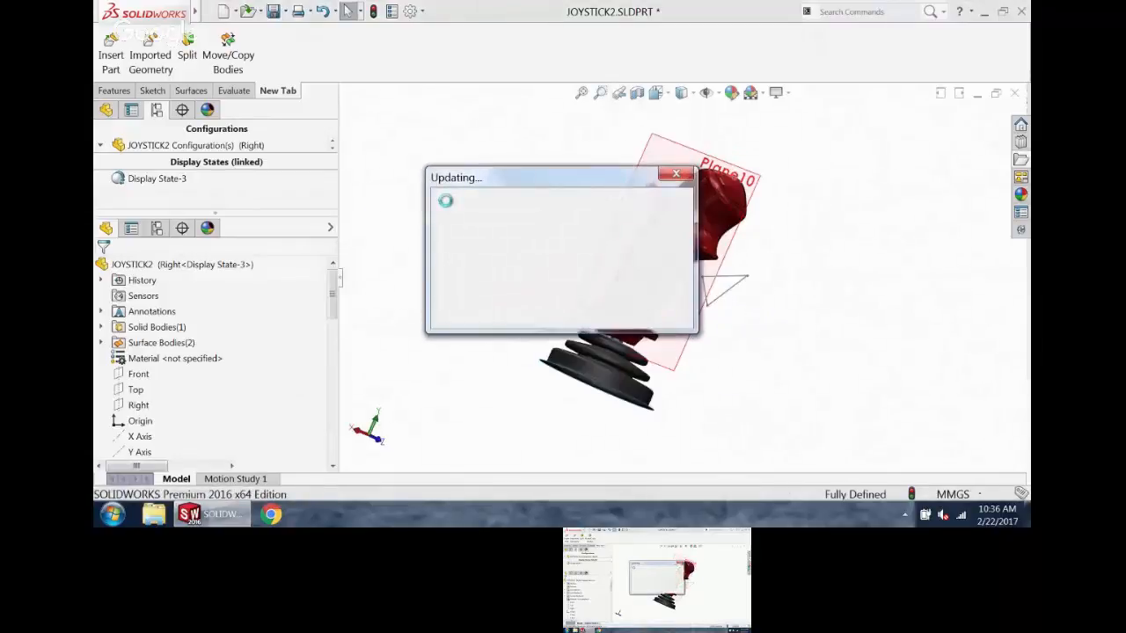
{"action": "key", "text": "ctrl+Tab"}
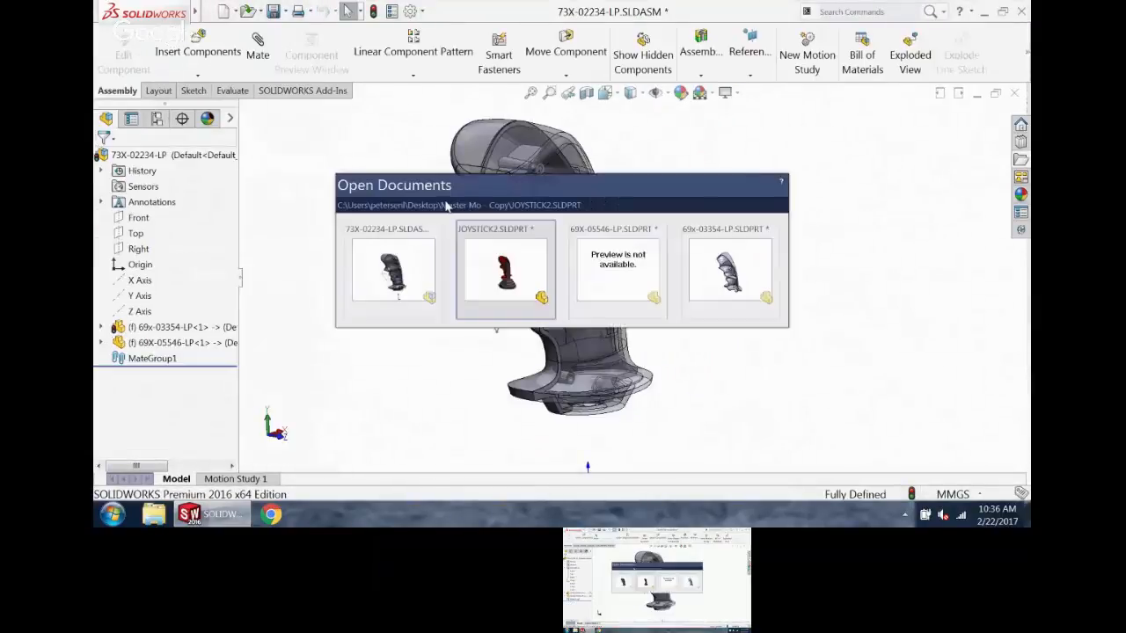
{"action": "key", "text": "ctrl+Tab"}
{"action": "key", "text": "ctrl+Tab"}
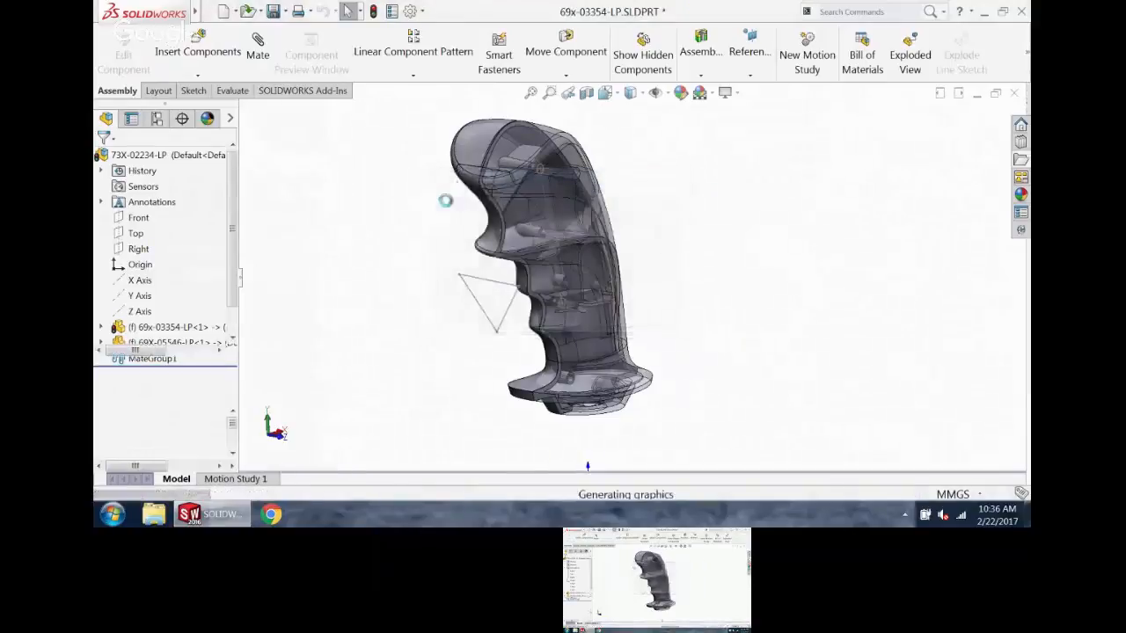
{"action": "right_click", "coordinate": [138, 245]}
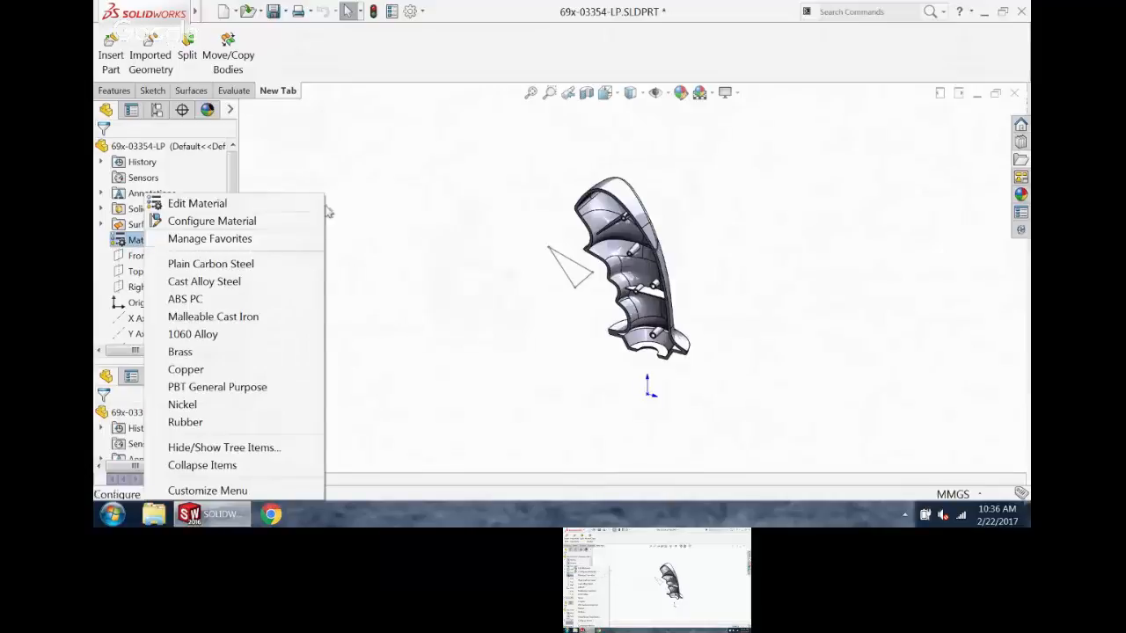
{"action": "left_click", "coordinate": [492, 187]}
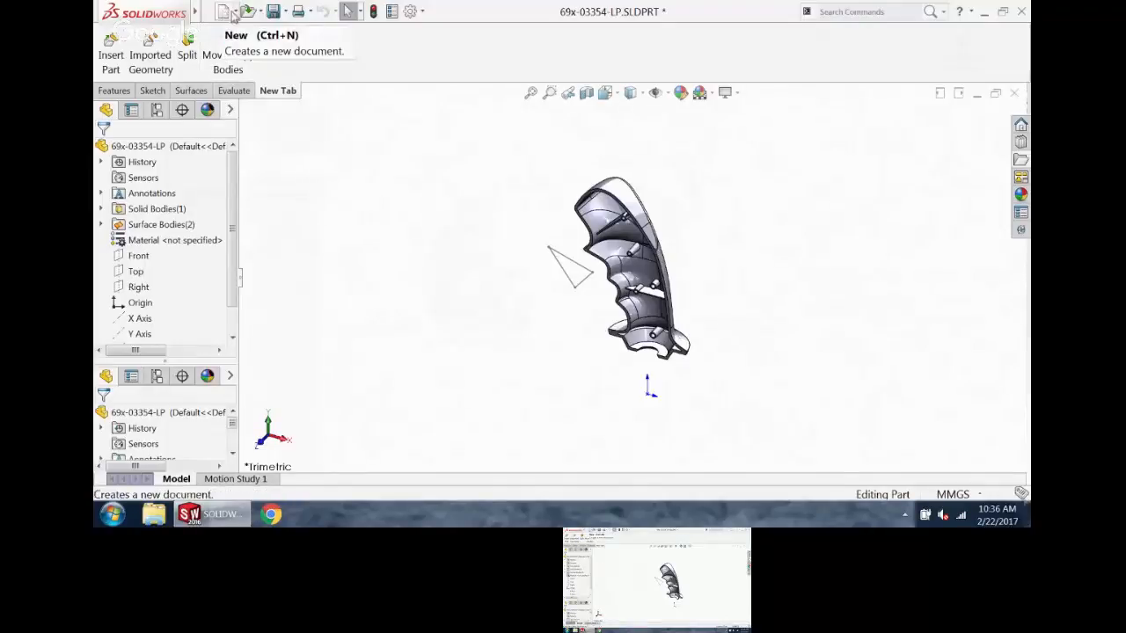
- Open JOYSTICK1 and, with the Split feature, cut handle half body Split1[1] using the Front plane as trim tool
{"action": "key", "text": "r"}
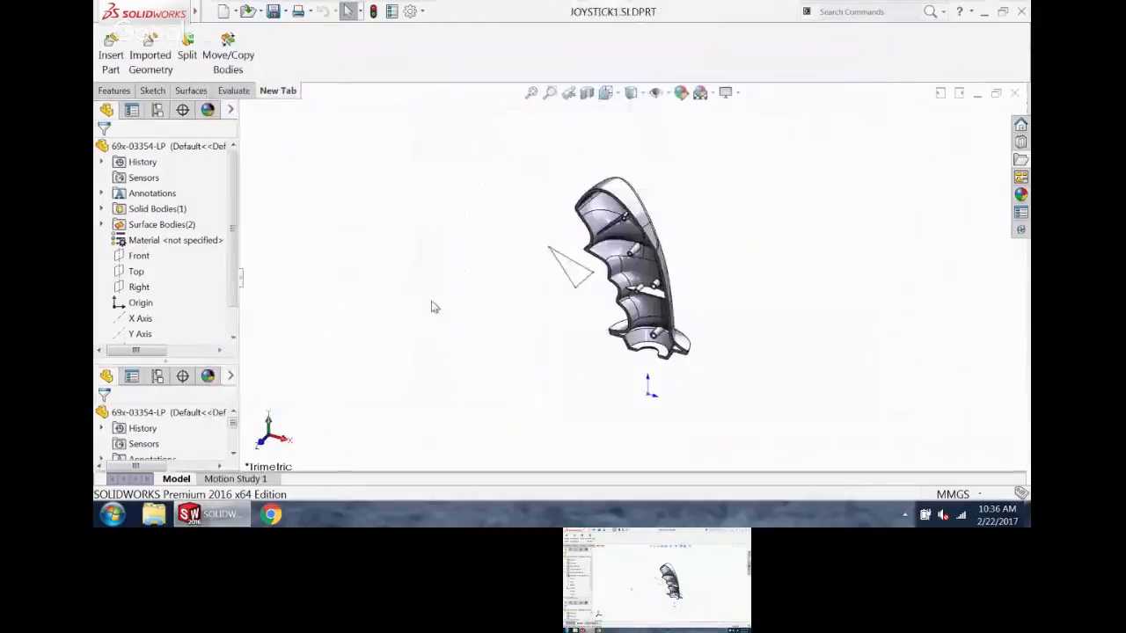
{"action": "left_click", "coordinate": [106, 120]}
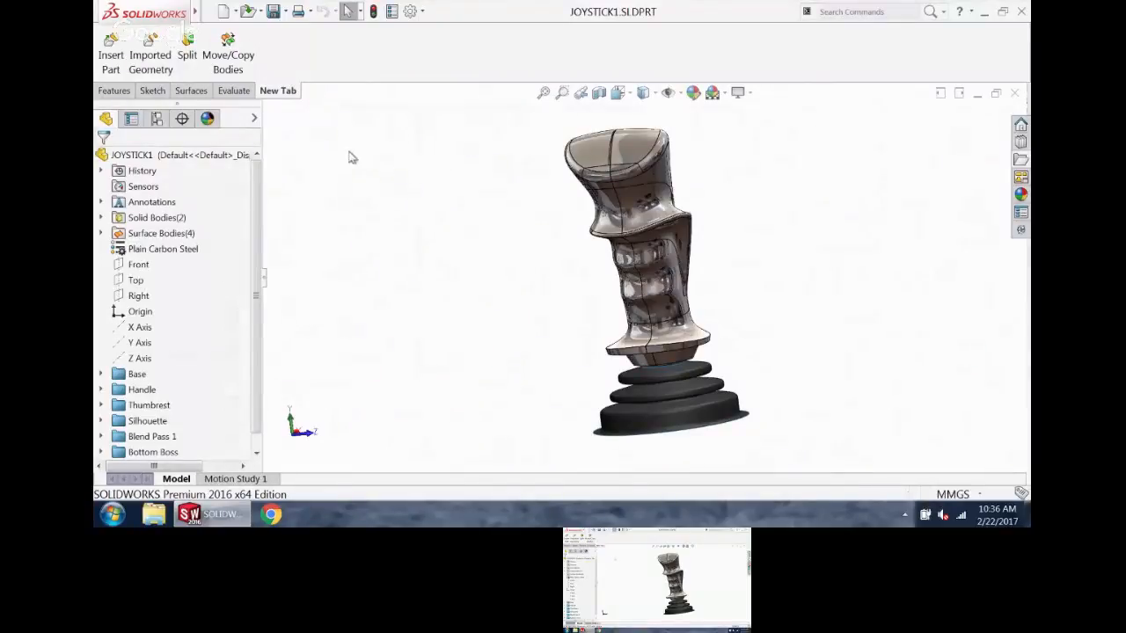
{"action": "left_click", "coordinate": [187, 48]}
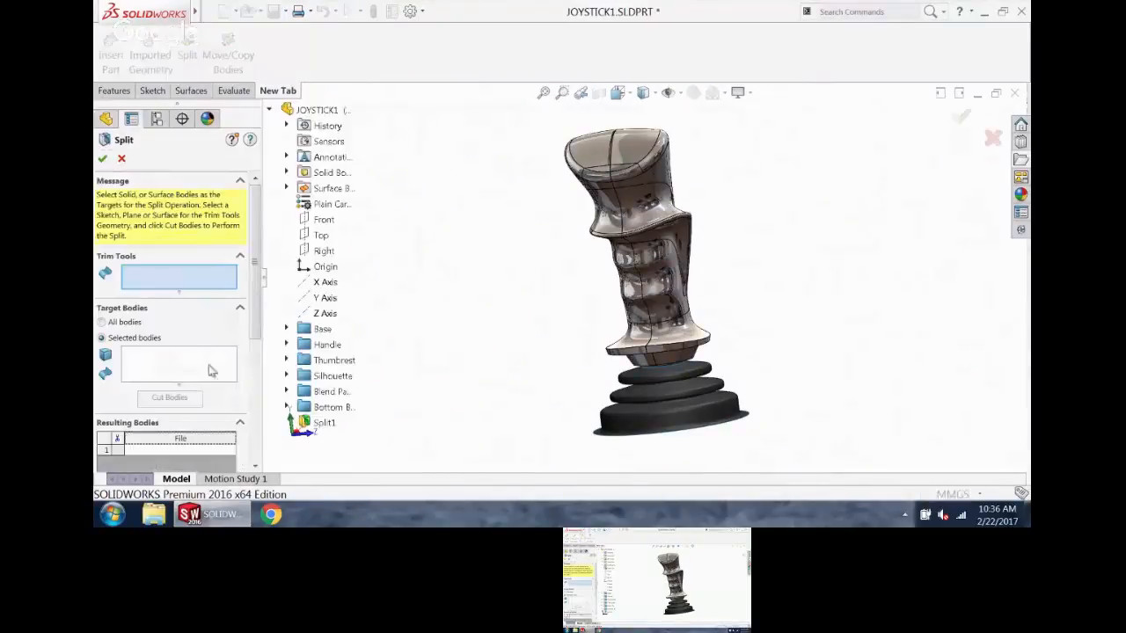
{"action": "left_click", "coordinate": [323, 220]}
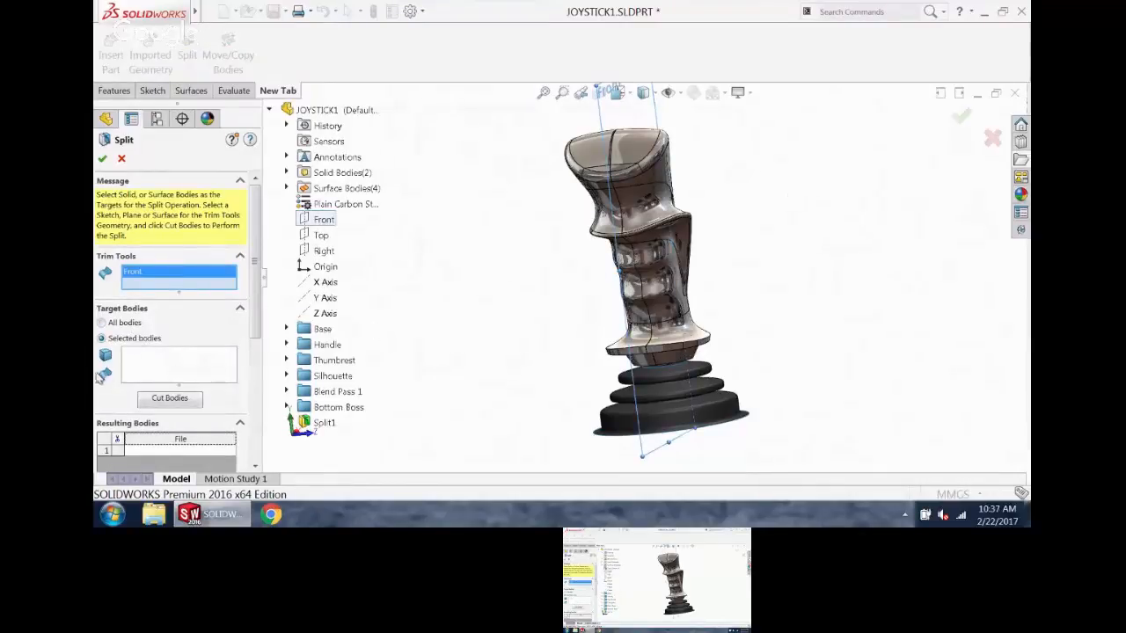
{"action": "left_click", "coordinate": [158, 360]}
{"action": "left_click", "coordinate": [640, 216]}
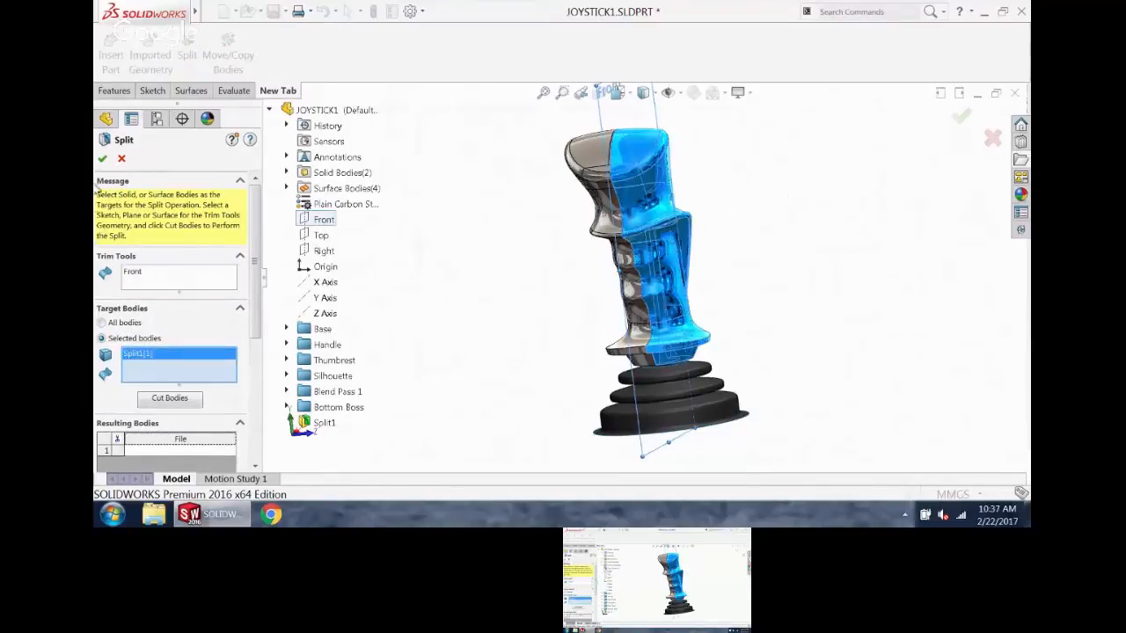
{"action": "left_click", "coordinate": [102, 159]}
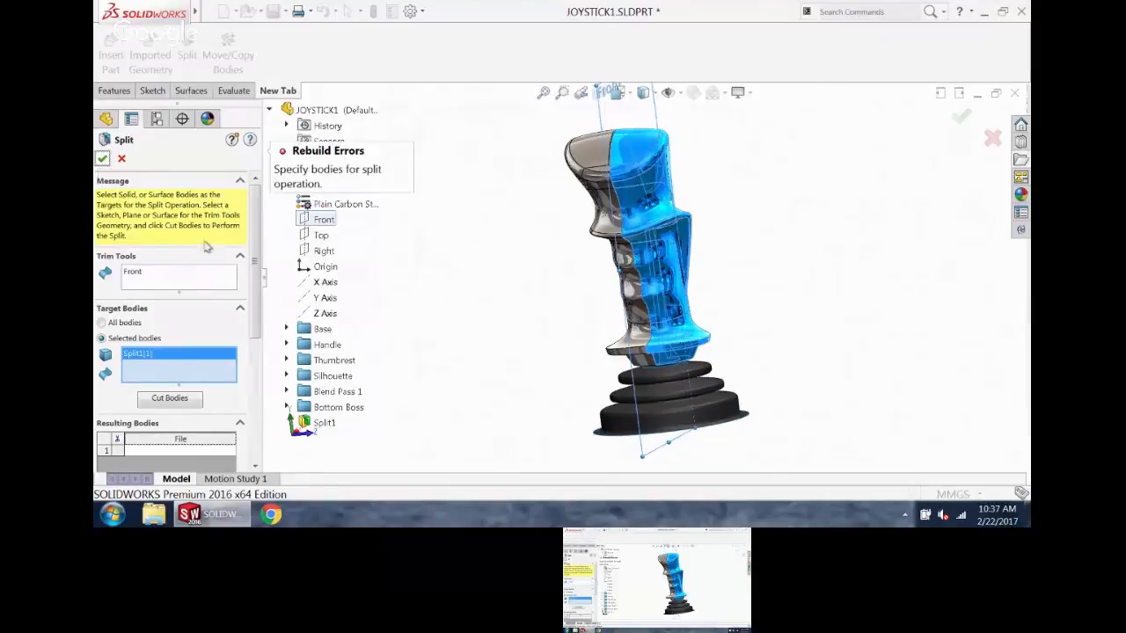
{"action": "left_click", "coordinate": [170, 398]}
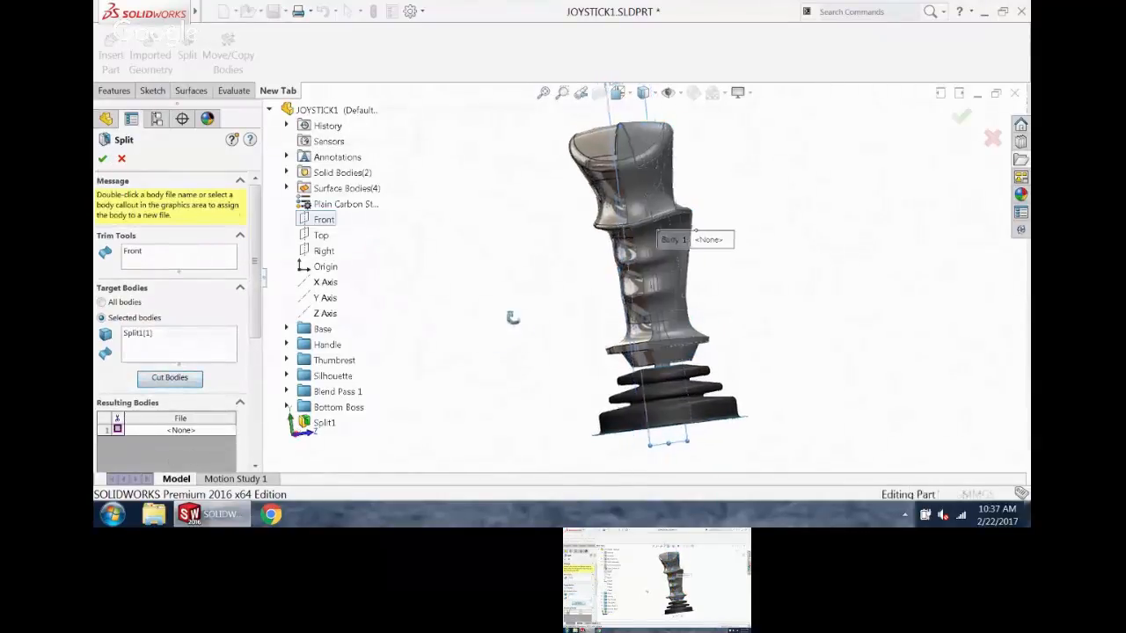
- Save the resulting split body as NEW.sldprt, replacing the existing file, then complete the split and switch to the next open document
{"action": "double_click", "coordinate": [714, 241]}
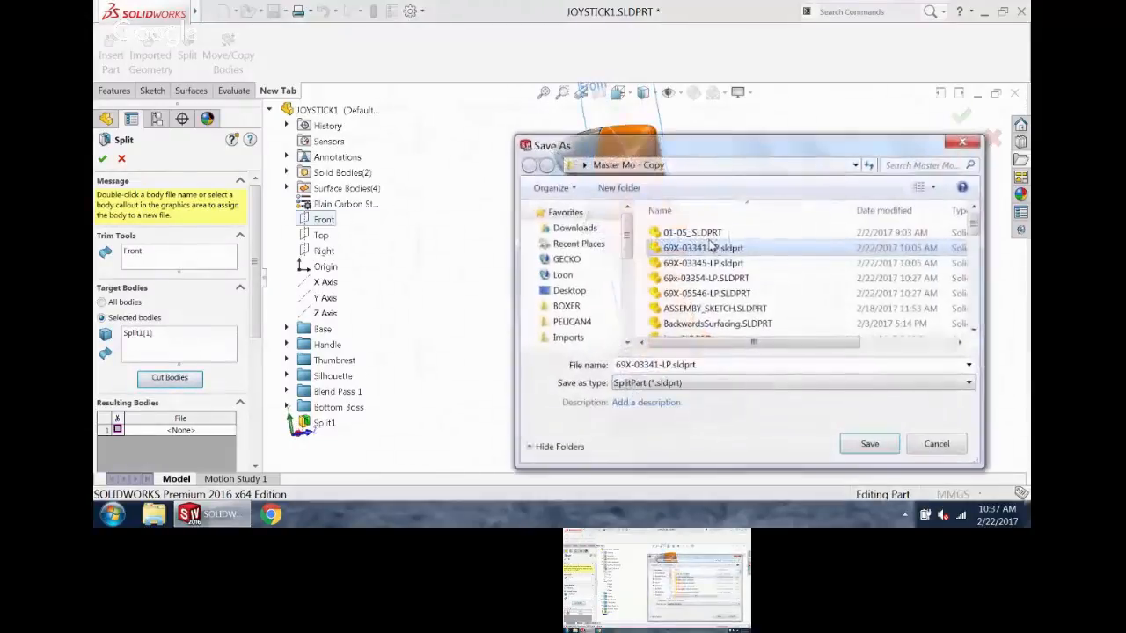
{"action": "left_click_drag", "start_coordinate": [729, 367], "coordinate": [538, 370]}
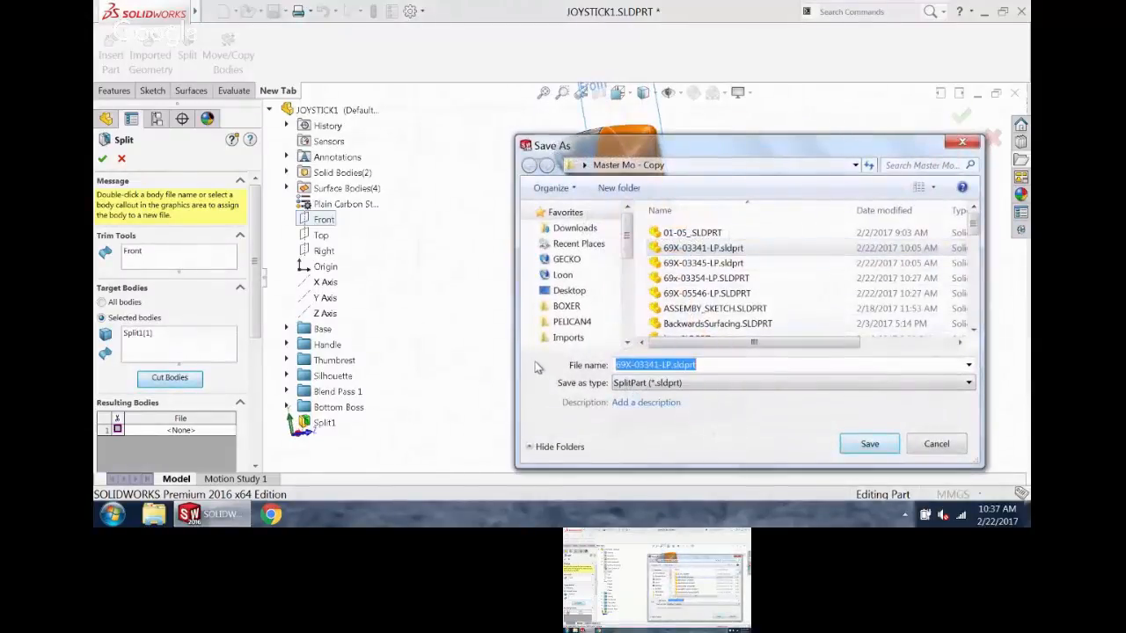
{"action": "type", "text": "new"}
{"action": "key", "text": "Return"}
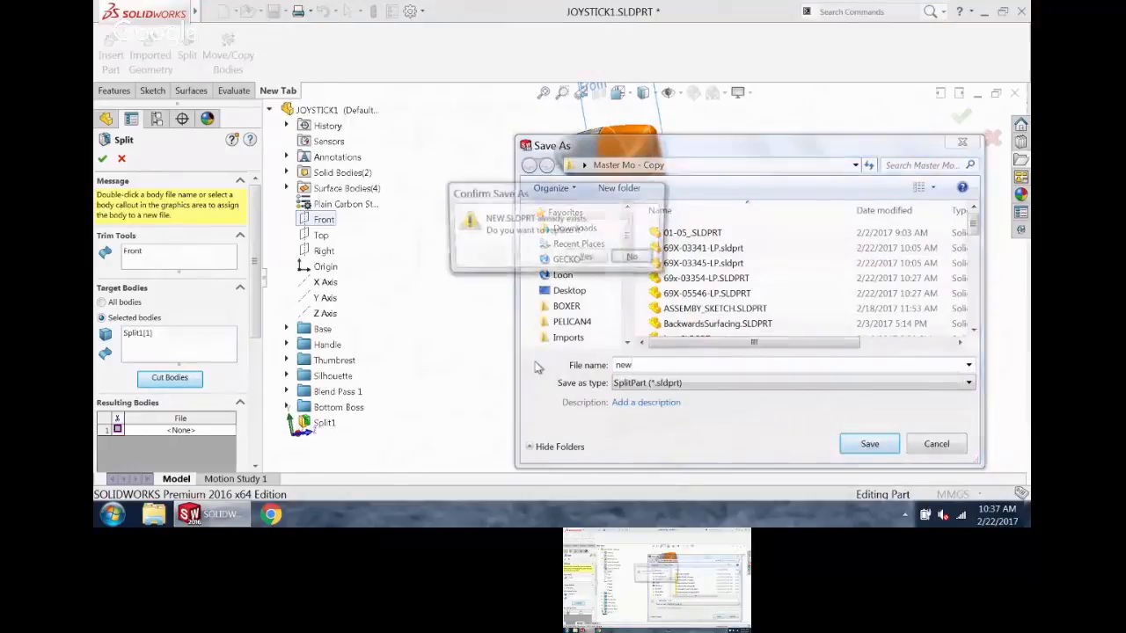
{"action": "left_click", "coordinate": [587, 258]}
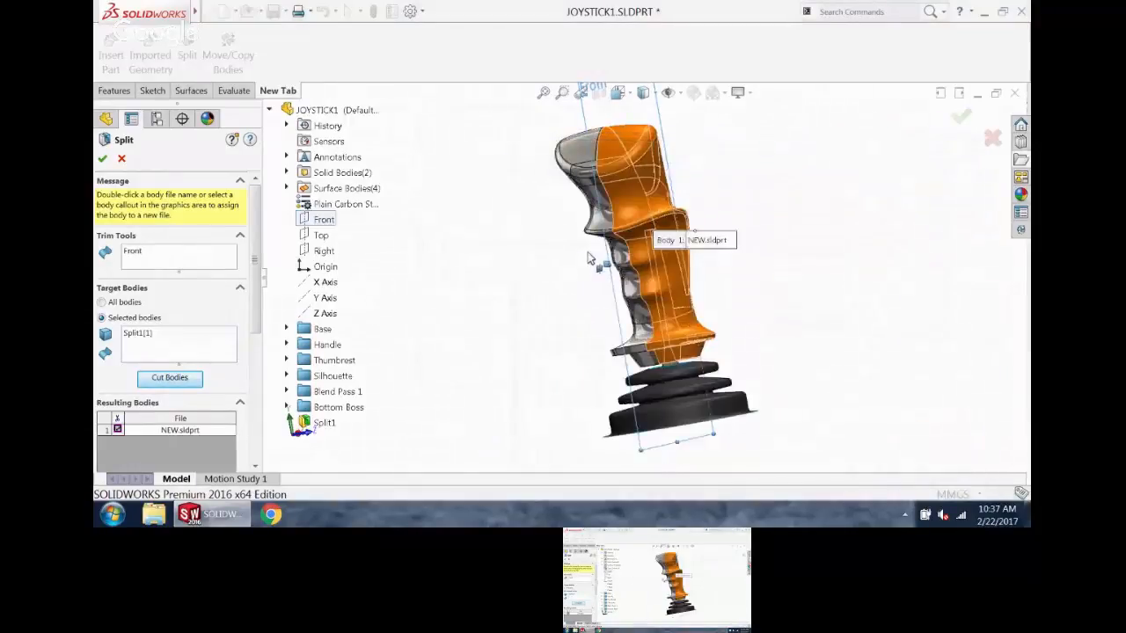
{"action": "left_click", "coordinate": [102, 159]}
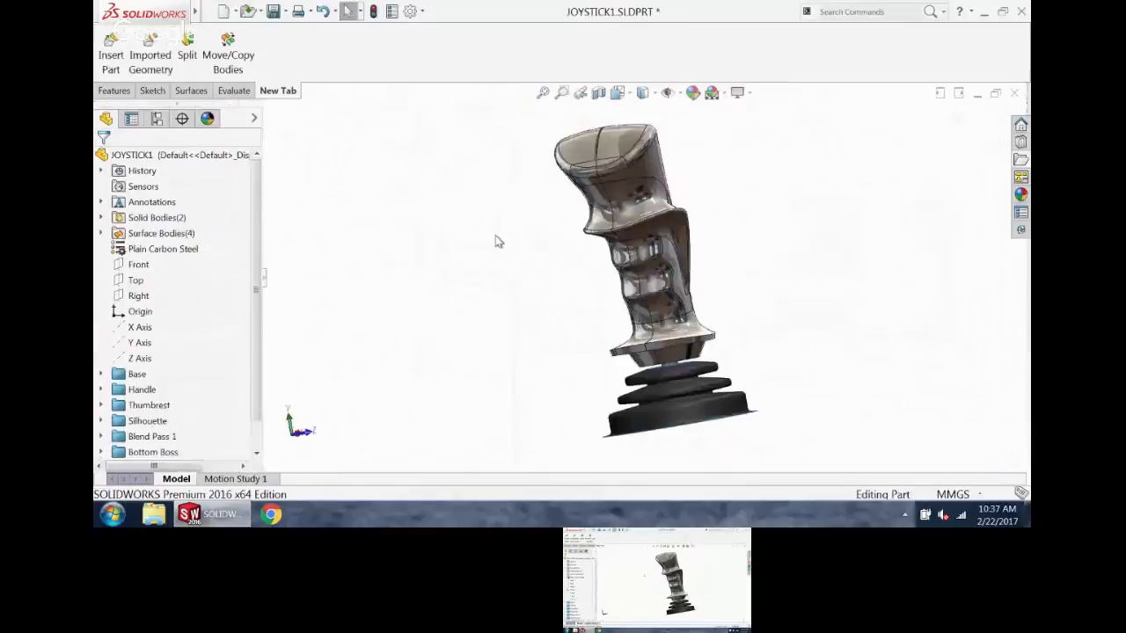
{"action": "key", "text": "ctrl+Tab"}
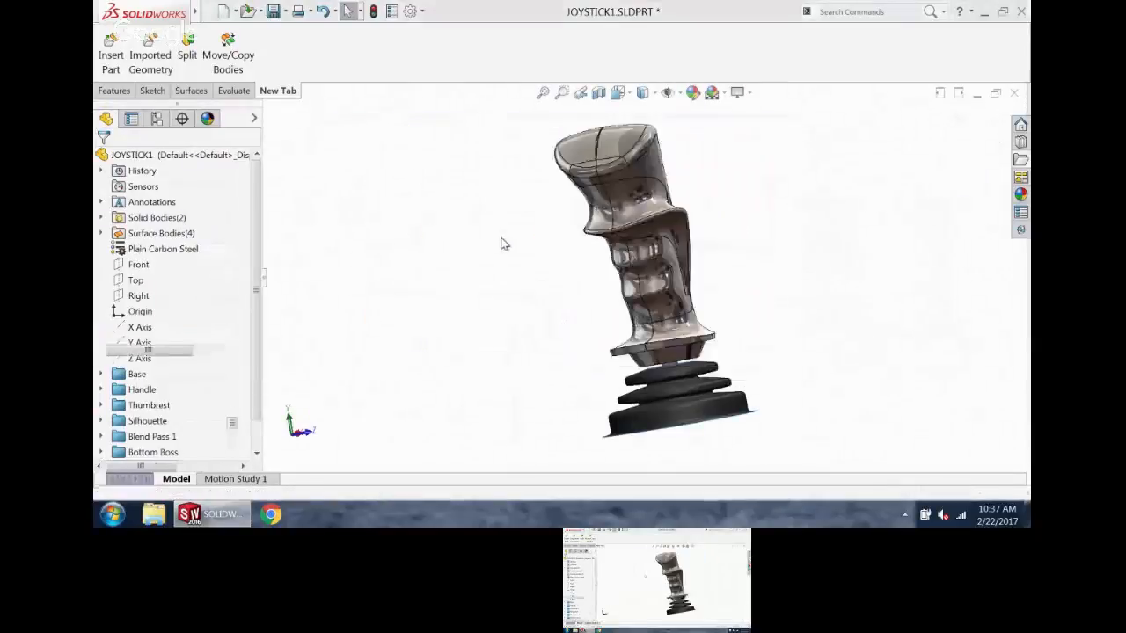
- Close NEW, JOYSTICK1, the 73X-02234-LP assembly, JOYSTICK2 and the other open documents without saving the modifications
{"action": "left_click", "coordinate": [143, 209]}
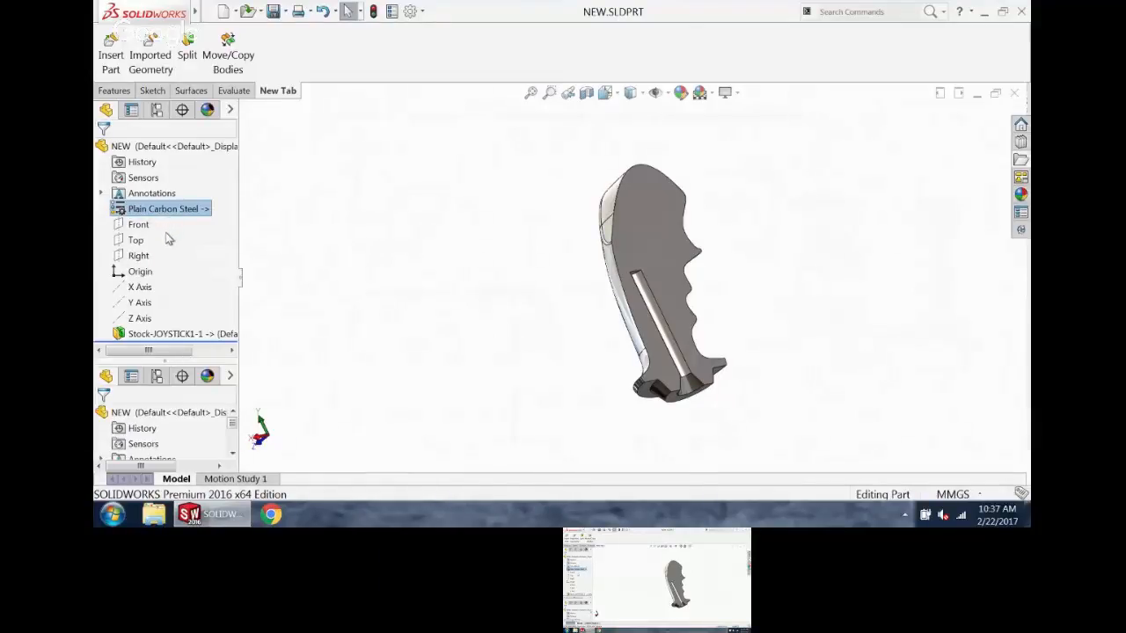
{"action": "left_click", "coordinate": [1014, 94]}
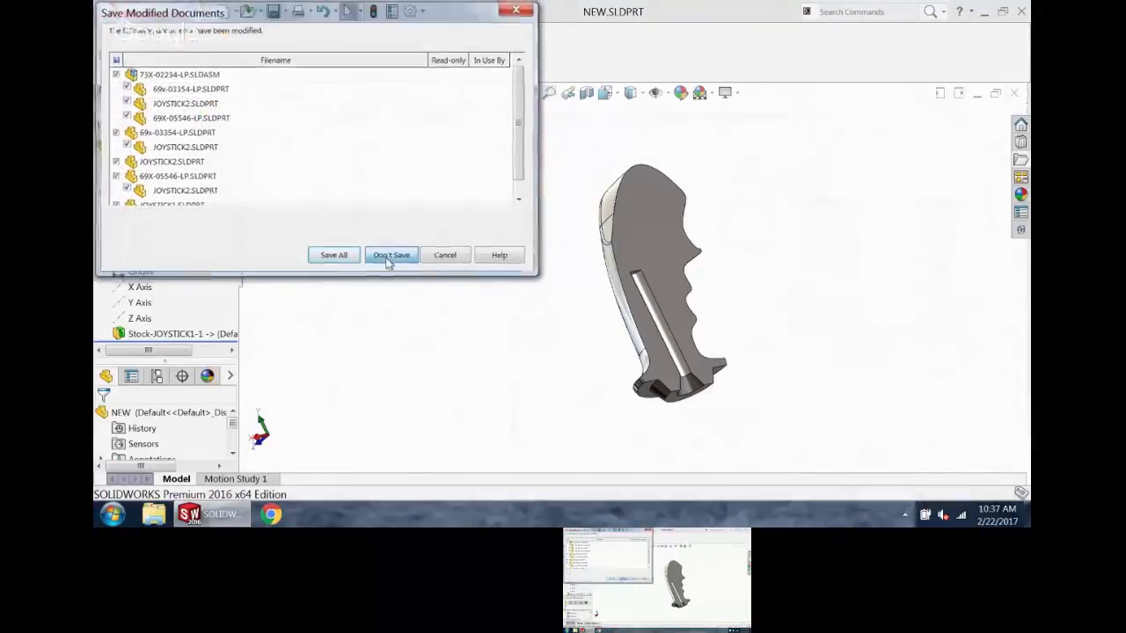
{"action": "left_click", "coordinate": [390, 255]}
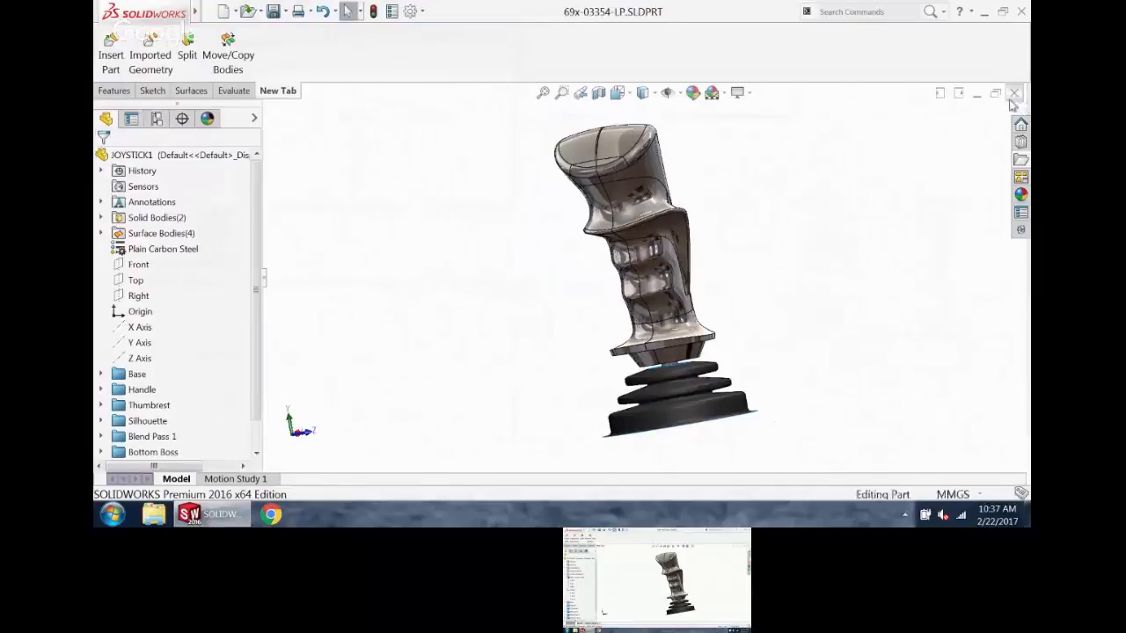
{"action": "left_click", "coordinate": [1013, 93]}
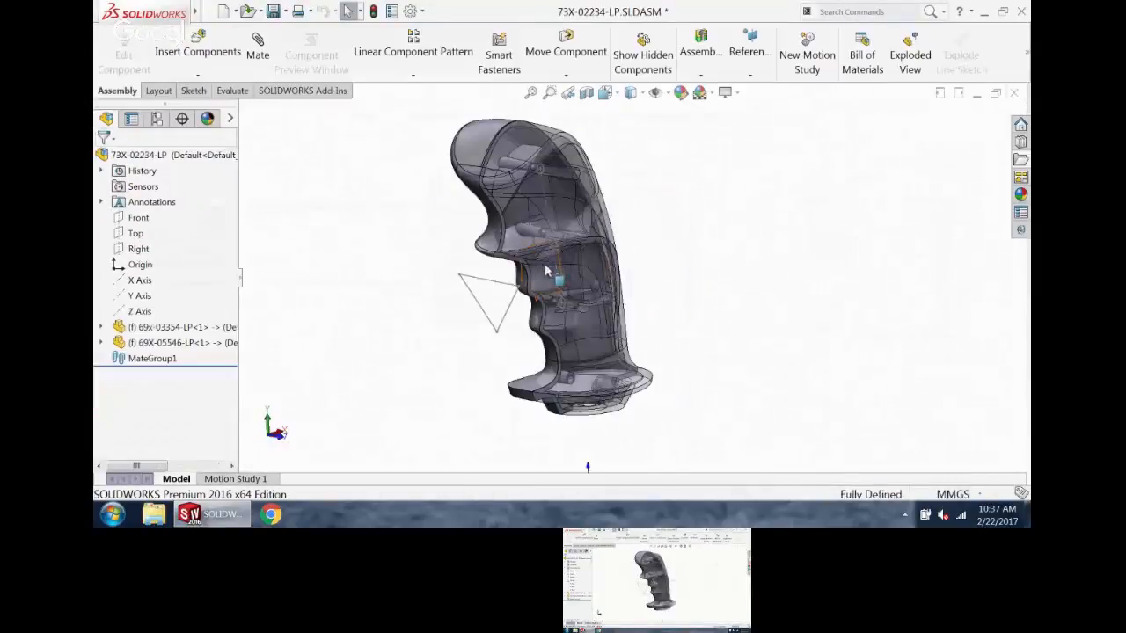
{"action": "left_click", "coordinate": [1014, 93]}
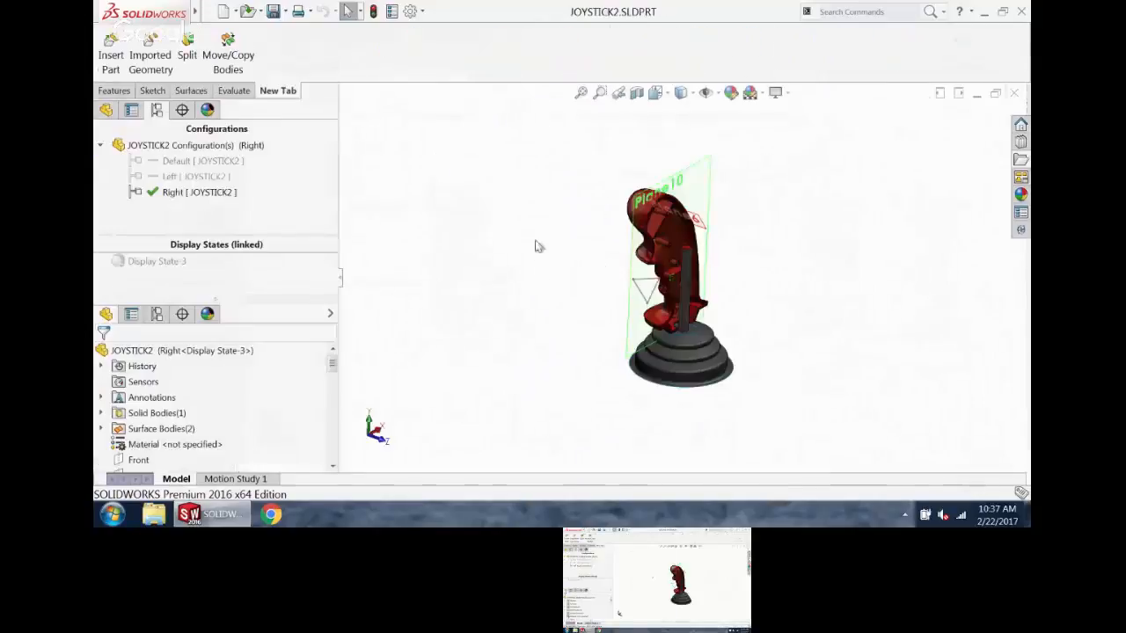
{"action": "left_click", "coordinate": [1015, 94]}
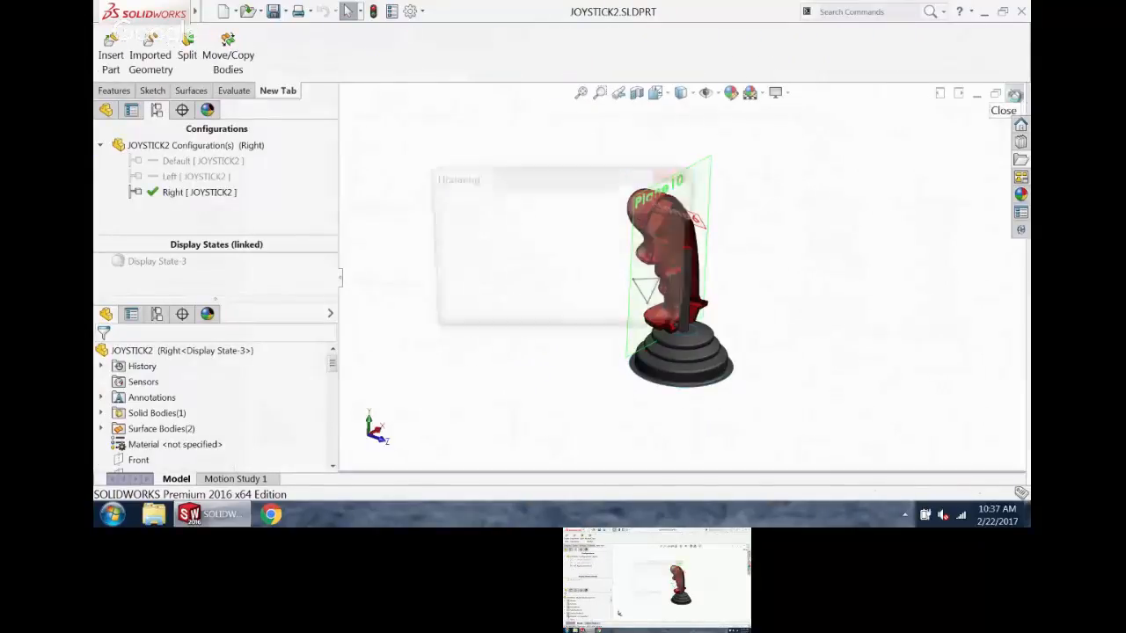
{"action": "left_click", "coordinate": [1017, 94]}
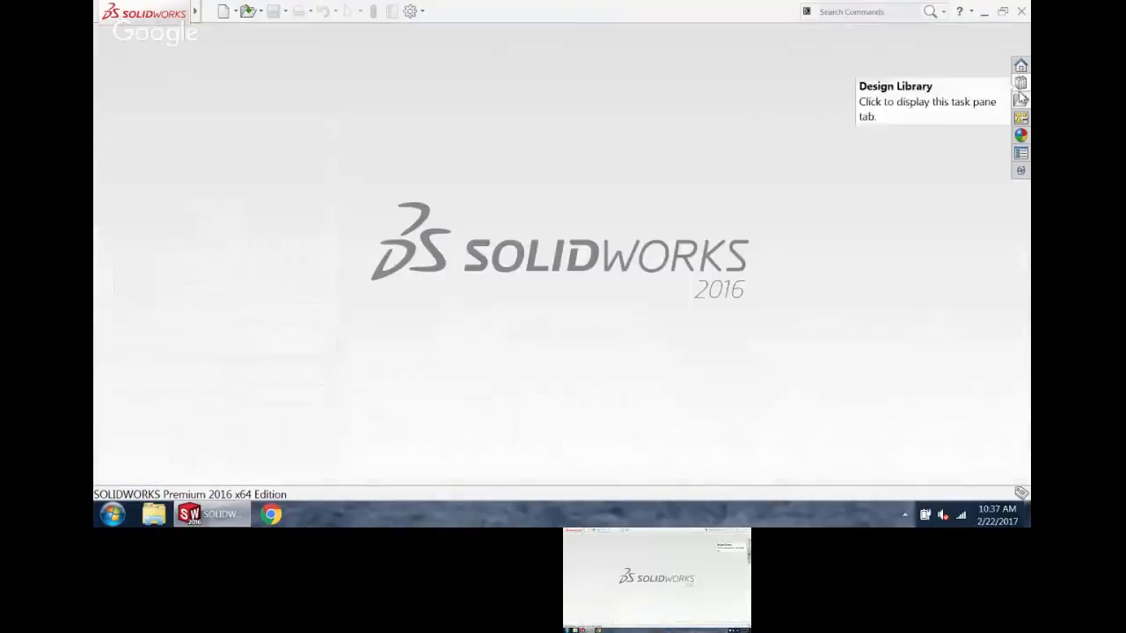
- Open box.SLDPRT from the Master Mo - Copy folder
{"action": "left_click", "coordinate": [249, 12]}
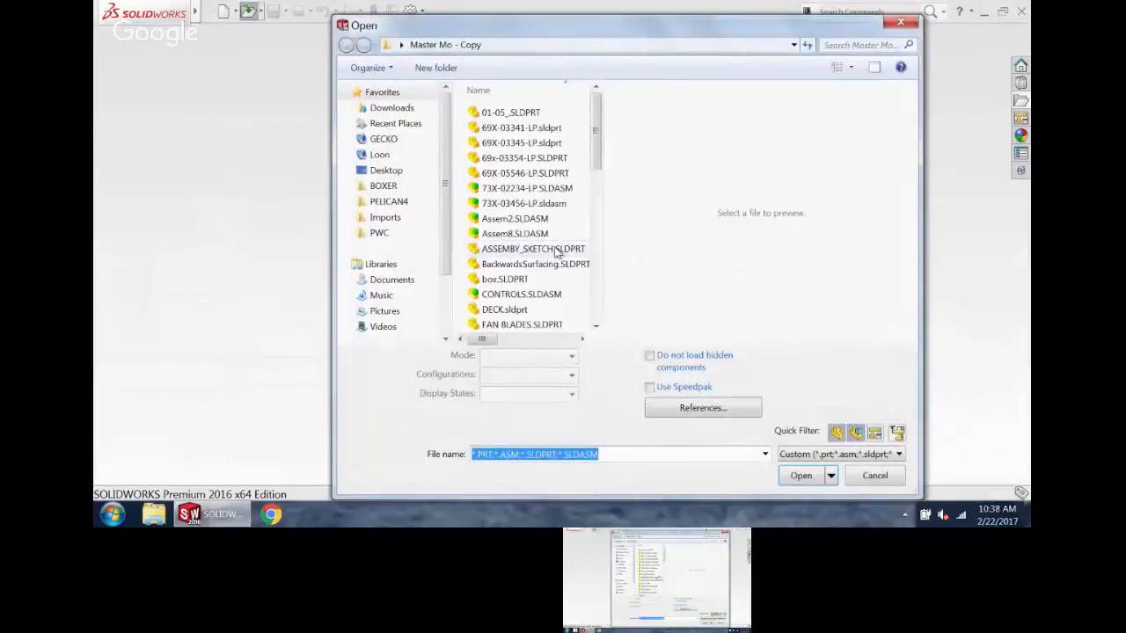
{"action": "left_click", "coordinate": [503, 279]}
{"action": "left_click", "coordinate": [807, 450]}
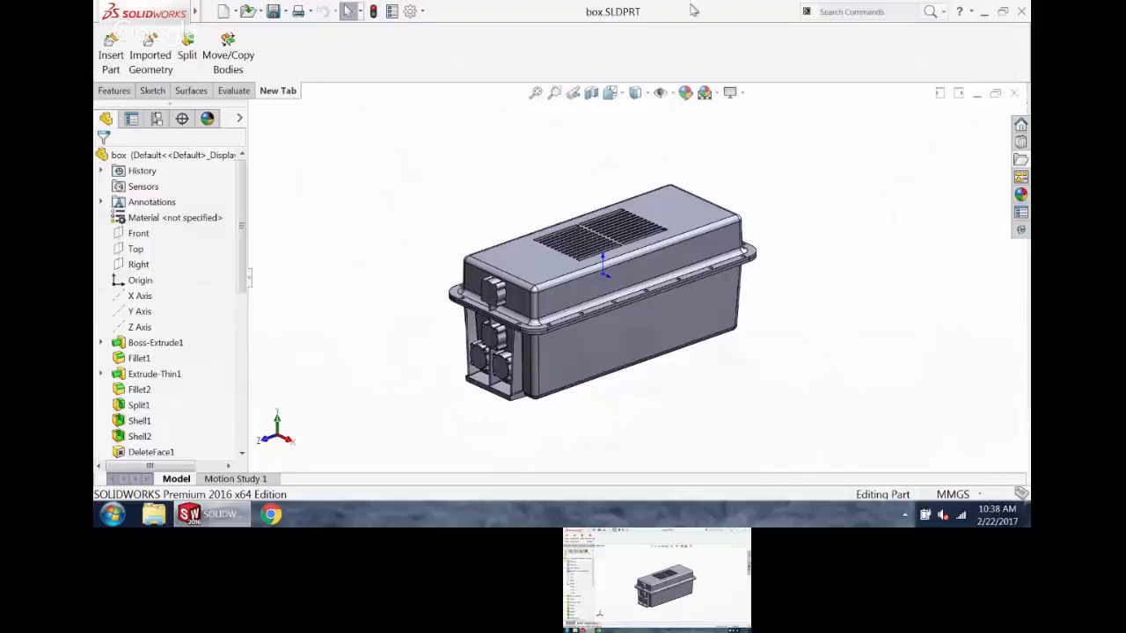
- Set the long side of the box's Boss-Extrude1 sketch to 550 mm and rebuild the part
{"action": "double_click", "coordinate": [683, 228]}
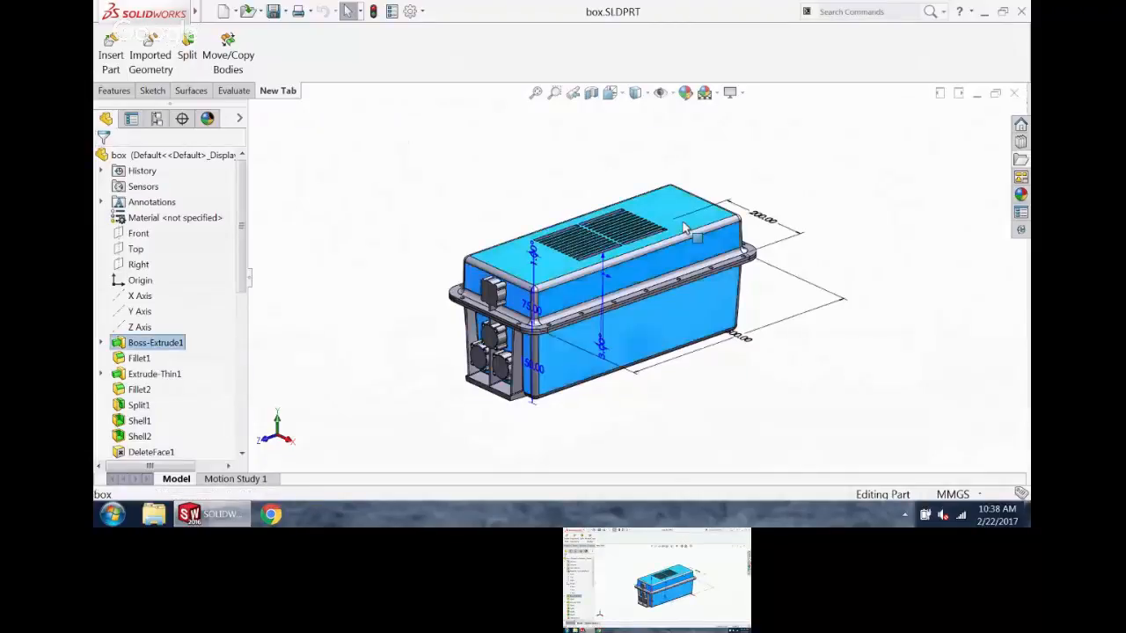
{"action": "double_click", "coordinate": [745, 348]}
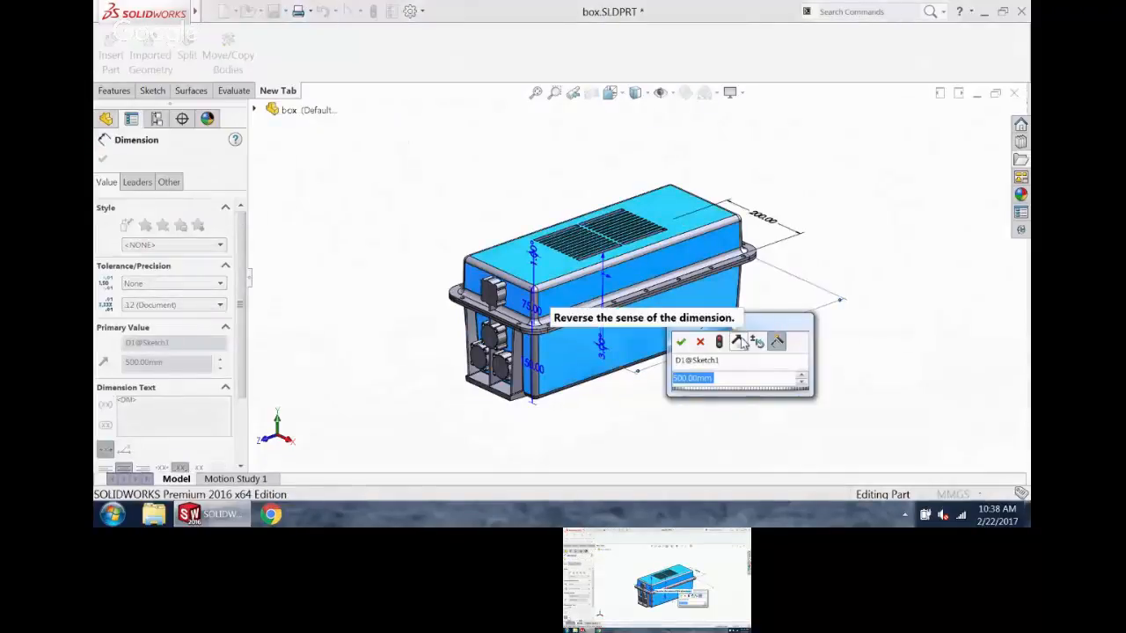
{"action": "type", "text": "550"}
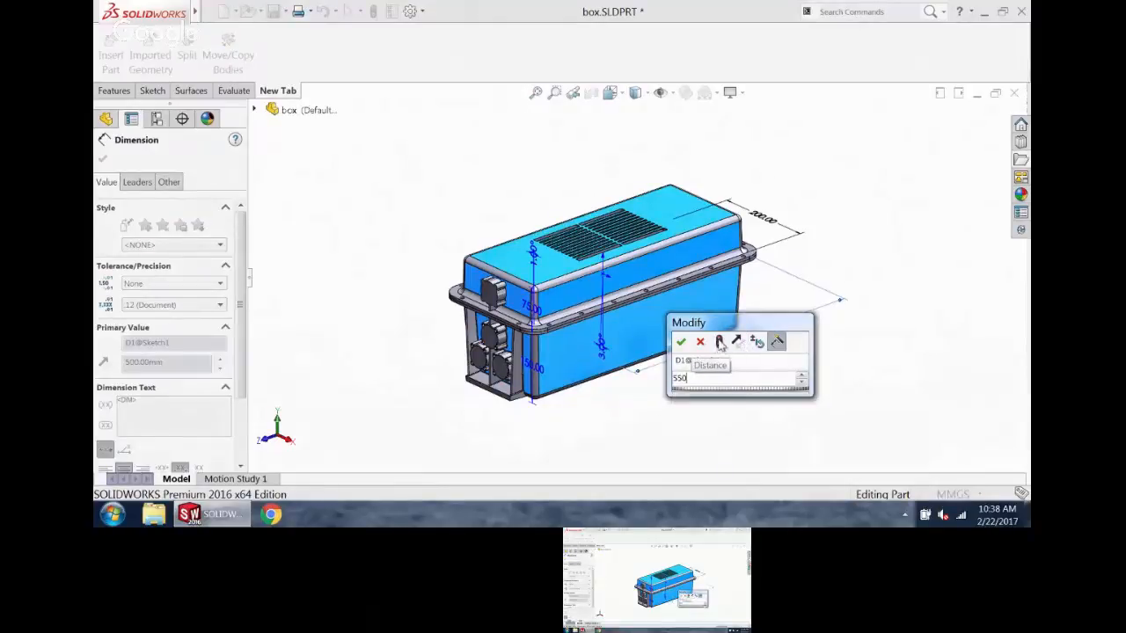
{"action": "left_click", "coordinate": [720, 342]}
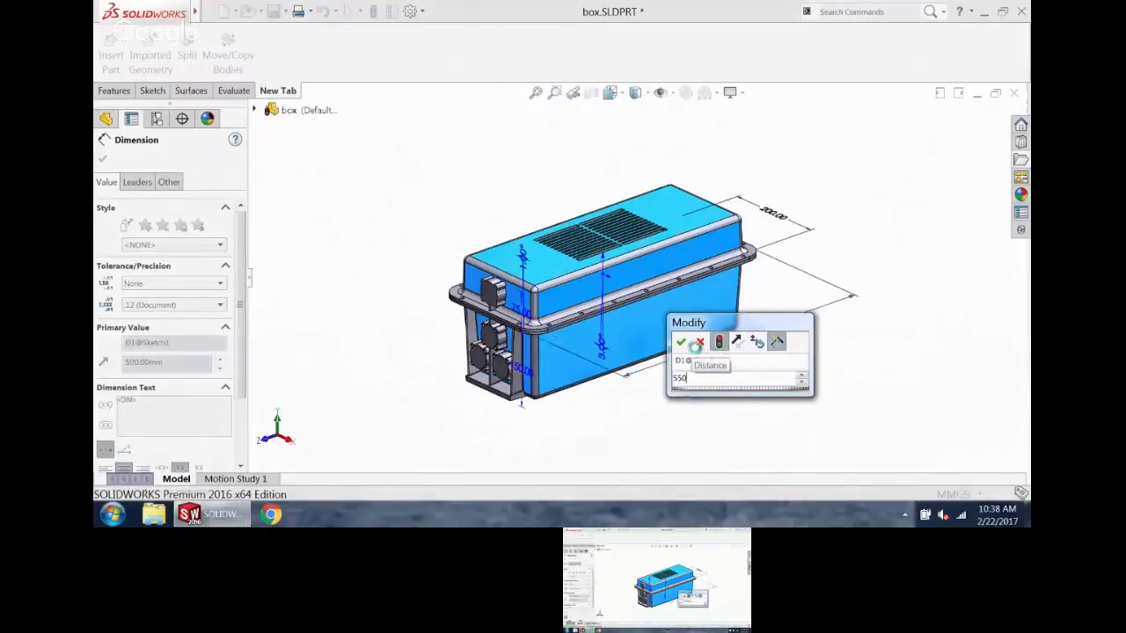
{"action": "left_click", "coordinate": [681, 343]}
{"action": "left_click", "coordinate": [573, 128]}
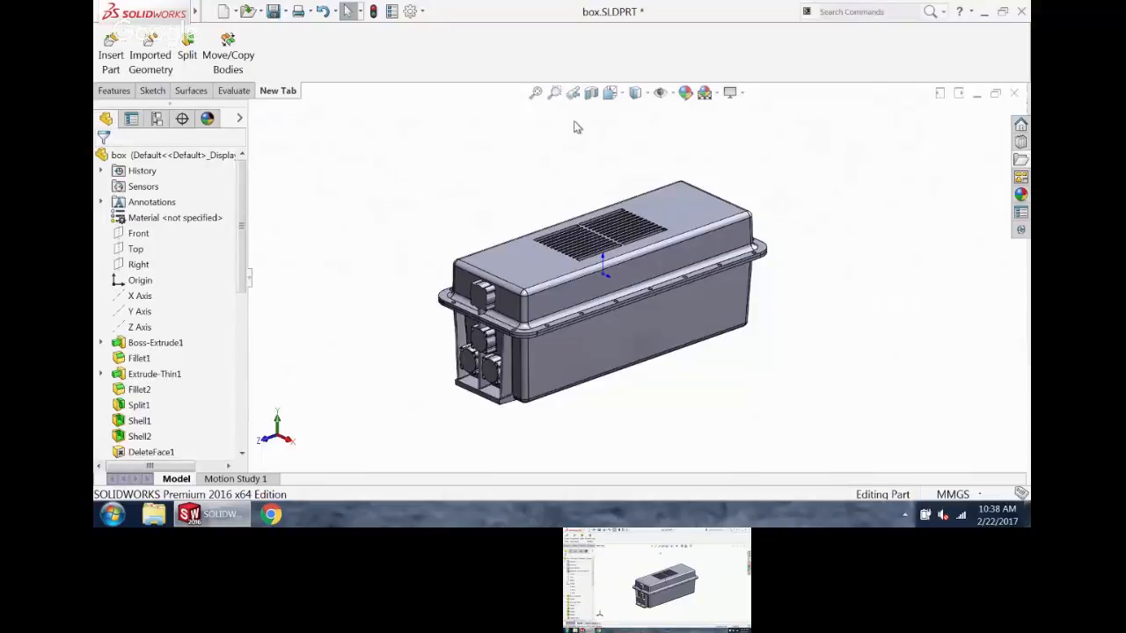
- Split the box into separate lid and base bodies with the Top plane as trim tool, keeping both resulting bodies
{"action": "left_click", "coordinate": [187, 55]}
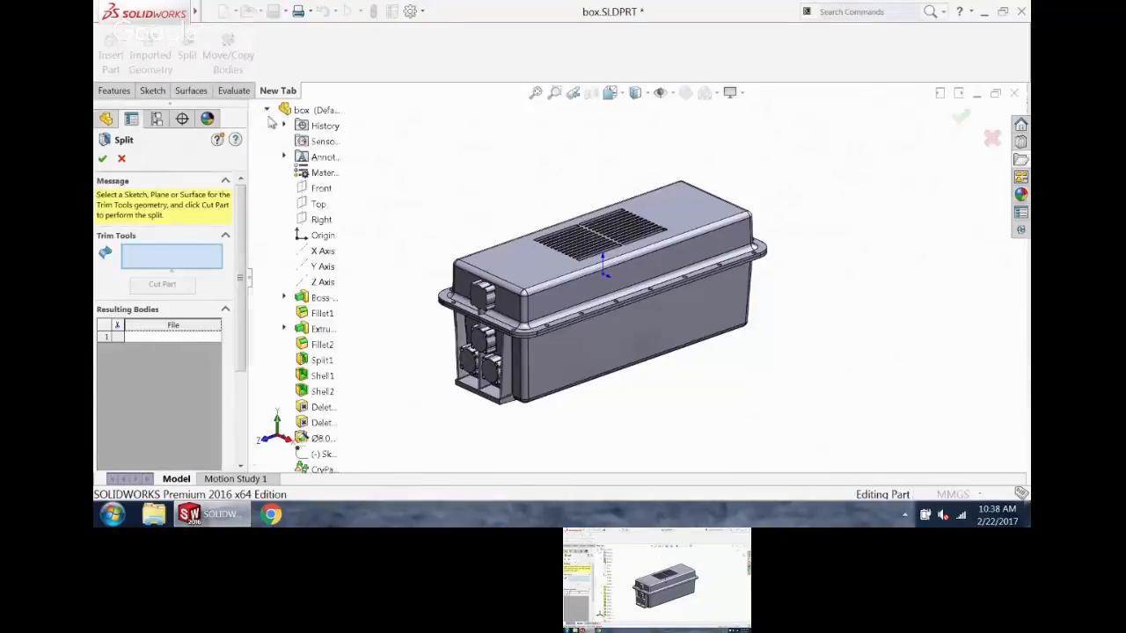
{"action": "left_click", "coordinate": [319, 203]}
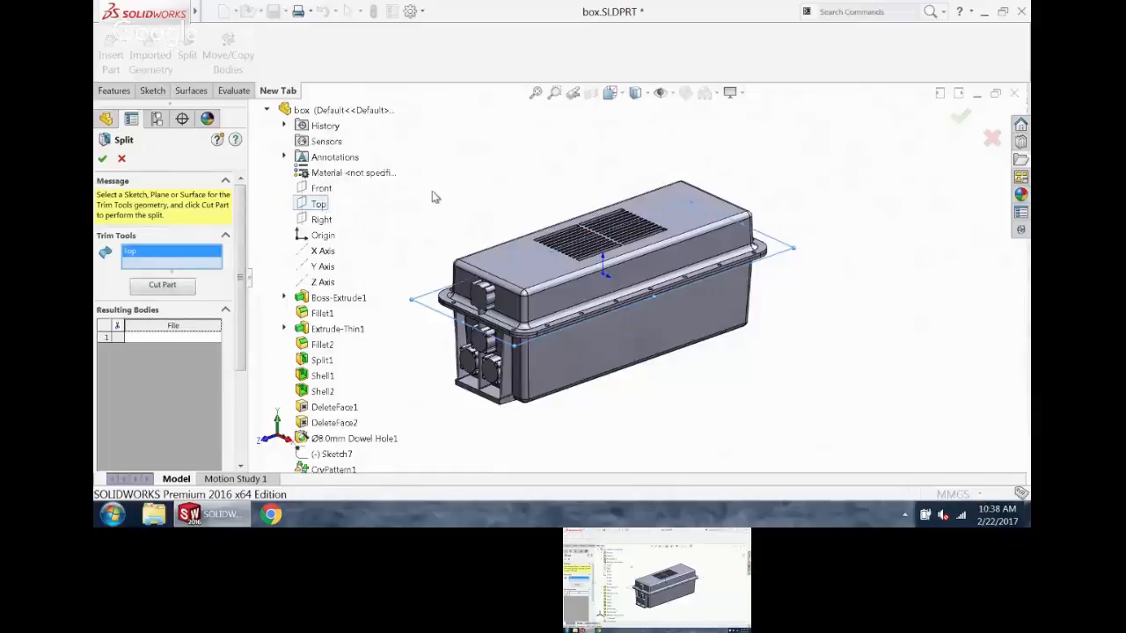
{"action": "left_click", "coordinate": [164, 284]}
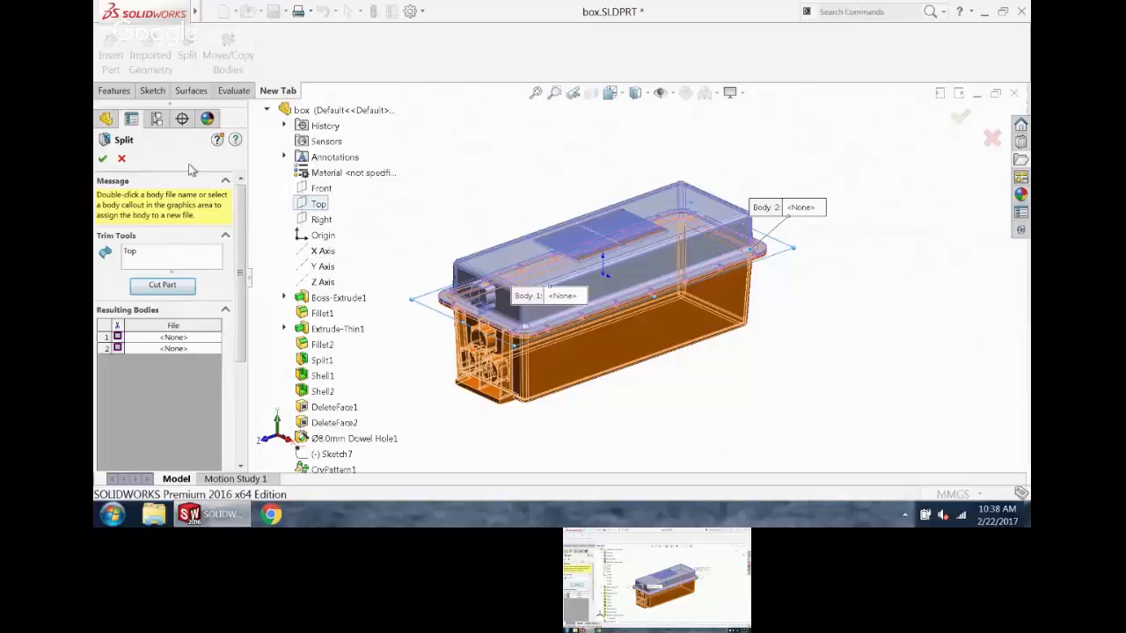
{"action": "left_click", "coordinate": [117, 337]}
{"action": "left_click", "coordinate": [117, 348]}
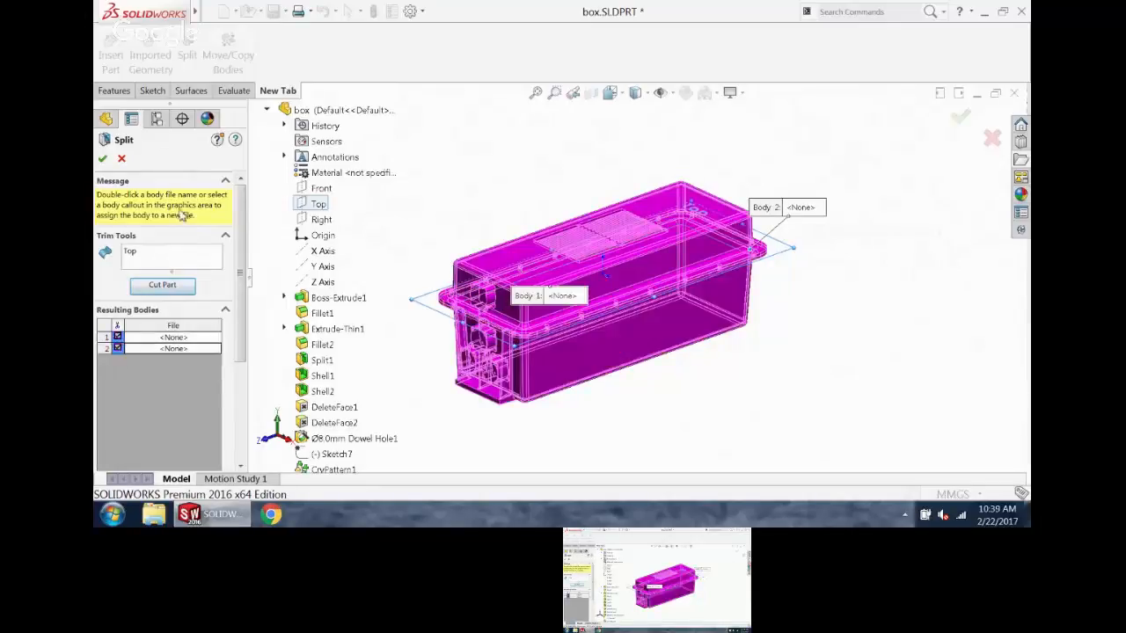
{"action": "left_click", "coordinate": [103, 158]}
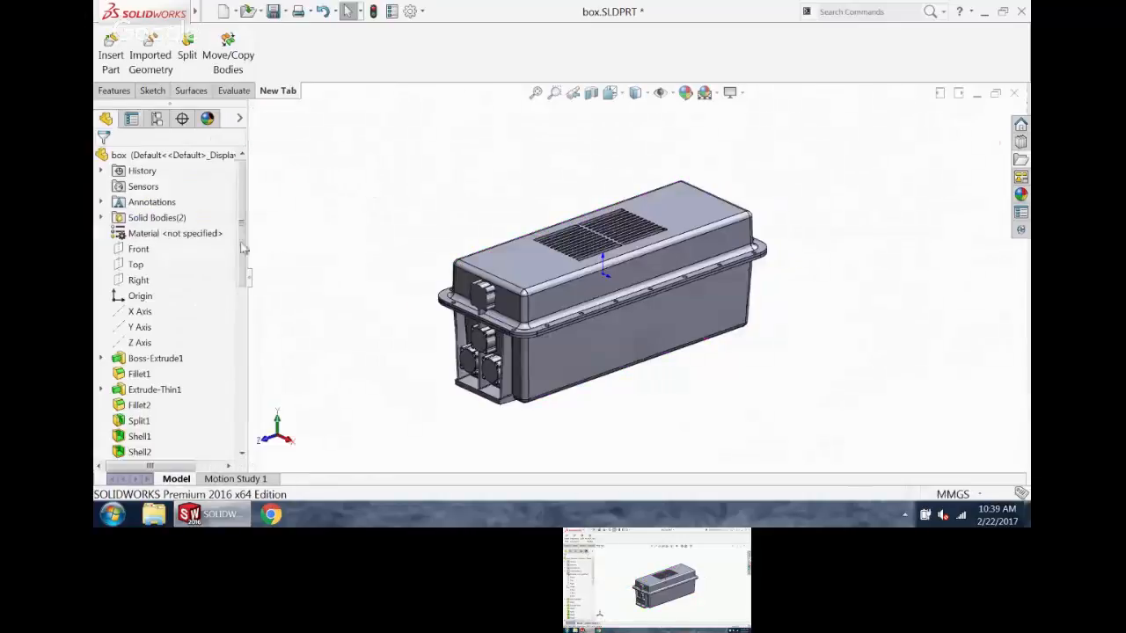
{"action": "left_click_drag", "start_coordinate": [243, 220], "coordinate": [244, 387]}
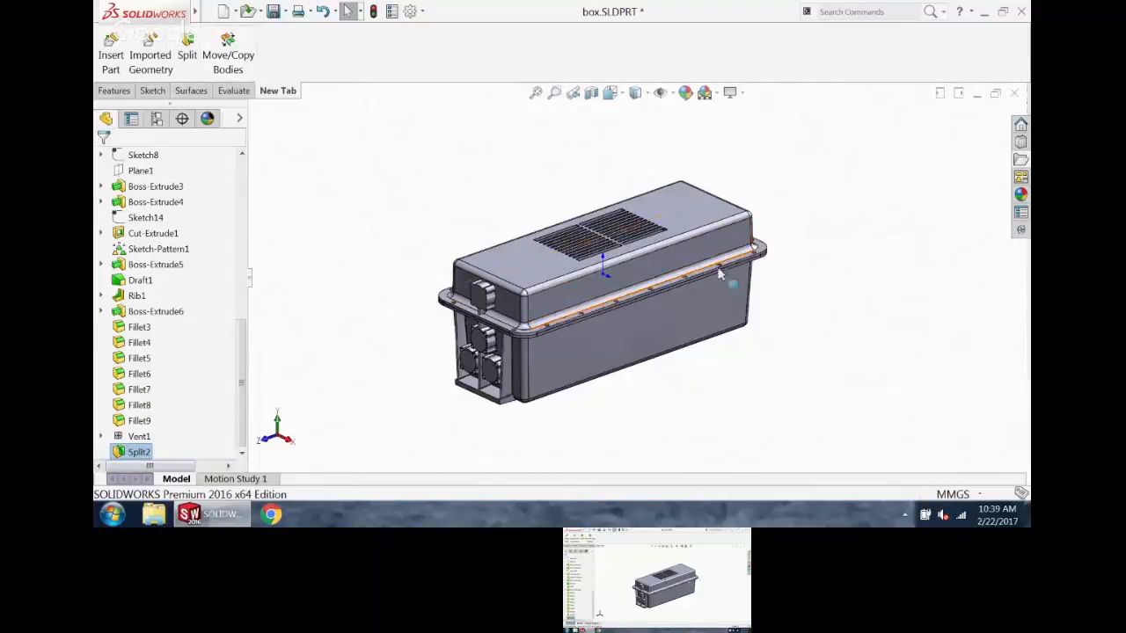
{"action": "left_click", "coordinate": [390, 148]}
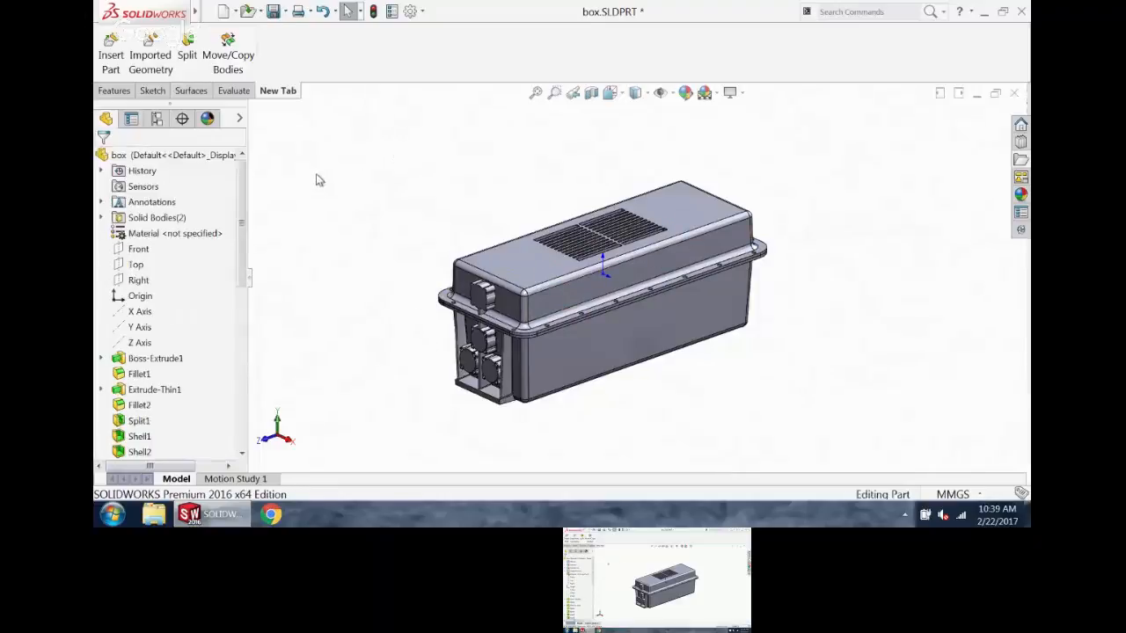
- Move the lid body 5 mm along Y with Move/Copy Bodies and inspect the gap at the flange corner
{"action": "left_click", "coordinate": [236, 62]}
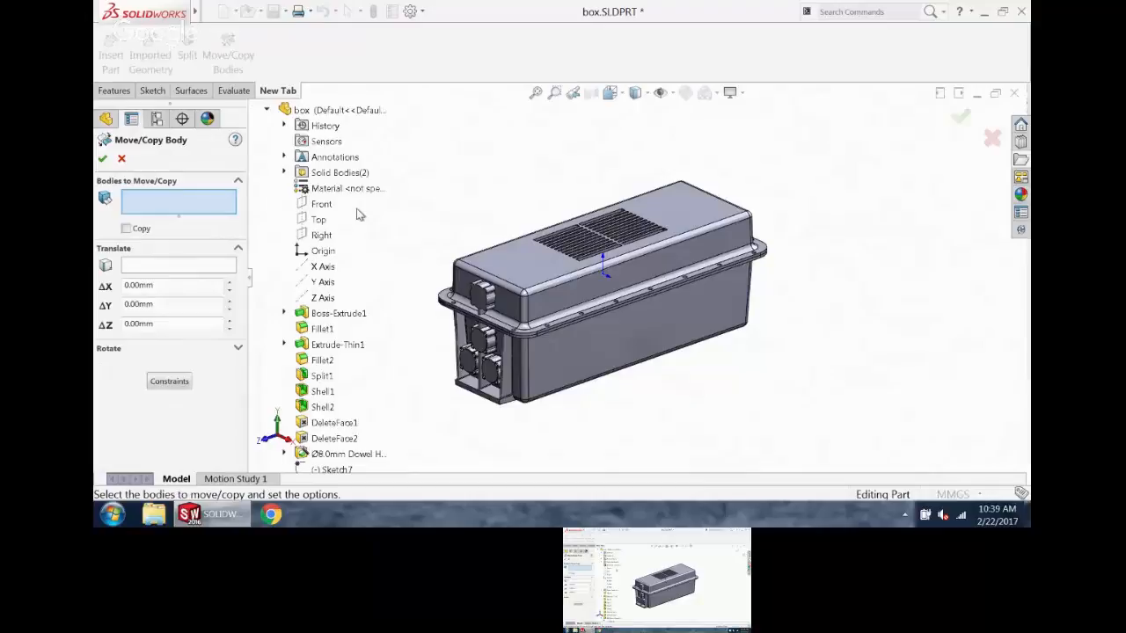
{"action": "left_click", "coordinate": [466, 251]}
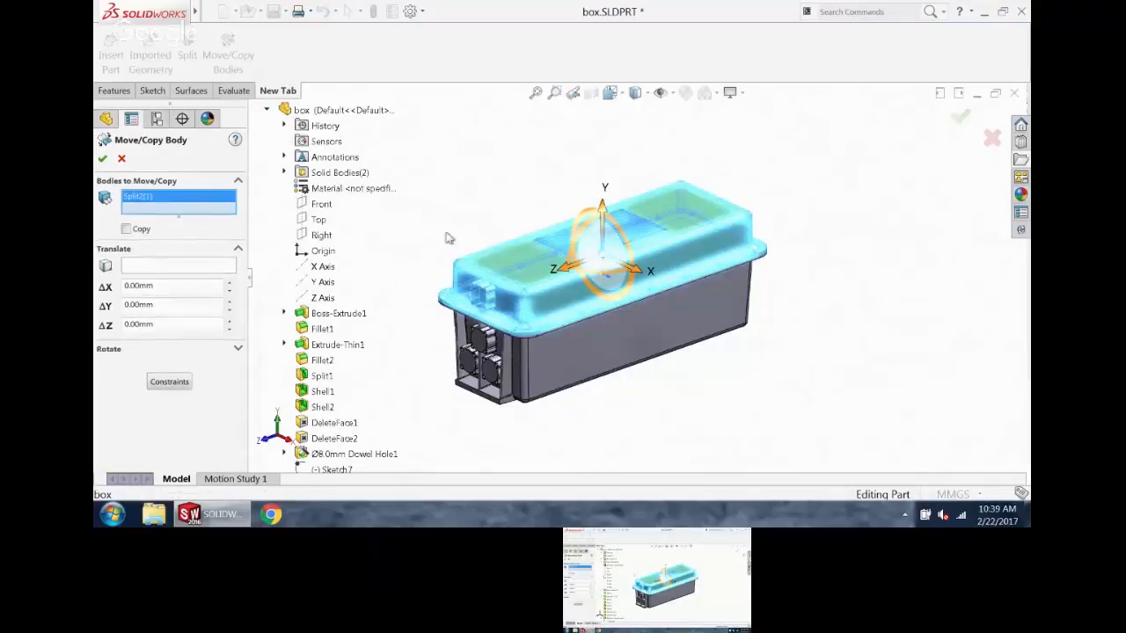
{"action": "double_click", "coordinate": [172, 305]}
{"action": "type", "text": "5"}
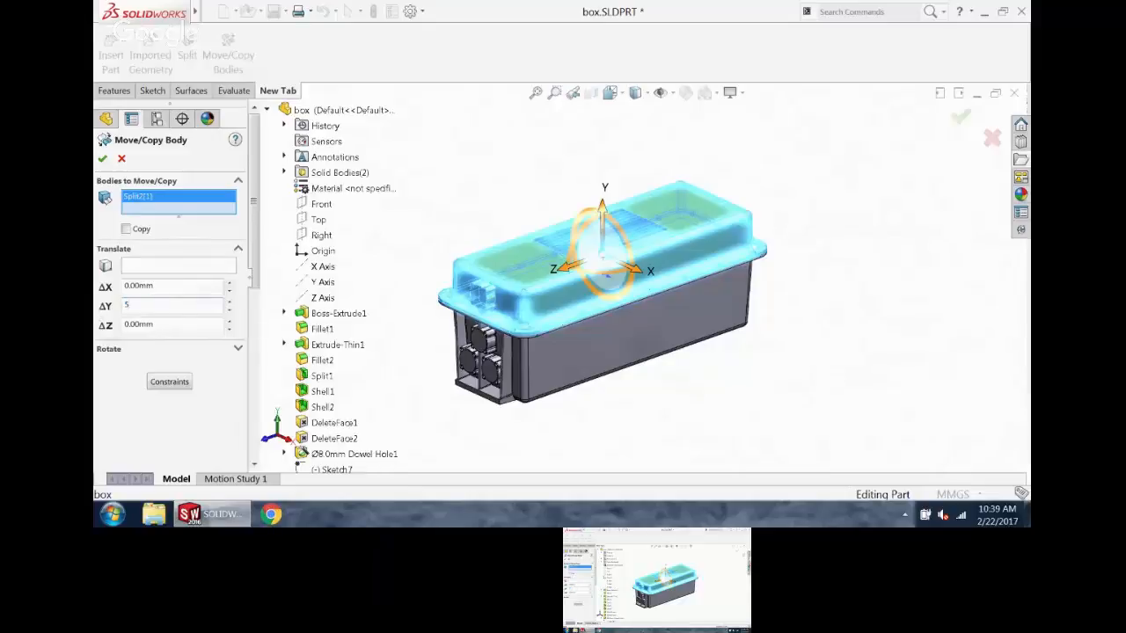
{"action": "key", "text": "Return"}
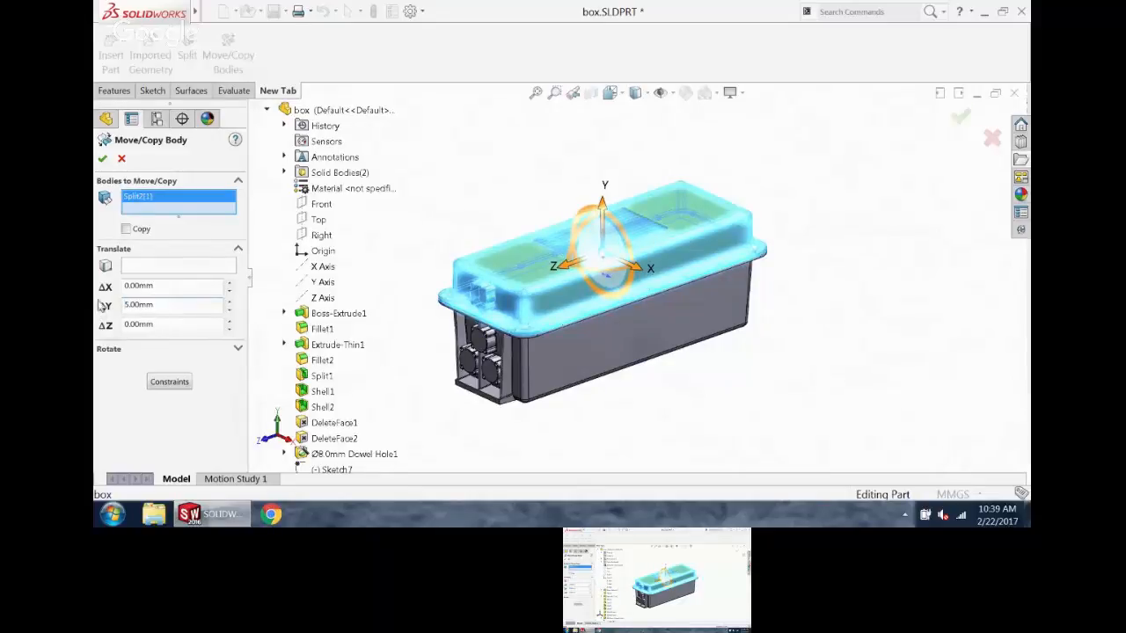
{"action": "left_click", "coordinate": [102, 159]}
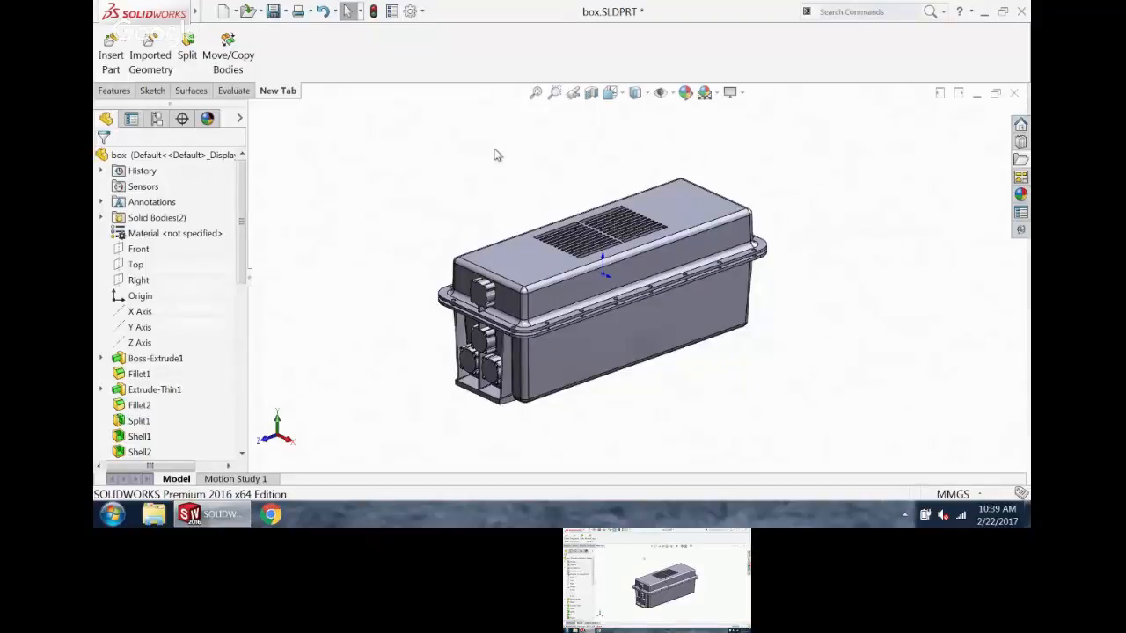
{"action": "scroll", "coordinate": [515, 382], "scroll_direction": "down", "scroll_amount": 6}
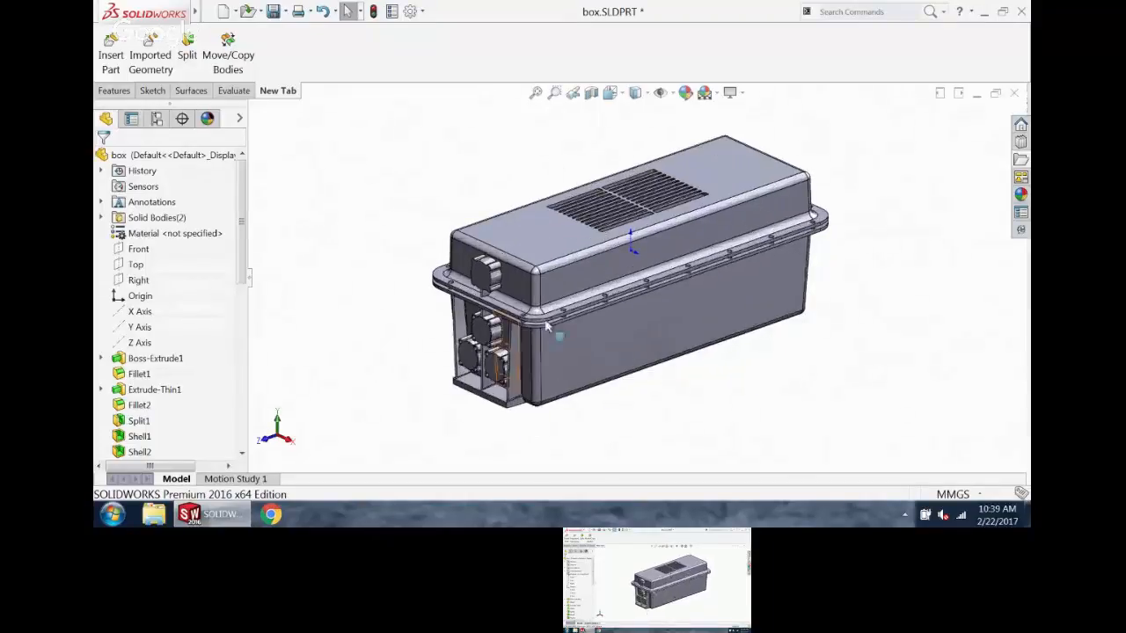
{"action": "scroll", "coordinate": [577, 290], "scroll_direction": "up", "scroll_amount": 3}
{"action": "scroll", "coordinate": [591, 411], "scroll_direction": "down", "scroll_amount": 4}
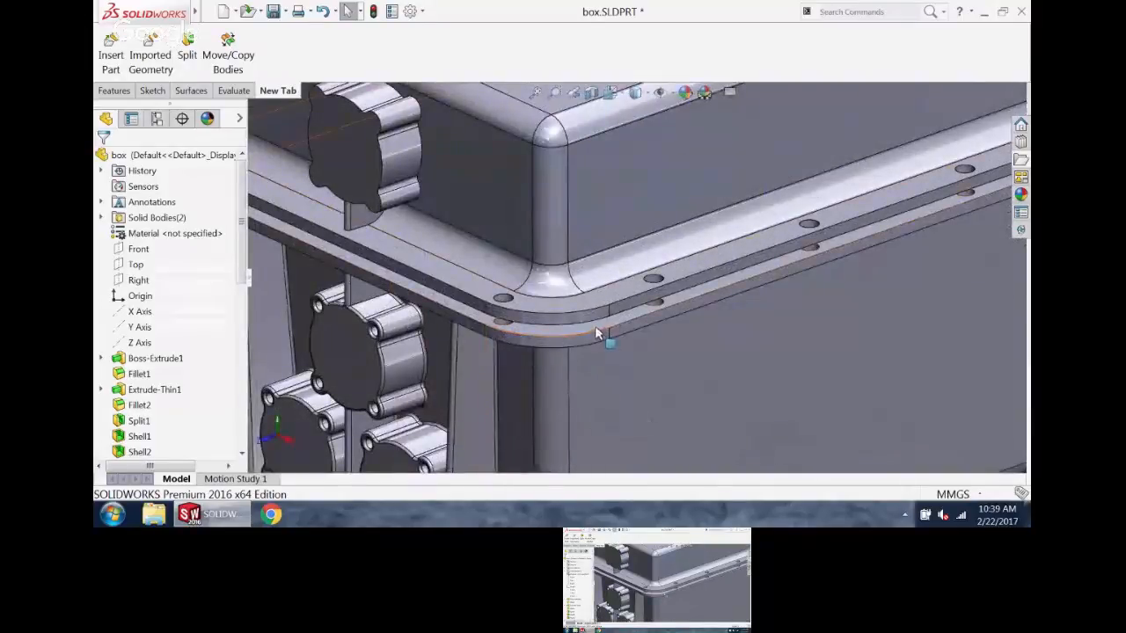
- Start a sketch on the lower box's flange face and convert the face outline into sketch entities
{"action": "left_click", "coordinate": [598, 329]}
{"action": "left_click", "coordinate": [647, 294]}
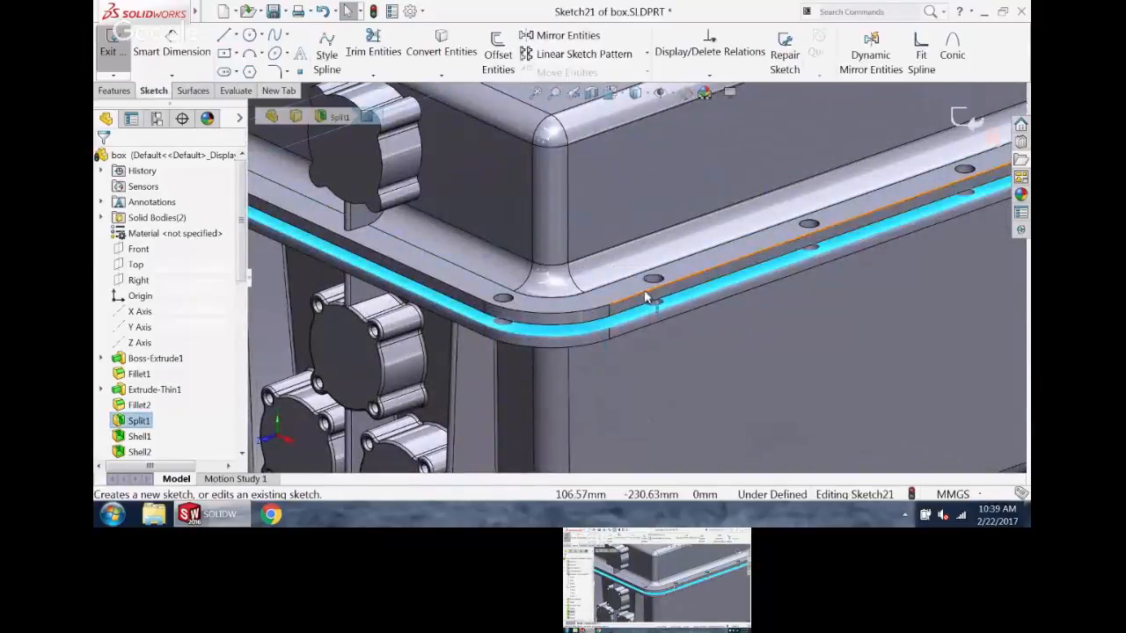
{"action": "left_click", "coordinate": [450, 56]}
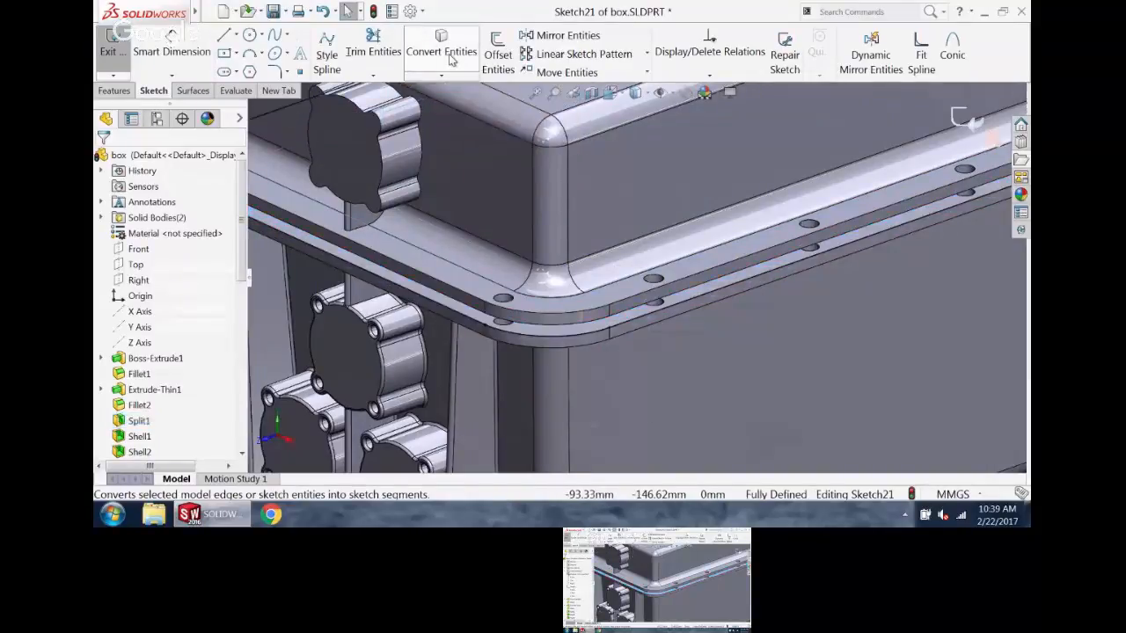
{"action": "scroll", "coordinate": [774, 318], "scroll_direction": "up", "scroll_amount": 6}
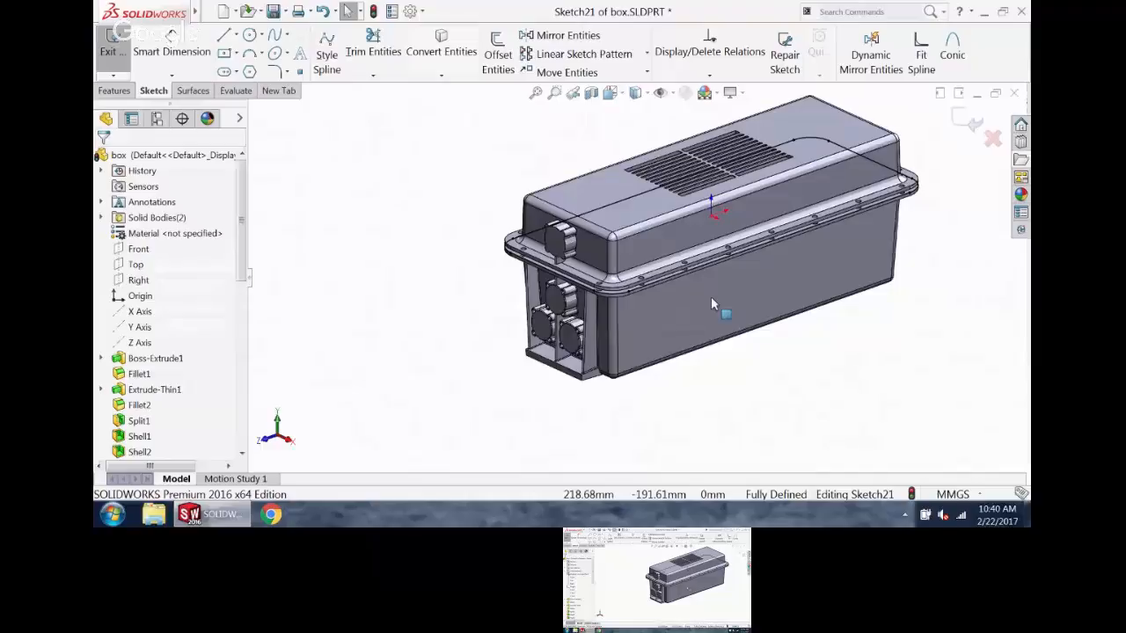
- Start Convert Entities and select the bolt-hole edges along one long side of the flange
{"action": "left_click", "coordinate": [456, 65]}
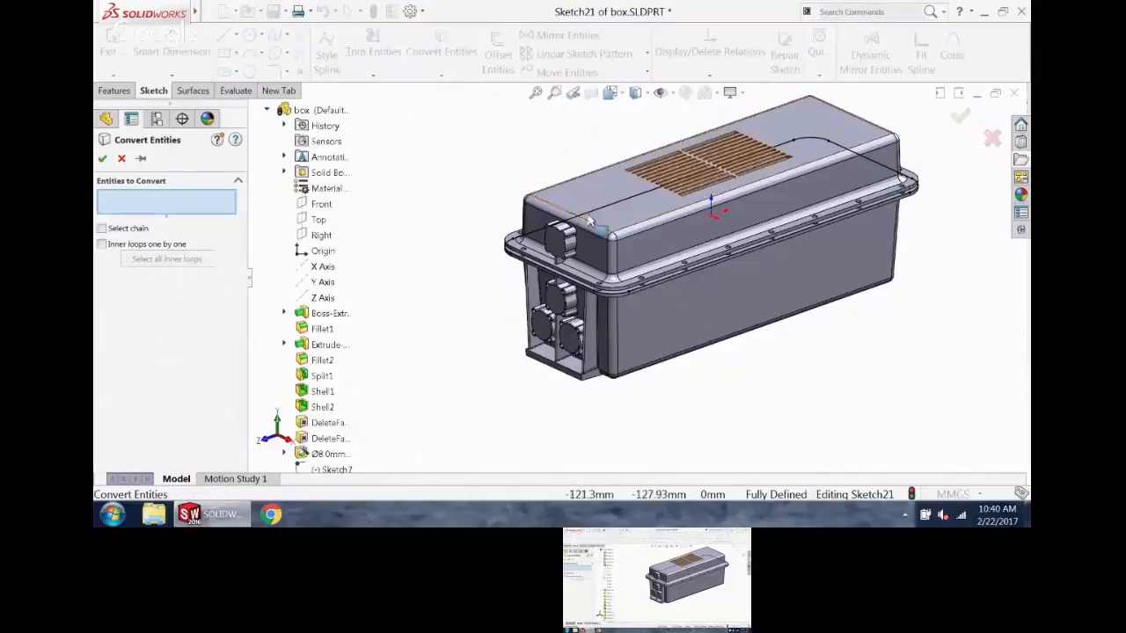
{"action": "middle_click_drag", "start_coordinate": [584, 251], "coordinate": [695, 176]}
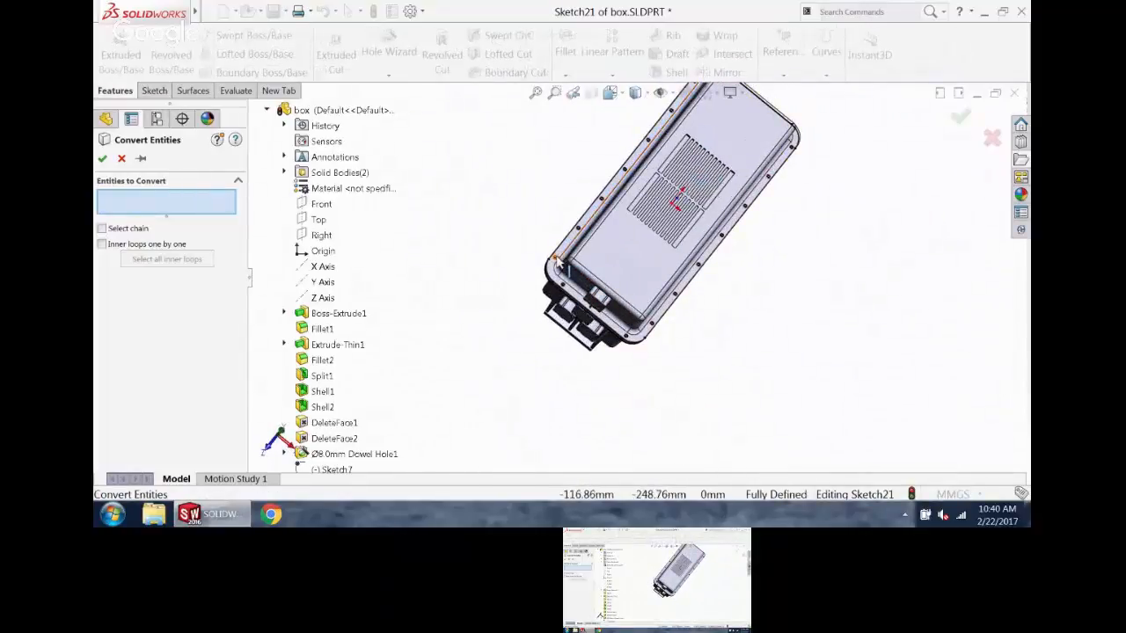
{"action": "left_click", "coordinate": [565, 265]}
{"action": "left_click", "coordinate": [587, 232]}
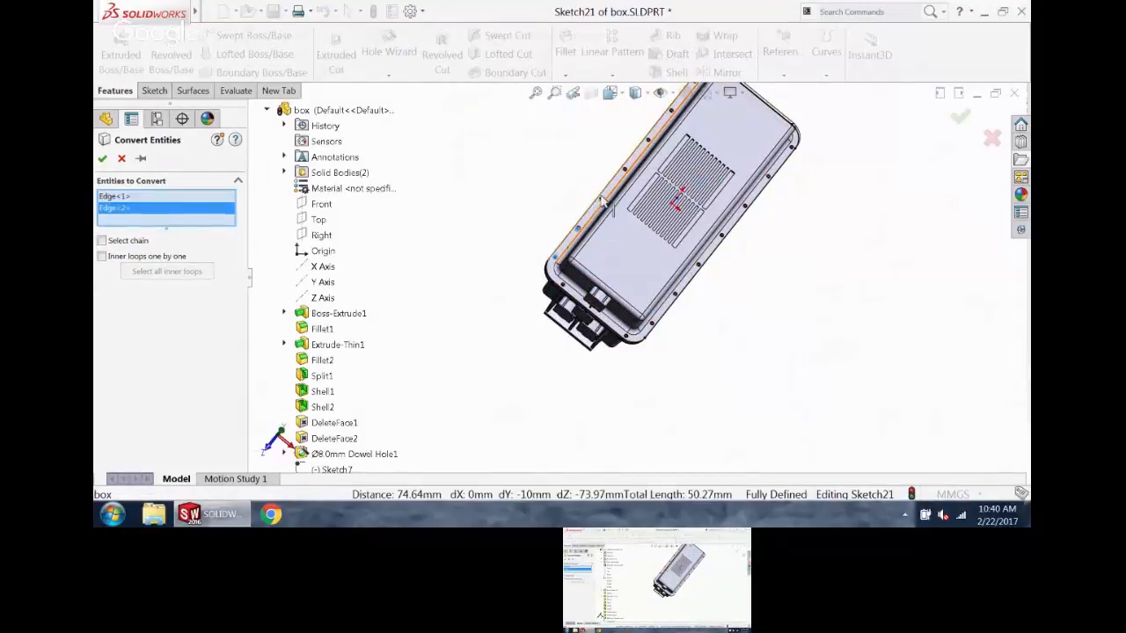
{"action": "left_click", "coordinate": [626, 176]}
{"action": "left_click", "coordinate": [625, 173]}
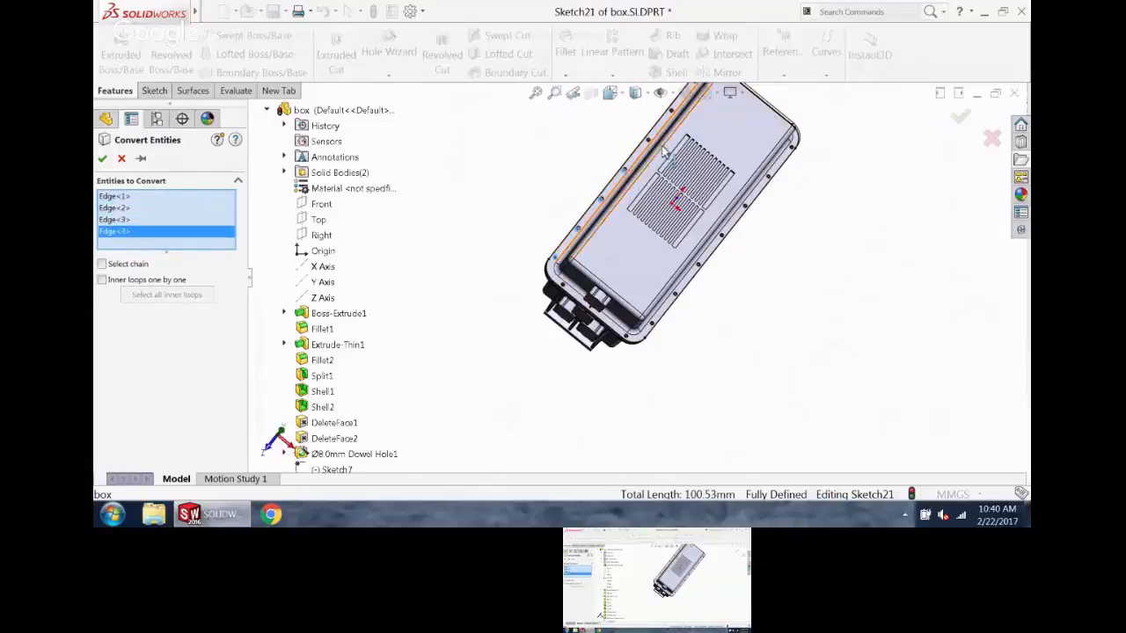
{"action": "left_click", "coordinate": [649, 158]}
{"action": "scroll", "coordinate": [646, 160], "scroll_direction": "up", "scroll_amount": 3}
{"action": "scroll", "coordinate": [647, 162], "scroll_direction": "down", "scroll_amount": 4}
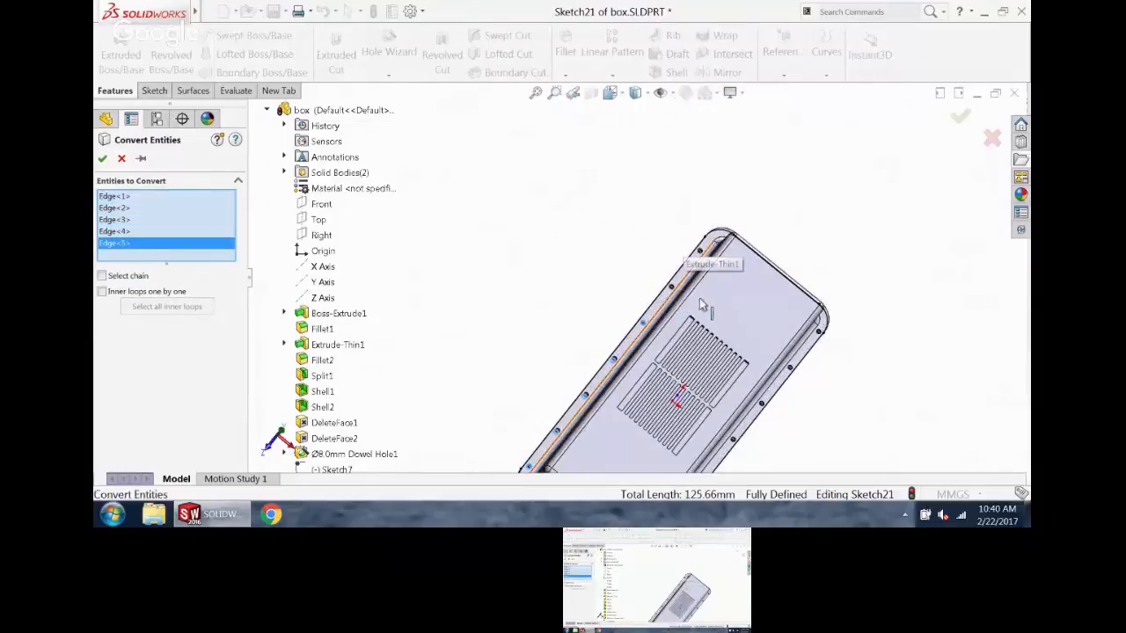
{"action": "left_click", "coordinate": [714, 255]}
{"action": "left_click", "coordinate": [715, 257]}
- Add the bolt-hole edges at the flange's far end and the first holes of the opposite long side to the conversion
{"action": "middle_click_drag", "start_coordinate": [701, 253], "coordinate": [676, 256]}
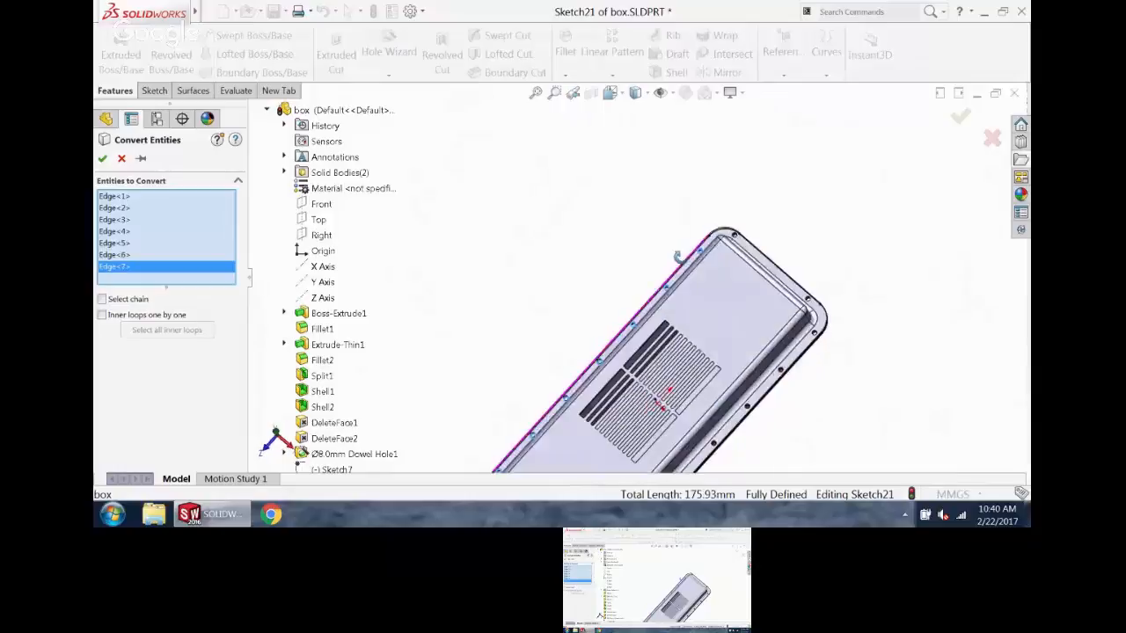
{"action": "left_click", "coordinate": [742, 251]}
{"action": "left_click", "coordinate": [813, 318]}
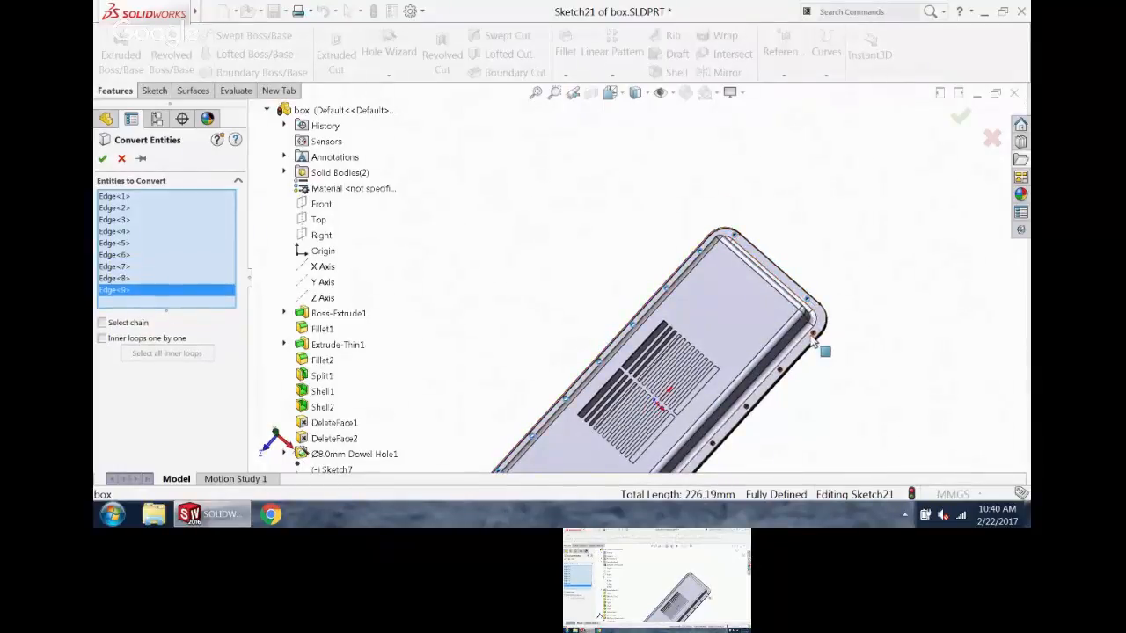
{"action": "left_click", "coordinate": [816, 341]}
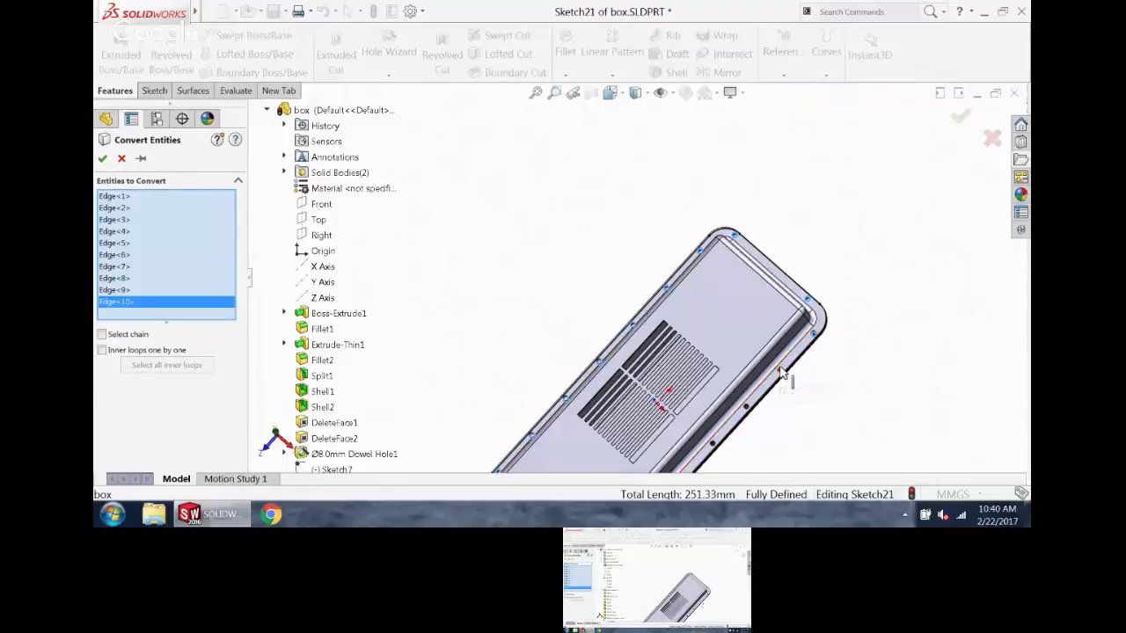
{"action": "left_click", "coordinate": [784, 380]}
{"action": "left_click", "coordinate": [736, 440]}
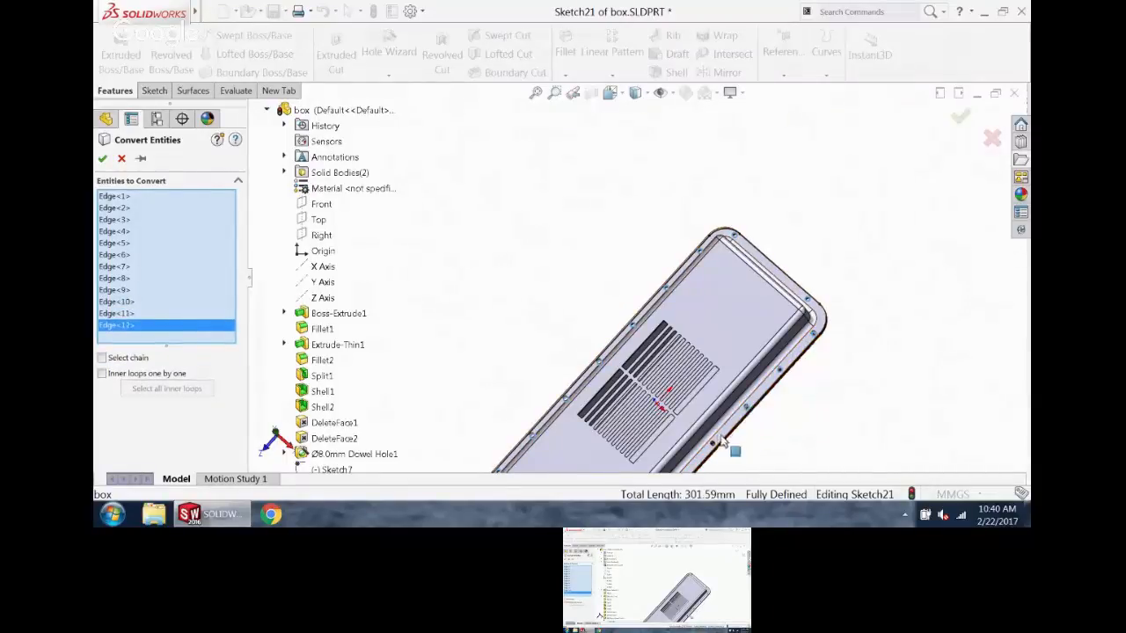
{"action": "left_click", "coordinate": [724, 453]}
- Add the remaining bolt-hole edges toward and across the connector end, and convert all selected holes into the sketch
{"action": "key", "text": "f"}
{"action": "scroll", "coordinate": [623, 374], "scroll_direction": "down", "scroll_amount": 5}
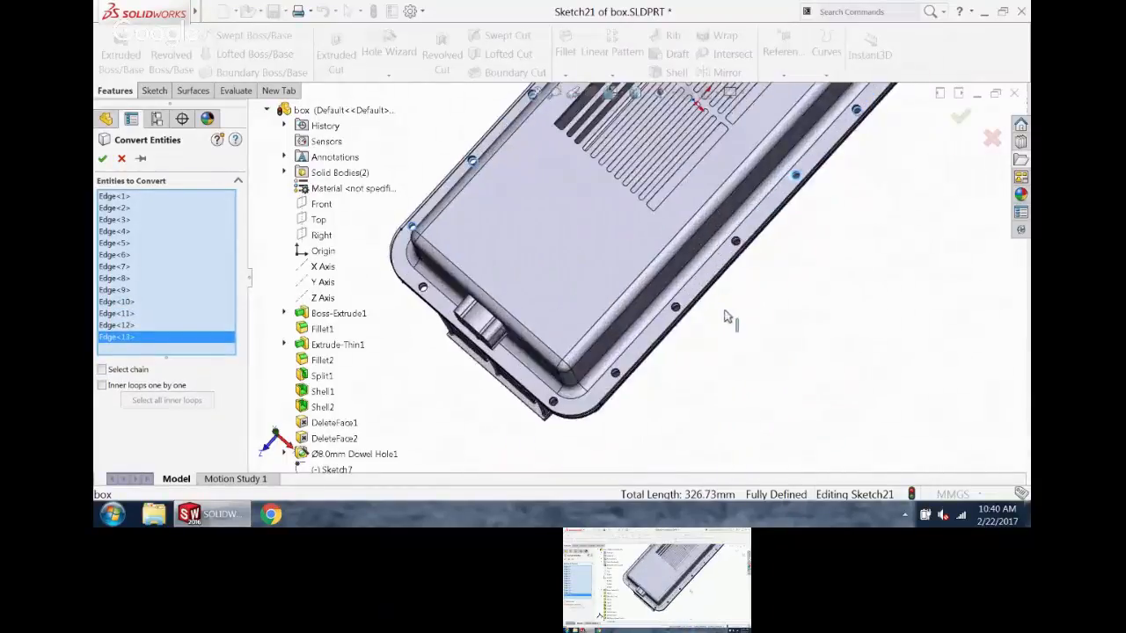
{"action": "left_click", "coordinate": [737, 244]}
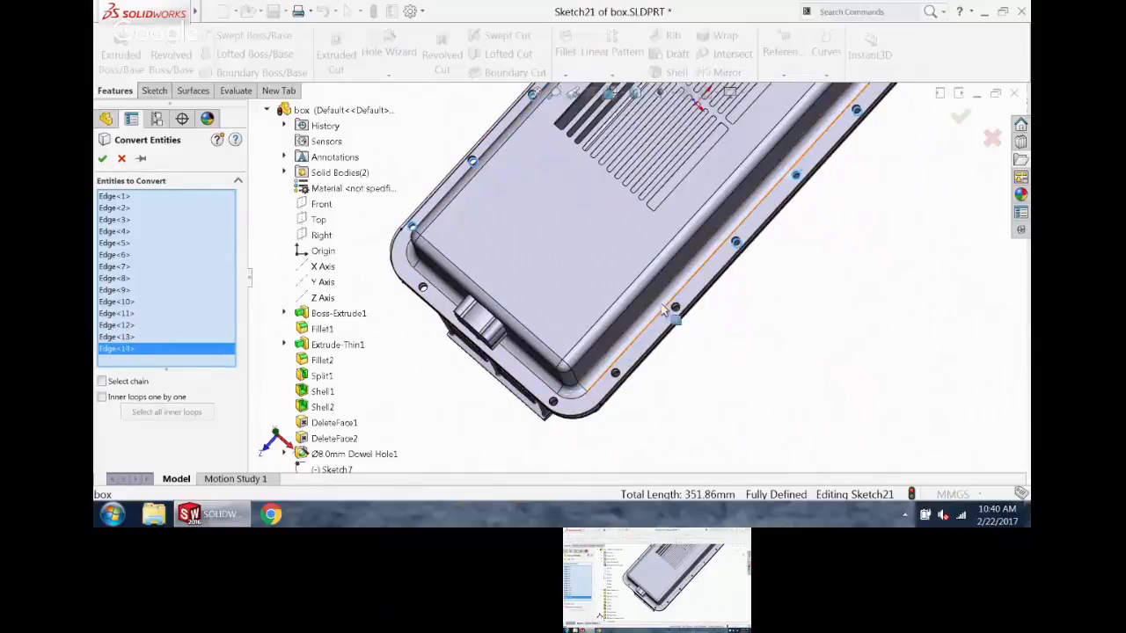
{"action": "left_click", "coordinate": [629, 370]}
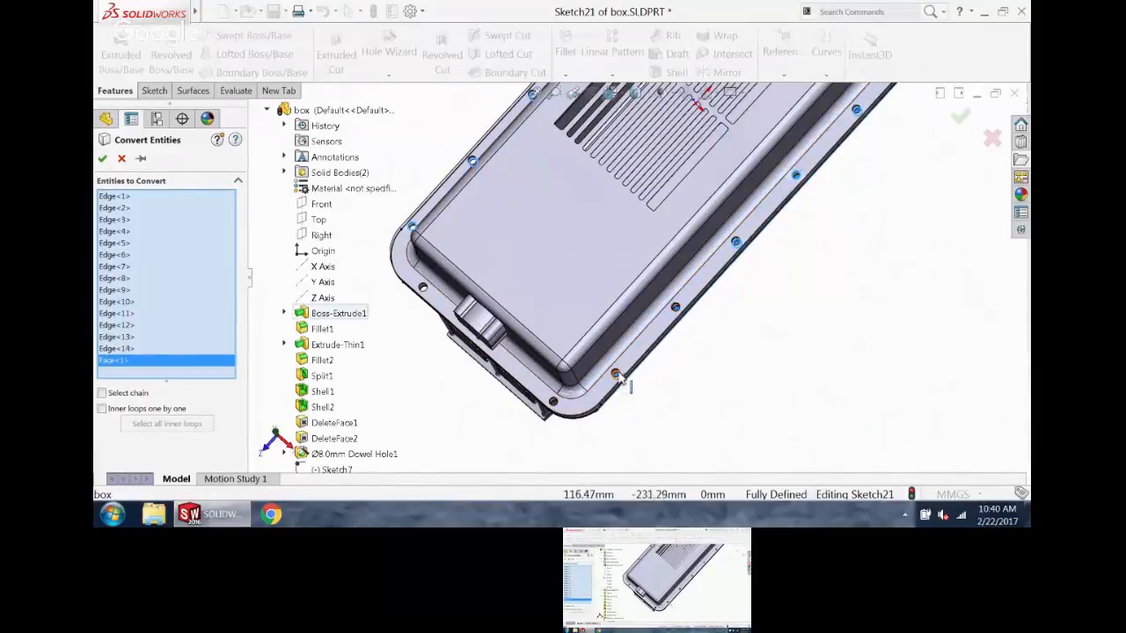
{"action": "left_click", "coordinate": [624, 381]}
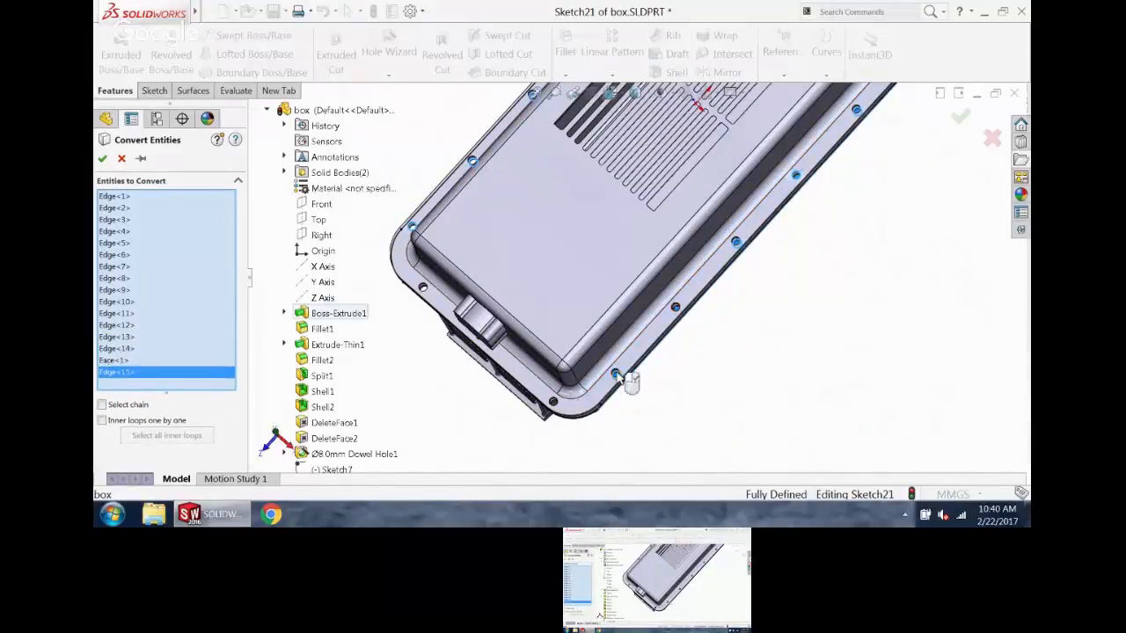
{"action": "left_click", "coordinate": [553, 403]}
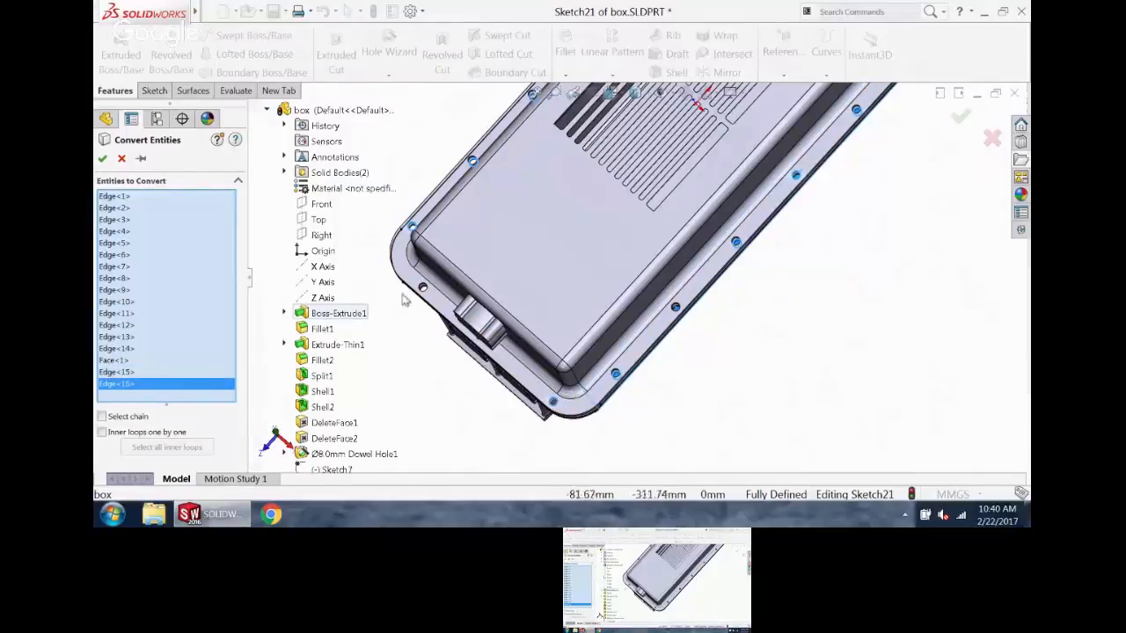
{"action": "left_click", "coordinate": [421, 290]}
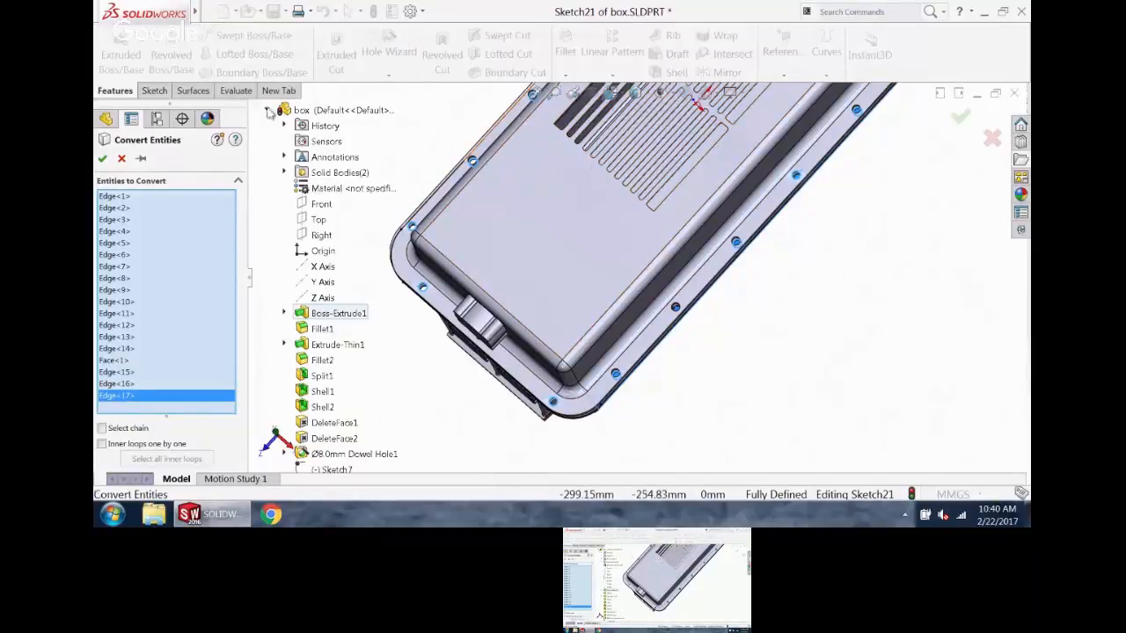
{"action": "left_click", "coordinate": [103, 158]}
- Extrude the flange outline with its holes 5 mm as a separate body, with Merge result turned off
{"action": "mouse_move", "coordinate": [656, 367]}
{"action": "middle_mouse_down"}
{"action": "mouse_move", "coordinate": [652, 241]}
{"action": "mouse_move", "coordinate": [629, 179]}
{"action": "mouse_move", "coordinate": [645, 205]}
{"action": "middle_mouse_up"}
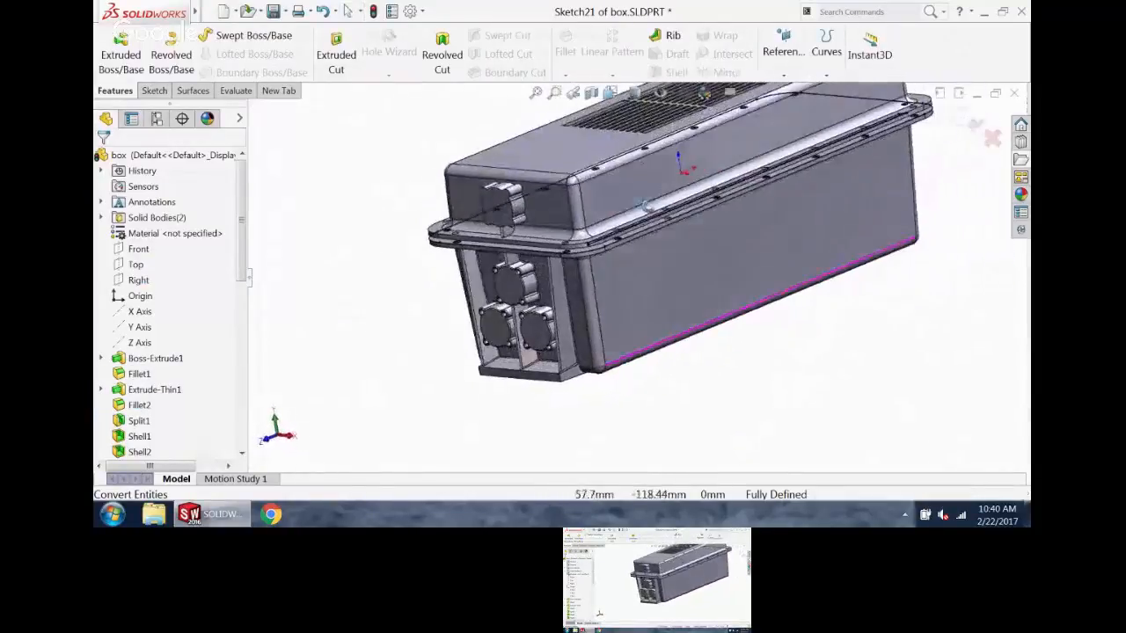
{"action": "left_click", "coordinate": [113, 65]}
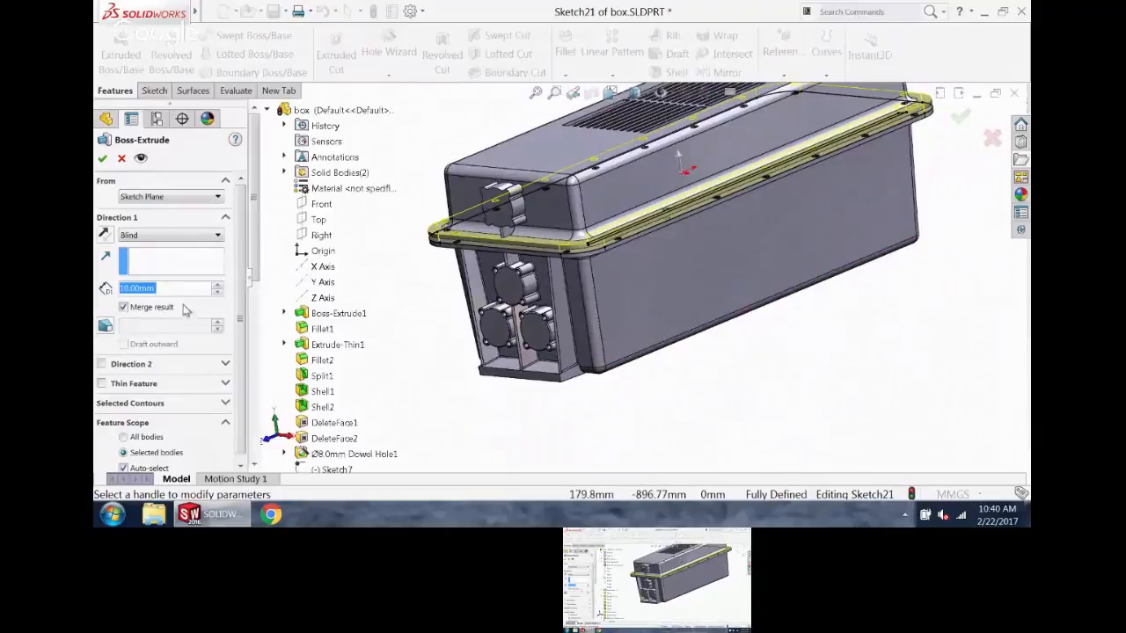
{"action": "type", "text": "5"}
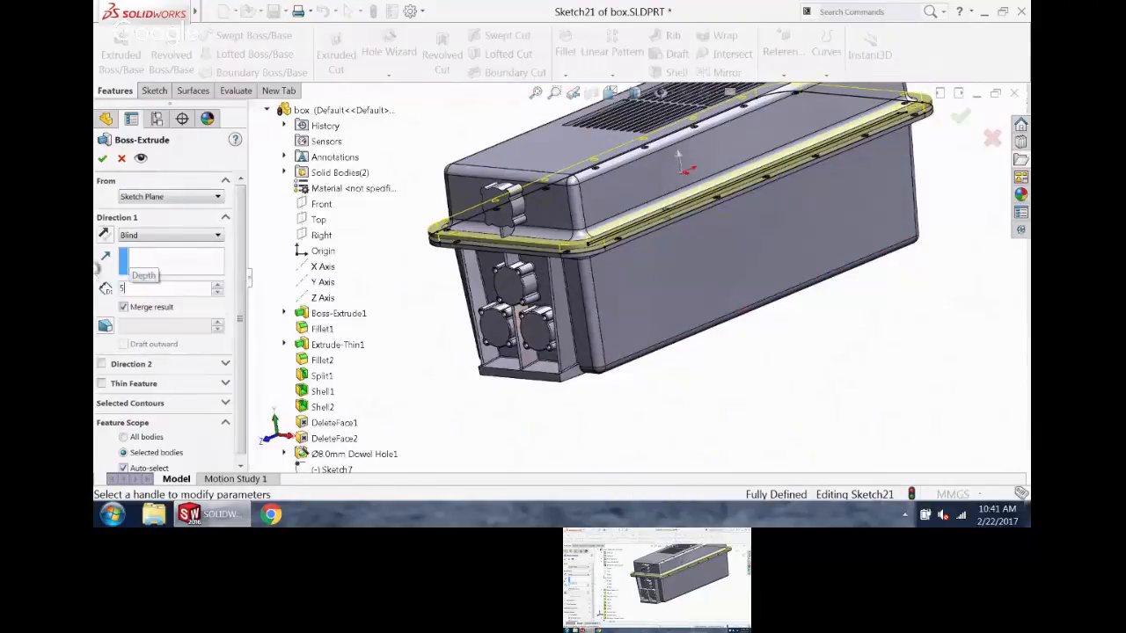
{"action": "key", "text": "Return"}
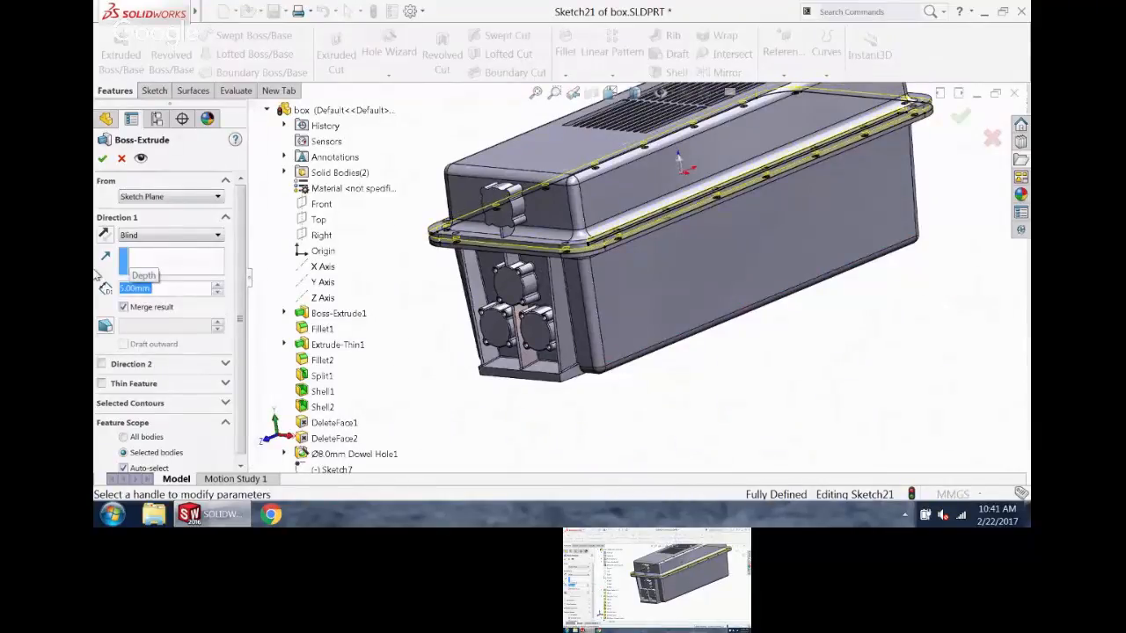
{"action": "left_click", "coordinate": [134, 310]}
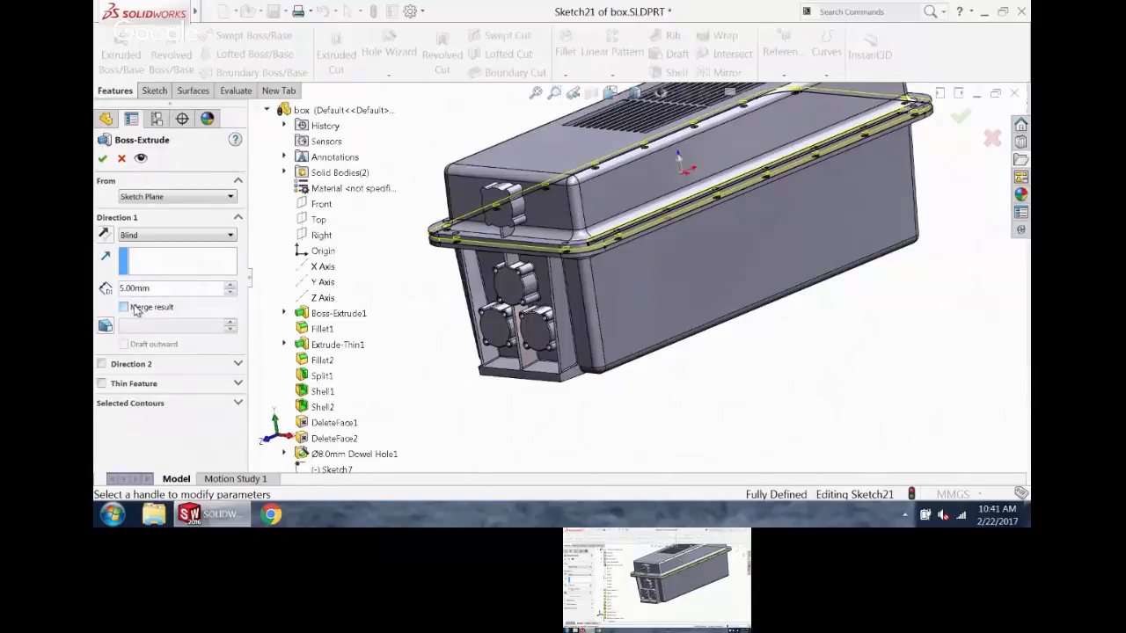
{"action": "left_click", "coordinate": [102, 158]}
- Start a sketch on the new plate's face and draw a center rectangle from the origin, about 214 by 97 mm
{"action": "middle_click_drag", "start_coordinate": [651, 251], "coordinate": [673, 296]}
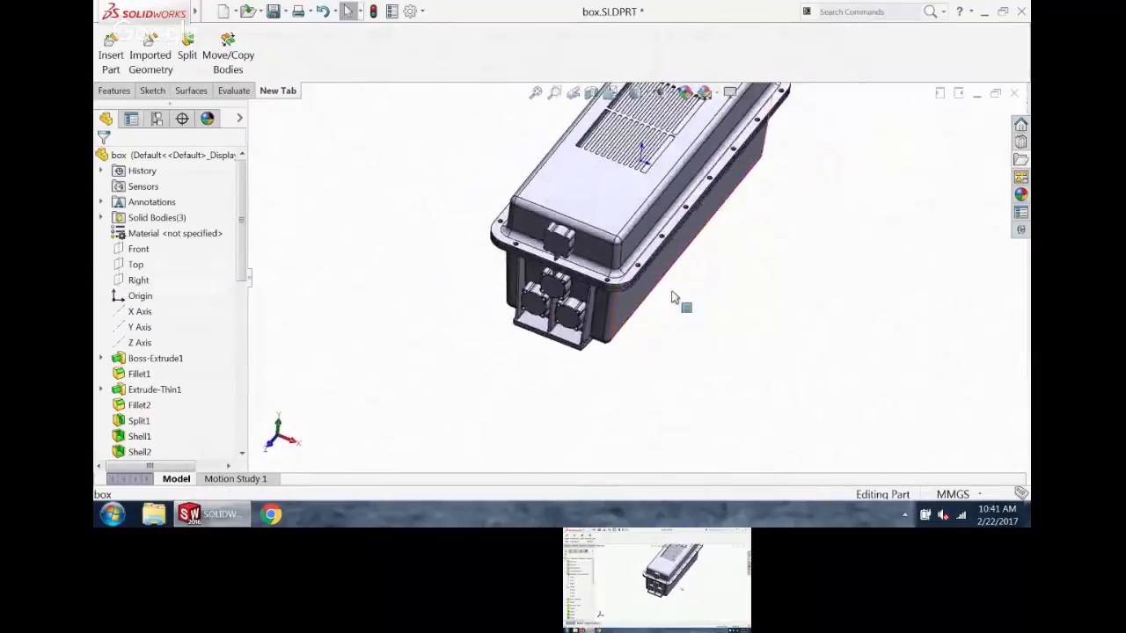
{"action": "scroll", "coordinate": [669, 196], "scroll_direction": "down", "scroll_amount": 5}
{"action": "left_click", "coordinate": [634, 154]}
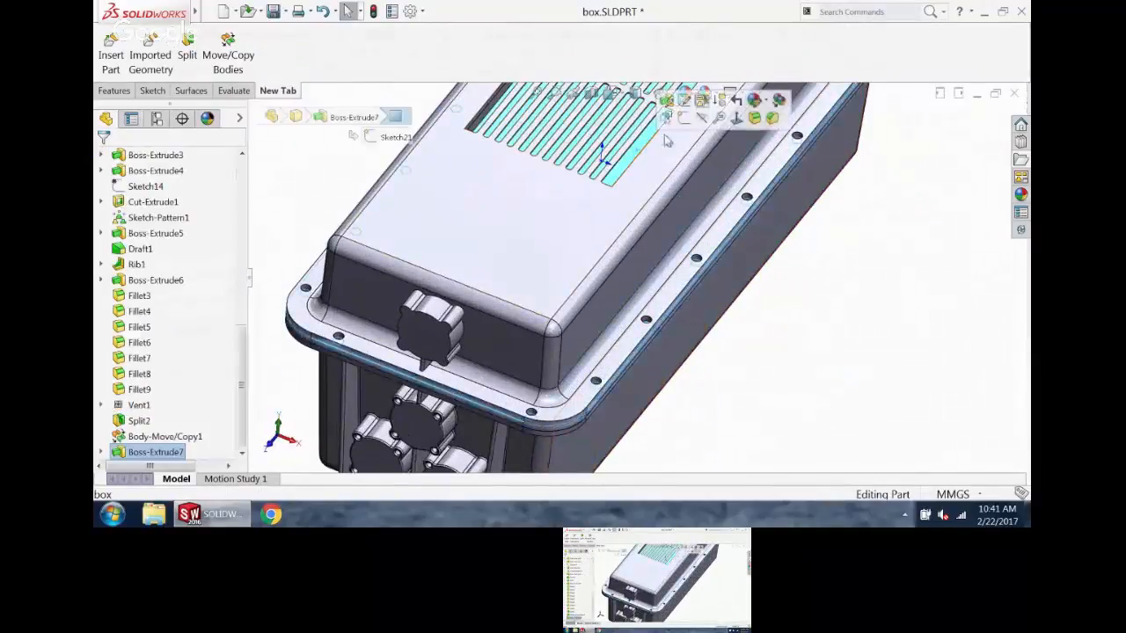
{"action": "left_click", "coordinate": [695, 119]}
{"action": "left_click", "coordinate": [224, 53]}
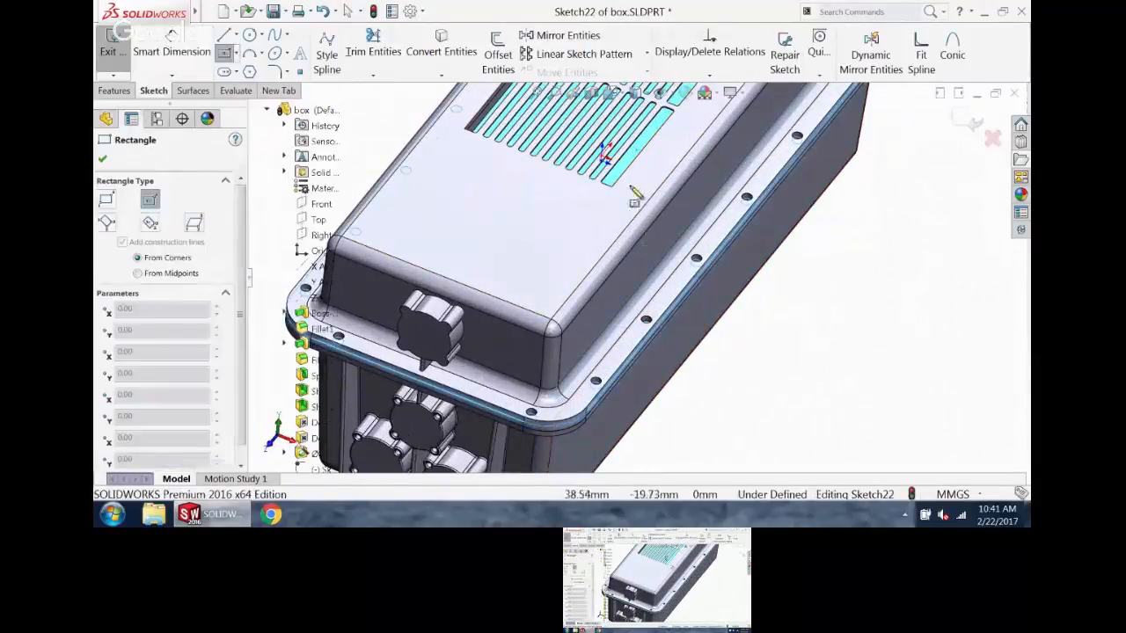
{"action": "left_click", "coordinate": [604, 160]}
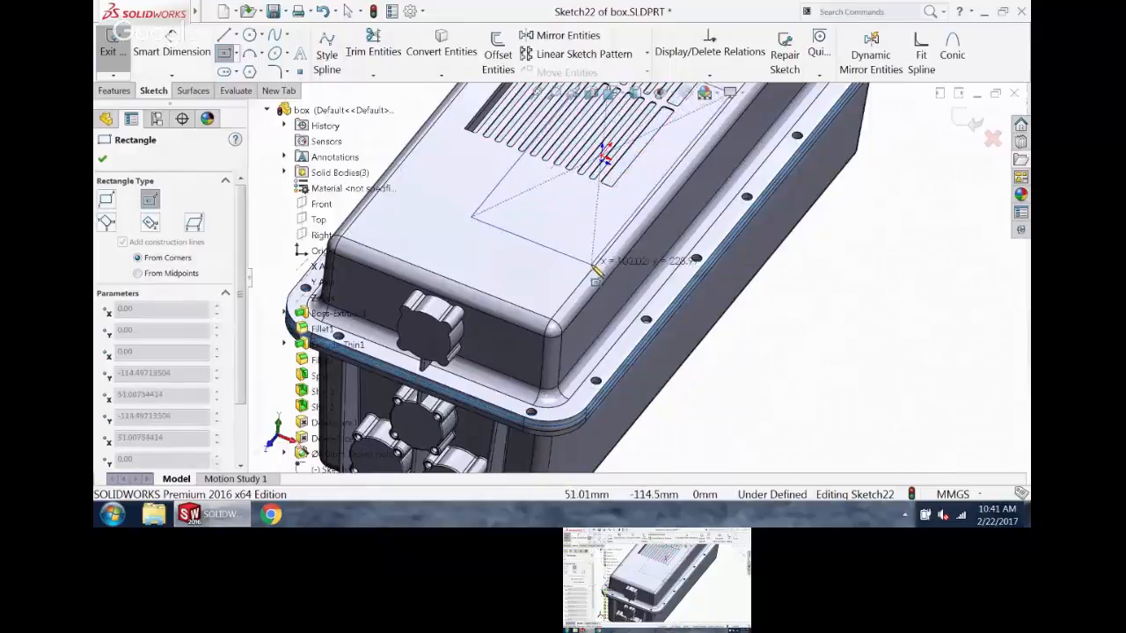
{"action": "left_click", "coordinate": [591, 259]}
{"action": "scroll", "coordinate": [639, 273], "scroll_direction": "up", "scroll_amount": 4}
{"action": "key", "text": "Escape"}
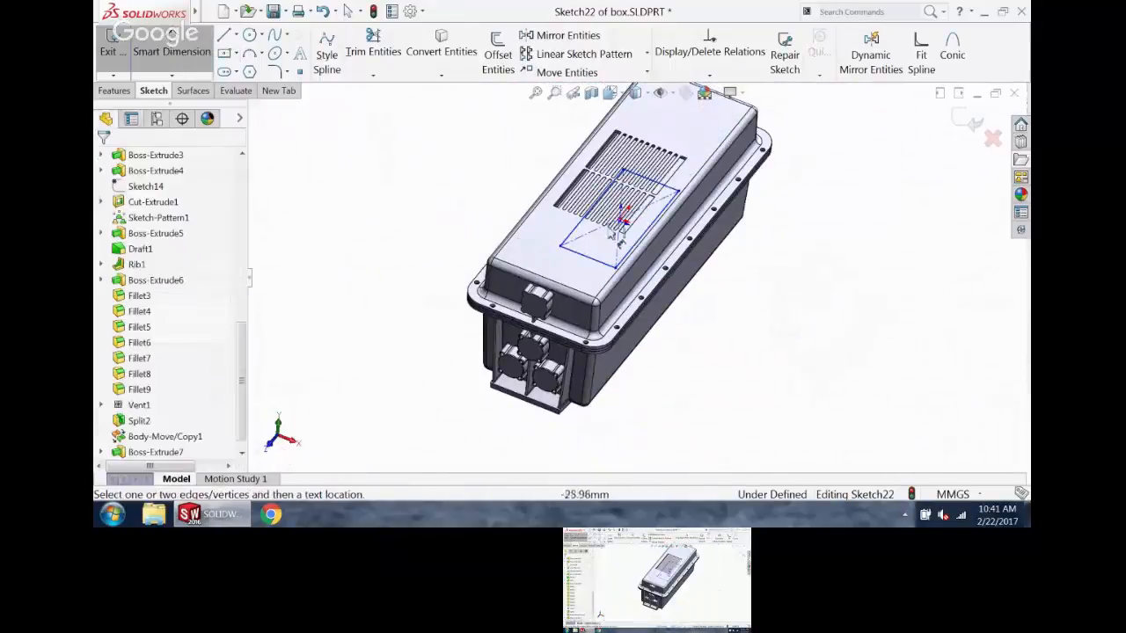
- Dimension the center rectangle 200 mm long and 100 mm wide
{"action": "left_click", "coordinate": [646, 239]}
{"action": "left_click", "coordinate": [773, 285]}
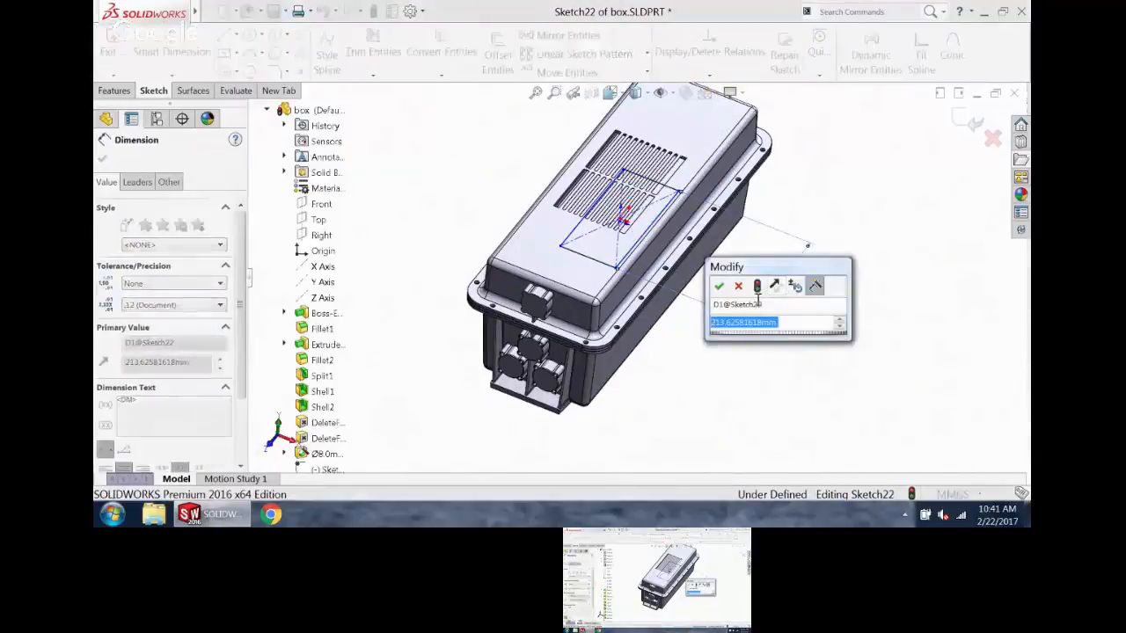
{"action": "type", "text": "200"}
{"action": "key", "text": "Return"}
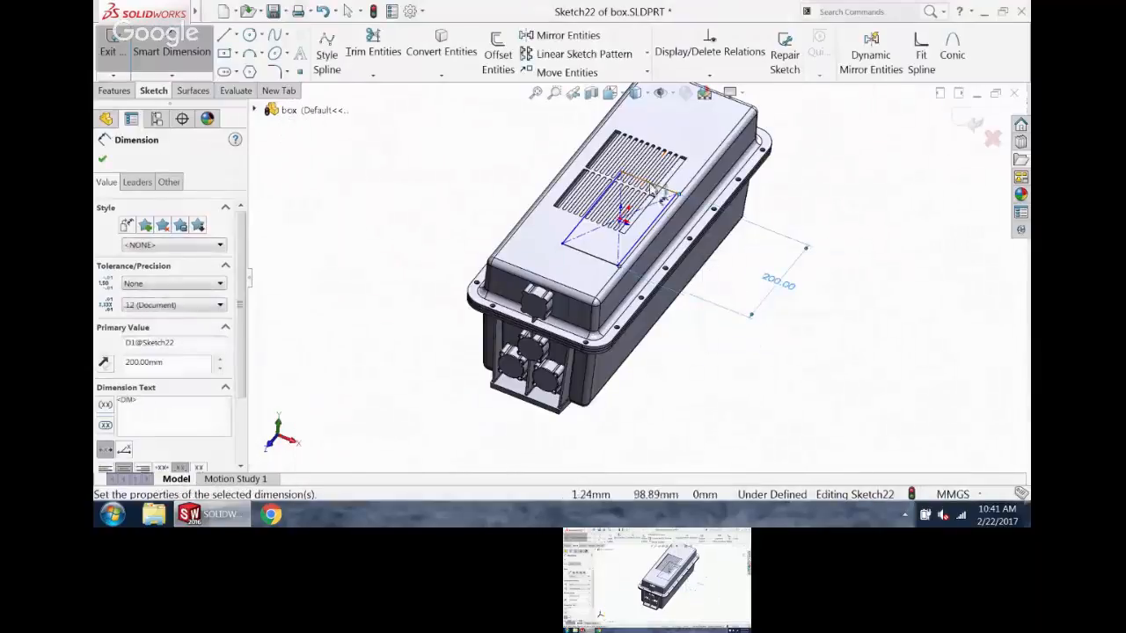
{"action": "left_click", "coordinate": [656, 183]}
{"action": "left_click", "coordinate": [838, 199]}
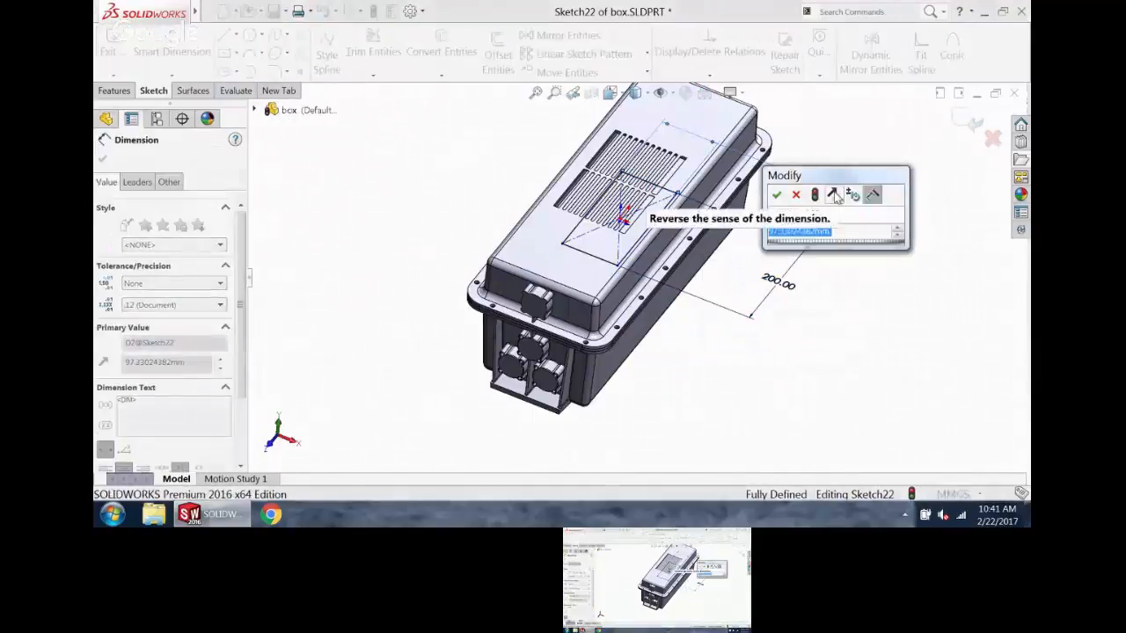
{"action": "type", "text": "100"}
{"action": "key", "text": "Return"}
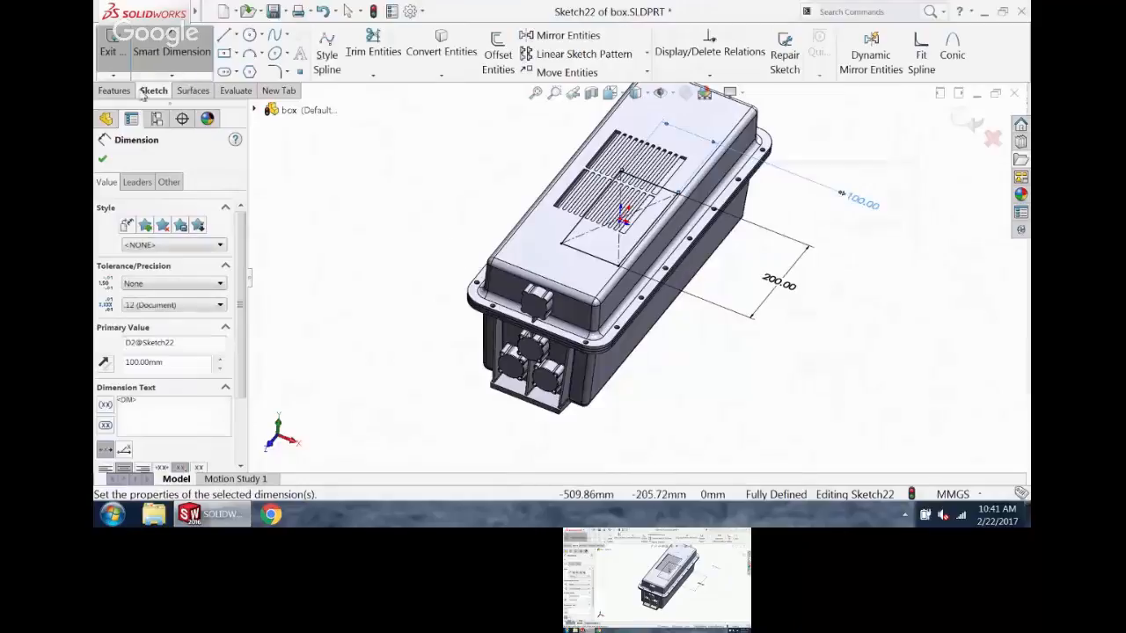
- Cut-extrude the 200 by 100 mm rectangle into the plate with the Up To Next end condition
{"action": "left_click", "coordinate": [114, 91]}
{"action": "left_click", "coordinate": [336, 54]}
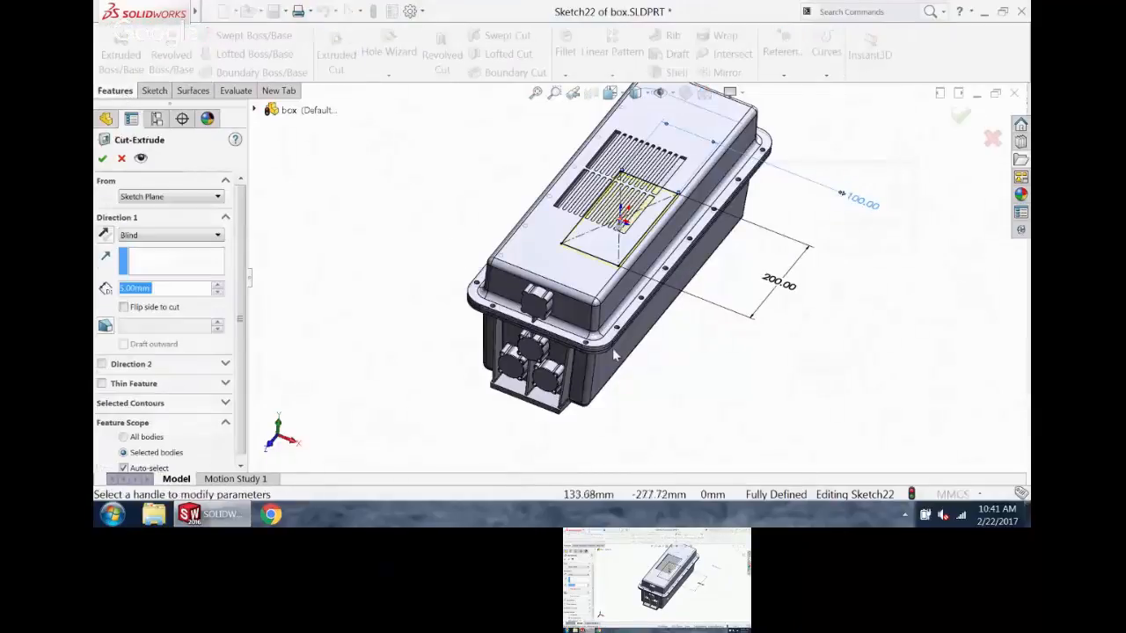
{"action": "left_click", "coordinate": [165, 236]}
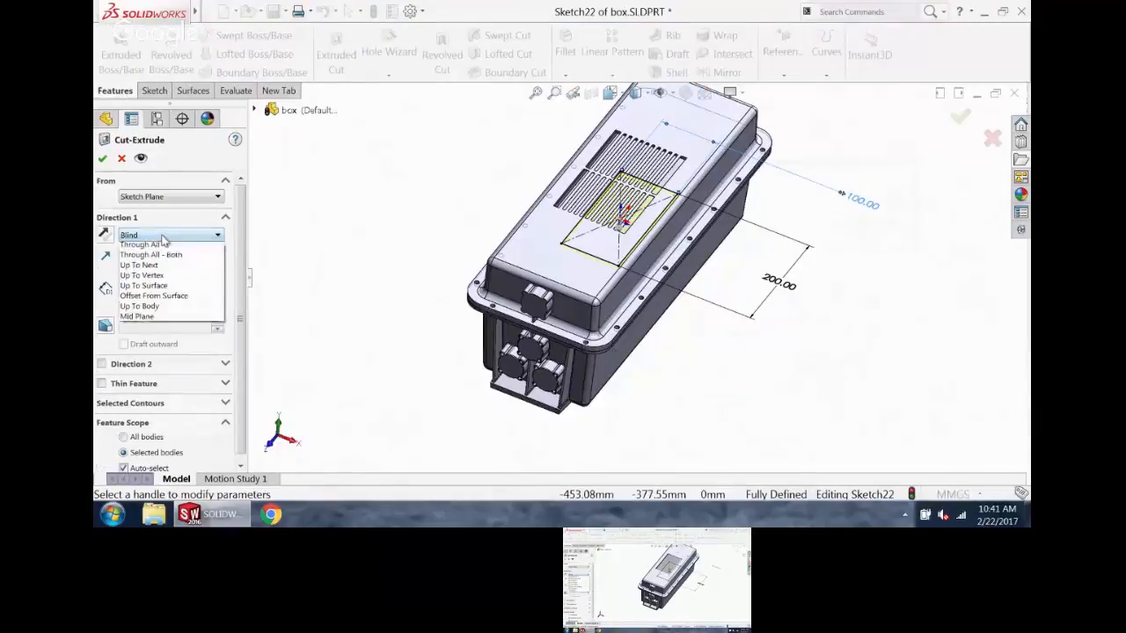
{"action": "left_click", "coordinate": [154, 291]}
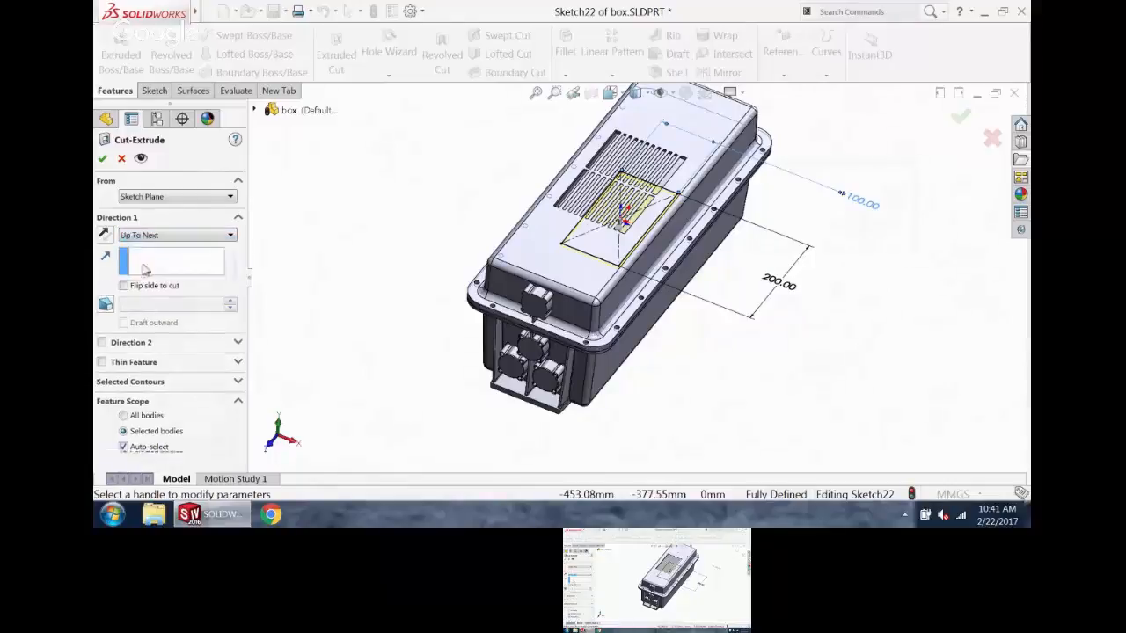
{"action": "key", "text": "Escape"}
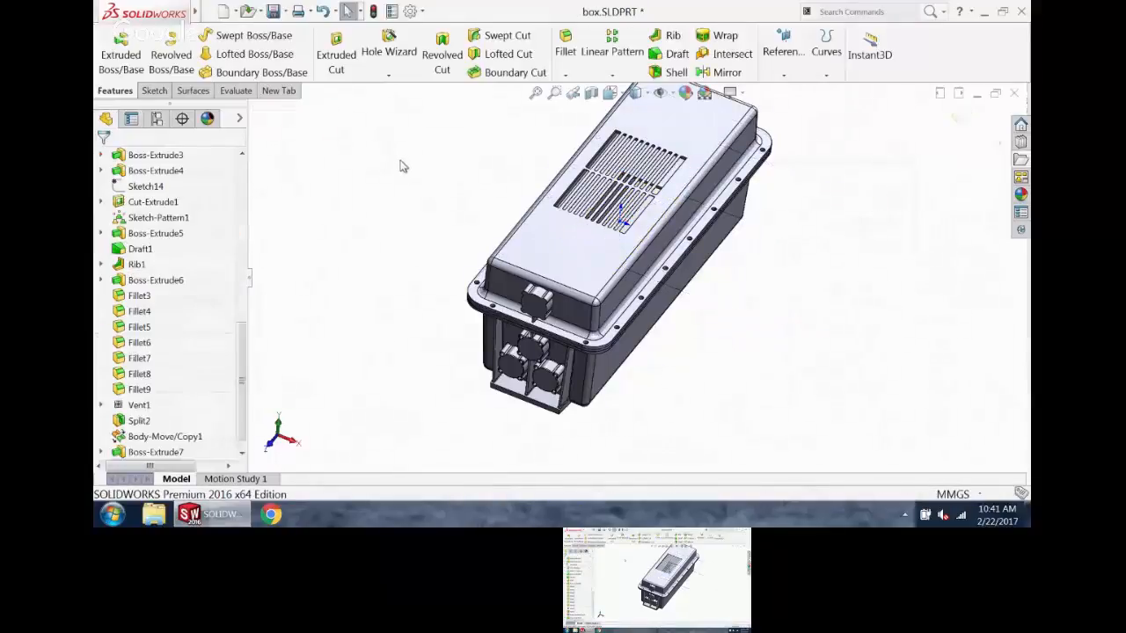
- Examine the enclosure from several angles and review its feature tree down to the new cut
{"action": "middle_click_drag", "start_coordinate": [480, 271], "coordinate": [457, 229]}
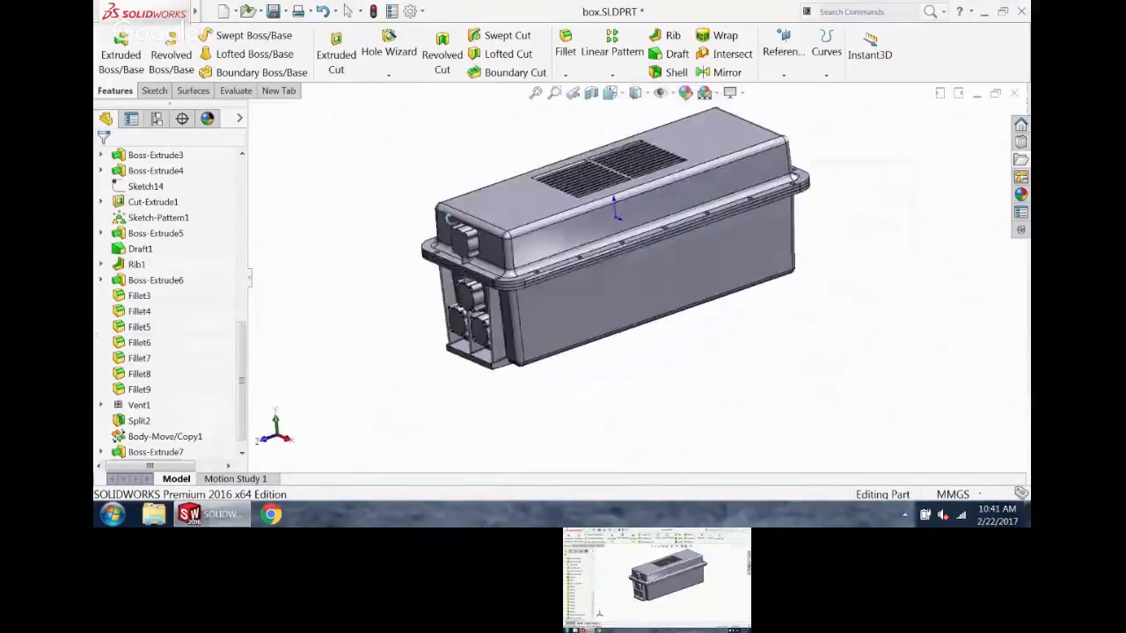
{"action": "scroll", "coordinate": [457, 229], "scroll_direction": "up", "scroll_amount": 1}
{"action": "middle_click_drag", "start_coordinate": [534, 267], "coordinate": [546, 273]}
{"action": "left_click", "coordinate": [383, 132]}
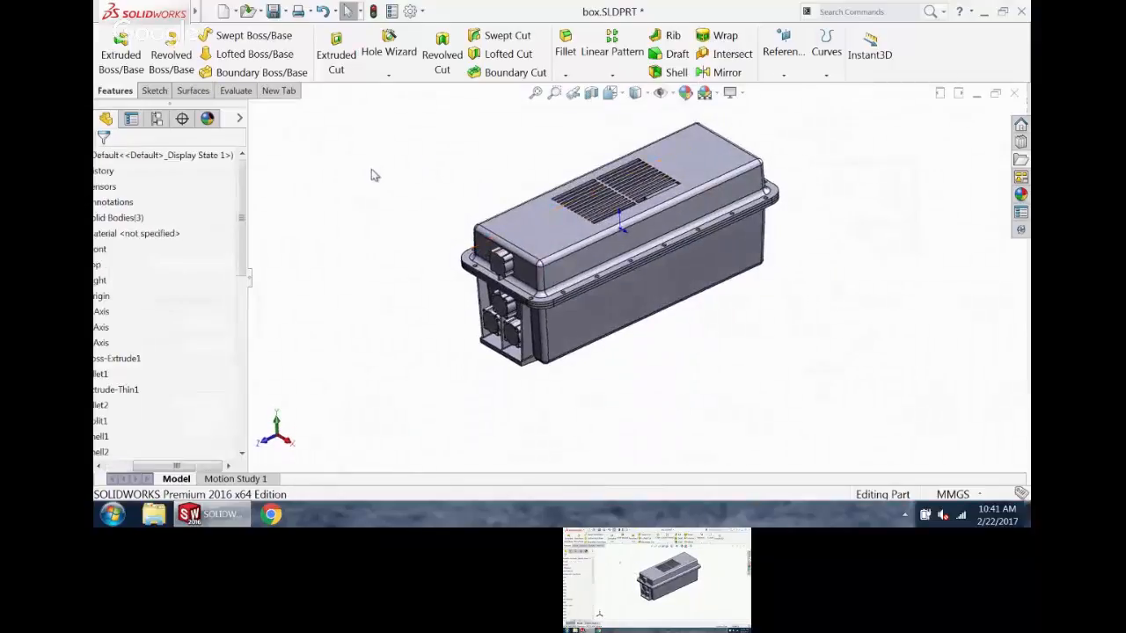
{"action": "left_click_drag", "start_coordinate": [189, 463], "coordinate": [164, 464]}
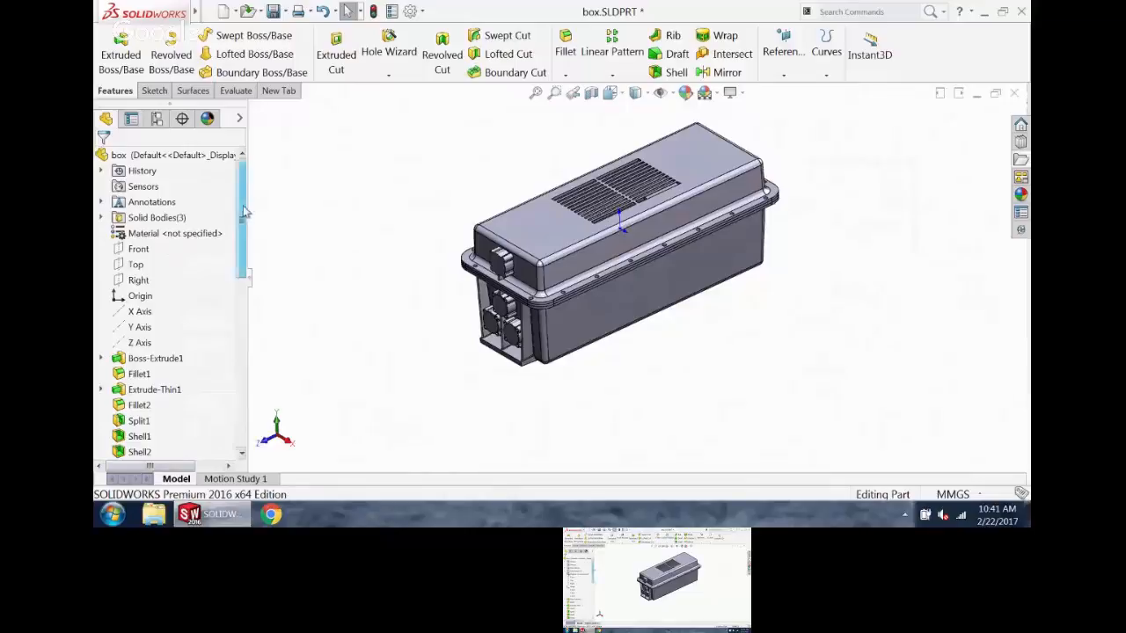
{"action": "left_click_drag", "start_coordinate": [243, 204], "coordinate": [222, 382]}
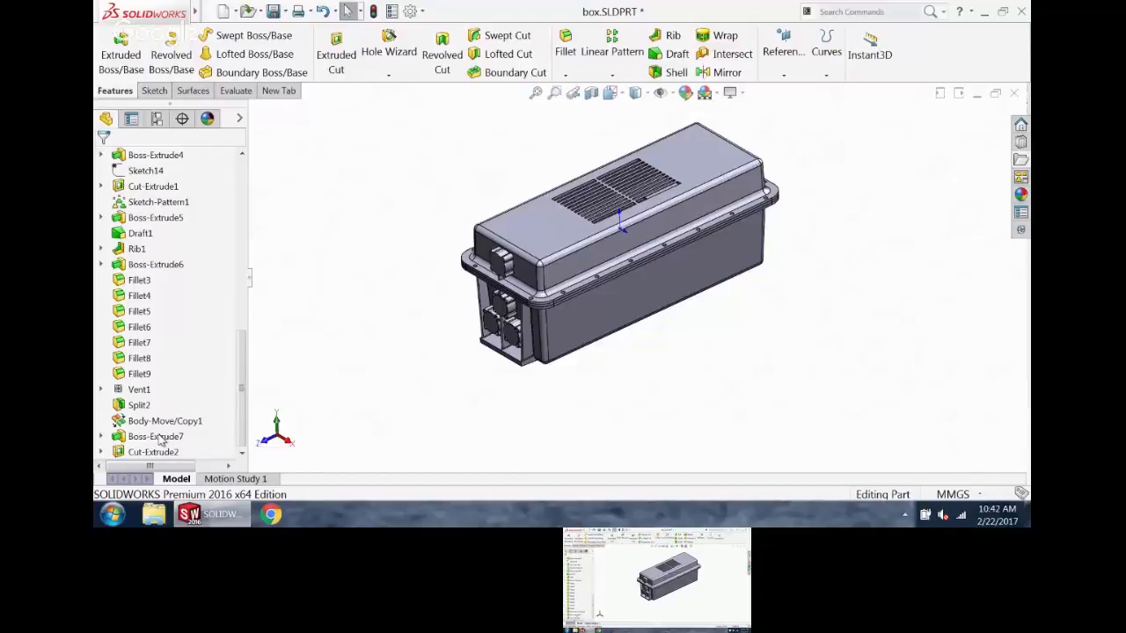
{"action": "scroll", "coordinate": [528, 273], "scroll_direction": "up", "scroll_amount": 3}
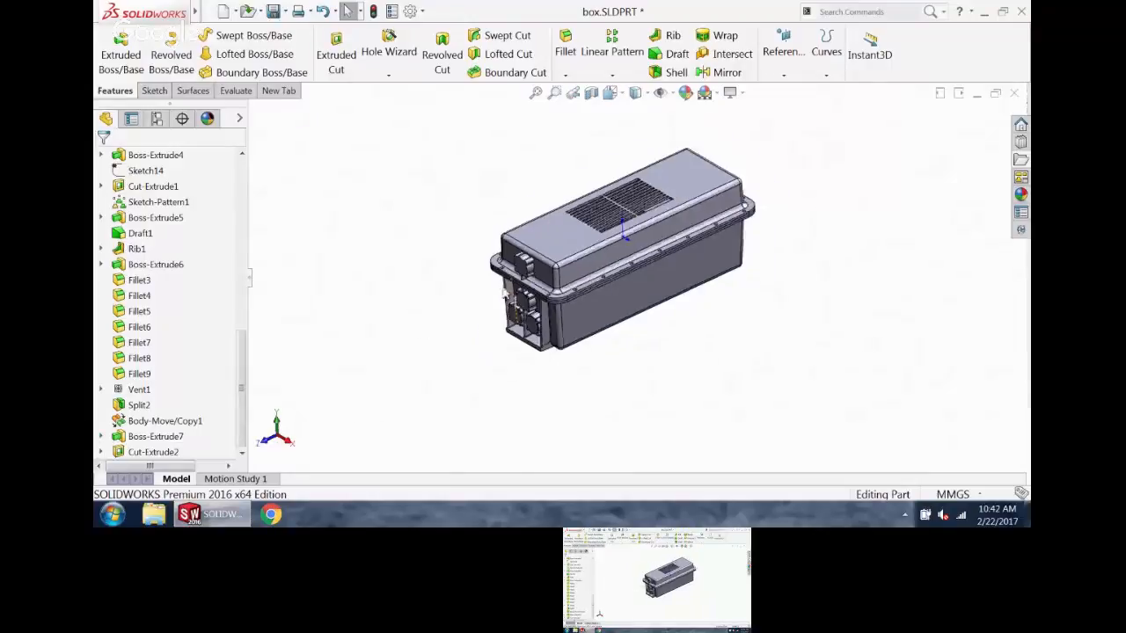
{"action": "scroll", "coordinate": [686, 224], "scroll_direction": "down", "scroll_amount": 3}
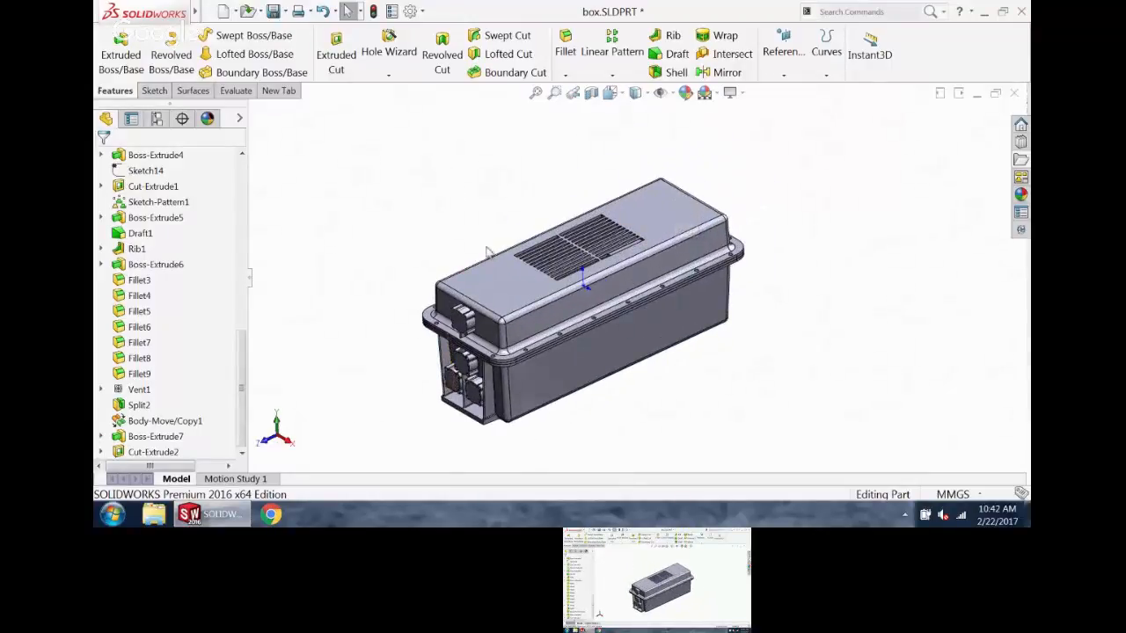
{"action": "middle_click_drag", "start_coordinate": [487, 253], "coordinate": [507, 248]}
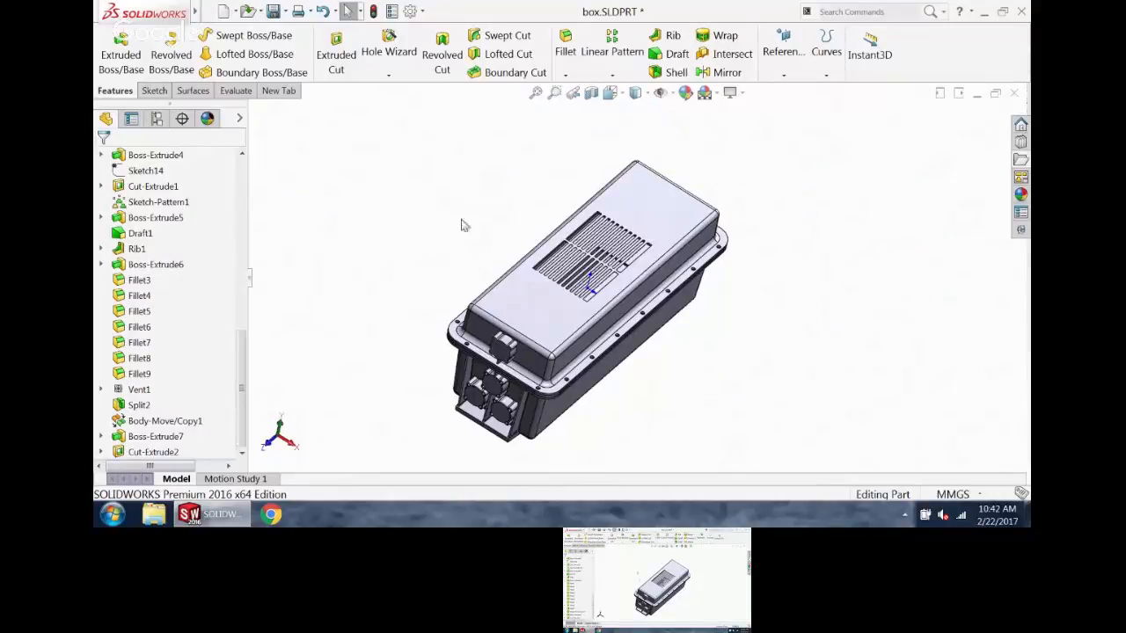
- Insert the part 91502A196_BLUE ALLOY STEEL SOCKET HEAD CAP SCREW.SLDPRT from the Downloads folder
{"action": "middle_click_drag", "start_coordinate": [460, 225], "coordinate": [453, 304]}
{"action": "scroll", "coordinate": [454, 297], "scroll_direction": "down", "scroll_amount": 5}
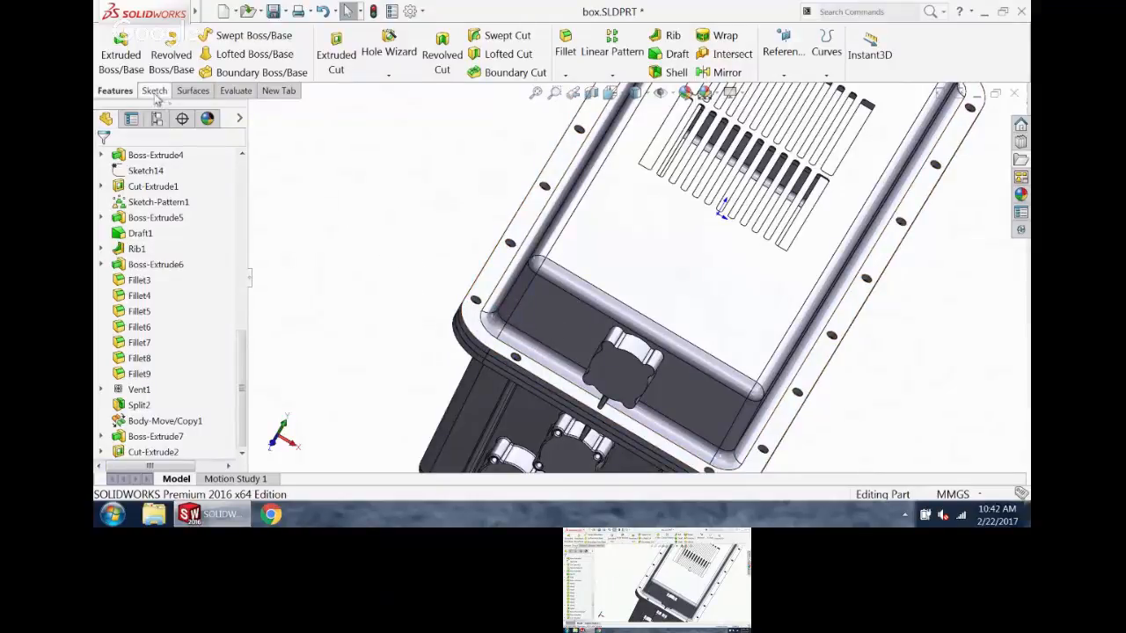
{"action": "left_click", "coordinate": [278, 91]}
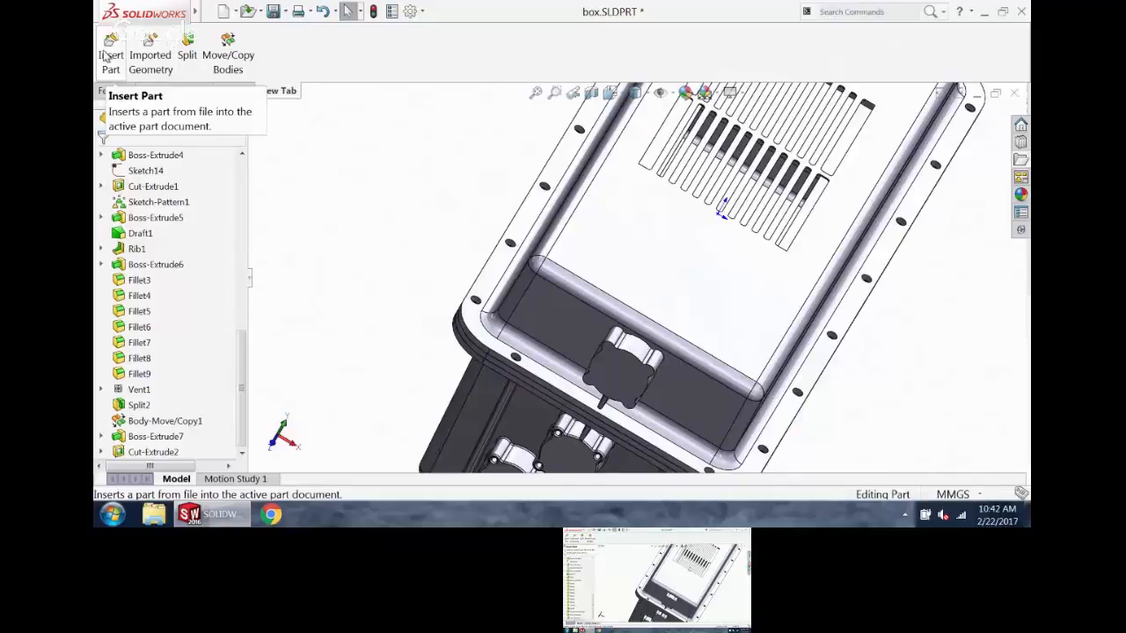
{"action": "left_click", "coordinate": [104, 56]}
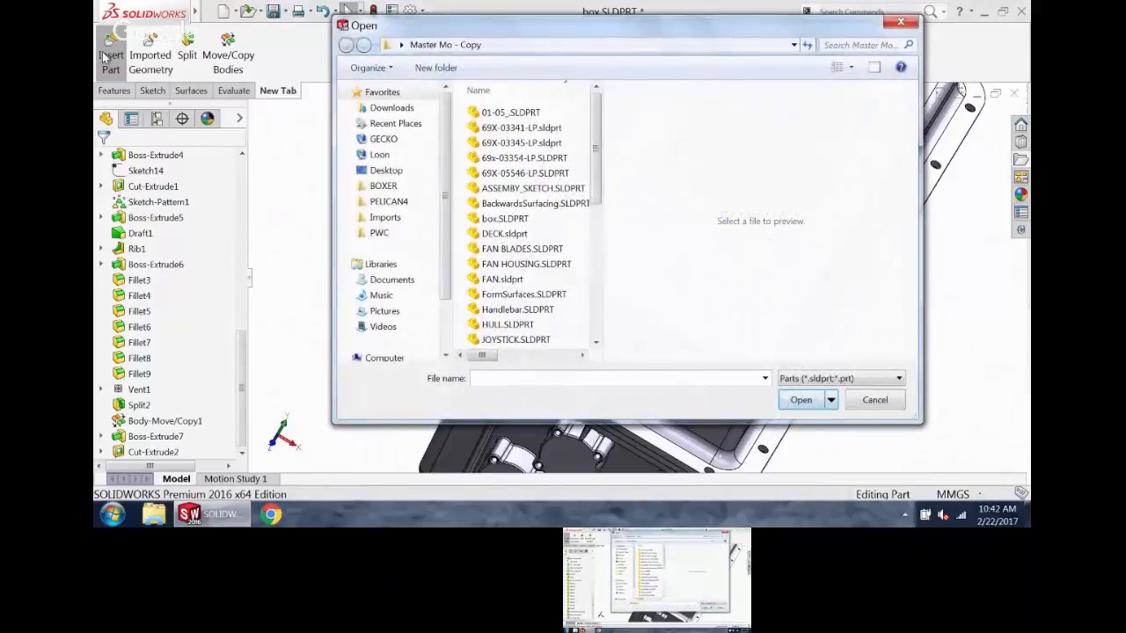
{"action": "left_click", "coordinate": [387, 171]}
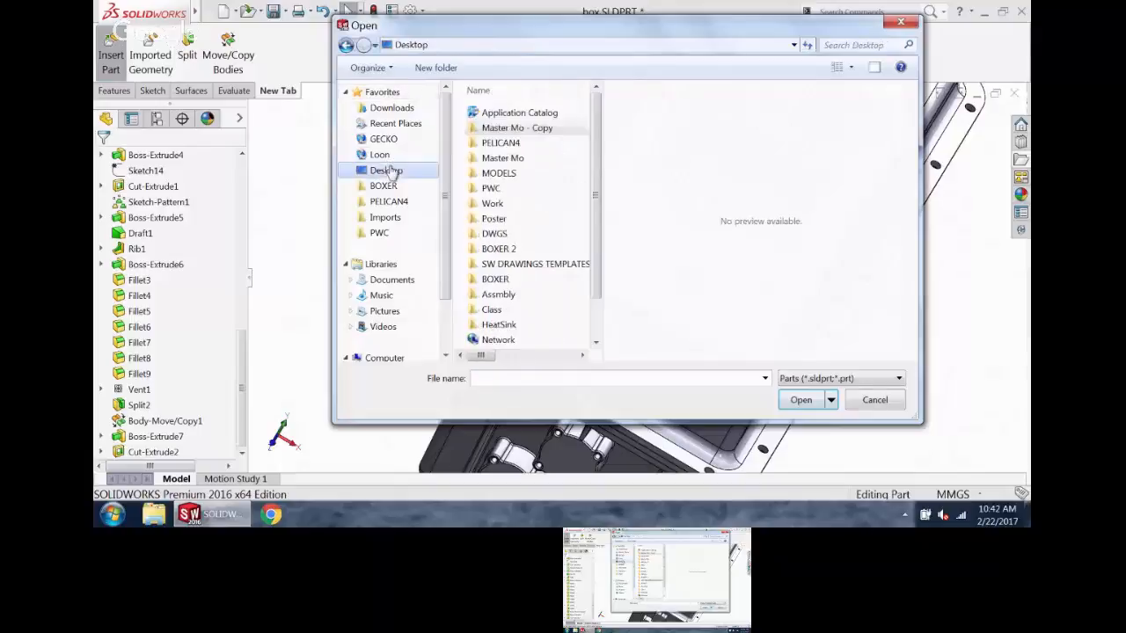
{"action": "left_click", "coordinate": [387, 109]}
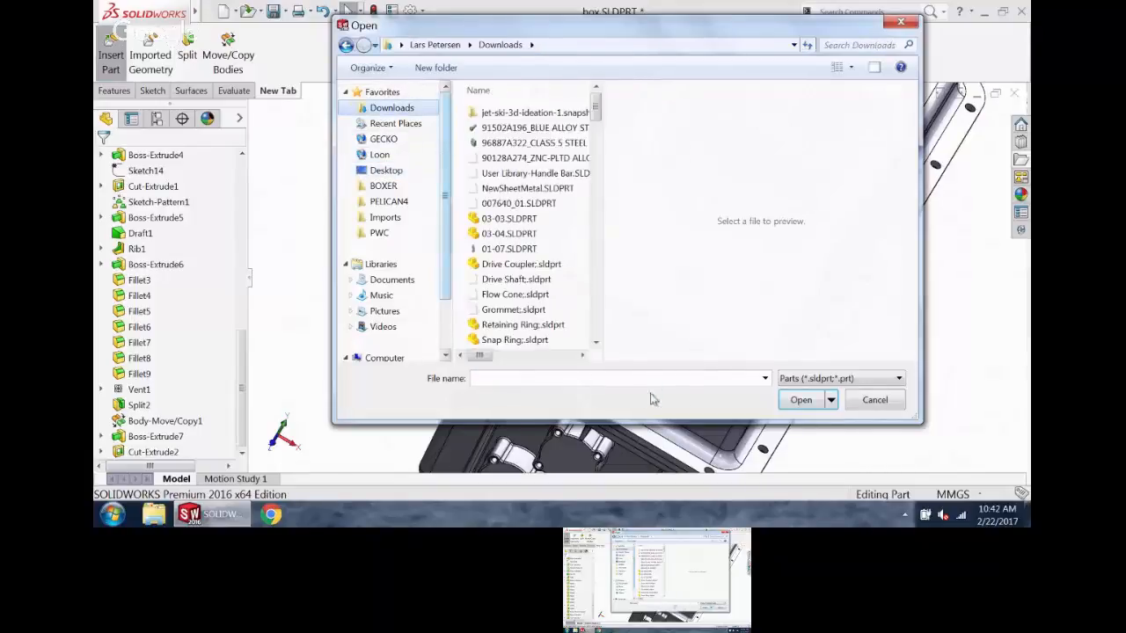
{"action": "left_click", "coordinate": [532, 129]}
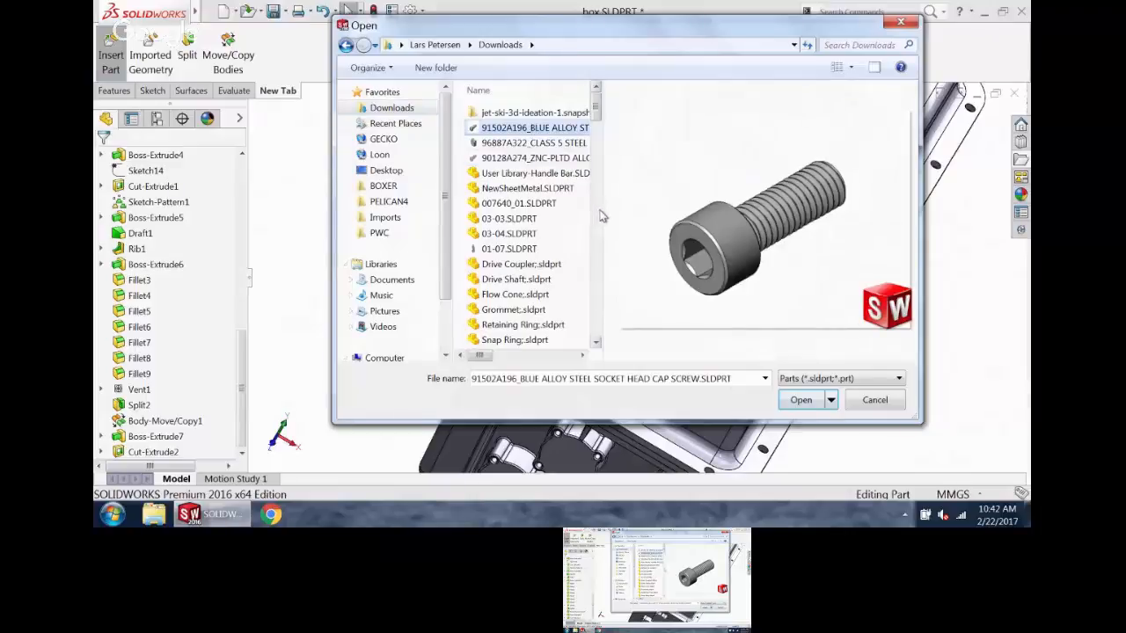
{"action": "left_click", "coordinate": [801, 400]}
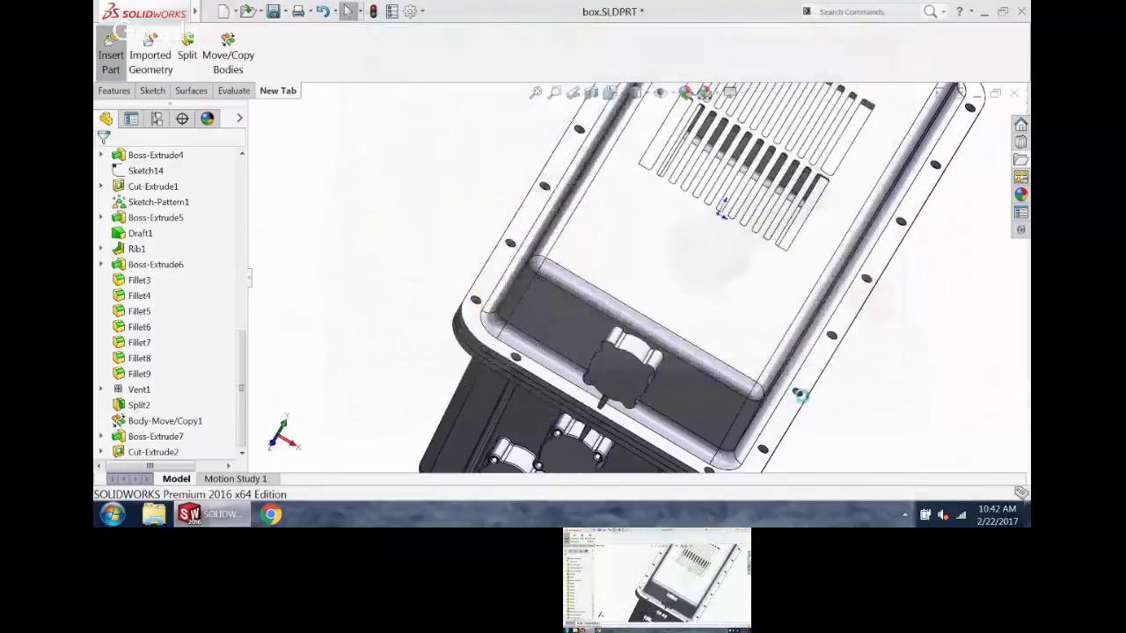
- Transfer only the screw's solid bodies, keep locating with a Move/Copy feature enabled, and insert the part at the origin
{"action": "left_click", "coordinate": [113, 306]}
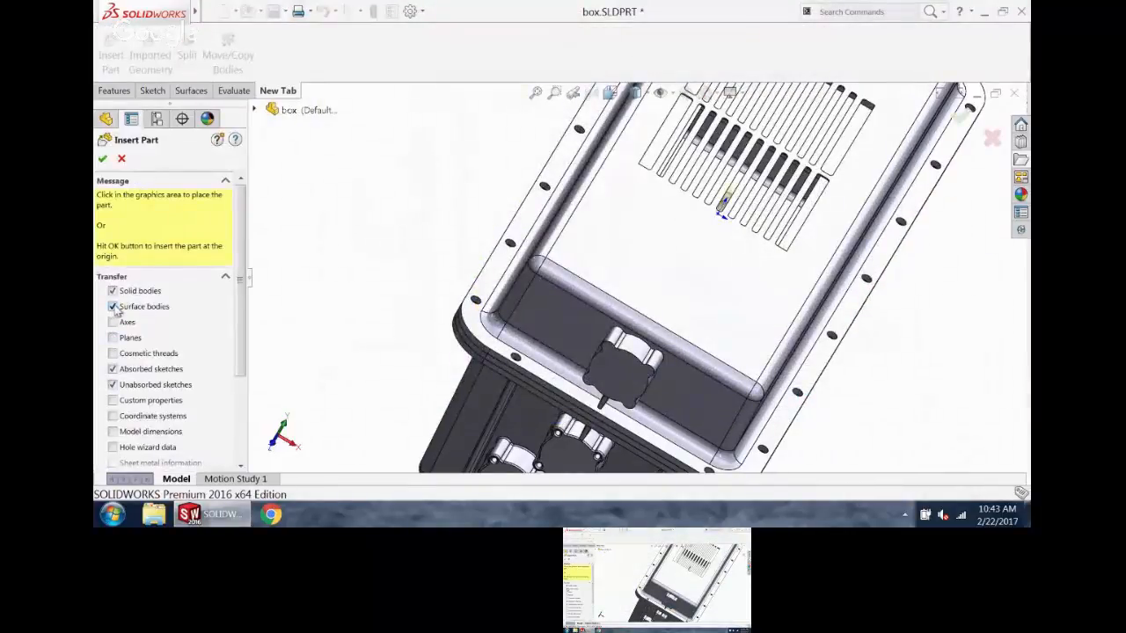
{"action": "left_click", "coordinate": [112, 368]}
{"action": "left_click", "coordinate": [113, 384]}
{"action": "left_click_drag", "start_coordinate": [243, 229], "coordinate": [239, 352]}
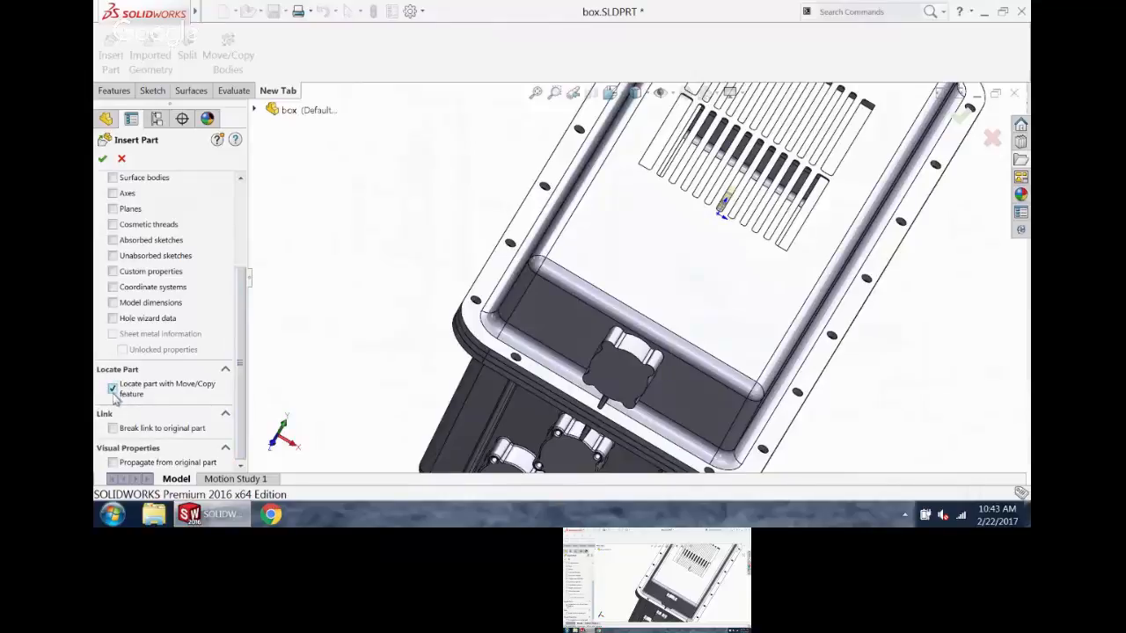
{"action": "left_click", "coordinate": [102, 158]}
- Using constraints, add a concentric mate between the screw head's cylindrical face and the lid flange's corner bolt hole
{"action": "scroll", "coordinate": [651, 278], "scroll_direction": "up", "scroll_amount": 5}
{"action": "scroll", "coordinate": [638, 246], "scroll_direction": "up", "scroll_amount": 3}
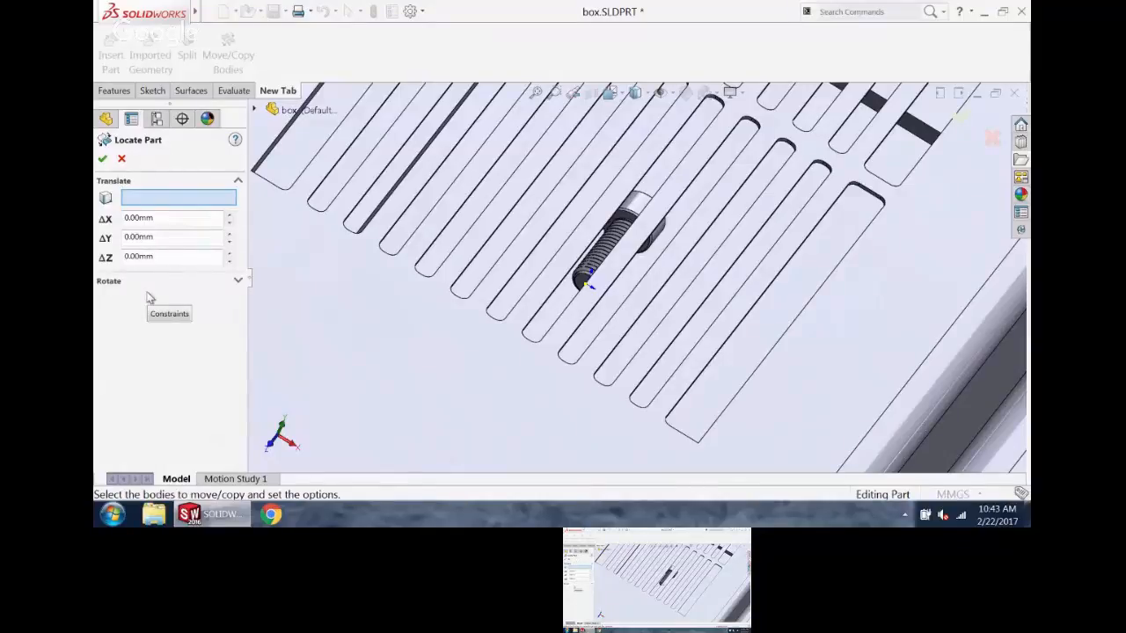
{"action": "left_click", "coordinate": [166, 222]}
{"action": "left_click", "coordinate": [173, 282]}
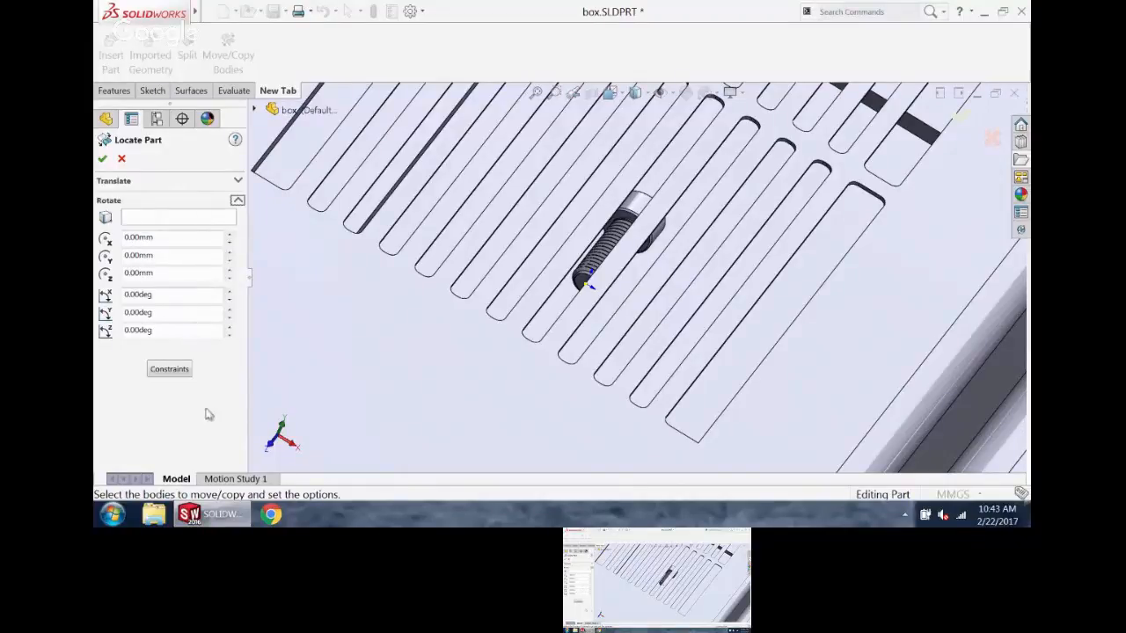
{"action": "left_click", "coordinate": [179, 370]}
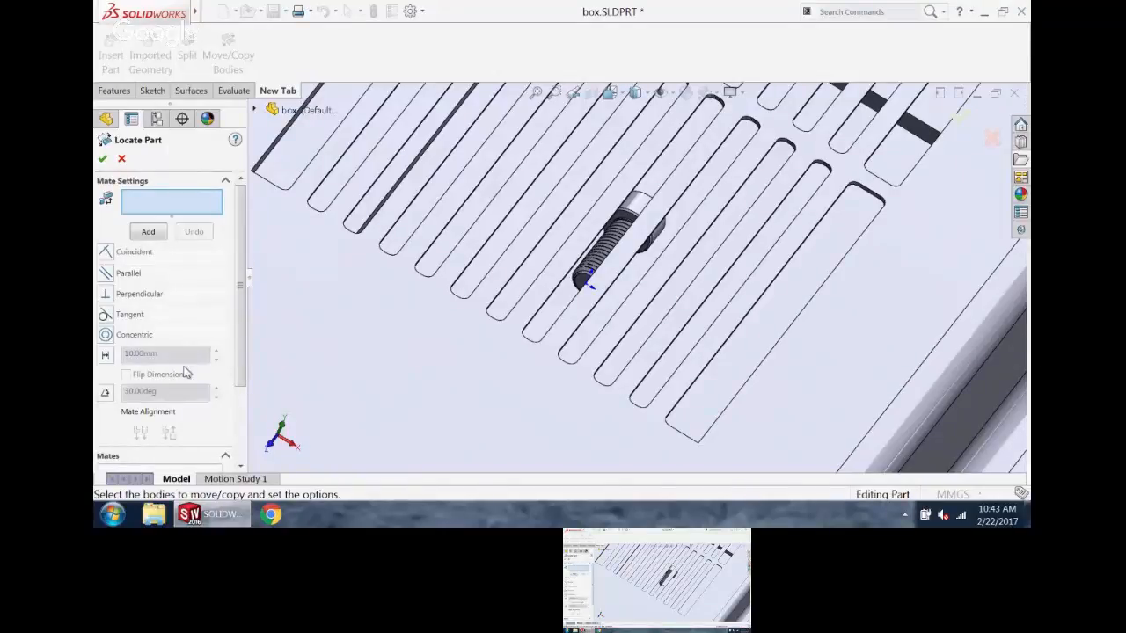
{"action": "left_click", "coordinate": [640, 204]}
{"action": "scroll", "coordinate": [616, 264], "scroll_direction": "up", "scroll_amount": 5}
{"action": "scroll", "coordinate": [483, 290], "scroll_direction": "down", "scroll_amount": 8}
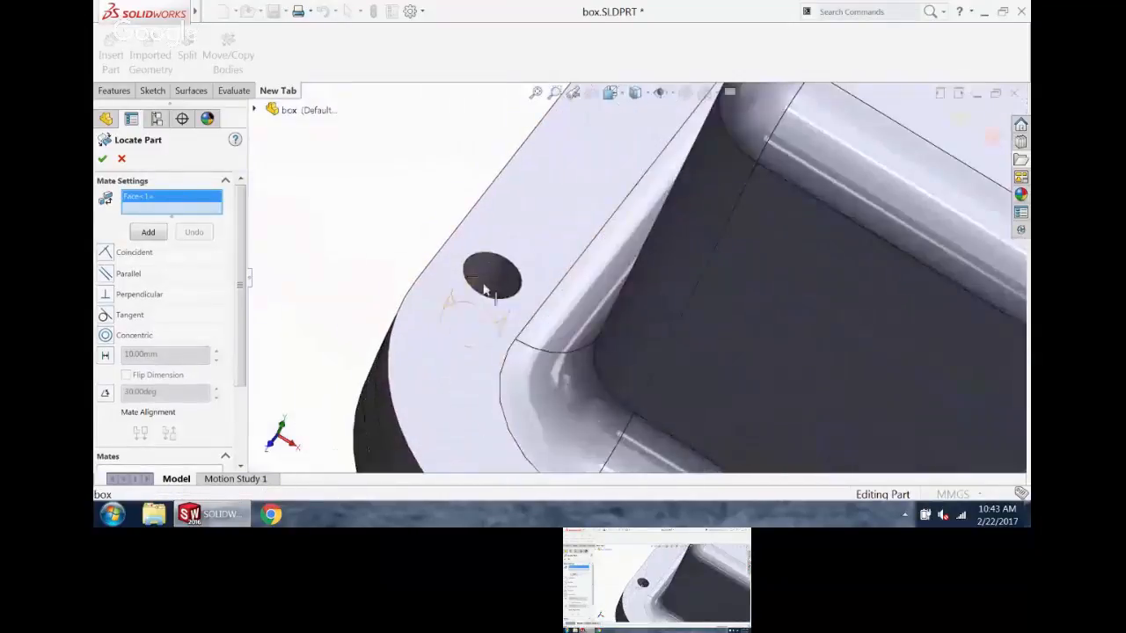
{"action": "left_click", "coordinate": [504, 274]}
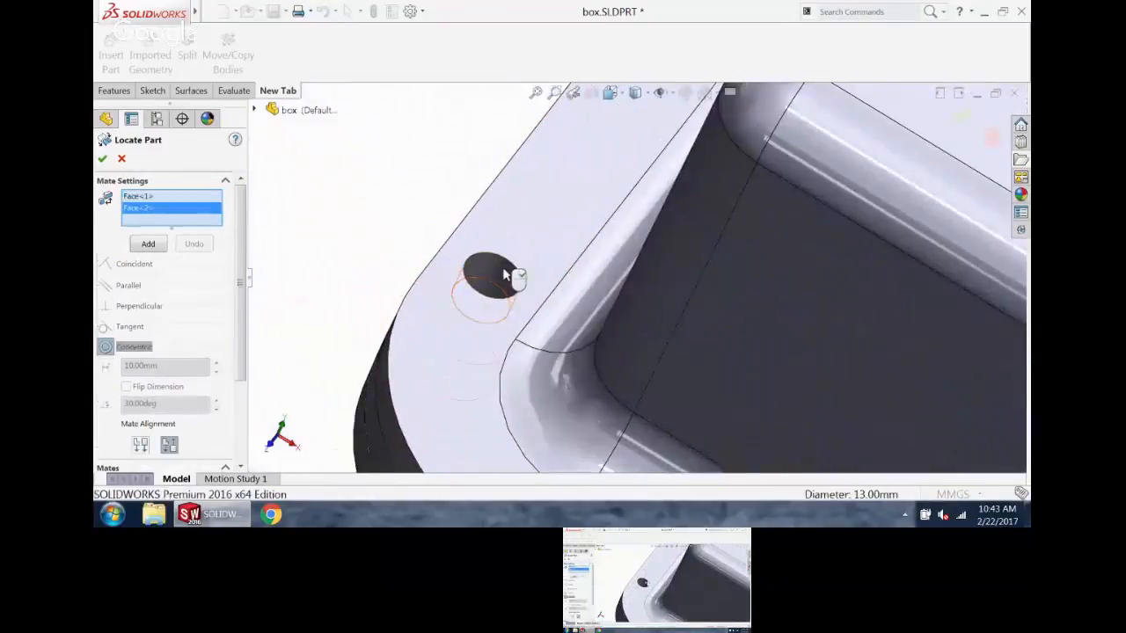
{"action": "left_click", "coordinate": [107, 348]}
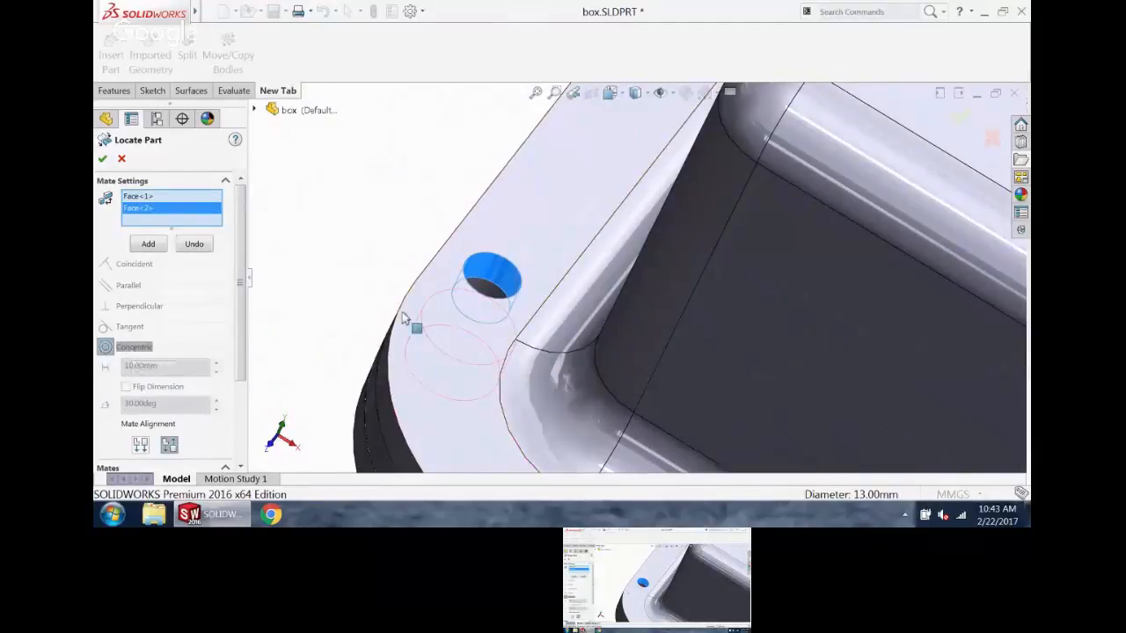
{"action": "middle_click_drag", "start_coordinate": [401, 319], "coordinate": [460, 263]}
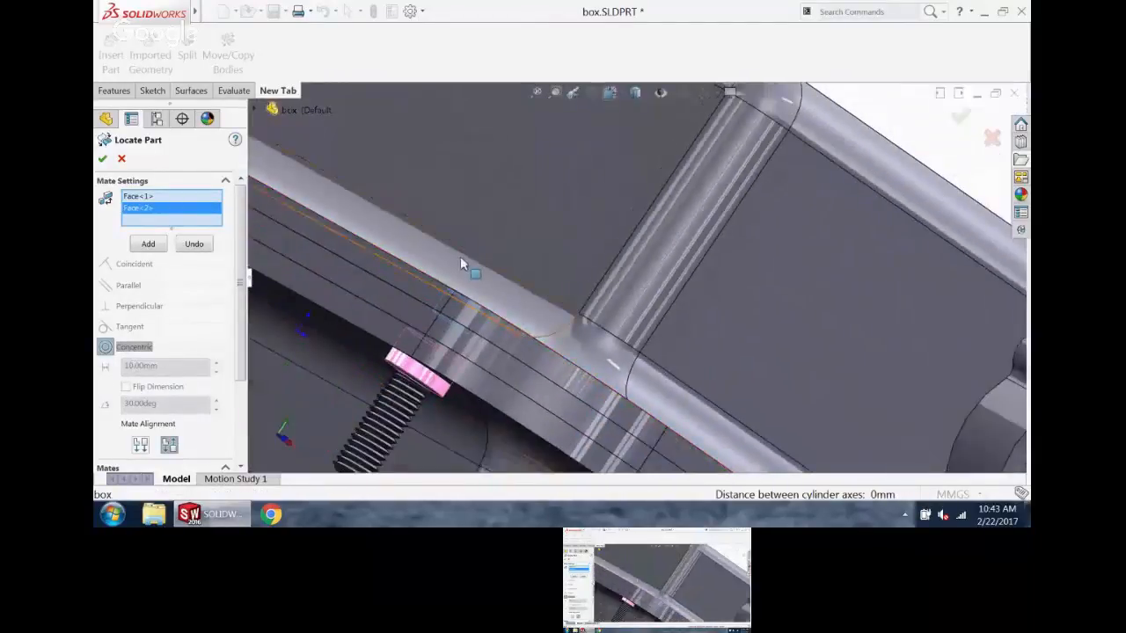
{"action": "left_click", "coordinate": [147, 244]}
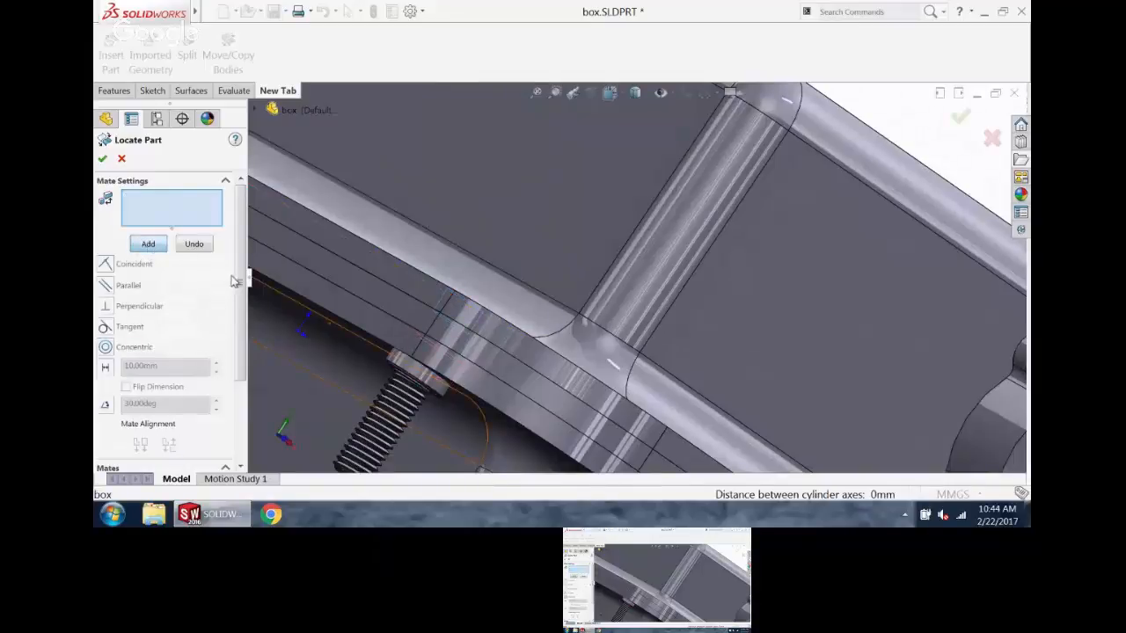
- Add a coincident mate between the screw head's underside and the lid flange's upper face, and finish locating the screw
{"action": "scroll", "coordinate": [236, 280], "scroll_direction": "down", "scroll_amount": 3}
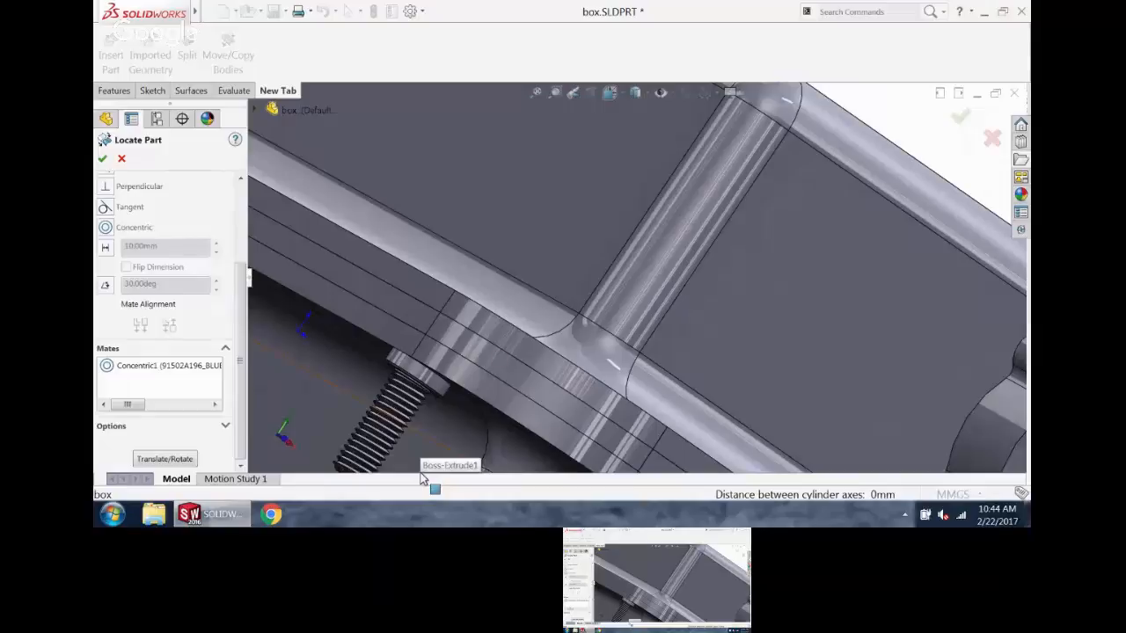
{"action": "scroll", "coordinate": [422, 492], "scroll_direction": "up", "scroll_amount": 1}
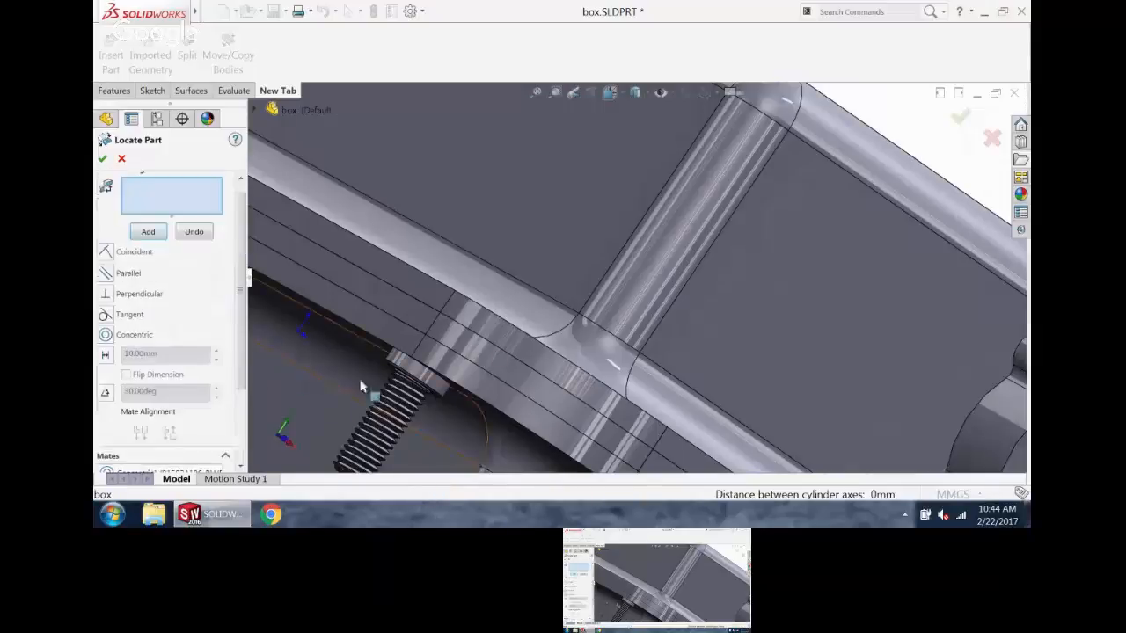
{"action": "middle_click_drag", "start_coordinate": [360, 383], "coordinate": [445, 400]}
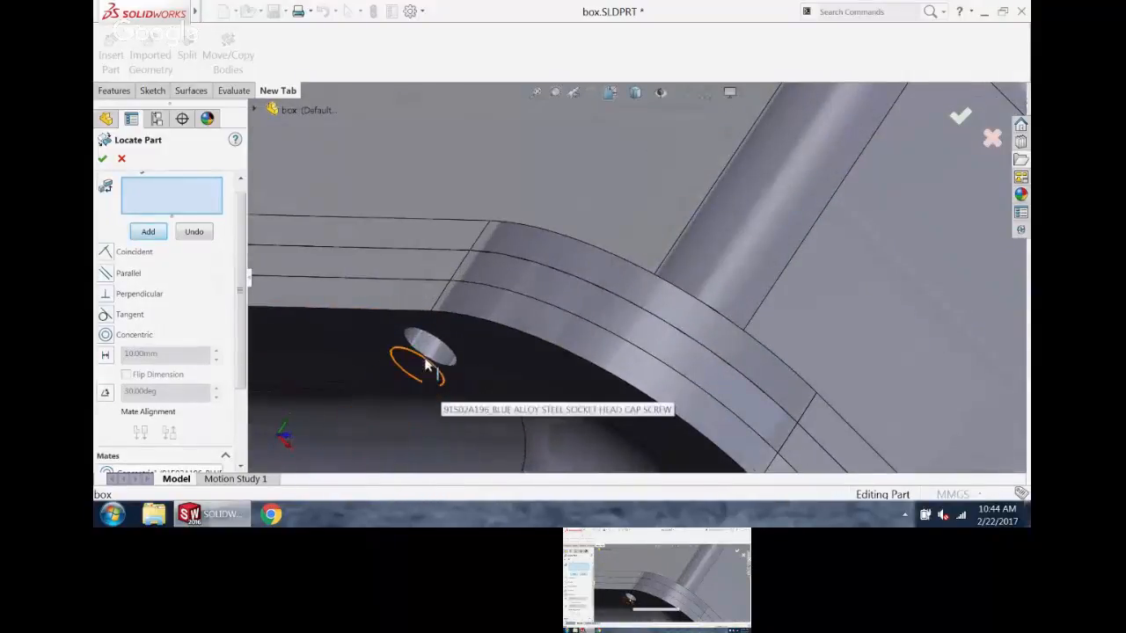
{"action": "left_click", "coordinate": [422, 355]}
{"action": "middle_click_drag", "start_coordinate": [424, 355], "coordinate": [417, 394]}
{"action": "left_click", "coordinate": [540, 170]}
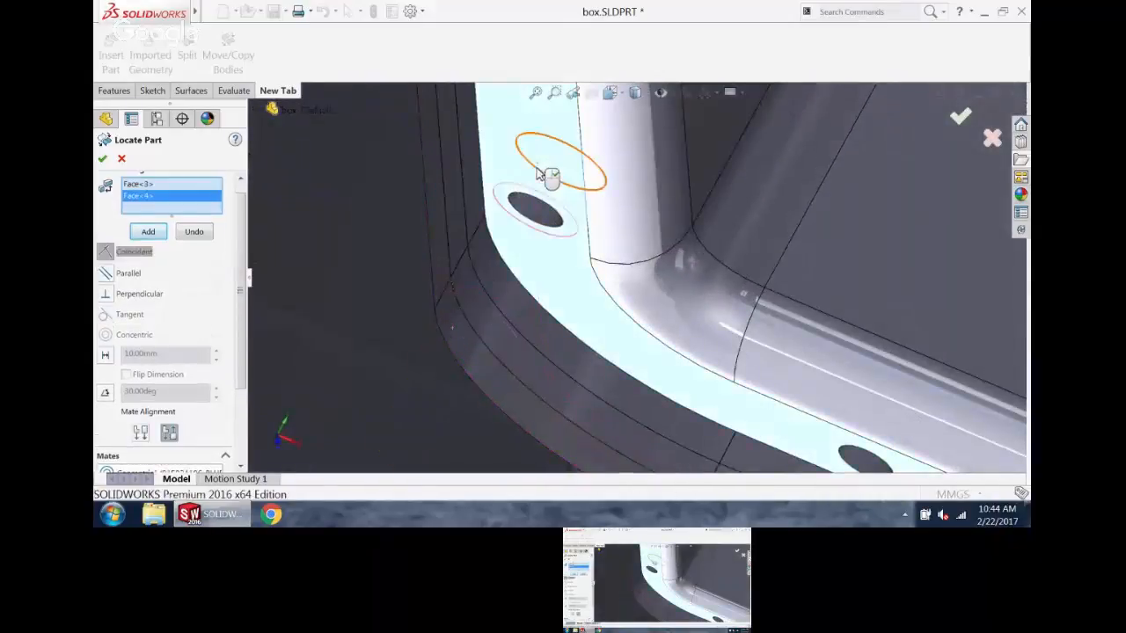
{"action": "left_click", "coordinate": [161, 229]}
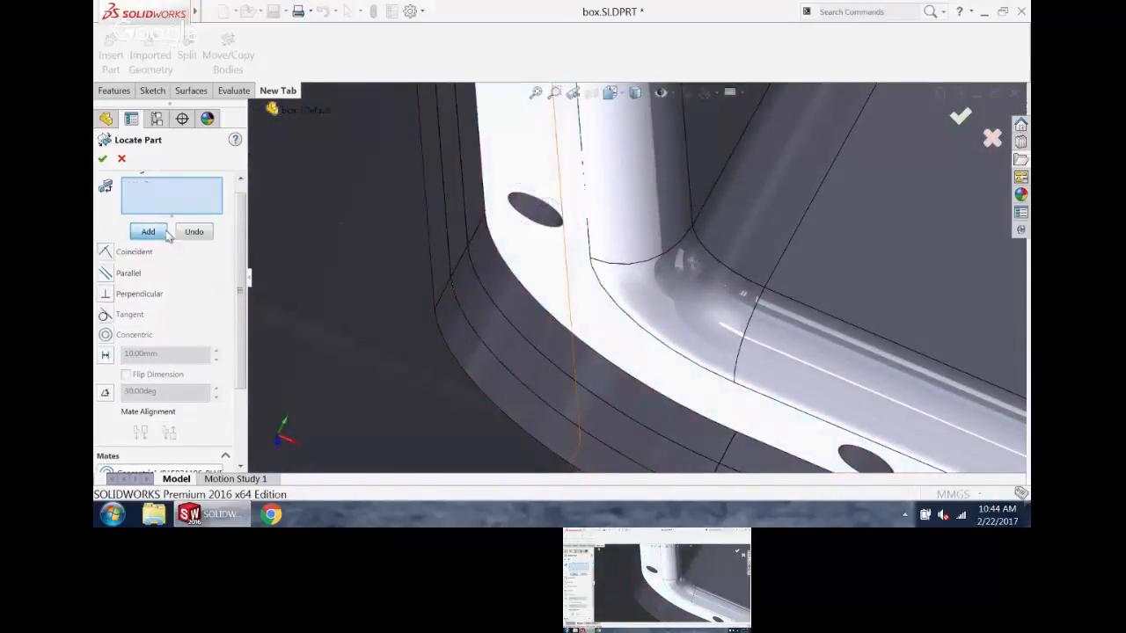
{"action": "middle_click_drag", "start_coordinate": [616, 264], "coordinate": [604, 301]}
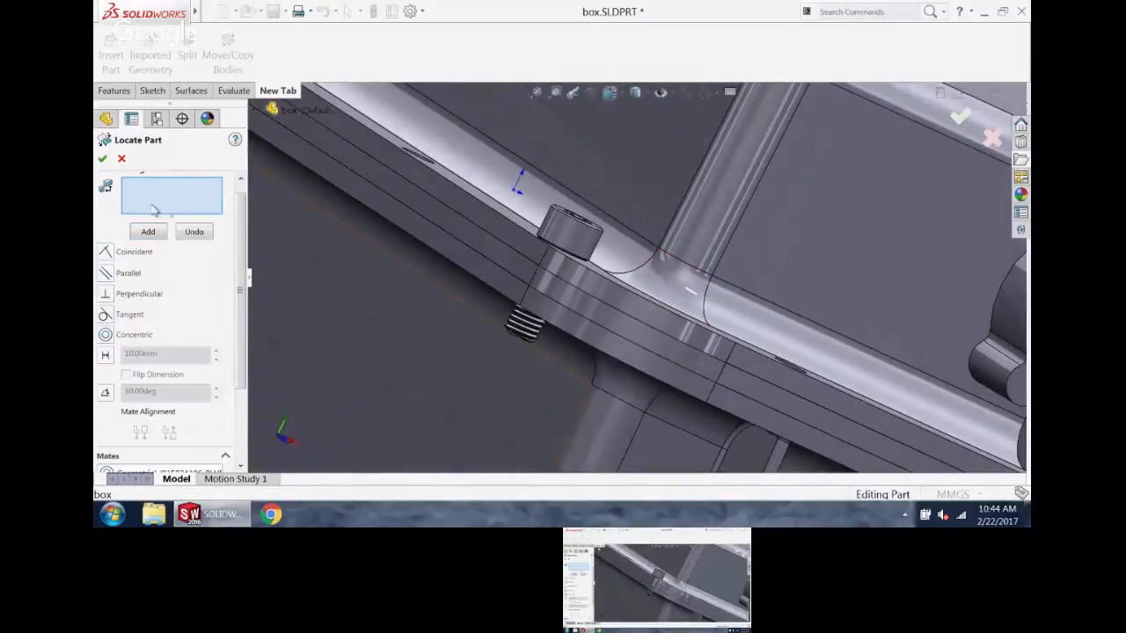
{"action": "left_click", "coordinate": [102, 158]}
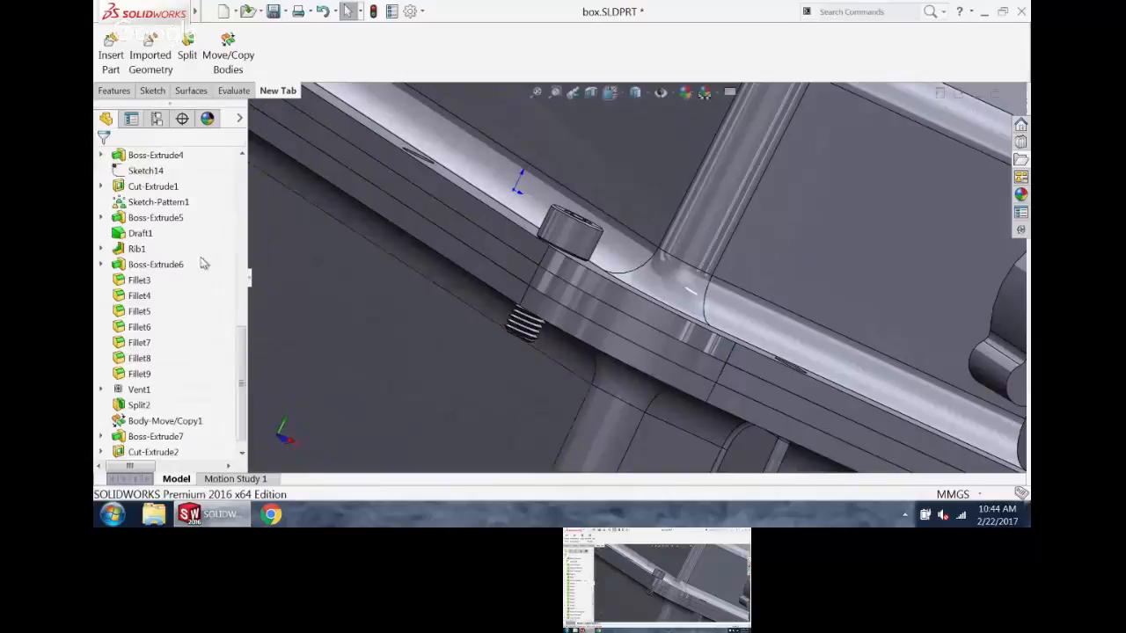
- Review the concentric and coincident mates in the inserted screw's Body-Move/Copy3 feature
{"action": "left_click_drag", "start_coordinate": [241, 341], "coordinate": [196, 437]}
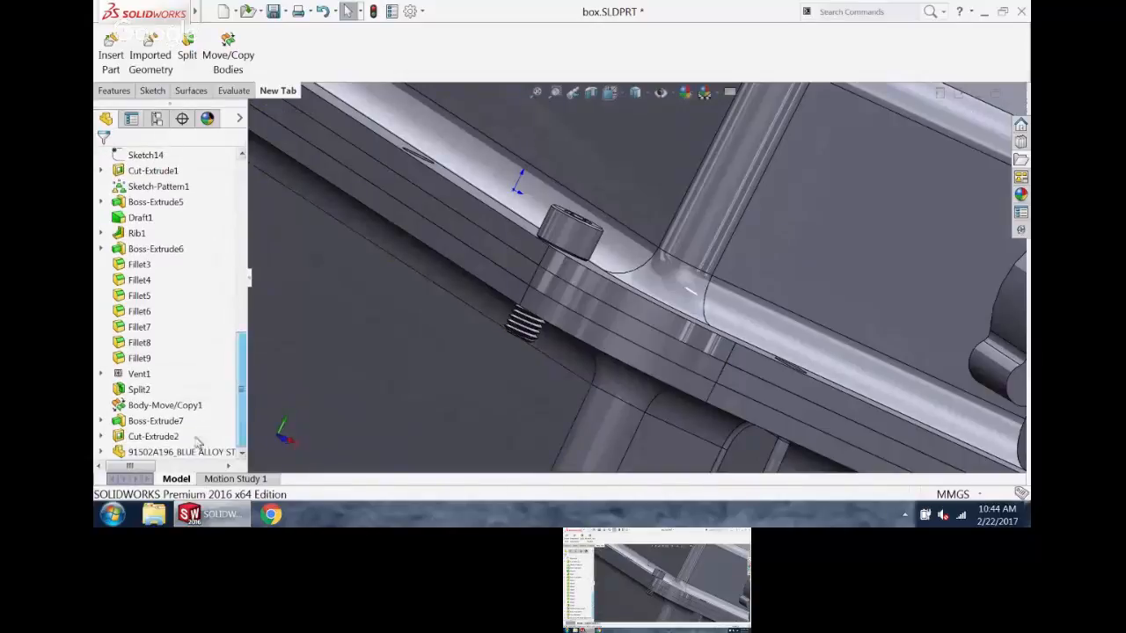
{"action": "left_click", "coordinate": [101, 452]}
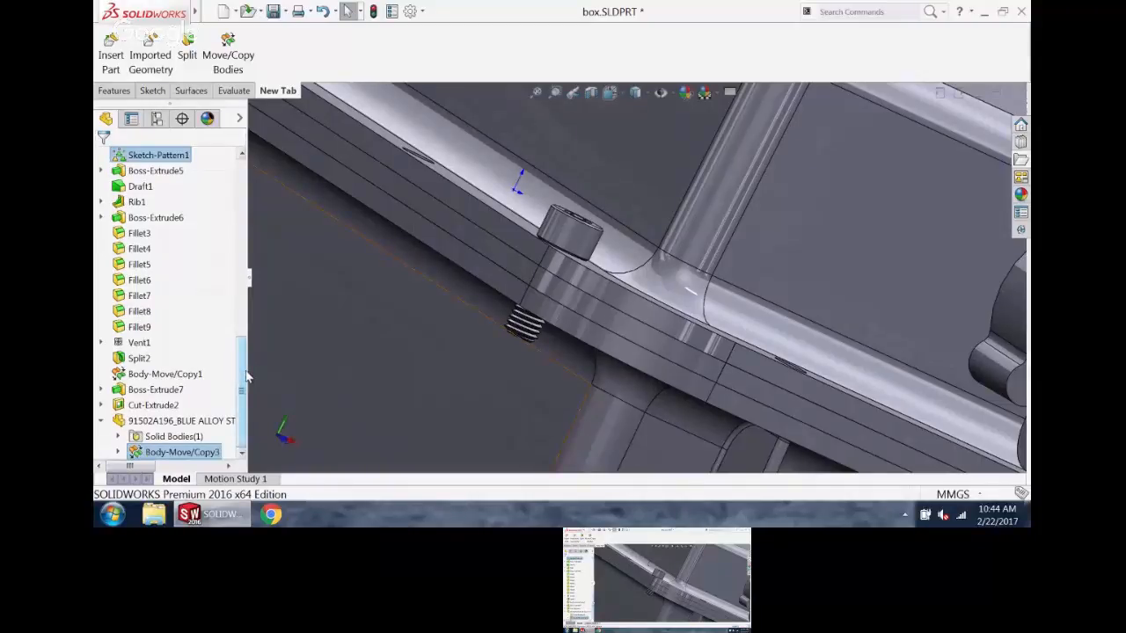
{"action": "left_click", "coordinate": [247, 372]}
{"action": "right_click", "coordinate": [158, 453]}
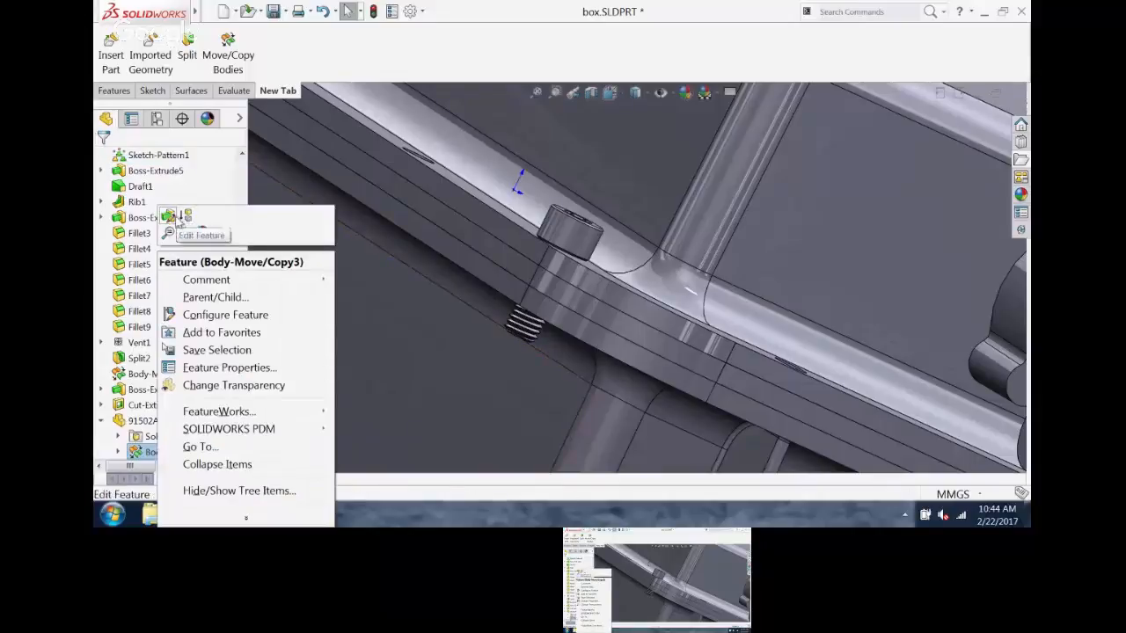
{"action": "left_click", "coordinate": [168, 216]}
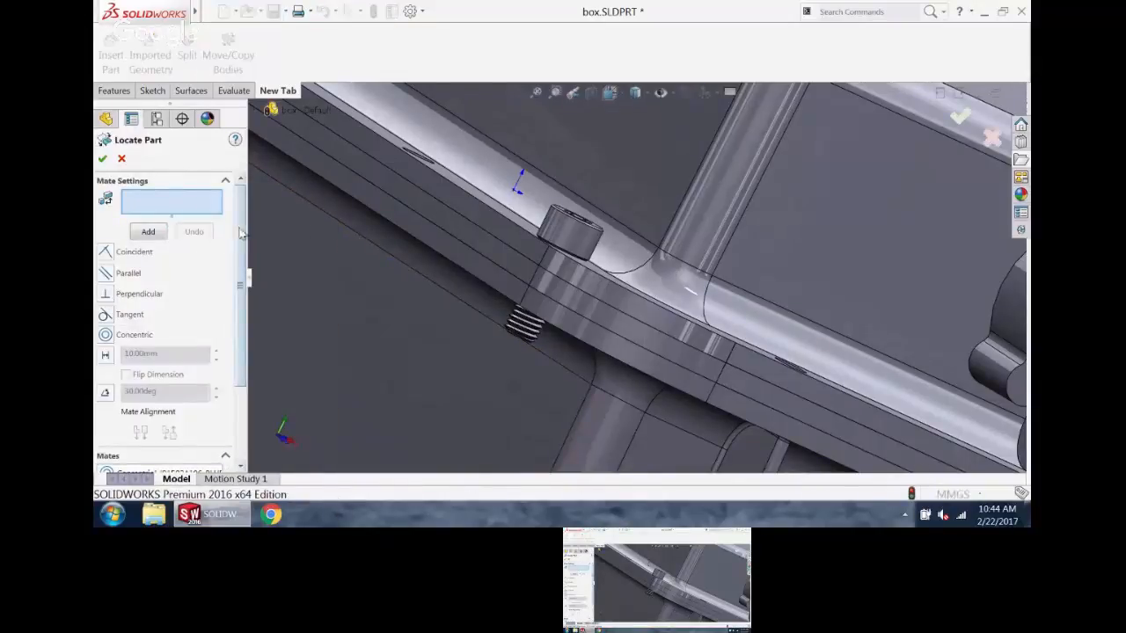
{"action": "left_click_drag", "start_coordinate": [243, 241], "coordinate": [243, 314]}
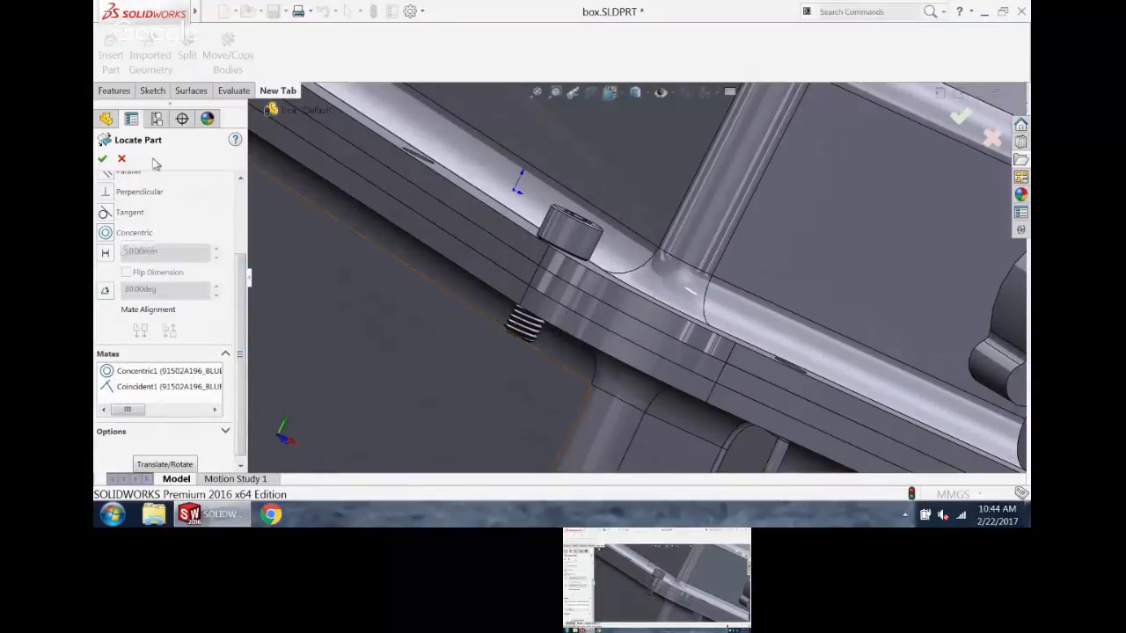
{"action": "left_click", "coordinate": [103, 158]}
- Insert the 96887A322_CLASS 5 STEEL square nut part from the Downloads folder, transferring only its solid bodies, and place it beside the box
{"action": "scroll", "coordinate": [427, 274], "scroll_direction": "up", "scroll_amount": 6}
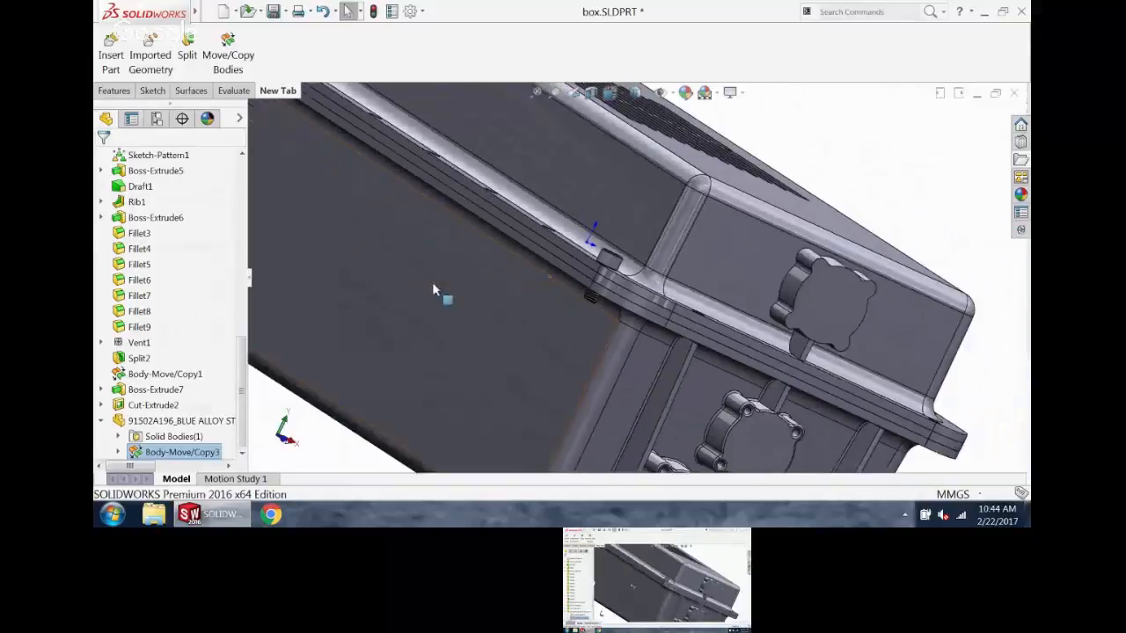
{"action": "middle_click_drag", "start_coordinate": [540, 204], "coordinate": [595, 183]}
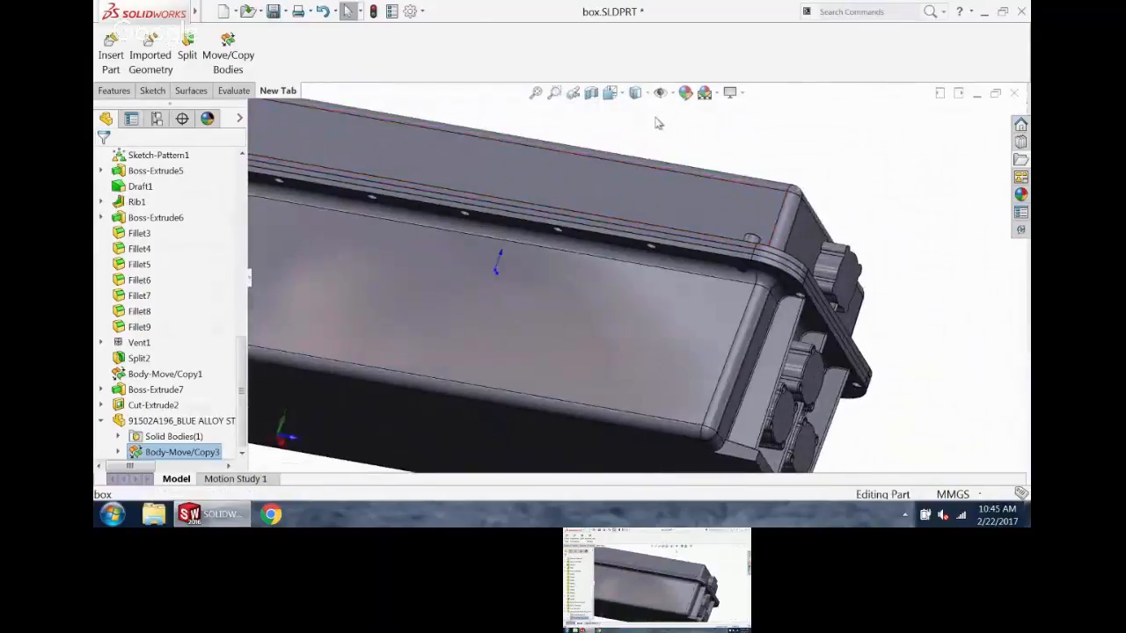
{"action": "left_click", "coordinate": [111, 48]}
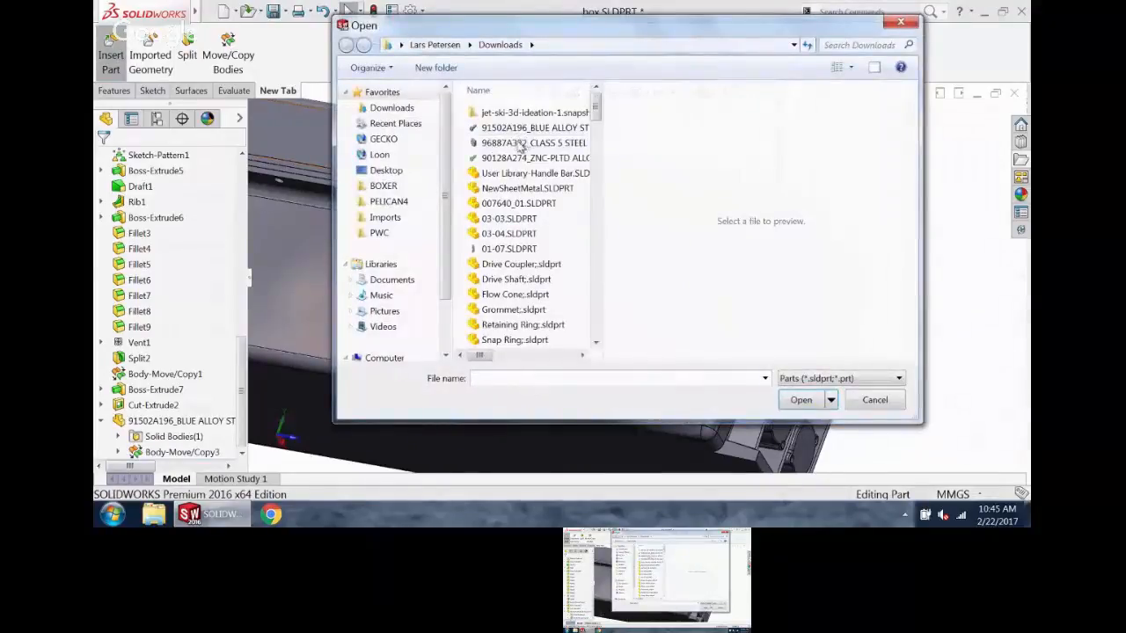
{"action": "left_click", "coordinate": [521, 143]}
{"action": "left_click", "coordinate": [795, 401]}
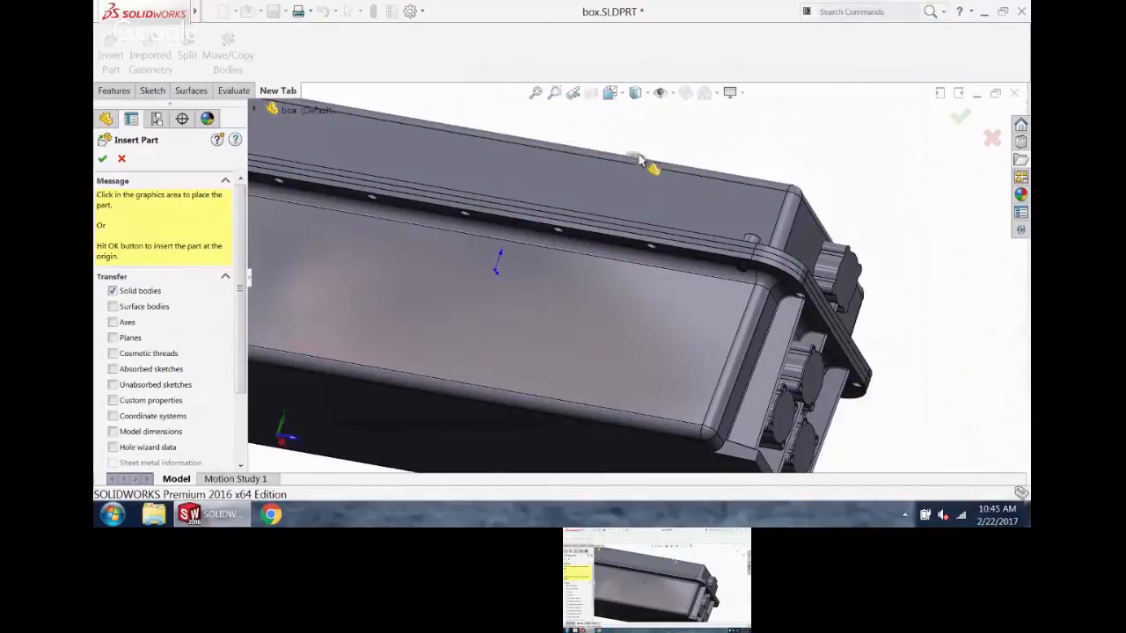
{"action": "left_click", "coordinate": [691, 165]}
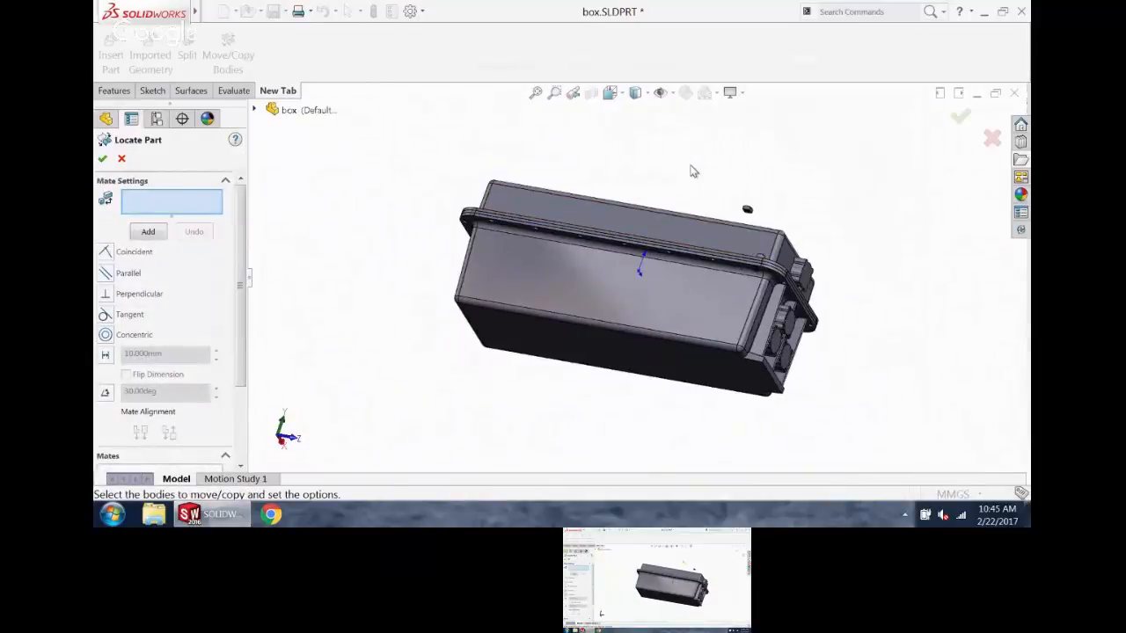
- Add a concentric mate between the square nut's rounded upper edge and the cap screw head's cylindrical face
{"action": "middle_click_drag", "start_coordinate": [701, 181], "coordinate": [652, 258]}
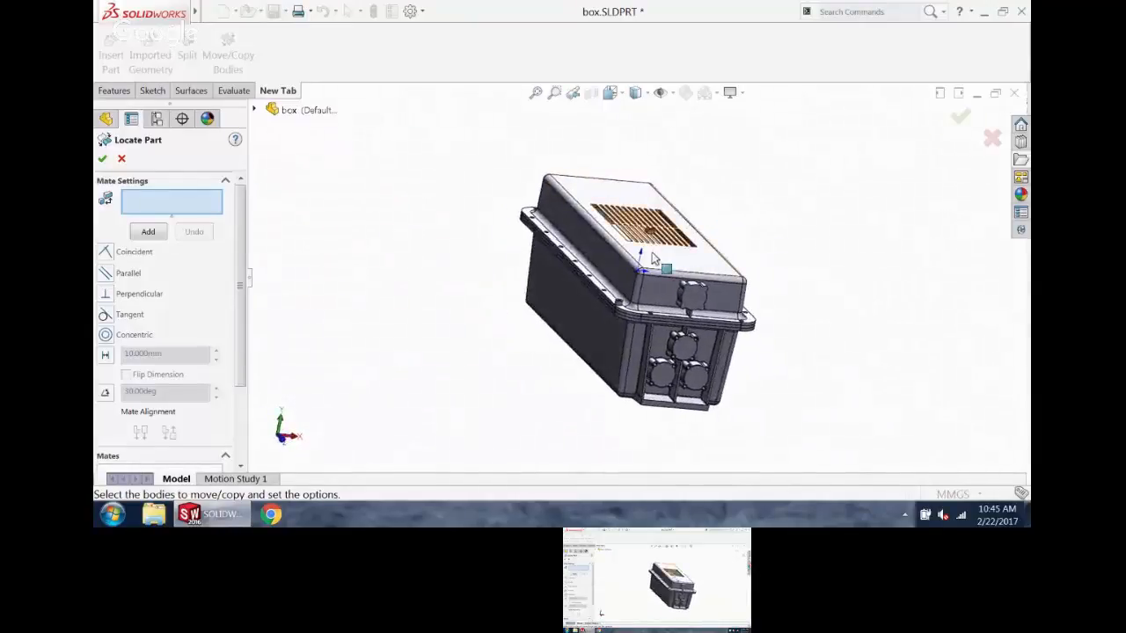
{"action": "scroll", "coordinate": [653, 258], "scroll_direction": "down", "scroll_amount": 6}
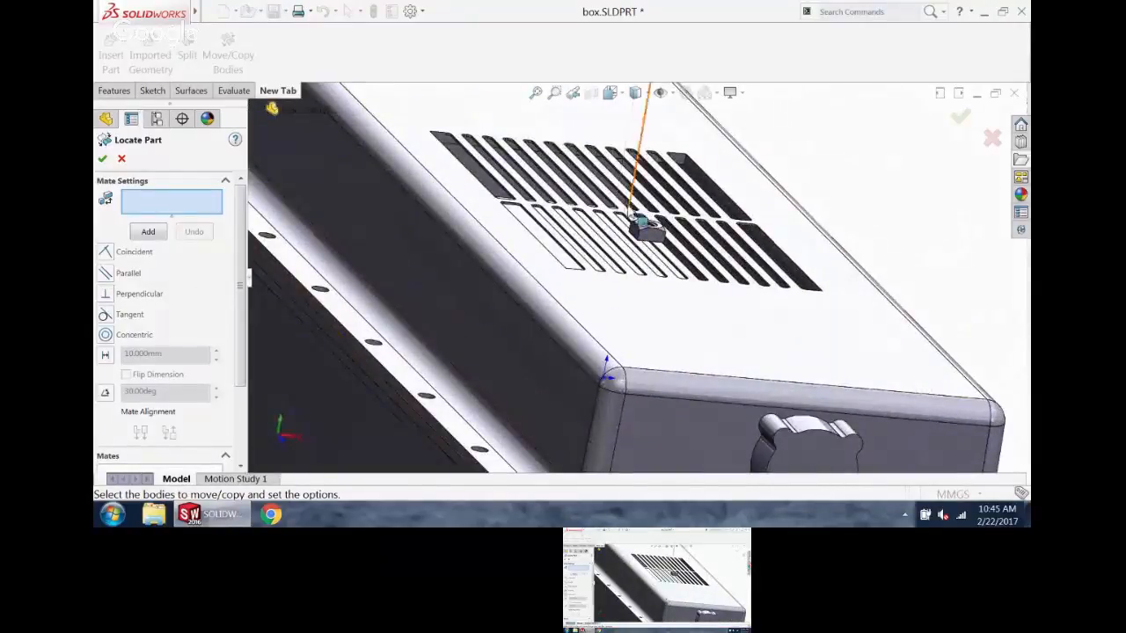
{"action": "scroll", "coordinate": [644, 224], "scroll_direction": "down", "scroll_amount": 4}
{"action": "left_click", "coordinate": [641, 293]}
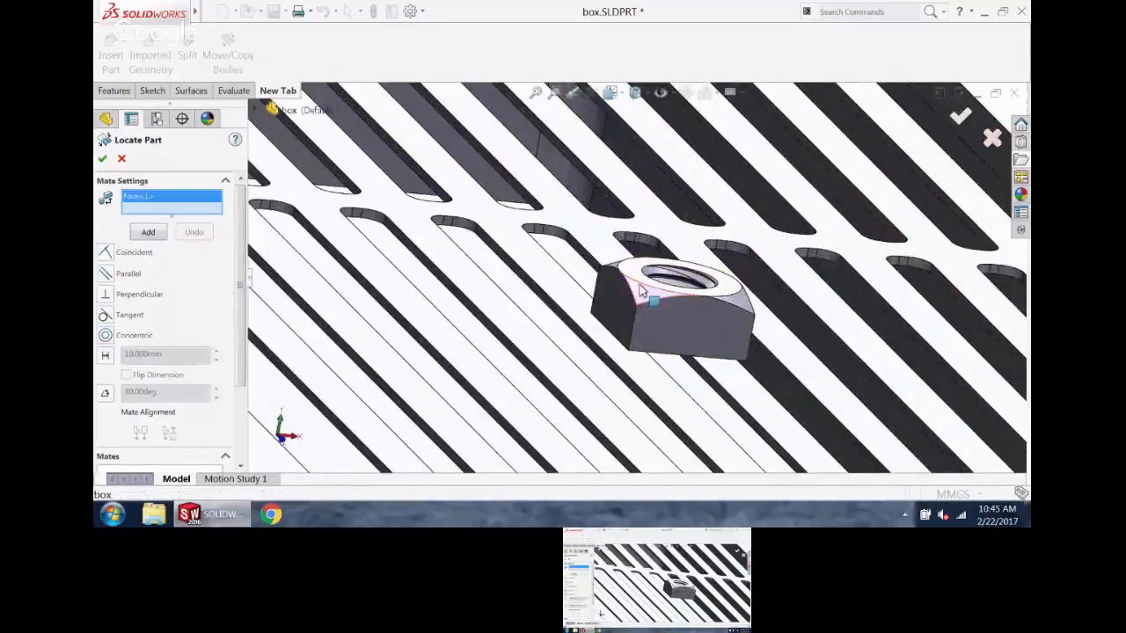
{"action": "left_click", "coordinate": [640, 292]}
{"action": "left_click", "coordinate": [646, 294]}
{"action": "scroll", "coordinate": [633, 304], "scroll_direction": "up", "scroll_amount": 5}
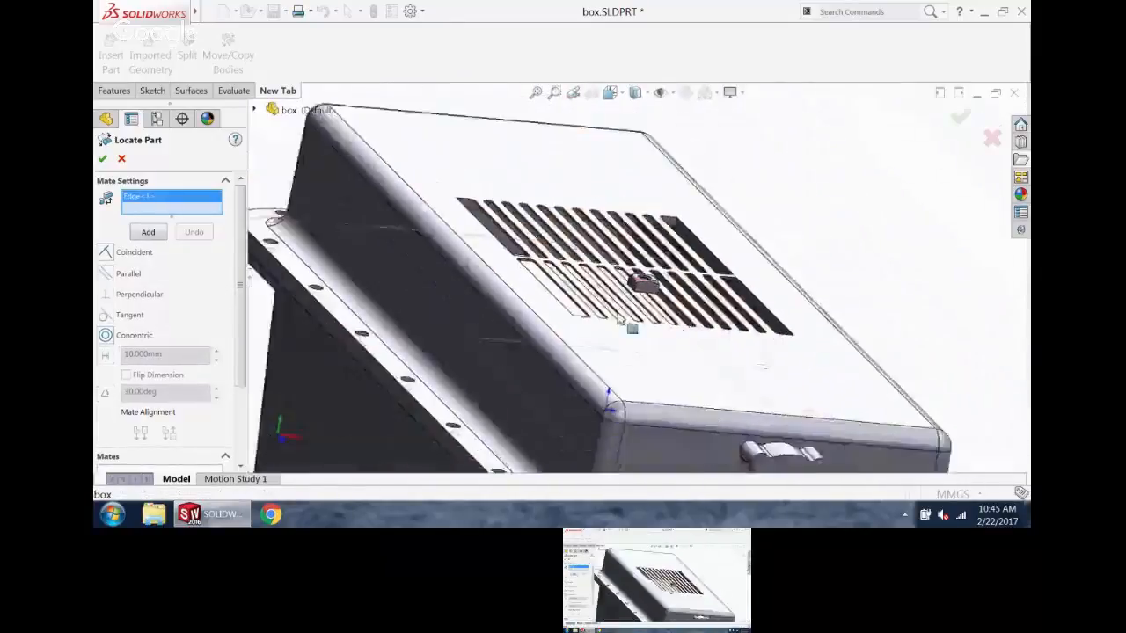
{"action": "scroll", "coordinate": [580, 343], "scroll_direction": "down", "scroll_amount": 5}
{"action": "left_click", "coordinate": [566, 359]}
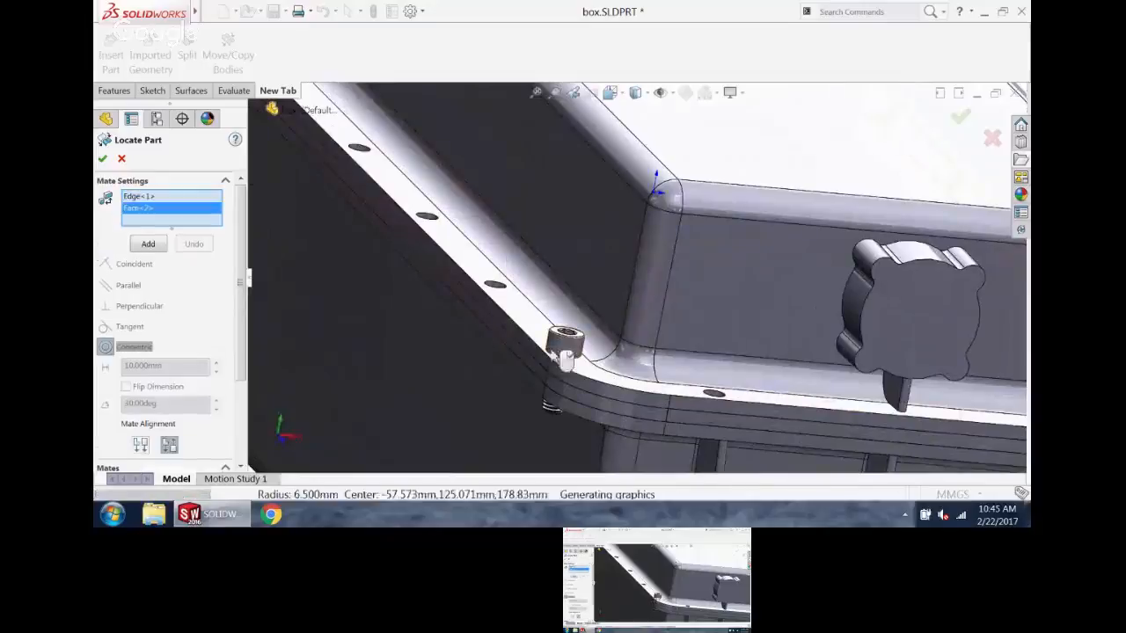
{"action": "left_click", "coordinate": [148, 244]}
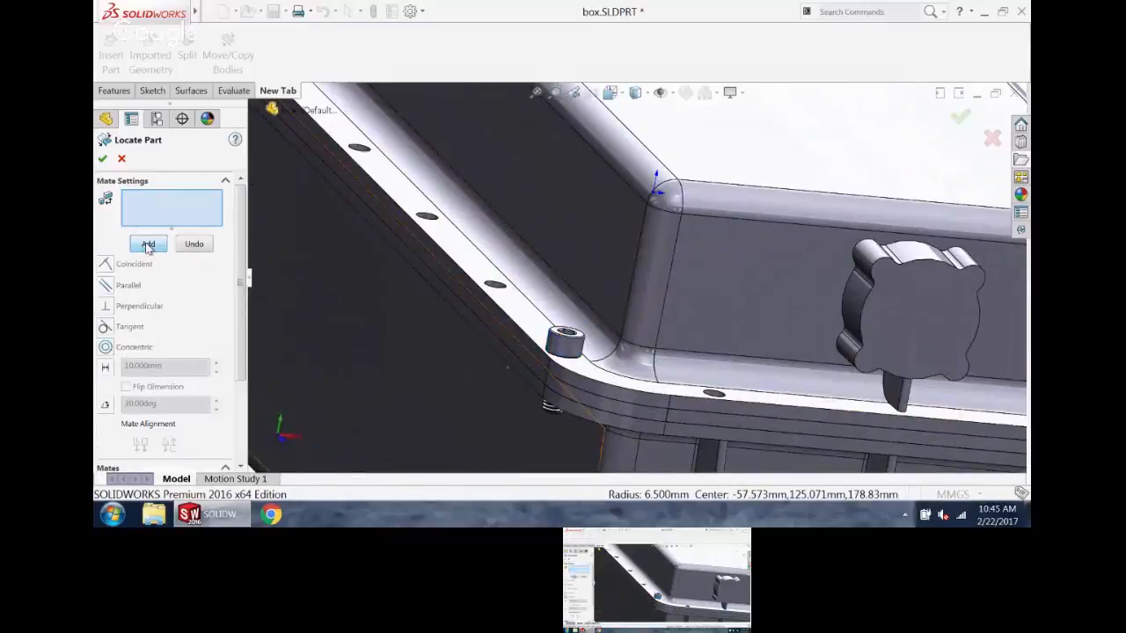
- Add a coincident mate between the square nut's upper face and the underside of the box flange, and finish locating the nut
{"action": "scroll", "coordinate": [284, 254], "scroll_direction": "up", "scroll_amount": 5}
{"action": "scroll", "coordinate": [515, 230], "scroll_direction": "down", "scroll_amount": 8}
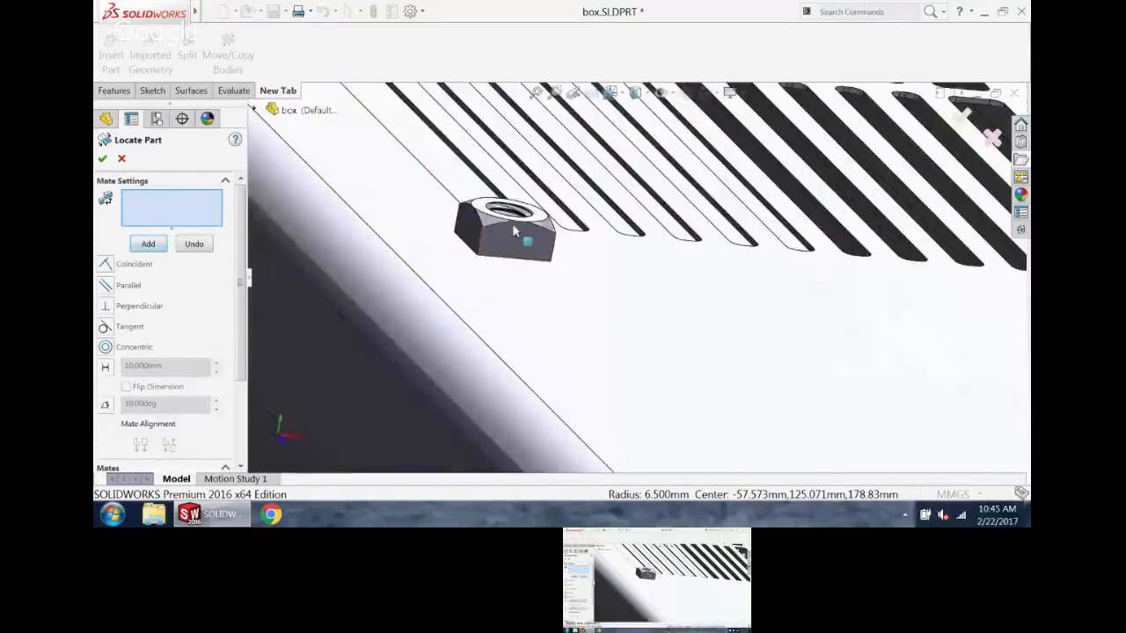
{"action": "left_click", "coordinate": [545, 224]}
{"action": "scroll", "coordinate": [554, 329], "scroll_direction": "up", "scroll_amount": 6}
{"action": "middle_click_drag", "start_coordinate": [580, 377], "coordinate": [585, 231]}
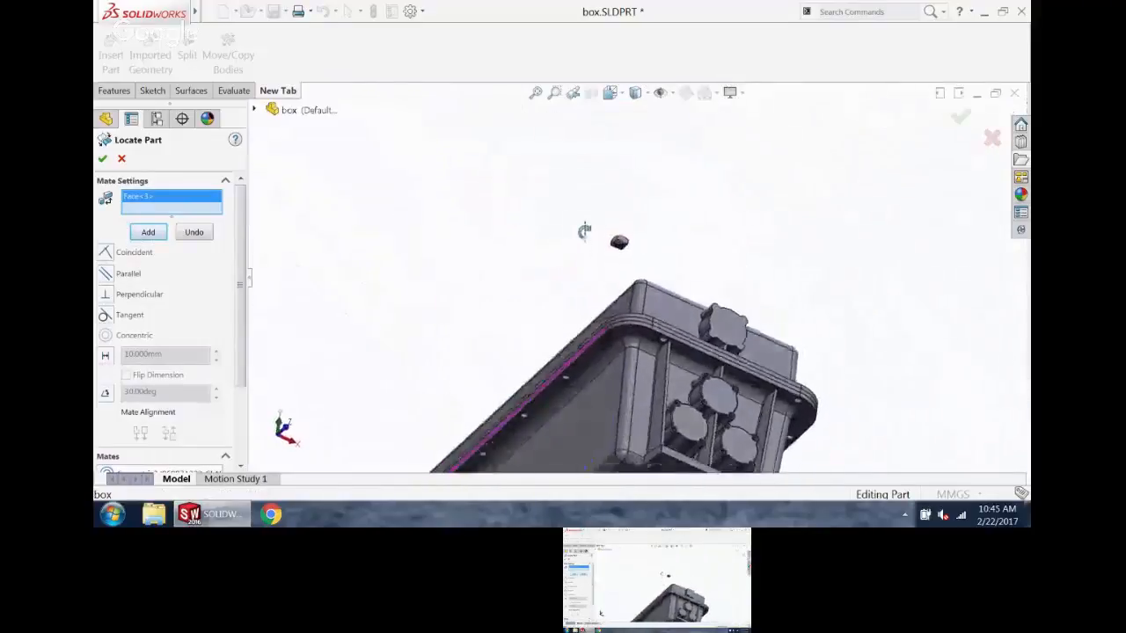
{"action": "scroll", "coordinate": [612, 286], "scroll_direction": "down", "scroll_amount": 5}
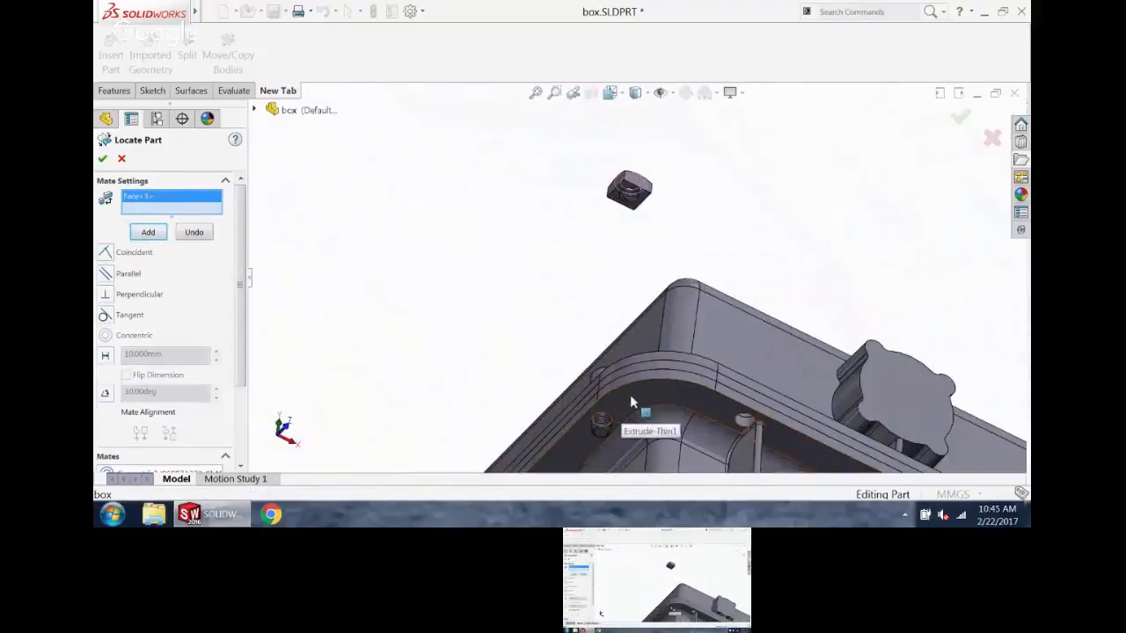
{"action": "left_click", "coordinate": [628, 401]}
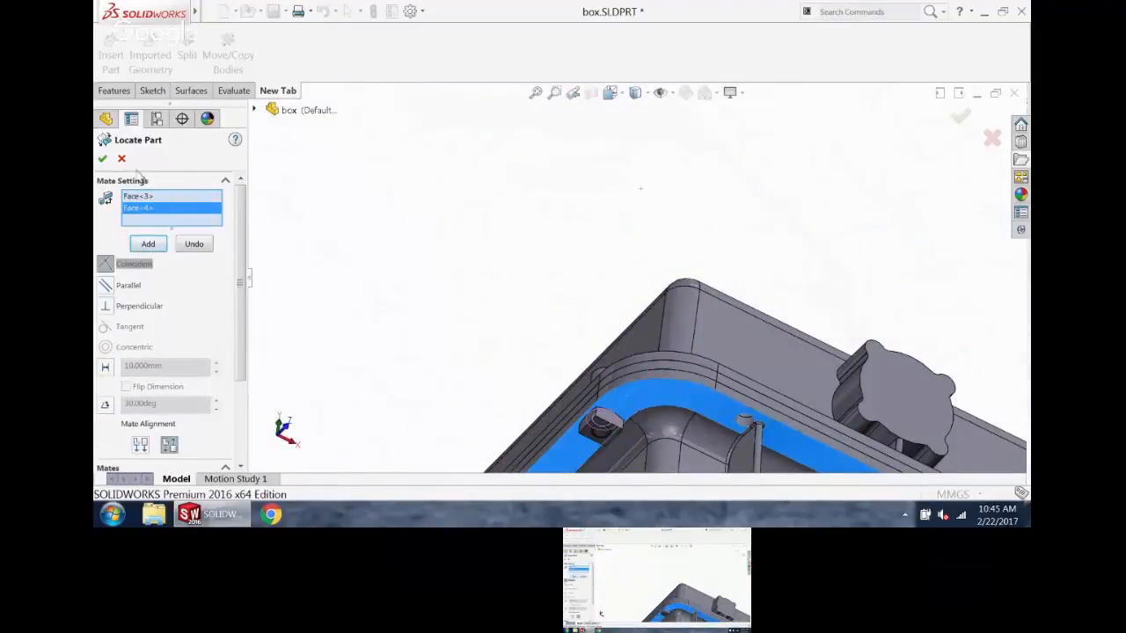
{"action": "left_click", "coordinate": [102, 158]}
- Inspect the fit of the square nut on the screw beneath the flange and review the whole enclosure and its inserted parts
{"action": "scroll", "coordinate": [628, 387], "scroll_direction": "down", "scroll_amount": 10}
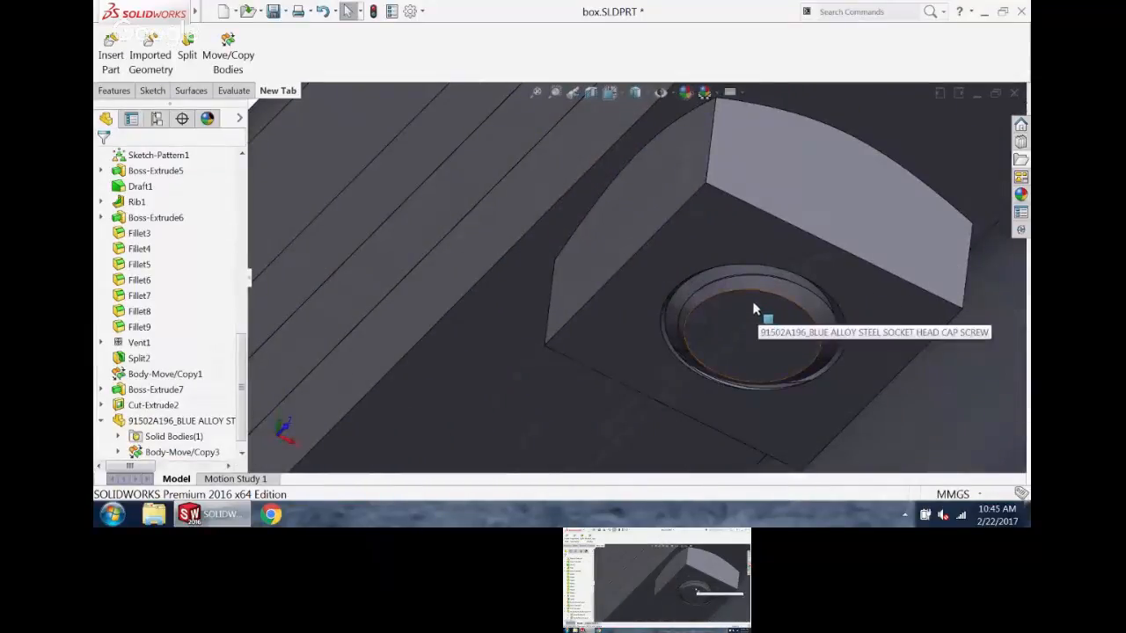
{"action": "scroll", "coordinate": [753, 299], "scroll_direction": "up", "scroll_amount": 5}
{"action": "scroll", "coordinate": [754, 297], "scroll_direction": "up", "scroll_amount": 3}
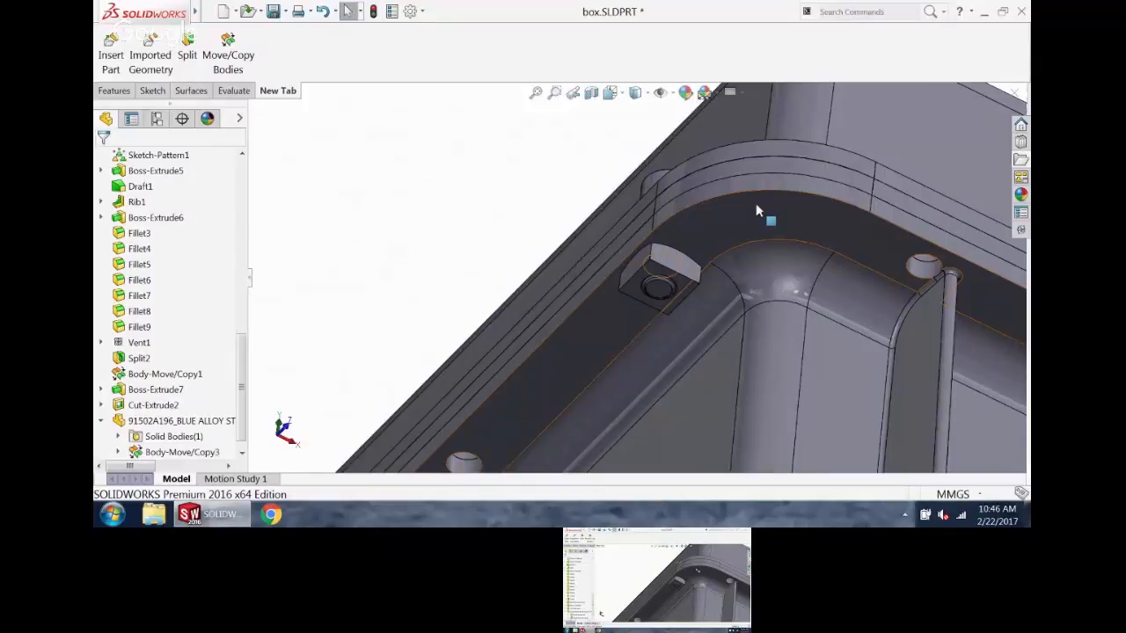
{"action": "scroll", "coordinate": [786, 237], "scroll_direction": "up", "scroll_amount": 8}
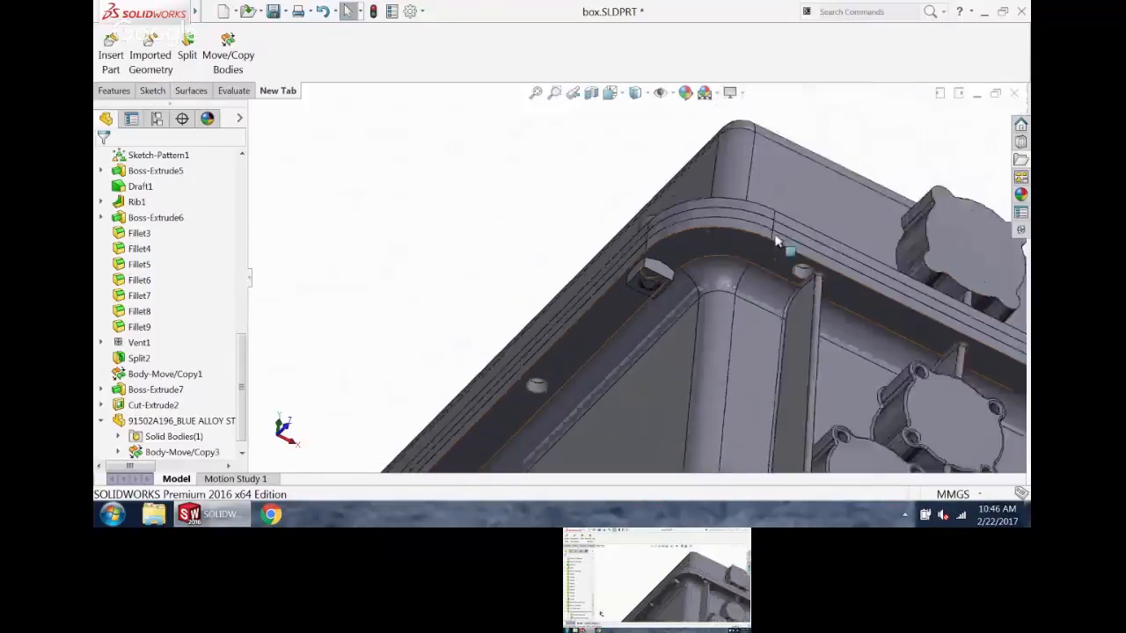
{"action": "middle_click_drag", "start_coordinate": [758, 256], "coordinate": [676, 345]}
{"action": "middle_click_drag", "start_coordinate": [731, 297], "coordinate": [740, 301]}
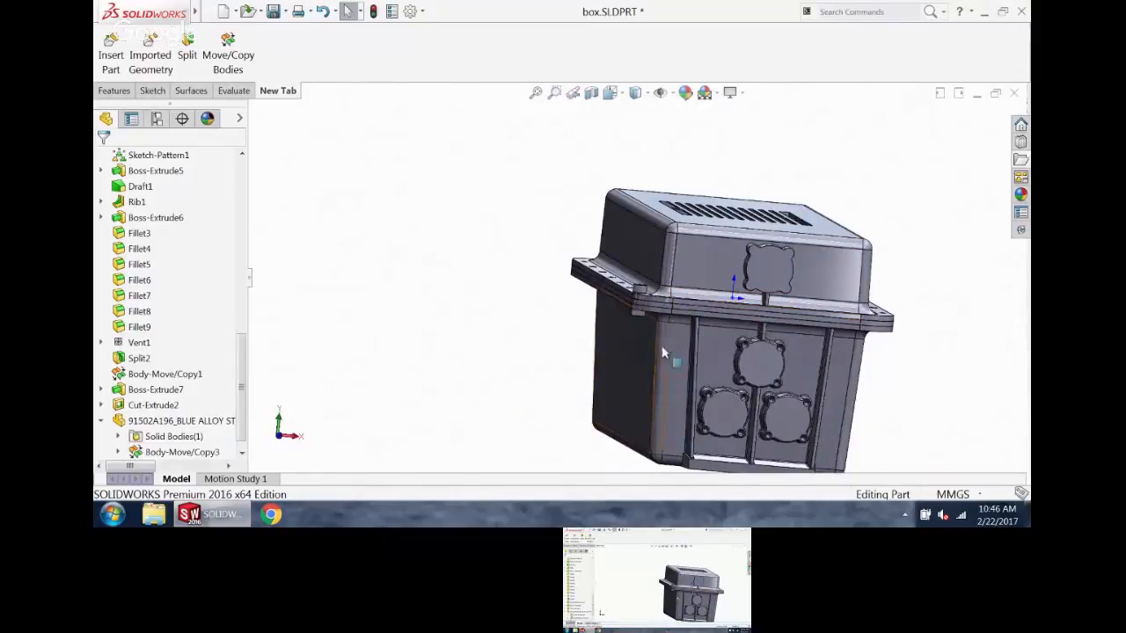
{"action": "middle_click_drag", "start_coordinate": [662, 345], "coordinate": [621, 325]}
{"action": "scroll", "coordinate": [621, 325], "scroll_direction": "up", "scroll_amount": 2}
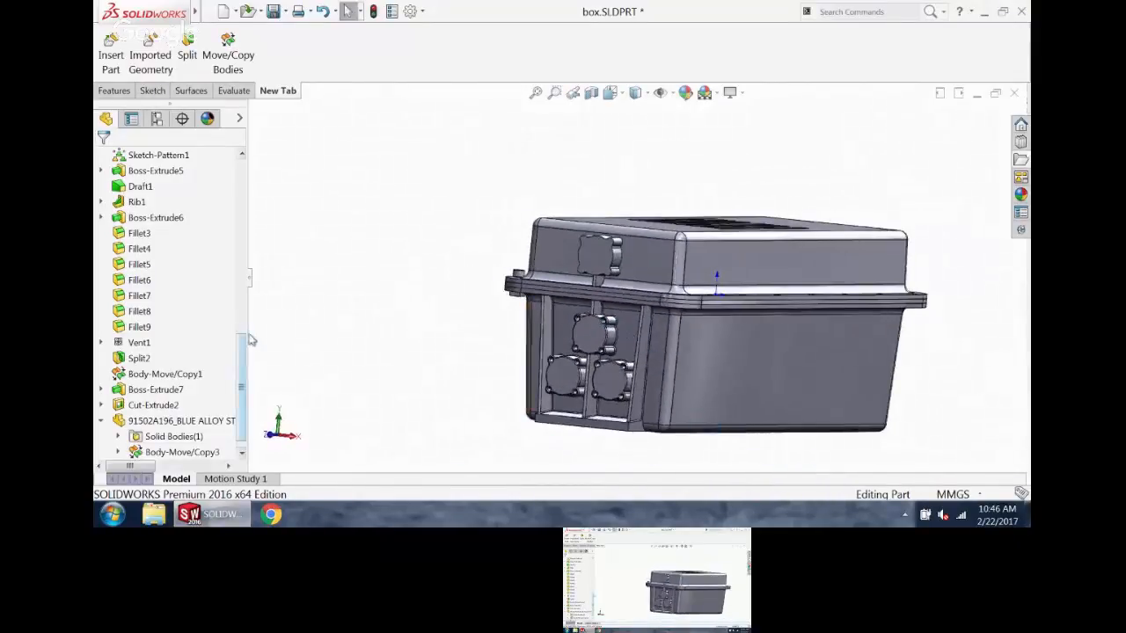
{"action": "left_click", "coordinate": [100, 421]}
{"action": "left_click", "coordinate": [387, 304]}
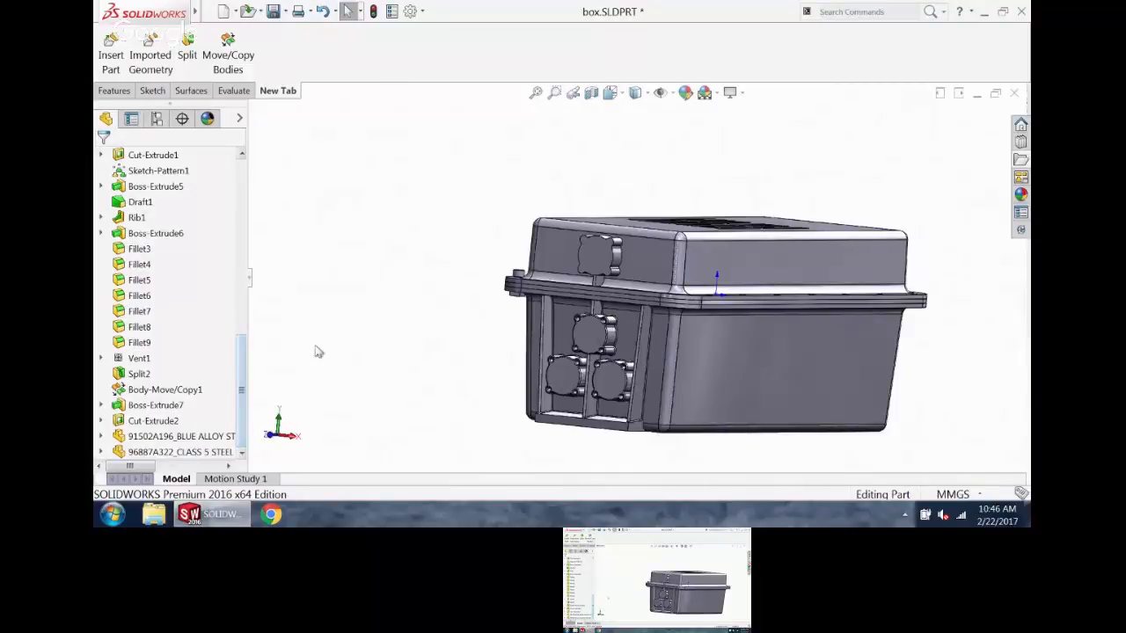
{"action": "middle_click_drag", "start_coordinate": [330, 332], "coordinate": [313, 355]}
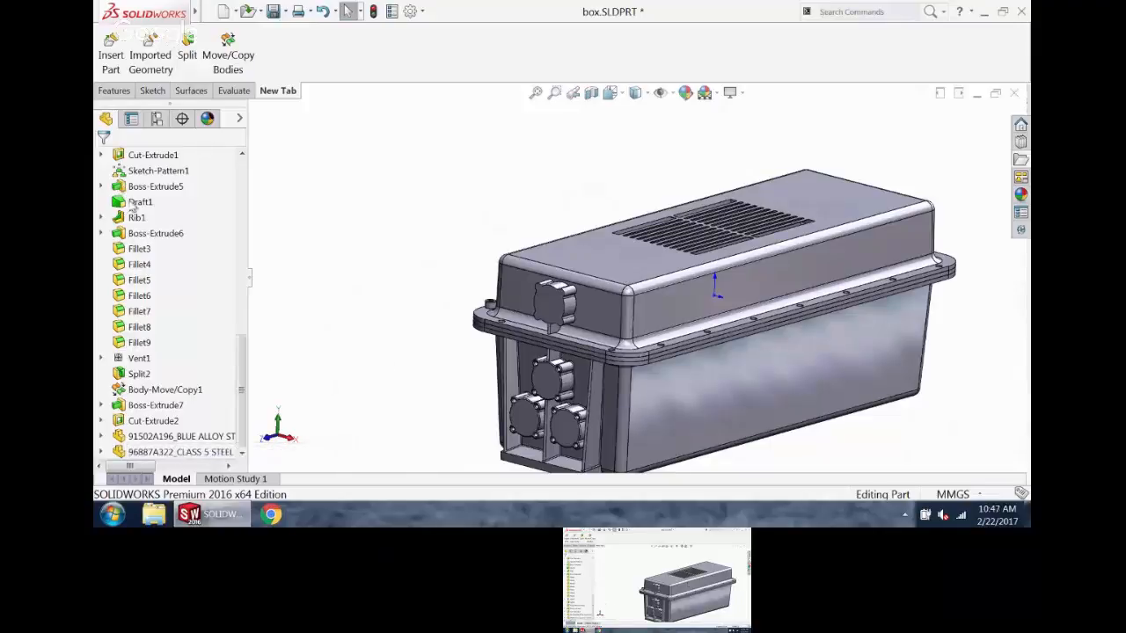
- Delete the socket head cap screw and square nut solid bodies with a Delete/Keep Body feature
{"action": "left_click", "coordinate": [878, 11]}
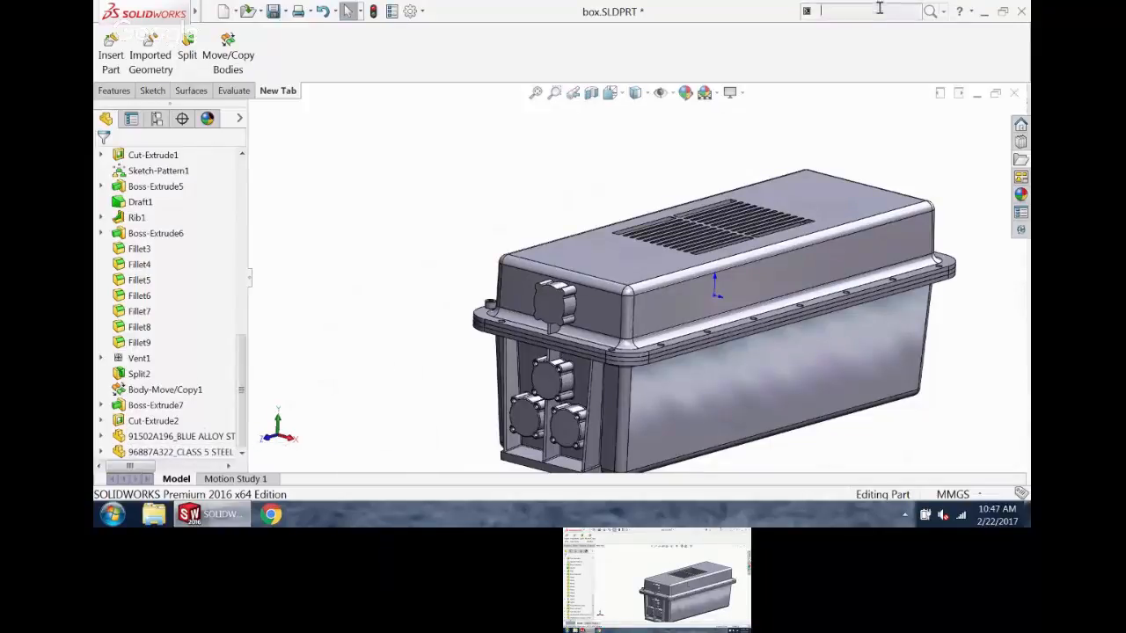
{"action": "type", "text": "delete"}
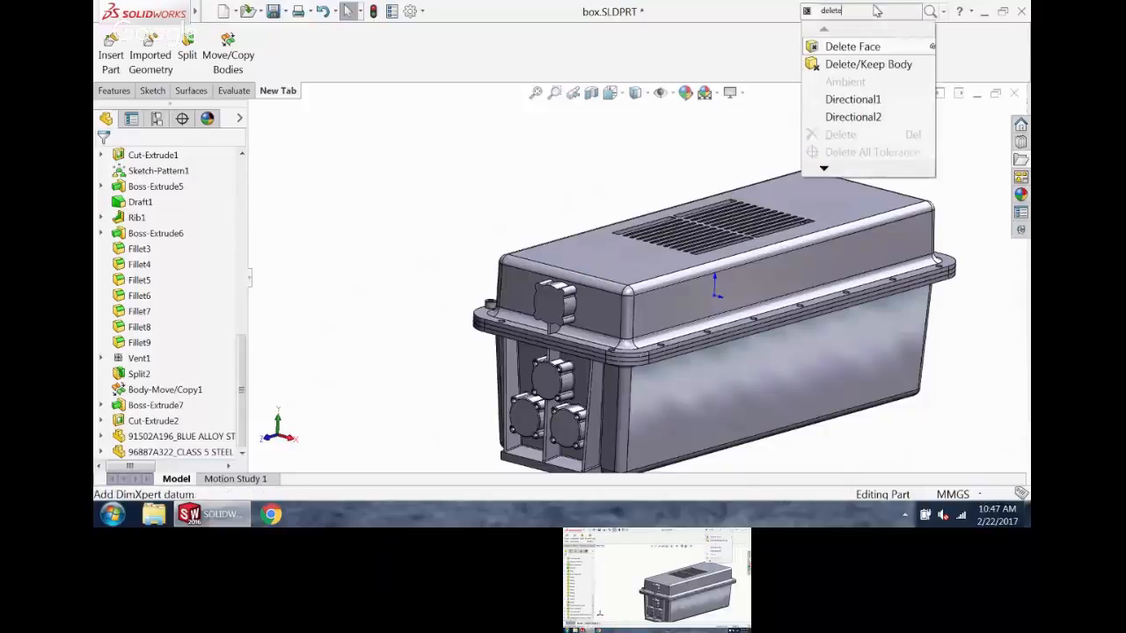
{"action": "left_click", "coordinate": [866, 69]}
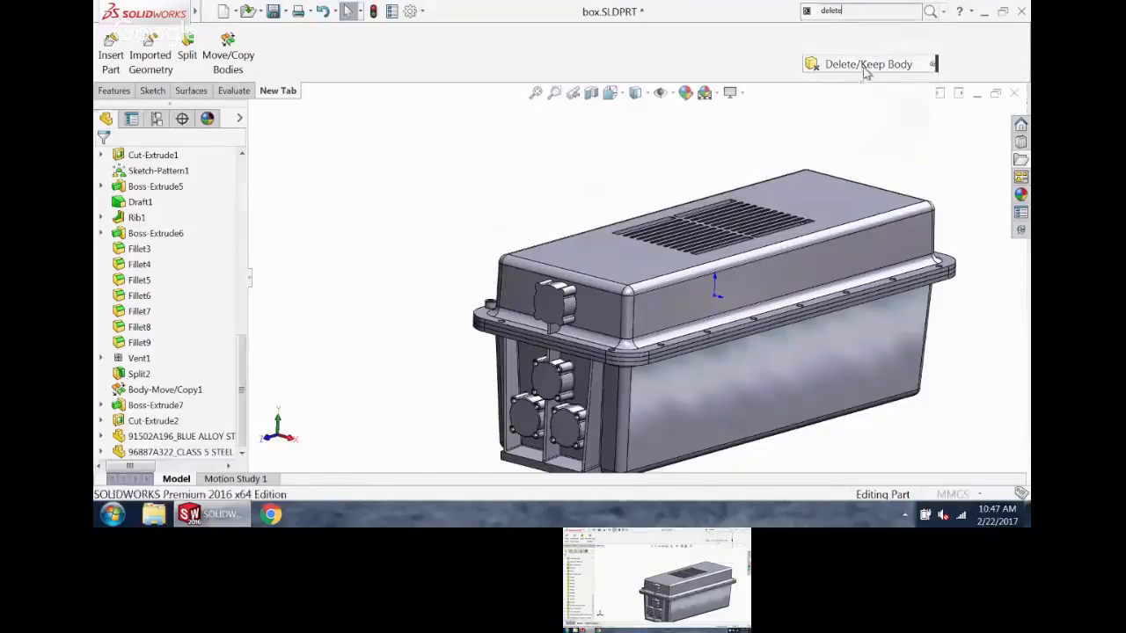
{"action": "left_click", "coordinate": [255, 111]}
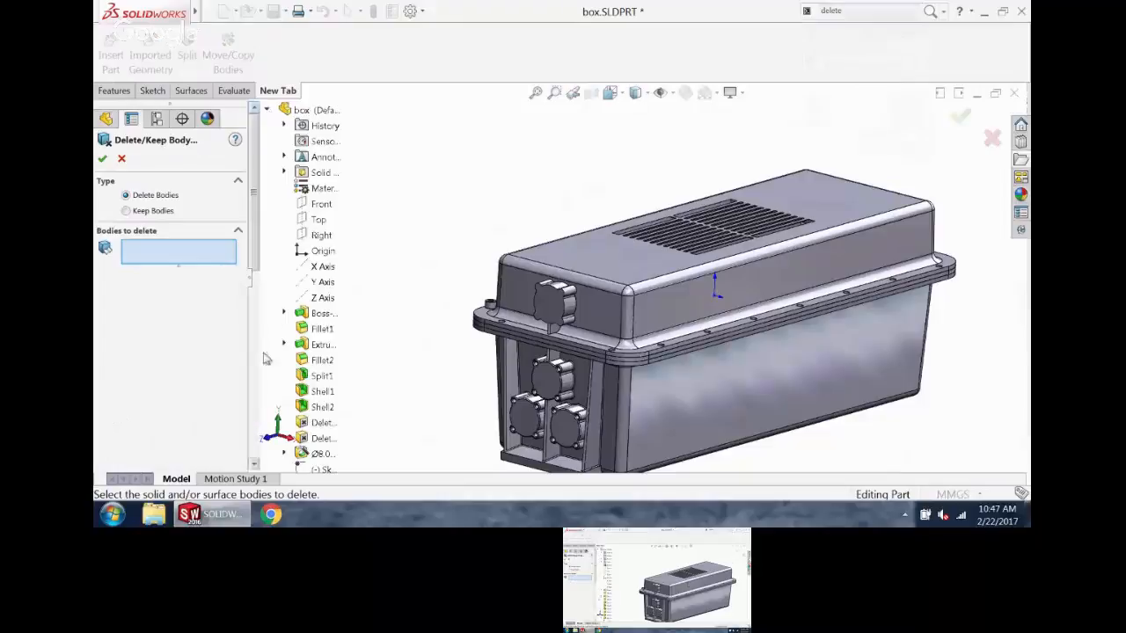
{"action": "left_click_drag", "start_coordinate": [254, 247], "coordinate": [254, 468]}
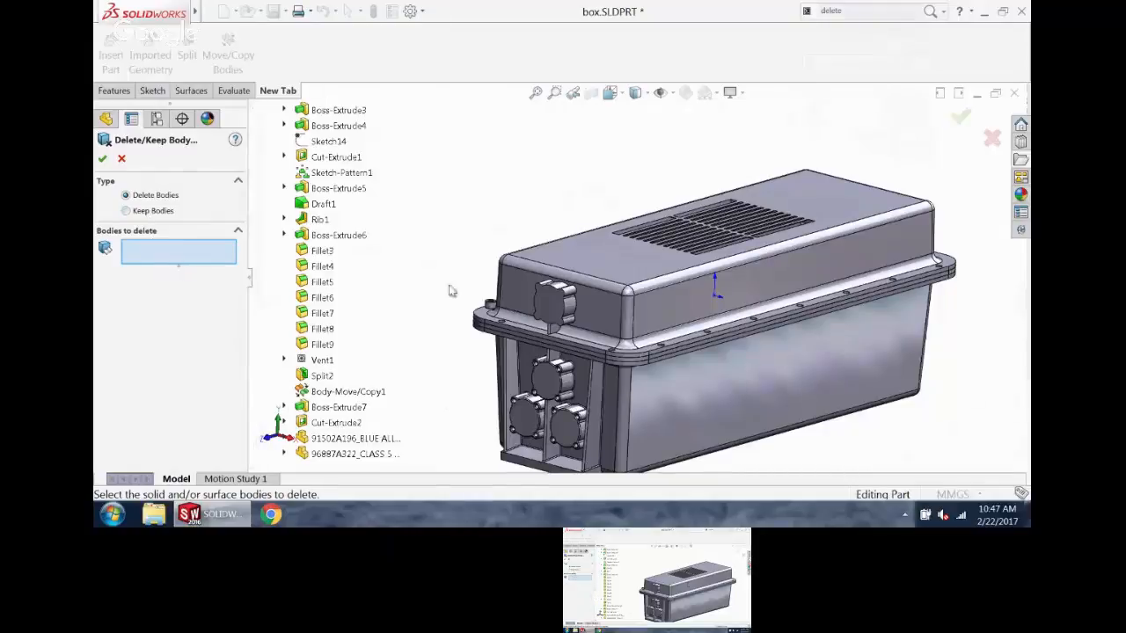
{"action": "left_click_drag", "start_coordinate": [260, 322], "coordinate": [254, 127]}
{"action": "left_click", "coordinate": [283, 172]}
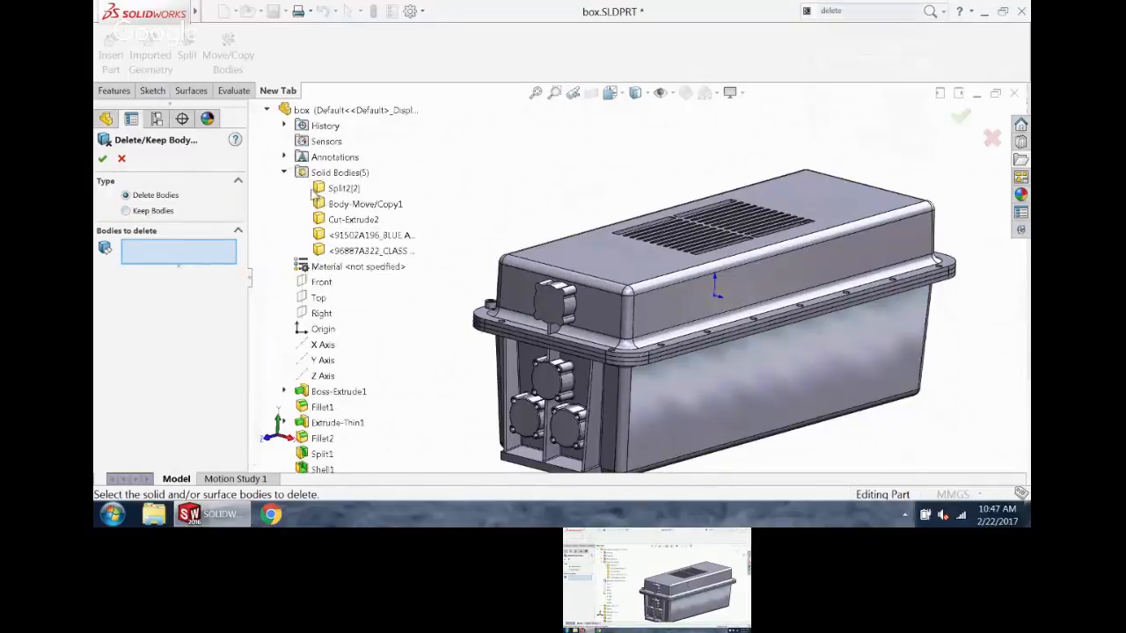
{"action": "left_click", "coordinate": [350, 235]}
{"action": "left_click", "coordinate": [352, 250]}
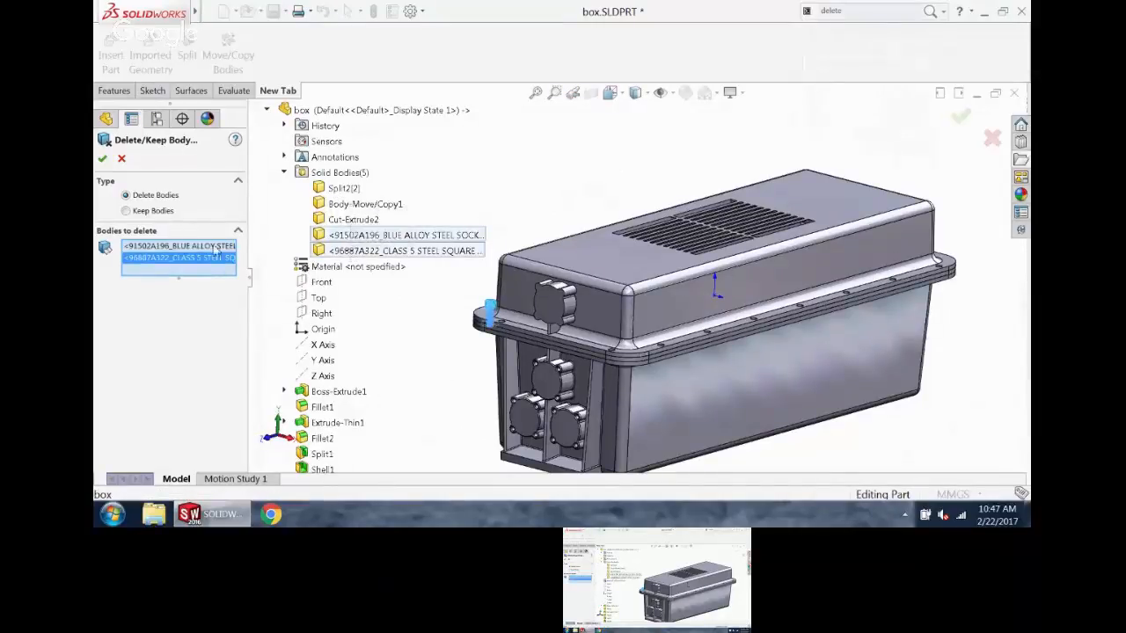
{"action": "left_click", "coordinate": [104, 159]}
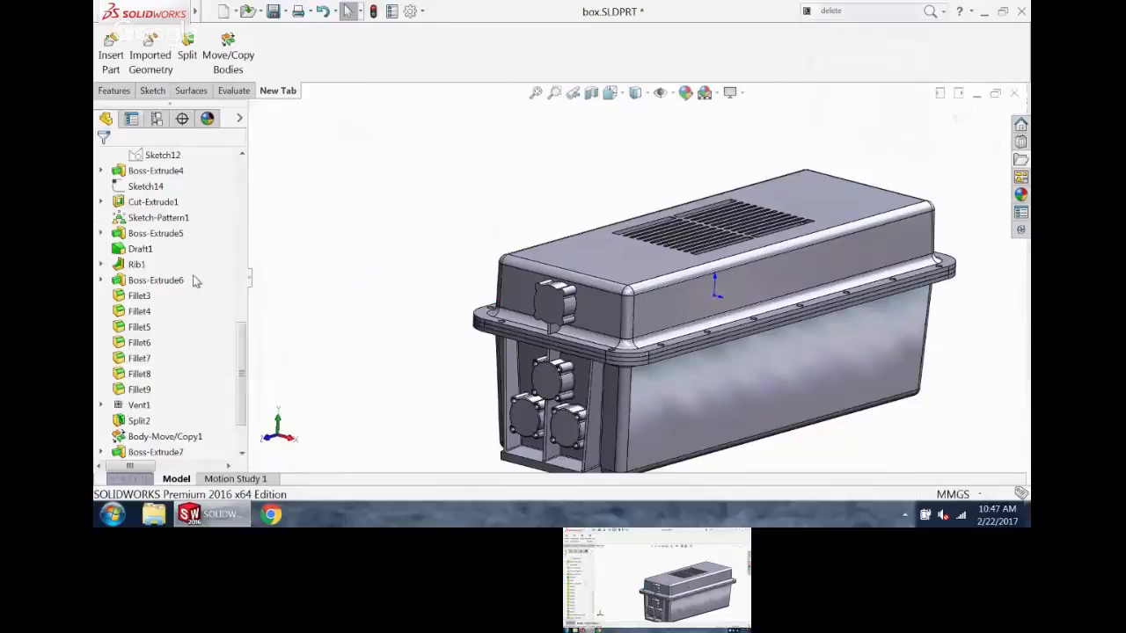
- Review the part's solid bodies and its feature history, and highlight the box body to identify it
{"action": "mouse_move", "coordinate": [243, 387]}
{"action": "left_mouse_down"}
{"action": "mouse_move", "coordinate": [253, 248]}
{"action": "mouse_move", "coordinate": [268, 231]}
{"action": "left_mouse_up"}
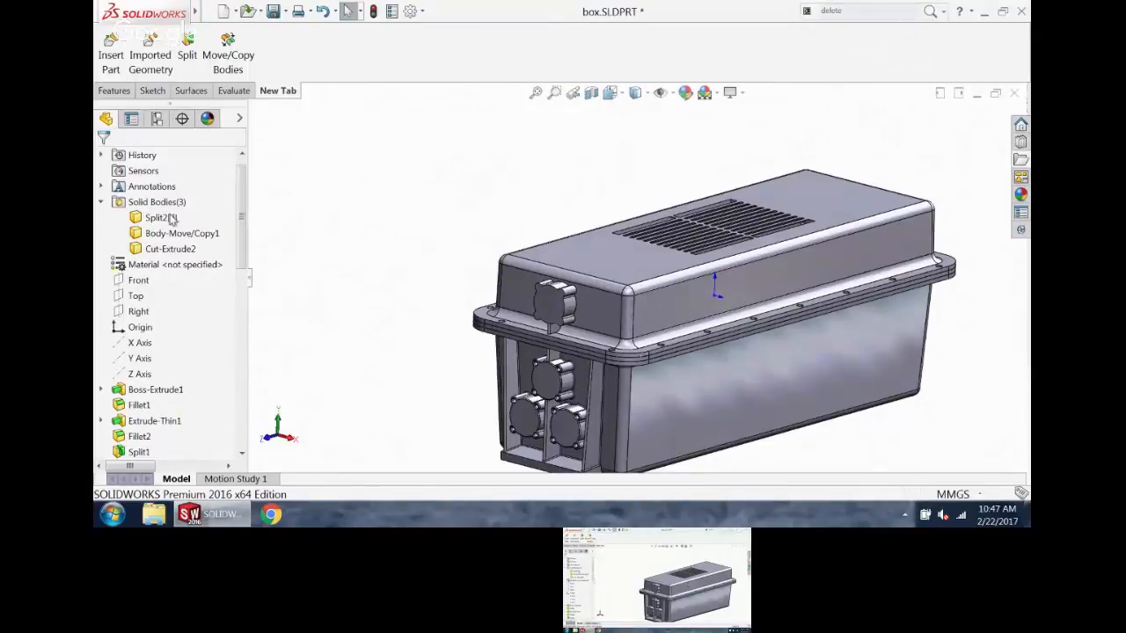
{"action": "scroll", "coordinate": [348, 201], "scroll_direction": "down", "scroll_amount": 11}
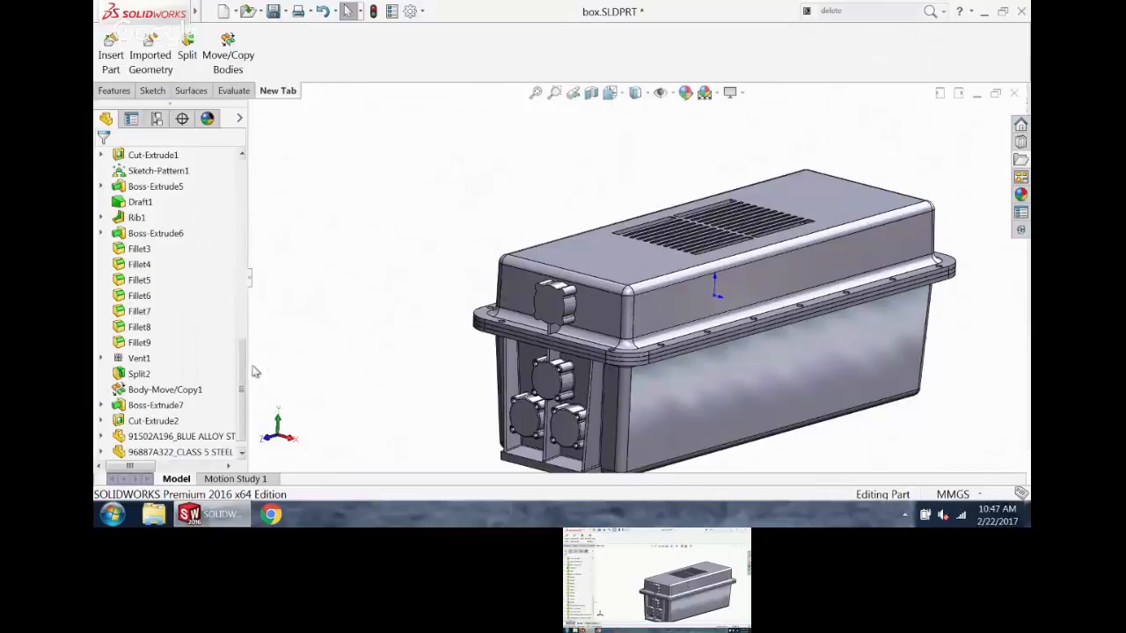
{"action": "left_click_drag", "start_coordinate": [249, 369], "coordinate": [248, 207]}
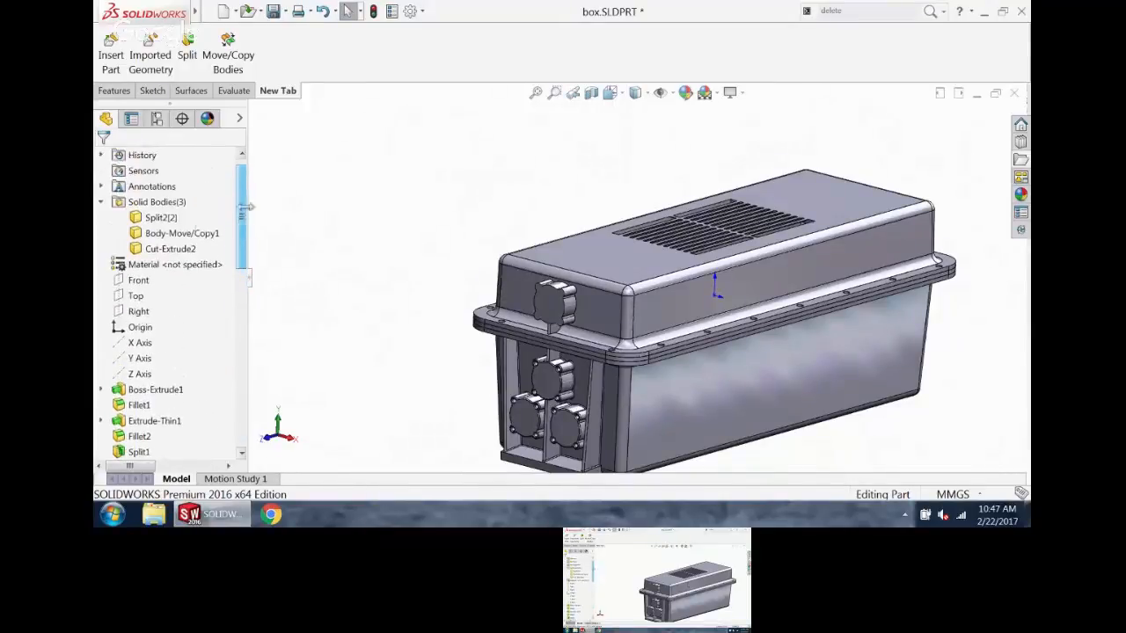
{"action": "left_click", "coordinate": [161, 220]}
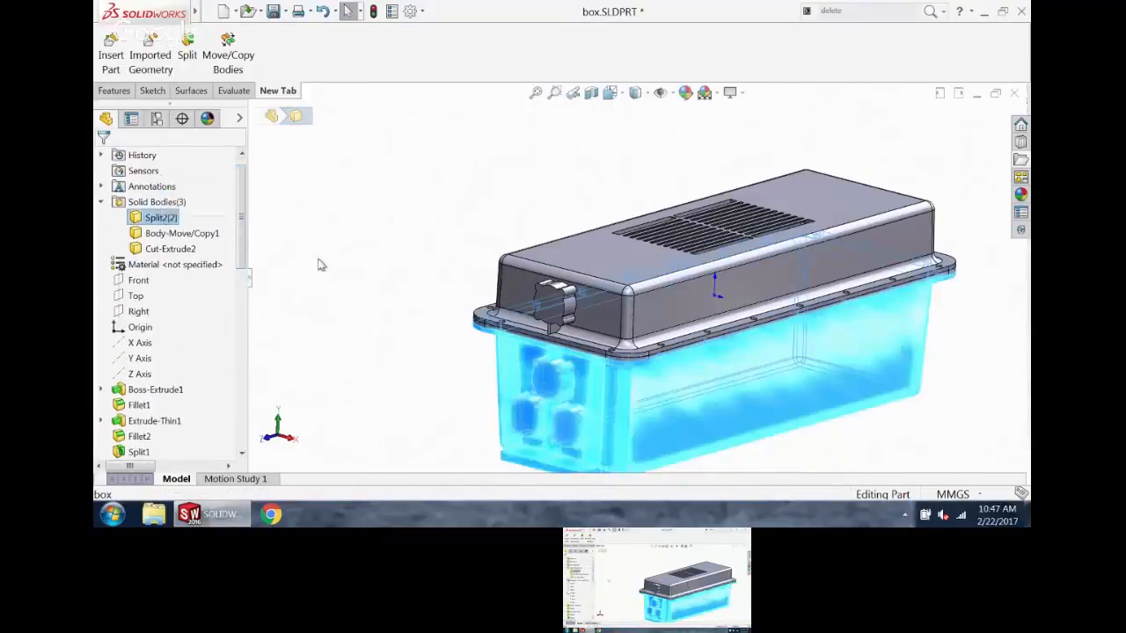
{"action": "middle_click_drag", "start_coordinate": [320, 264], "coordinate": [330, 204]}
{"action": "left_click", "coordinate": [333, 206]}
- Fillet the lower outer edge of the box flange with a 1 mm radius, using tangent propagation
{"action": "scroll", "coordinate": [686, 289], "scroll_direction": "down", "scroll_amount": 6}
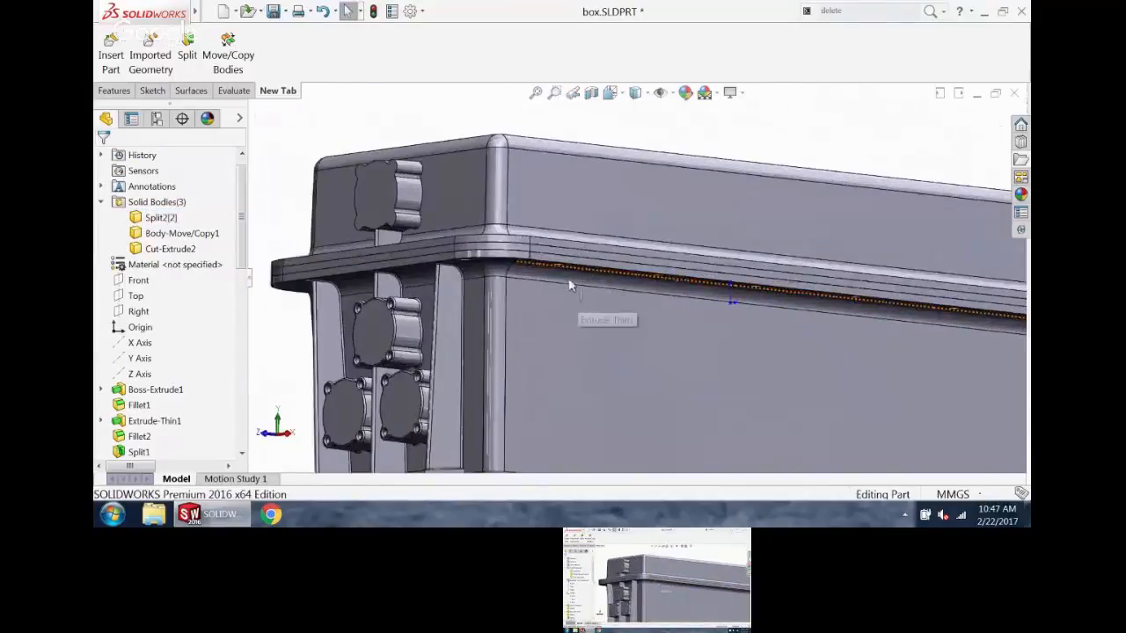
{"action": "left_click", "coordinate": [123, 92]}
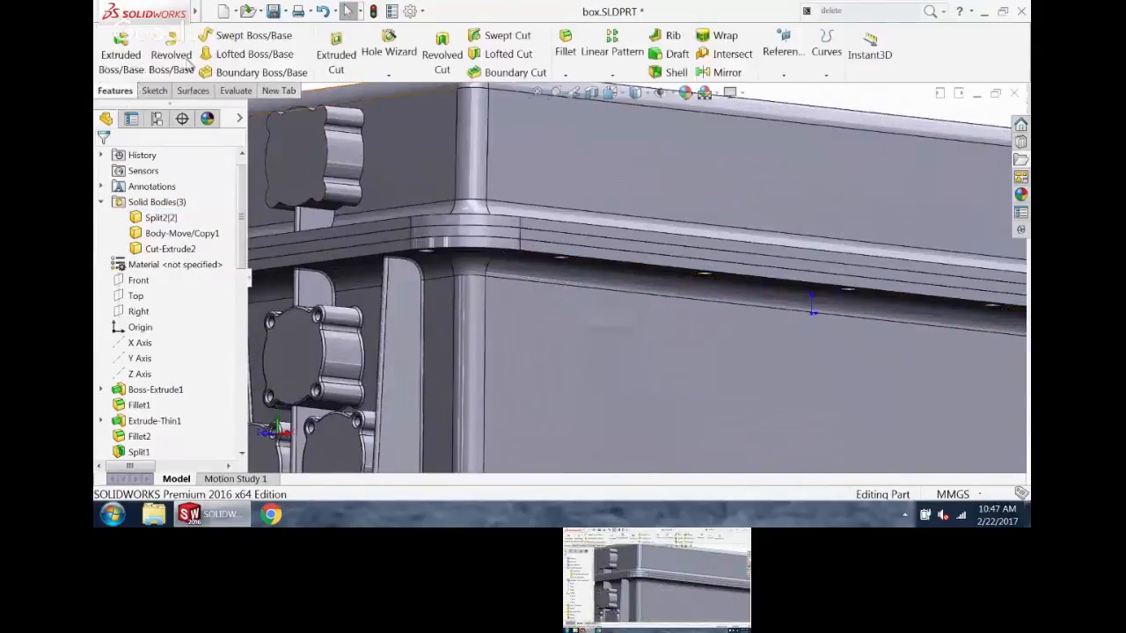
{"action": "left_click", "coordinate": [566, 48]}
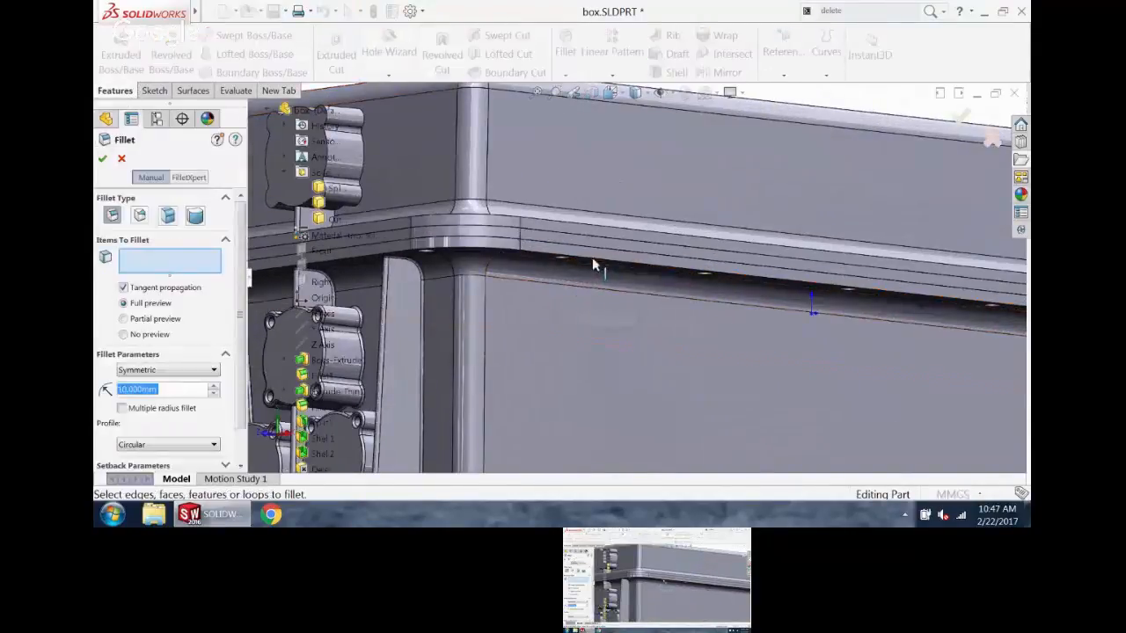
{"action": "left_click", "coordinate": [592, 256]}
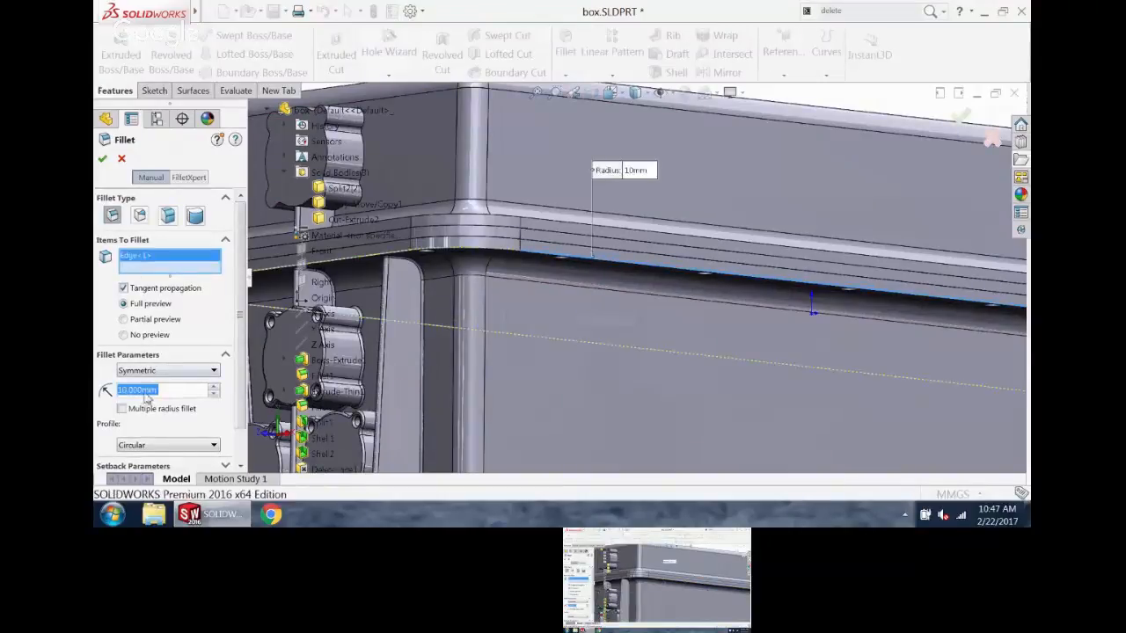
{"action": "left_click_drag", "start_coordinate": [170, 391], "coordinate": [95, 390]}
{"action": "type", "text": "1"}
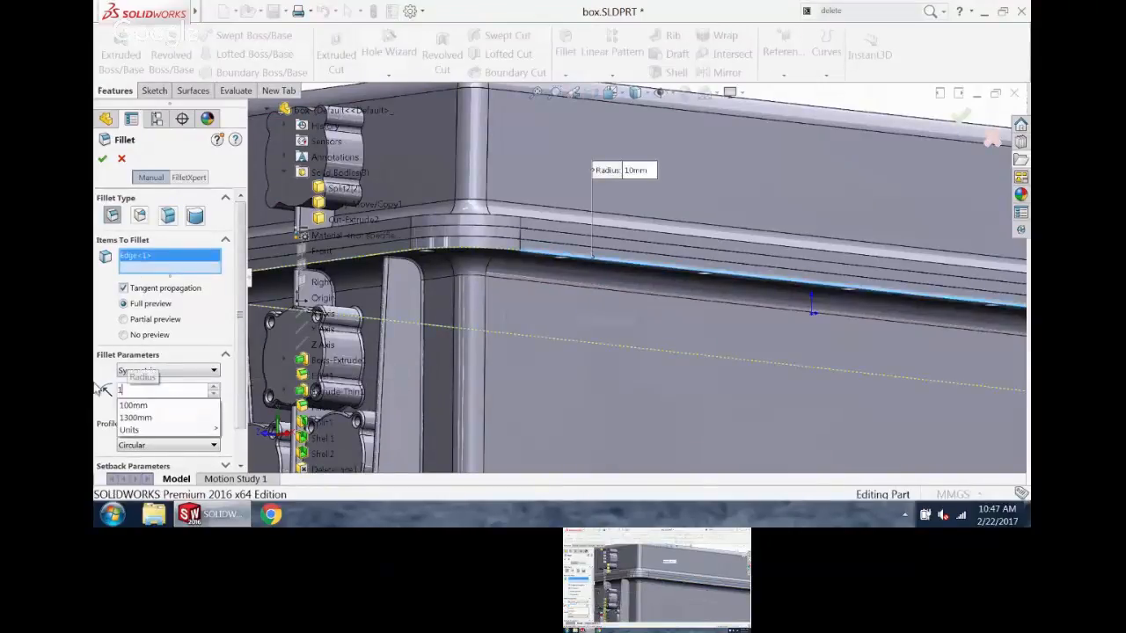
{"action": "key", "text": "Return"}
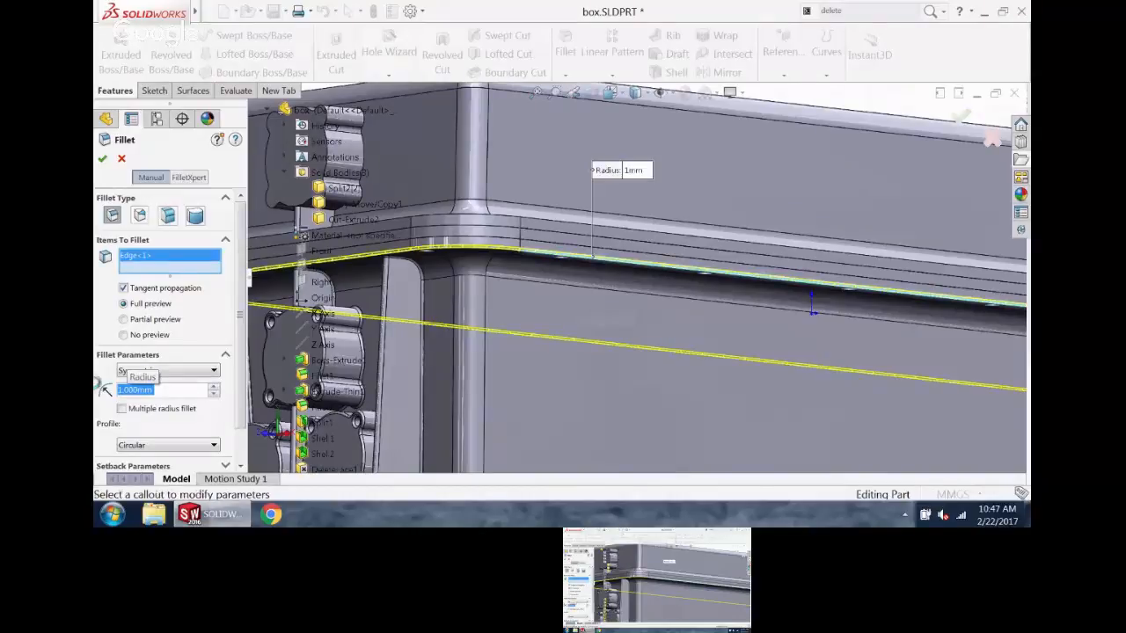
{"action": "key", "text": "Return"}
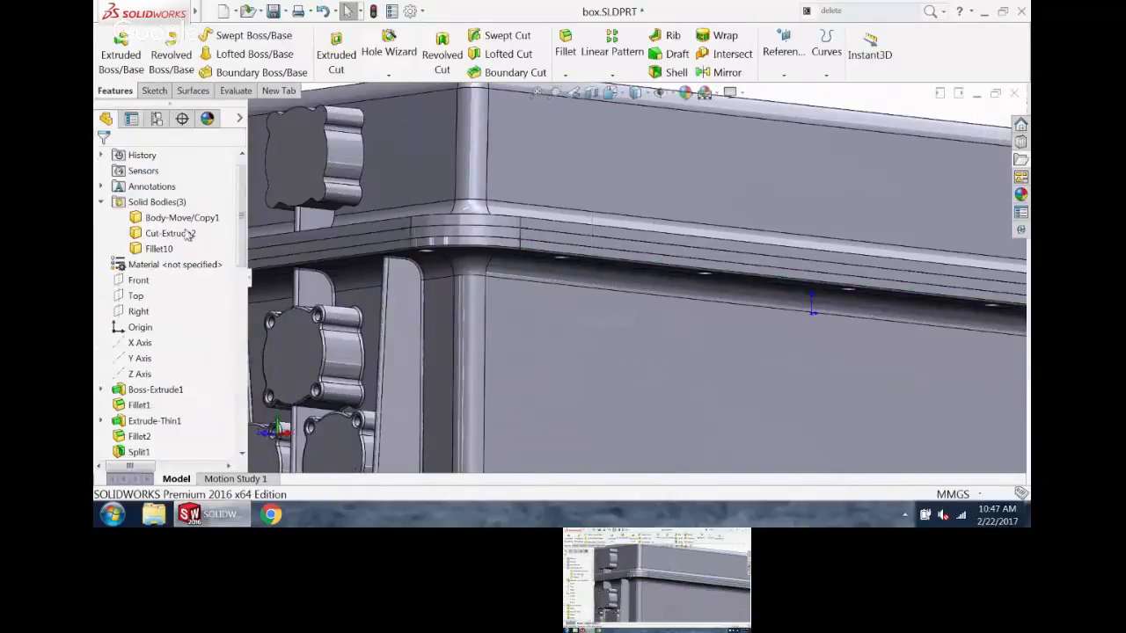
- Identify the box and lid among the solid bodies, and rename the lid body as TOP
{"action": "left_click", "coordinate": [148, 252]}
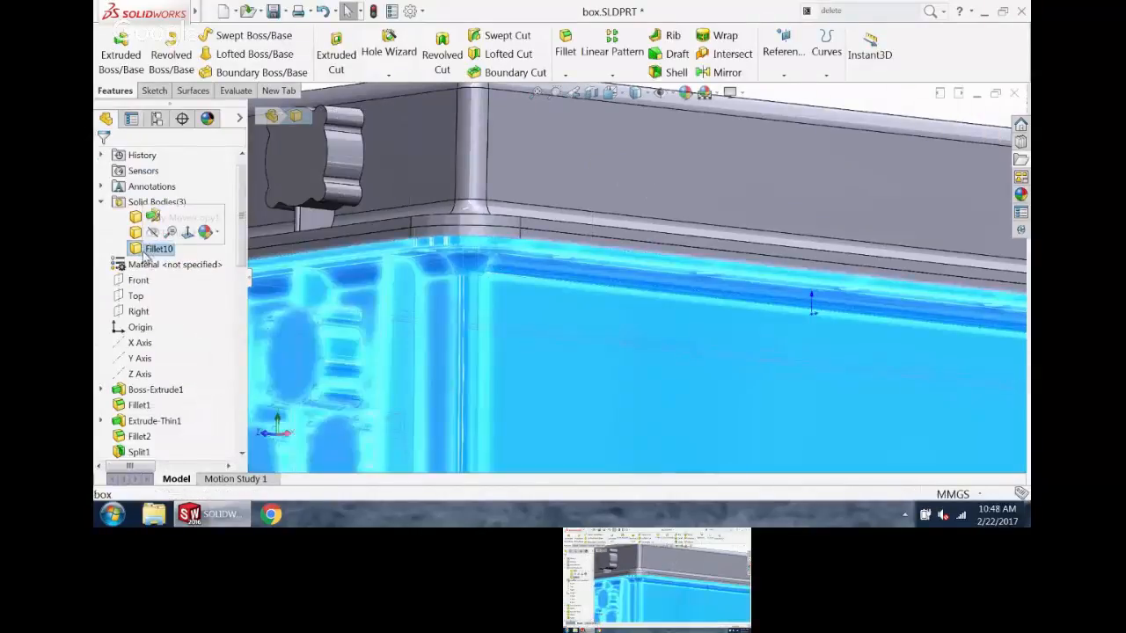
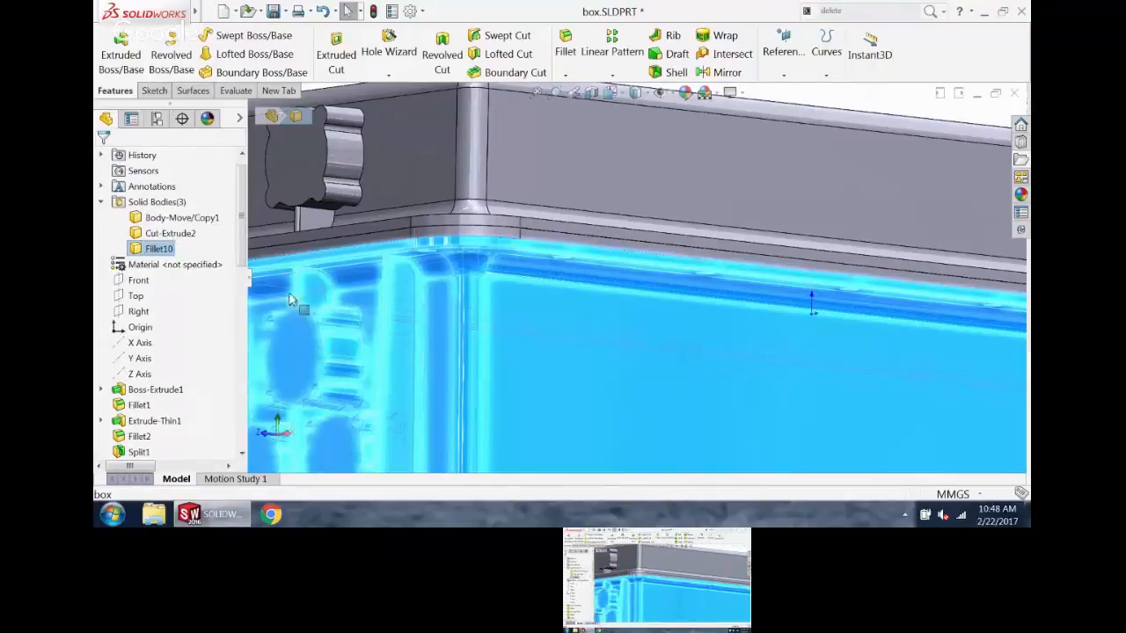
{"action": "left_click", "coordinate": [857, 100]}
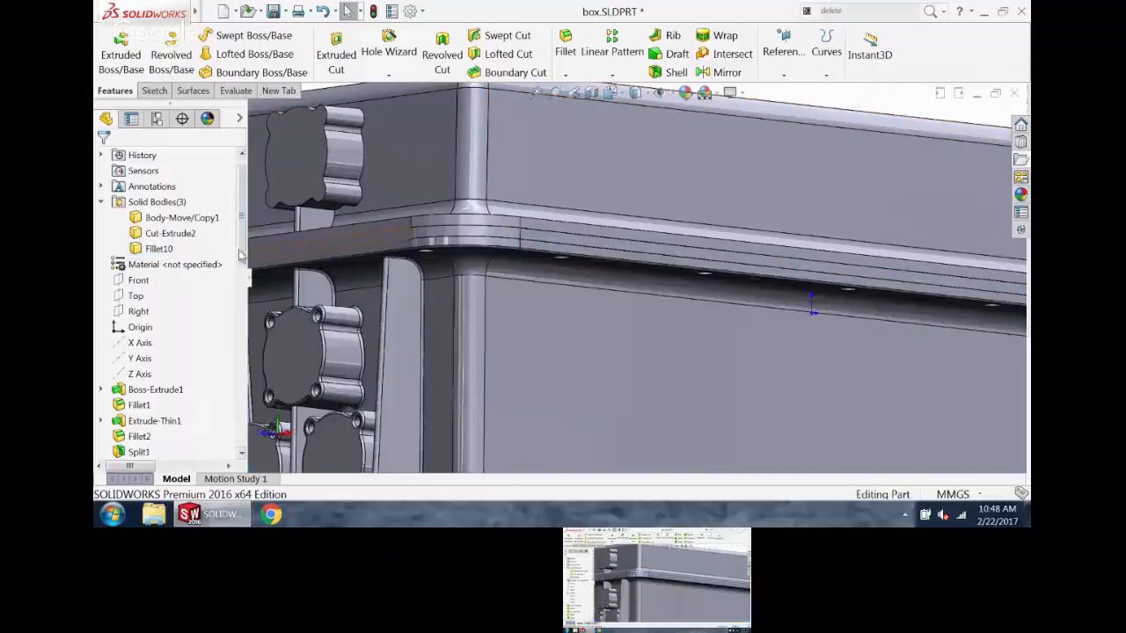
{"action": "left_click", "coordinate": [181, 220]}
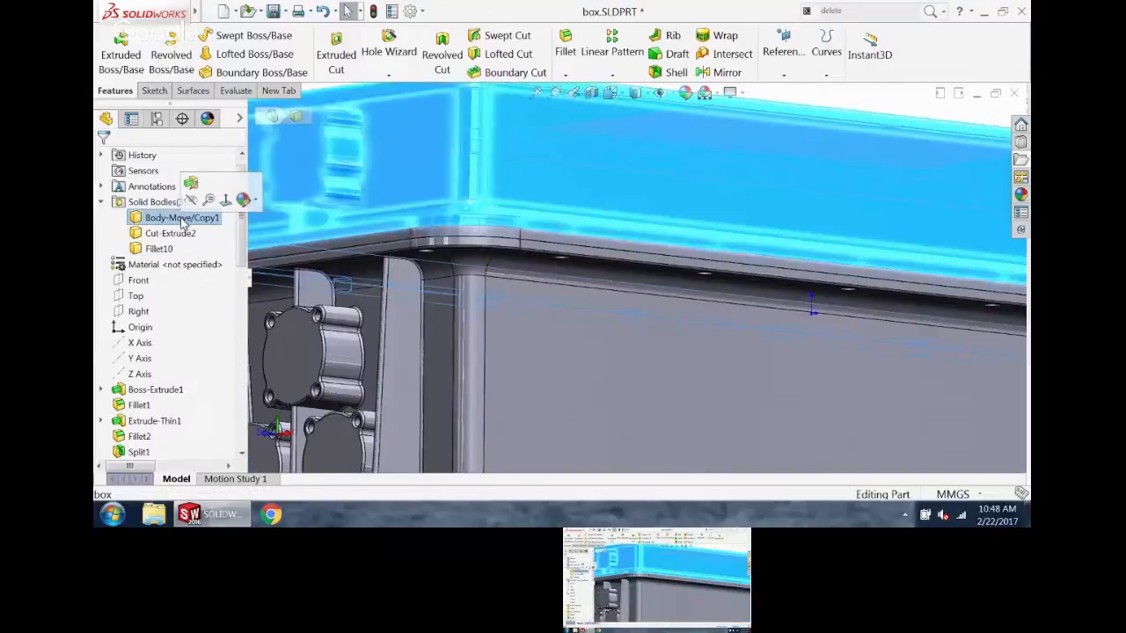
{"action": "left_click", "coordinate": [182, 220]}
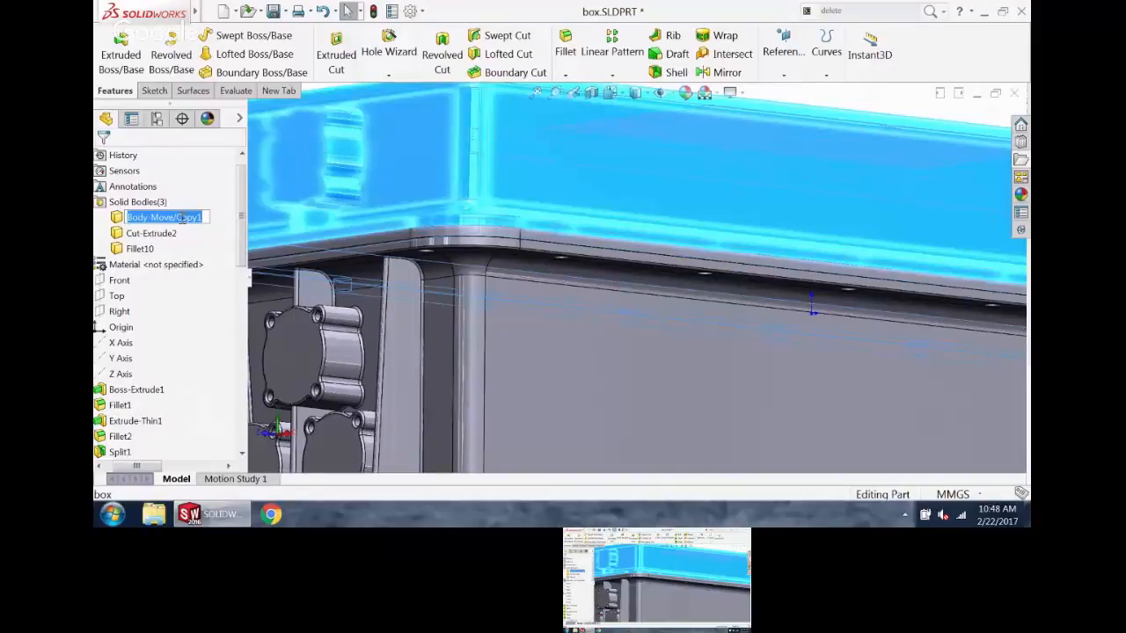
{"action": "type", "text": "TOP"}
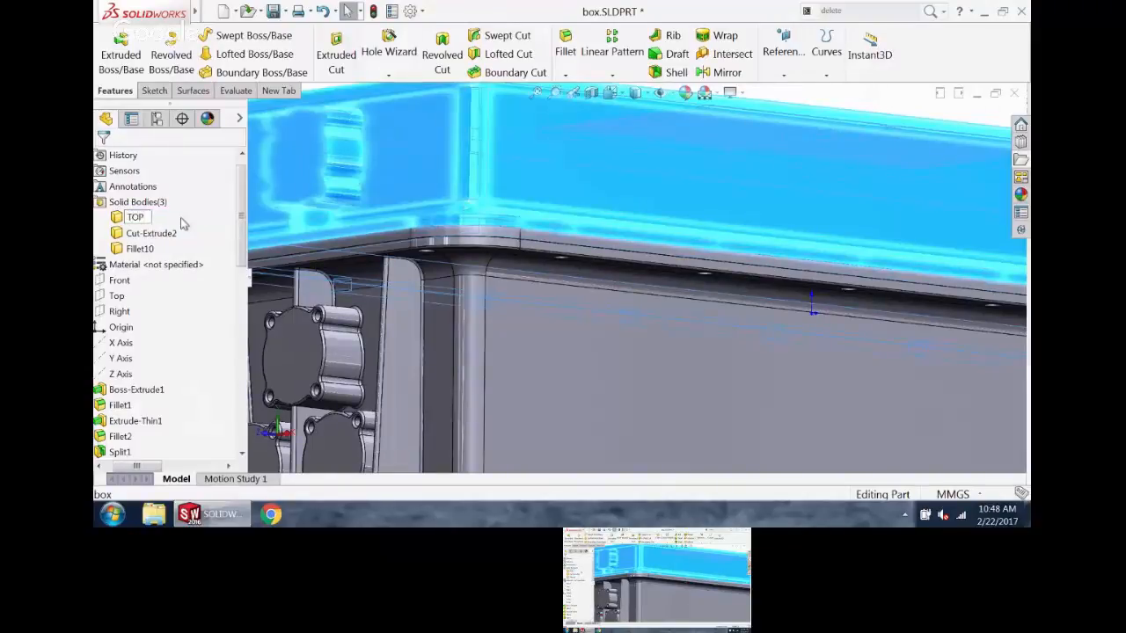
{"action": "key", "text": "Return"}
- Rename the solid body of the plate between box and lid as SHELF
{"action": "left_click", "coordinate": [169, 235]}
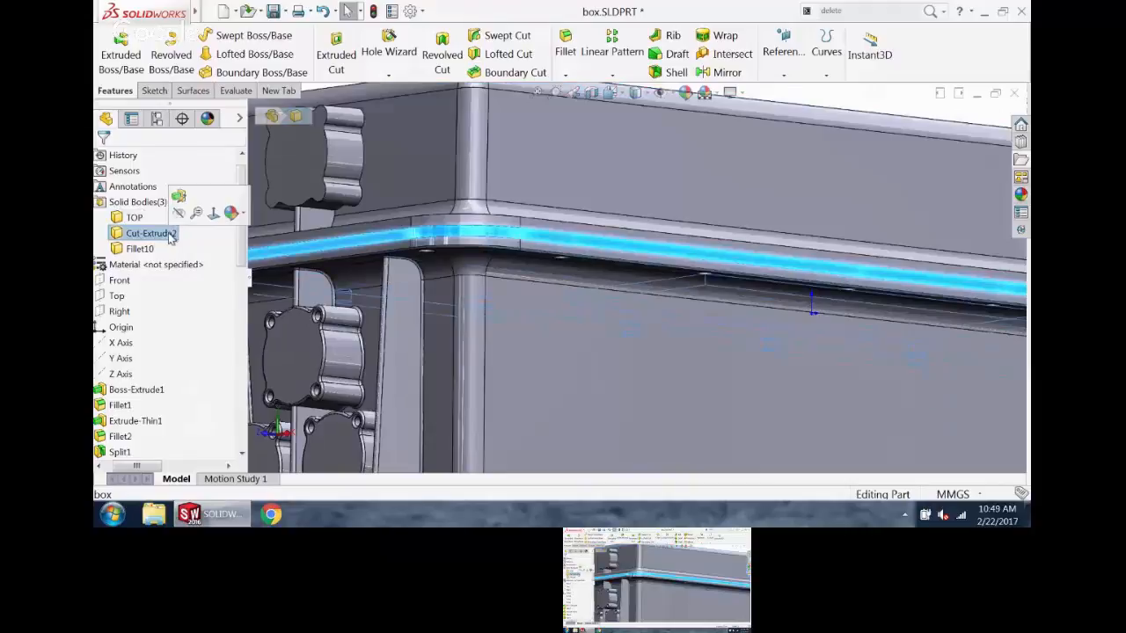
{"action": "left_click", "coordinate": [170, 236]}
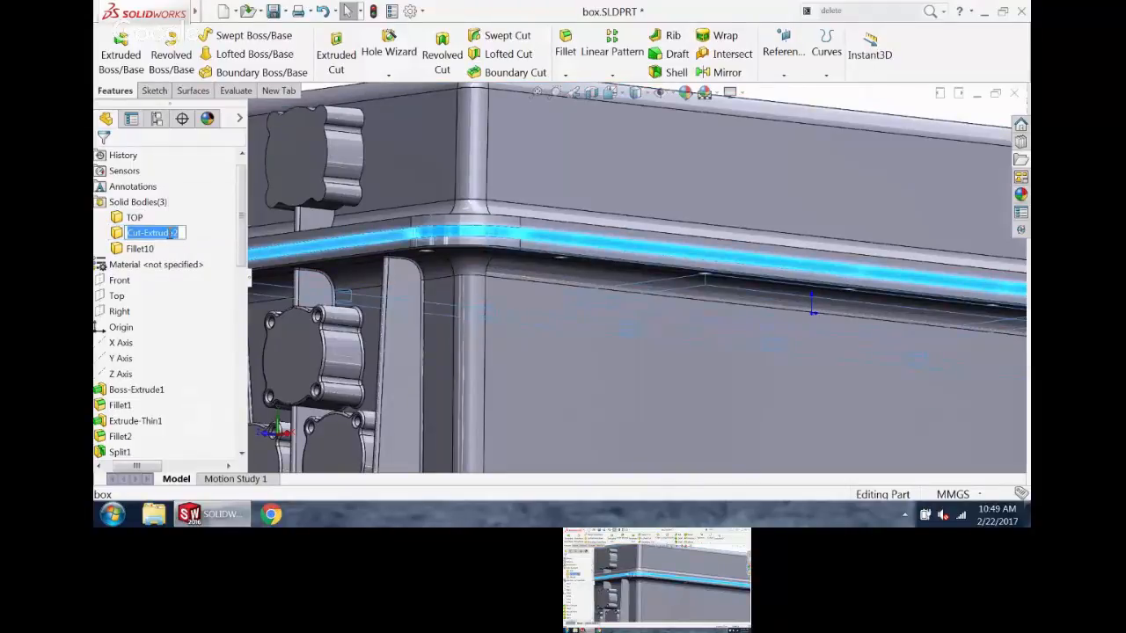
{"action": "type", "text": "TOP"}
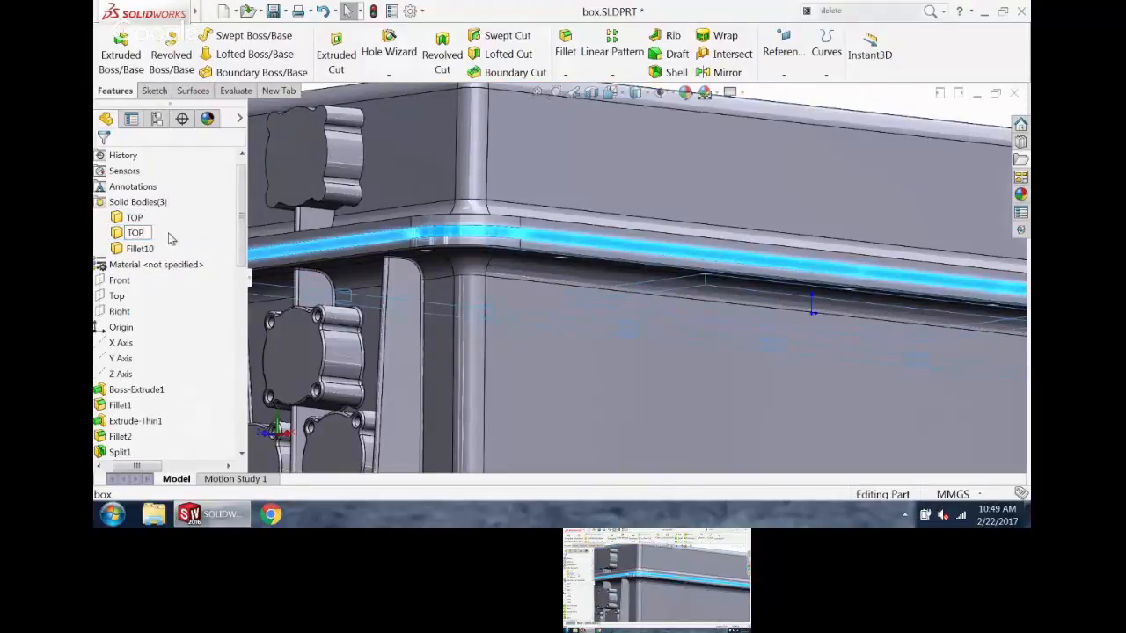
{"action": "key", "text": "BackSpace"}
{"action": "key", "text": "BackSpace"}
{"action": "key", "text": "BackSpace"}
{"action": "type", "text": "SHELF"}
- Rename the box's solid body as BOTTOM and clear the selection
{"action": "left_click", "coordinate": [145, 250]}
{"action": "left_click", "coordinate": [146, 249]}
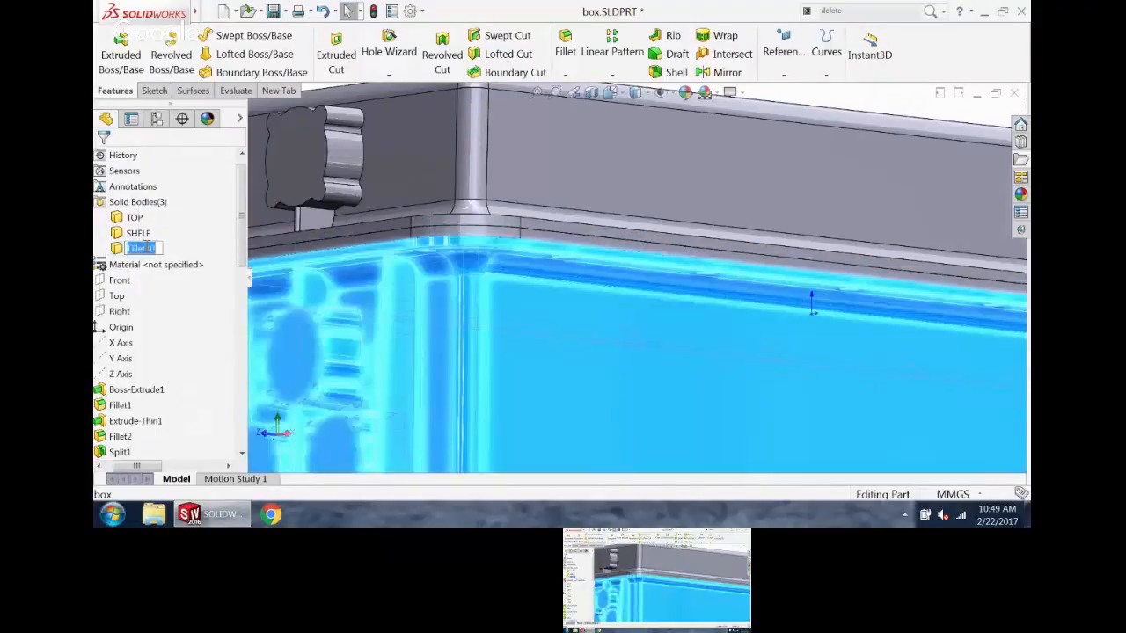
{"action": "type", "text": "BOTTOM"}
{"action": "key", "text": "Return"}
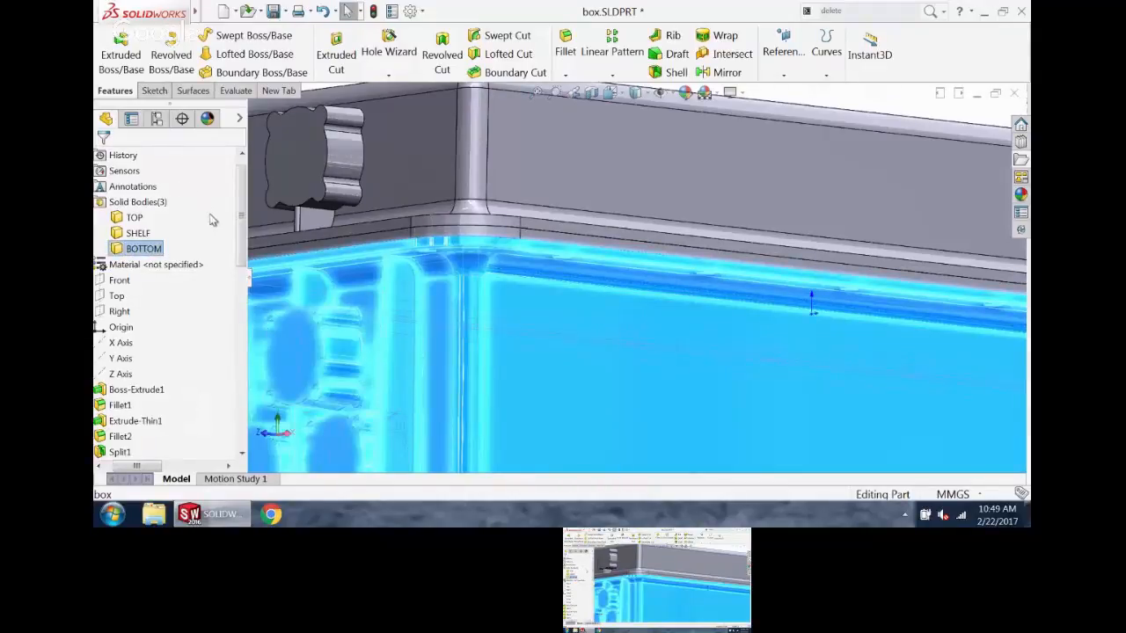
{"action": "left_click", "coordinate": [798, 102]}
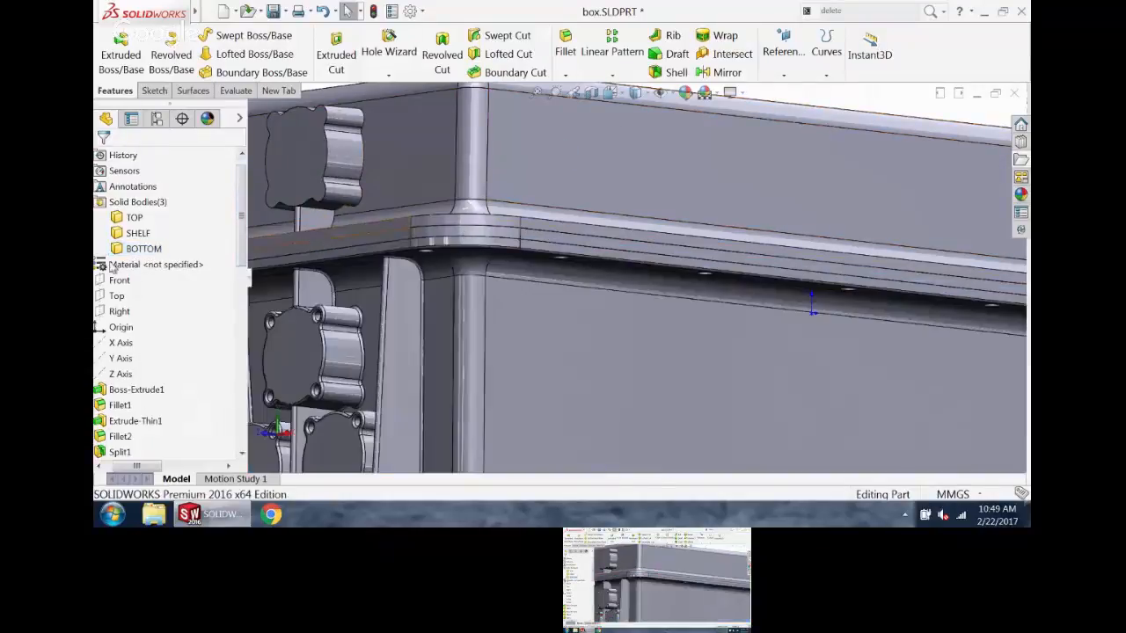
- Fillet the upper outer edge of the lid flange with a 1 mm radius, and check the TOP body on the whole enclosure
{"action": "left_click", "coordinate": [589, 231]}
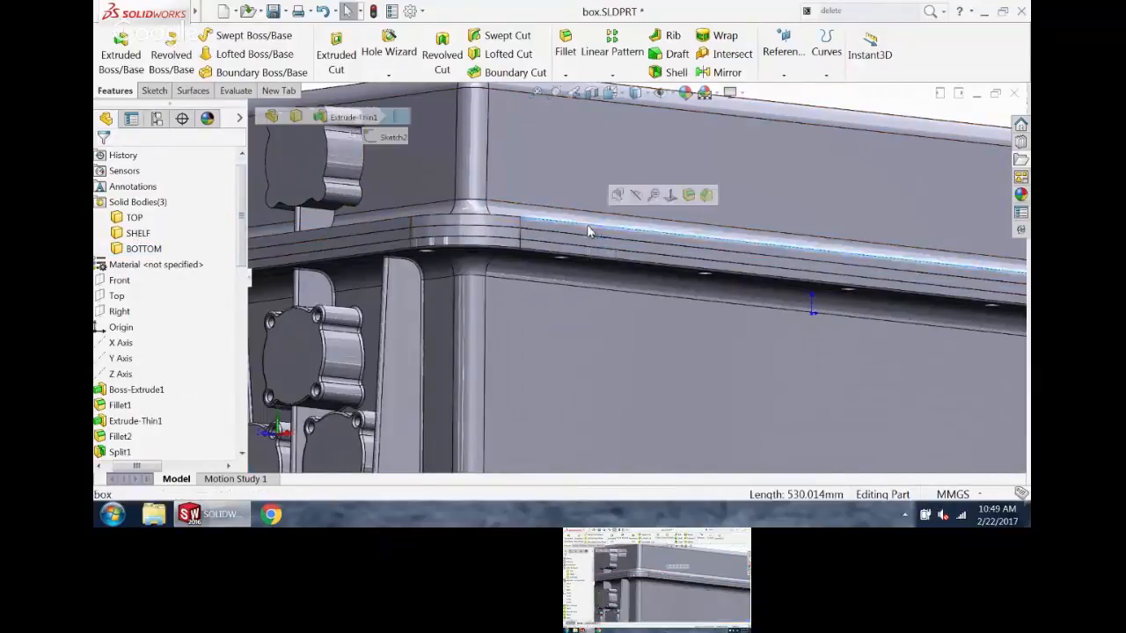
{"action": "left_click", "coordinate": [565, 53]}
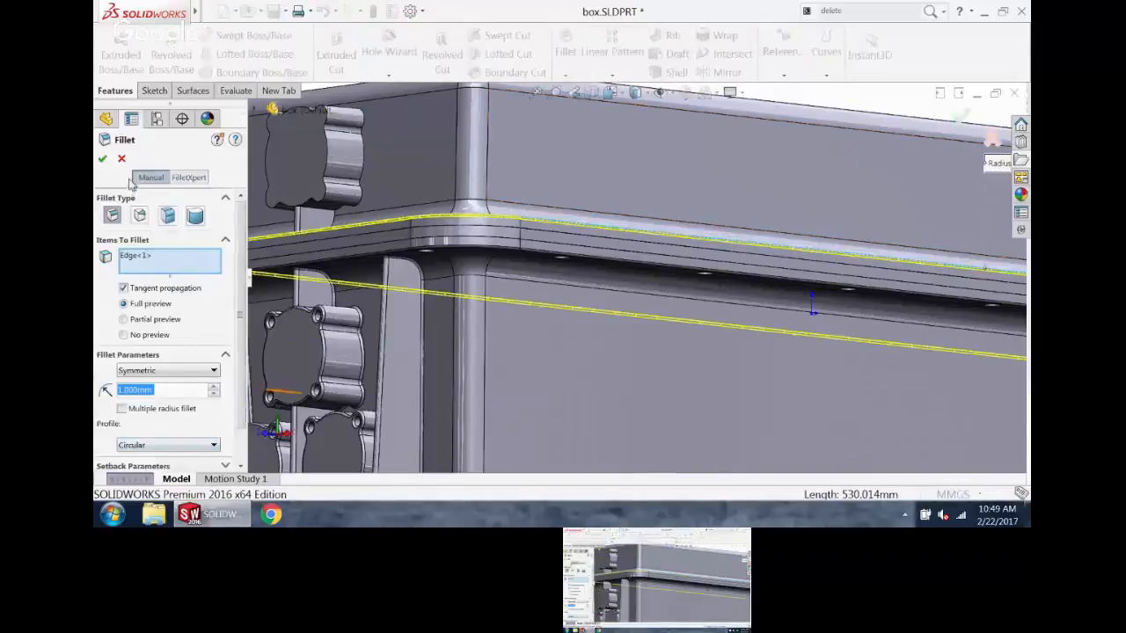
{"action": "key", "text": "Escape"}
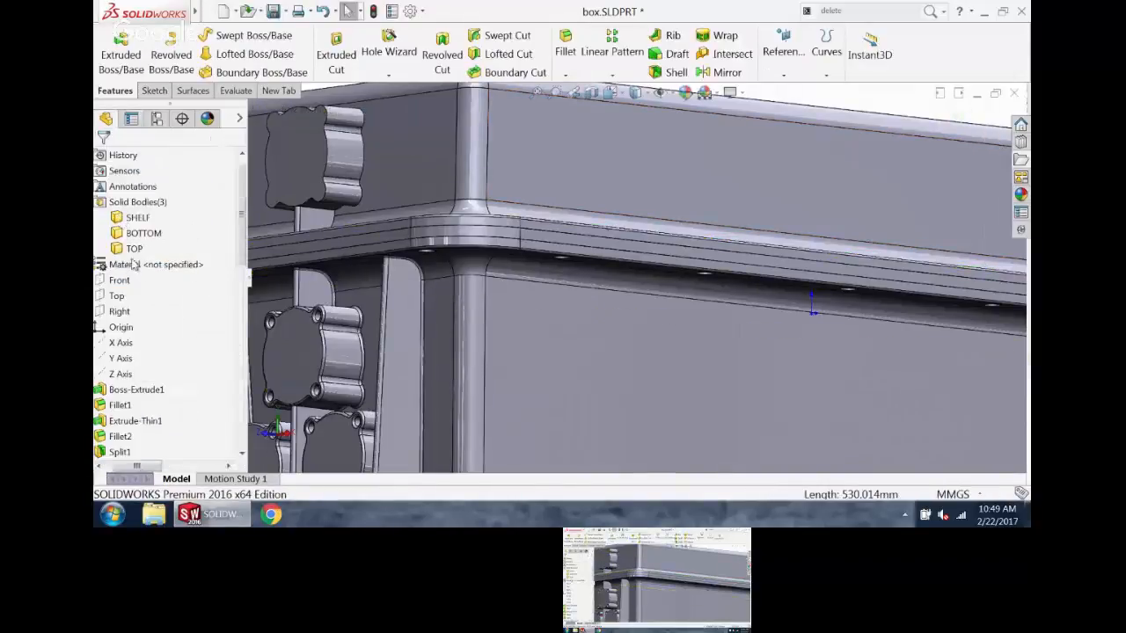
{"action": "left_click", "coordinate": [132, 249]}
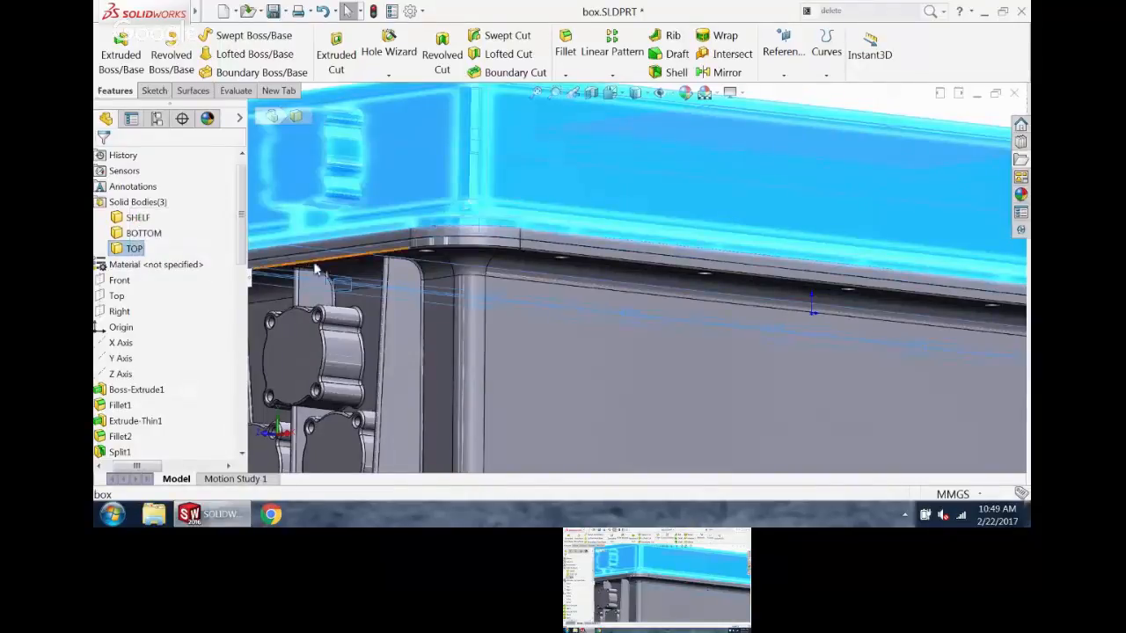
{"action": "key", "text": "f"}
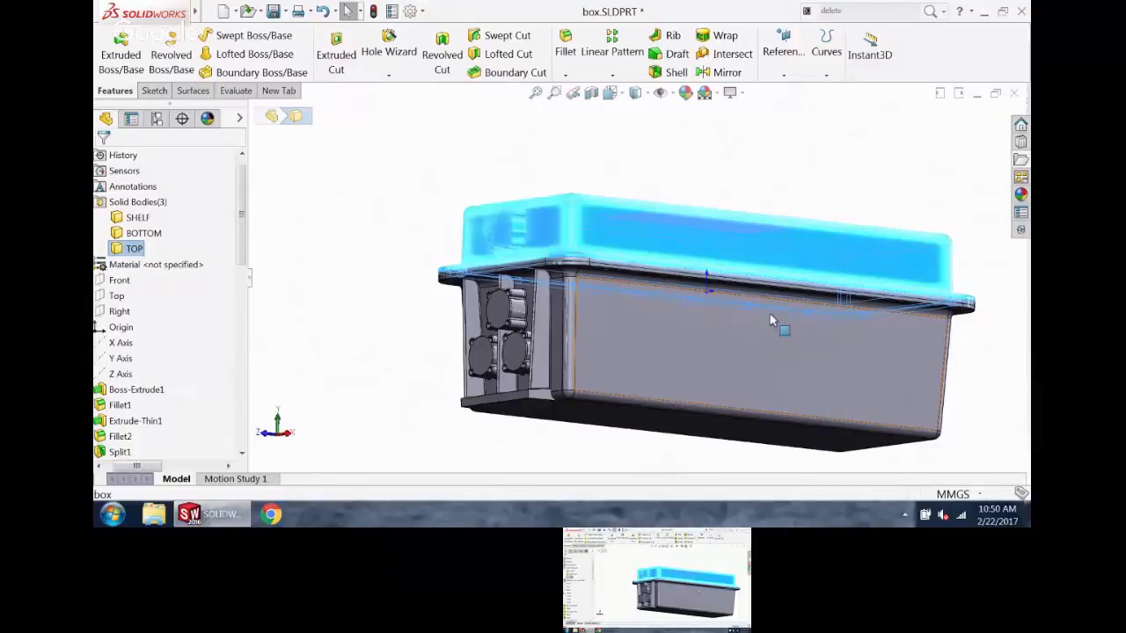
{"action": "left_click", "coordinate": [523, 189]}
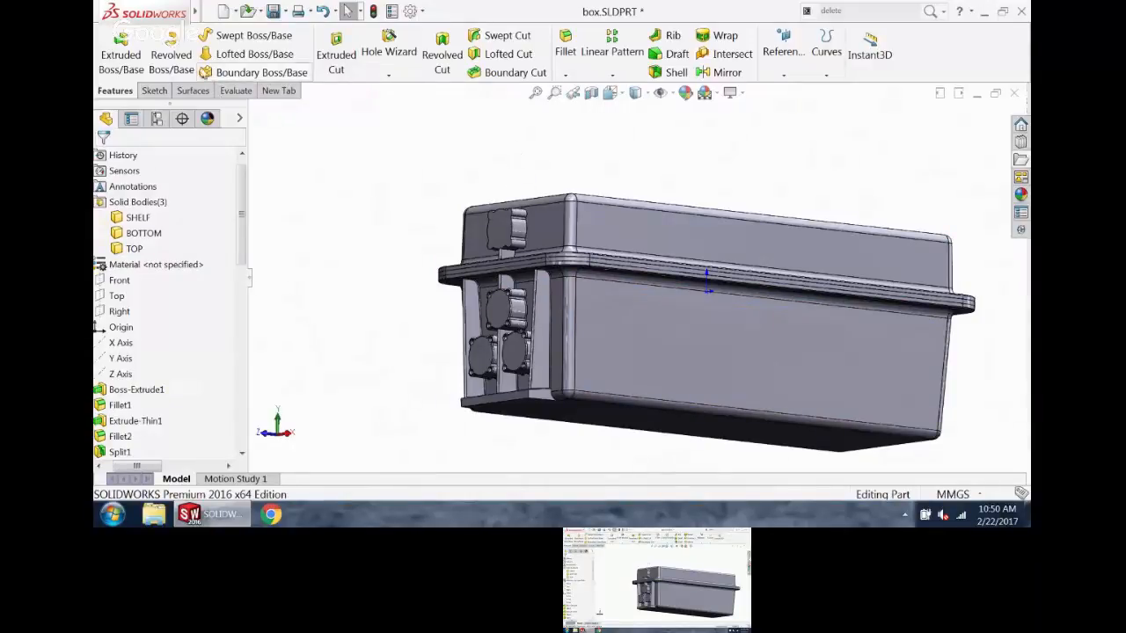
{"action": "mouse_move", "coordinate": [199, 25]}
{"action": "left_click", "coordinate": [291, 12]}
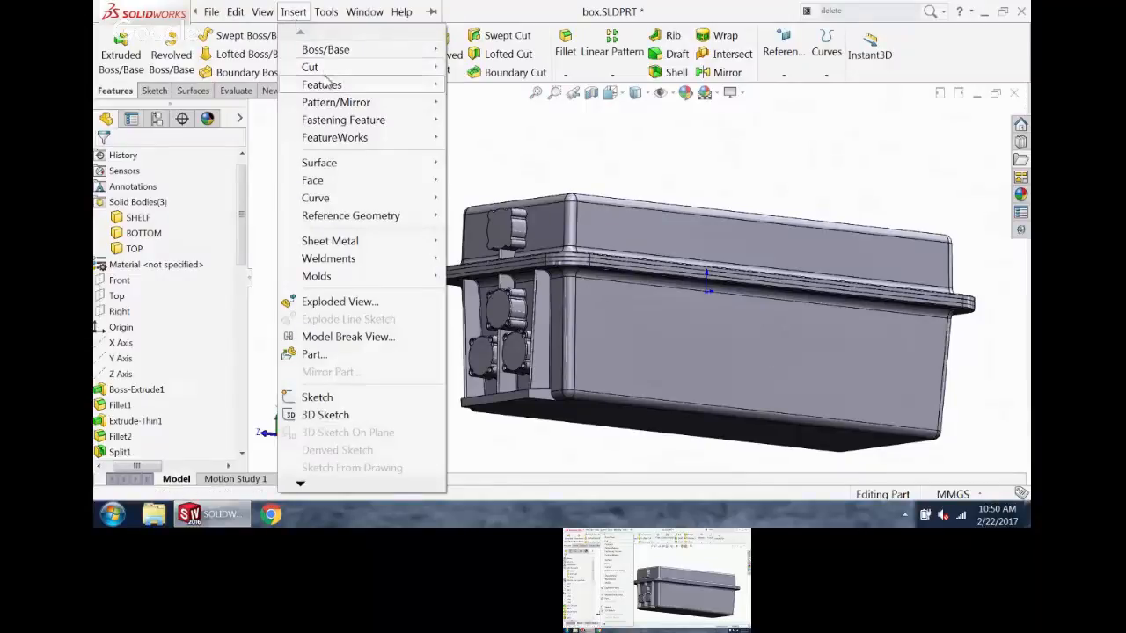
{"action": "mouse_move", "coordinate": [321, 85]}
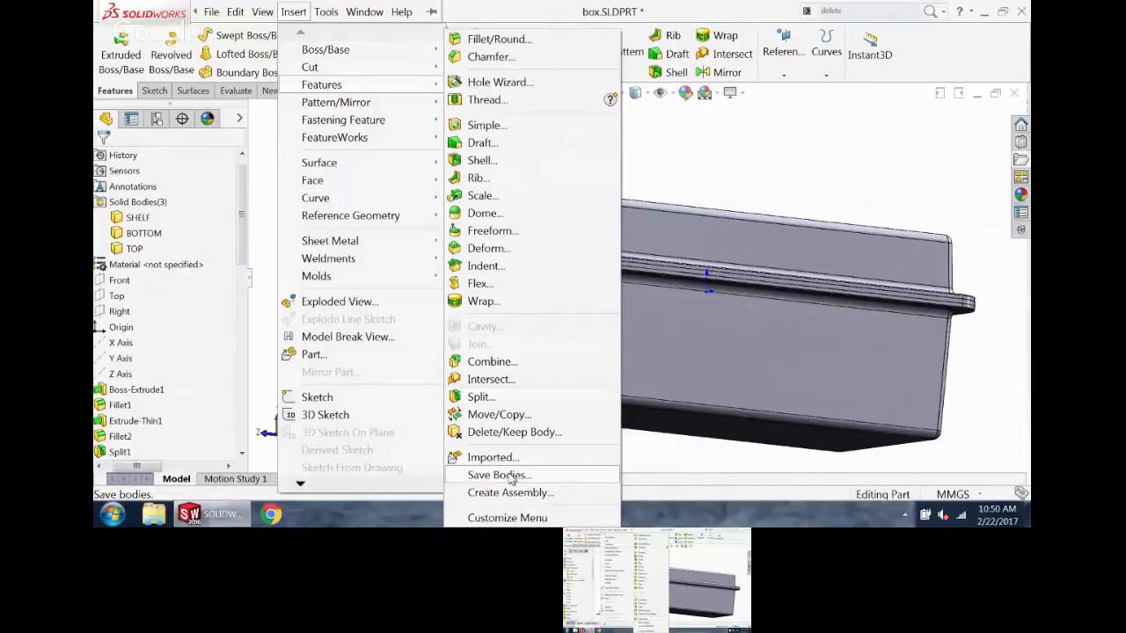
{"action": "left_click", "coordinate": [862, 16]}
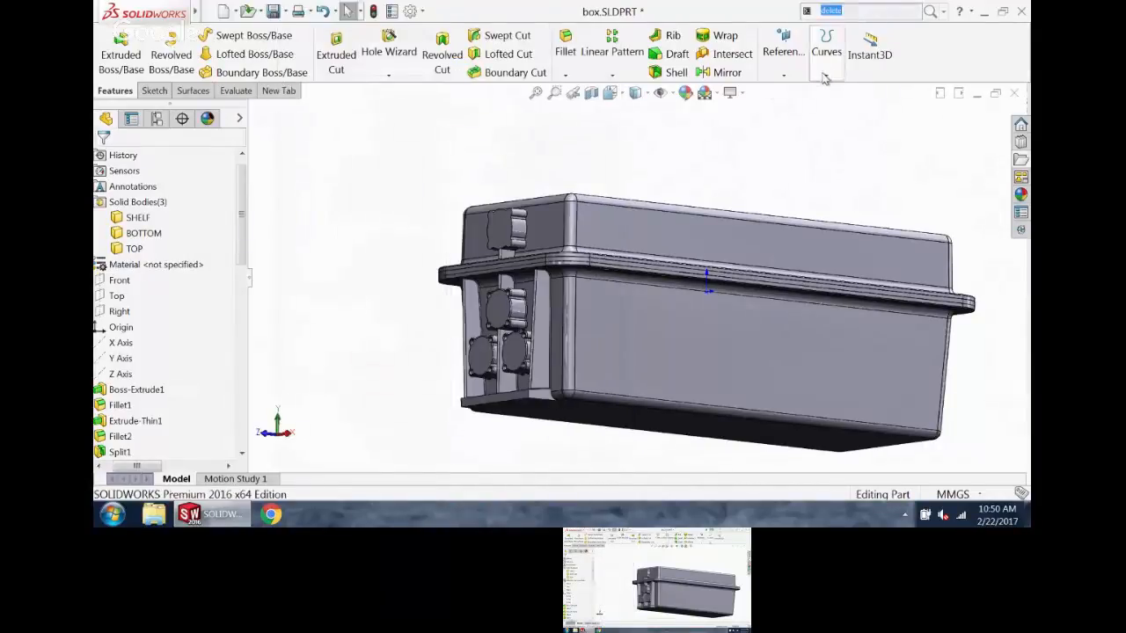
{"action": "type", "text": "save"}
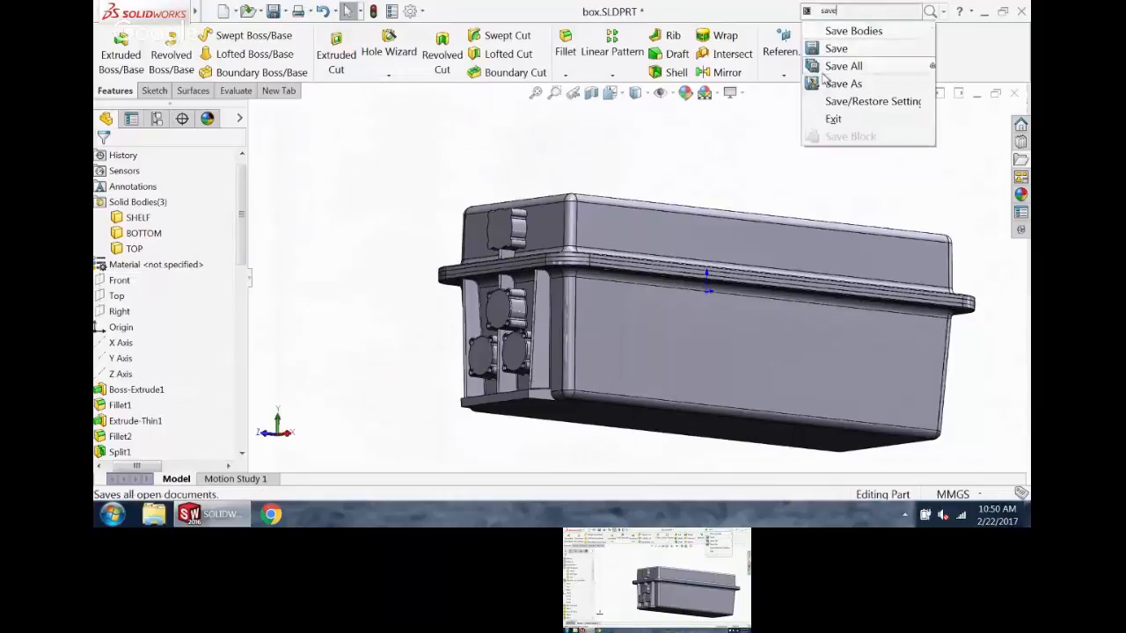
{"action": "left_click", "coordinate": [852, 30]}
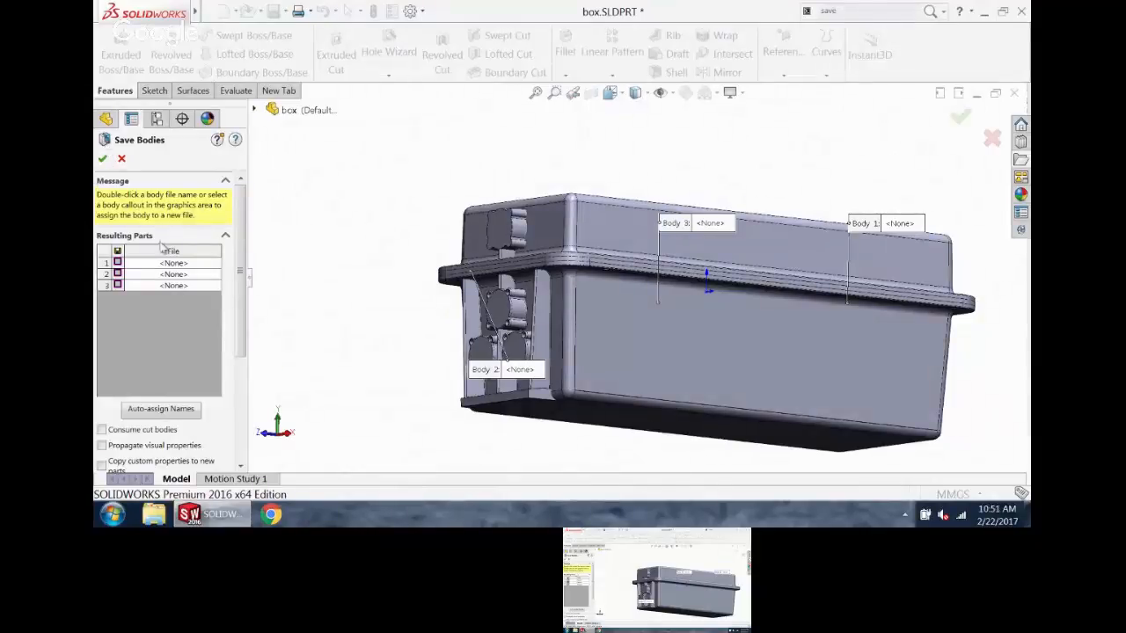
{"action": "scroll", "coordinate": [242, 263], "scroll_direction": "down", "scroll_amount": 1}
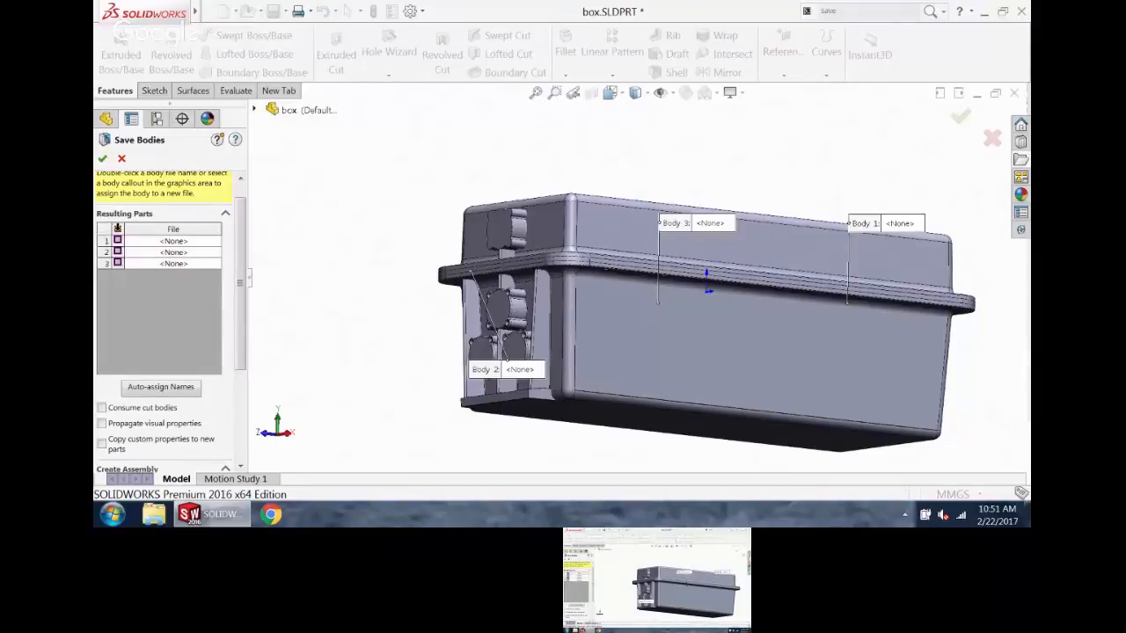
{"action": "left_click", "coordinate": [117, 228]}
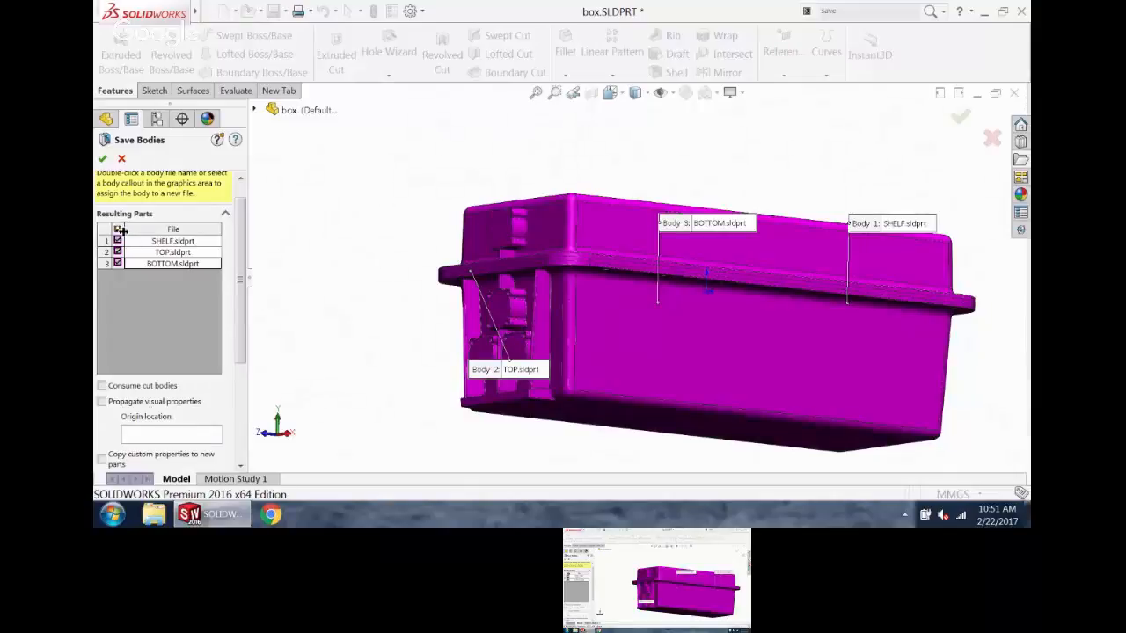
{"action": "left_click", "coordinate": [120, 159]}
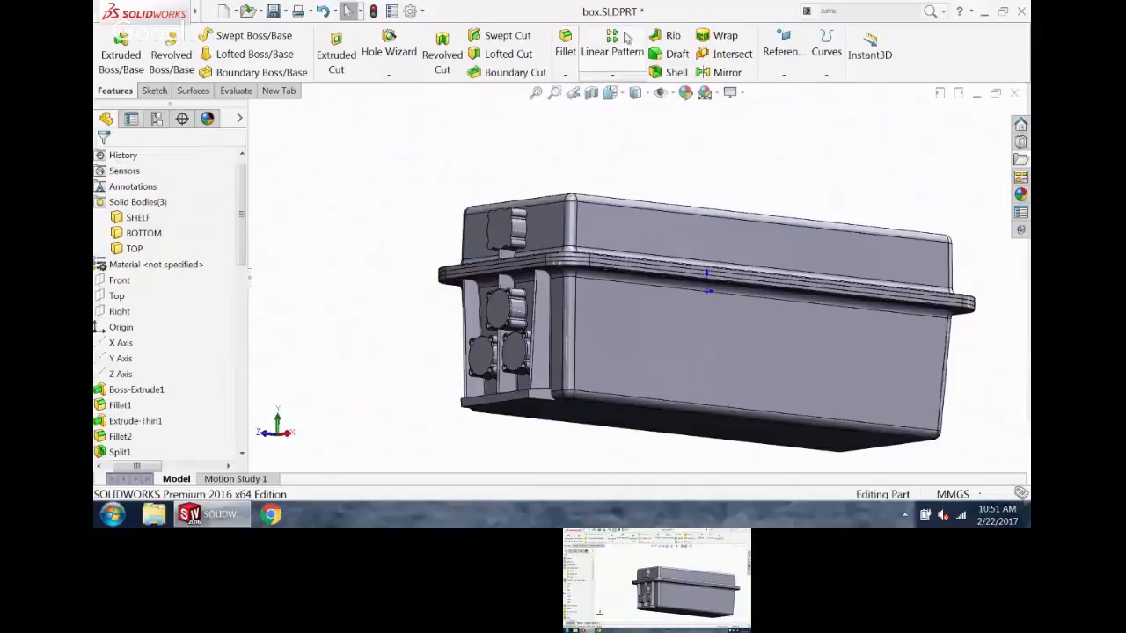
{"action": "left_click_drag", "start_coordinate": [838, 13], "coordinate": [814, 53]}
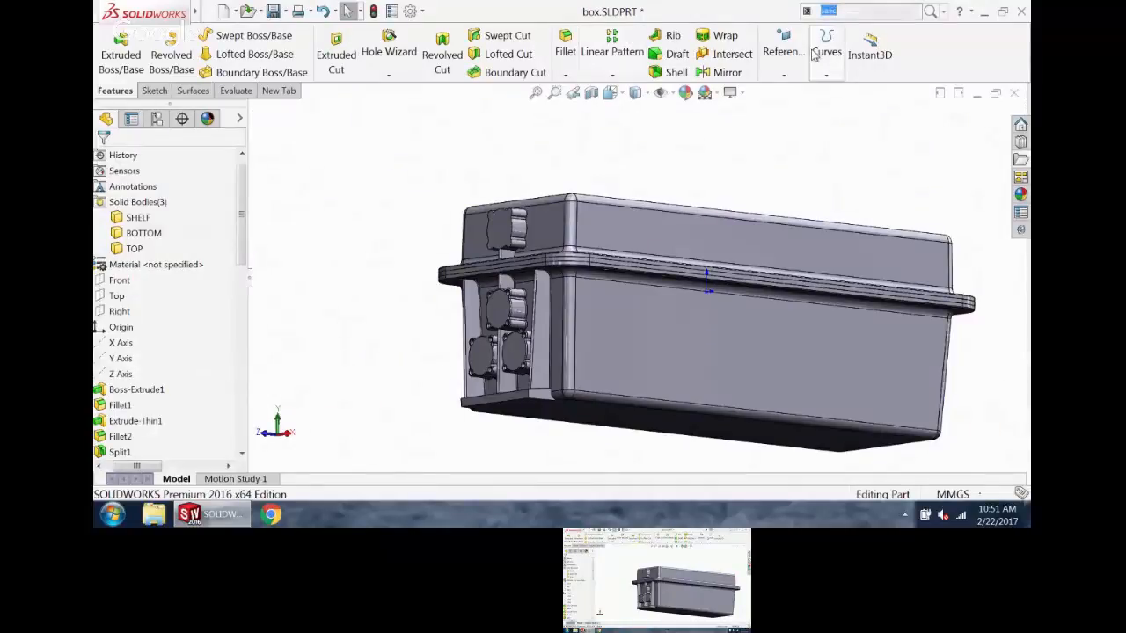
{"action": "type", "text": "split"}
{"action": "key", "text": "Return"}
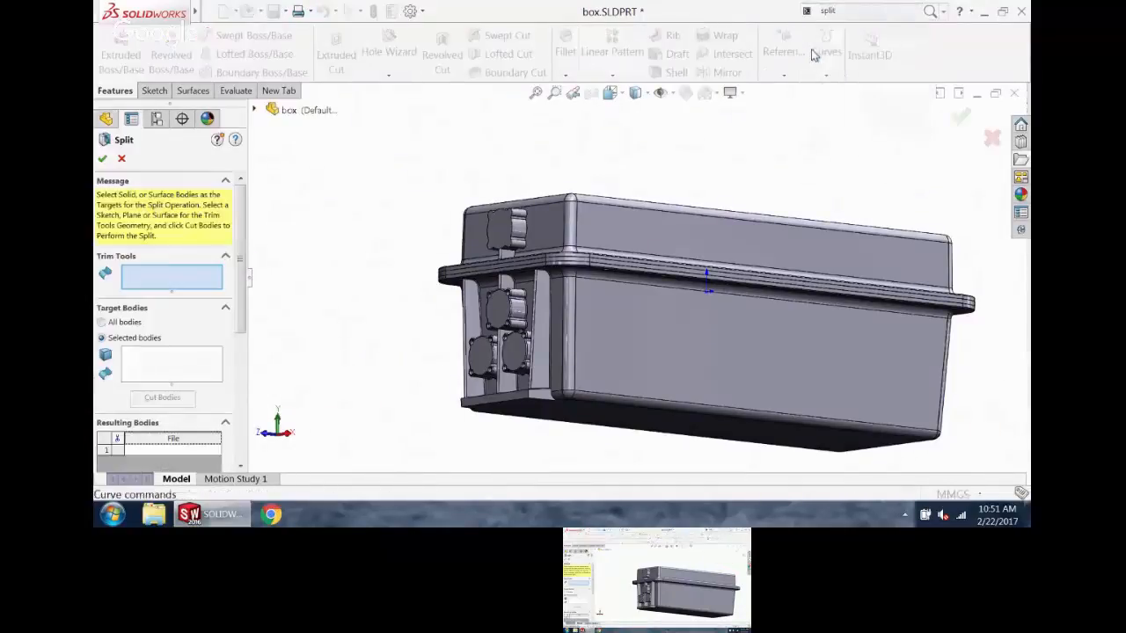
{"action": "left_click", "coordinate": [121, 159]}
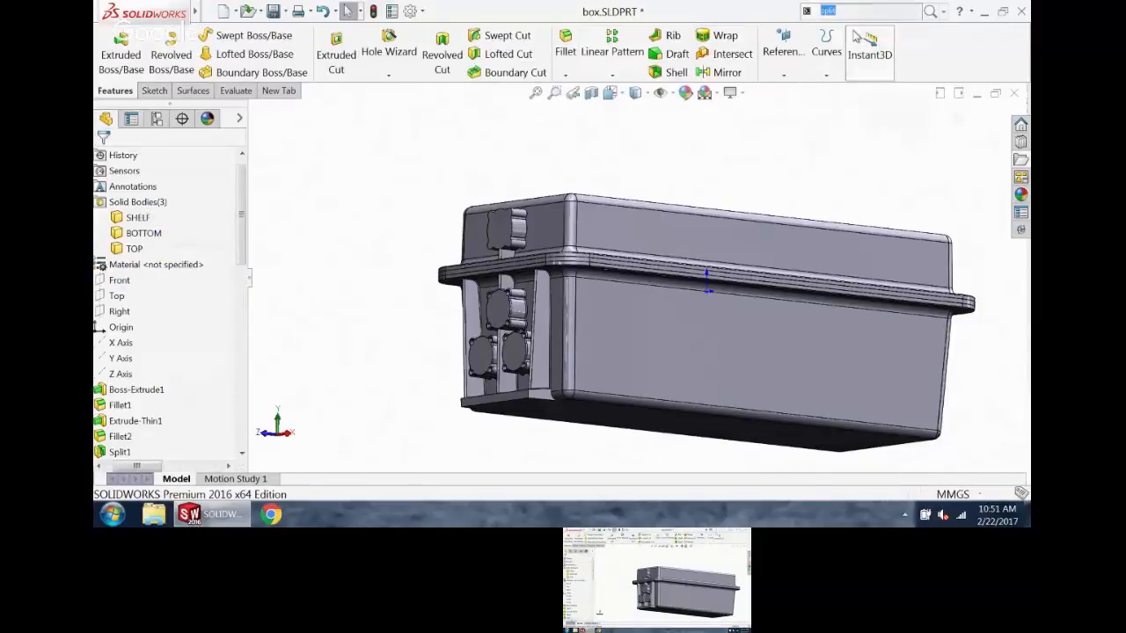
- Start saving the solid bodies as separate parts, auto-assigning the file names SHELF.sldprt, TOP.sldprt and BOTTOM.sldprt
{"action": "type", "text": "save"}
{"action": "left_click", "coordinate": [847, 33]}
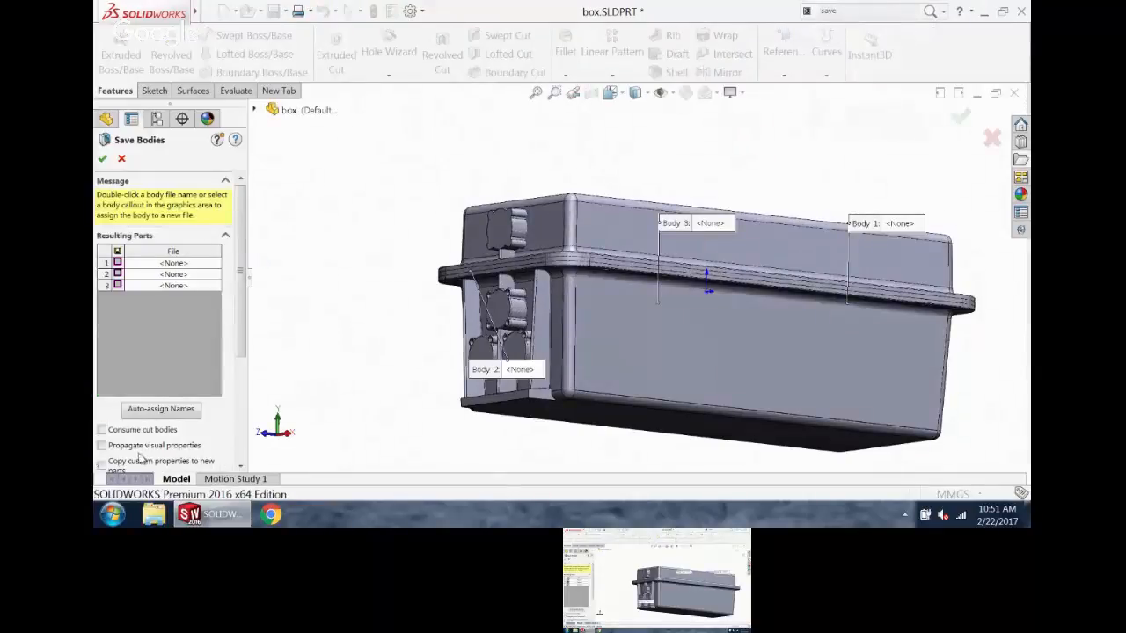
{"action": "left_click", "coordinate": [163, 410]}
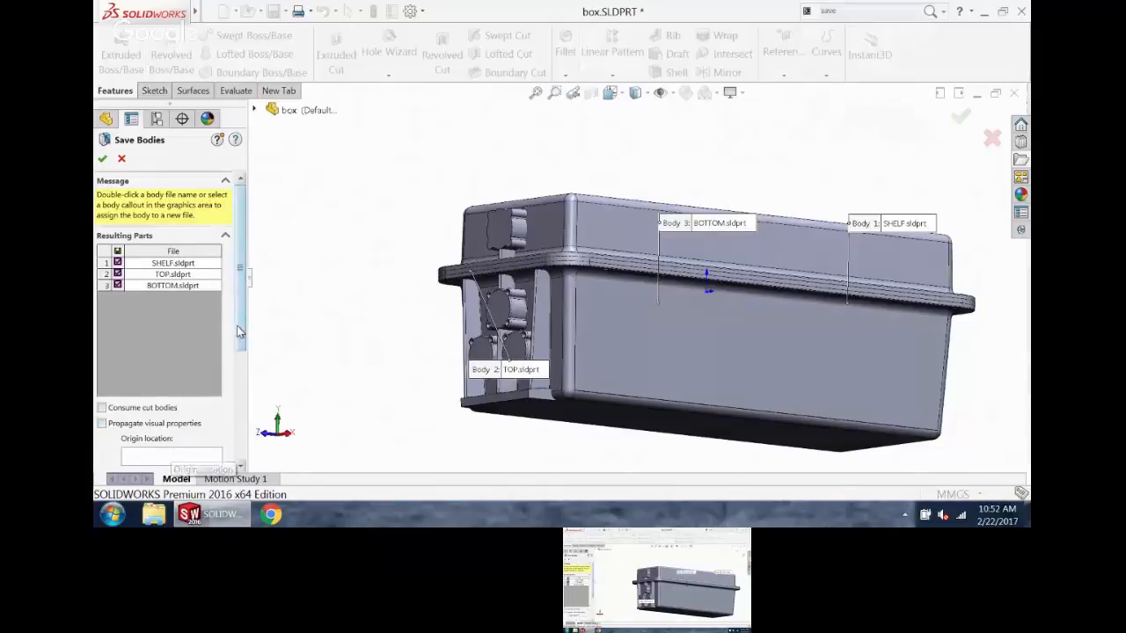
- Have the saved bodies create an assembly named 73X-05667-LP in the Master Mo - Copy folder, and complete Save Bodies
{"action": "scroll", "coordinate": [230, 343], "scroll_direction": "down", "scroll_amount": 5}
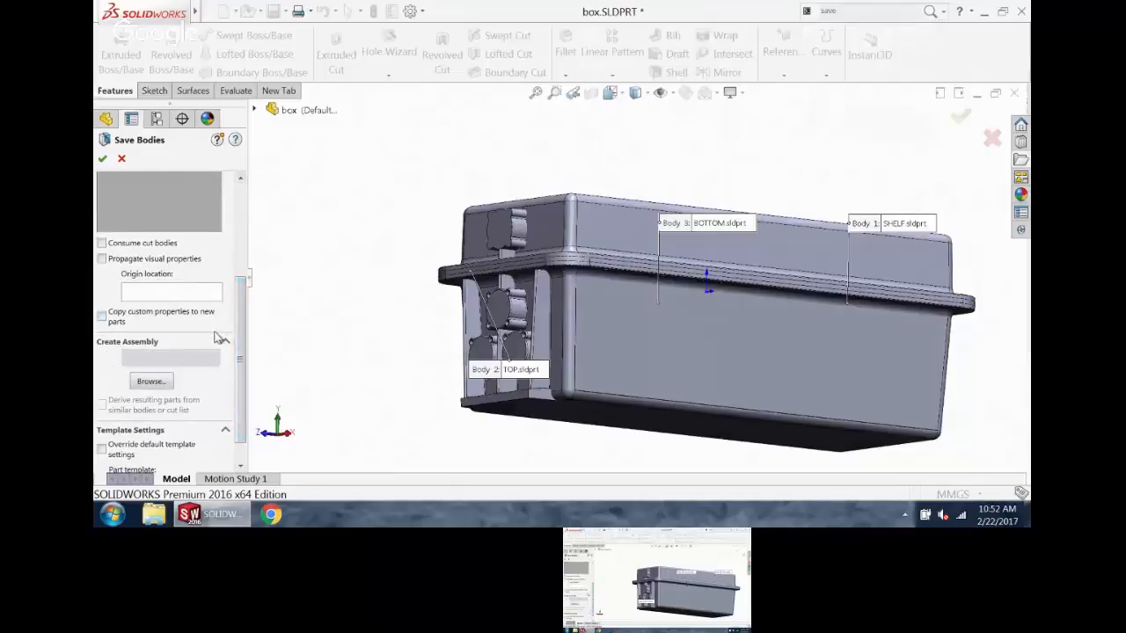
{"action": "left_click", "coordinate": [153, 381]}
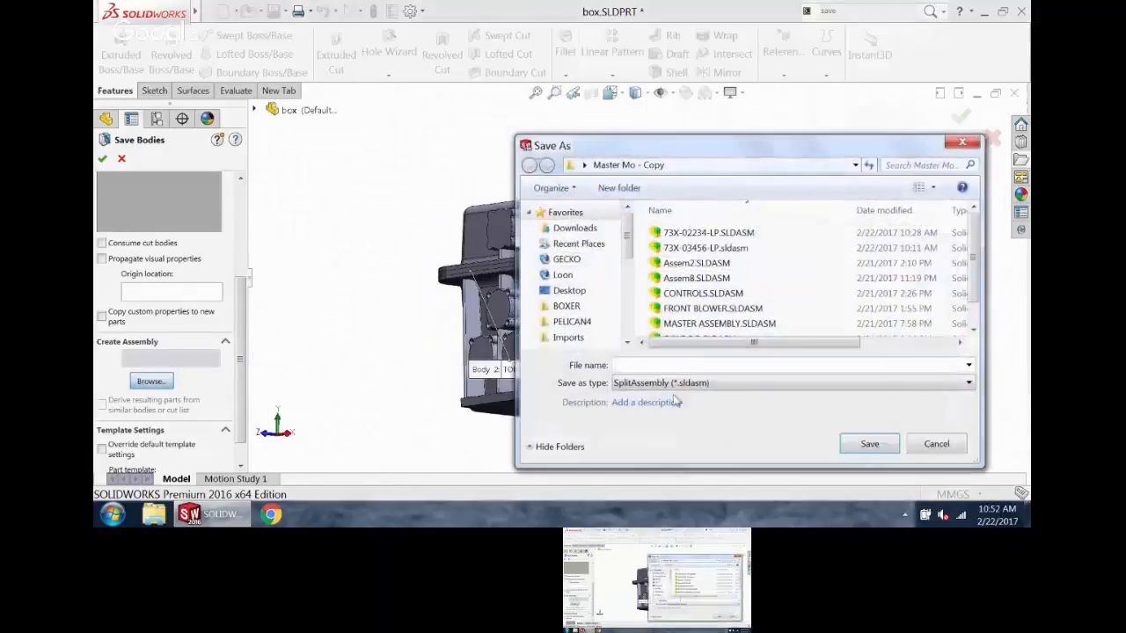
{"action": "left_click", "coordinate": [674, 365]}
{"action": "type", "text": "7"}
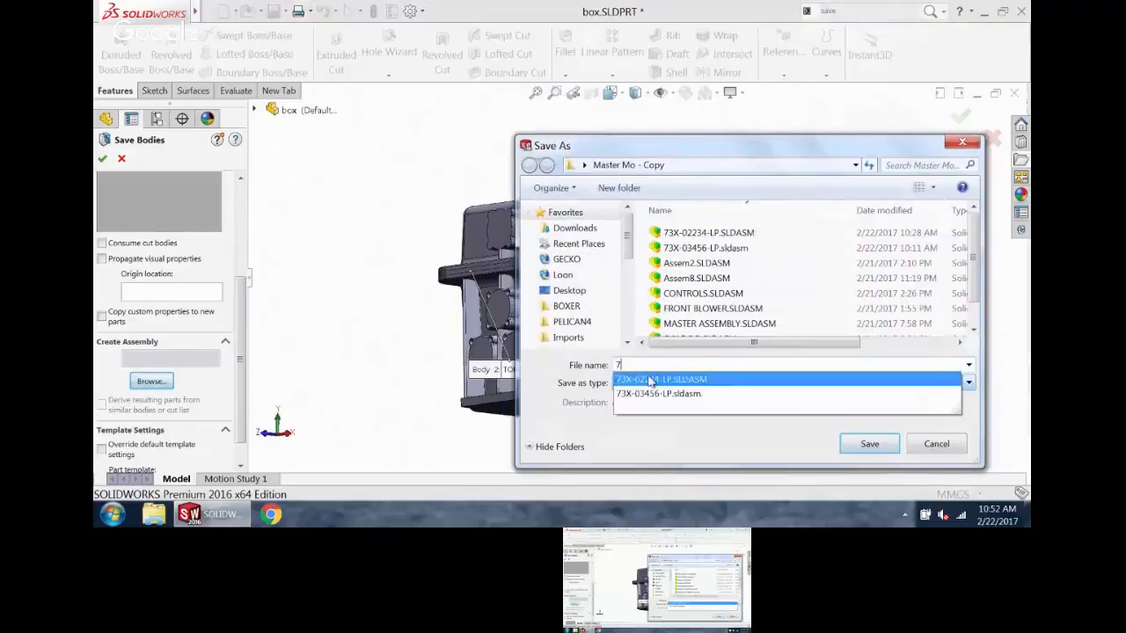
{"action": "type", "text": "3X-0"}
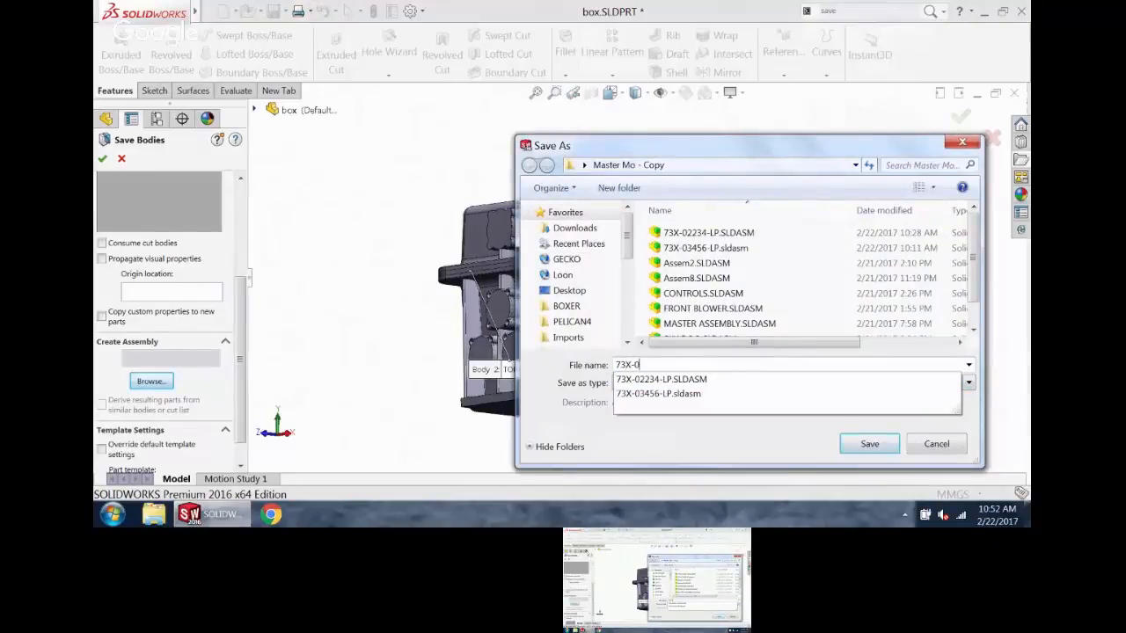
{"action": "type", "text": "5667-LP"}
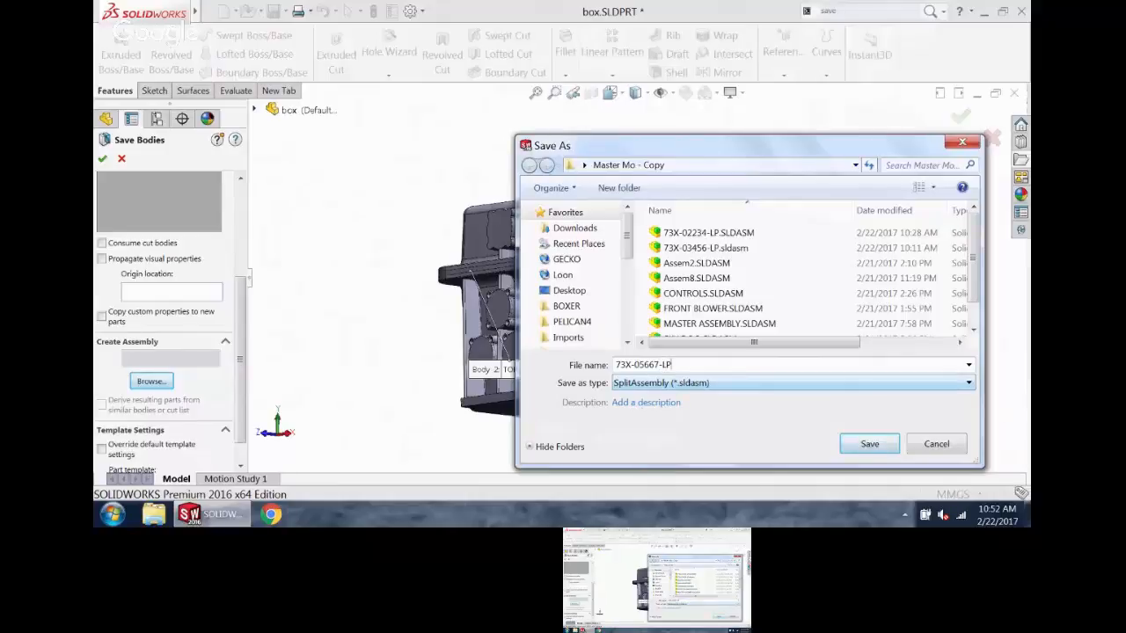
{"action": "key", "text": "Return"}
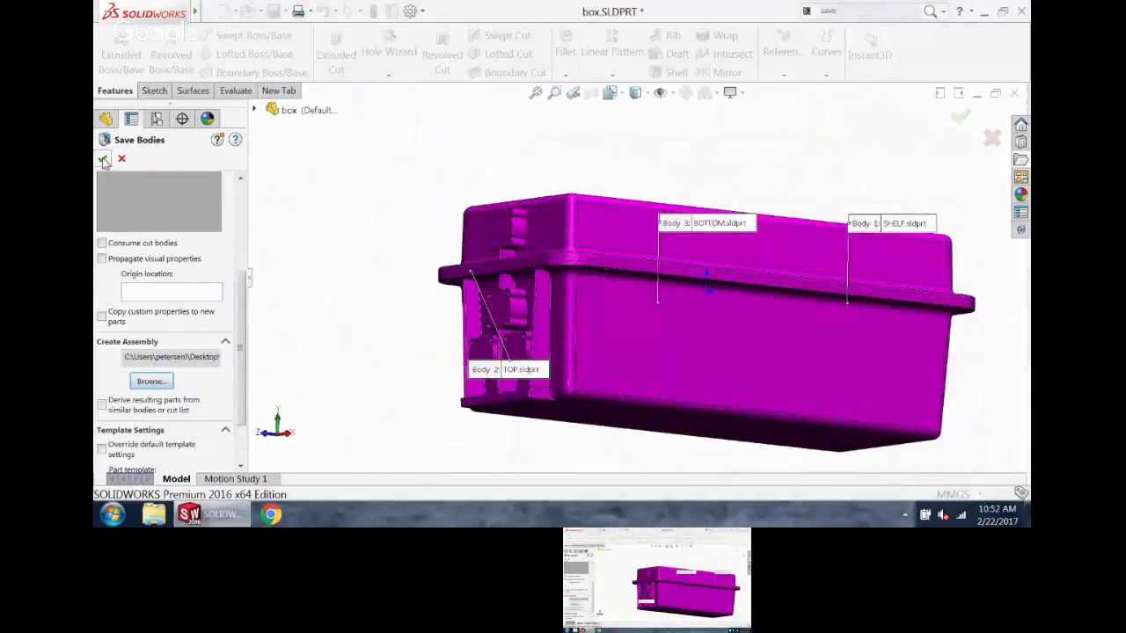
{"action": "left_click", "coordinate": [103, 160]}
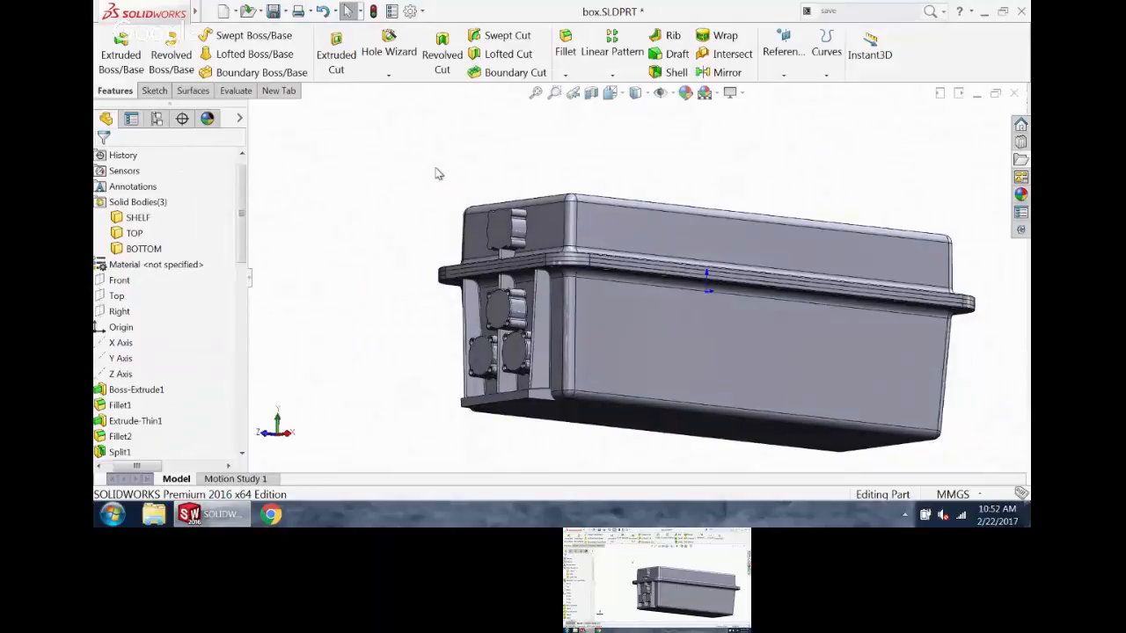
- Switch to the new 73X-05667-LP assembly window and maximize it
{"action": "mouse_move", "coordinate": [198, 12]}
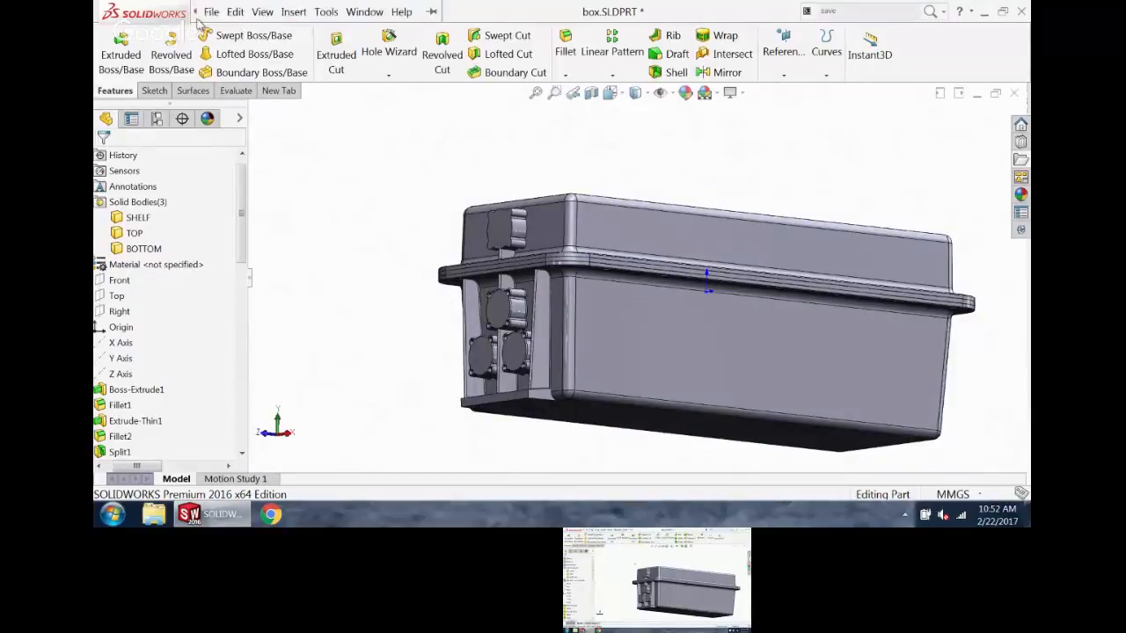
{"action": "left_click", "coordinate": [364, 12]}
{"action": "left_click", "coordinate": [387, 68]}
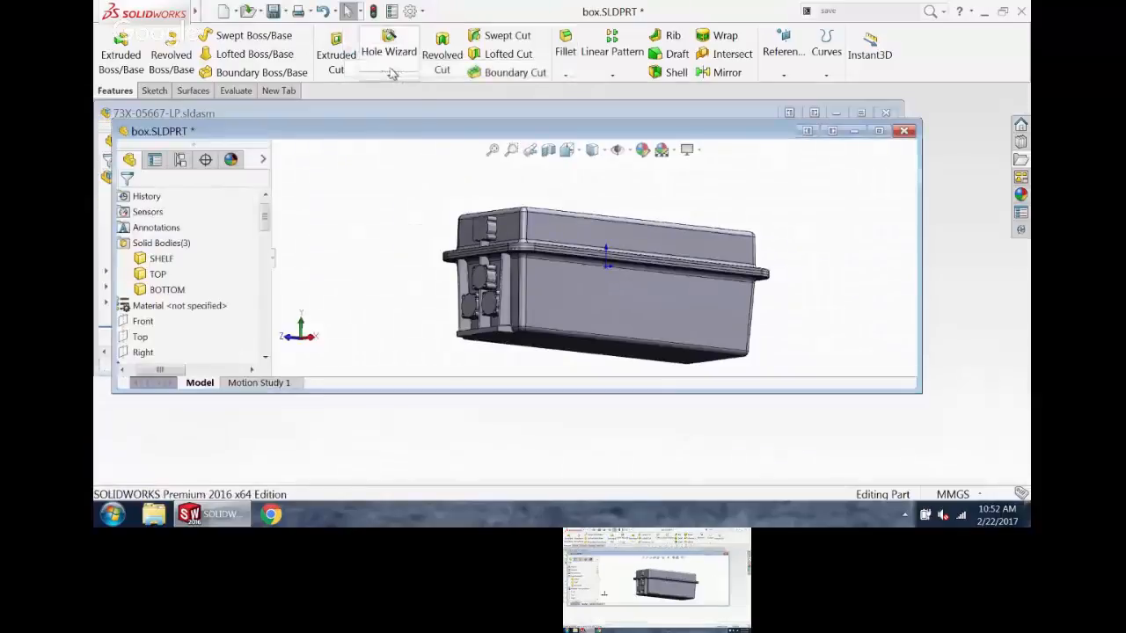
{"action": "left_click", "coordinate": [439, 112]}
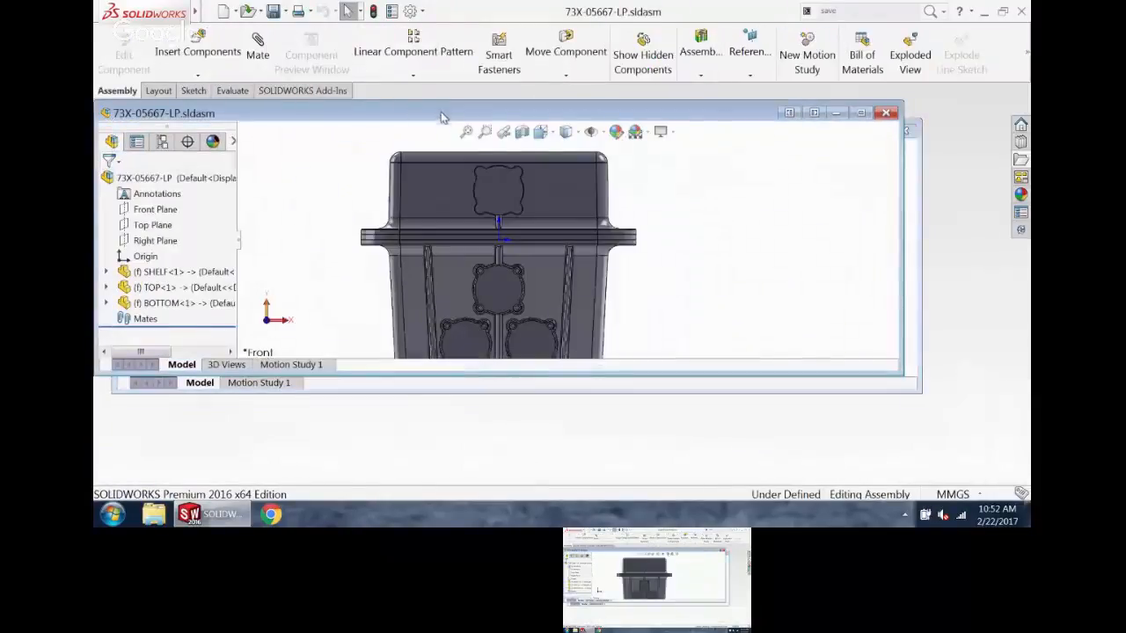
{"action": "left_click", "coordinate": [860, 113]}
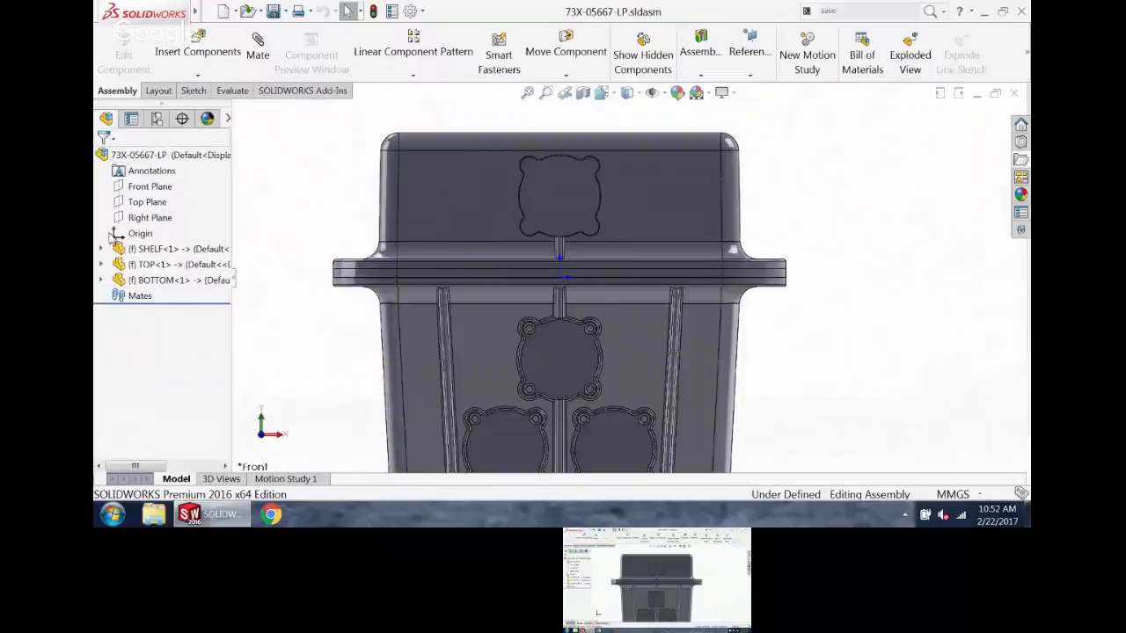
- Examine the SHELF, TOP and BOTTOM components in the assembly, including the stock feature linking TOP to the box part
{"action": "left_click", "coordinate": [150, 250]}
{"action": "left_click", "coordinate": [150, 265]}
{"action": "left_click", "coordinate": [158, 280]}
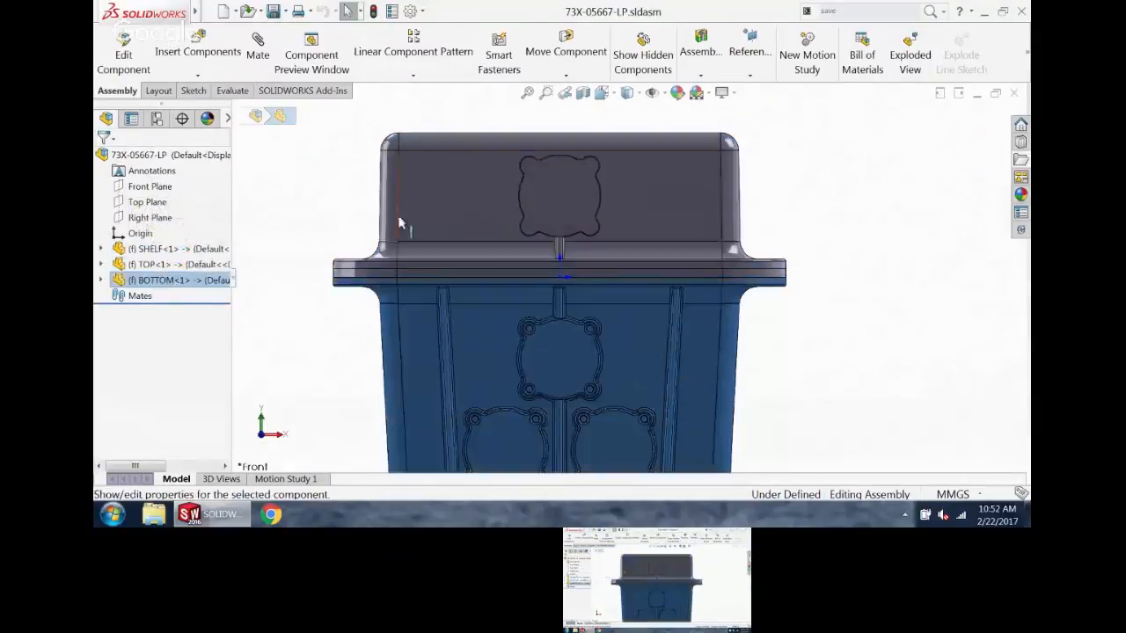
{"action": "middle_click_drag", "start_coordinate": [904, 223], "coordinate": [860, 255]}
{"action": "scroll", "coordinate": [860, 255], "scroll_direction": "up", "scroll_amount": 4}
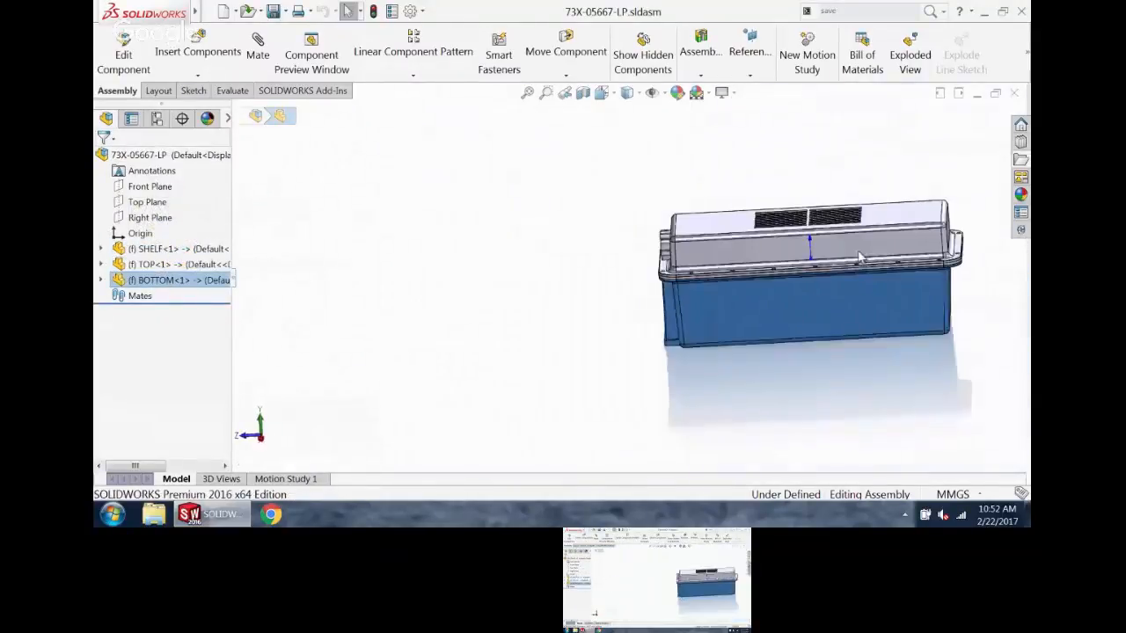
{"action": "left_click", "coordinate": [102, 264]}
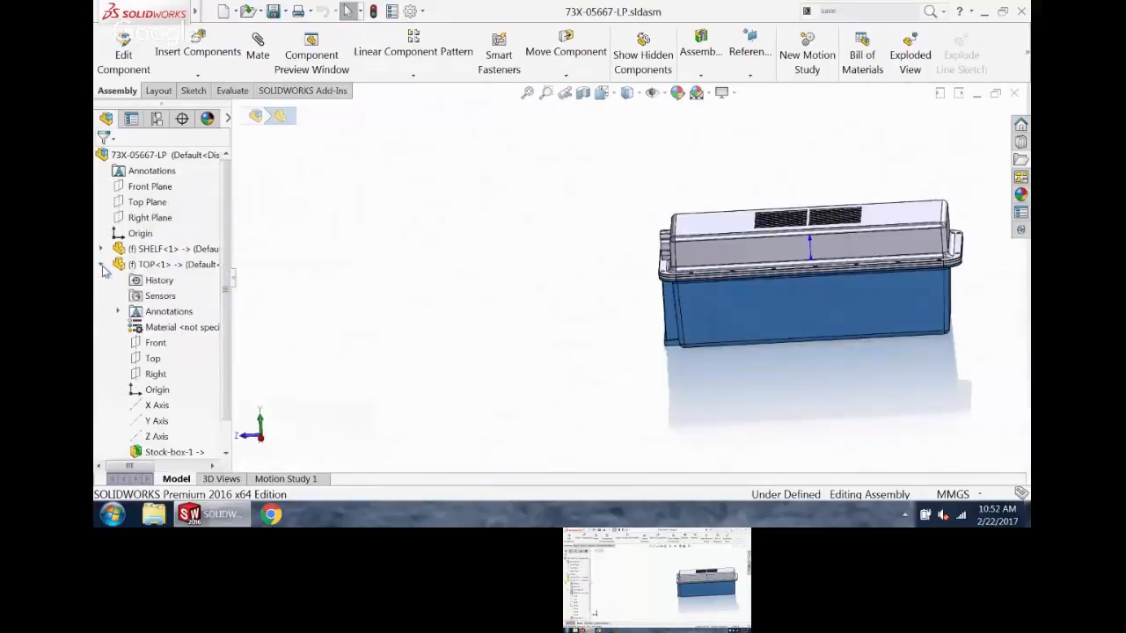
{"action": "left_click", "coordinate": [205, 454]}
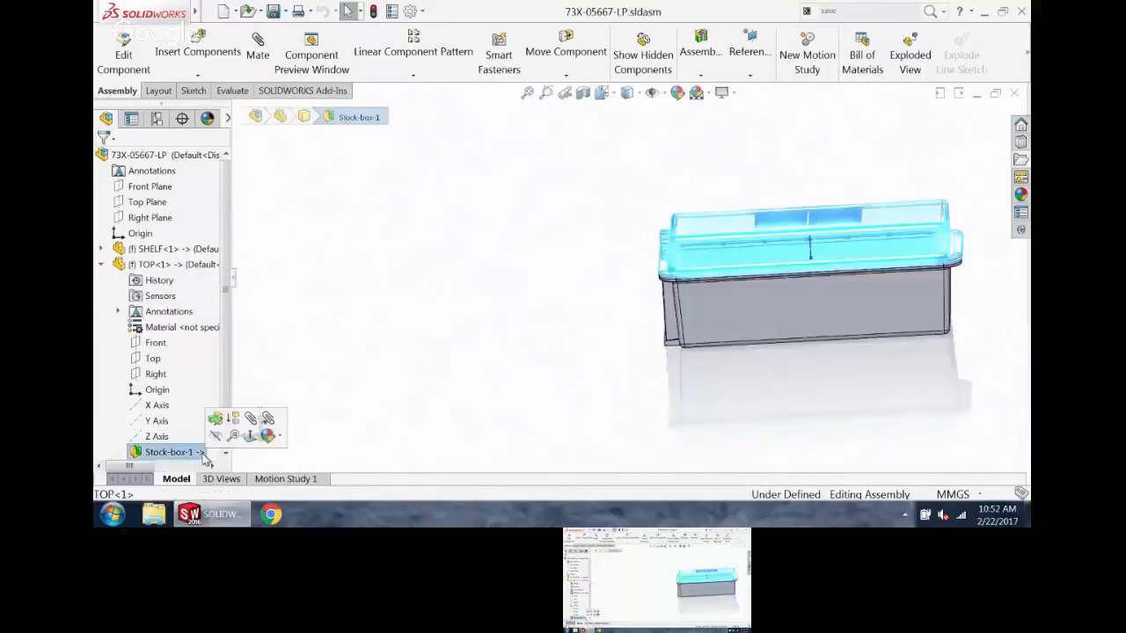
{"action": "left_click", "coordinate": [101, 264]}
{"action": "left_click", "coordinate": [541, 248]}
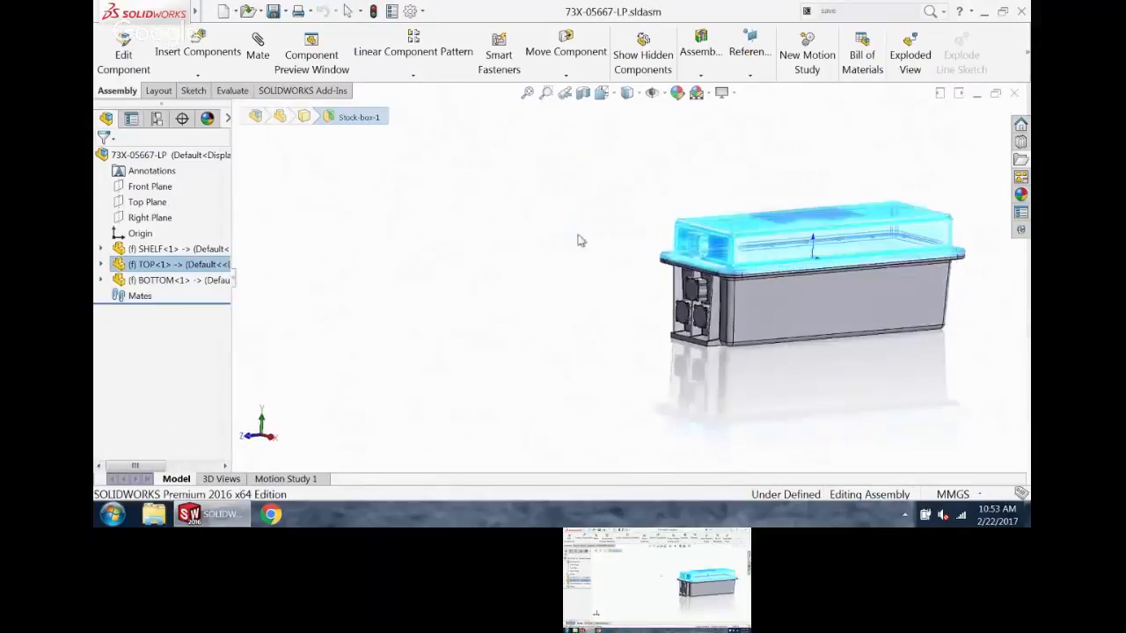
- Return to the box.SLDPRT part and look through its feature history
{"action": "key", "text": "ctrl+Tab"}
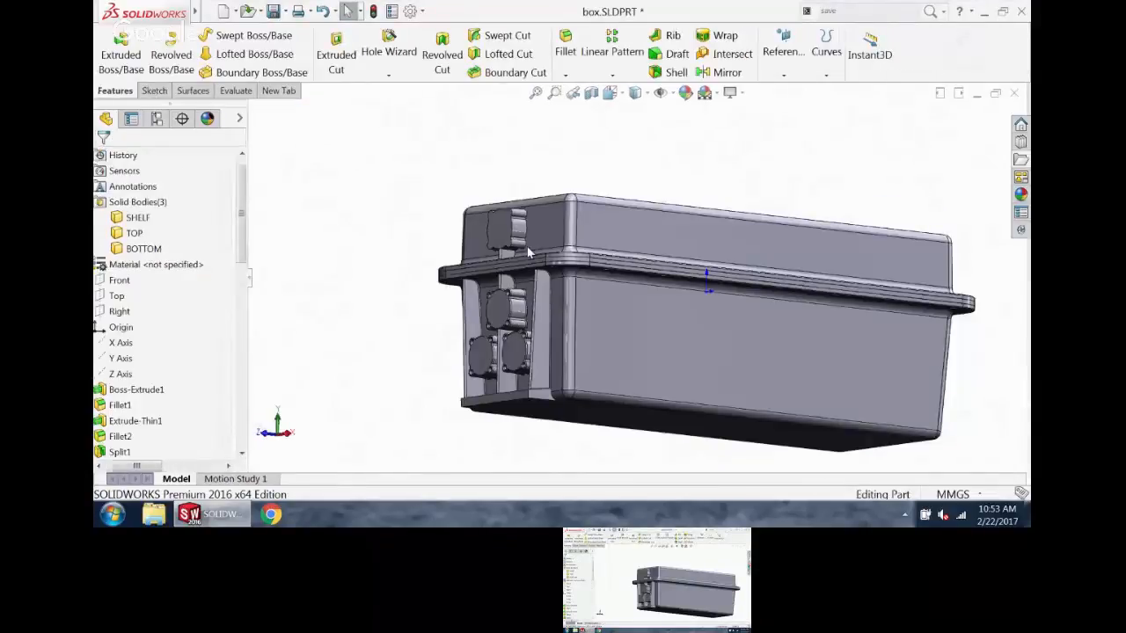
{"action": "left_click_drag", "start_coordinate": [241, 234], "coordinate": [265, 438]}
{"action": "scroll", "coordinate": [348, 288], "scroll_direction": "up", "scroll_amount": 12}
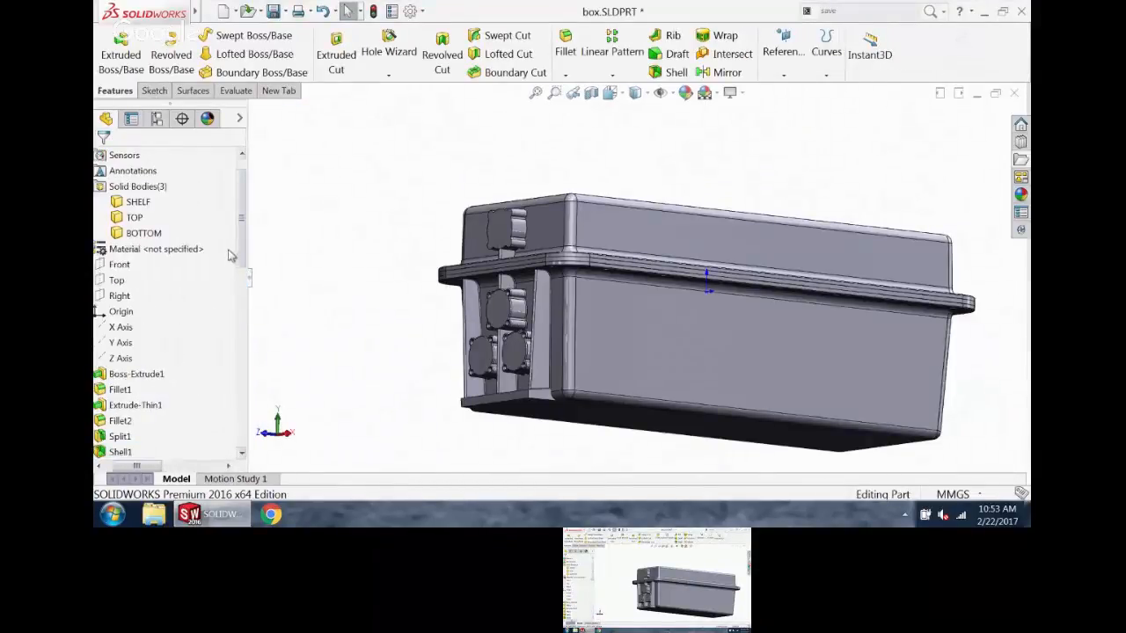
{"action": "left_click_drag", "start_coordinate": [243, 246], "coordinate": [241, 374]}
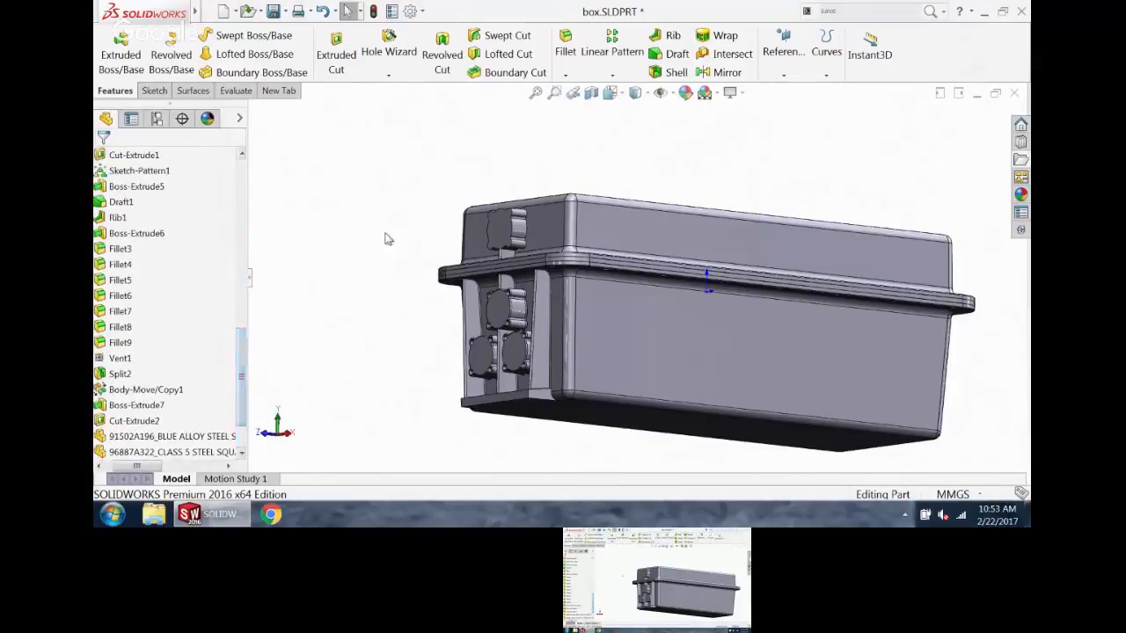
{"action": "middle_click_drag", "start_coordinate": [428, 258], "coordinate": [435, 253]}
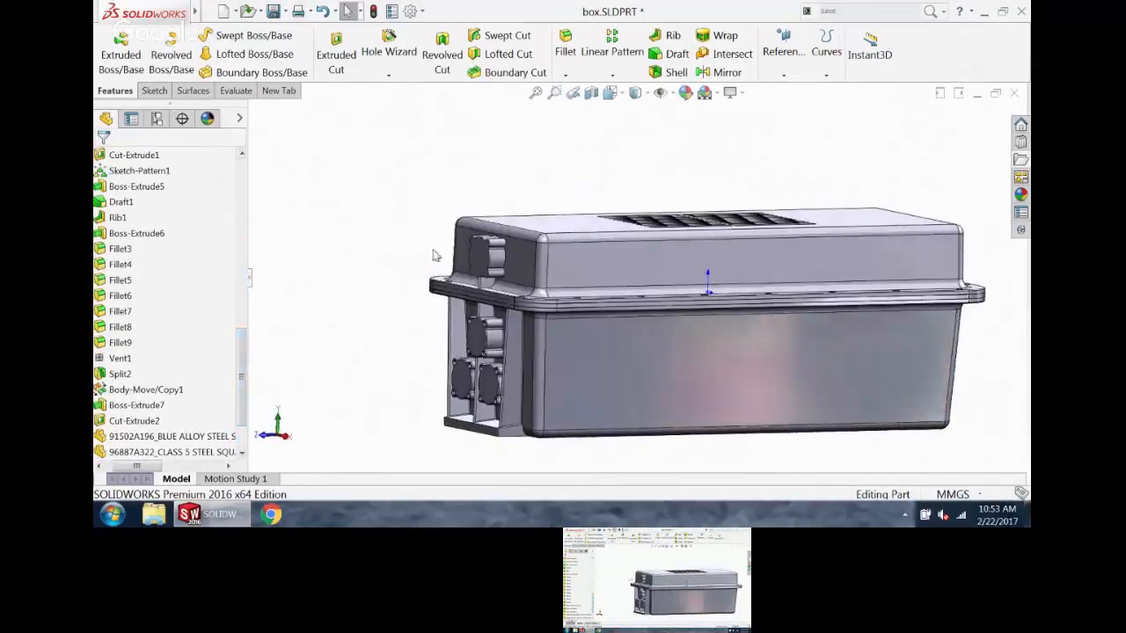
- Start a sketch on the lid's connector boss face and draw a centred circle of about 16.7 mm radius
{"action": "left_click", "coordinate": [482, 257]}
{"action": "left_click", "coordinate": [535, 227]}
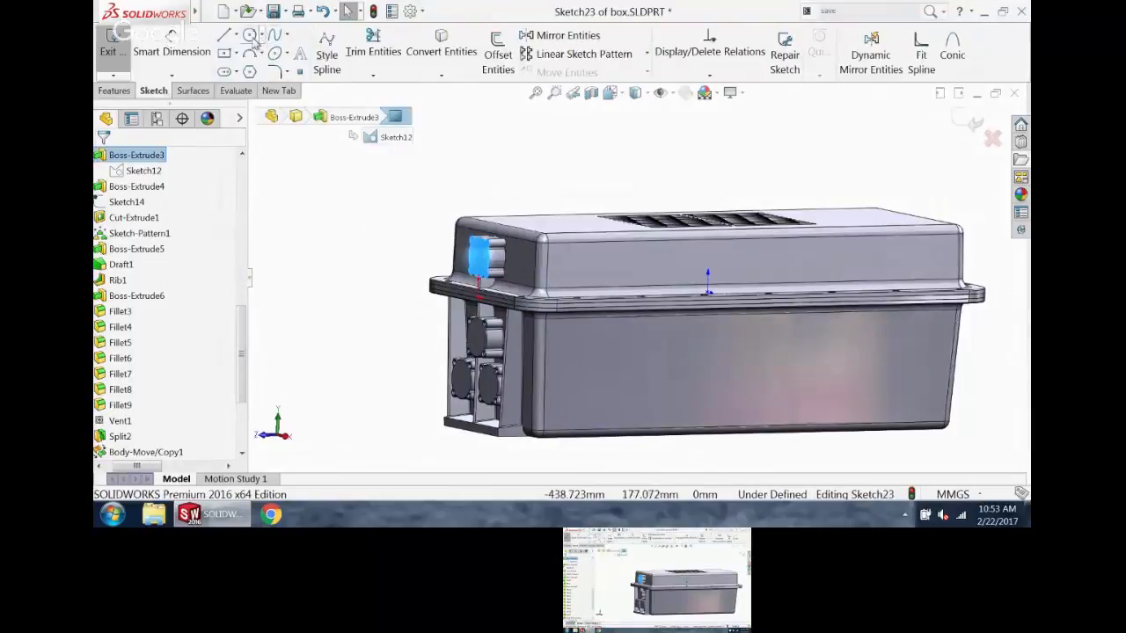
{"action": "left_click", "coordinate": [250, 36]}
{"action": "middle_click_drag", "start_coordinate": [511, 294], "coordinate": [608, 241]}
{"action": "left_click", "coordinate": [648, 217]}
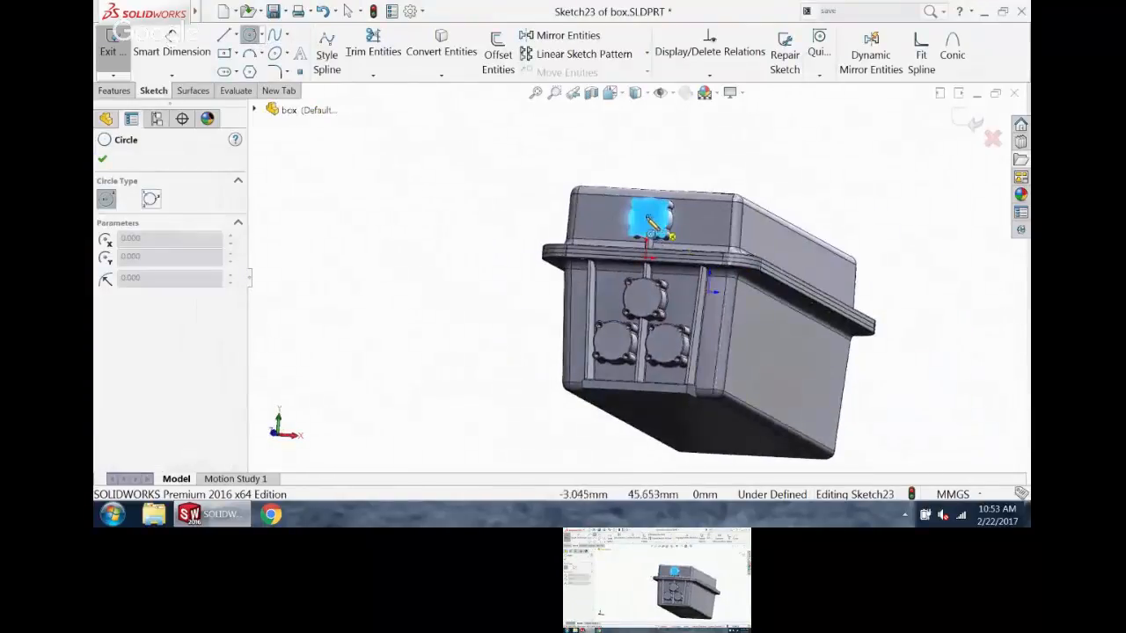
{"action": "left_click", "coordinate": [651, 238]}
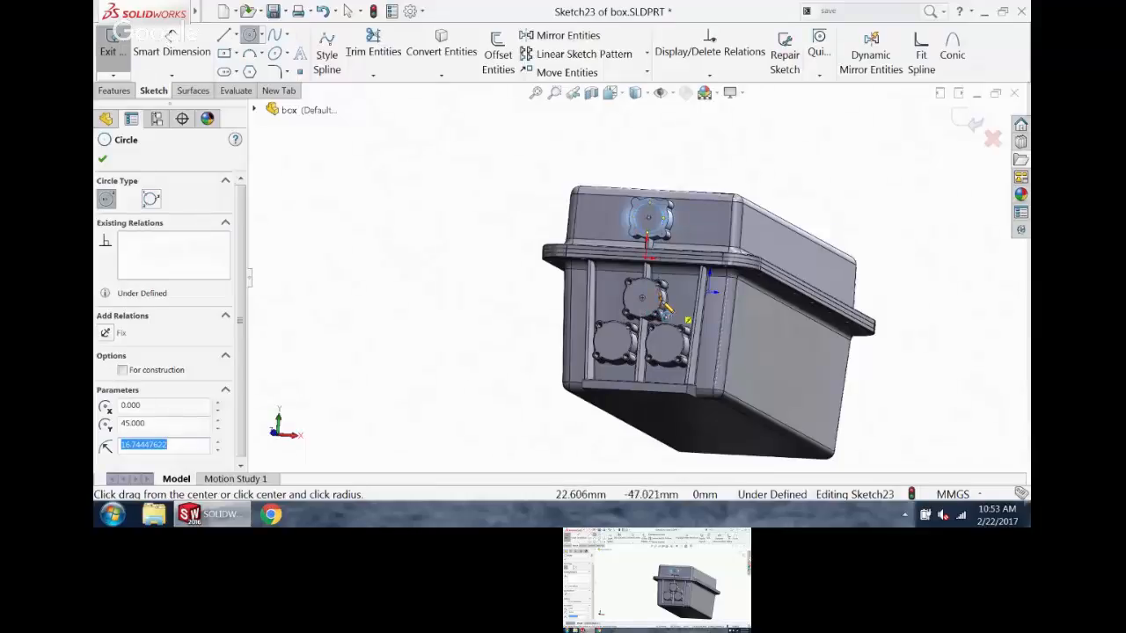
- Sketch a centred circle on each of the three lower connector bosses, including ones about 14.7 mm and 13.2 mm in radius
{"action": "left_click", "coordinate": [642, 298]}
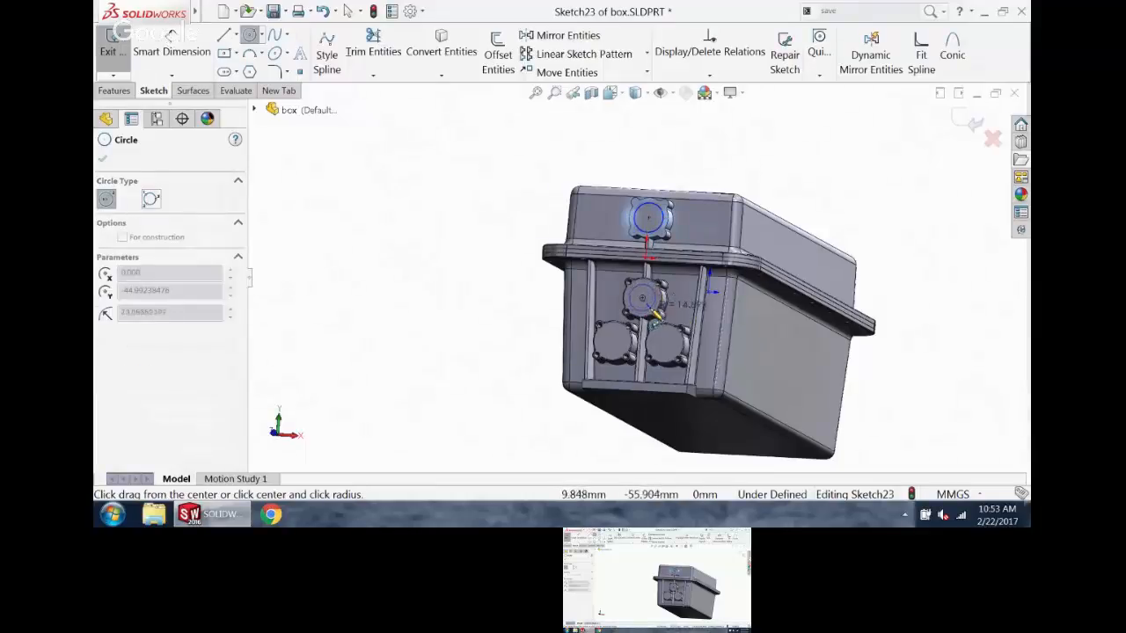
{"action": "left_click", "coordinate": [650, 308]}
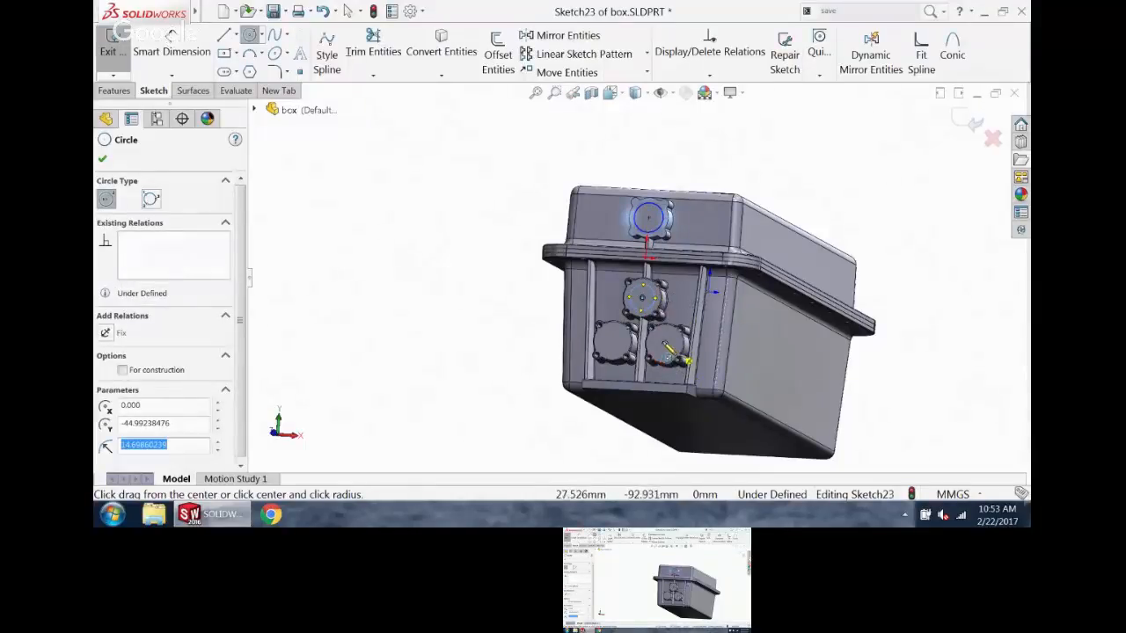
{"action": "left_click", "coordinate": [667, 346]}
{"action": "left_click", "coordinate": [673, 356]}
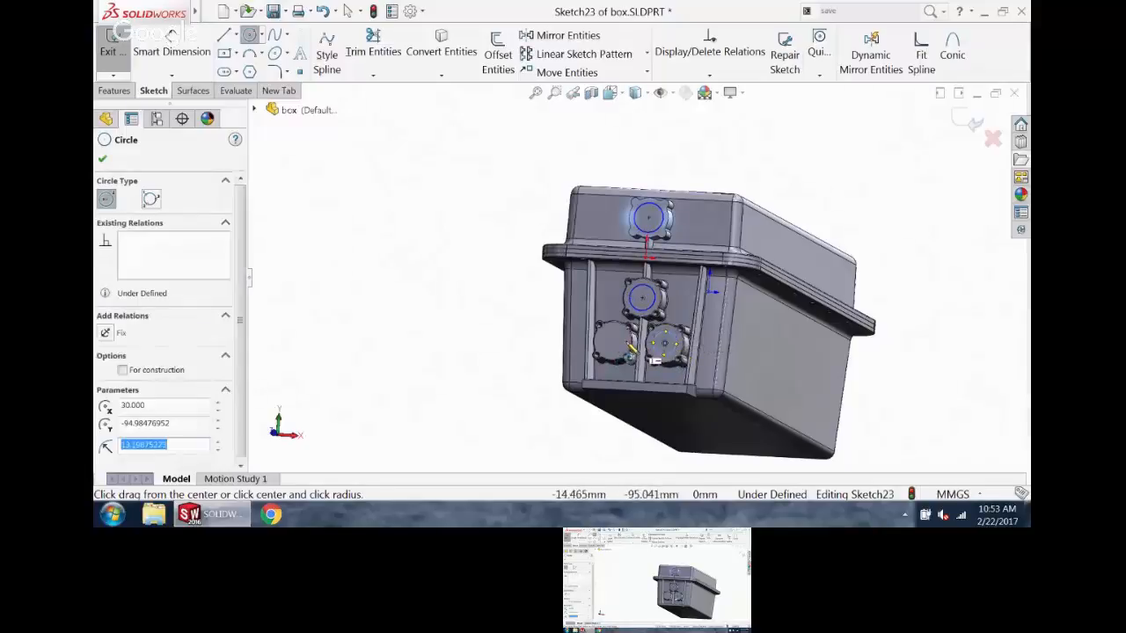
{"action": "left_click", "coordinate": [613, 342]}
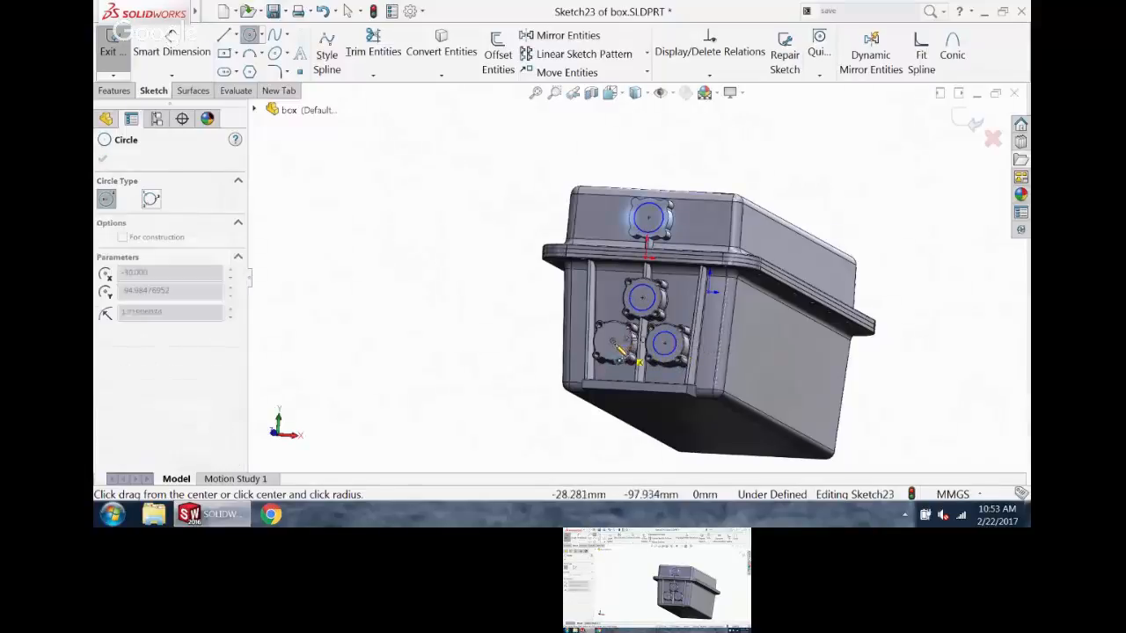
{"action": "key", "text": "Escape"}
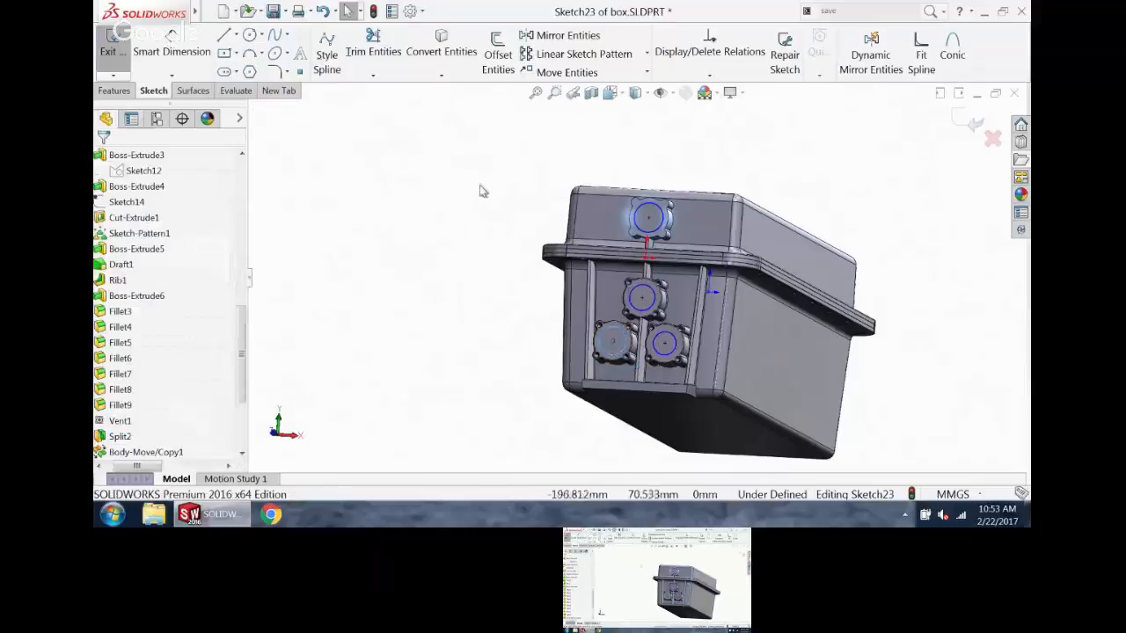
- Make the four connector circles equal and dimension the lid circle's diameter to 35 mm
{"action": "left_click_drag", "start_coordinate": [503, 156], "coordinate": [761, 440]}
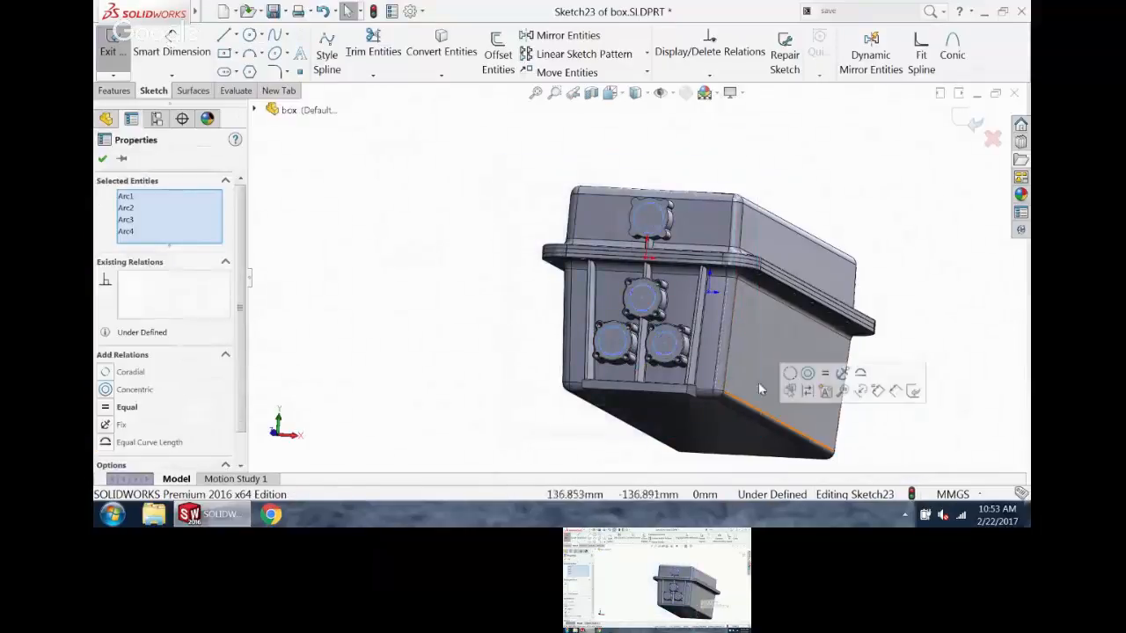
{"action": "left_click", "coordinate": [825, 375]}
{"action": "right_click_drag", "start_coordinate": [869, 150], "coordinate": [867, 120]}
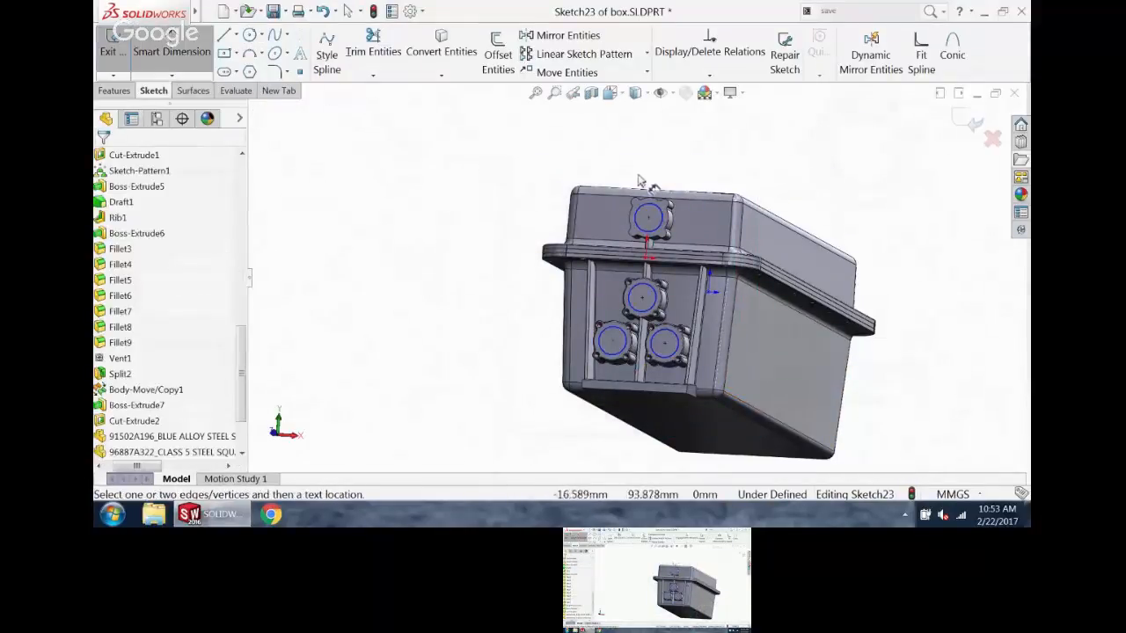
{"action": "left_click", "coordinate": [660, 202]}
{"action": "left_click", "coordinate": [677, 171]}
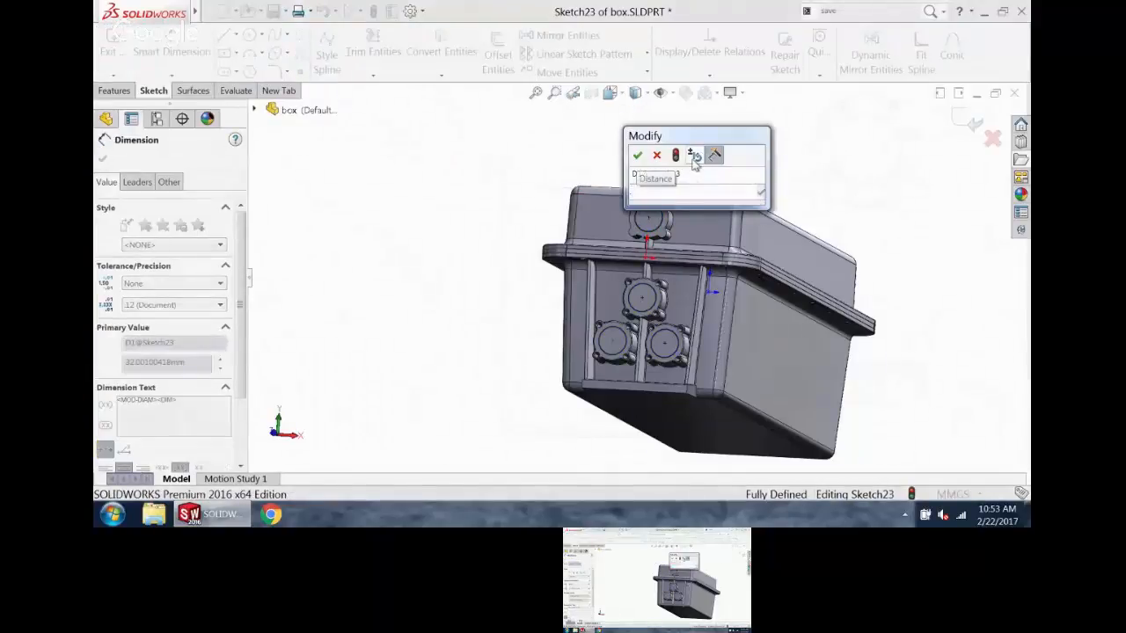
{"action": "type", "text": "35"}
{"action": "key", "text": "Return"}
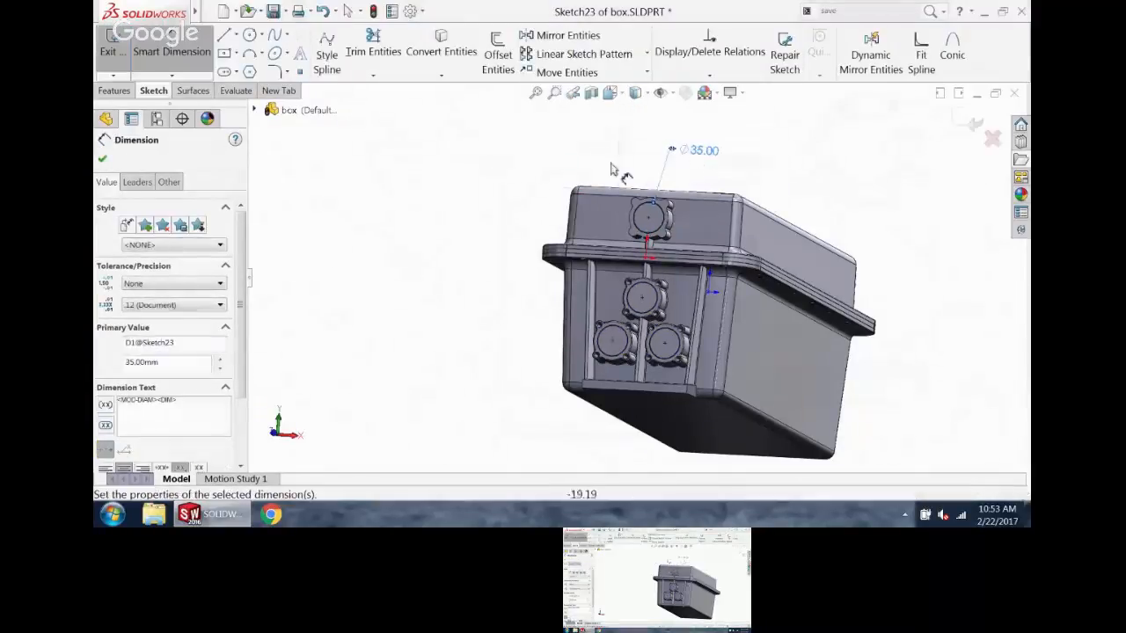
- Cut the four circles through the connector bosses with an Up To Next Extruded Cut that affects all bodies
{"action": "left_click", "coordinate": [113, 91]}
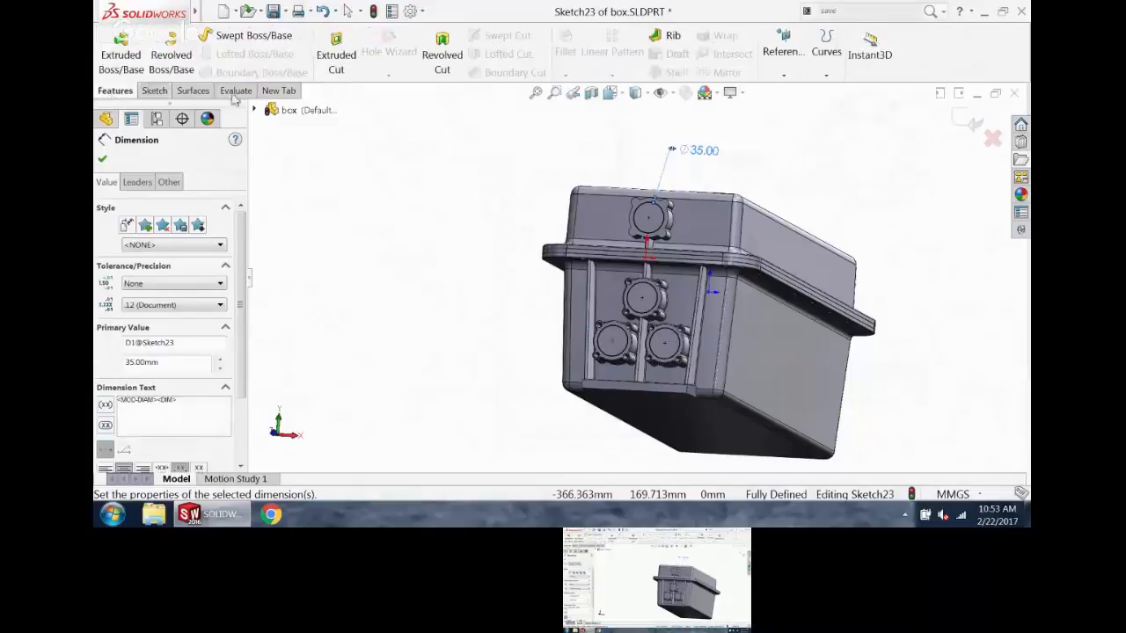
{"action": "left_click", "coordinate": [332, 53]}
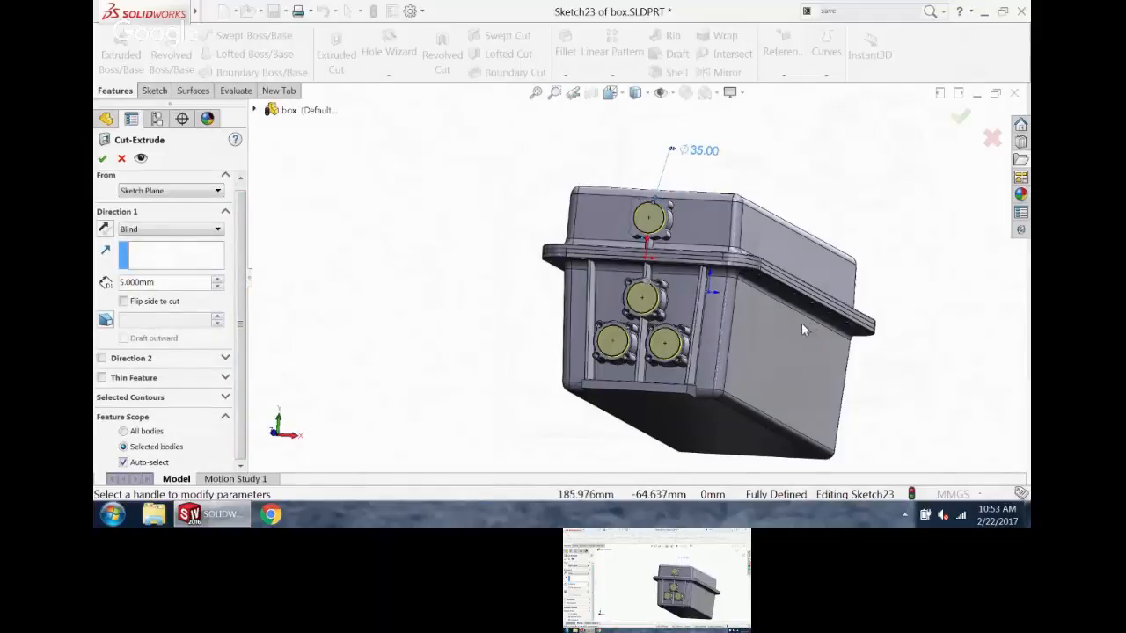
{"action": "left_click", "coordinate": [155, 463]}
{"action": "scroll", "coordinate": [245, 401], "scroll_direction": "down", "scroll_amount": 1}
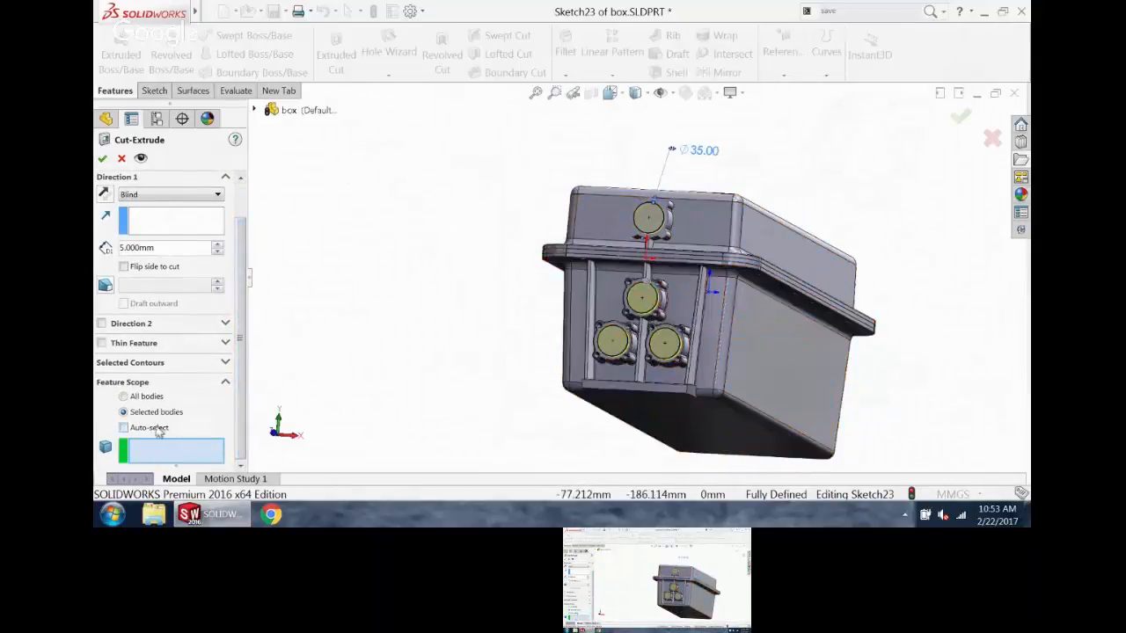
{"action": "left_click", "coordinate": [142, 396]}
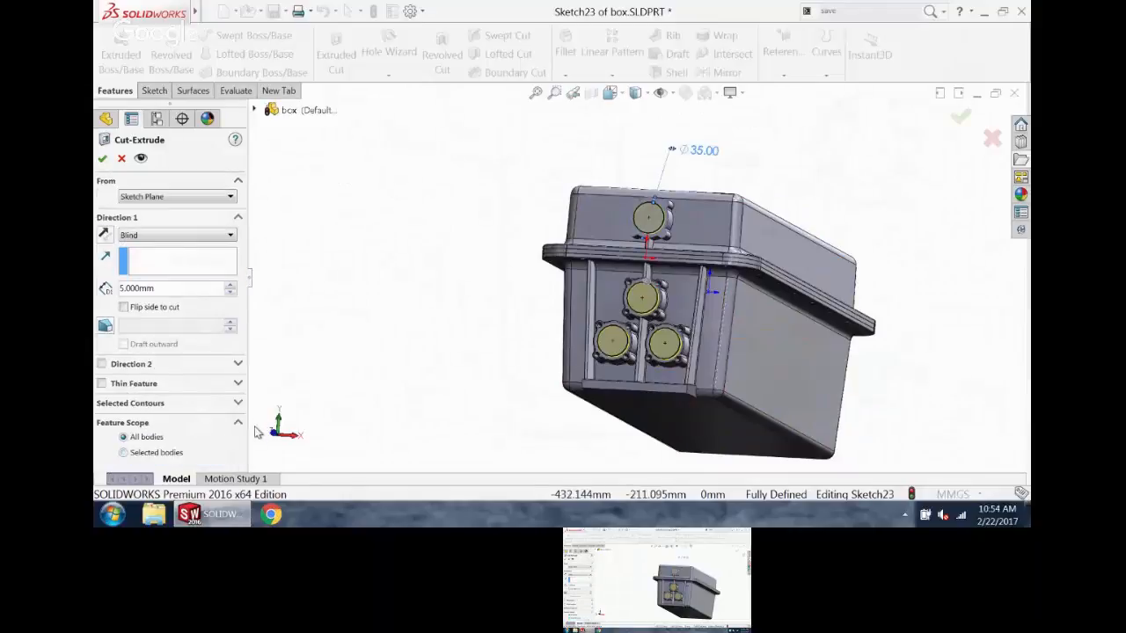
{"action": "left_click", "coordinate": [146, 235]}
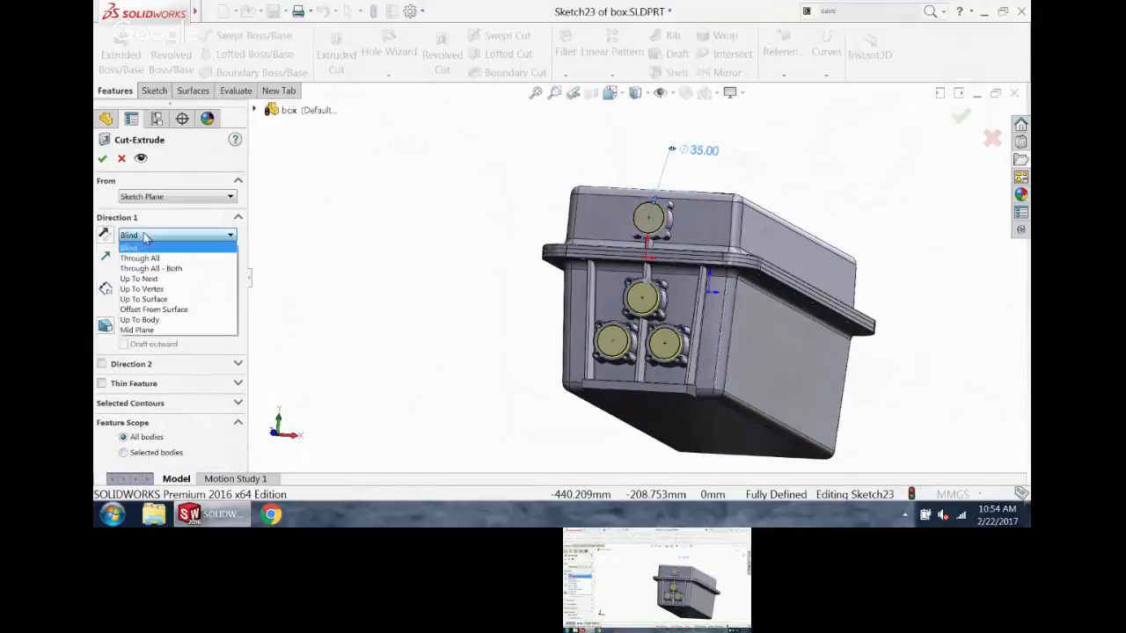
{"action": "left_click", "coordinate": [148, 279]}
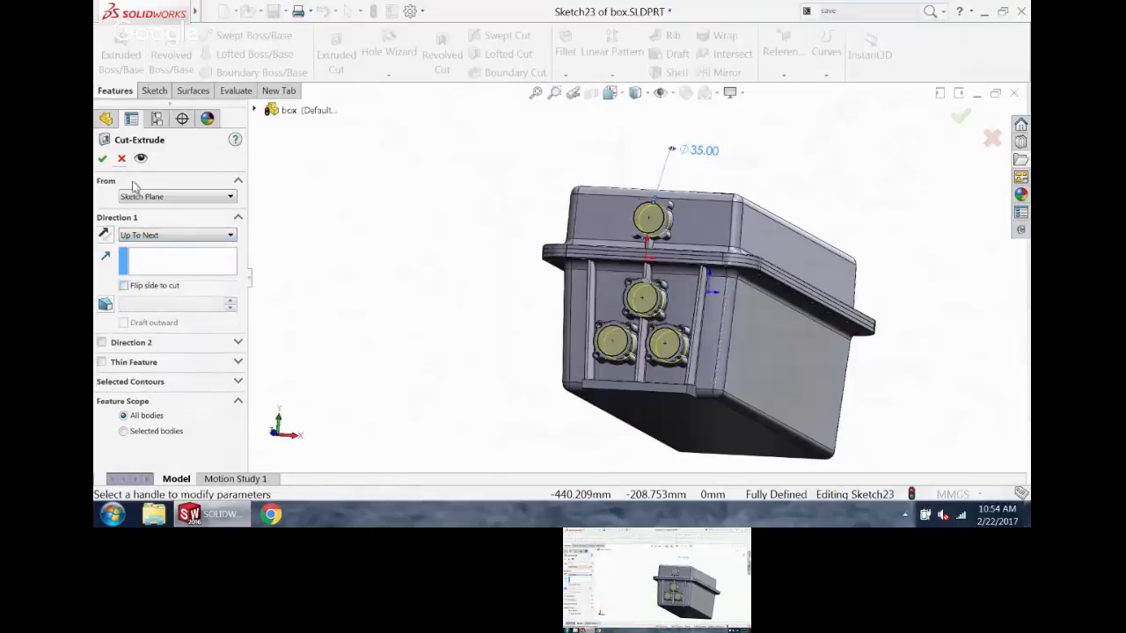
{"action": "left_click", "coordinate": [102, 158]}
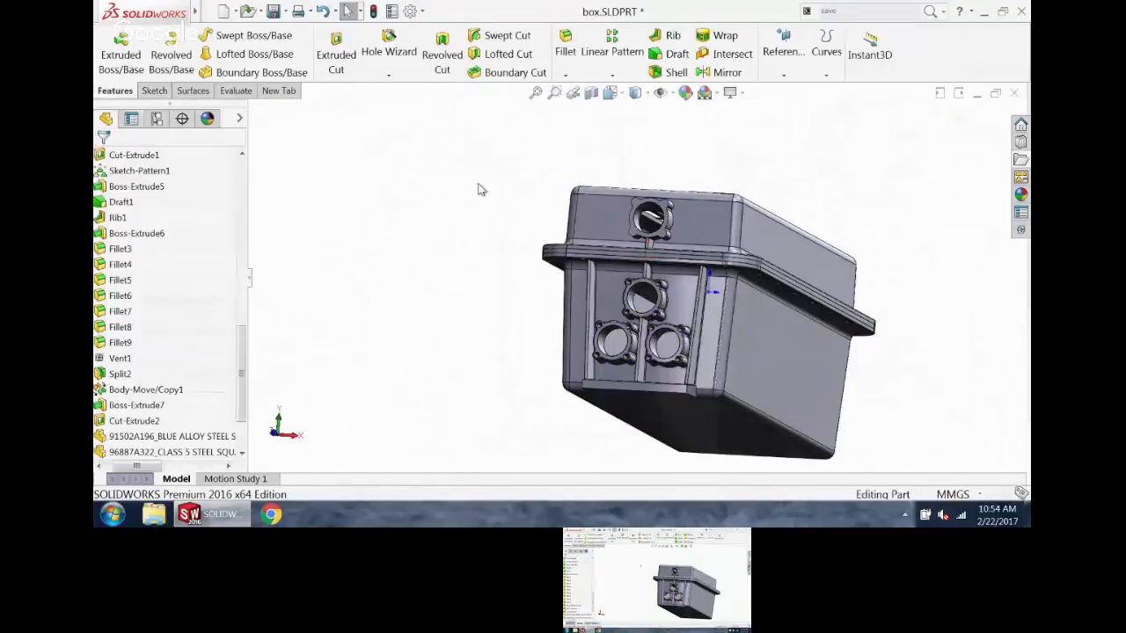
- Check the assembly, return to the box part, and reorder the new connector cut to just before Save Bodies1
{"action": "key", "text": "ctrl+Tab"}
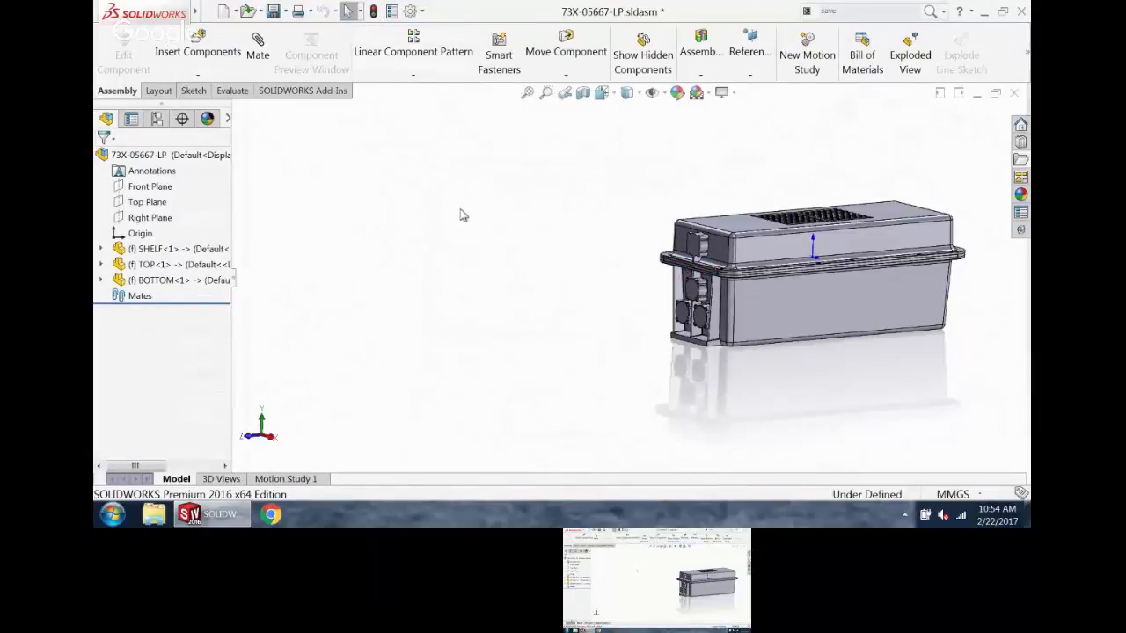
{"action": "key", "text": "ctrl+Tab"}
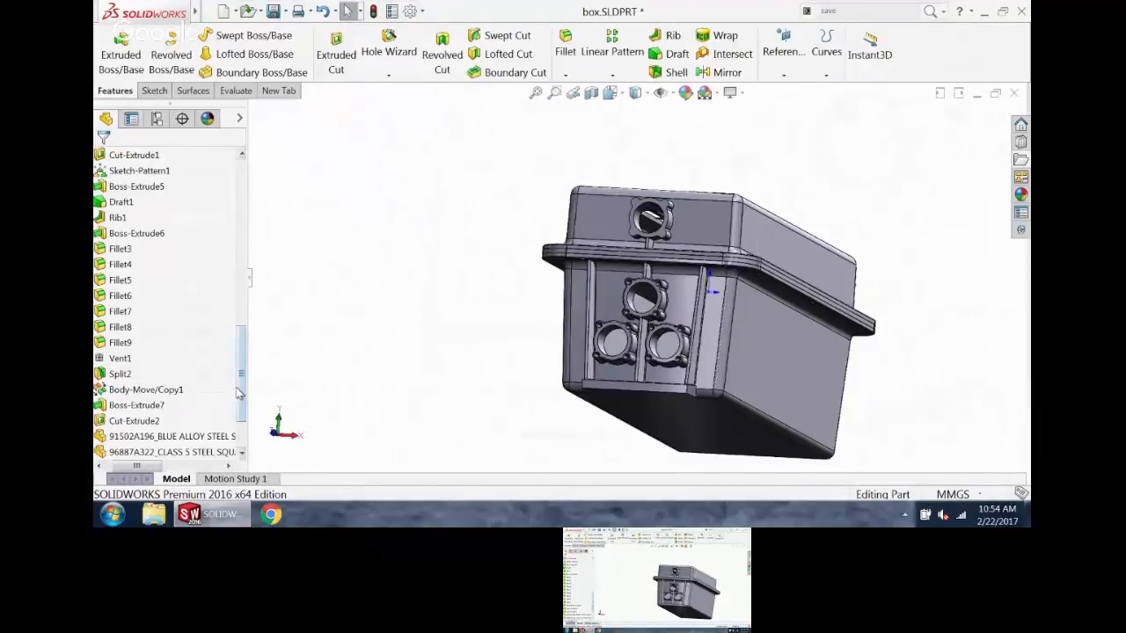
{"action": "left_click_drag", "start_coordinate": [242, 396], "coordinate": [240, 471]}
{"action": "left_click_drag", "start_coordinate": [123, 452], "coordinate": [141, 426]}
{"action": "left_click", "coordinate": [307, 392]}
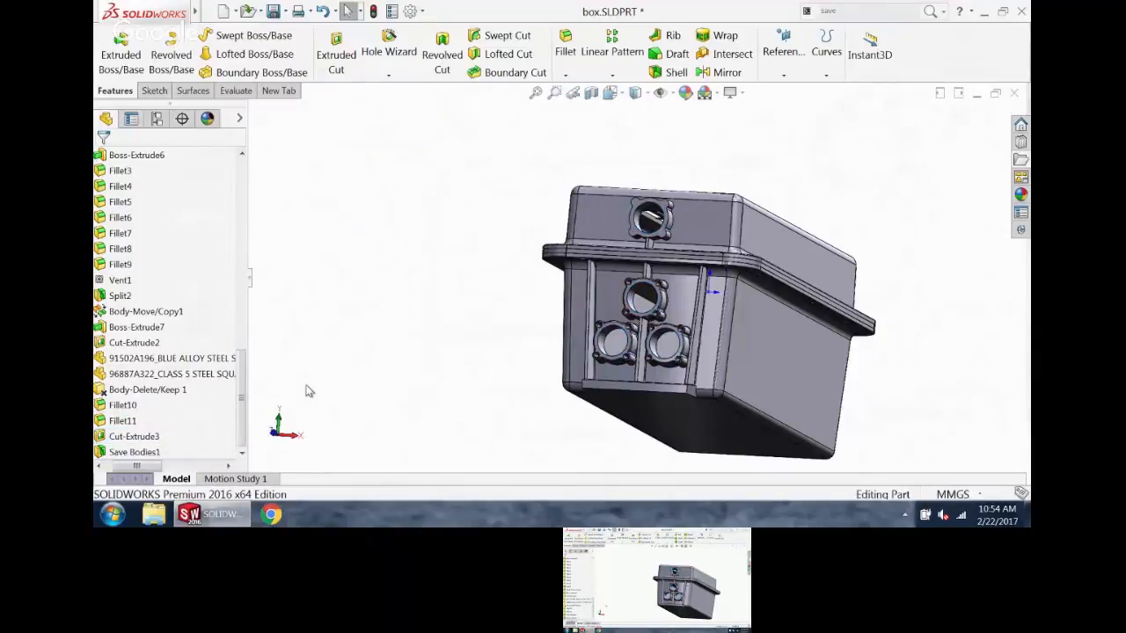
- Switch to the 73X-05667-LP assembly and examine the connector openings on the end of the enclosure
{"action": "key", "text": "ctrl+Tab"}
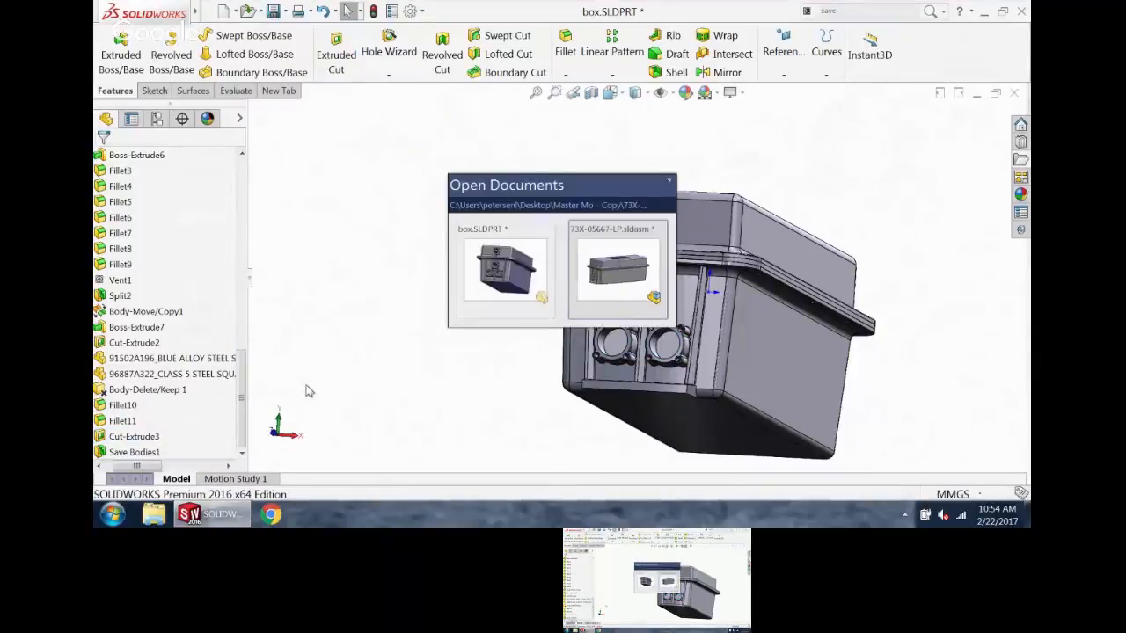
{"action": "middle_click_drag", "start_coordinate": [308, 391], "coordinate": [704, 299]}
{"action": "scroll", "coordinate": [748, 281], "scroll_direction": "down", "scroll_amount": 3}
{"action": "scroll", "coordinate": [776, 260], "scroll_direction": "up", "scroll_amount": 2}
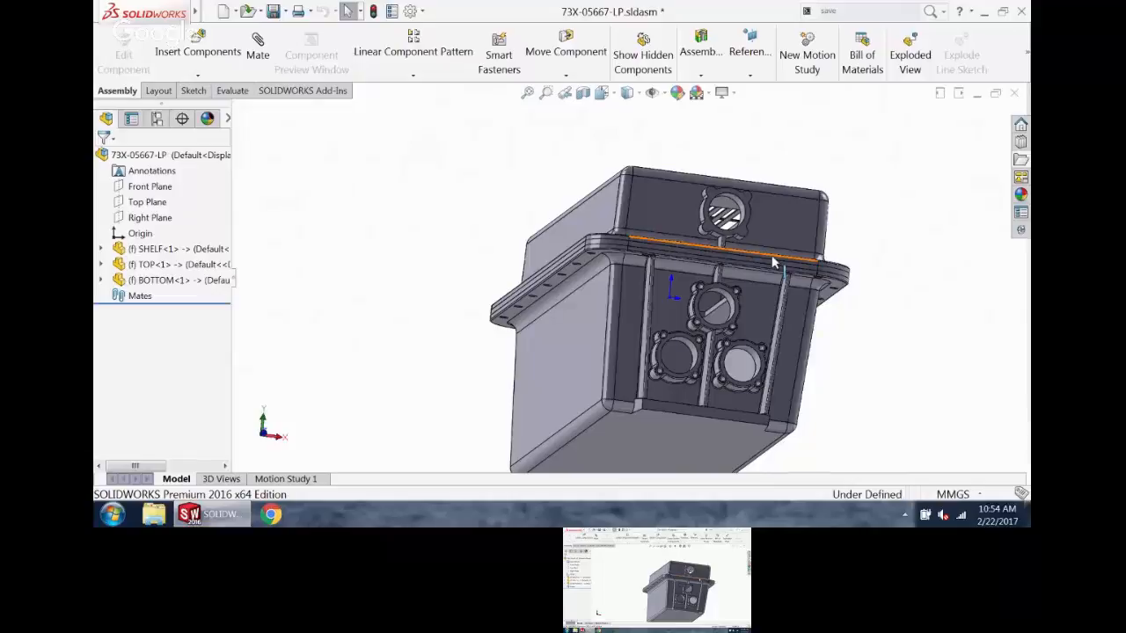
- Return to the box part and reorder Body-Delete/Keep 1 to between Cut-Extrude3 and Save Bodies1
{"action": "key", "text": "ctrl+Tab"}
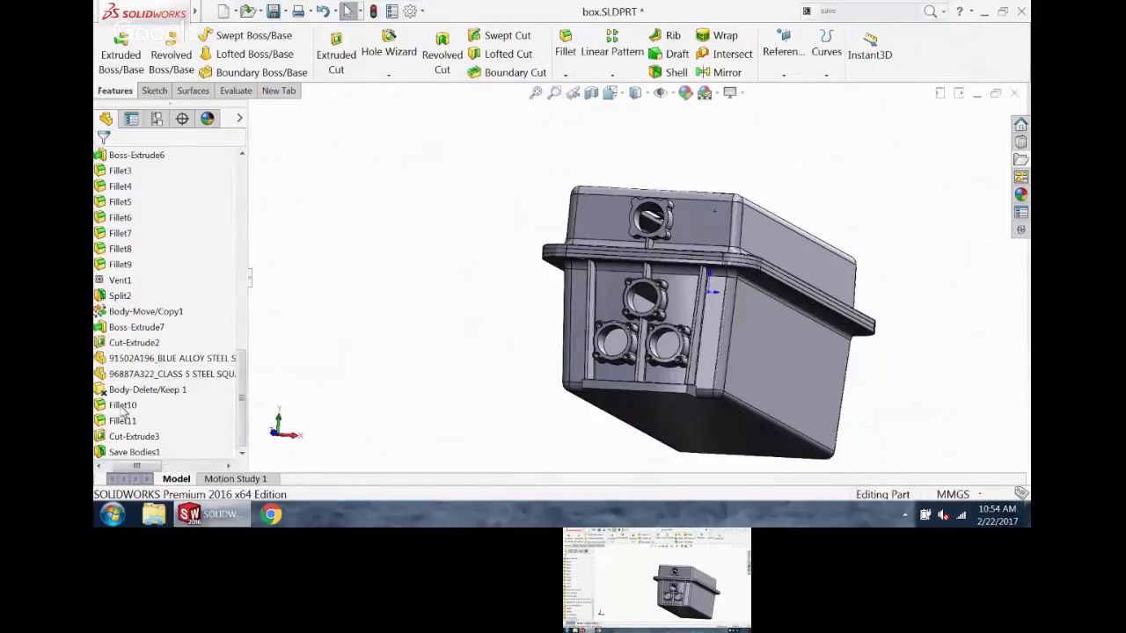
{"action": "left_click_drag", "start_coordinate": [132, 389], "coordinate": [146, 437]}
{"action": "left_click", "coordinate": [297, 396]}
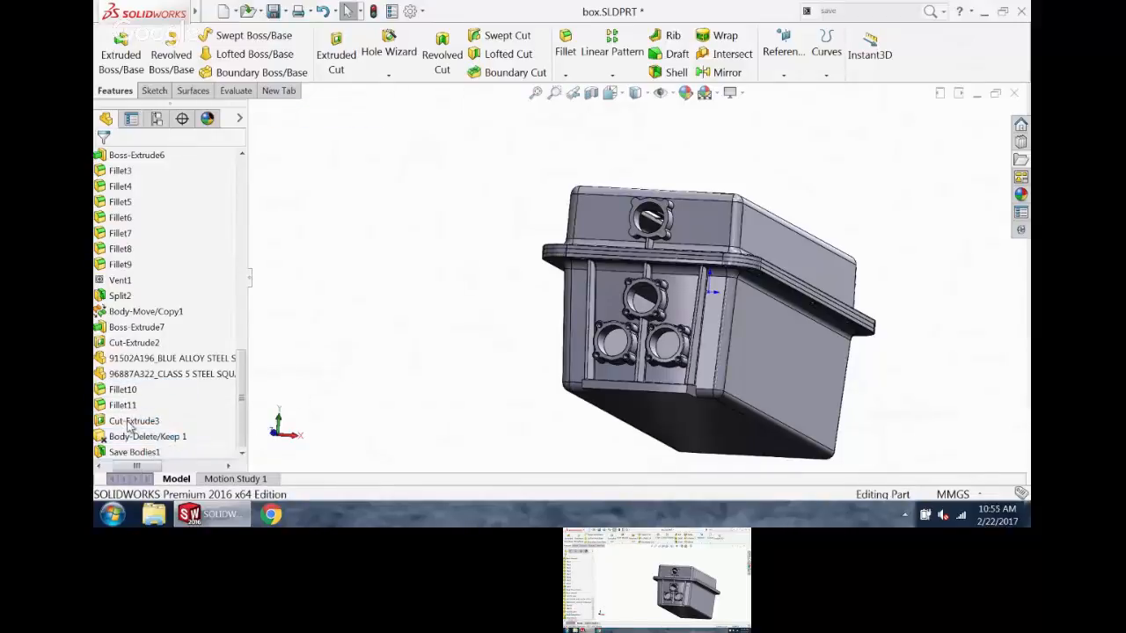
- Group the features from Boss-Extrude1 through Cut-Extrude3 into a new folder named box
{"action": "left_click", "coordinate": [130, 422]}
{"action": "left_click_drag", "start_coordinate": [242, 400], "coordinate": [243, 244]}
{"action": "left_click", "coordinate": [148, 222]}
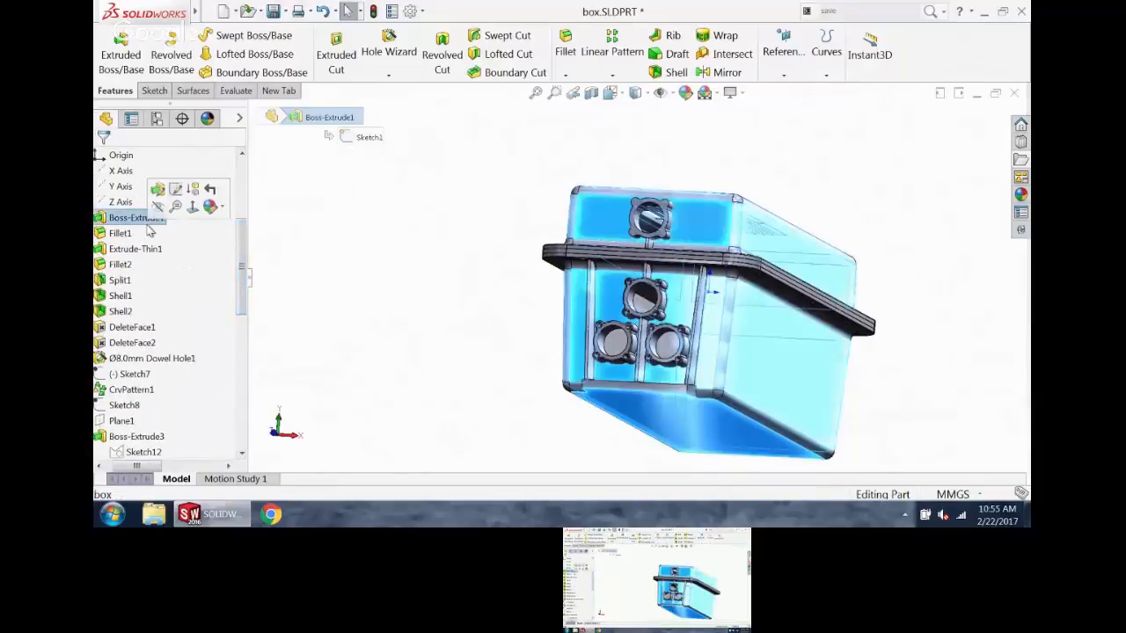
{"action": "scroll", "coordinate": [172, 251], "scroll_direction": "down", "scroll_amount": 10}
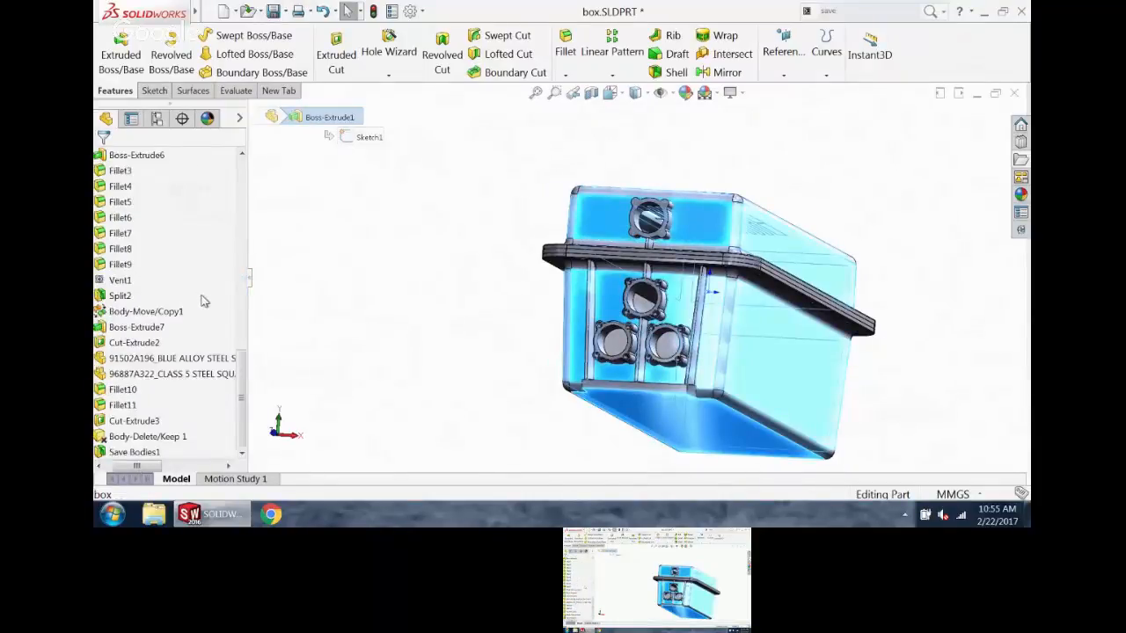
{"action": "left_click", "coordinate": [131, 422], "text": "shift"}
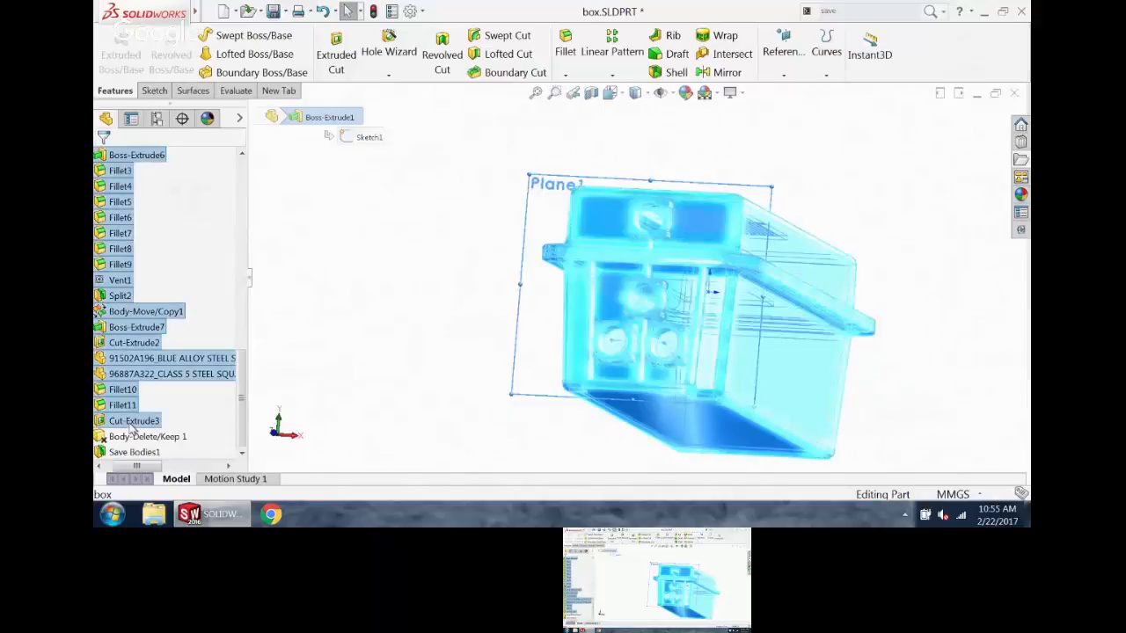
{"action": "right_click", "coordinate": [132, 425]}
{"action": "left_click", "coordinate": [179, 300]}
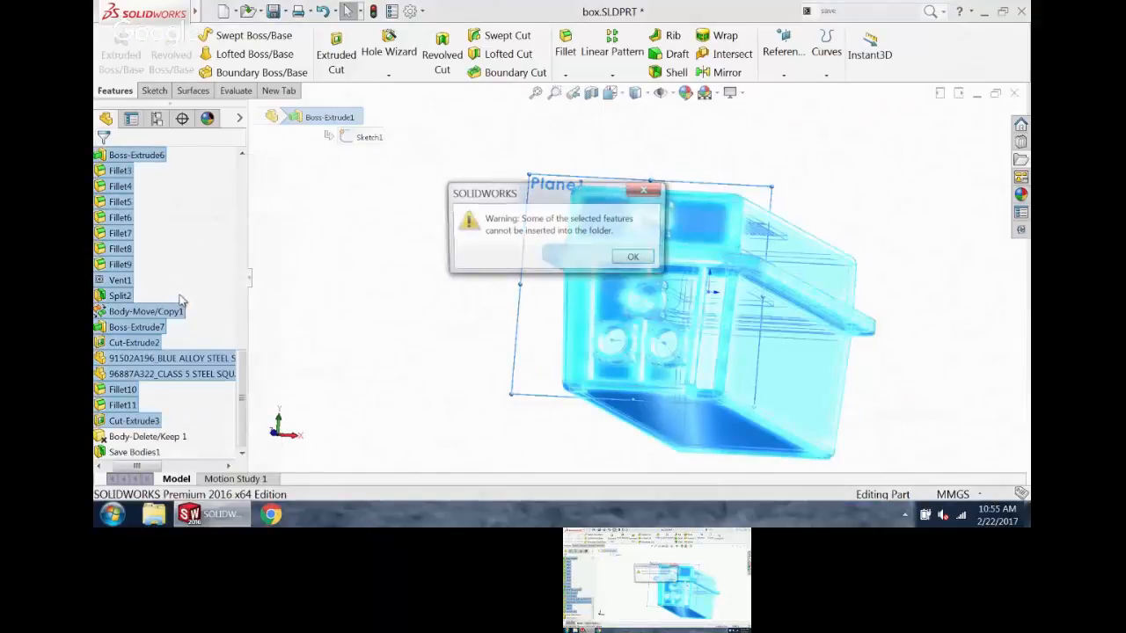
{"action": "key", "text": "Return"}
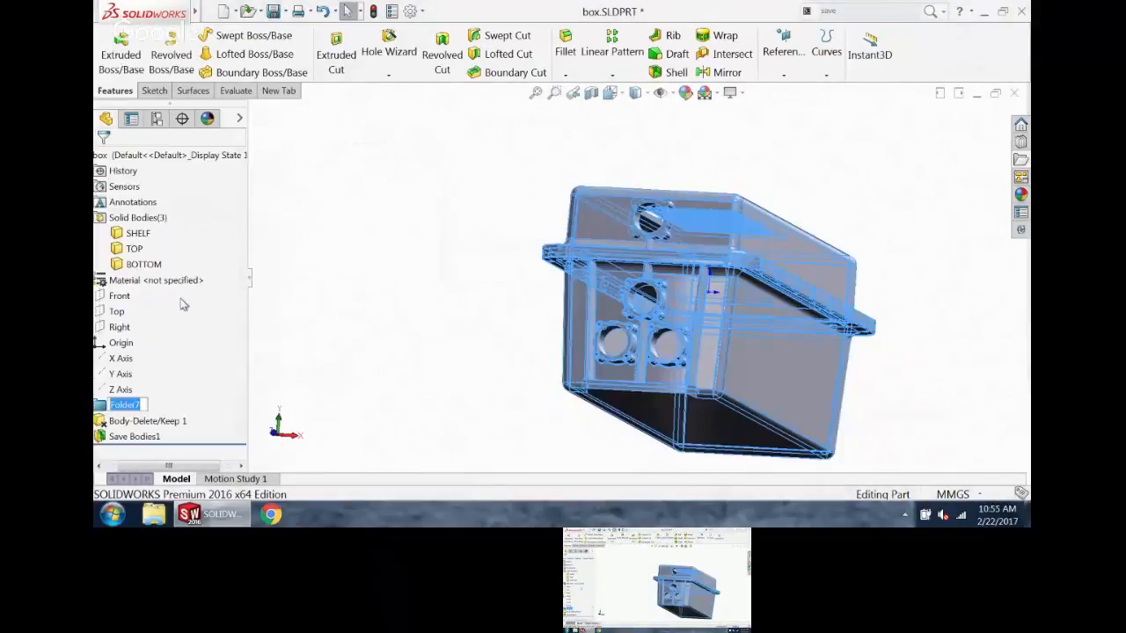
{"action": "type", "text": "box"}
{"action": "left_click", "coordinate": [342, 317]}
- Review Body-Delete/Keep 1 and Save Bodies1 below the box folder, and switch to the 73X-05667-LP assembly to view the whole enclosure
{"action": "left_click", "coordinate": [148, 421]}
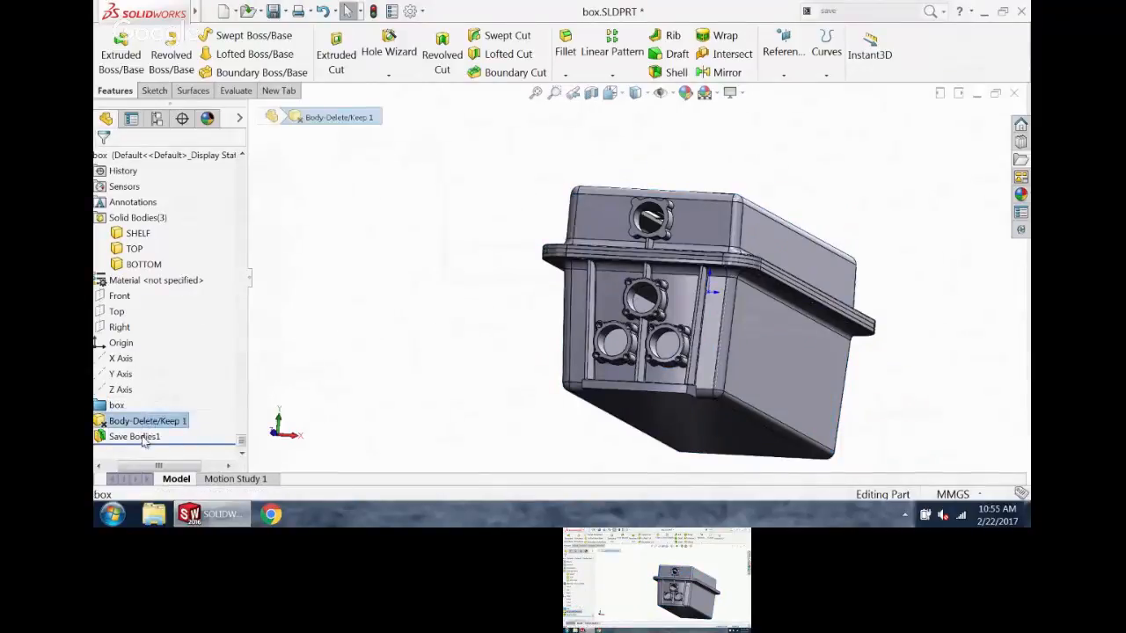
{"action": "left_click", "coordinate": [143, 437]}
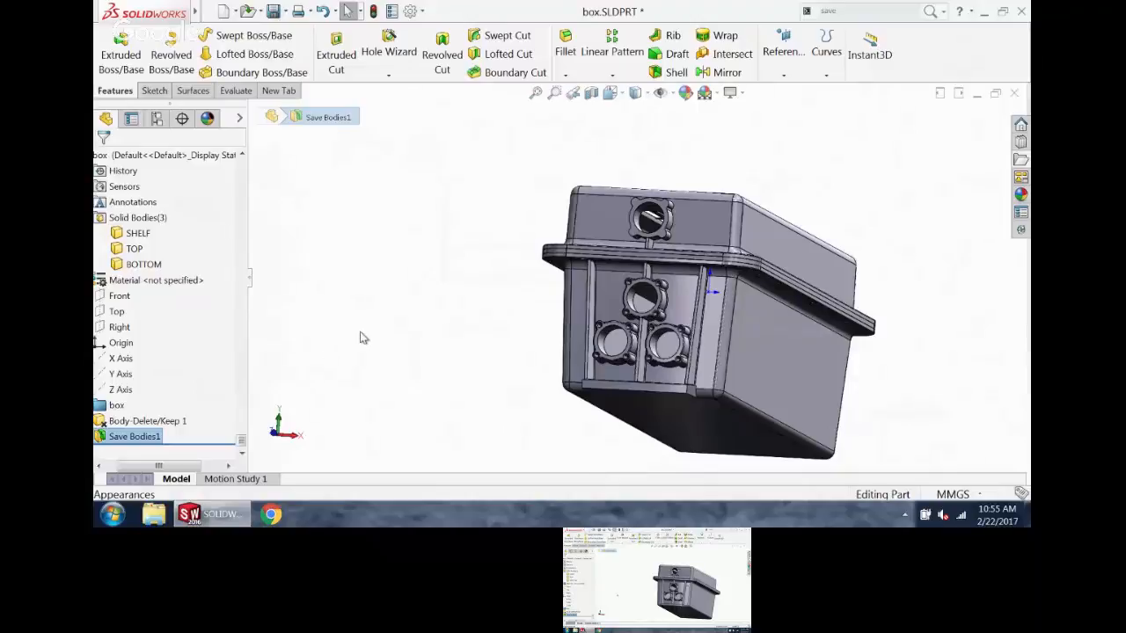
{"action": "middle_click_drag", "start_coordinate": [361, 336], "coordinate": [357, 348]}
{"action": "key", "text": "r"}
{"action": "key", "text": "ctrl+Tab"}
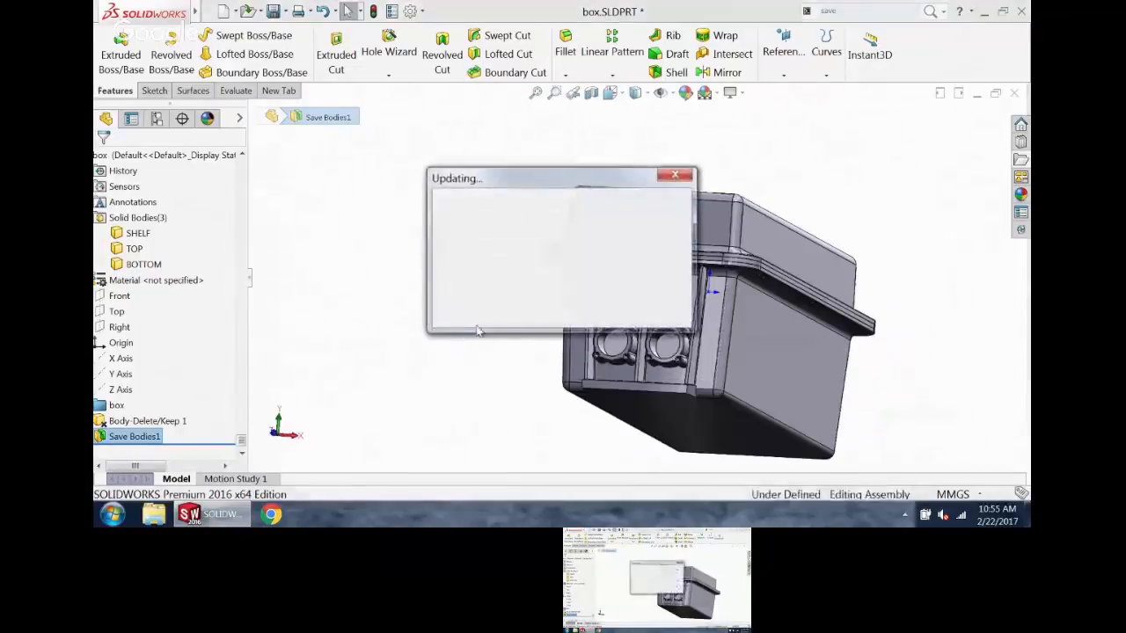
{"action": "middle_click_drag", "start_coordinate": [490, 329], "coordinate": [426, 360]}
{"action": "key", "text": "f"}
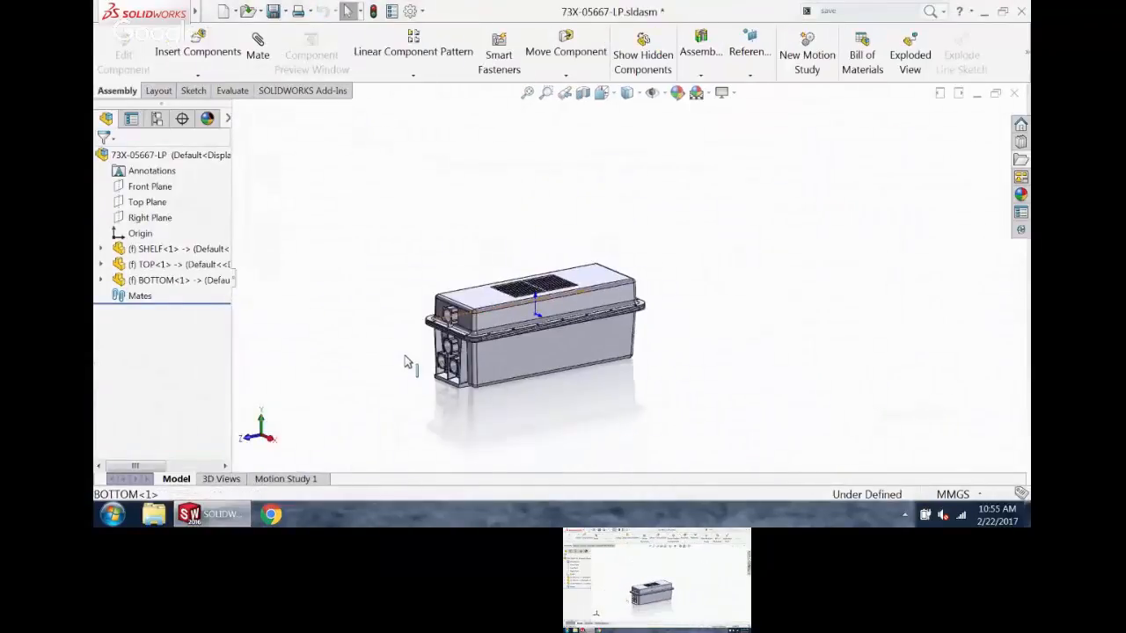
- Switch to the box part and set the enclosure's 200 mm width dimension in Sketch1 to 300 mm, rebuilding the model
{"action": "key", "text": "ctrl+Tab"}
{"action": "middle_click_drag", "start_coordinate": [445, 364], "coordinate": [387, 393]}
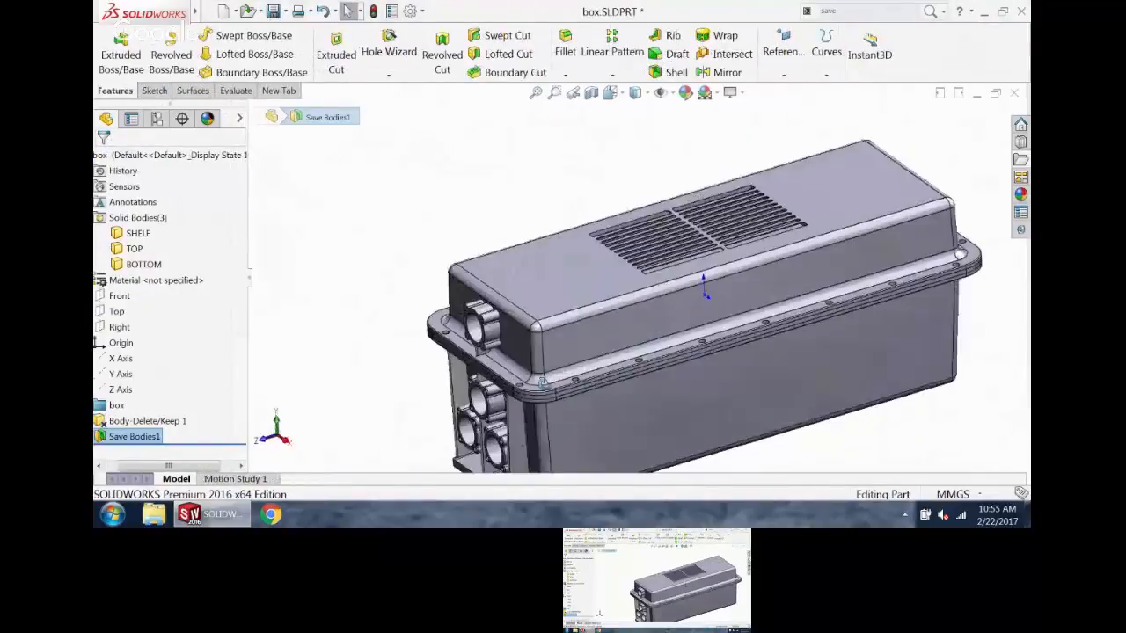
{"action": "double_click", "coordinate": [831, 209]}
{"action": "key", "text": "f"}
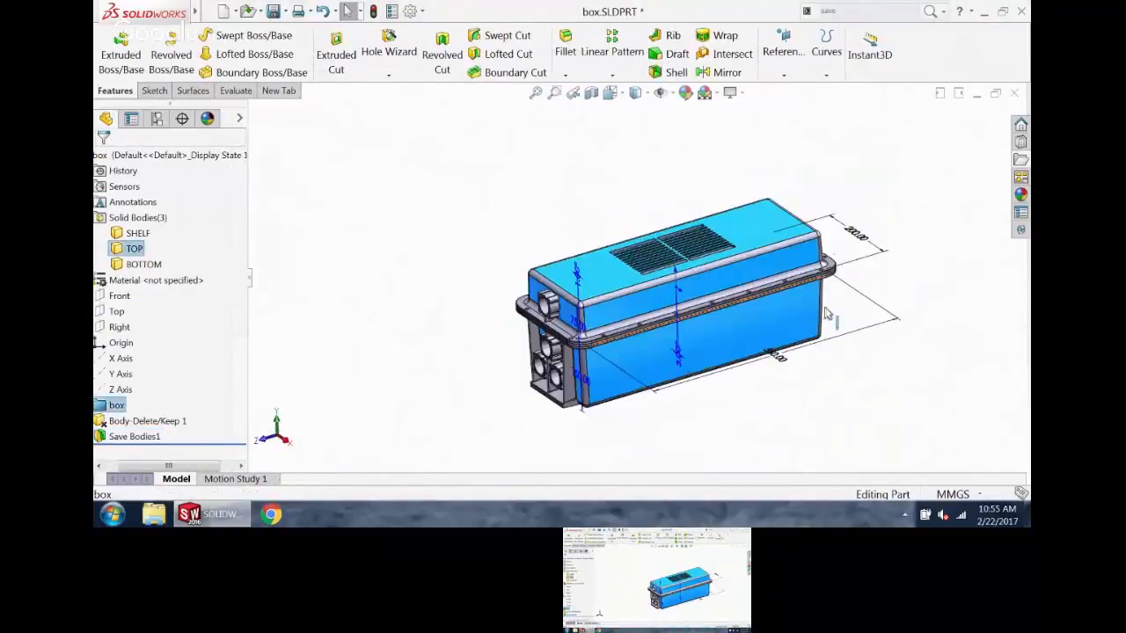
{"action": "double_click", "coordinate": [848, 249]}
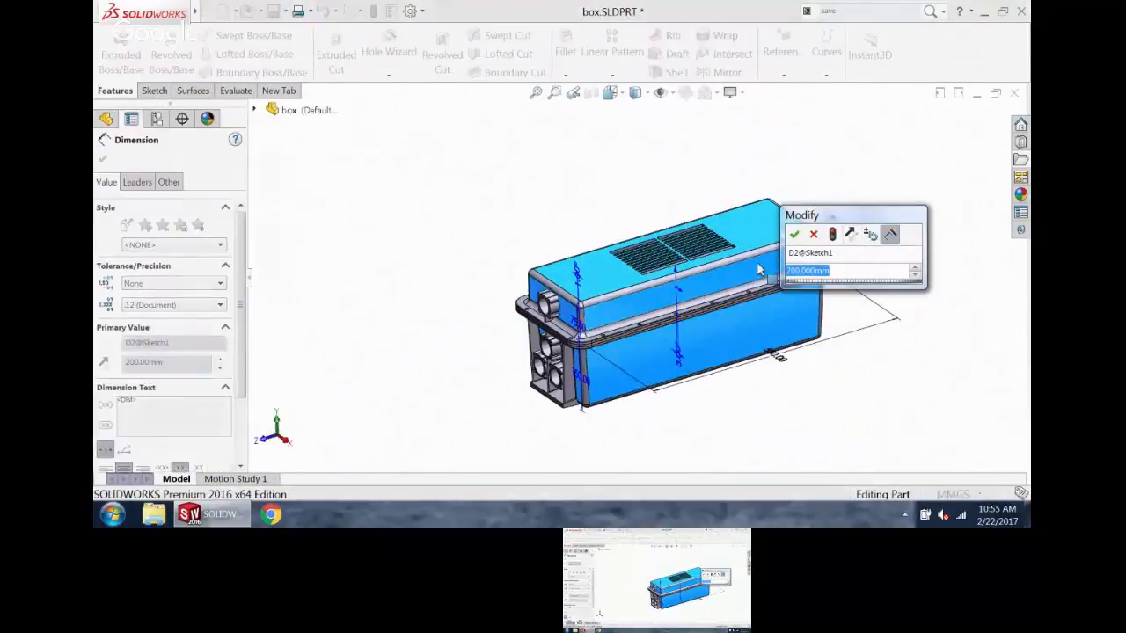
{"action": "type", "text": "300"}
{"action": "left_click", "coordinate": [832, 233]}
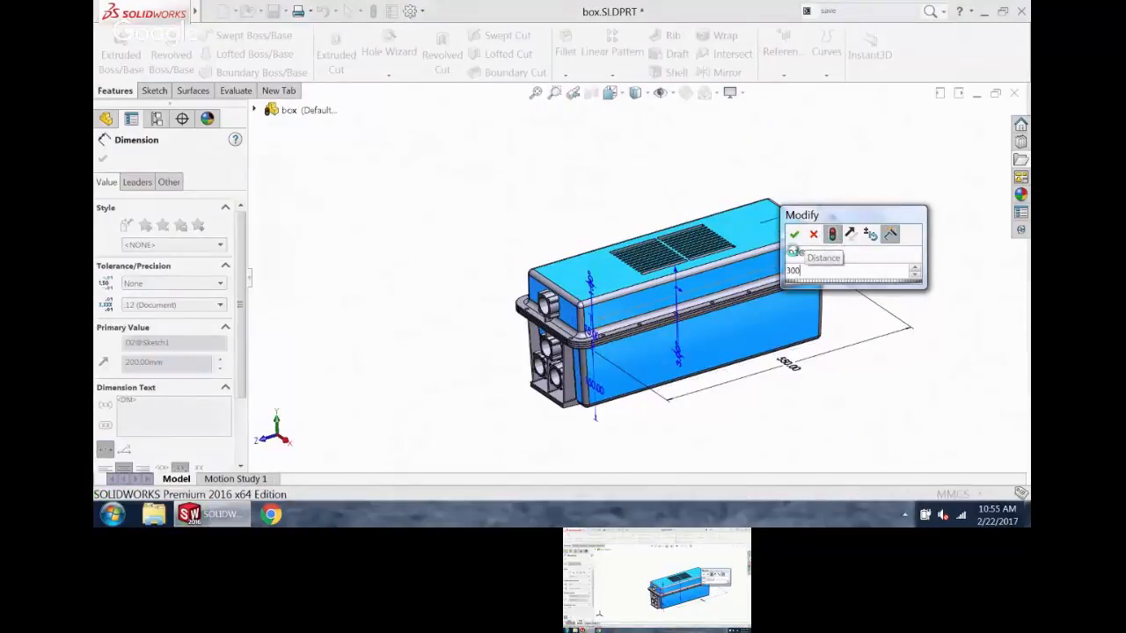
{"action": "left_click", "coordinate": [795, 238]}
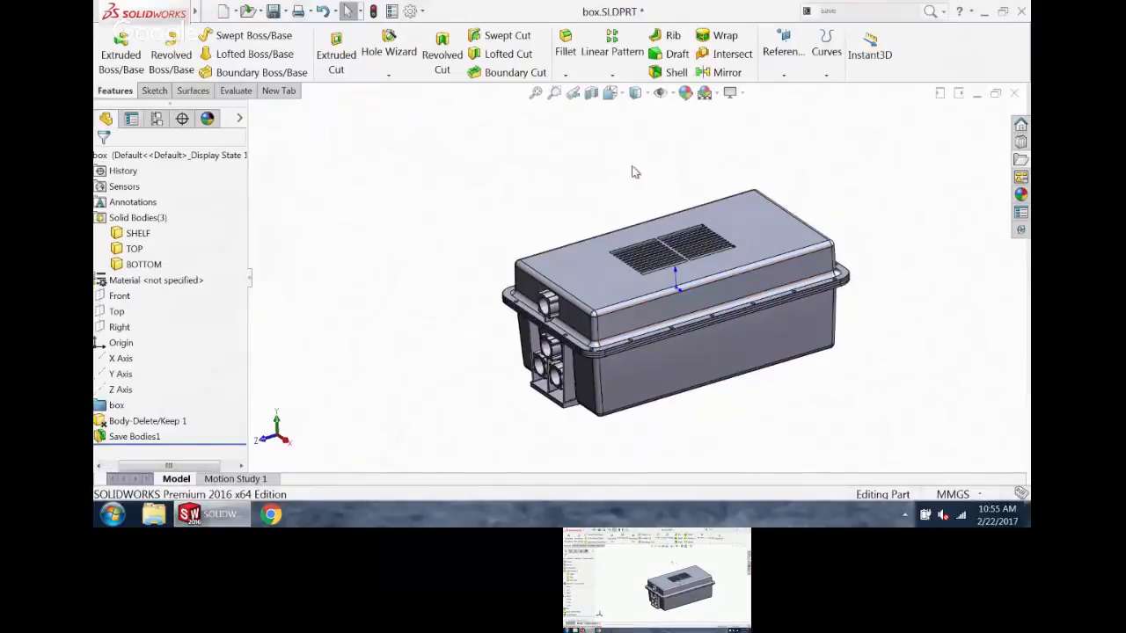
{"action": "middle_click_drag", "start_coordinate": [633, 170], "coordinate": [643, 156]}
{"action": "scroll", "coordinate": [630, 165], "scroll_direction": "up", "scroll_amount": 1}
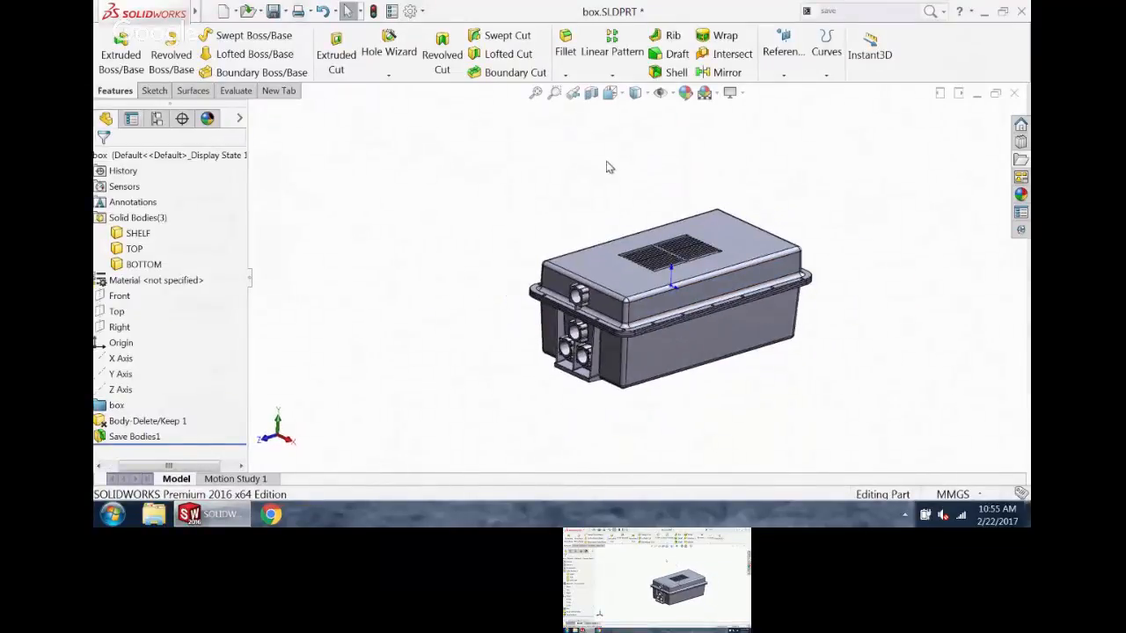
- Switch to the 73X-05667-LP assembly, view the enclosure's overall width, and return to the box part
{"action": "key", "text": "ctrl+Tab"}
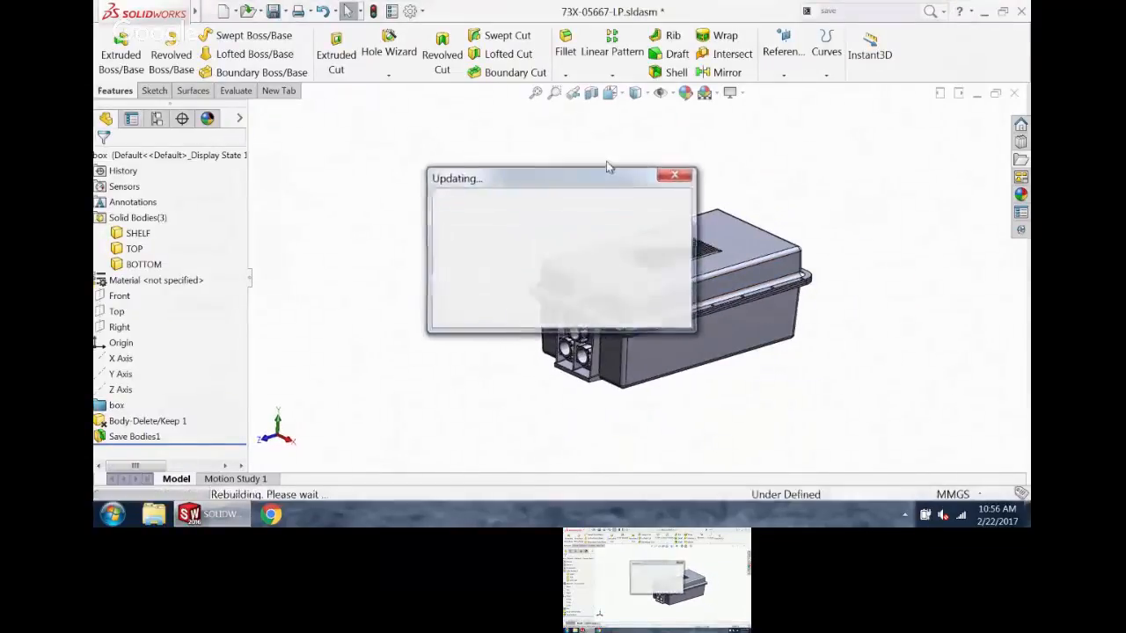
{"action": "middle_click_drag", "start_coordinate": [563, 294], "coordinate": [556, 325]}
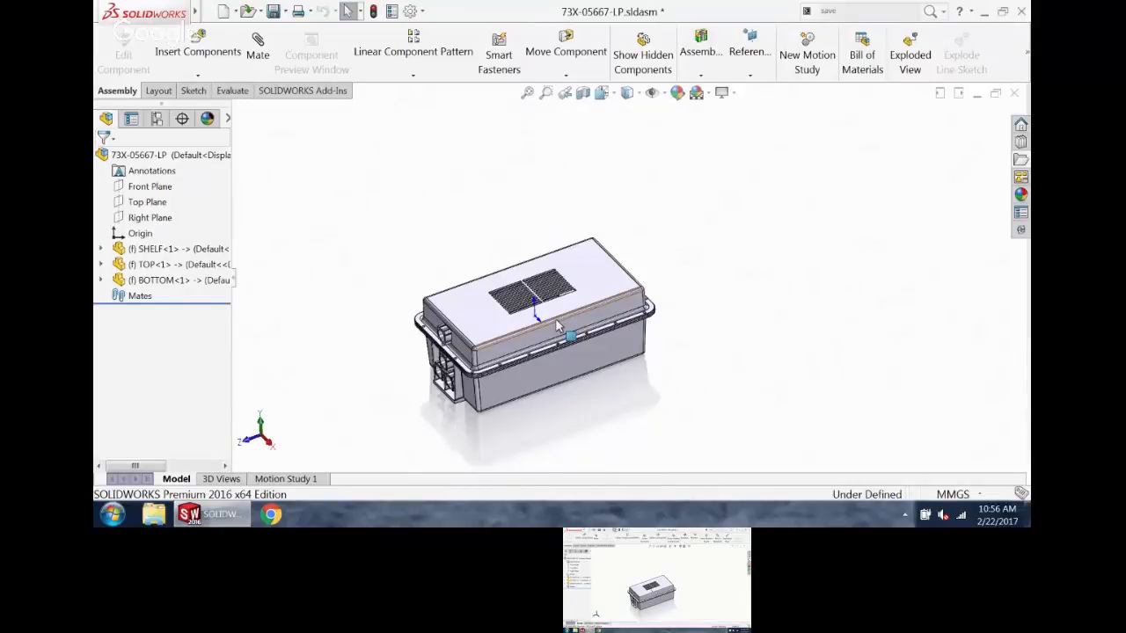
{"action": "key", "text": "ctrl+Tab"}
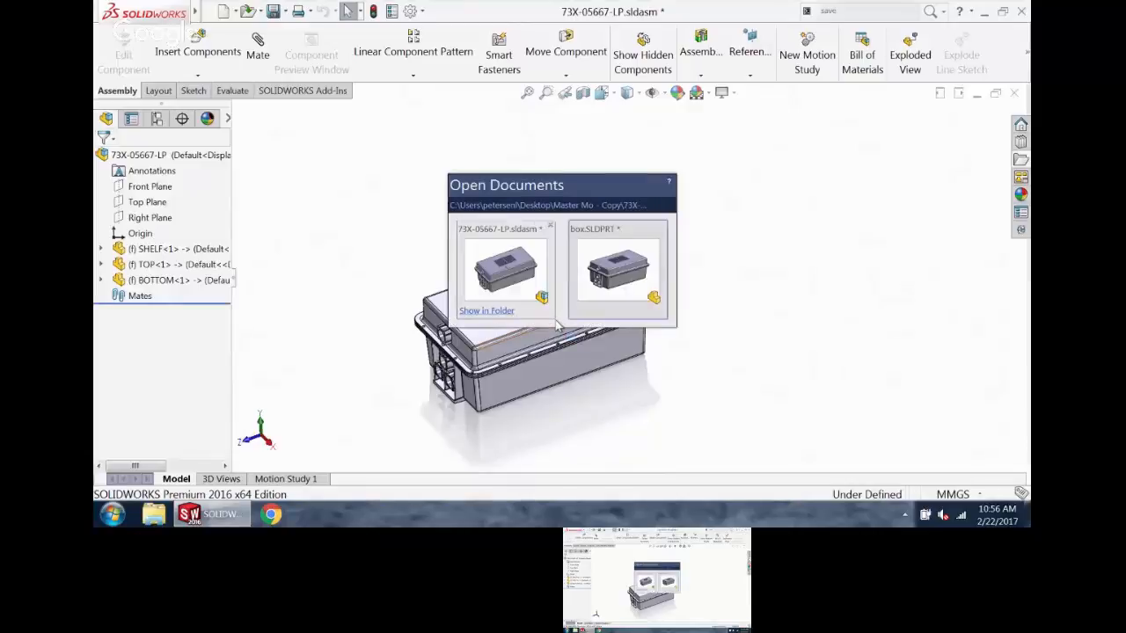
{"action": "key", "text": "ctrl+Tab"}
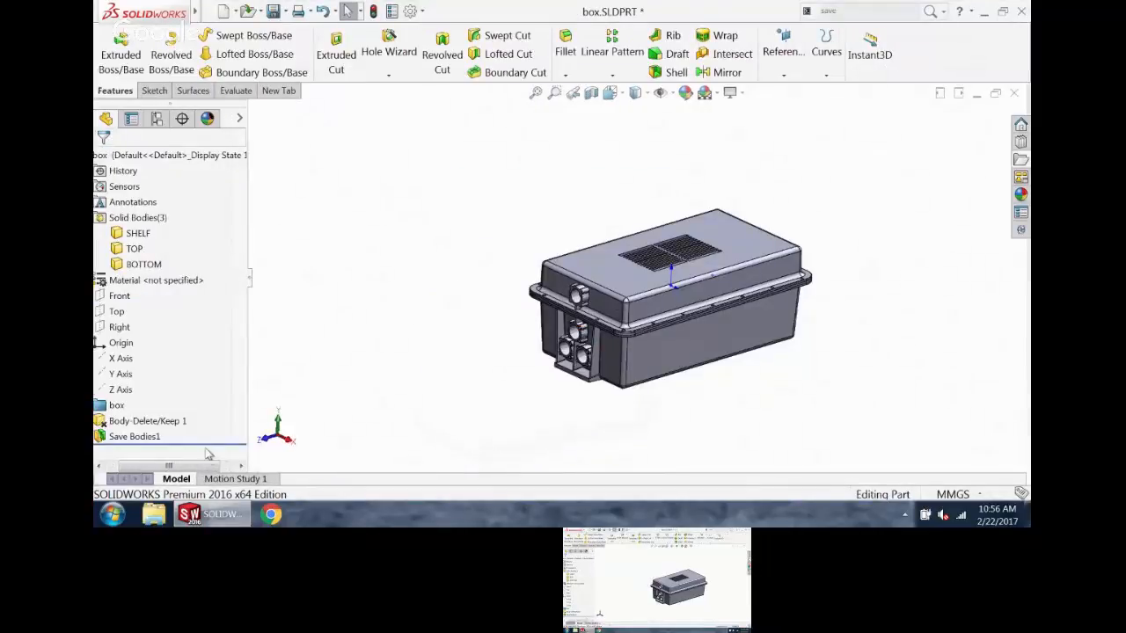
- Expand the box folder and roll the feature history back to between Vent1 and Split2
{"action": "left_click_drag", "start_coordinate": [166, 466], "coordinate": [115, 459]}
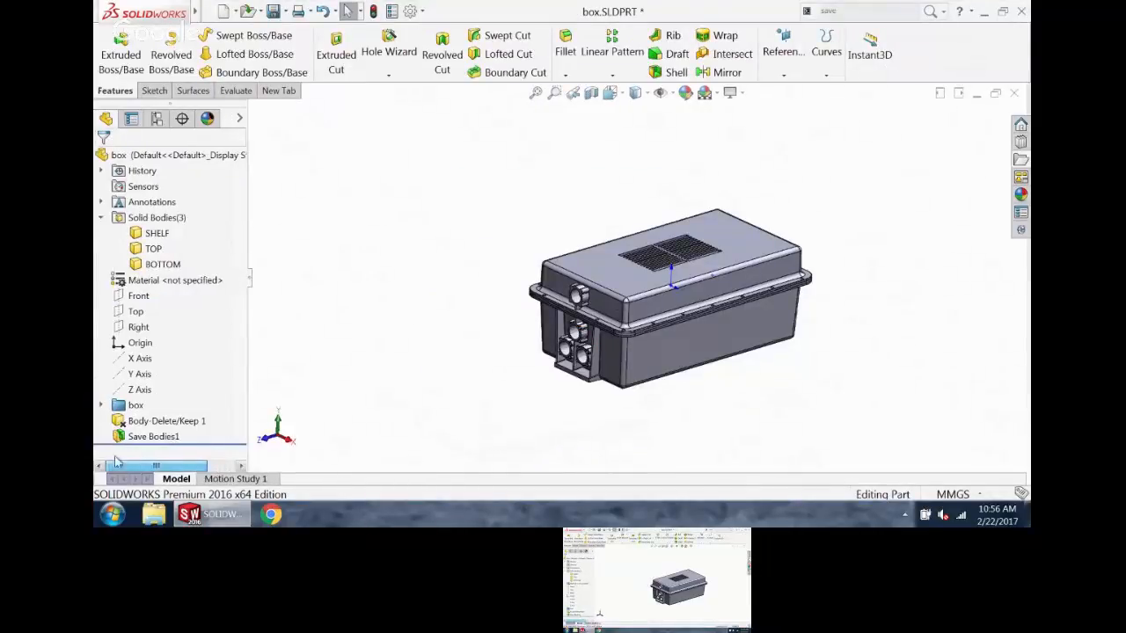
{"action": "left_click", "coordinate": [102, 406]}
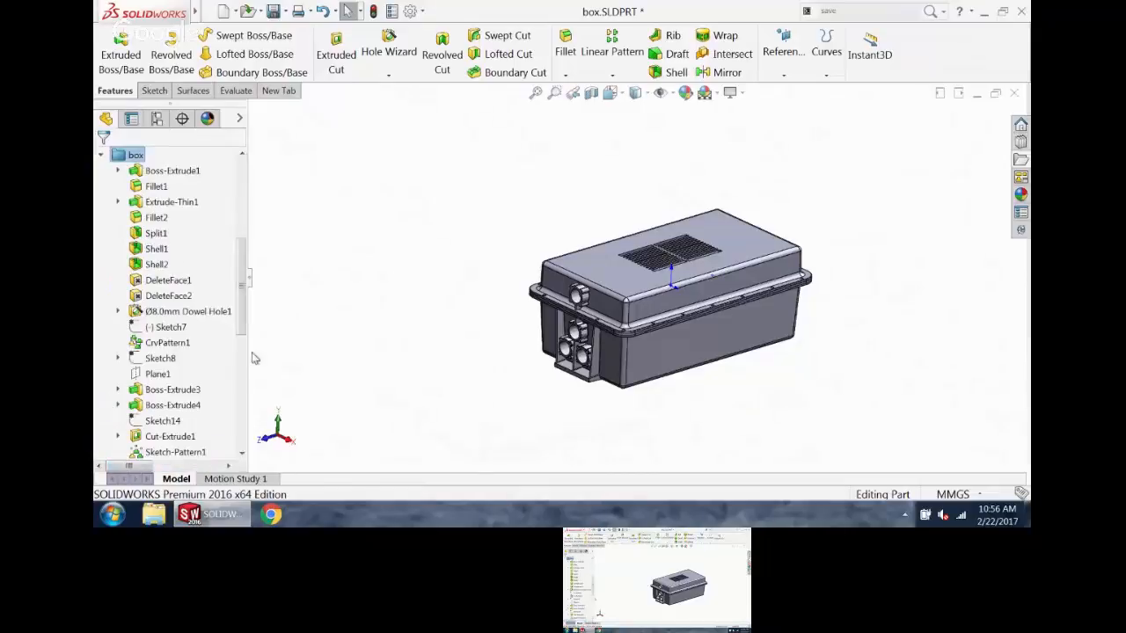
{"action": "scroll", "coordinate": [244, 317], "scroll_direction": "down", "scroll_amount": 3}
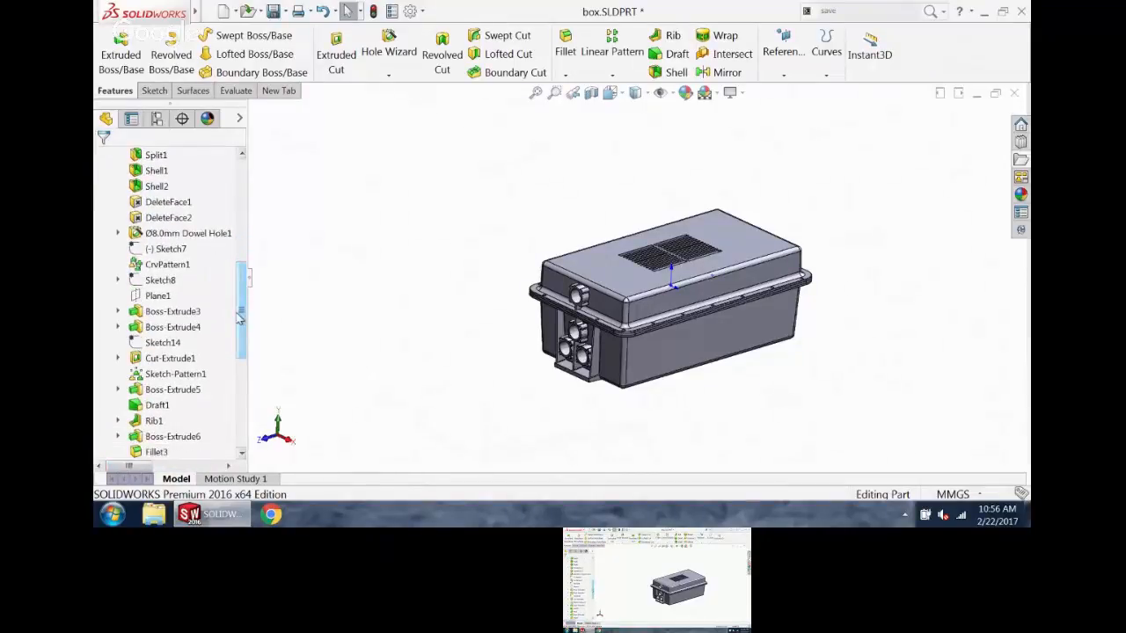
{"action": "left_click_drag", "start_coordinate": [239, 319], "coordinate": [248, 415]}
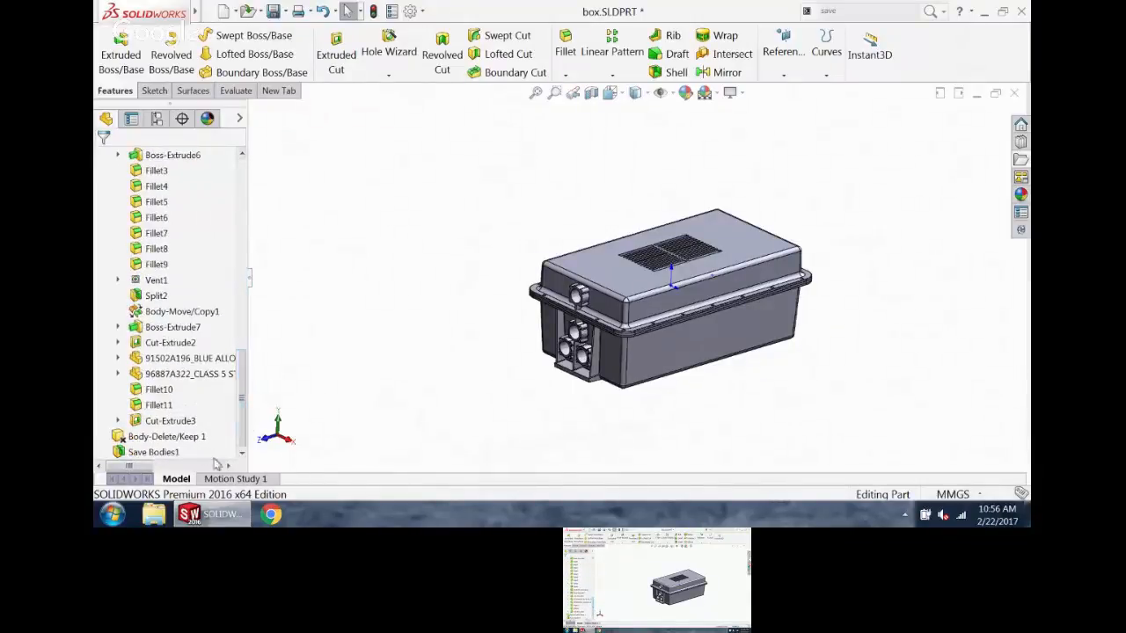
{"action": "left_click_drag", "start_coordinate": [218, 463], "coordinate": [214, 339]}
{"action": "left_click", "coordinate": [280, 390]}
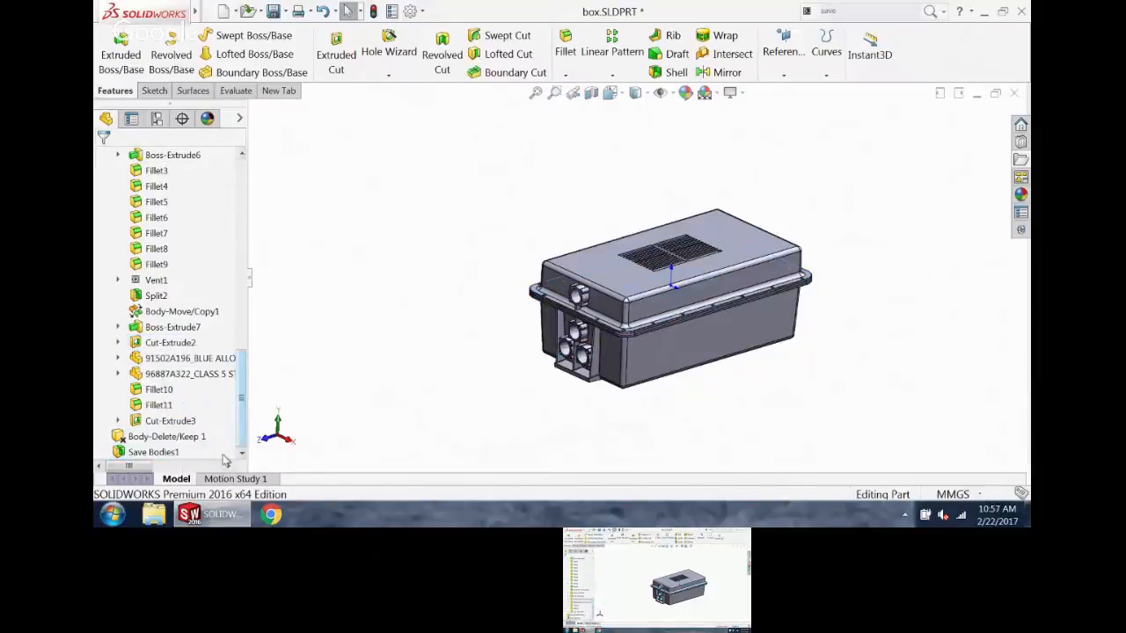
{"action": "left_click_drag", "start_coordinate": [226, 459], "coordinate": [231, 287]}
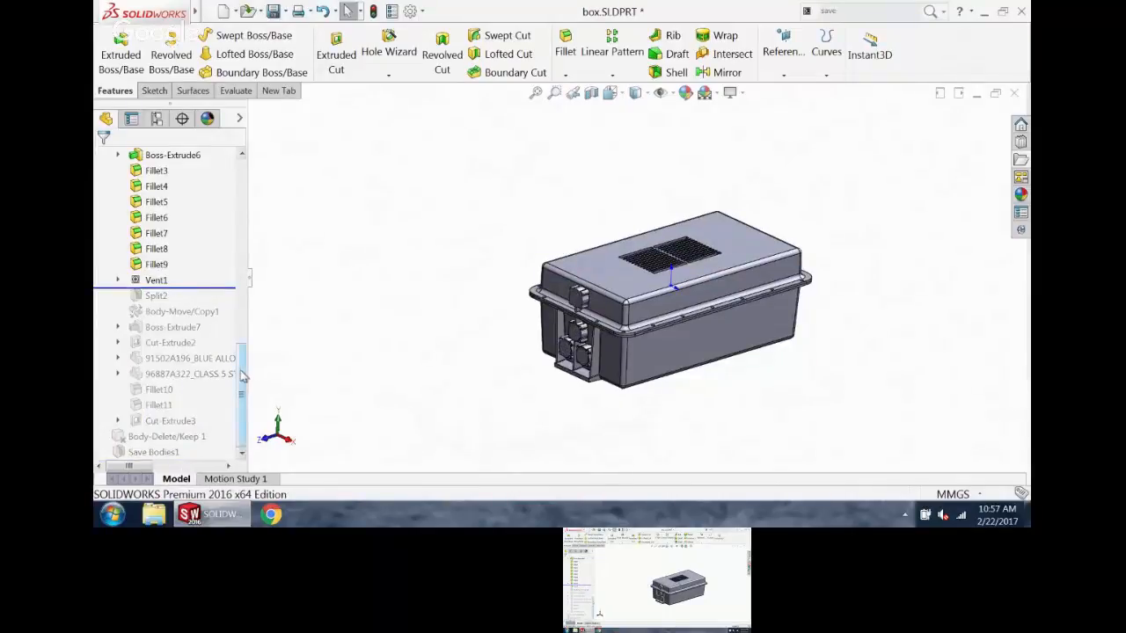
- Set the Solid Bodies tree item to Show in the FeatureManager system options
{"action": "scroll", "coordinate": [211, 264], "scroll_direction": "up", "scroll_amount": 10}
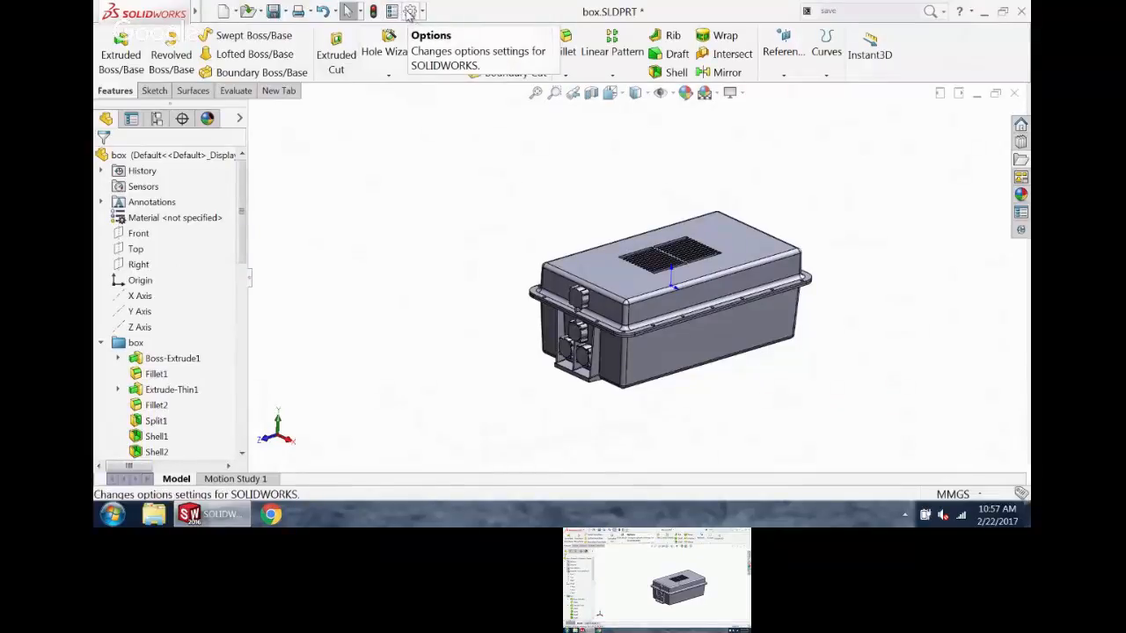
{"action": "left_click", "coordinate": [409, 12]}
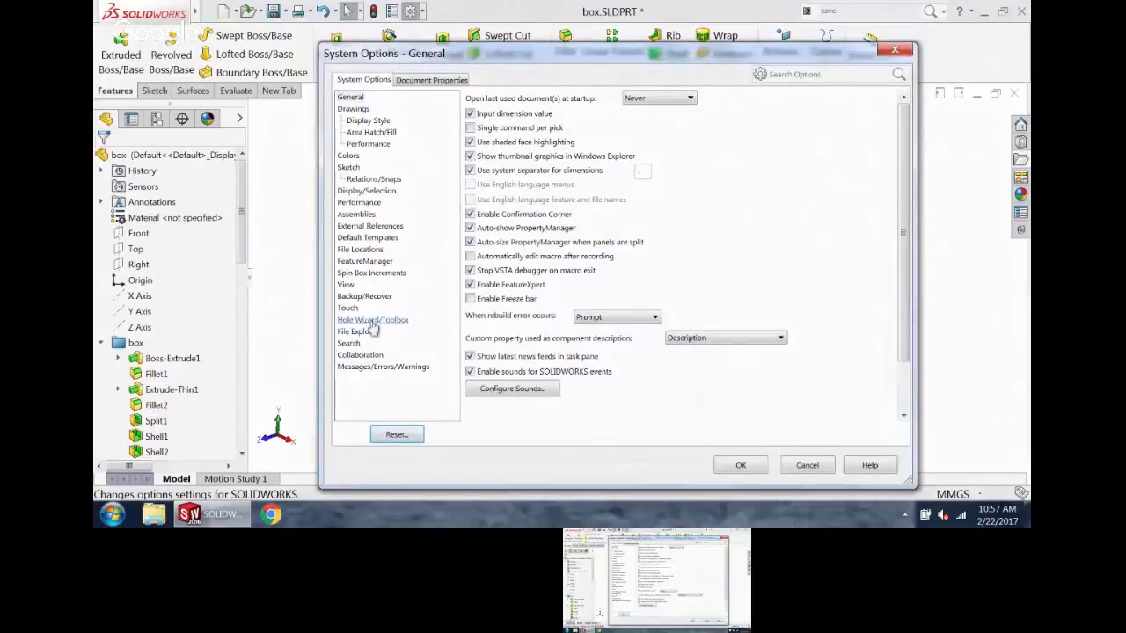
{"action": "left_click", "coordinate": [372, 263]}
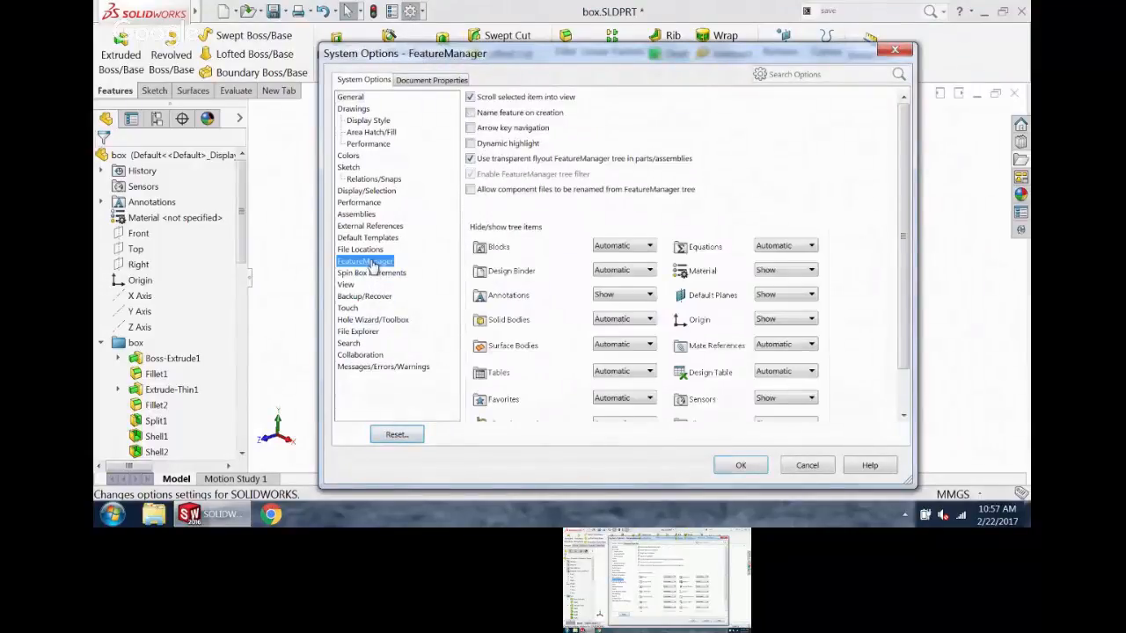
{"action": "left_click", "coordinate": [630, 320]}
{"action": "left_click", "coordinate": [628, 355]}
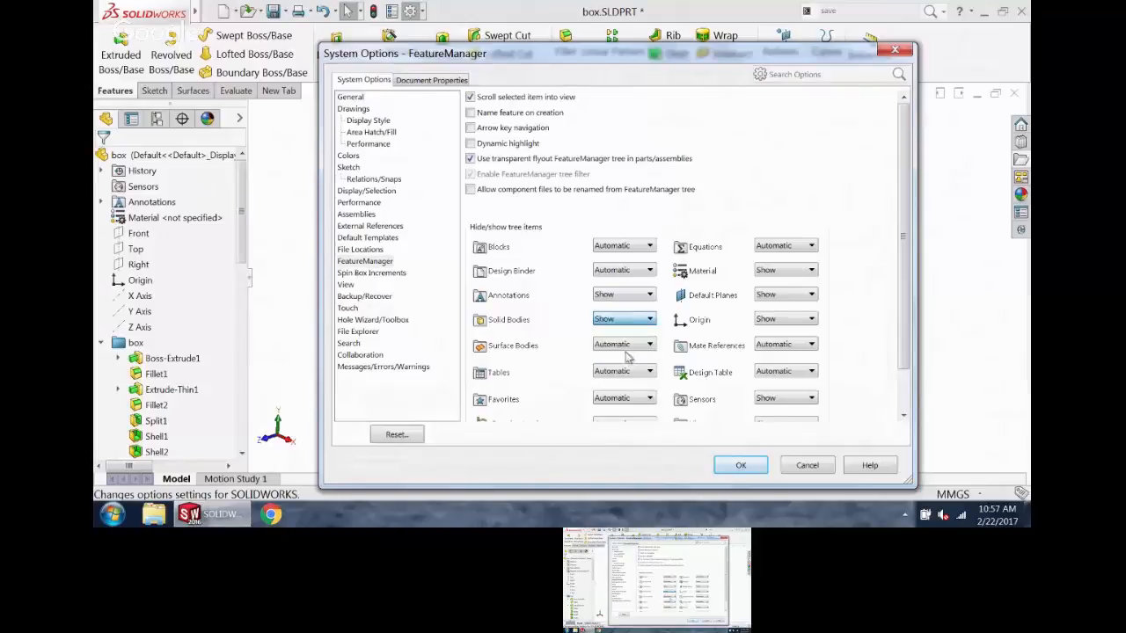
{"action": "left_click", "coordinate": [742, 468]}
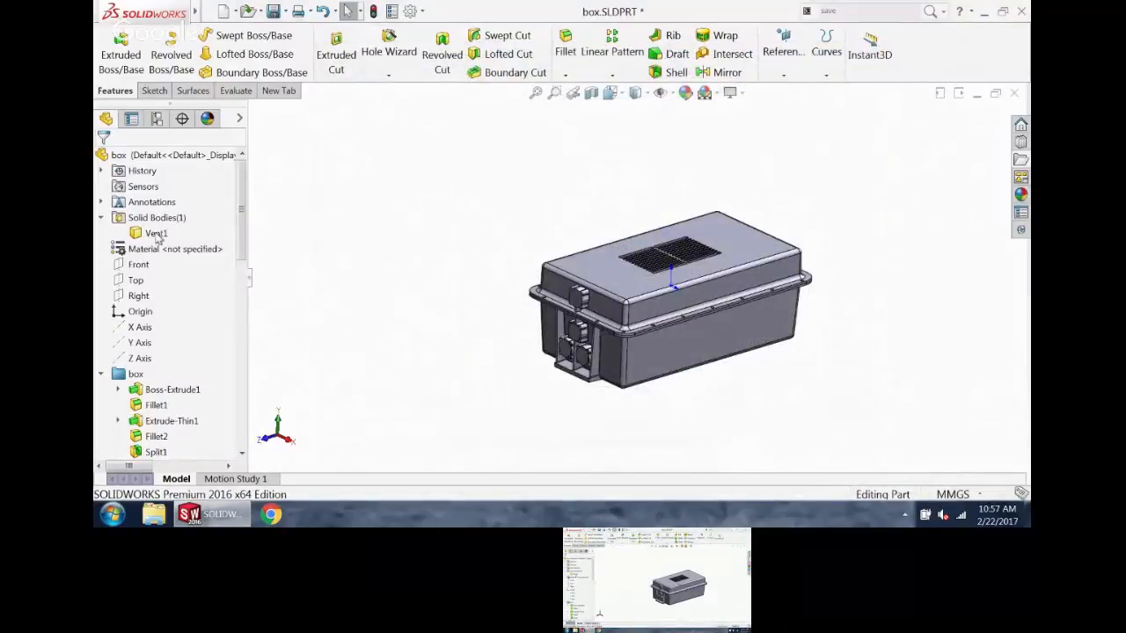
- Roll the history forward past Split2 and highlight the TOP and BOTTOM solid bodies in turn to examine them
{"action": "left_click_drag", "start_coordinate": [238, 203], "coordinate": [230, 376]}
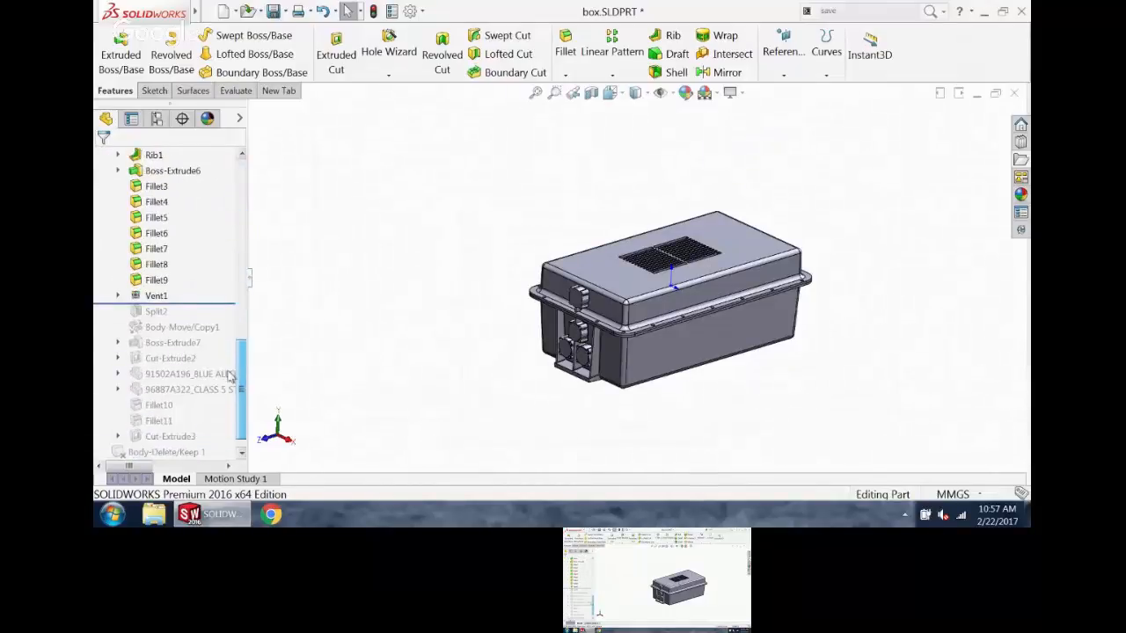
{"action": "left_click_drag", "start_coordinate": [213, 304], "coordinate": [214, 319]}
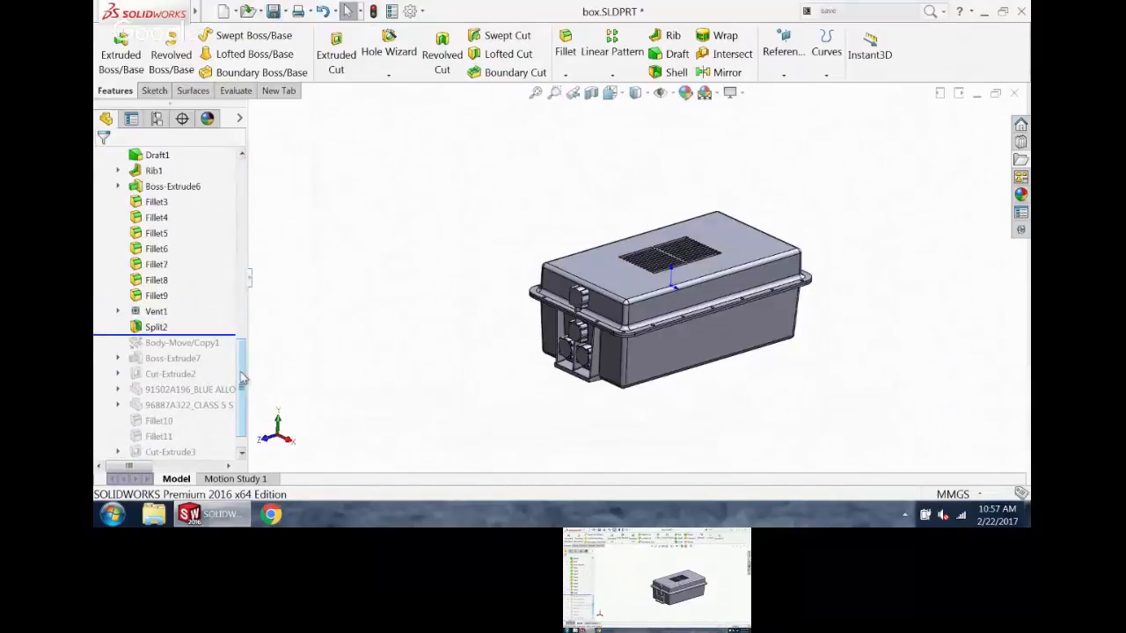
{"action": "left_click_drag", "start_coordinate": [243, 378], "coordinate": [243, 176]}
{"action": "left_click", "coordinate": [155, 218]}
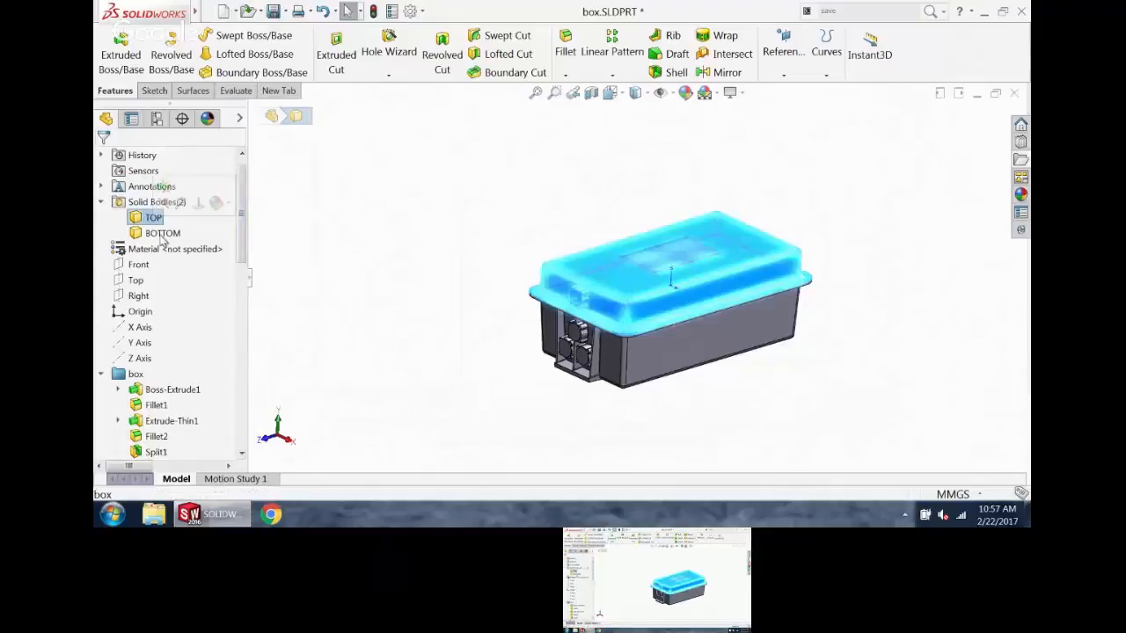
{"action": "left_click", "coordinate": [162, 236]}
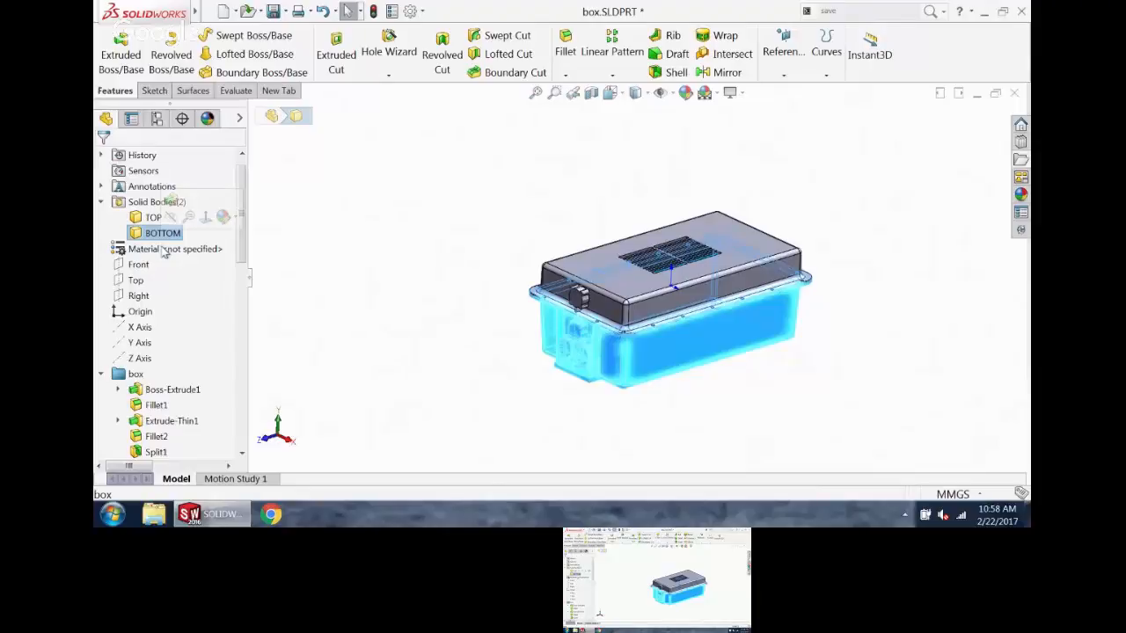
{"action": "left_click_drag", "start_coordinate": [242, 238], "coordinate": [240, 189]}
{"action": "left_click", "coordinate": [153, 217]}
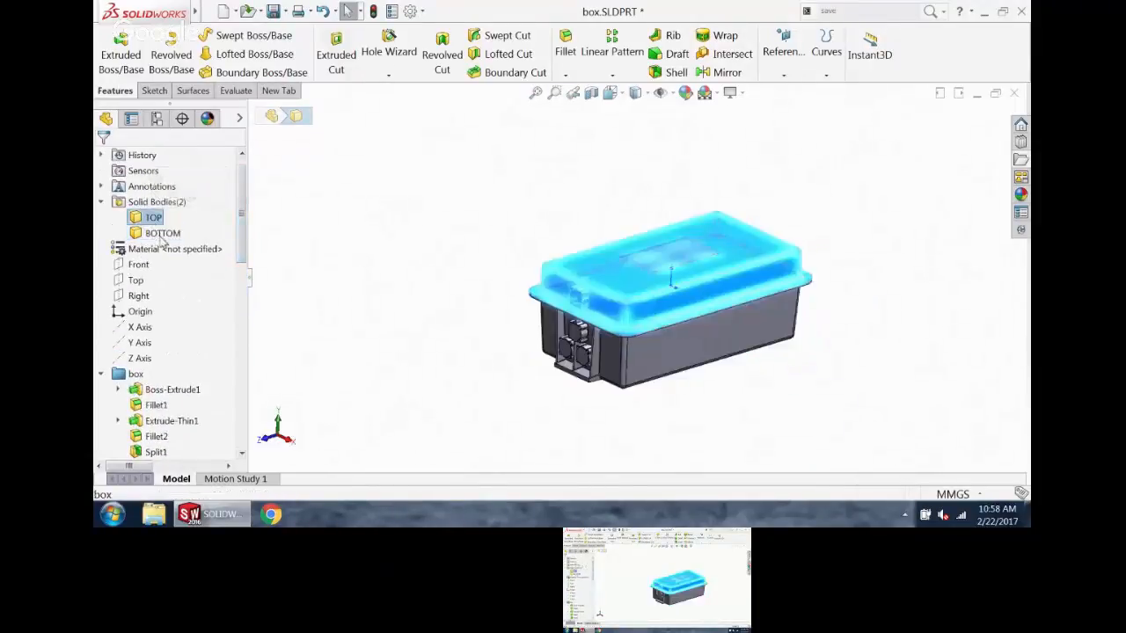
{"action": "left_click", "coordinate": [161, 235]}
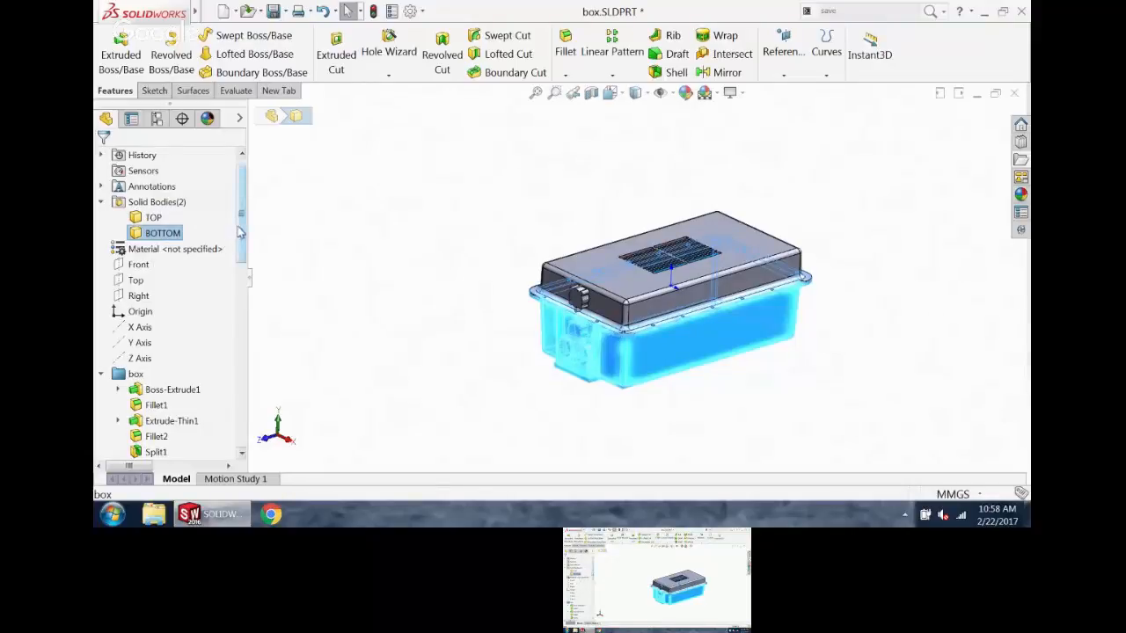
- Roll the feature history forward to the end, past Save Bodies1, and view the complete enclosure
{"action": "left_click_drag", "start_coordinate": [240, 231], "coordinate": [242, 417]}
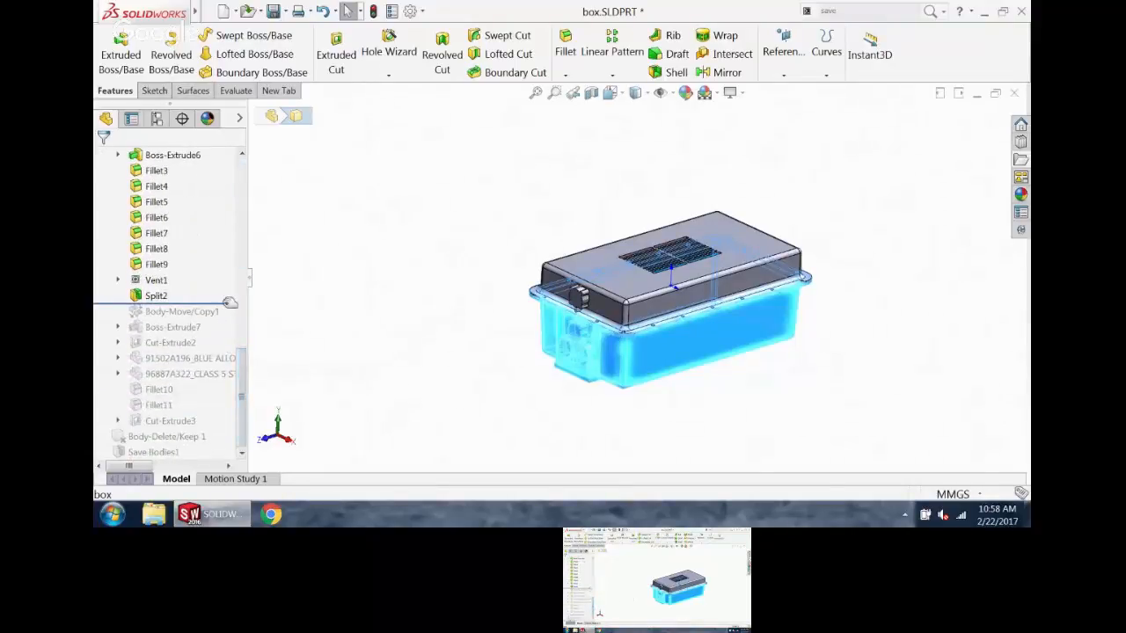
{"action": "left_click_drag", "start_coordinate": [226, 472], "coordinate": [226, 469]}
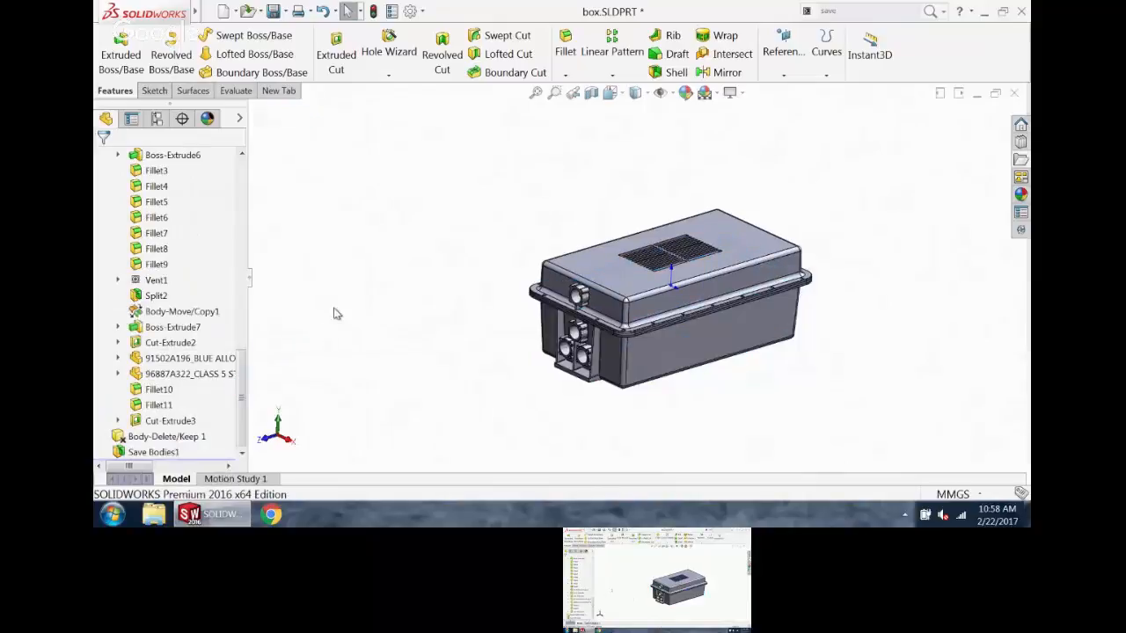
{"action": "scroll", "coordinate": [568, 209], "scroll_direction": "up", "scroll_amount": 2}
{"action": "scroll", "coordinate": [829, 366], "scroll_direction": "down", "scroll_amount": 2}
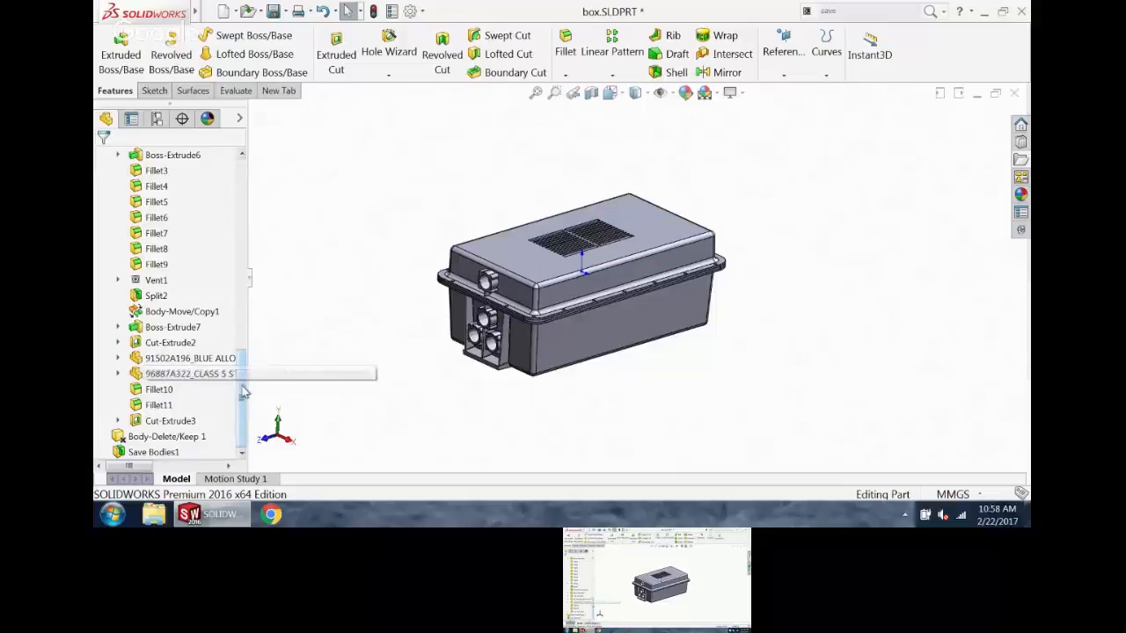
- Show the display settings for the solid bodies and make the SHELF and TOP bodies transparent to view the enclosure's interior
{"action": "left_click_drag", "start_coordinate": [244, 392], "coordinate": [244, 189]}
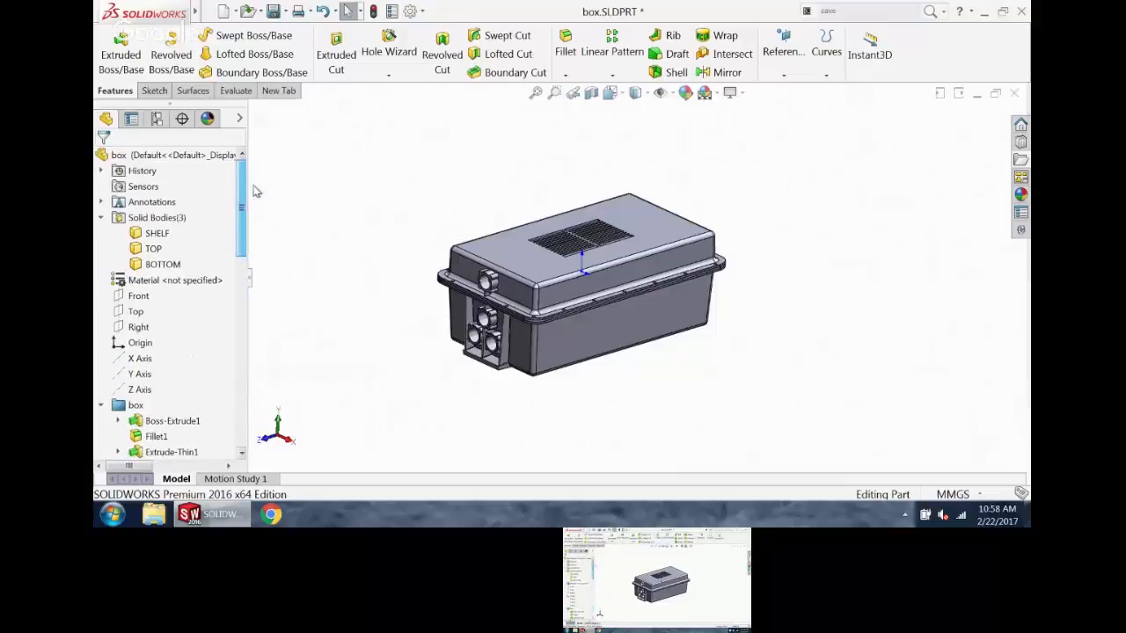
{"action": "left_click", "coordinate": [242, 118]}
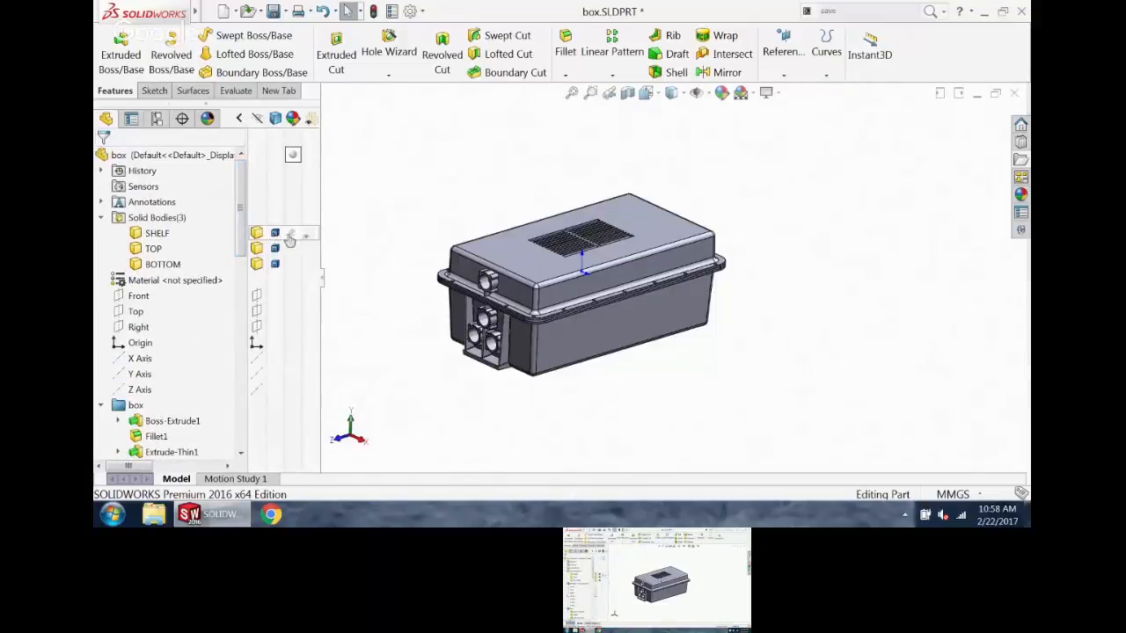
{"action": "left_click", "coordinate": [306, 239]}
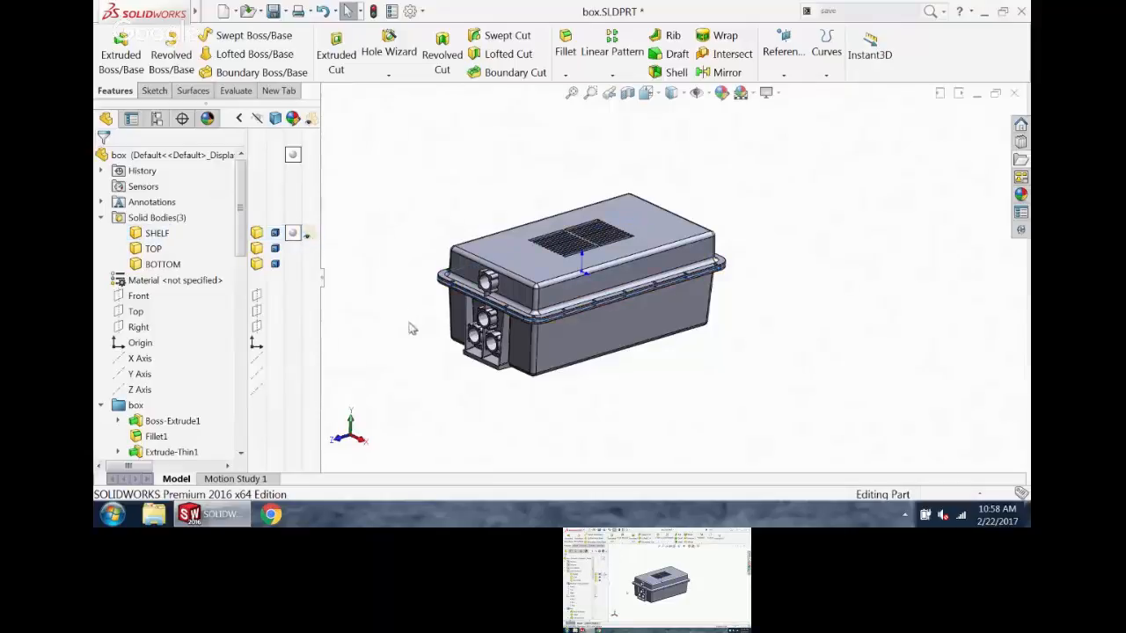
{"action": "left_click", "coordinate": [306, 250]}
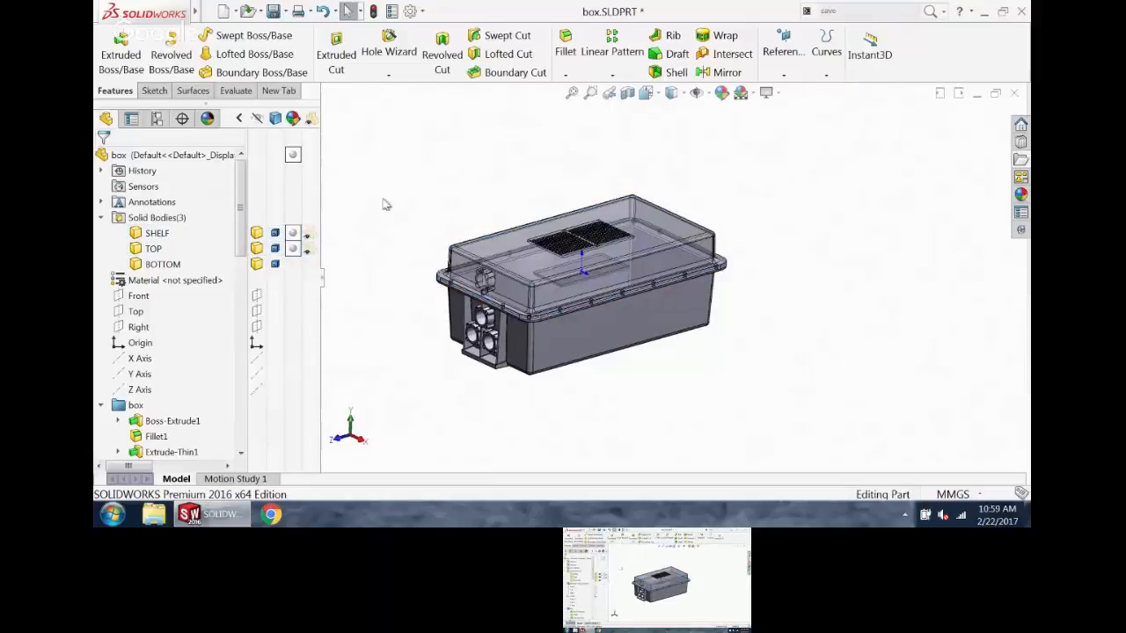
{"action": "middle_click_drag", "start_coordinate": [383, 204], "coordinate": [434, 216]}
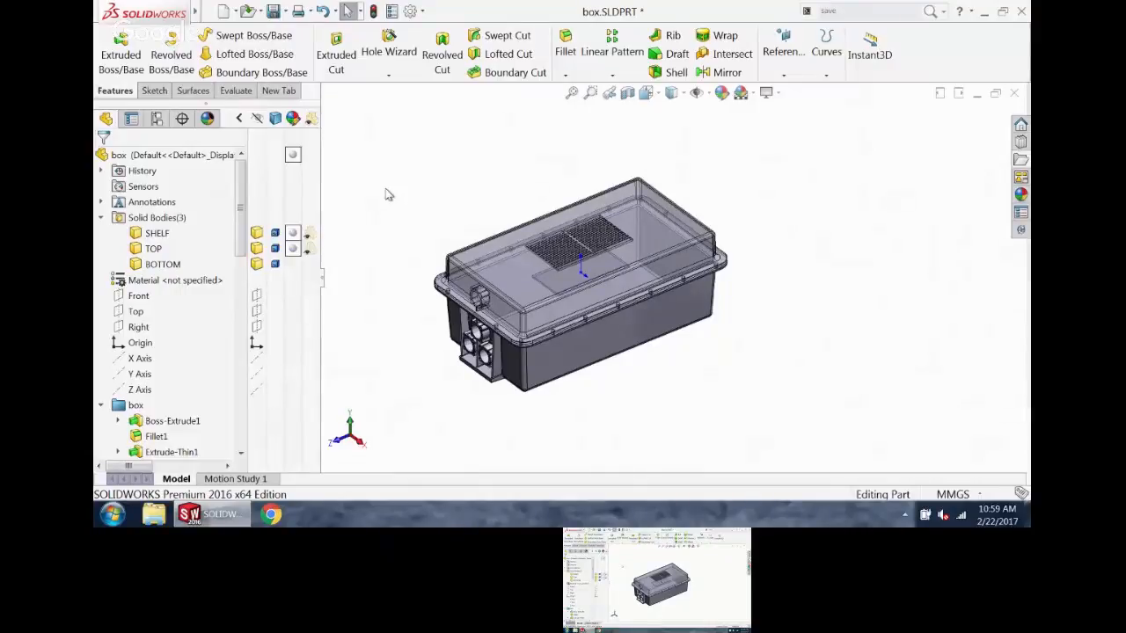
- Roll the feature history back to just after Vent1 and forward to the end to compare the undivided and split enclosure
{"action": "mouse_move", "coordinate": [239, 209]}
{"action": "left_mouse_down"}
{"action": "mouse_move", "coordinate": [264, 432]}
{"action": "mouse_move", "coordinate": [212, 330]}
{"action": "mouse_move", "coordinate": [218, 288]}
{"action": "left_mouse_up"}
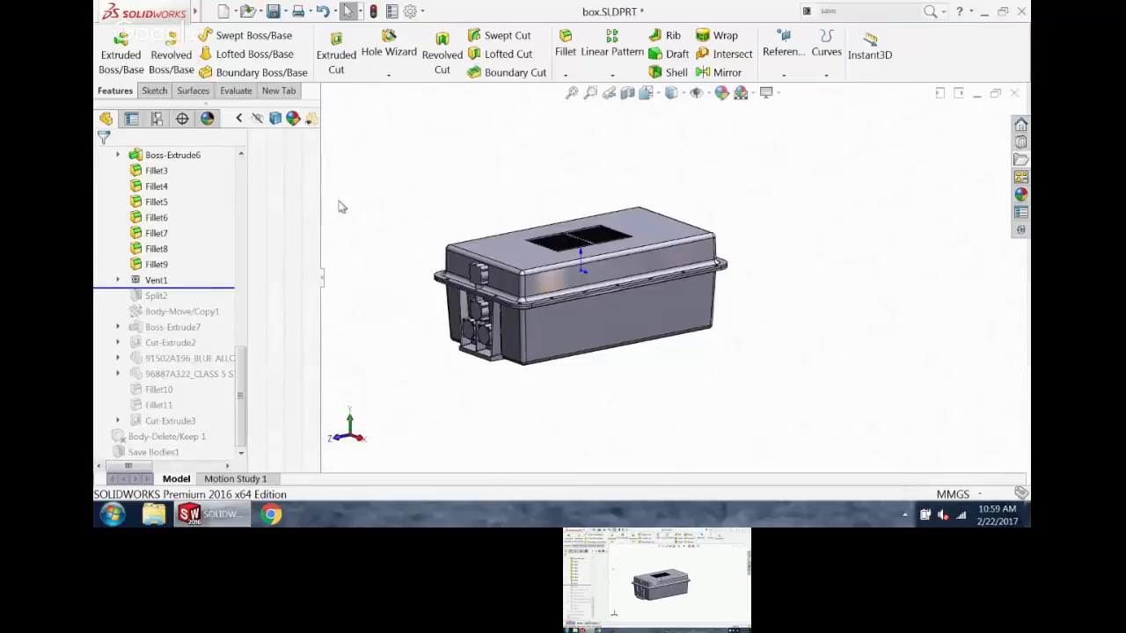
{"action": "right_click", "coordinate": [212, 251]}
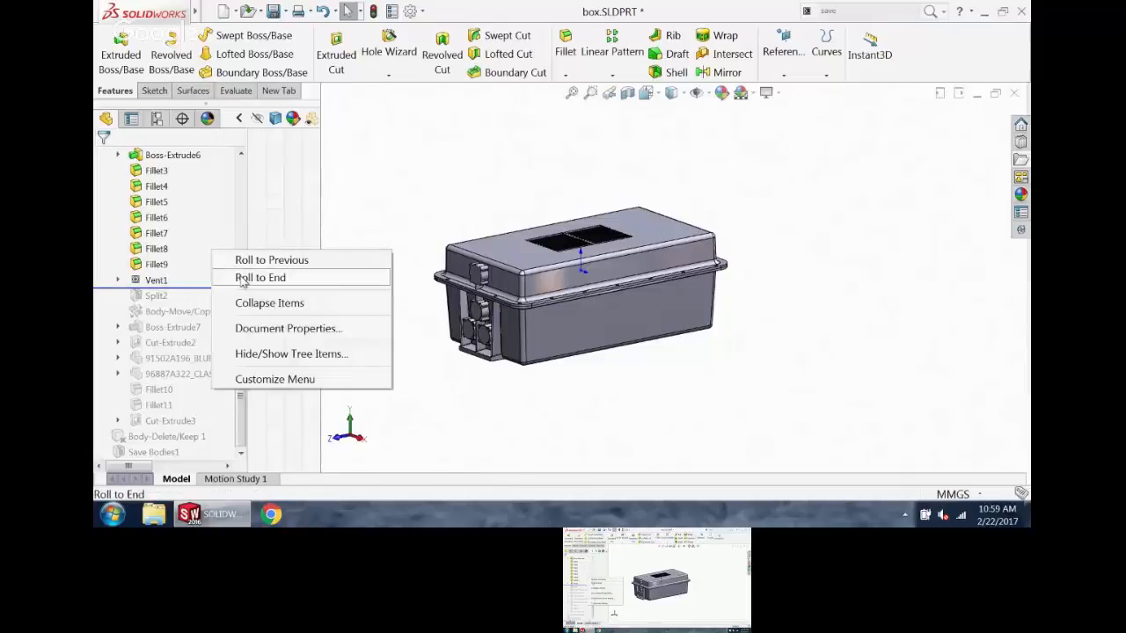
{"action": "left_click", "coordinate": [243, 278]}
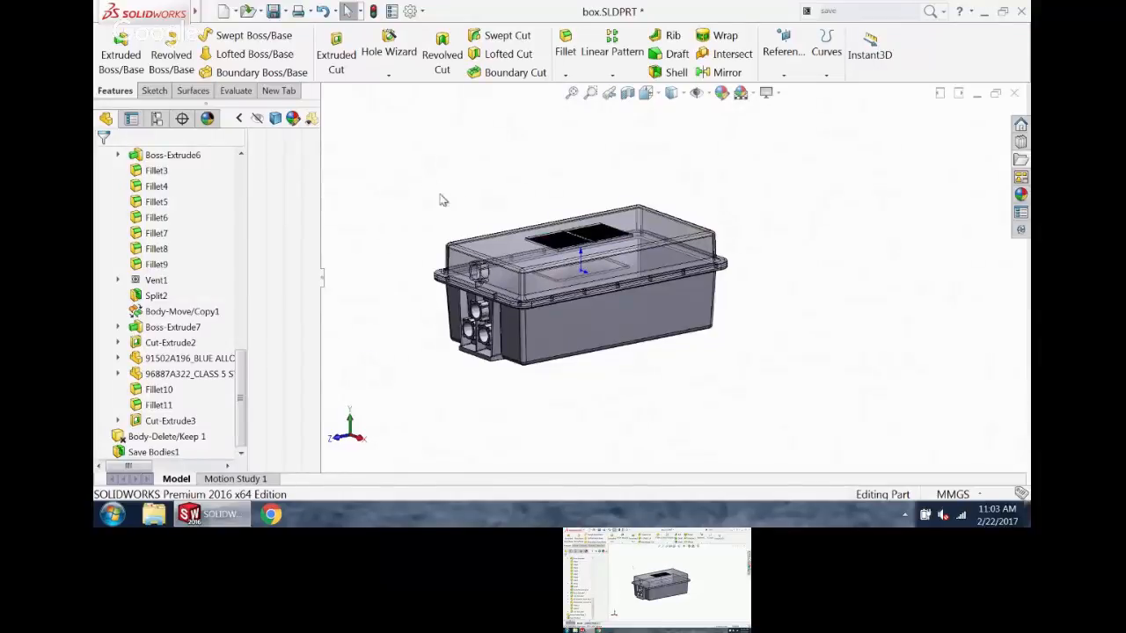
{"action": "scroll", "coordinate": [443, 201], "scroll_direction": "down", "scroll_amount": 2}
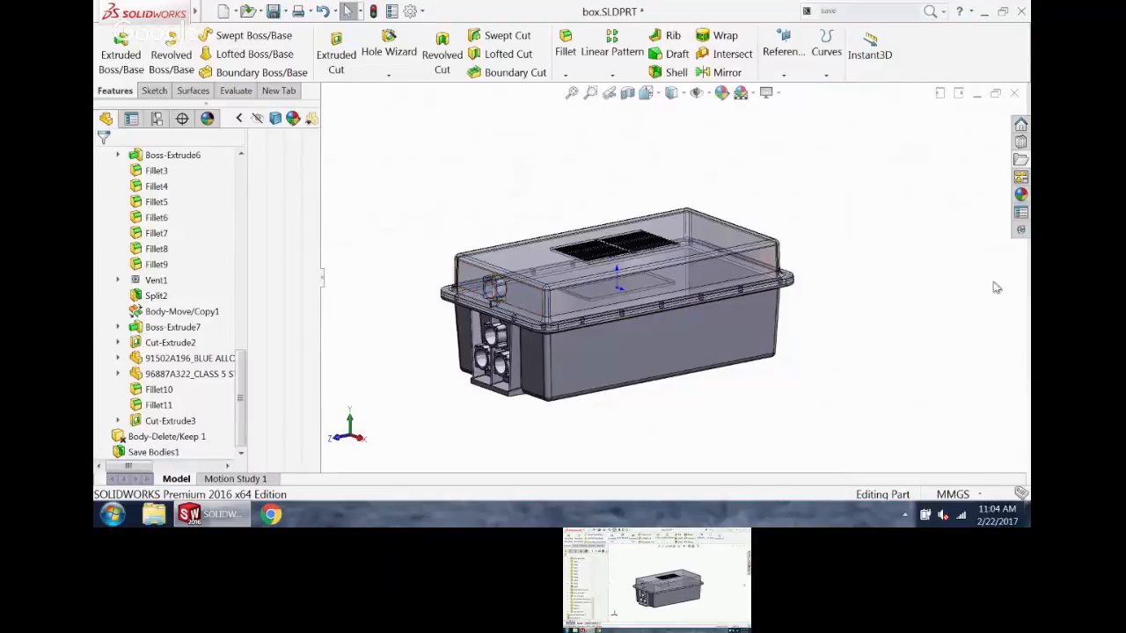
- Close the box part, discarding its changes in the assembly, and close assembly 73X-05667-LP without saving
{"action": "left_click", "coordinate": [1014, 94]}
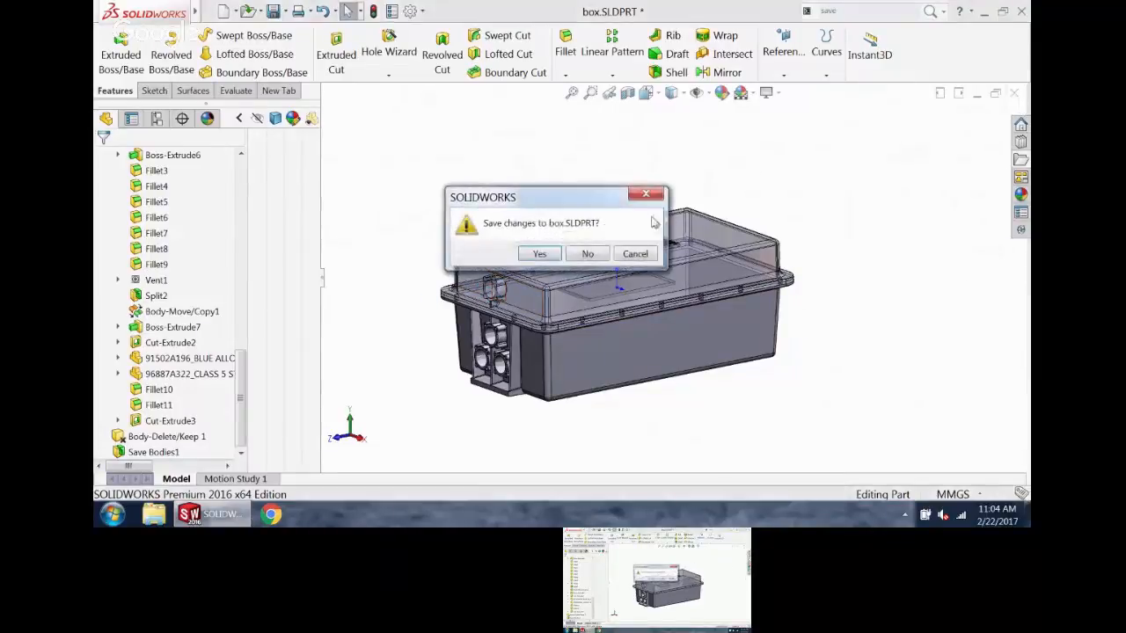
{"action": "left_click", "coordinate": [582, 258]}
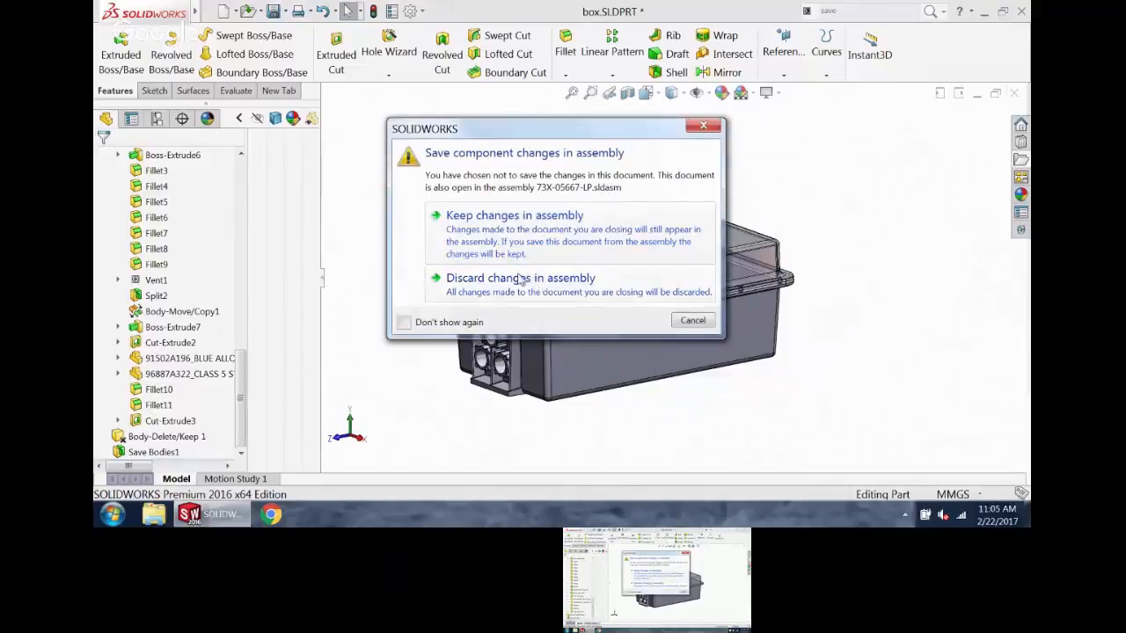
{"action": "left_click", "coordinate": [522, 280]}
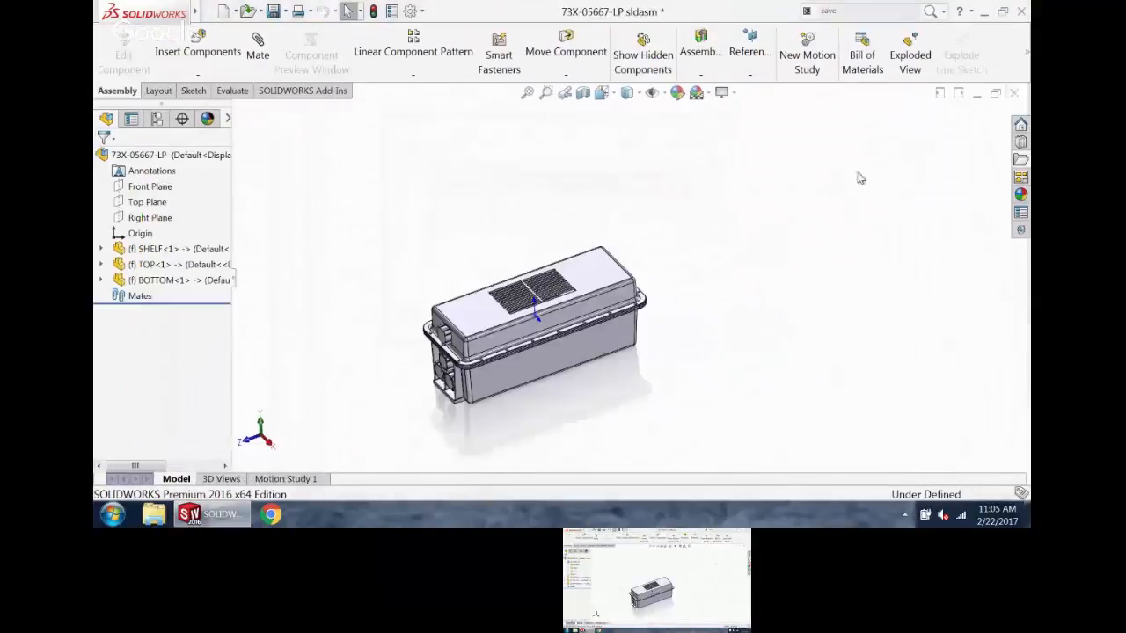
{"action": "left_click", "coordinate": [1011, 94]}
{"action": "left_click", "coordinate": [440, 252]}
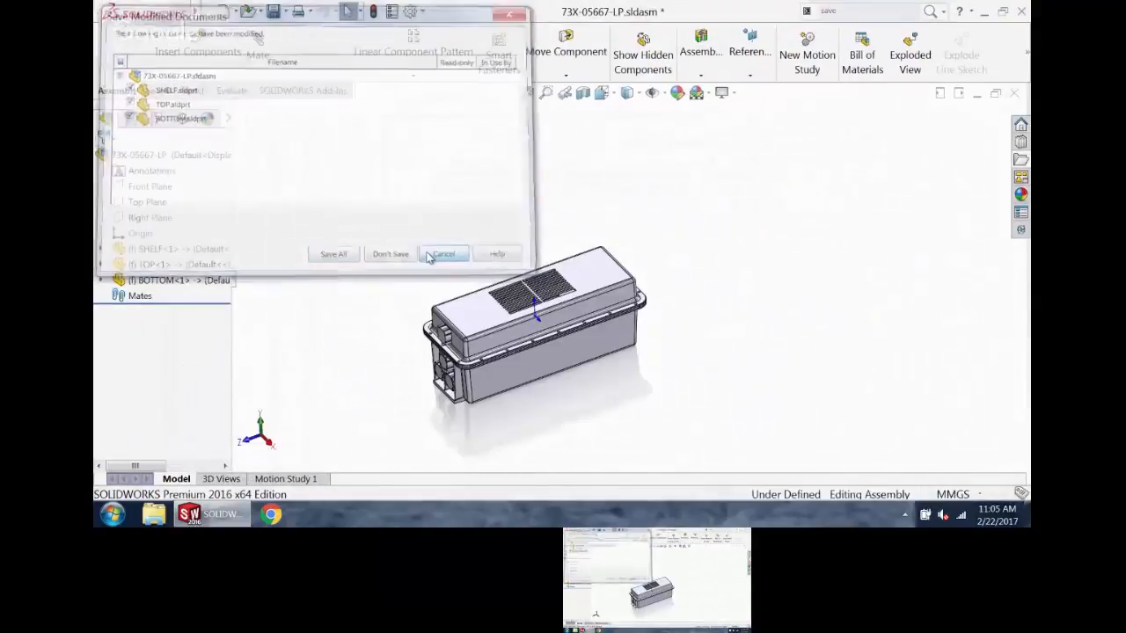
{"action": "left_click", "coordinate": [1013, 93]}
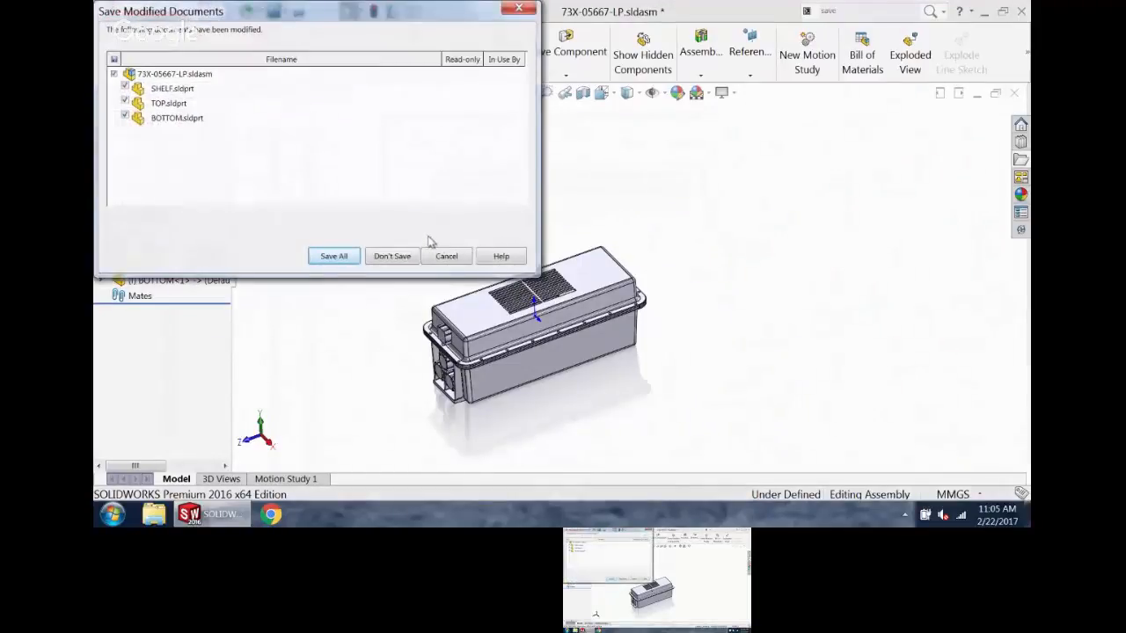
{"action": "left_click", "coordinate": [390, 254]}
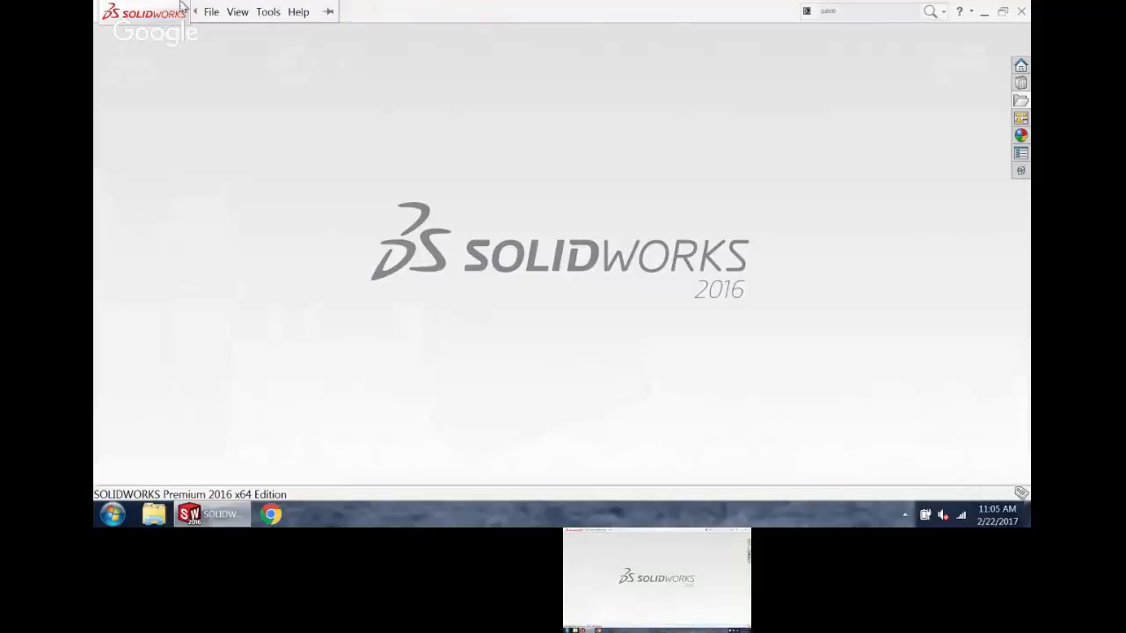
- Open MASTER ASSEMBLY.SLDASM from the Master Mo - Copy folder, filtering the file list to assemblies
{"action": "left_click", "coordinate": [212, 11]}
{"action": "left_click", "coordinate": [534, 125]}
{"action": "left_click", "coordinate": [244, 15]}
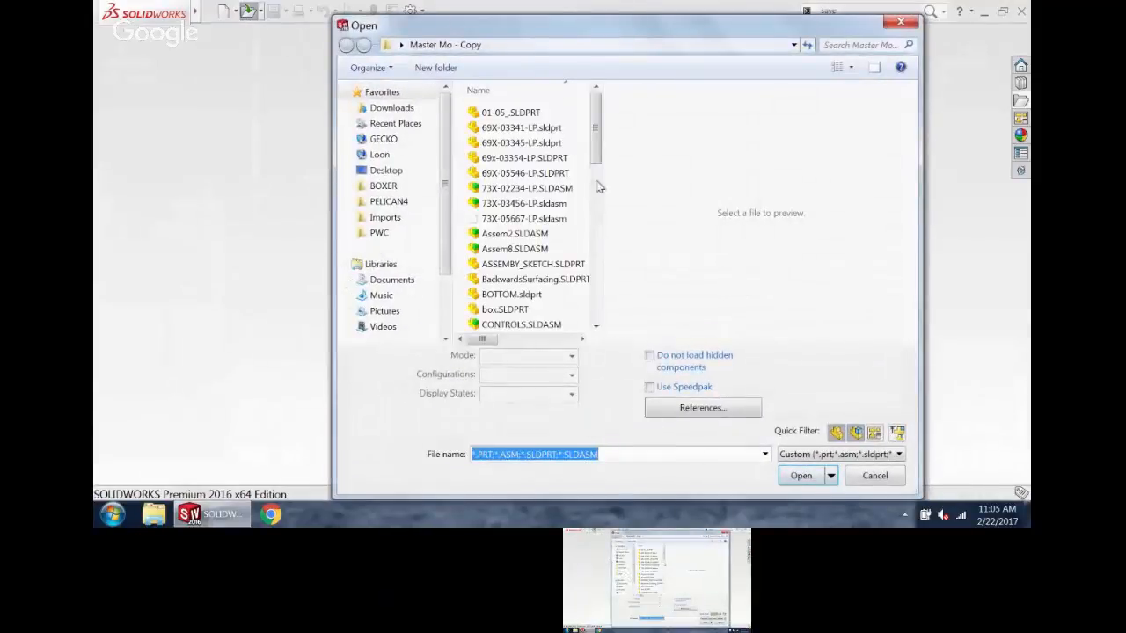
{"action": "left_click", "coordinate": [853, 432]}
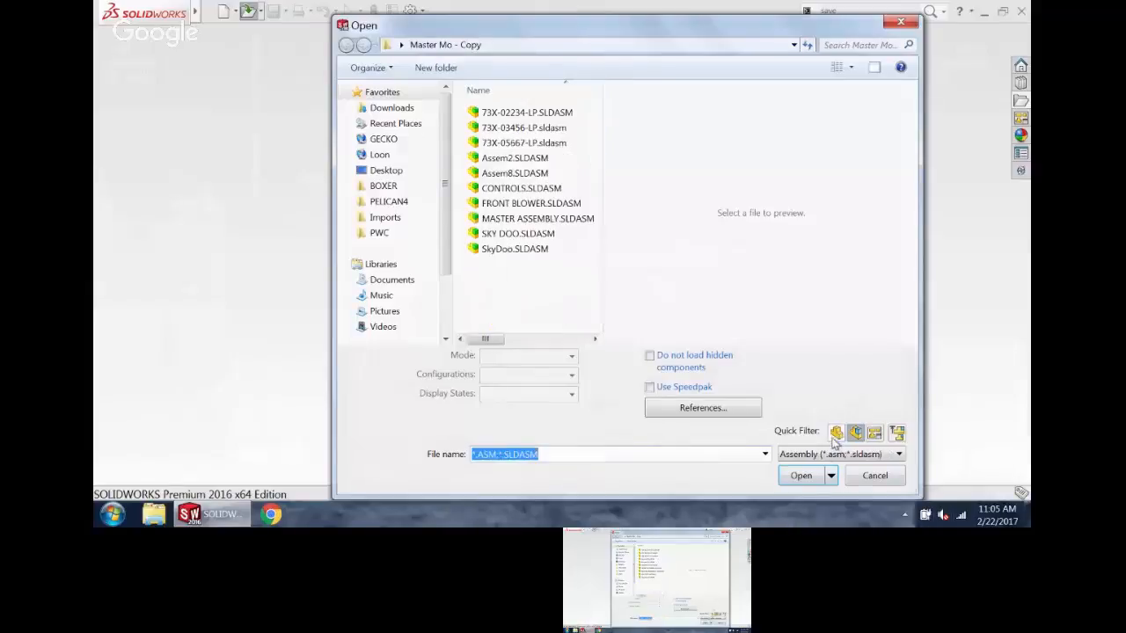
{"action": "left_click", "coordinate": [542, 219]}
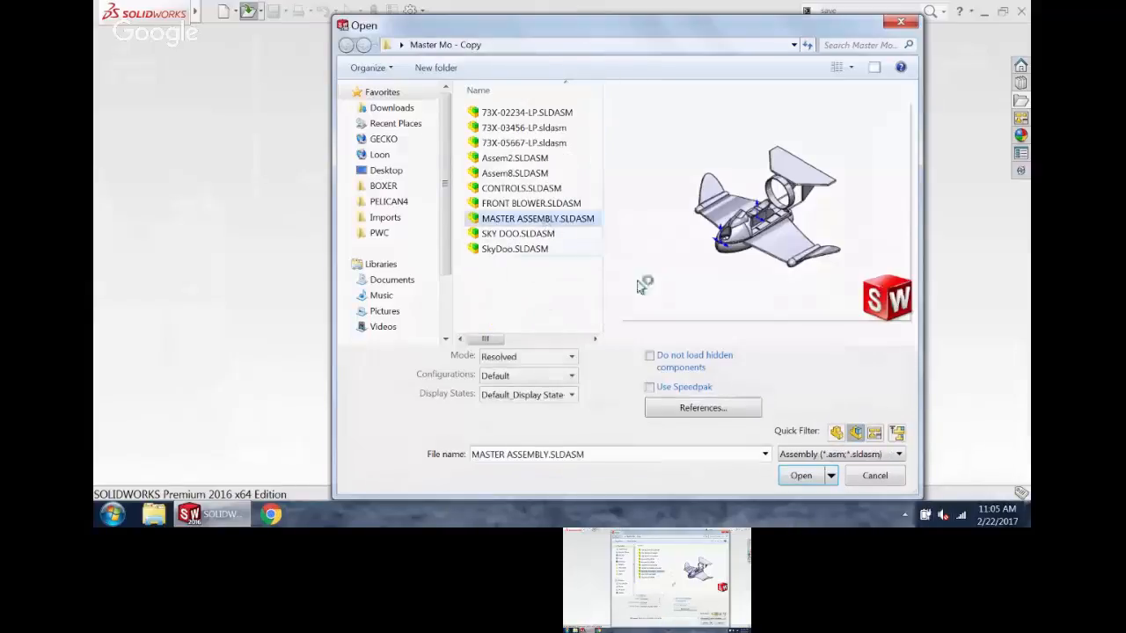
{"action": "left_click", "coordinate": [797, 475]}
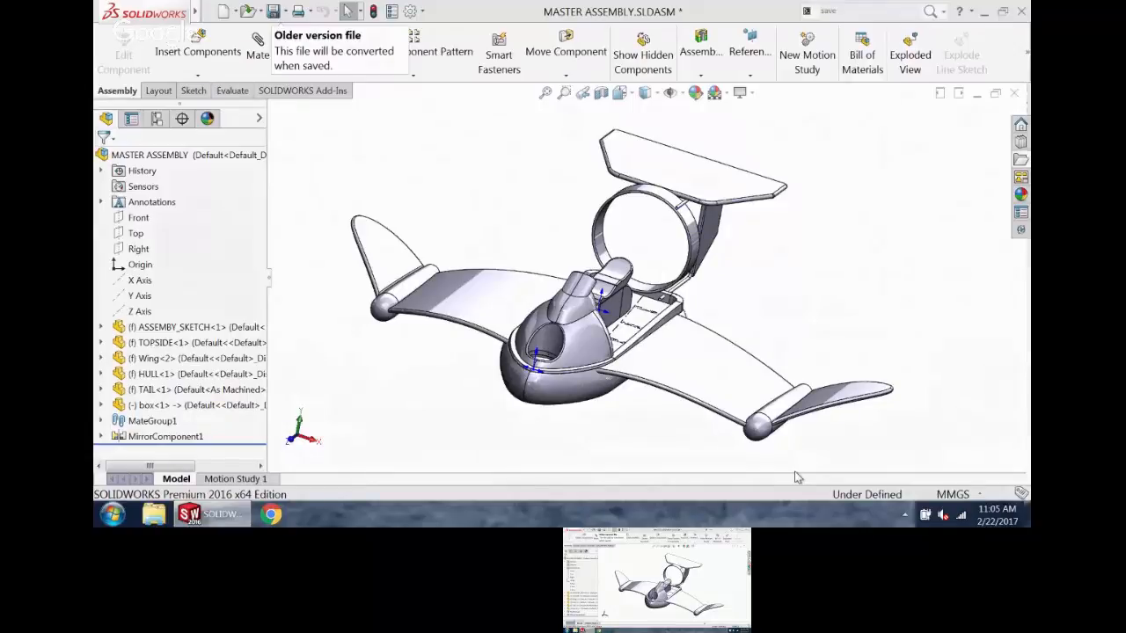
- Examine the overall shape of the winged craft from low and high viewpoints
{"action": "middle_click_drag", "start_coordinate": [729, 390], "coordinate": [704, 216]}
{"action": "scroll", "coordinate": [719, 273], "scroll_direction": "up", "scroll_amount": 5}
{"action": "scroll", "coordinate": [692, 249], "scroll_direction": "down", "scroll_amount": 3}
{"action": "scroll", "coordinate": [704, 216], "scroll_direction": "down", "scroll_amount": 2}
{"action": "scroll", "coordinate": [707, 221], "scroll_direction": "up", "scroll_amount": 1}
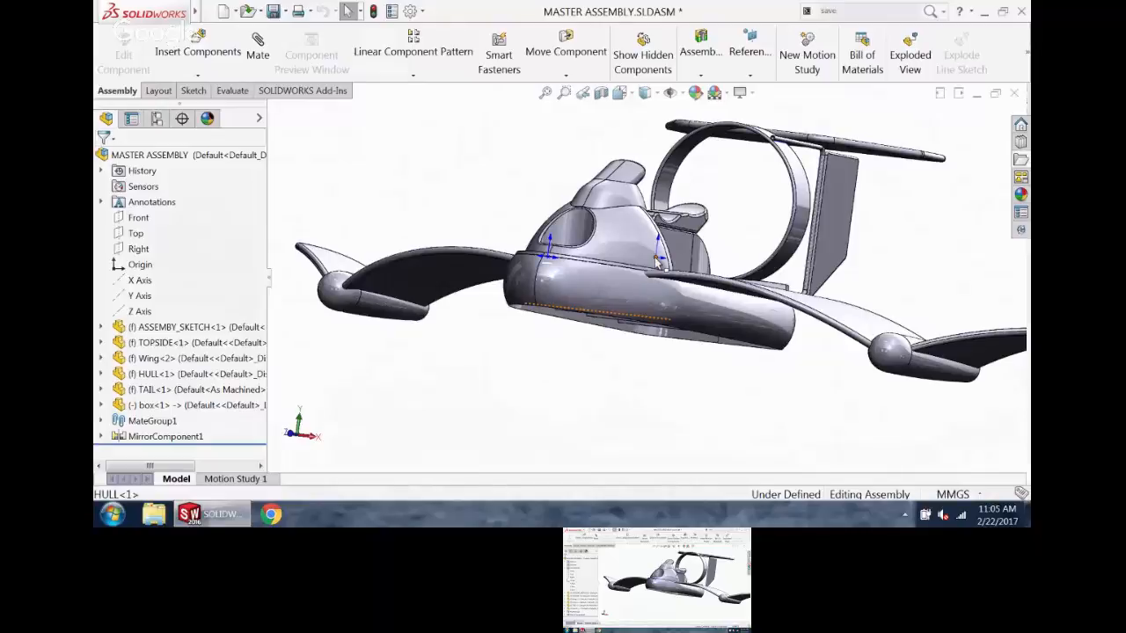
{"action": "scroll", "coordinate": [695, 170], "scroll_direction": "up", "scroll_amount": 1}
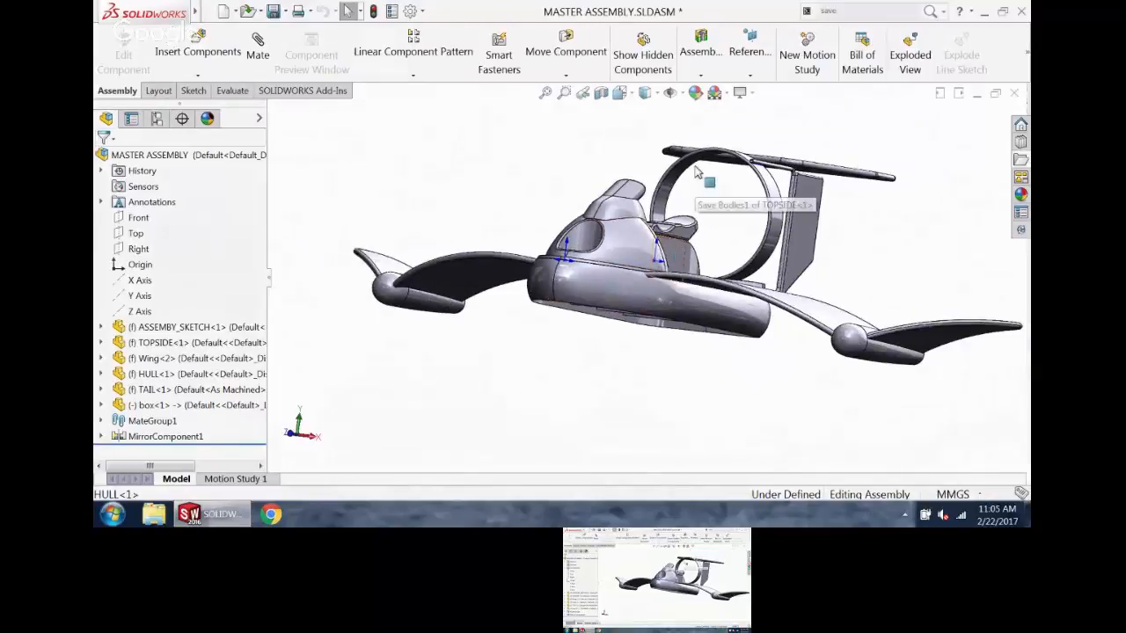
{"action": "middle_click_drag", "start_coordinate": [695, 171], "coordinate": [700, 267]}
{"action": "scroll", "coordinate": [703, 283], "scroll_direction": "up", "scroll_amount": 2}
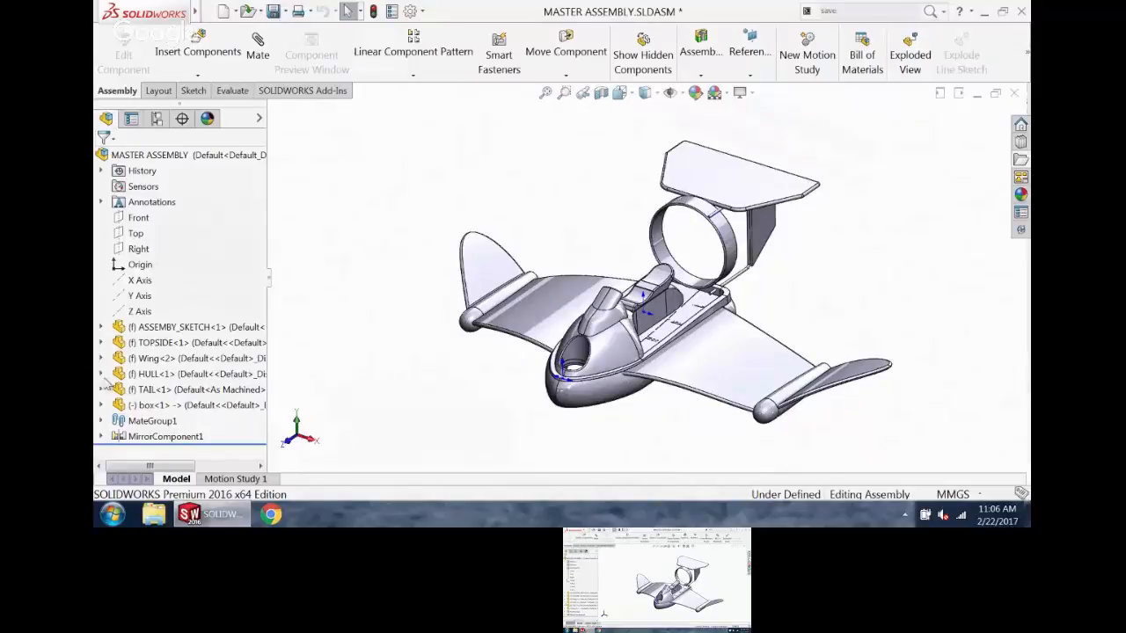
- Highlight the HULL, TOPSIDE, Wing and TAIL components in turn to identify them in the assembly
{"action": "left_click", "coordinate": [167, 373]}
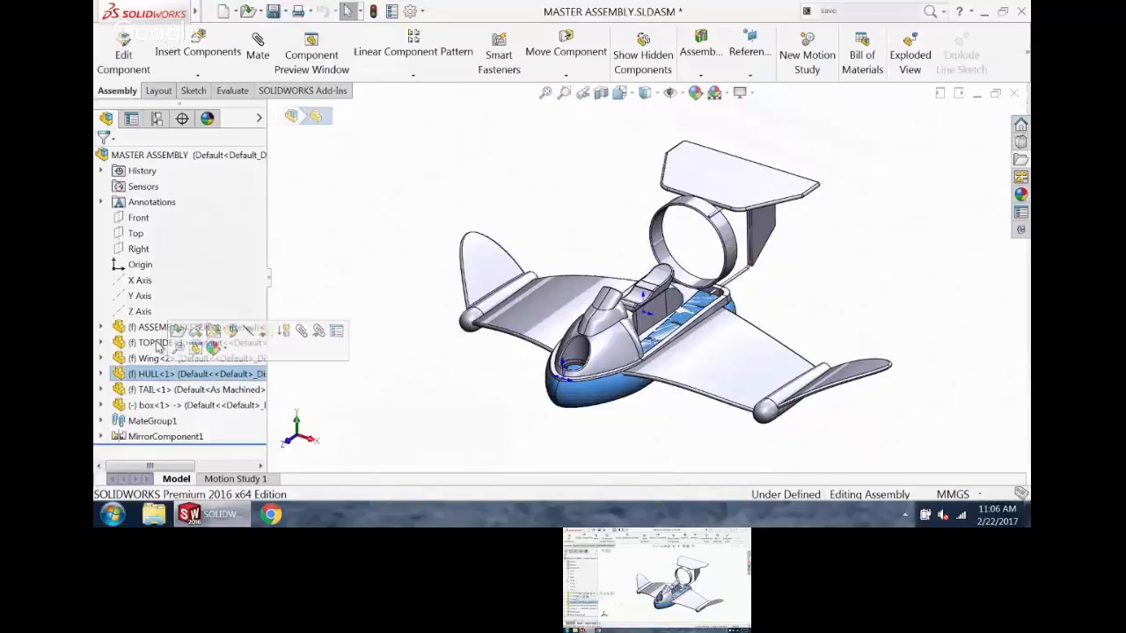
{"action": "left_click", "coordinate": [158, 343]}
{"action": "left_click", "coordinate": [158, 357]}
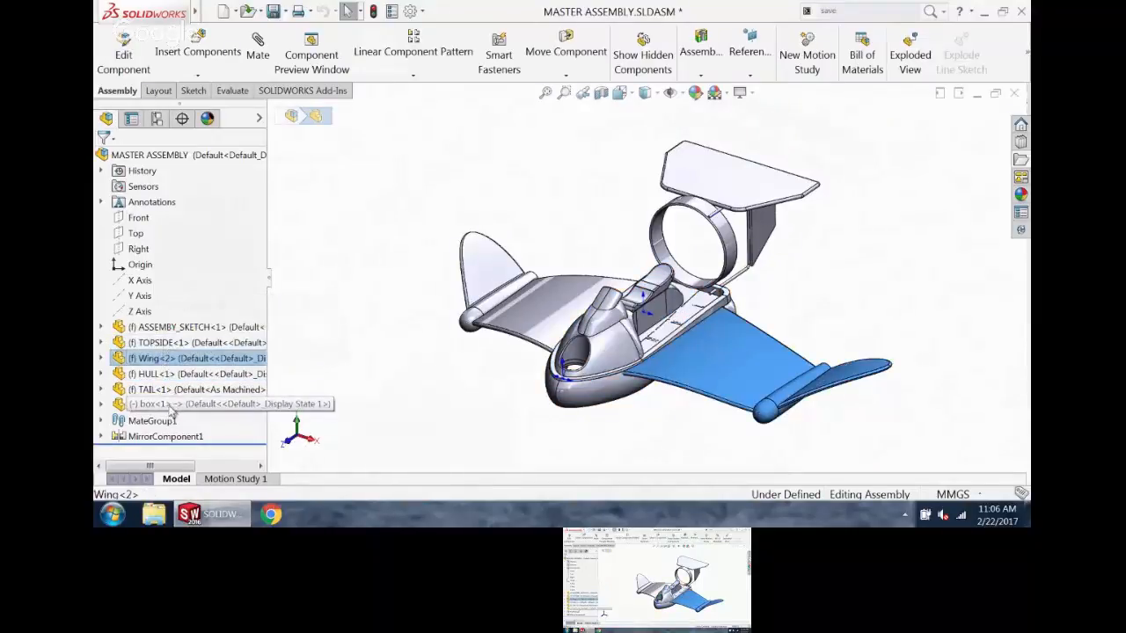
{"action": "left_click", "coordinate": [167, 389]}
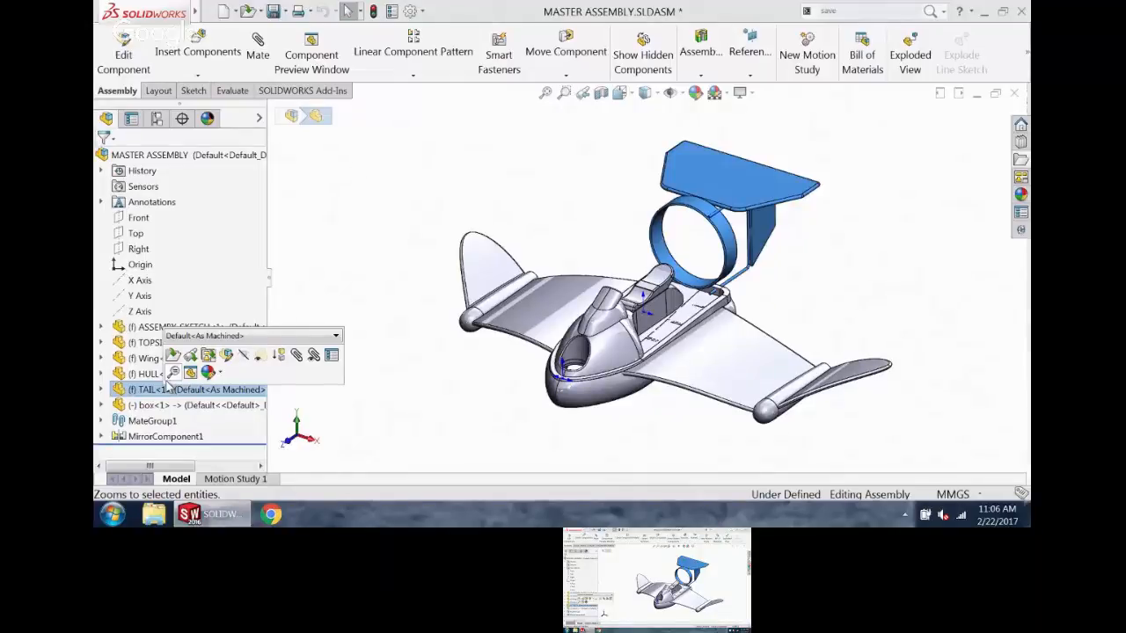
- Examine the small patterned hole inside TOPSIDE's front opening, select its face, and return to the whole craft with nothing selected
{"action": "scroll", "coordinate": [618, 354], "scroll_direction": "up", "scroll_amount": 1}
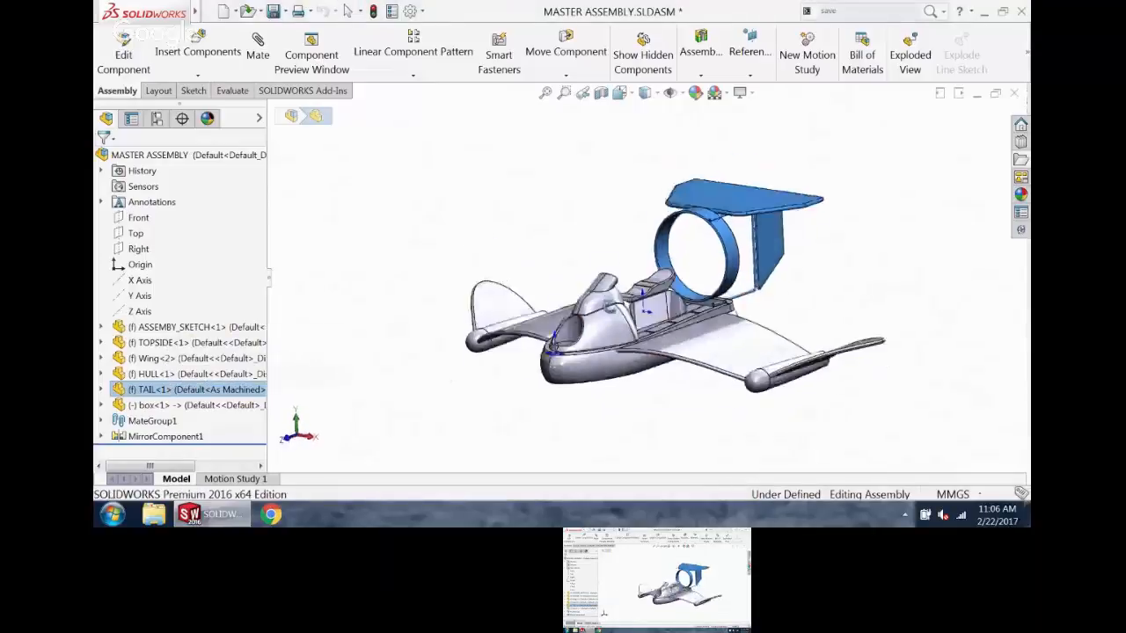
{"action": "scroll", "coordinate": [619, 354], "scroll_direction": "down", "scroll_amount": 8}
{"action": "scroll", "coordinate": [567, 293], "scroll_direction": "down", "scroll_amount": 6}
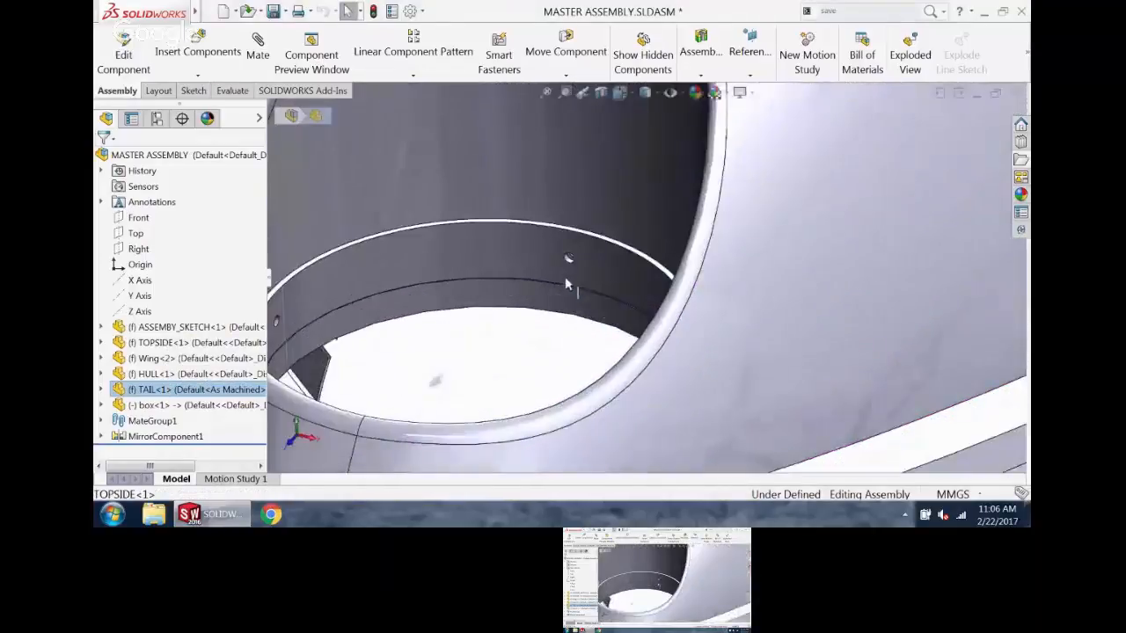
{"action": "scroll", "coordinate": [591, 245], "scroll_direction": "down", "scroll_amount": 3}
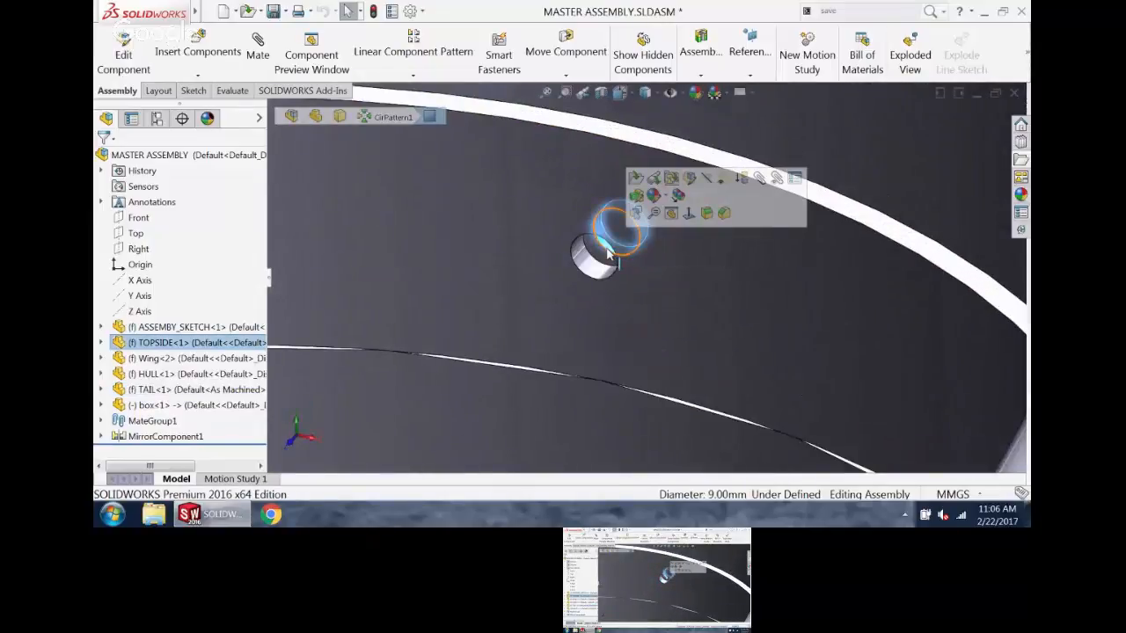
{"action": "scroll", "coordinate": [609, 255], "scroll_direction": "up", "scroll_amount": 5}
{"action": "scroll", "coordinate": [610, 257], "scroll_direction": "up", "scroll_amount": 10}
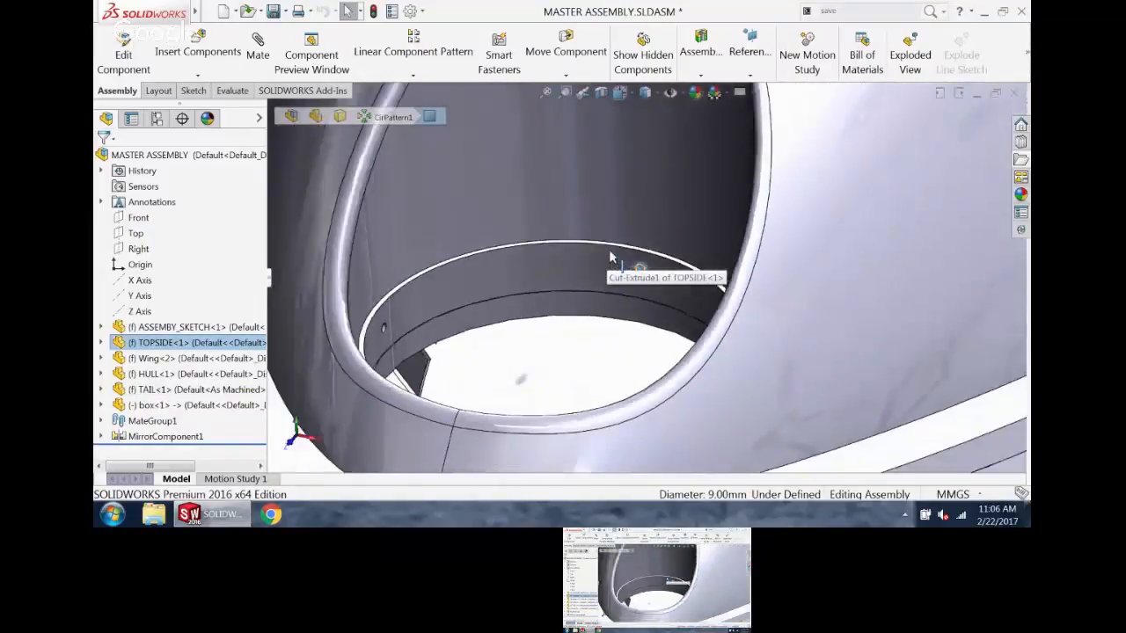
{"action": "scroll", "coordinate": [747, 171], "scroll_direction": "up", "scroll_amount": 3}
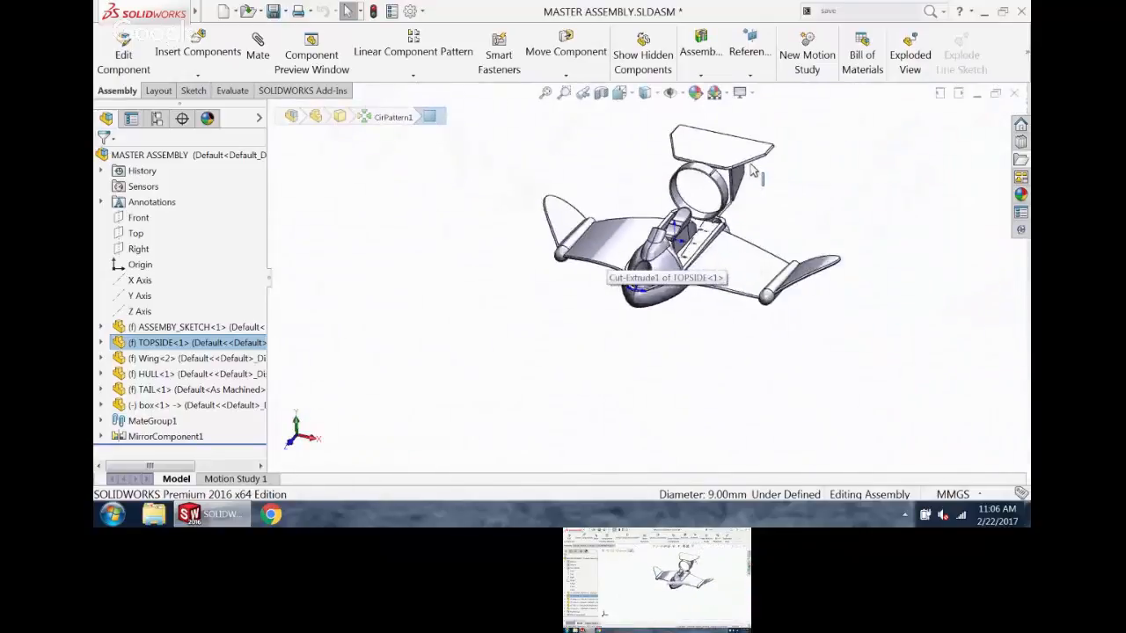
{"action": "scroll", "coordinate": [754, 174], "scroll_direction": "down", "scroll_amount": 2}
{"action": "left_click", "coordinate": [576, 203]}
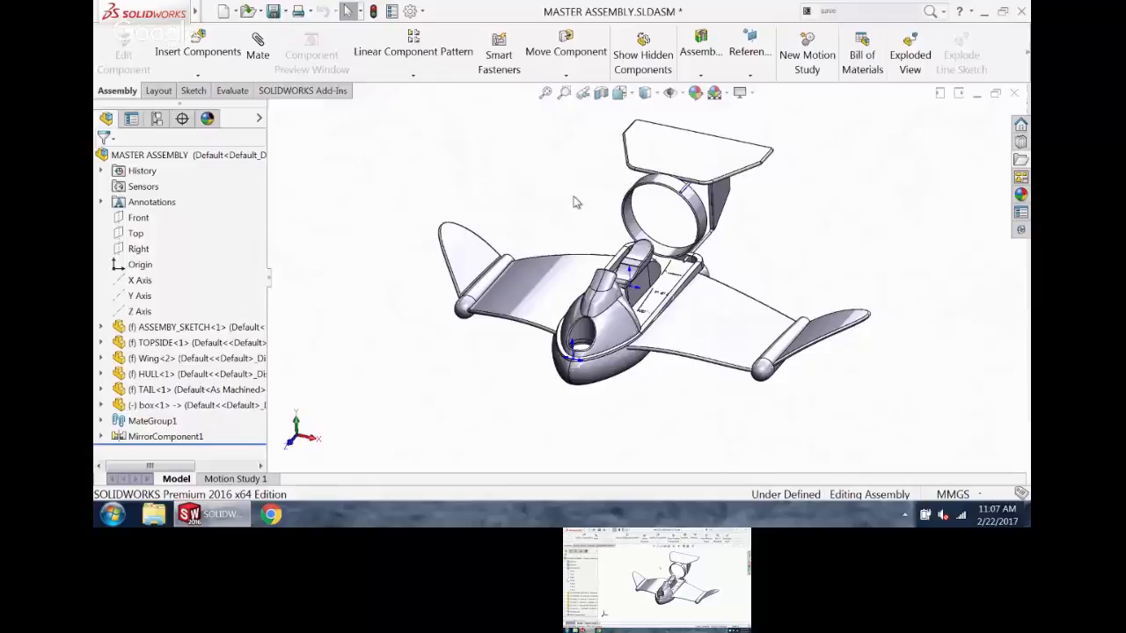
- Close the MASTER ASSEMBLY document, leaving no documents open
{"action": "left_click", "coordinate": [1013, 96]}
{"action": "left_click", "coordinate": [492, 264]}
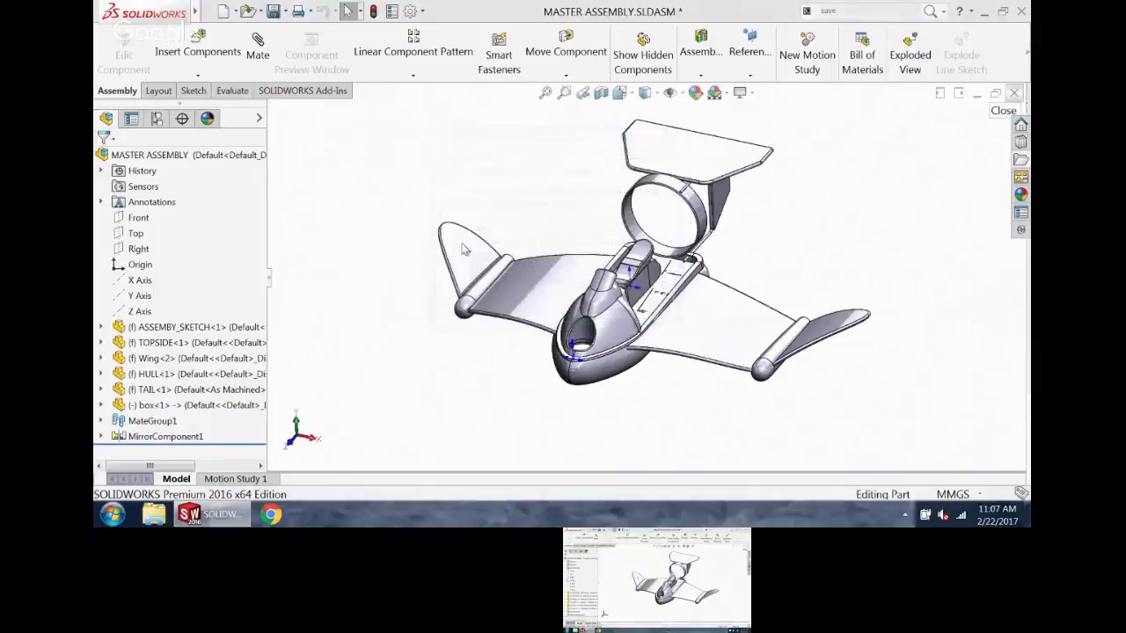
{"action": "left_click", "coordinate": [1013, 93]}
{"action": "left_click", "coordinate": [1012, 94]}
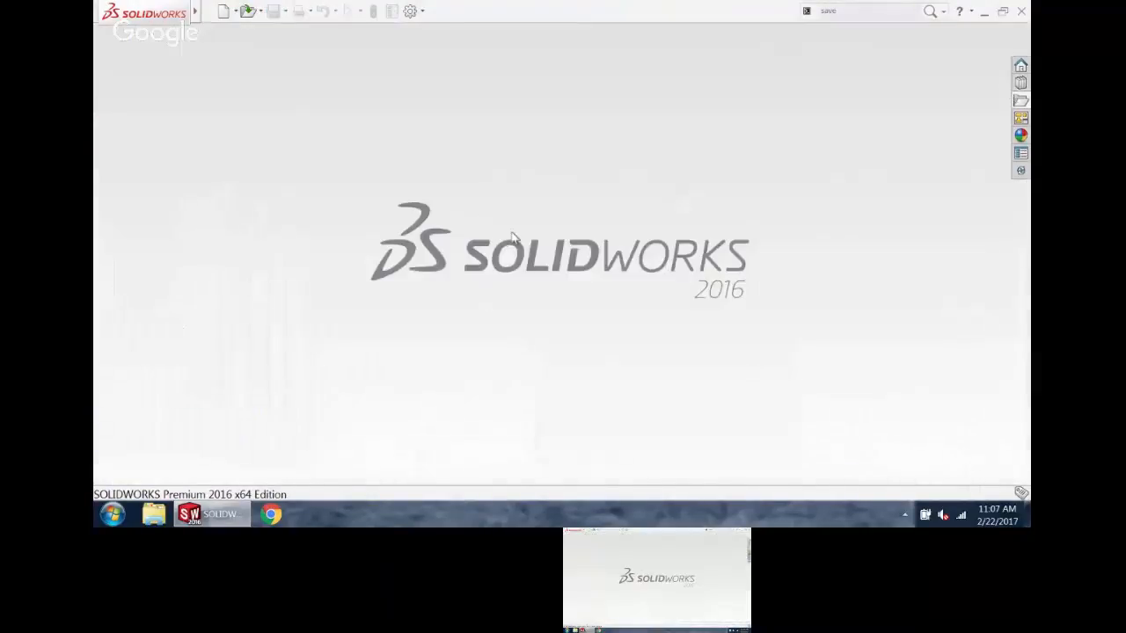
- Open the SKY DOO.SLDASM assembly from the Master Mo - Copy folder on the Desktop, filtering the file list to assemblies
{"action": "left_click", "coordinate": [248, 11]}
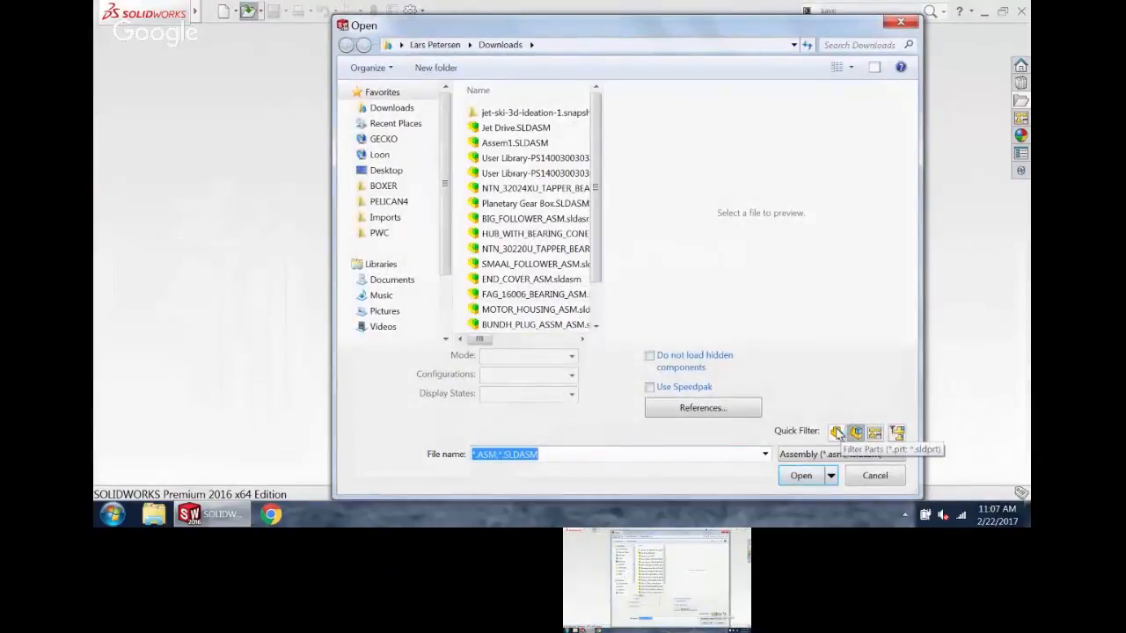
{"action": "left_click", "coordinate": [836, 433]}
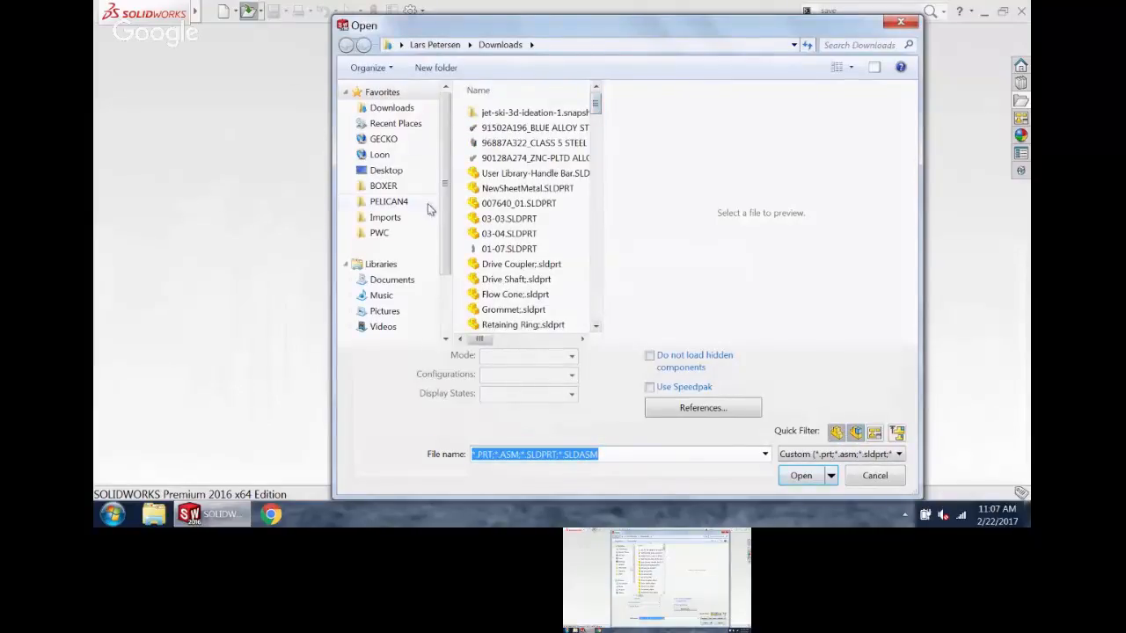
{"action": "left_click", "coordinate": [385, 170]}
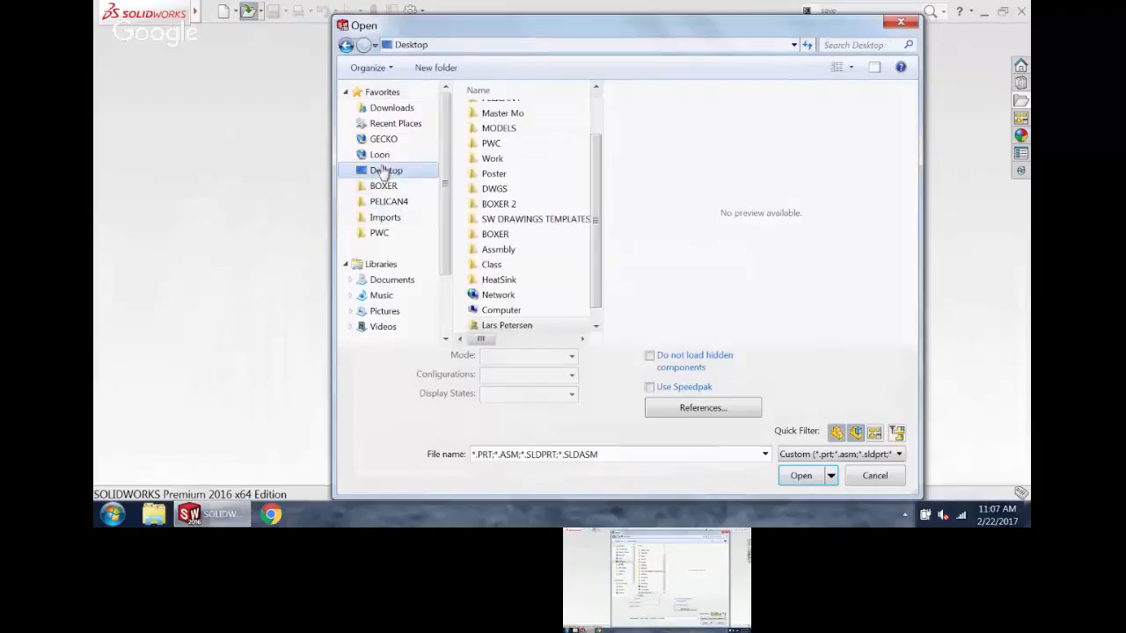
{"action": "left_click", "coordinate": [502, 113]}
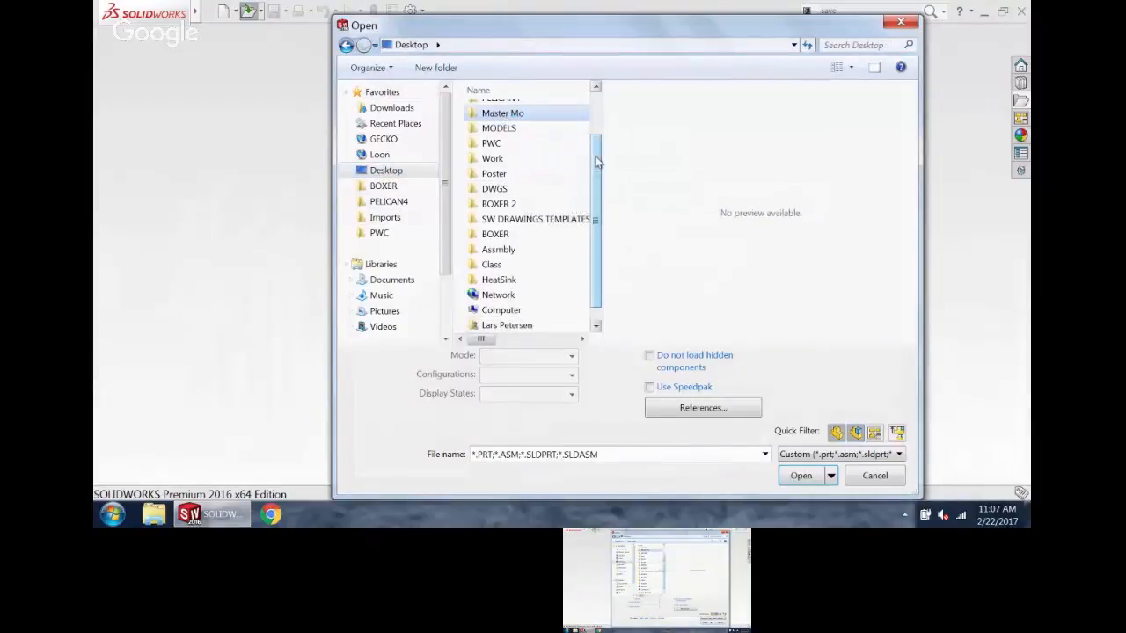
{"action": "left_click_drag", "start_coordinate": [595, 161], "coordinate": [598, 127]}
{"action": "double_click", "coordinate": [506, 118]}
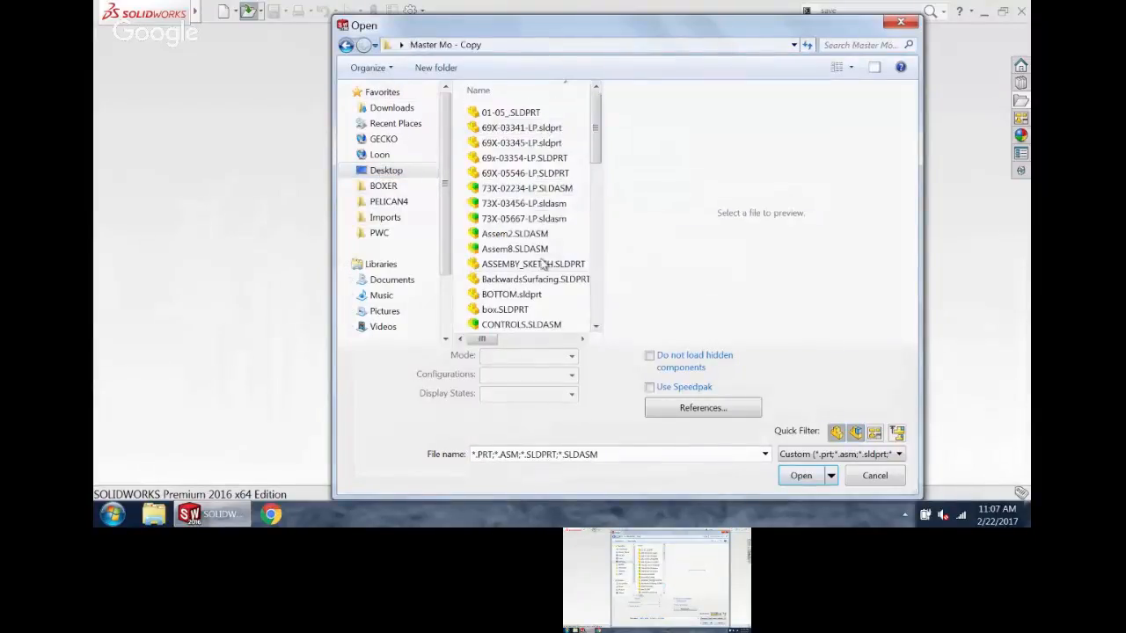
{"action": "left_click", "coordinate": [834, 433]}
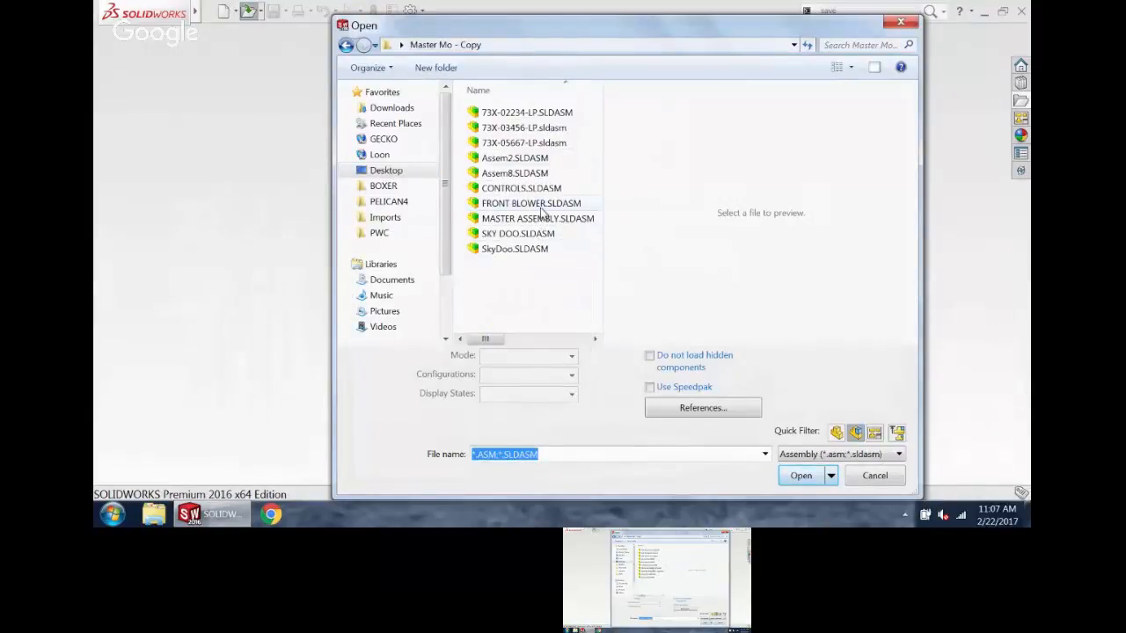
{"action": "left_click", "coordinate": [544, 233]}
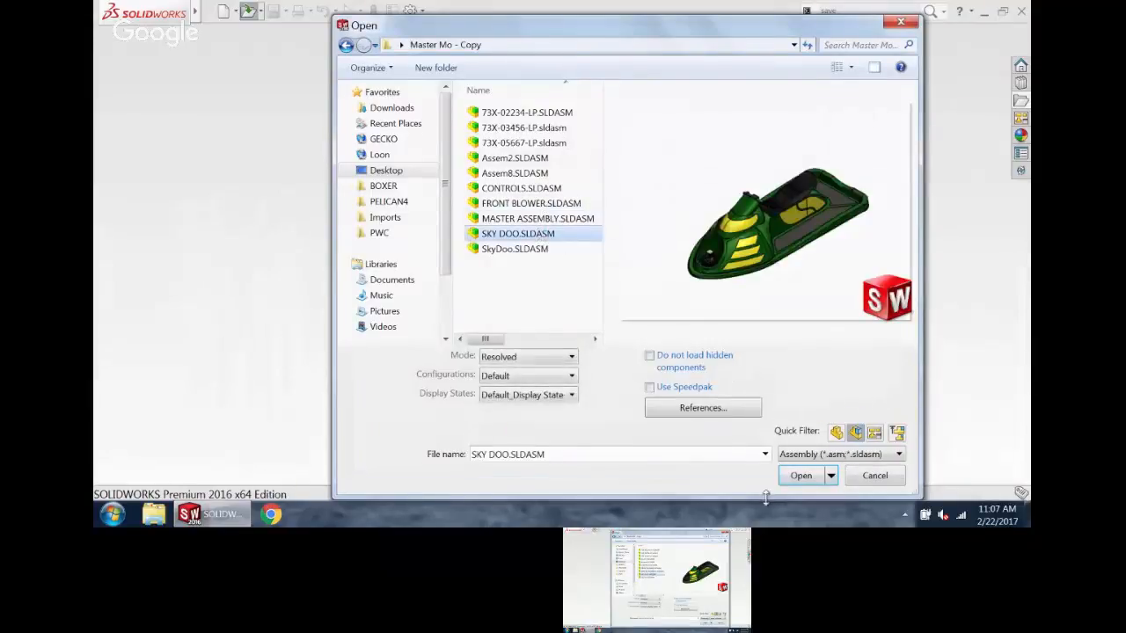
{"action": "left_click", "coordinate": [802, 477]}
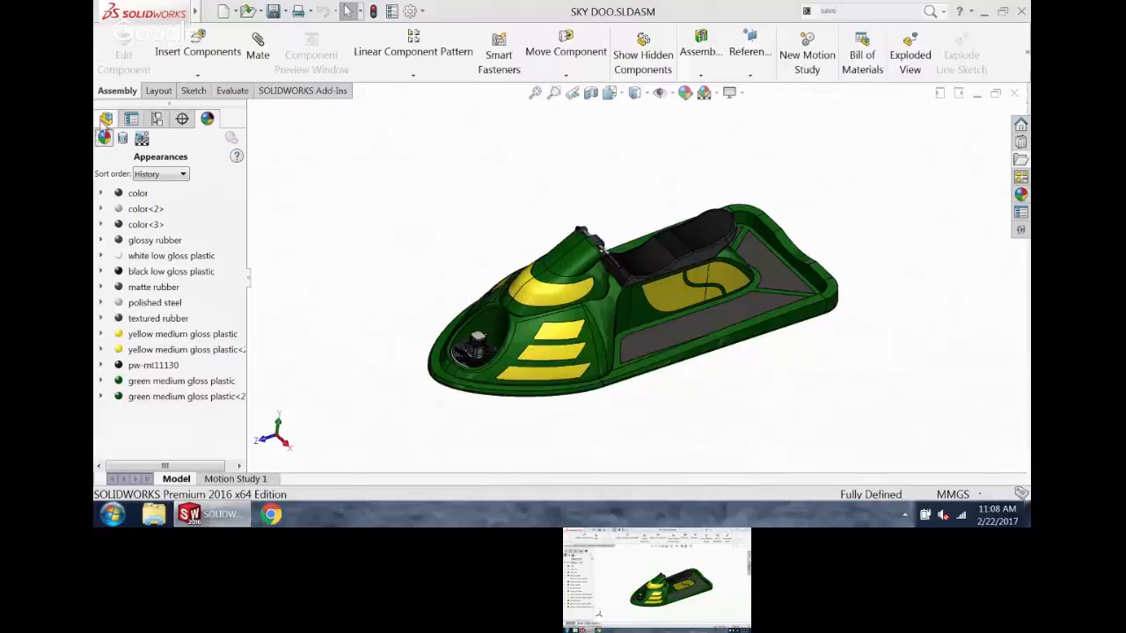
- Show the SKY DOO component tree and highlight DECK and SEAT in turn to identify them on the craft
{"action": "left_click", "coordinate": [105, 119]}
{"action": "left_click", "coordinate": [202, 328]}
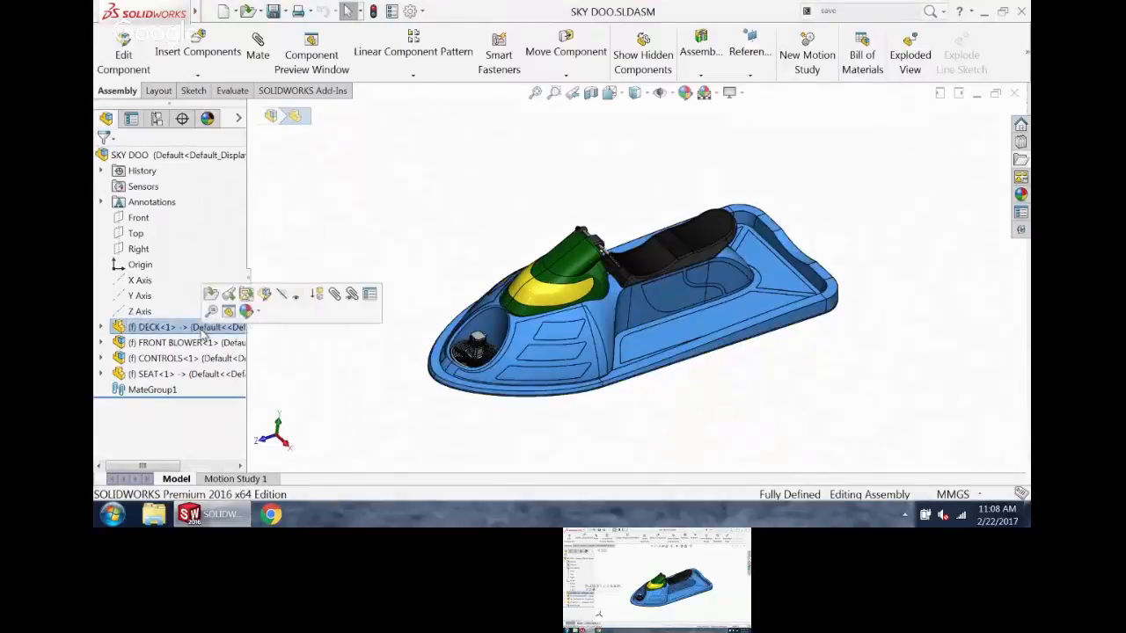
{"action": "left_click", "coordinate": [158, 374]}
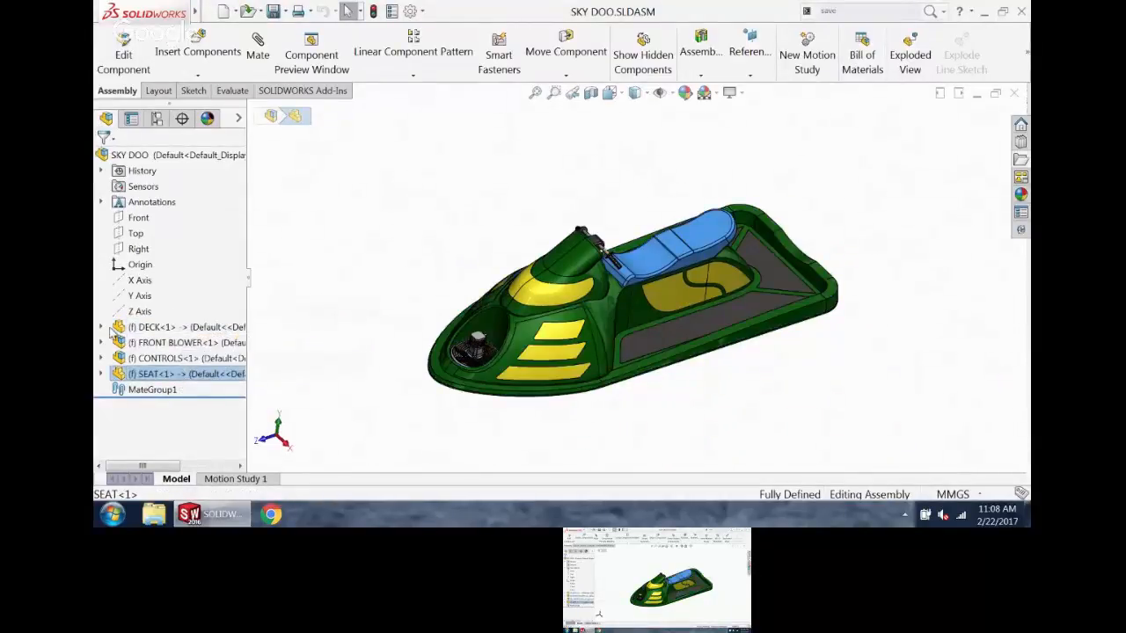
- Expand the DECK component and open its part in its own window
{"action": "left_click", "coordinate": [100, 327]}
{"action": "right_click", "coordinate": [158, 155]}
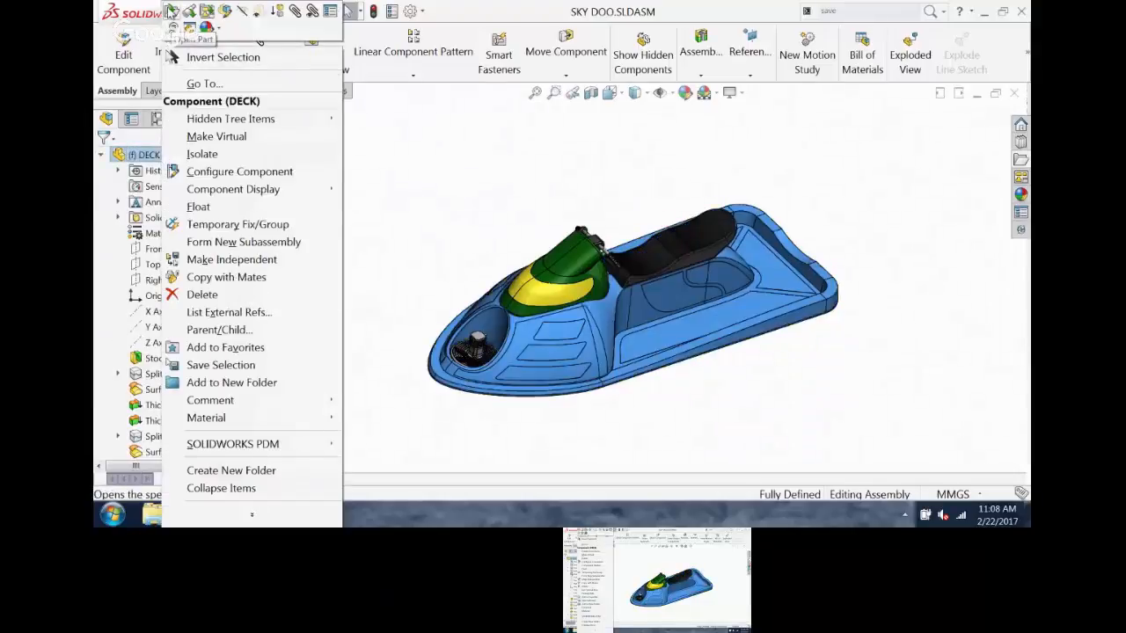
{"action": "left_click", "coordinate": [170, 10]}
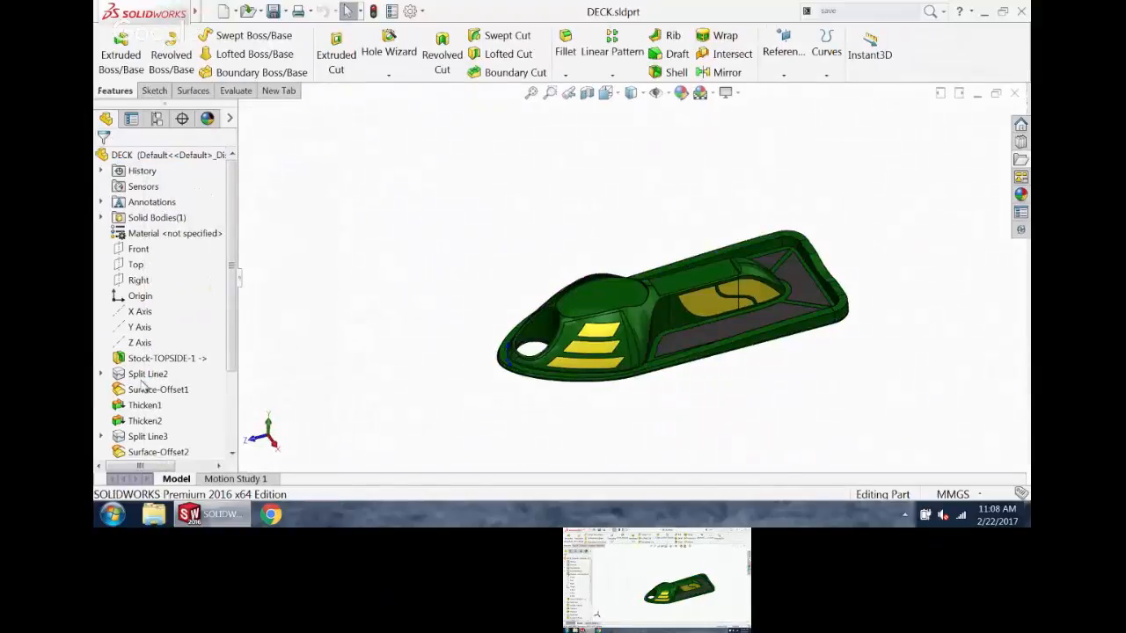
- Roll DECK back to just after Stock-TOPSIDE-1 to inspect the inherited body, and roll forward past Fillet2 again
{"action": "left_click", "coordinate": [145, 374]}
{"action": "left_click", "coordinate": [200, 338]}
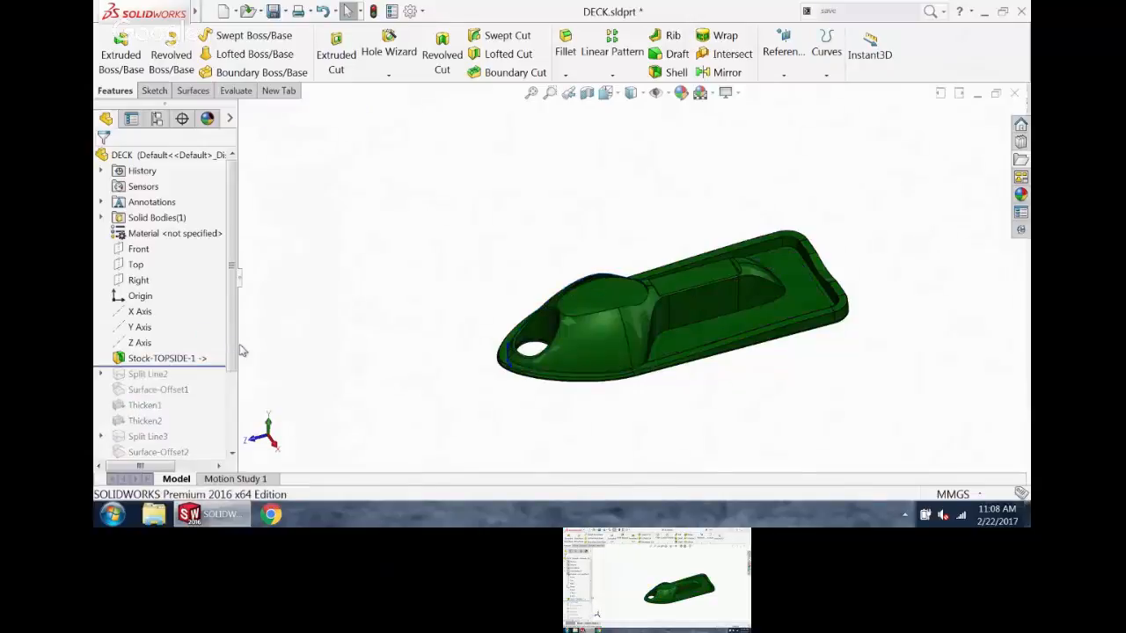
{"action": "scroll", "coordinate": [225, 280], "scroll_direction": "down", "scroll_amount": 3}
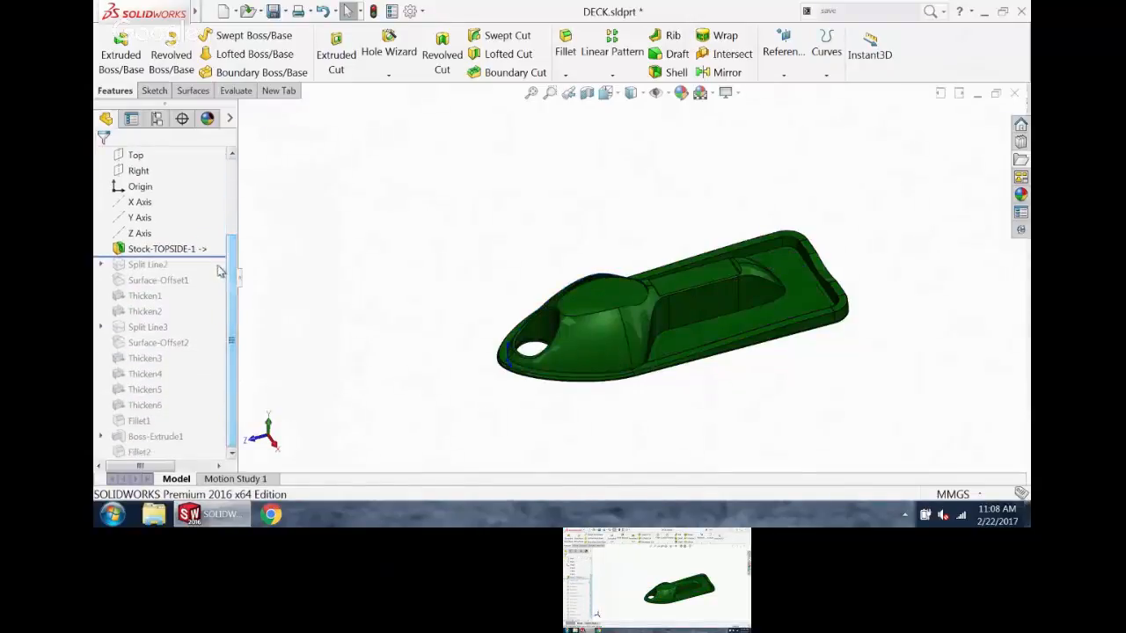
{"action": "left_click_drag", "start_coordinate": [222, 257], "coordinate": [193, 460]}
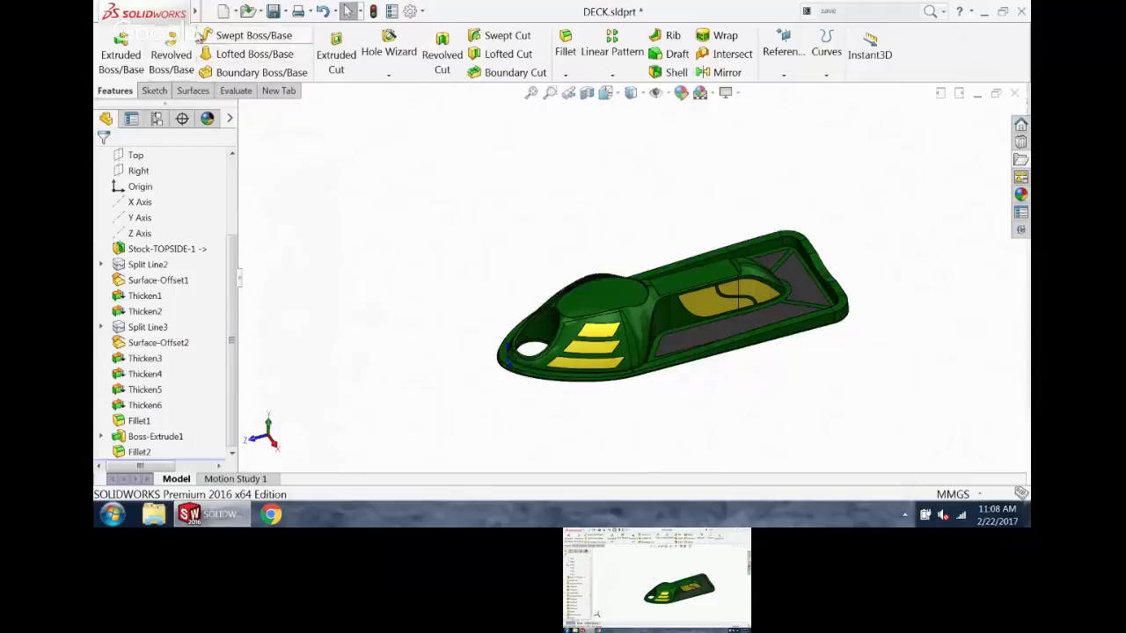
- Open the MASTER ASSEMBLY.SLDASM assembly from the Master Mo - Copy folder
{"action": "left_click", "coordinate": [249, 11]}
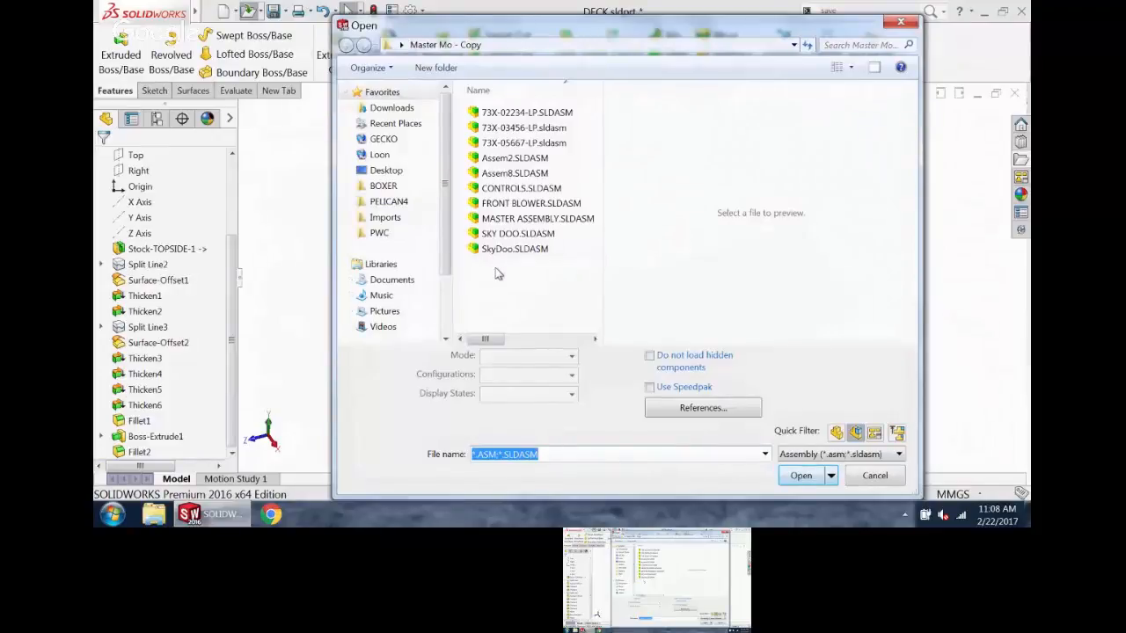
{"action": "left_click", "coordinate": [516, 219]}
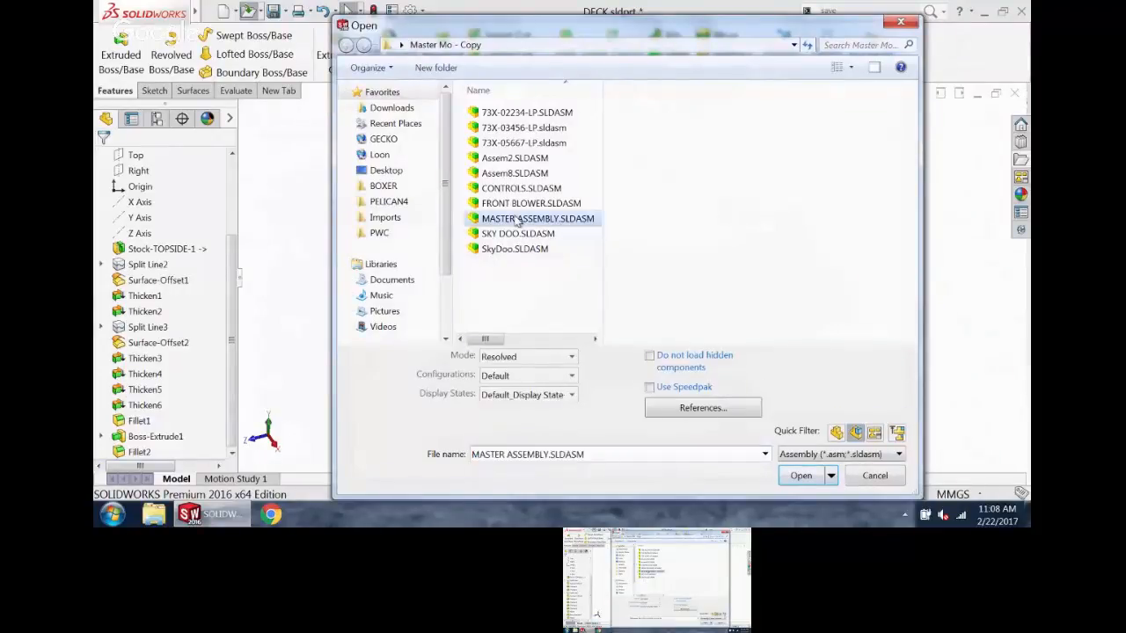
{"action": "left_click", "coordinate": [801, 475]}
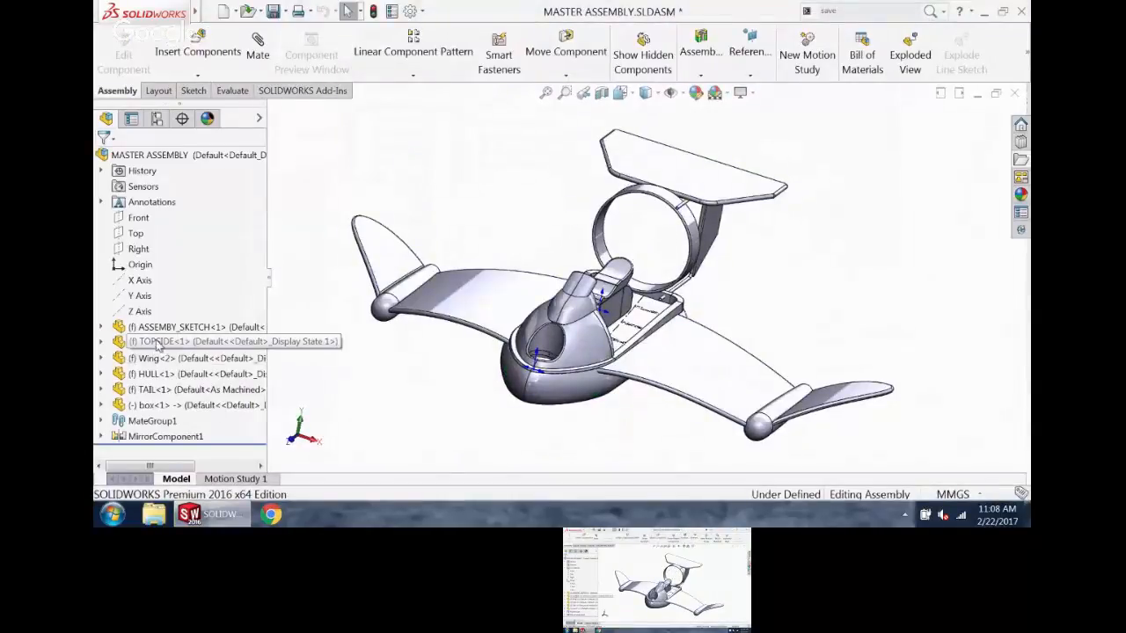
- Open the ASSEMBY_SKETCH component's part and examine its layout planes and curves from side and angled views
{"action": "left_click", "coordinate": [118, 326]}
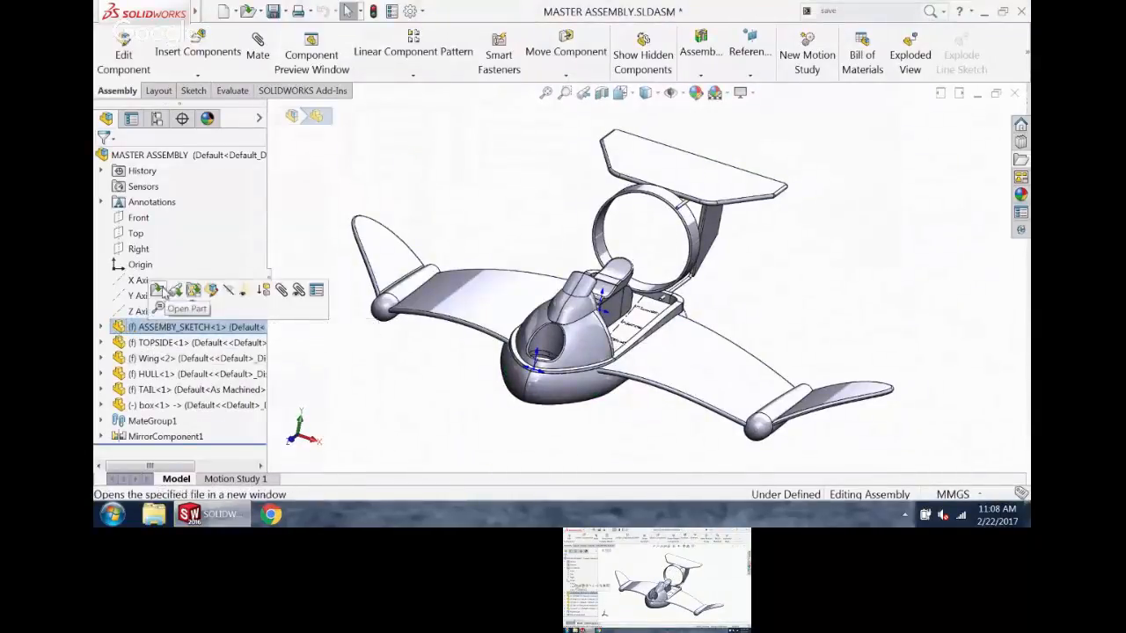
{"action": "left_click", "coordinate": [166, 294]}
{"action": "middle_click_drag", "start_coordinate": [511, 313], "coordinate": [463, 269]}
{"action": "scroll", "coordinate": [741, 280], "scroll_direction": "down", "scroll_amount": 4}
{"action": "scroll", "coordinate": [738, 279], "scroll_direction": "down", "scroll_amount": 1}
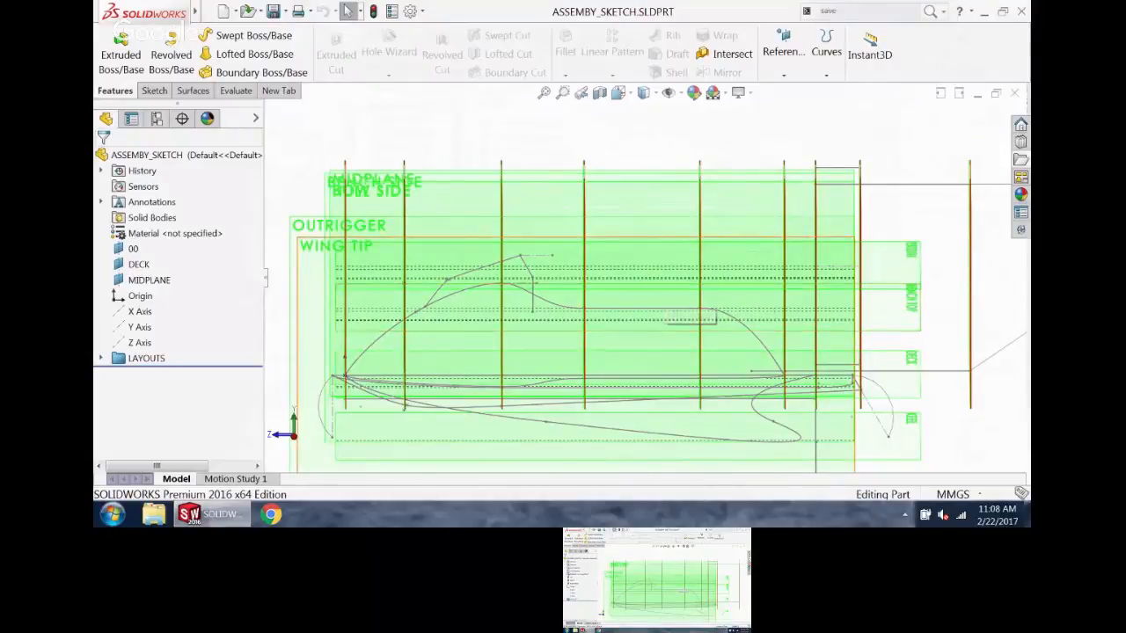
{"action": "middle_click_drag", "start_coordinate": [649, 306], "coordinate": [592, 361]}
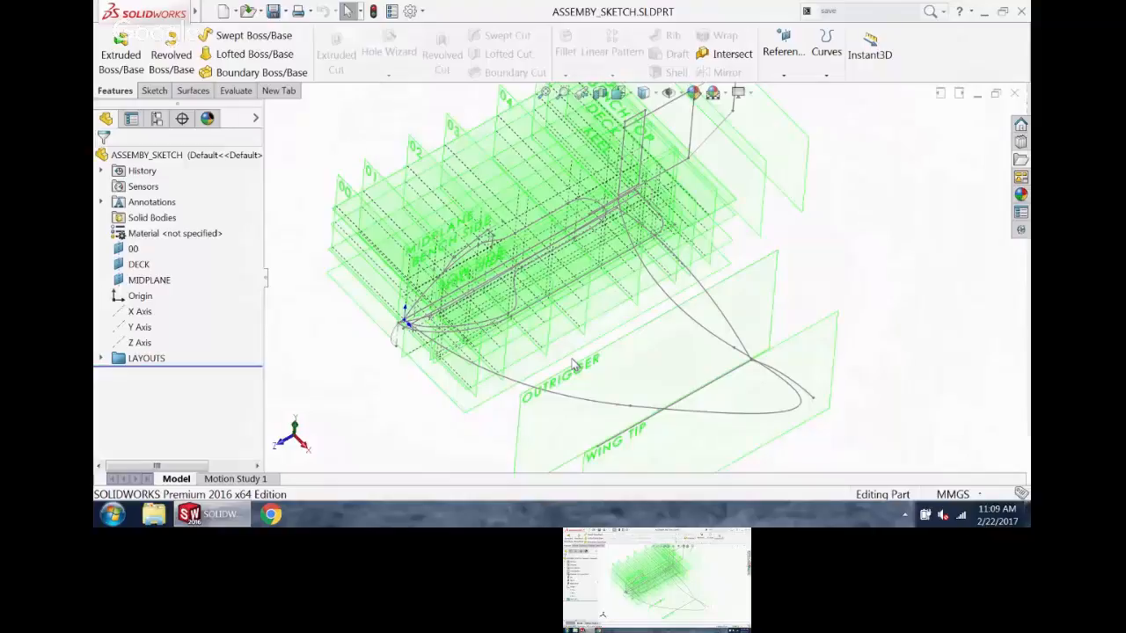
- Close the ASSEMBY_SKETCH part and the MASTER ASSEMBLY document
{"action": "left_click", "coordinate": [1014, 94]}
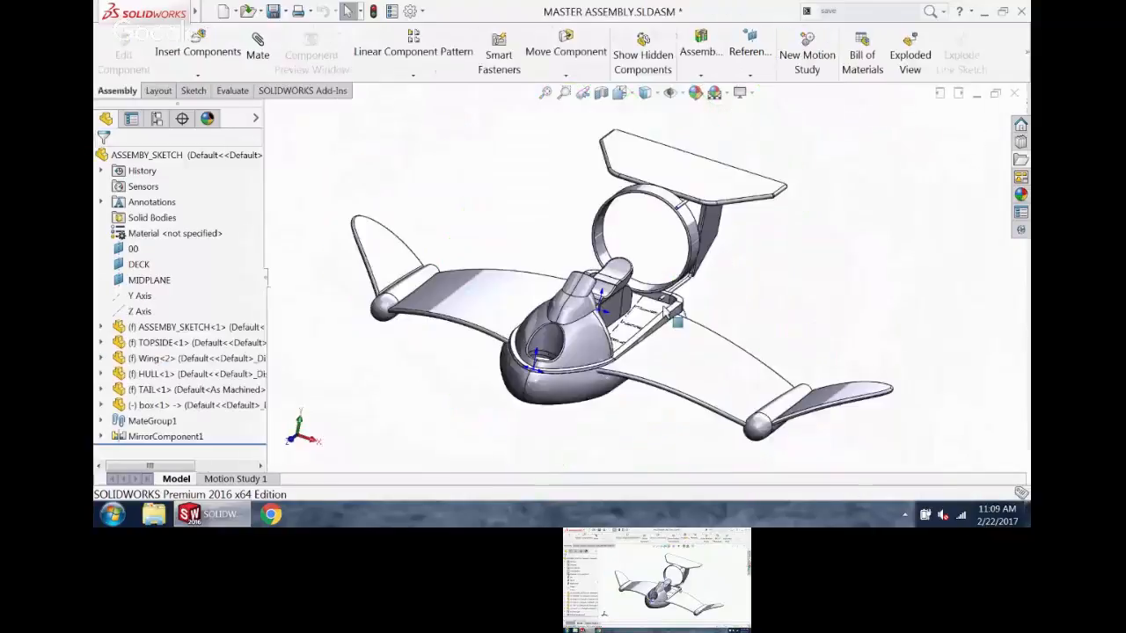
{"action": "left_click", "coordinate": [1015, 97]}
{"action": "left_click", "coordinate": [556, 266]}
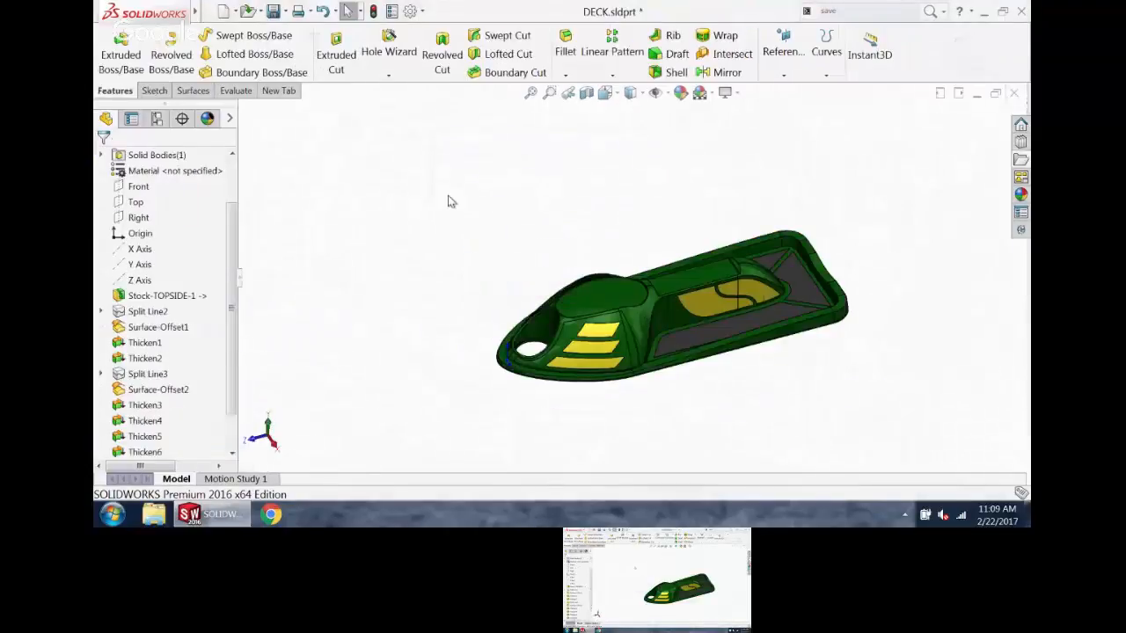
- Close the DECK part without saving and discard its changes in the SKY DOO assembly
{"action": "scroll", "coordinate": [716, 244], "scroll_direction": "down", "scroll_amount": 2}
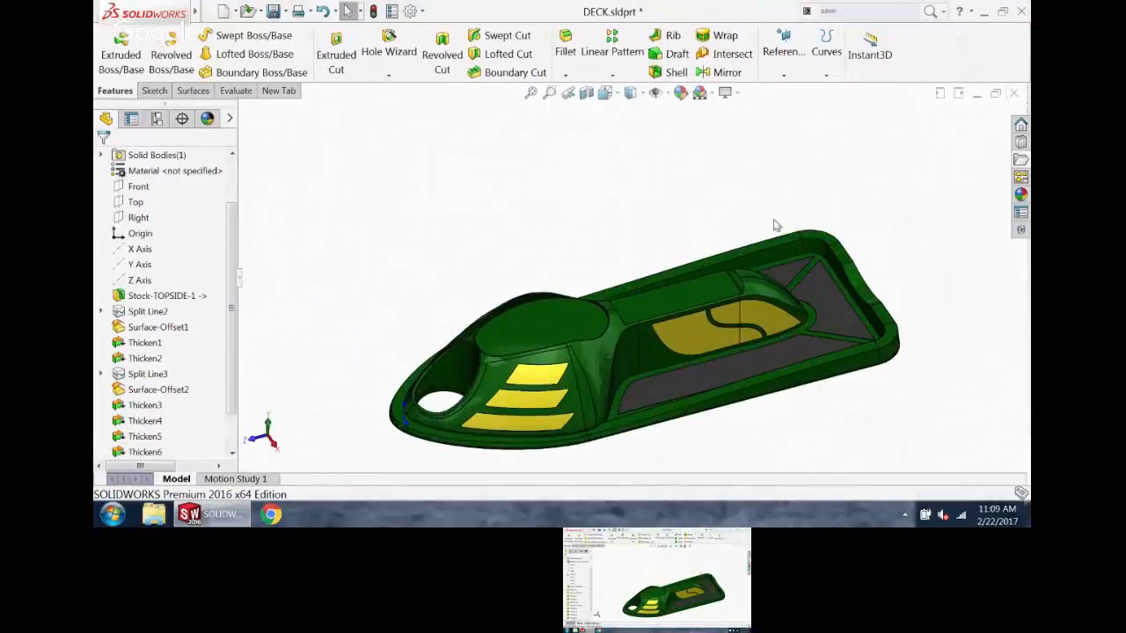
{"action": "left_click", "coordinate": [1014, 93]}
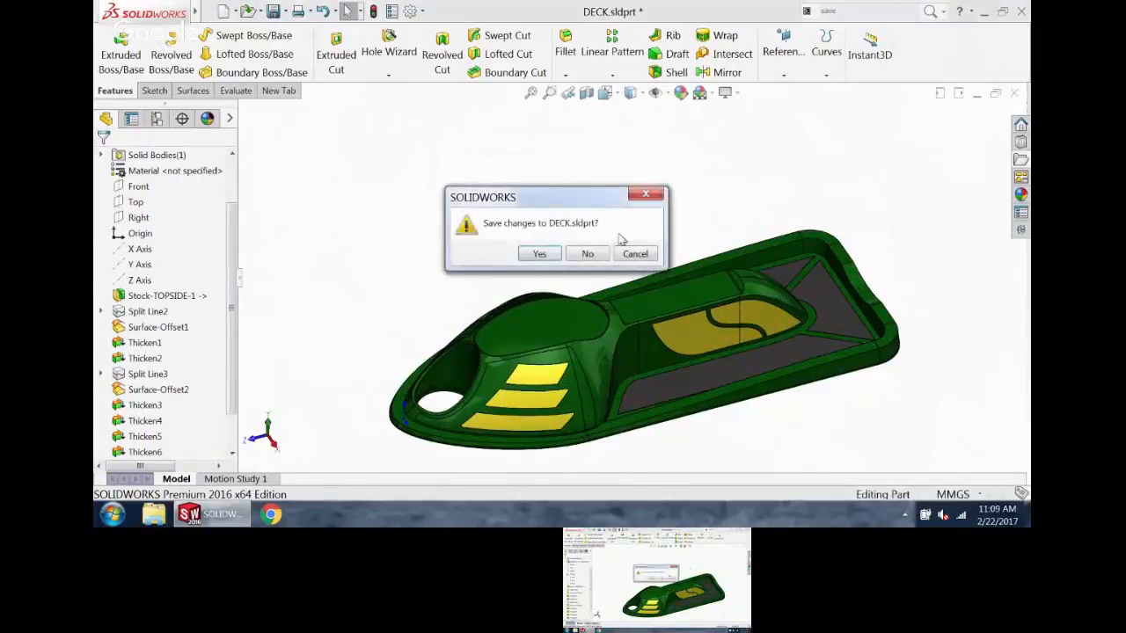
{"action": "left_click", "coordinate": [587, 254]}
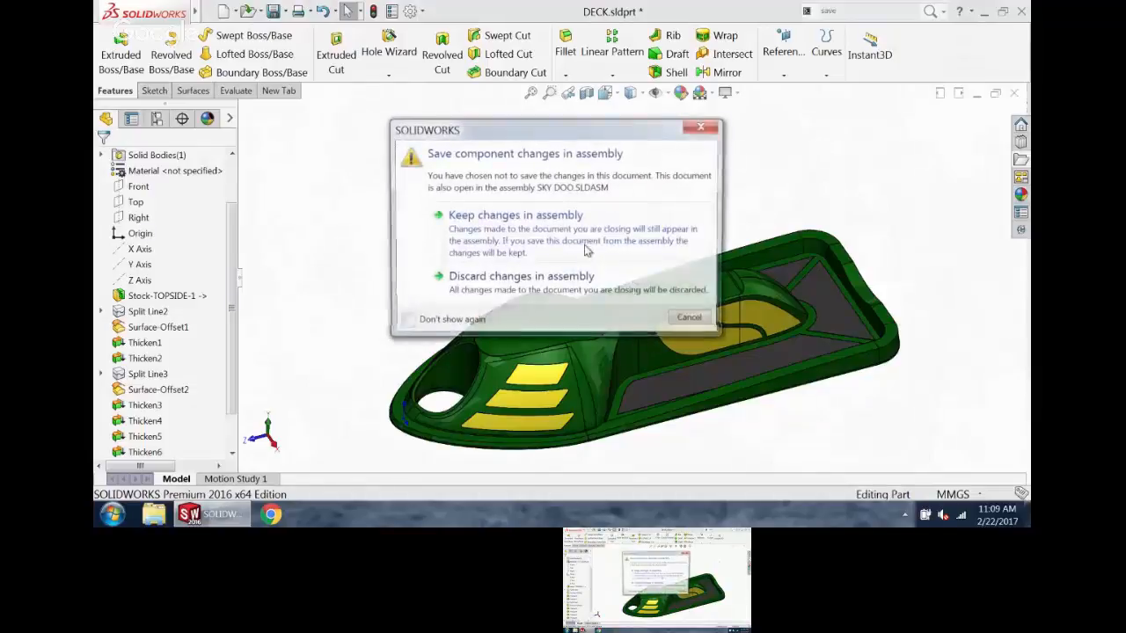
{"action": "left_click", "coordinate": [532, 282]}
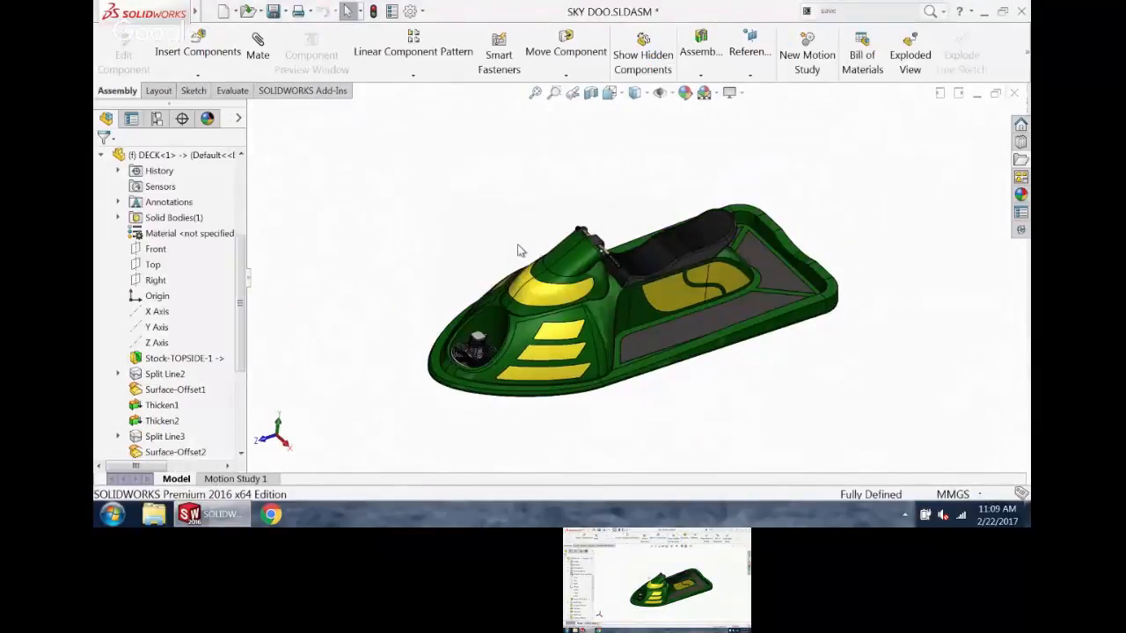
- Review the External References system options, including the setting for loading referenced documents, and close the options without changes
{"action": "left_click", "coordinate": [410, 11]}
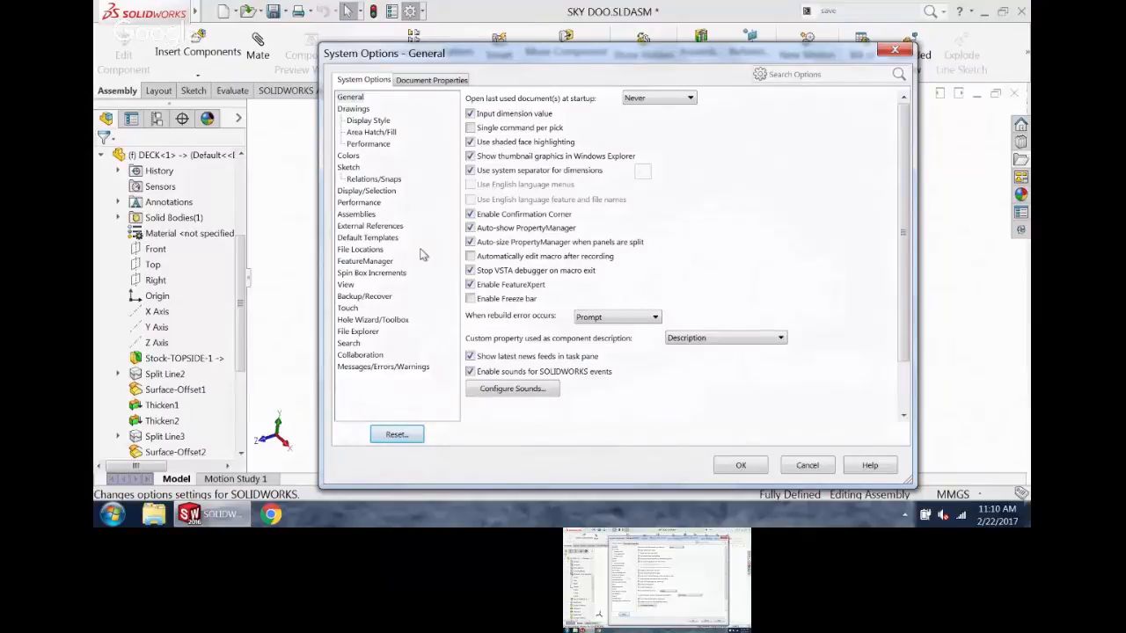
{"action": "left_click", "coordinate": [369, 226]}
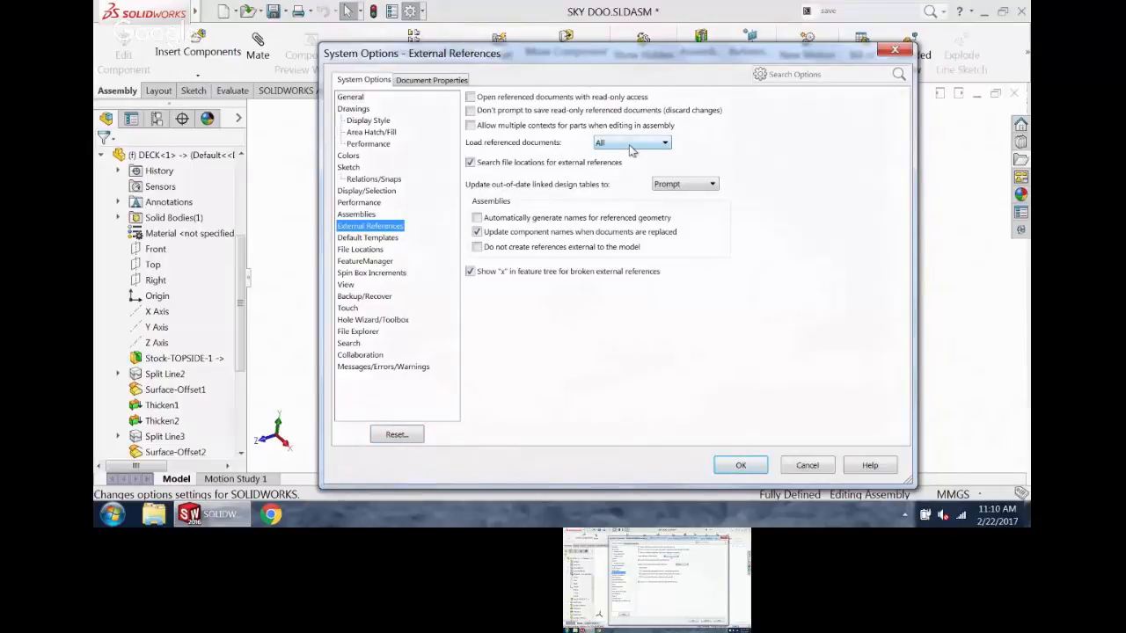
{"action": "left_click", "coordinate": [906, 54]}
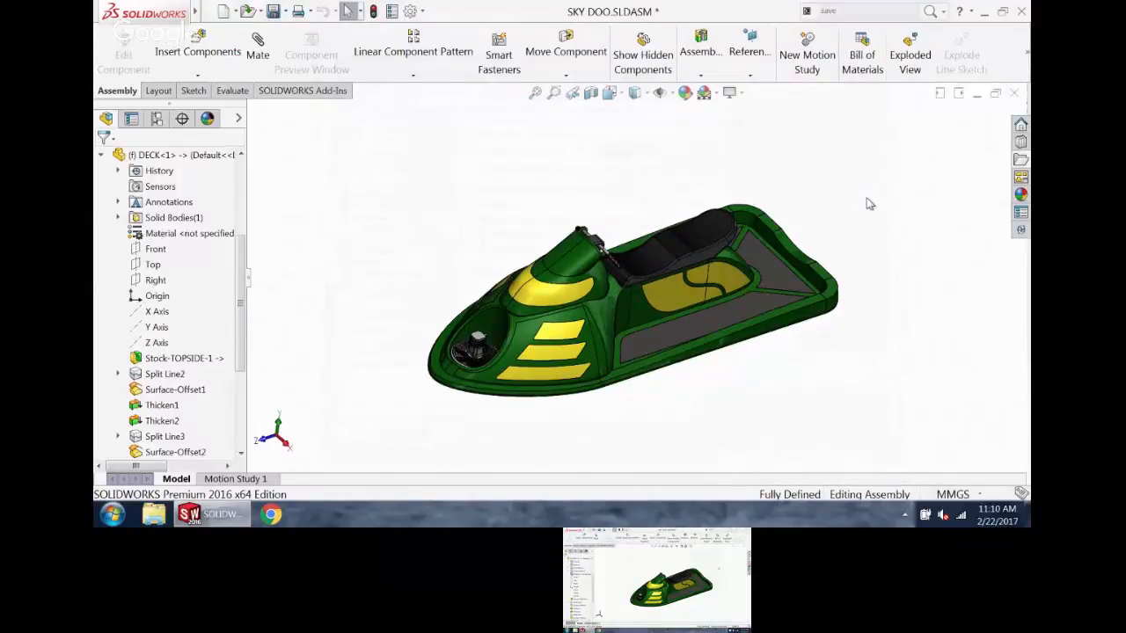
- Close the TOPSIDE part, the SKY DOO assembly, and the remaining socket head cap screw and square nut parts
{"action": "key", "text": "ctrl+Tab"}
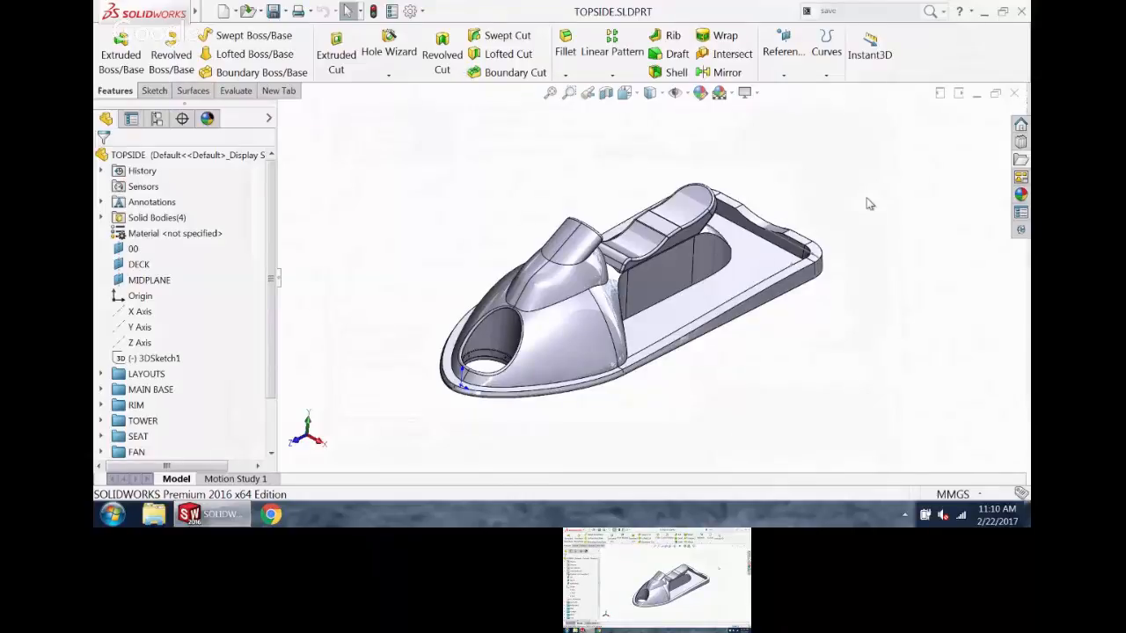
{"action": "left_click", "coordinate": [1012, 94]}
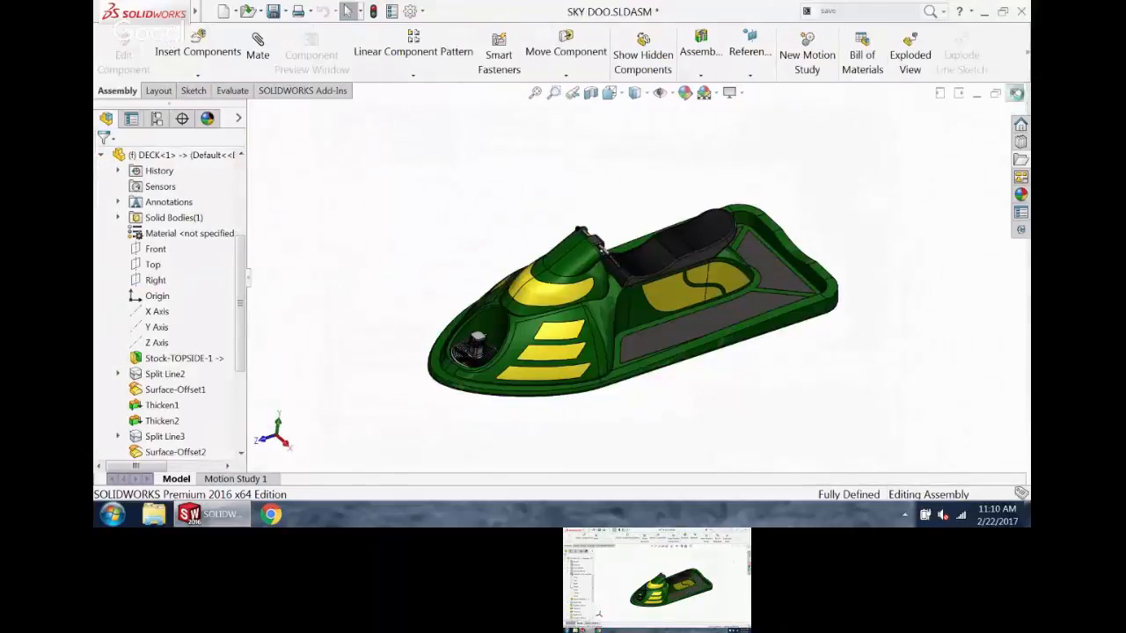
{"action": "left_click", "coordinate": [1013, 93]}
{"action": "left_click", "coordinate": [615, 281]}
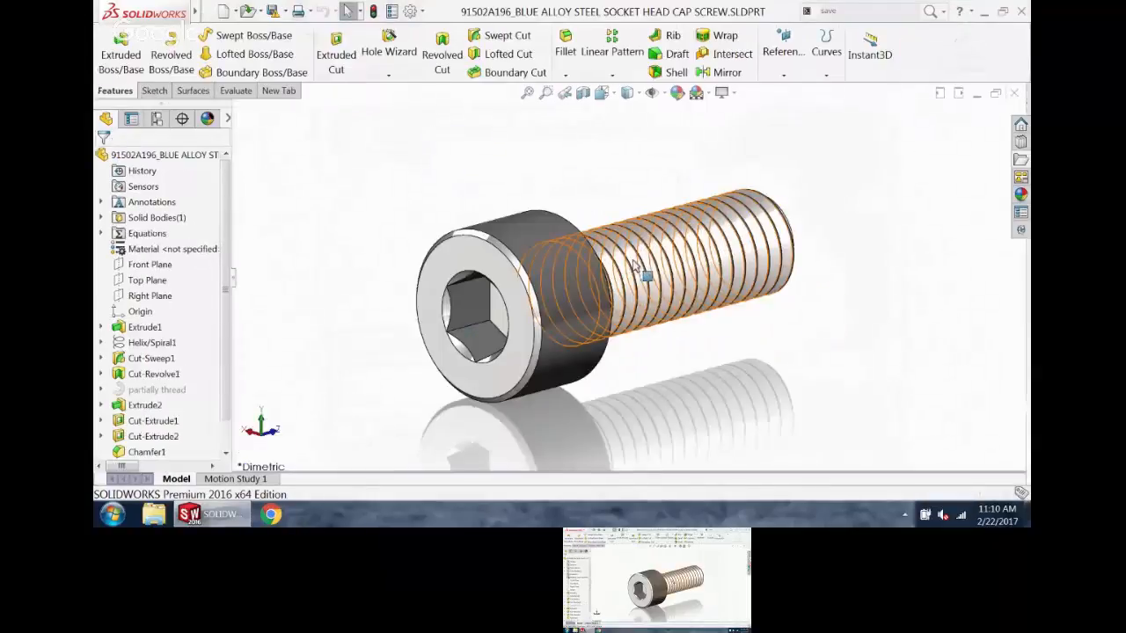
{"action": "left_click", "coordinate": [1014, 94]}
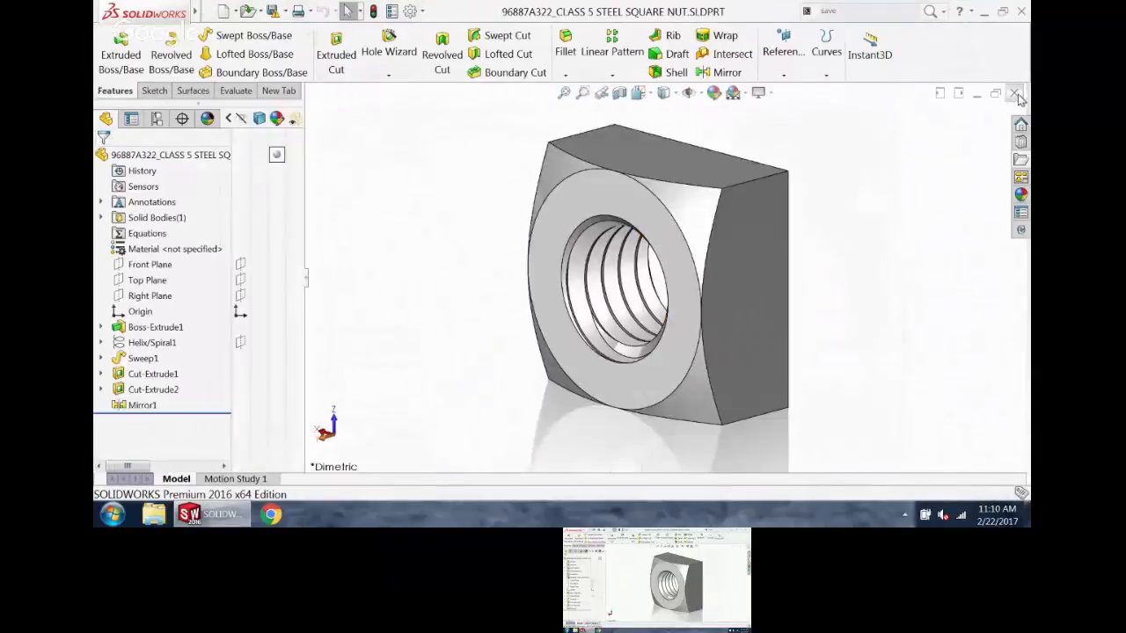
{"action": "left_click", "coordinate": [1015, 94]}
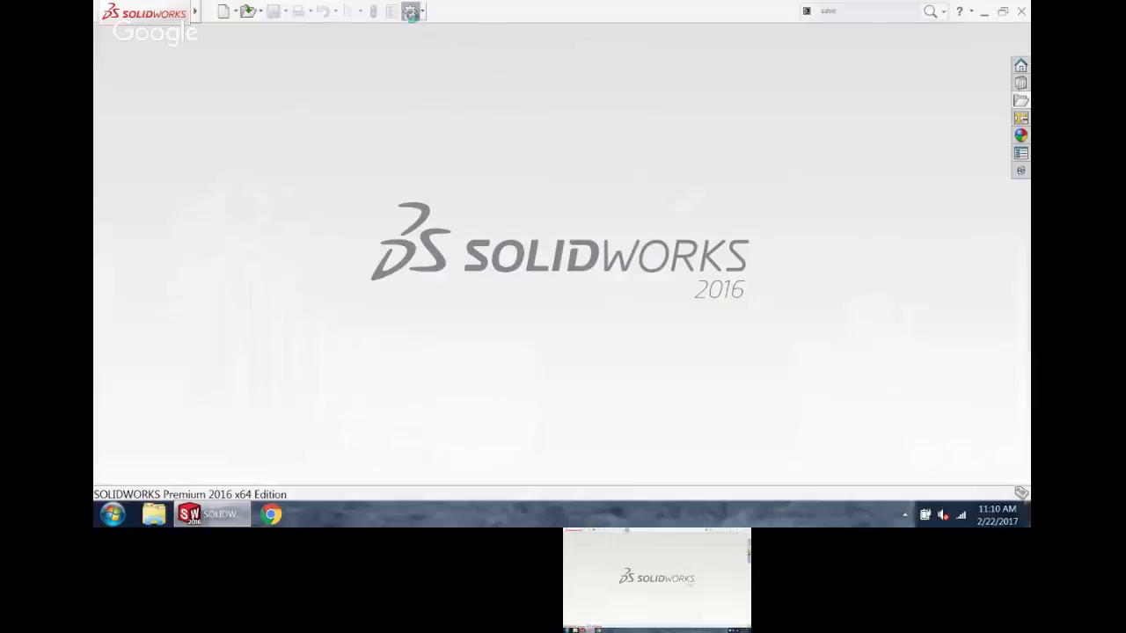
- Try setting the loading of referenced documents to None in the External References system options and check the multiple contexts option
{"action": "left_click", "coordinate": [410, 10]}
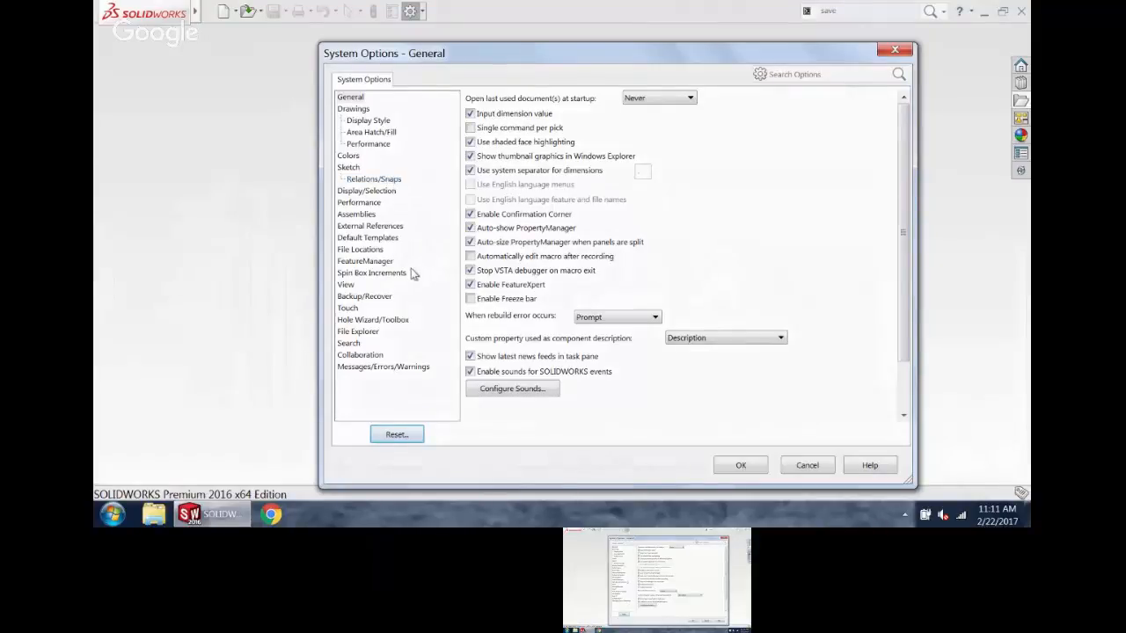
{"action": "left_click", "coordinate": [370, 226]}
{"action": "left_click", "coordinate": [607, 144]}
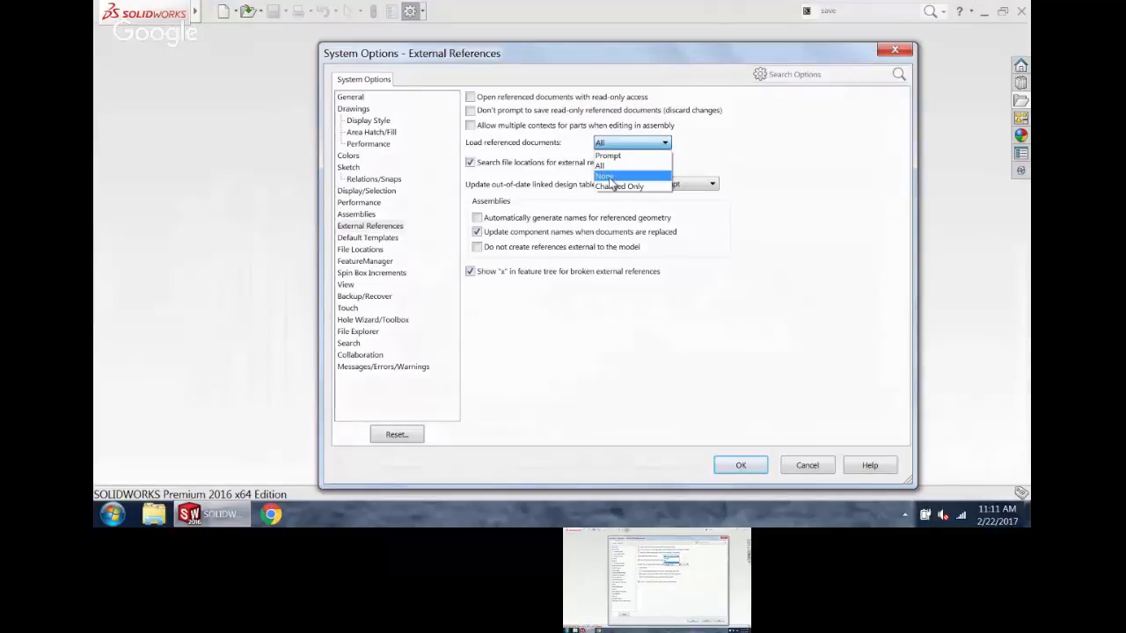
{"action": "left_click", "coordinate": [608, 178]}
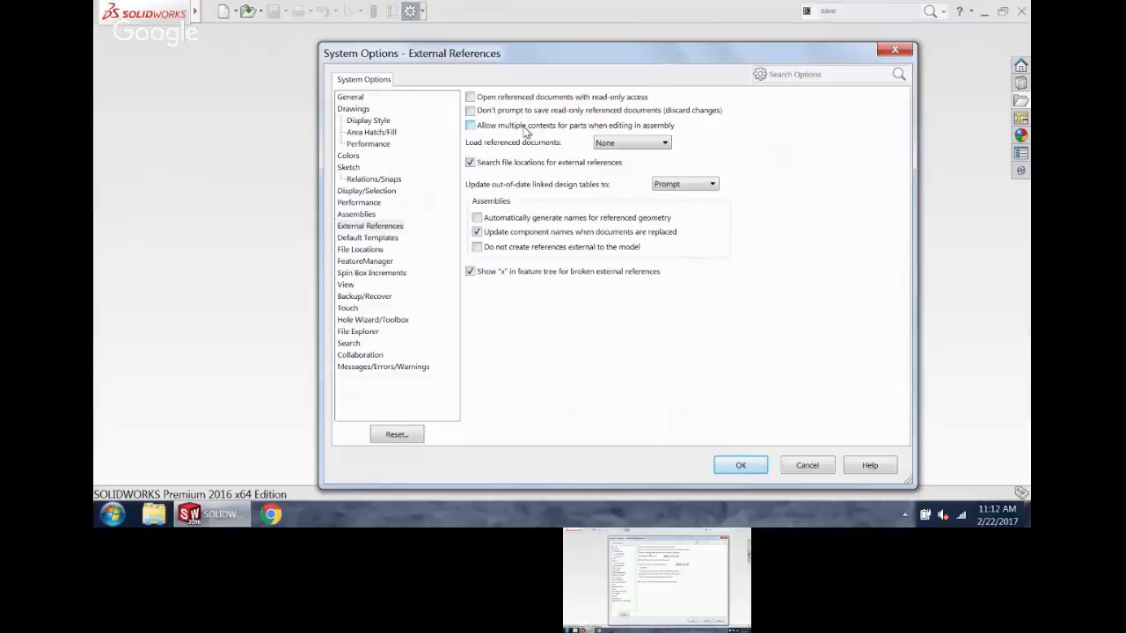
{"action": "left_click", "coordinate": [524, 126]}
{"action": "left_click", "coordinate": [508, 128]}
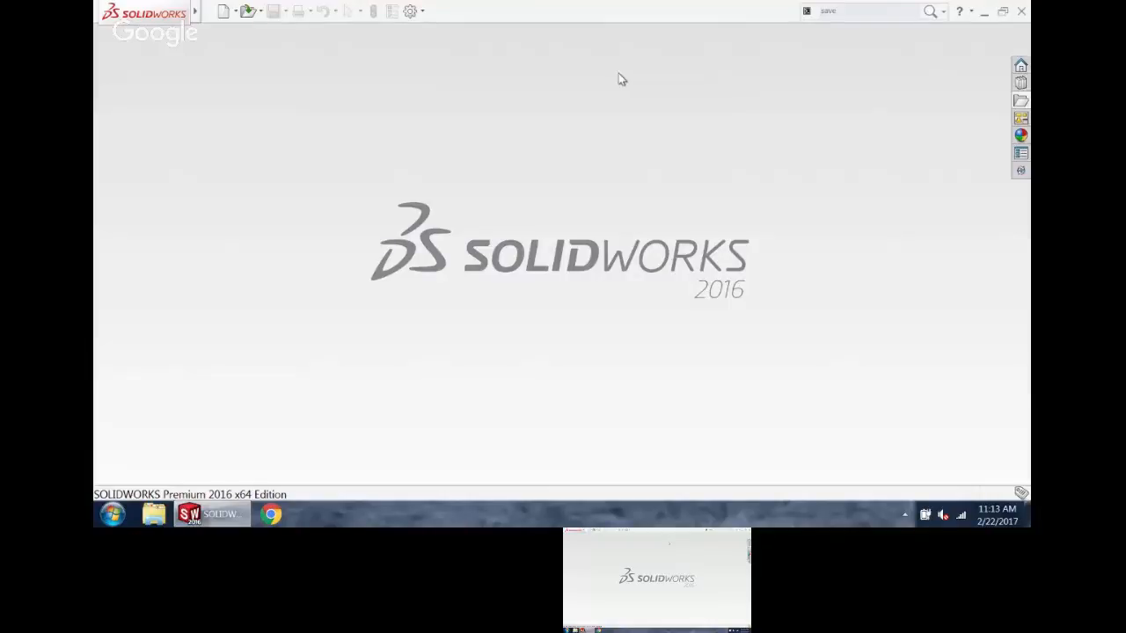
- Open the SKY DOO assembly from the recent documents
{"action": "mouse_move", "coordinate": [195, 11]}
{"action": "left_click", "coordinate": [237, 12]}
{"action": "left_click", "coordinate": [233, 12]}
{"action": "key", "text": "r"}
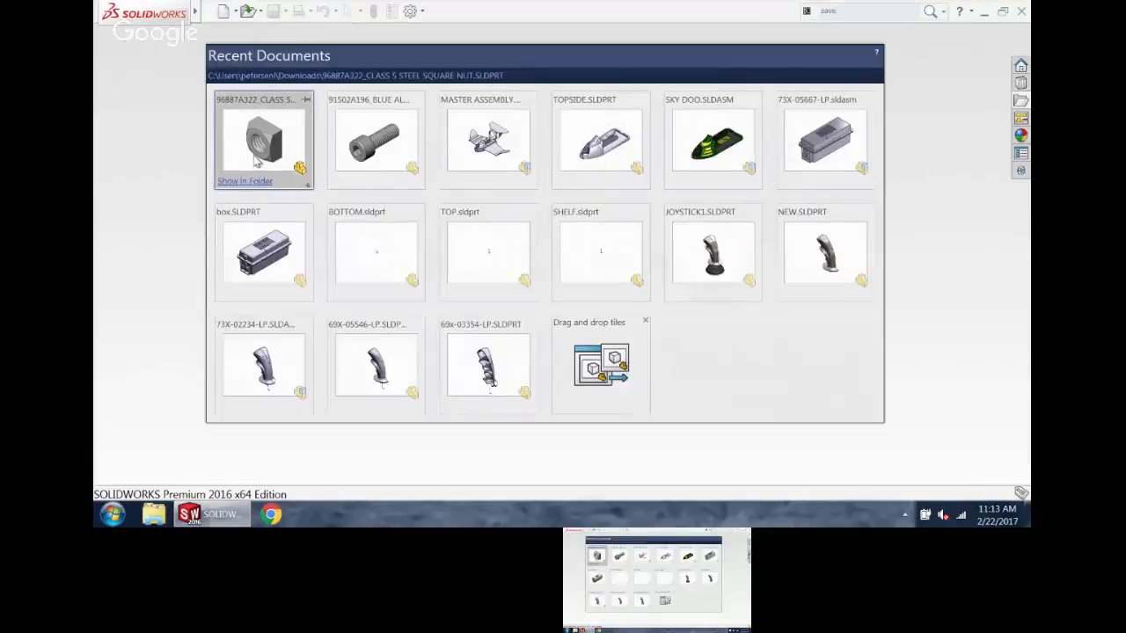
{"action": "left_click", "coordinate": [701, 161]}
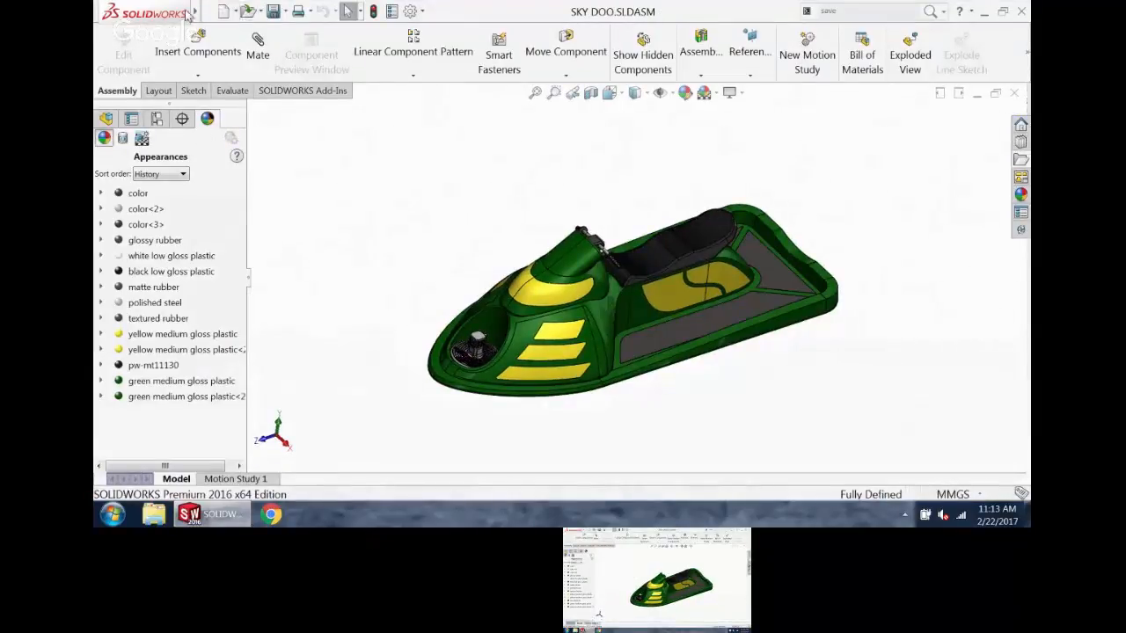
- Cascade the open document windows to bring up the TOPSIDE part, and close both it and the SKY DOO assembly
{"action": "mouse_move", "coordinate": [187, 11]}
{"action": "left_click", "coordinate": [302, 8]}
{"action": "mouse_move", "coordinate": [369, 15]}
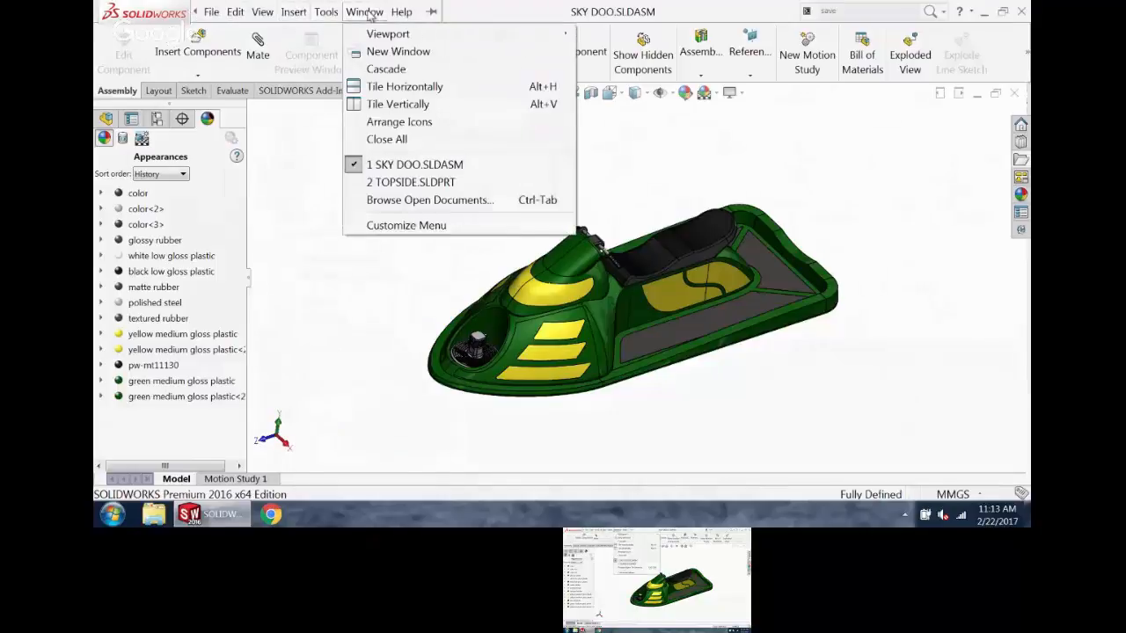
{"action": "left_click", "coordinate": [388, 68]}
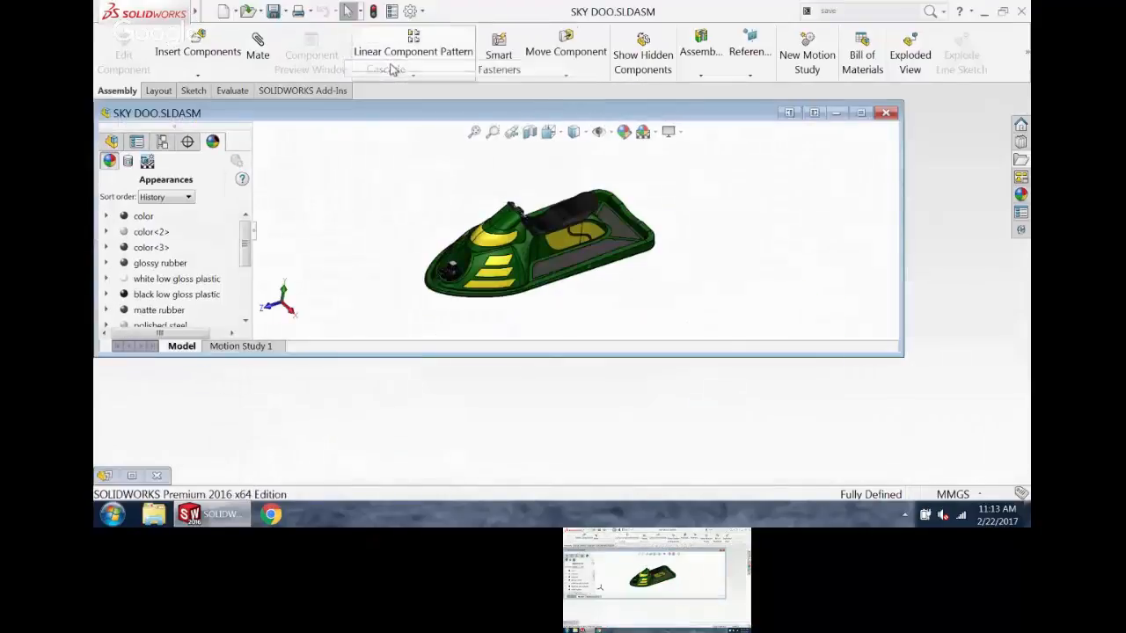
{"action": "left_click", "coordinate": [130, 478]}
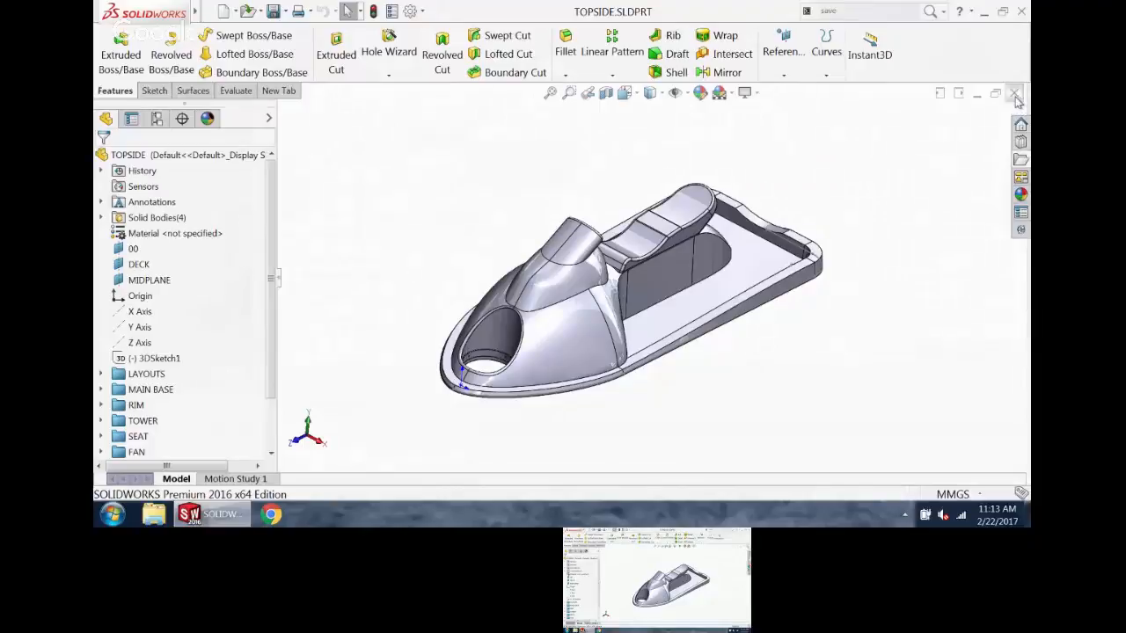
{"action": "left_click", "coordinate": [1014, 94]}
{"action": "left_click", "coordinate": [1014, 93]}
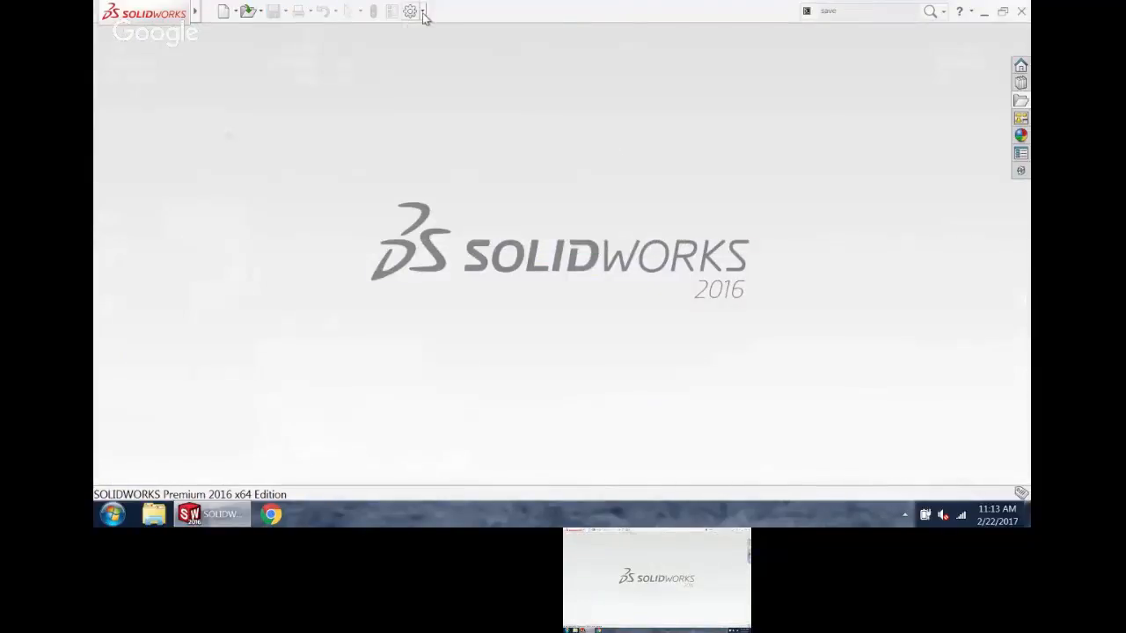
- Set Load referenced documents to None in the External References system options and apply the change
{"action": "left_click", "coordinate": [422, 10]}
{"action": "left_click", "coordinate": [431, 29]}
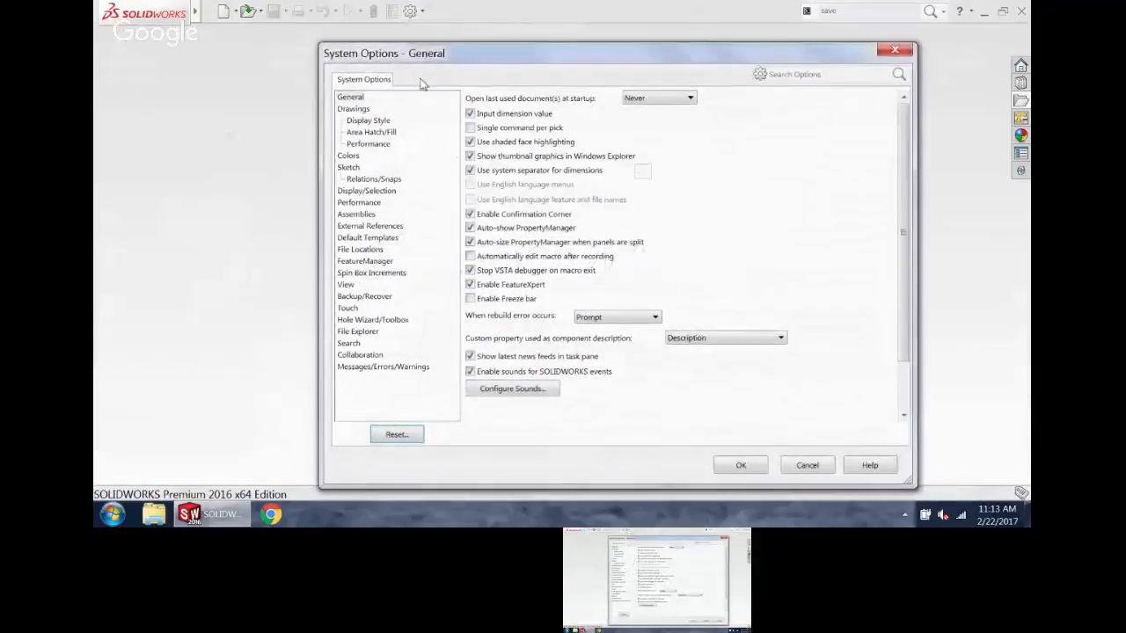
{"action": "left_click", "coordinate": [366, 227]}
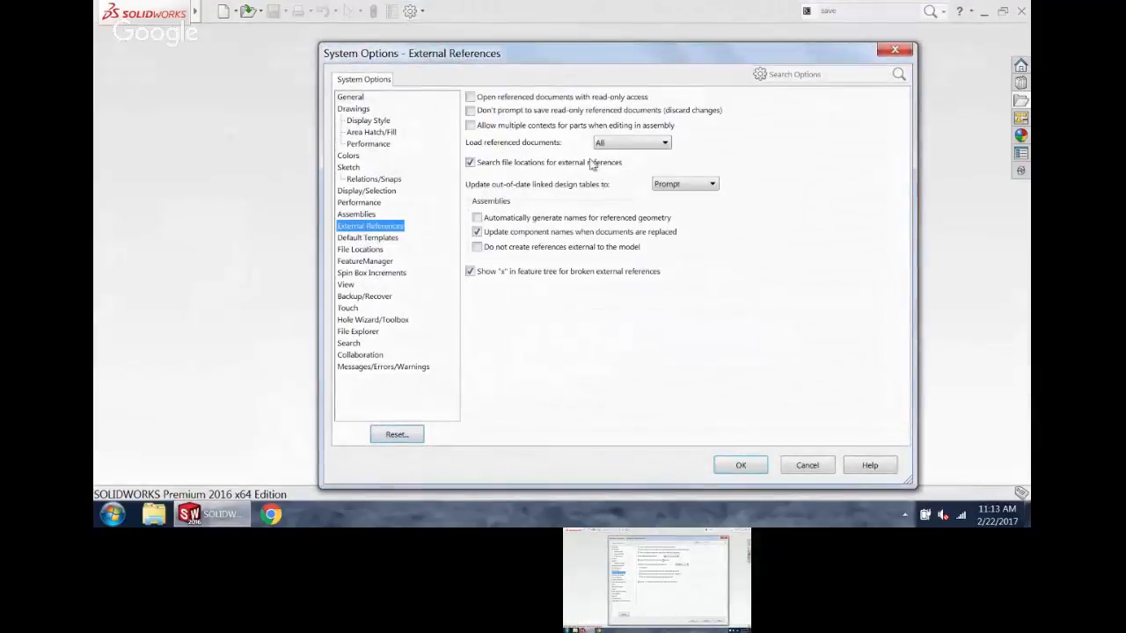
{"action": "left_click", "coordinate": [627, 143]}
{"action": "left_click", "coordinate": [620, 177]}
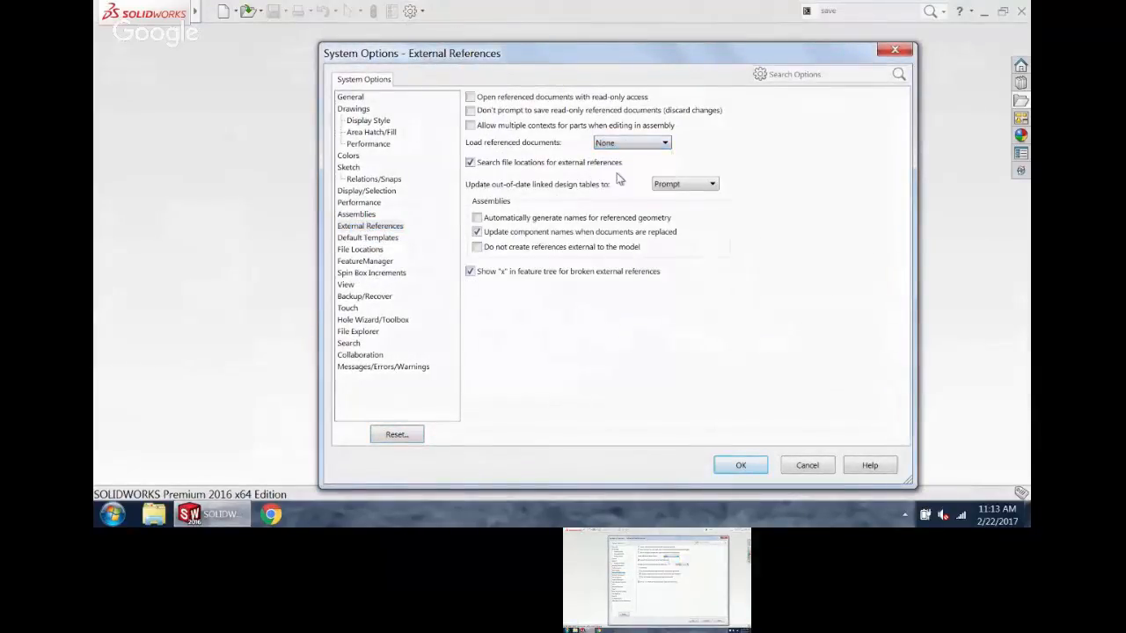
{"action": "left_click", "coordinate": [737, 467]}
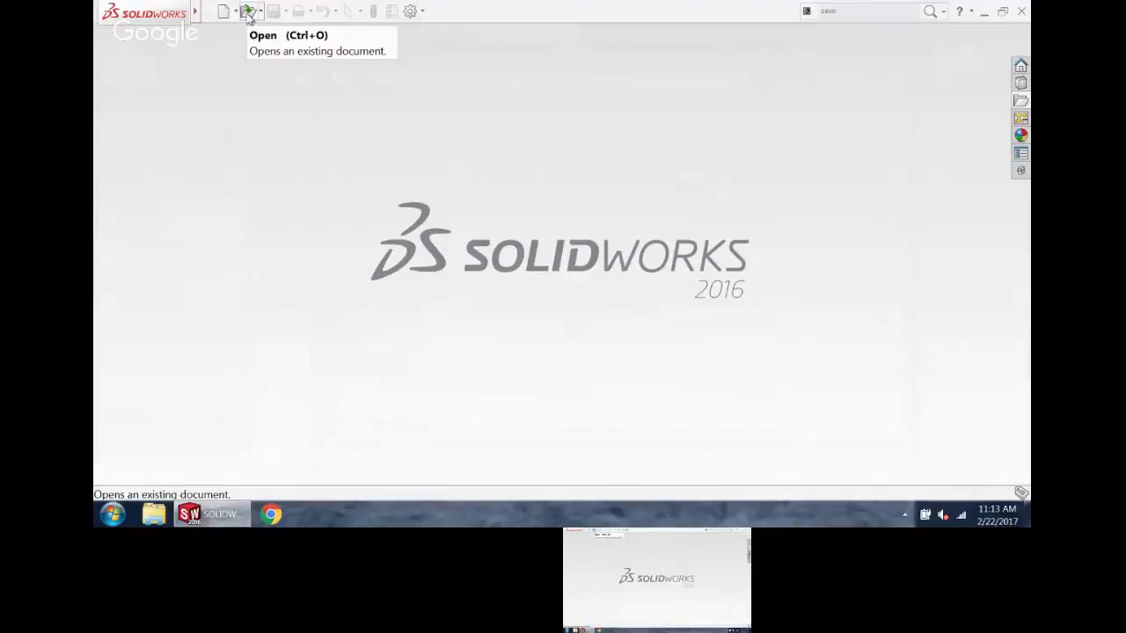
- Reopen the recent SKY DOO assembly, shrink its window to check for other open documents, and maximize it again
{"action": "key", "text": "r"}
{"action": "left_click", "coordinate": [371, 149]}
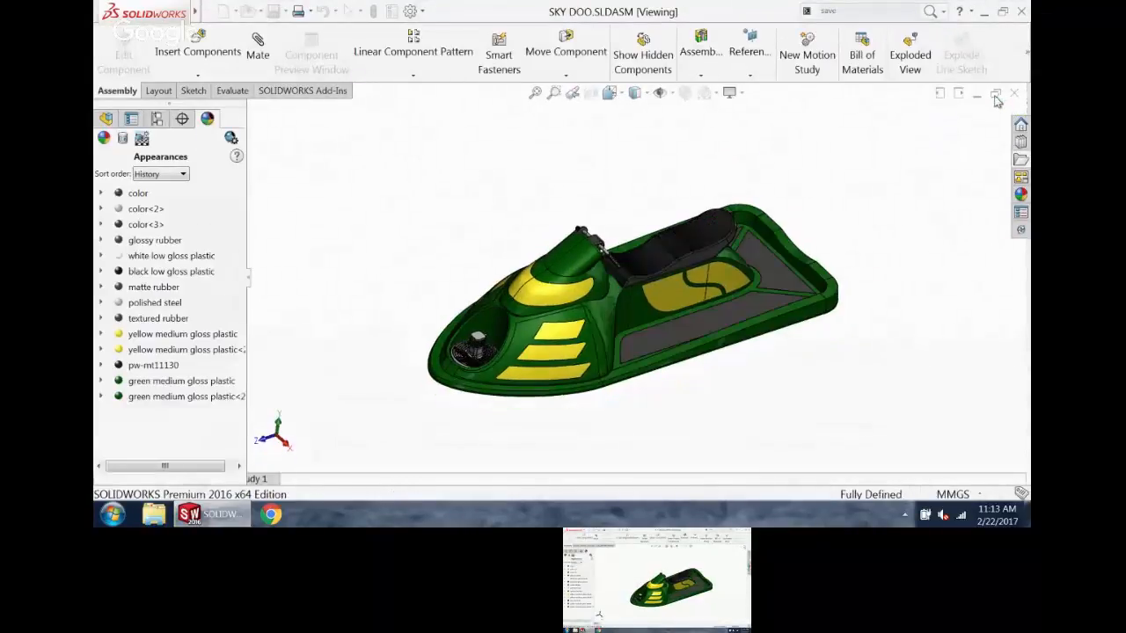
{"action": "left_click", "coordinate": [995, 94]}
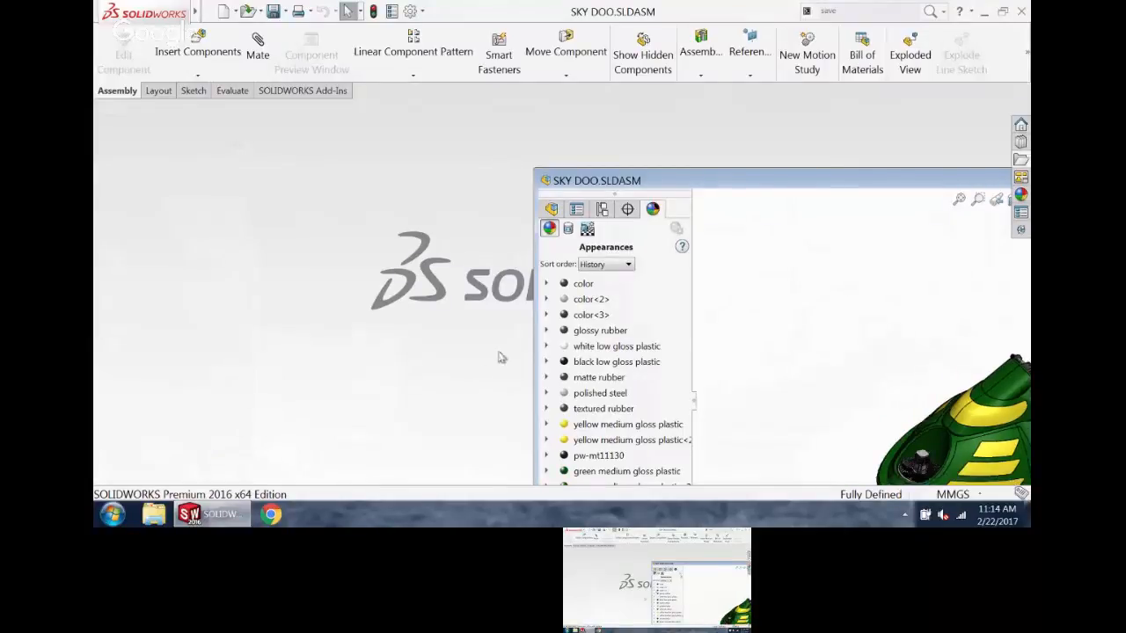
{"action": "left_click_drag", "start_coordinate": [906, 185], "coordinate": [502, 112]}
{"action": "double_click", "coordinate": [502, 111]}
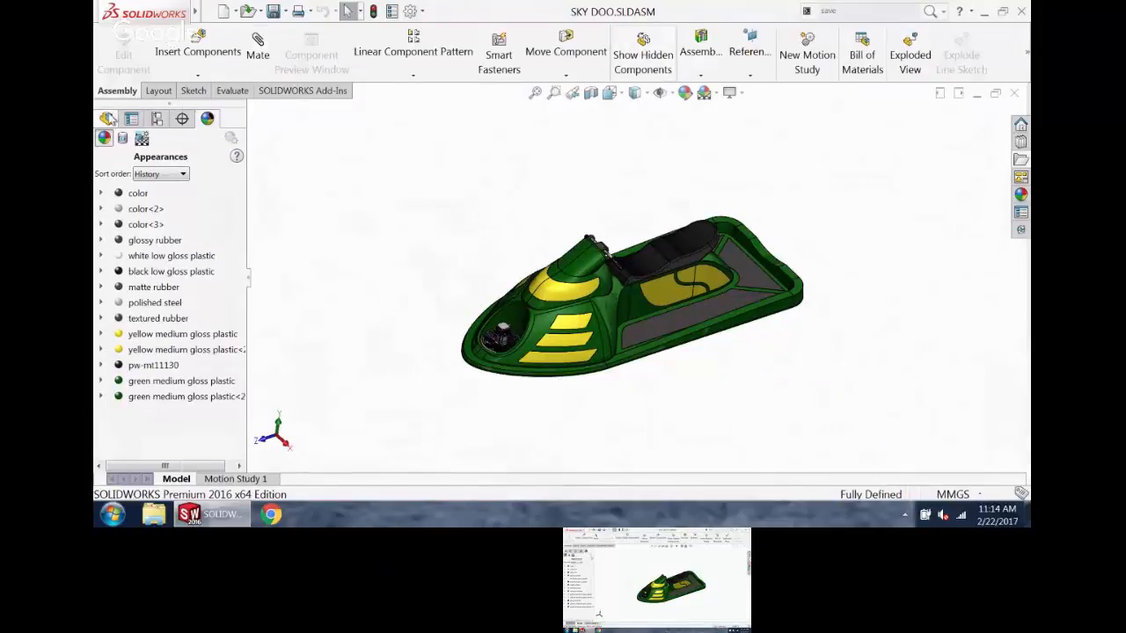
- Show the assembly's feature tree, expand the DECK component and examine the reference status of its Stock-TOPSIDE-1 feature
{"action": "left_click", "coordinate": [105, 118]}
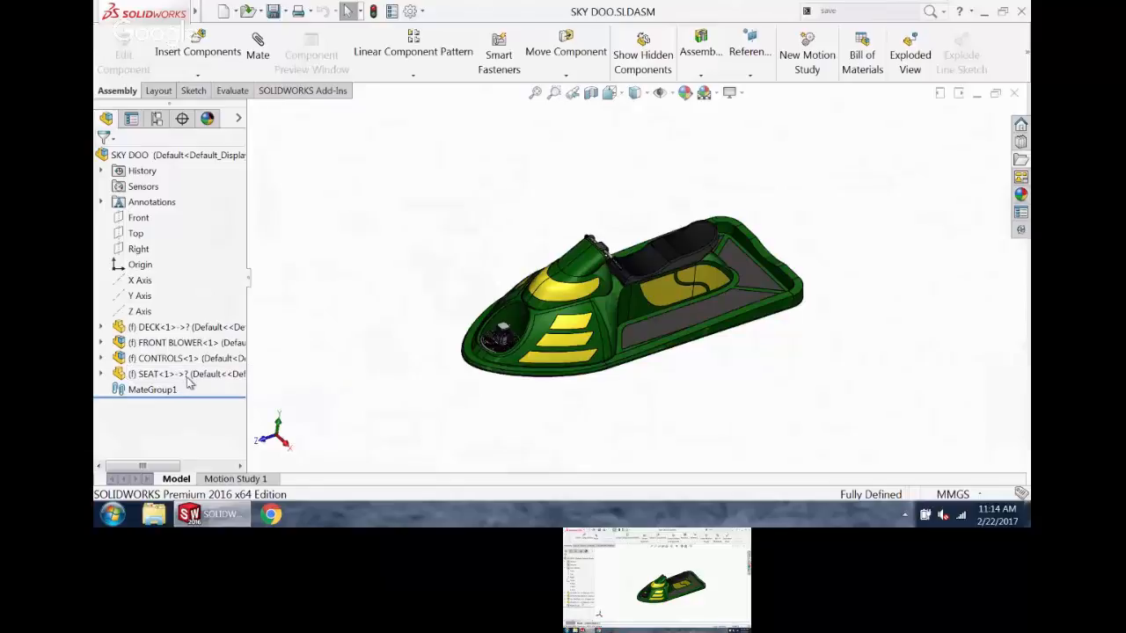
{"action": "key", "text": "ctrl"}
{"action": "left_click", "coordinate": [100, 326]}
{"action": "right_click", "coordinate": [180, 359]}
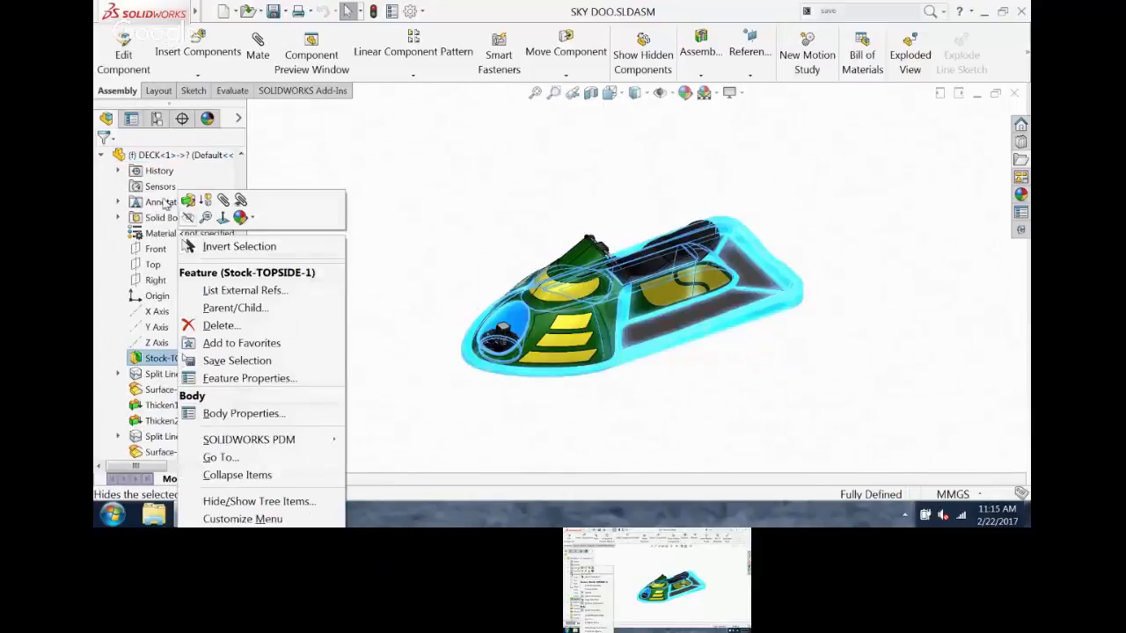
{"action": "left_click", "coordinate": [317, 151]}
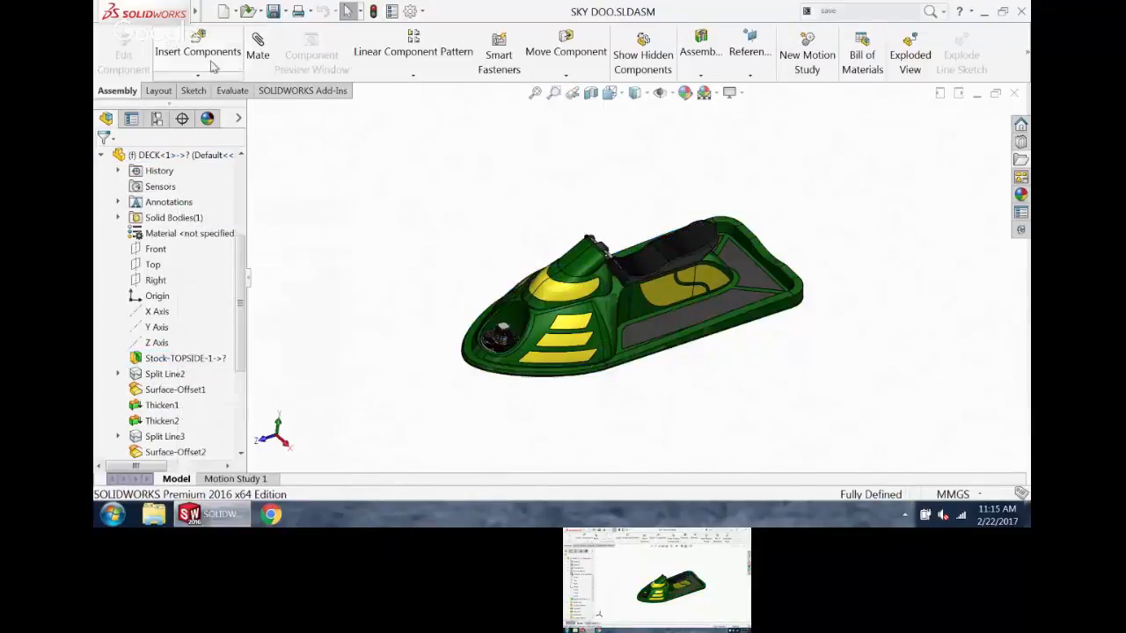
- Open the TOPSIDE part from the recent documents and return to the SKY DOO assembly to recheck DECK's references
{"action": "key", "text": "r"}
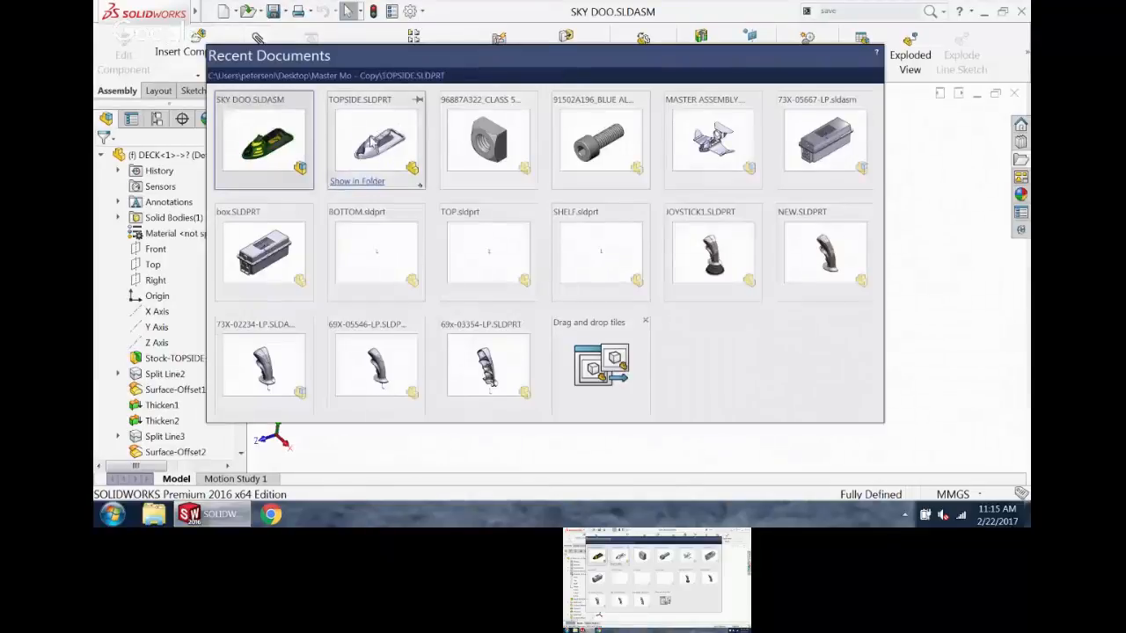
{"action": "left_click", "coordinate": [372, 141]}
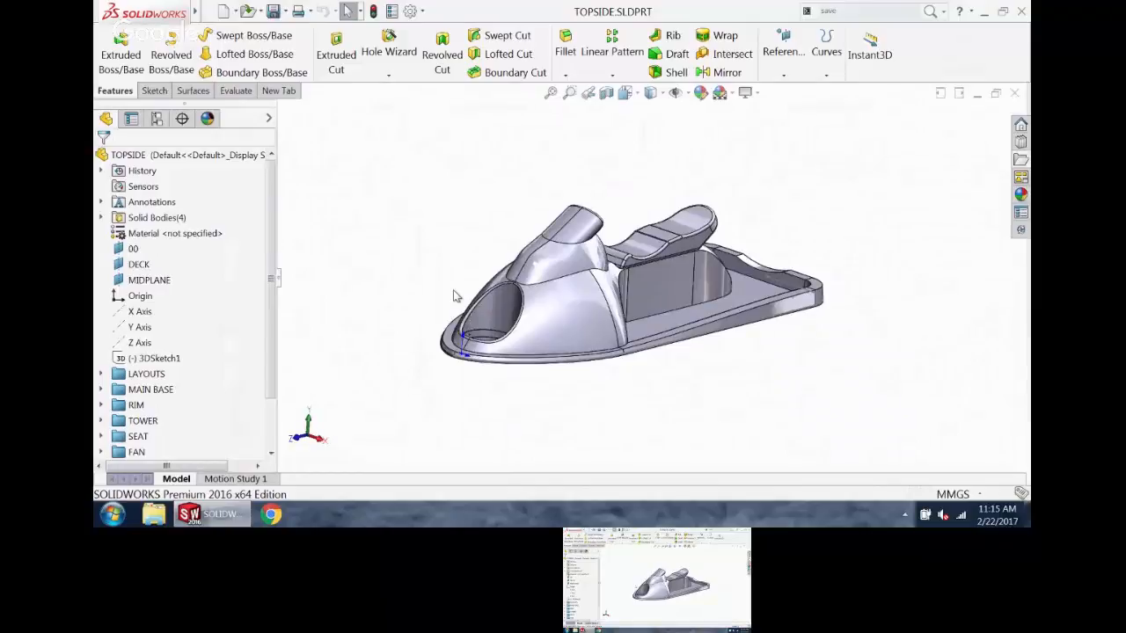
{"action": "key", "text": "ctrl+Tab"}
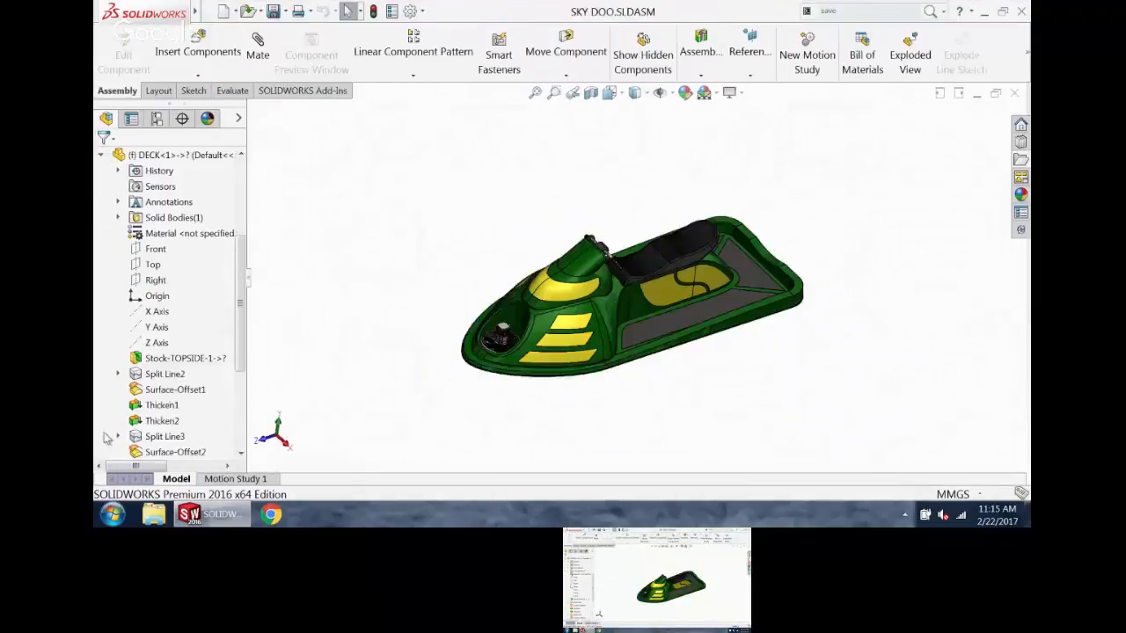
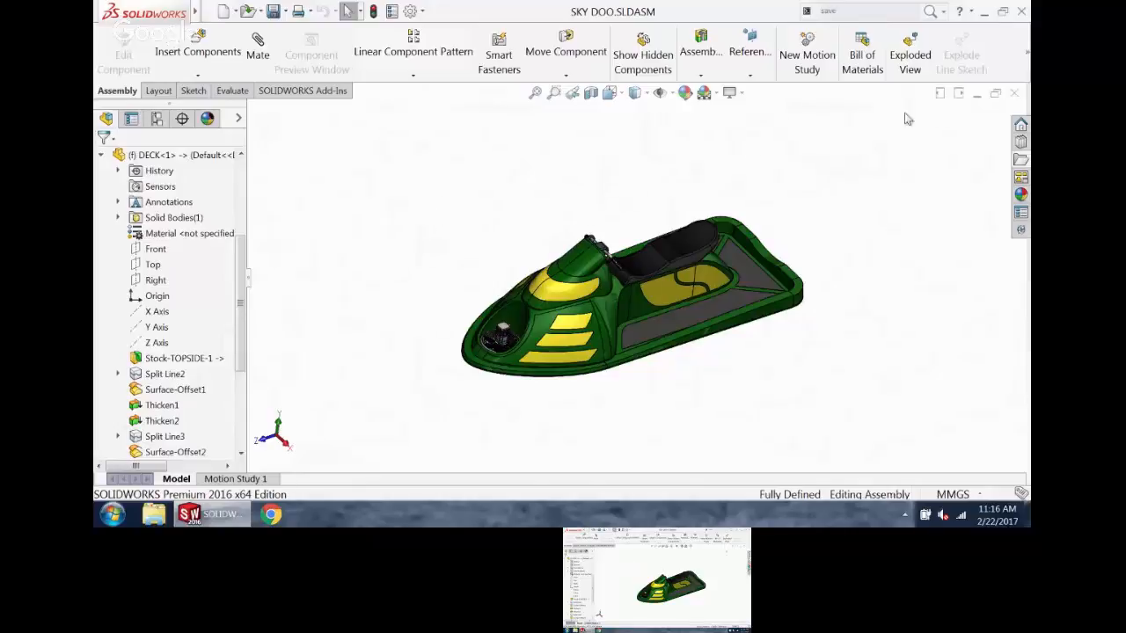
- Close the SKY DOO assembly and the TOPSIDE part, and open HULL.SLDPRT from the Master Mo - Copy folder
{"action": "left_click", "coordinate": [1014, 94]}
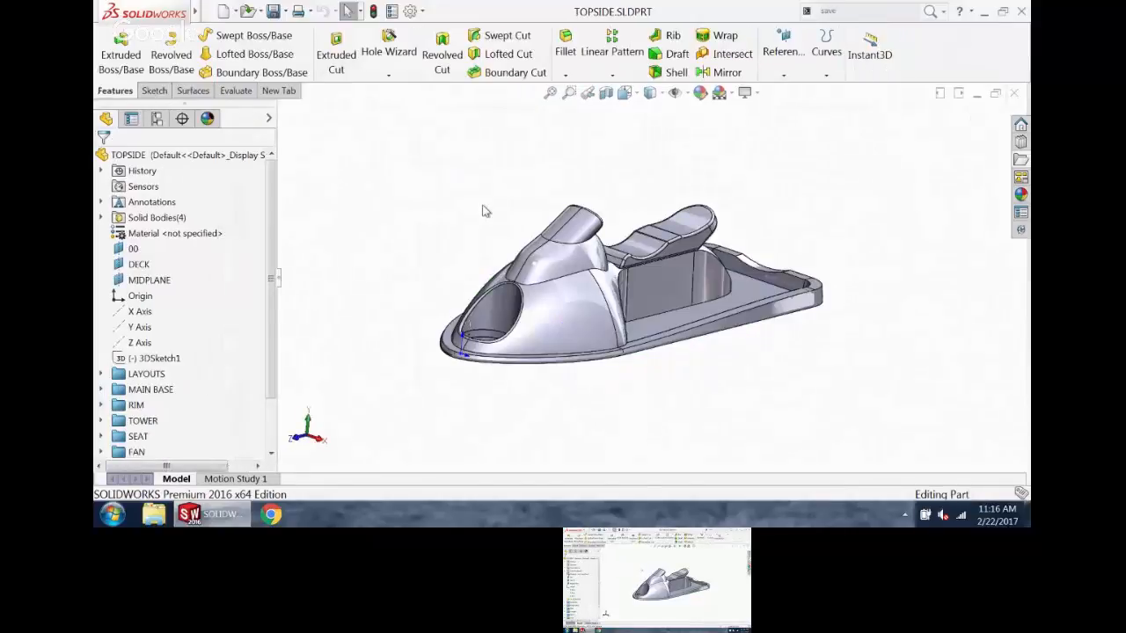
{"action": "left_click", "coordinate": [1014, 93]}
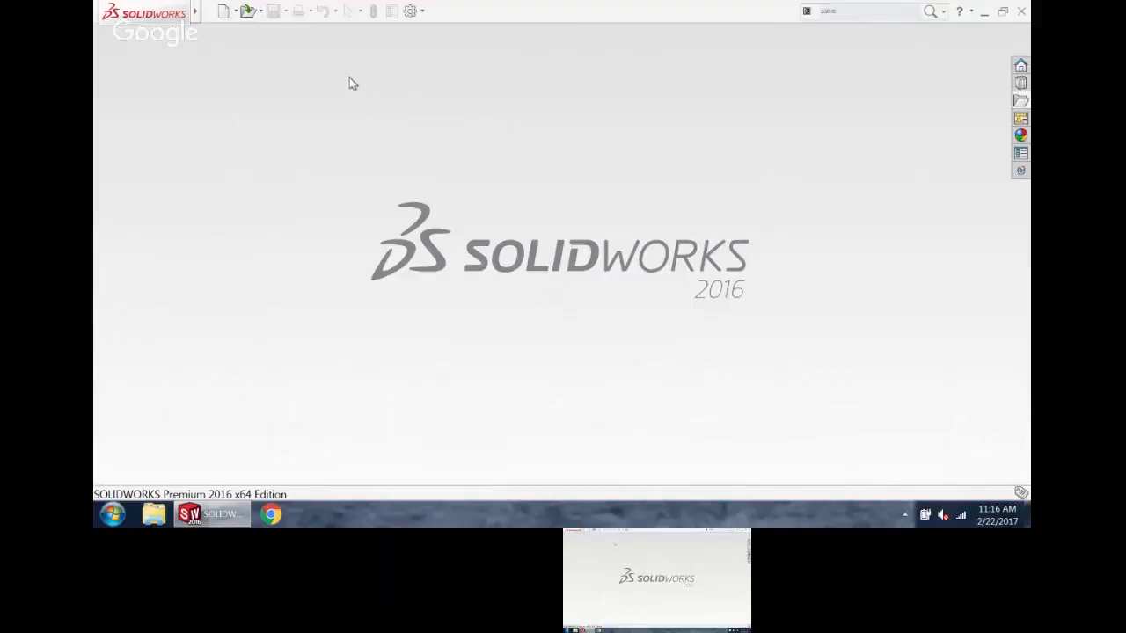
{"action": "left_click", "coordinate": [248, 13]}
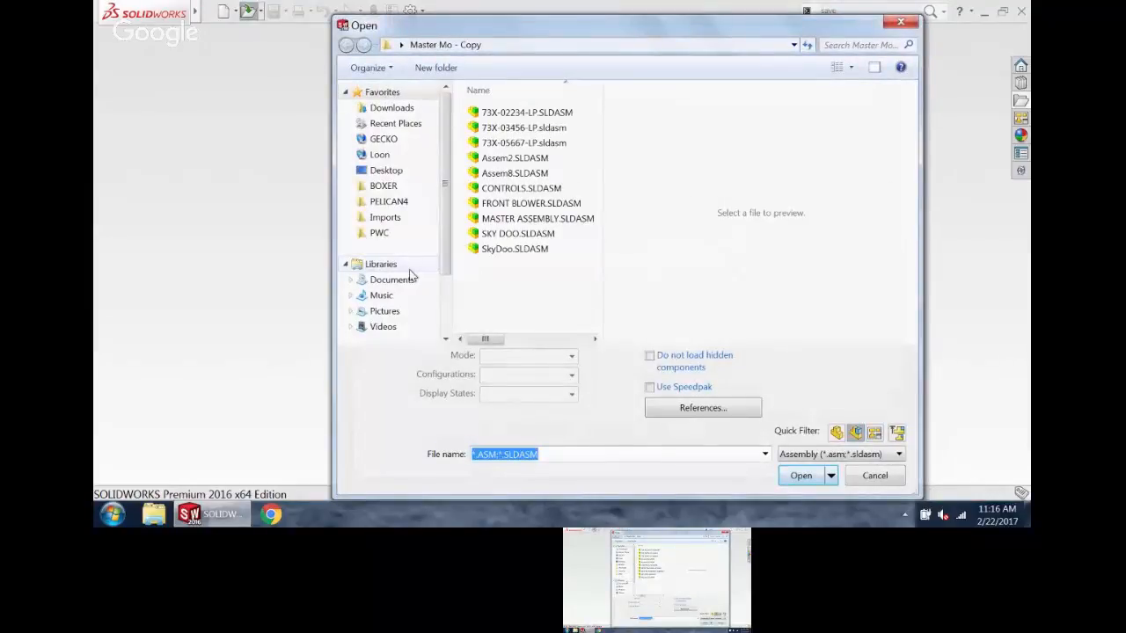
{"action": "left_click", "coordinate": [840, 433]}
{"action": "left_click", "coordinate": [855, 434]}
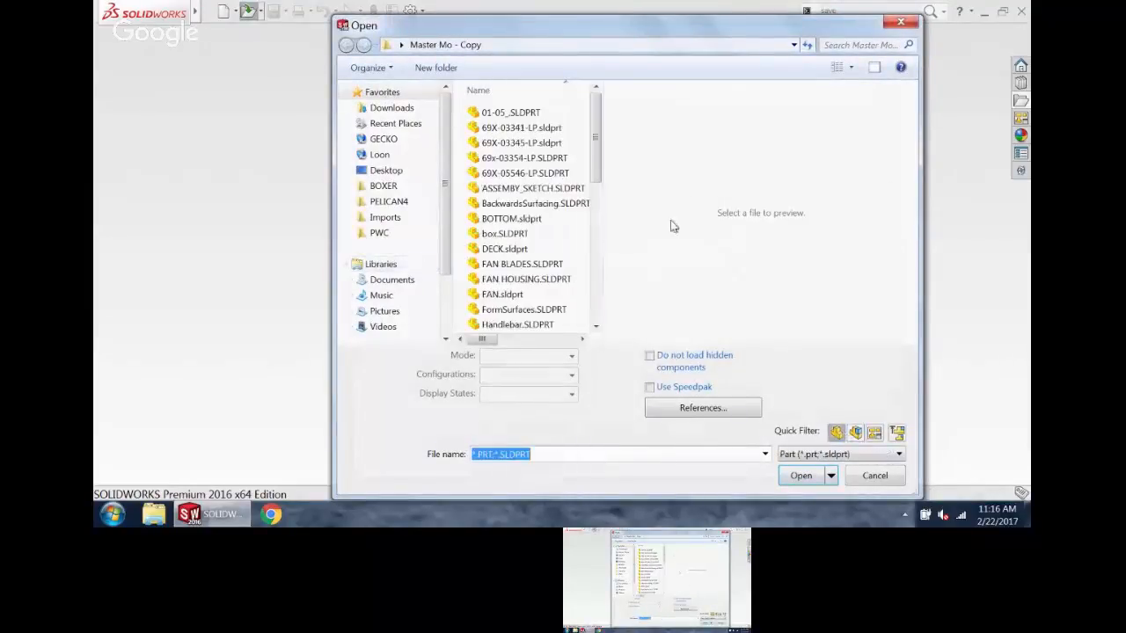
{"action": "left_click_drag", "start_coordinate": [598, 143], "coordinate": [605, 195]}
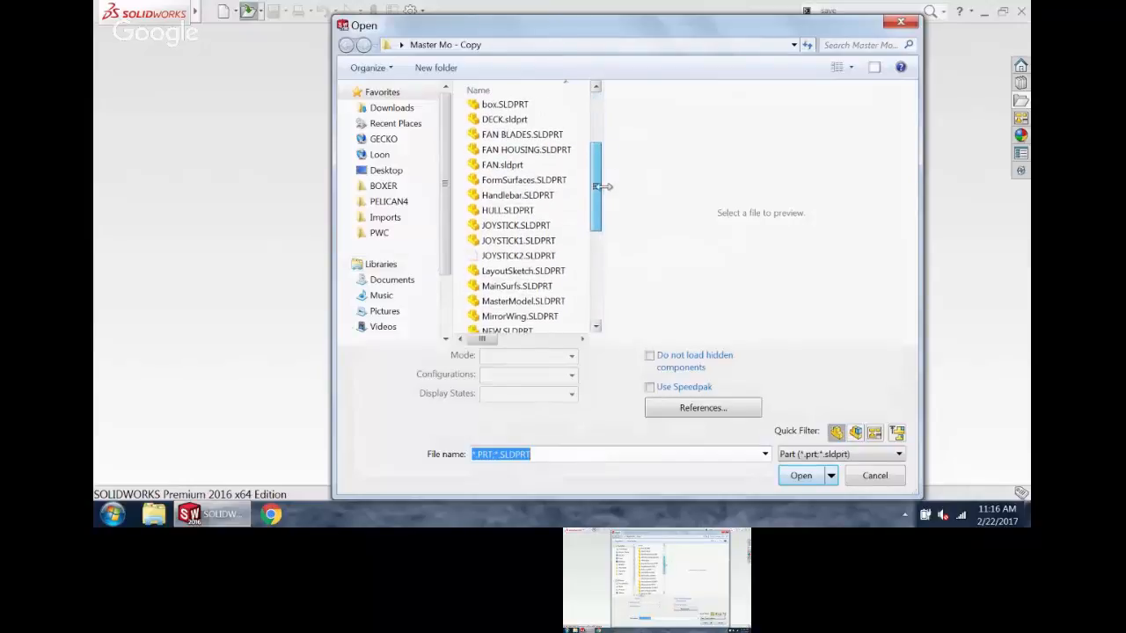
{"action": "left_click", "coordinate": [525, 211]}
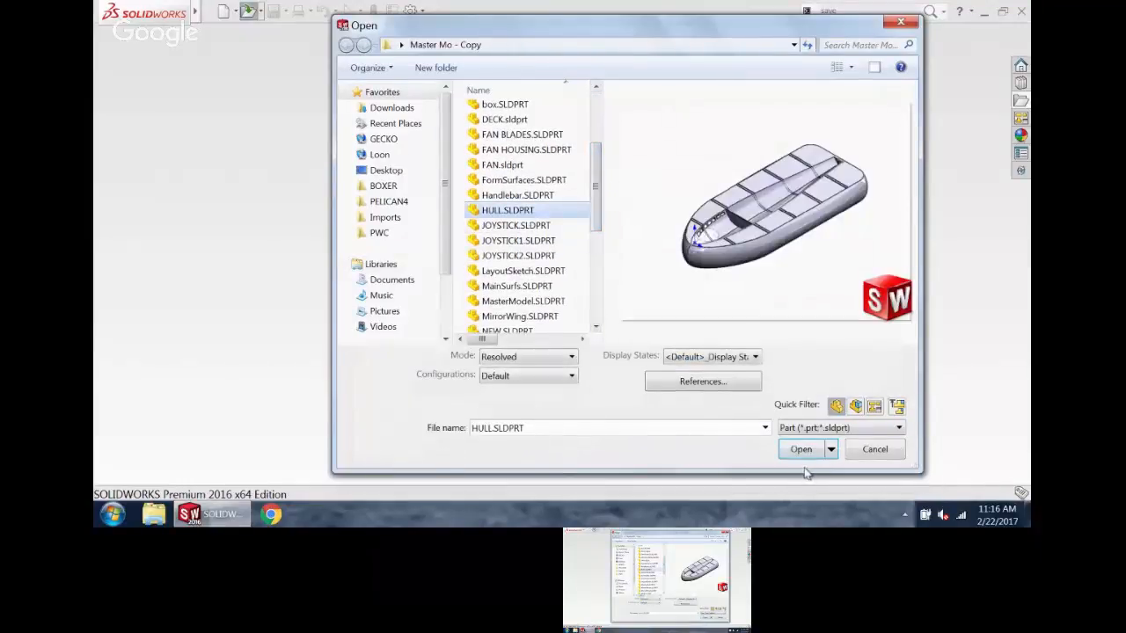
{"action": "left_click", "coordinate": [796, 449]}
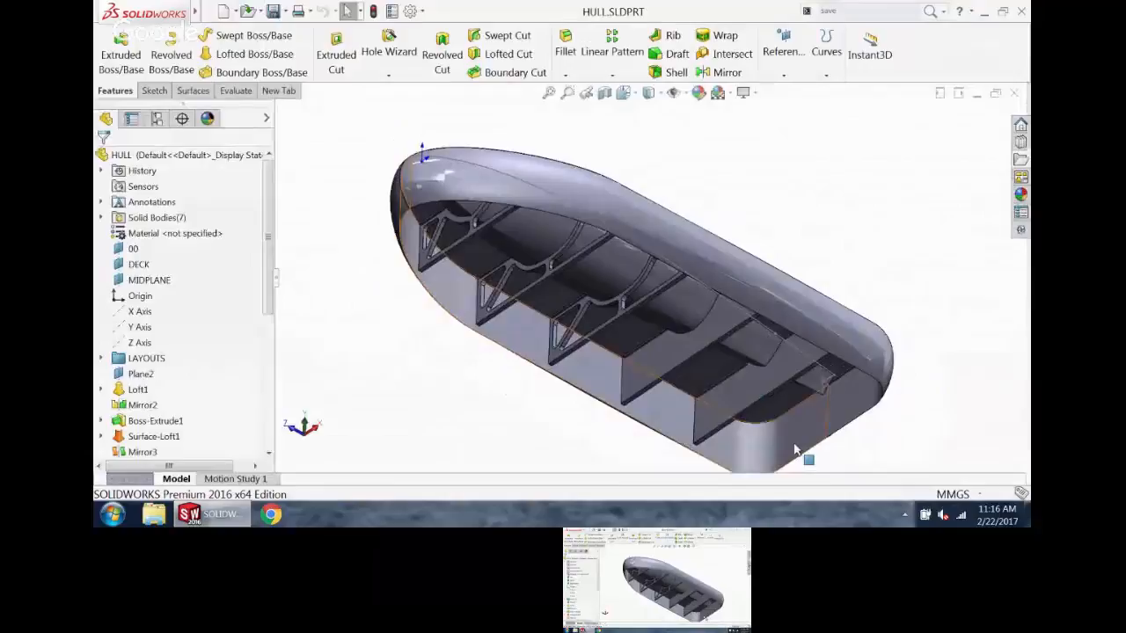
- Examine the HULL part's internal ribs from several angles and expand its Solid Bodies folder to list the bodies
{"action": "middle_click_drag", "start_coordinate": [794, 449], "coordinate": [739, 382]}
{"action": "middle_click_drag", "start_coordinate": [592, 338], "coordinate": [604, 275]}
{"action": "middle_click_drag", "start_coordinate": [628, 315], "coordinate": [695, 328]}
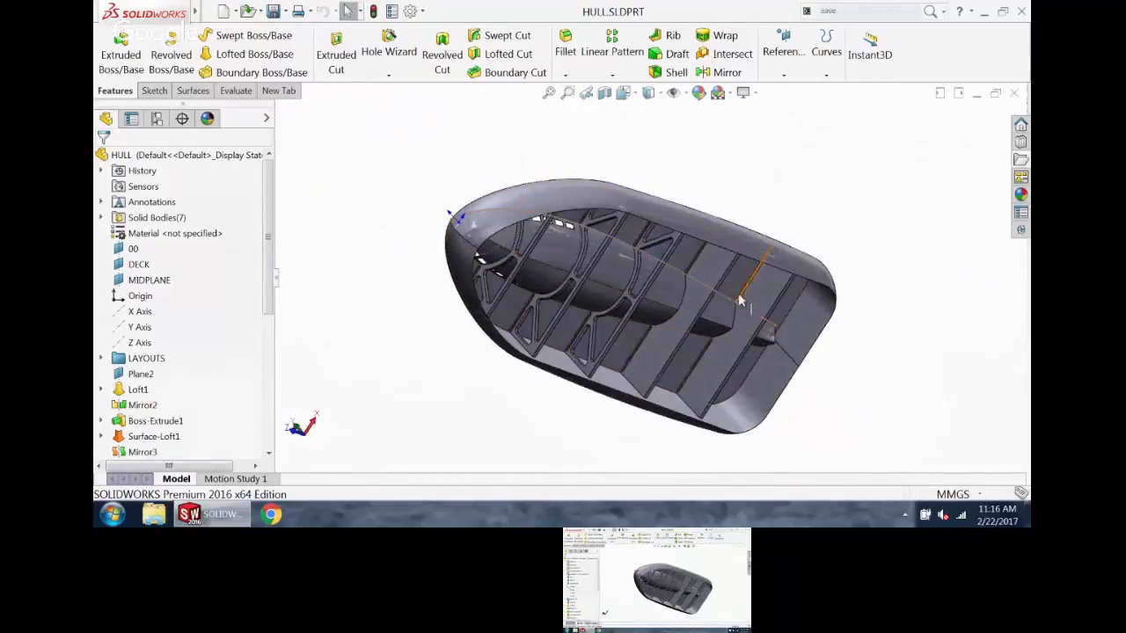
{"action": "middle_click_drag", "start_coordinate": [739, 297], "coordinate": [716, 283]}
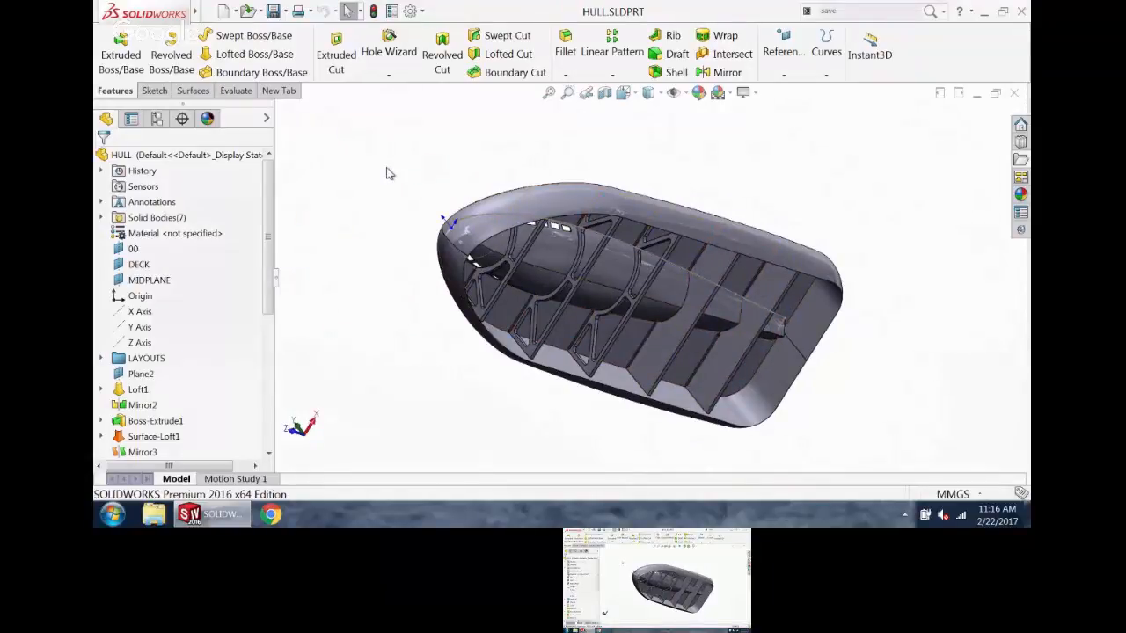
{"action": "middle_click_drag", "start_coordinate": [364, 200], "coordinate": [355, 220]}
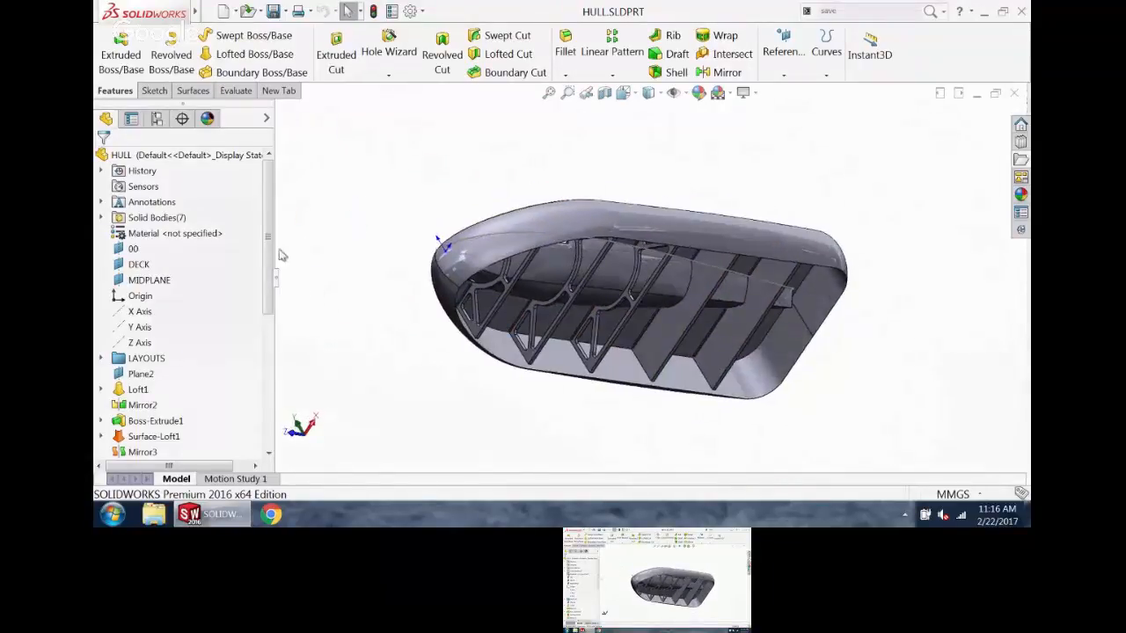
{"action": "left_click", "coordinate": [100, 217]}
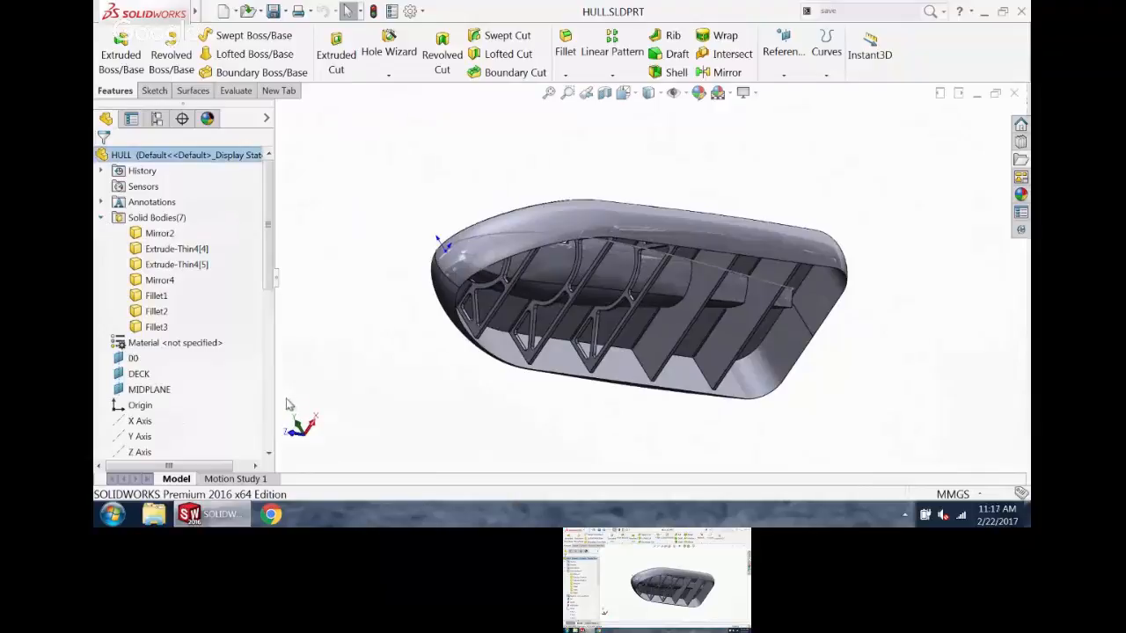
- Rename the Mirror2 solid body, the hull's outer shell, as SKIRT
{"action": "left_click", "coordinate": [160, 234]}
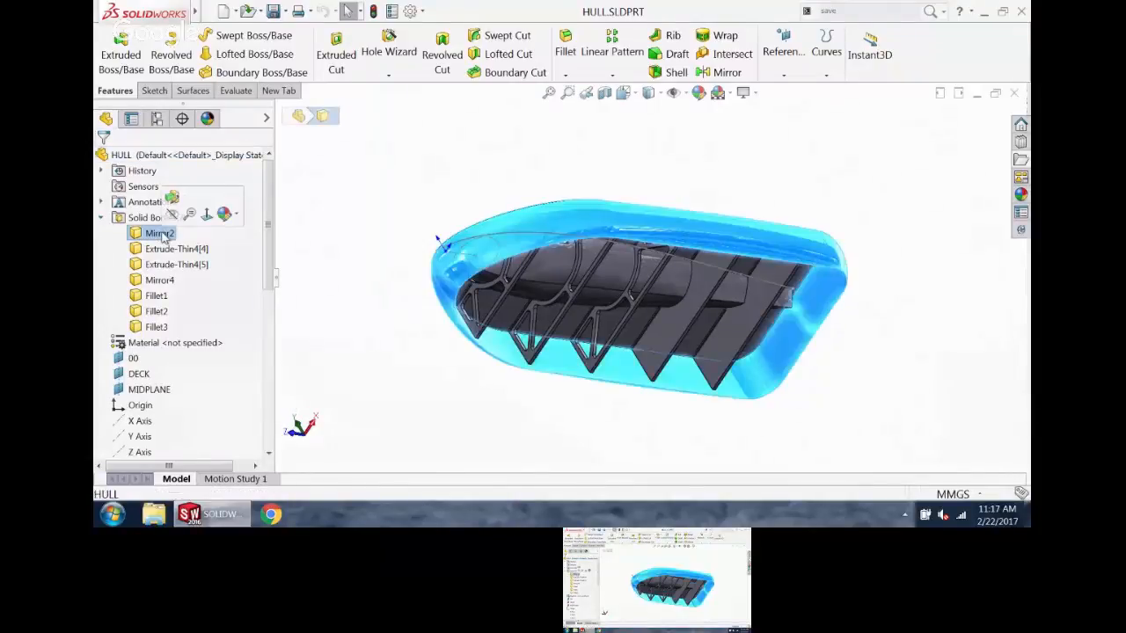
{"action": "left_click", "coordinate": [162, 235]}
{"action": "type", "text": "skin"}
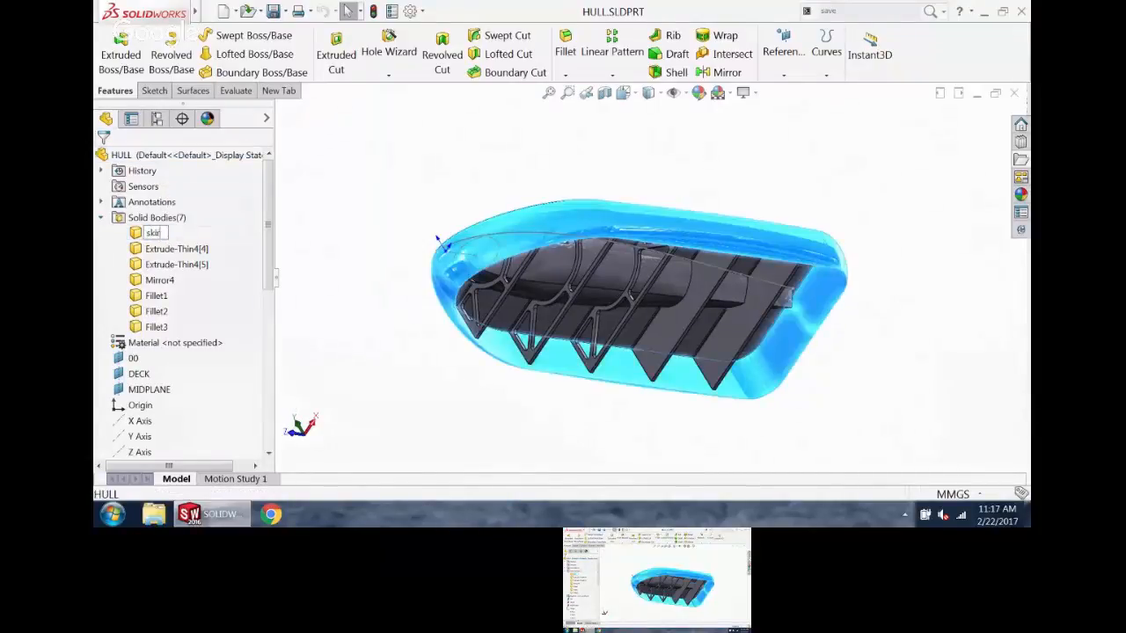
{"action": "key", "text": "BackSpace"}
{"action": "key", "text": "BackSpace"}
{"action": "key", "text": "BackSpace"}
{"action": "key", "text": "BackSpace"}
{"action": "type", "text": "SKIN"}
- Rename the solid bodies Extrude-Thin4[4] and Extrude-Thin4[5] as FRAME_4 and FRAME_5
{"action": "left_click", "coordinate": [208, 250]}
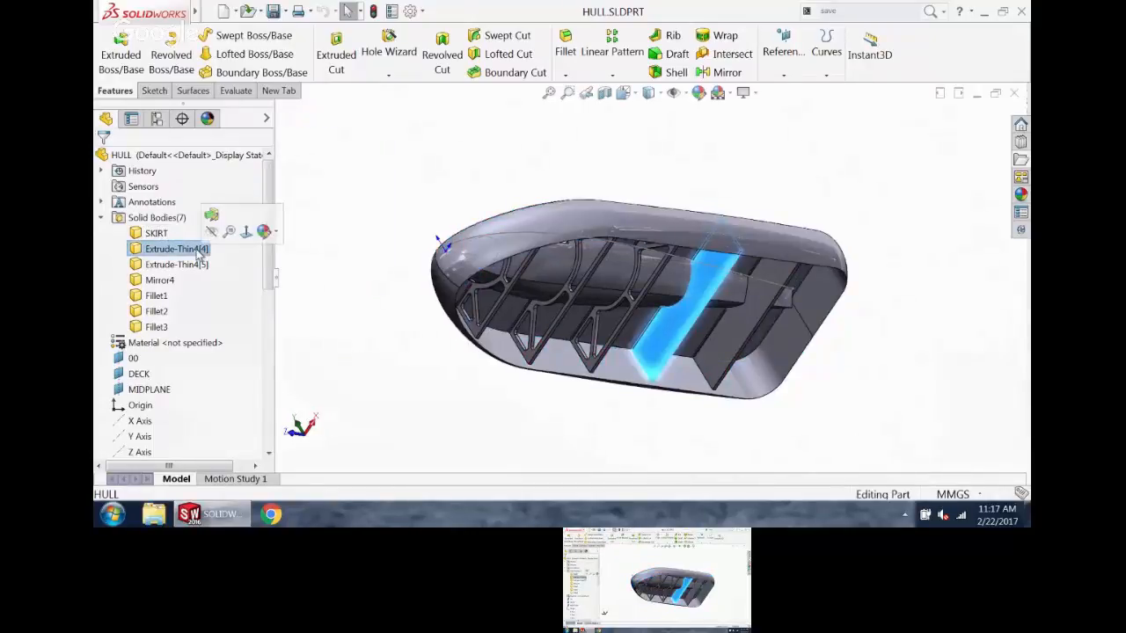
{"action": "left_click", "coordinate": [199, 250]}
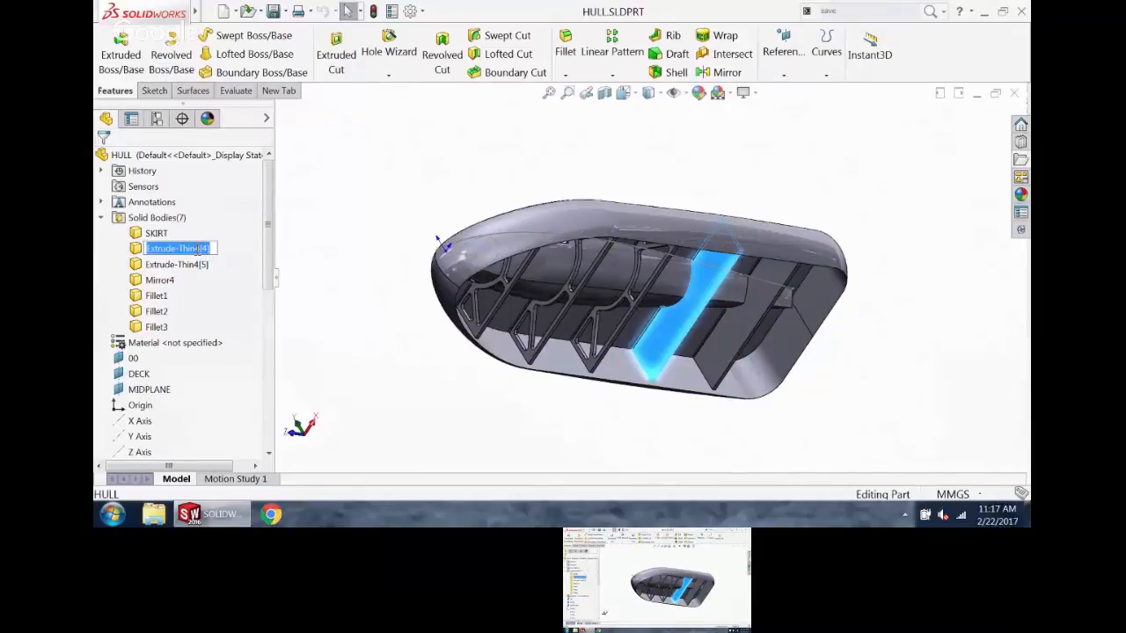
{"action": "type", "text": "FRAME"}
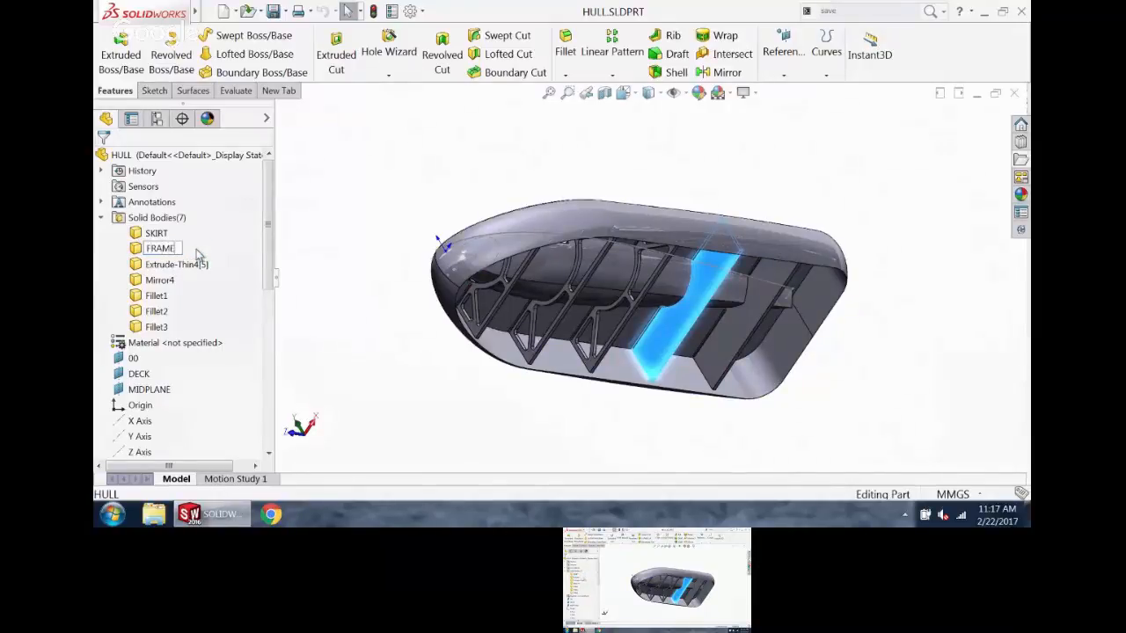
{"action": "type", "text": "_4"}
{"action": "left_click", "coordinate": [193, 266]}
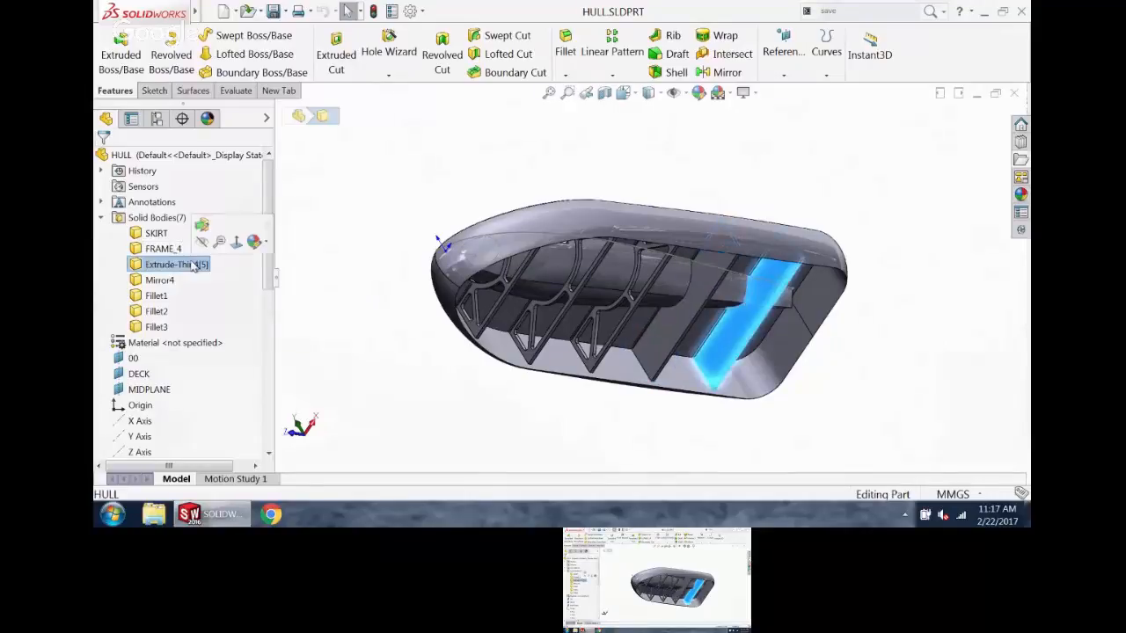
{"action": "left_click", "coordinate": [193, 266]}
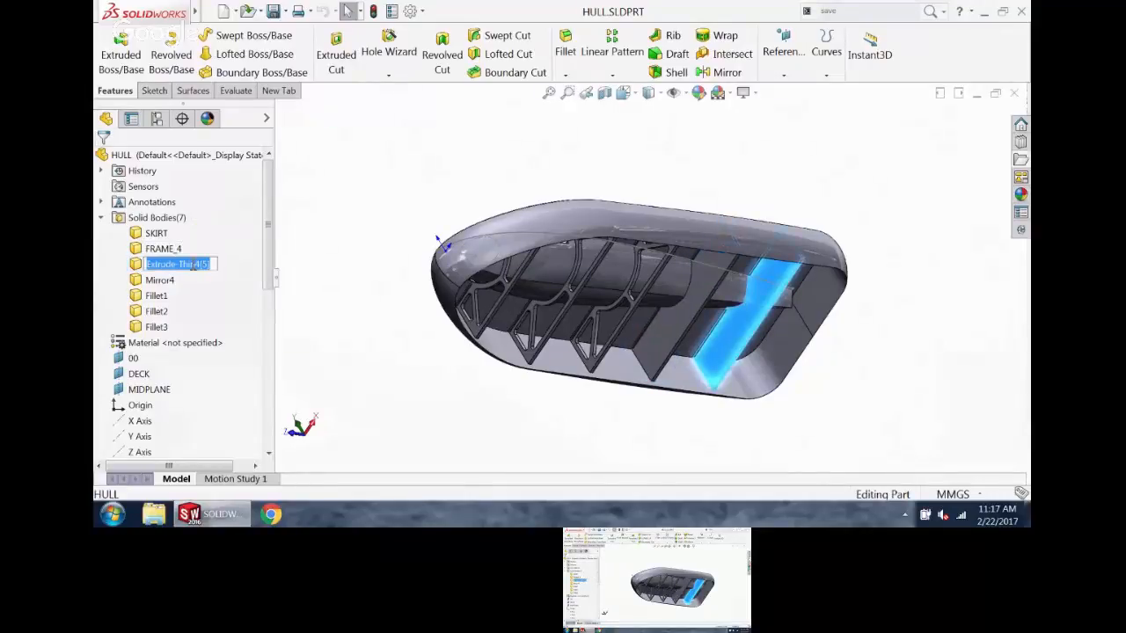
{"action": "type", "text": "FRAME_"}
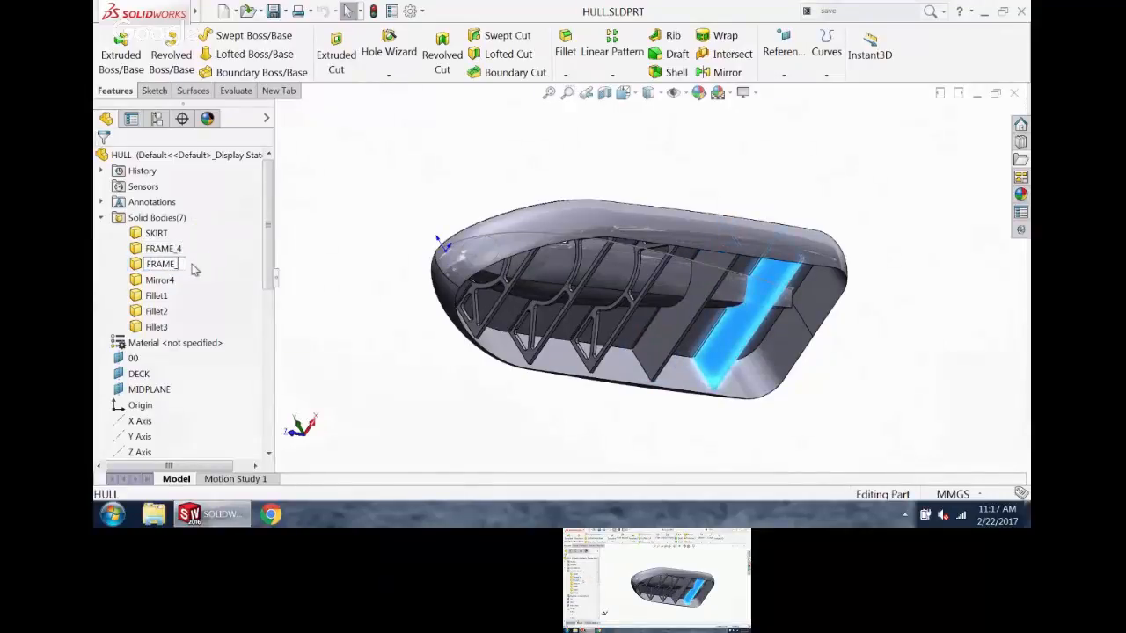
{"action": "type", "text": "5"}
- Rename the Mirror4 solid body as BASE
{"action": "left_click", "coordinate": [160, 282]}
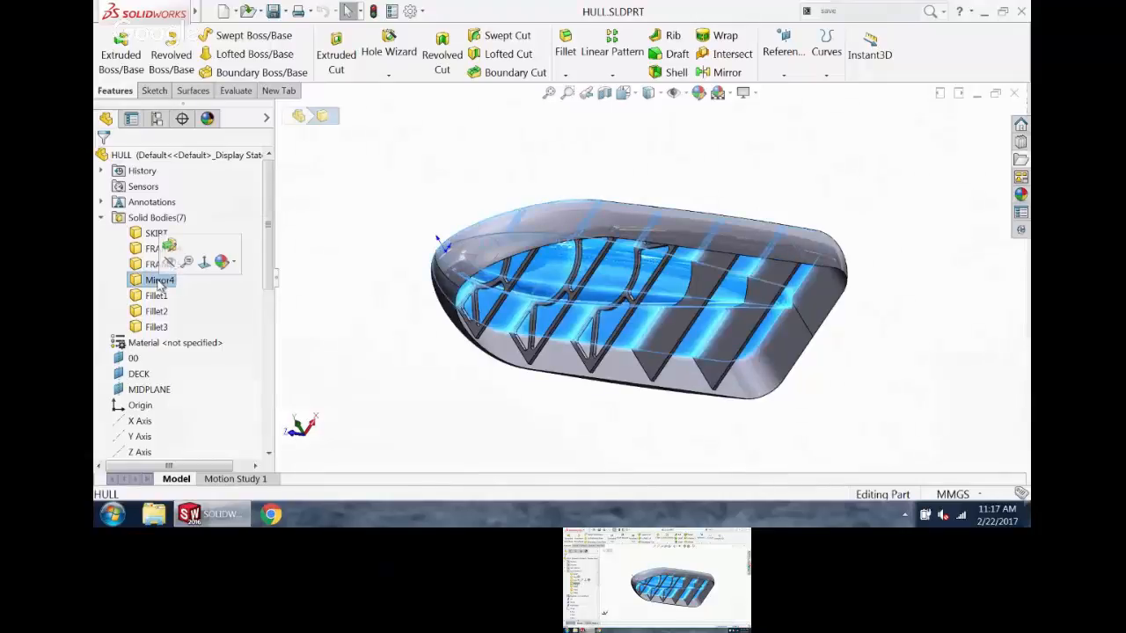
{"action": "left_click", "coordinate": [159, 281]}
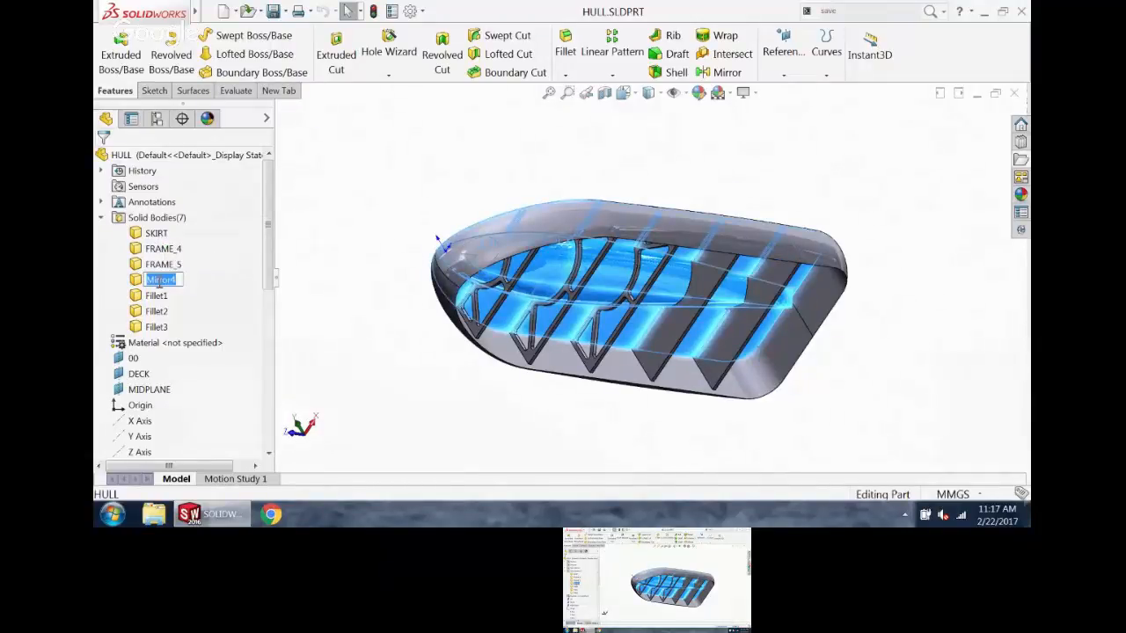
{"action": "type", "text": "bas"}
{"action": "type", "text": "BASE"}
{"action": "key", "text": "Return"}
- Rename the solid bodies Fillet1, Fillet2 and Fillet3 as FRAME_1, FRAME_2 and FRAME_3
{"action": "left_click", "coordinate": [165, 297]}
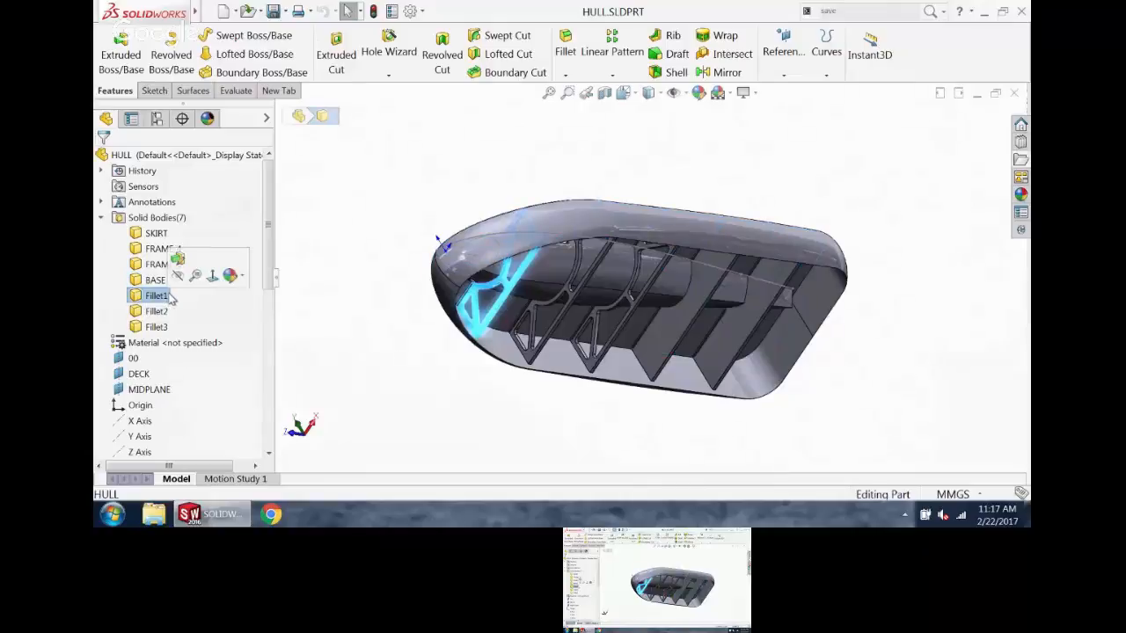
{"action": "left_click", "coordinate": [165, 298]}
{"action": "type", "text": "FRAME_1"}
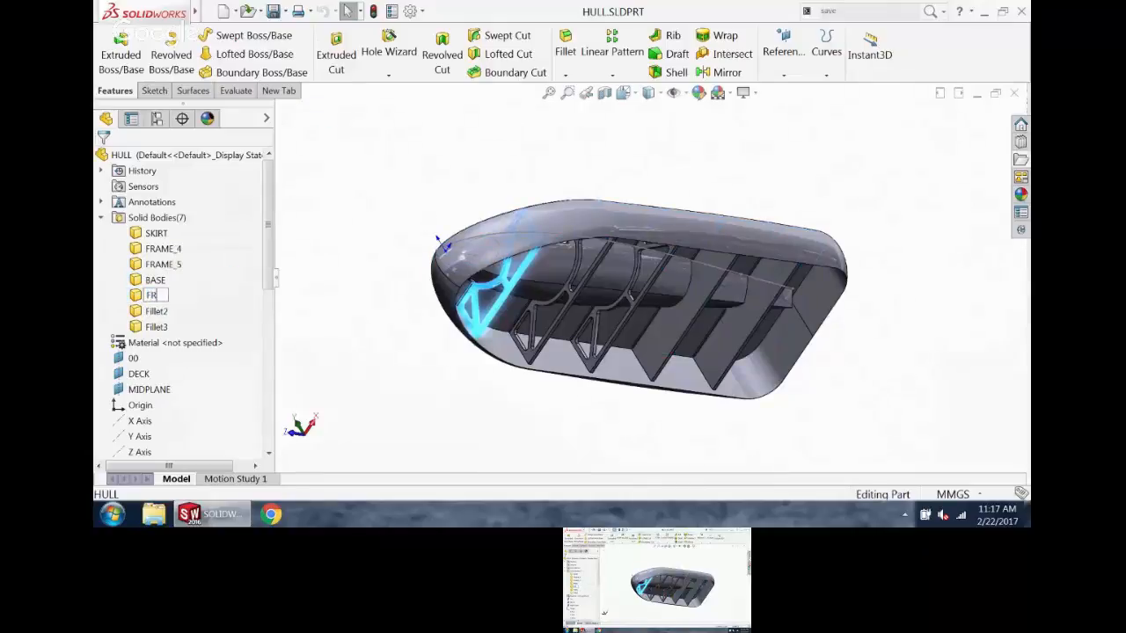
{"action": "left_click", "coordinate": [163, 311]}
{"action": "left_click", "coordinate": [163, 312]}
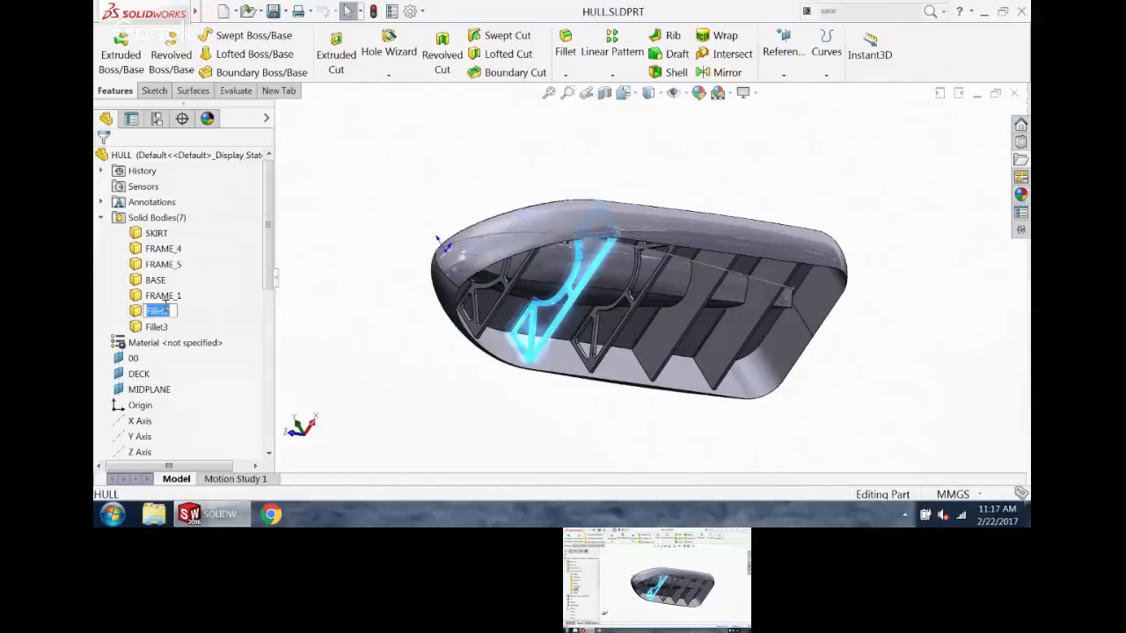
{"action": "type", "text": "G"}
{"action": "type", "text": "FRAME_2"}
{"action": "left_click", "coordinate": [157, 327]}
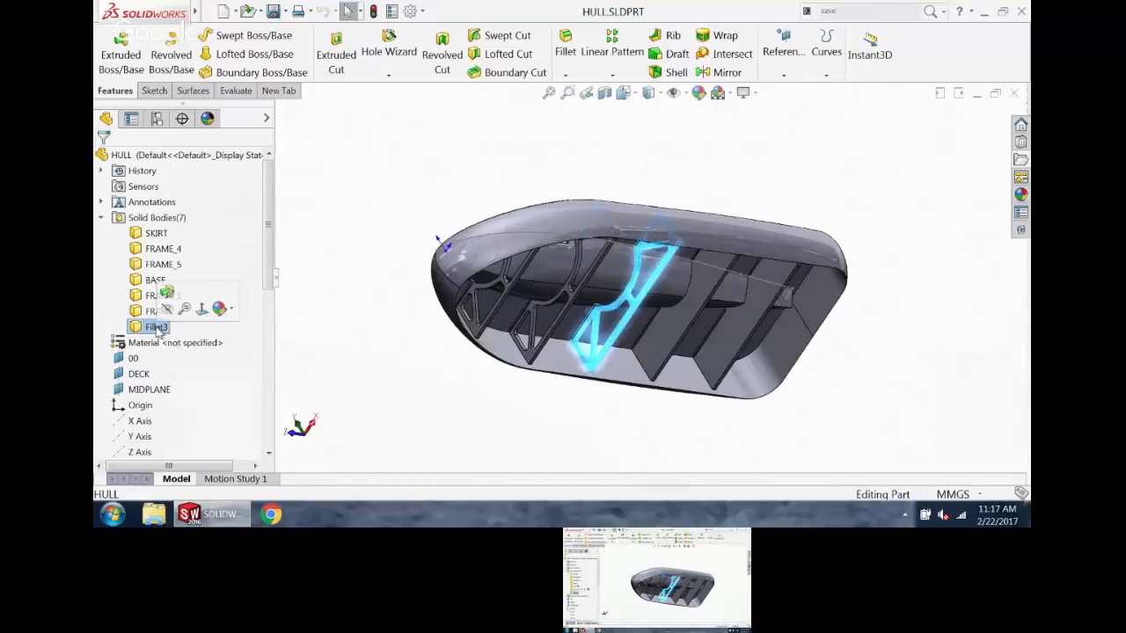
{"action": "left_click", "coordinate": [157, 326]}
{"action": "type", "text": "FRAME"}
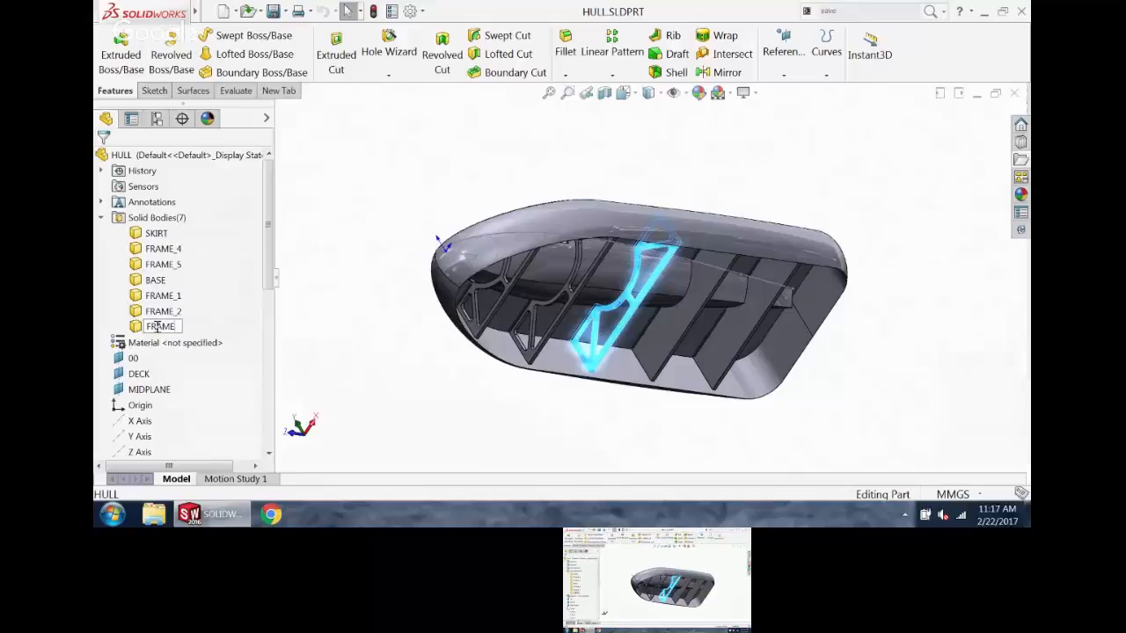
{"action": "type", "text": "_3"}
{"action": "left_click", "coordinate": [334, 280]}
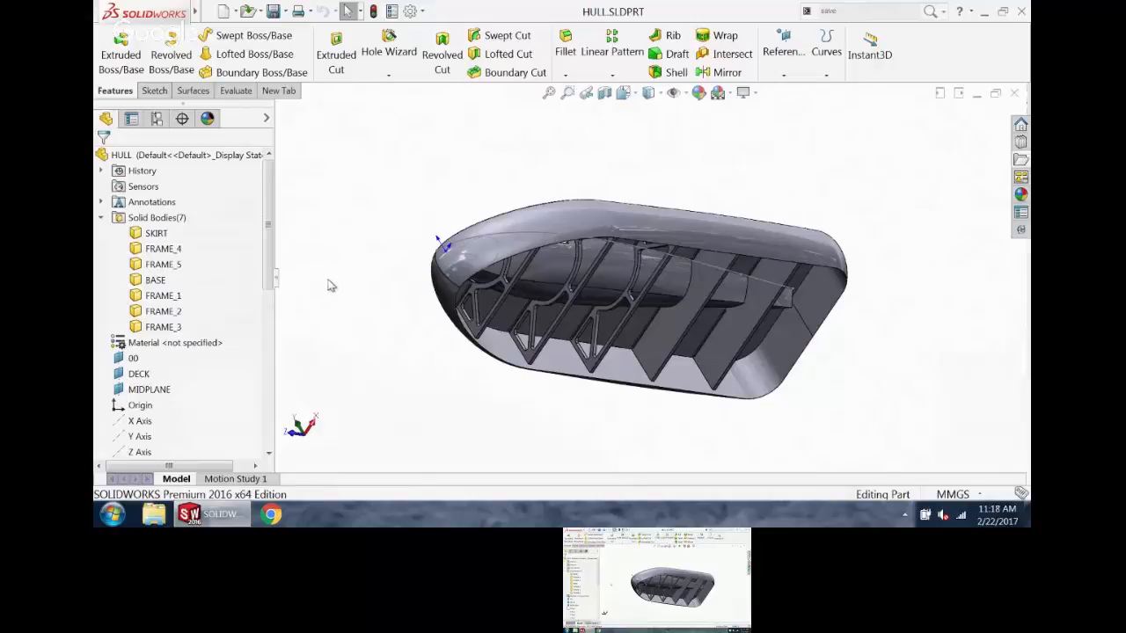
- Find the Save Bodies command through command search and auto-assign part file names to all HULL bodies
{"action": "middle_click_drag", "start_coordinate": [396, 272], "coordinate": [389, 284]}
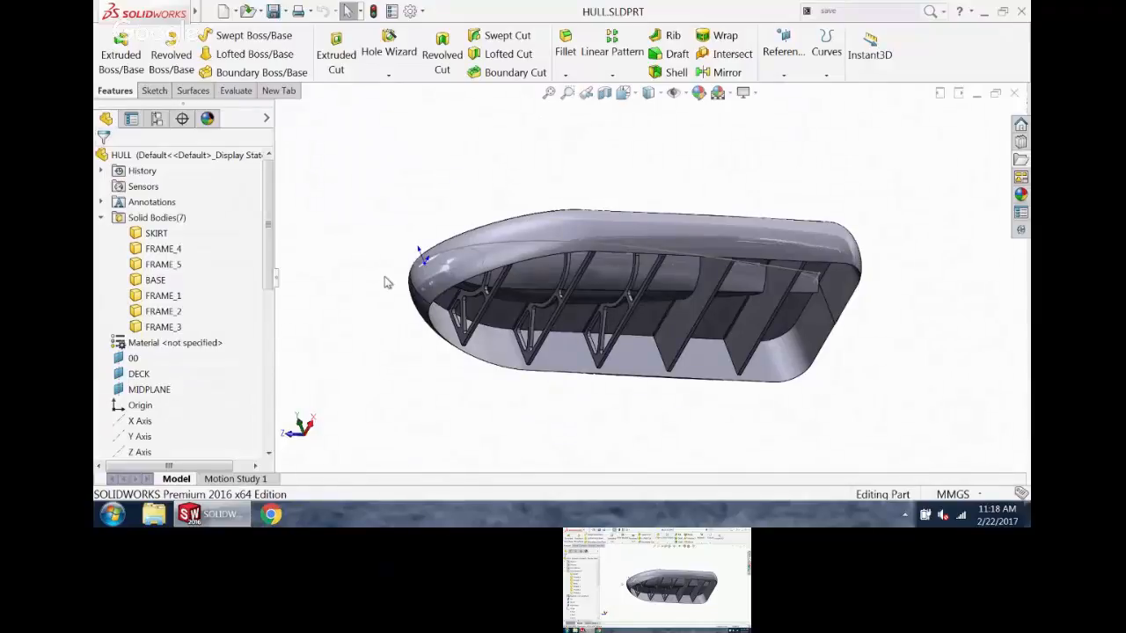
{"action": "middle_click_drag", "start_coordinate": [366, 178], "coordinate": [362, 195]}
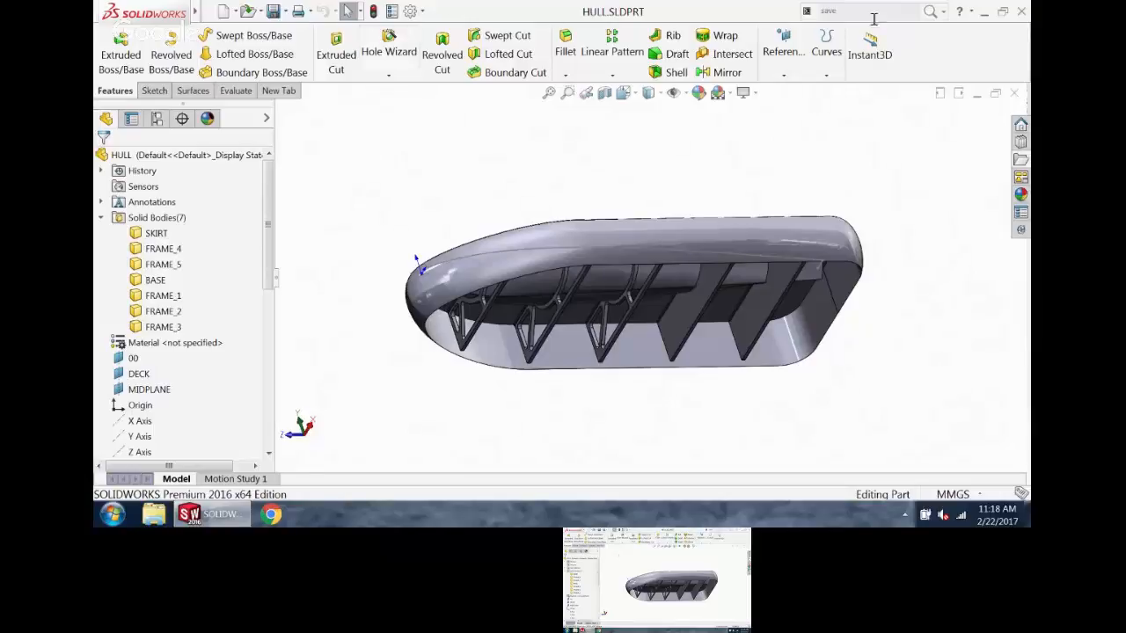
{"action": "left_click", "coordinate": [831, 11]}
{"action": "type", "text": "SAVE"}
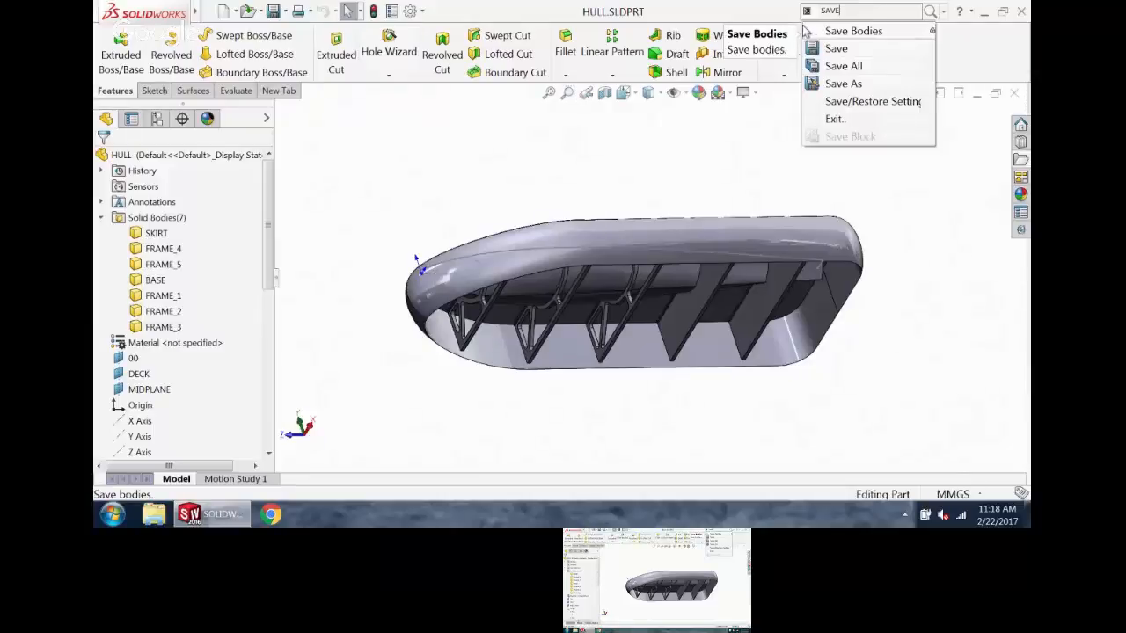
{"action": "left_click", "coordinate": [846, 32]}
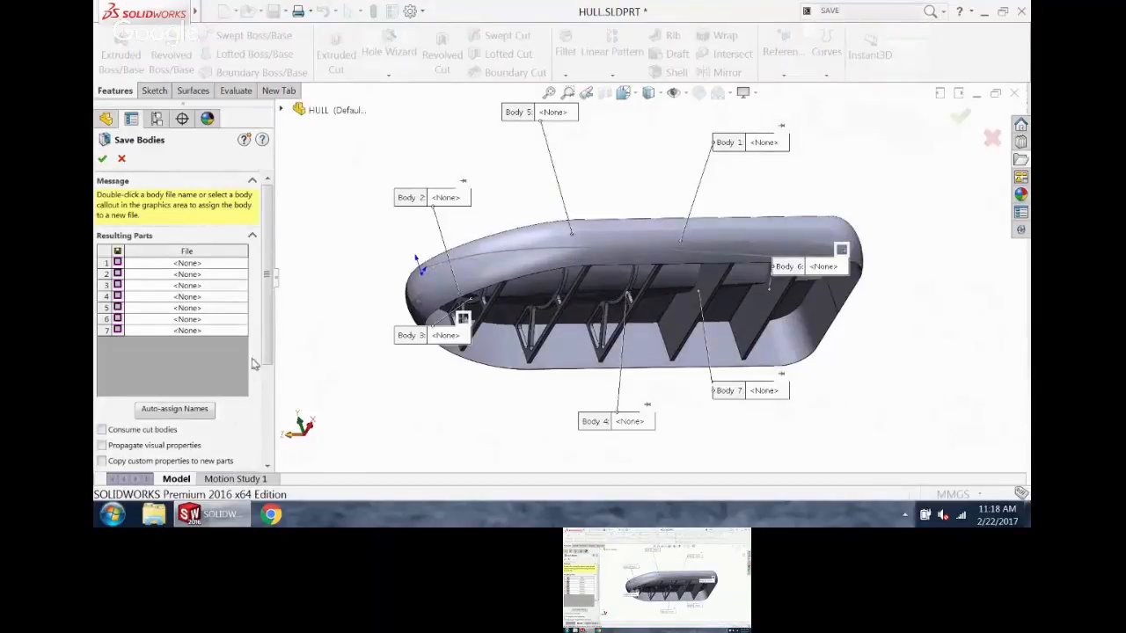
{"action": "left_click", "coordinate": [175, 409]}
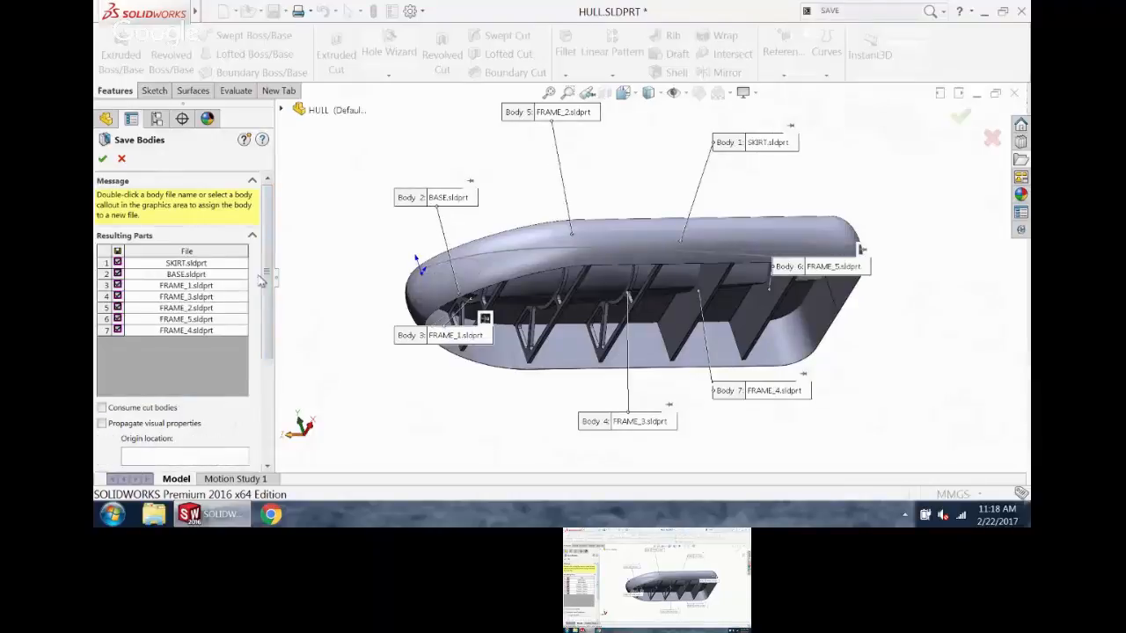
- Create the assembly 73X-00345-LP in the Master Mo - Copy folder from the saved bodies and complete Save Bodies
{"action": "scroll", "coordinate": [264, 278], "scroll_direction": "down", "scroll_amount": 5}
{"action": "left_click", "coordinate": [162, 401]}
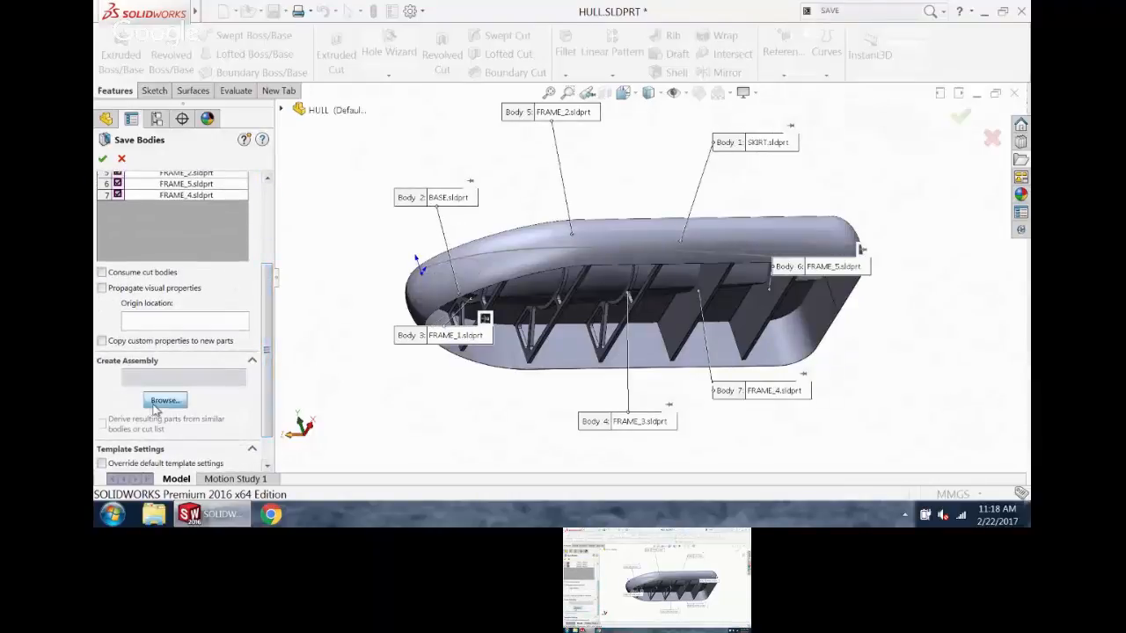
{"action": "type", "text": "73"}
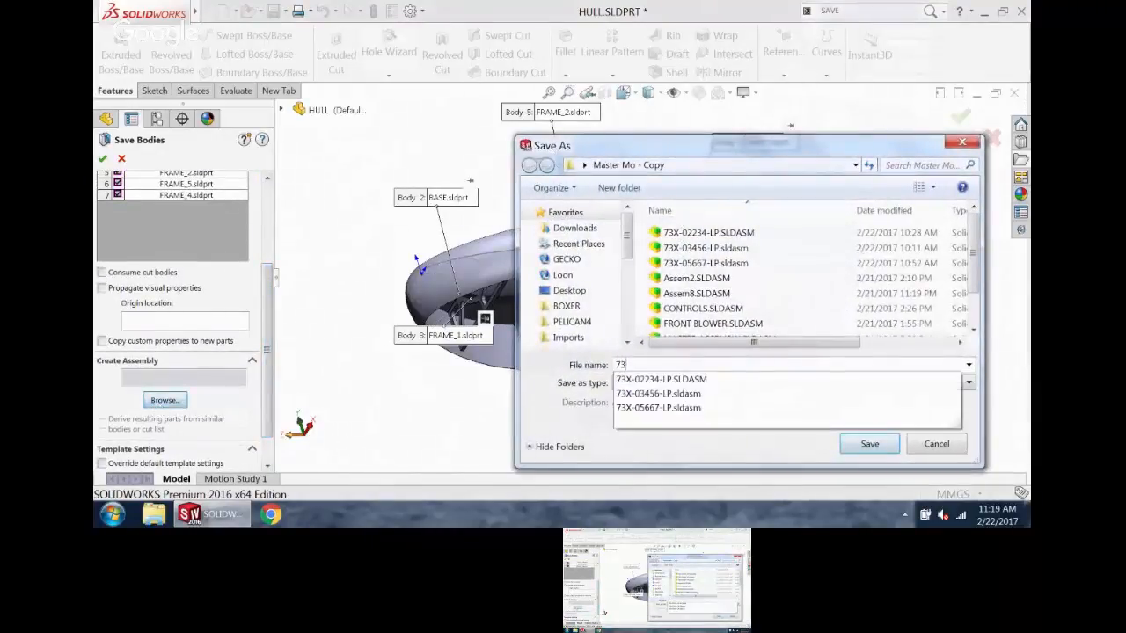
{"action": "type", "text": "X-00345-LP"}
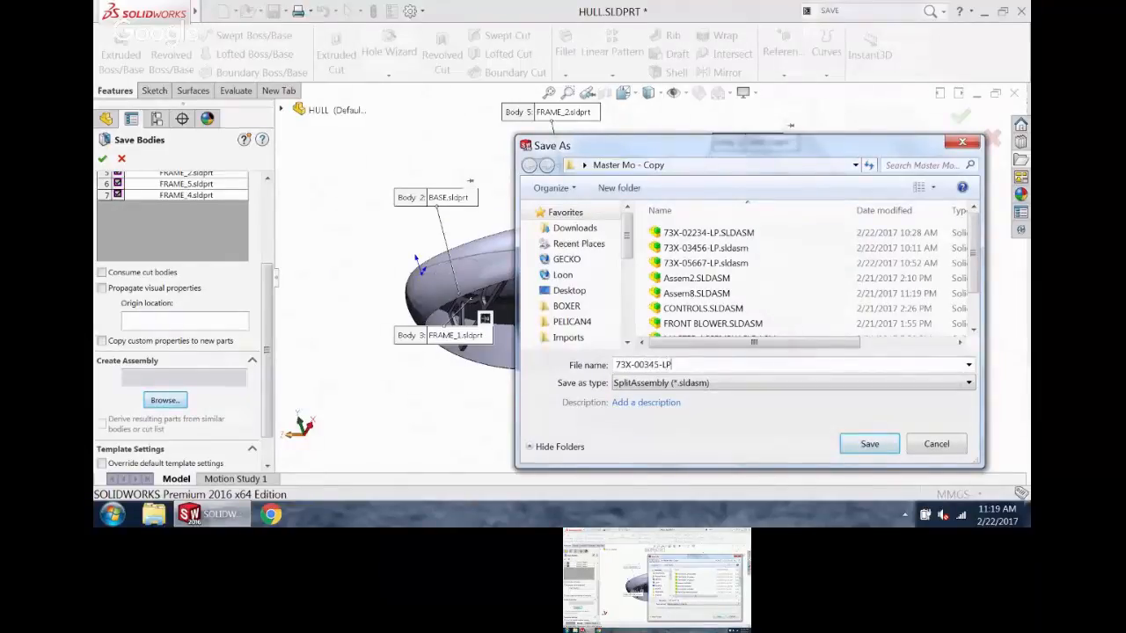
{"action": "key", "text": "Return"}
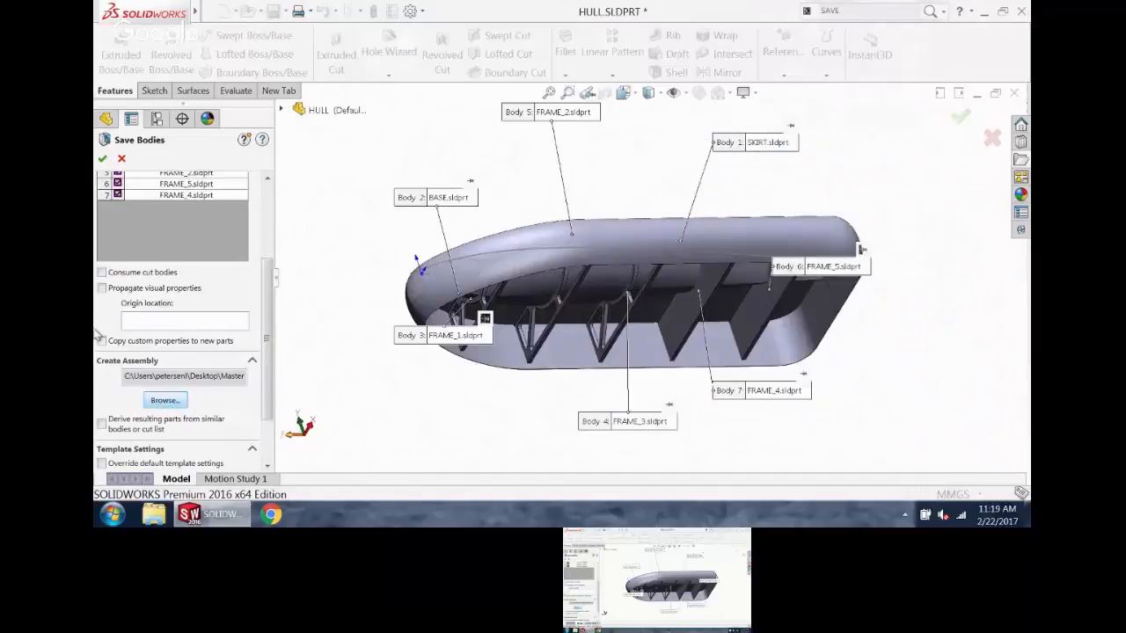
{"action": "left_click", "coordinate": [102, 158]}
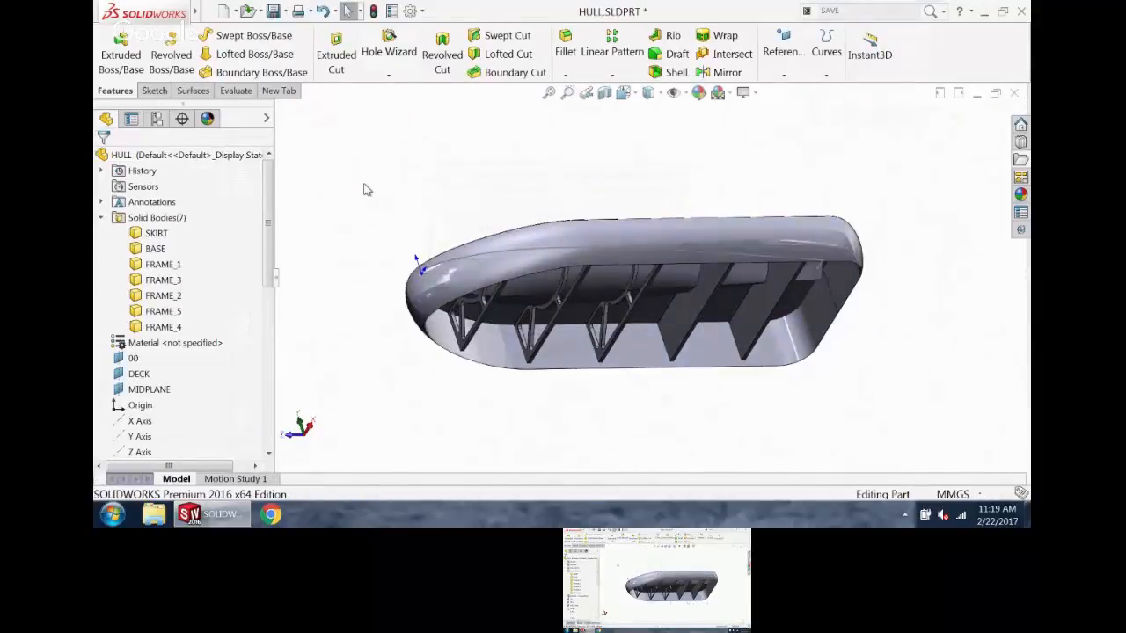
- Switch to the 73X-00345-LP assembly and examine the hull frames from below
{"action": "scroll", "coordinate": [365, 220], "scroll_direction": "up", "scroll_amount": 1}
{"action": "middle_click_drag", "start_coordinate": [364, 221], "coordinate": [364, 215]}
{"action": "scroll", "coordinate": [367, 218], "scroll_direction": "down", "scroll_amount": 1}
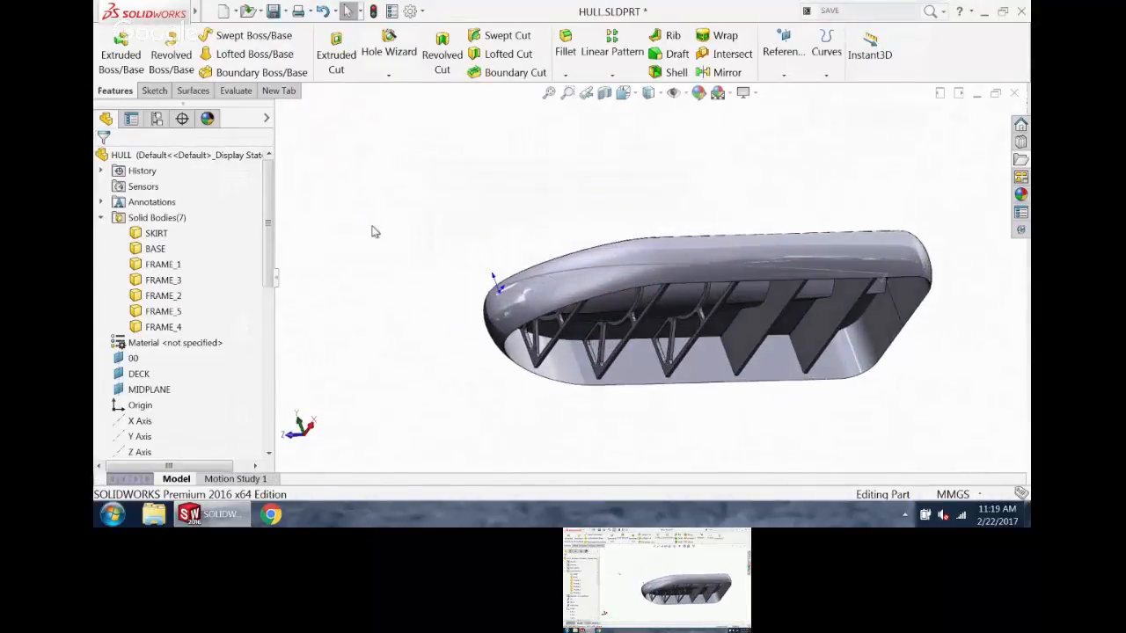
{"action": "key", "text": "ctrl+Tab"}
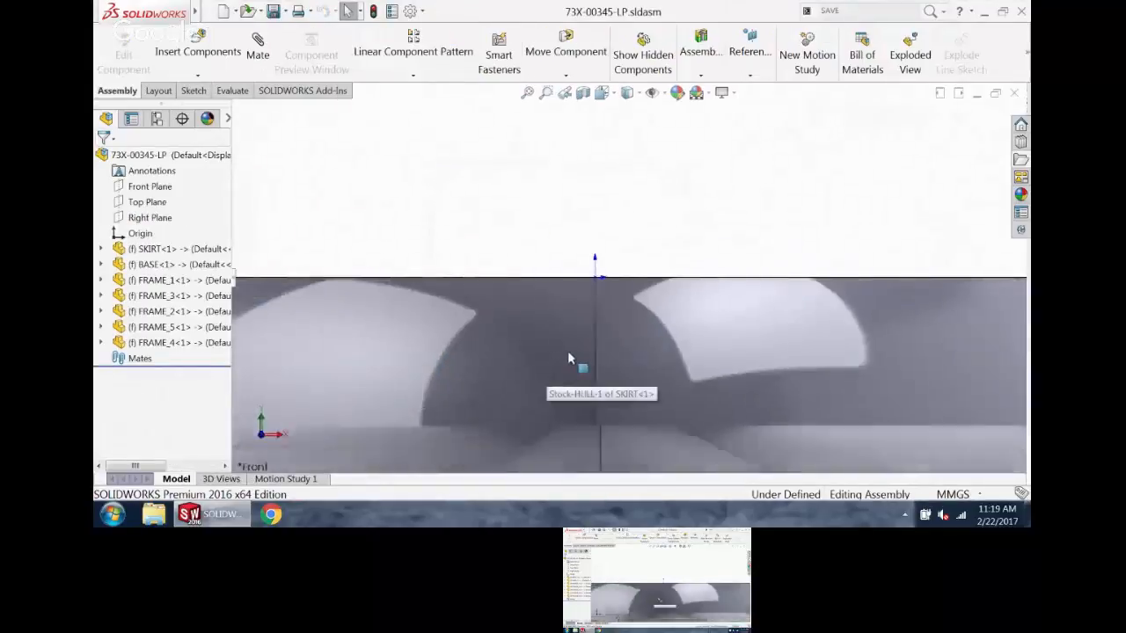
{"action": "scroll", "coordinate": [569, 356], "scroll_direction": "up", "scroll_amount": 3}
{"action": "middle_click_drag", "start_coordinate": [568, 357], "coordinate": [594, 345]}
{"action": "scroll", "coordinate": [624, 378], "scroll_direction": "down", "scroll_amount": 5}
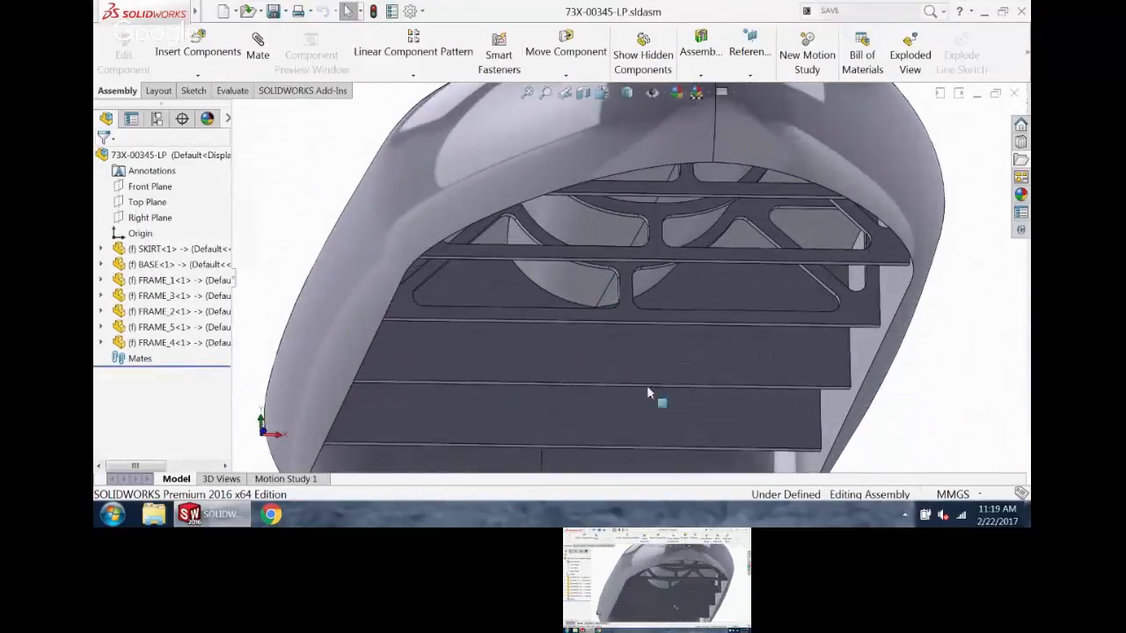
- Edit the FRAME_4 component within the assembly and open a sketch on its large flat face
{"action": "left_click", "coordinate": [625, 365]}
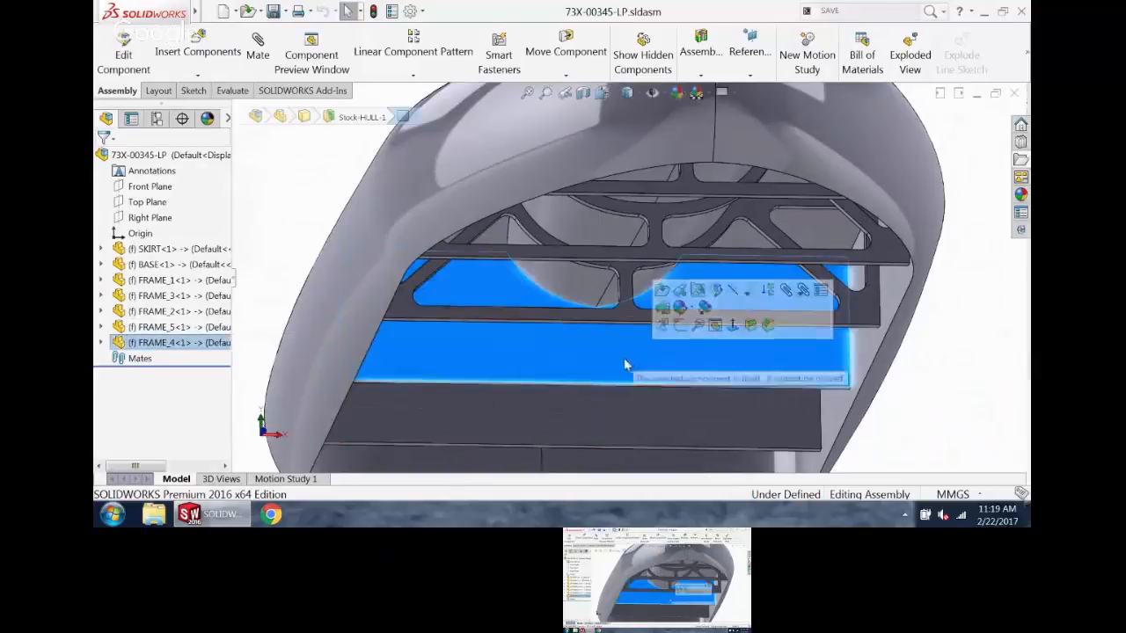
{"action": "left_click", "coordinate": [127, 61]}
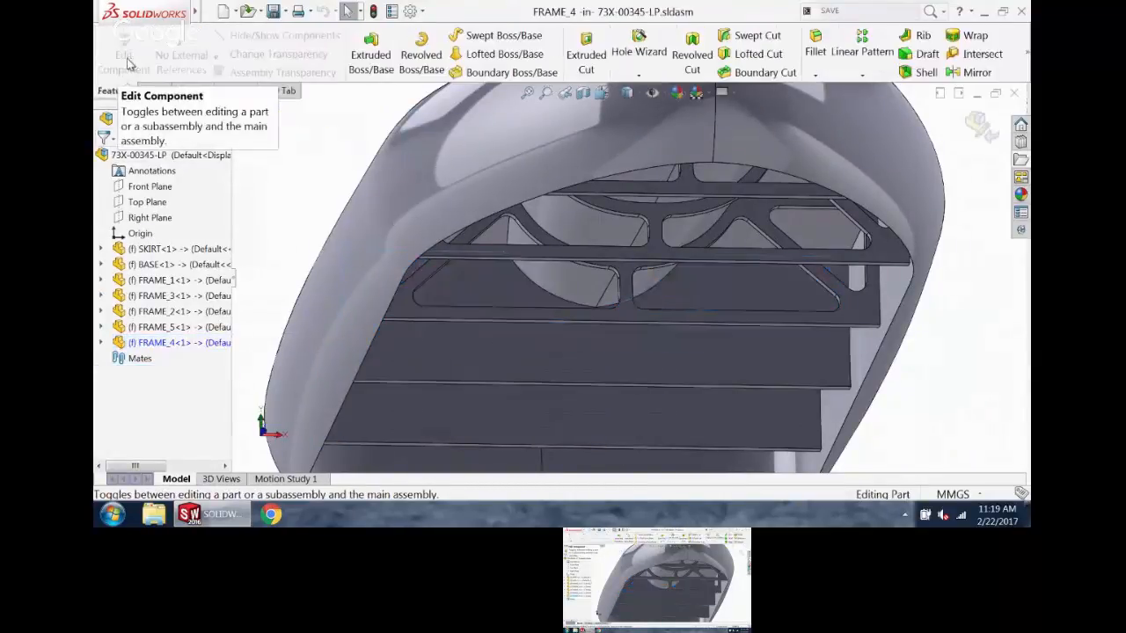
{"action": "middle_click_drag", "start_coordinate": [495, 364], "coordinate": [596, 346]}
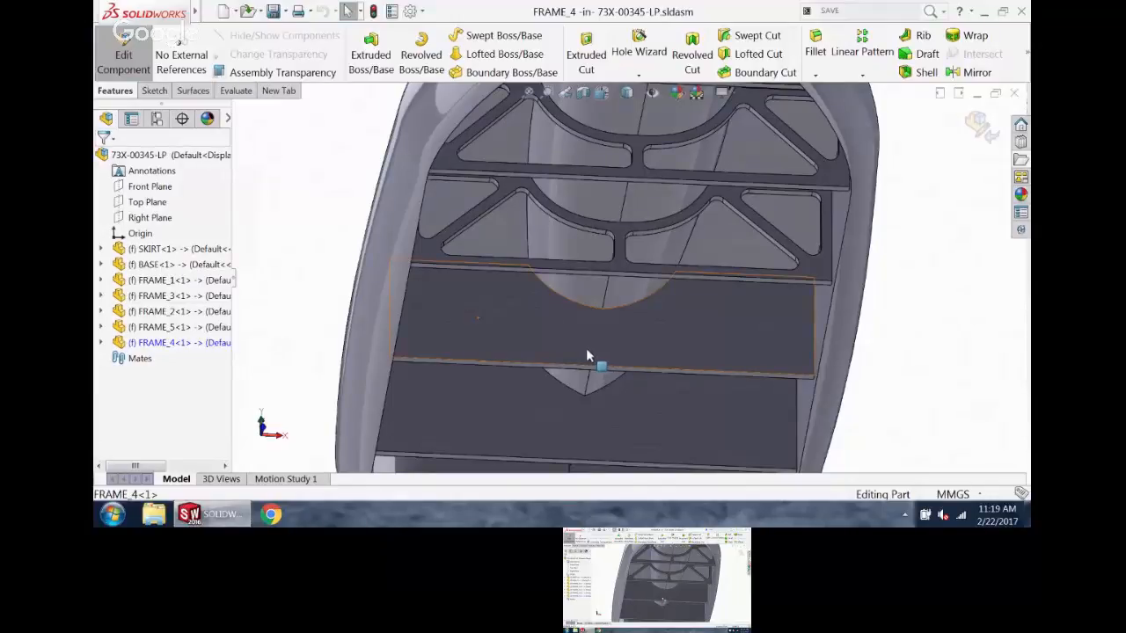
{"action": "left_click", "coordinate": [588, 355]}
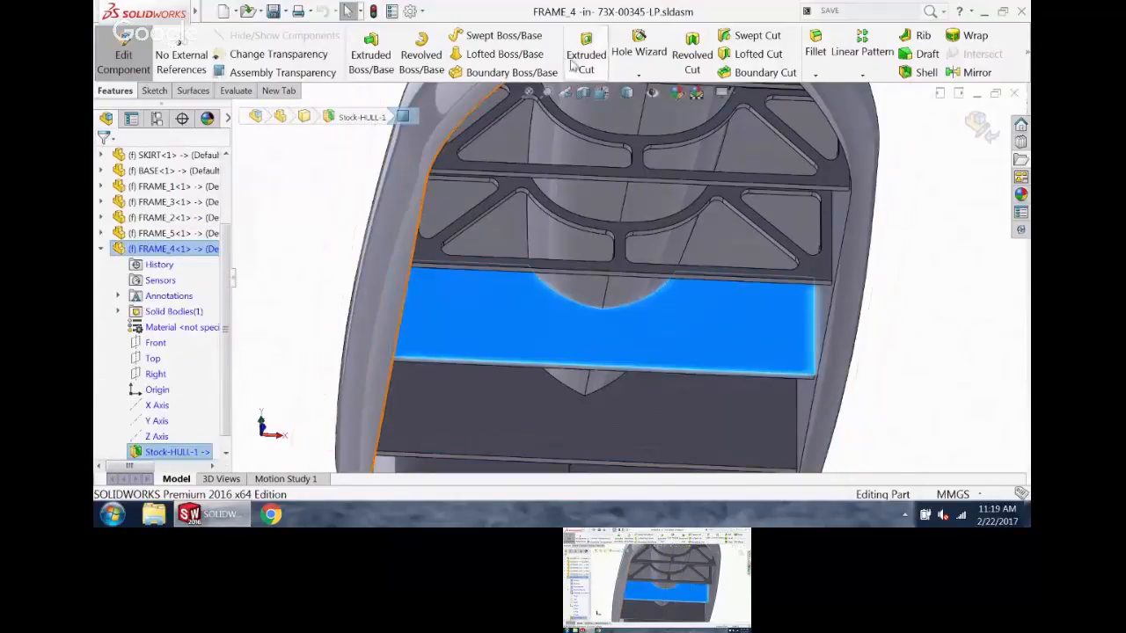
{"action": "left_click", "coordinate": [154, 91]}
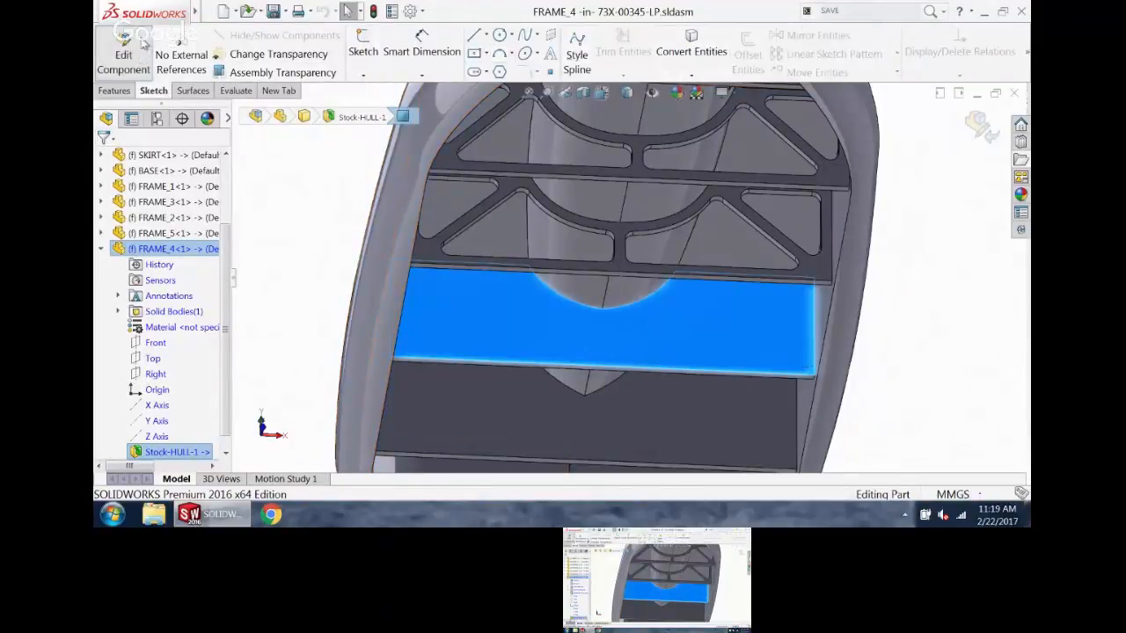
{"action": "left_click", "coordinate": [378, 37]}
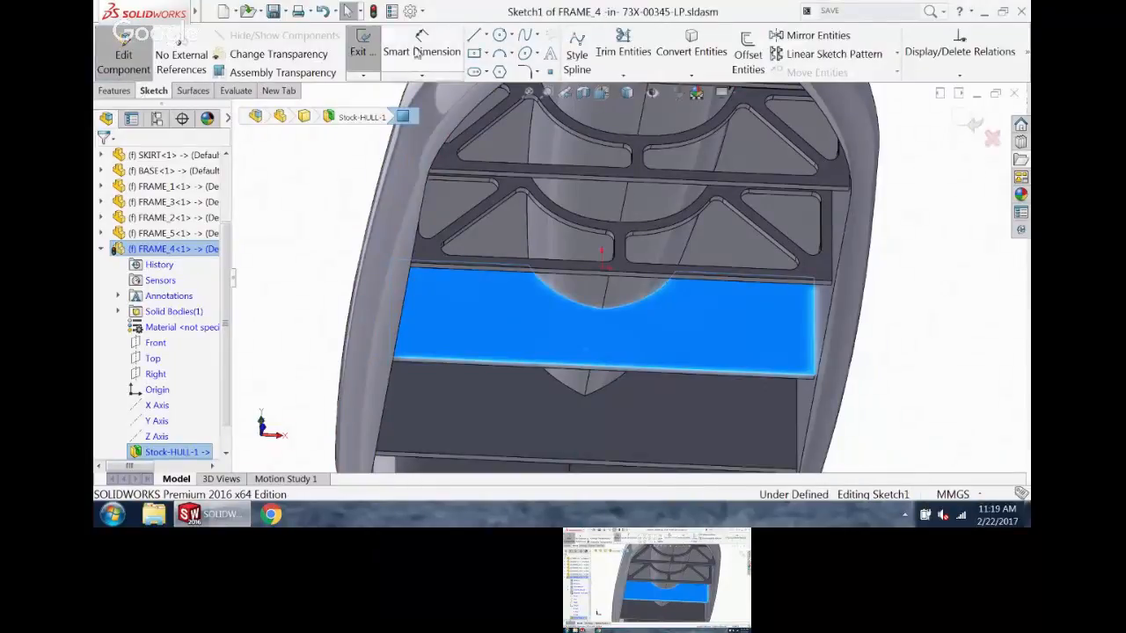
- Offset the outline of FRAME_4's large flat face inward by 30 mm in the sketch
{"action": "left_click", "coordinate": [749, 53]}
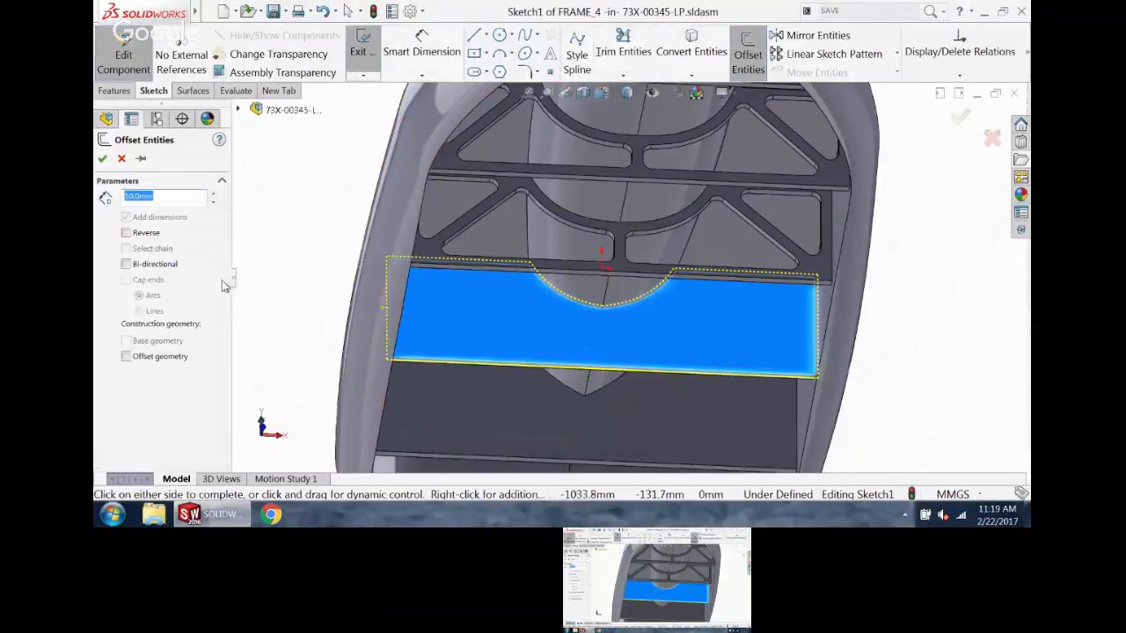
{"action": "left_click", "coordinate": [126, 232]}
{"action": "type", "text": "30"}
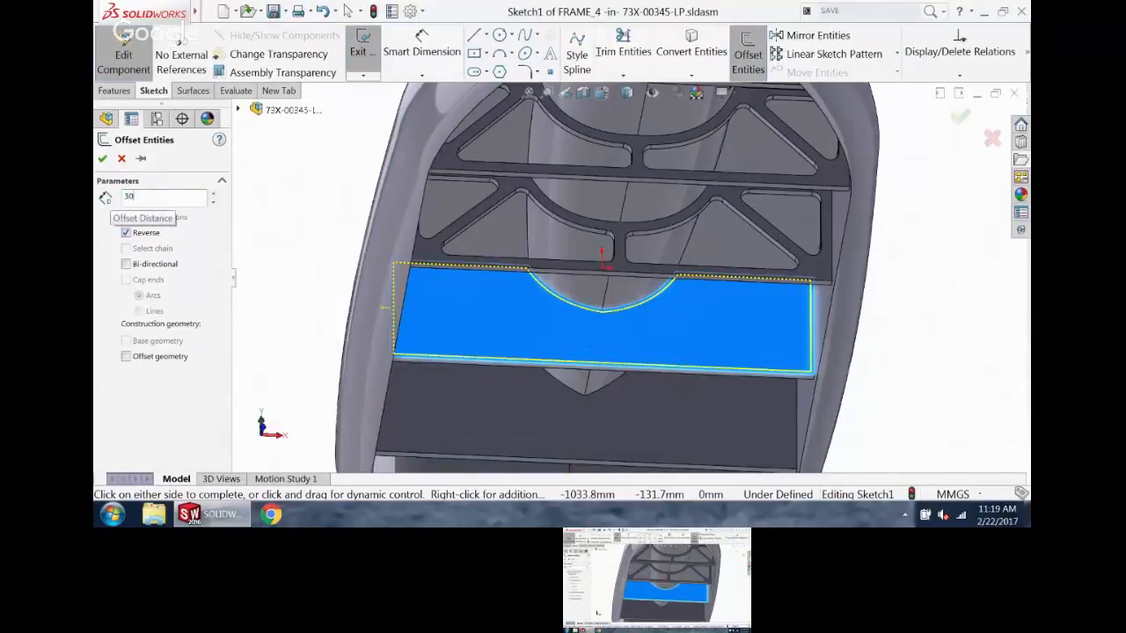
{"action": "key", "text": "Return"}
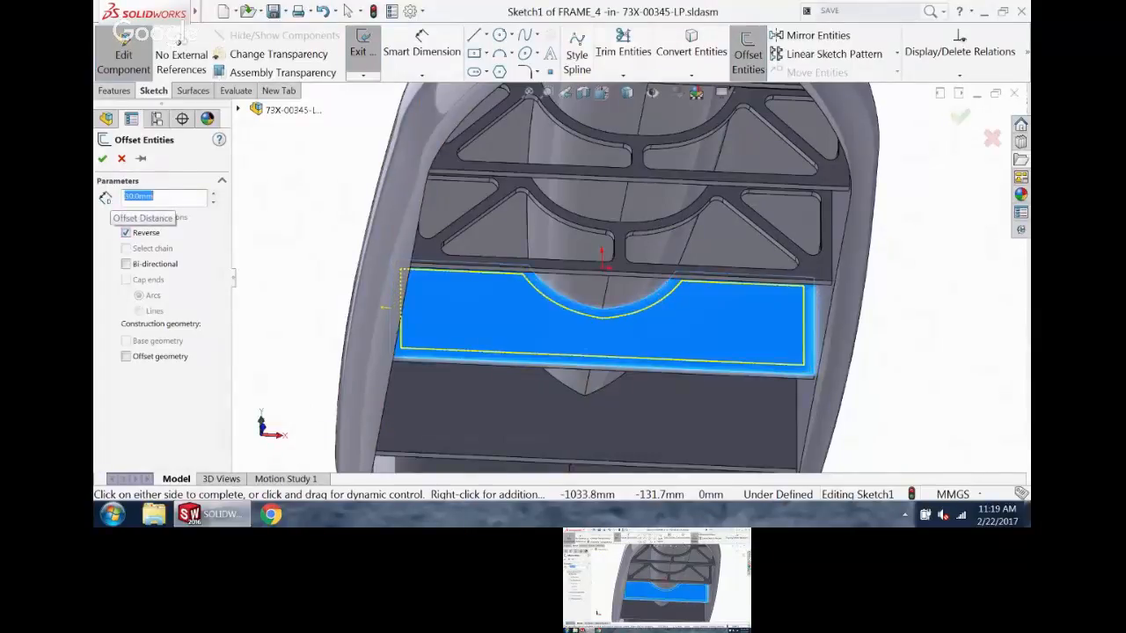
{"action": "key", "text": "Return"}
- Cut-extrude the offset profile through FRAME_4 using the Up To Next end condition
{"action": "left_click", "coordinate": [114, 91]}
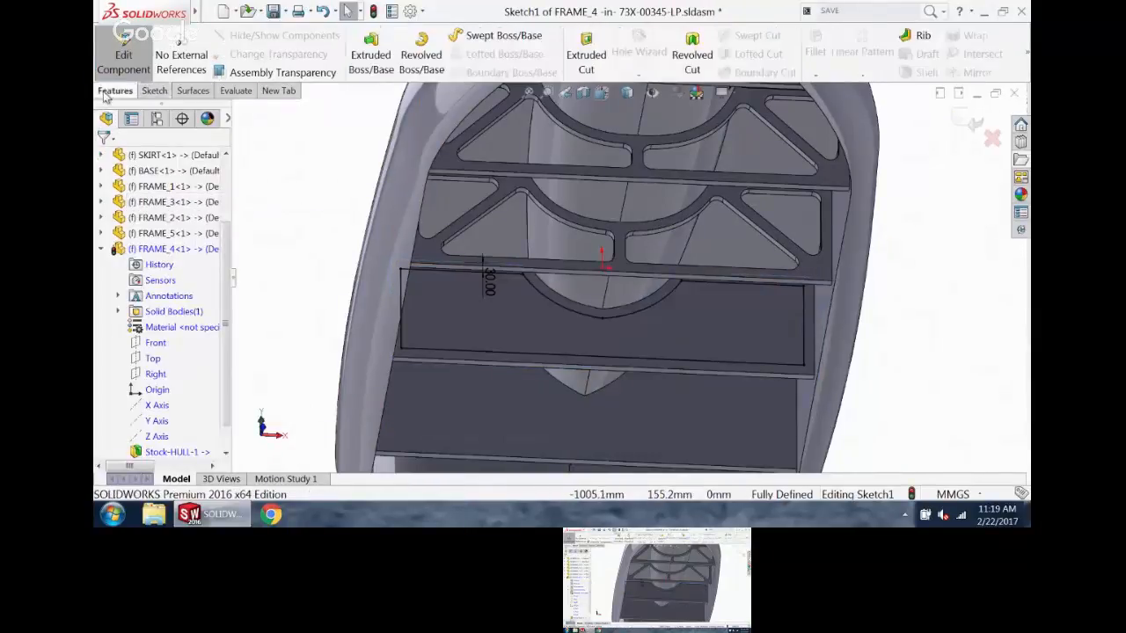
{"action": "left_click", "coordinate": [584, 54]}
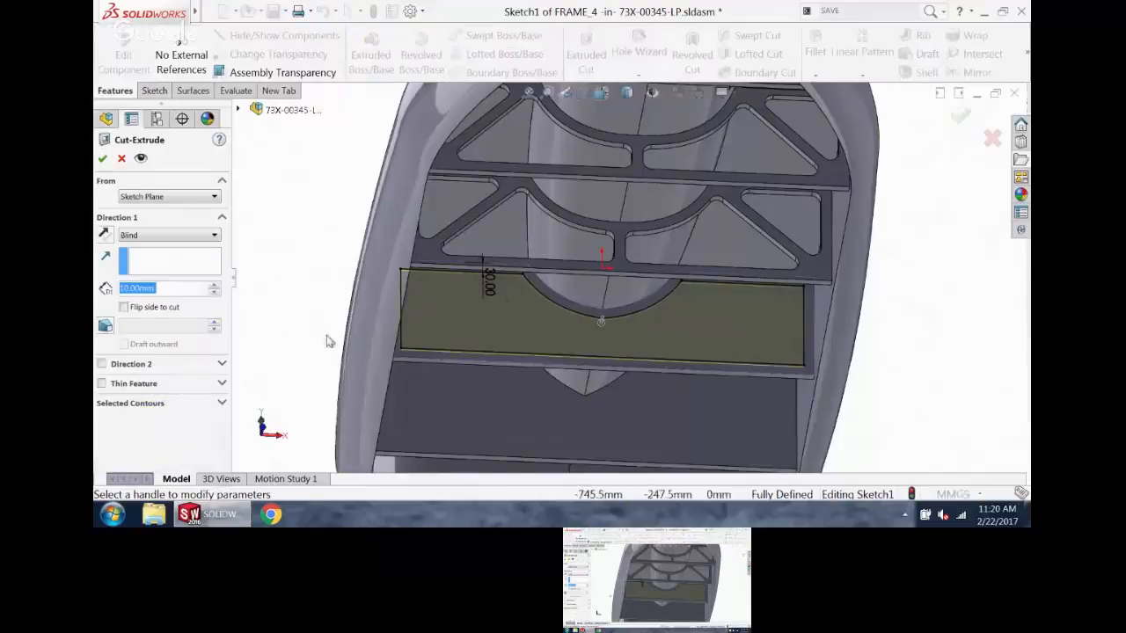
{"action": "left_click", "coordinate": [159, 237]}
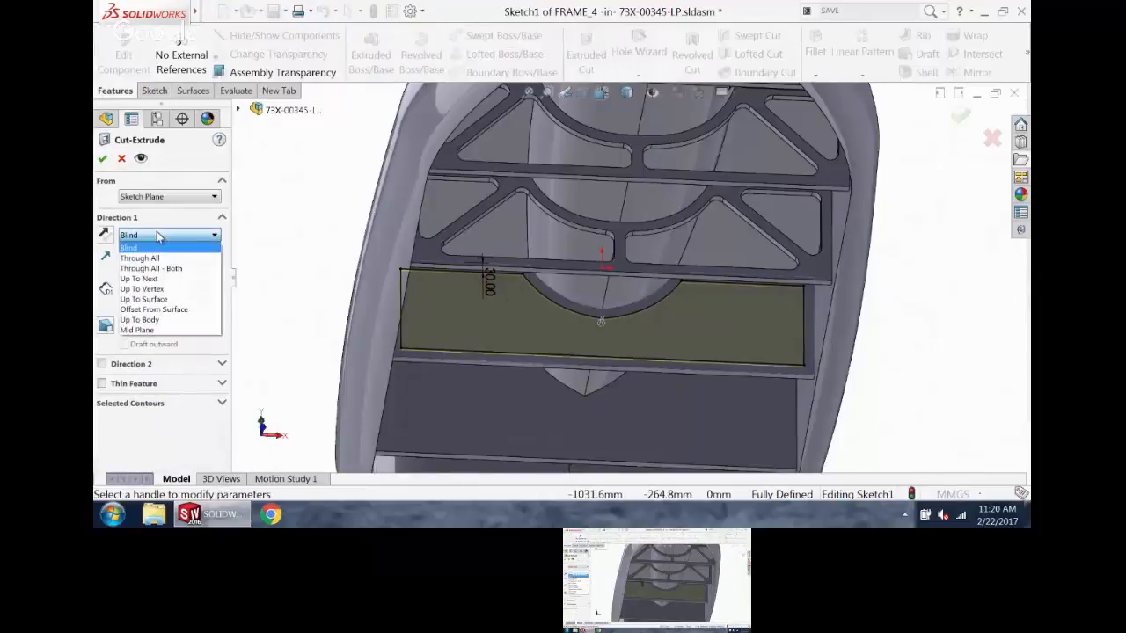
{"action": "left_click", "coordinate": [162, 280]}
{"action": "left_click", "coordinate": [104, 159]}
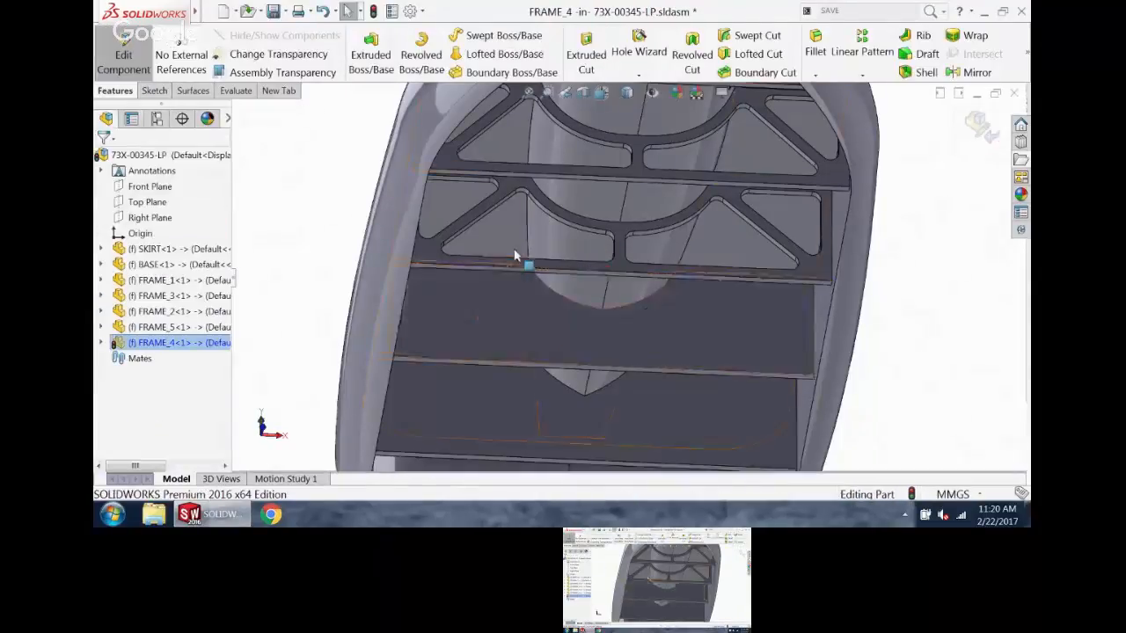
- Finish editing FRAME_4 in the assembly and open FRAME_5 for in-context editing
{"action": "left_click", "coordinate": [981, 126]}
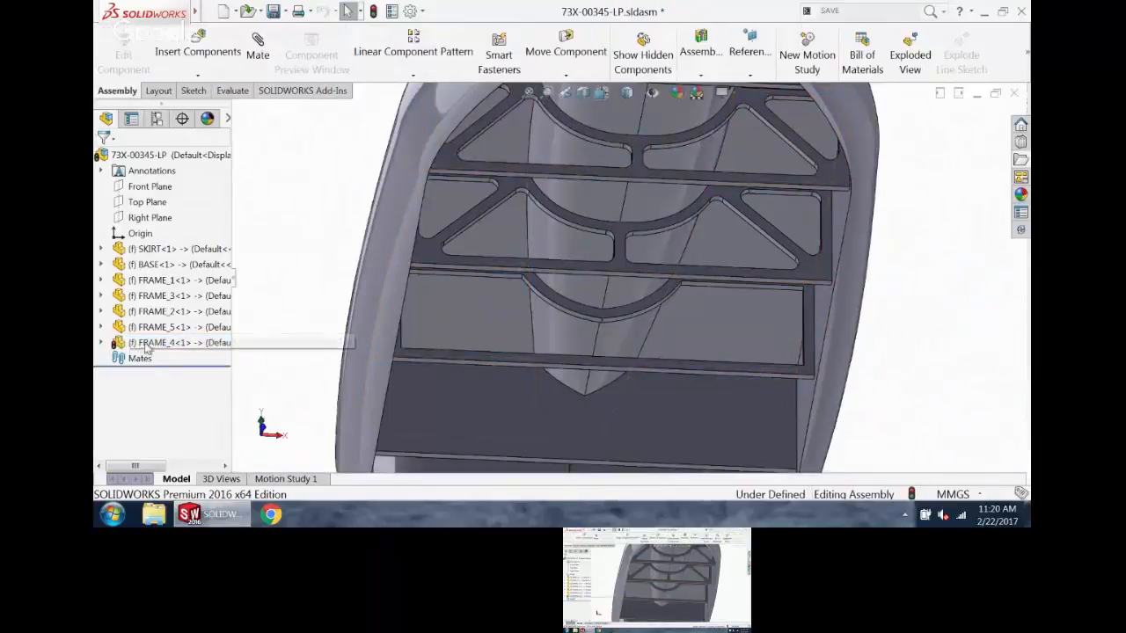
{"action": "left_click", "coordinate": [101, 343]}
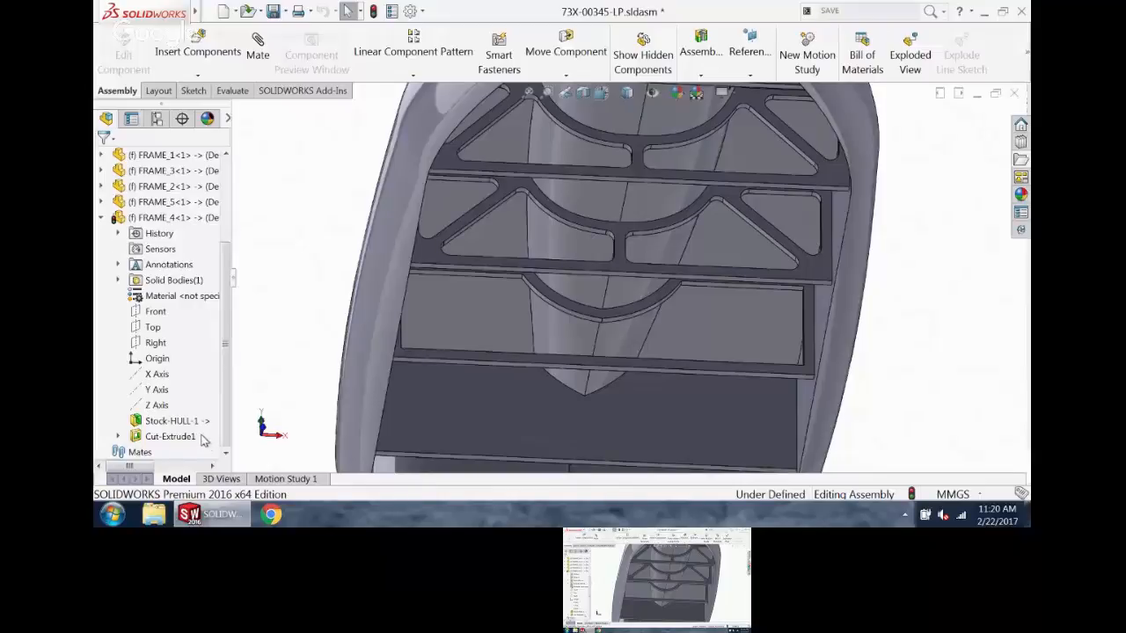
{"action": "scroll", "coordinate": [422, 339], "scroll_direction": "up", "scroll_amount": 3}
{"action": "scroll", "coordinate": [643, 369], "scroll_direction": "down", "scroll_amount": 2}
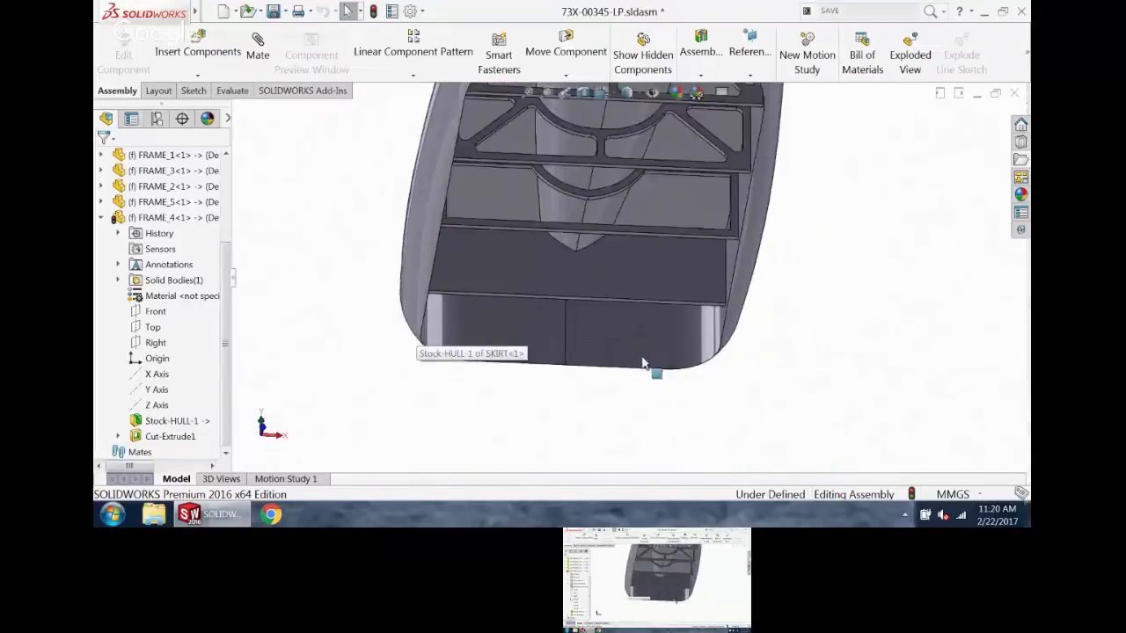
{"action": "left_click", "coordinate": [642, 271]}
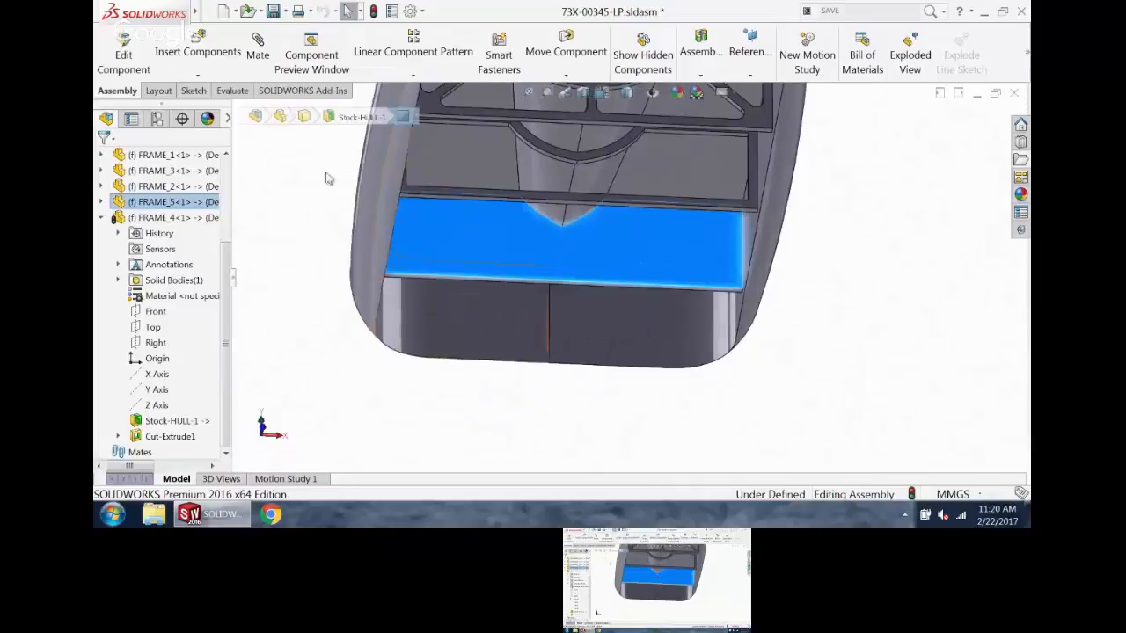
{"action": "left_click", "coordinate": [143, 68]}
- Start a sketch on FRAME_5's large flat face and offset the face outline 30 mm inward
{"action": "left_click", "coordinate": [653, 253]}
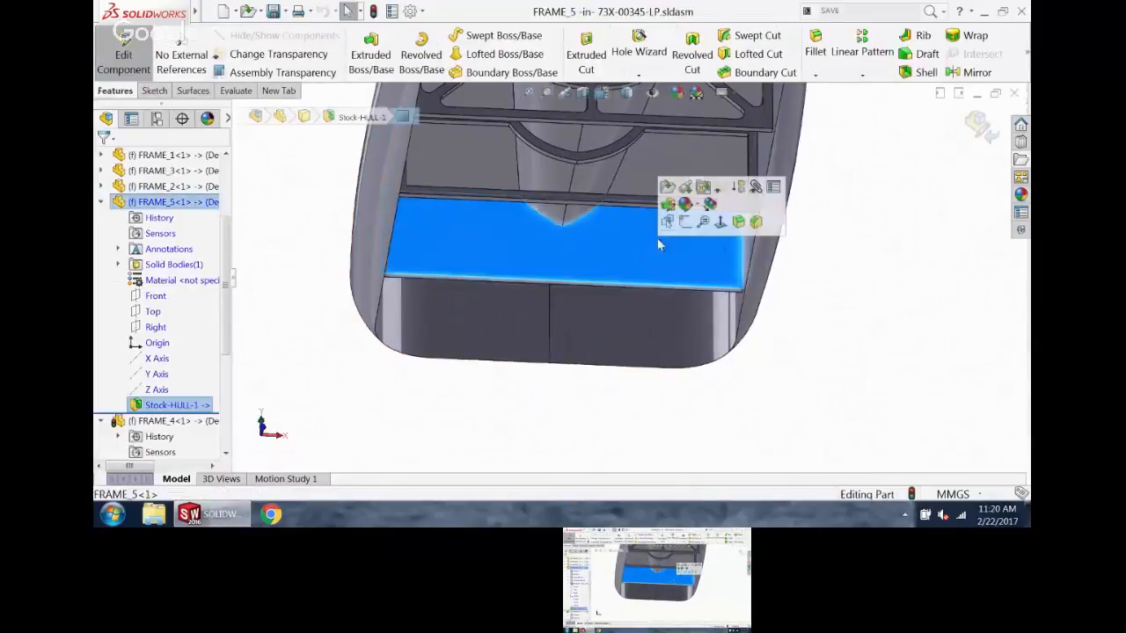
{"action": "left_click", "coordinate": [685, 223]}
{"action": "left_click", "coordinate": [747, 51]}
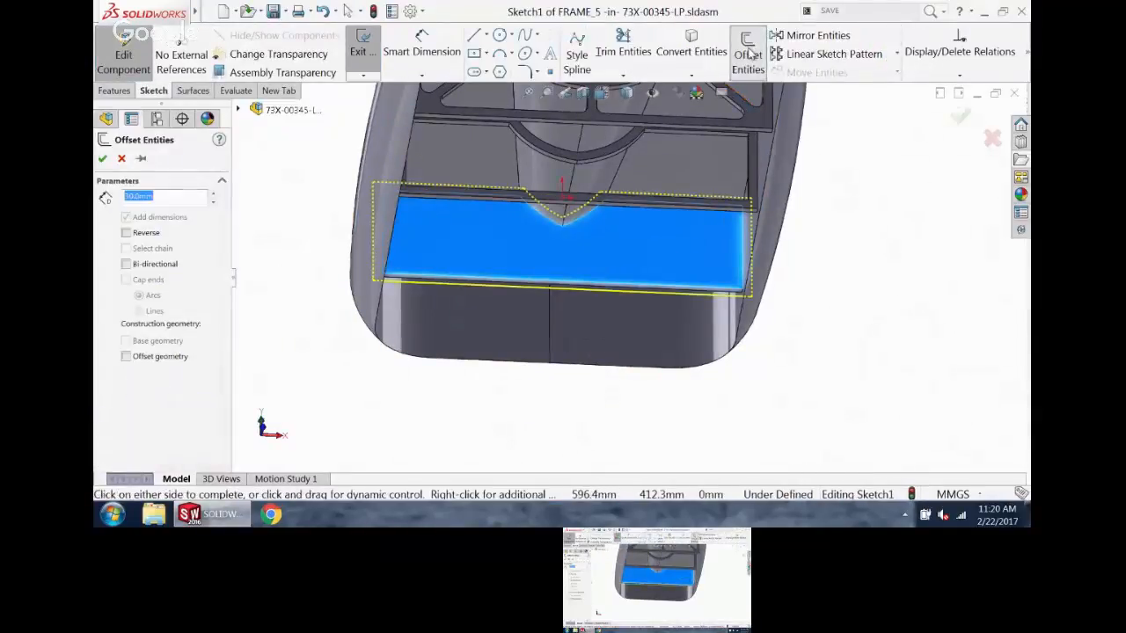
{"action": "left_click", "coordinate": [126, 232]}
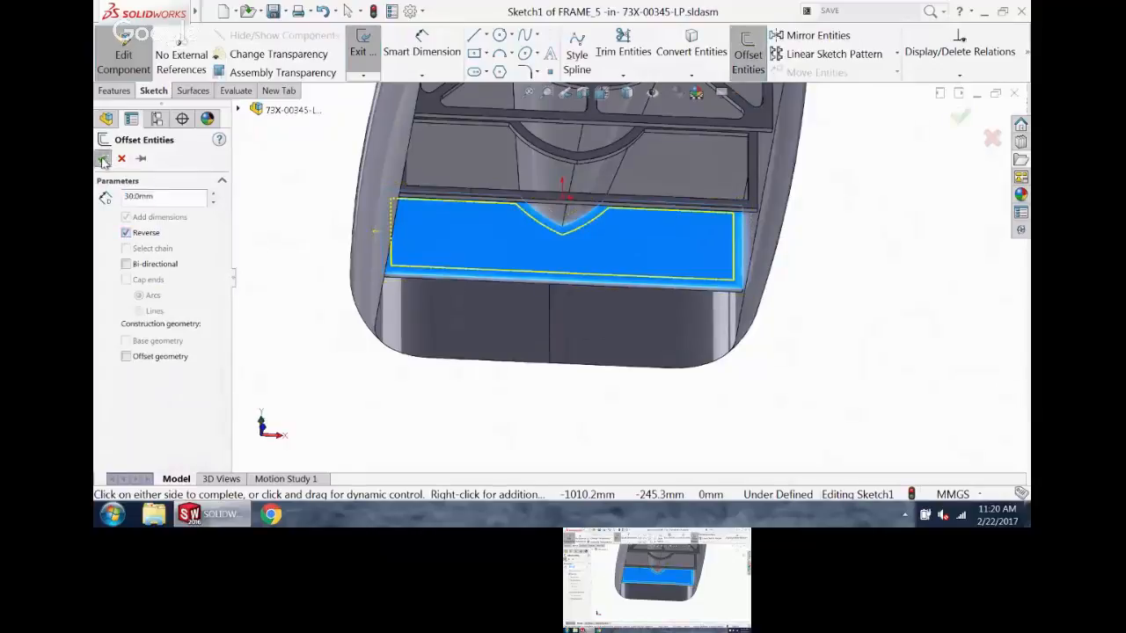
{"action": "left_click", "coordinate": [102, 159]}
- Cut the offset profile out of FRAME_5 with an Extruded Cut ending Up To Next
{"action": "left_click", "coordinate": [113, 91]}
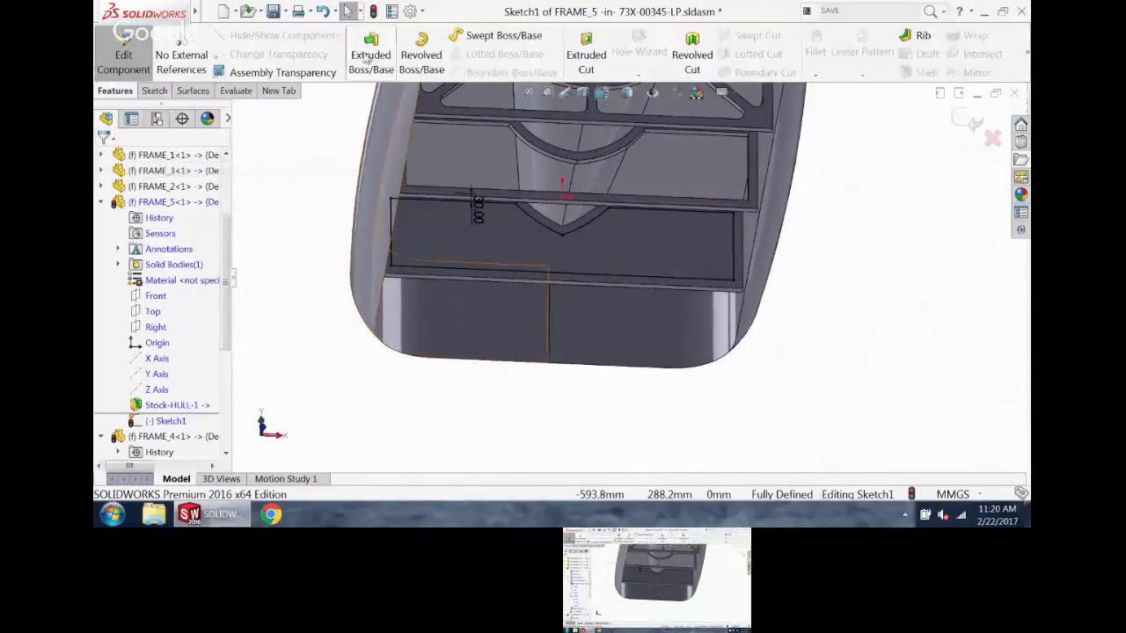
{"action": "left_click", "coordinate": [586, 58]}
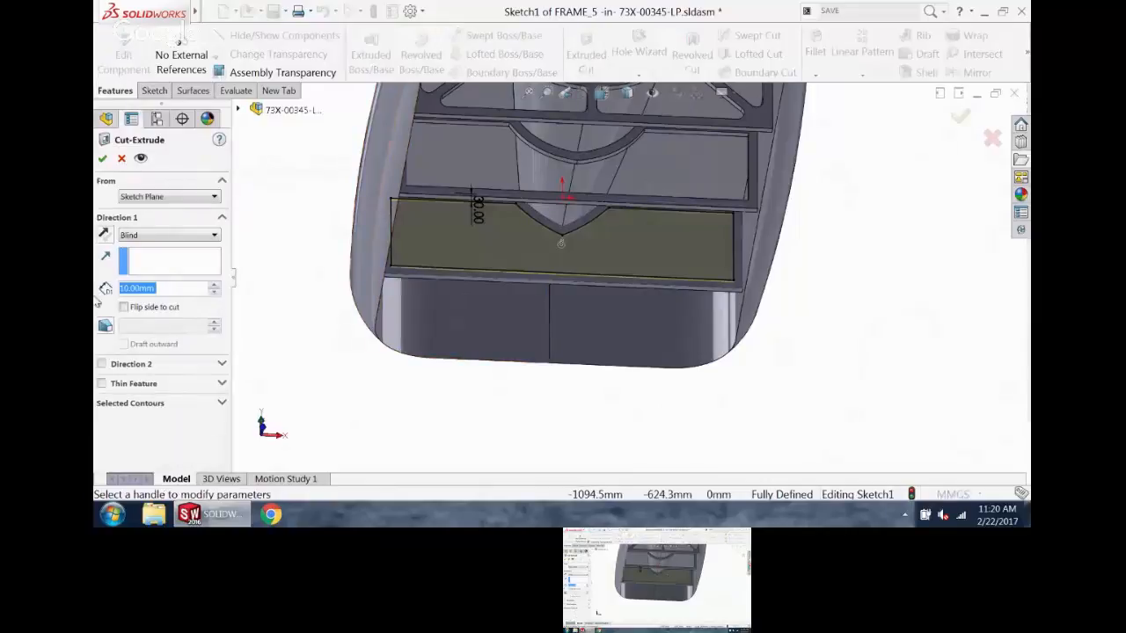
{"action": "left_click", "coordinate": [184, 236]}
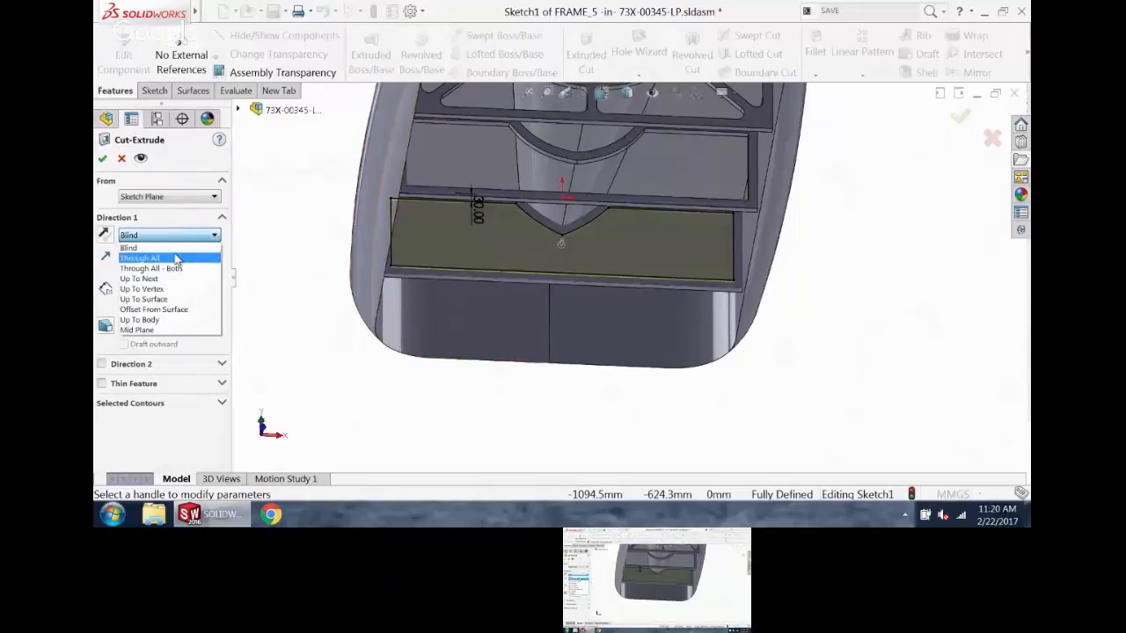
{"action": "left_click", "coordinate": [139, 279]}
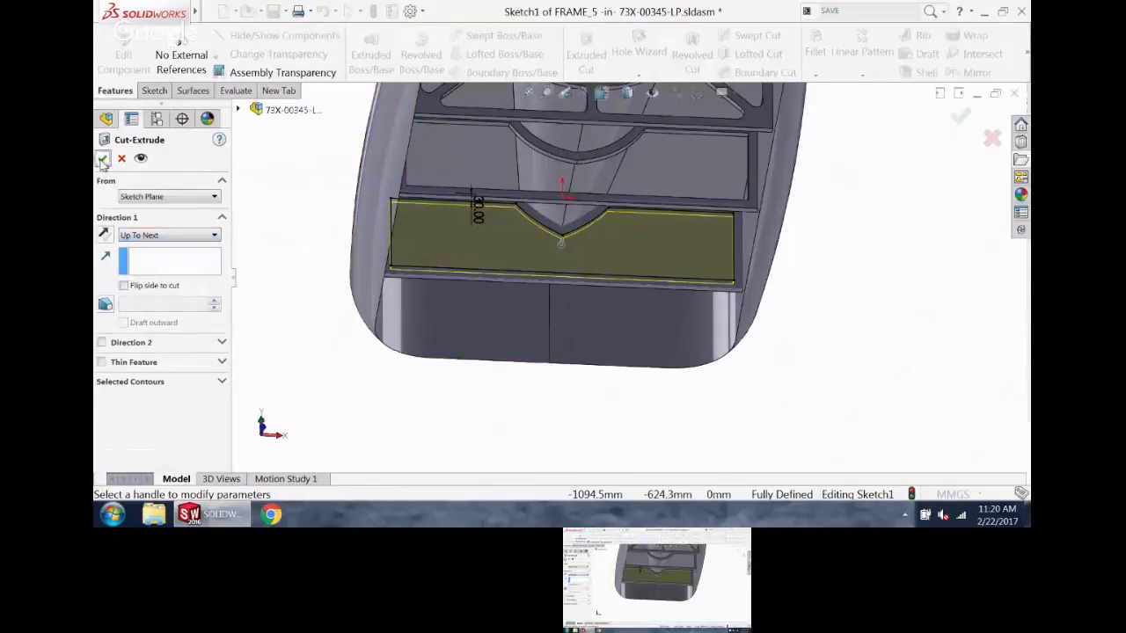
{"action": "key", "text": "Return"}
- Finish editing FRAME_5, return to the assembly and collapse the expanded FRAME_4 feature list
{"action": "mouse_move", "coordinate": [905, 238]}
{"action": "middle_mouse_down"}
{"action": "mouse_move", "coordinate": [860, 276]}
{"action": "mouse_move", "coordinate": [754, 206]}
{"action": "mouse_move", "coordinate": [750, 191]}
{"action": "mouse_move", "coordinate": [776, 184]}
{"action": "mouse_move", "coordinate": [764, 181]}
{"action": "mouse_move", "coordinate": [718, 269]}
{"action": "middle_mouse_up"}
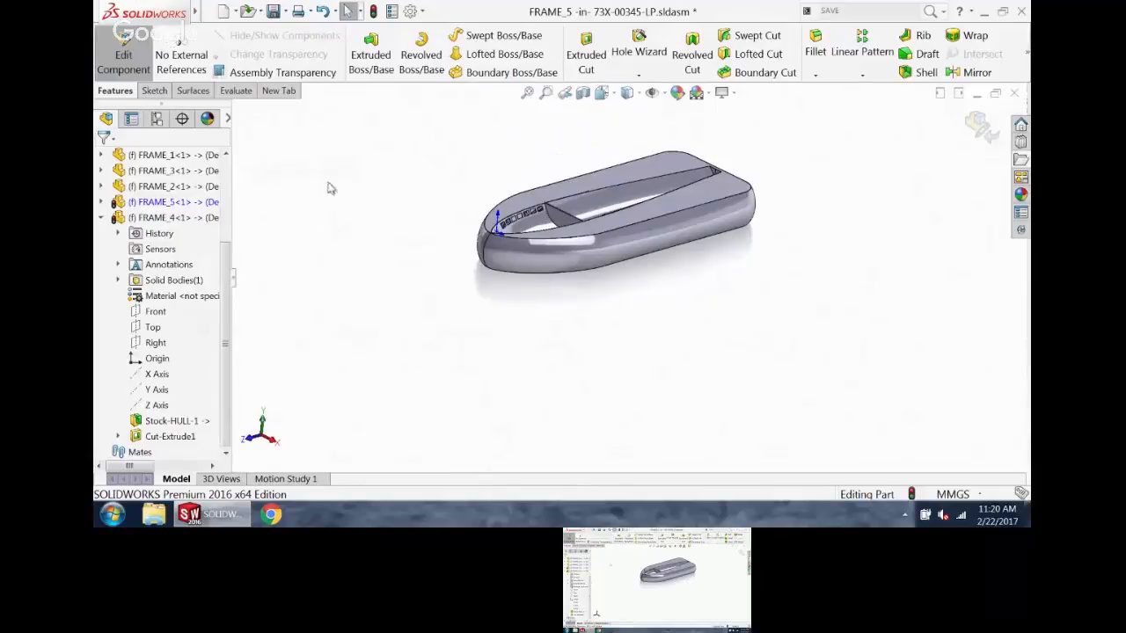
{"action": "left_click", "coordinate": [123, 55]}
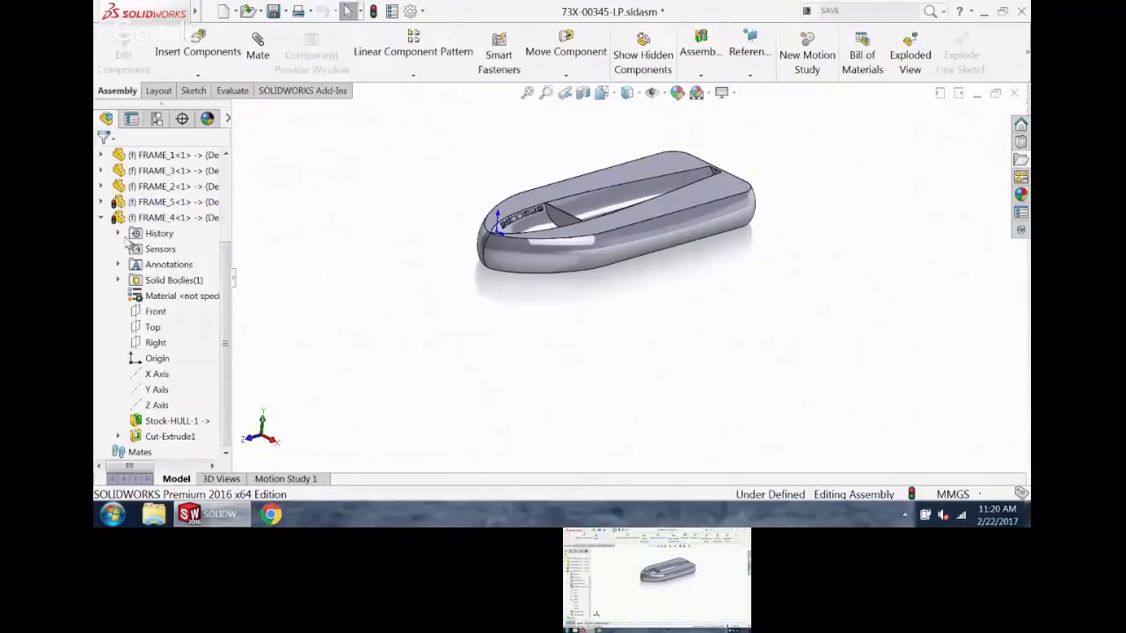
{"action": "left_click", "coordinate": [101, 218]}
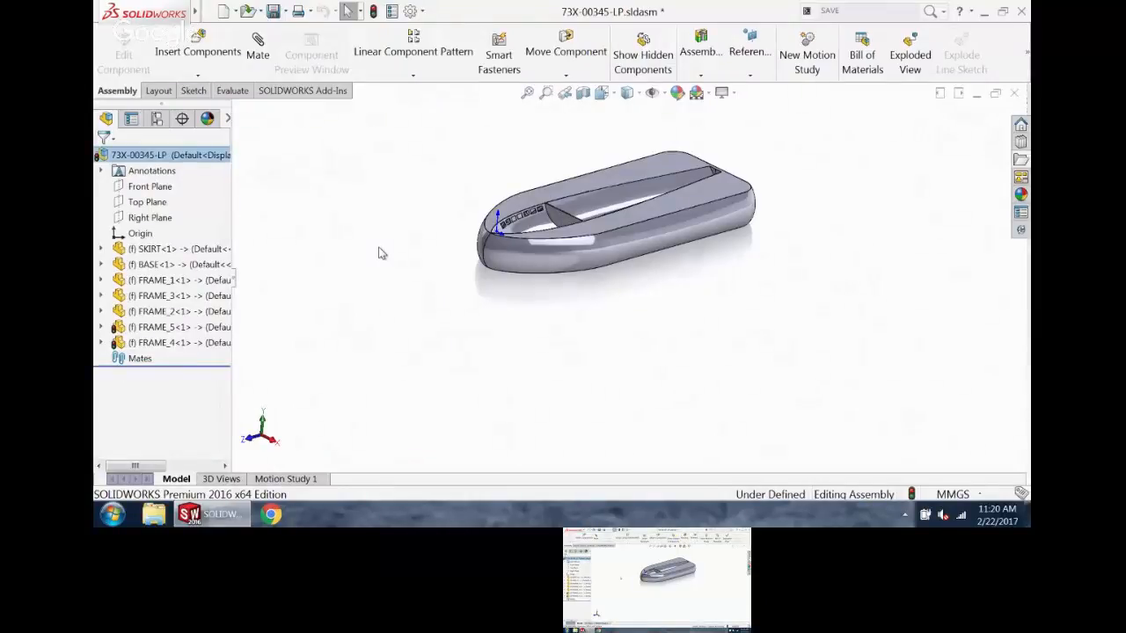
- In the HULL part, use Split to cut the FRAME_4 and FRAME_5 bodies with the MIDPLANE plane
{"action": "key", "text": "ctrl+Tab"}
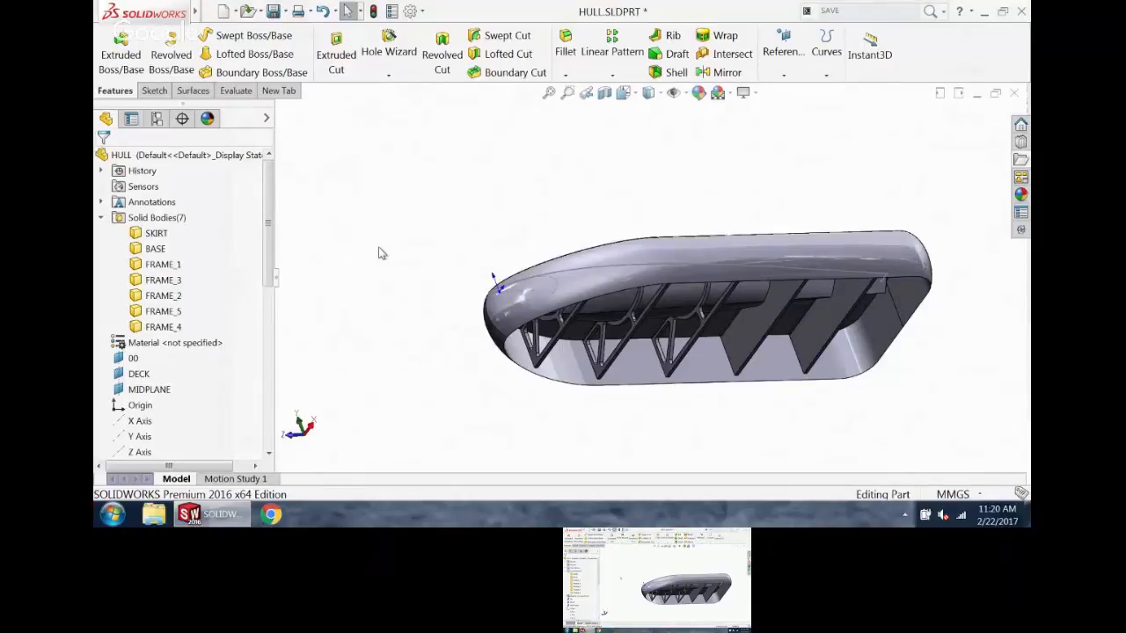
{"action": "left_click", "coordinate": [279, 93]}
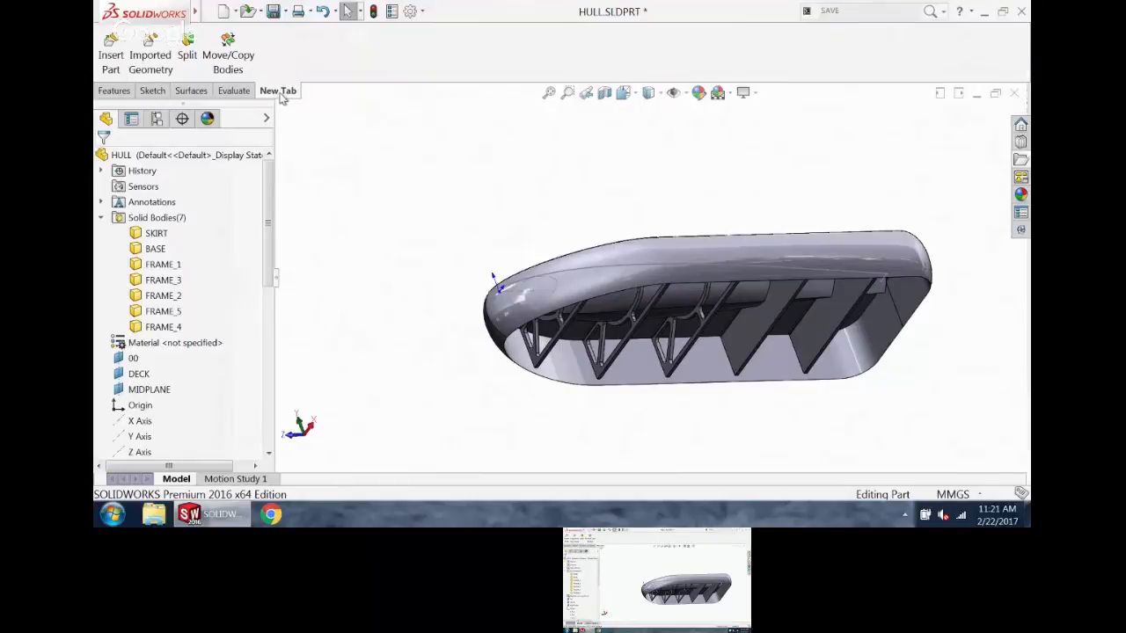
{"action": "left_click", "coordinate": [187, 49]}
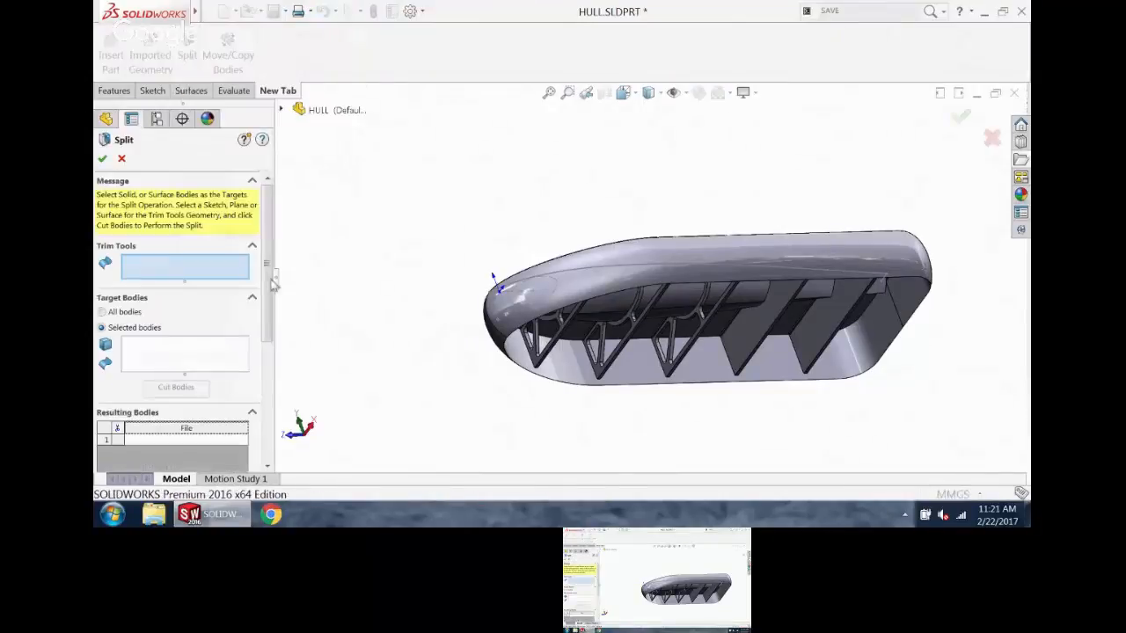
{"action": "left_click", "coordinate": [281, 110]}
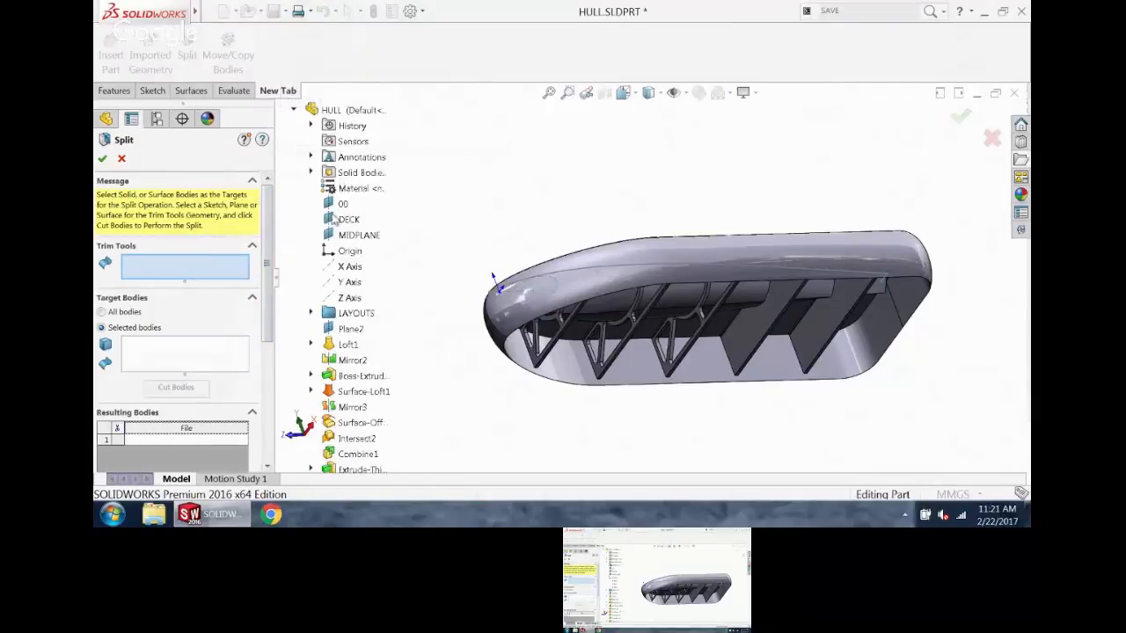
{"action": "left_click", "coordinate": [343, 235]}
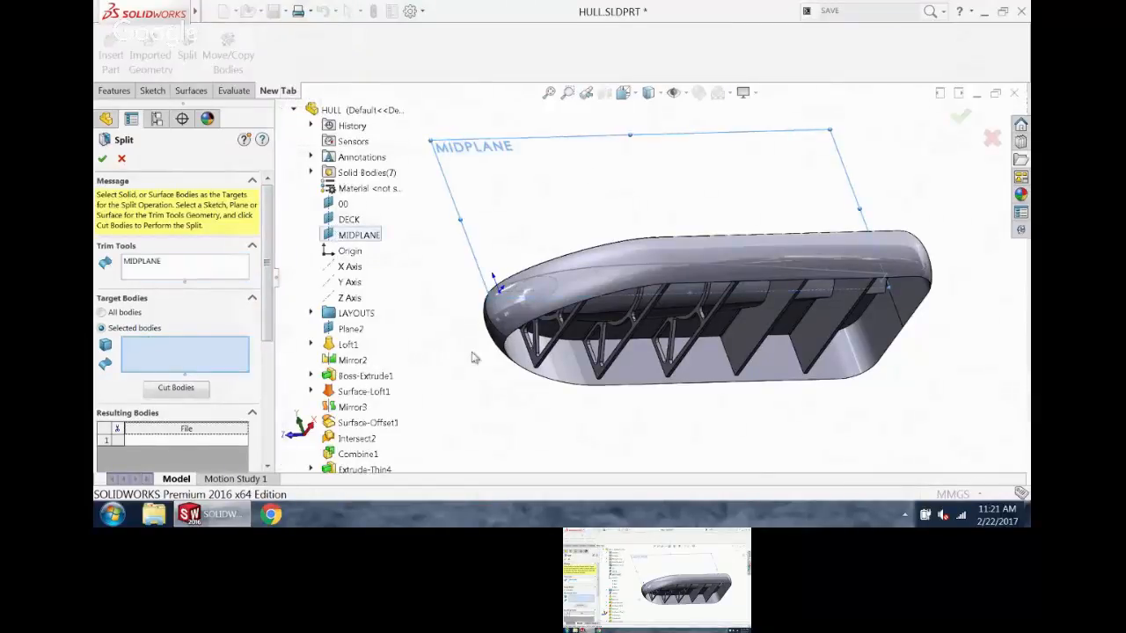
{"action": "left_click", "coordinate": [752, 330]}
{"action": "left_click", "coordinate": [831, 333]}
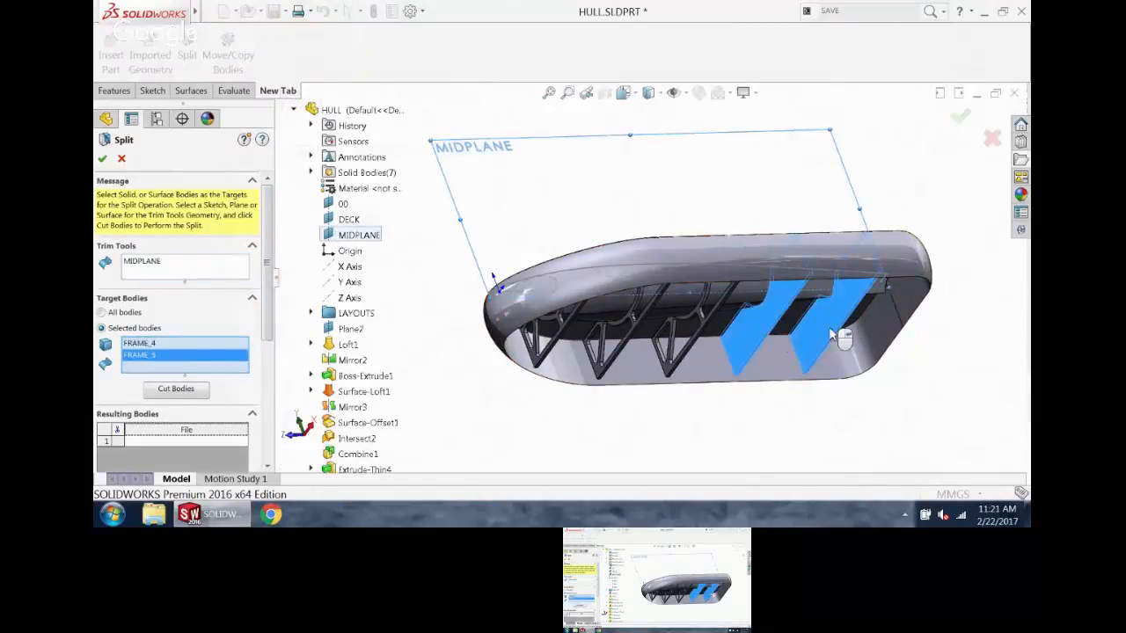
{"action": "left_click", "coordinate": [190, 392]}
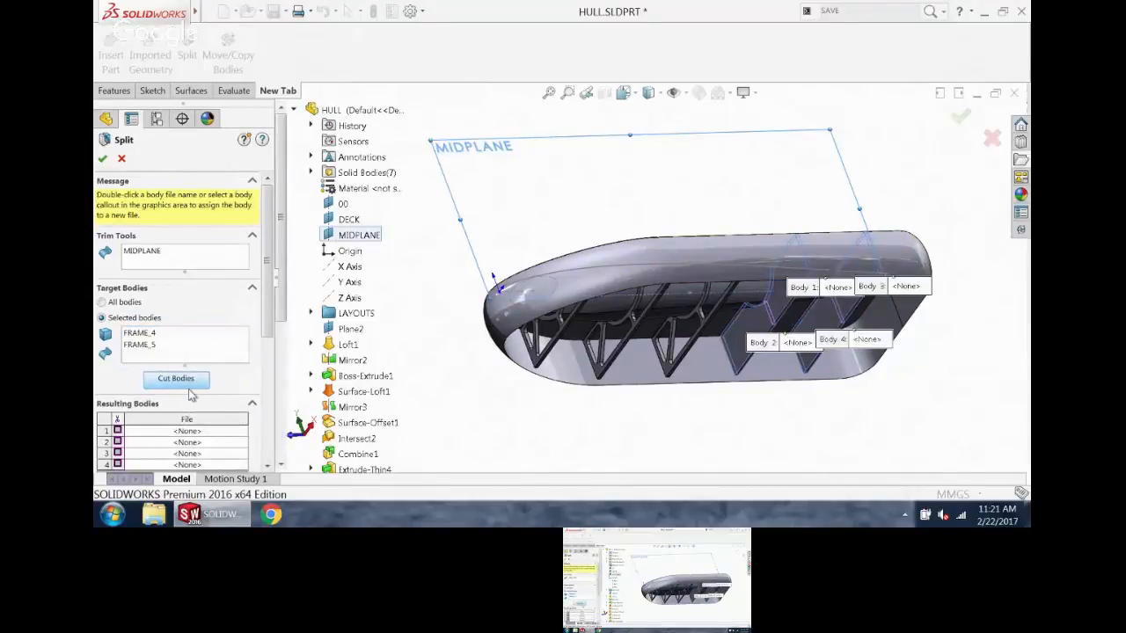
- Mark all four resulting bodies for the split and complete the Split feature
{"action": "left_click", "coordinate": [101, 159]}
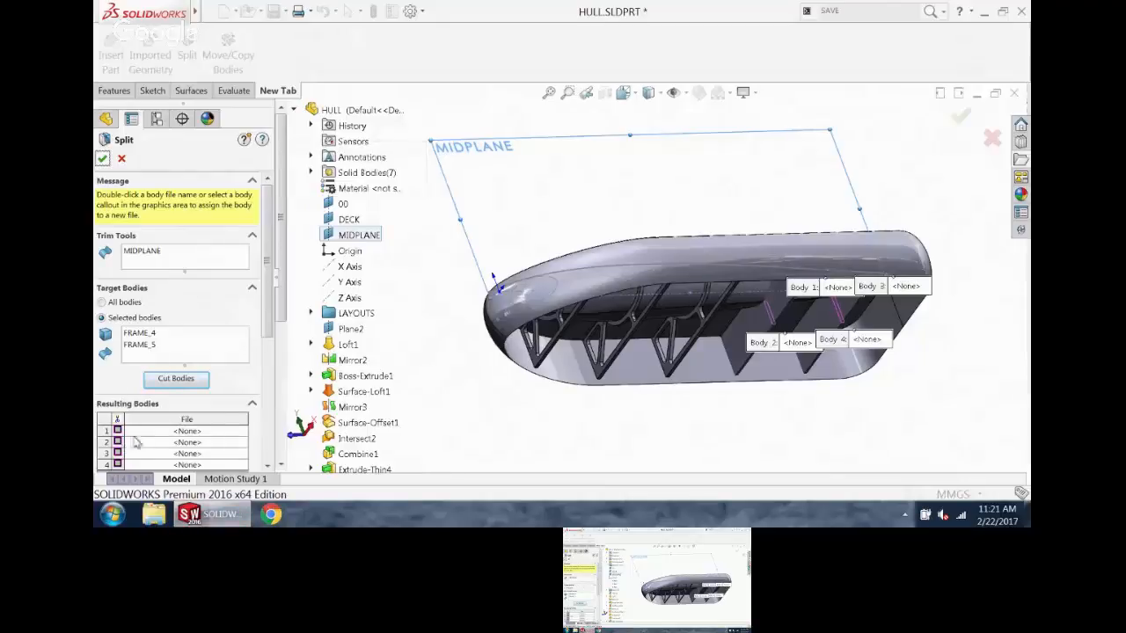
{"action": "scroll", "coordinate": [268, 294], "scroll_direction": "down", "scroll_amount": 2}
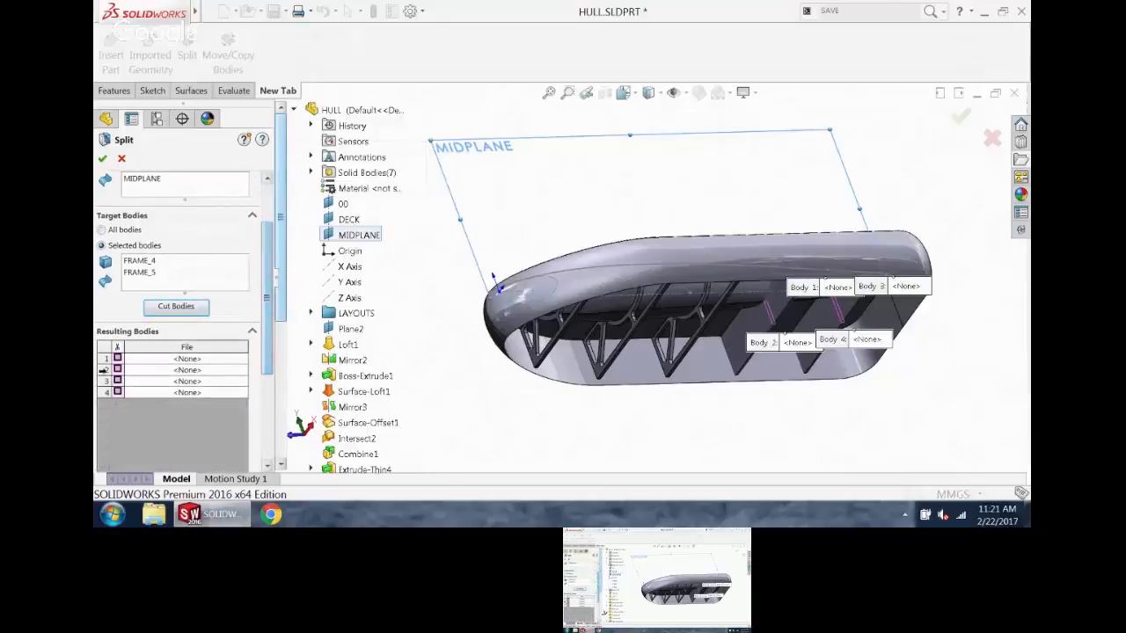
{"action": "left_click", "coordinate": [117, 358]}
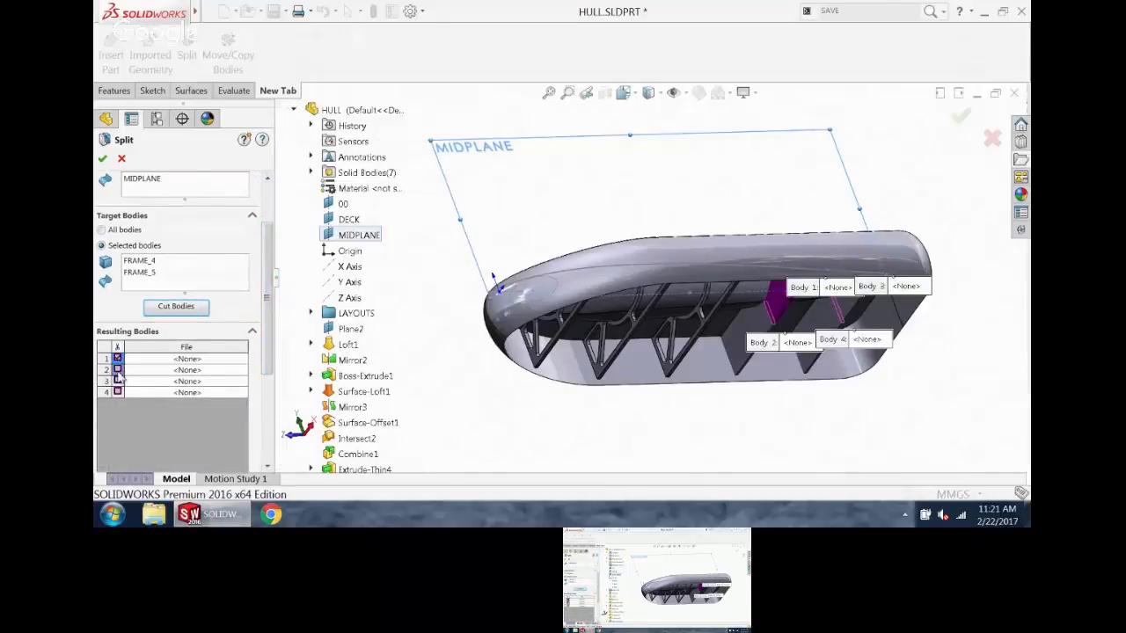
{"action": "left_click", "coordinate": [117, 371]}
{"action": "left_click", "coordinate": [117, 381]}
{"action": "left_click", "coordinate": [117, 393]}
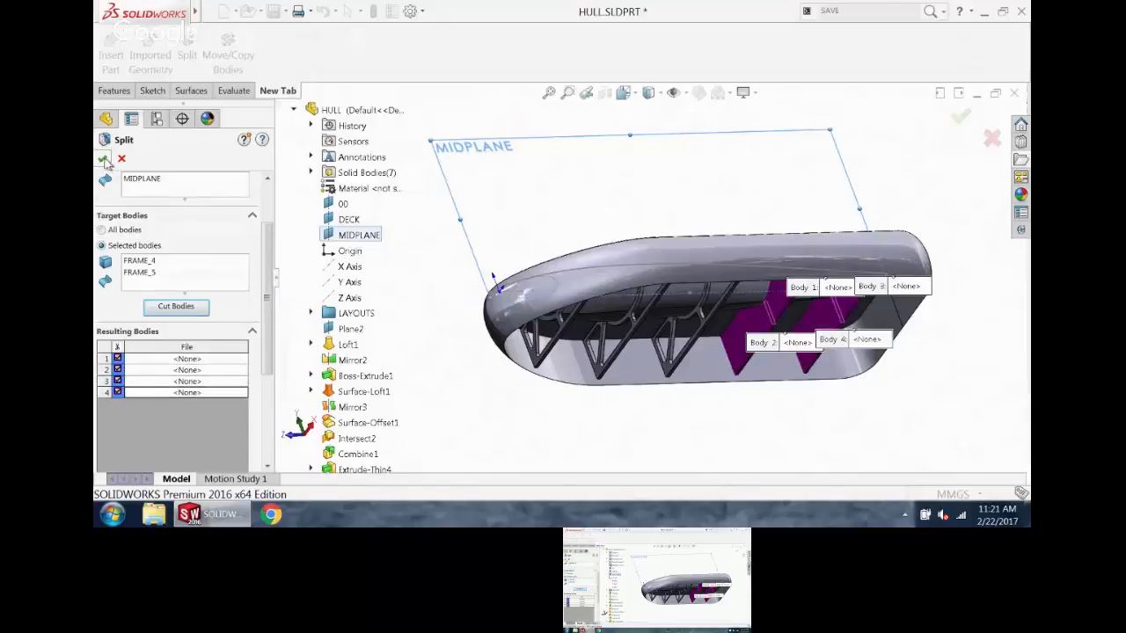
{"action": "left_click", "coordinate": [102, 158]}
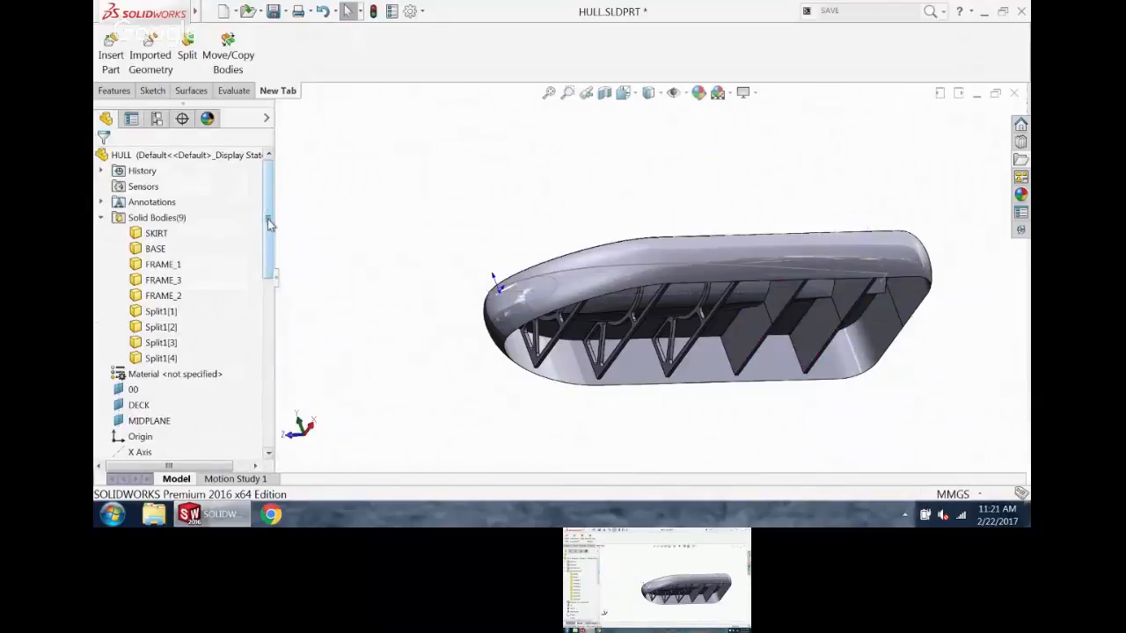
- Reorder the HULL feature history so that Split1 comes directly before Save Bodies1
{"action": "left_click_drag", "start_coordinate": [268, 223], "coordinate": [268, 406]}
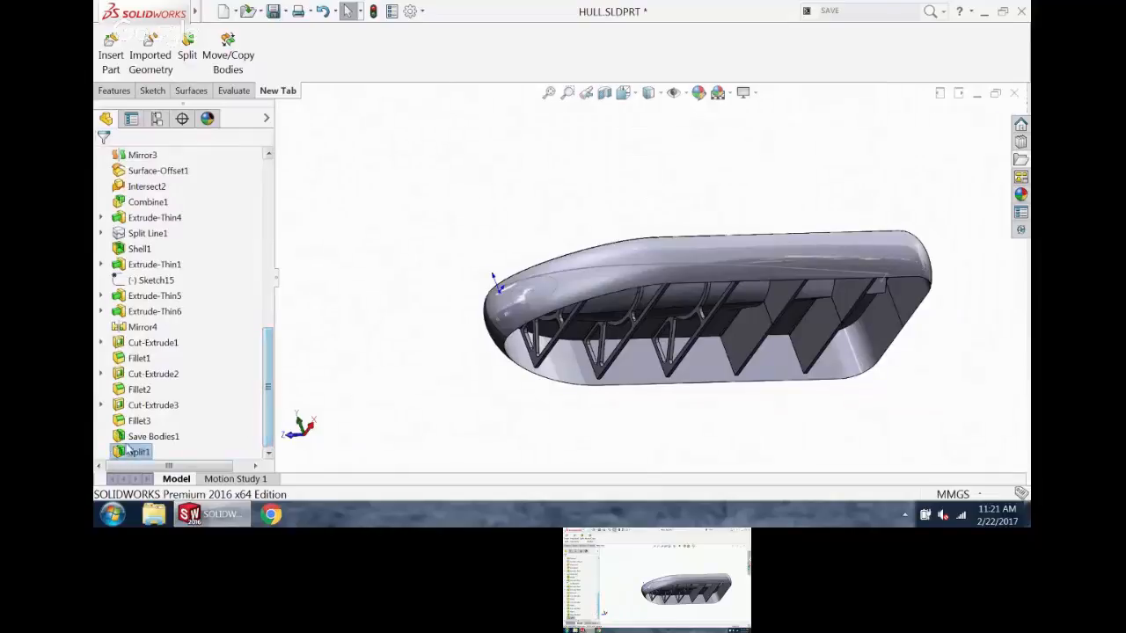
{"action": "left_click_drag", "start_coordinate": [132, 451], "coordinate": [139, 423]}
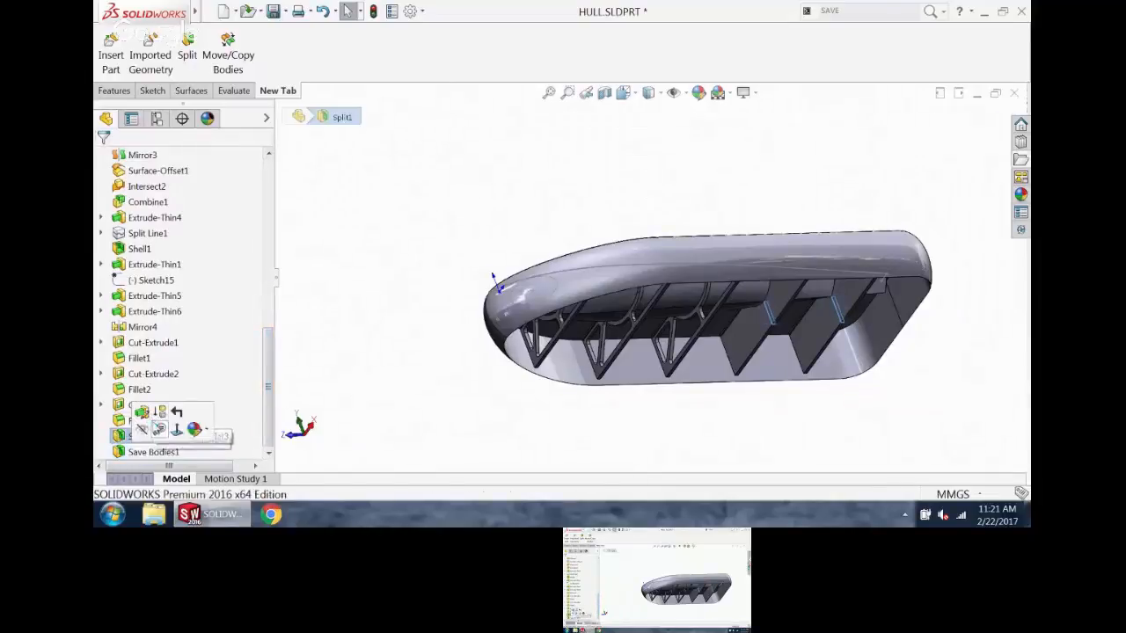
{"action": "left_click", "coordinate": [148, 452]}
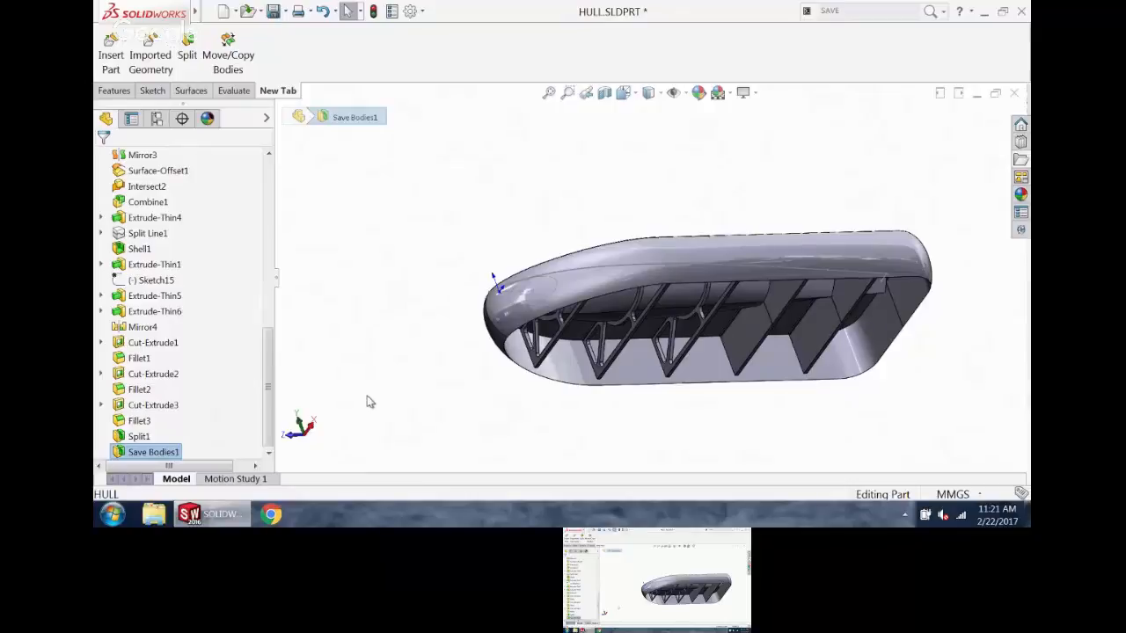
{"action": "left_click", "coordinate": [333, 180]}
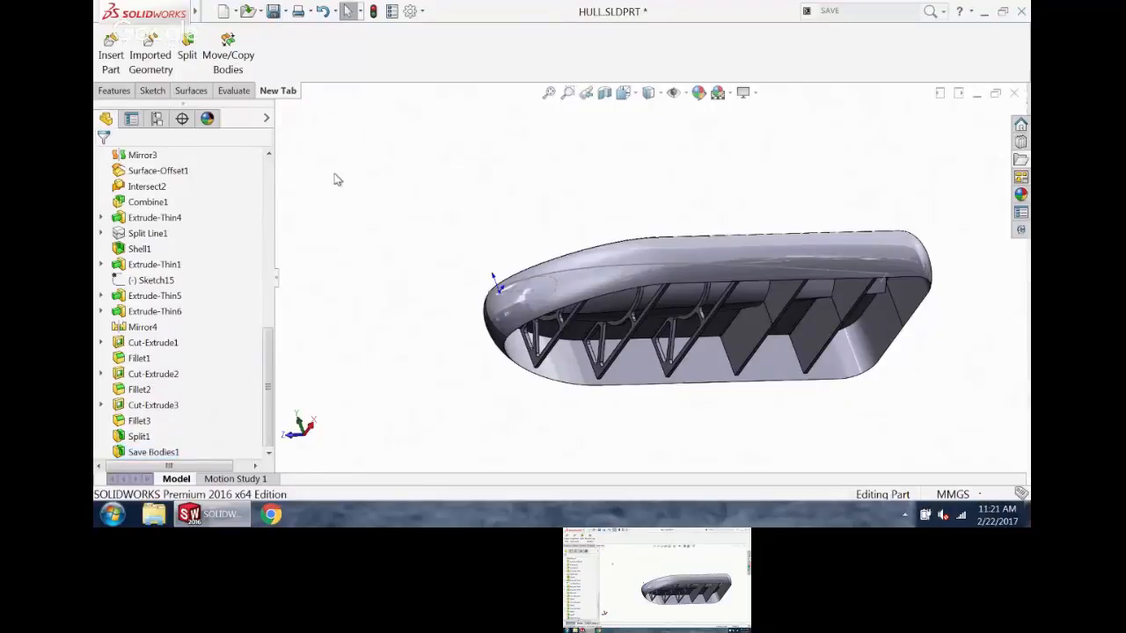
- Return to the 73X-00345-LP assembly and examine from below how the split affects FRAME_4 and FRAME_5
{"action": "key", "text": "ctrl+Tab"}
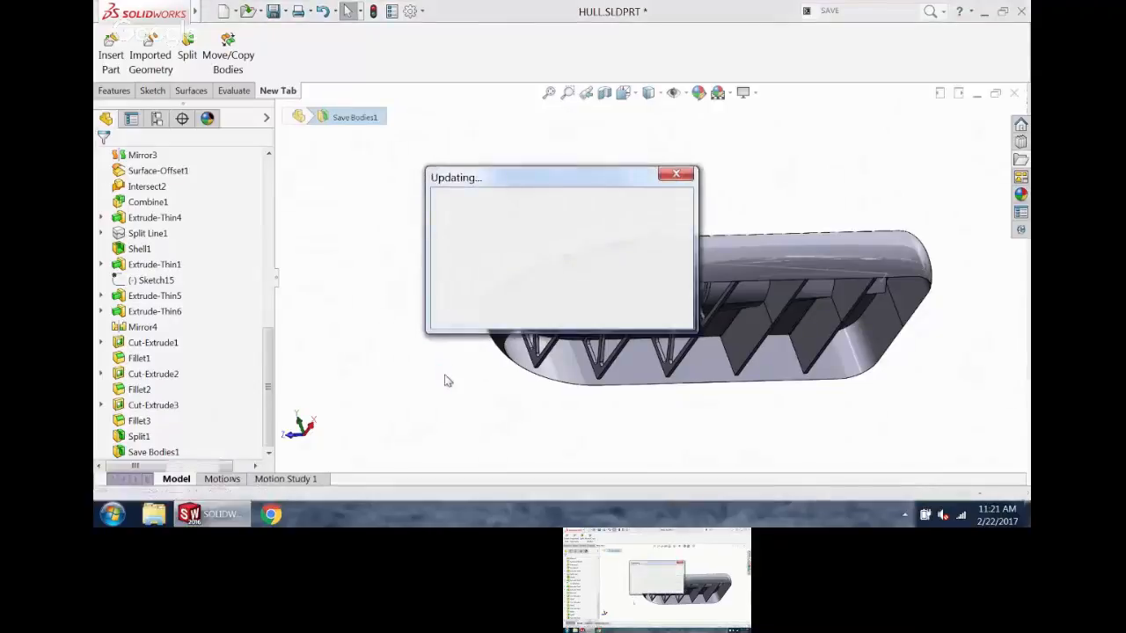
{"action": "middle_click_drag", "start_coordinate": [577, 387], "coordinate": [593, 243]}
{"action": "scroll", "coordinate": [646, 227], "scroll_direction": "down", "scroll_amount": 4}
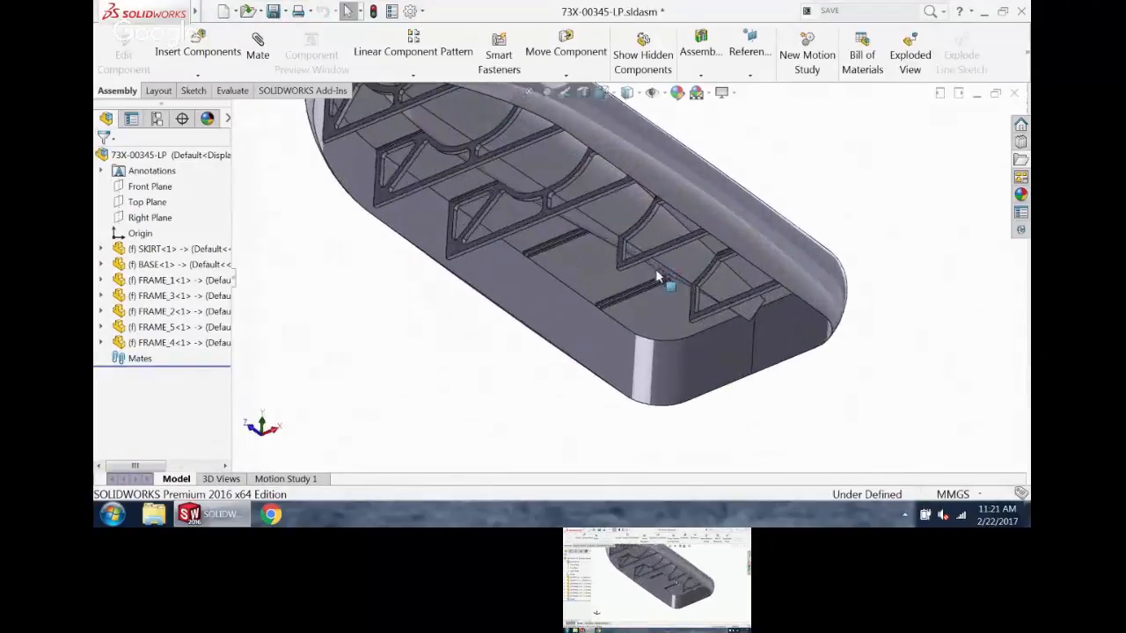
{"action": "middle_click_drag", "start_coordinate": [660, 276], "coordinate": [695, 247]}
{"action": "scroll", "coordinate": [695, 246], "scroll_direction": "down", "scroll_amount": 4}
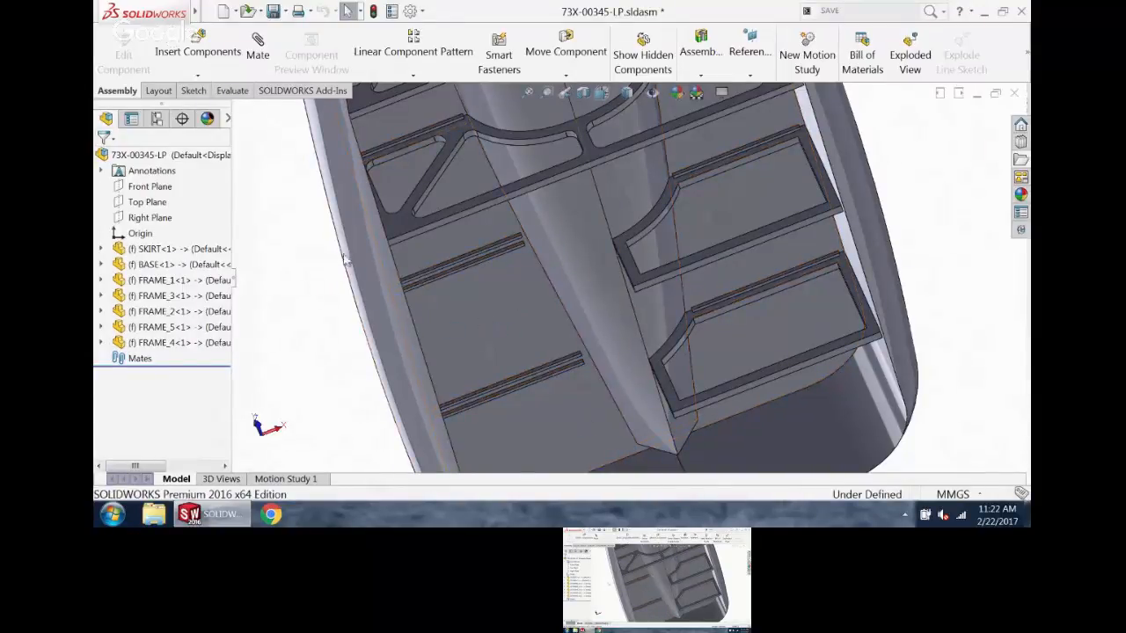
{"action": "scroll", "coordinate": [348, 258], "scroll_direction": "up", "scroll_amount": 4}
{"action": "middle_click_drag", "start_coordinate": [499, 262], "coordinate": [451, 301]}
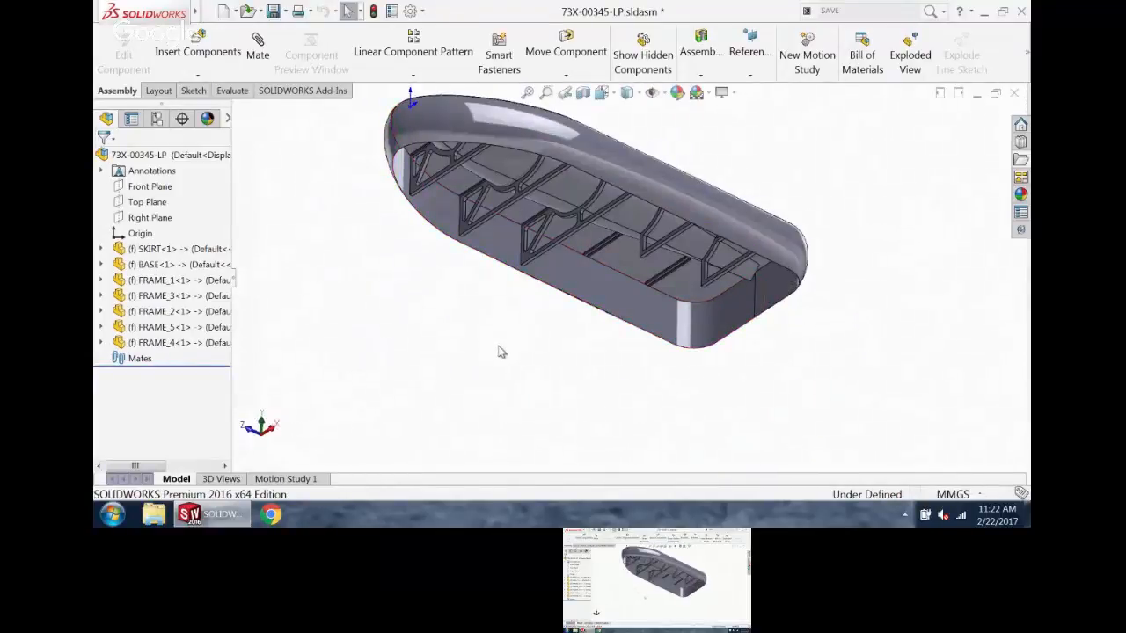
- In the HULL part, edit Save Bodies1 to assign Body 7 to the existing file FRAME_5.sldprt and accept the change
{"action": "key", "text": "ctrl+Tab"}
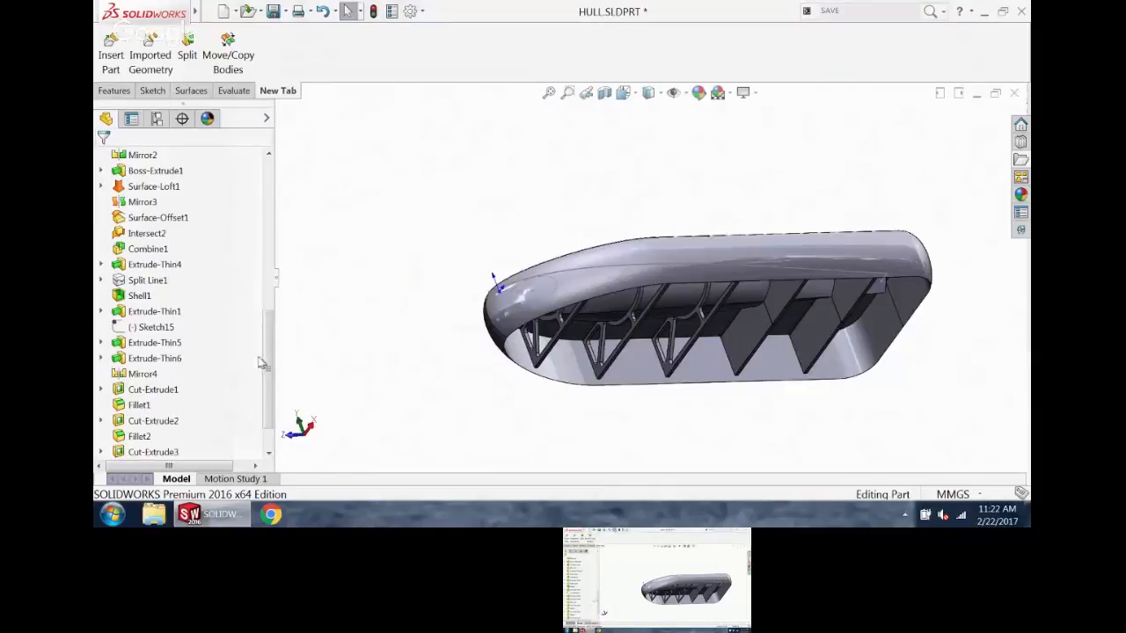
{"action": "scroll", "coordinate": [268, 362], "scroll_direction": "down", "scroll_amount": 2}
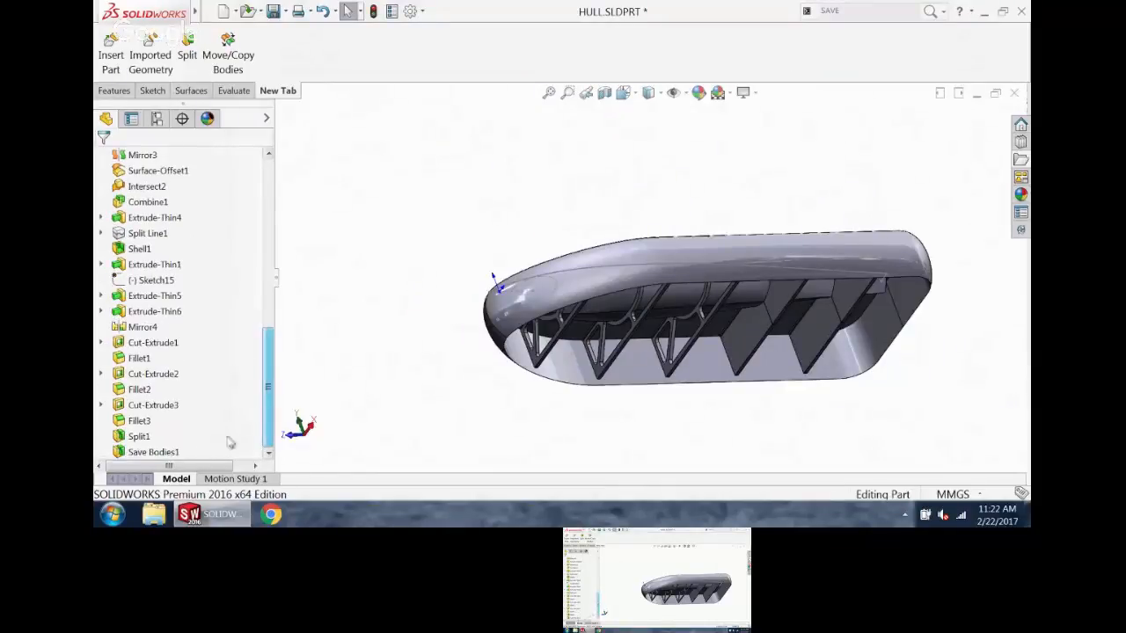
{"action": "right_click", "coordinate": [167, 454]}
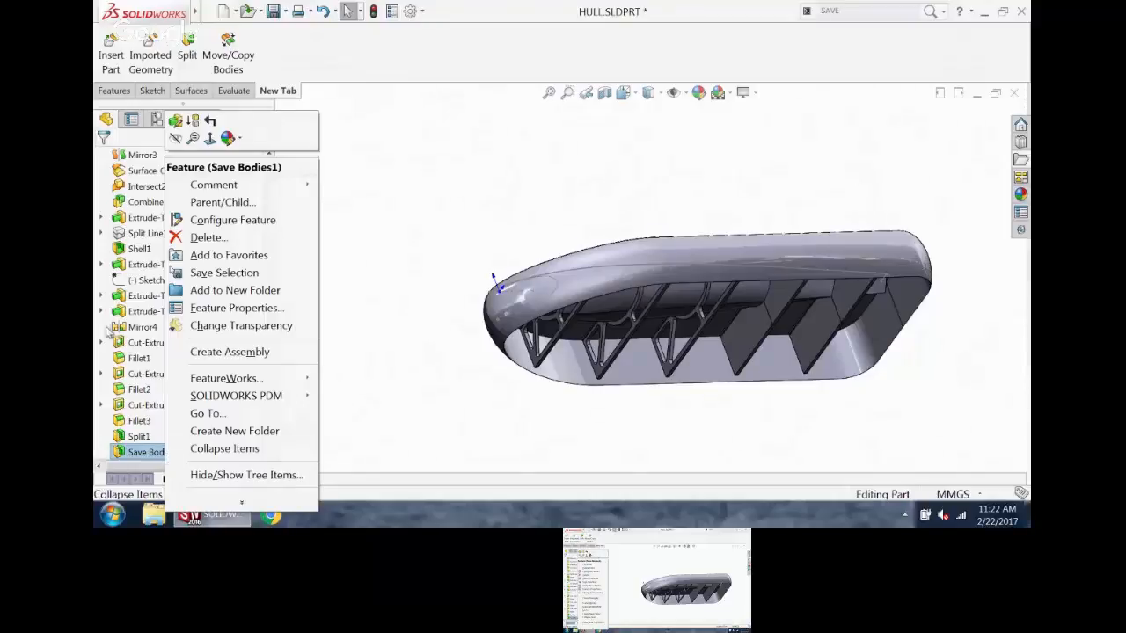
{"action": "left_click", "coordinate": [177, 122]}
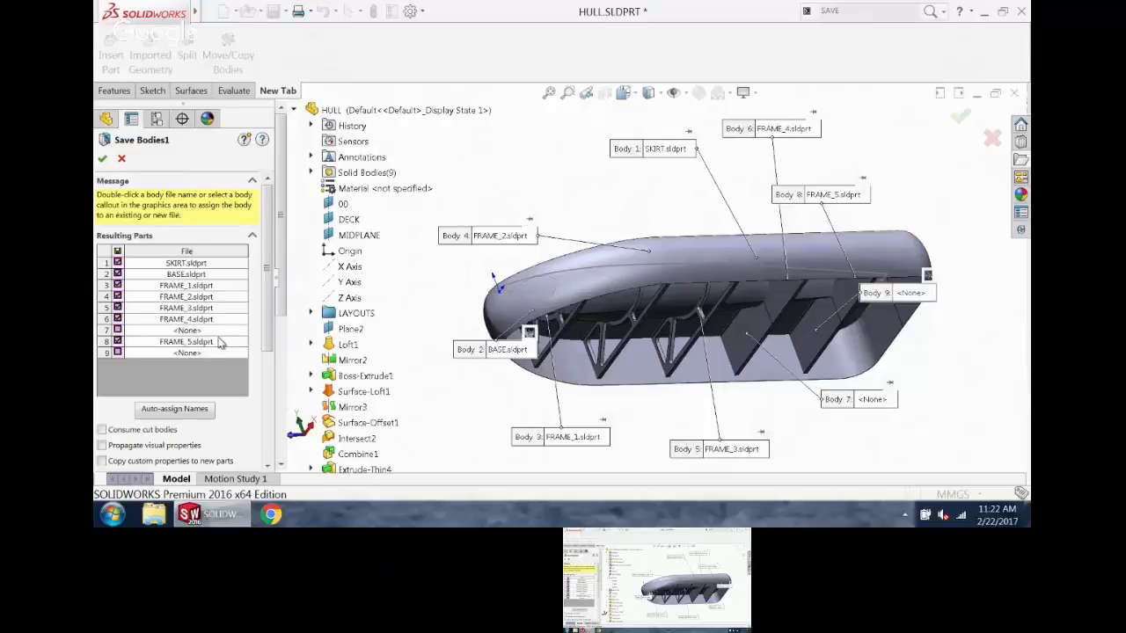
{"action": "left_click", "coordinate": [200, 331]}
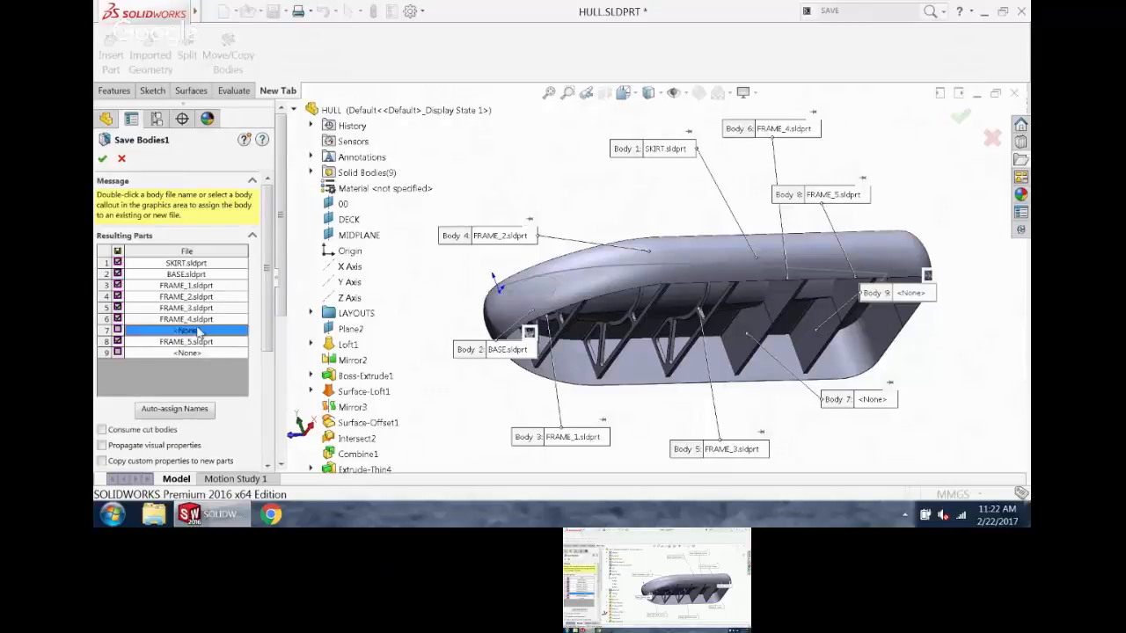
{"action": "double_click", "coordinate": [202, 333]}
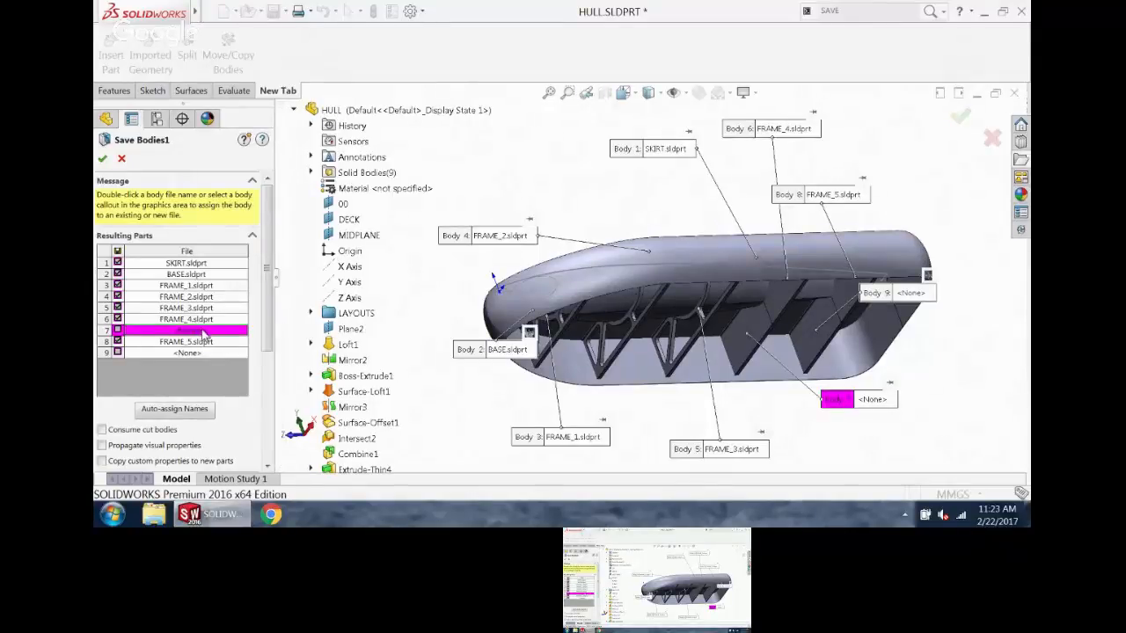
{"action": "left_click", "coordinate": [635, 272]}
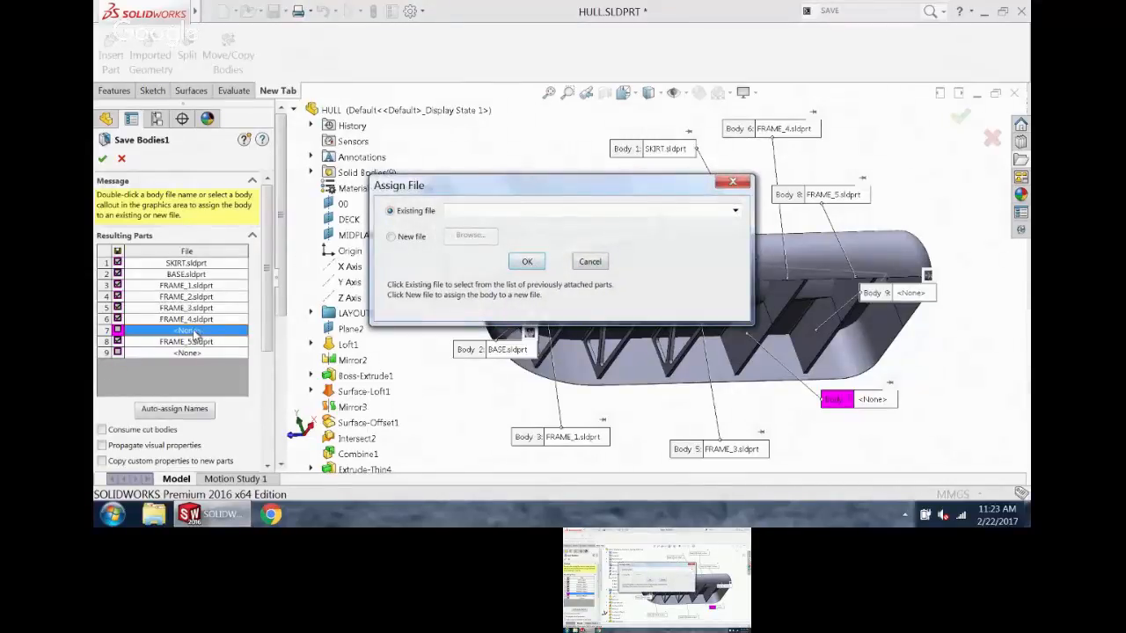
{"action": "left_click", "coordinate": [736, 211]}
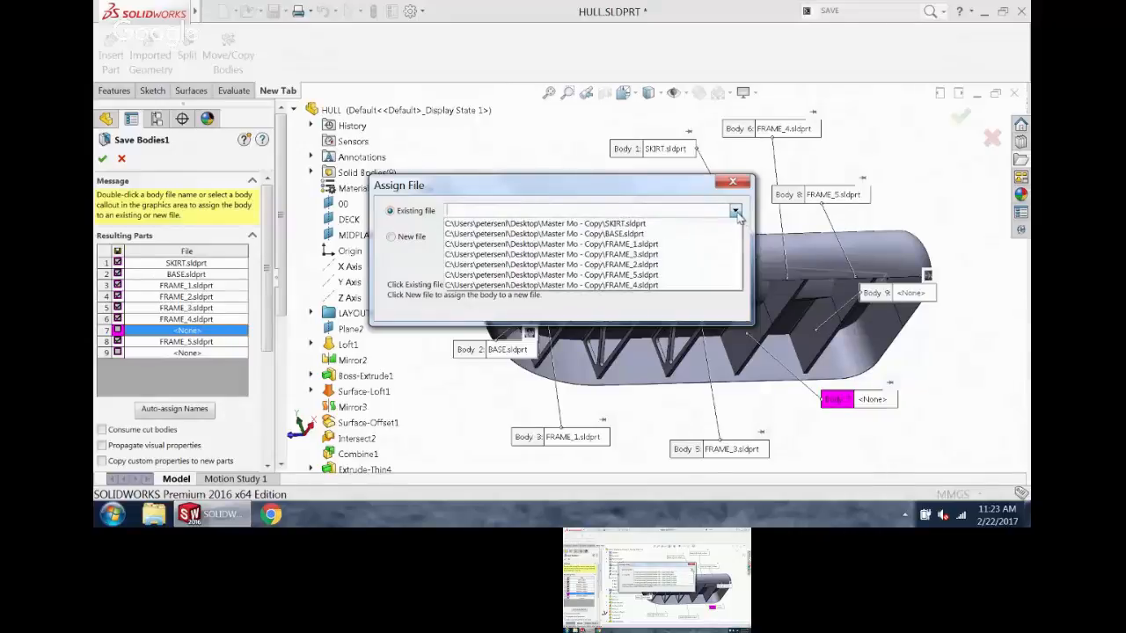
{"action": "left_click", "coordinate": [663, 275]}
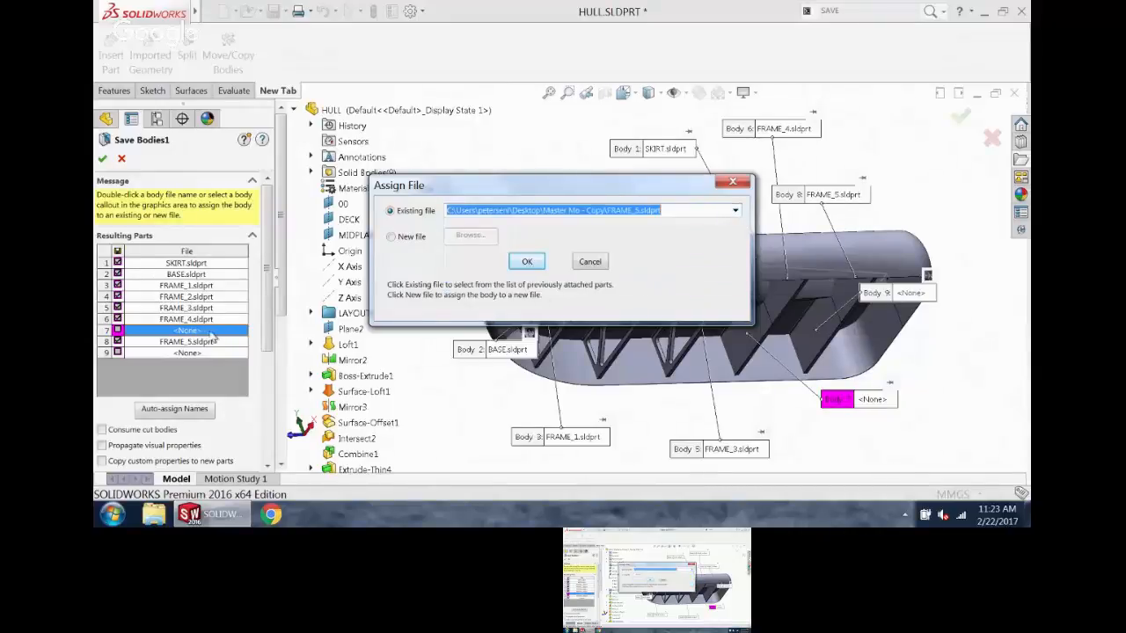
{"action": "left_click", "coordinate": [526, 262]}
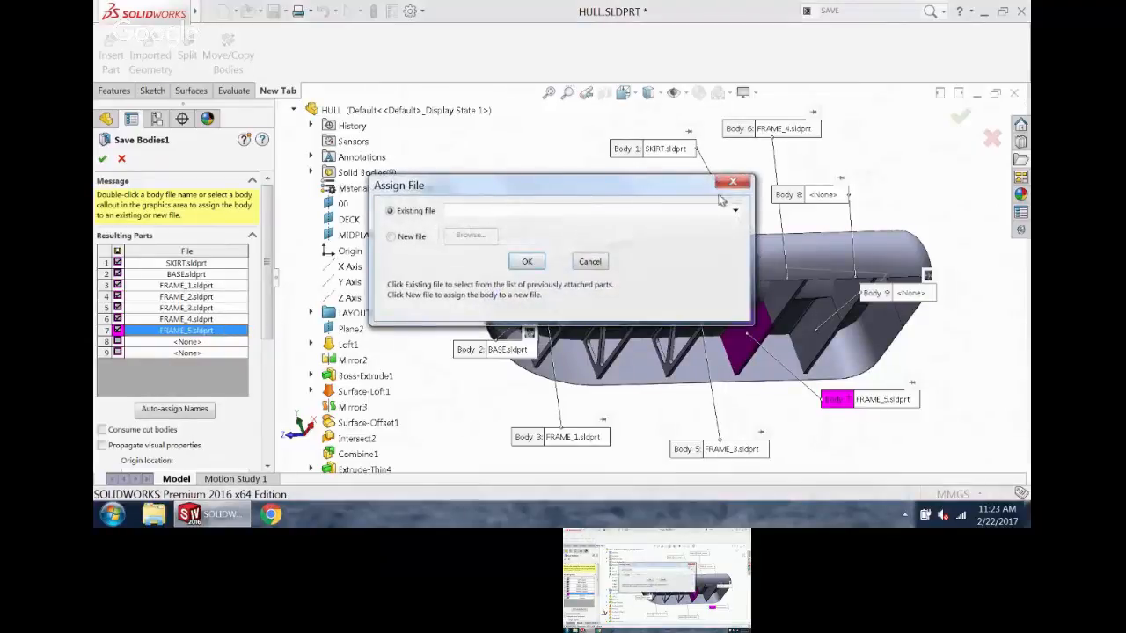
{"action": "left_click", "coordinate": [734, 211]}
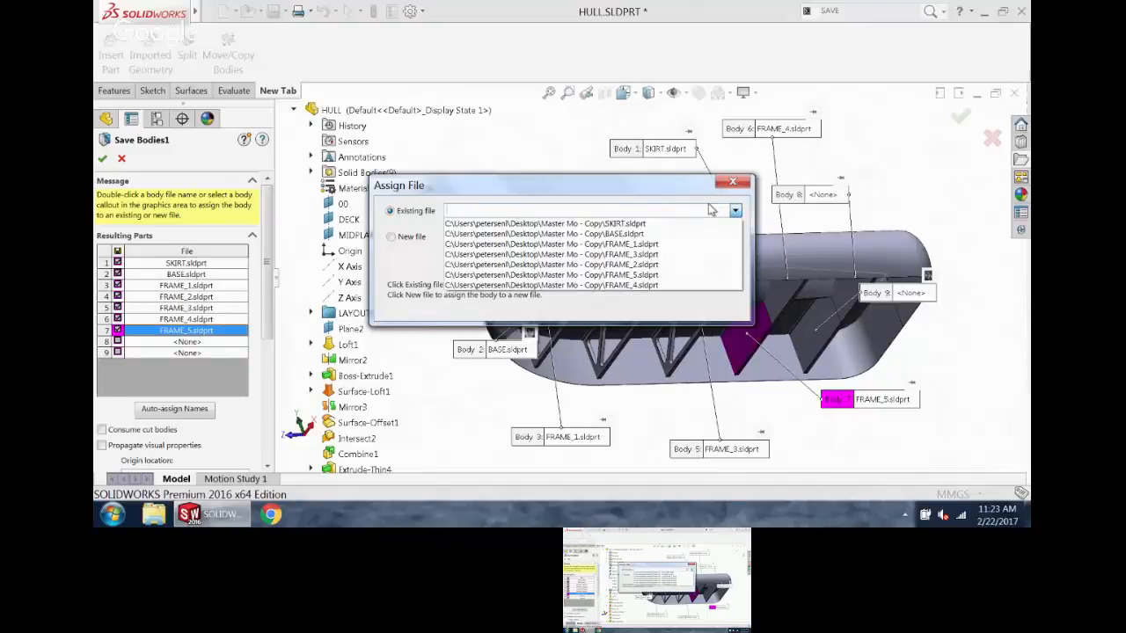
{"action": "left_click", "coordinate": [564, 137]}
{"action": "left_click", "coordinate": [527, 261]}
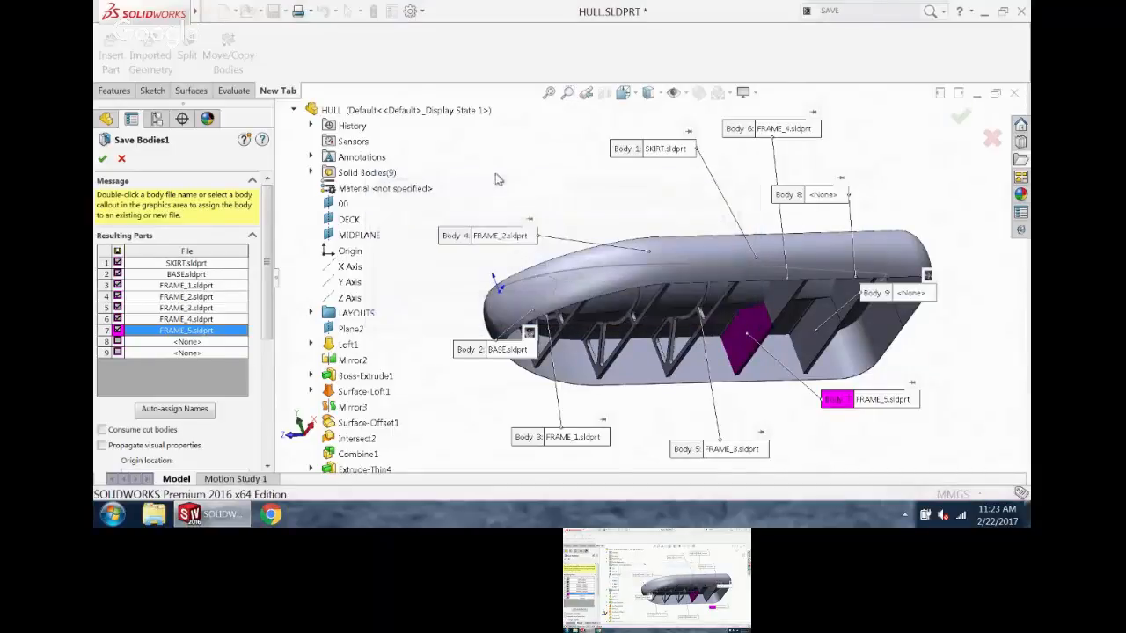
{"action": "left_click", "coordinate": [102, 159]}
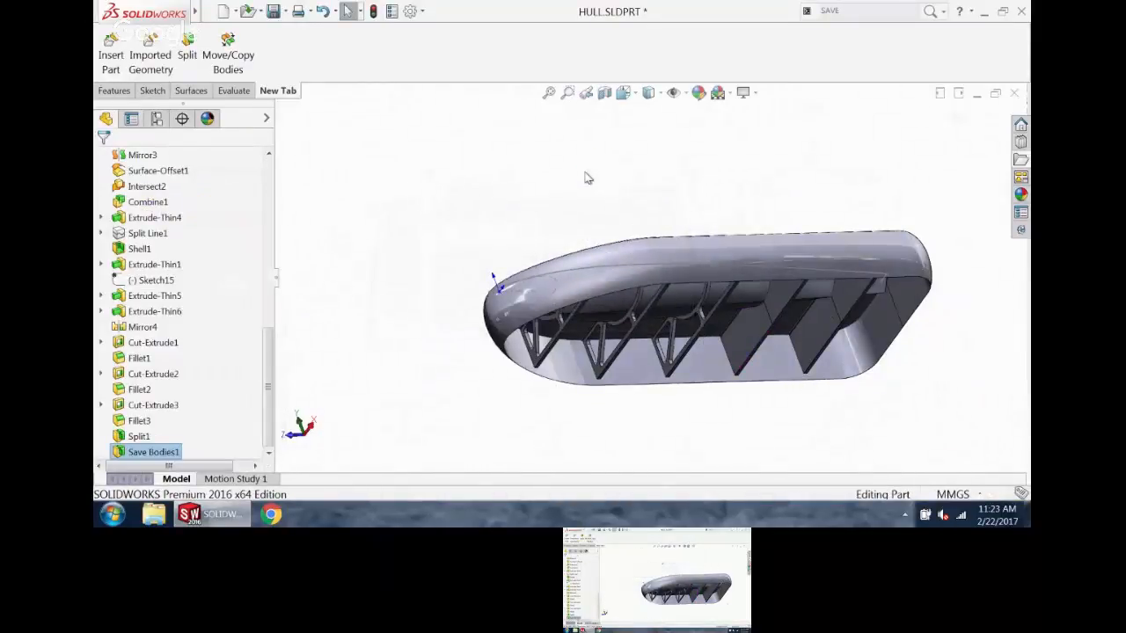
- Return to the 73X-00345-LP assembly and examine the reassigned FRAME_5 body and its Cut-Extrude1 feature
{"action": "key", "text": "ctrl+Tab"}
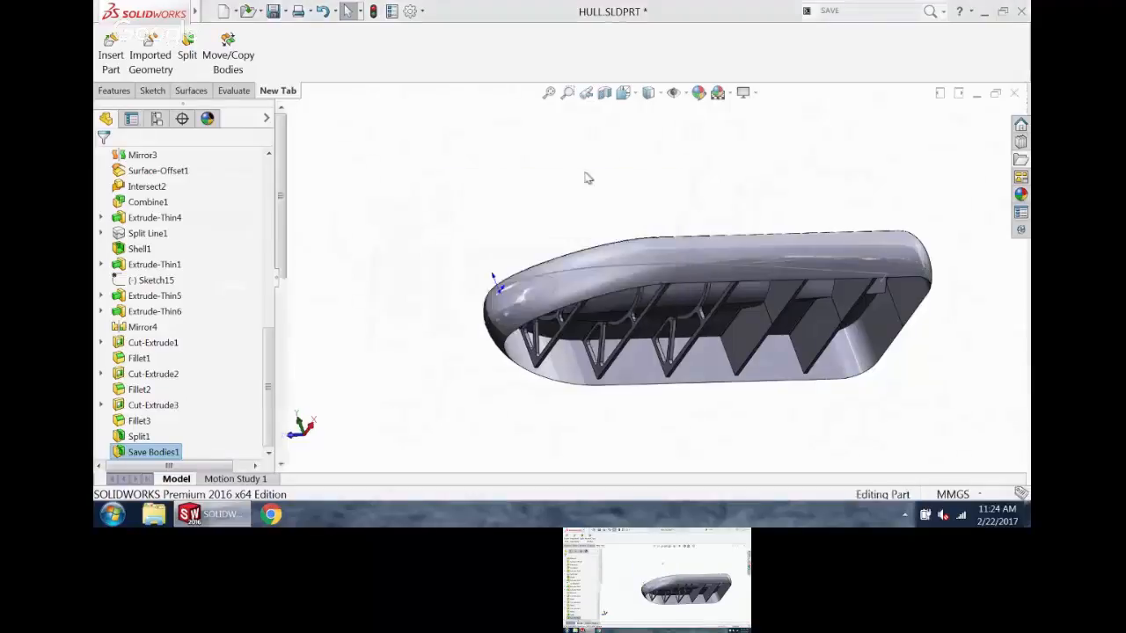
{"action": "middle_click_drag", "start_coordinate": [728, 220], "coordinate": [666, 256]}
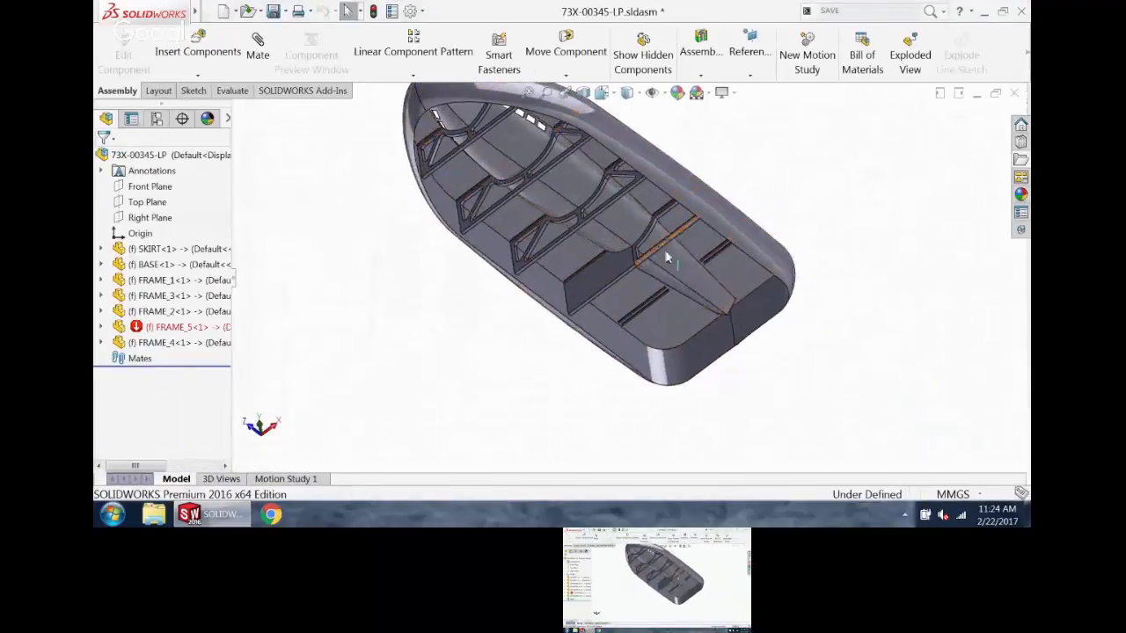
{"action": "scroll", "coordinate": [649, 276], "scroll_direction": "down", "scroll_amount": 2}
{"action": "scroll", "coordinate": [649, 281], "scroll_direction": "down", "scroll_amount": 1}
{"action": "left_click", "coordinate": [578, 275]}
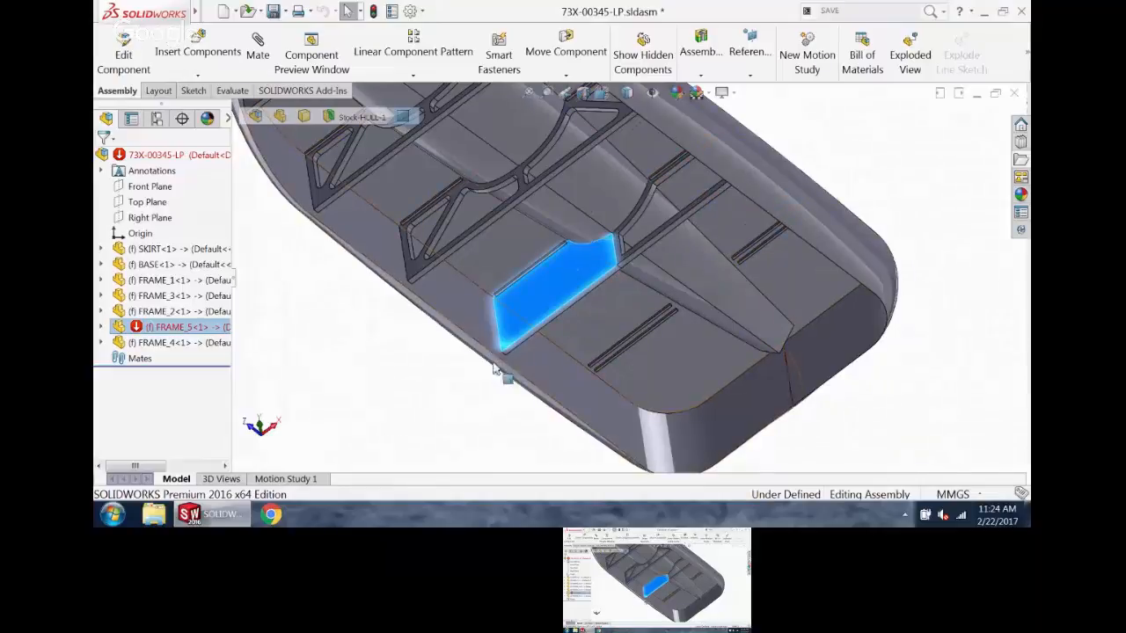
{"action": "left_click", "coordinate": [410, 367]}
{"action": "left_click", "coordinate": [102, 327]}
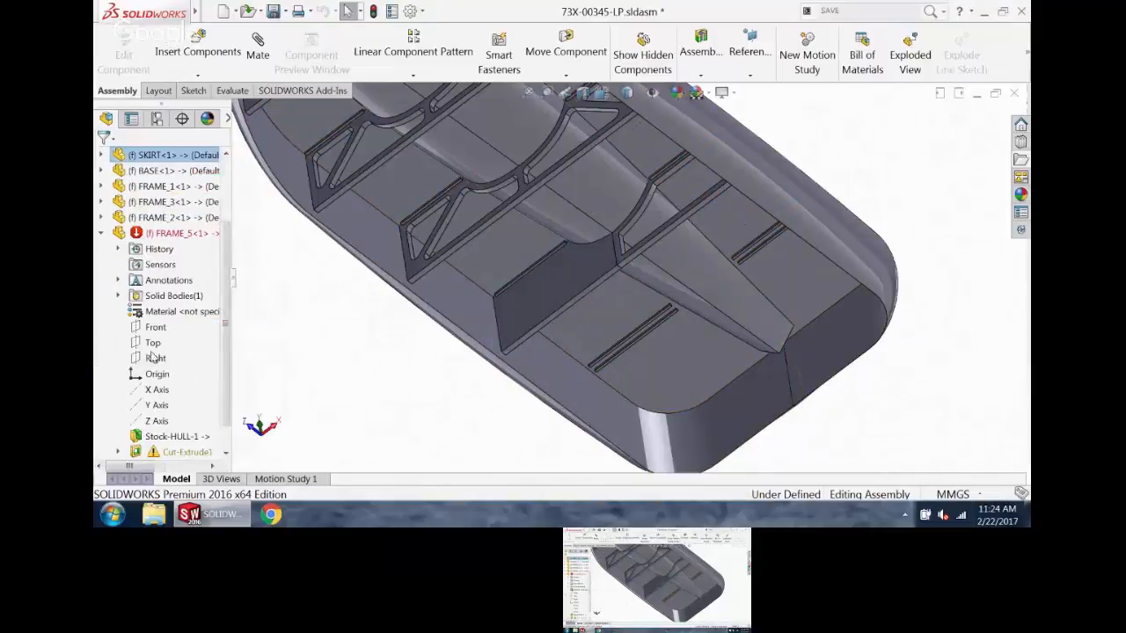
{"action": "left_click_drag", "start_coordinate": [226, 396], "coordinate": [226, 438]}
{"action": "left_click", "coordinate": [180, 421]}
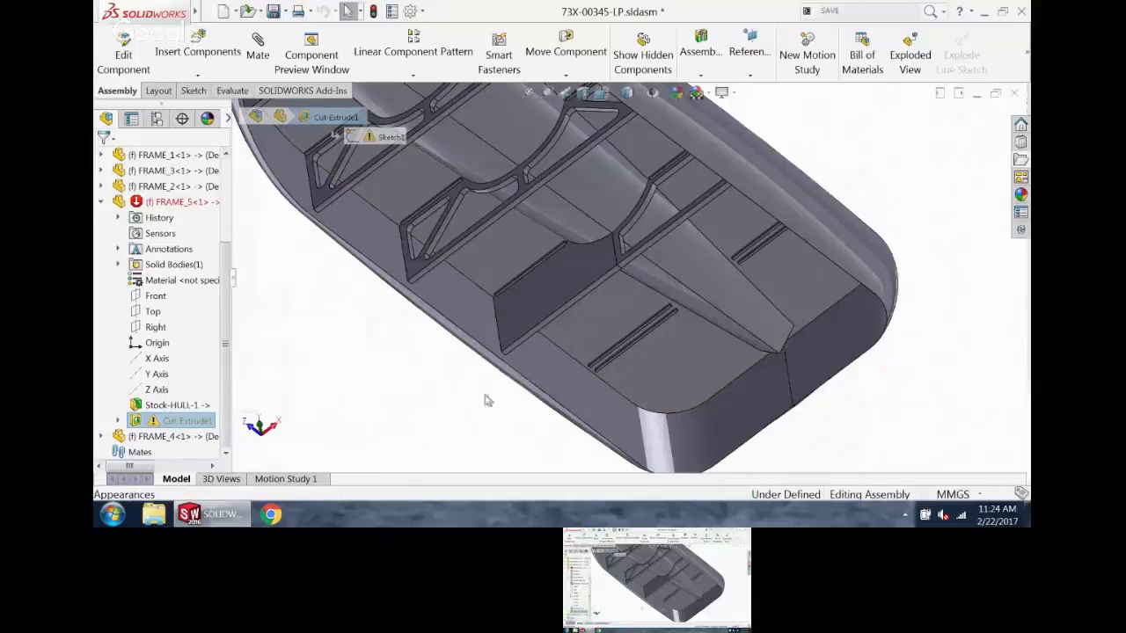
{"action": "left_click", "coordinate": [356, 318]}
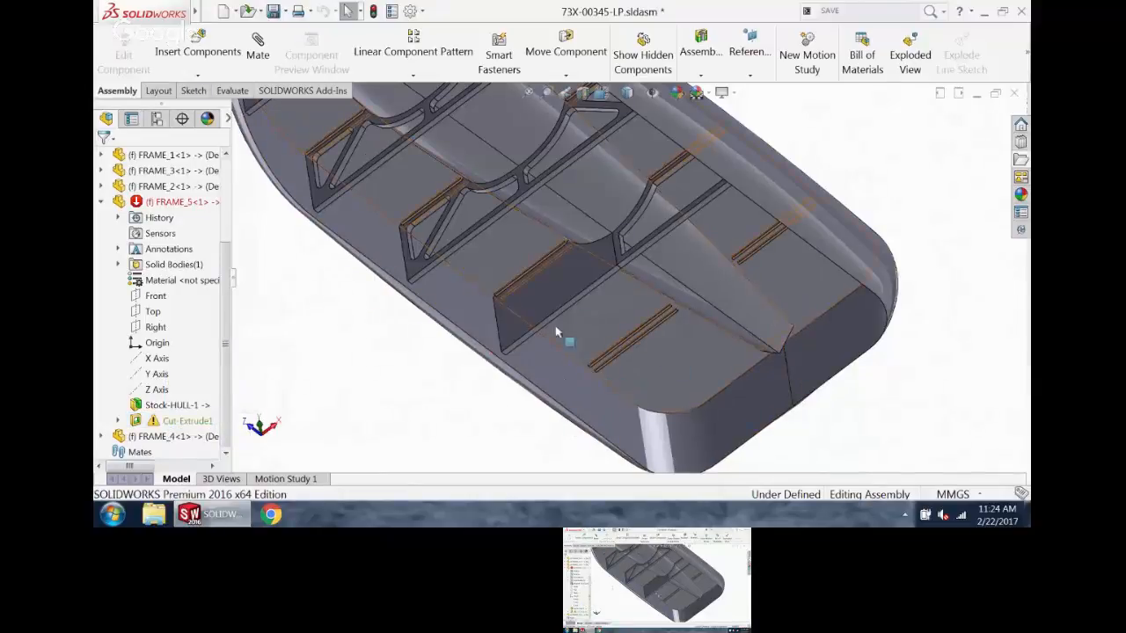
- In the HULL part, edit Save Bodies1 to assign FRAME_5.sldprt to Body 8 instead of Body 7 and accept the change
{"action": "key", "text": "ctrl+Tab"}
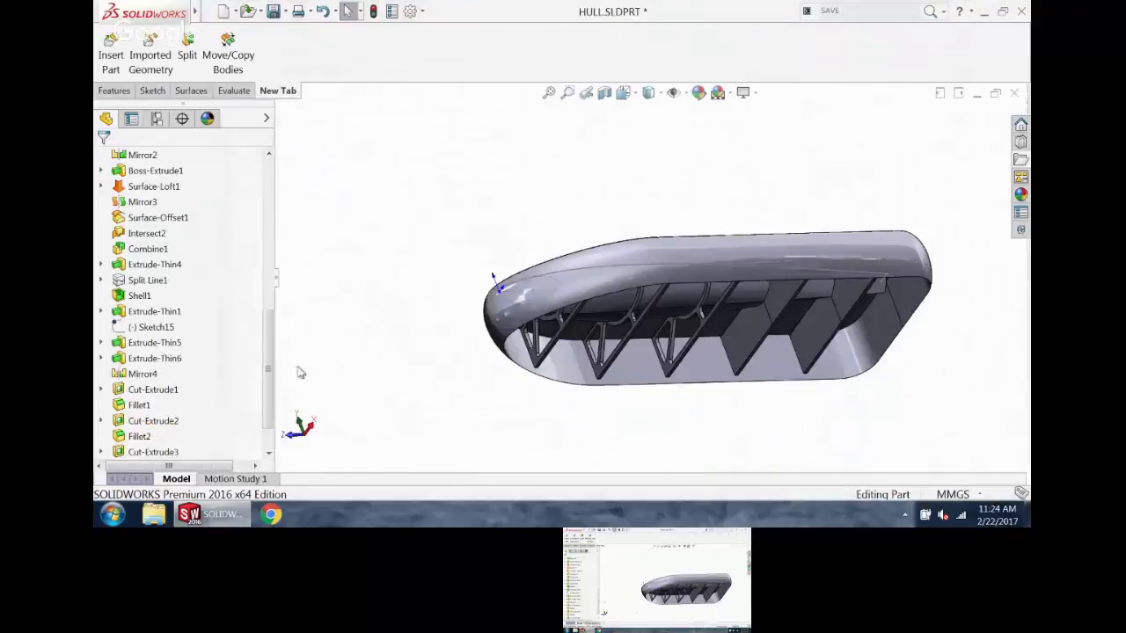
{"action": "scroll", "coordinate": [270, 339], "scroll_direction": "down", "scroll_amount": 1}
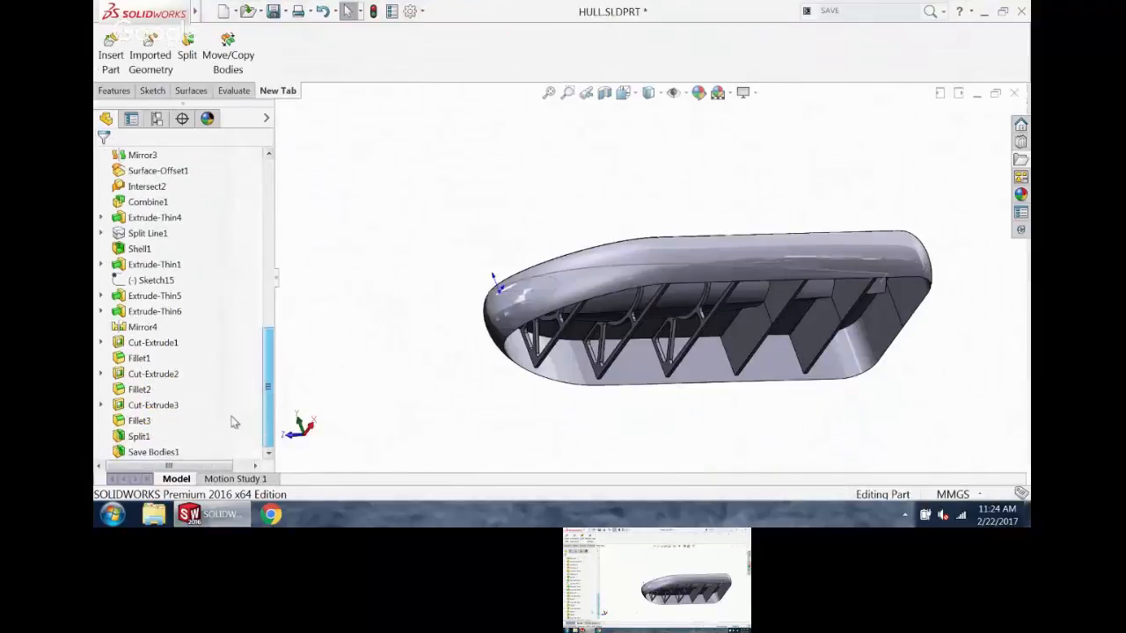
{"action": "right_click", "coordinate": [148, 454]}
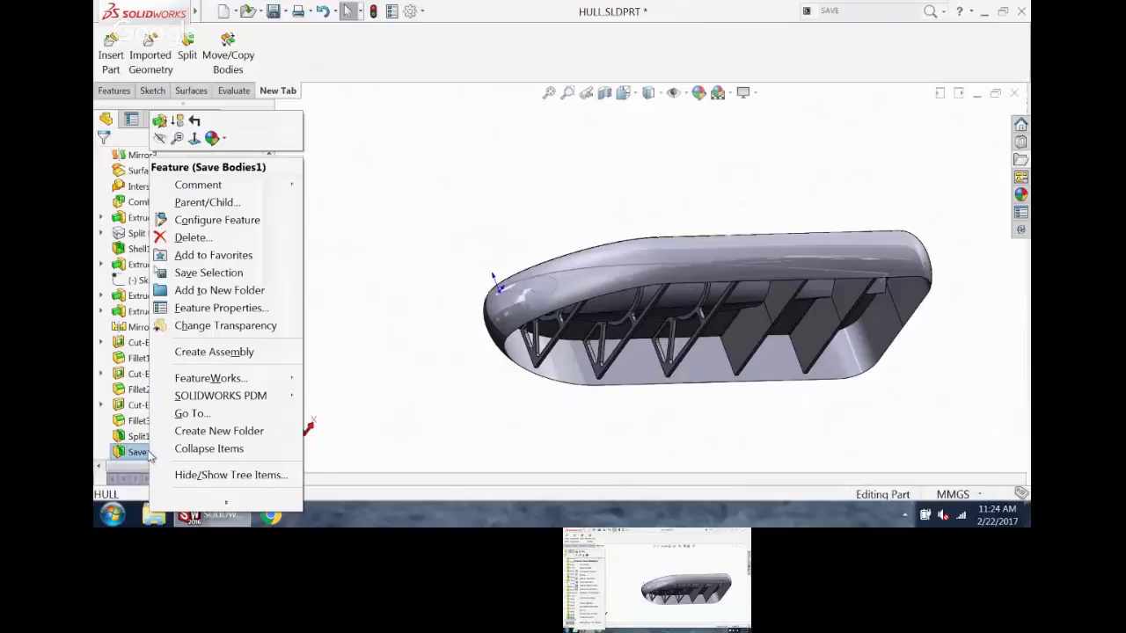
{"action": "left_click", "coordinate": [159, 120]}
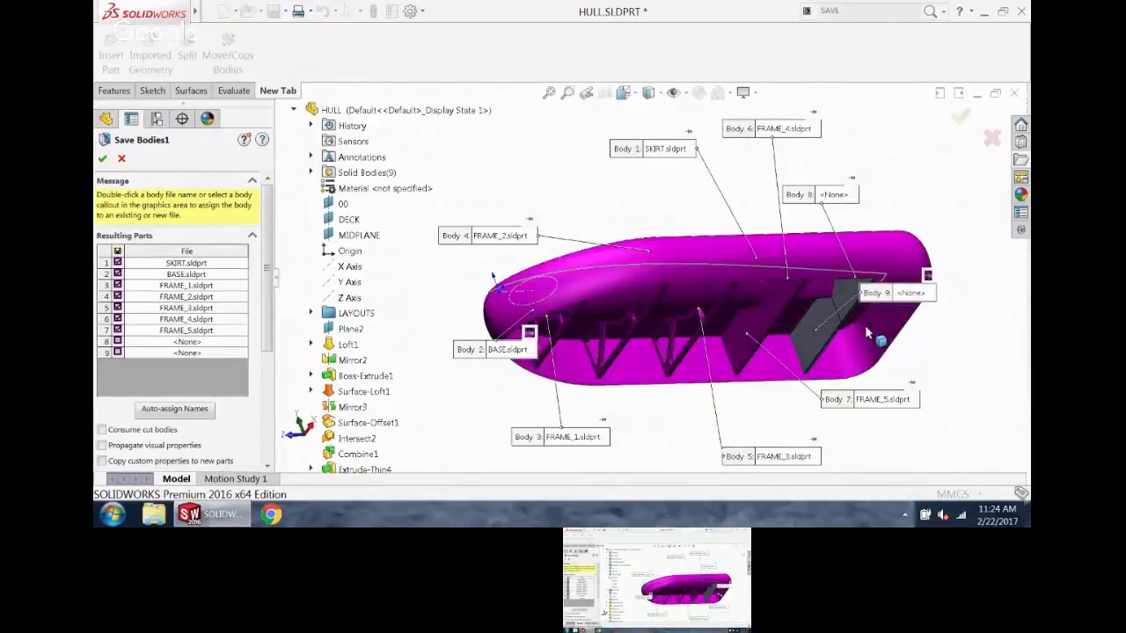
{"action": "left_click", "coordinate": [231, 343]}
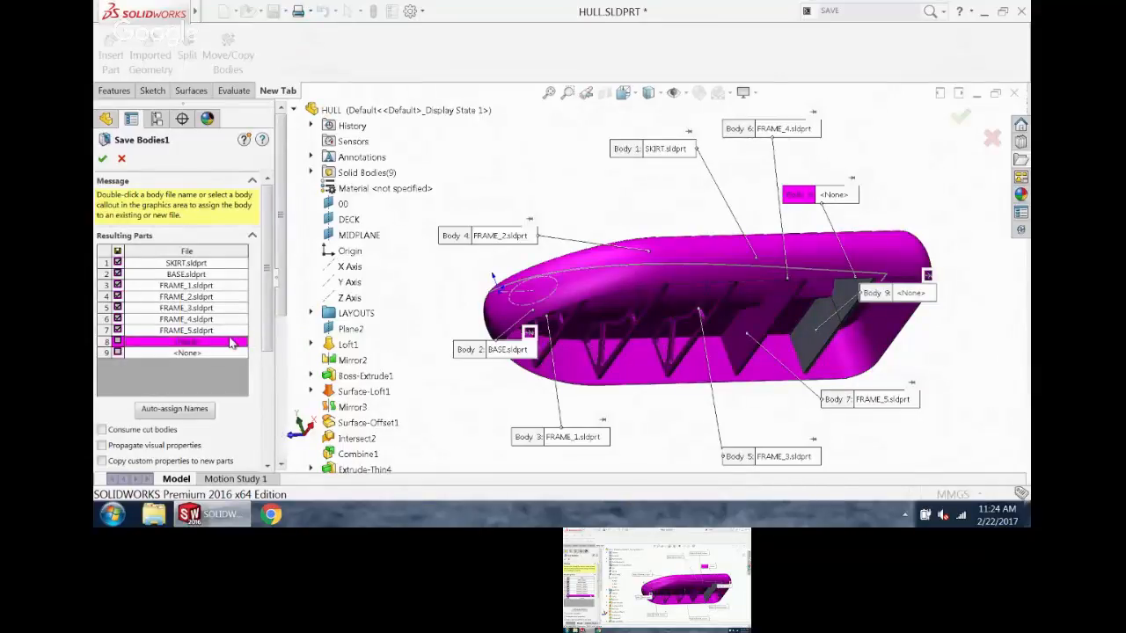
{"action": "double_click", "coordinate": [230, 343]}
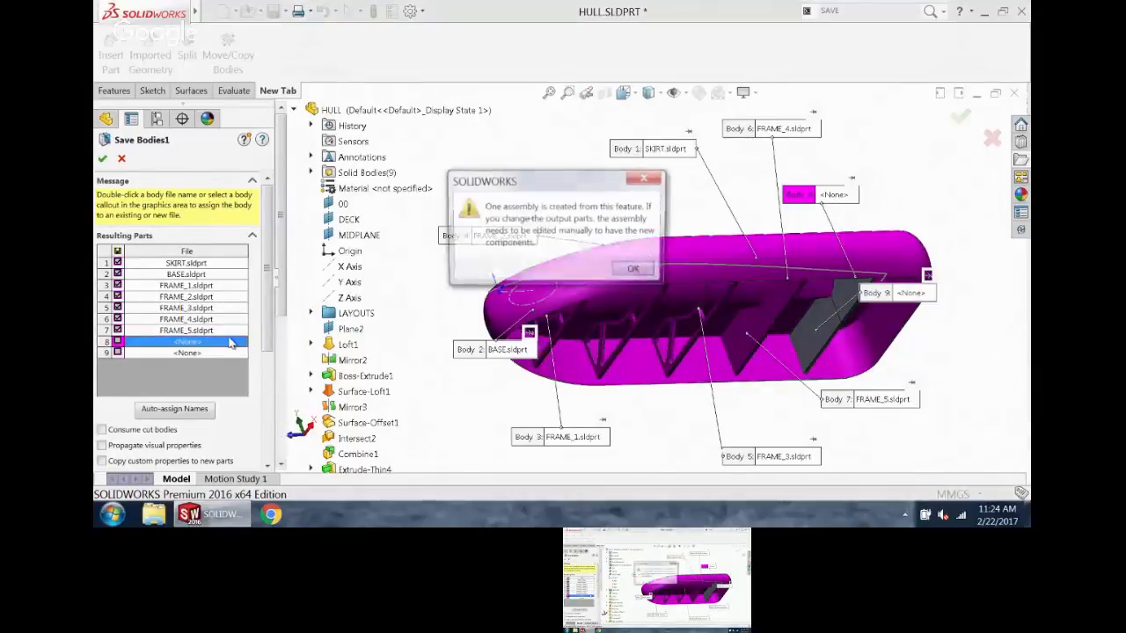
{"action": "left_click", "coordinate": [631, 271]}
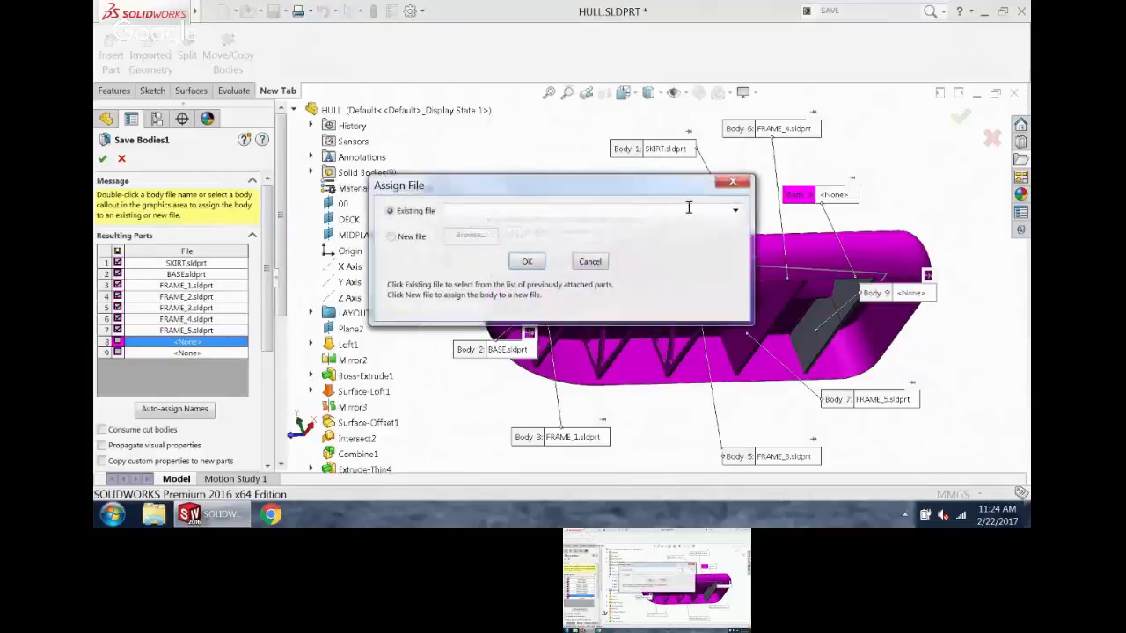
{"action": "left_click", "coordinate": [736, 211]}
{"action": "left_click", "coordinate": [651, 275]}
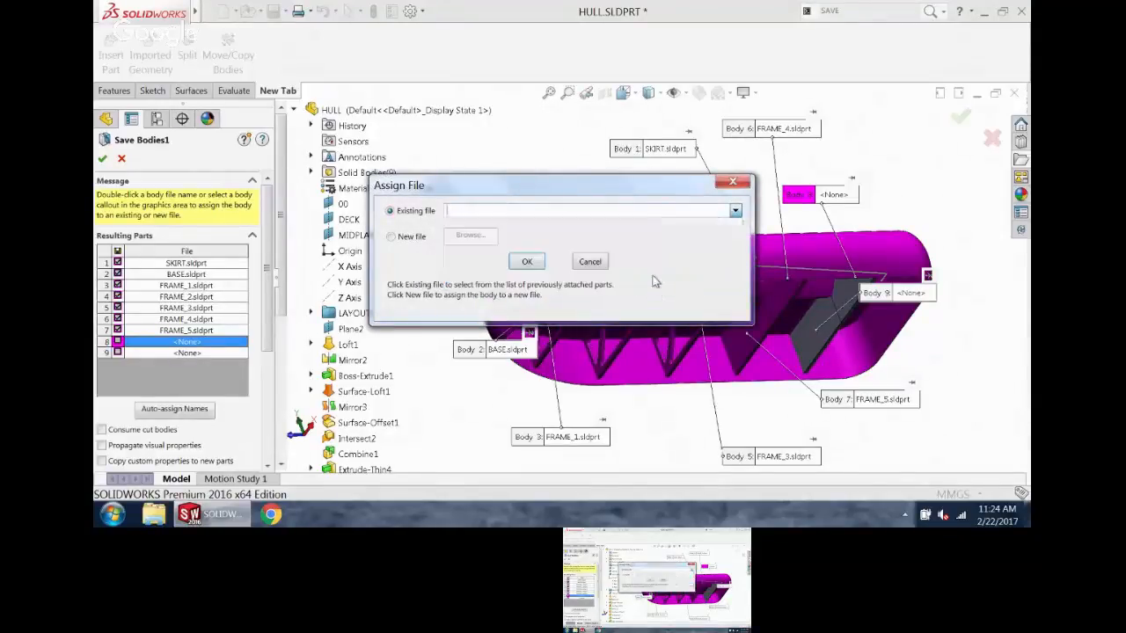
{"action": "left_click", "coordinate": [525, 263]}
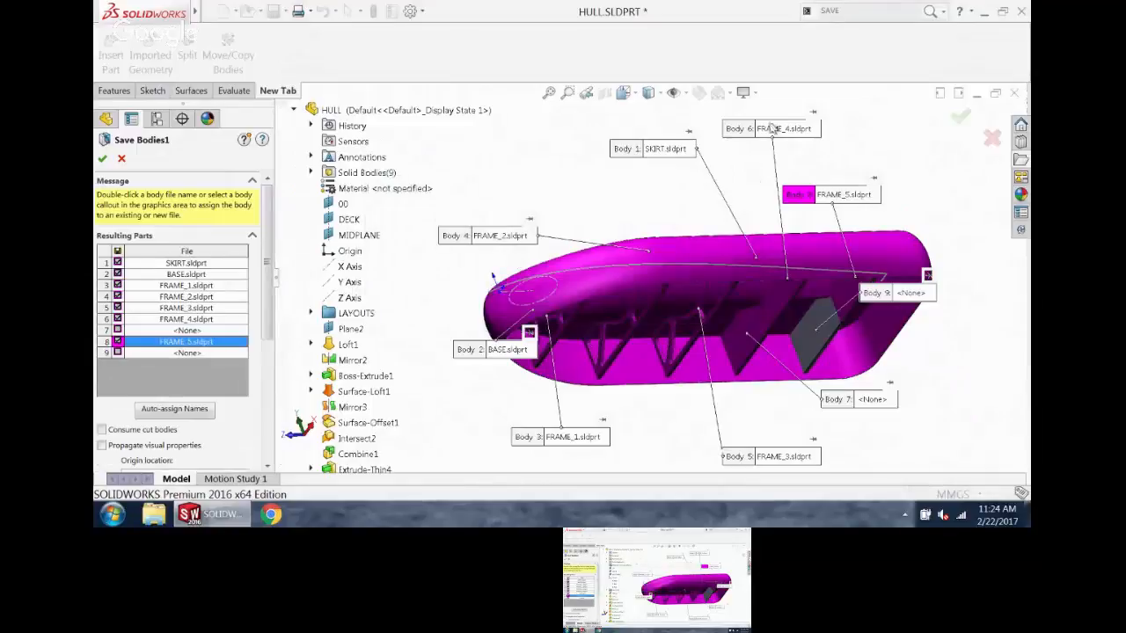
{"action": "left_click", "coordinate": [102, 158]}
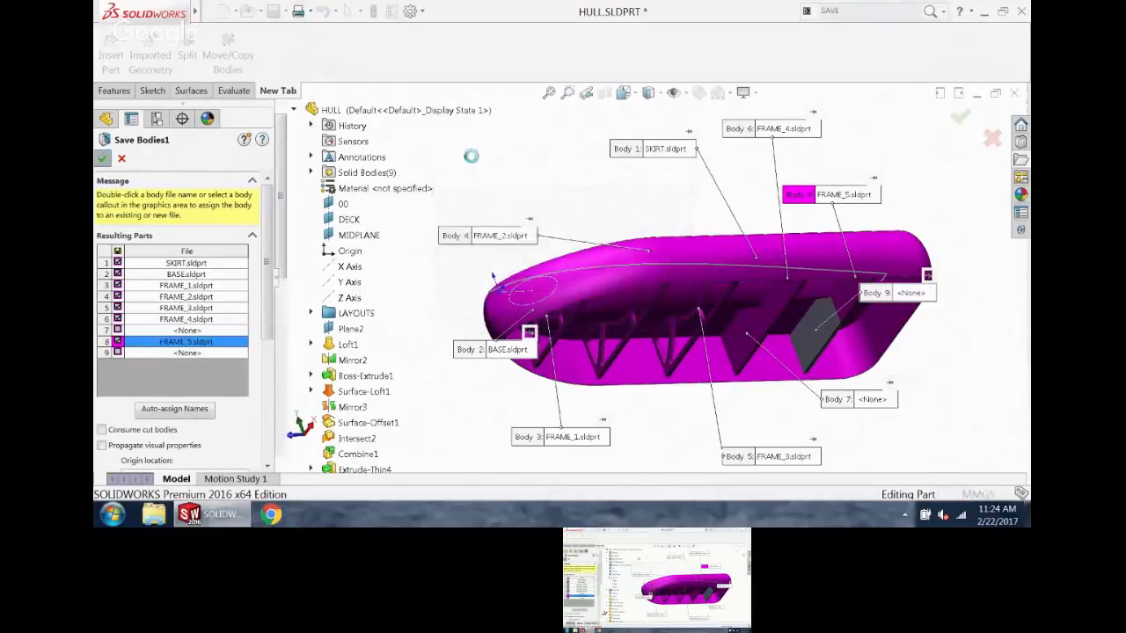
- Switch to the 73X-00345-LP assembly and examine the FRAME_4 and FRAME_5 half frames from below
{"action": "key", "text": "ctrl+Tab"}
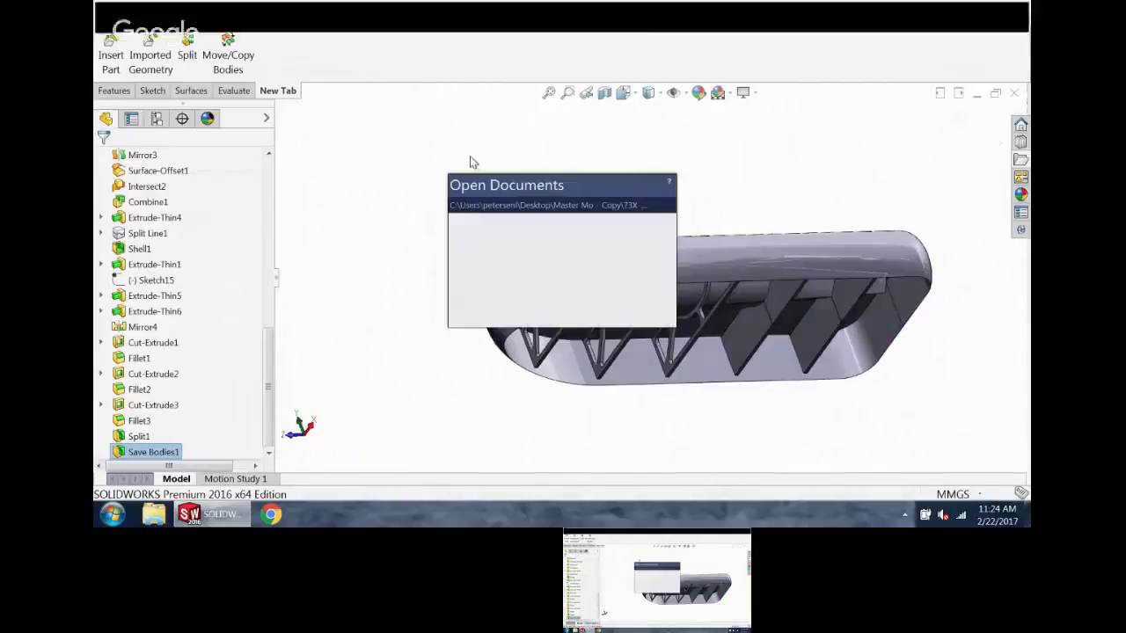
{"action": "middle_click_drag", "start_coordinate": [581, 274], "coordinate": [616, 302]}
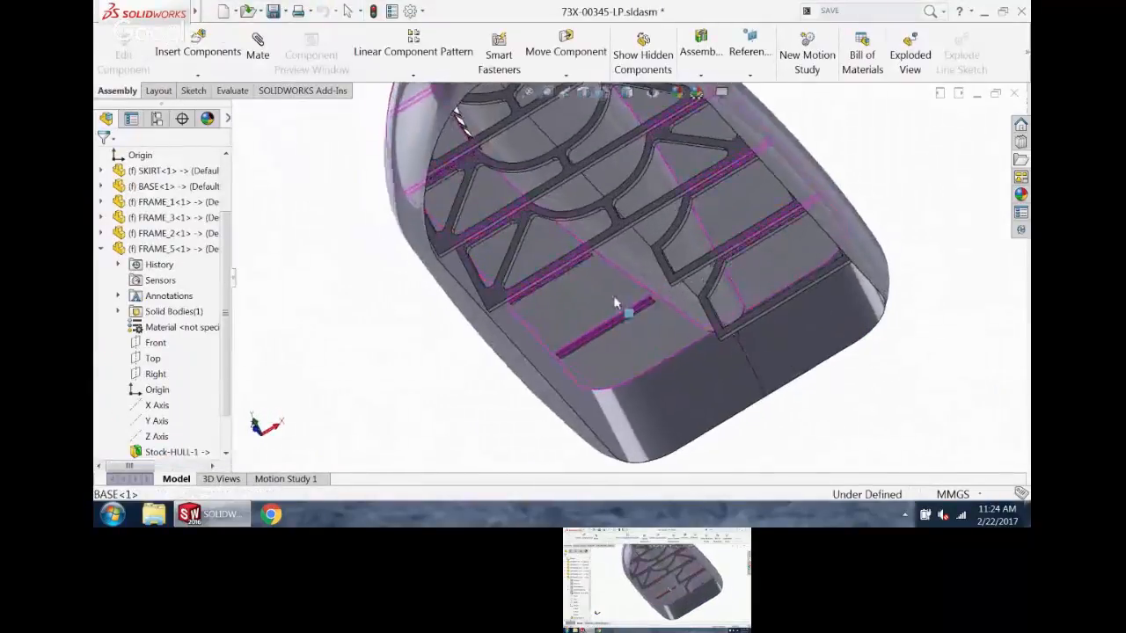
{"action": "scroll", "coordinate": [665, 326], "scroll_direction": "down", "scroll_amount": 3}
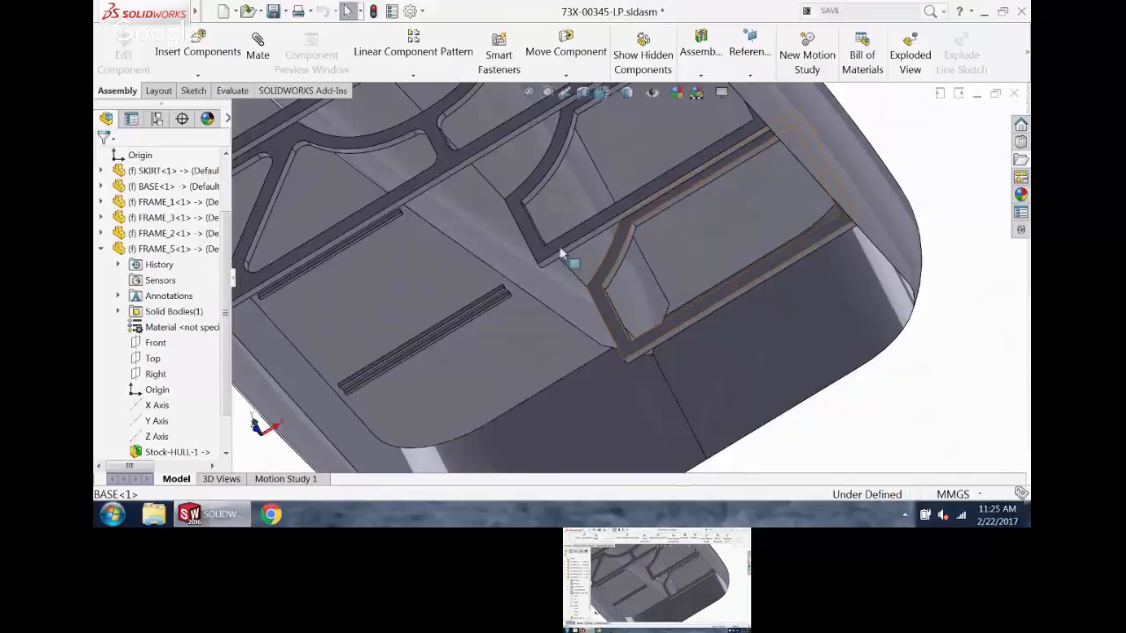
{"action": "scroll", "coordinate": [347, 438], "scroll_direction": "up", "scroll_amount": 1}
- Open the FRAME_5 component from the assembly as a part in its own window
{"action": "scroll", "coordinate": [224, 358], "scroll_direction": "down", "scroll_amount": 1}
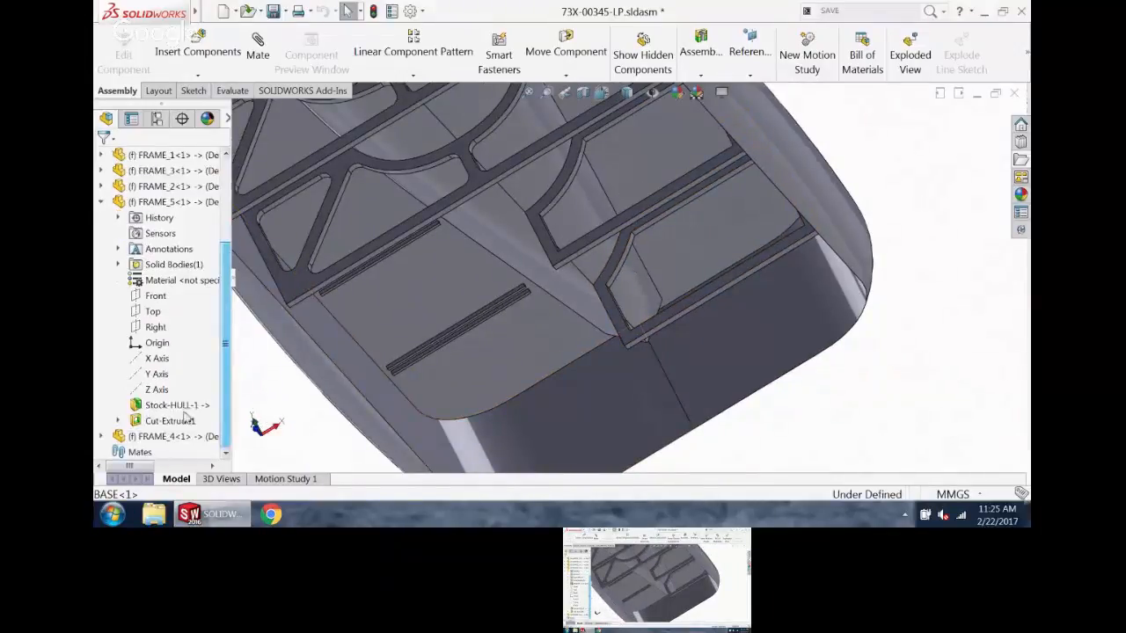
{"action": "left_click", "coordinate": [163, 201]}
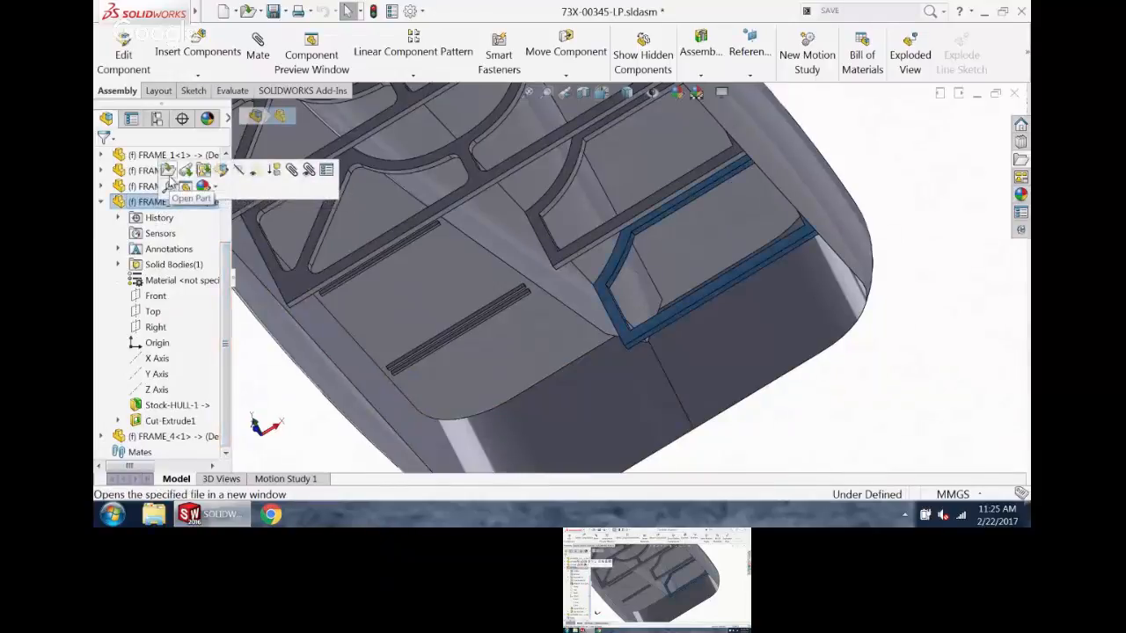
{"action": "left_click", "coordinate": [170, 186]}
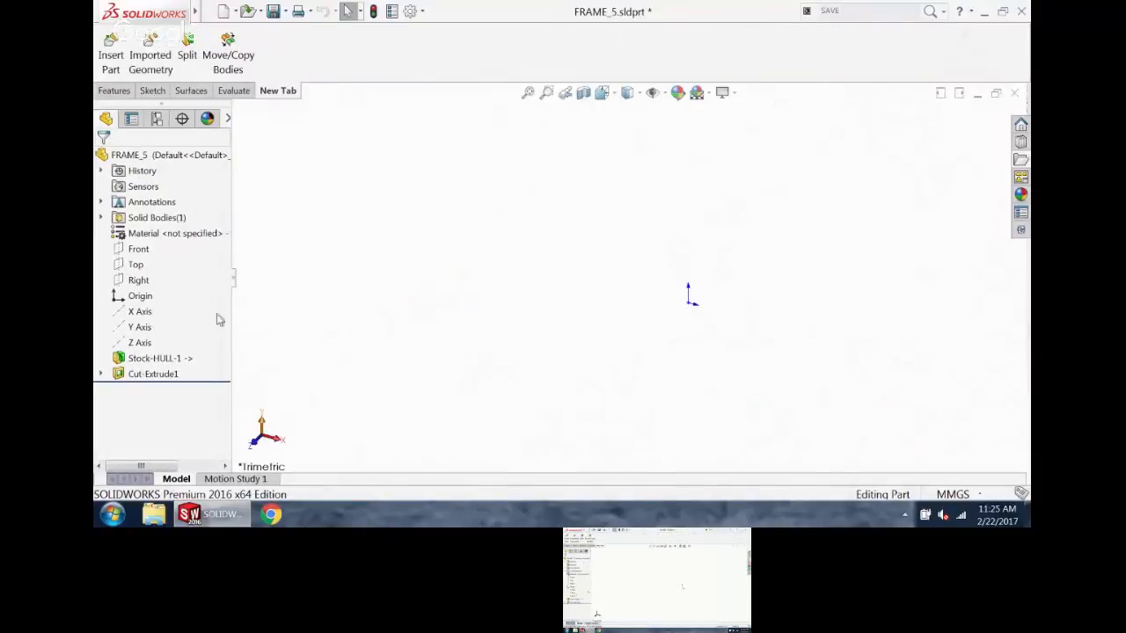
- Edit the Stock-HULL-1 feature in the FRAME_5 part, try FRAME_4 as the body to use, reselect FRAME_5 and accept
{"action": "key", "text": "ctrl+1"}
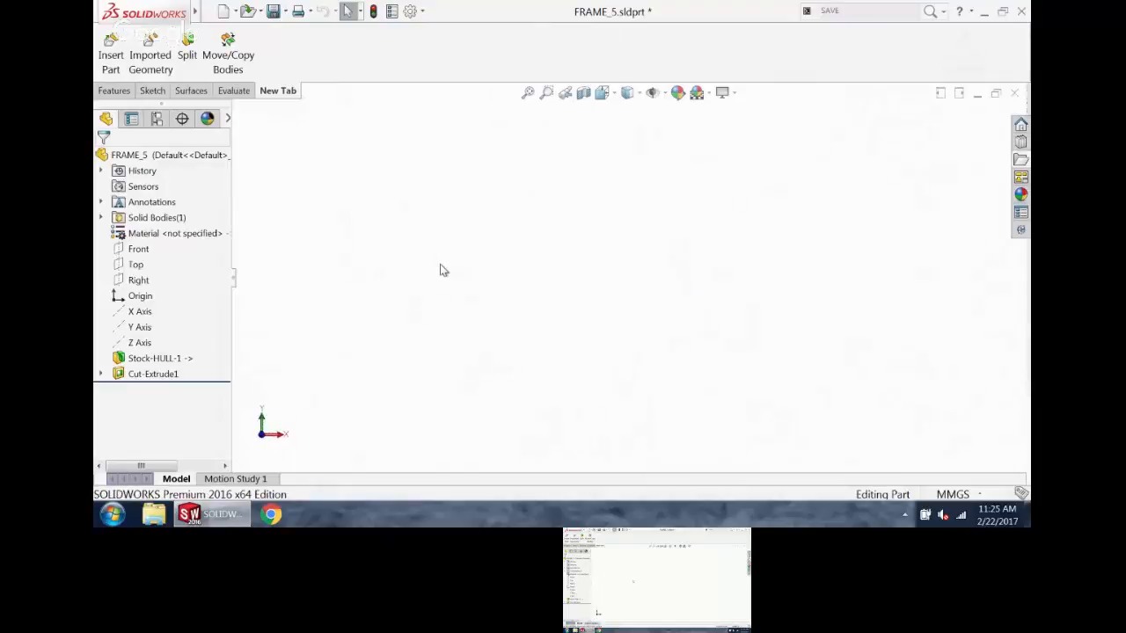
{"action": "key", "text": "ctrl+7"}
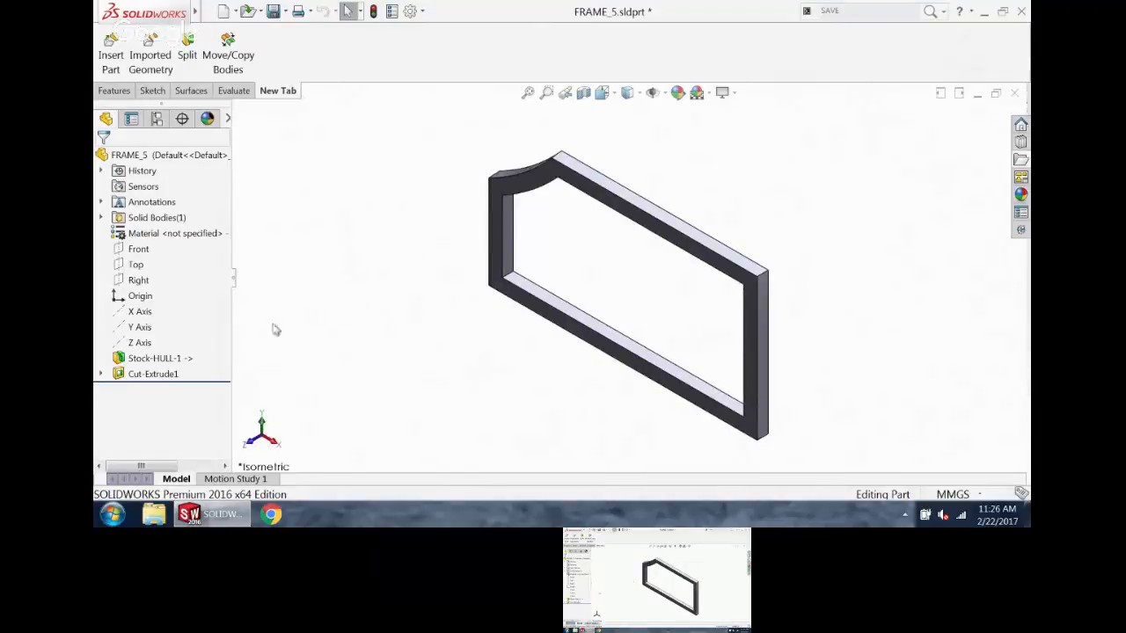
{"action": "right_click", "coordinate": [167, 359]}
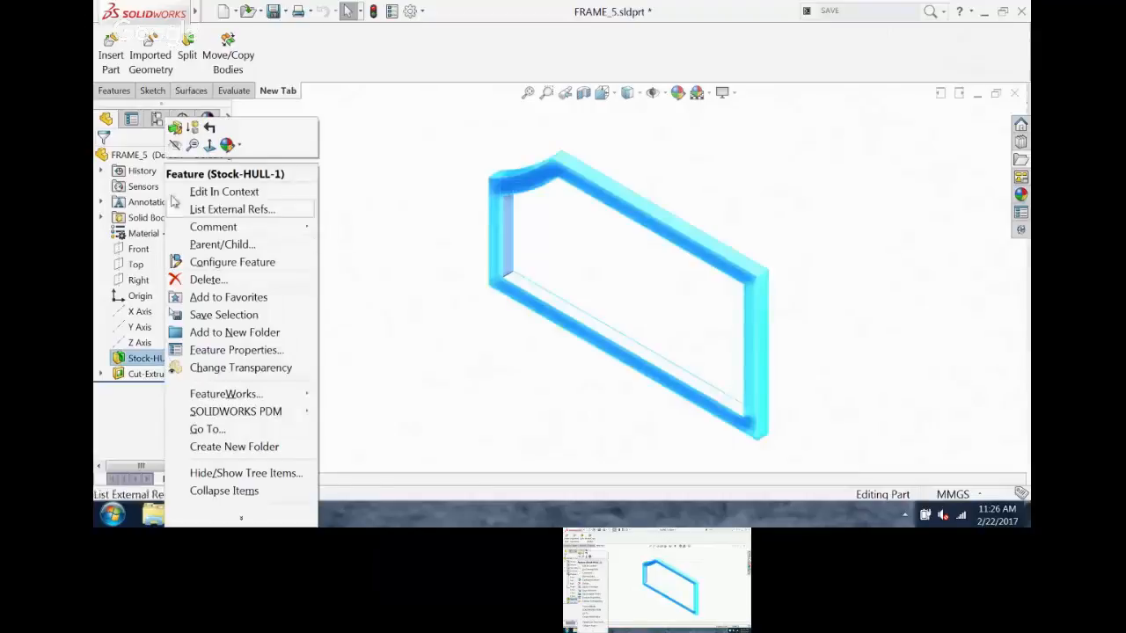
{"action": "left_click", "coordinate": [176, 128]}
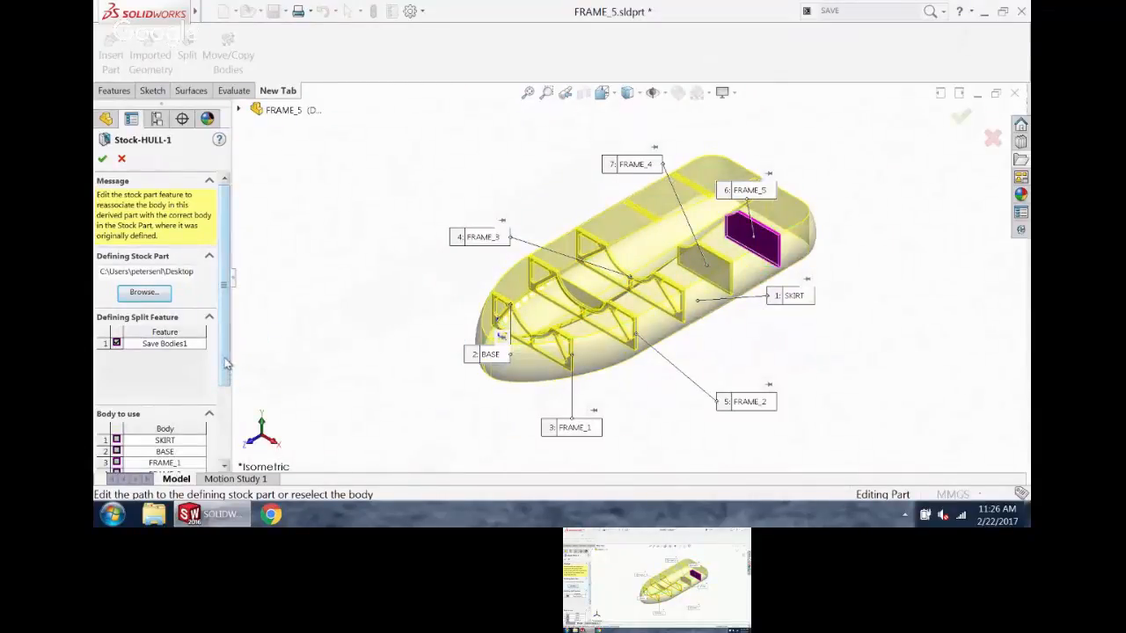
{"action": "scroll", "coordinate": [227, 380], "scroll_direction": "down", "scroll_amount": 2}
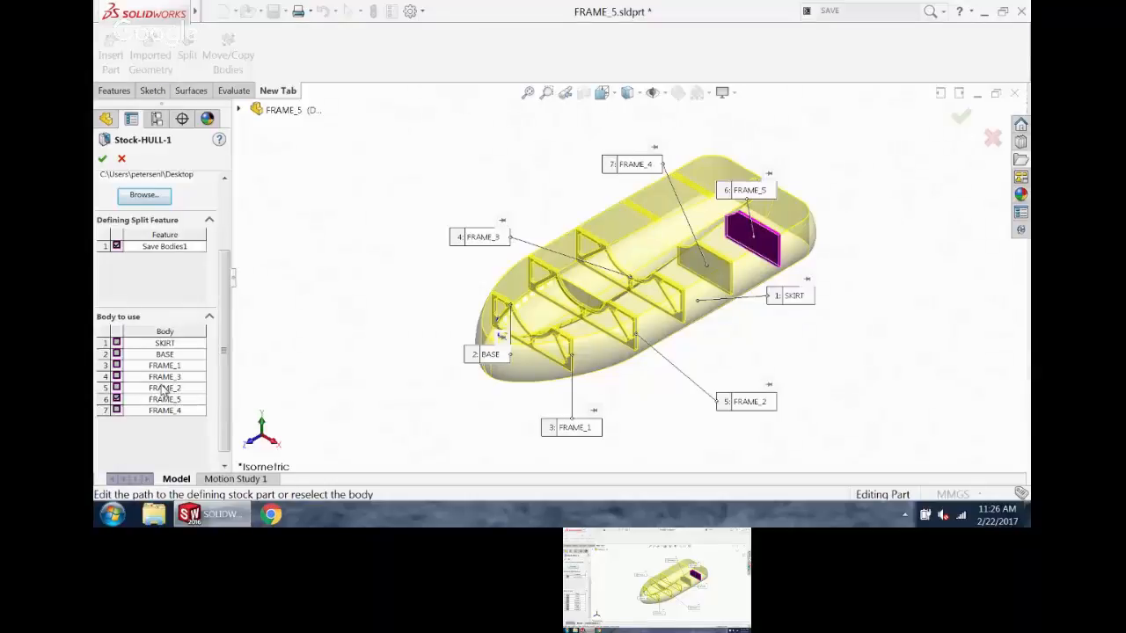
{"action": "left_click", "coordinate": [117, 410]}
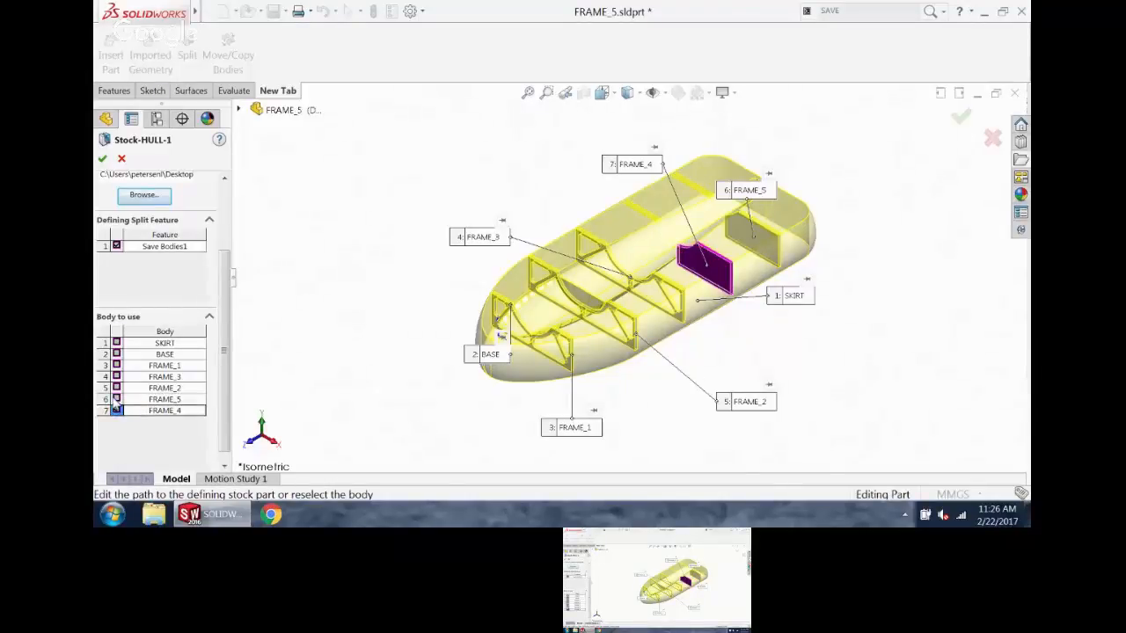
{"action": "left_click", "coordinate": [116, 398]}
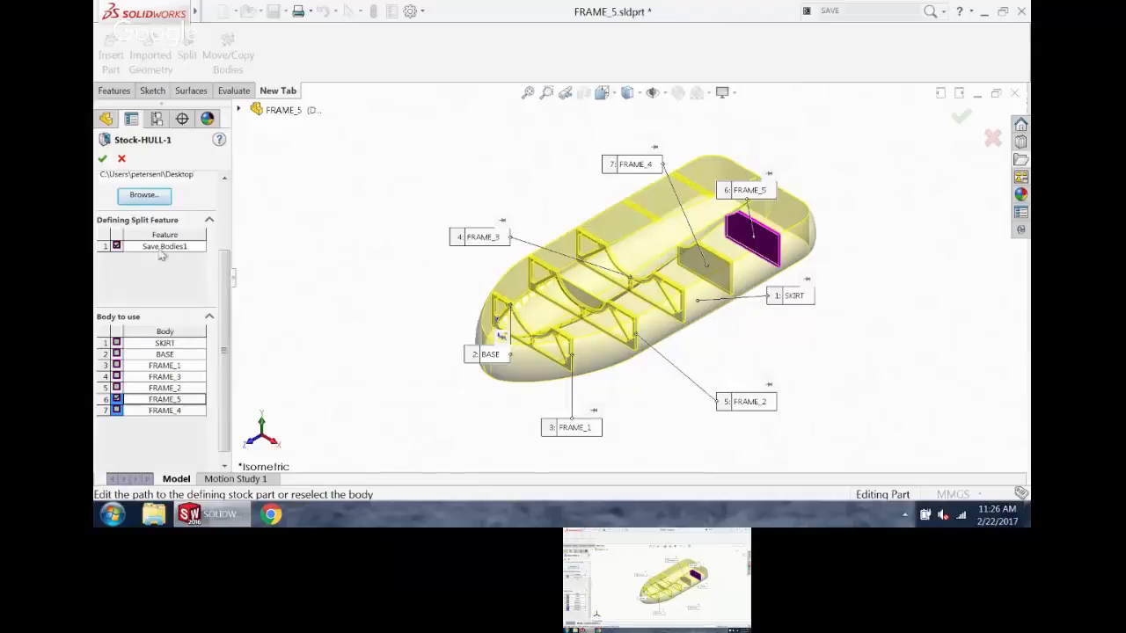
{"action": "left_click", "coordinate": [103, 159]}
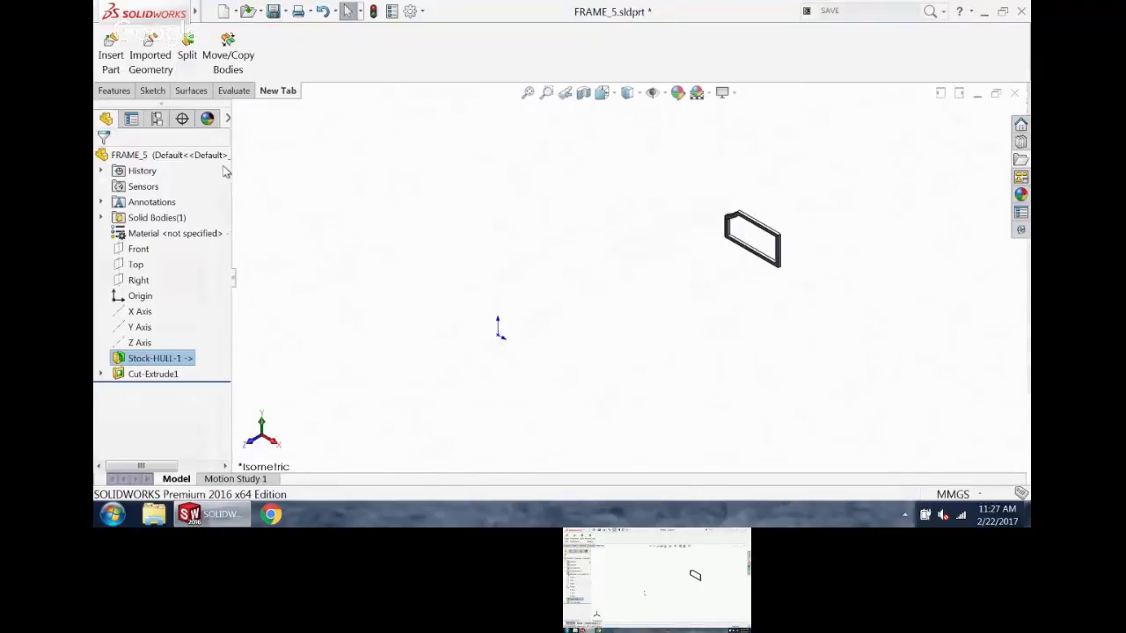
- Return to the 73X-00345-LP assembly and examine the frames inside the hull from below
{"action": "left_click", "coordinate": [977, 94]}
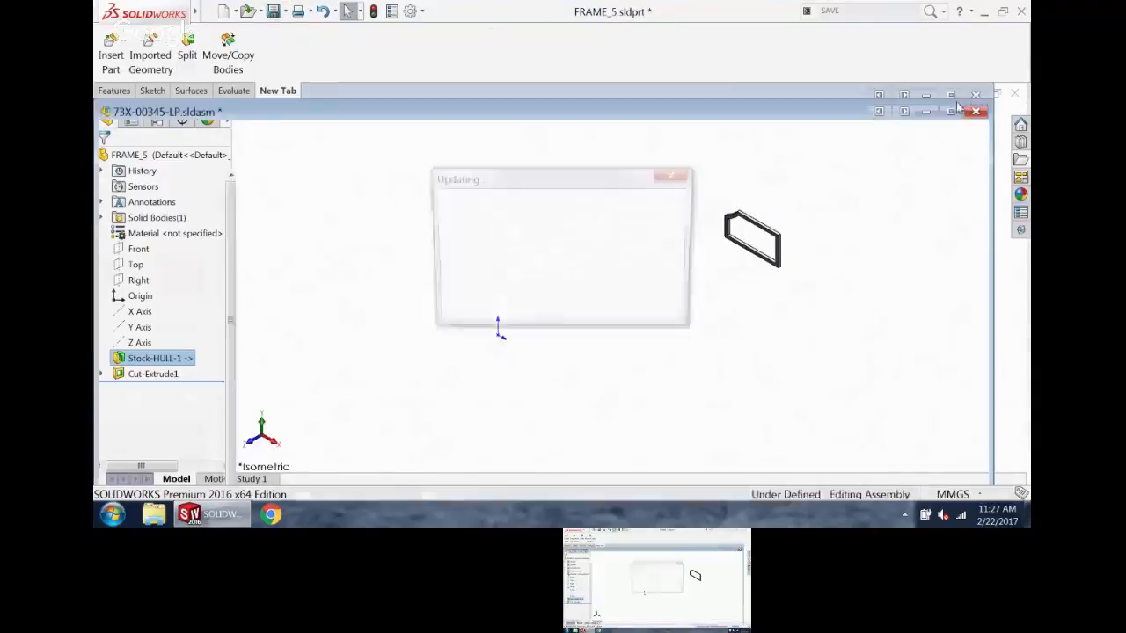
{"action": "scroll", "coordinate": [669, 276], "scroll_direction": "up", "scroll_amount": 5}
{"action": "middle_click_drag", "start_coordinate": [615, 287], "coordinate": [445, 314]}
{"action": "left_click_drag", "start_coordinate": [233, 276], "coordinate": [253, 177]}
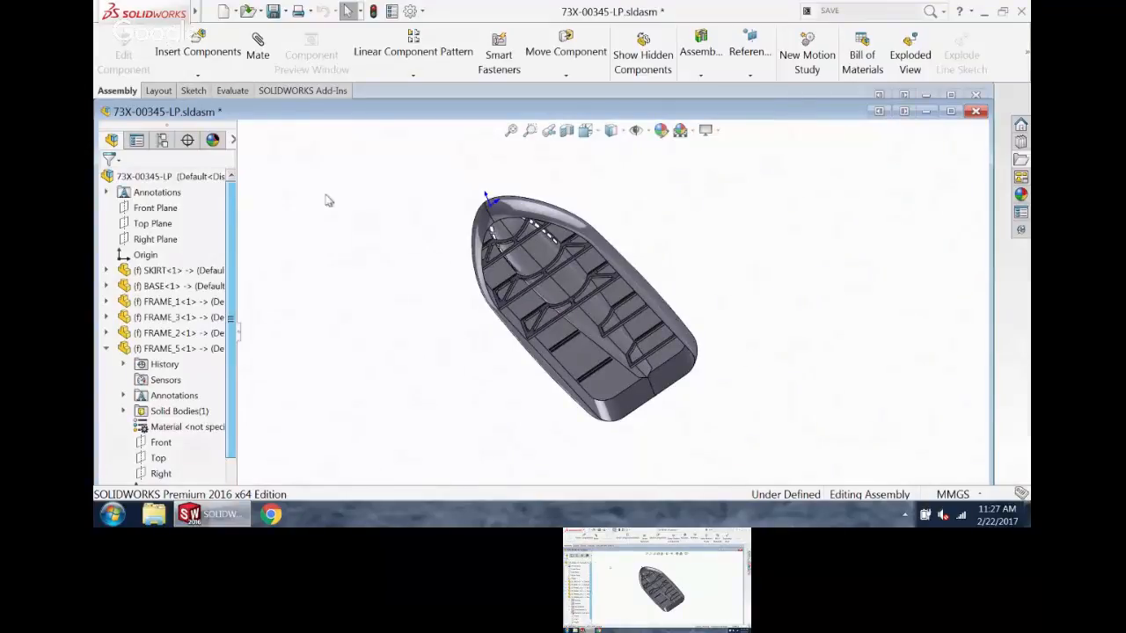
- Switch to the HULL part and examine which frame halves its Save Bodies1[6], Save Bodies1[7] and Split1[4] solid bodies represent
{"action": "key", "text": "ctrl+Tab"}
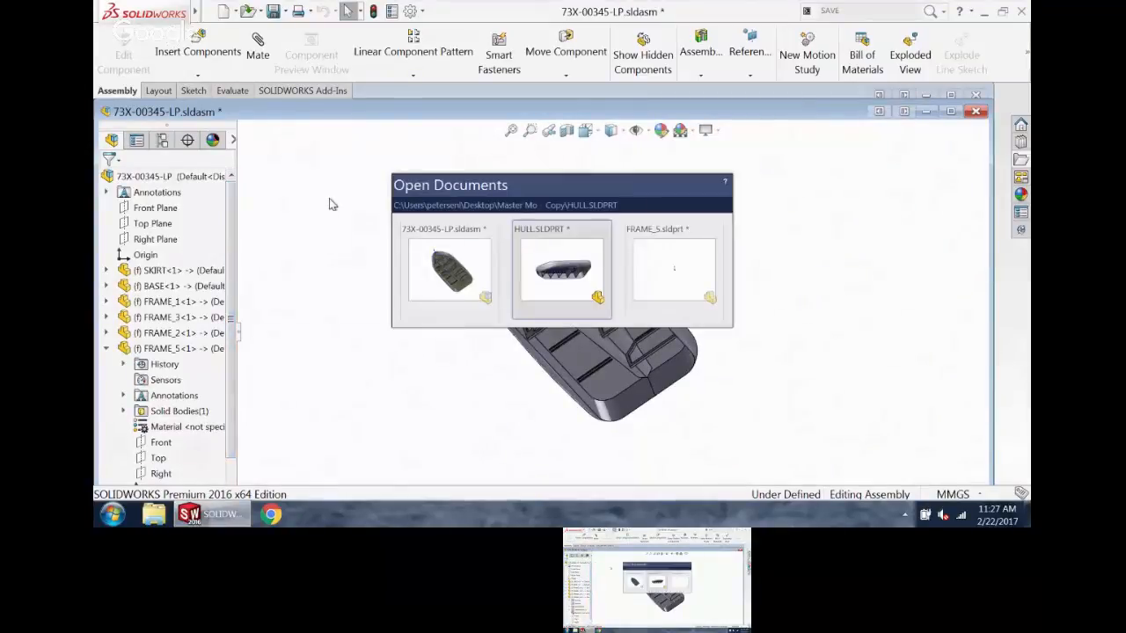
{"action": "key", "text": "ctrl+Tab"}
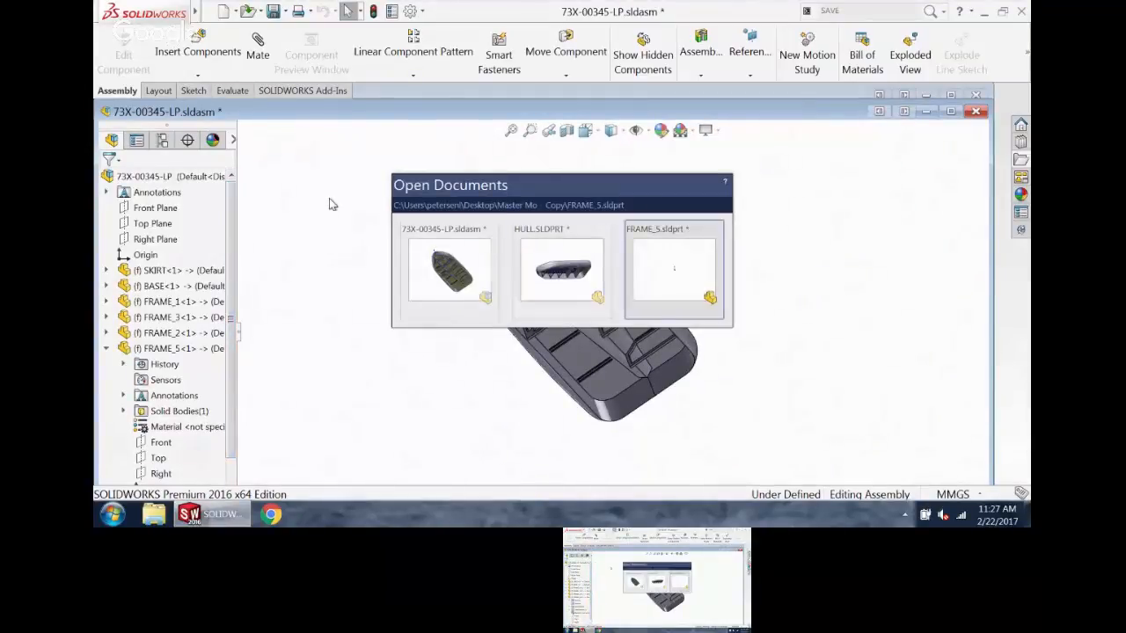
{"action": "key", "text": "ctrl+Tab"}
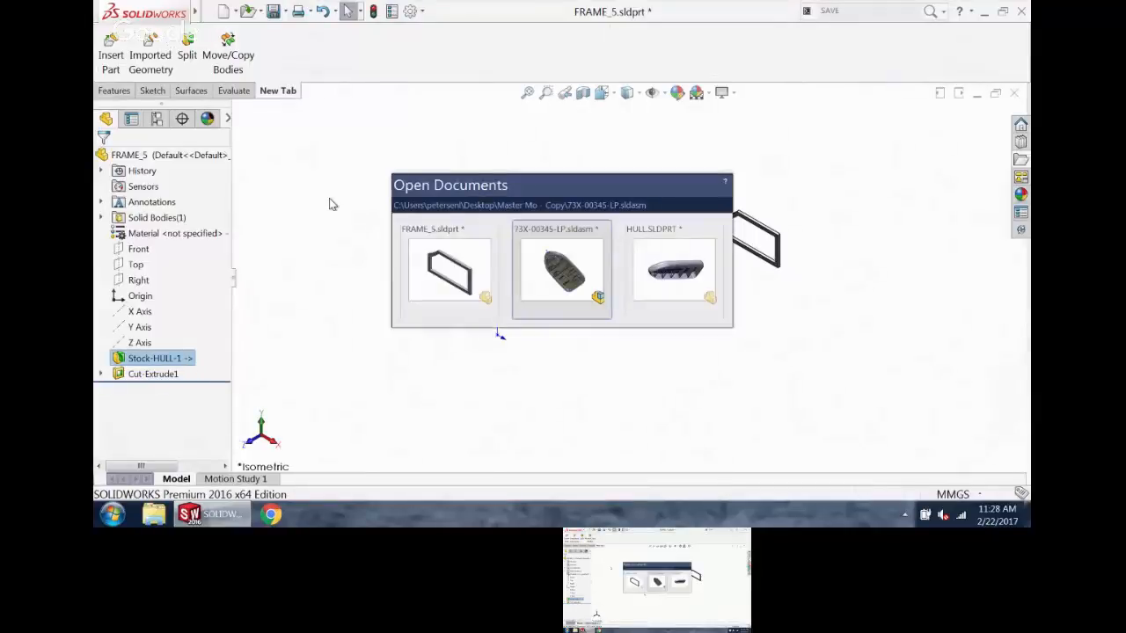
{"action": "key", "text": "ctrl+Tab"}
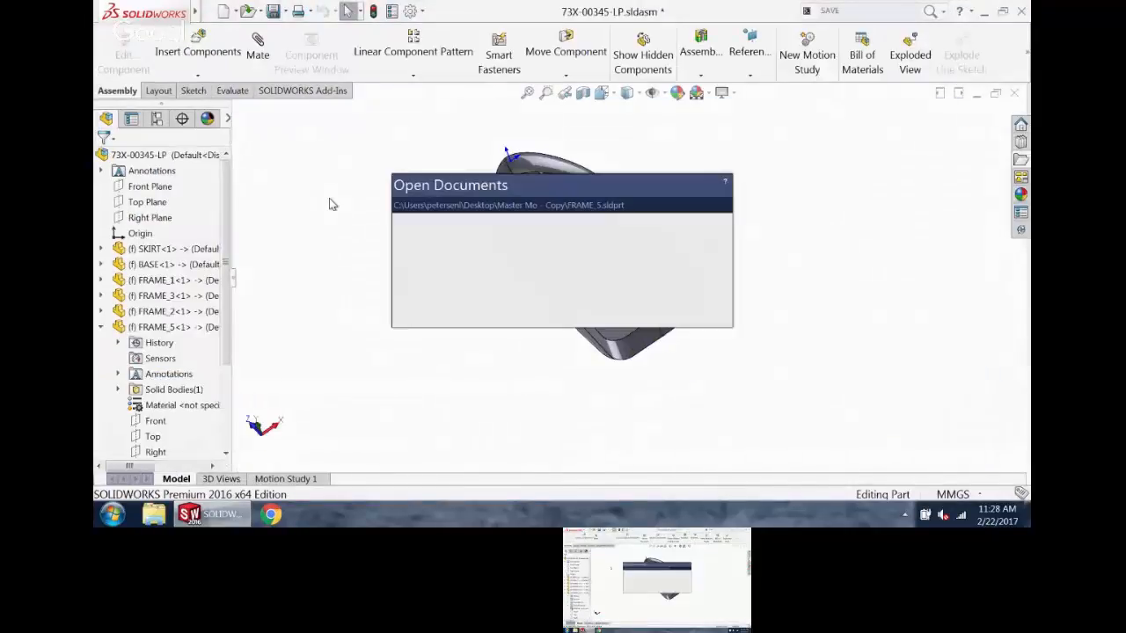
{"action": "key", "text": "ctrl+Tab"}
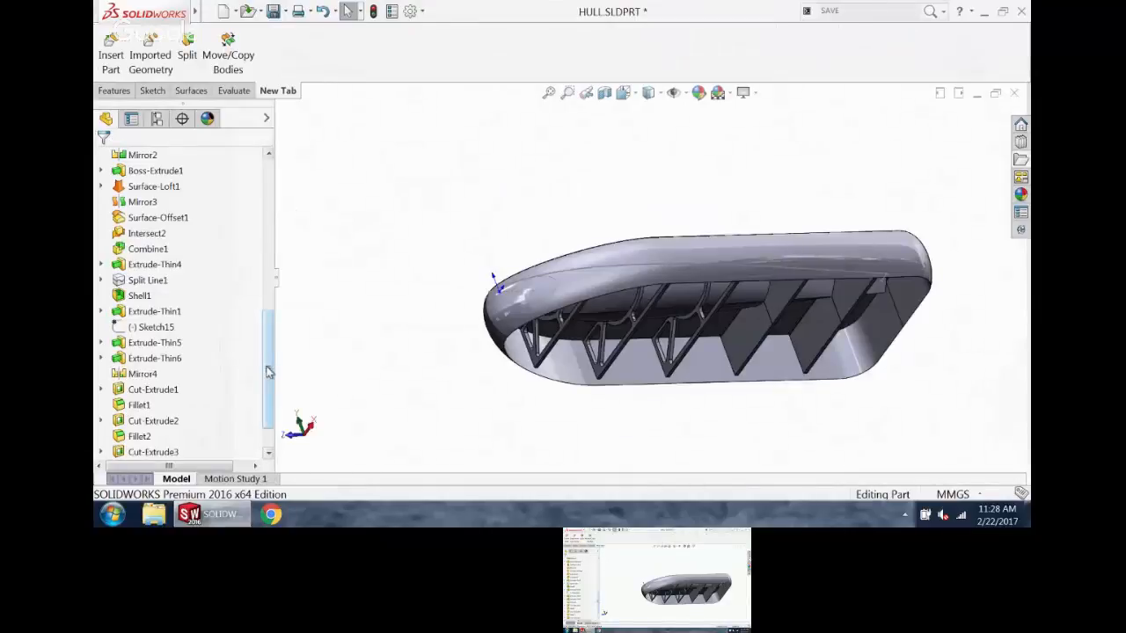
{"action": "scroll", "coordinate": [268, 370], "scroll_direction": "down", "scroll_amount": 1}
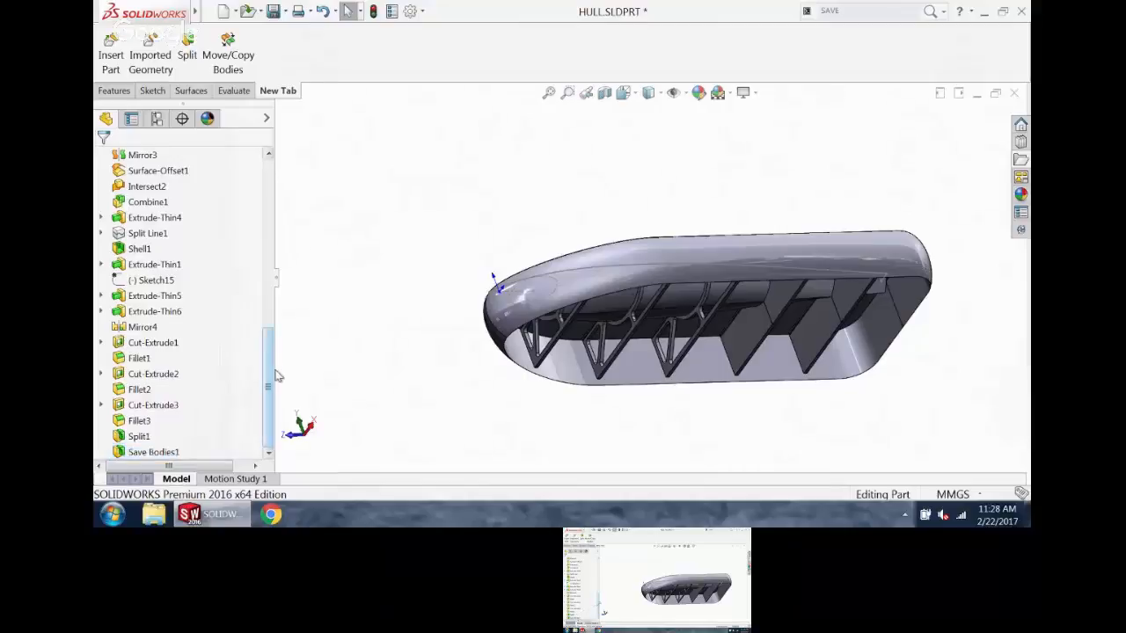
{"action": "left_click_drag", "start_coordinate": [270, 377], "coordinate": [269, 210]}
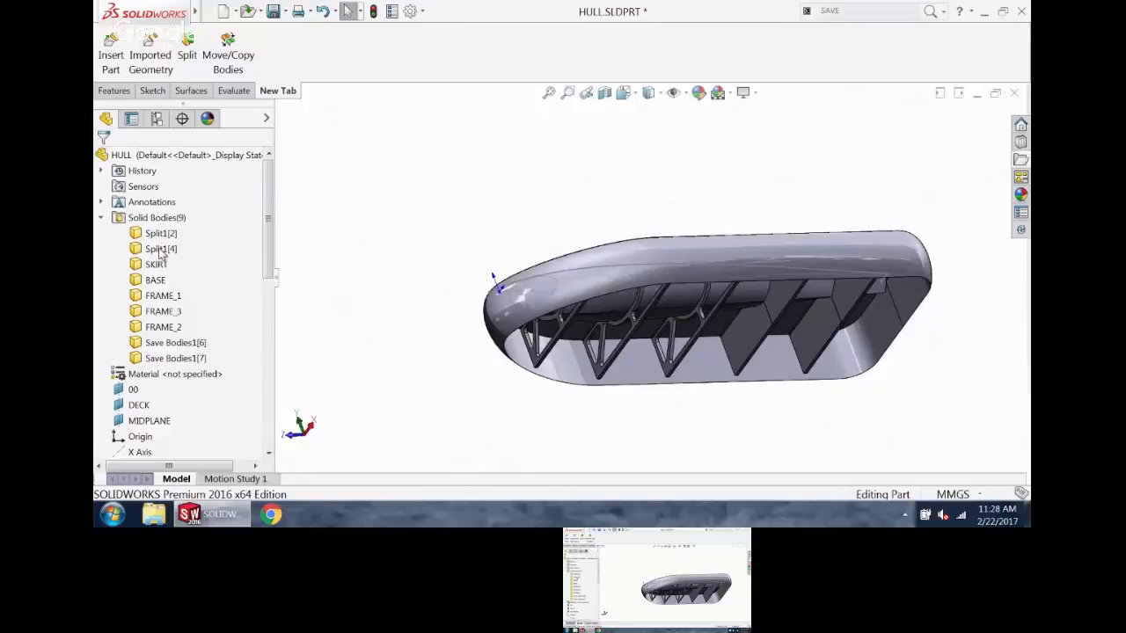
{"action": "left_click", "coordinate": [200, 345]}
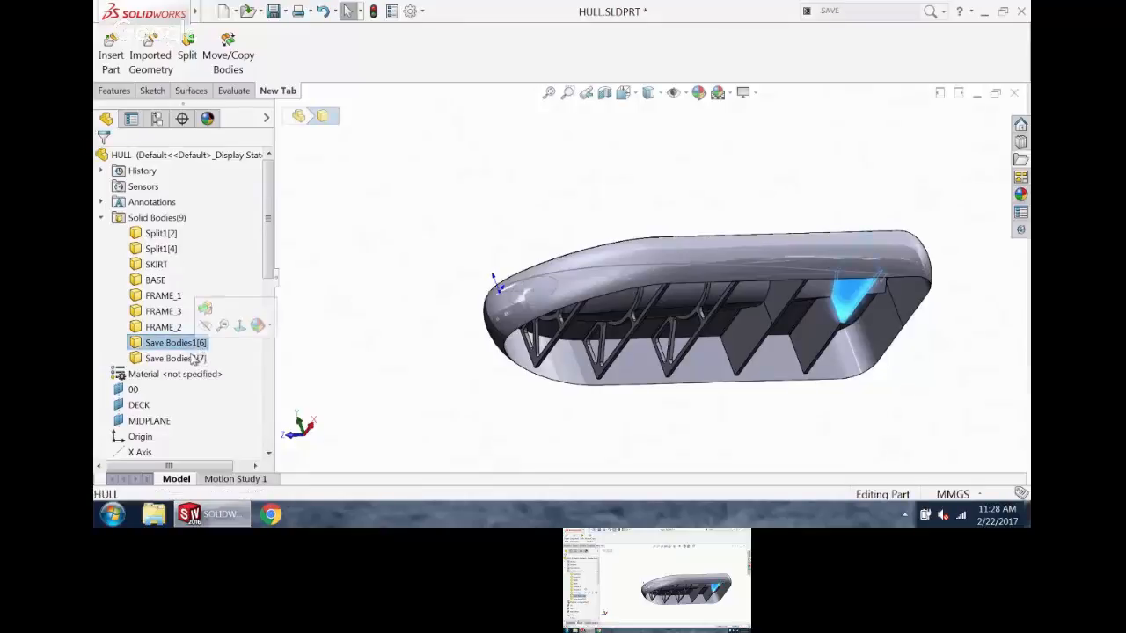
{"action": "left_click", "coordinate": [194, 358]}
{"action": "left_click", "coordinate": [174, 250]}
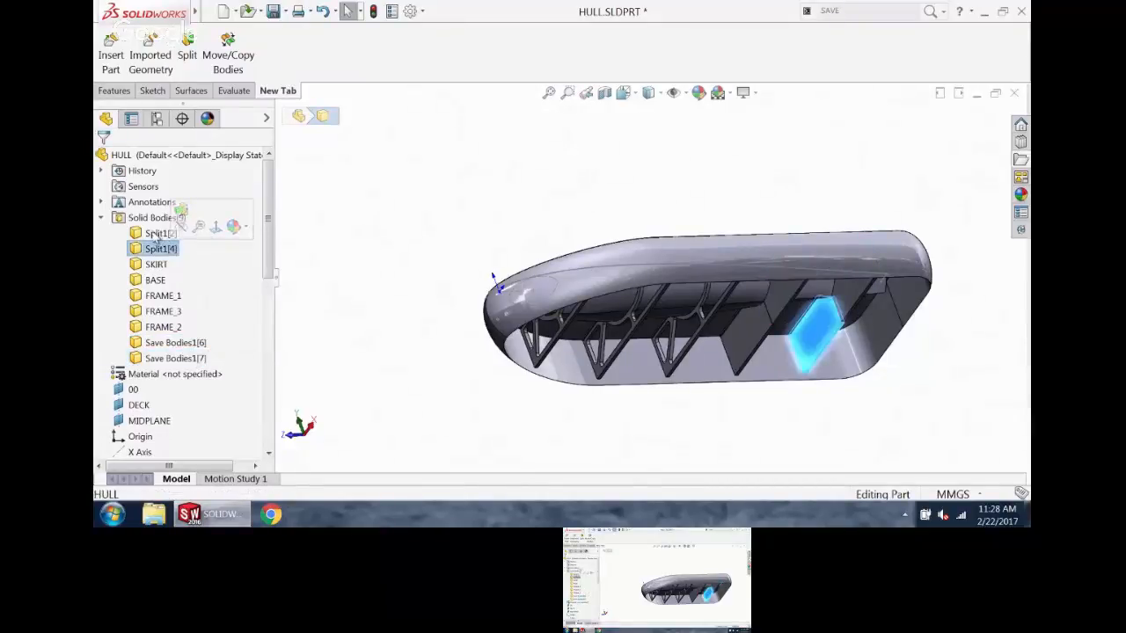
- Try to rename the Split1[2] solid body as FRAME_4
{"action": "left_click", "coordinate": [157, 234]}
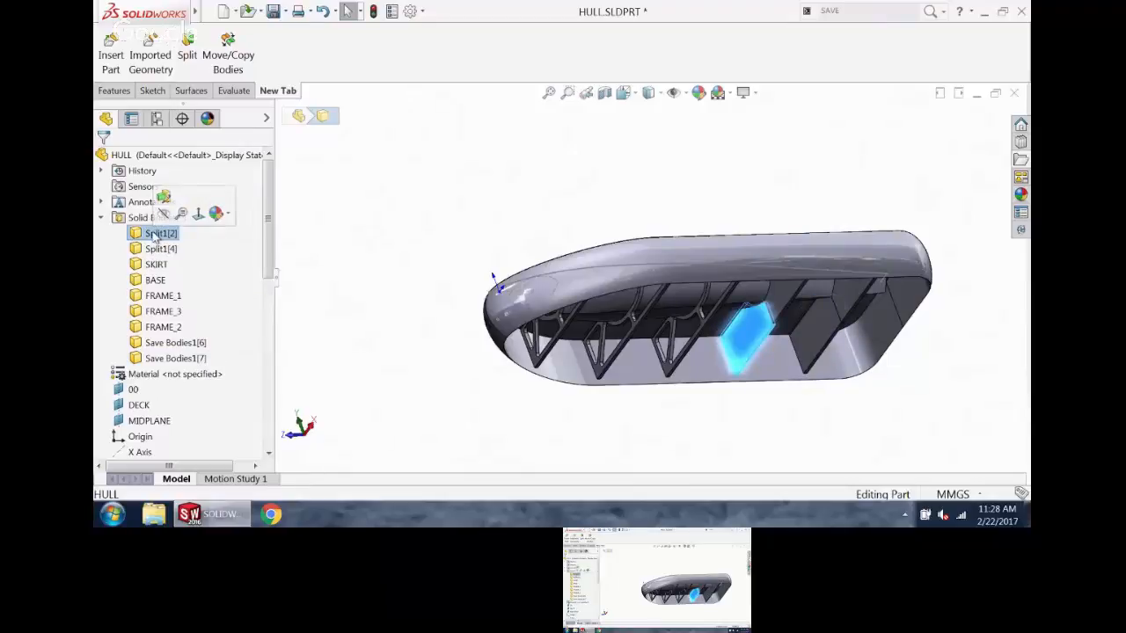
{"action": "left_click", "coordinate": [162, 232]}
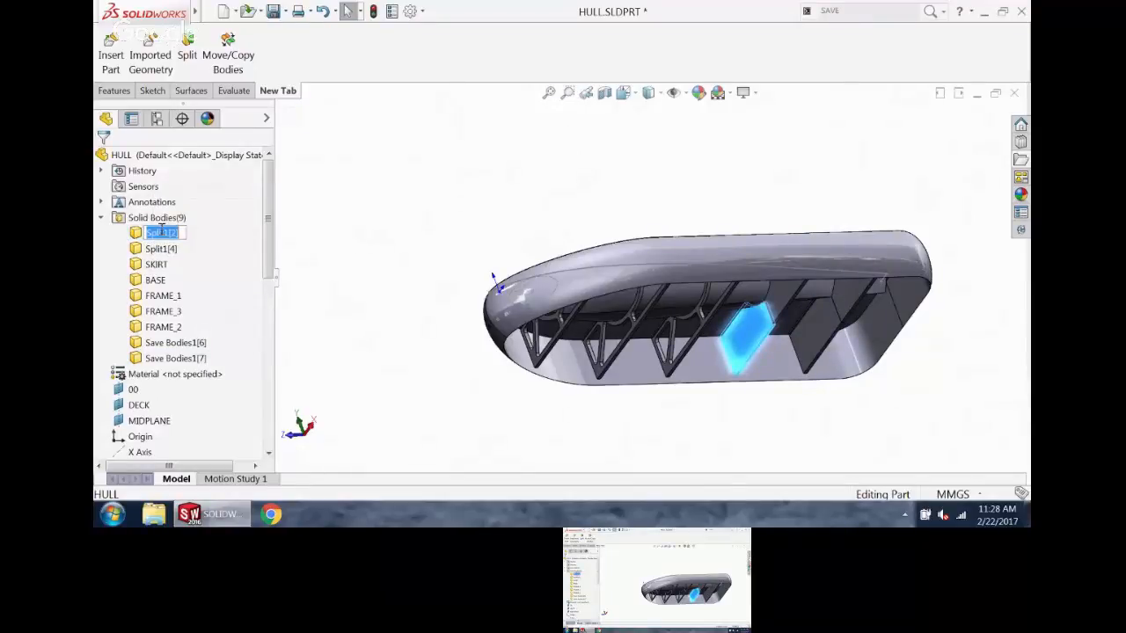
{"action": "type", "text": "frame_"}
{"action": "key", "text": "BackSpace"}
{"action": "key", "text": "BackSpace"}
{"action": "key", "text": "BackSpace"}
{"action": "key", "text": "BackSpace"}
{"action": "key", "text": "BackSpace"}
{"action": "key", "text": "BackSpace"}
{"action": "type", "text": "FRAME_4"}
{"action": "key", "text": "Return"}
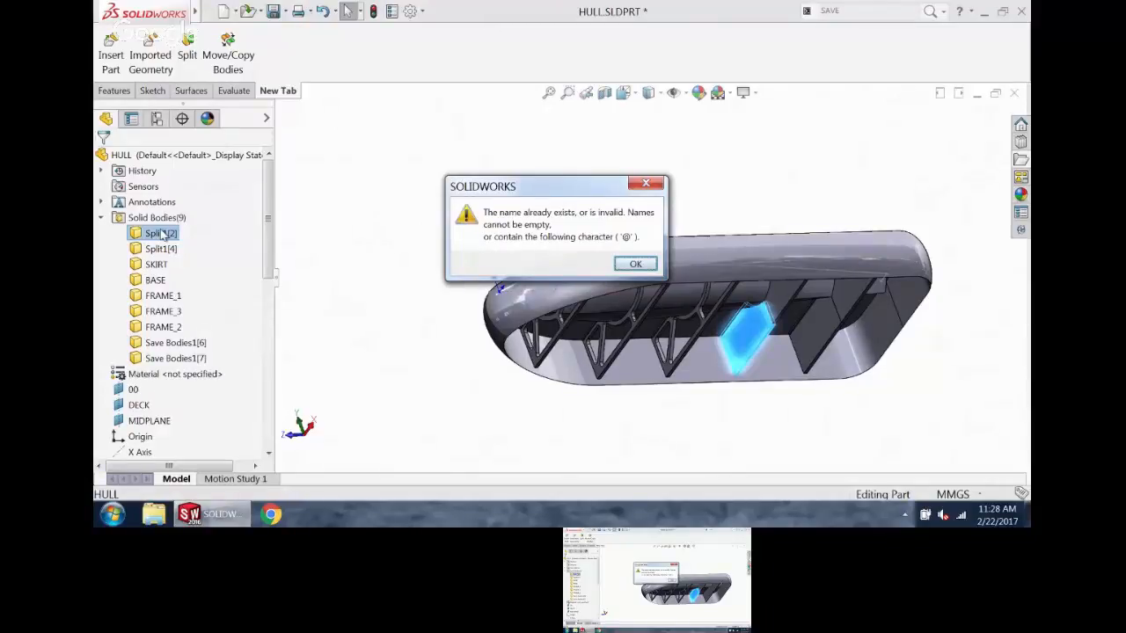
{"action": "left_click", "coordinate": [634, 264]}
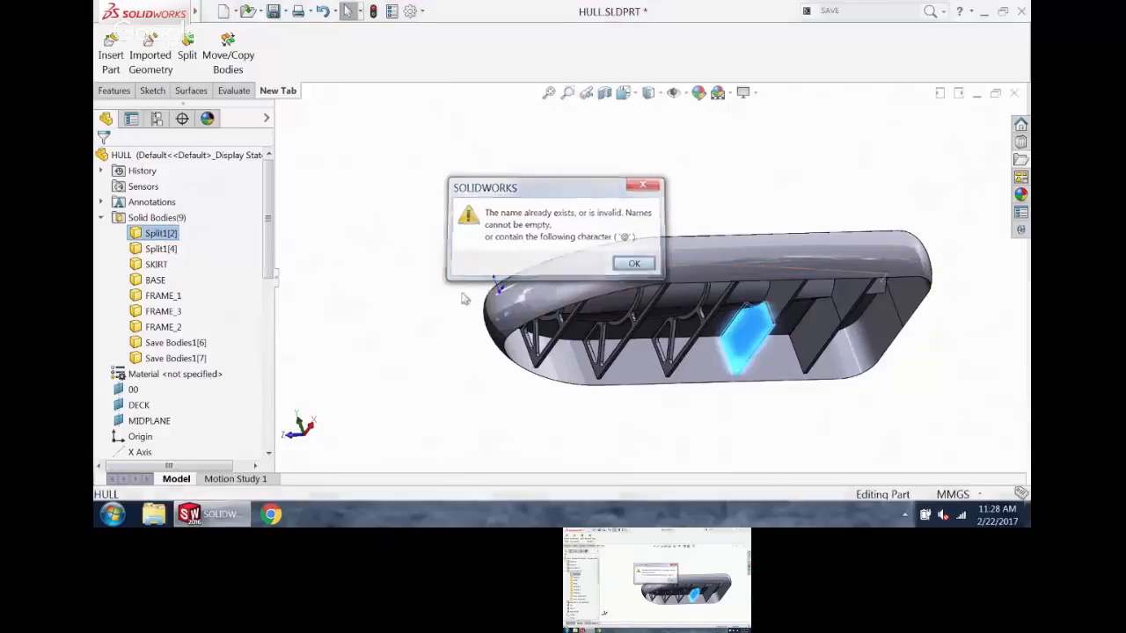
- Roll the HULL part back to just before Split1 and rename the FRAME_4 solid body as old
{"action": "left_click_drag", "start_coordinate": [270, 218], "coordinate": [268, 407]}
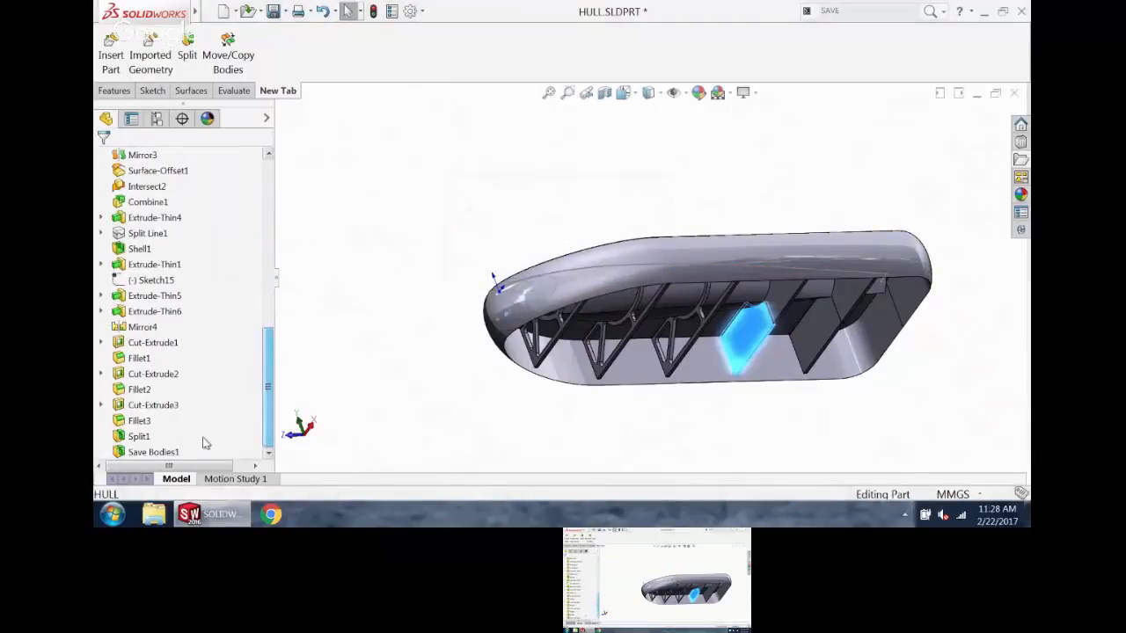
{"action": "left_click_drag", "start_coordinate": [231, 459], "coordinate": [231, 430]}
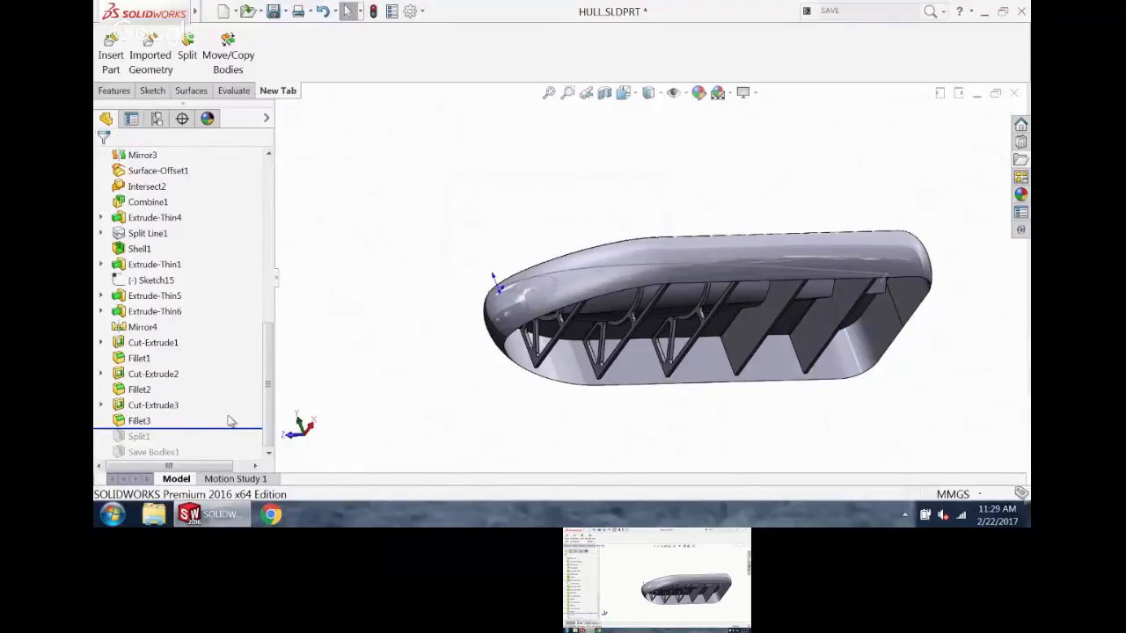
{"action": "left_click_drag", "start_coordinate": [269, 382], "coordinate": [268, 227]}
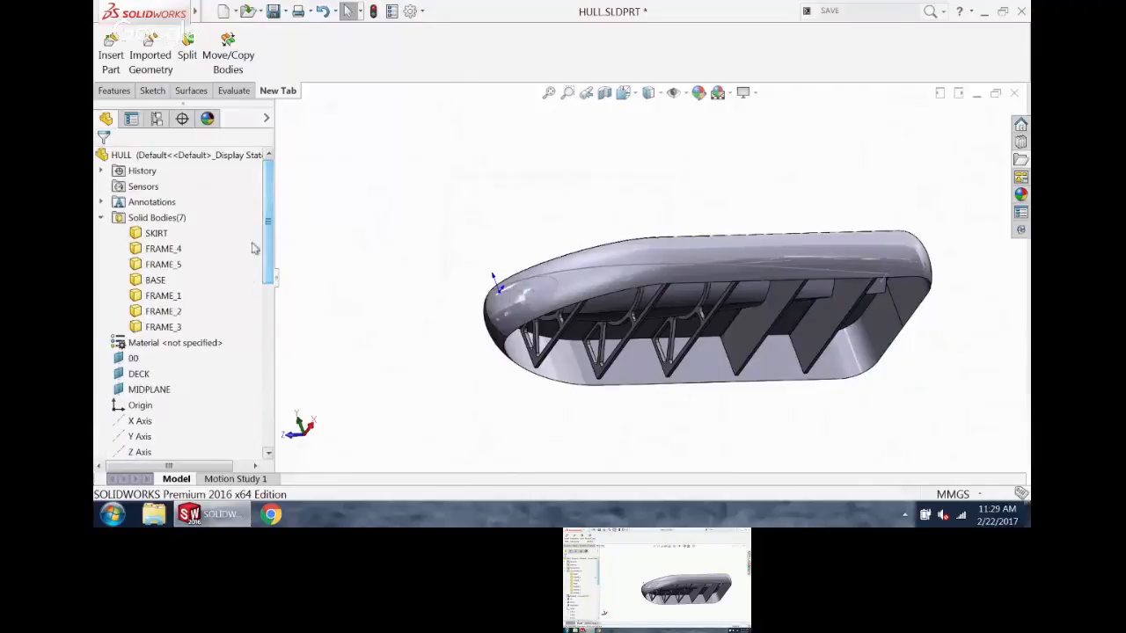
{"action": "left_click", "coordinate": [174, 250]}
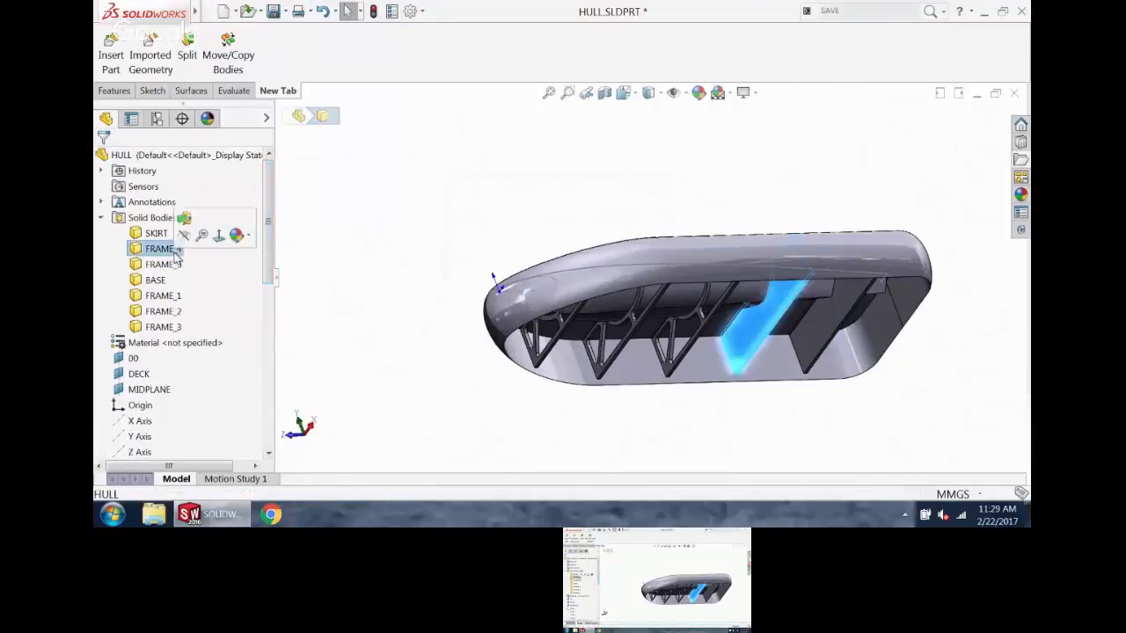
{"action": "left_click", "coordinate": [163, 249]}
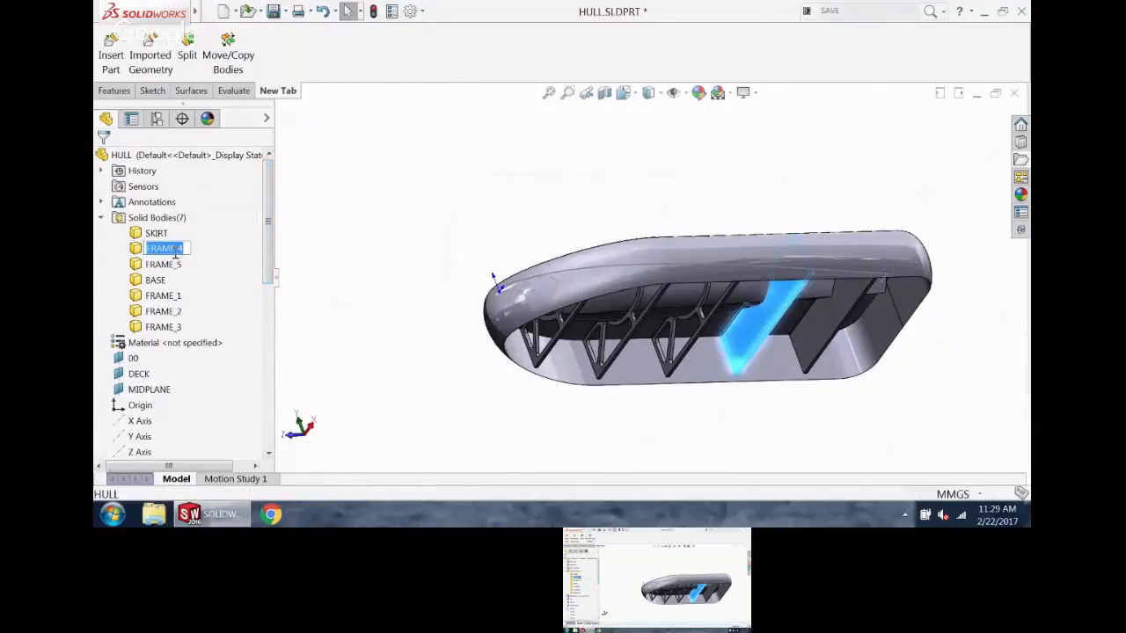
{"action": "type", "text": "old"}
{"action": "key", "text": "Return"}
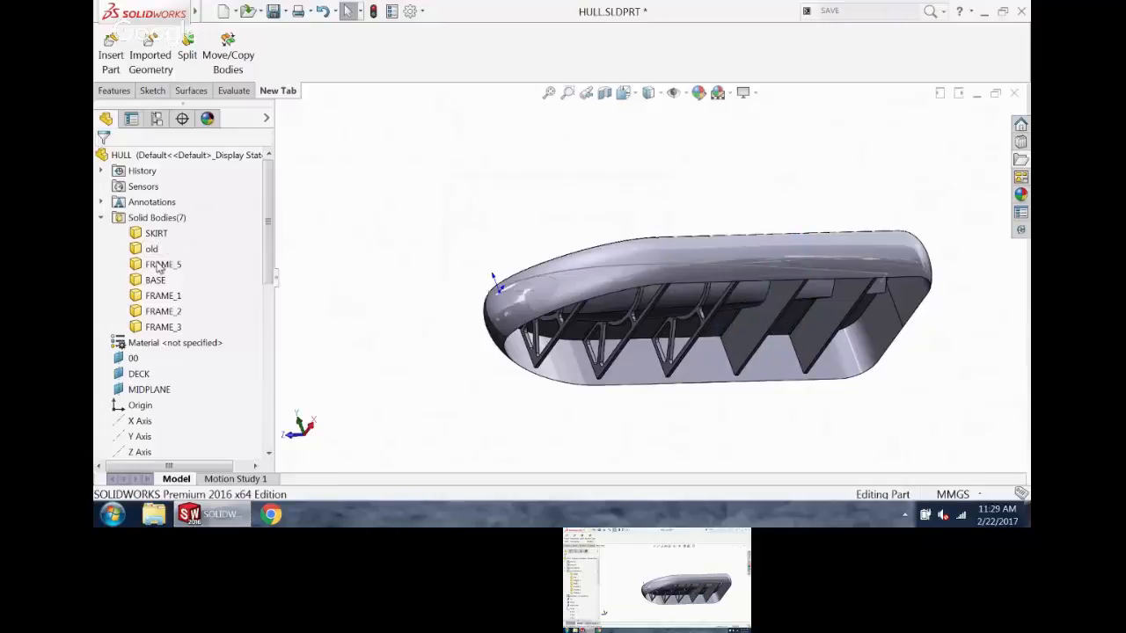
- Rename the FRAME_5 solid body as old2
{"action": "left_click", "coordinate": [154, 265]}
{"action": "left_click", "coordinate": [158, 263]}
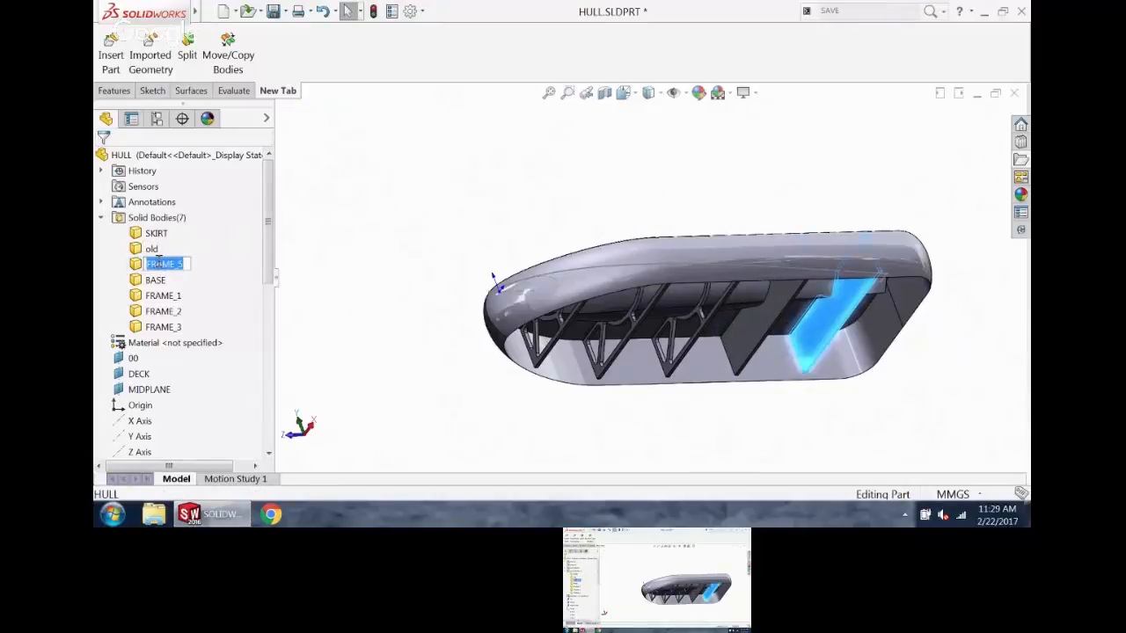
{"action": "type", "text": "old2"}
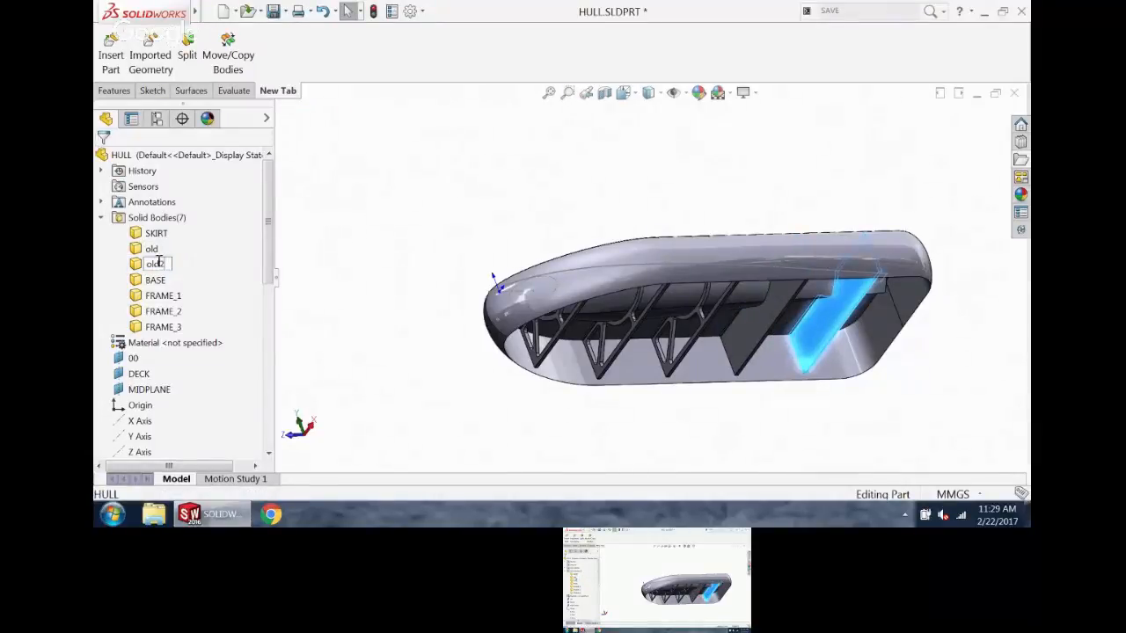
{"action": "key", "text": "Return"}
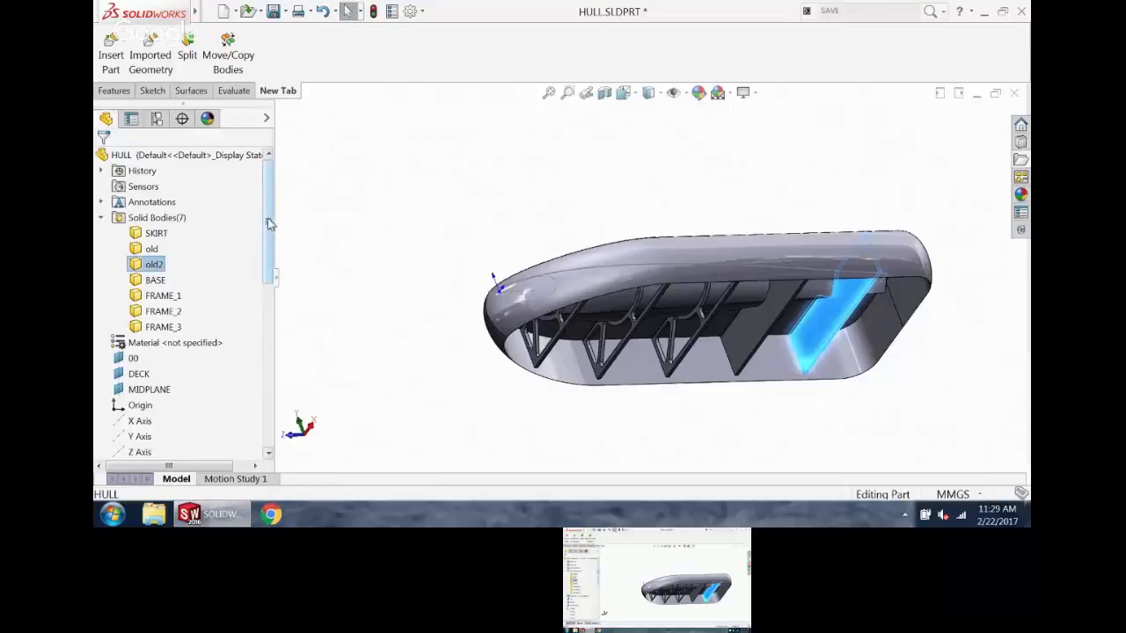
- Roll the HULL part's feature history forward past Split1 and Save Bodies1 to the end
{"action": "left_click_drag", "start_coordinate": [270, 224], "coordinate": [264, 384]}
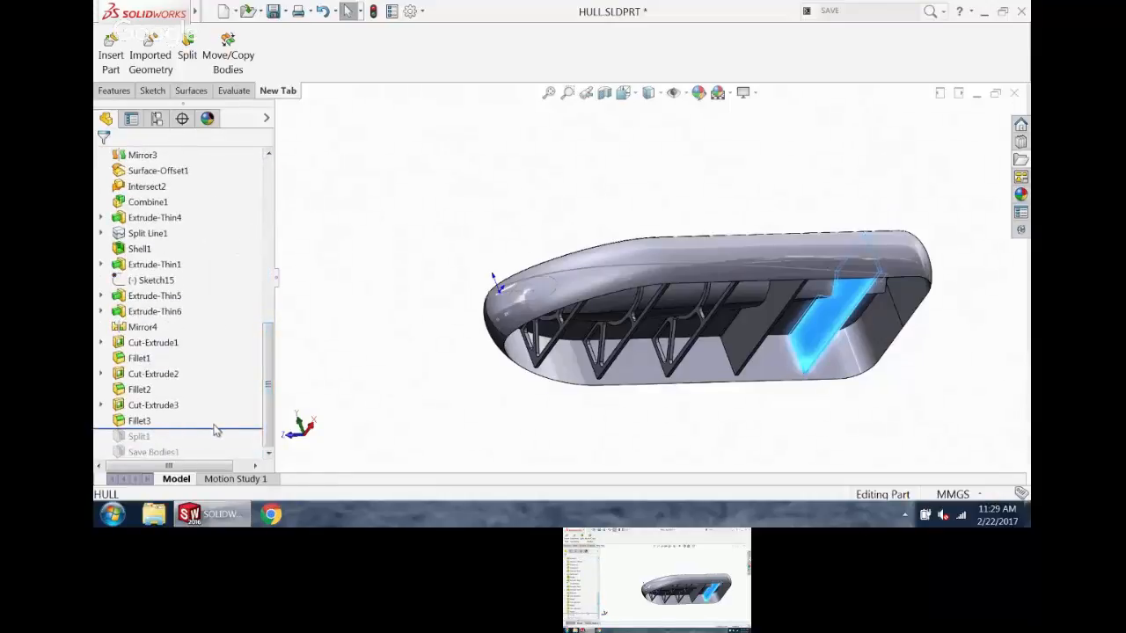
{"action": "left_click_drag", "start_coordinate": [225, 429], "coordinate": [269, 324]}
{"action": "left_click_drag", "start_coordinate": [236, 366], "coordinate": [224, 459]}
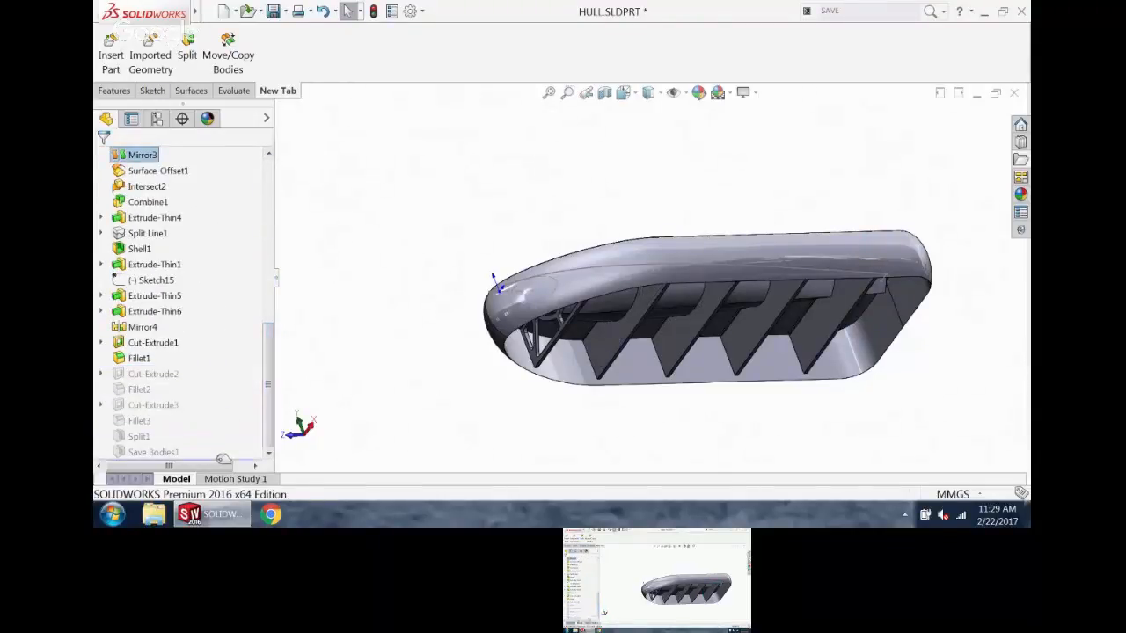
{"action": "mouse_move", "coordinate": [266, 402]}
{"action": "left_mouse_down"}
{"action": "mouse_move", "coordinate": [273, 229]}
{"action": "mouse_move", "coordinate": [284, 413]}
{"action": "left_mouse_up"}
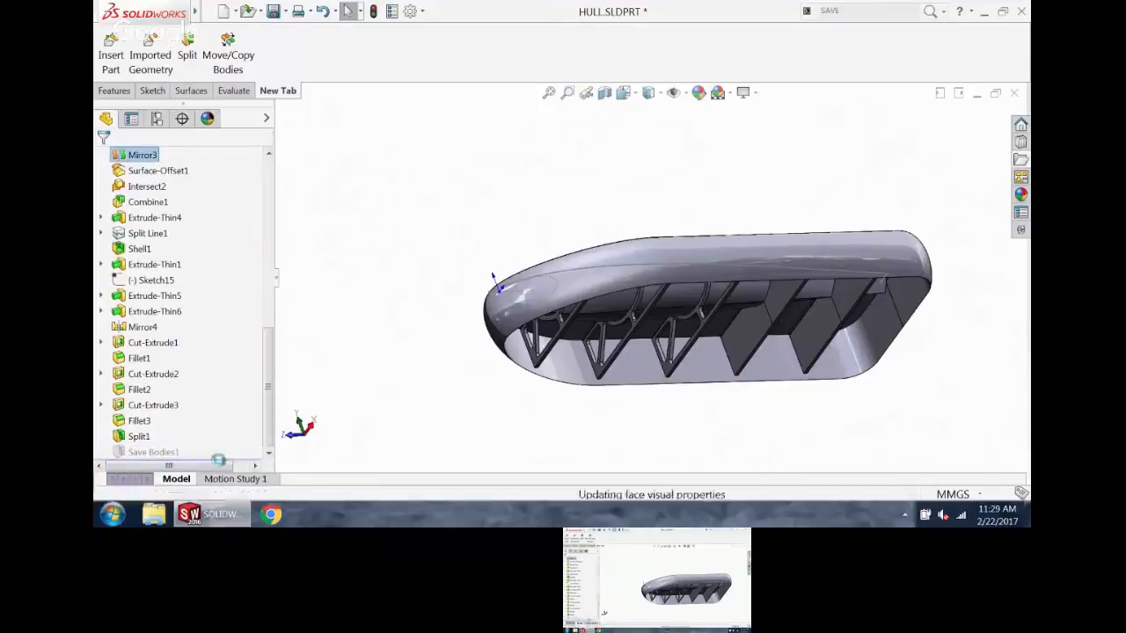
- Rename the HULL part's Split1[2] solid body as FRAME_4
{"action": "left_click_drag", "start_coordinate": [275, 400], "coordinate": [276, 208]}
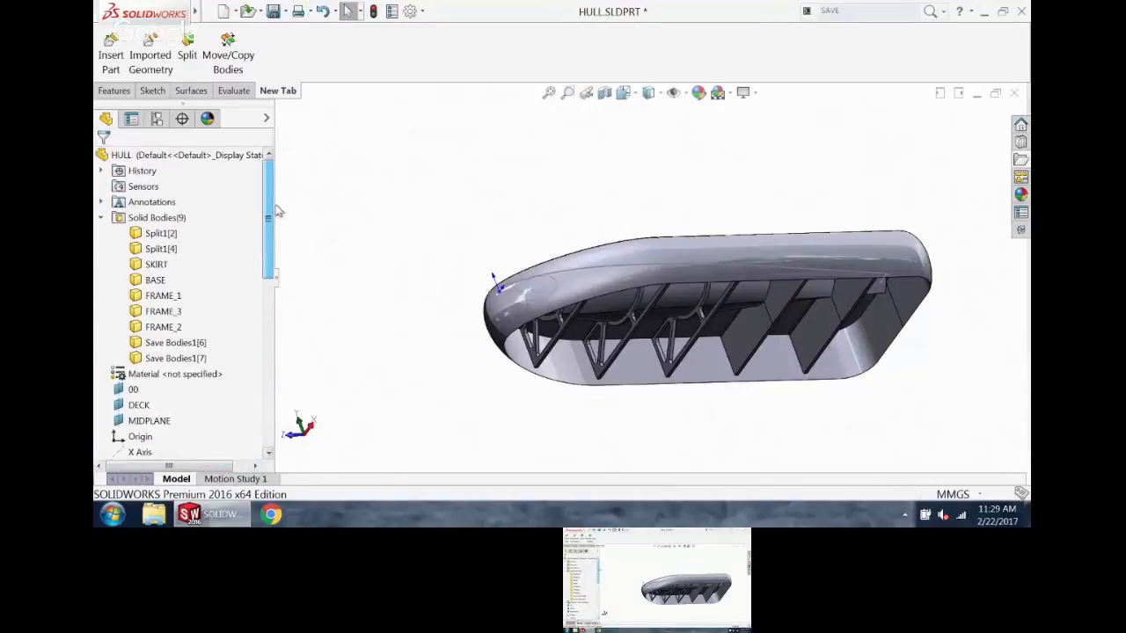
{"action": "left_click", "coordinate": [167, 234]}
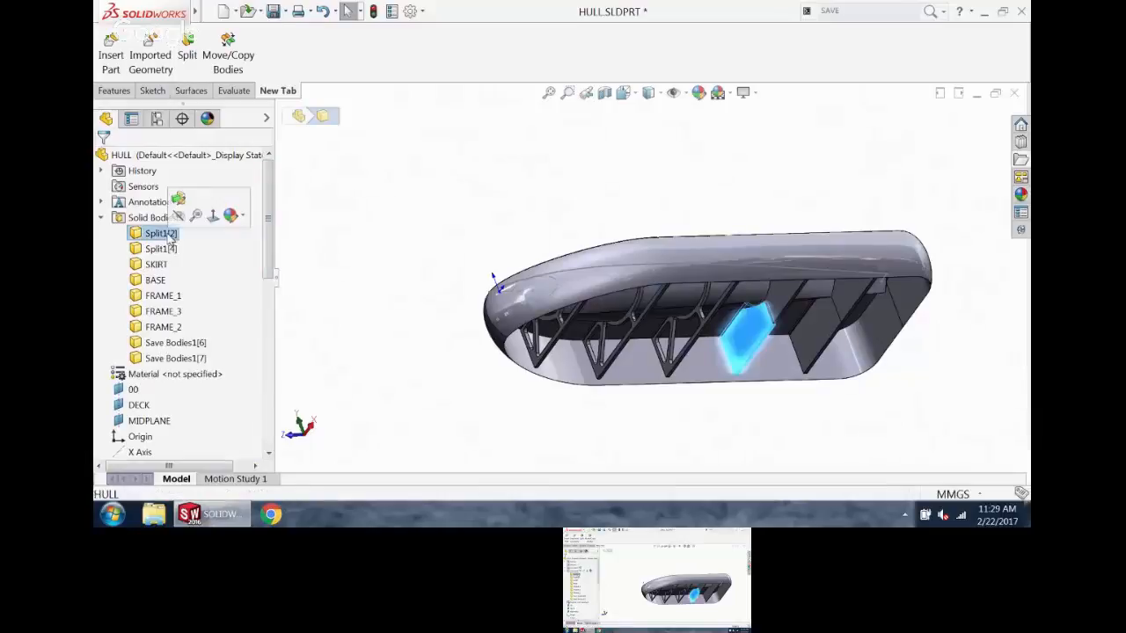
{"action": "left_click", "coordinate": [167, 234]}
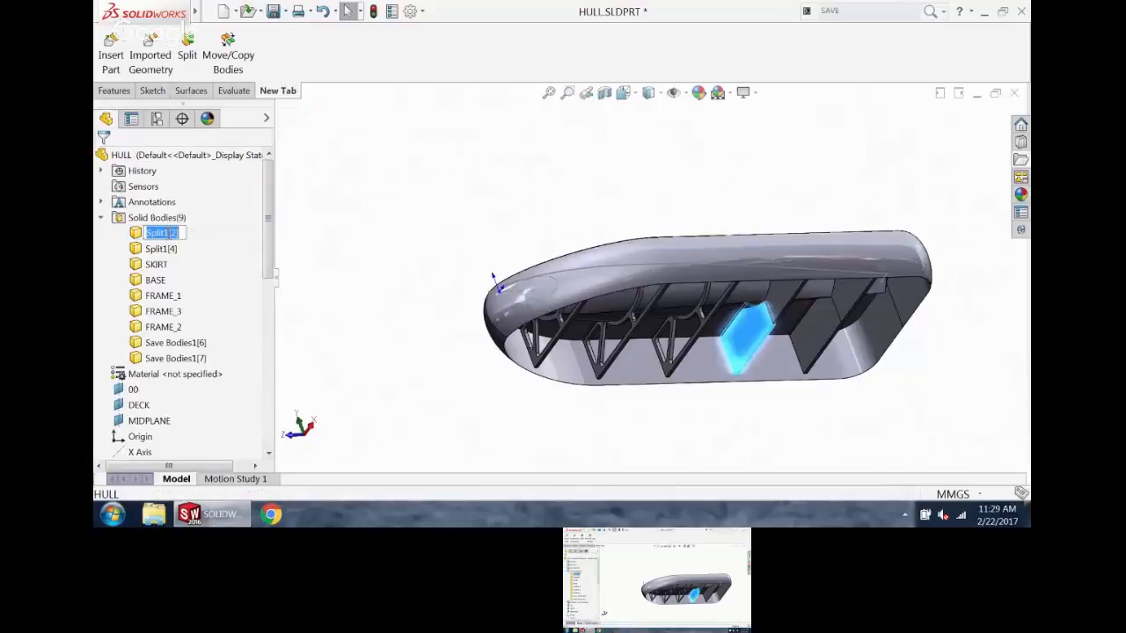
{"action": "type", "text": "FRAME_4"}
{"action": "key", "text": "Return"}
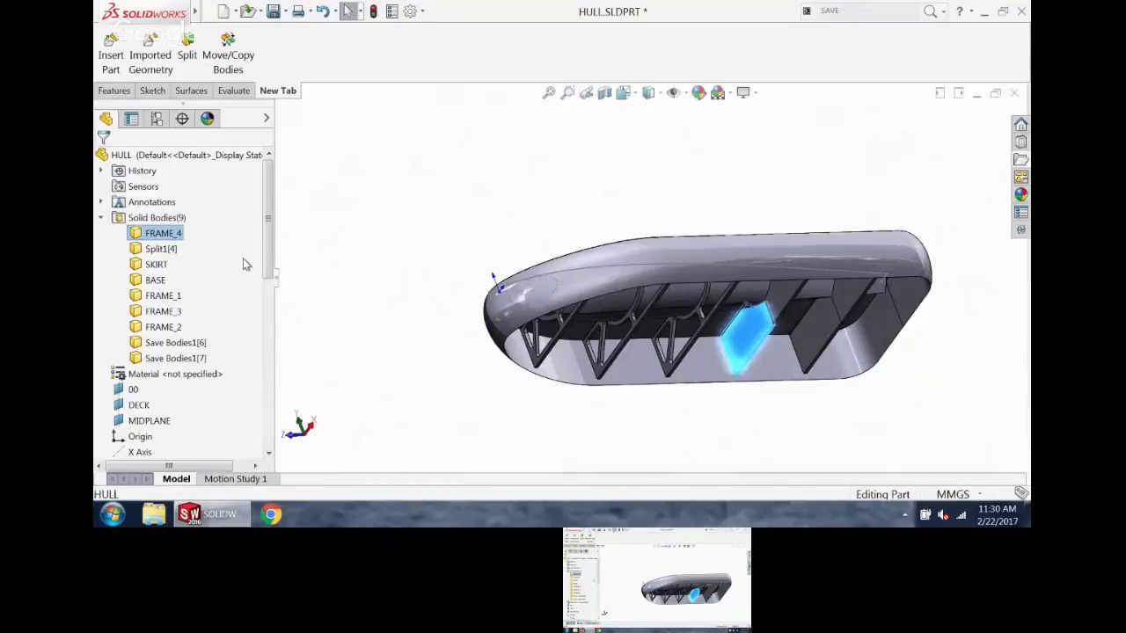
- Rename the Split1[4] solid body as FRAME_5
{"action": "left_click", "coordinate": [161, 249]}
{"action": "left_click", "coordinate": [161, 249]}
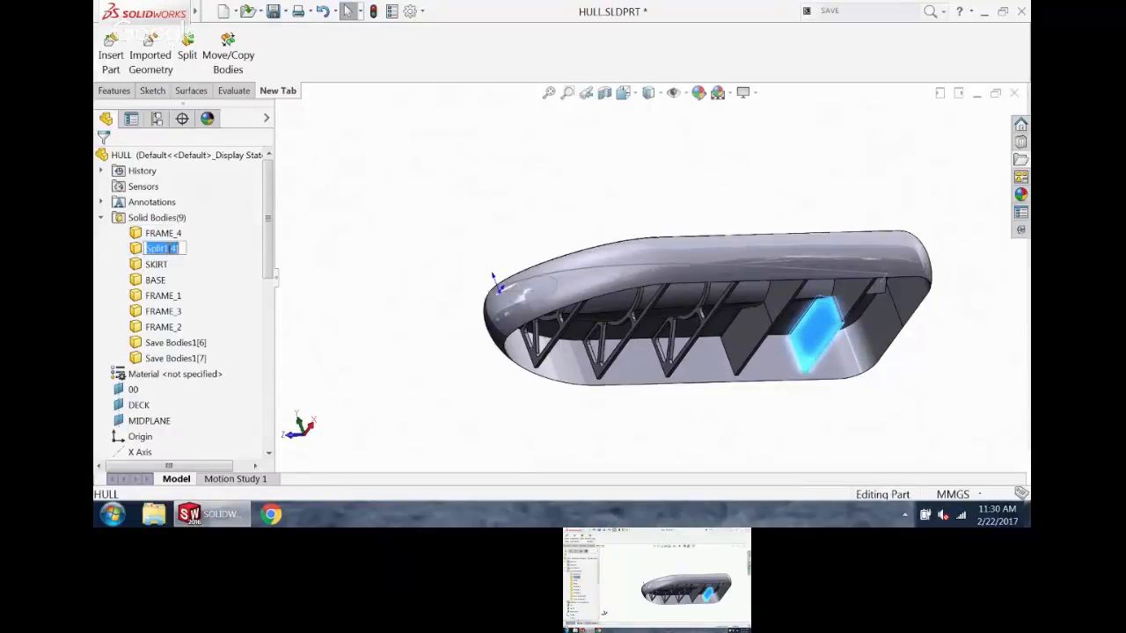
{"action": "type", "text": "FRAME_5"}
{"action": "left_click", "coordinate": [328, 209]}
- Check the SKIRT and Save Bodies1[6] bodies, and rename the FRAME_5 solid body as FRAME_6
{"action": "left_click", "coordinate": [159, 265]}
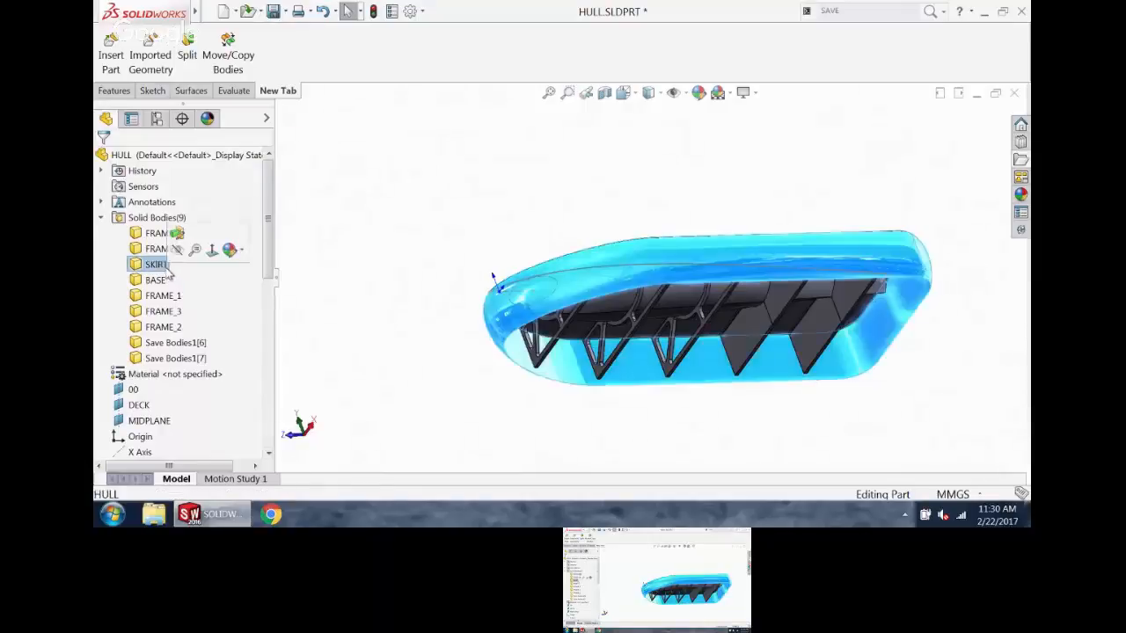
{"action": "left_click", "coordinate": [176, 343]}
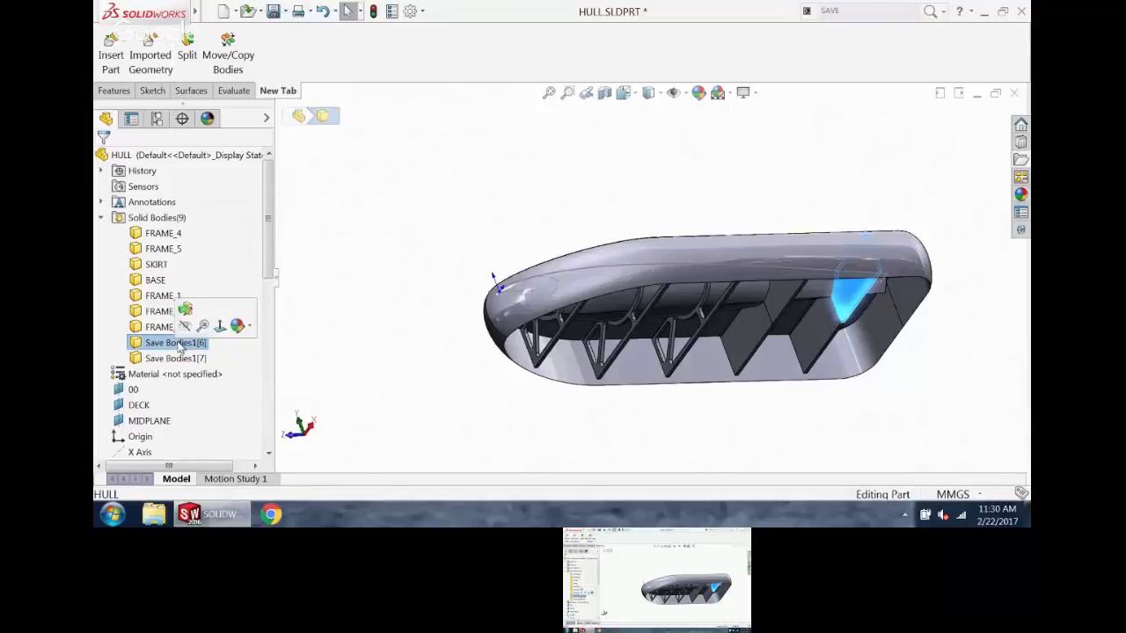
{"action": "left_click", "coordinate": [163, 249]}
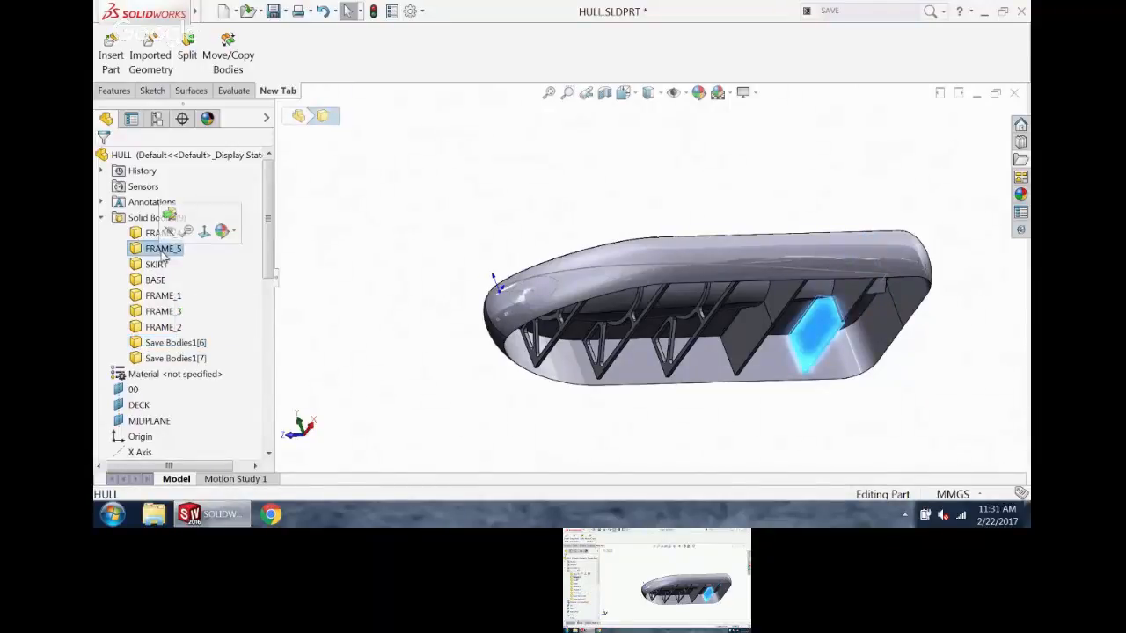
{"action": "left_click", "coordinate": [181, 248]}
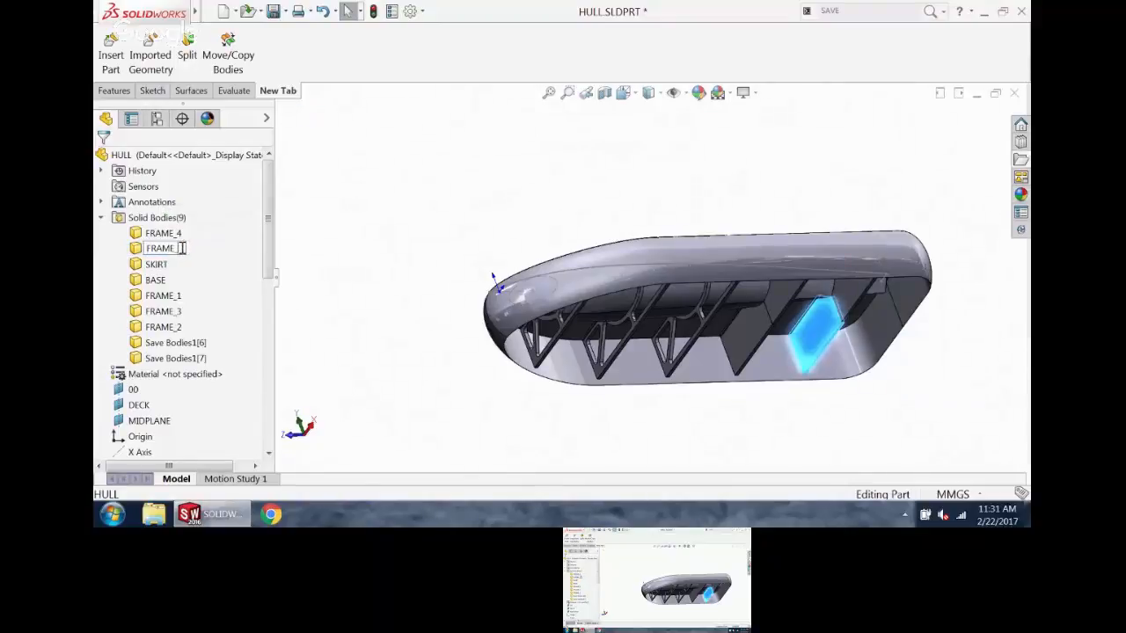
{"action": "key", "text": "BackSpace"}
{"action": "type", "text": "6"}
{"action": "key", "text": "Return"}
- Rename the Save Bodies1[6] solid body as FRAME_5
{"action": "left_click", "coordinate": [198, 342]}
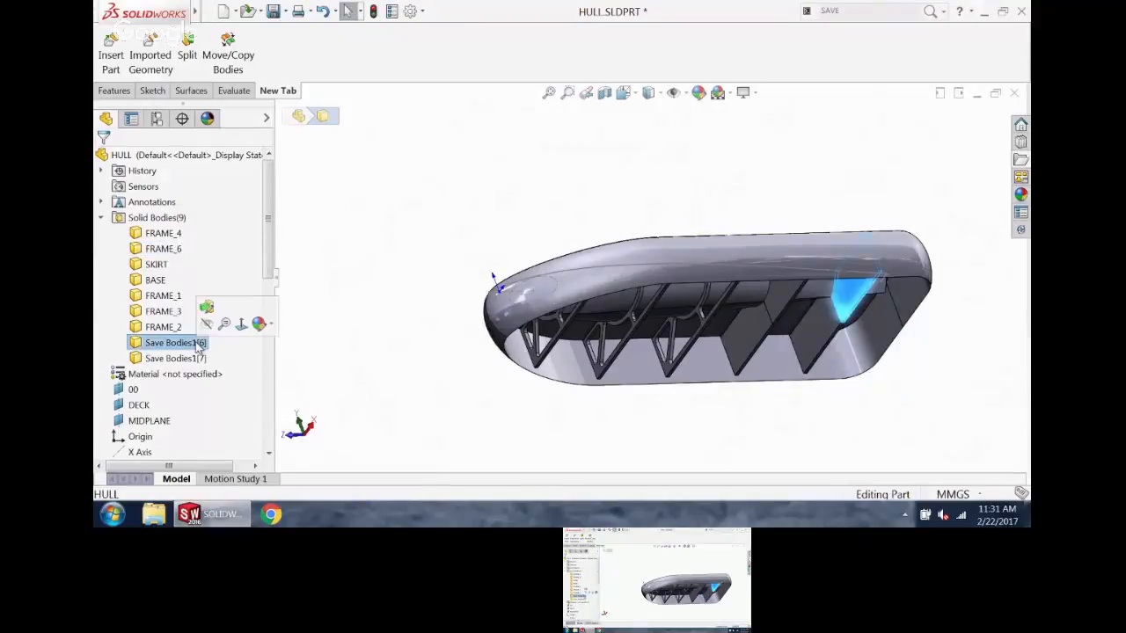
{"action": "left_click", "coordinate": [198, 343]}
{"action": "type", "text": "FRAME_5"}
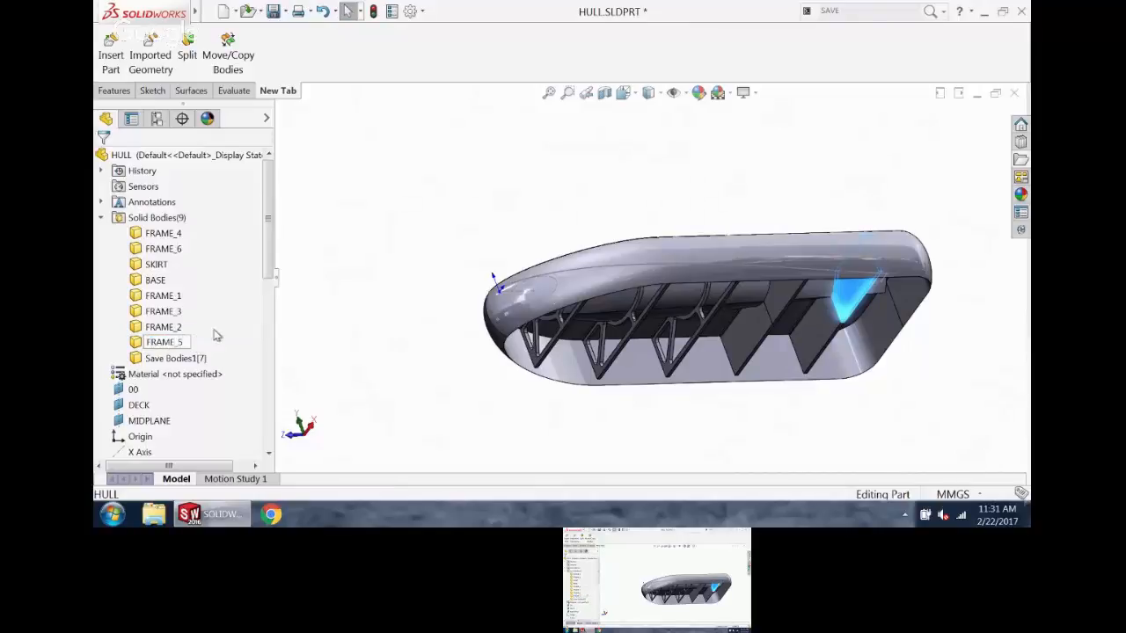
{"action": "key", "text": "Return"}
- Compare the FRAME_4, FRAME_6 and FRAME_5 bodies, and rename the Save Bodies1[7] solid body as FRAME_7
{"action": "left_click", "coordinate": [198, 363]}
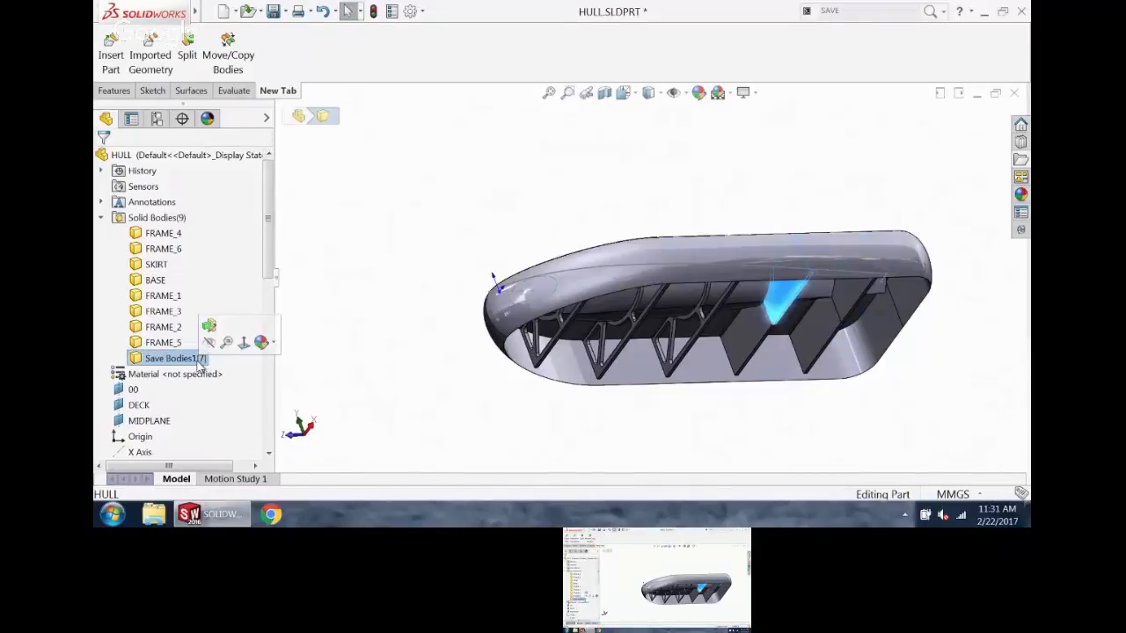
{"action": "left_click", "coordinate": [162, 233]}
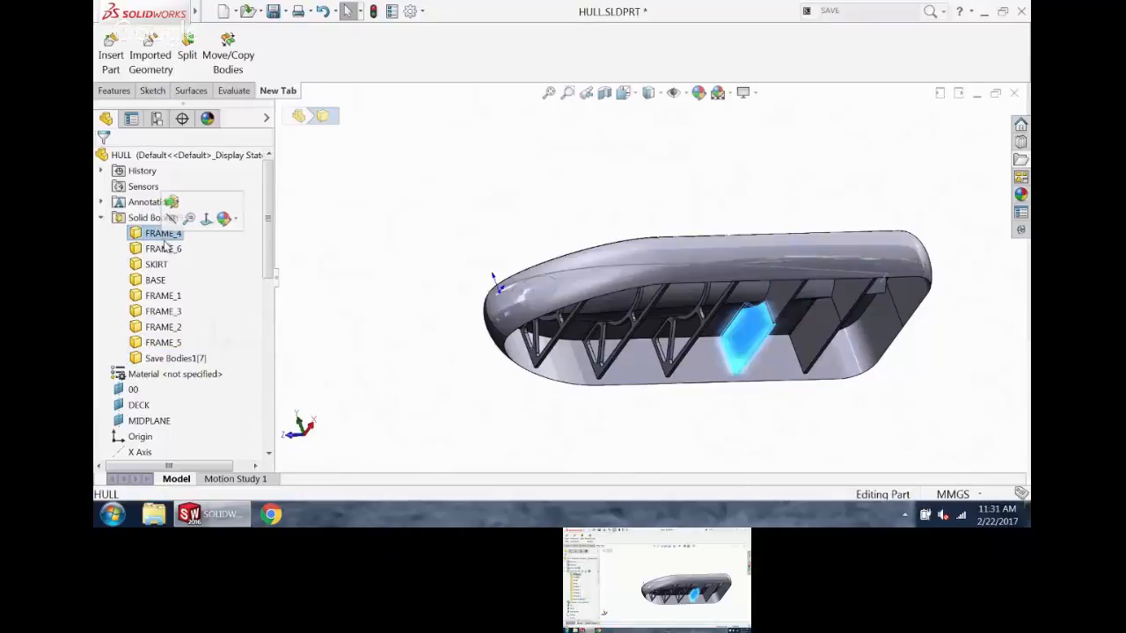
{"action": "left_click", "coordinate": [165, 250]}
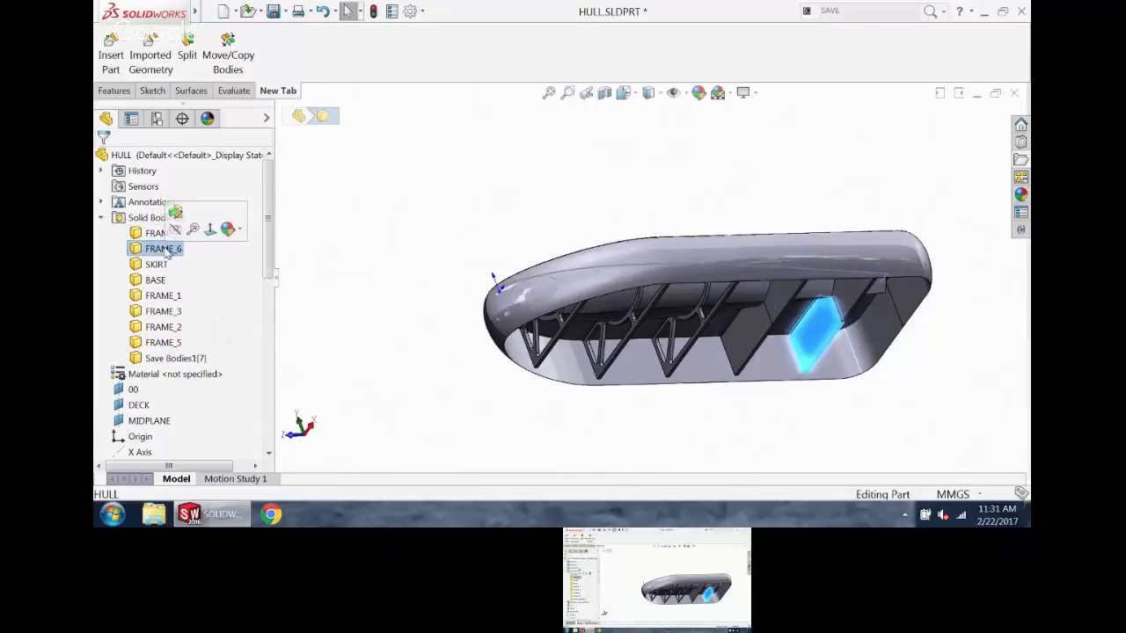
{"action": "left_click", "coordinate": [170, 343]}
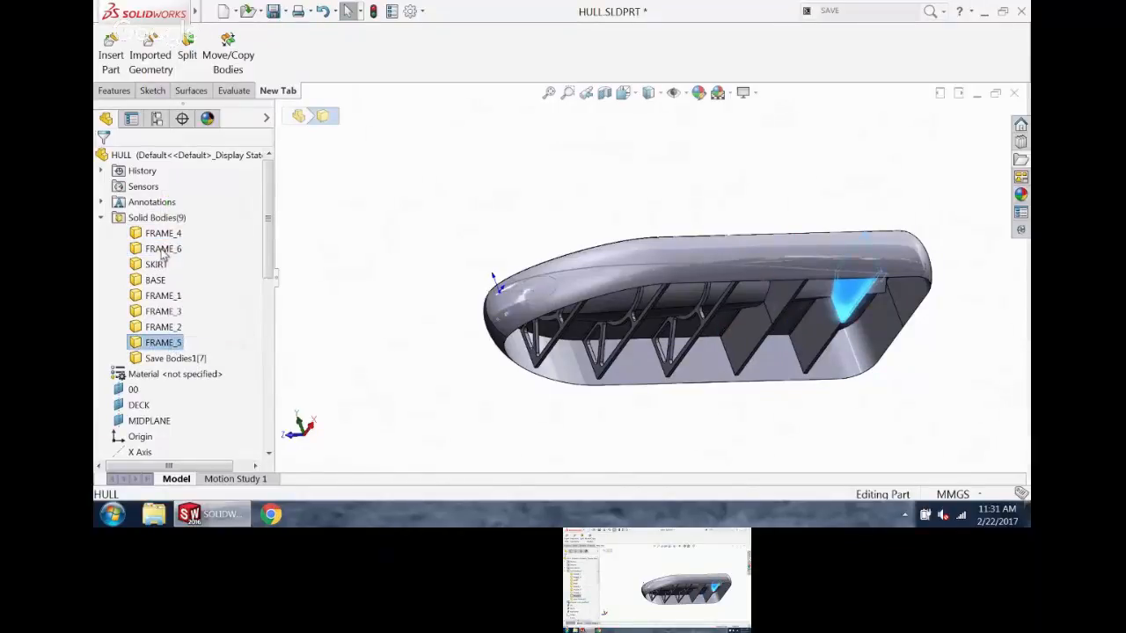
{"action": "left_click", "coordinate": [179, 361]}
{"action": "left_click", "coordinate": [181, 360]}
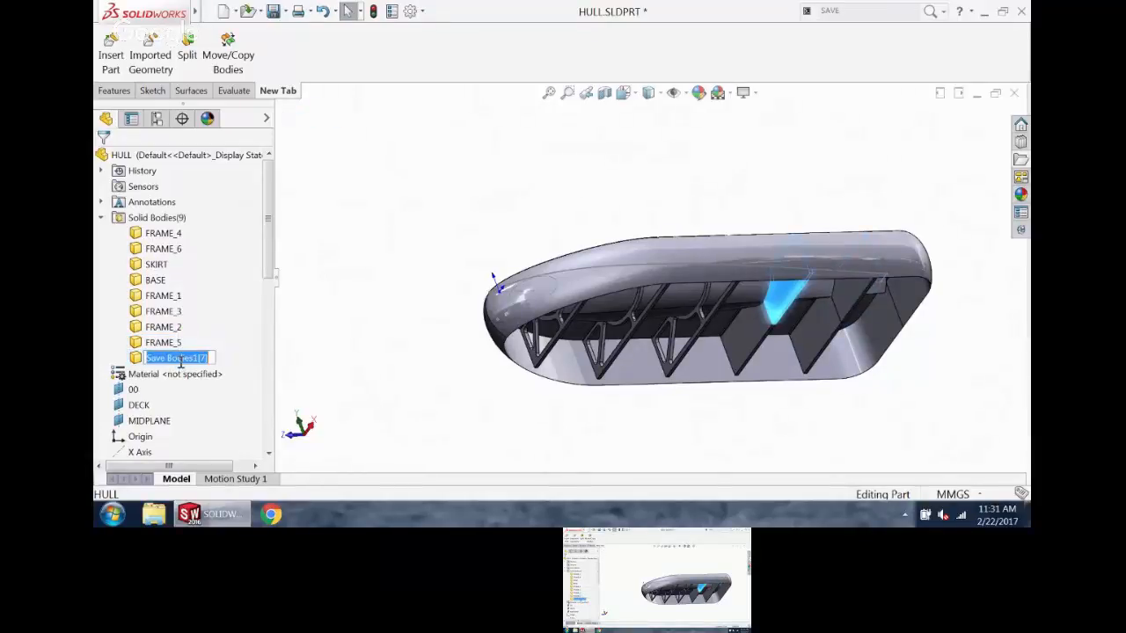
{"action": "type", "text": "FRAME_7"}
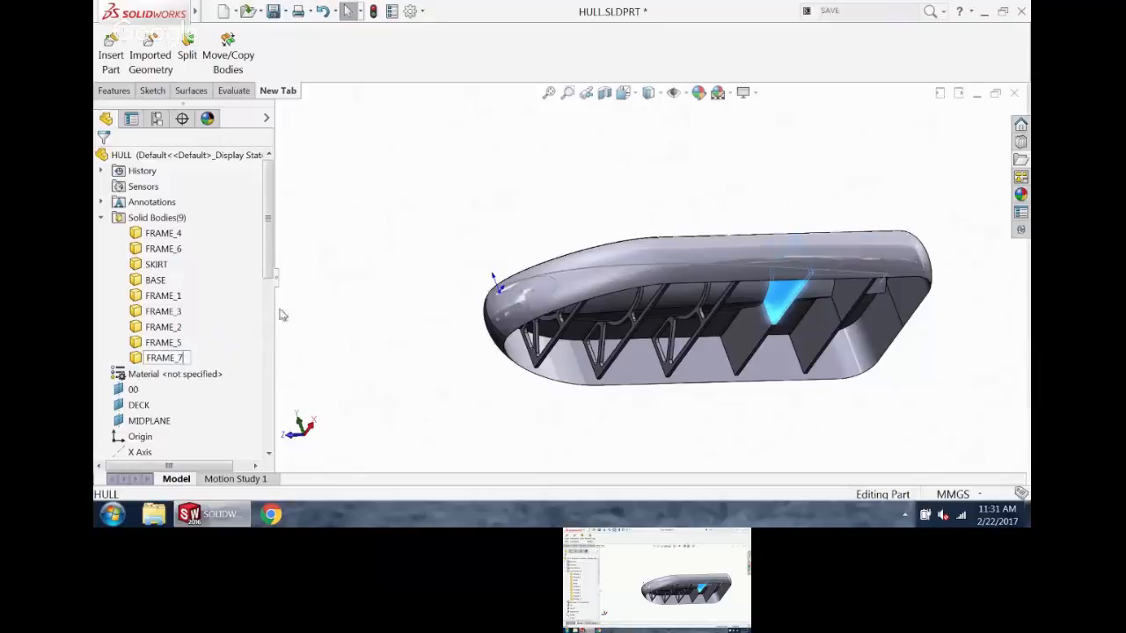
{"action": "left_click", "coordinate": [336, 267]}
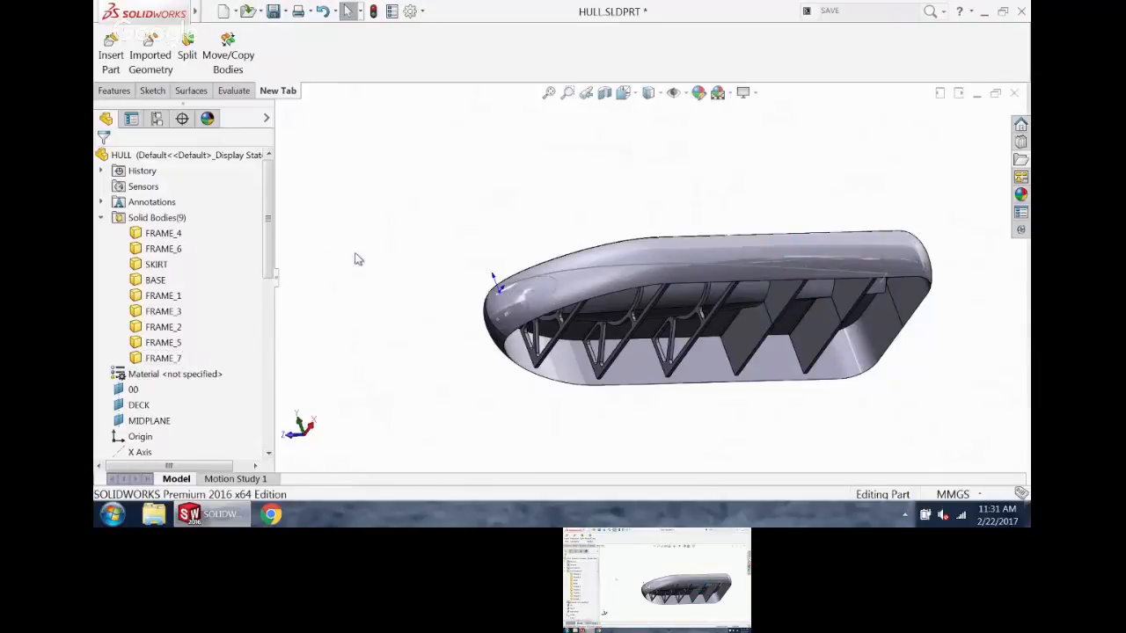
- Switch to the 73X-00345-LP assembly and examine where the FRAME_5 and FRAME_4 components sit in the hull
{"action": "key", "text": "ctrl+Tab"}
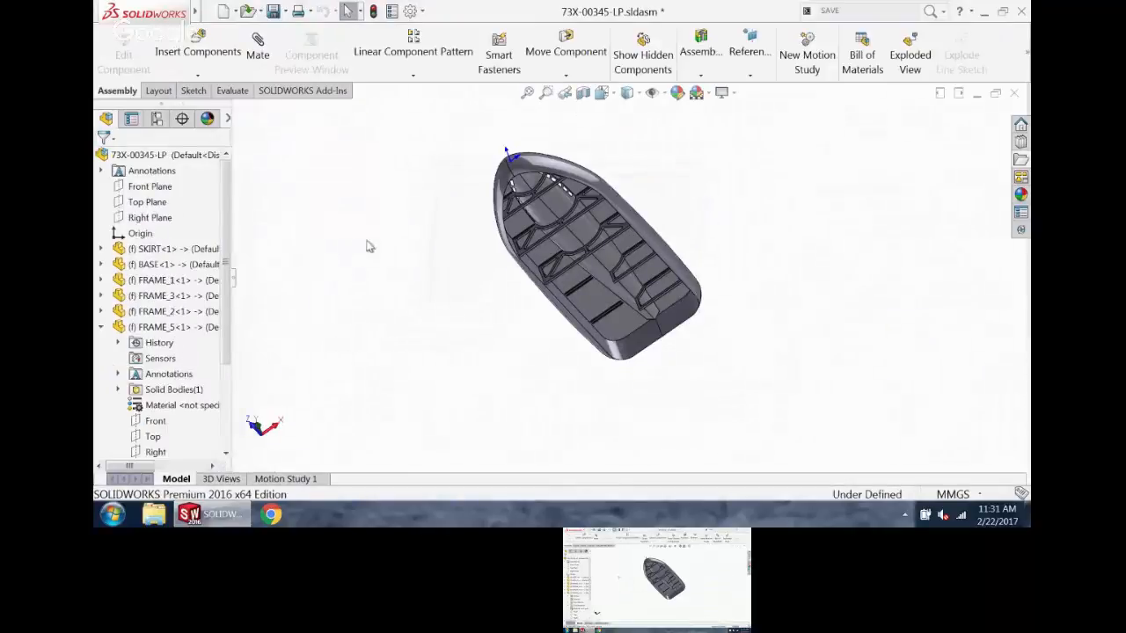
{"action": "left_click", "coordinate": [101, 327]}
{"action": "middle_click_drag", "start_coordinate": [774, 245], "coordinate": [780, 261]}
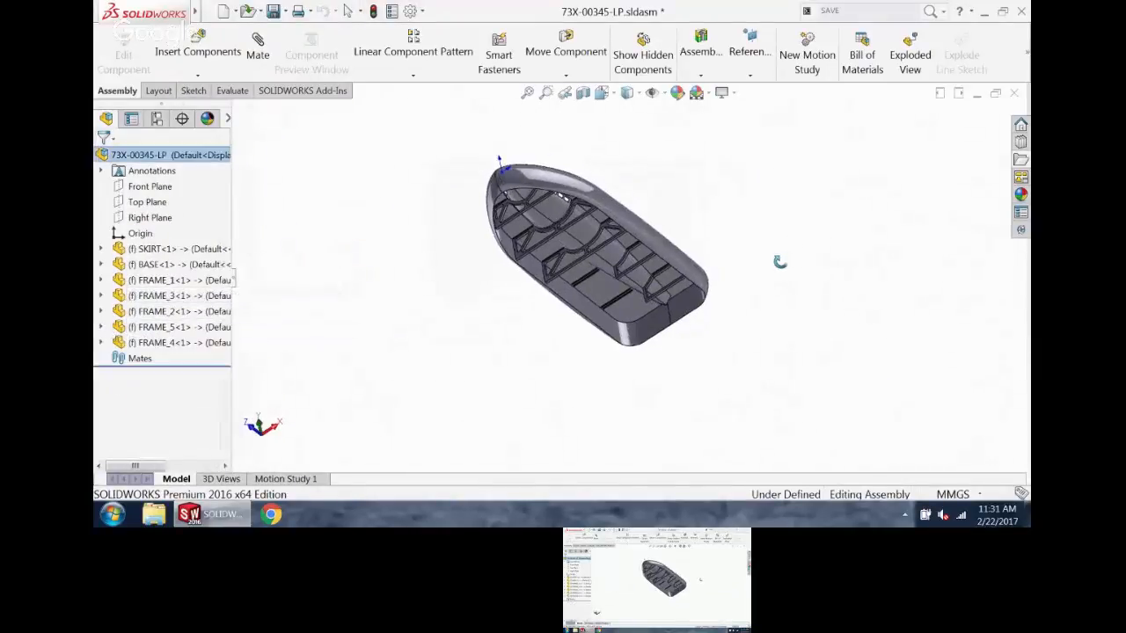
{"action": "scroll", "coordinate": [675, 276], "scroll_direction": "down", "scroll_amount": 6}
{"action": "scroll", "coordinate": [671, 280], "scroll_direction": "up", "scroll_amount": 4}
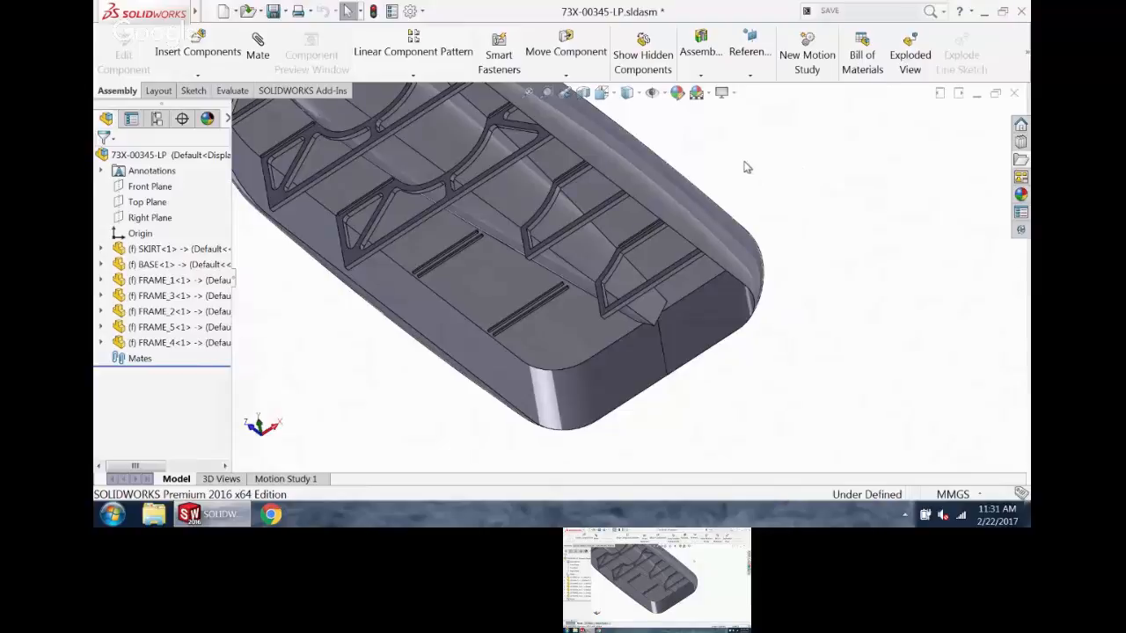
{"action": "scroll", "coordinate": [731, 183], "scroll_direction": "up", "scroll_amount": 3}
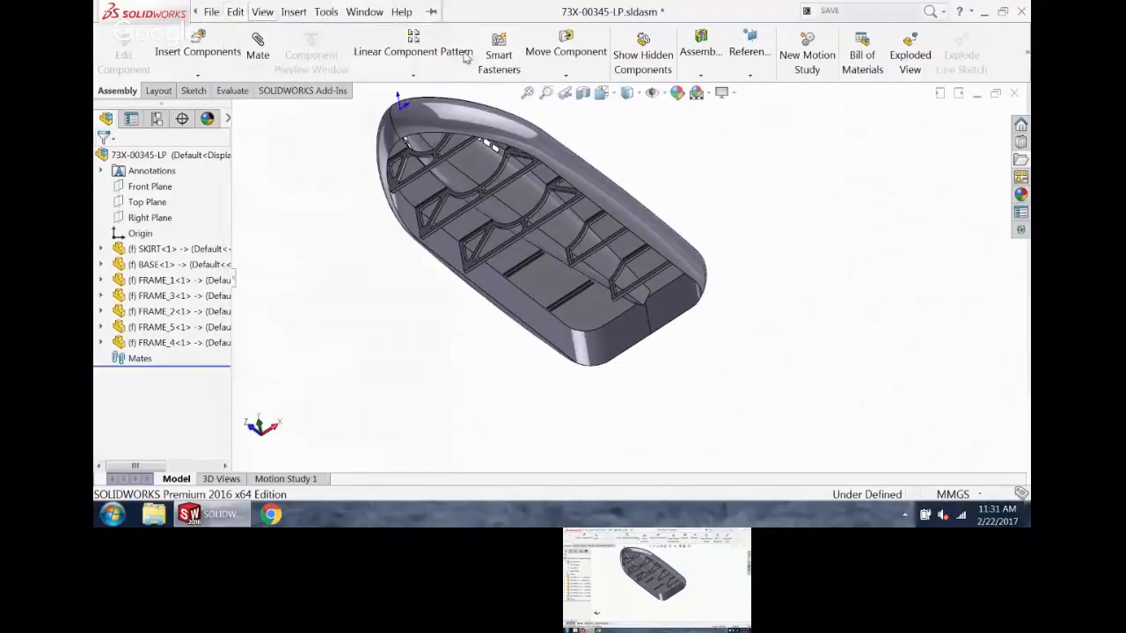
{"action": "left_click", "coordinate": [180, 327]}
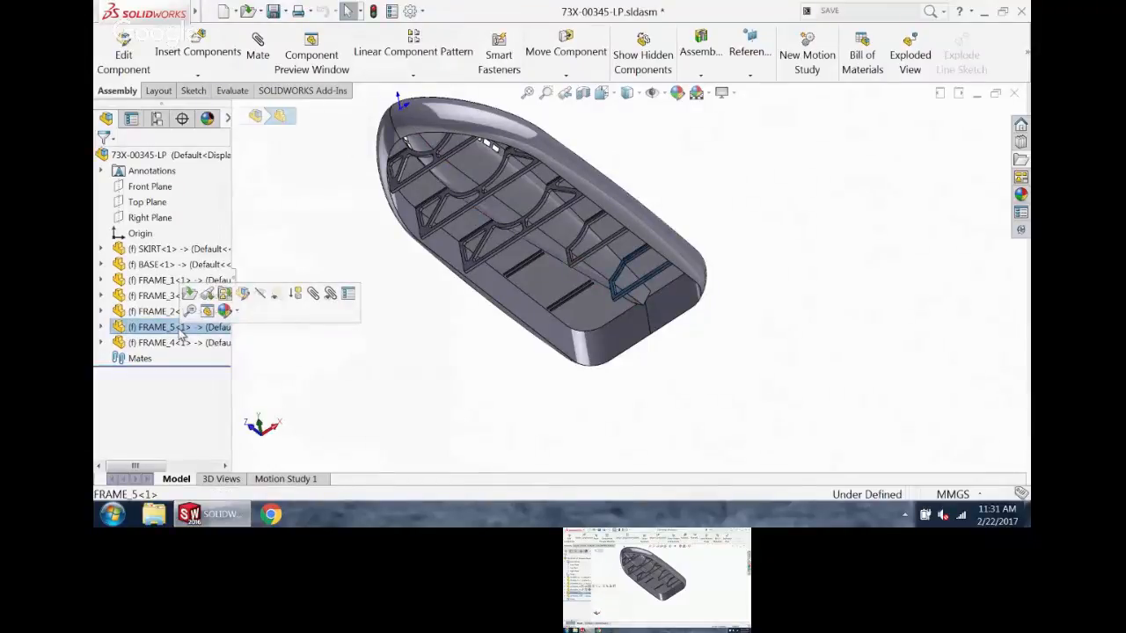
{"action": "left_click", "coordinate": [181, 343]}
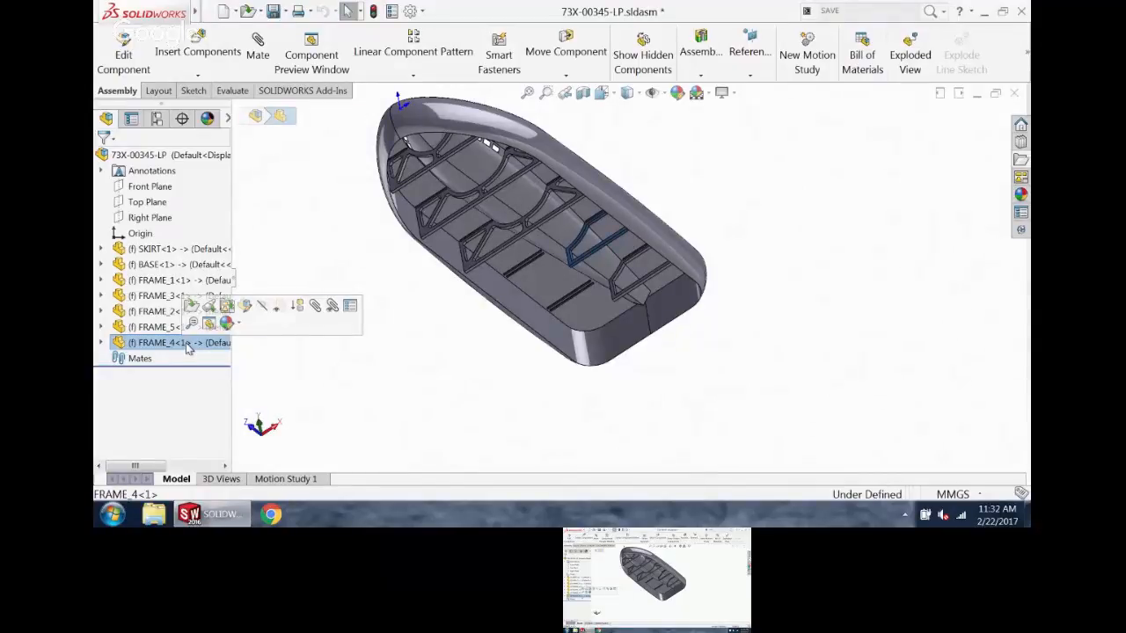
{"action": "left_click", "coordinate": [266, 232]}
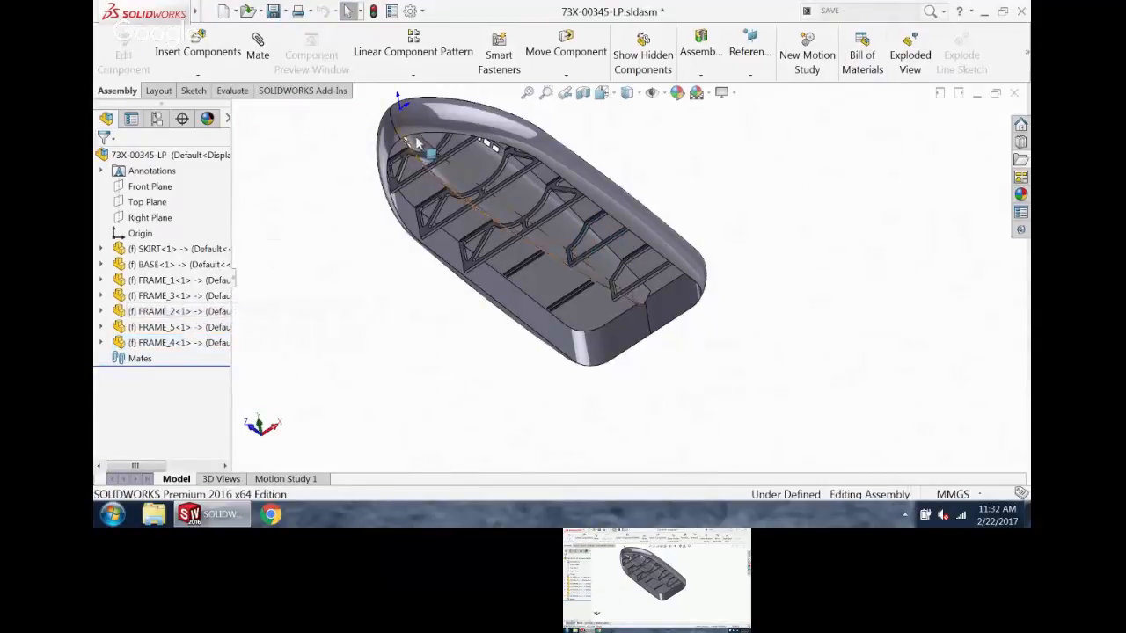
- Open the FRAME_4 component for editing in the context of the assembly
{"action": "middle_click_drag", "start_coordinate": [415, 144], "coordinate": [396, 225]}
{"action": "key", "text": "f"}
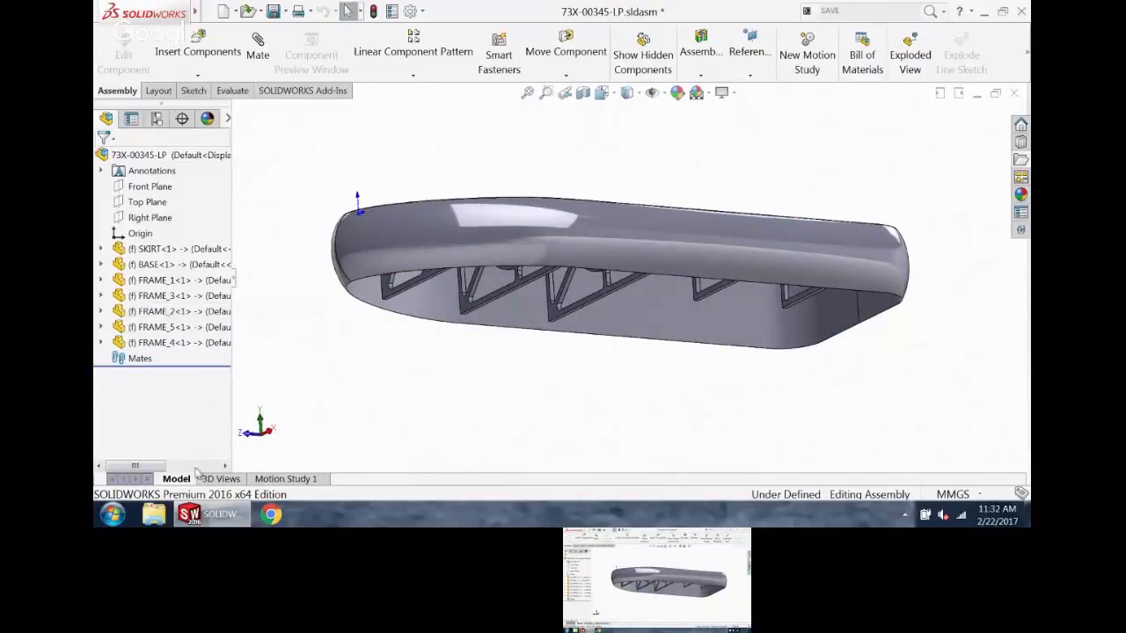
{"action": "left_click", "coordinate": [190, 345]}
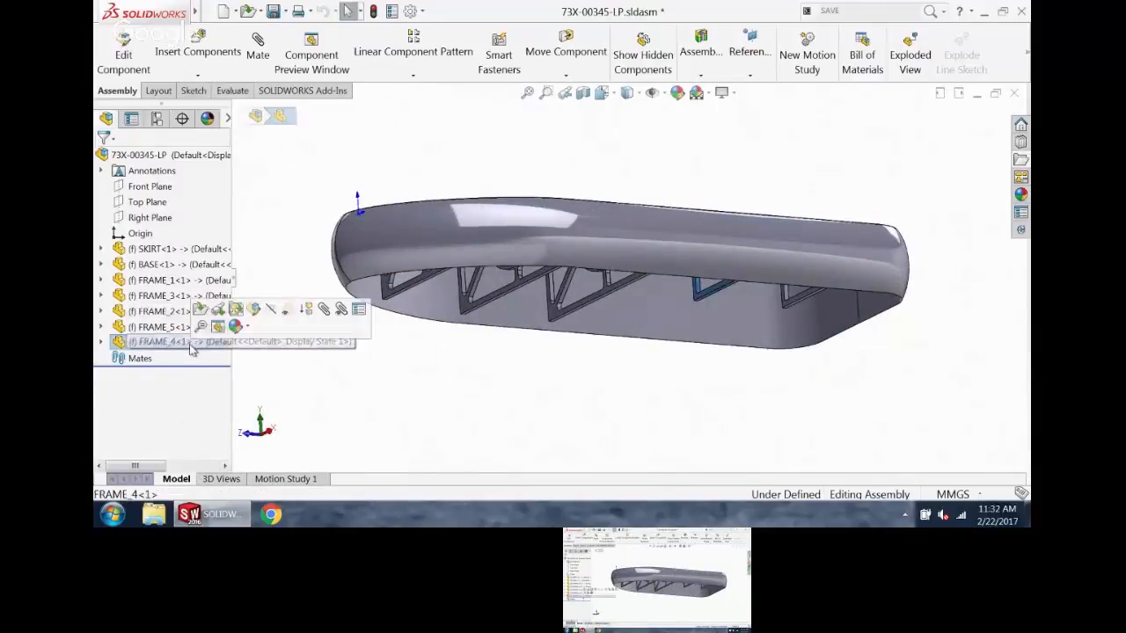
{"action": "left_click", "coordinate": [123, 54]}
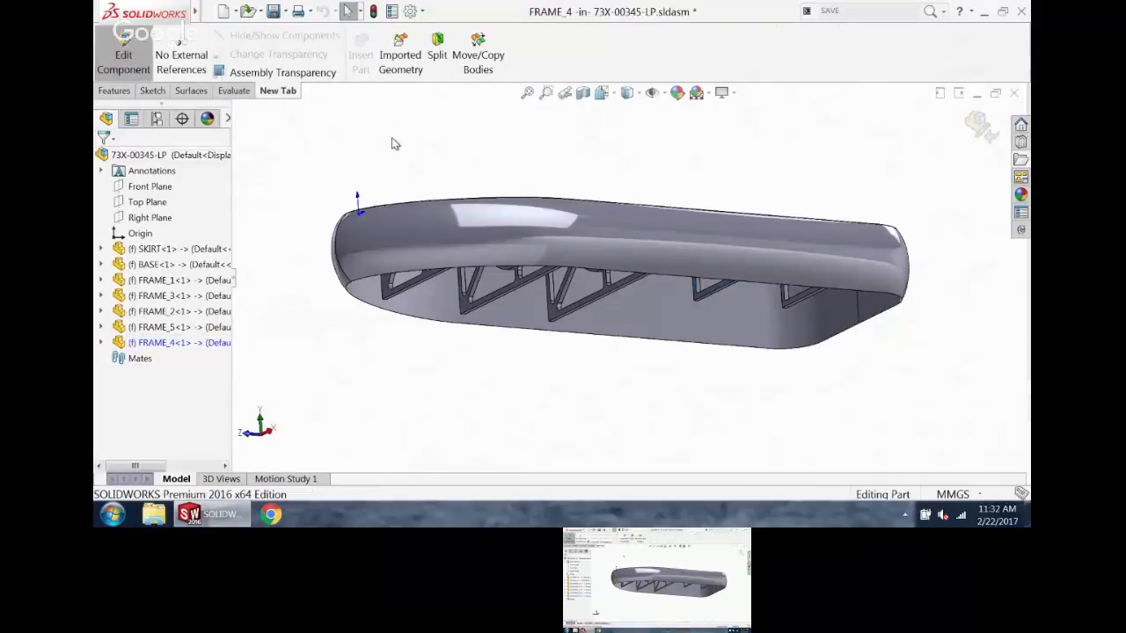
- Set the assembly transparency to Force Transparency while editing FRAME_4
{"action": "middle_click_drag", "start_coordinate": [462, 255], "coordinate": [486, 196]}
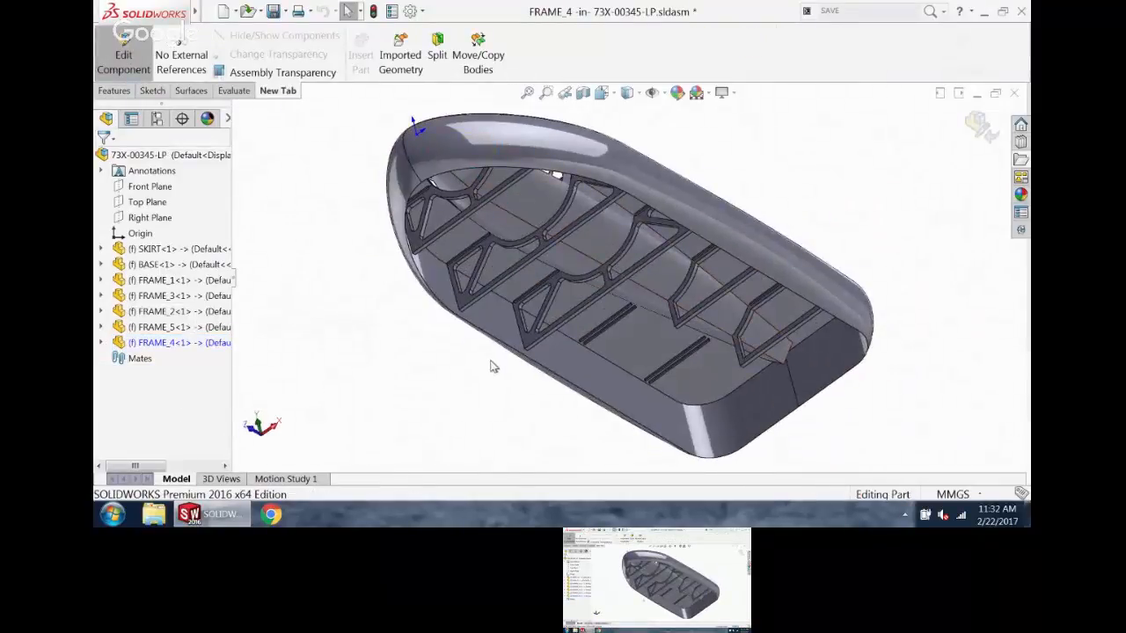
{"action": "middle_click_drag", "start_coordinate": [494, 367], "coordinate": [442, 373]}
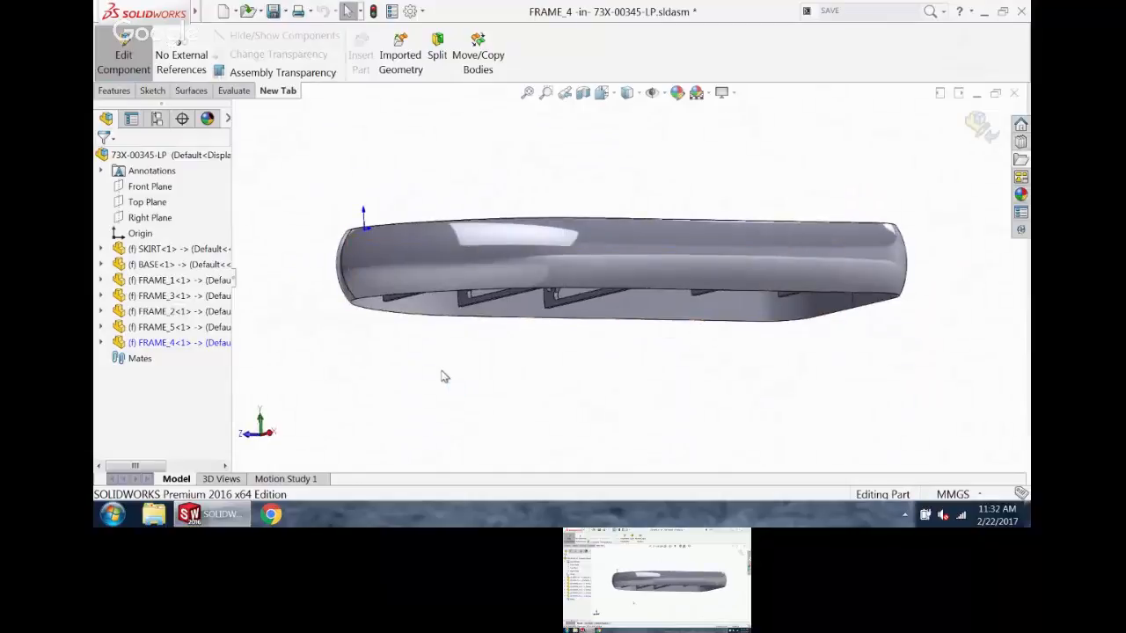
{"action": "left_click", "coordinate": [304, 78]}
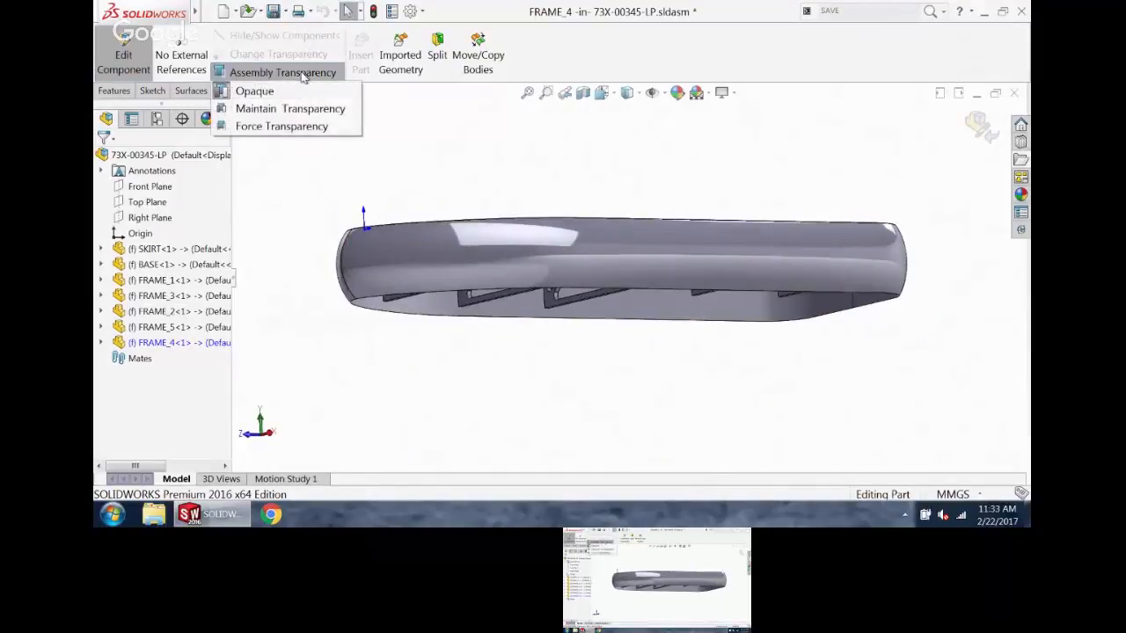
{"action": "left_click", "coordinate": [278, 127]}
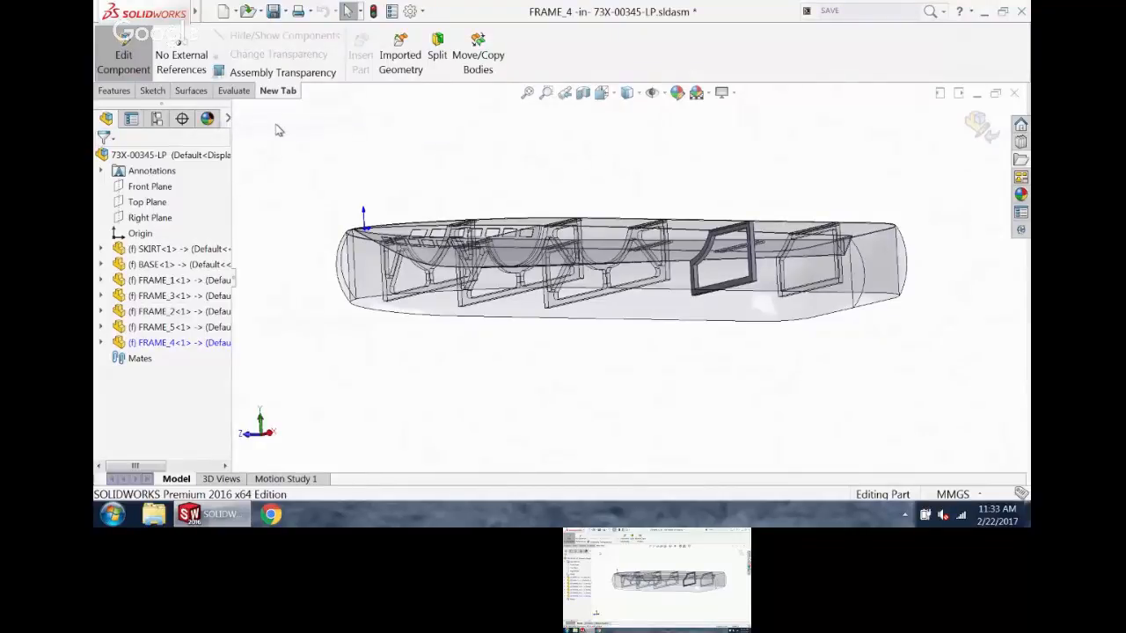
- Set the assembly transparency to Opaque while editing FRAME_4, inspect the hull, and return to editing the assembly
{"action": "scroll", "coordinate": [774, 304], "scroll_direction": "down", "scroll_amount": 6}
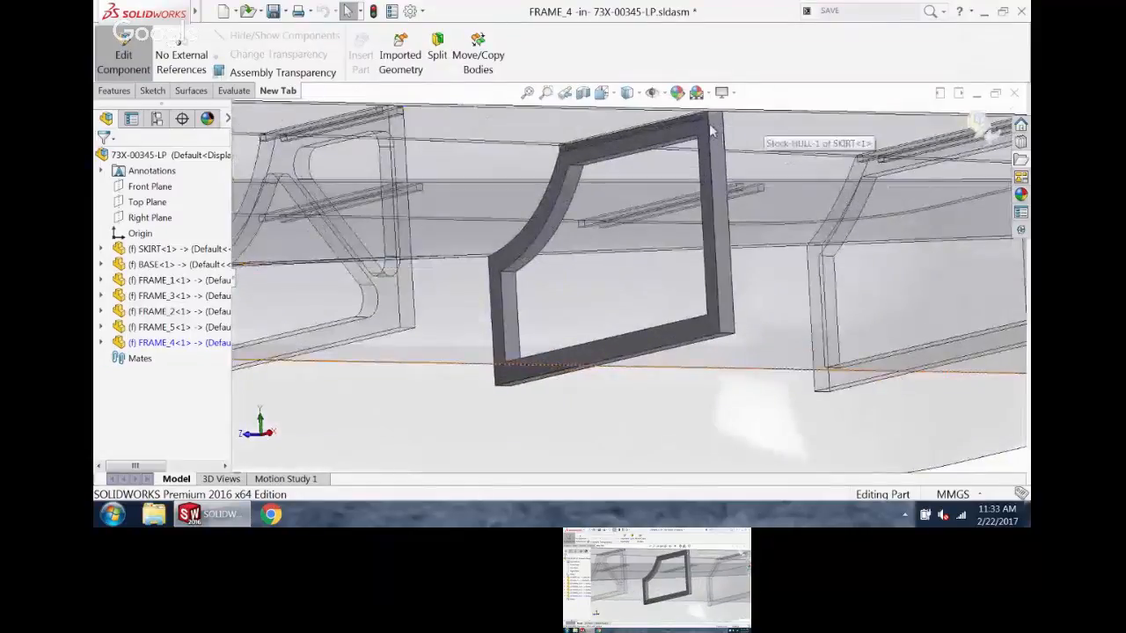
{"action": "left_click", "coordinate": [706, 130]}
{"action": "middle_click_drag", "start_coordinate": [727, 199], "coordinate": [695, 216]}
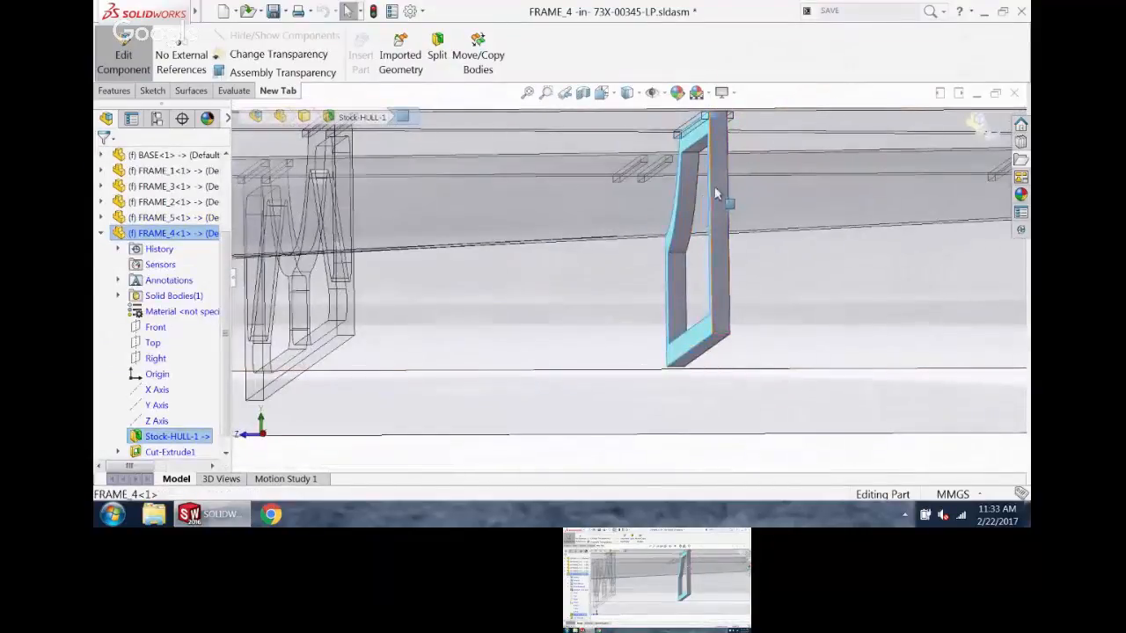
{"action": "left_click", "coordinate": [718, 188]}
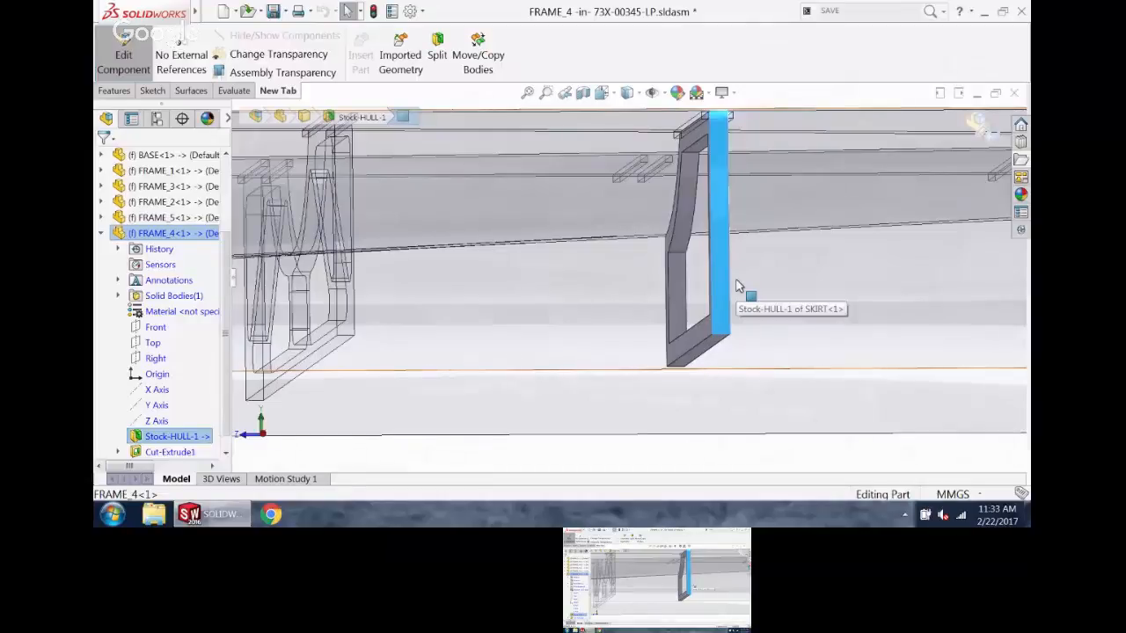
{"action": "left_click", "coordinate": [283, 72]}
{"action": "left_click", "coordinate": [272, 96]}
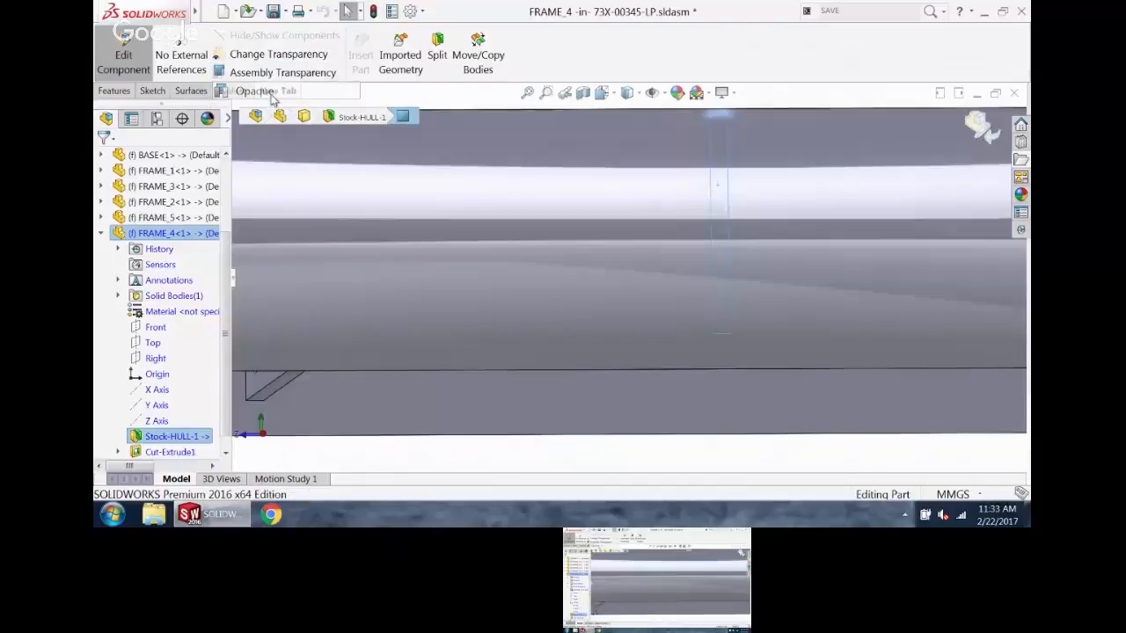
{"action": "scroll", "coordinate": [524, 236], "scroll_direction": "up", "scroll_amount": 7}
{"action": "middle_click_drag", "start_coordinate": [534, 248], "coordinate": [538, 220]}
{"action": "scroll", "coordinate": [535, 219], "scroll_direction": "up", "scroll_amount": 2}
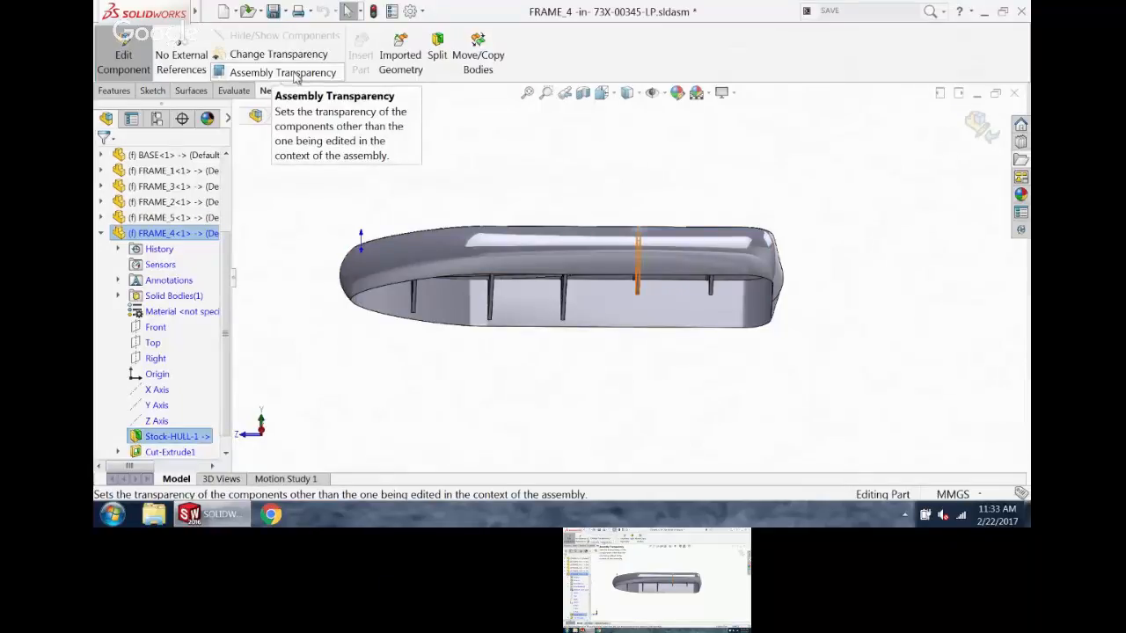
{"action": "left_click", "coordinate": [288, 74]}
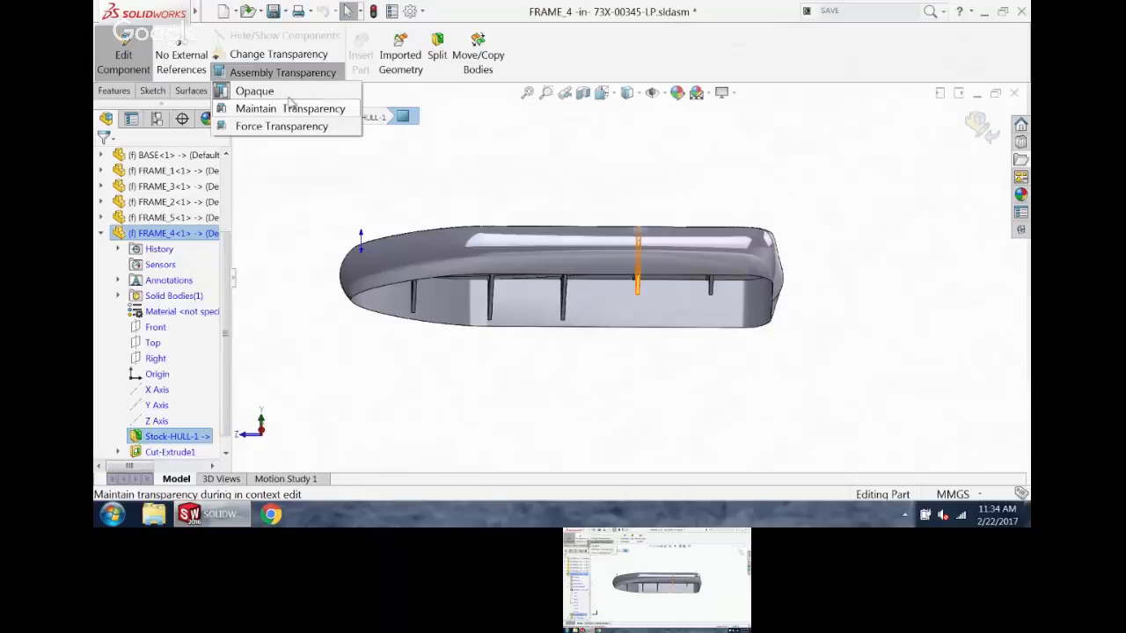
{"action": "left_click", "coordinate": [124, 52]}
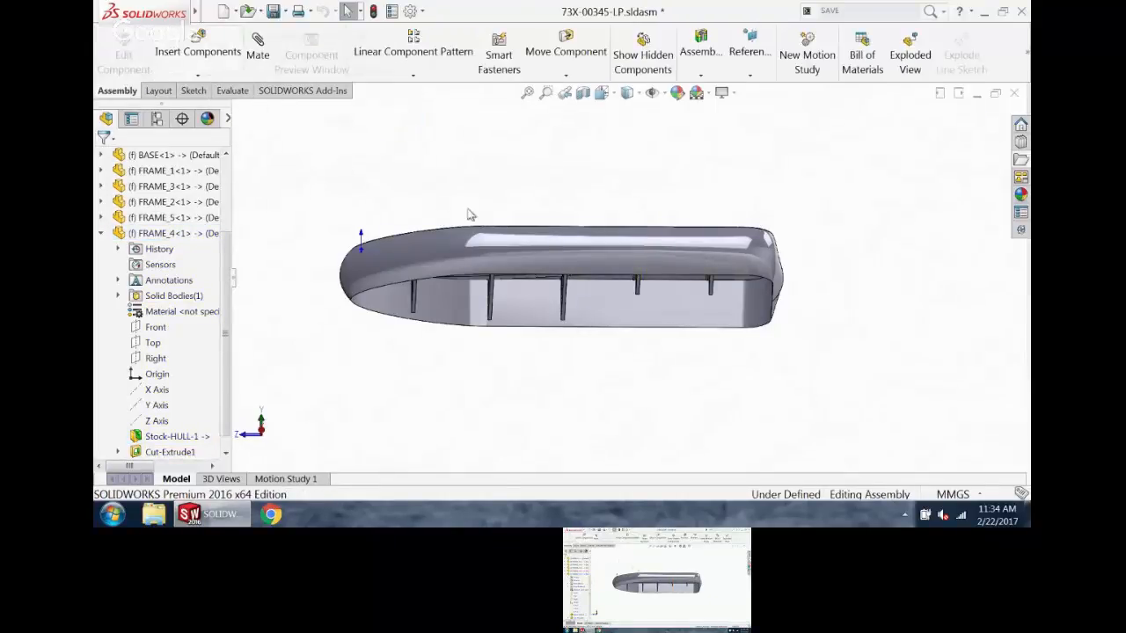
- Open the SKIRT component for in-context editing, review the assembly transparency options, and return to the assembly
{"action": "left_click", "coordinate": [515, 242]}
{"action": "left_click", "coordinate": [129, 66]}
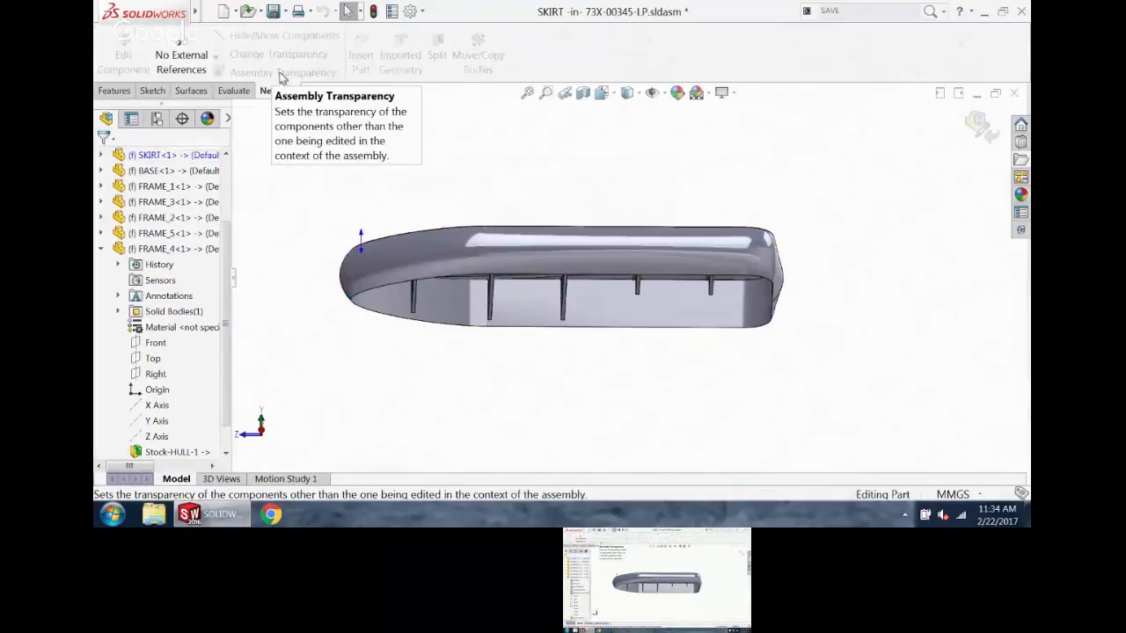
{"action": "left_click", "coordinate": [530, 258]}
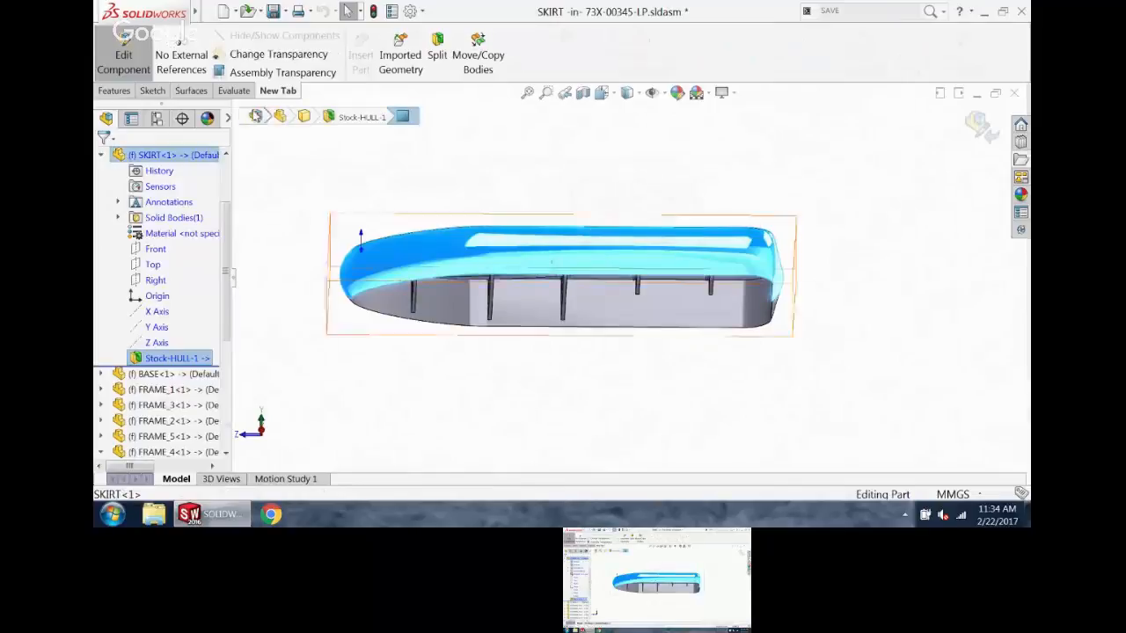
{"action": "left_click", "coordinate": [264, 72]}
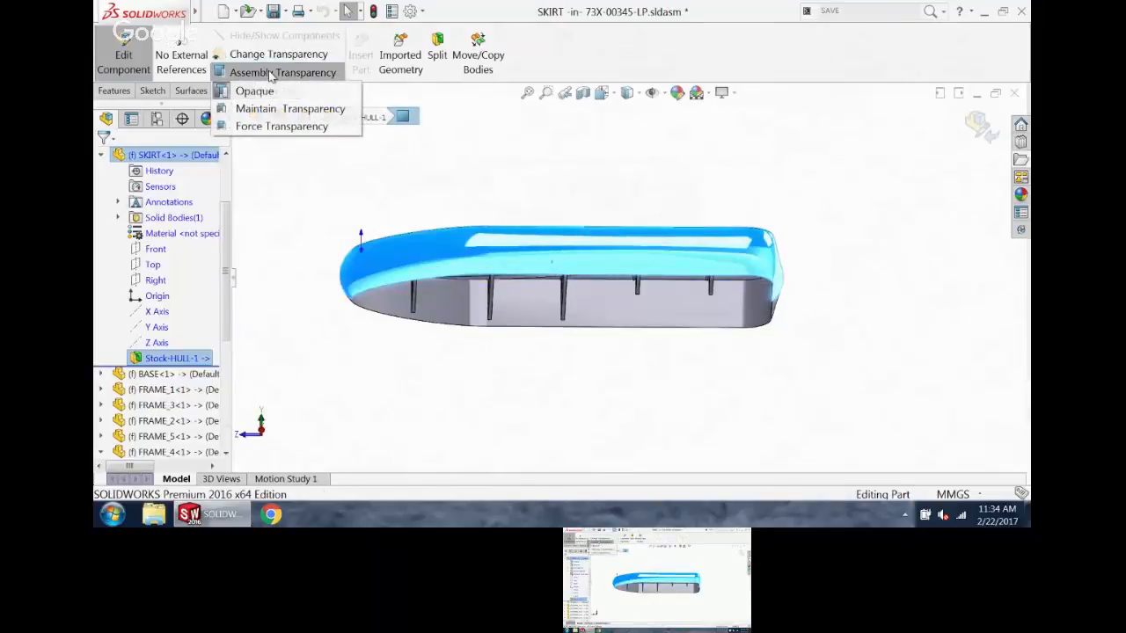
{"action": "left_click", "coordinate": [570, 167]}
{"action": "left_click", "coordinate": [994, 127]}
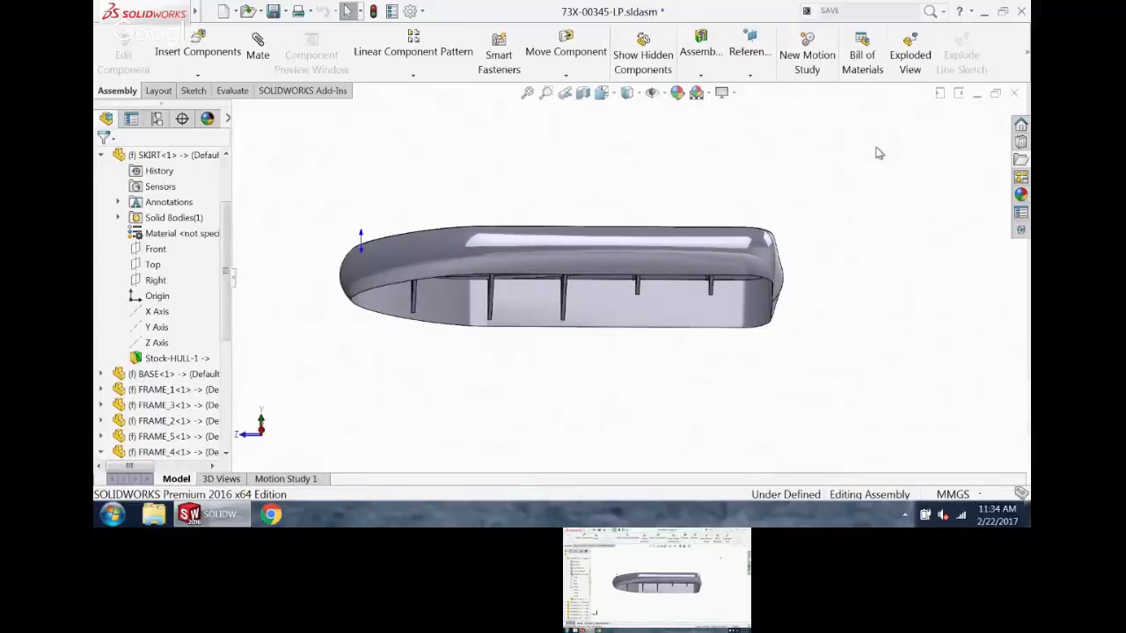
- Switch to the HULL part and close it without saving, choosing to keep its changes in the assembly
{"action": "mouse_move", "coordinate": [837, 150]}
{"action": "middle_mouse_down"}
{"action": "mouse_move", "coordinate": [809, 202]}
{"action": "mouse_move", "coordinate": [845, 205]}
{"action": "middle_mouse_up"}
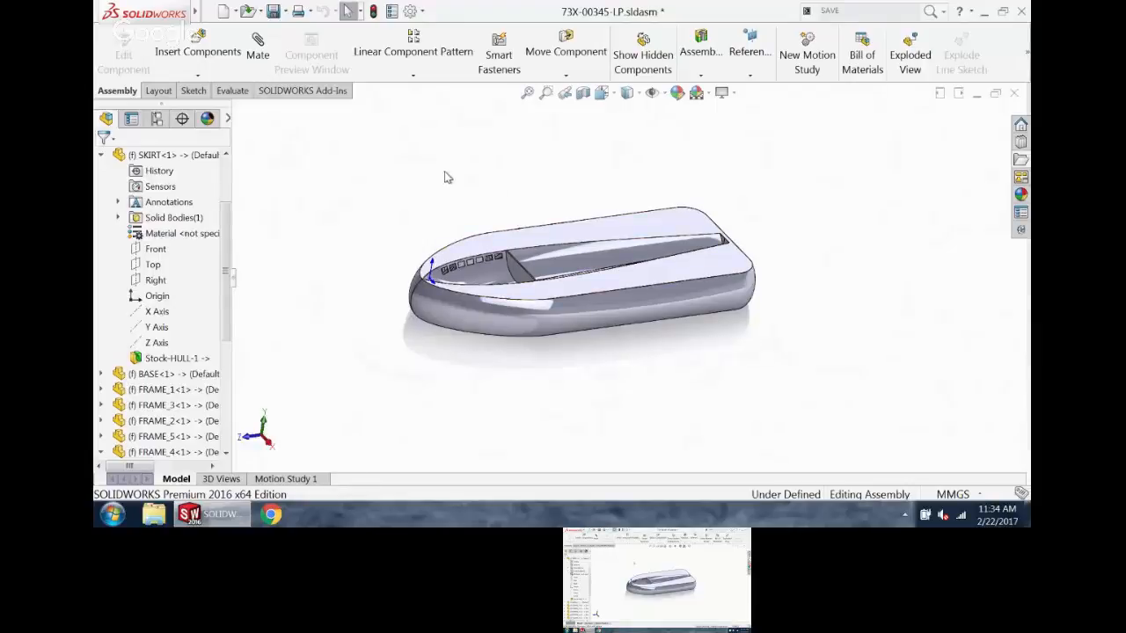
{"action": "mouse_move", "coordinate": [445, 176]}
{"action": "middle_mouse_down"}
{"action": "mouse_move", "coordinate": [445, 158]}
{"action": "mouse_move", "coordinate": [463, 170]}
{"action": "middle_mouse_up"}
{"action": "key", "text": "ctrl+Tab"}
{"action": "key", "text": "ctrl+Tab"}
{"action": "key", "text": "ctrl+Tab"}
{"action": "key", "text": "ctrl+Tab"}
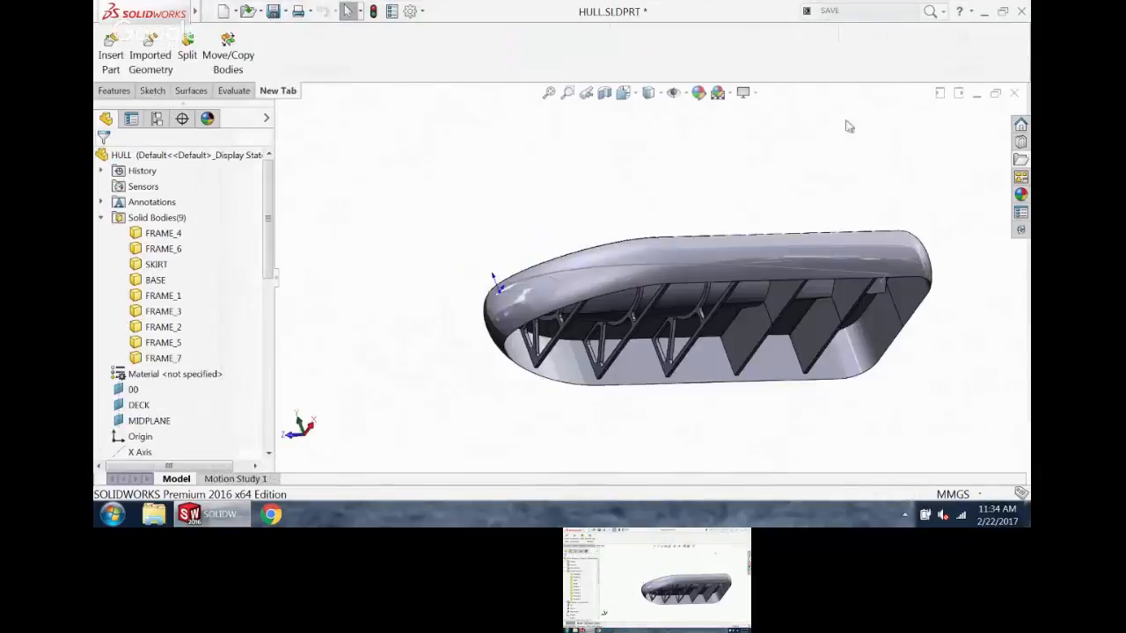
{"action": "left_click", "coordinate": [1013, 92]}
{"action": "left_click", "coordinate": [588, 255]}
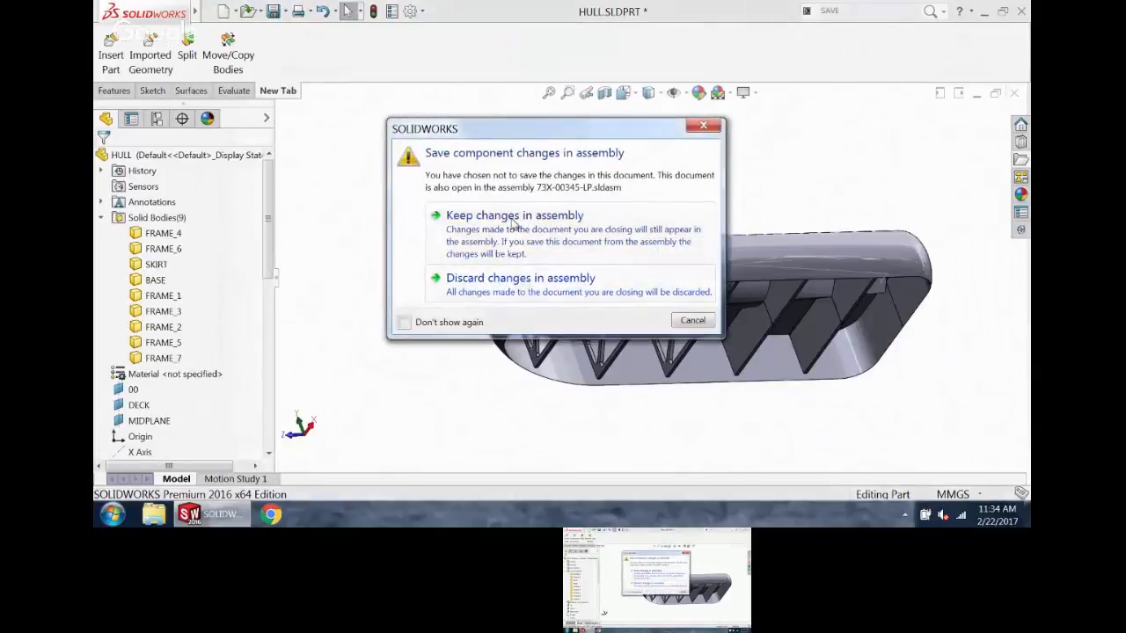
{"action": "left_click", "coordinate": [514, 220]}
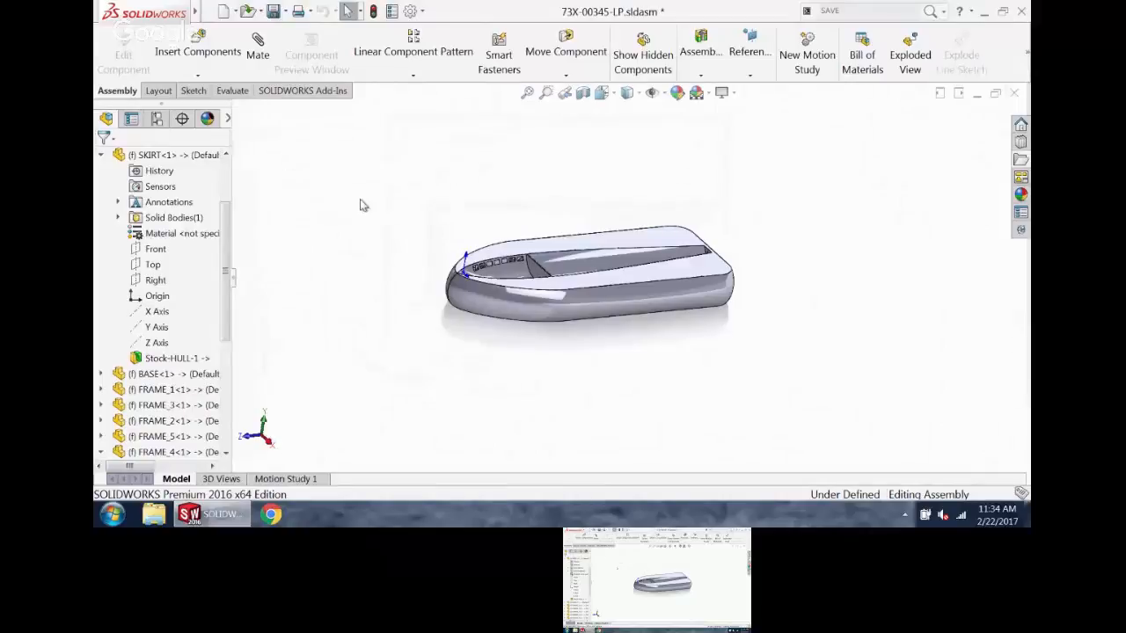
- Open the SKY DOO.SLDASM assembly from the Master Mo - Copy folder, filtering the file list to assemblies
{"action": "left_click", "coordinate": [250, 12]}
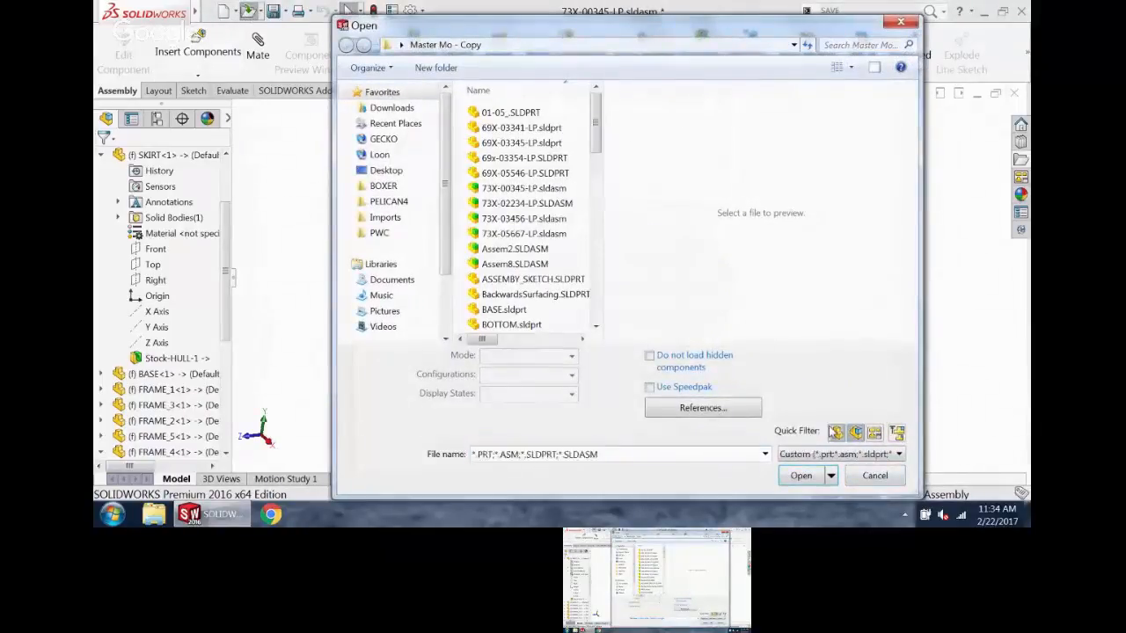
{"action": "left_click", "coordinate": [855, 433]}
{"action": "double_click", "coordinate": [529, 250]}
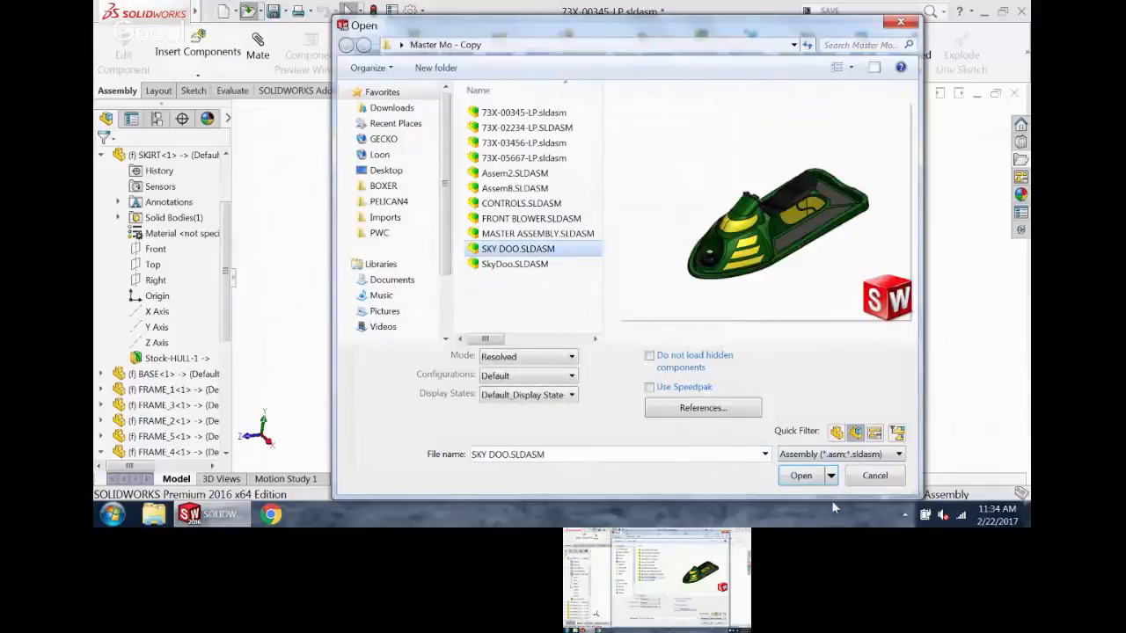
{"action": "left_click", "coordinate": [805, 472]}
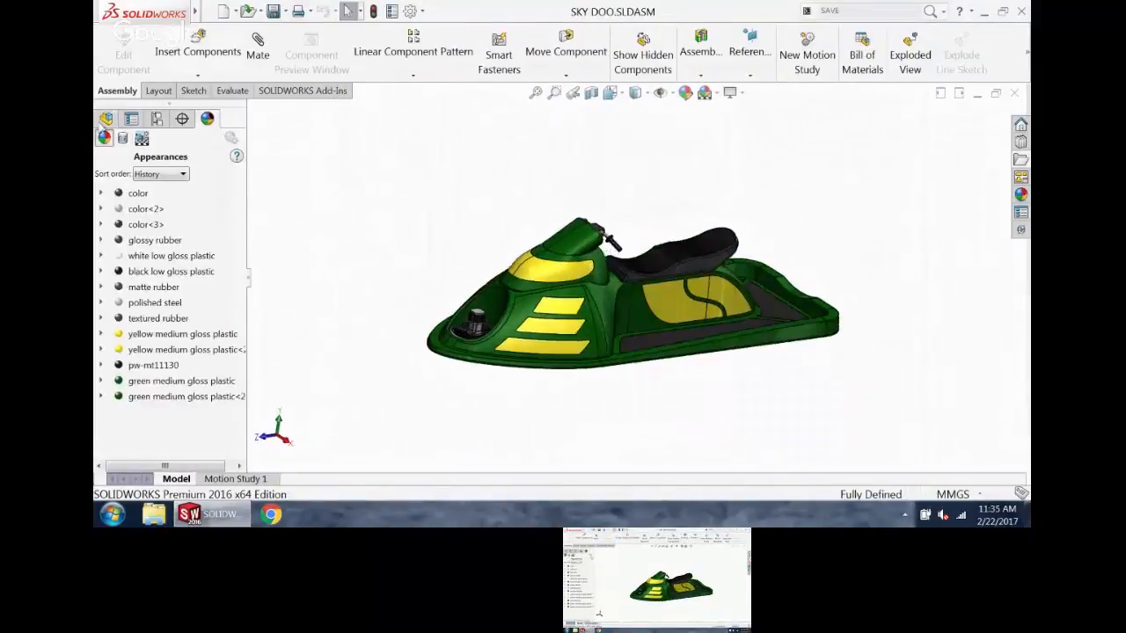
- Insert the open 73X-00345-LP assembly into SKY DOO at the origin
{"action": "left_click", "coordinate": [201, 60]}
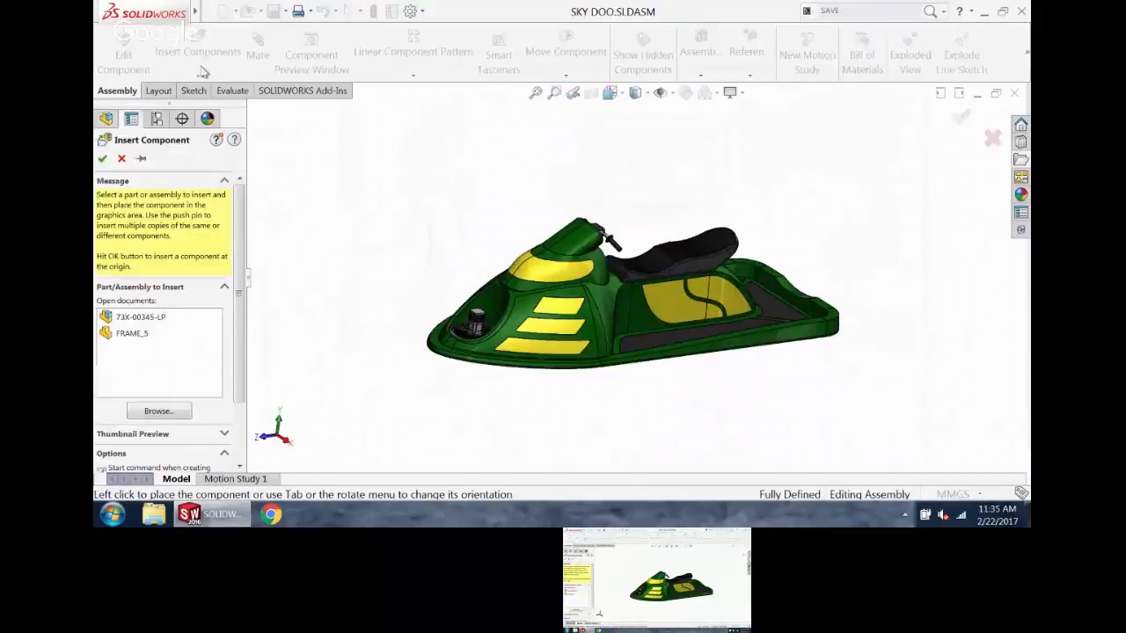
{"action": "left_click", "coordinate": [143, 318]}
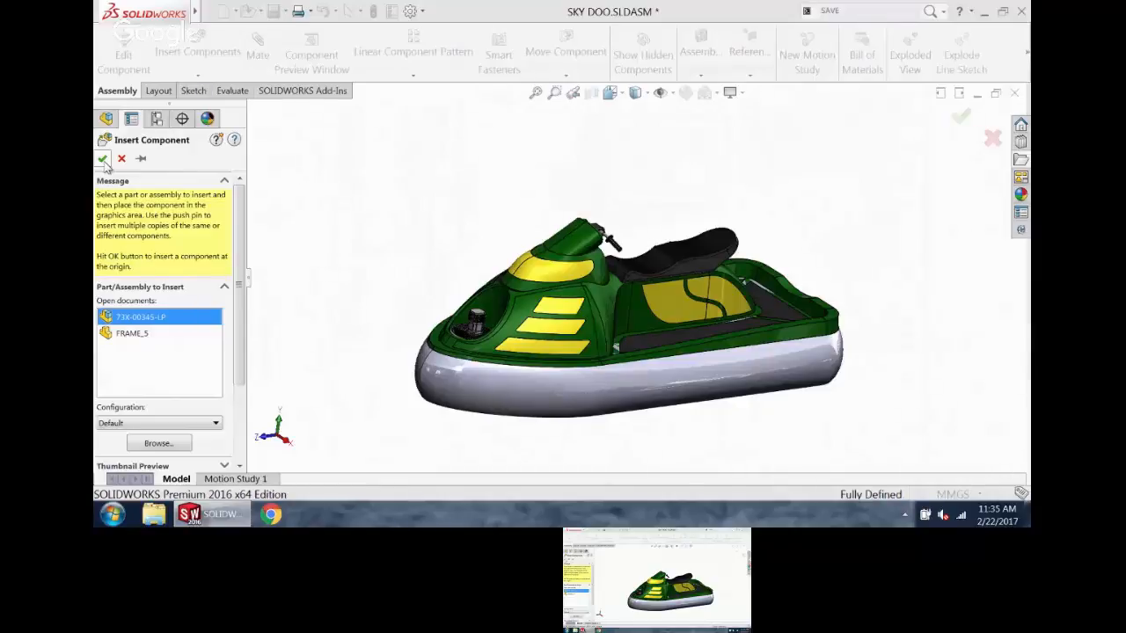
{"action": "left_click", "coordinate": [102, 158]}
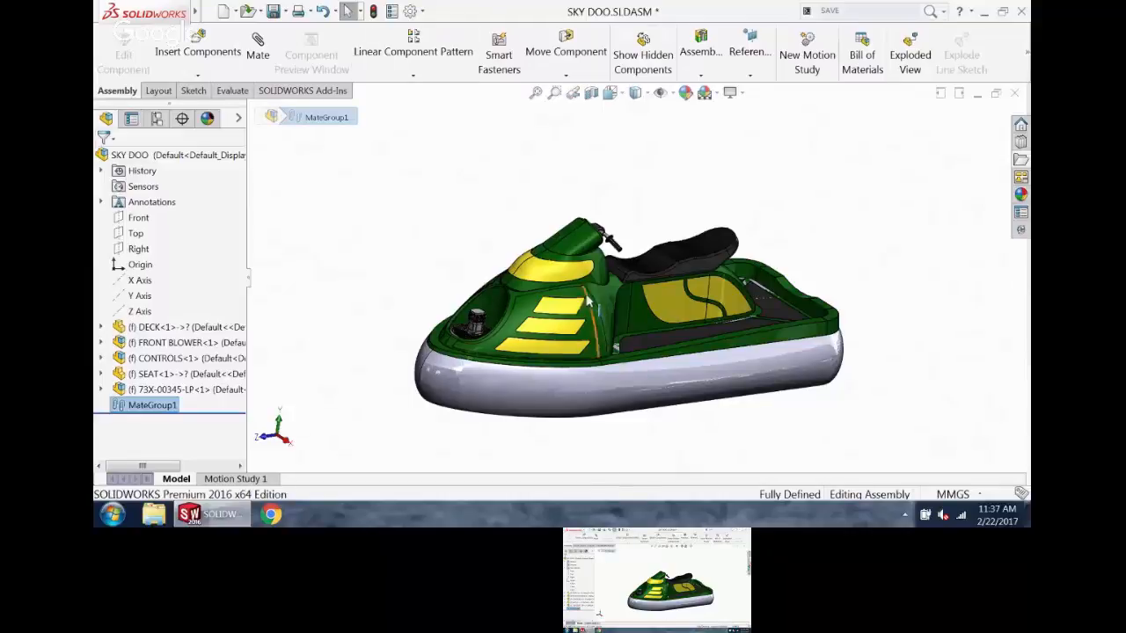
- Save the SKY DOO assembly together with all its modified referenced documents
{"action": "left_click", "coordinate": [488, 215]}
{"action": "left_click", "coordinate": [272, 12]}
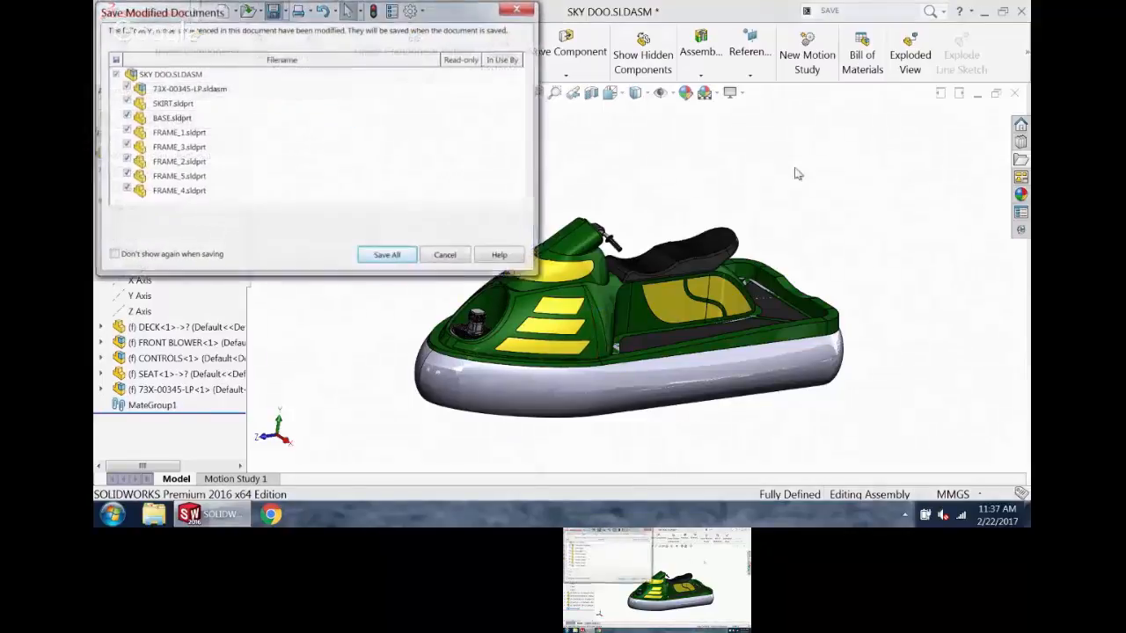
{"action": "left_click", "coordinate": [388, 254]}
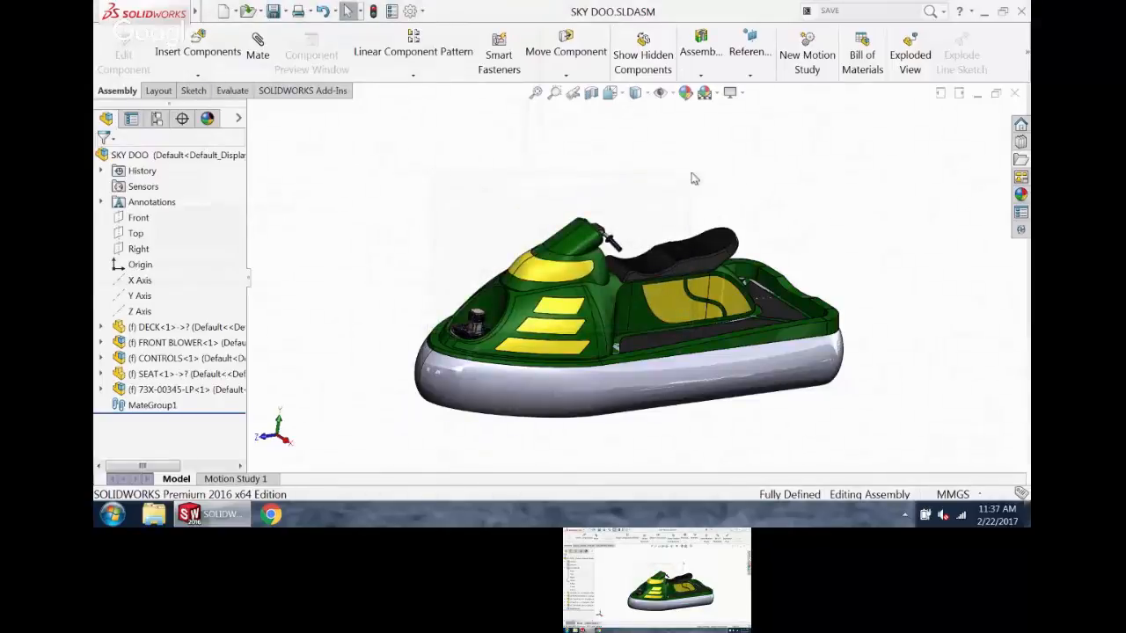
- Close the SKY DOO assembly, the 73X-00345-LP assembly and the FRAME_5 part
{"action": "left_click", "coordinate": [1014, 93]}
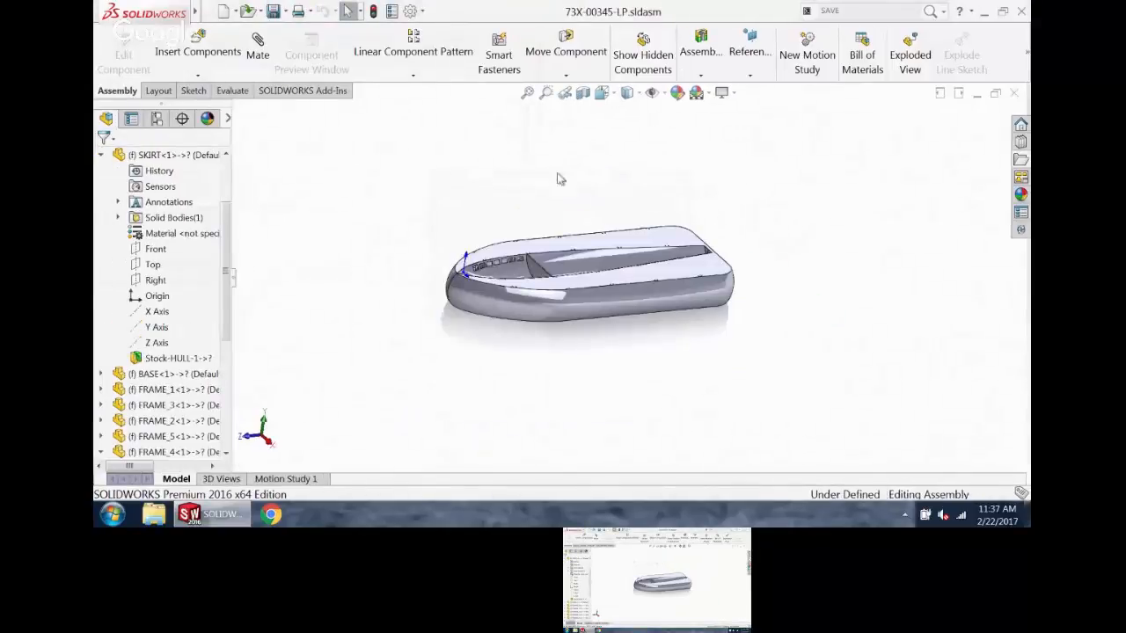
{"action": "left_click", "coordinate": [1014, 93]}
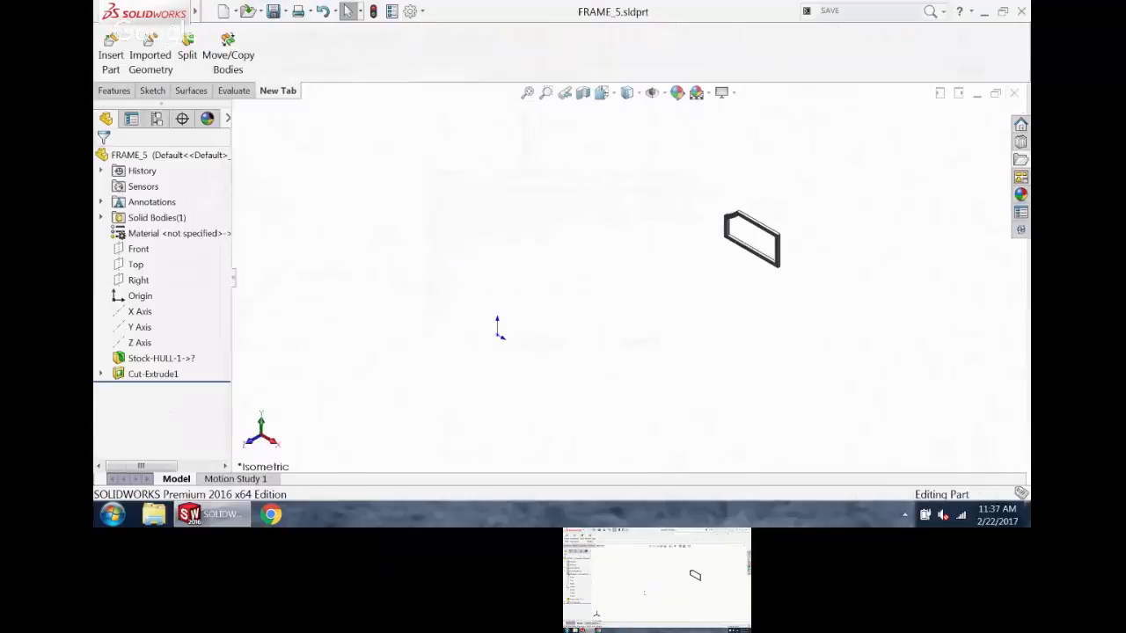
{"action": "left_click", "coordinate": [1014, 93]}
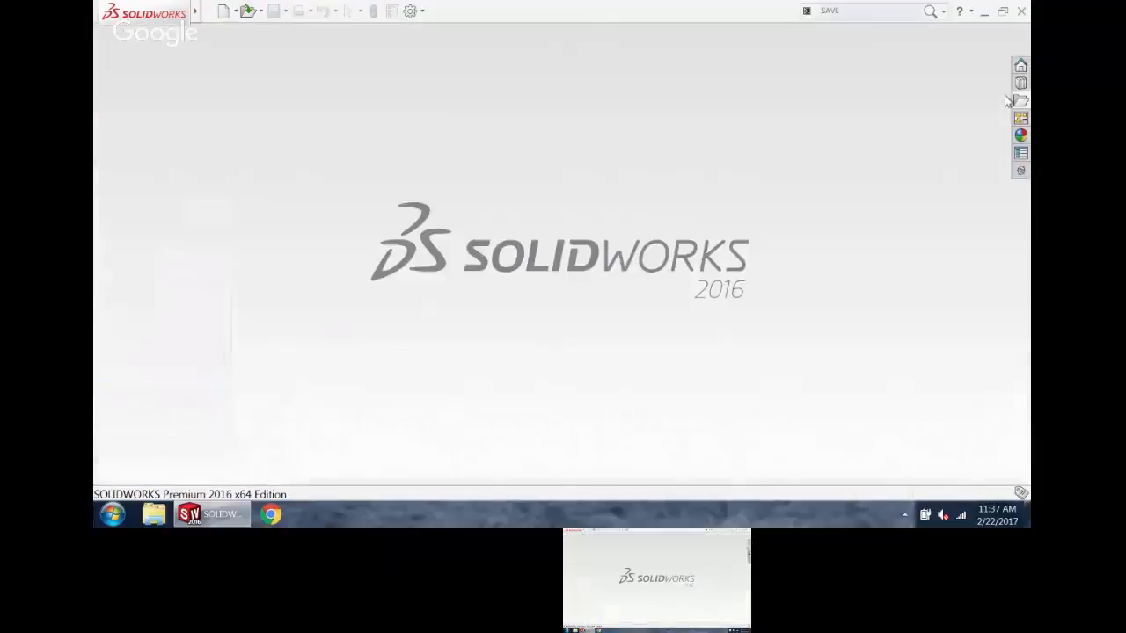
- Reopen SKY DOO.SLDASM in Lightweight mode
{"action": "left_click", "coordinate": [248, 11]}
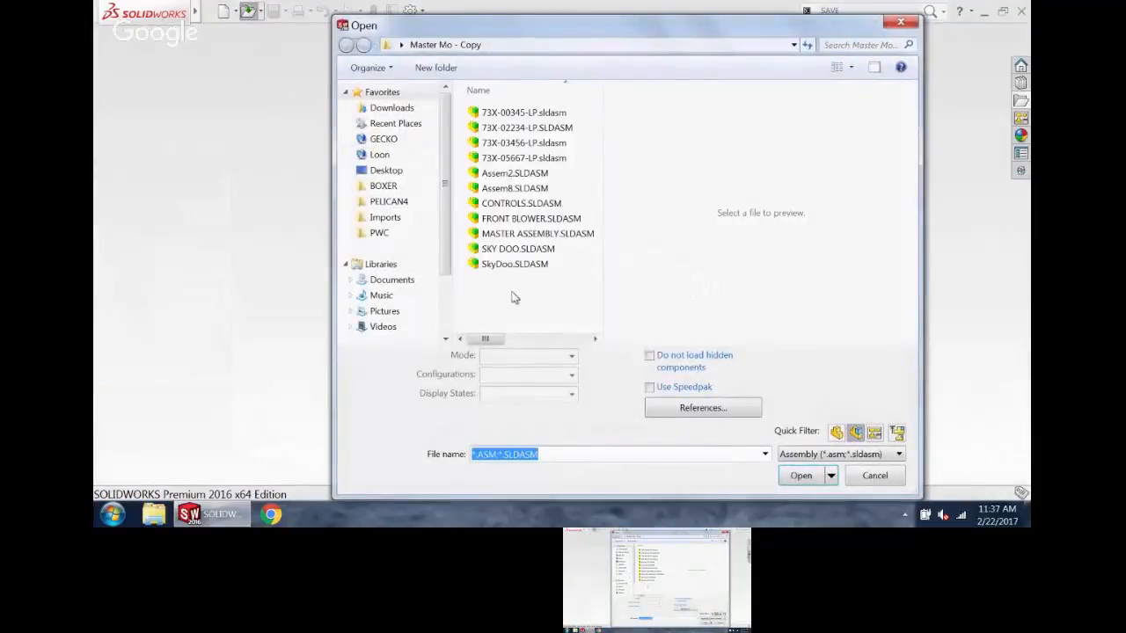
{"action": "left_click", "coordinate": [528, 247]}
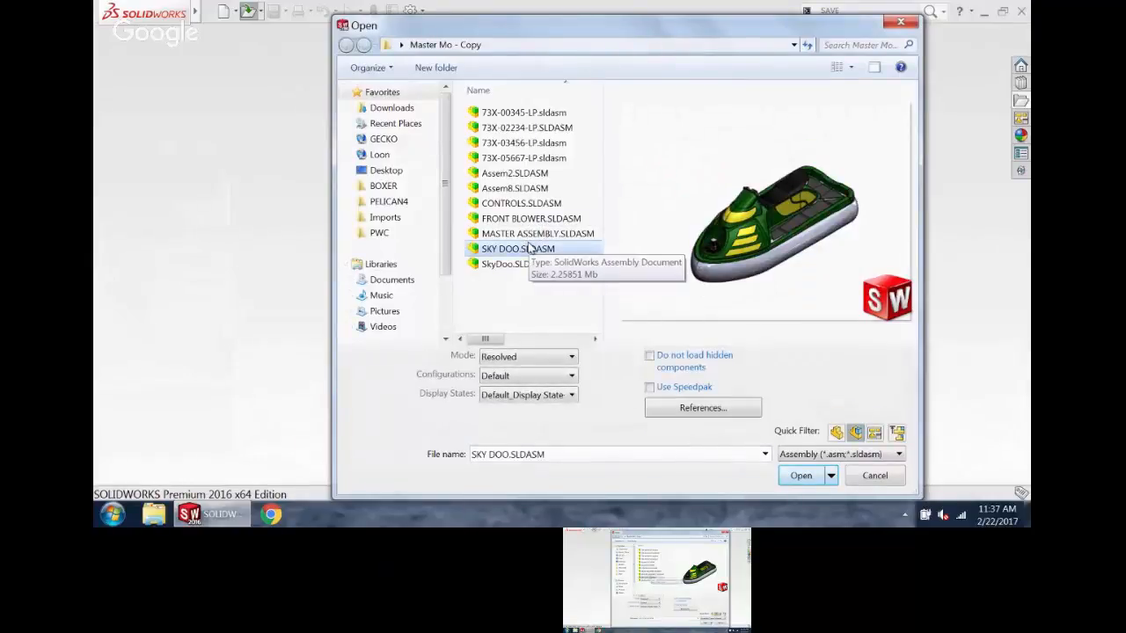
{"action": "left_click", "coordinate": [539, 355]}
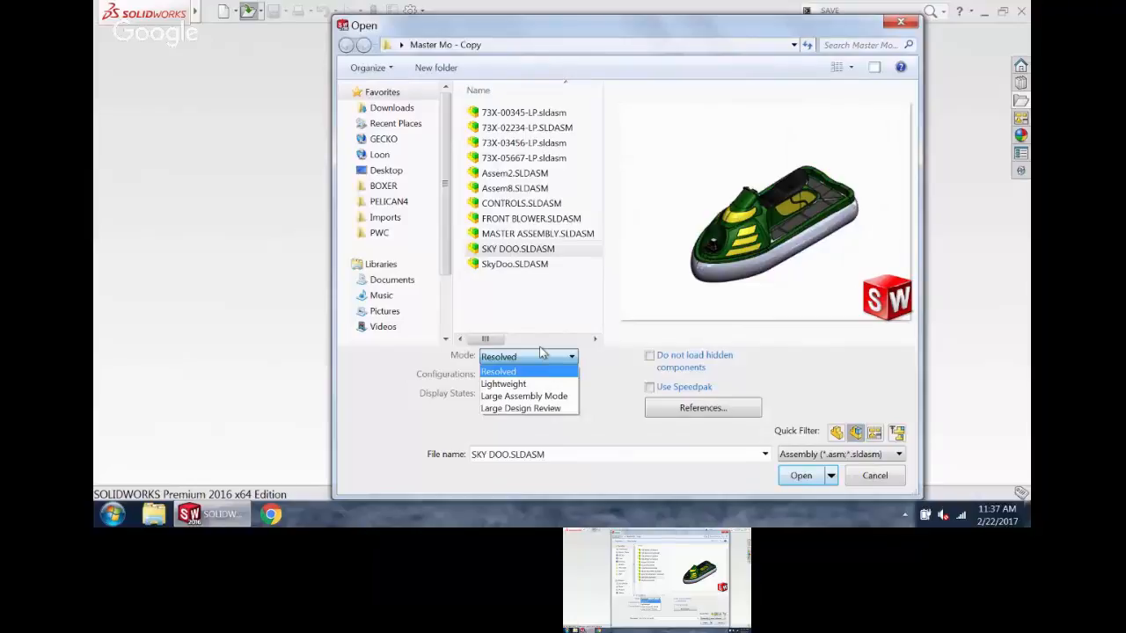
{"action": "left_click", "coordinate": [498, 372]}
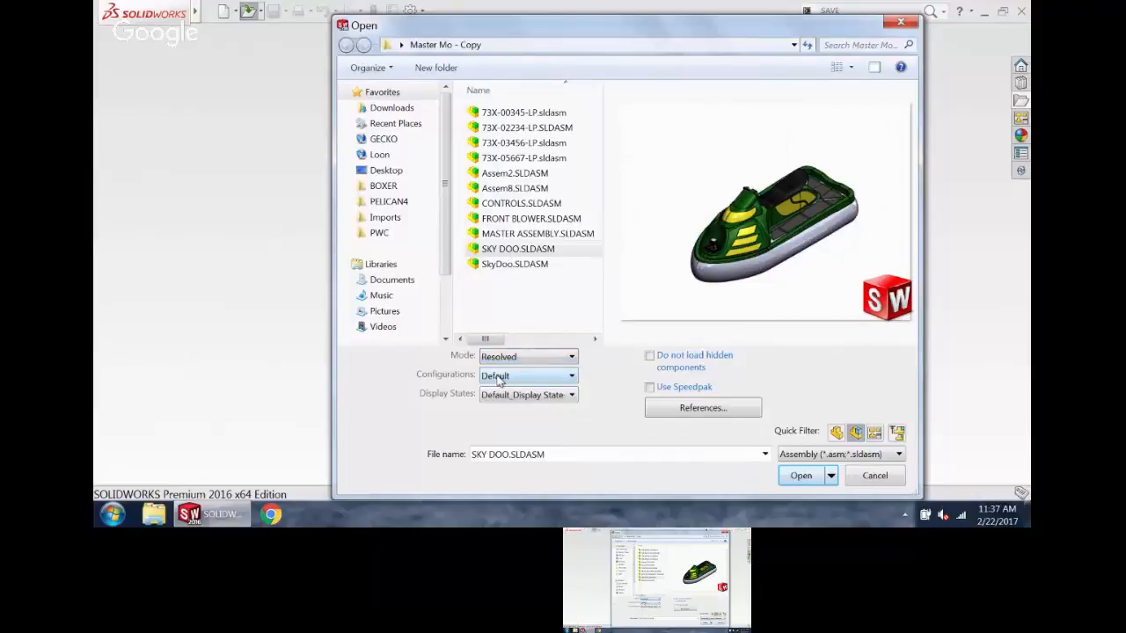
{"action": "left_click", "coordinate": [550, 357]}
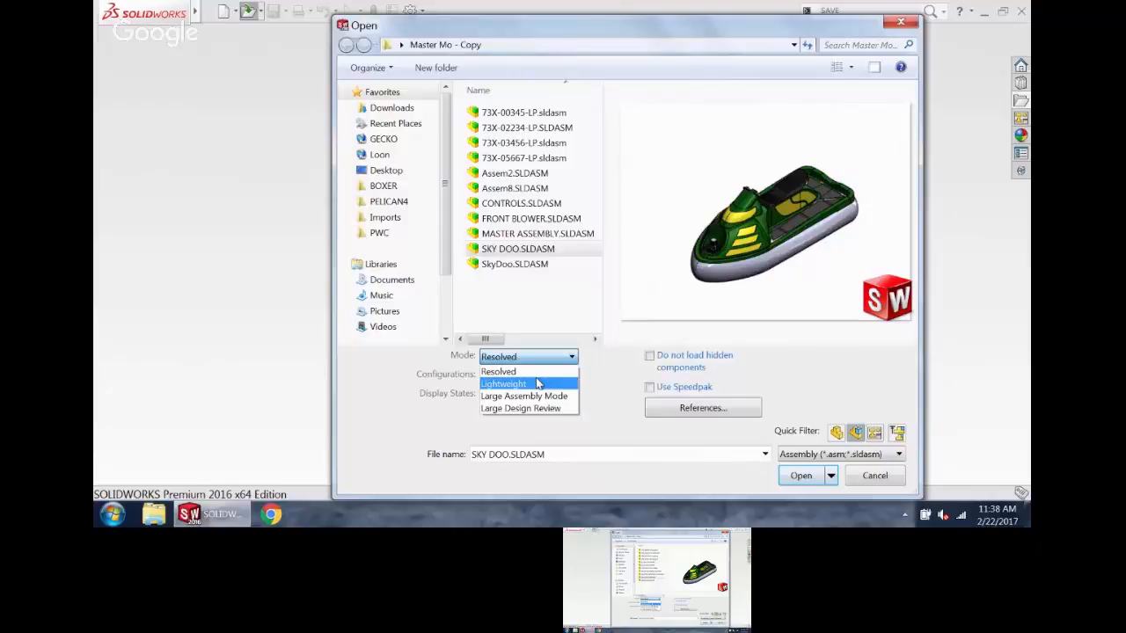
{"action": "left_click", "coordinate": [537, 384]}
{"action": "left_click", "coordinate": [800, 476]}
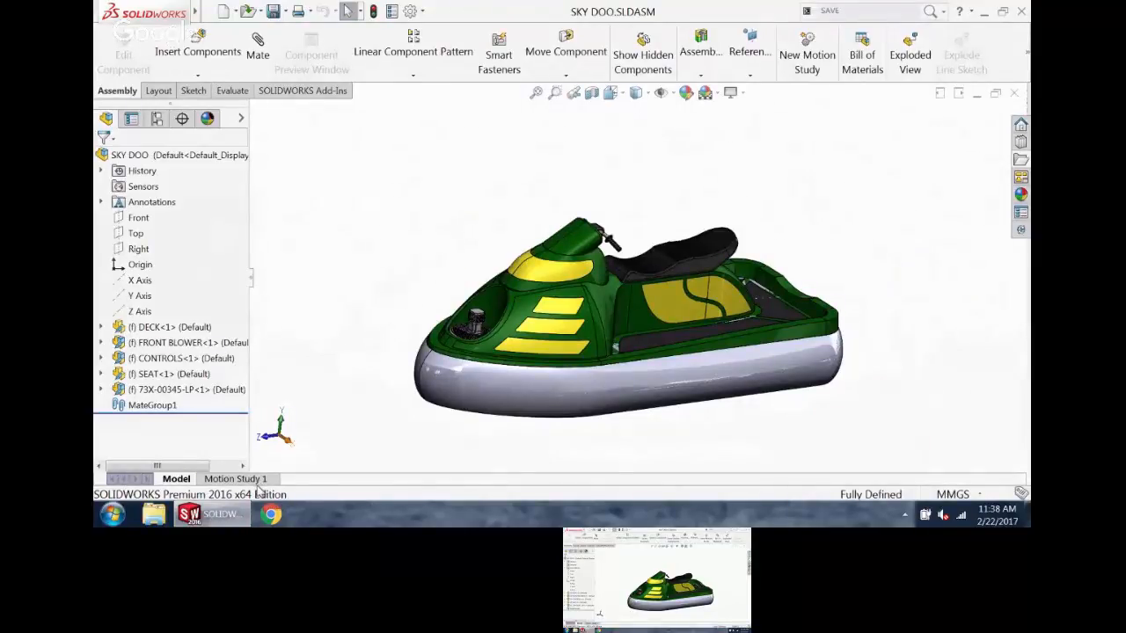
- Expand the FRONT BLOWER subassembly with its 7200K100 and FAN BLADES components to examine their lightweight contents
{"action": "left_click", "coordinate": [101, 343]}
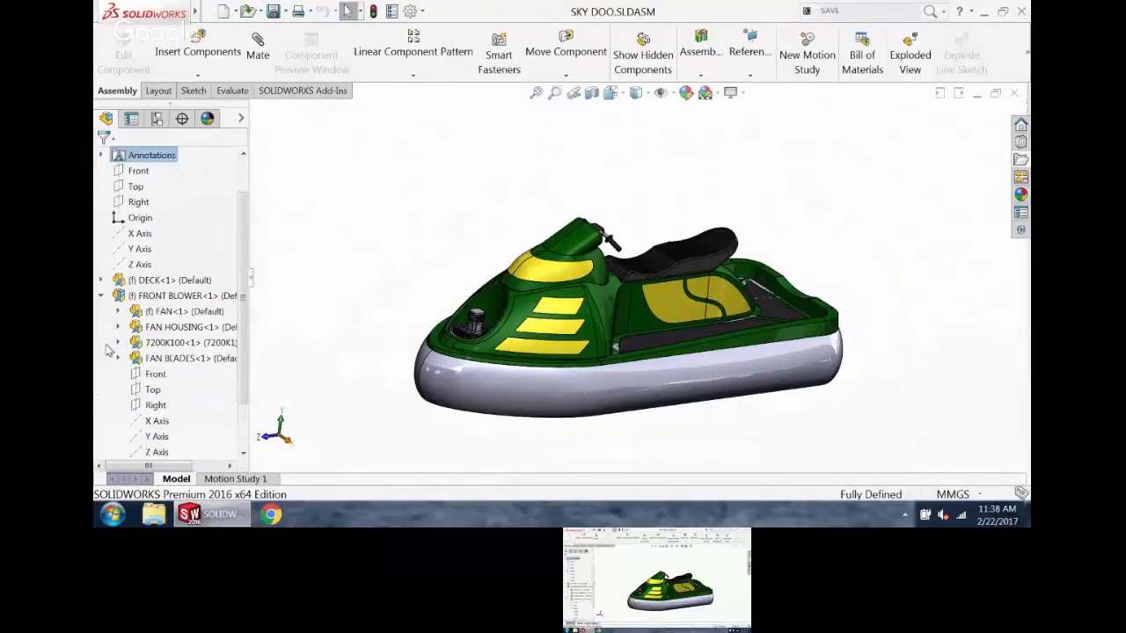
{"action": "left_click", "coordinate": [118, 343]}
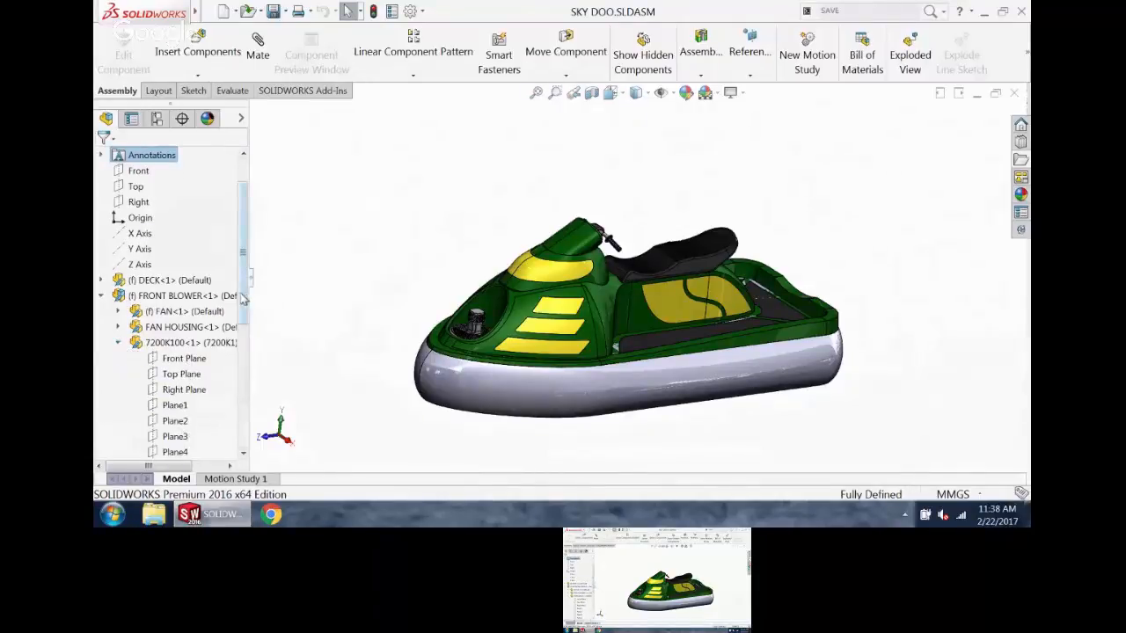
{"action": "left_click_drag", "start_coordinate": [243, 299], "coordinate": [247, 364]}
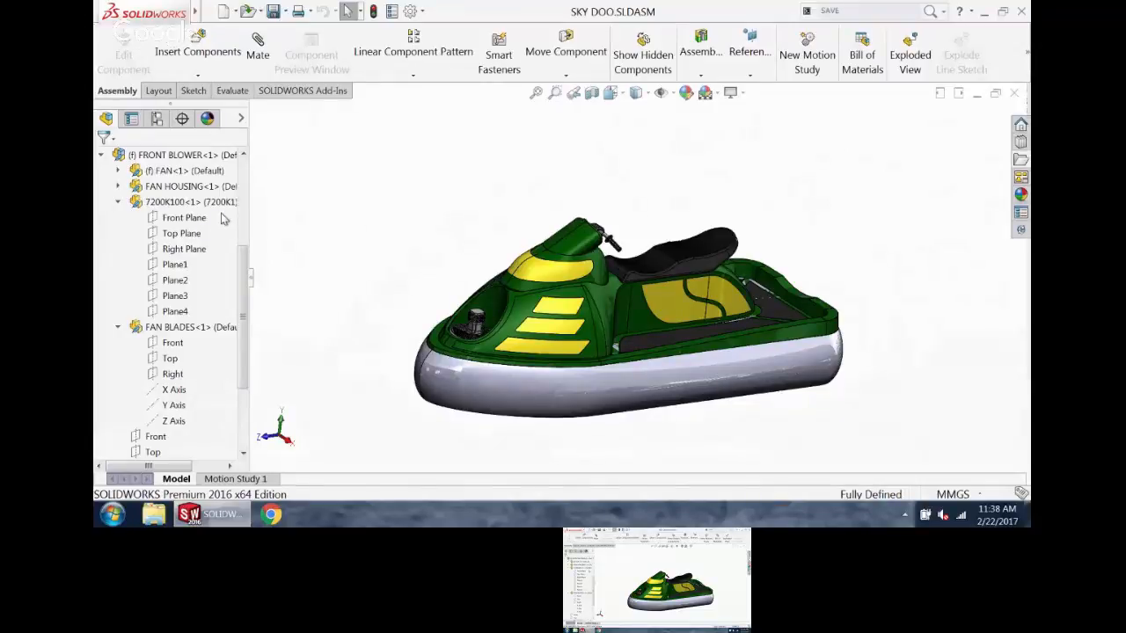
- Set the lightweight FAN BLADES component to resolved, and select its Boss-Extrude1 feature and the TOWER component on the model
{"action": "left_click", "coordinate": [172, 328]}
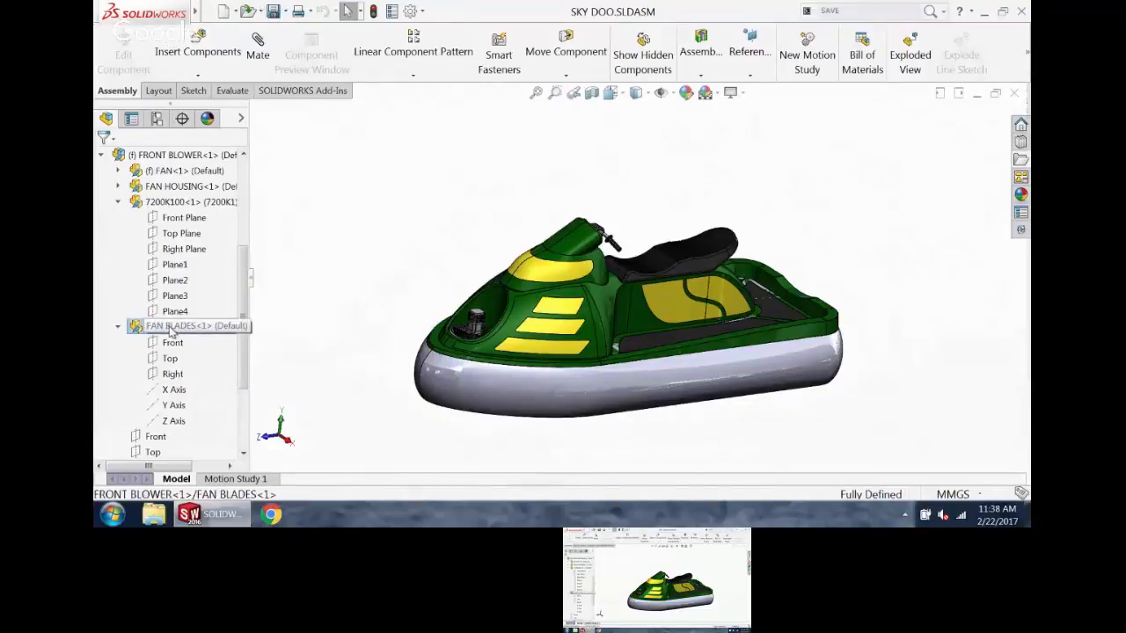
{"action": "right_click", "coordinate": [172, 327]}
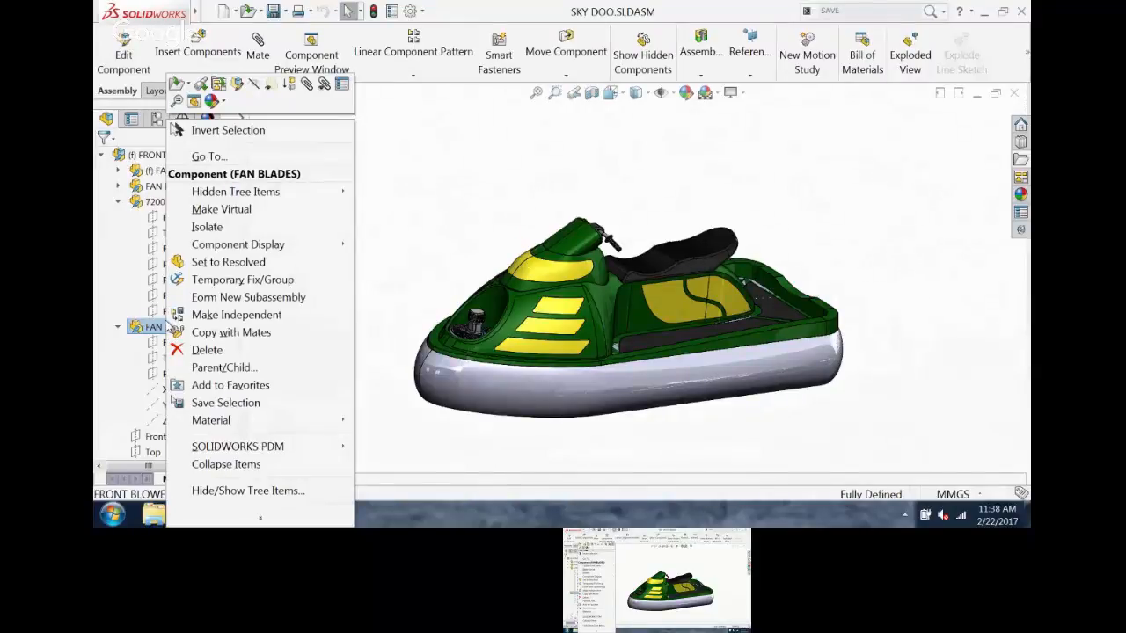
{"action": "left_click", "coordinate": [219, 262]}
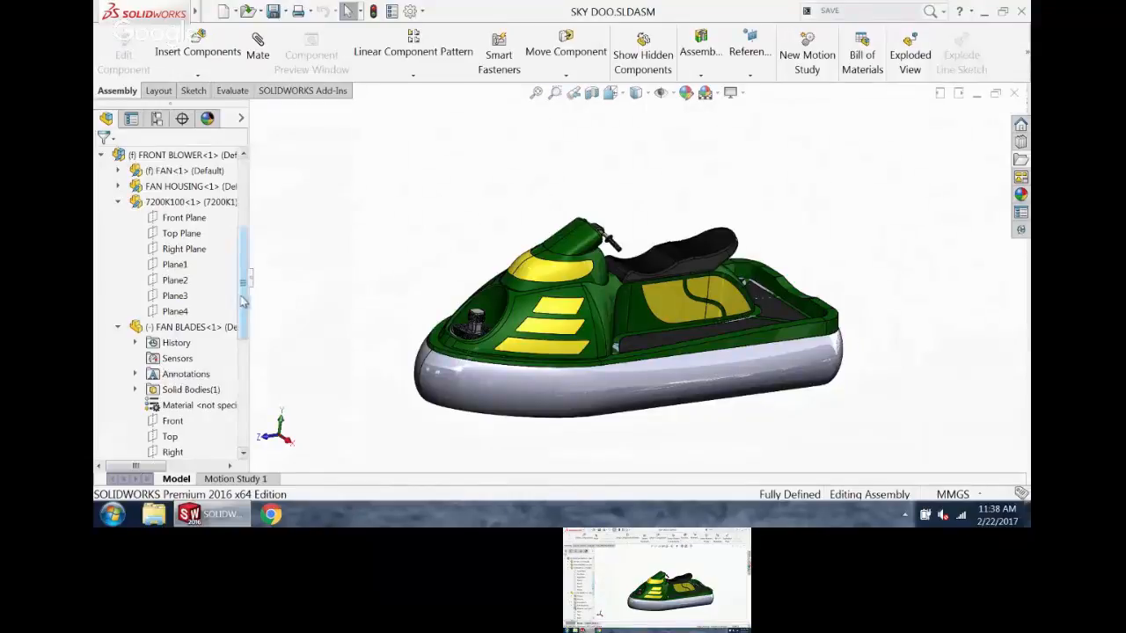
{"action": "left_click_drag", "start_coordinate": [243, 306], "coordinate": [240, 362]}
{"action": "left_click", "coordinate": [189, 375]}
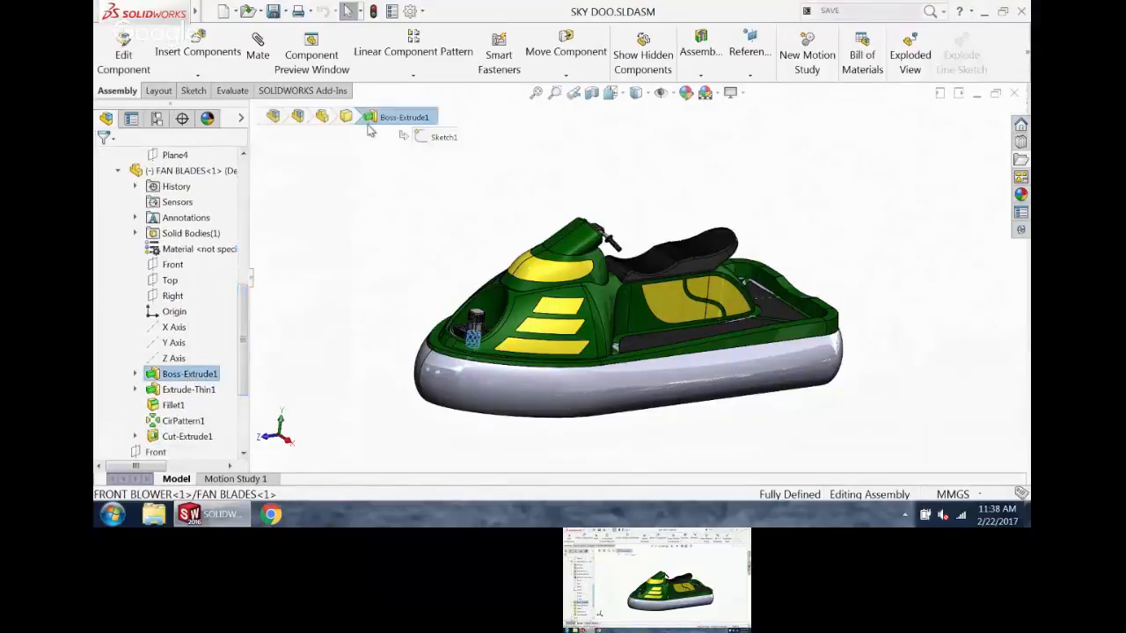
{"action": "left_click", "coordinate": [567, 242]}
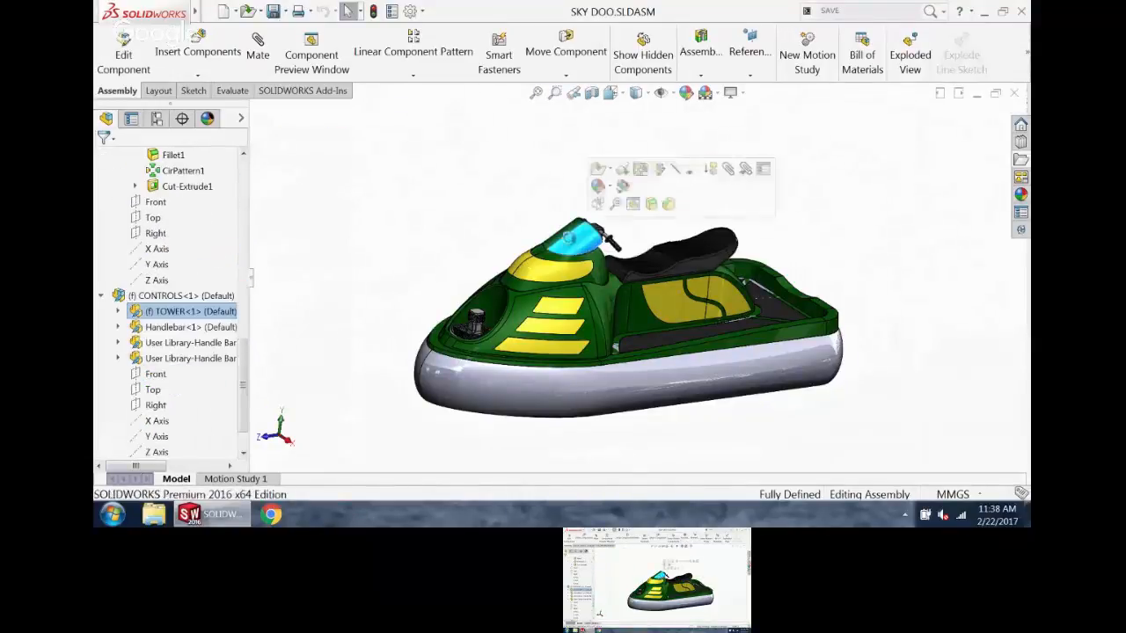
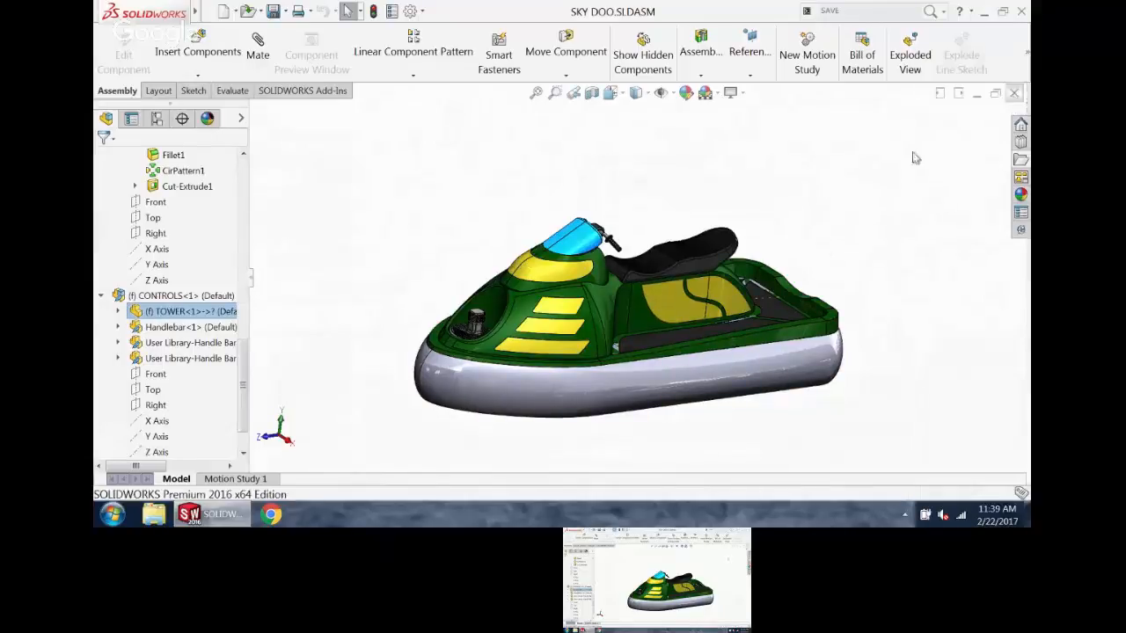
- Close the SKY DOO assembly and reopen SKY DOO.SLDASM in Large Design Review mode
{"action": "key", "text": "ctrl+w"}
{"action": "left_click", "coordinate": [249, 11]}
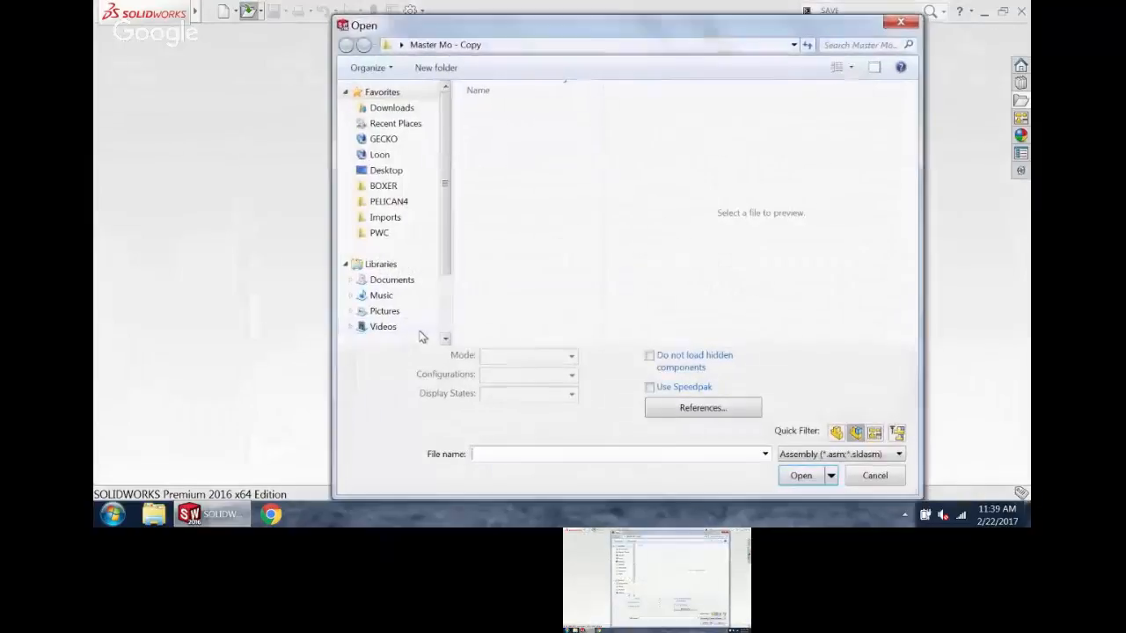
{"action": "left_click", "coordinate": [518, 249]}
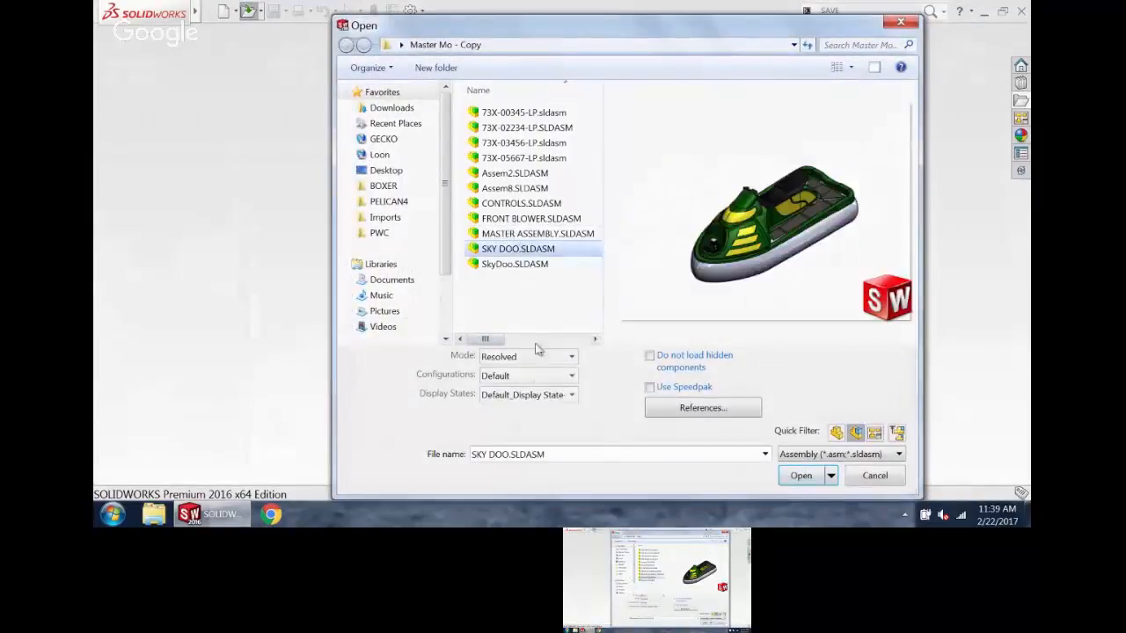
{"action": "left_click", "coordinate": [538, 356]}
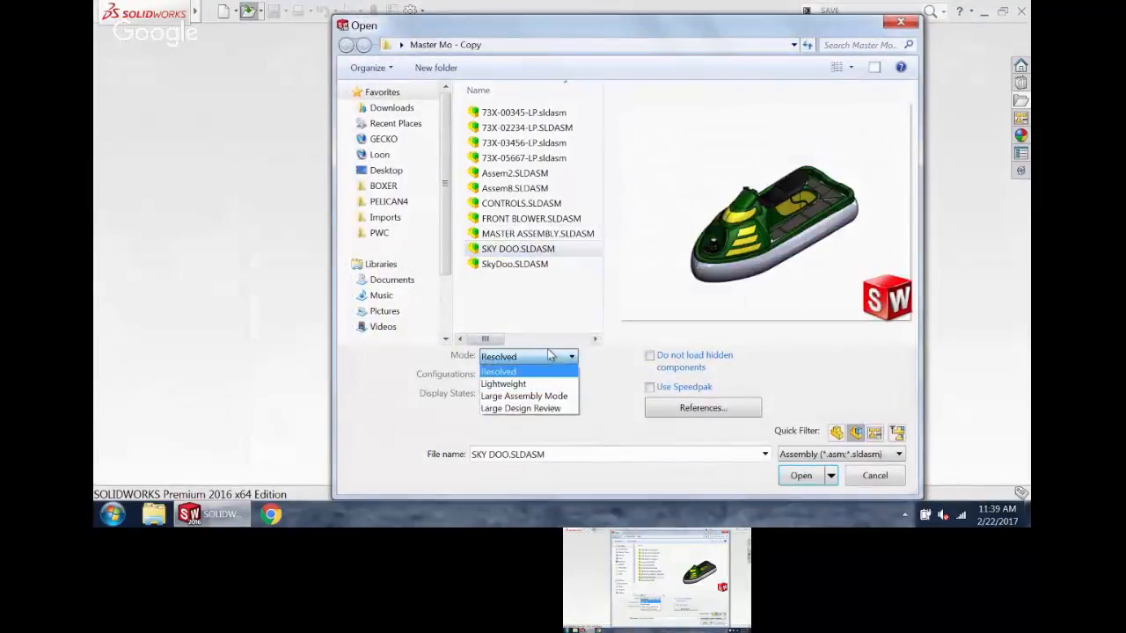
{"action": "left_click", "coordinate": [542, 410]}
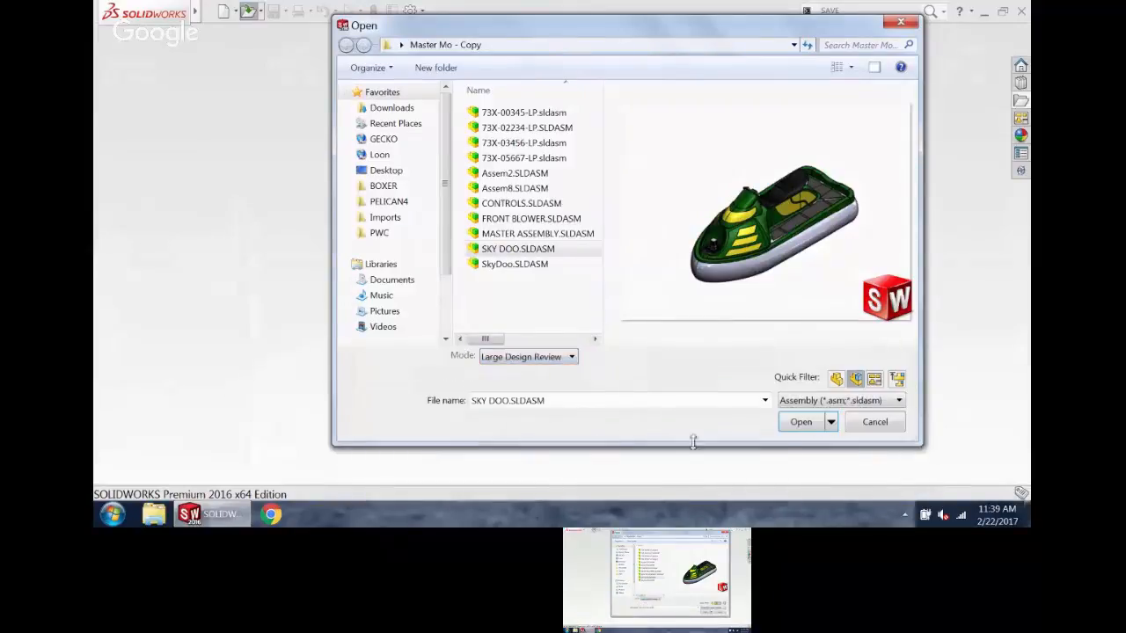
{"action": "left_click", "coordinate": [798, 422]}
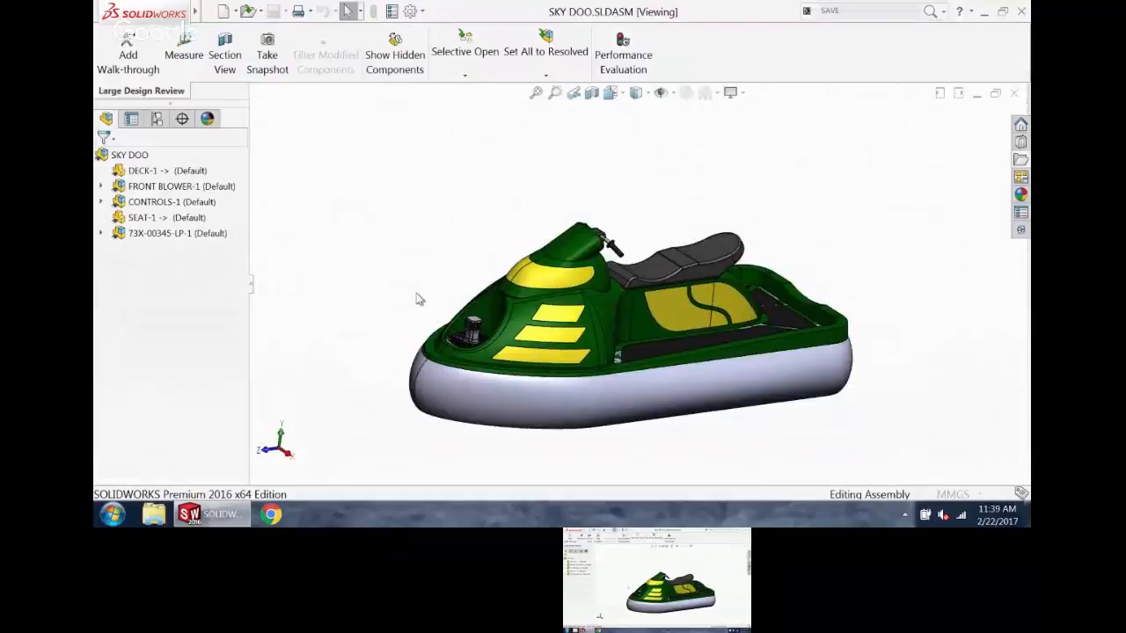
- Expand the FRONT BLOWER, CONTROLS and 73X-00345-LP subassemblies in the review tree and inspect the watercraft model from different angles
{"action": "left_click", "coordinate": [100, 186]}
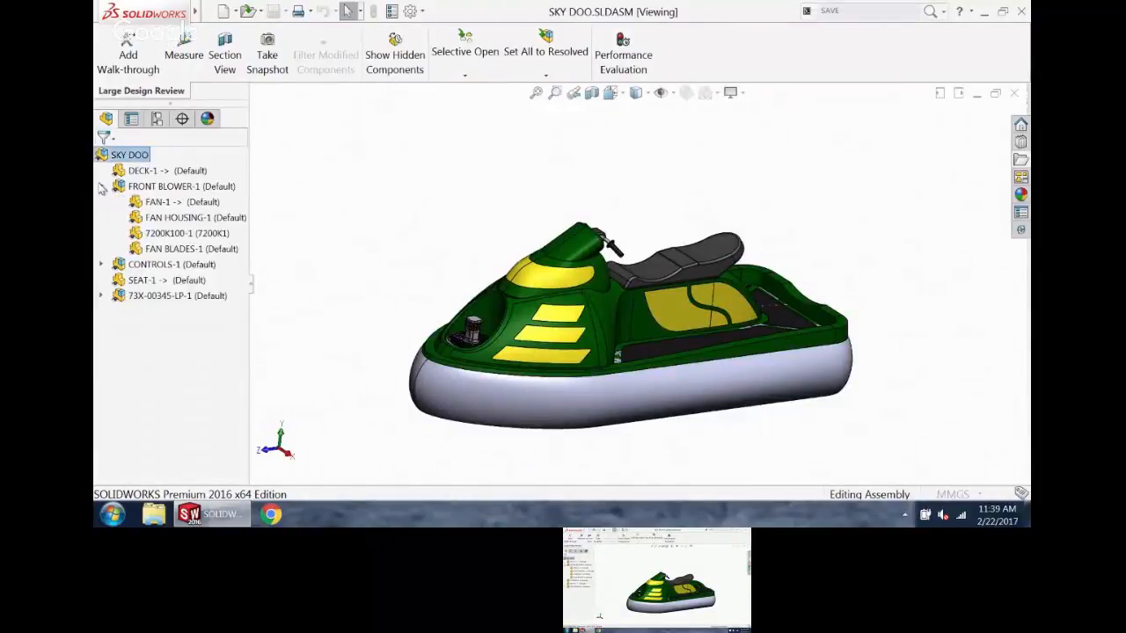
{"action": "left_click", "coordinate": [101, 264]}
{"action": "left_click", "coordinate": [101, 358]}
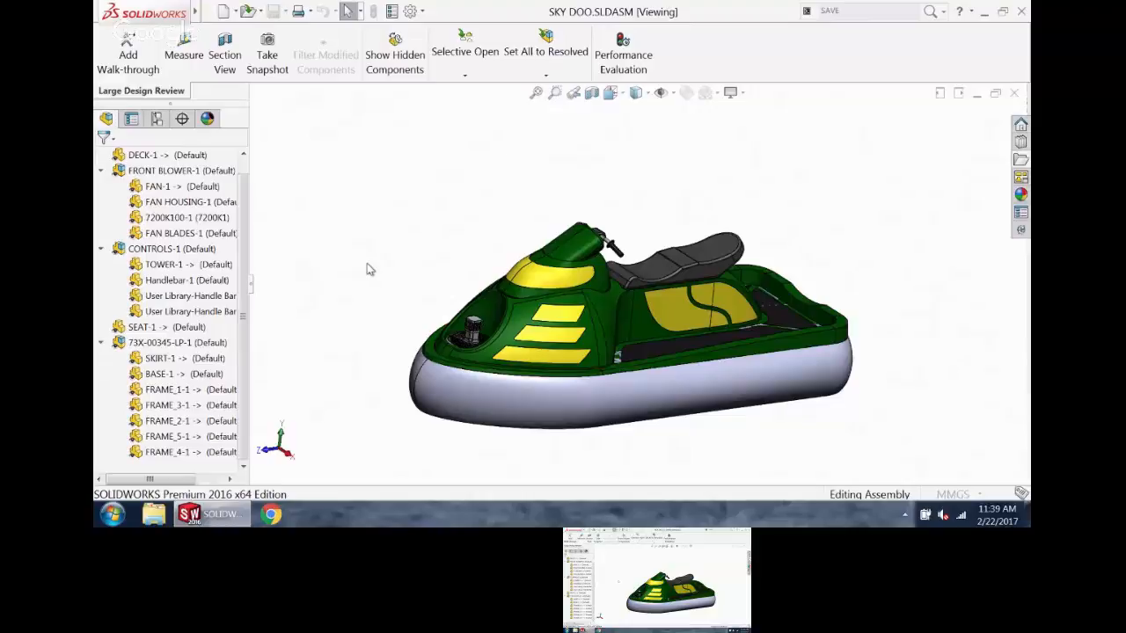
{"action": "scroll", "coordinate": [498, 265], "scroll_direction": "up", "scroll_amount": 3}
{"action": "middle_click_drag", "start_coordinate": [497, 265], "coordinate": [503, 216]}
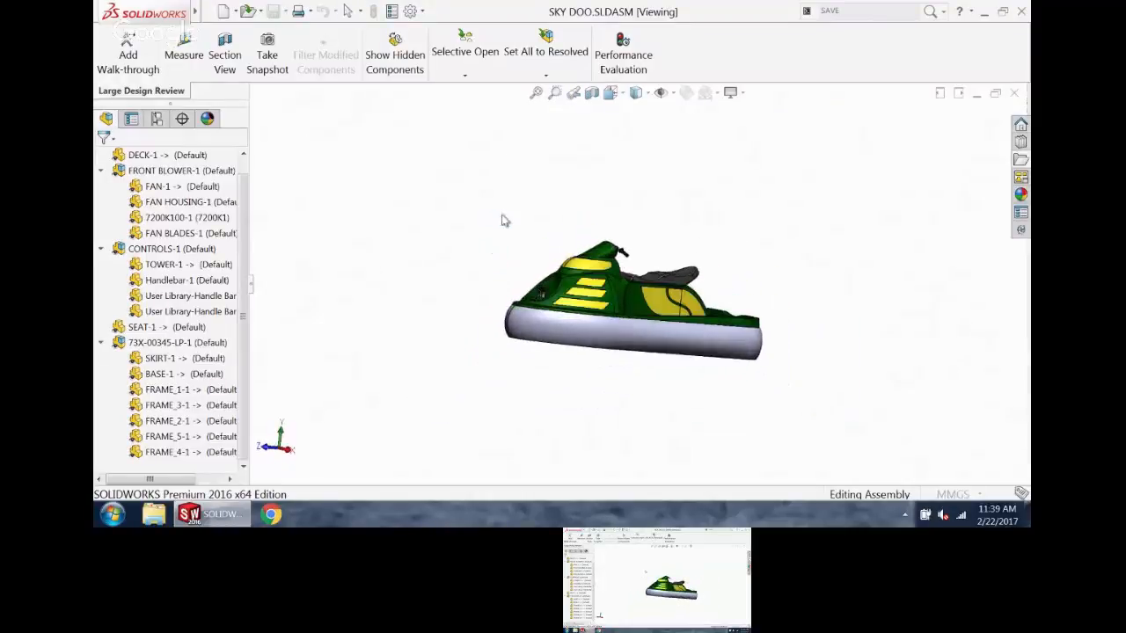
{"action": "scroll", "coordinate": [709, 307], "scroll_direction": "down", "scroll_amount": 3}
{"action": "middle_click_drag", "start_coordinate": [709, 307], "coordinate": [630, 331]}
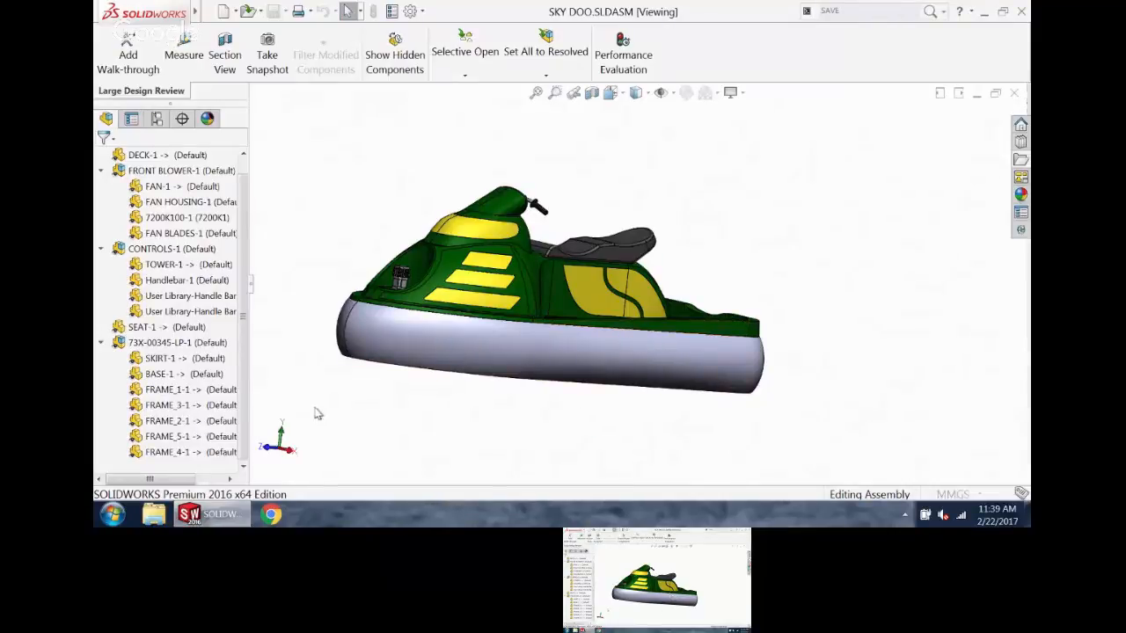
- Open the CONTROLS subassembly in its own window from the Large Design Review tree to examine it, and close it again
{"action": "right_click", "coordinate": [192, 255]}
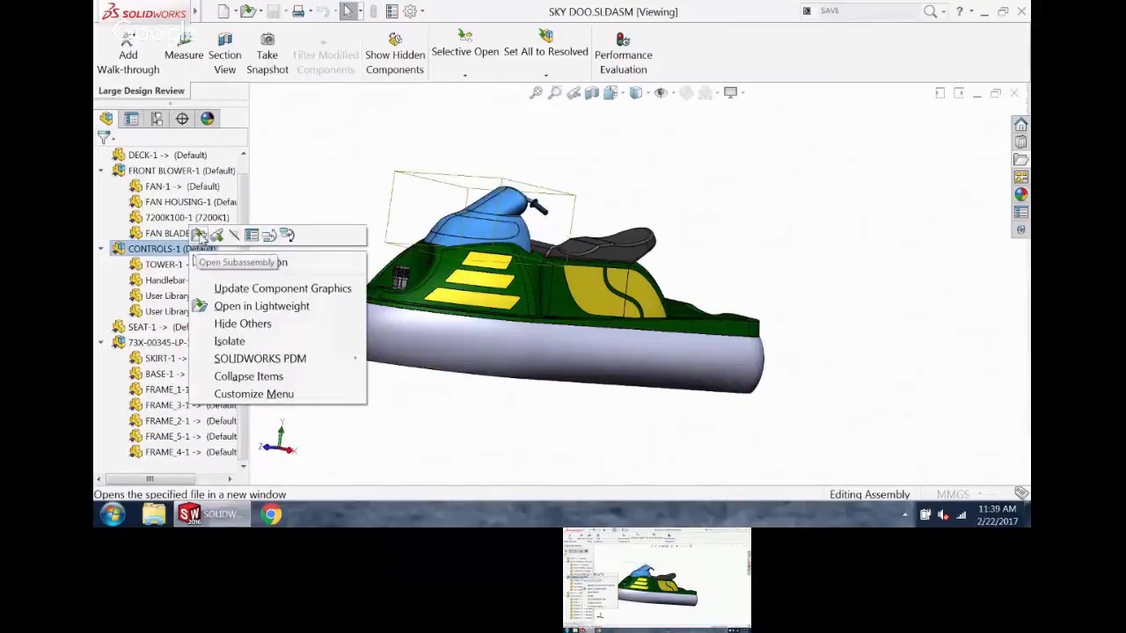
{"action": "left_click", "coordinate": [199, 235]}
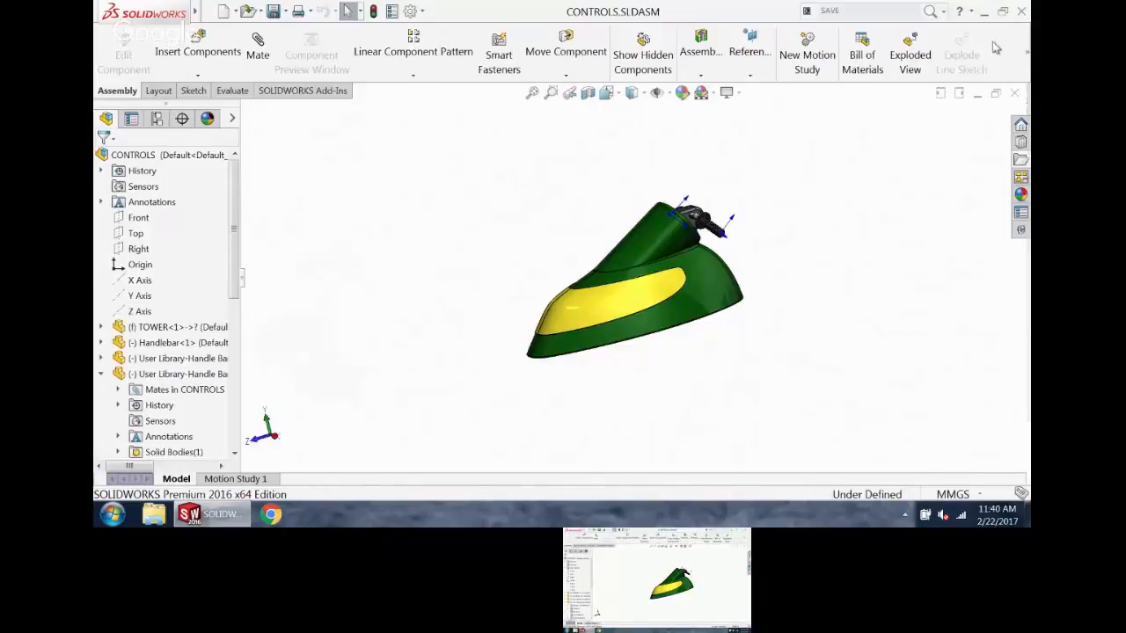
{"action": "left_click", "coordinate": [1014, 92]}
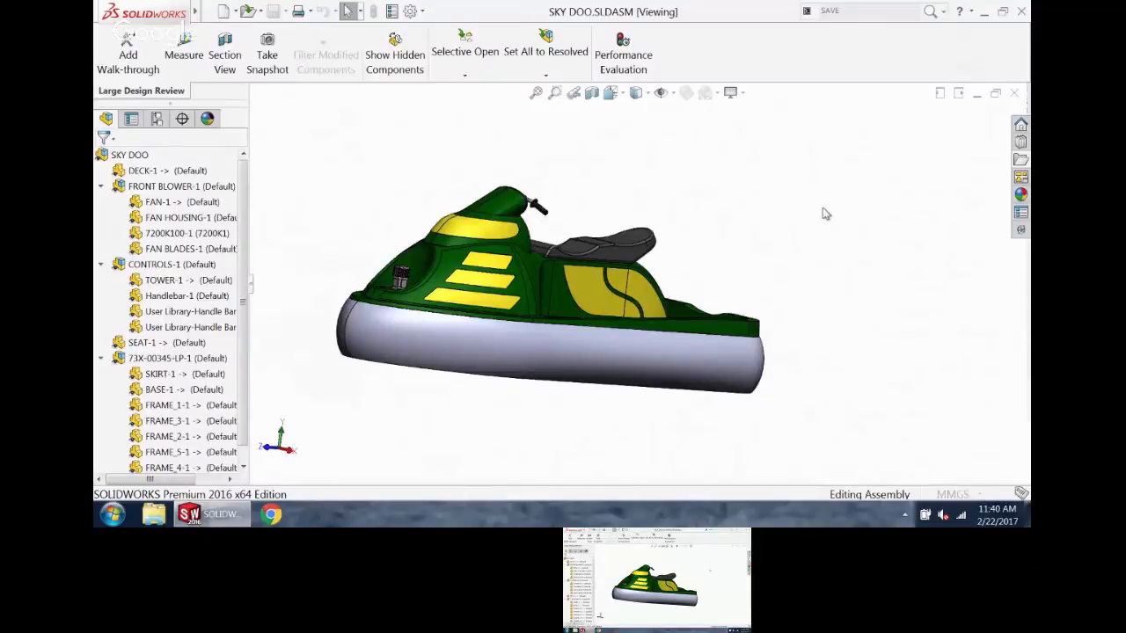
- Close the SKY DOO assembly and open the part file TAIL.SLDPRT from the Master Mo - Copy folder
{"action": "left_click", "coordinate": [977, 95]}
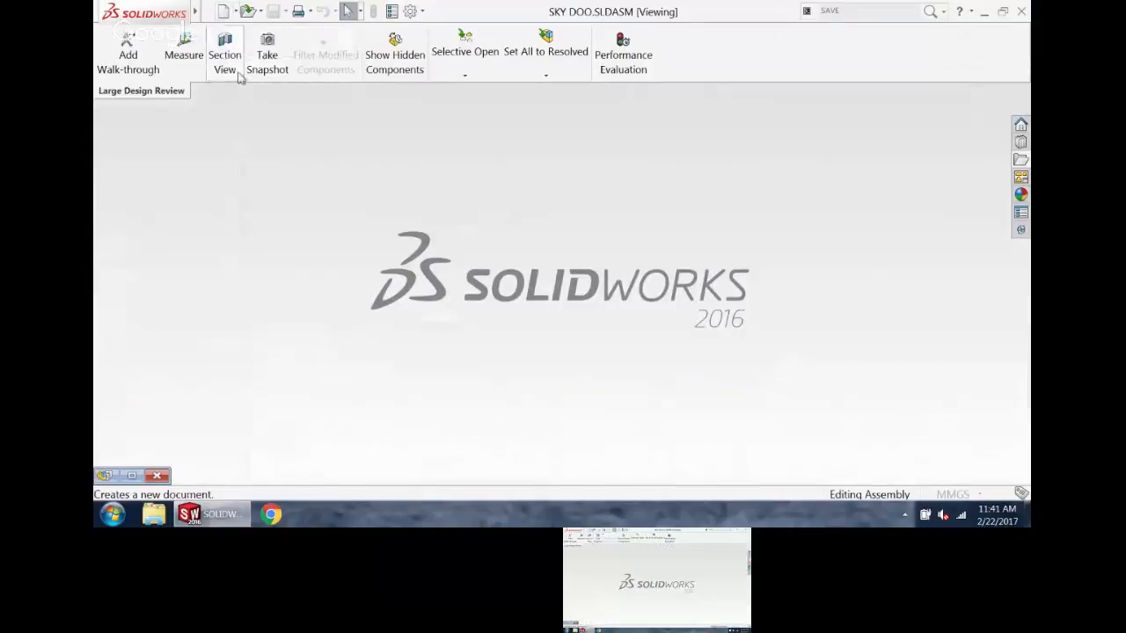
{"action": "left_click", "coordinate": [156, 476]}
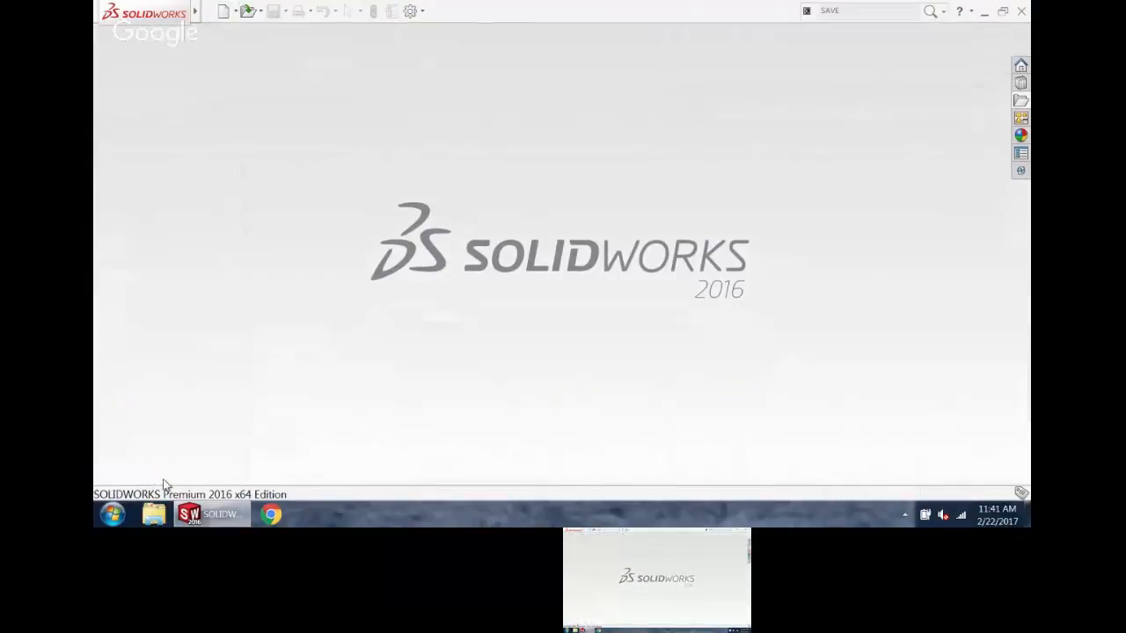
{"action": "left_click", "coordinate": [249, 13]}
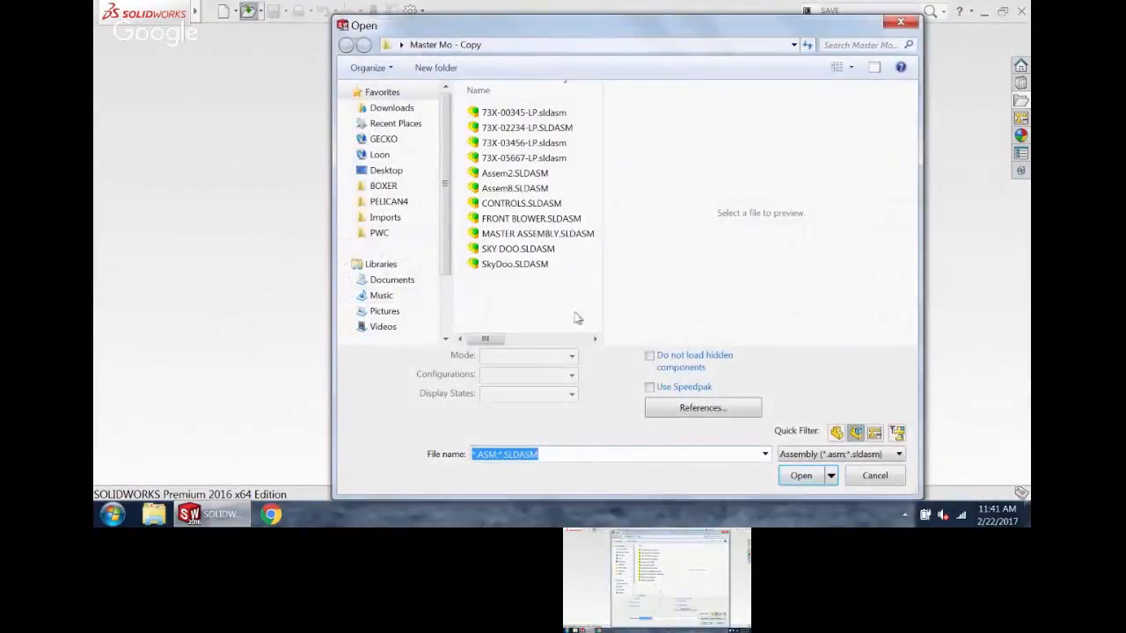
{"action": "left_click", "coordinate": [835, 433]}
{"action": "left_click", "coordinate": [858, 434]}
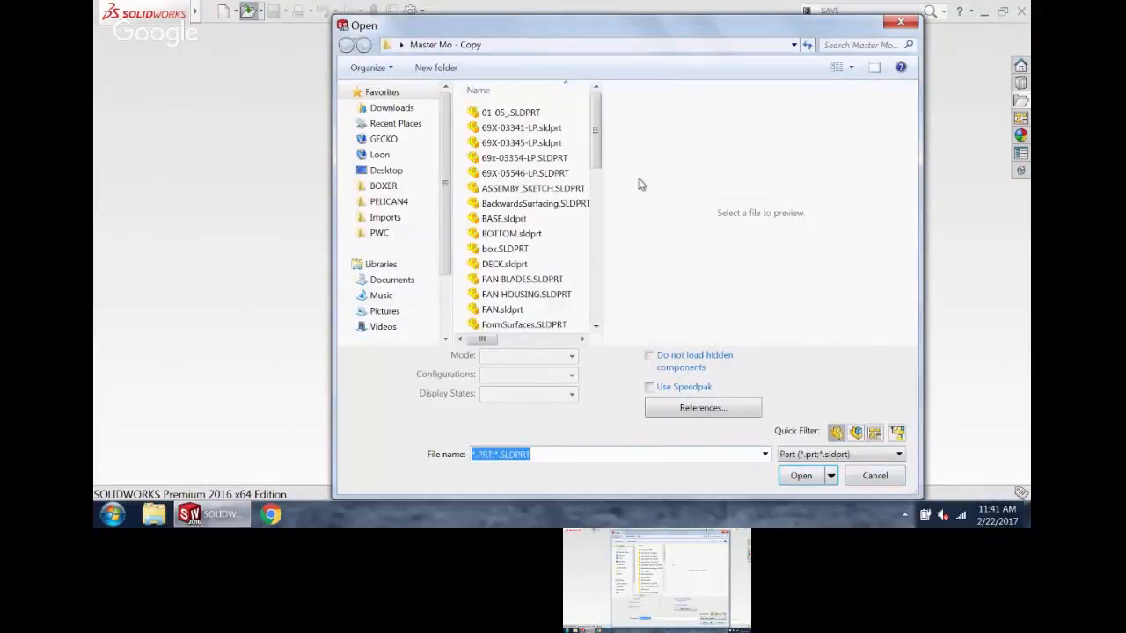
{"action": "left_click_drag", "start_coordinate": [596, 146], "coordinate": [598, 279]}
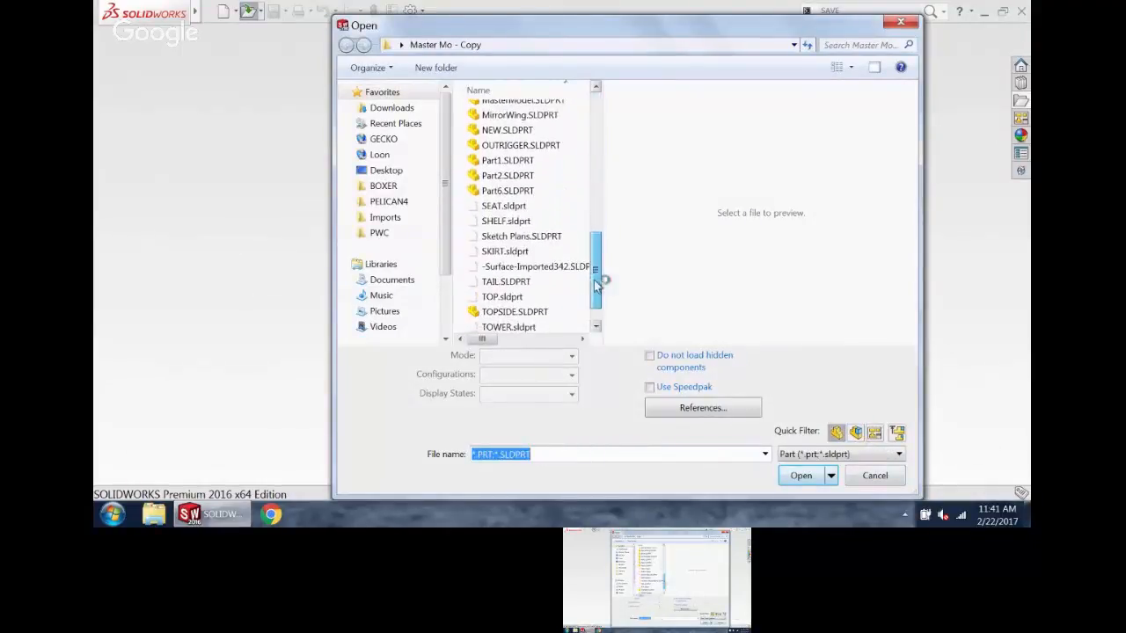
{"action": "left_click", "coordinate": [528, 281]}
{"action": "left_click", "coordinate": [820, 451]}
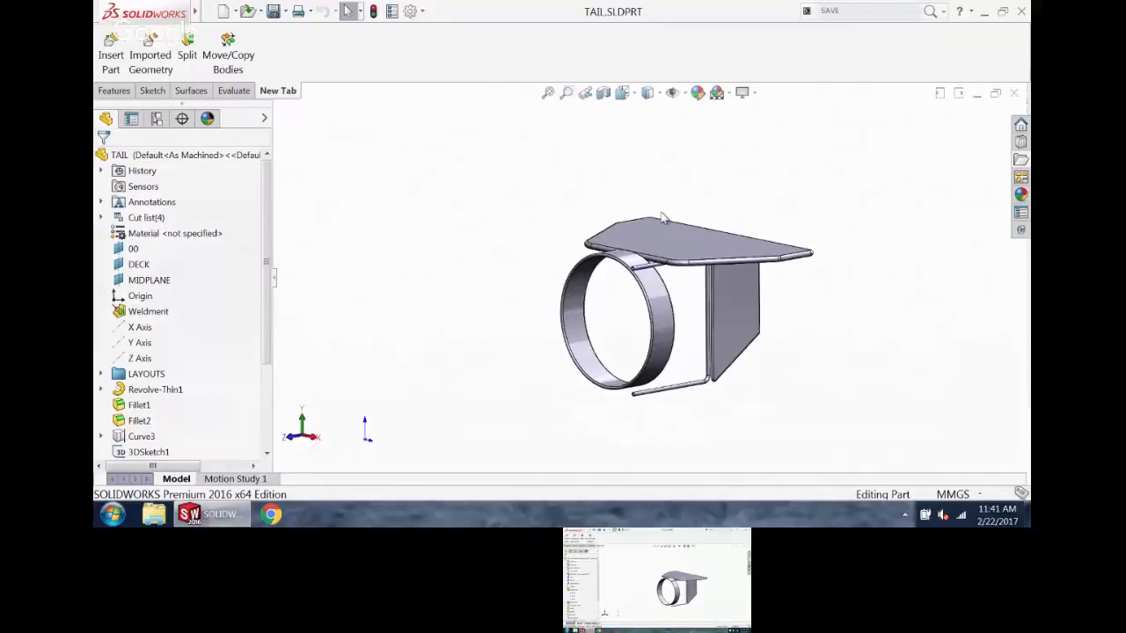
- Inspect the TAIL part and expand its cut list to examine the individual bodies
{"action": "scroll", "coordinate": [630, 257], "scroll_direction": "up", "scroll_amount": 1}
{"action": "middle_click_drag", "start_coordinate": [628, 253], "coordinate": [626, 262]}
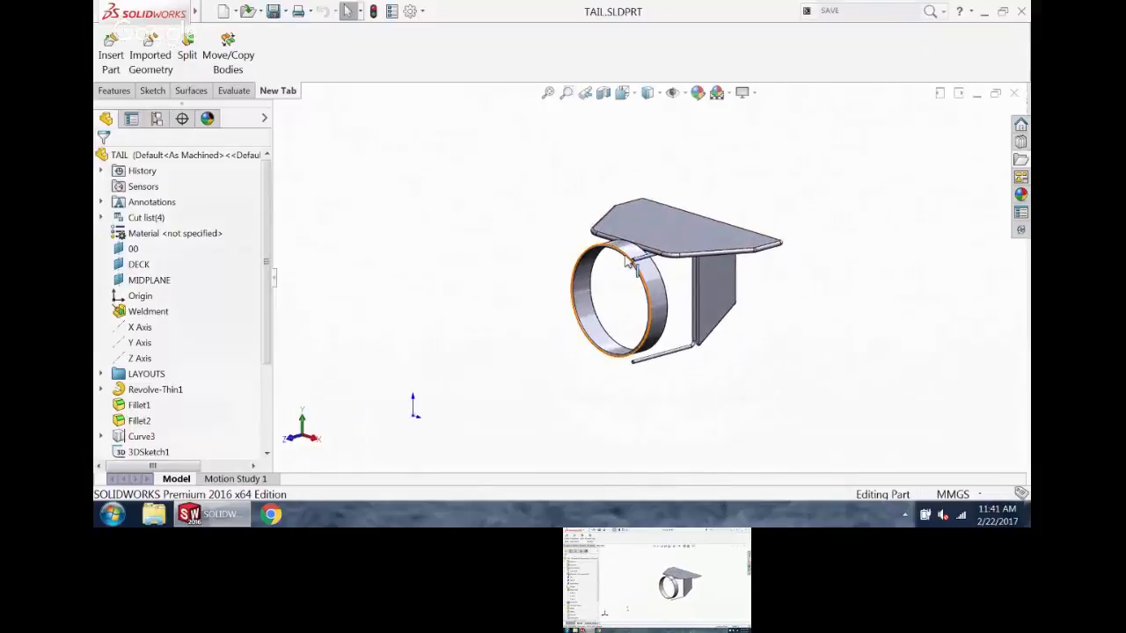
{"action": "scroll", "coordinate": [642, 278], "scroll_direction": "down", "scroll_amount": 1}
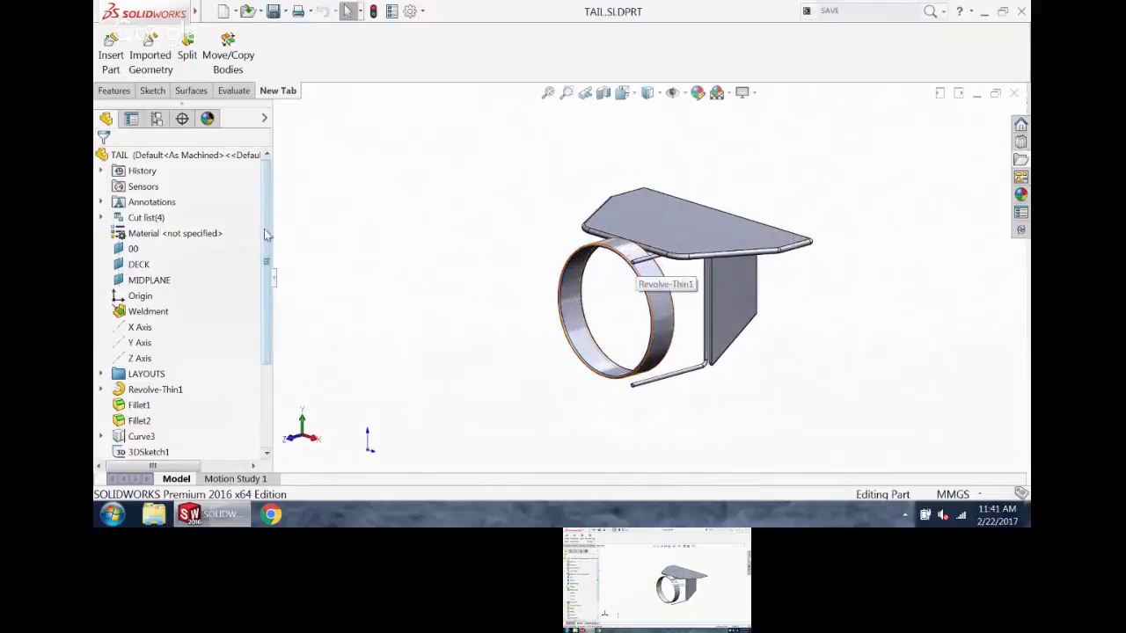
{"action": "left_click", "coordinate": [101, 217]}
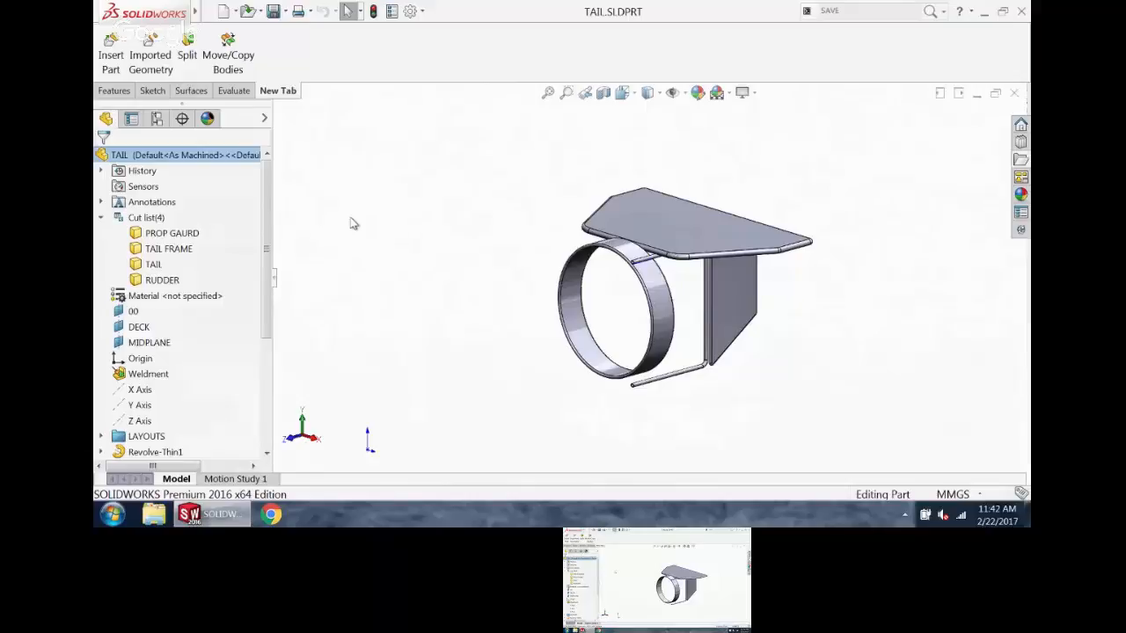
- Insert the PROP GAURD body into a new part saved as 69x-00345-lp, and select that part's Stock-TAIL-1 feature
{"action": "right_click", "coordinate": [177, 237]}
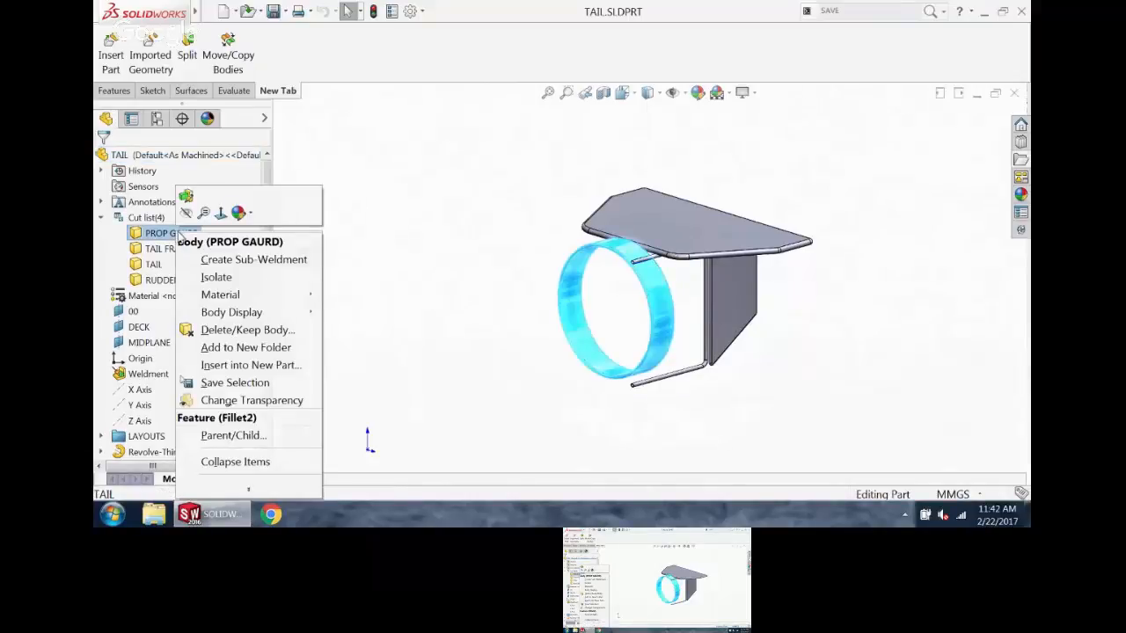
{"action": "left_click", "coordinate": [261, 366]}
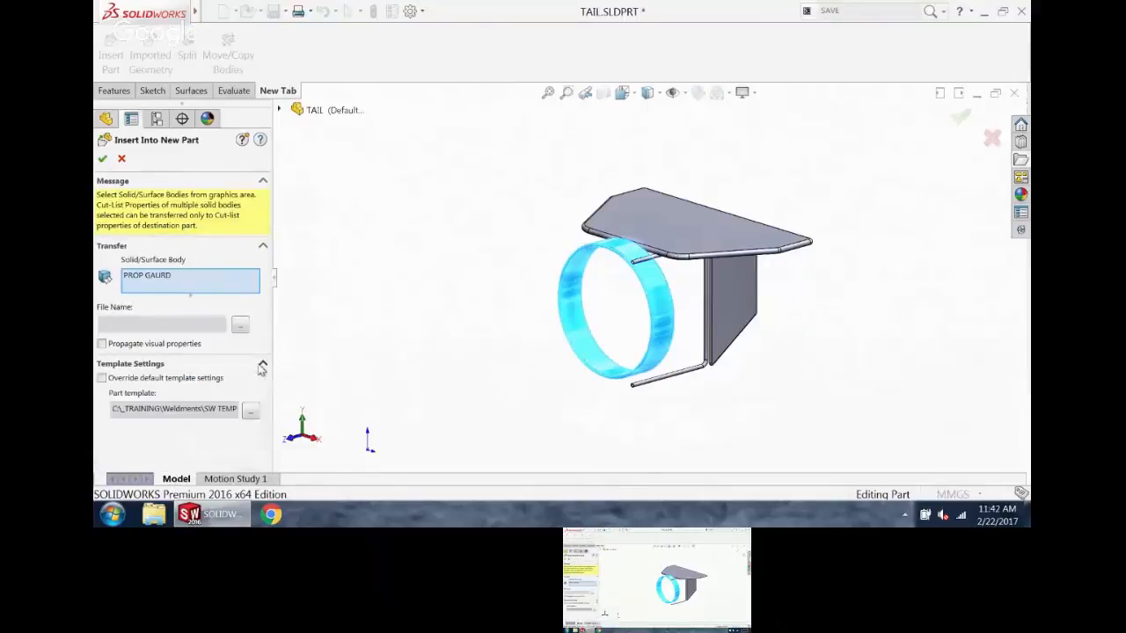
{"action": "left_click", "coordinate": [240, 325]}
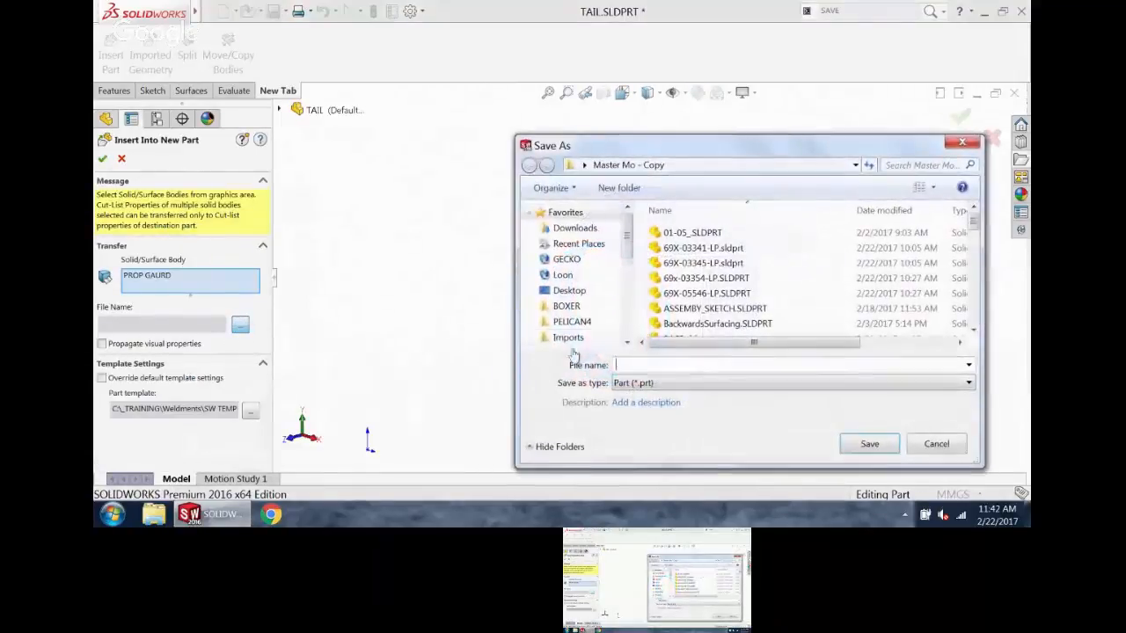
{"action": "type", "text": "69x-00345-"}
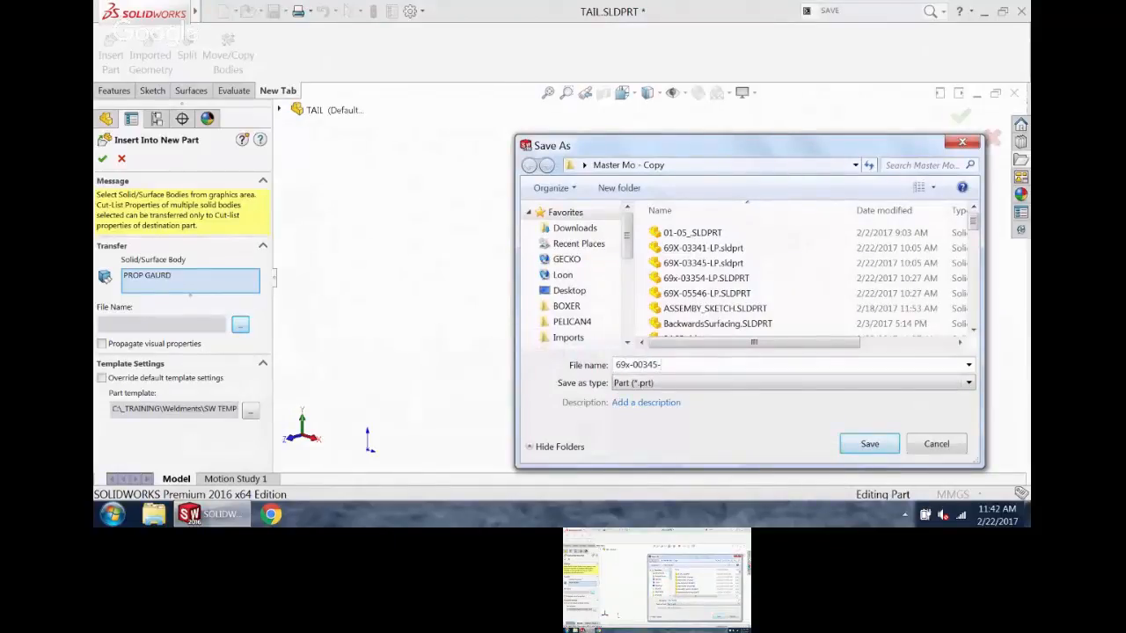
{"action": "type", "text": "lp"}
{"action": "key", "text": "Return"}
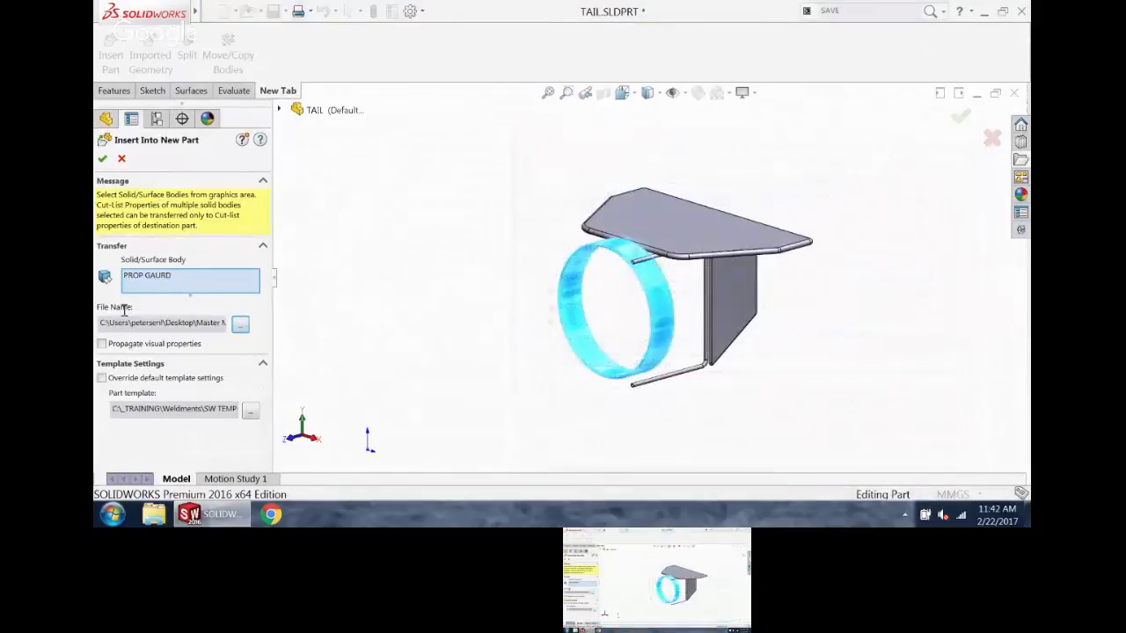
{"action": "left_click", "coordinate": [102, 158]}
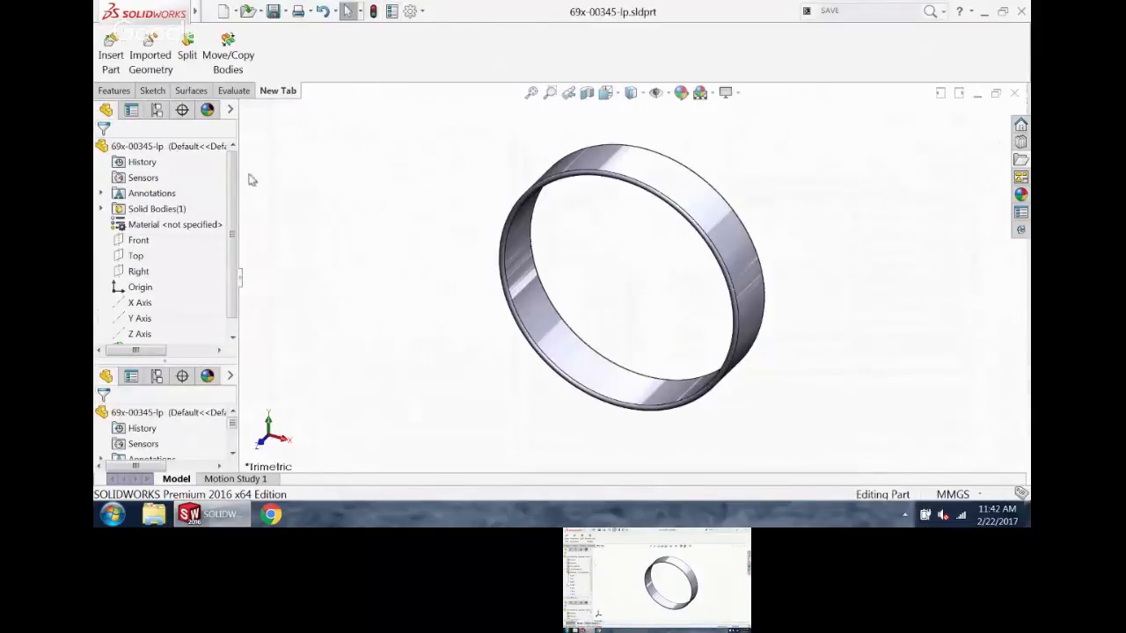
{"action": "scroll", "coordinate": [236, 222], "scroll_direction": "down", "scroll_amount": 1}
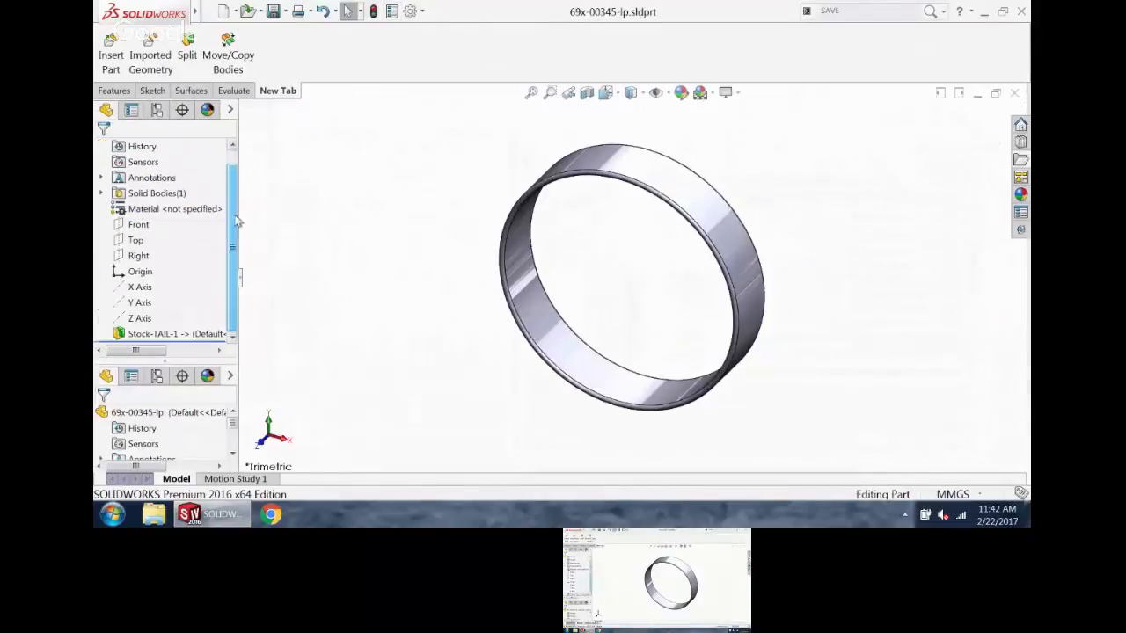
{"action": "left_click", "coordinate": [155, 335]}
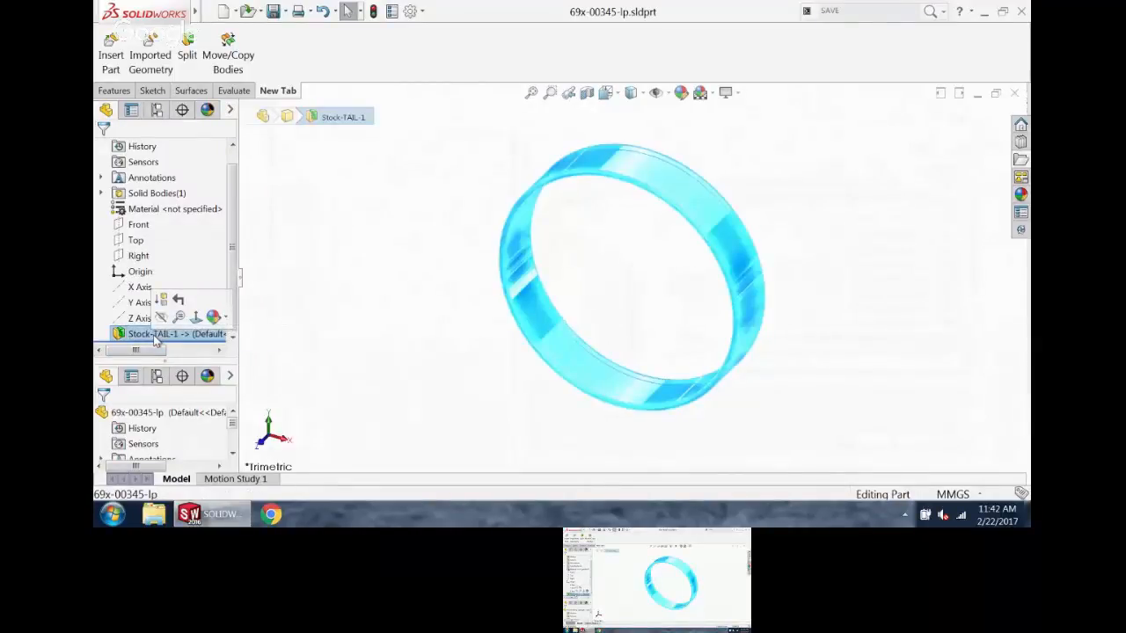
- In the TAIL part, sketch a circle of about 80 mm radius on the DECK plane, within the prop guard ring's outline
{"action": "left_click", "coordinate": [272, 300]}
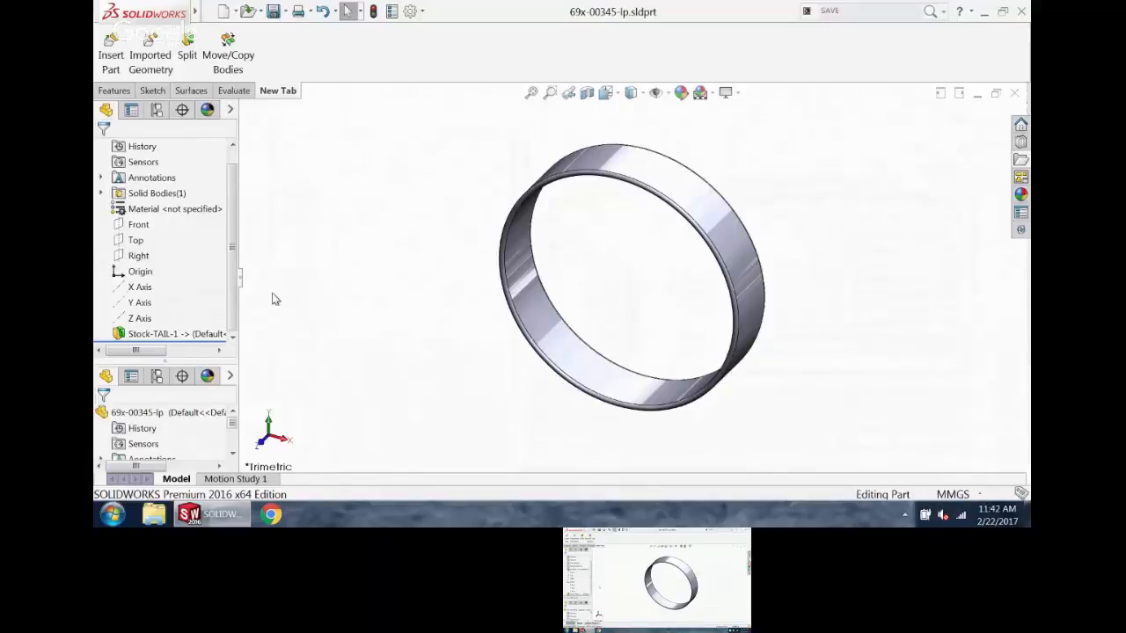
{"action": "key", "text": "ctrl+Tab"}
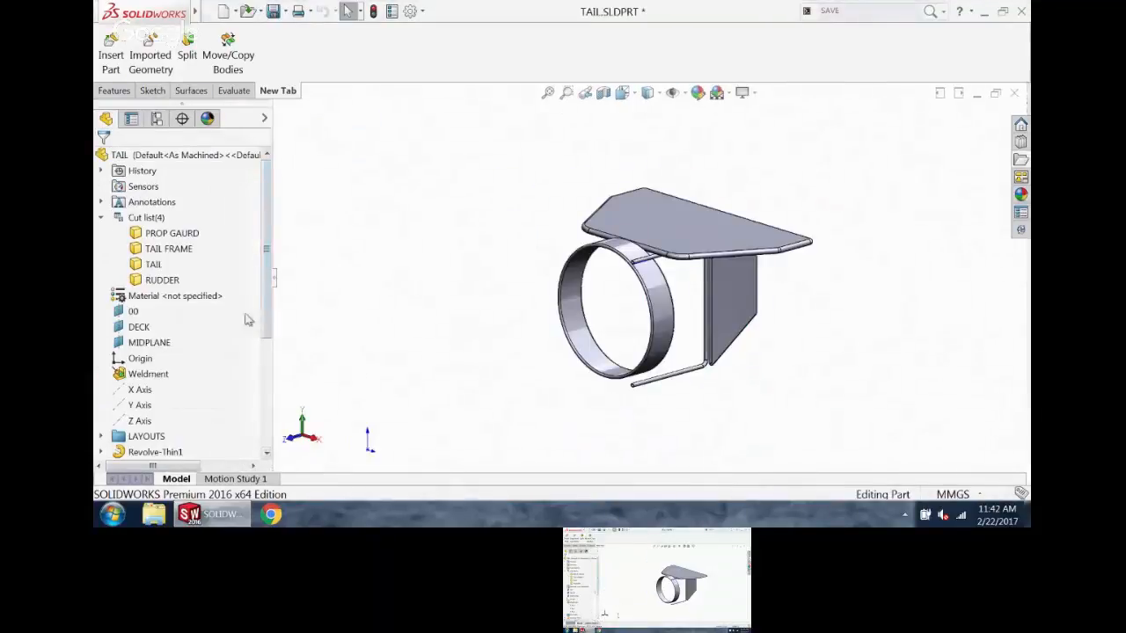
{"action": "left_click", "coordinate": [134, 313]}
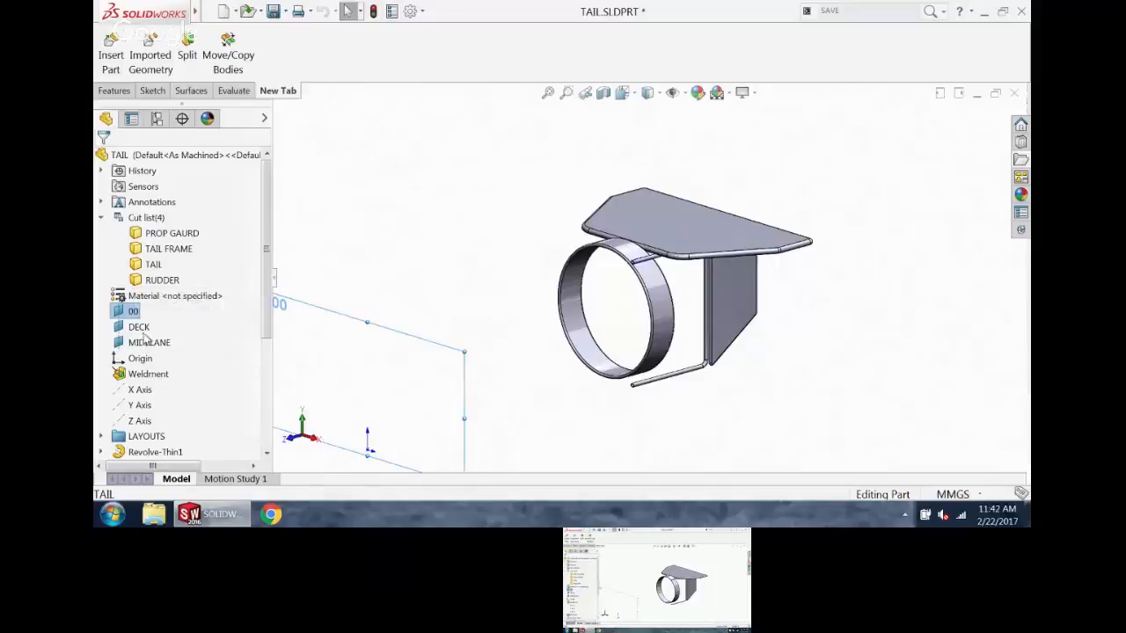
{"action": "left_click", "coordinate": [139, 327]}
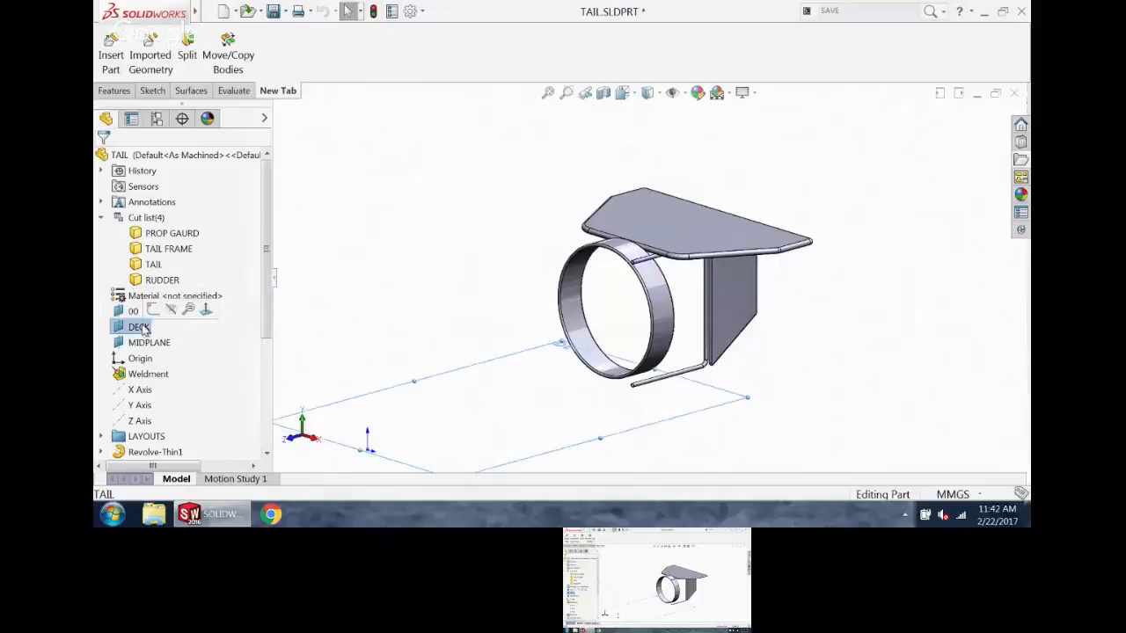
{"action": "left_click", "coordinate": [115, 90]}
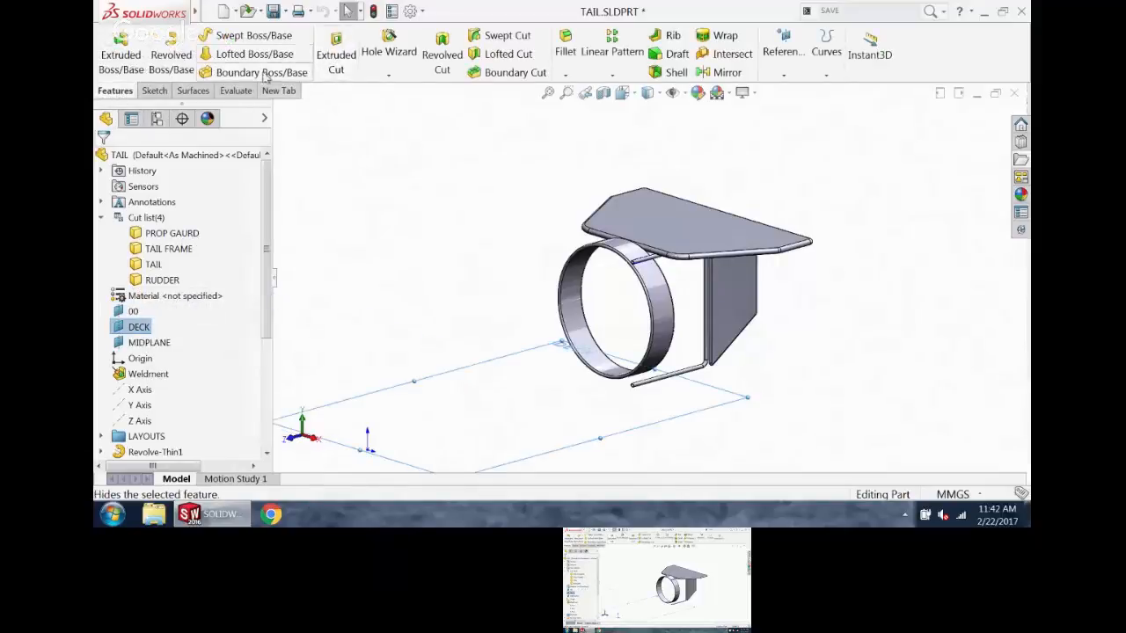
{"action": "left_click", "coordinate": [154, 91]}
{"action": "left_click", "coordinate": [250, 34]}
{"action": "middle_click_drag", "start_coordinate": [578, 302], "coordinate": [614, 377]}
{"action": "scroll", "coordinate": [615, 387], "scroll_direction": "down", "scroll_amount": 3}
{"action": "key", "text": "ctrl+8"}
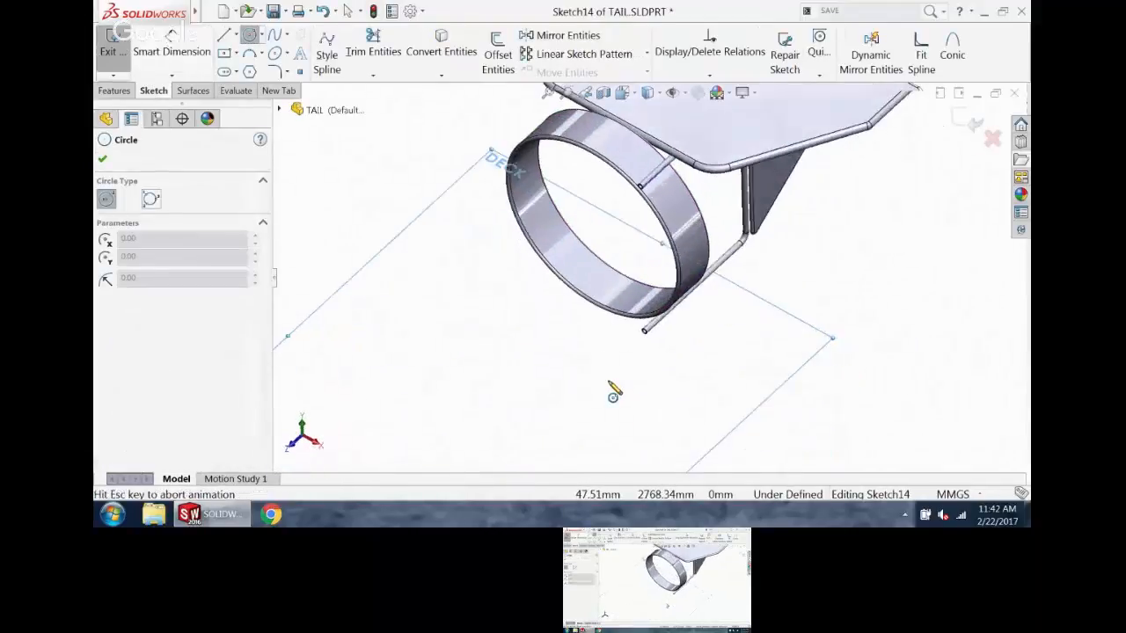
{"action": "left_click", "coordinate": [574, 201]}
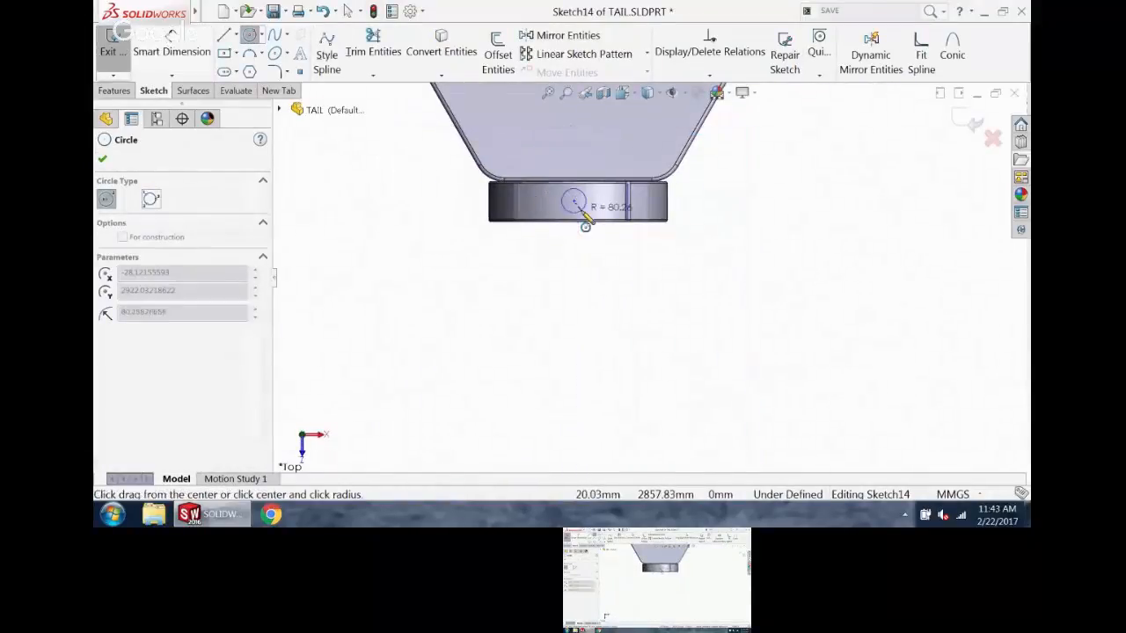
{"action": "left_click", "coordinate": [582, 210]}
- Cut-extrude the circle Up To Next in the reversed direction through the prop guard ring, and check the derived part 69x-00345-lp
{"action": "left_click", "coordinate": [111, 92]}
{"action": "left_click", "coordinate": [332, 53]}
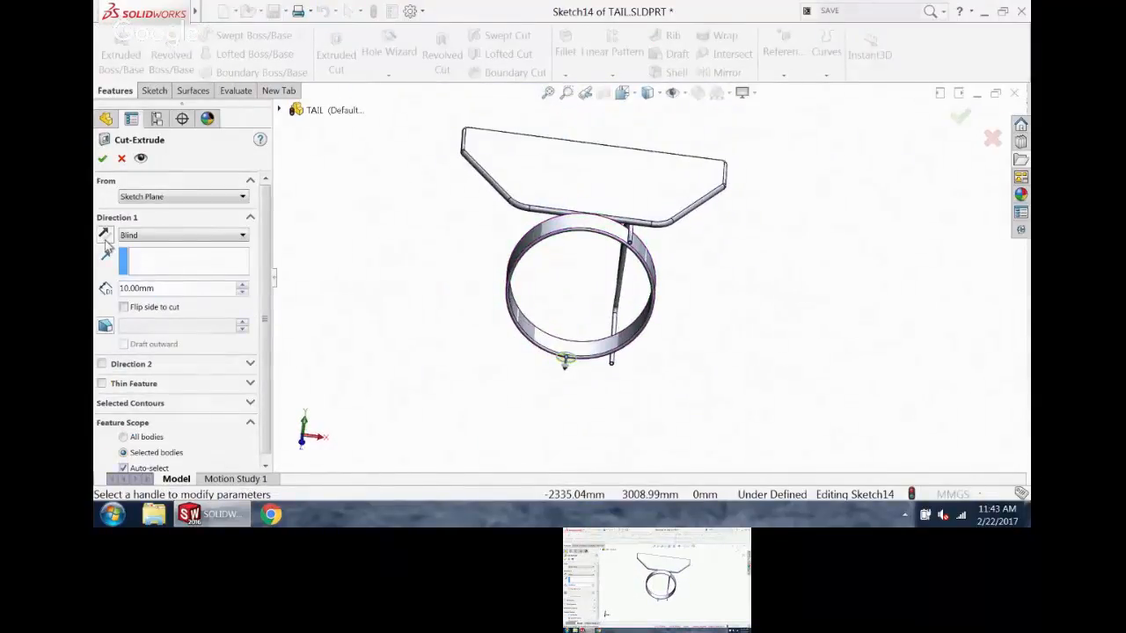
{"action": "left_click", "coordinate": [170, 235]}
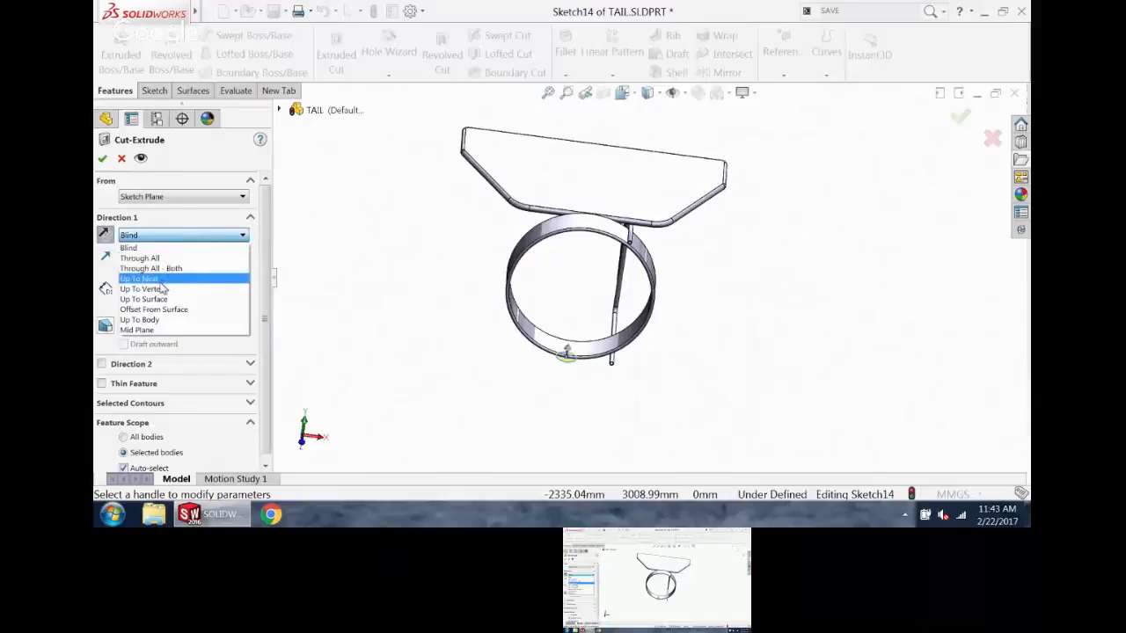
{"action": "left_click", "coordinate": [160, 279]}
{"action": "left_click", "coordinate": [102, 159]}
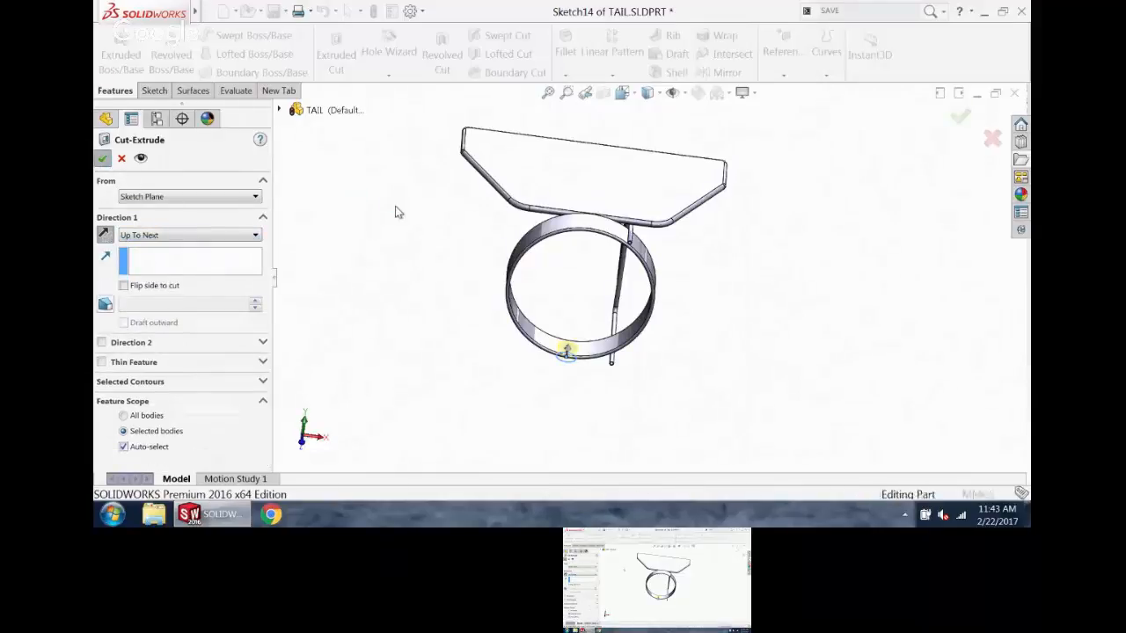
{"action": "key", "text": "ctrl+Tab"}
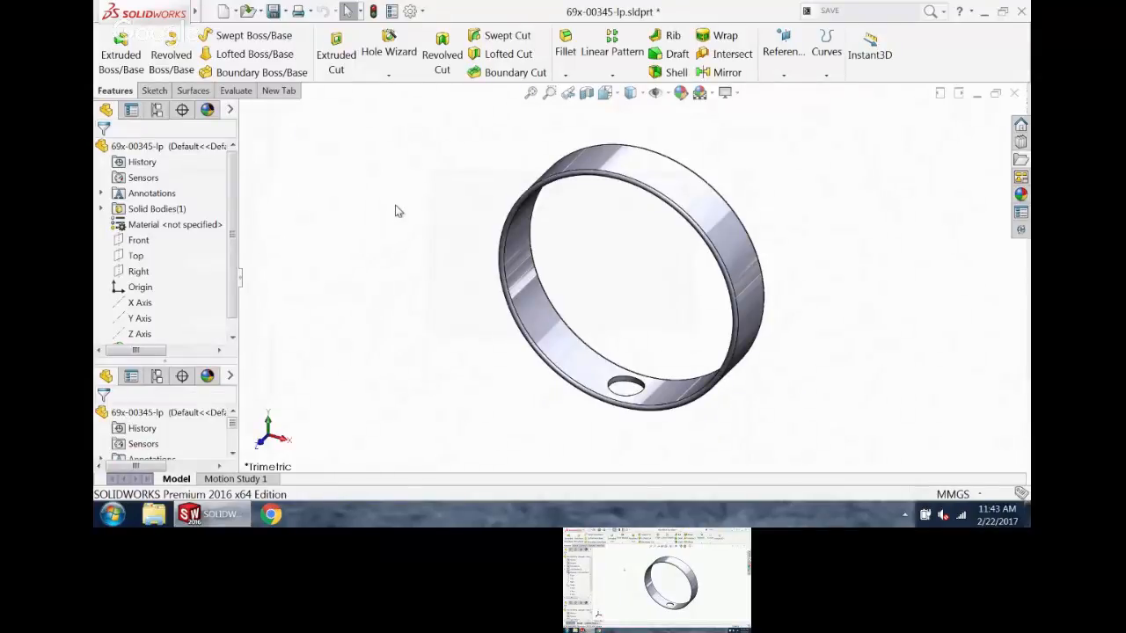
- Roll the TAIL part back above Cut-Extrude1, check the derived part 69x-00345-lp, and roll forward again past the cut
{"action": "key", "text": "ctrl+Tab"}
{"action": "left_click_drag", "start_coordinate": [269, 279], "coordinate": [218, 486]}
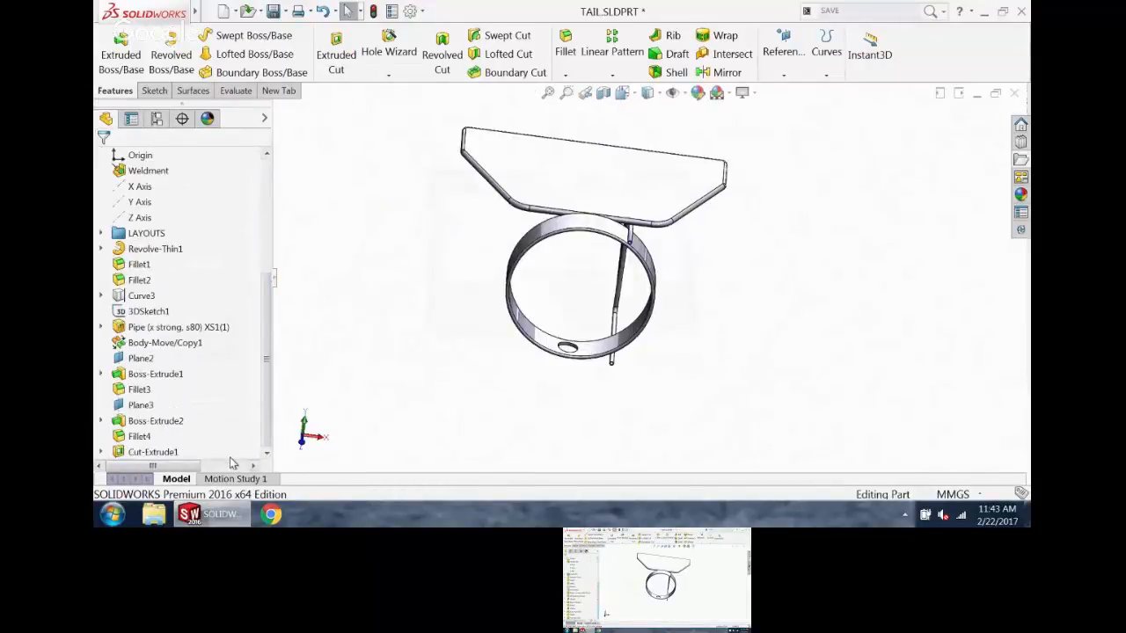
{"action": "left_click_drag", "start_coordinate": [231, 460], "coordinate": [234, 442]}
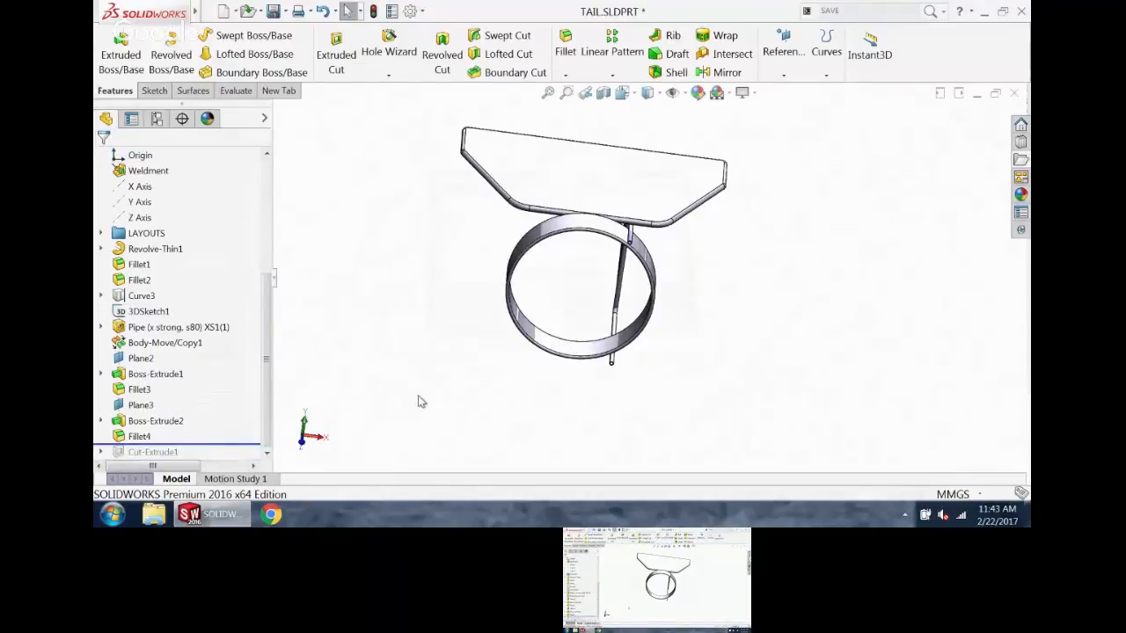
{"action": "key", "text": "ctrl+Tab"}
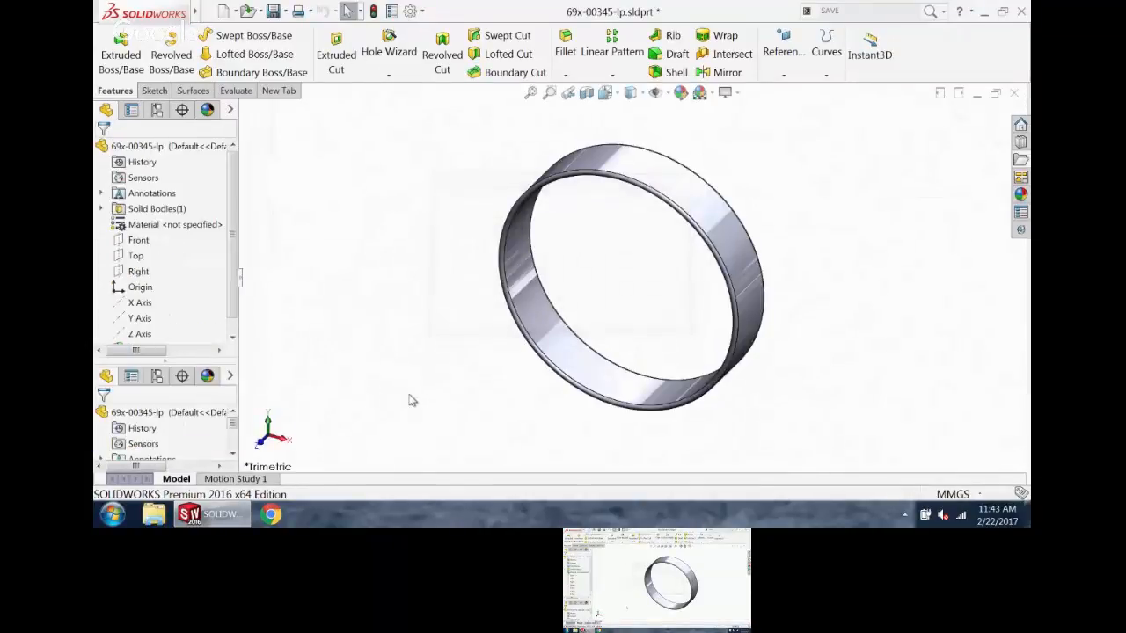
{"action": "key", "text": "ctrl+Tab"}
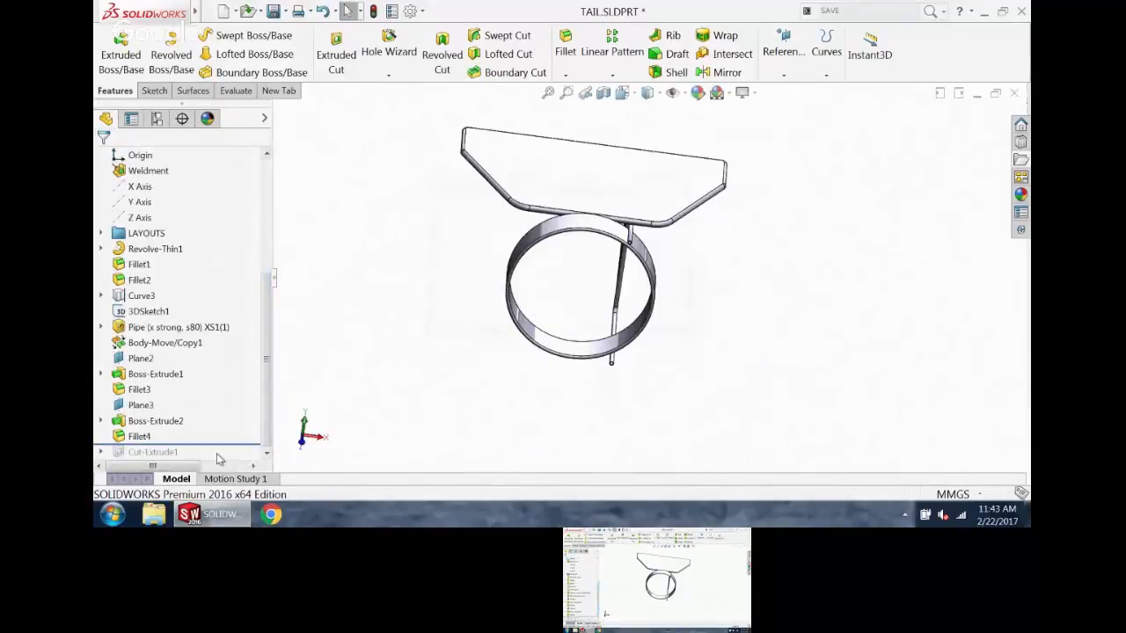
{"action": "left_click_drag", "start_coordinate": [231, 444], "coordinate": [231, 461]}
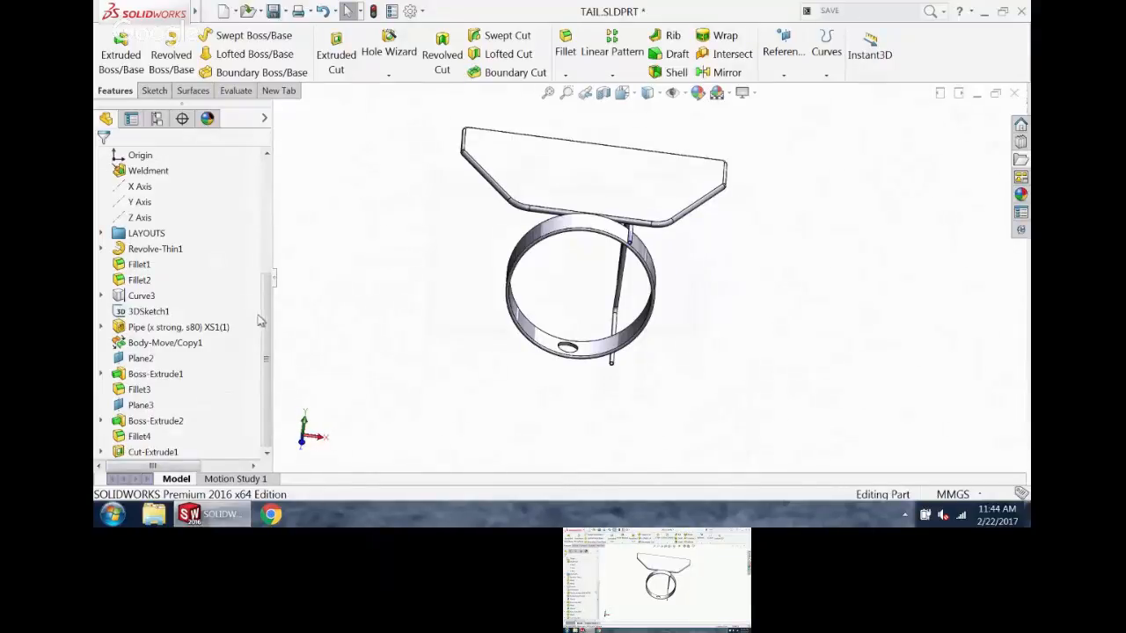
- Insert the TAIL body into a new part saved as 69X-0345-lp, and return to the TAIL part
{"action": "left_click_drag", "start_coordinate": [262, 321], "coordinate": [268, 202]}
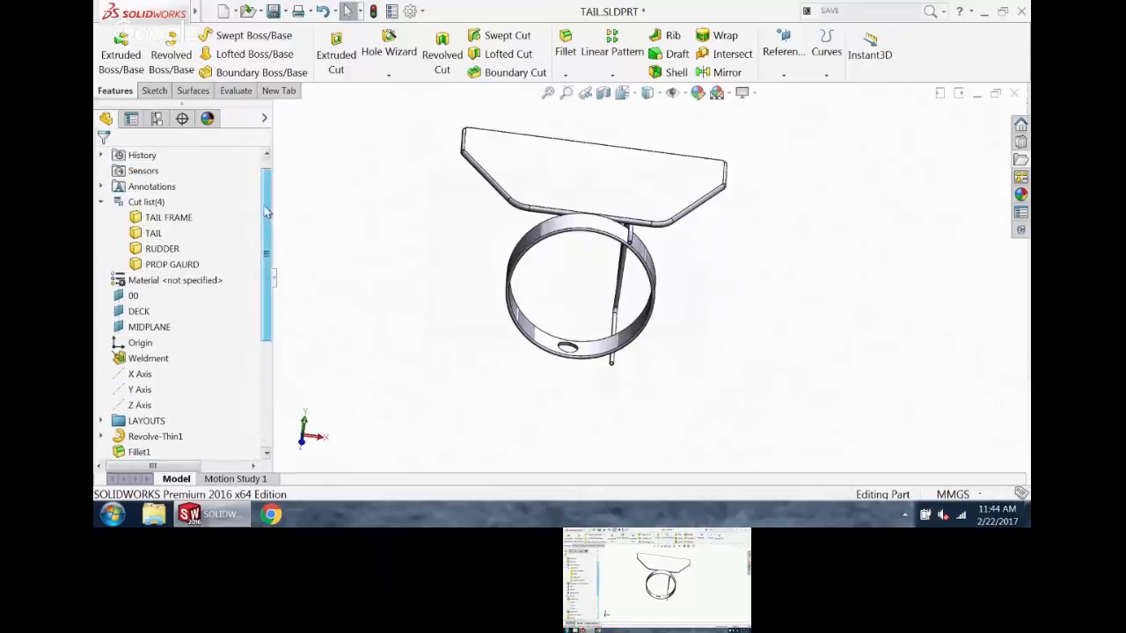
{"action": "right_click", "coordinate": [159, 231]}
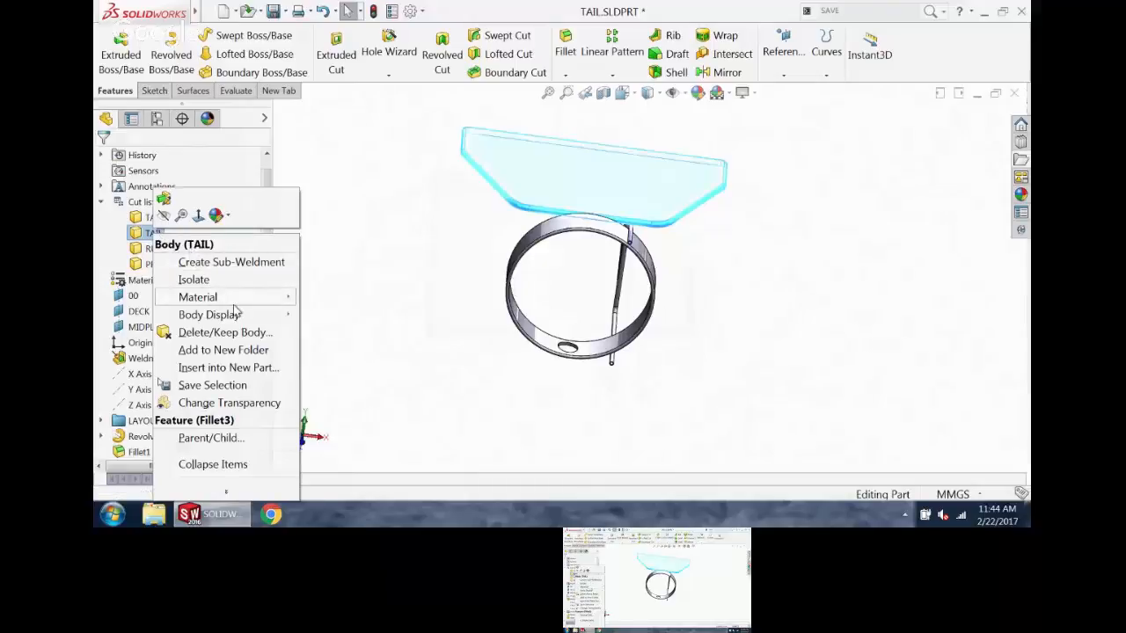
{"action": "mouse_move", "coordinate": [234, 306]}
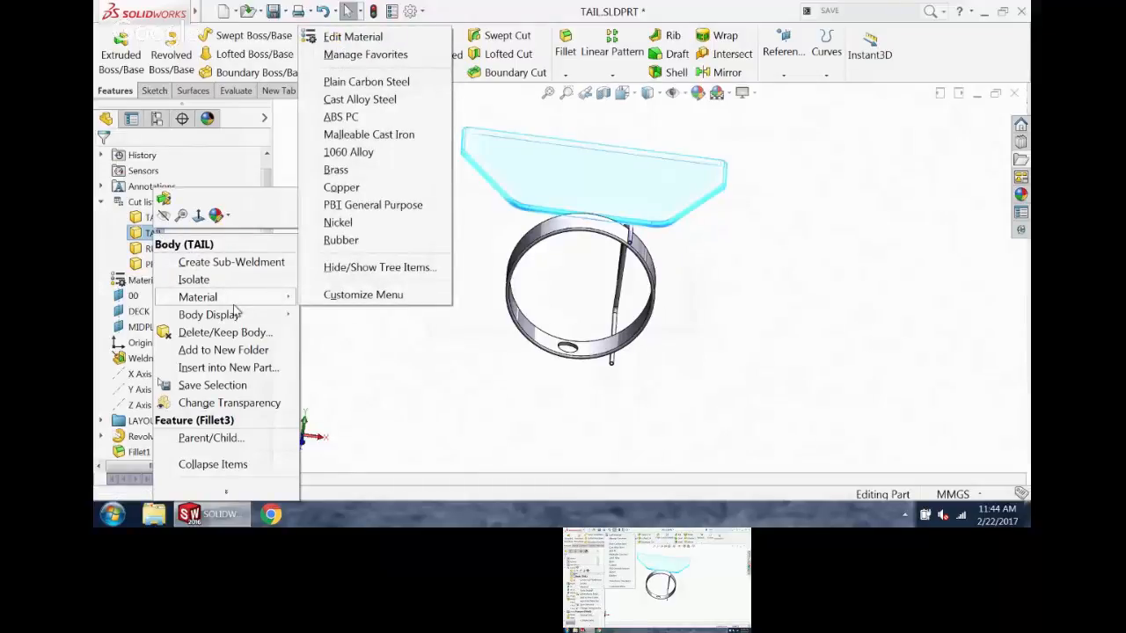
{"action": "left_click", "coordinate": [227, 368]}
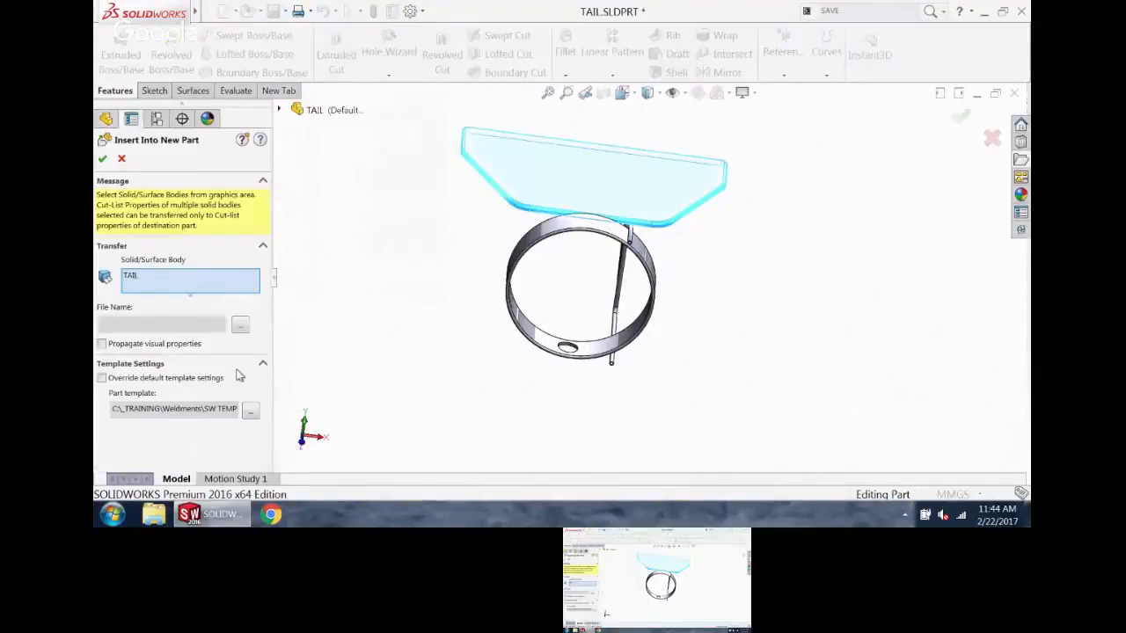
{"action": "left_click", "coordinate": [240, 324]}
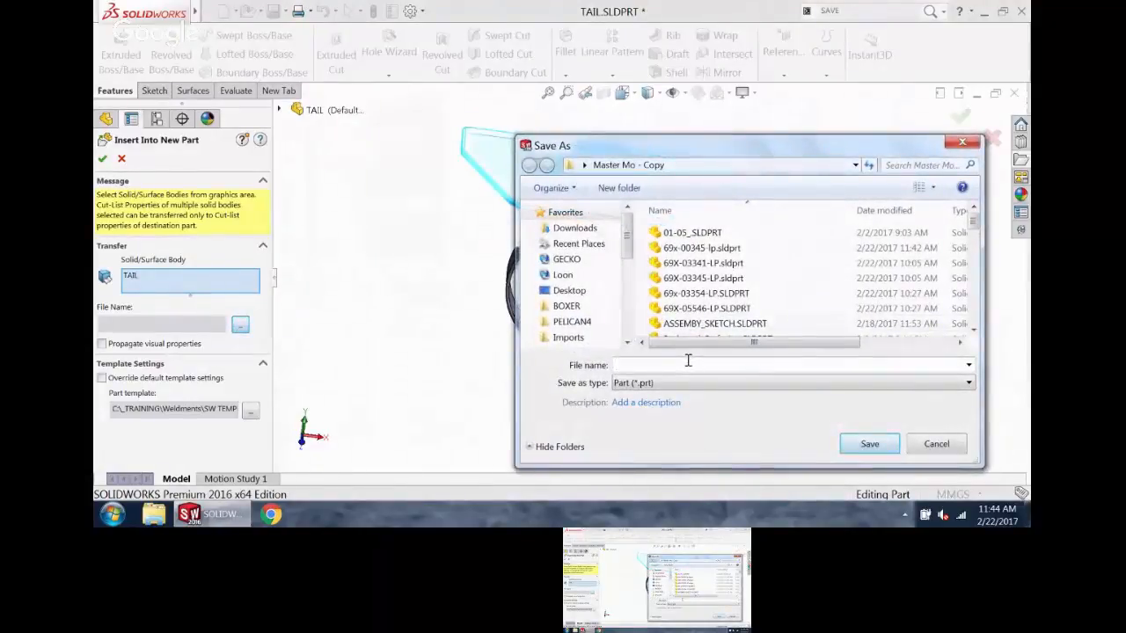
{"action": "type", "text": "69x"}
{"action": "key", "text": "BackSpace"}
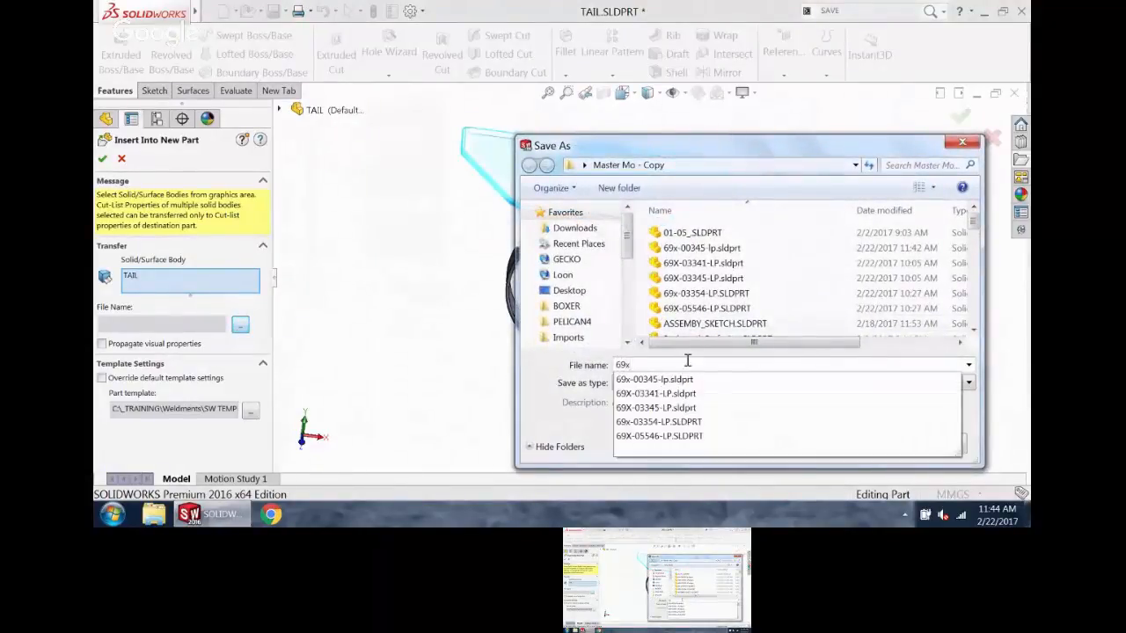
{"action": "type", "text": "X-0345-LP"}
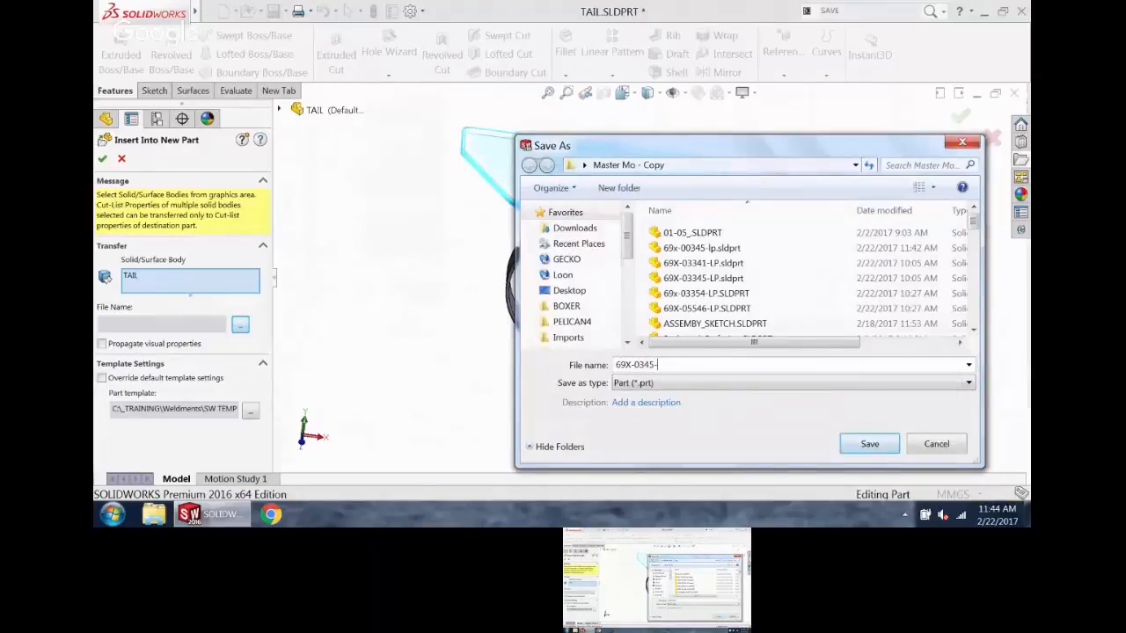
{"action": "key", "text": "Return"}
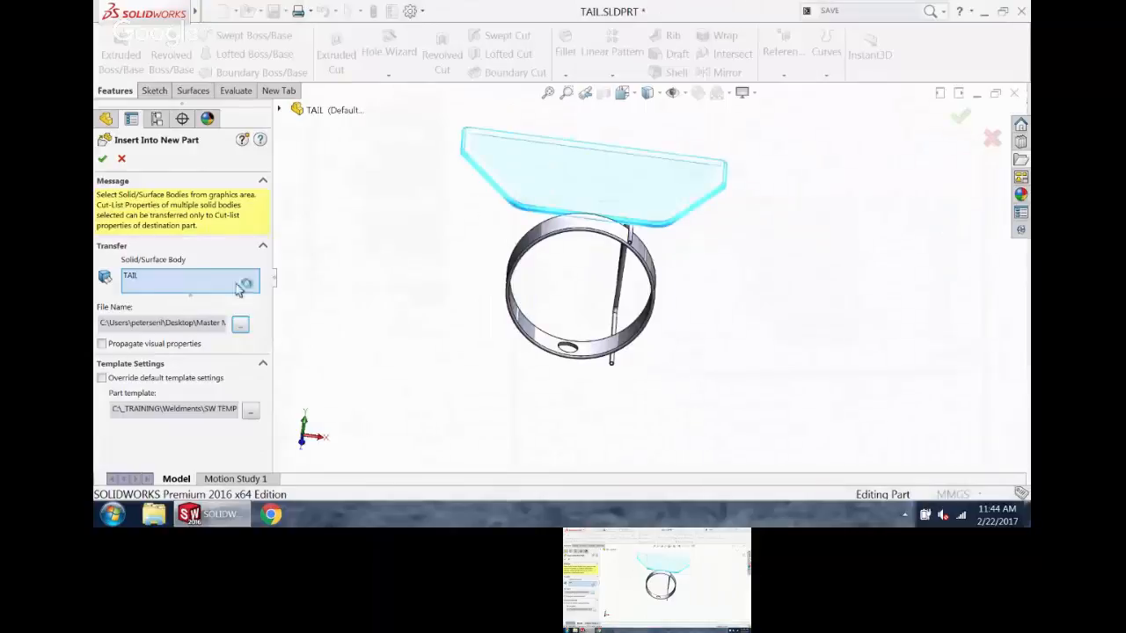
{"action": "left_click", "coordinate": [102, 158]}
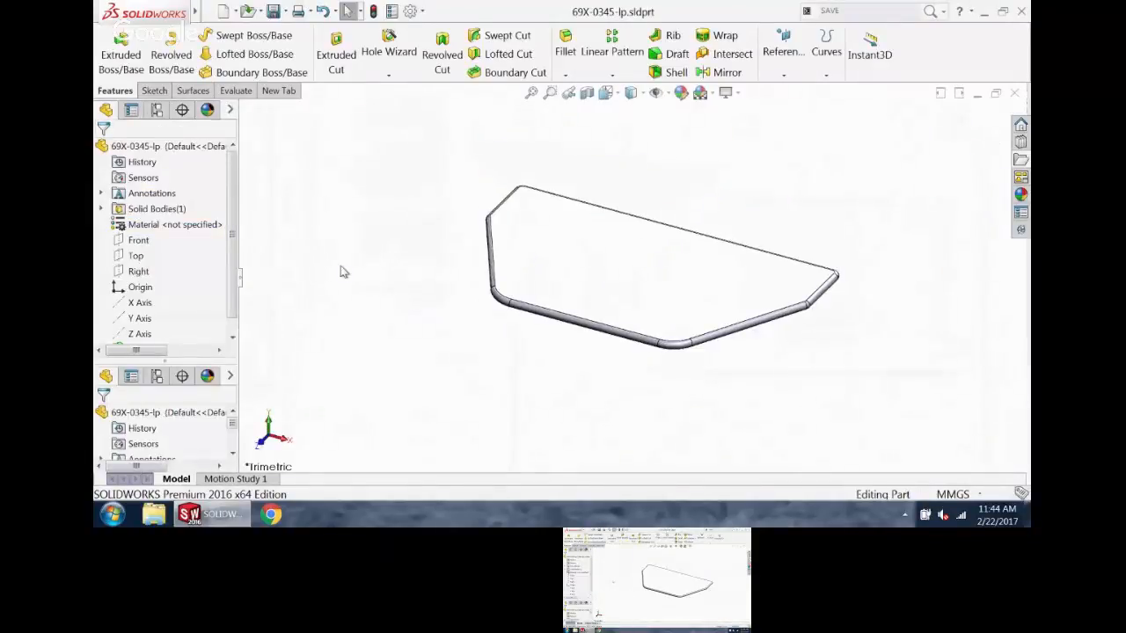
{"action": "key", "text": "ctrl+Tab"}
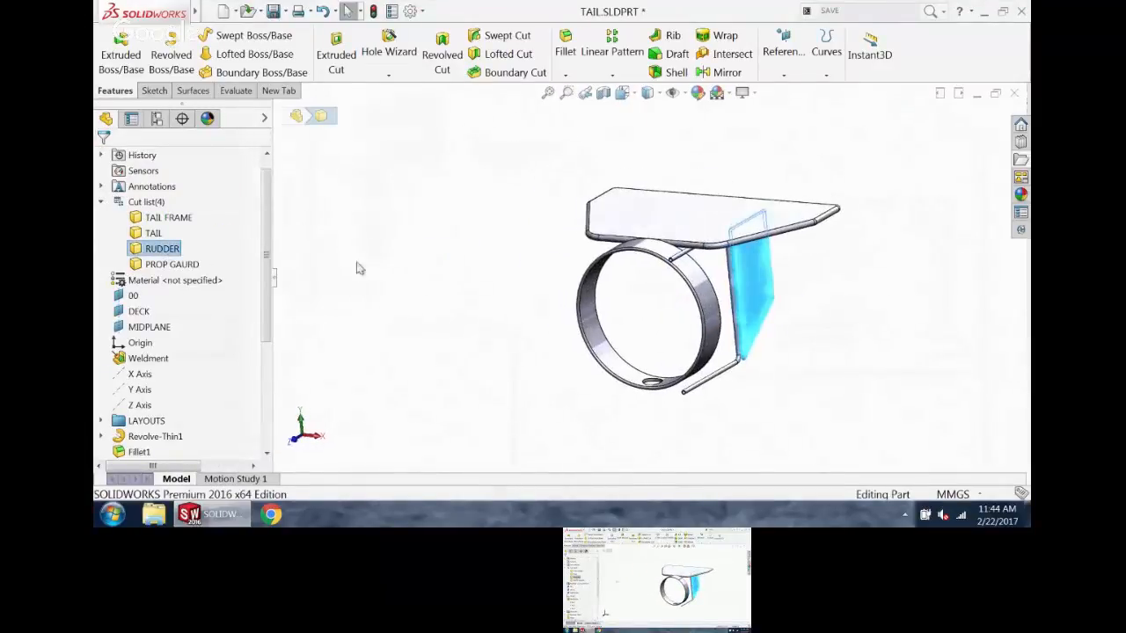
{"action": "left_click", "coordinate": [185, 266], "text": "ctrl"}
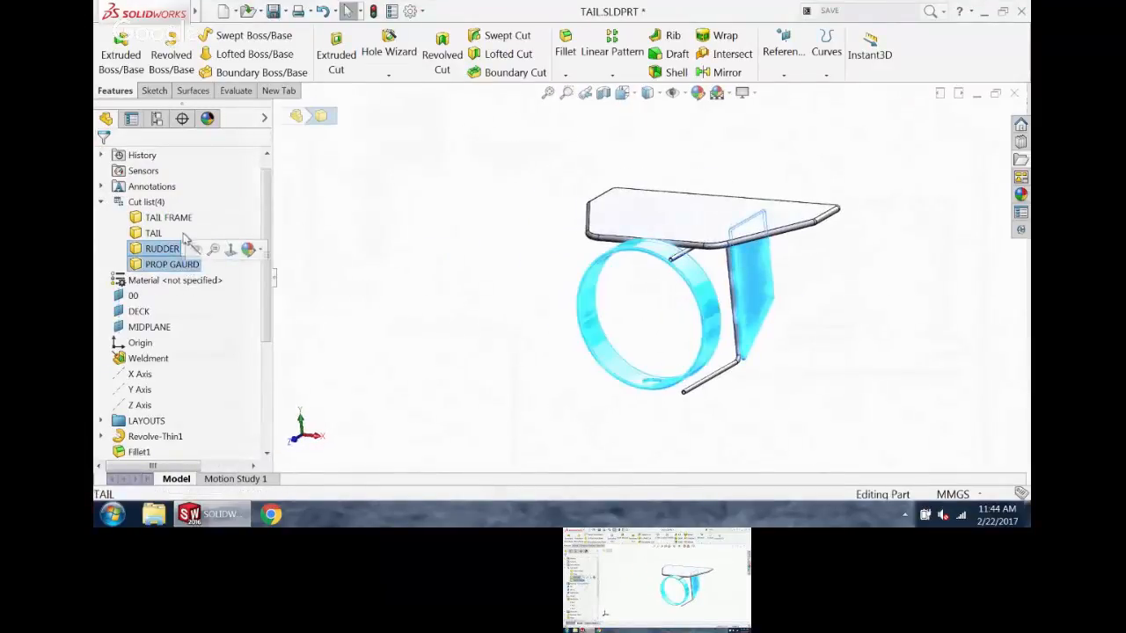
{"action": "left_click", "coordinate": [152, 232]}
{"action": "left_click", "coordinate": [381, 268]}
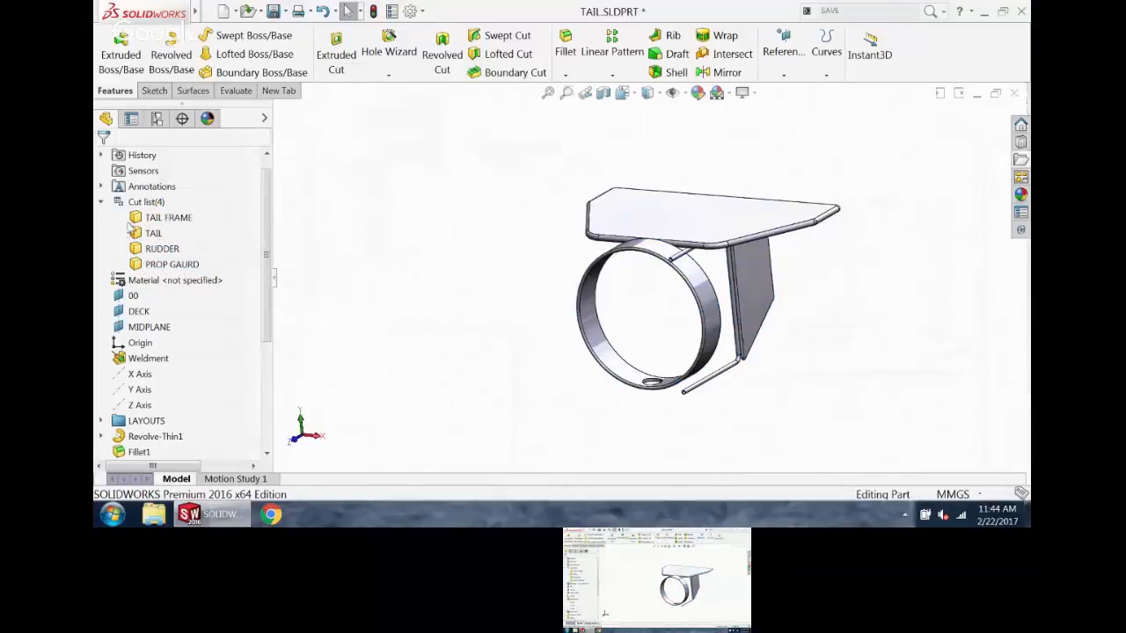
- Insert the TAIL FRAME and RUDDER bodies together into a new part saved as 69x-0235-lp
{"action": "left_click", "coordinate": [167, 218]}
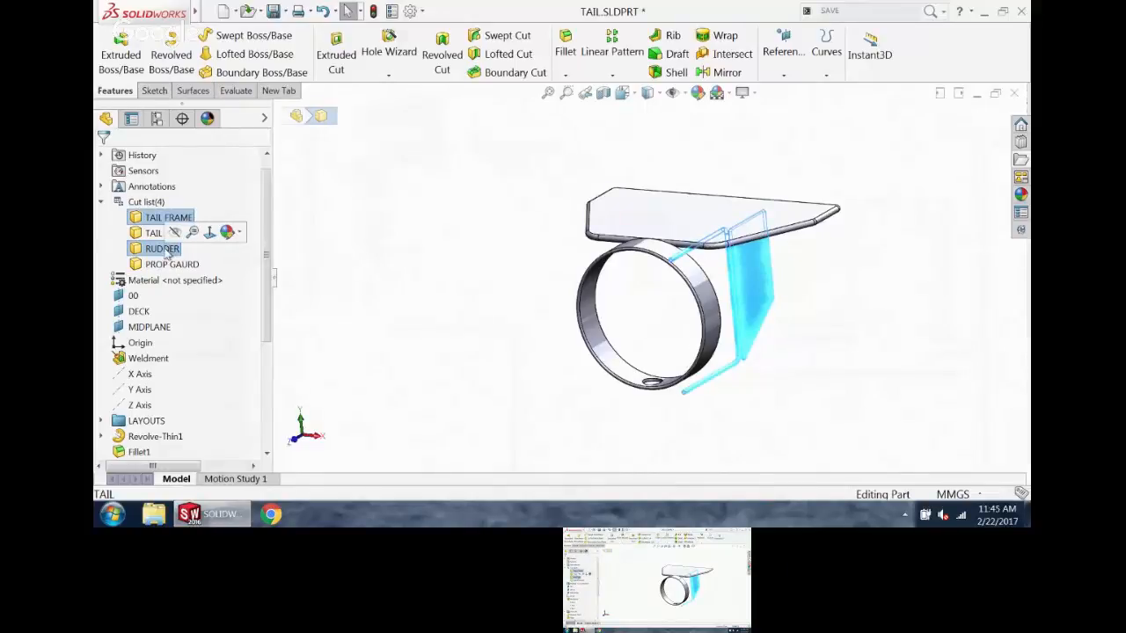
{"action": "right_click", "coordinate": [171, 250]}
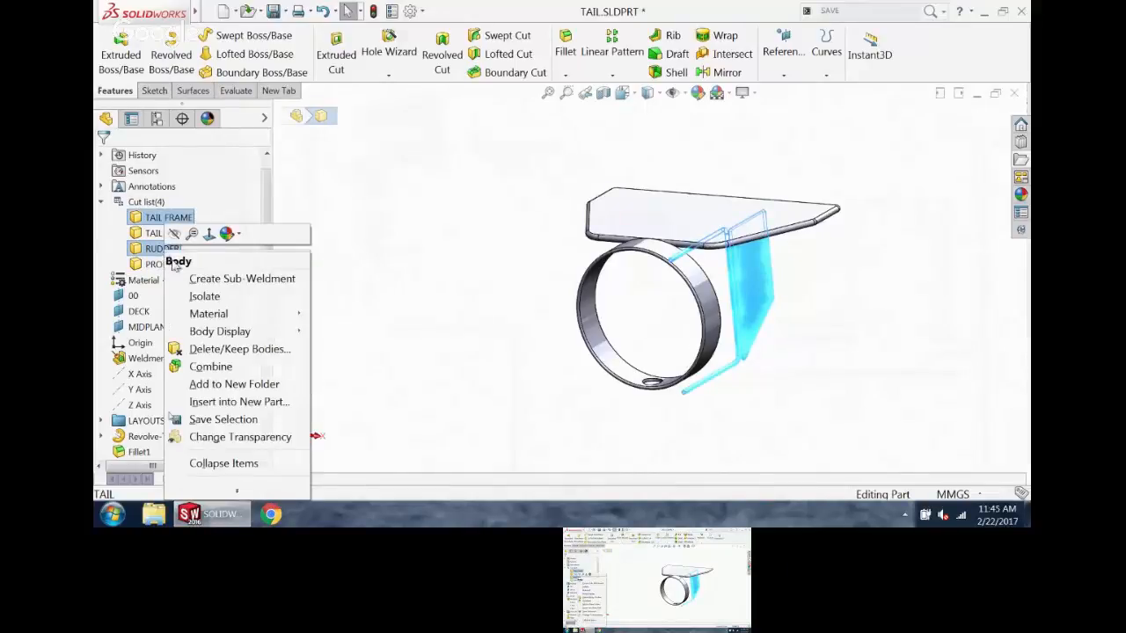
{"action": "left_click", "coordinate": [254, 402]}
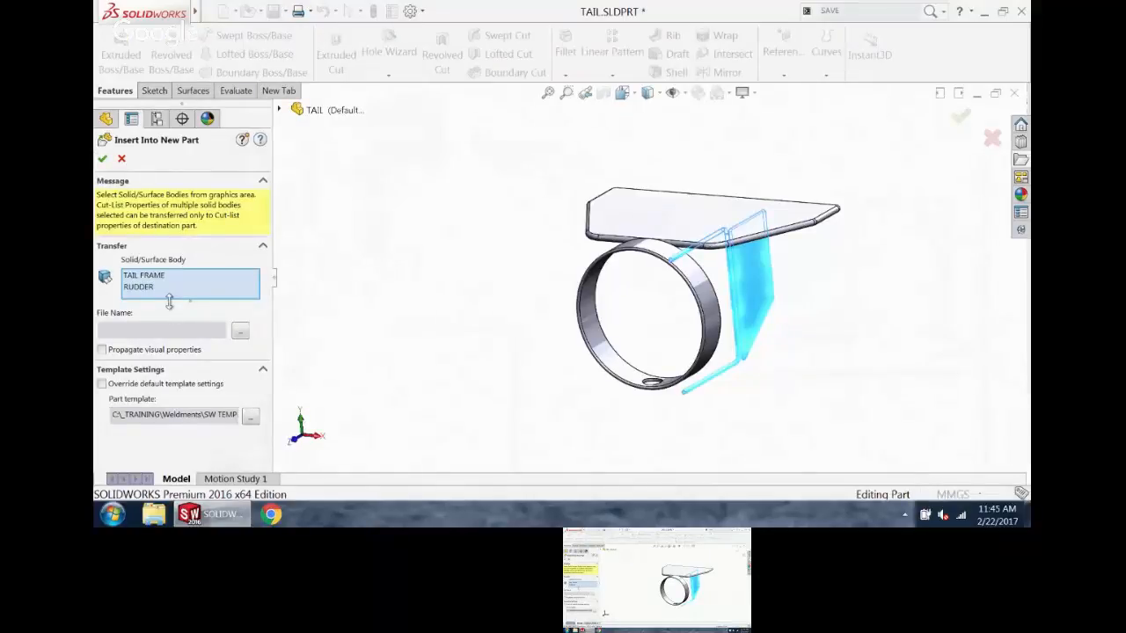
{"action": "left_click", "coordinate": [240, 331]}
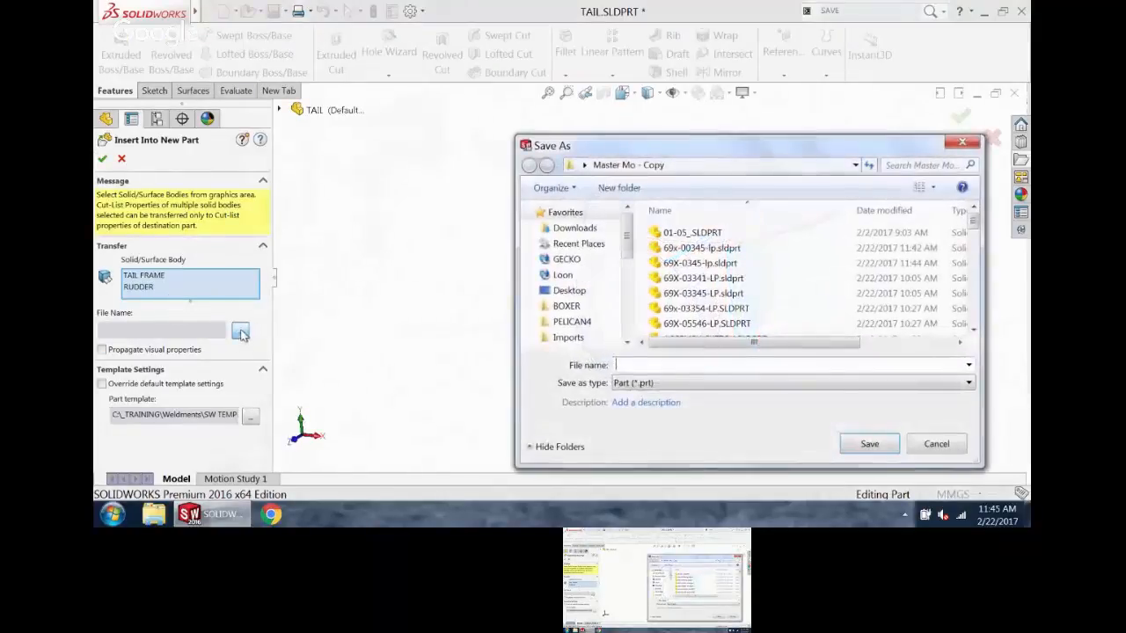
{"action": "type", "text": "69"}
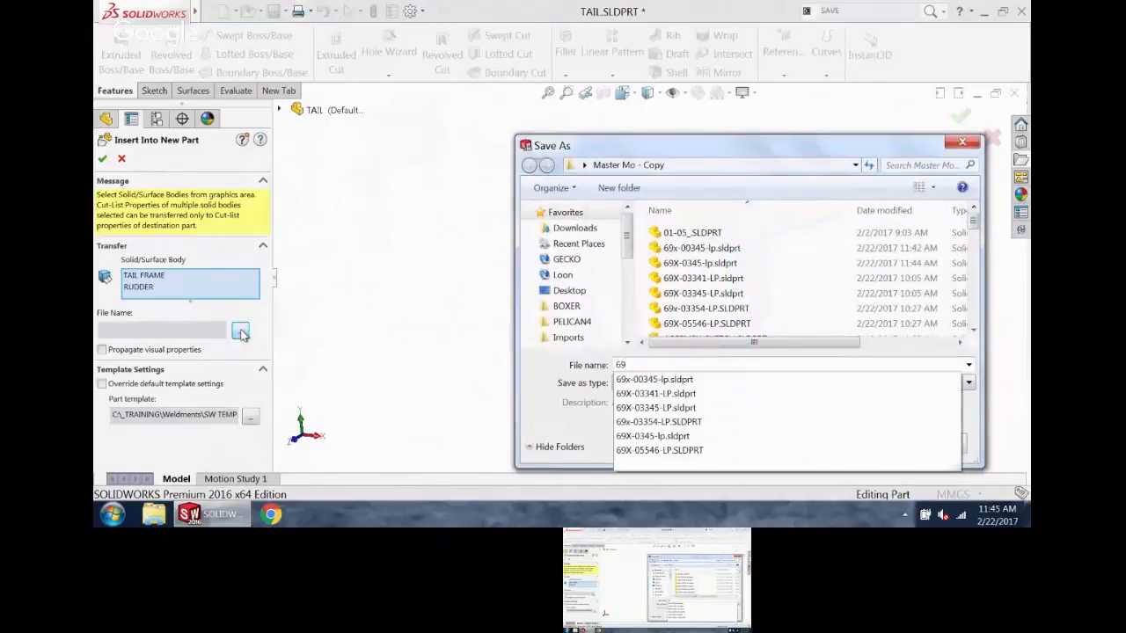
{"action": "type", "text": "x-023"}
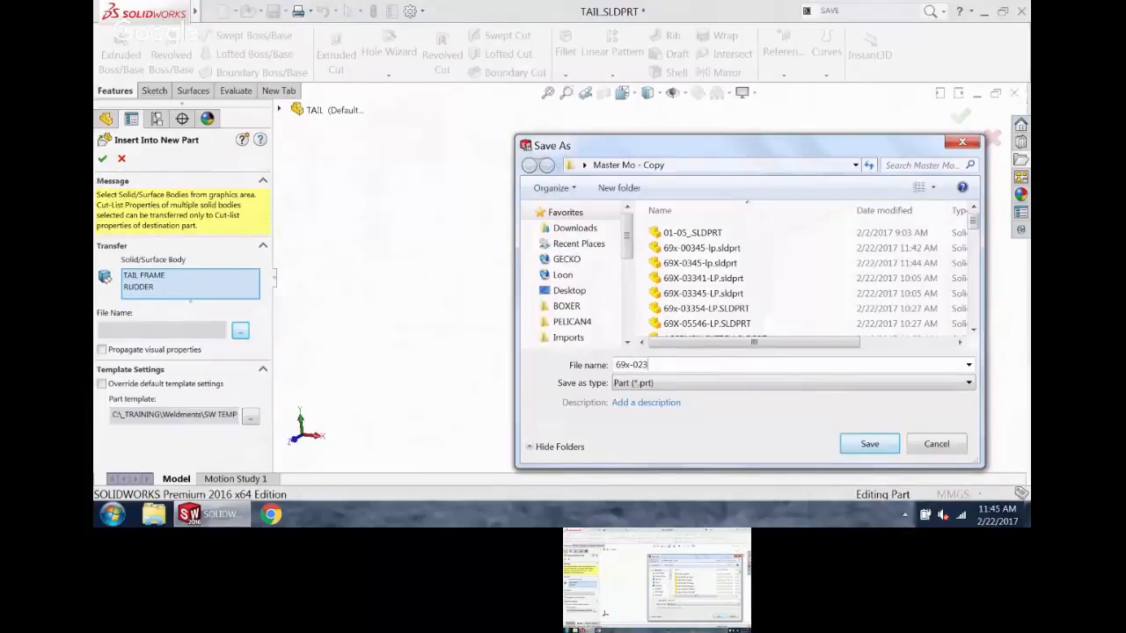
{"action": "type", "text": "5-lp"}
{"action": "key", "text": "Return"}
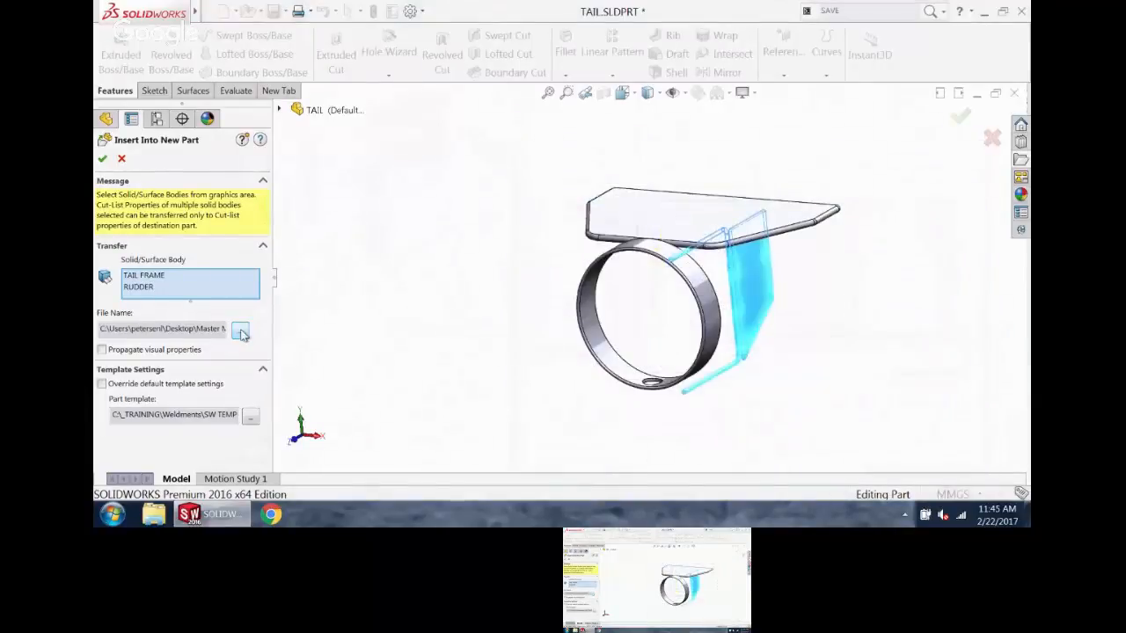
{"action": "left_click", "coordinate": [103, 159]}
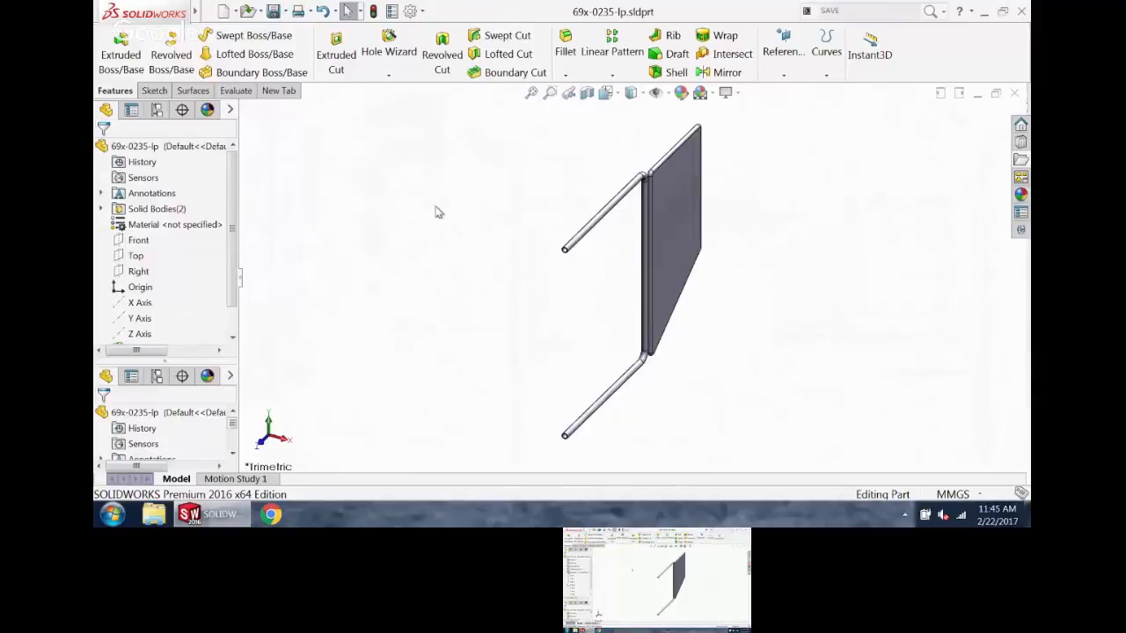
- Save the new part 69x-0235-lp along with all its modified referenced documents
{"action": "scroll", "coordinate": [227, 264], "scroll_direction": "down", "scroll_amount": 1}
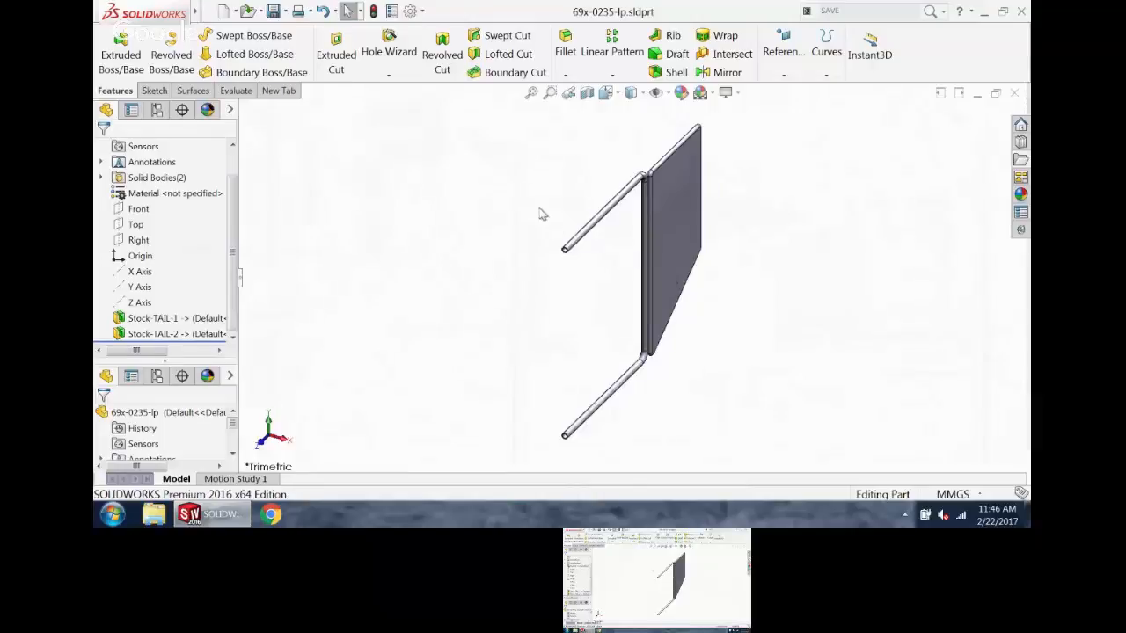
{"action": "left_click", "coordinate": [273, 10]}
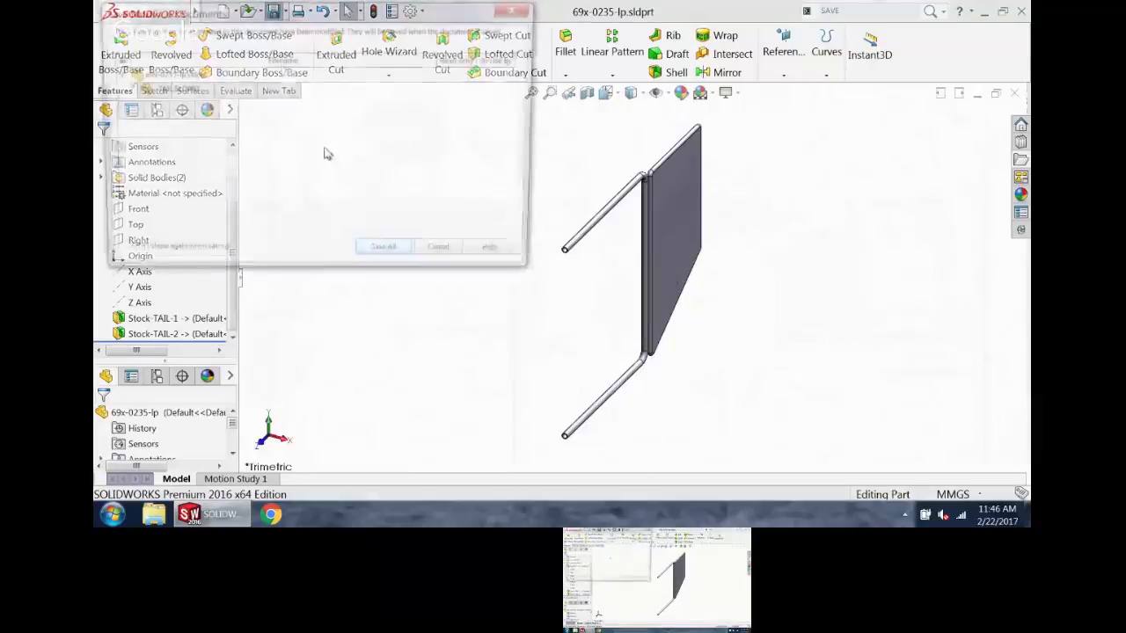
{"action": "left_click", "coordinate": [388, 256]}
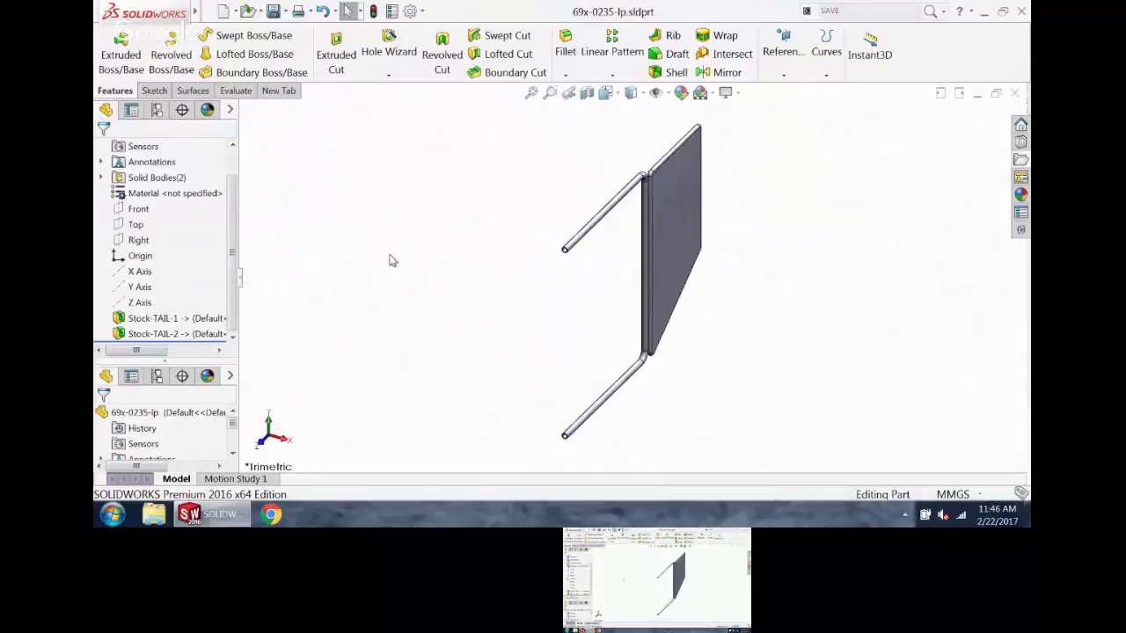
- Examine where the tail frame and rudder bodies sit relative to the origin of the 69x-0235-lp part
{"action": "key", "text": "ctrl+Tab"}
{"action": "key", "text": "ctrl+Tab"}
{"action": "key", "text": "ctrl+Tab"}
{"action": "key", "text": "ctrl+Tab"}
{"action": "scroll", "coordinate": [487, 322], "scroll_direction": "up", "scroll_amount": 5}
{"action": "scroll", "coordinate": [535, 382], "scroll_direction": "down", "scroll_amount": 3}
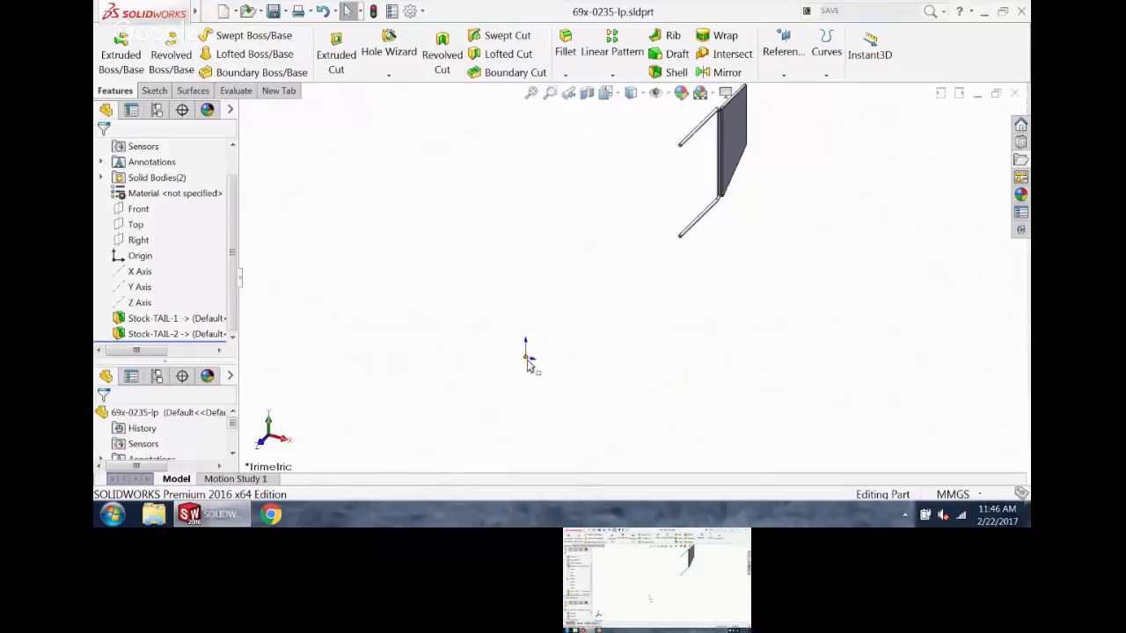
{"action": "left_click", "coordinate": [528, 361]}
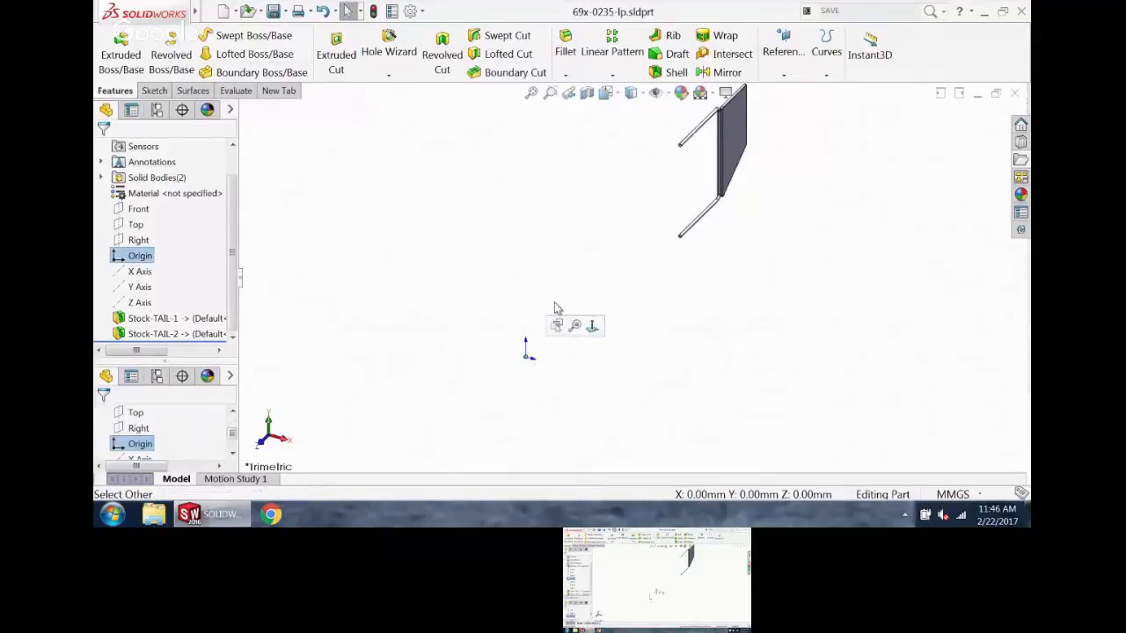
{"action": "left_click", "coordinate": [367, 264]}
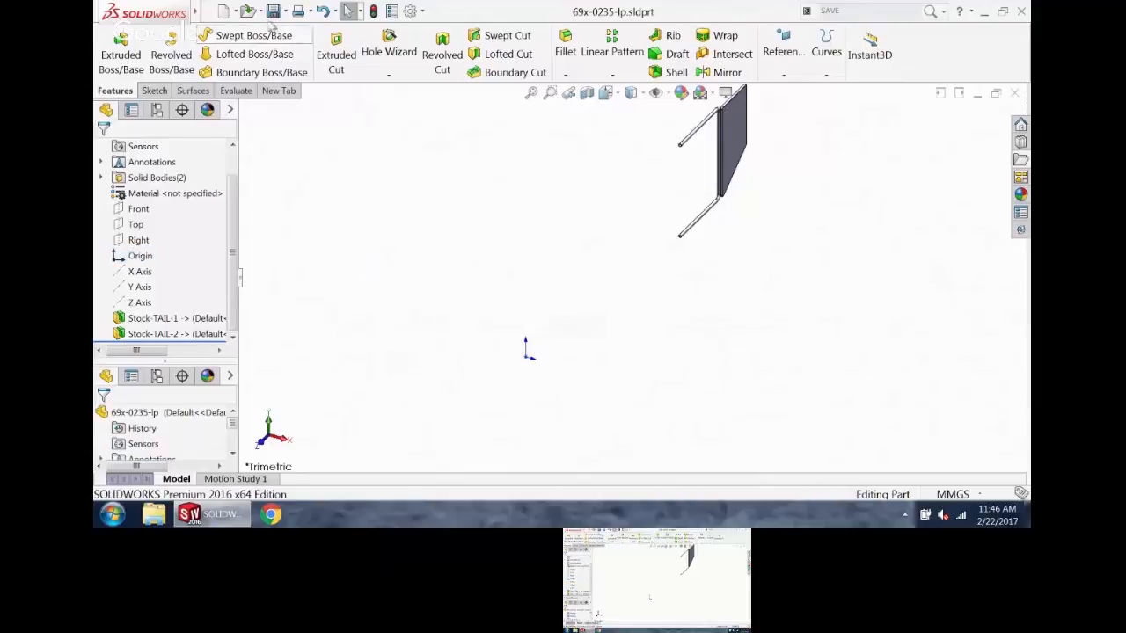
- Create a new assembly and place the 69x-00345-lp part at its origin
{"action": "left_click", "coordinate": [223, 13]}
{"action": "double_click", "coordinate": [391, 134]}
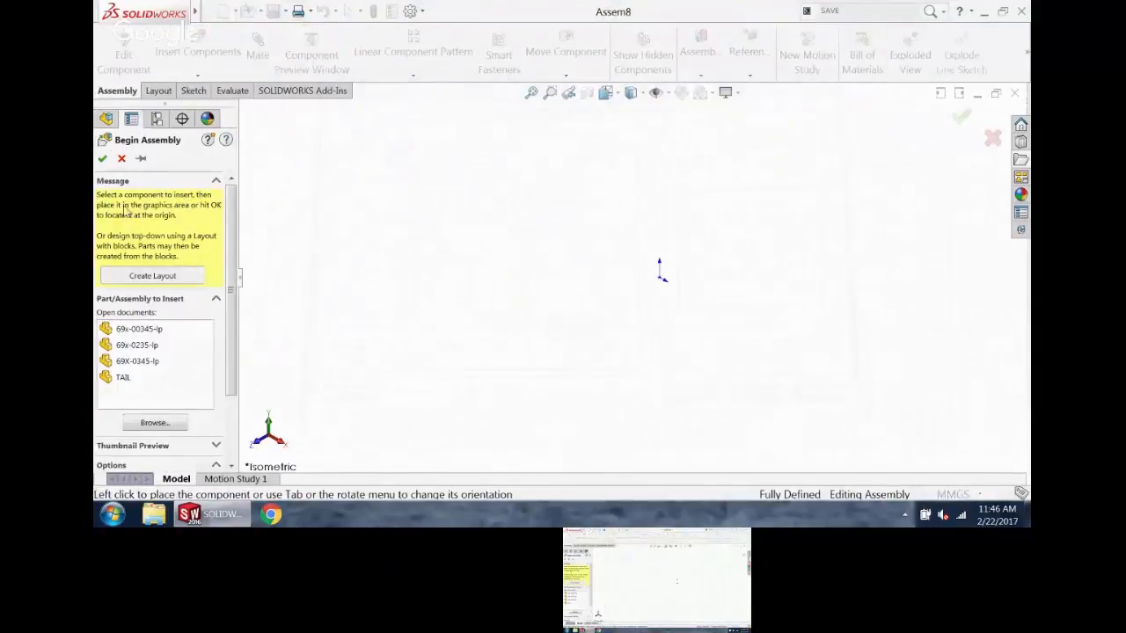
{"action": "left_click", "coordinate": [148, 329]}
{"action": "left_click", "coordinate": [102, 159]}
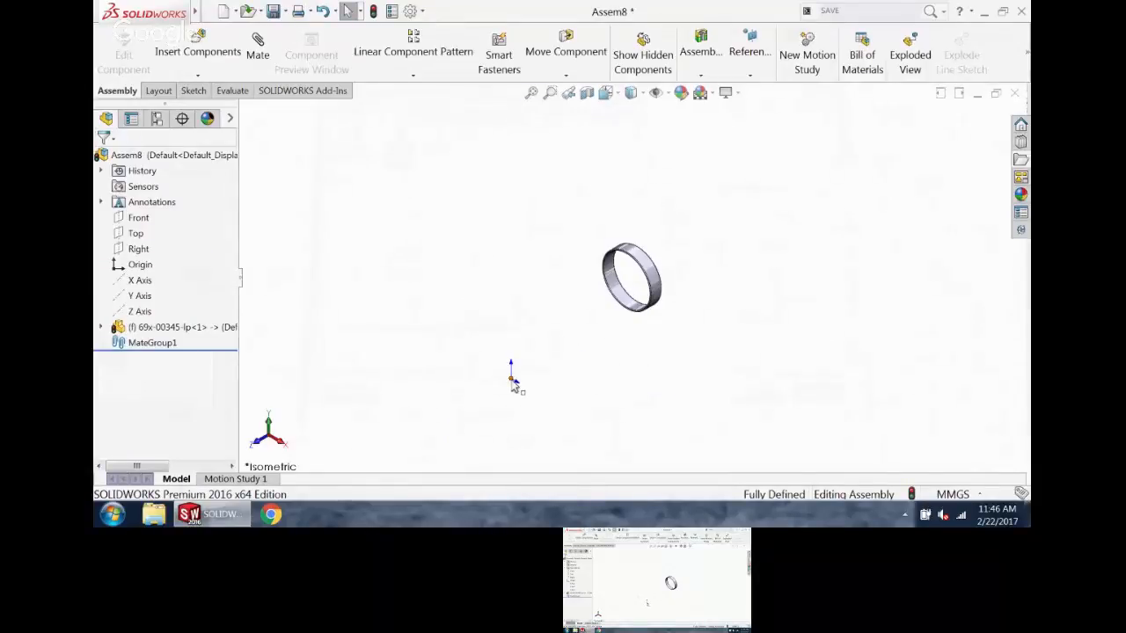
- Insert the 69x-0235-lp and 69X-0345-lp parts into the assembly at the origin
{"action": "left_click", "coordinate": [198, 46]}
{"action": "left_click", "coordinate": [141, 334]}
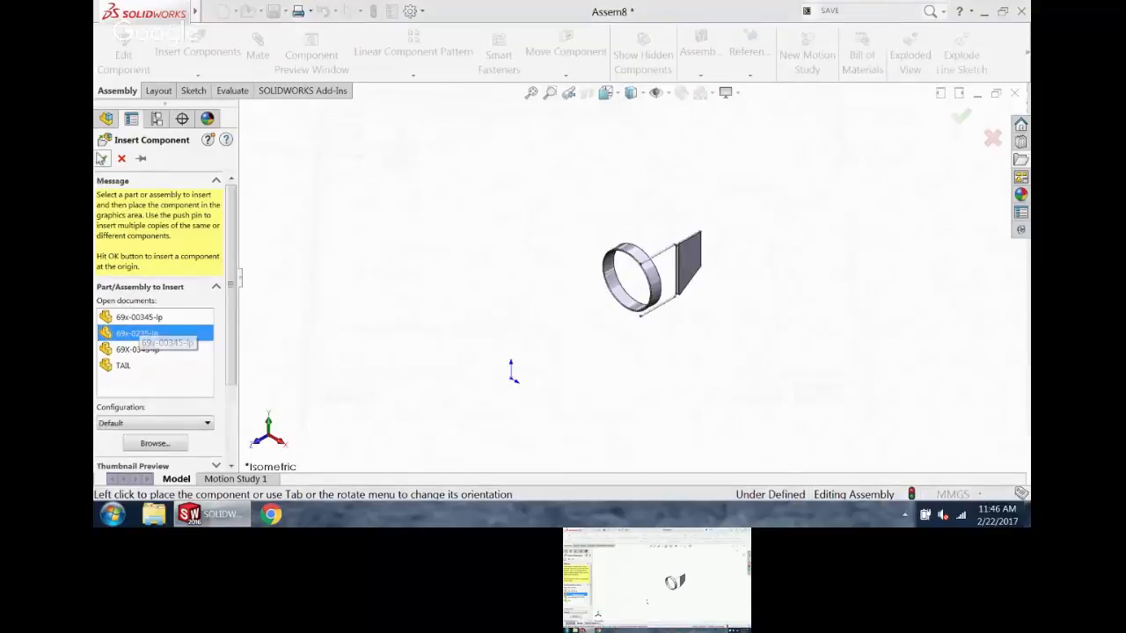
{"action": "left_click", "coordinate": [251, 165]}
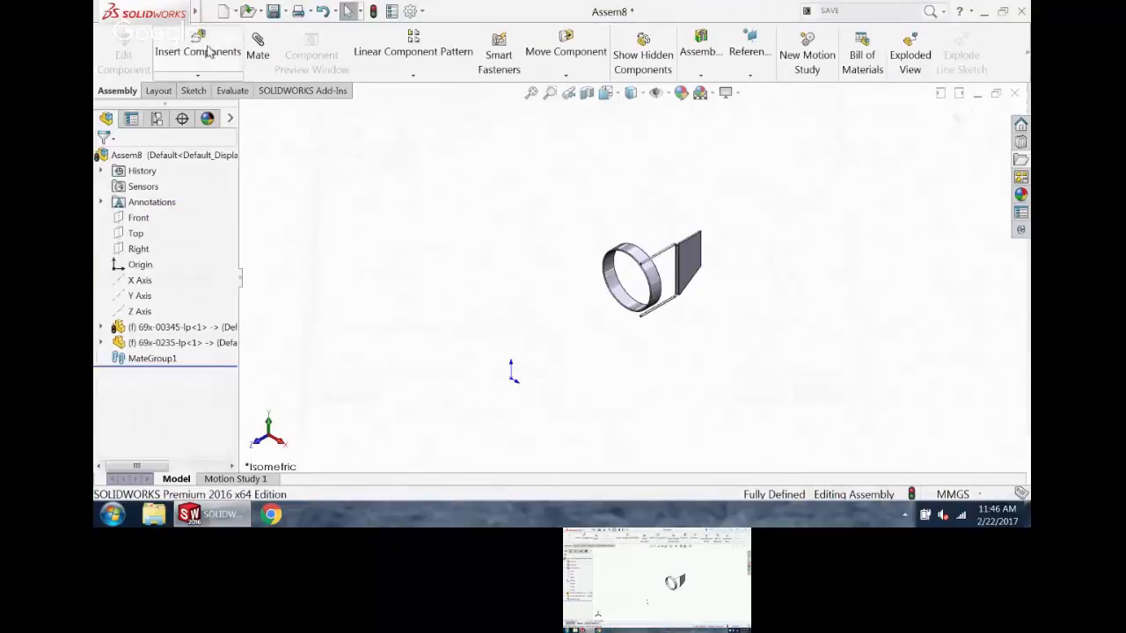
{"action": "left_click", "coordinate": [214, 50]}
{"action": "left_click", "coordinate": [154, 349]}
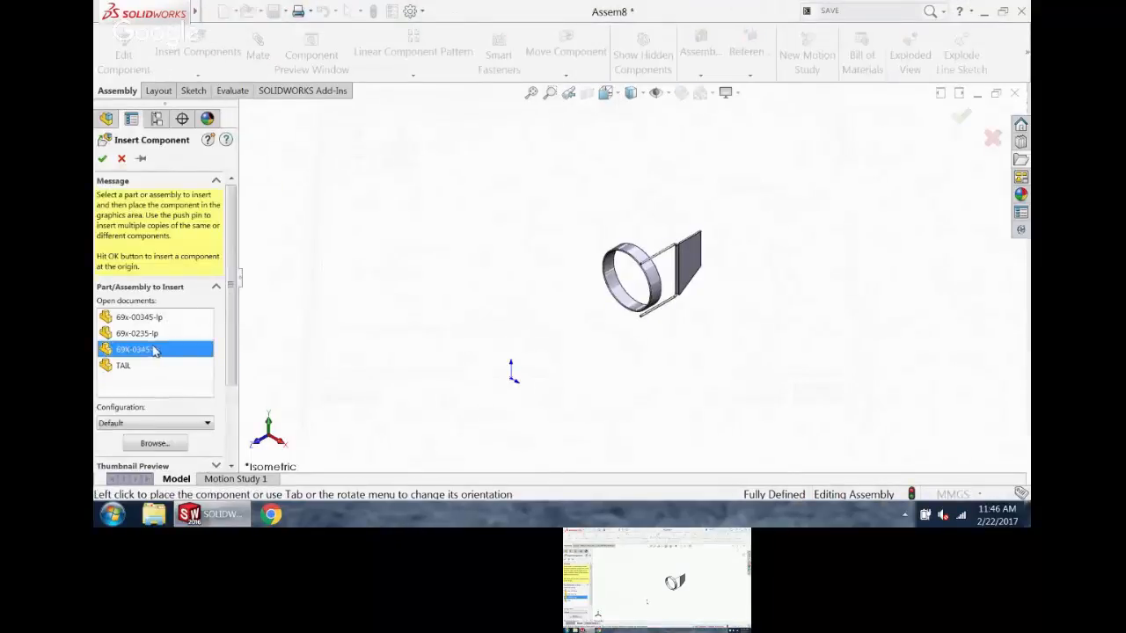
{"action": "left_click", "coordinate": [102, 160]}
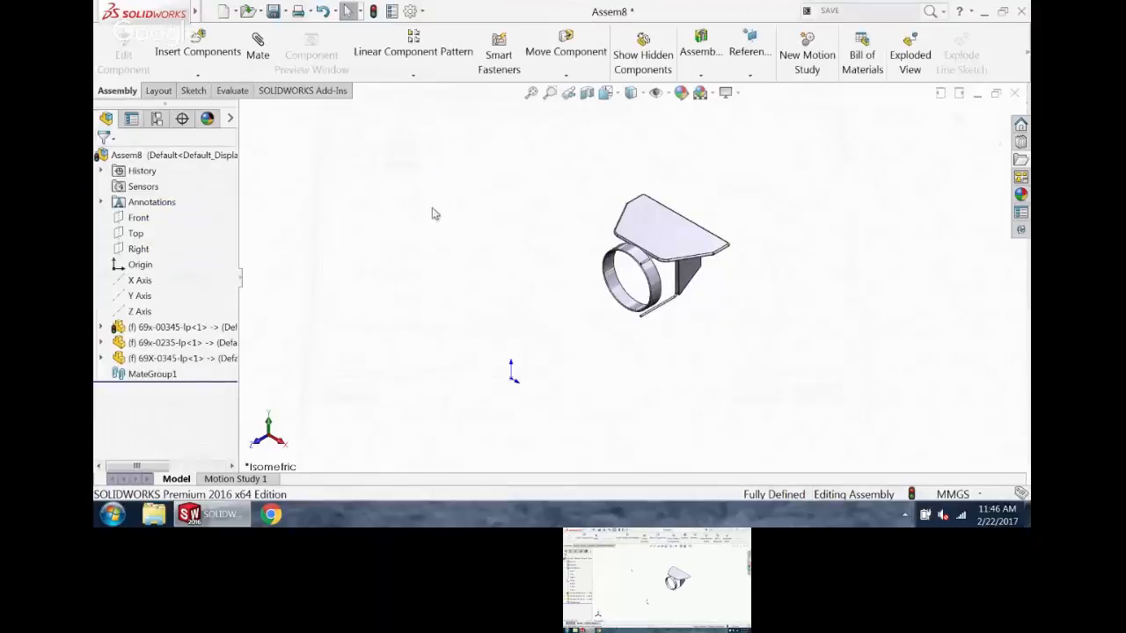
- Mirror the 69x-0235-lp component about the assembly's Right plane
{"action": "left_click", "coordinate": [138, 248]}
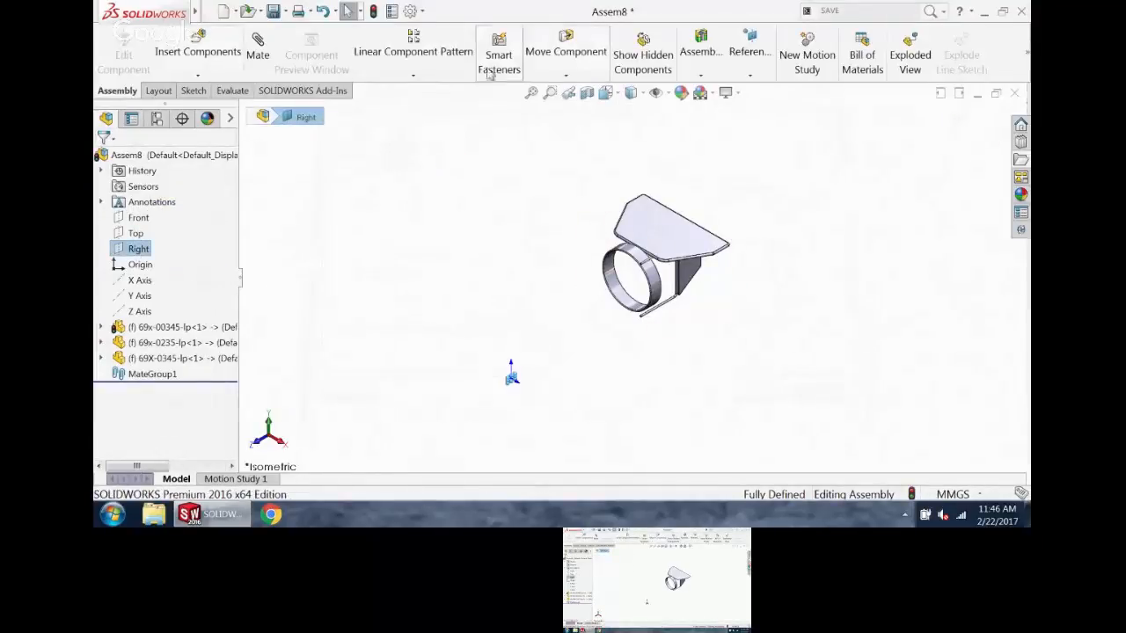
{"action": "left_click", "coordinate": [413, 75]}
{"action": "left_click", "coordinate": [434, 197]}
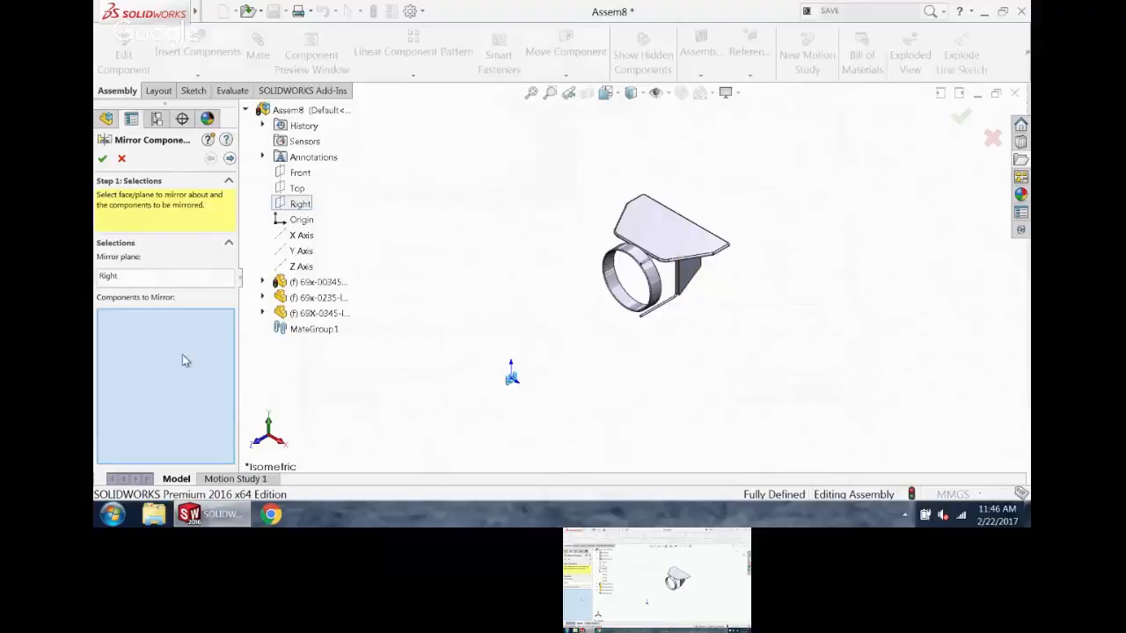
{"action": "left_click", "coordinate": [329, 299]}
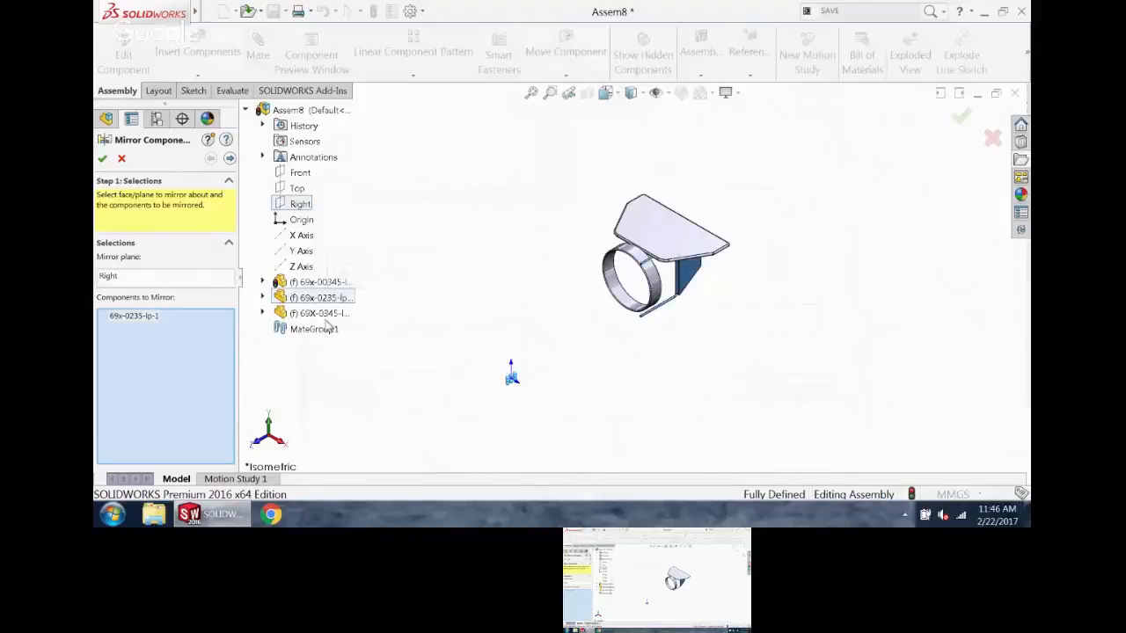
{"action": "left_click", "coordinate": [327, 313]}
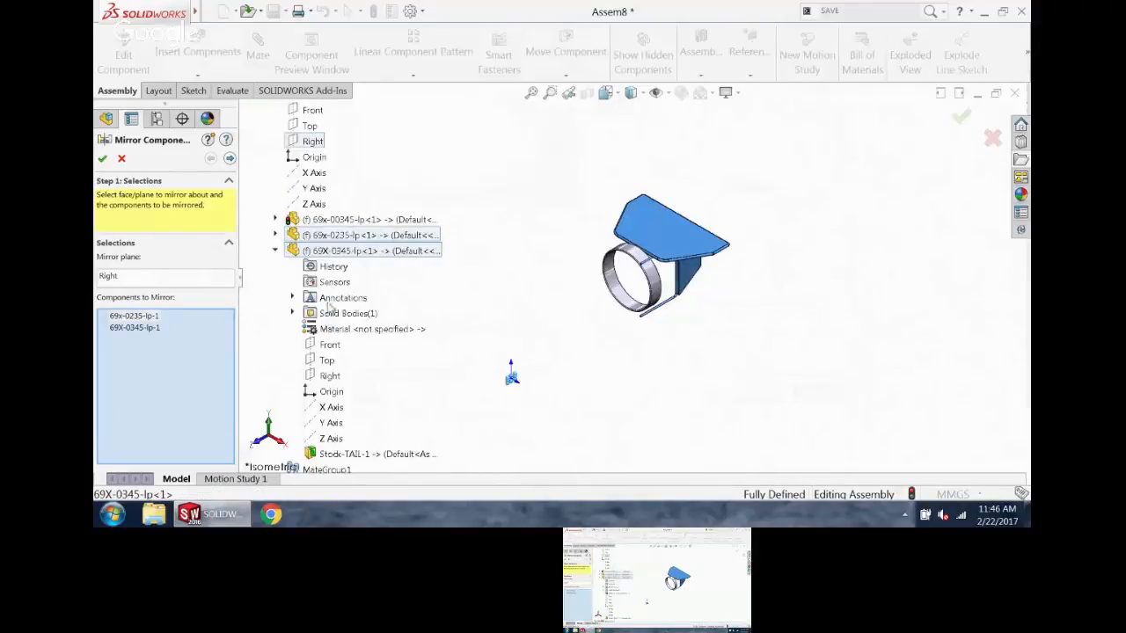
{"action": "left_click", "coordinate": [320, 252]}
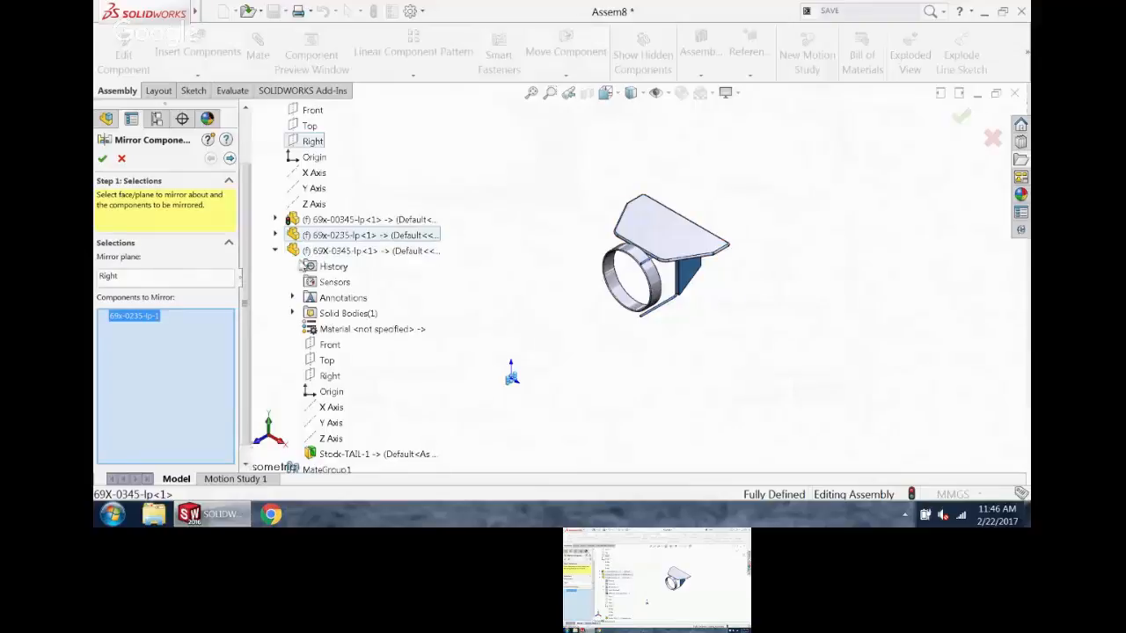
{"action": "left_click", "coordinate": [102, 158]}
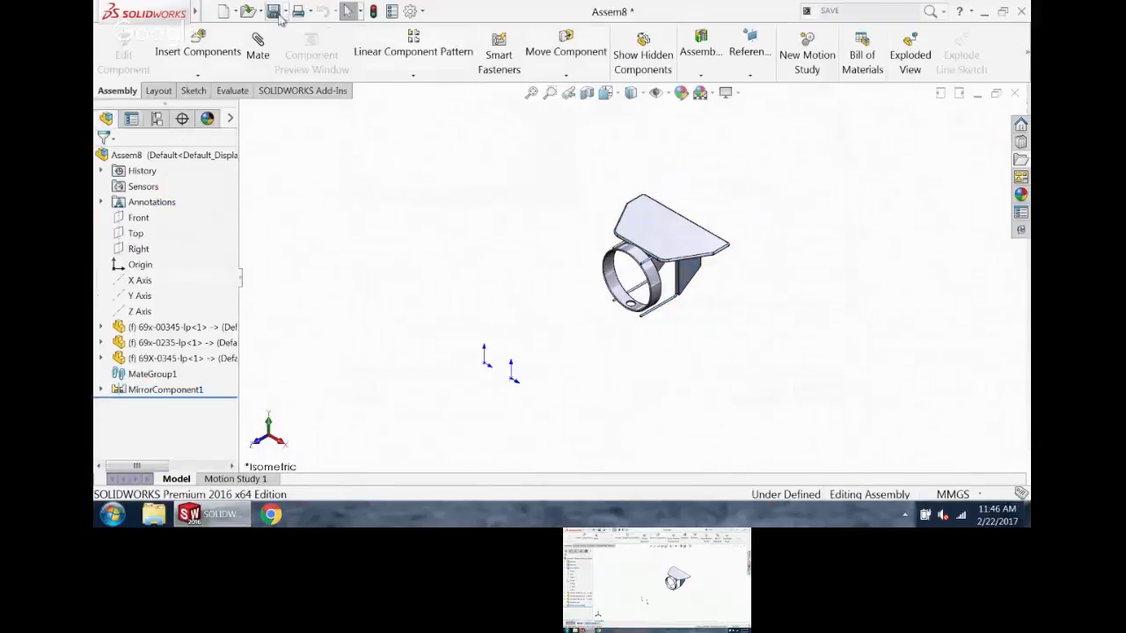
- Save the assembly as 73X-00456-LP together with the modified part 69x-00345-lp
{"action": "left_click", "coordinate": [274, 11]}
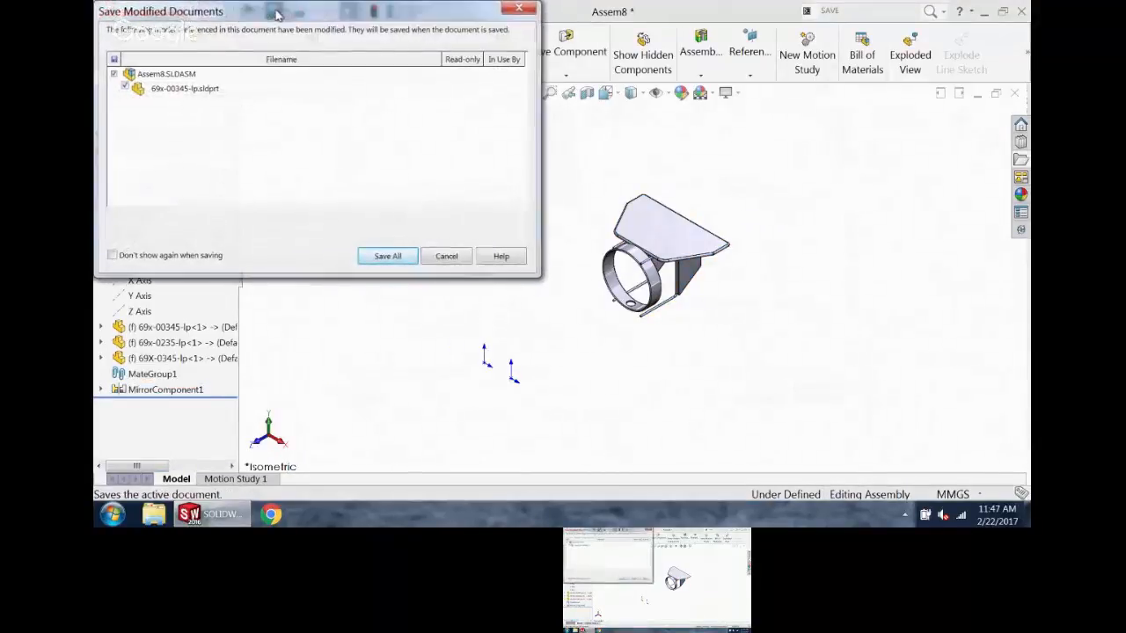
{"action": "key", "text": "Return"}
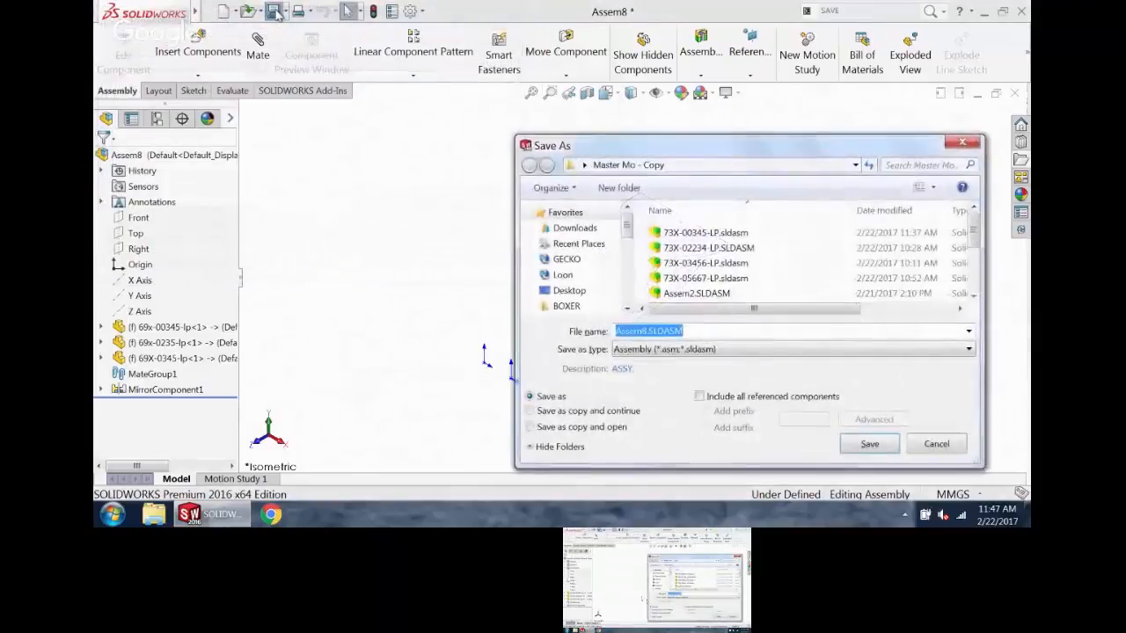
{"action": "type", "text": "73X-"}
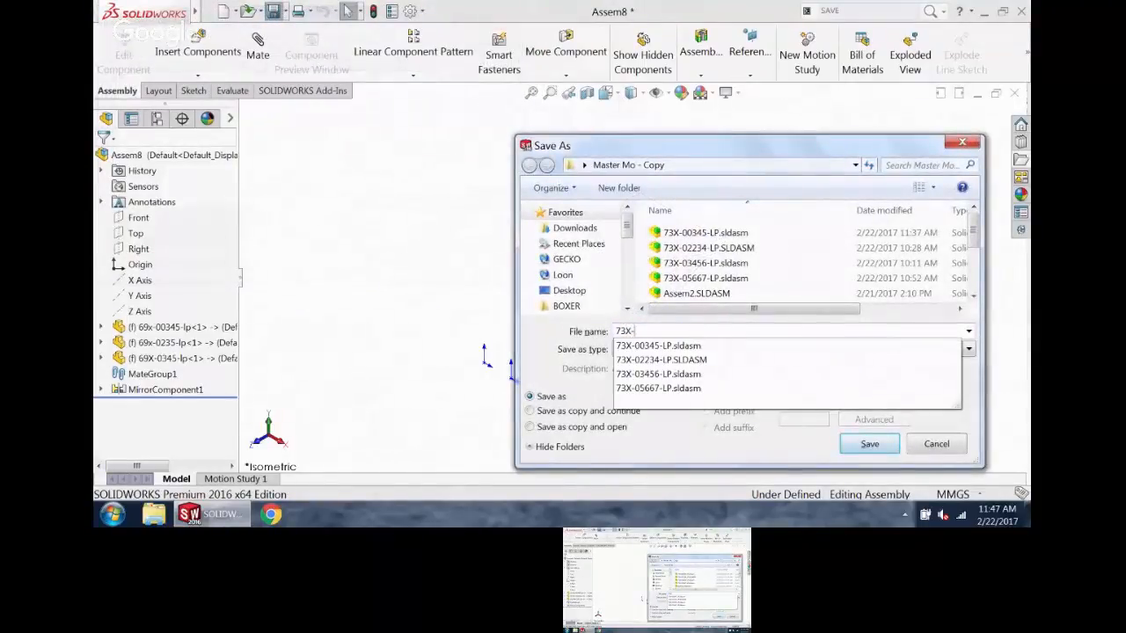
{"action": "type", "text": "00456-LP"}
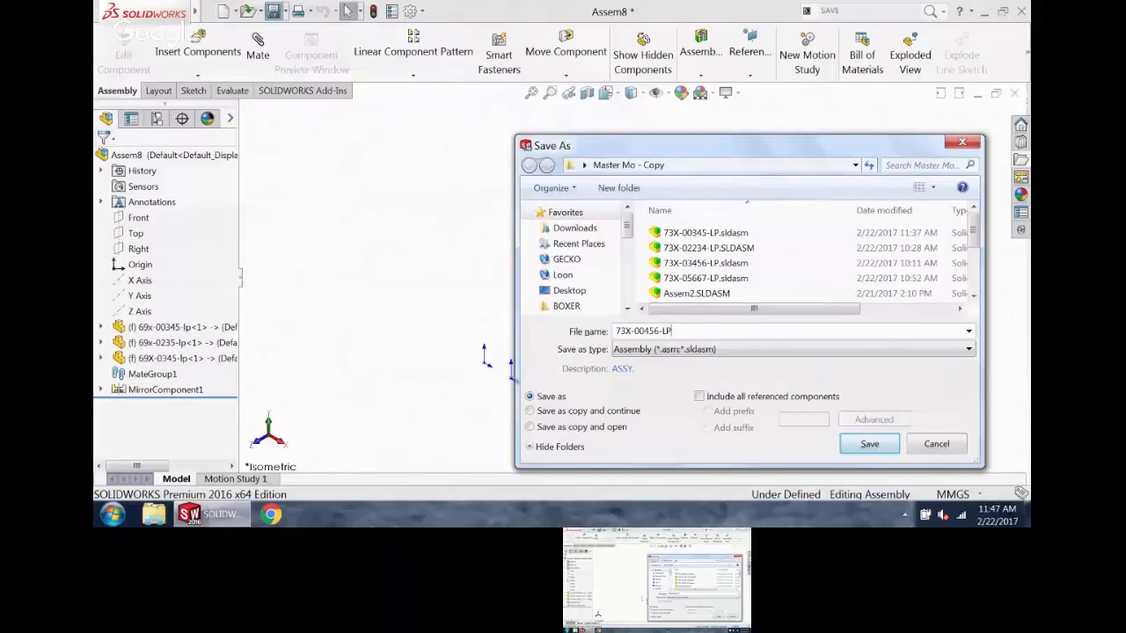
{"action": "key", "text": "Return"}
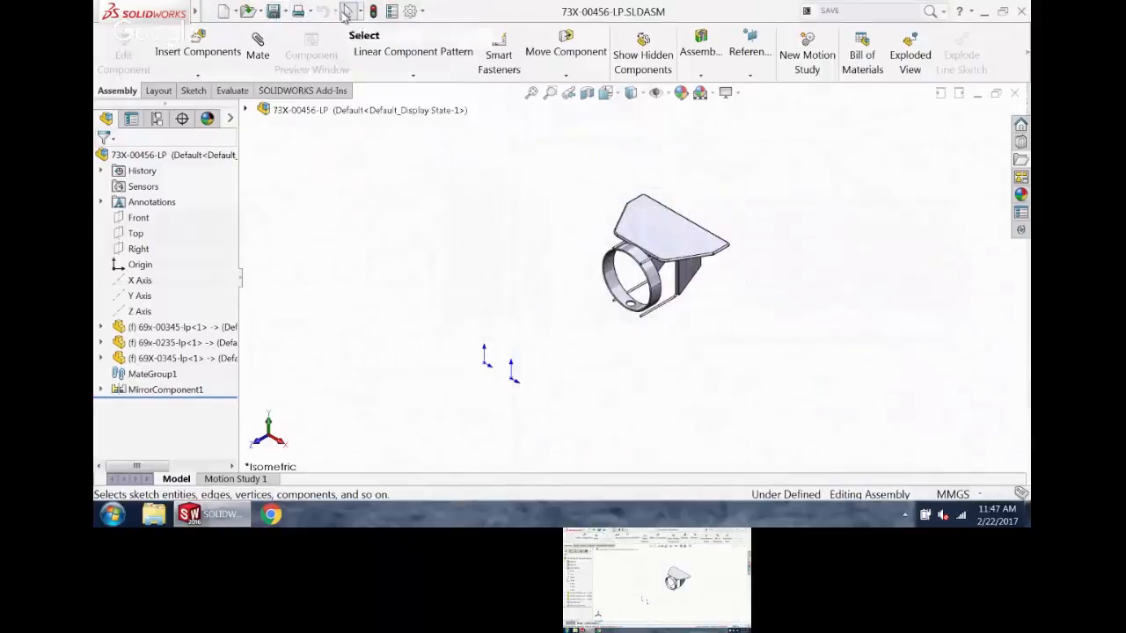
- Switch to the SKY DOO assembly and insert the 73X-00456-LP subassembly at its origin
{"action": "key", "text": "ctrl+Tab"}
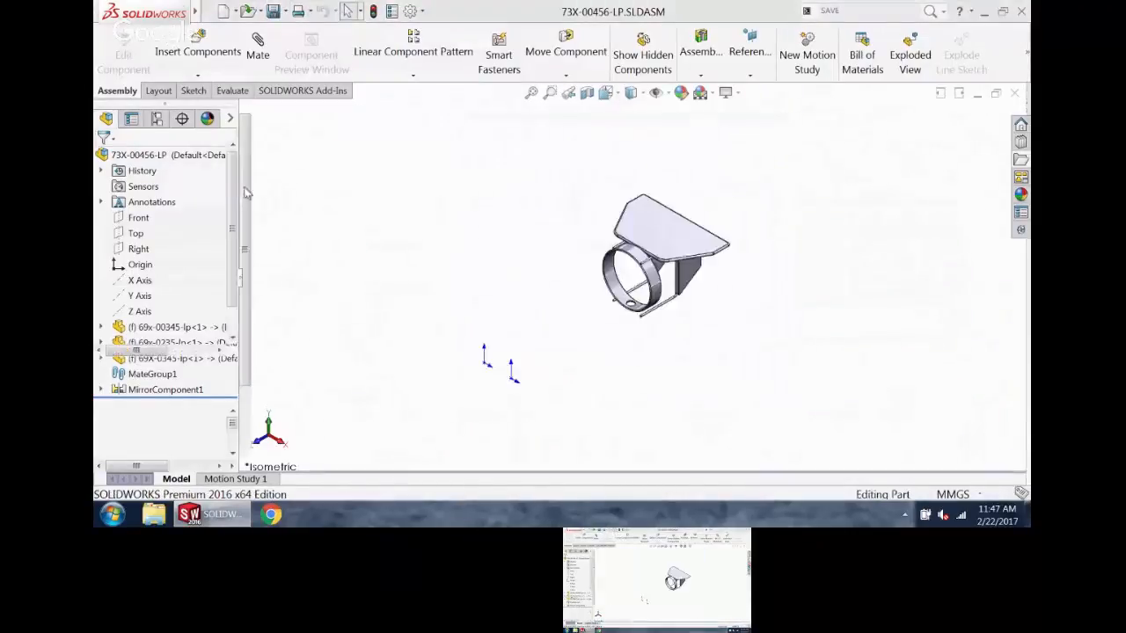
{"action": "key", "text": "r"}
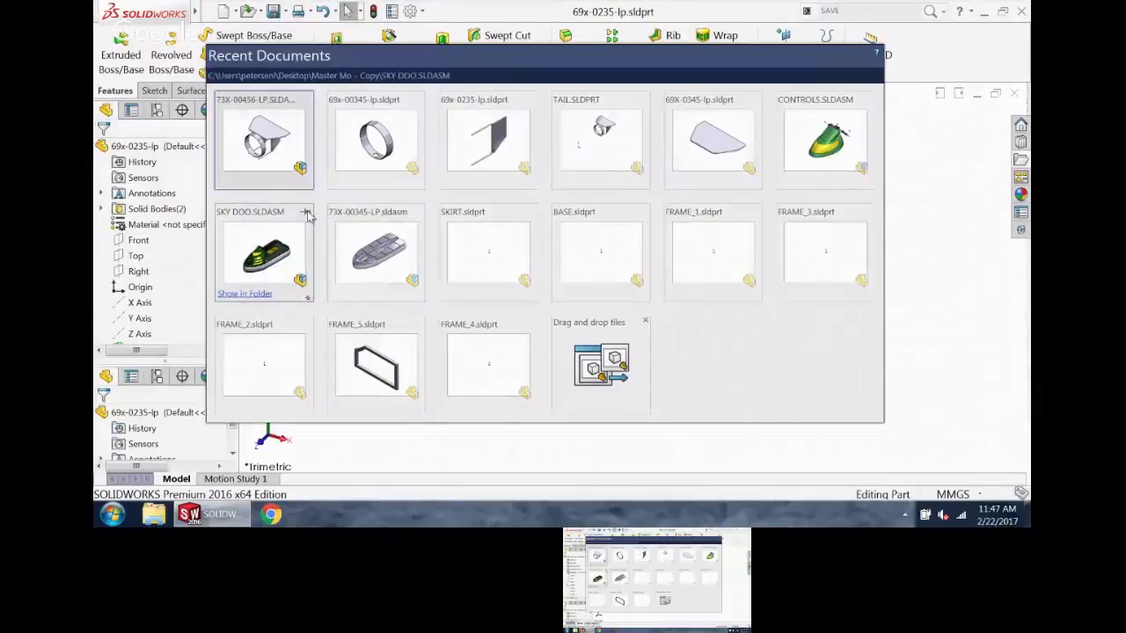
{"action": "key", "text": "Escape"}
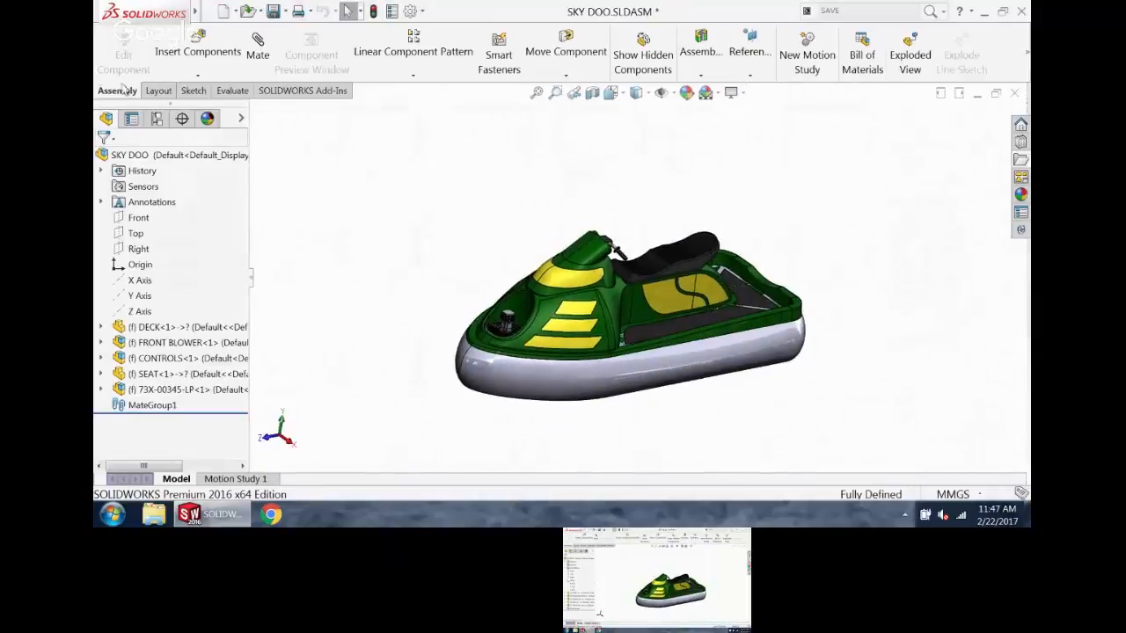
{"action": "left_click", "coordinate": [195, 42]}
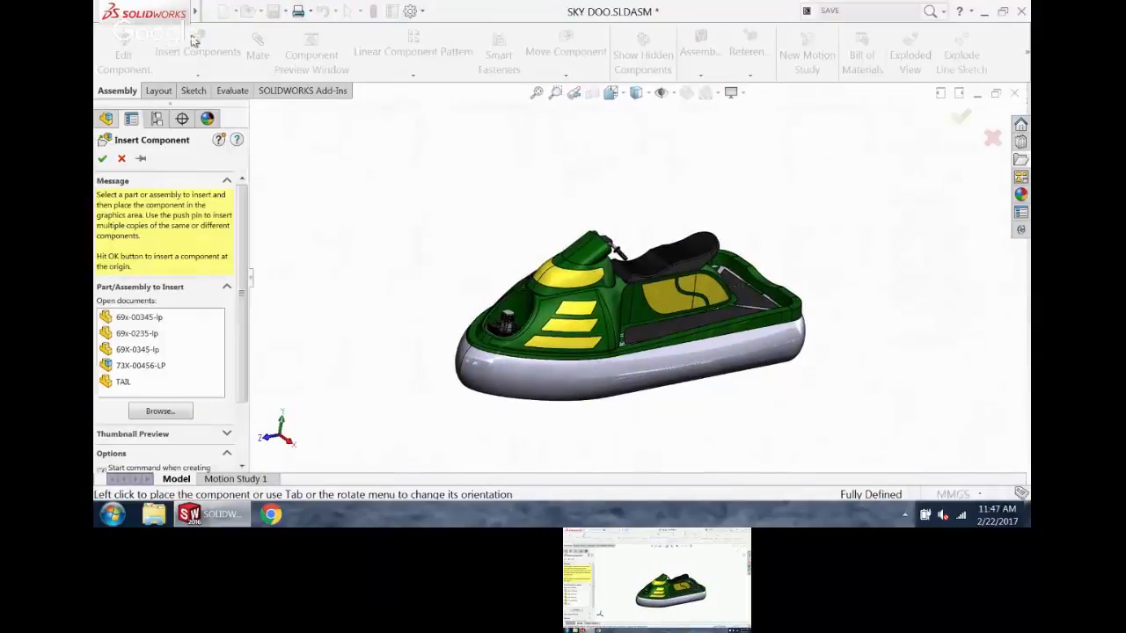
{"action": "left_click", "coordinate": [150, 365]}
{"action": "left_click", "coordinate": [103, 159]}
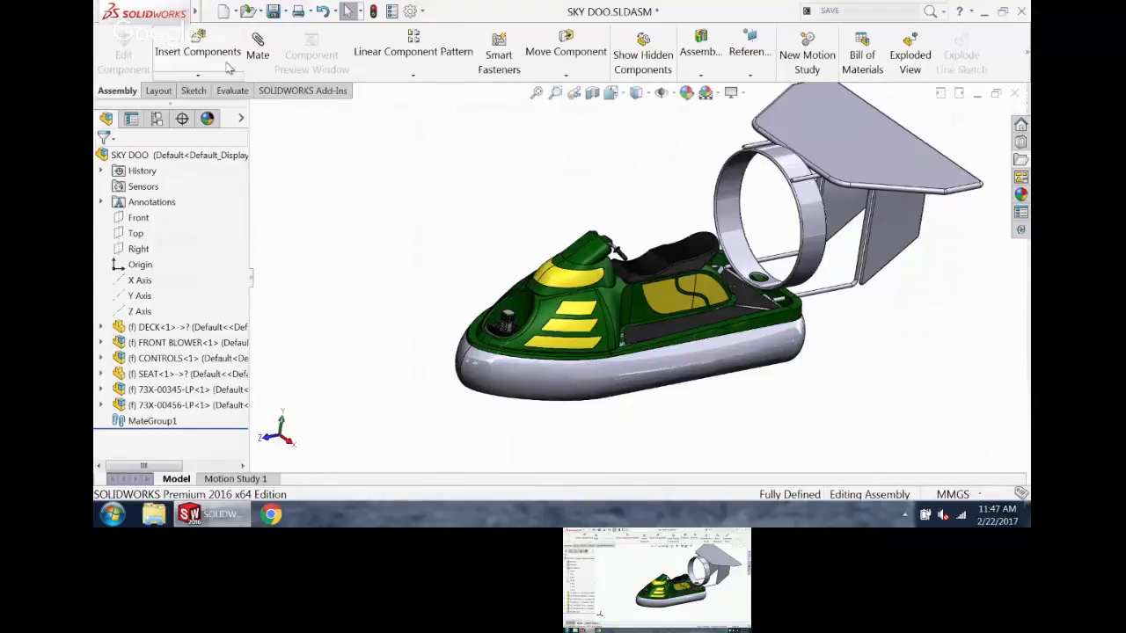
- Create a new assembly from the second Google assembly template and place Wing.SLDPRT as its first component
{"action": "left_click", "coordinate": [223, 12]}
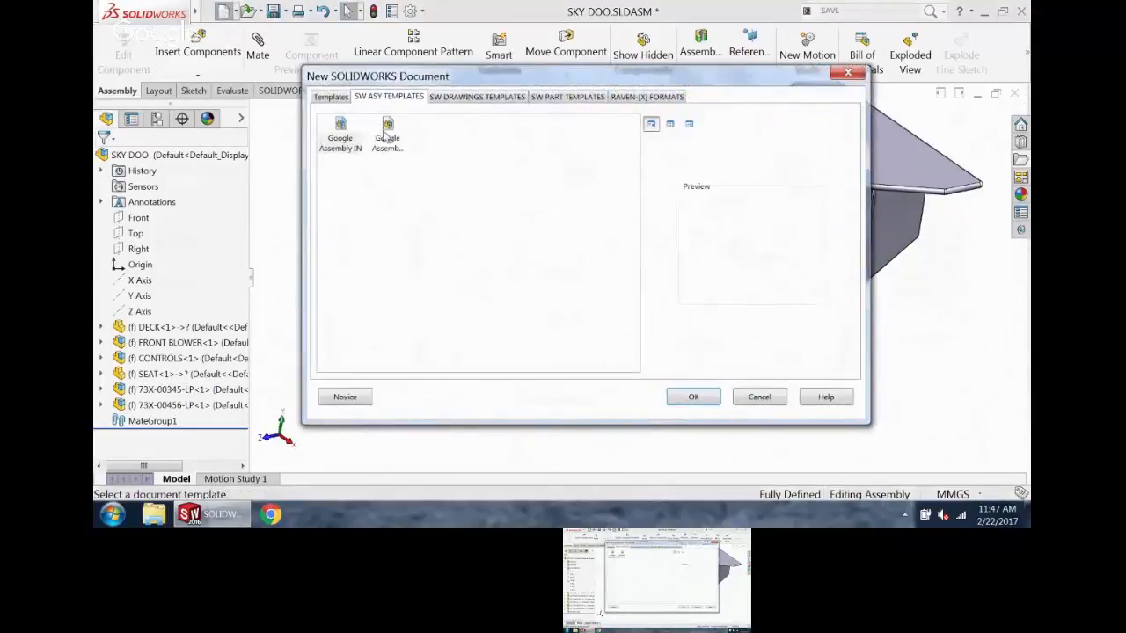
{"action": "left_click", "coordinate": [388, 132]}
{"action": "left_click", "coordinate": [691, 397]}
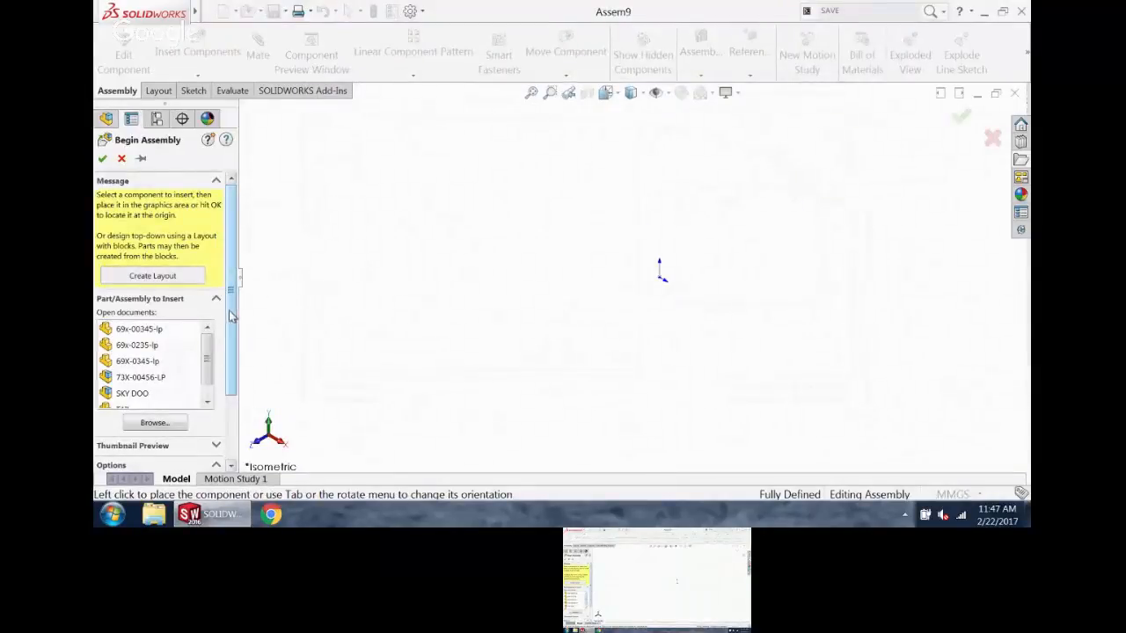
{"action": "left_click_drag", "start_coordinate": [230, 316], "coordinate": [235, 378]}
{"action": "left_click", "coordinate": [175, 341]}
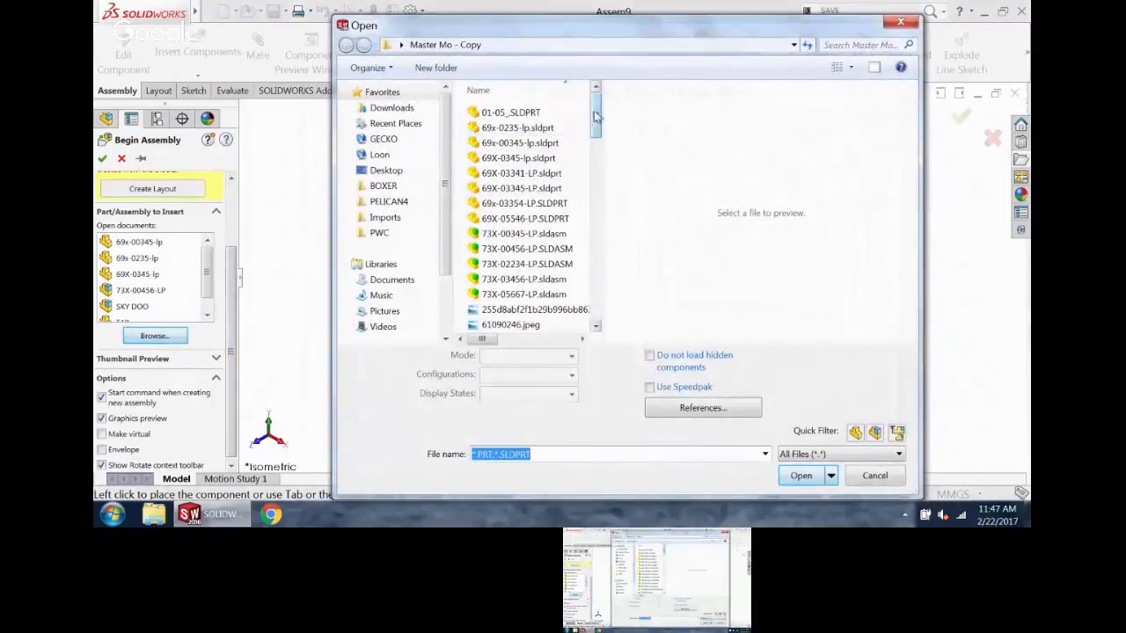
{"action": "left_click_drag", "start_coordinate": [596, 123], "coordinate": [595, 301]}
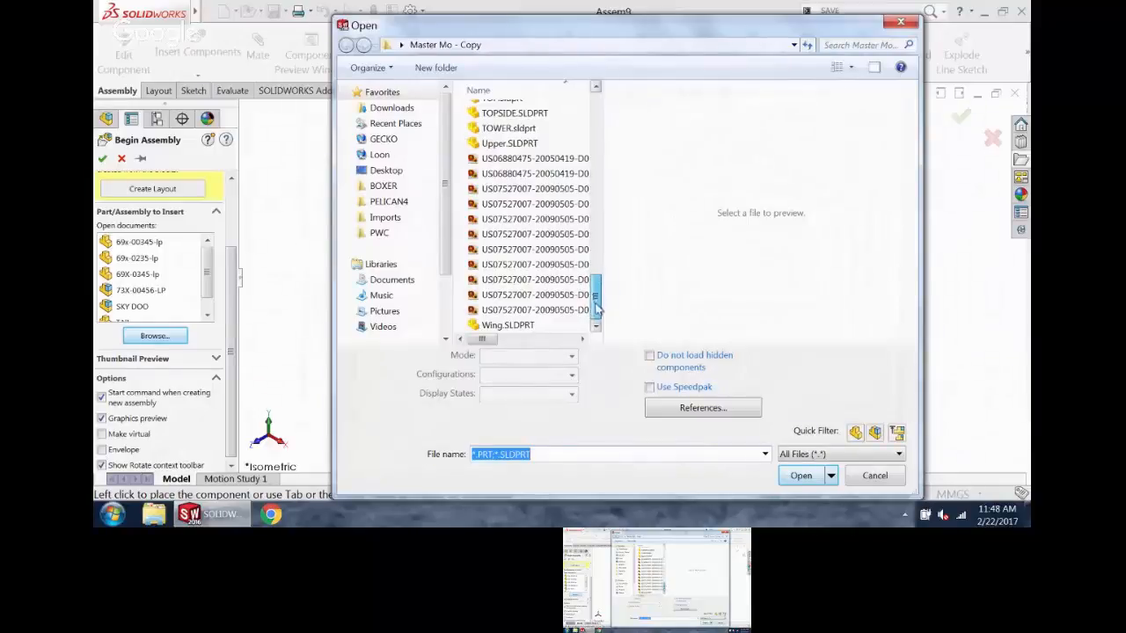
{"action": "left_click", "coordinate": [510, 325]}
{"action": "left_click", "coordinate": [801, 448]}
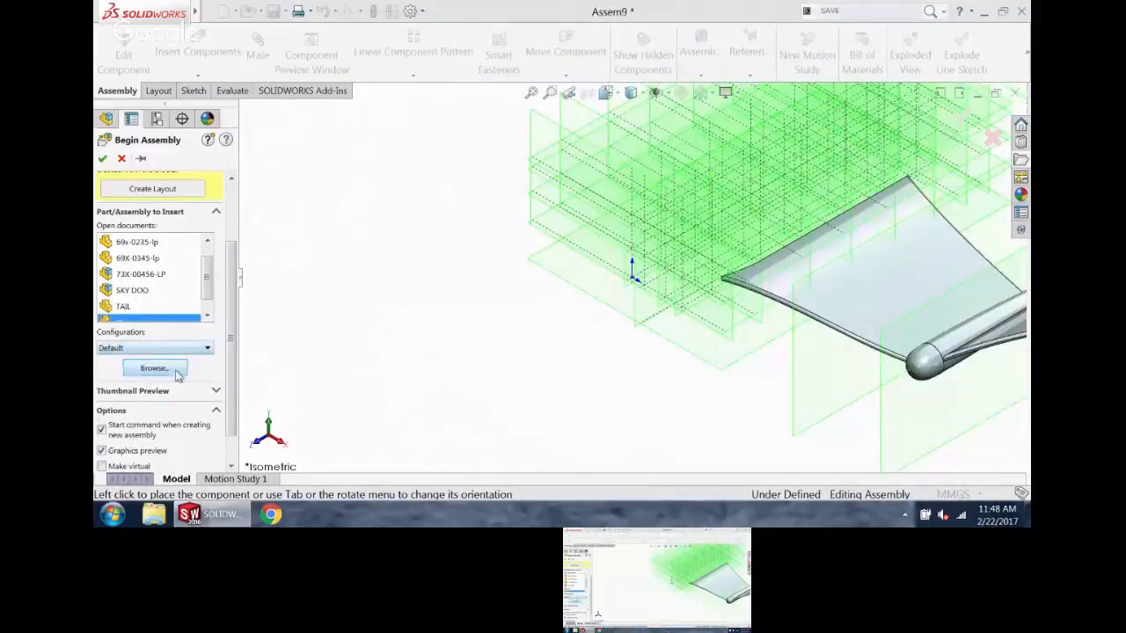
{"action": "scroll", "coordinate": [229, 420], "scroll_direction": "down", "scroll_amount": 2}
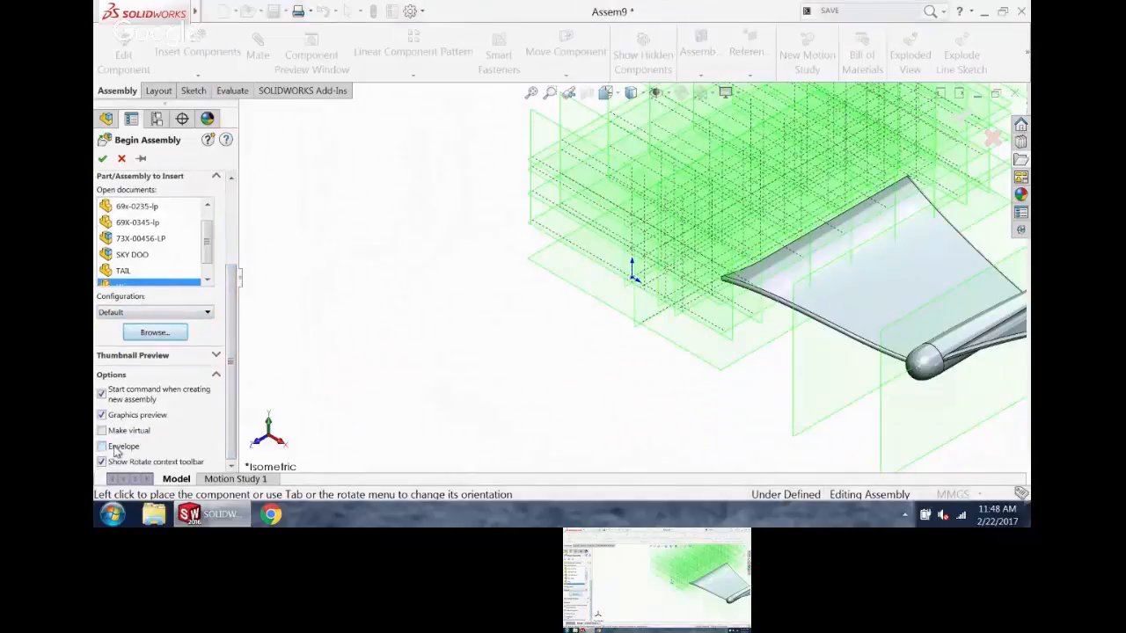
{"action": "left_click", "coordinate": [482, 275]}
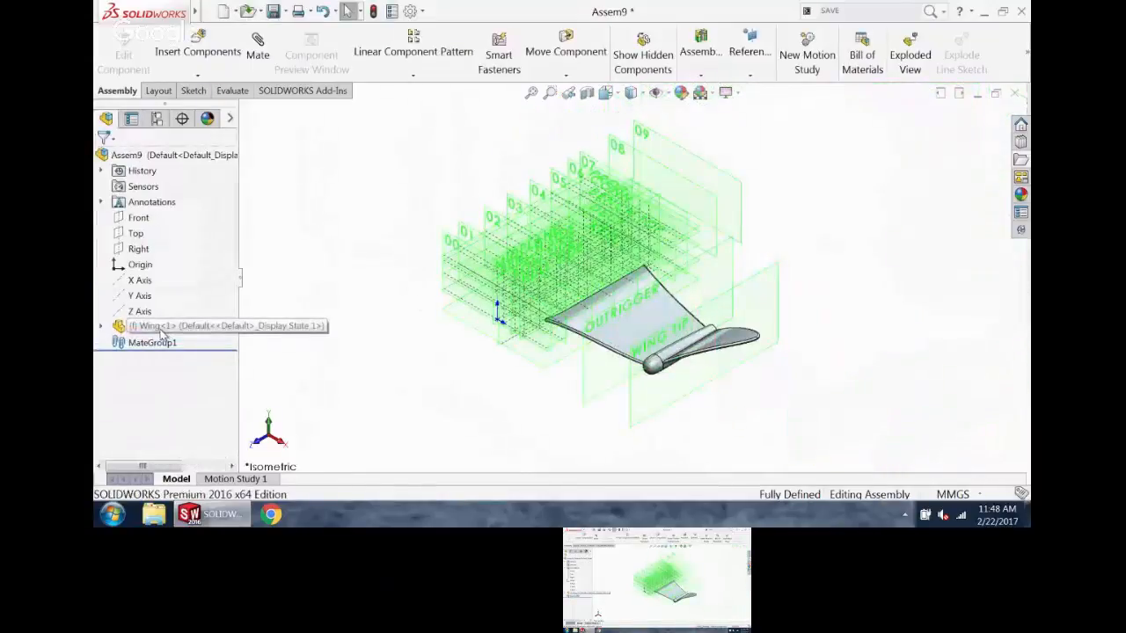
- Set the Wing component as an envelope in its component properties
{"action": "right_click", "coordinate": [141, 327]}
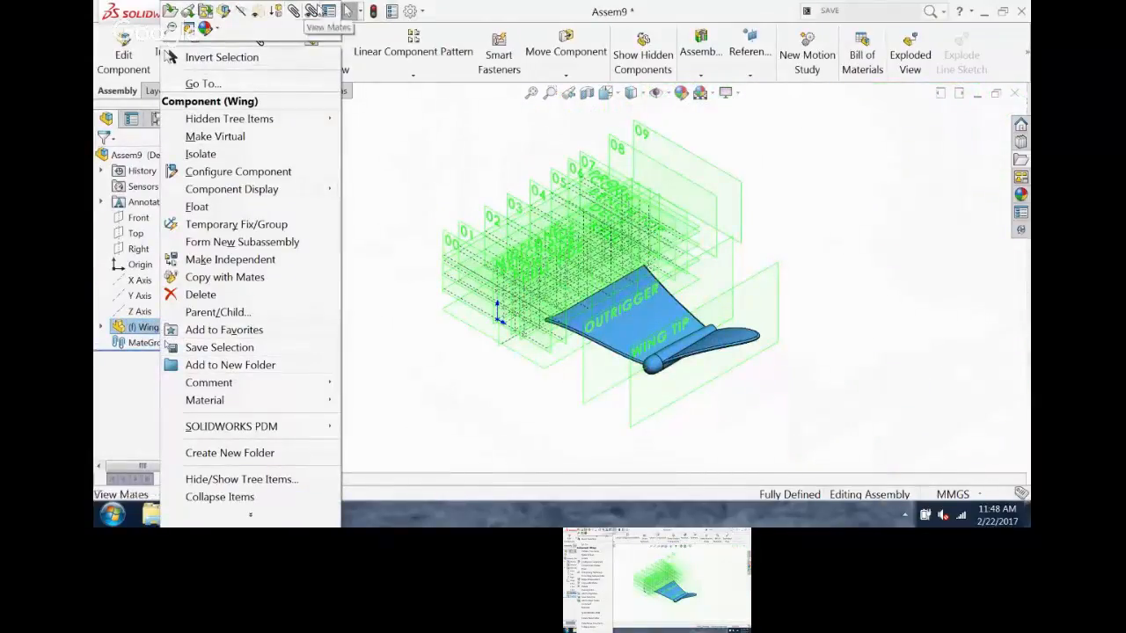
{"action": "left_click", "coordinate": [330, 12]}
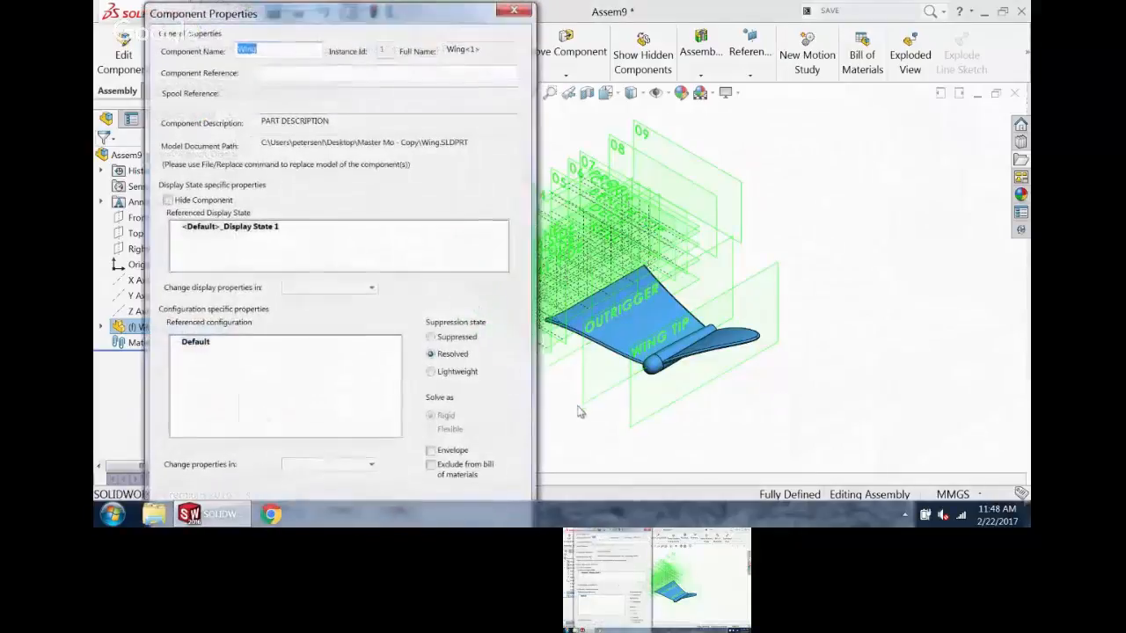
{"action": "left_click", "coordinate": [430, 451]}
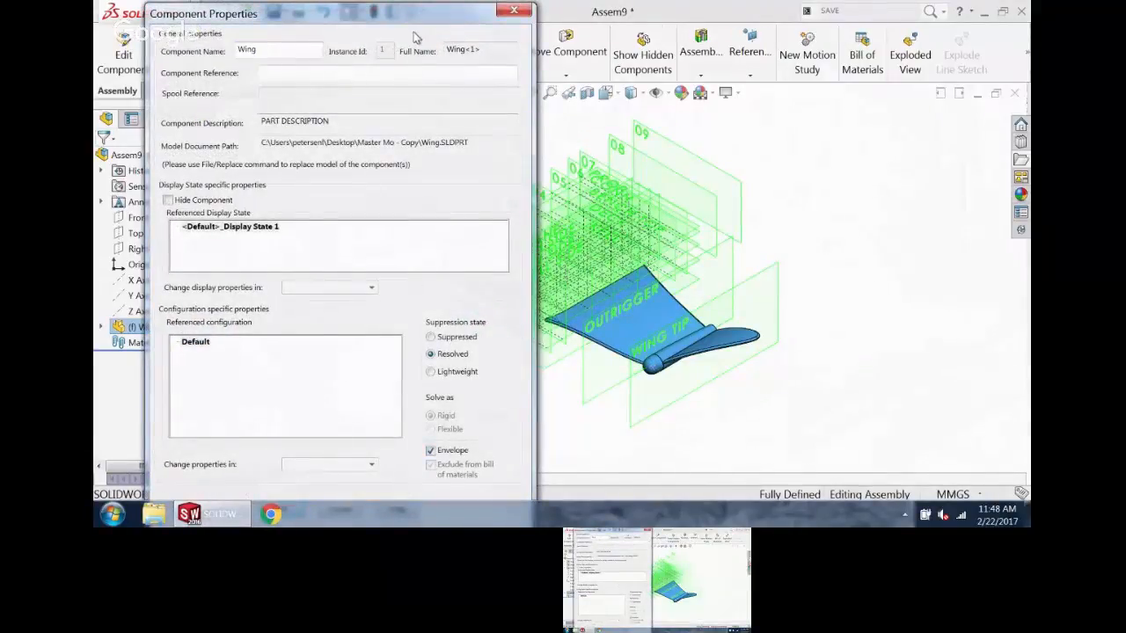
{"action": "key", "text": "Return"}
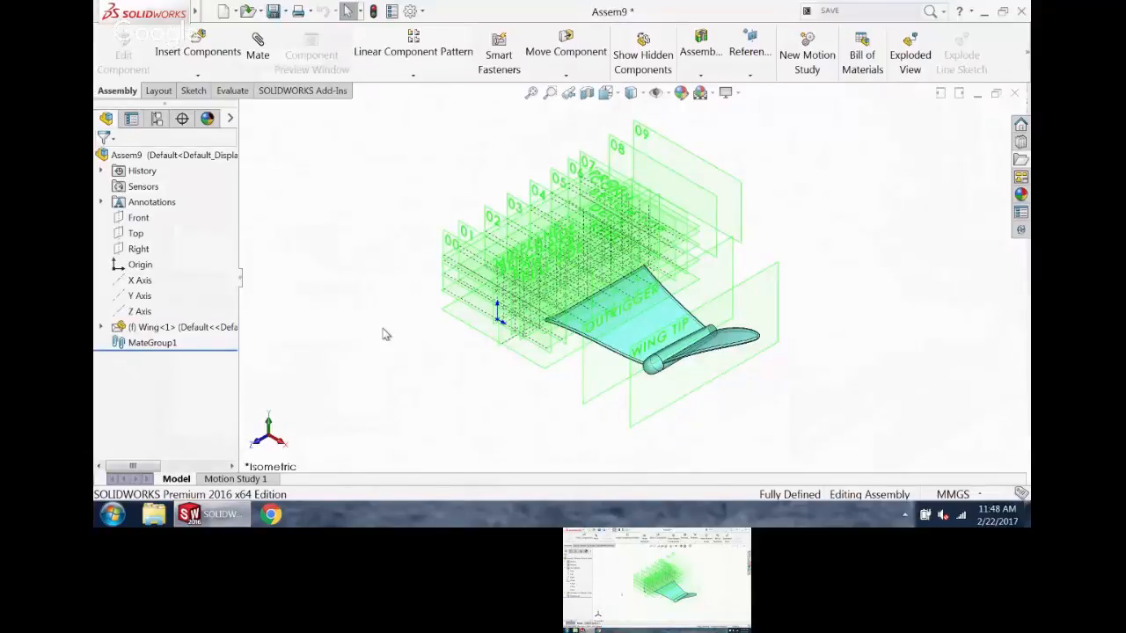
- Start a new in-context part, saving the assembly as 73X-00457-LP when required
{"action": "left_click", "coordinate": [211, 77]}
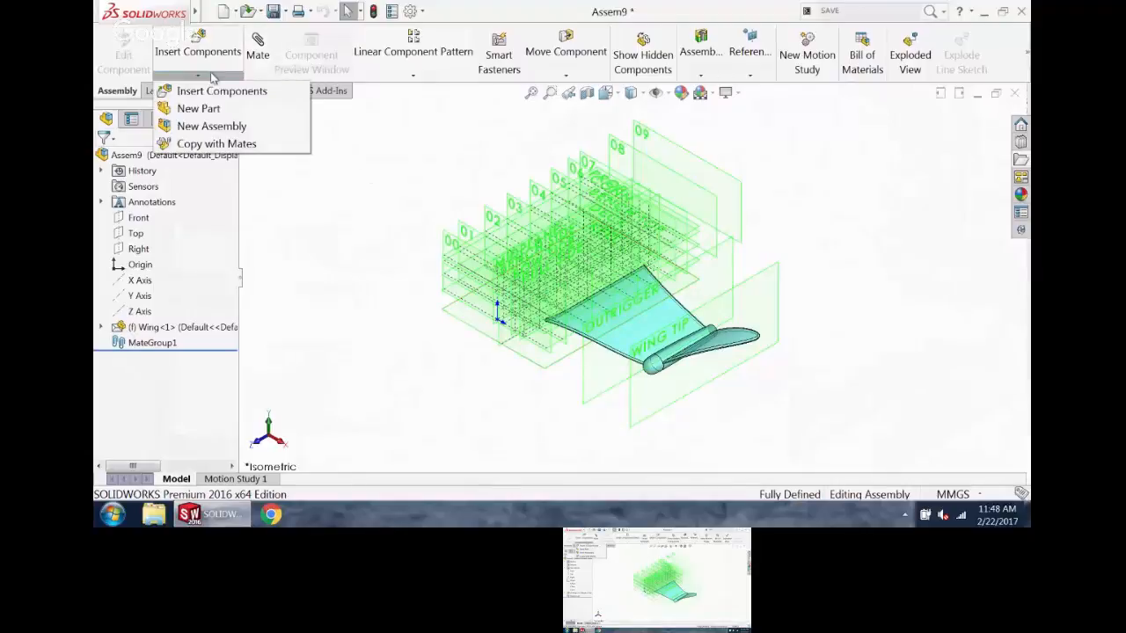
{"action": "left_click", "coordinate": [202, 108]}
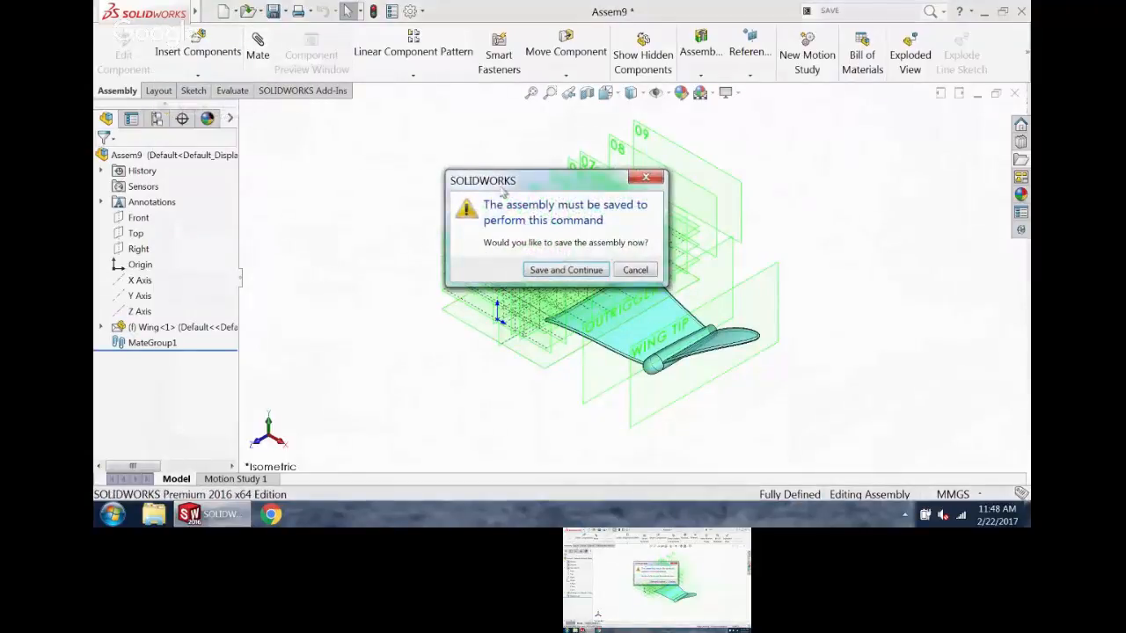
{"action": "left_click", "coordinate": [576, 270]}
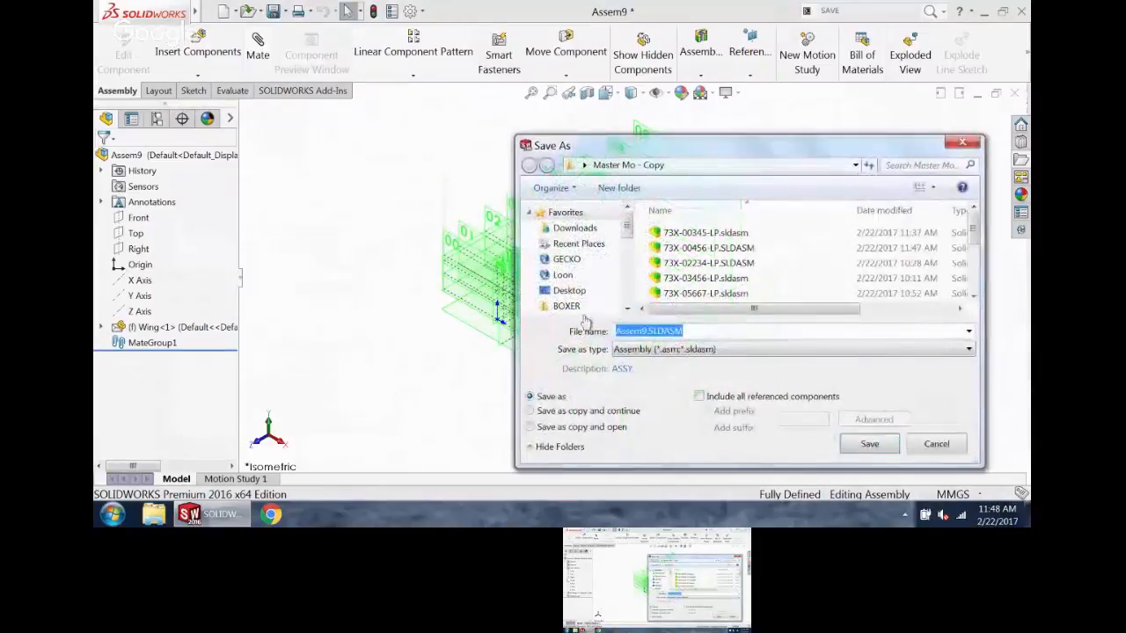
{"action": "type", "text": "73X"}
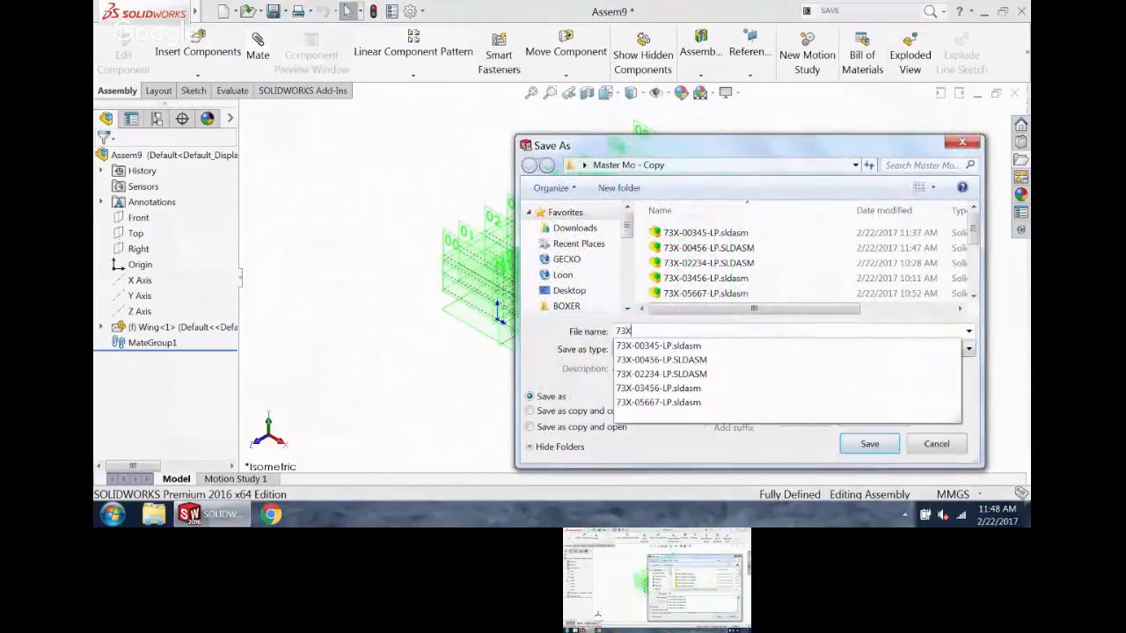
{"action": "type", "text": "-0045"}
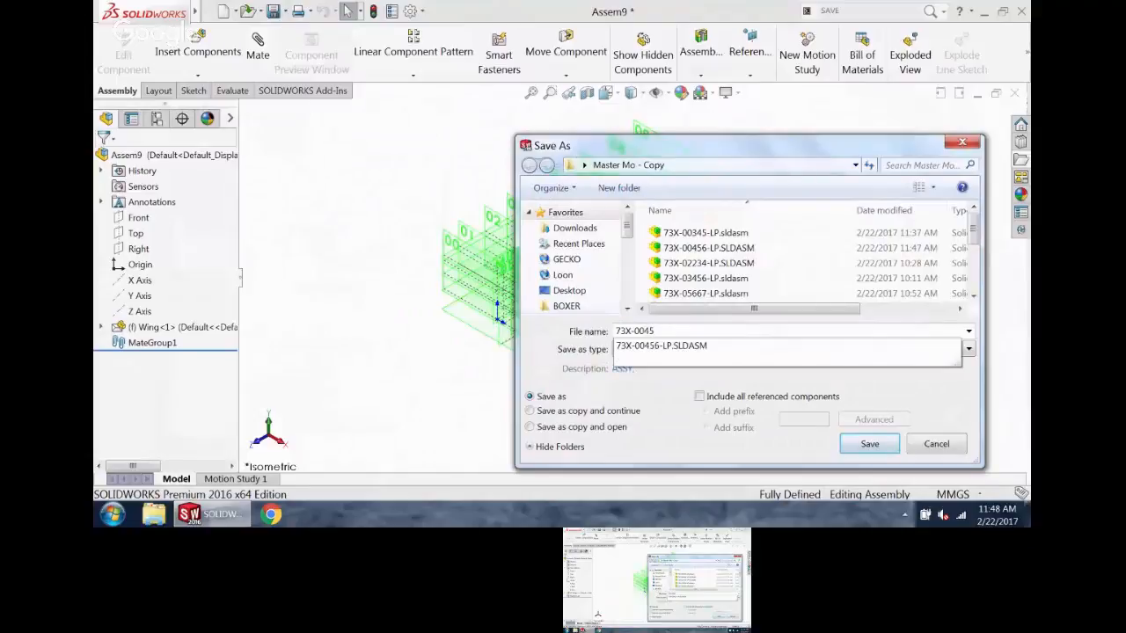
{"action": "type", "text": "7"}
{"action": "type", "text": "-LP"}
{"action": "key", "text": "Return"}
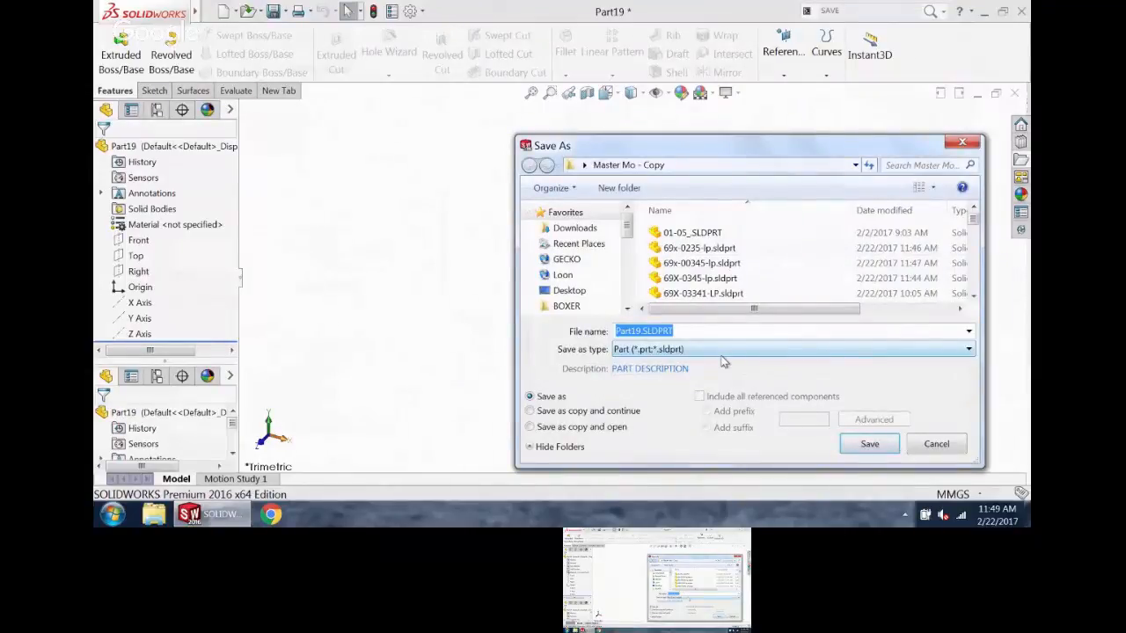
- Save the new part as 69X-04456-LP and position it on the wing's OUTRIGGER plane
{"action": "type", "text": "69X-0"}
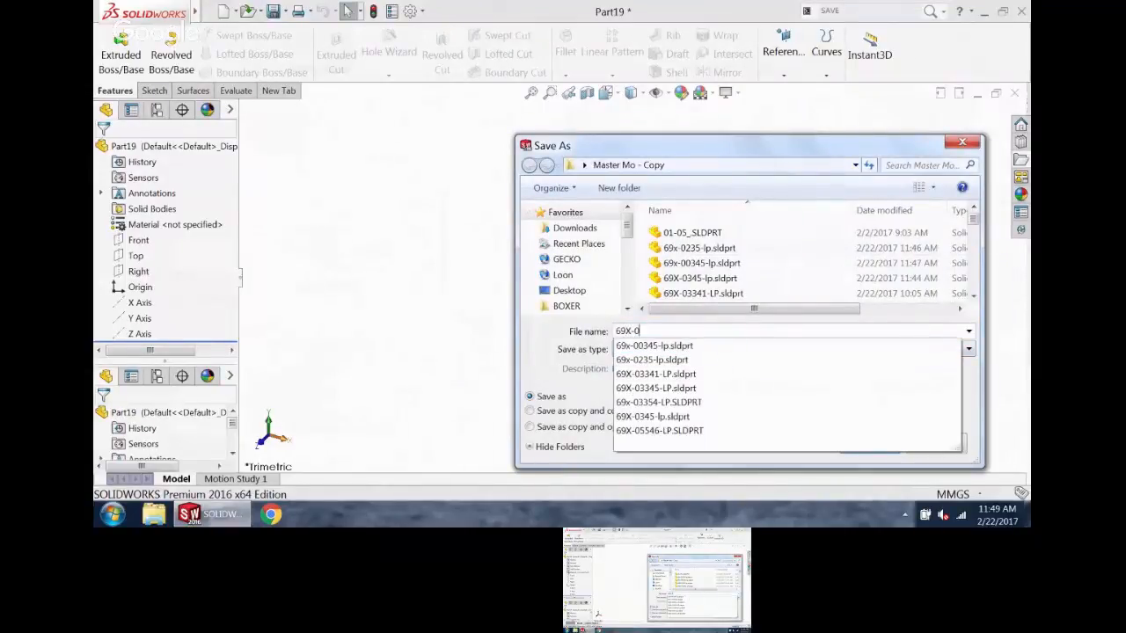
{"action": "type", "text": "4456-"}
{"action": "key", "text": "Return"}
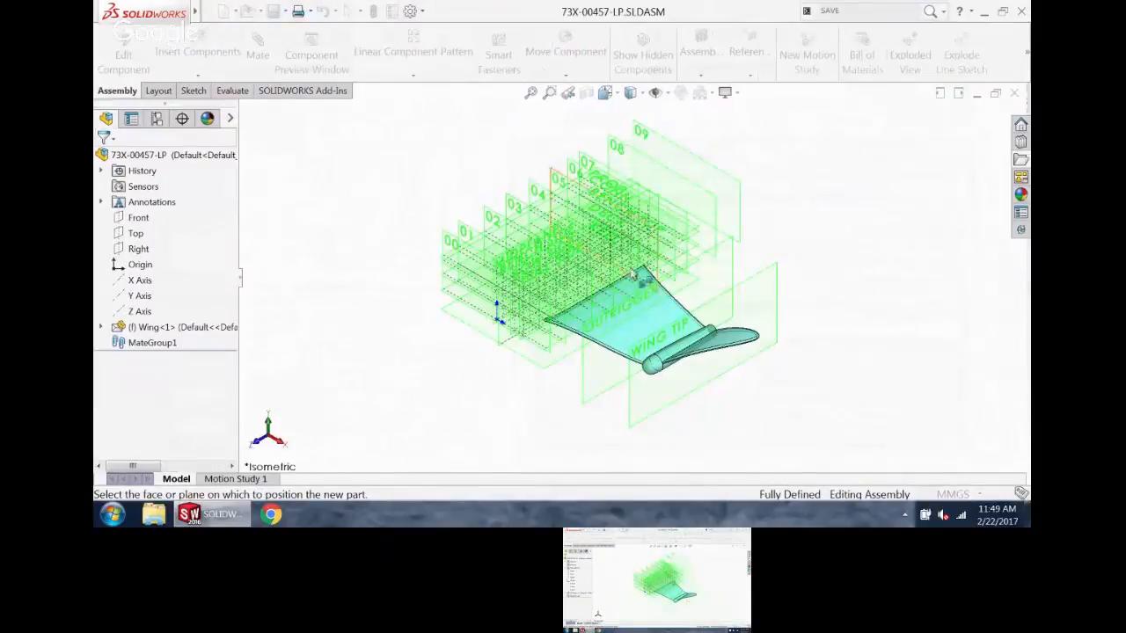
{"action": "middle_click_drag", "start_coordinate": [643, 277], "coordinate": [695, 253]}
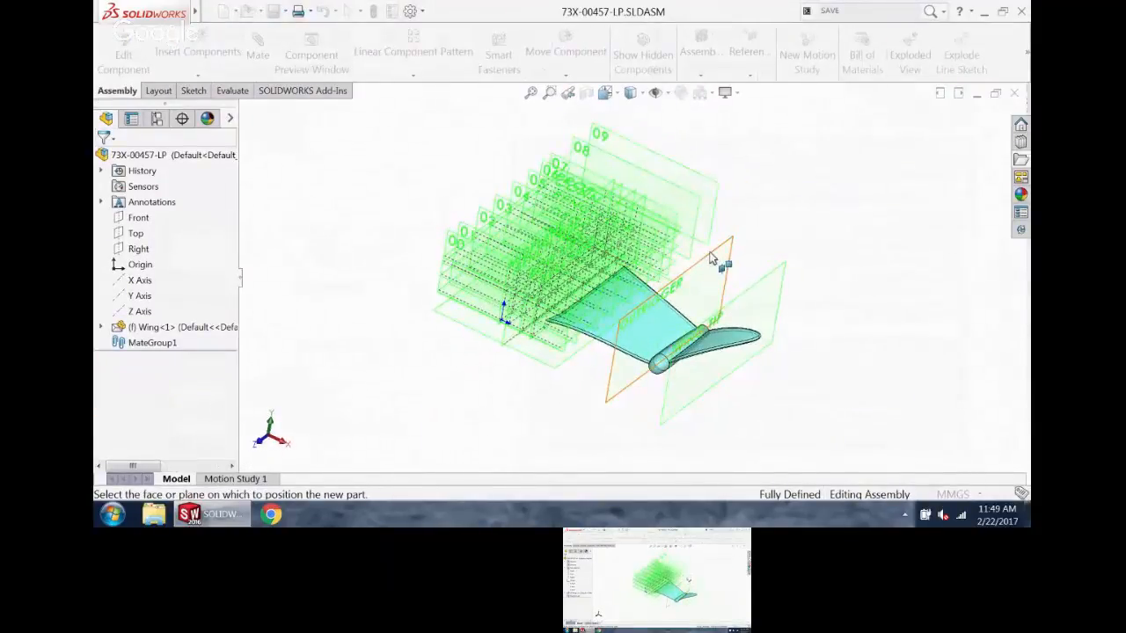
{"action": "left_click", "coordinate": [706, 261]}
- Try to convert wing geometry into entities of the new part's sketch, and exit the sketch
{"action": "scroll", "coordinate": [694, 256], "scroll_direction": "down", "scroll_amount": 5}
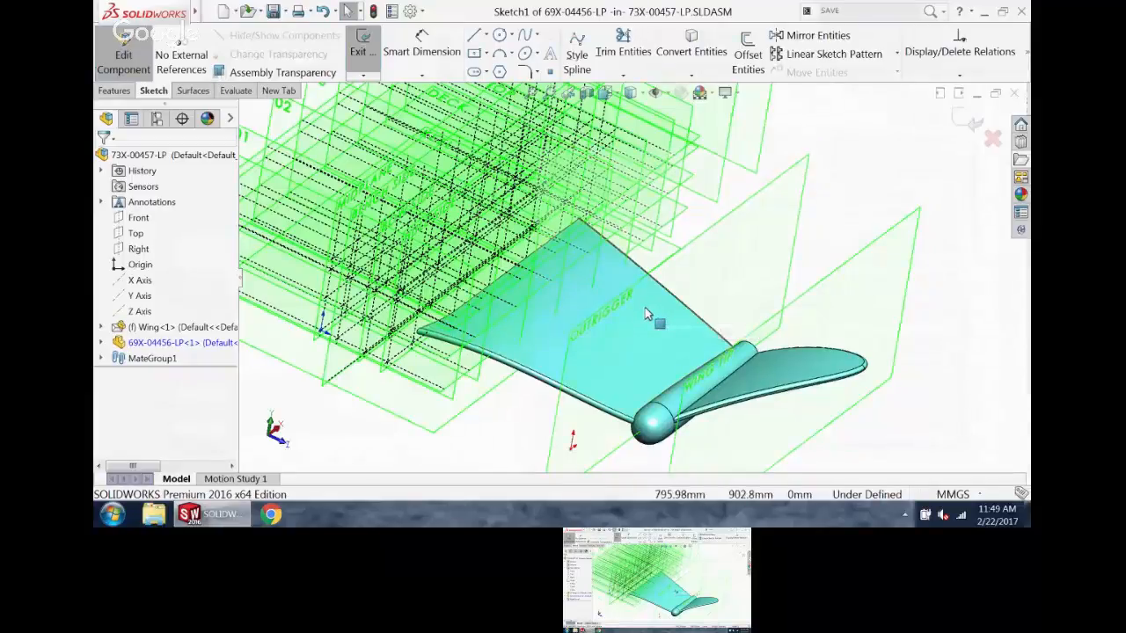
{"action": "scroll", "coordinate": [651, 314], "scroll_direction": "up", "scroll_amount": 5}
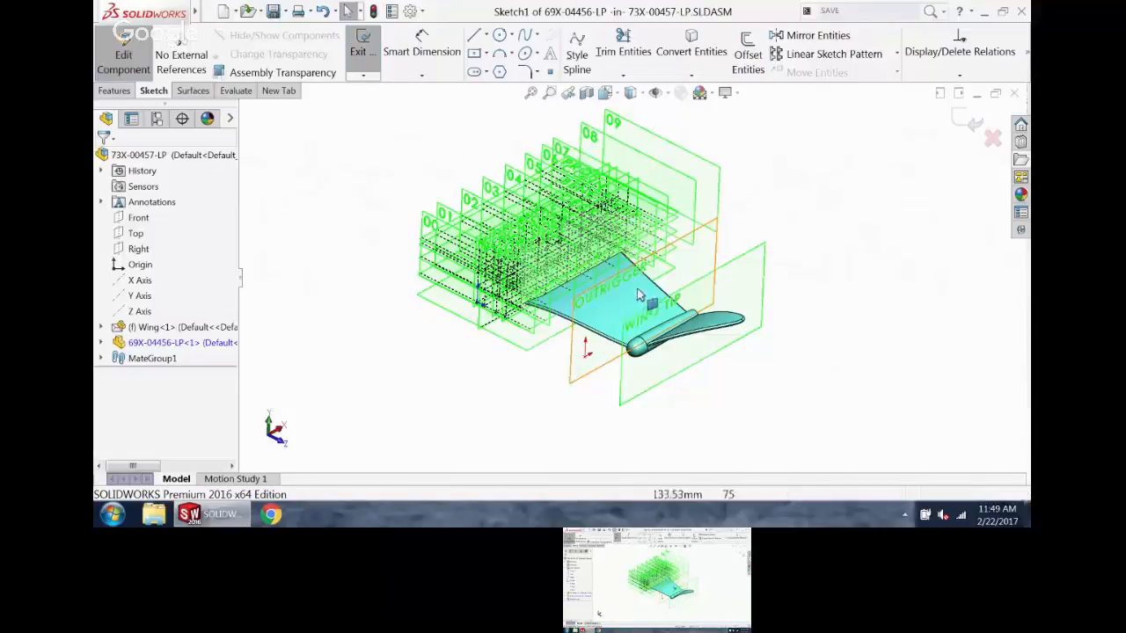
{"action": "scroll", "coordinate": [618, 308], "scroll_direction": "up", "scroll_amount": 2}
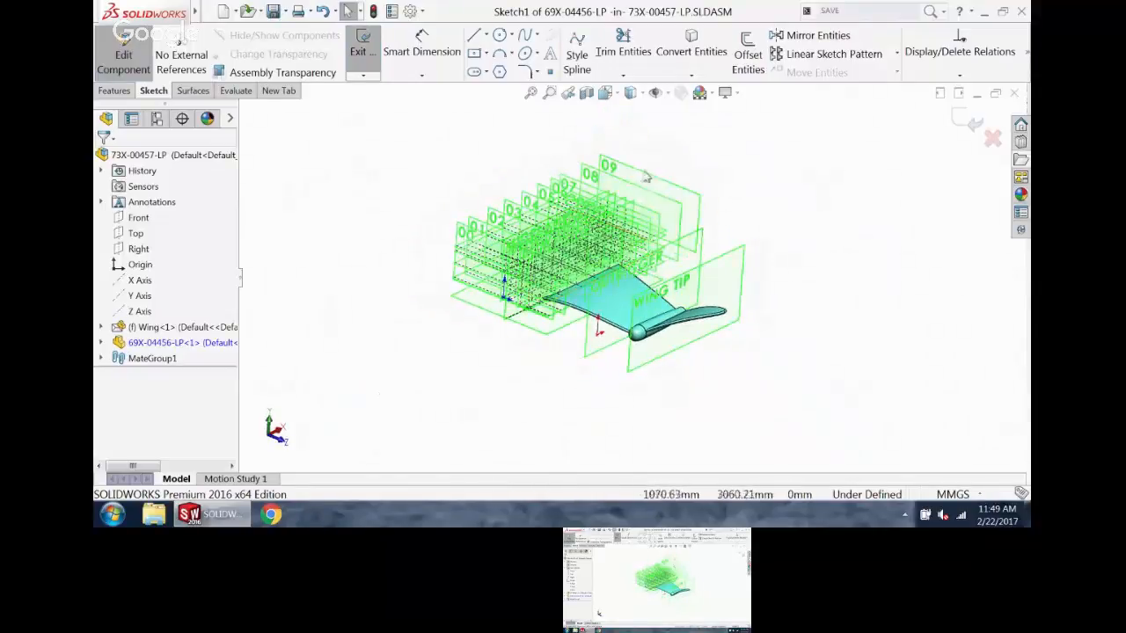
{"action": "left_click", "coordinate": [700, 79]}
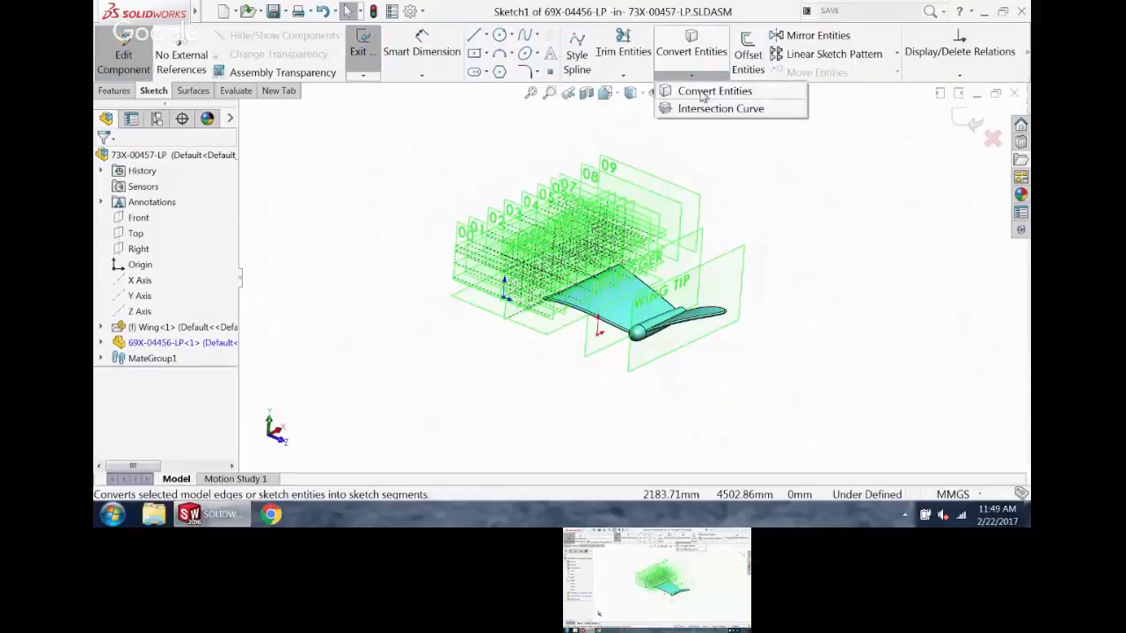
{"action": "left_click", "coordinate": [701, 93]}
{"action": "scroll", "coordinate": [614, 318], "scroll_direction": "down", "scroll_amount": 6}
{"action": "left_click", "coordinate": [576, 372]}
{"action": "middle_click_drag", "start_coordinate": [576, 372], "coordinate": [565, 251]}
{"action": "left_click", "coordinate": [562, 412]}
{"action": "mouse_move", "coordinate": [561, 413]}
{"action": "middle_mouse_down"}
{"action": "mouse_move", "coordinate": [520, 352]}
{"action": "mouse_move", "coordinate": [510, 464]}
{"action": "mouse_move", "coordinate": [536, 501]}
{"action": "middle_mouse_up"}
{"action": "left_click", "coordinate": [102, 159]}
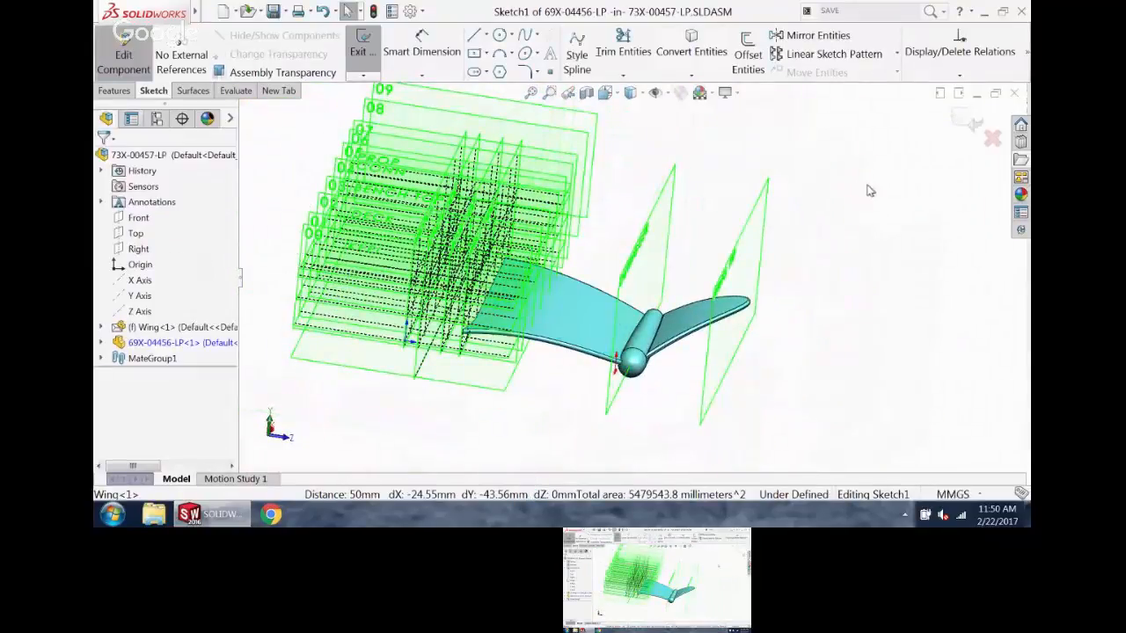
{"action": "left_click", "coordinate": [967, 124]}
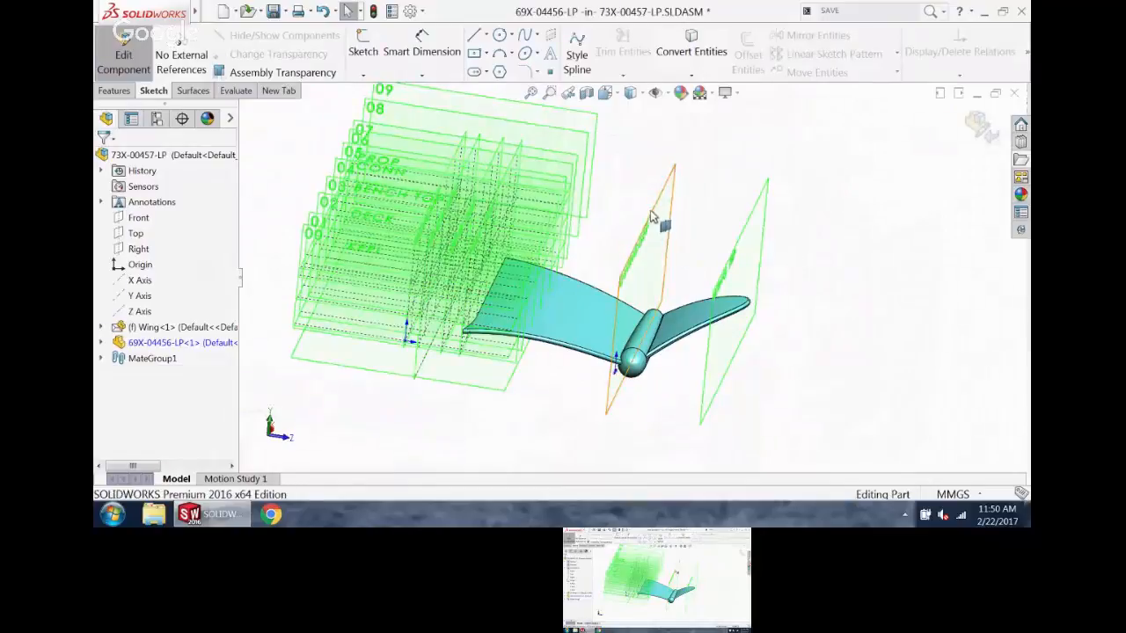
- Expand the 69X-04456-LP part and compare its Front plane with the wing's OUTRIGGER plane
{"action": "left_click", "coordinate": [101, 343]}
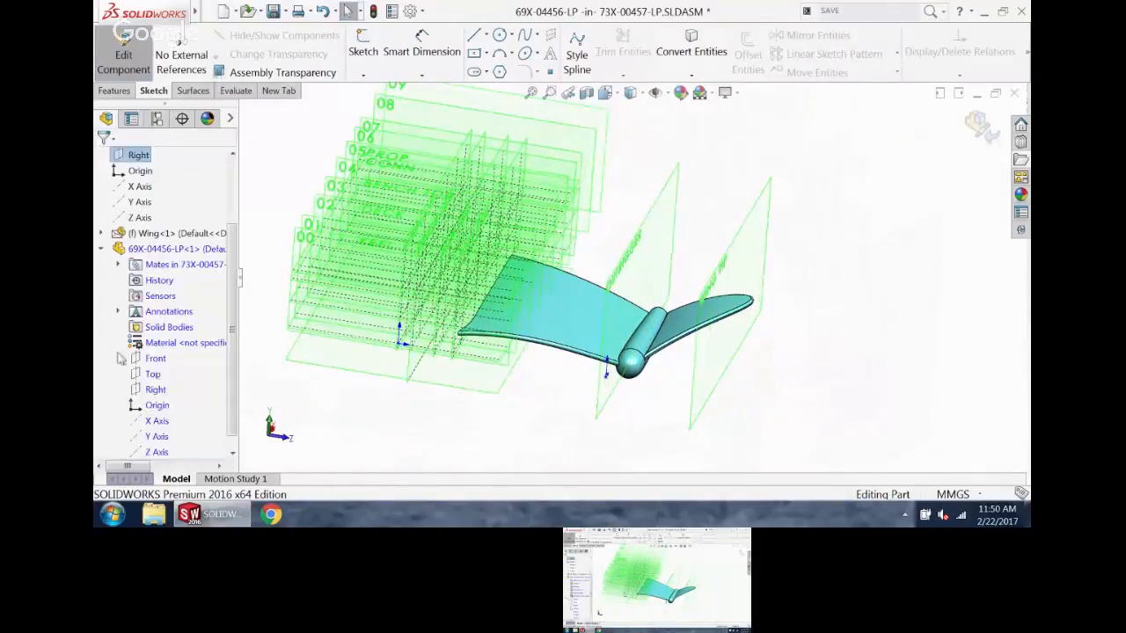
{"action": "left_click", "coordinate": [156, 359]}
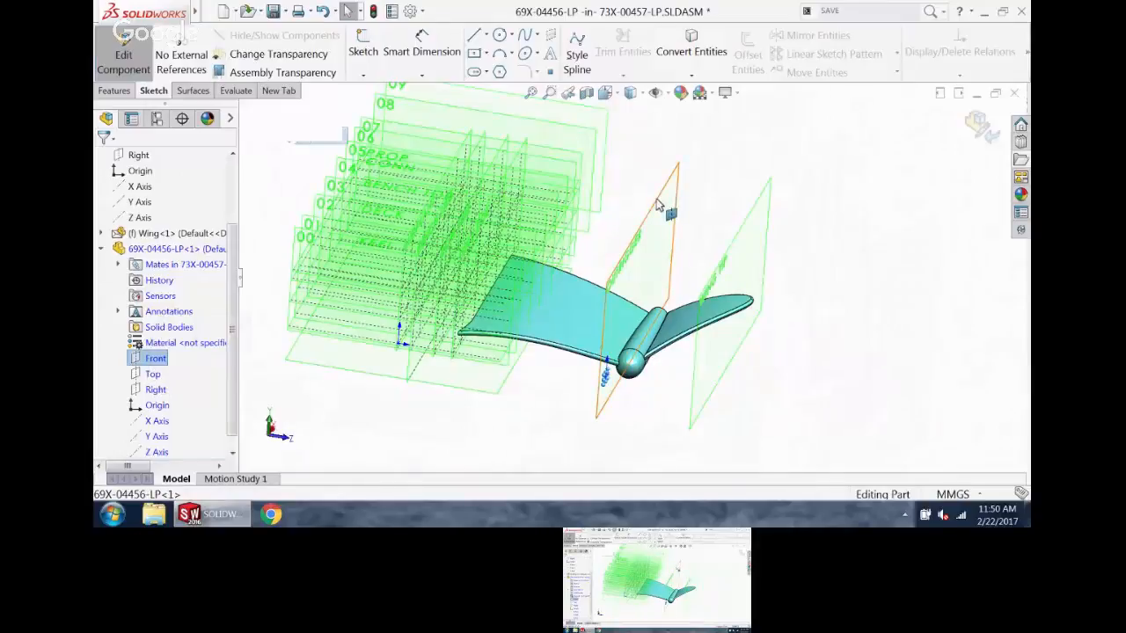
{"action": "left_click_drag", "start_coordinate": [658, 205], "coordinate": [600, 205]}
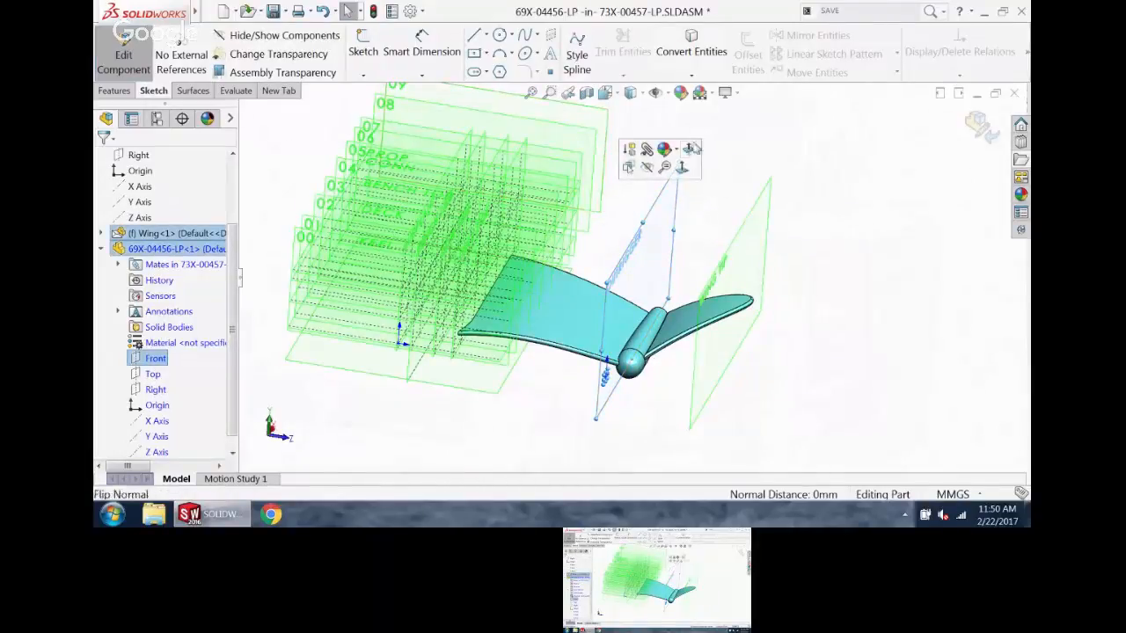
{"action": "left_click", "coordinate": [746, 163]}
{"action": "key", "text": "s"}
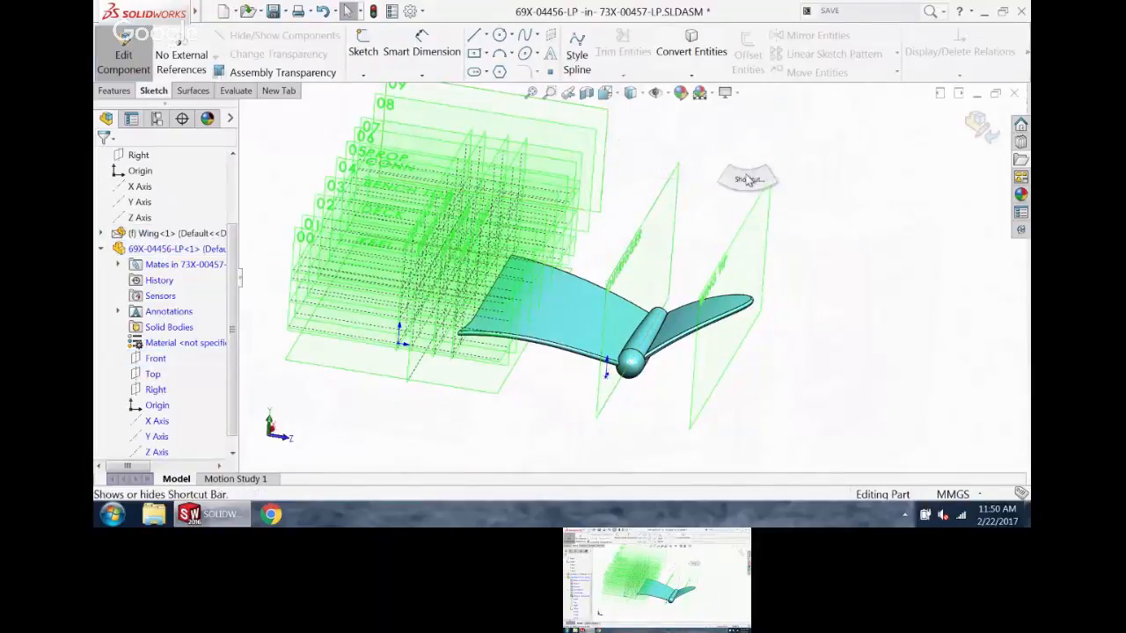
- Create a reference plane in the part offset 330 mm from the wing's OUTRIGGER plane, flipped toward the wing root
{"action": "left_click", "coordinate": [763, 263]}
{"action": "left_click", "coordinate": [784, 282]}
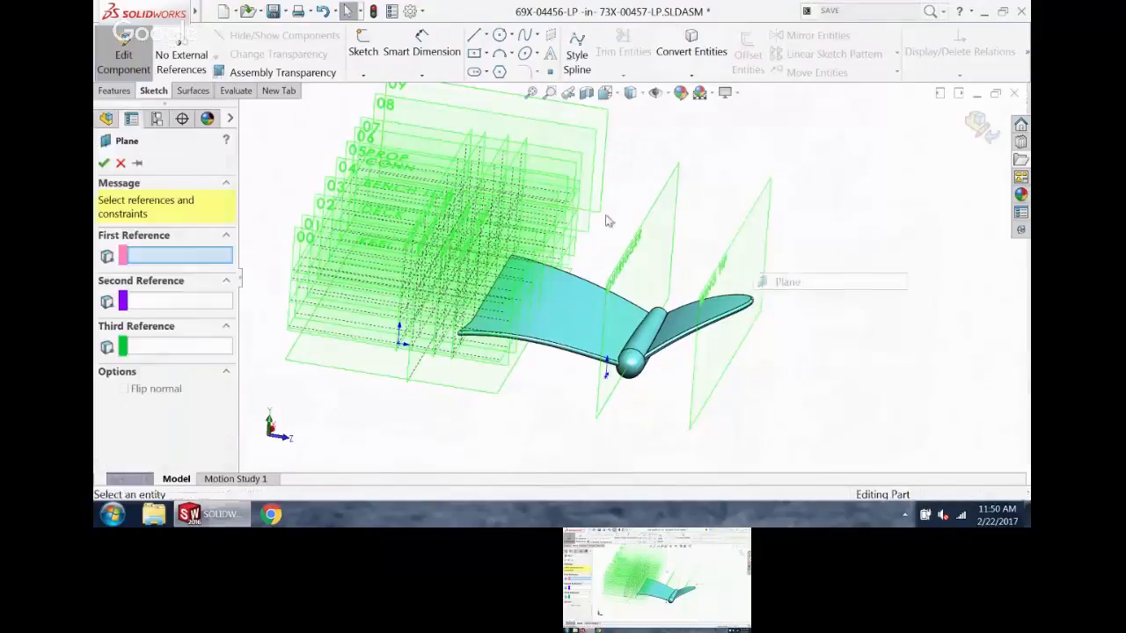
{"action": "left_click", "coordinate": [655, 220]}
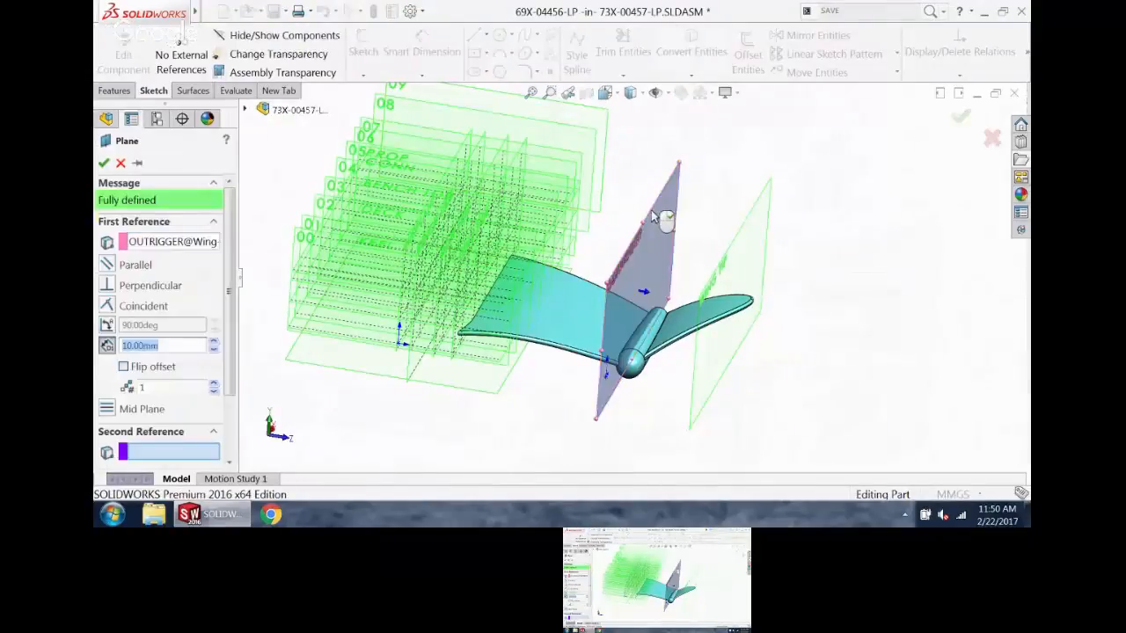
{"action": "left_click", "coordinate": [213, 342]}
{"action": "left_click", "coordinate": [214, 342]}
{"action": "left_click_drag", "start_coordinate": [214, 342], "coordinate": [218, 347]}
{"action": "left_click", "coordinate": [160, 368]}
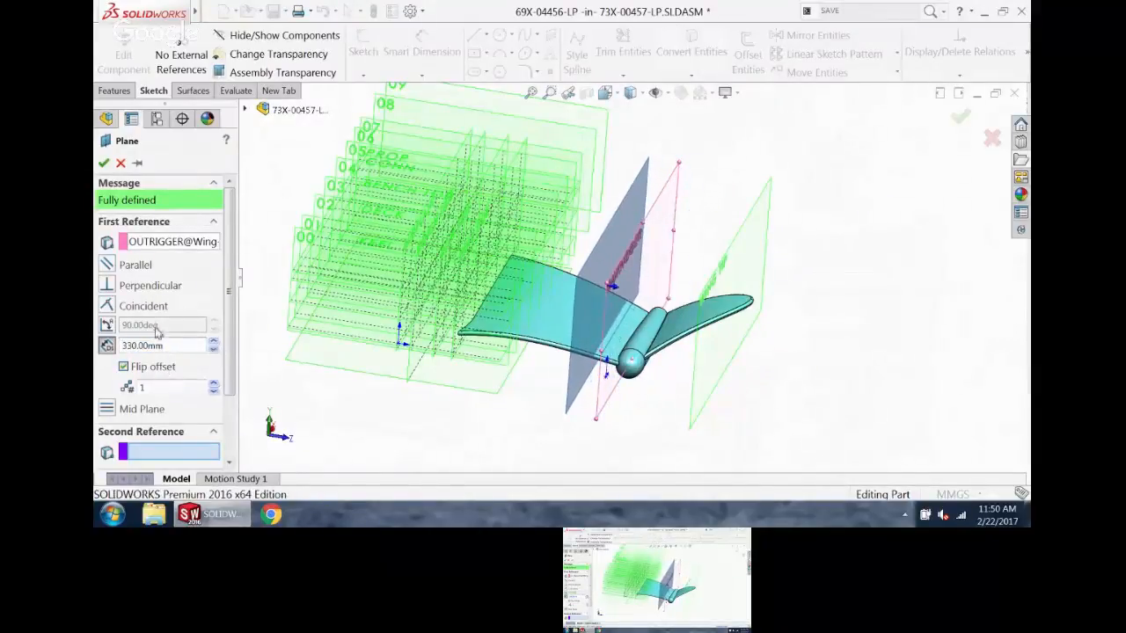
{"action": "left_click", "coordinate": [104, 162]}
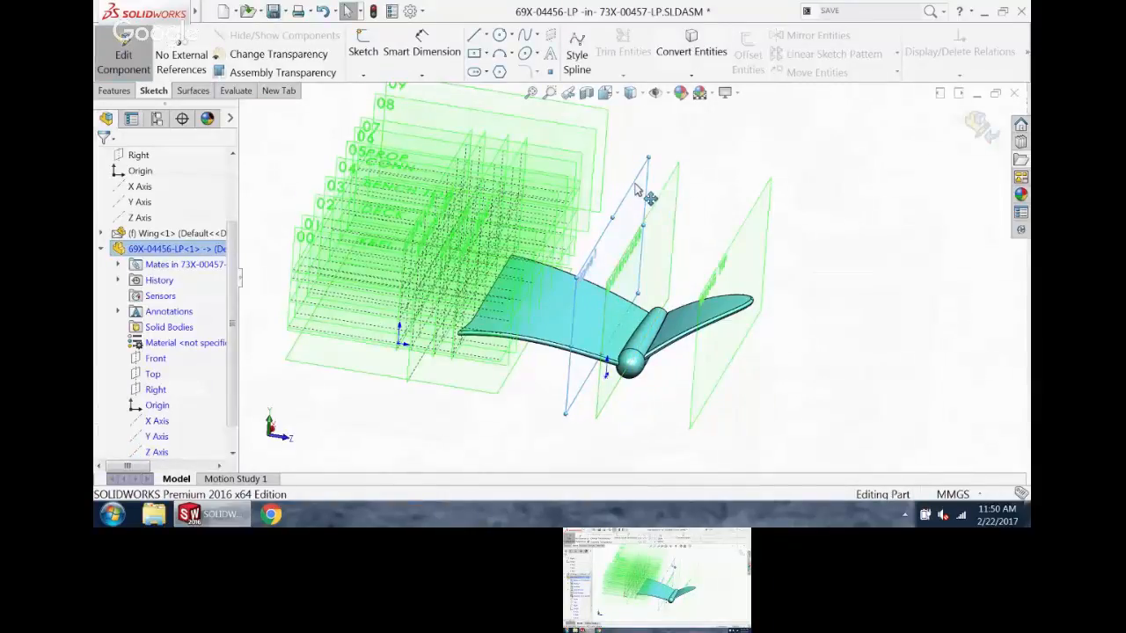
- Start a sketch on the new offset plane and try to convert the wing's upper and lower faces into it
{"action": "middle_click_drag", "start_coordinate": [809, 250], "coordinate": [735, 240]}
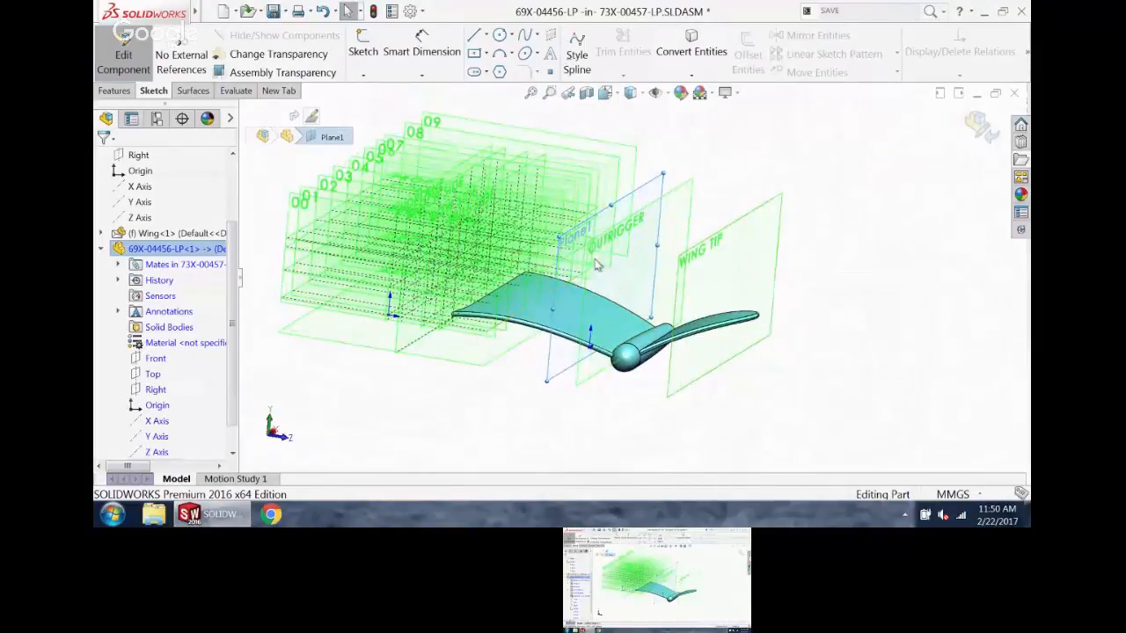
{"action": "left_click", "coordinate": [362, 44]}
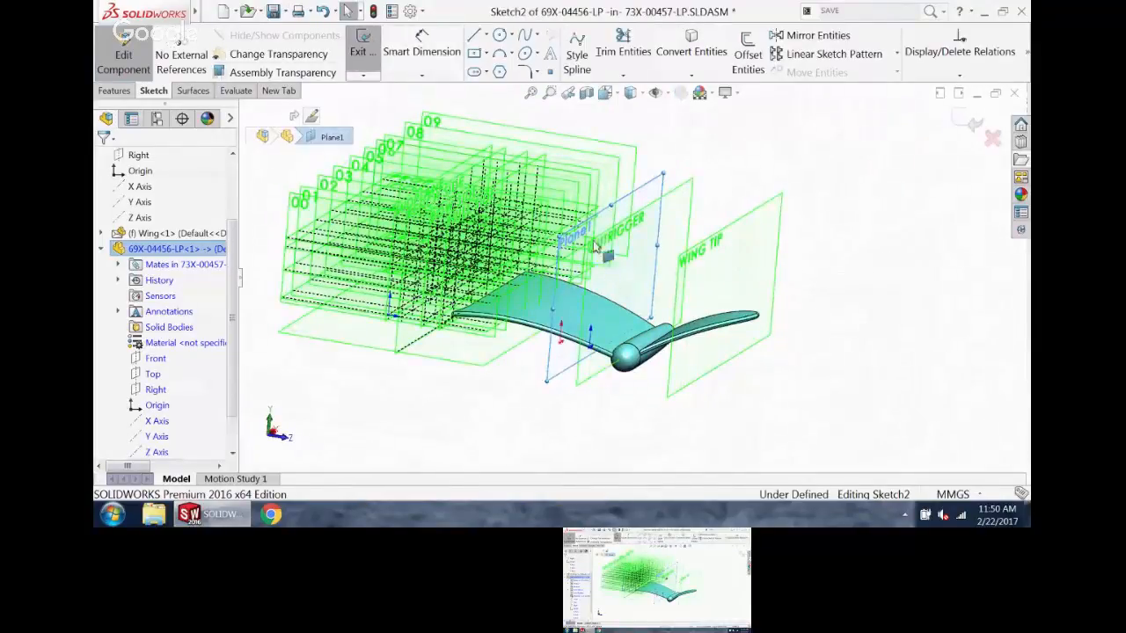
{"action": "scroll", "coordinate": [593, 321], "scroll_direction": "down", "scroll_amount": 3}
{"action": "left_click", "coordinate": [593, 317]}
{"action": "middle_click_drag", "start_coordinate": [593, 316], "coordinate": [588, 301]}
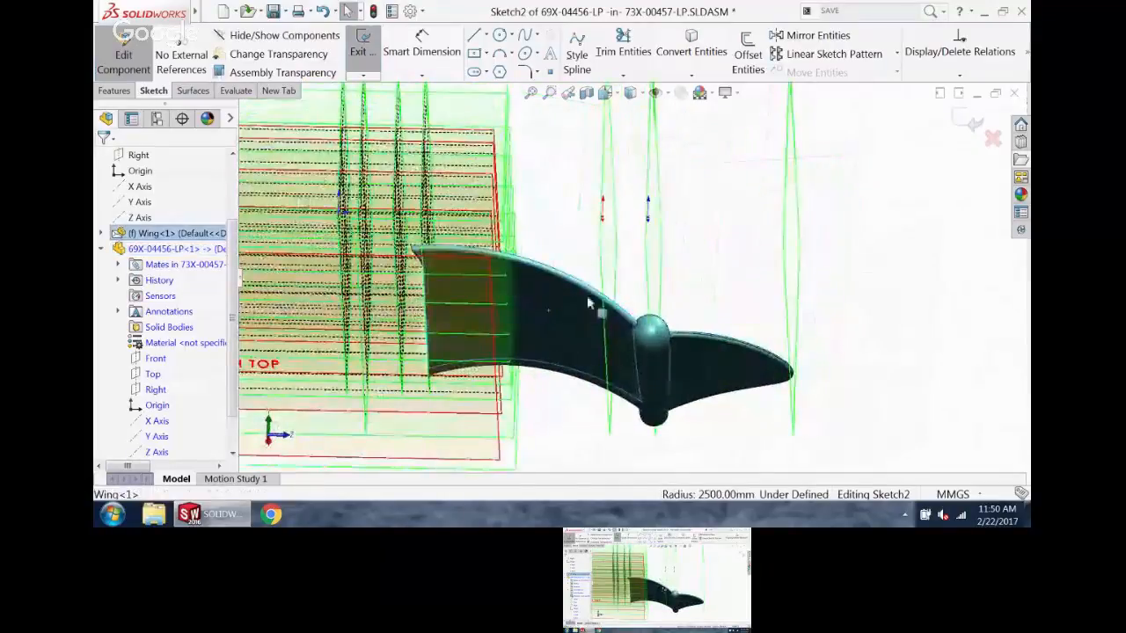
{"action": "left_click", "coordinate": [565, 328], "text": "ctrl"}
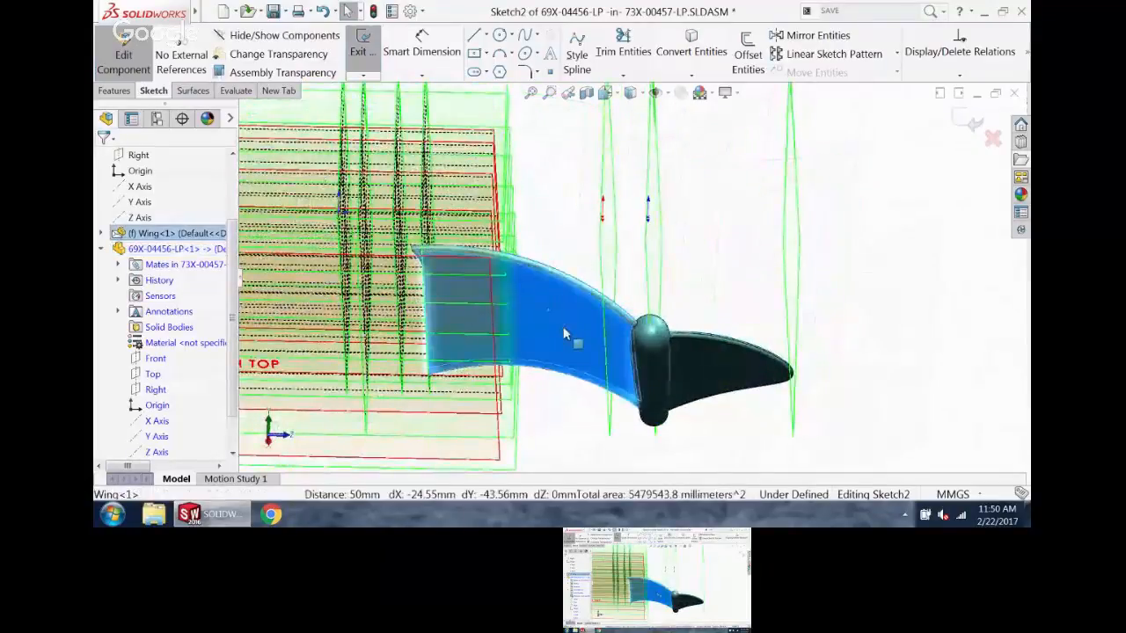
{"action": "left_click", "coordinate": [699, 52]}
{"action": "middle_click_drag", "start_coordinate": [685, 181], "coordinate": [639, 264]}
{"action": "key", "text": "ctrl+z"}
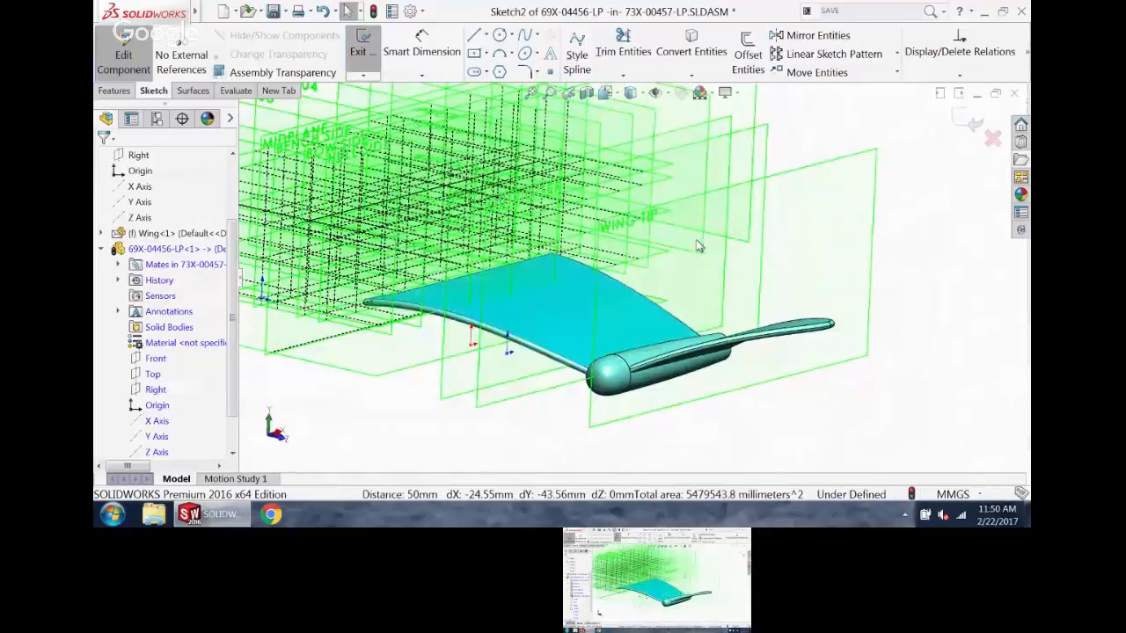
- Create intersection curves between the wing's upper and lower faces and the sketch plane, and shorten both lines at their ends
{"action": "left_click", "coordinate": [692, 76]}
{"action": "left_click", "coordinate": [705, 107]}
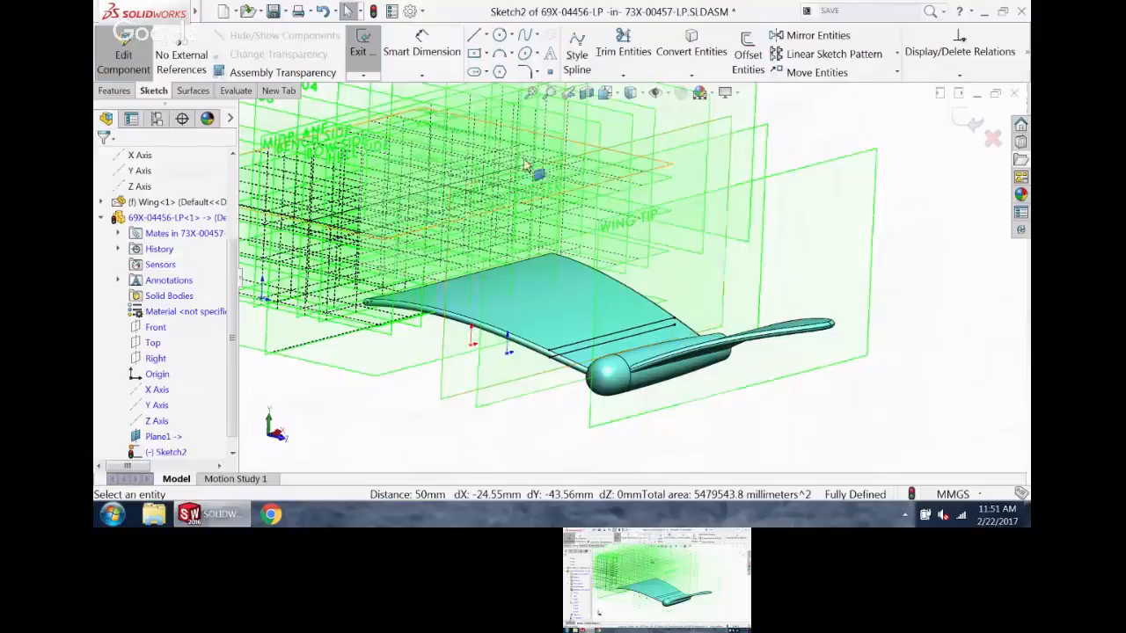
{"action": "scroll", "coordinate": [678, 315], "scroll_direction": "down", "scroll_amount": 5}
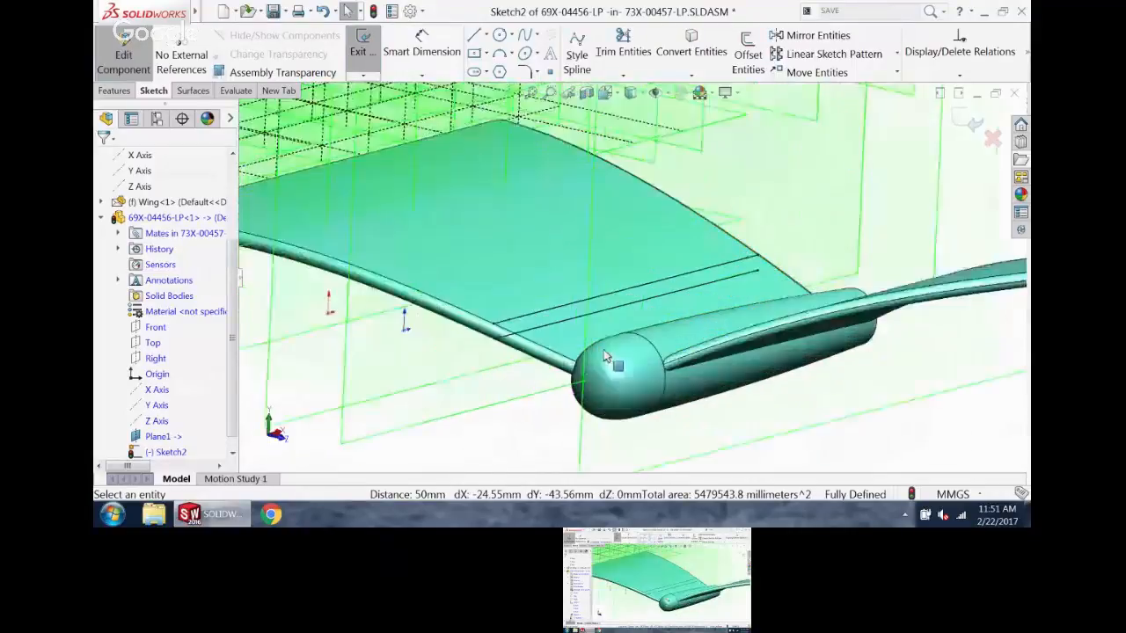
{"action": "left_click", "coordinate": [451, 306]}
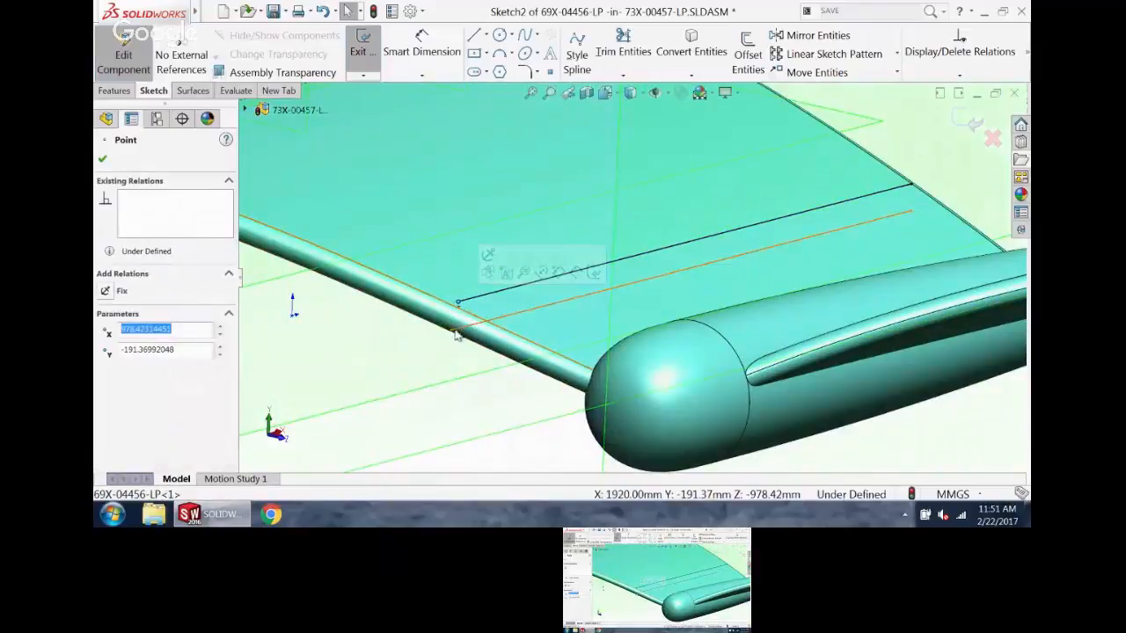
{"action": "left_click_drag", "start_coordinate": [454, 330], "coordinate": [461, 328]}
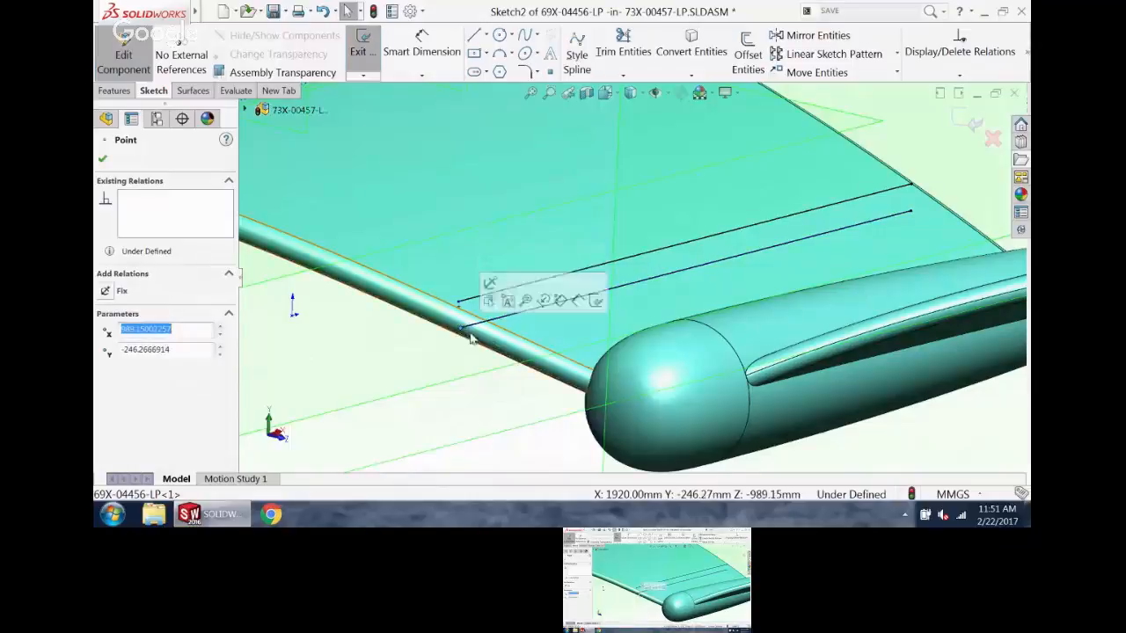
{"action": "left_click", "coordinate": [911, 188]}
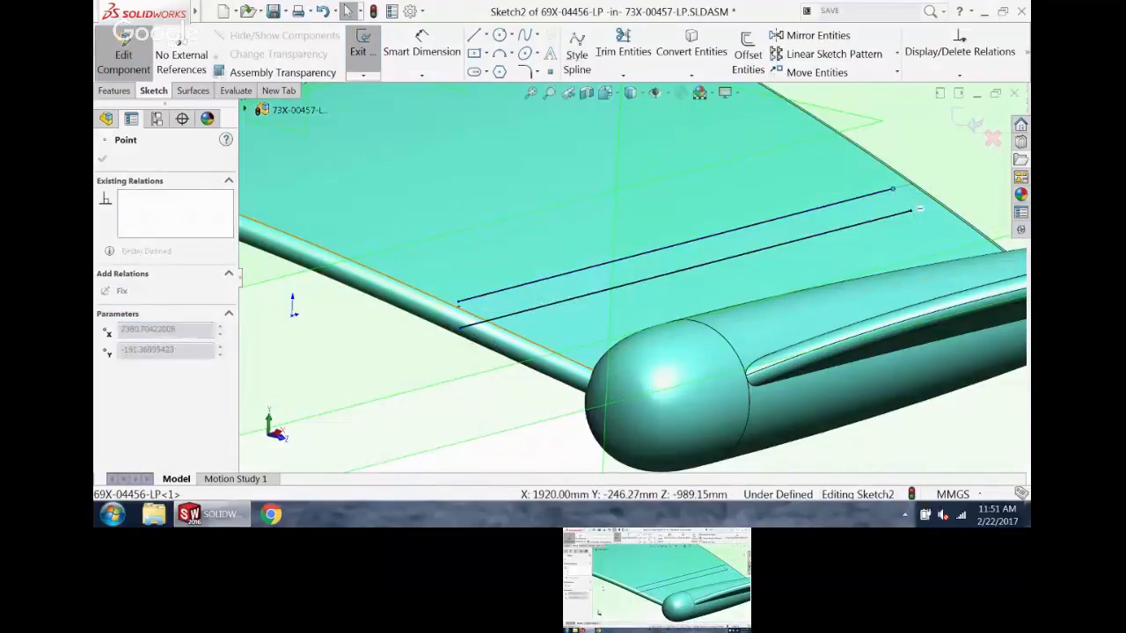
{"action": "left_click", "coordinate": [908, 215]}
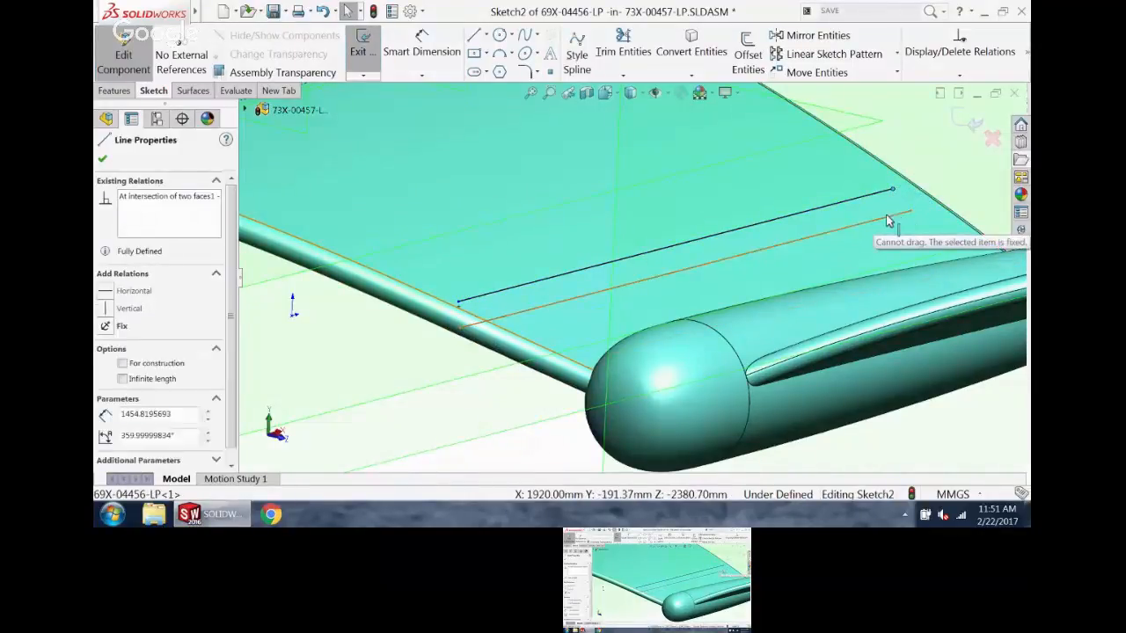
{"action": "left_click", "coordinate": [909, 214]}
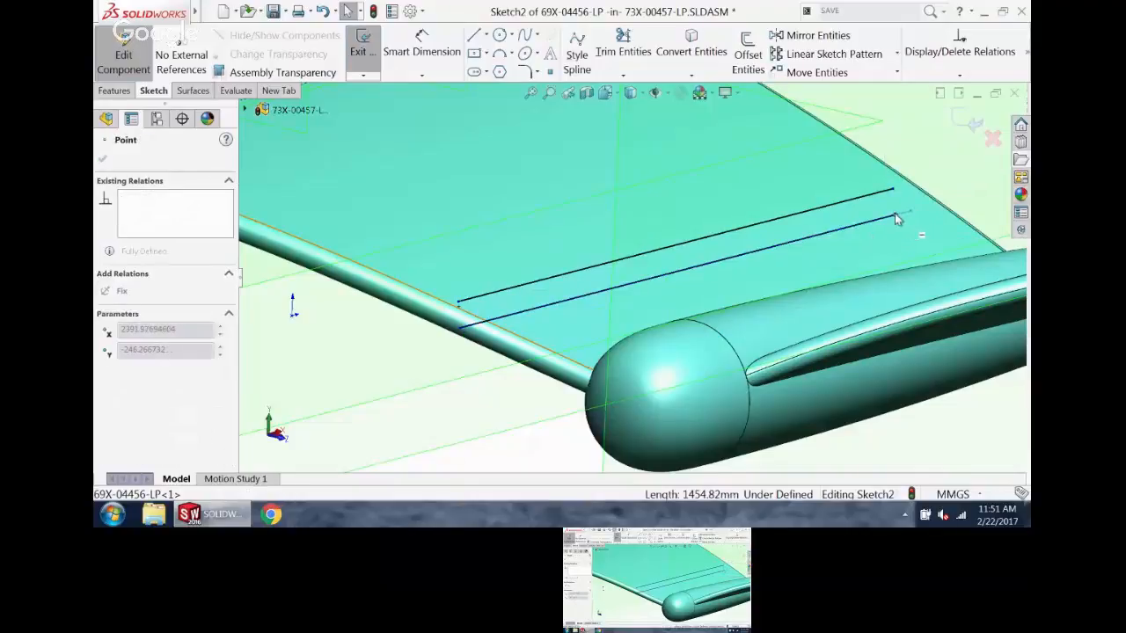
{"action": "left_click_drag", "start_coordinate": [897, 216], "coordinate": [891, 215]}
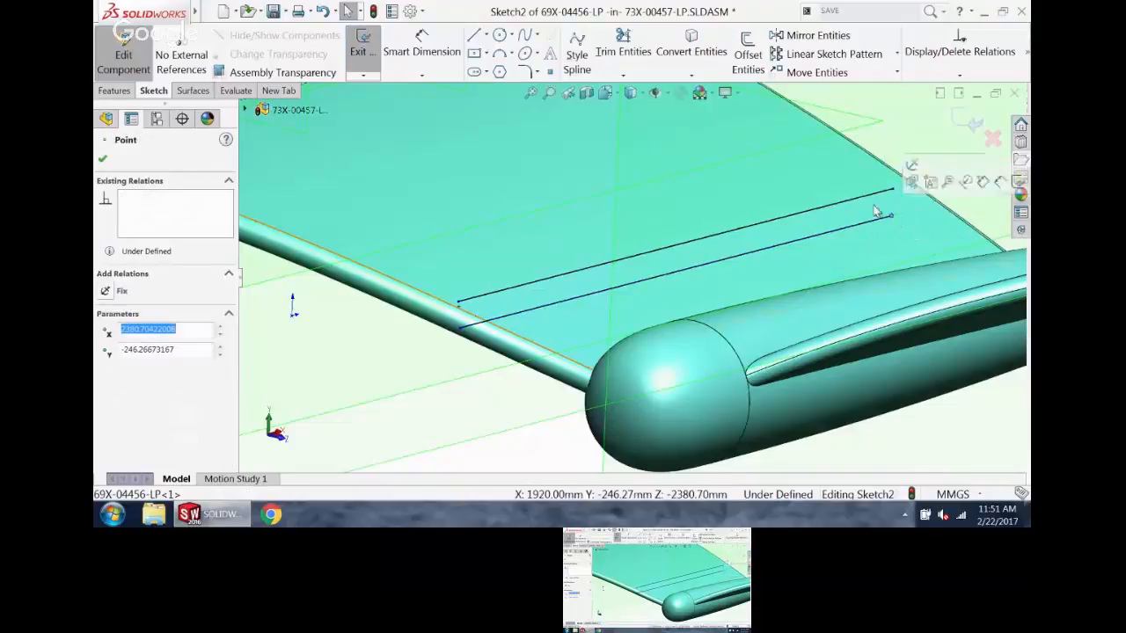
- Close both ends of the profile with tangent arcs joining the two lines, the first with a radius of about 27 mm
{"action": "left_click", "coordinate": [511, 54]}
{"action": "left_click", "coordinate": [528, 95]}
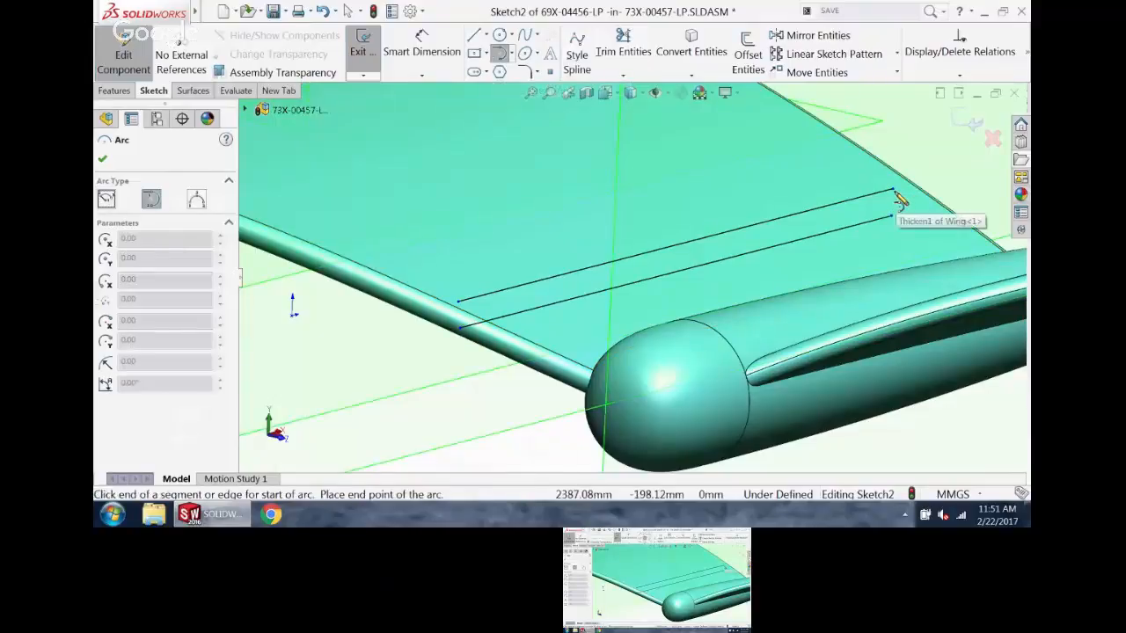
{"action": "left_click", "coordinate": [893, 191]}
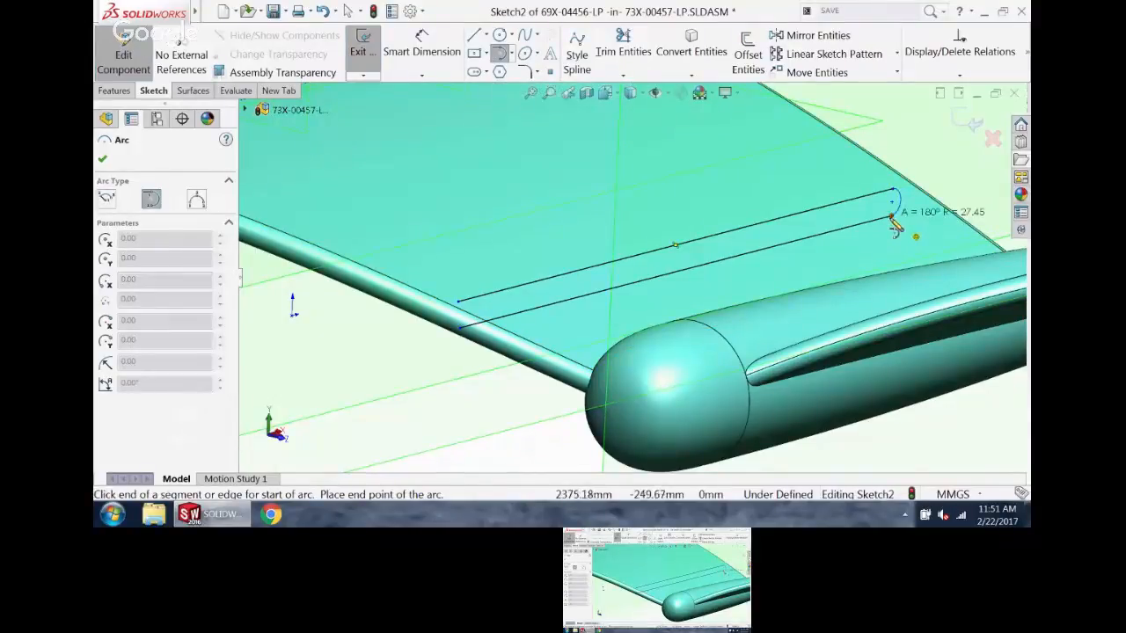
{"action": "left_click", "coordinate": [892, 215]}
{"action": "left_click", "coordinate": [457, 303]}
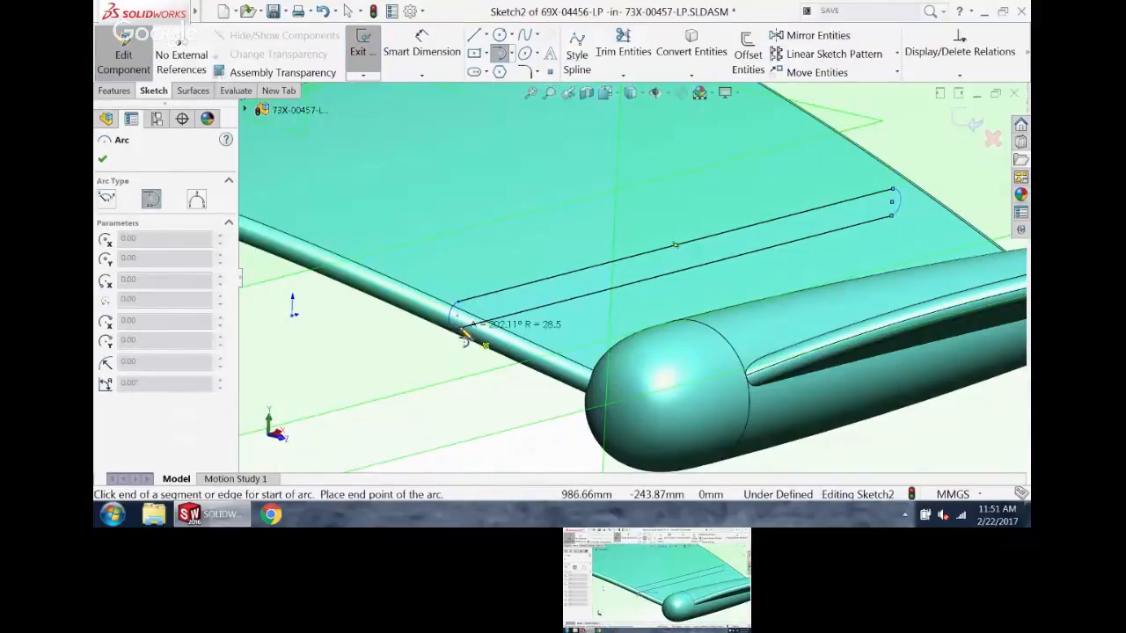
{"action": "left_click", "coordinate": [460, 328]}
- Extrude the closed profile as a blind 10 mm boss and return to editing the assembly
{"action": "left_click", "coordinate": [113, 91]}
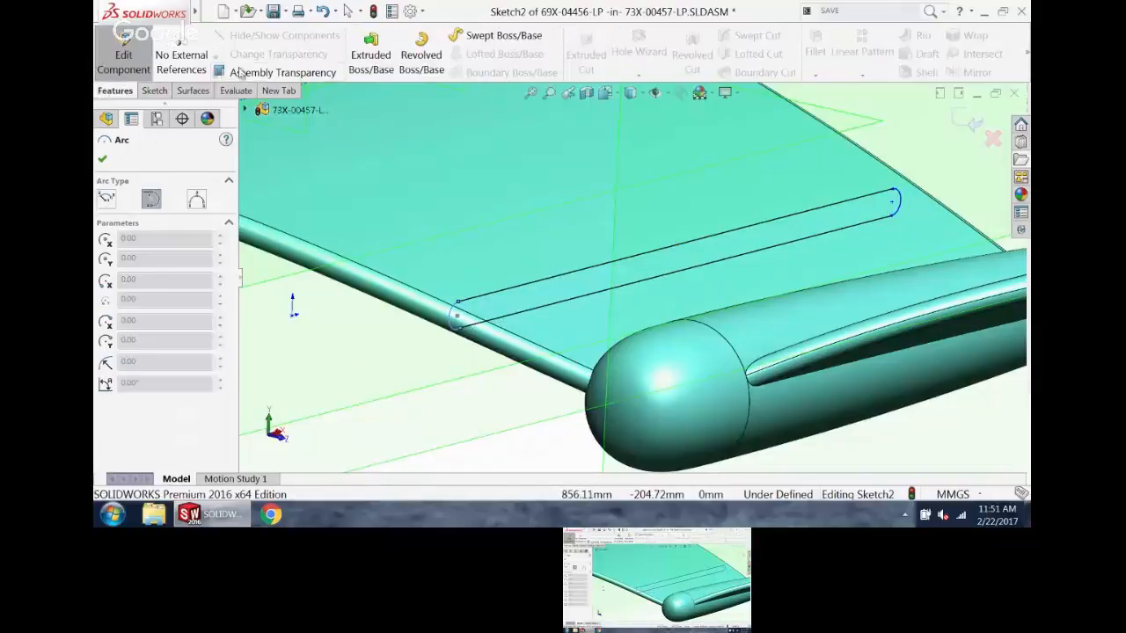
{"action": "left_click", "coordinate": [370, 51]}
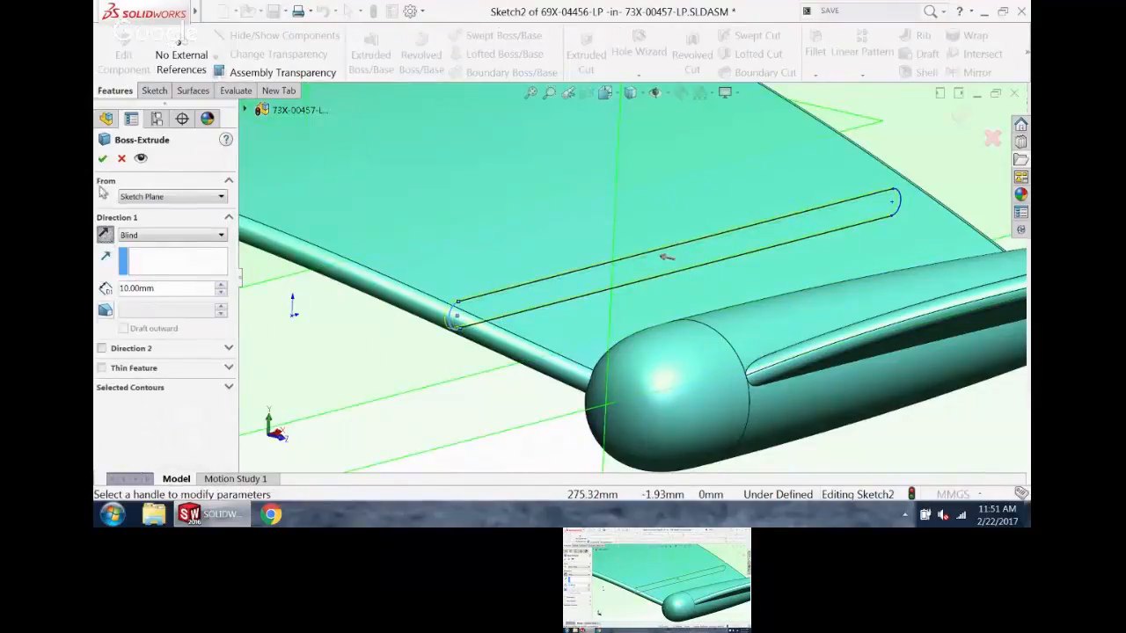
{"action": "left_click", "coordinate": [102, 159]}
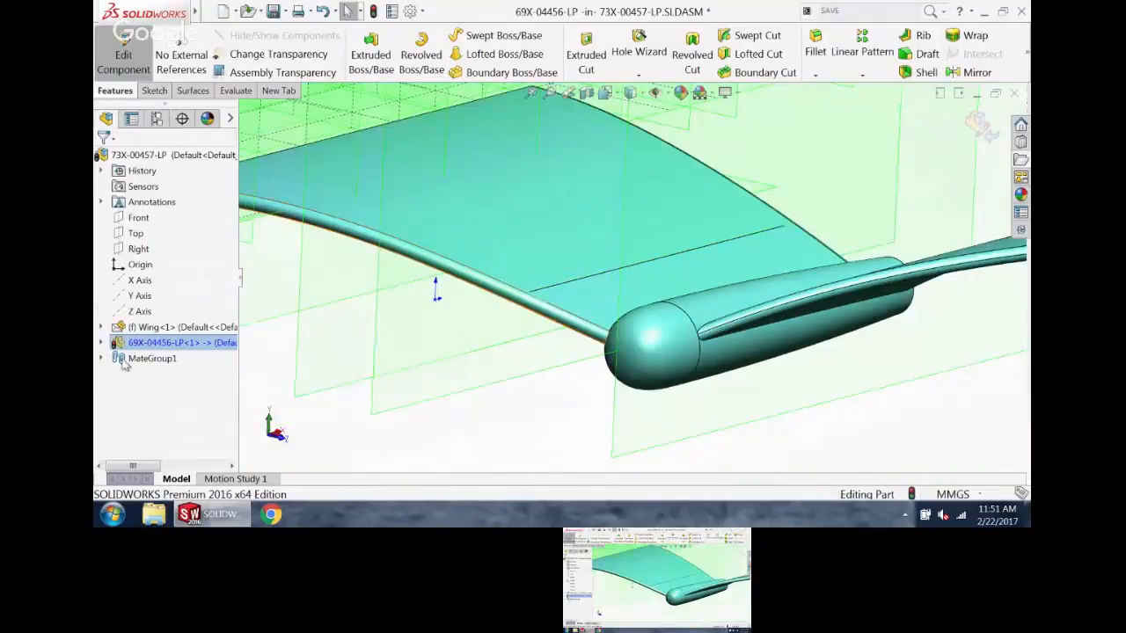
{"action": "left_click", "coordinate": [124, 55]}
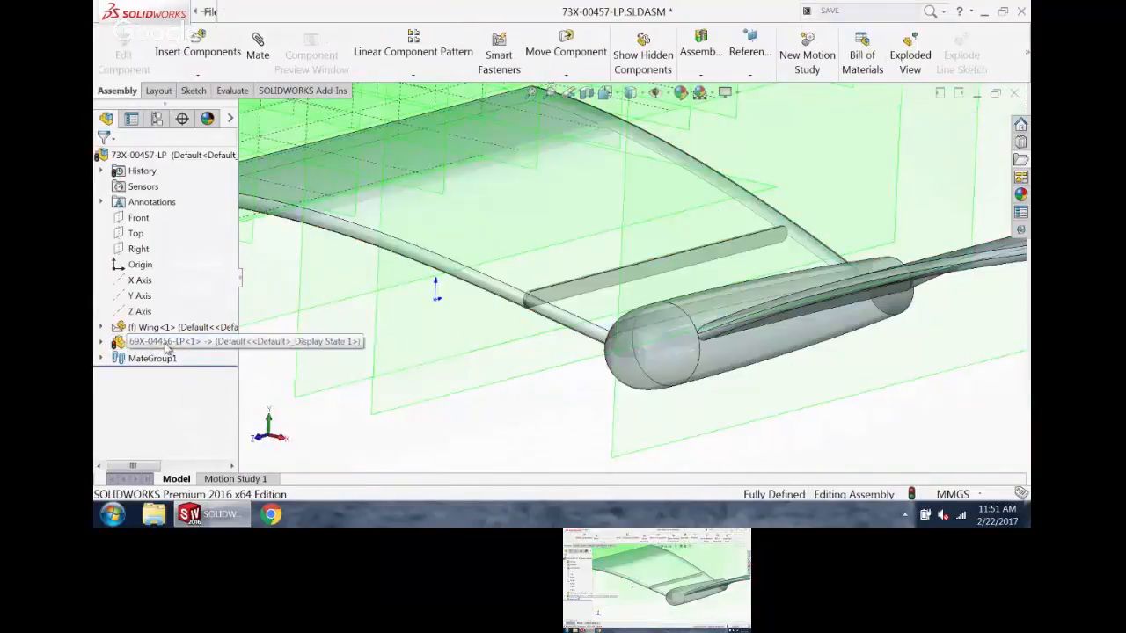
- Set the thickness of the Wing's Thicken1 feature to 75 mm and rebuild the assembly
{"action": "left_click", "coordinate": [101, 342]}
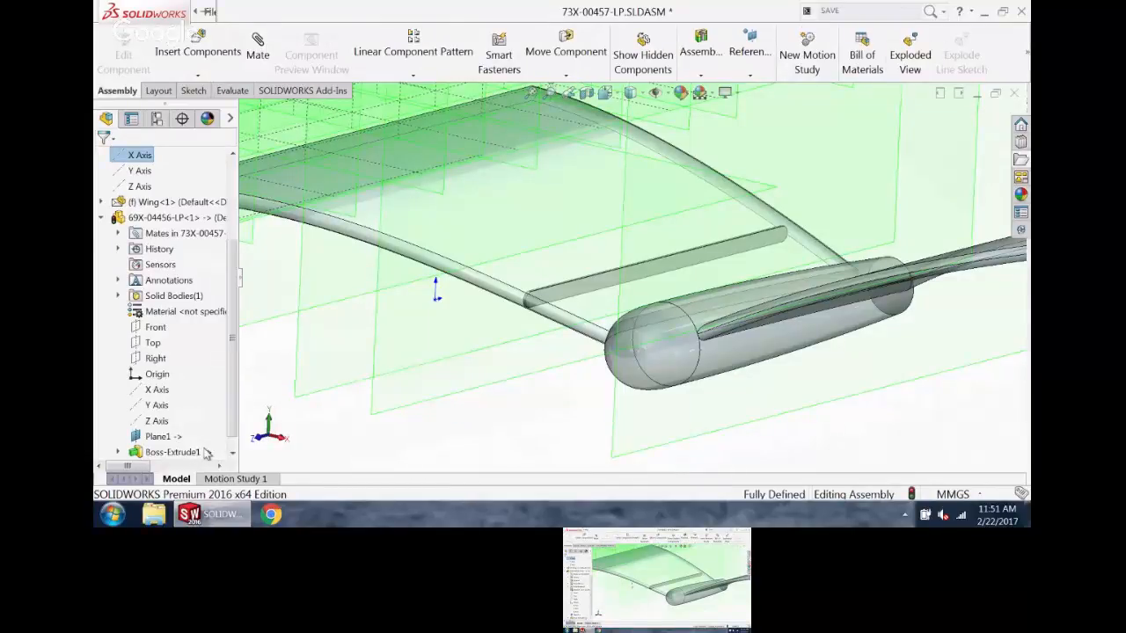
{"action": "left_click", "coordinate": [101, 202]}
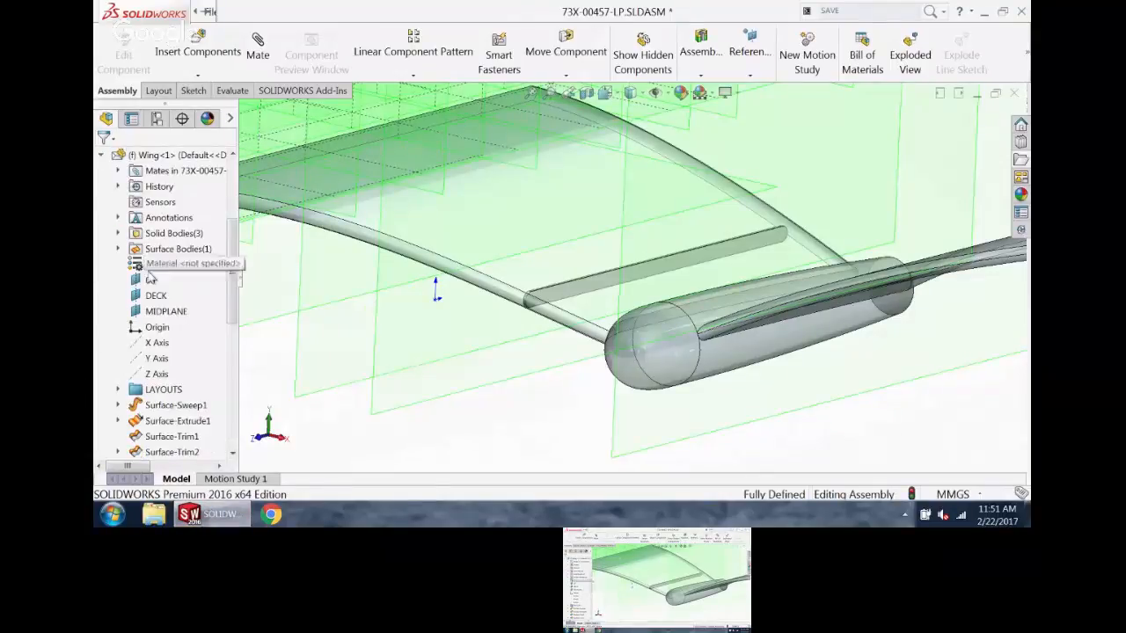
{"action": "left_click_drag", "start_coordinate": [231, 234], "coordinate": [219, 320]}
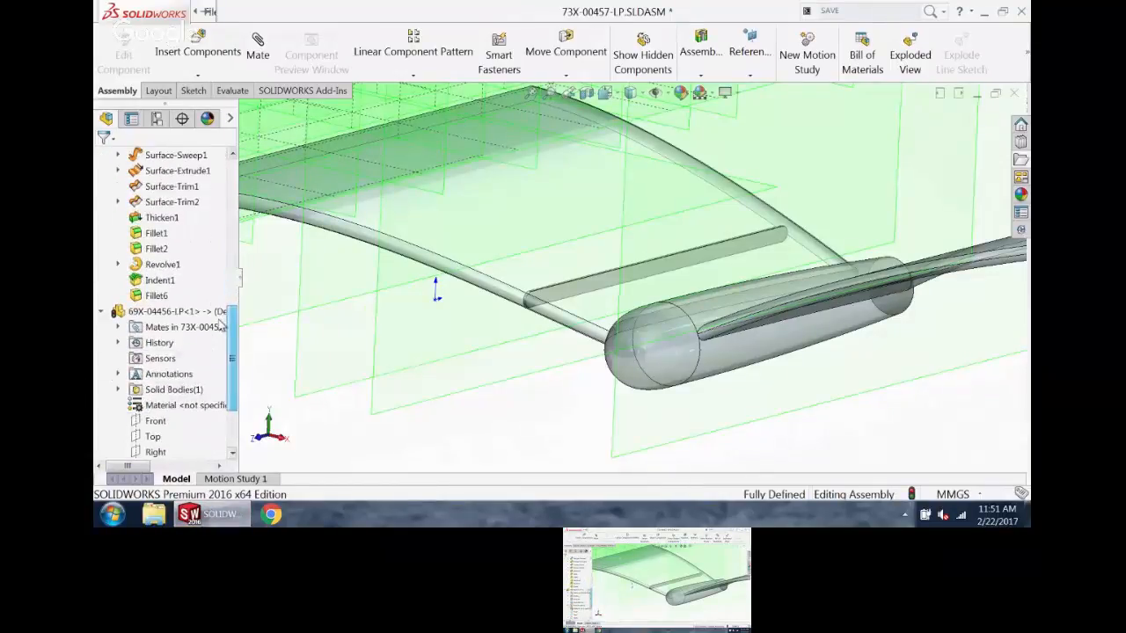
{"action": "scroll", "coordinate": [220, 323], "scroll_direction": "up", "scroll_amount": 2}
{"action": "left_click", "coordinate": [171, 251]}
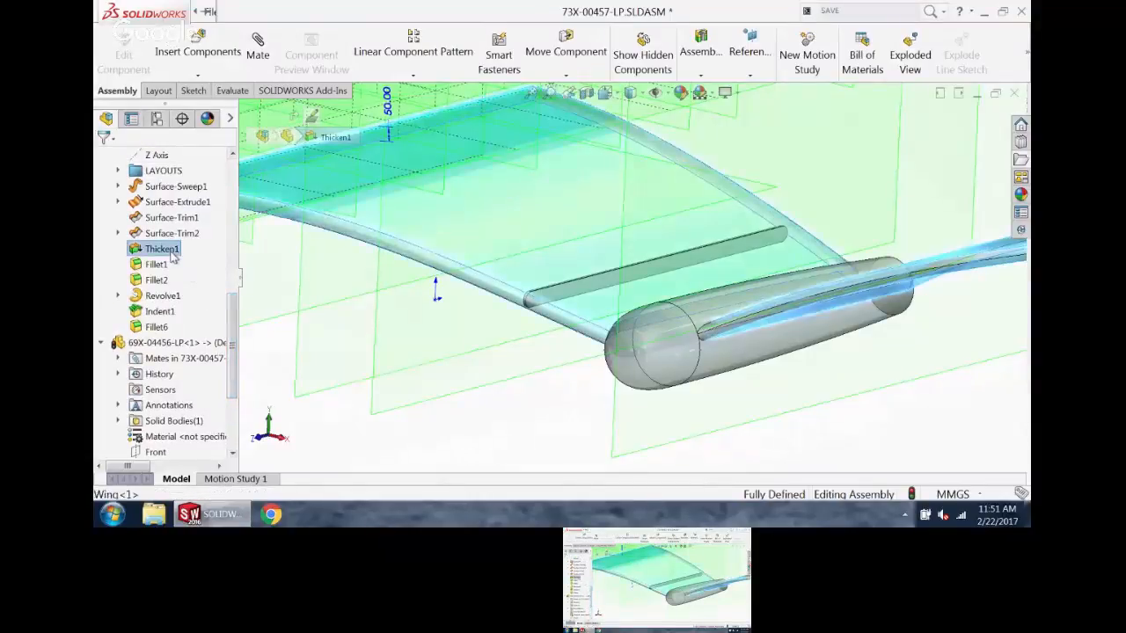
{"action": "scroll", "coordinate": [384, 257], "scroll_direction": "up", "scroll_amount": 3}
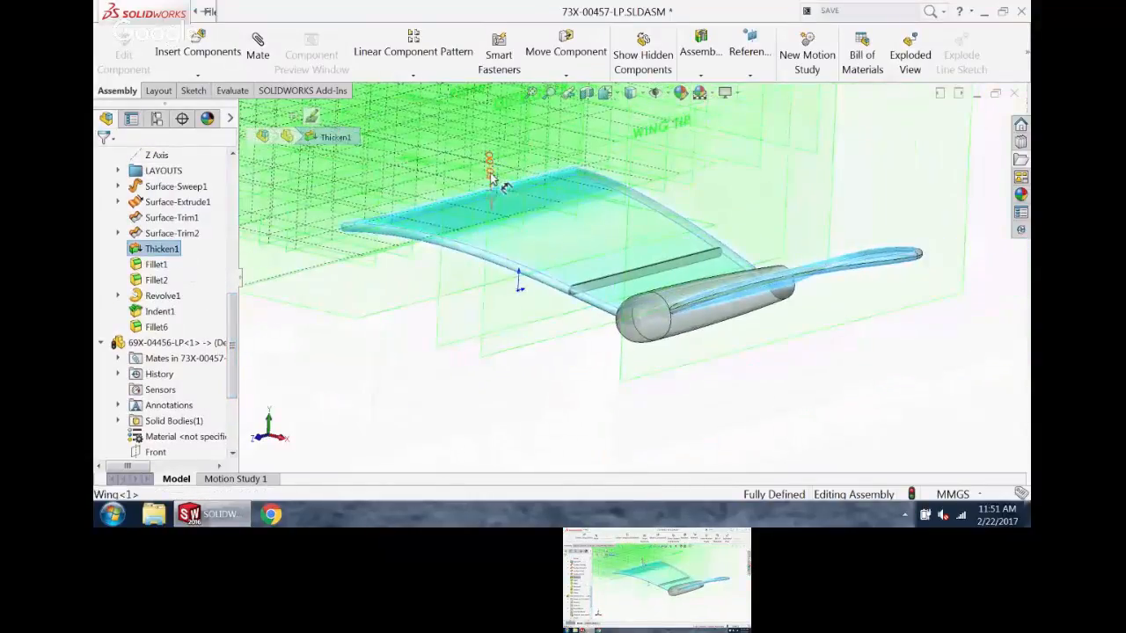
{"action": "double_click", "coordinate": [493, 176]}
{"action": "type", "text": "75"}
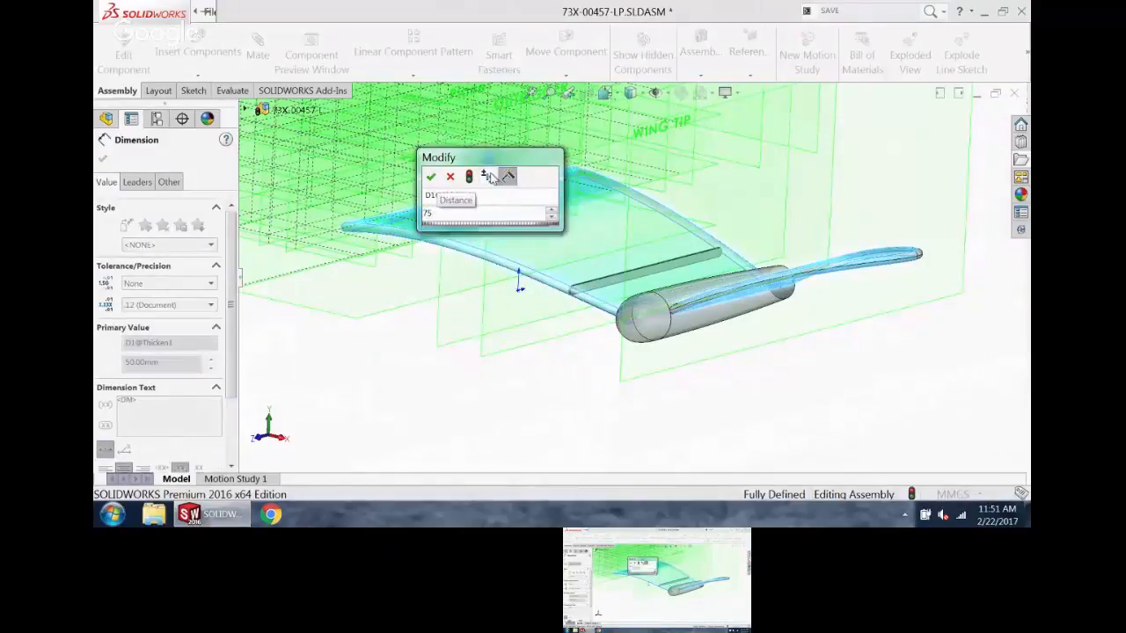
{"action": "key", "text": "Return"}
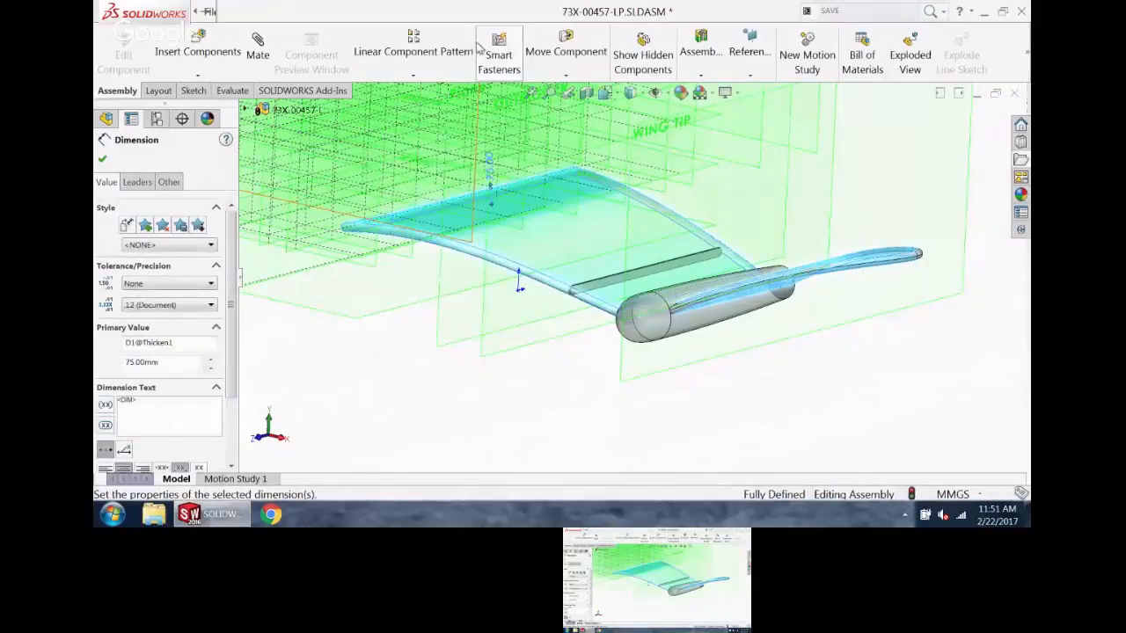
{"action": "left_click", "coordinate": [988, 151]}
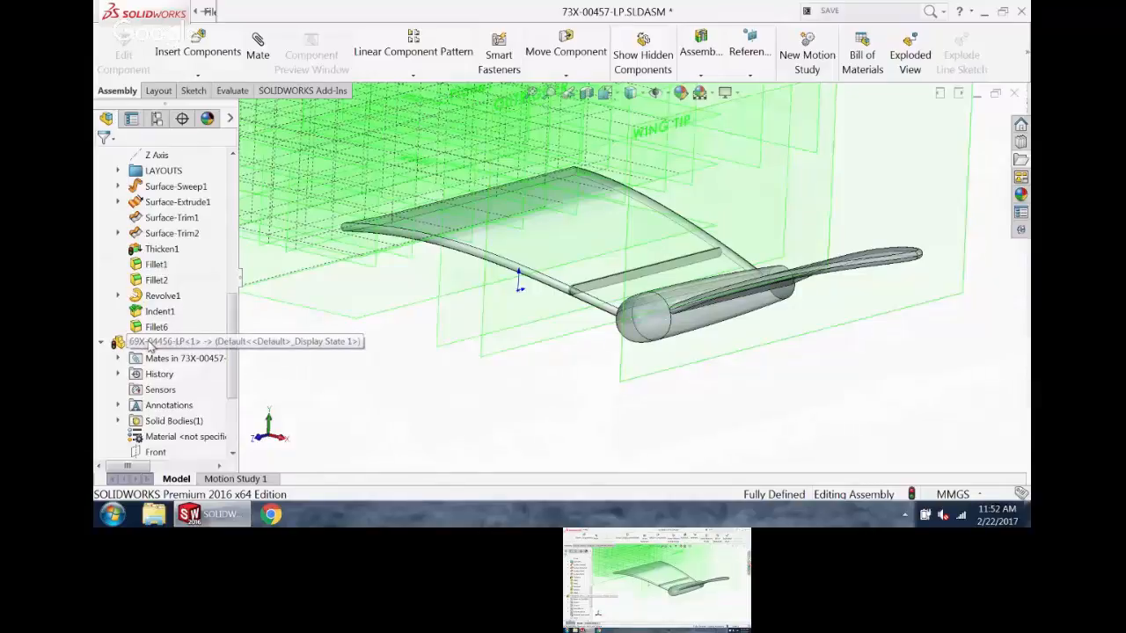
{"action": "key", "text": "ctrl+b"}
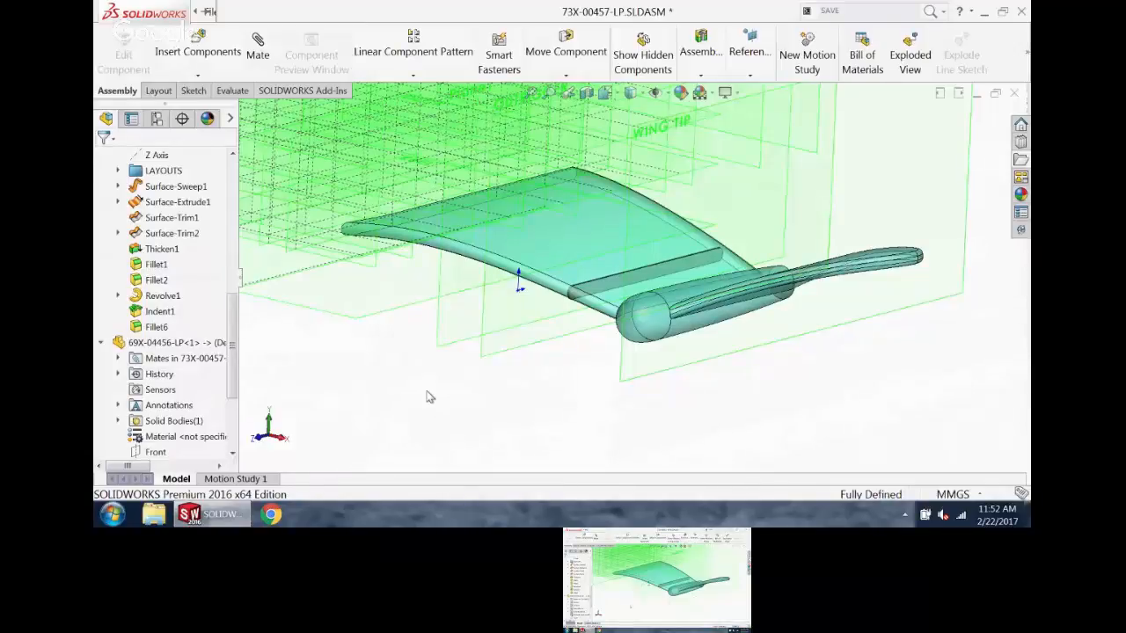
{"action": "scroll", "coordinate": [488, 379], "scroll_direction": "up", "scroll_amount": 7}
{"action": "middle_click_drag", "start_coordinate": [463, 329], "coordinate": [442, 316]}
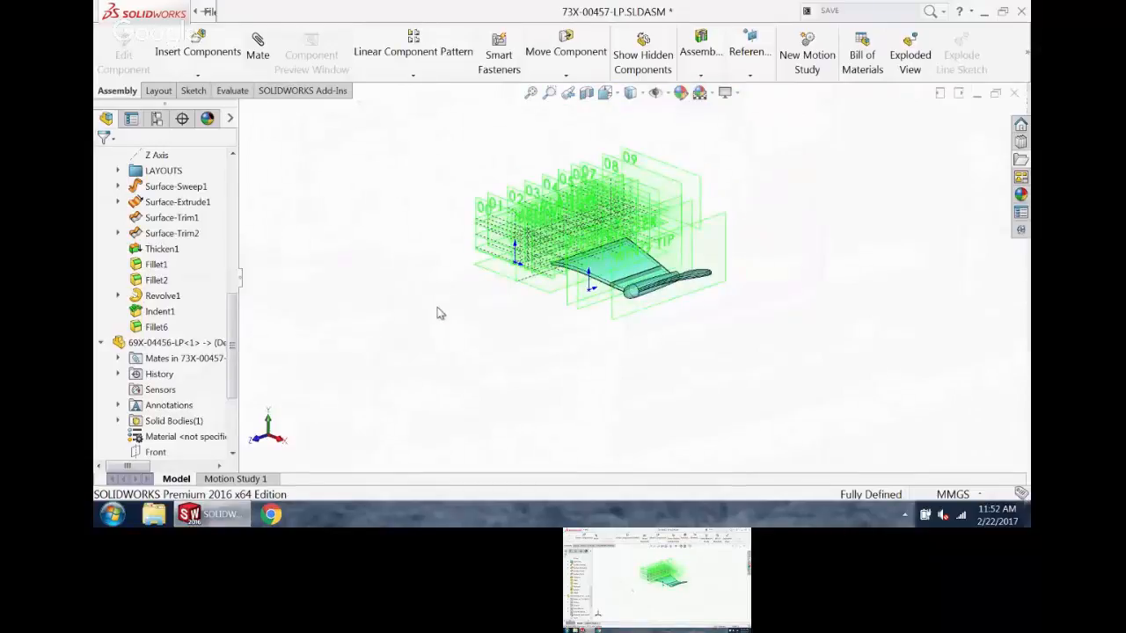
{"action": "key", "text": "ctrl+Tab"}
{"action": "key", "text": "ctrl+Tab"}
{"action": "key", "text": "ctrl+Tab"}
{"action": "key", "text": "ctrl+Tab"}
{"action": "key", "text": "ctrl+Tab"}
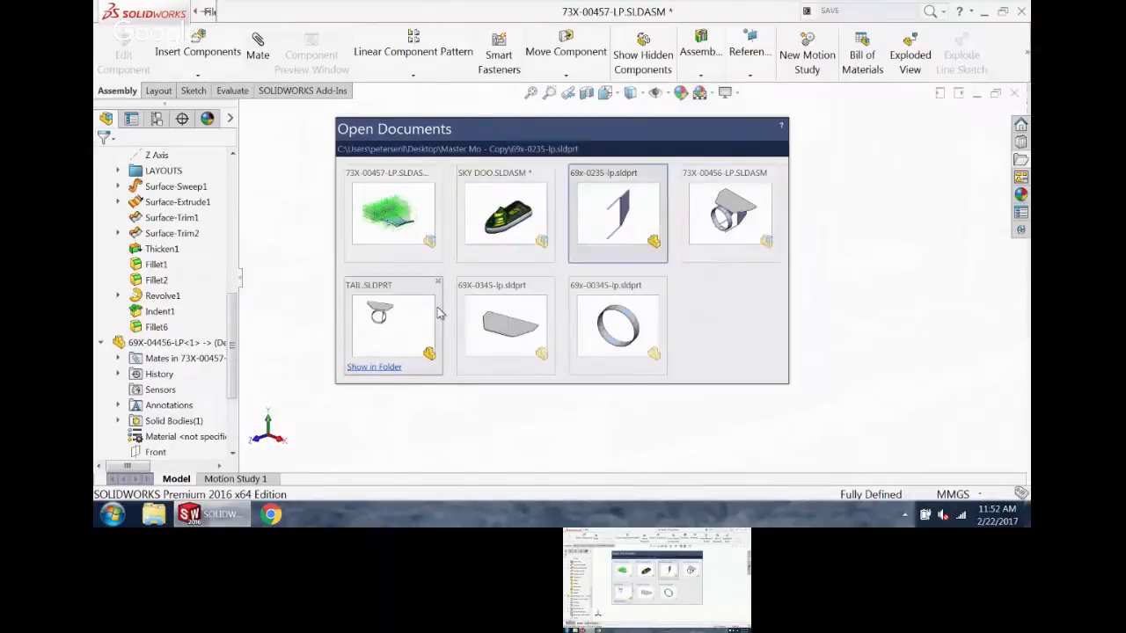
{"action": "key", "text": "ctrl+Tab"}
{"action": "key", "text": "ctrl+Tab"}
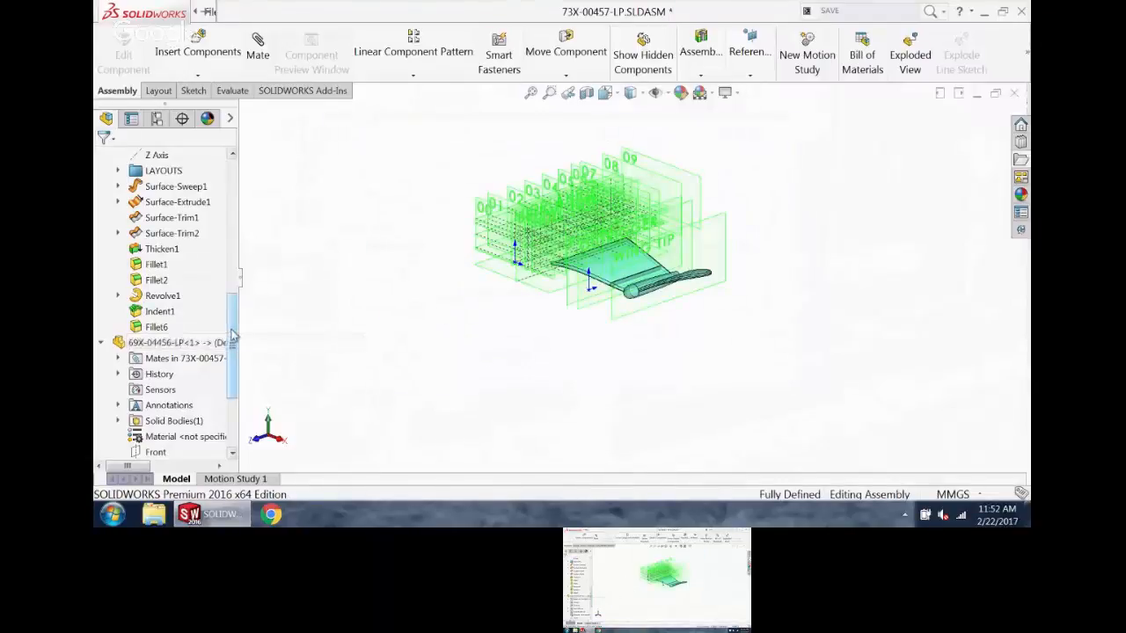
- Open the Wing component's part file in its own window from the assembly
{"action": "scroll", "coordinate": [164, 327], "scroll_direction": "down", "scroll_amount": 10}
{"action": "right_click", "coordinate": [164, 305]}
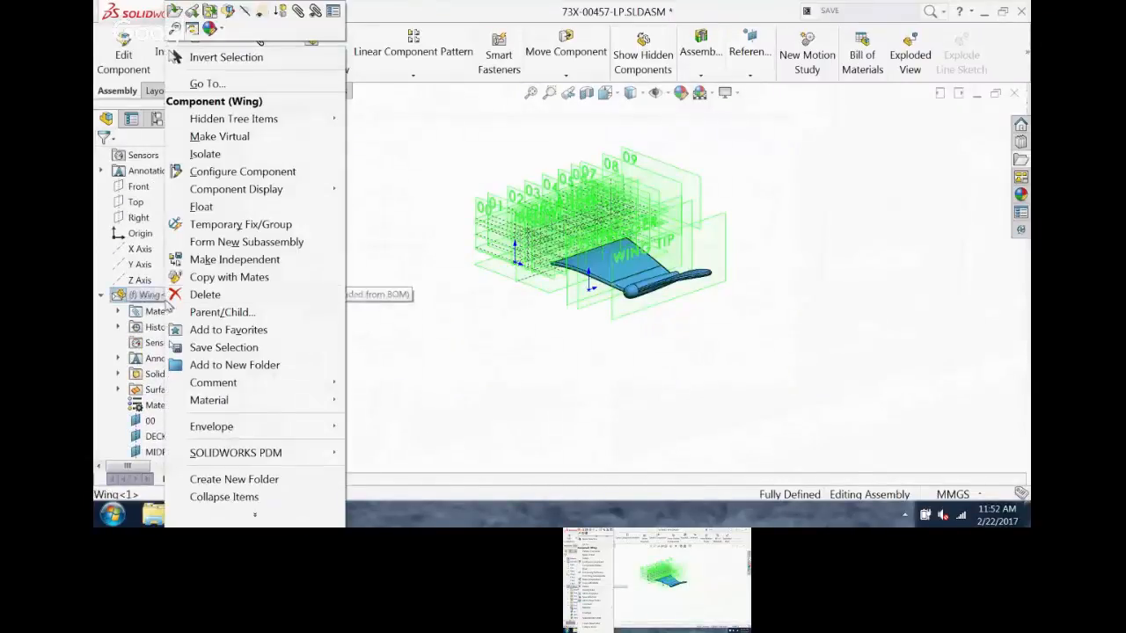
{"action": "left_click", "coordinate": [176, 22]}
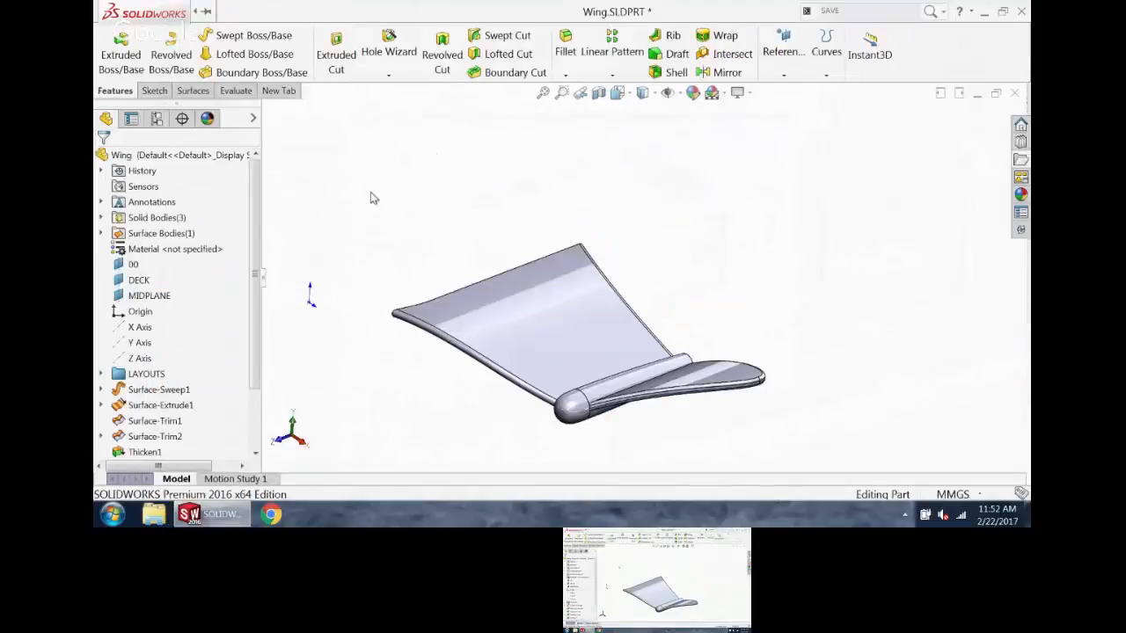
{"action": "middle_click_drag", "start_coordinate": [538, 329], "coordinate": [543, 267]}
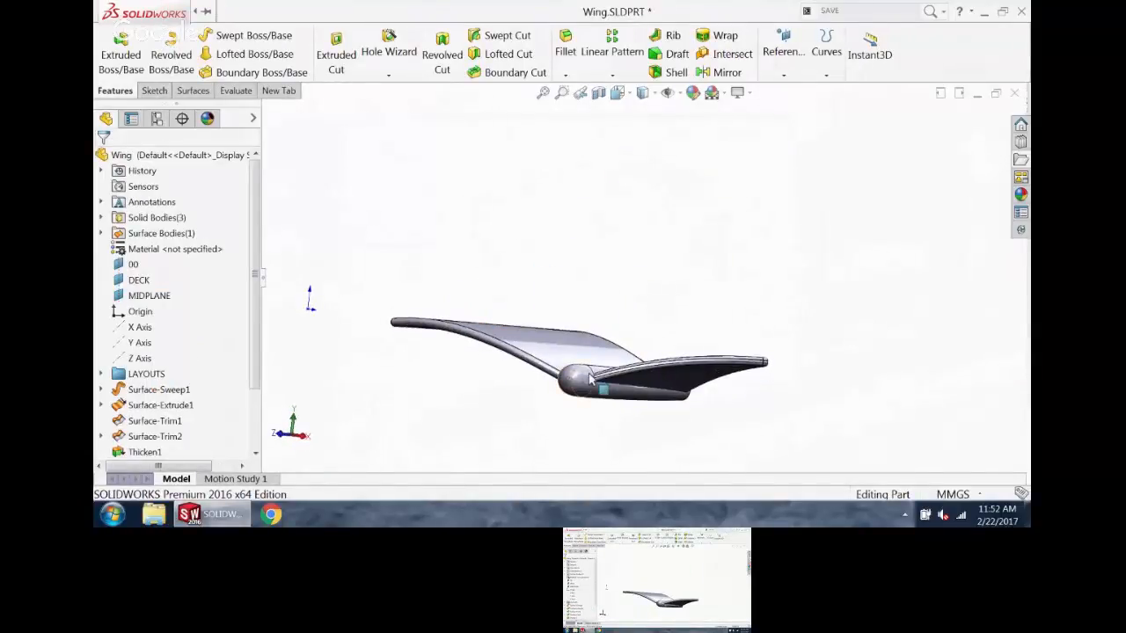
{"action": "middle_click_drag", "start_coordinate": [590, 378], "coordinate": [557, 366]}
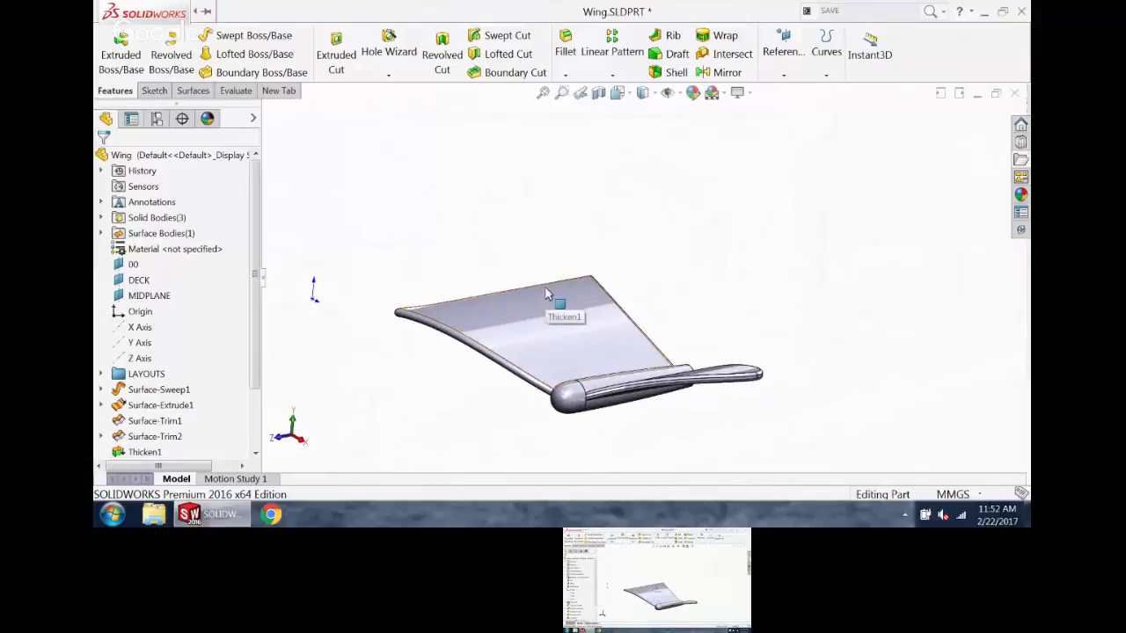
- Select the main wing panel's tangent faces and create an offset surface from them at a distance of 0
{"action": "left_click", "coordinate": [555, 343]}
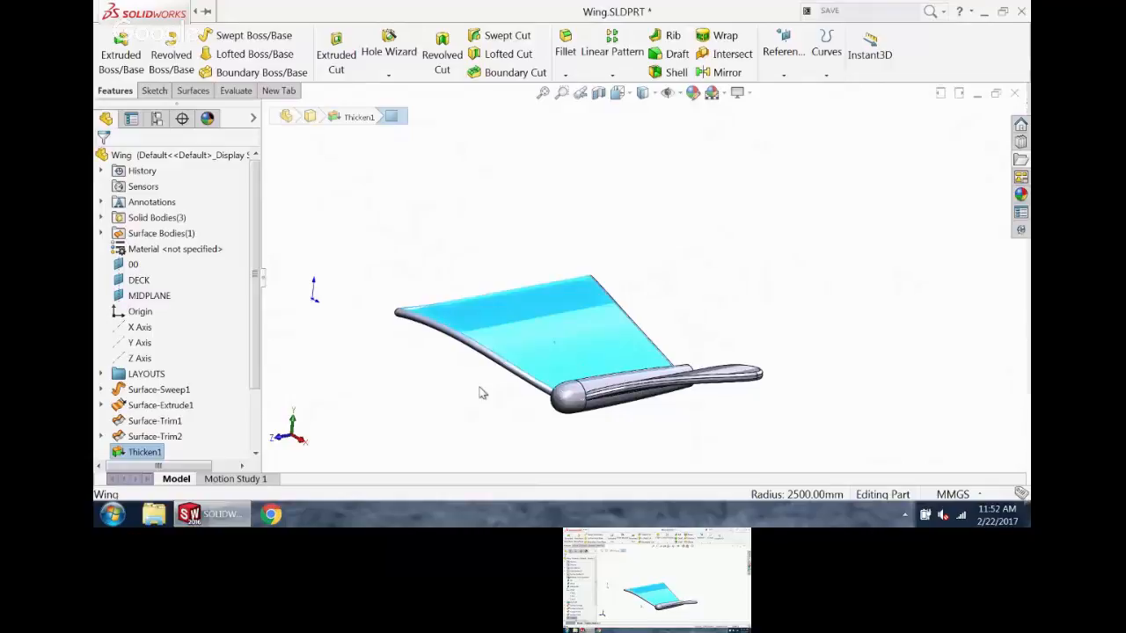
{"action": "right_click", "coordinate": [576, 363]}
{"action": "left_click", "coordinate": [633, 187]}
{"action": "middle_click_drag", "start_coordinate": [671, 322], "coordinate": [695, 322]}
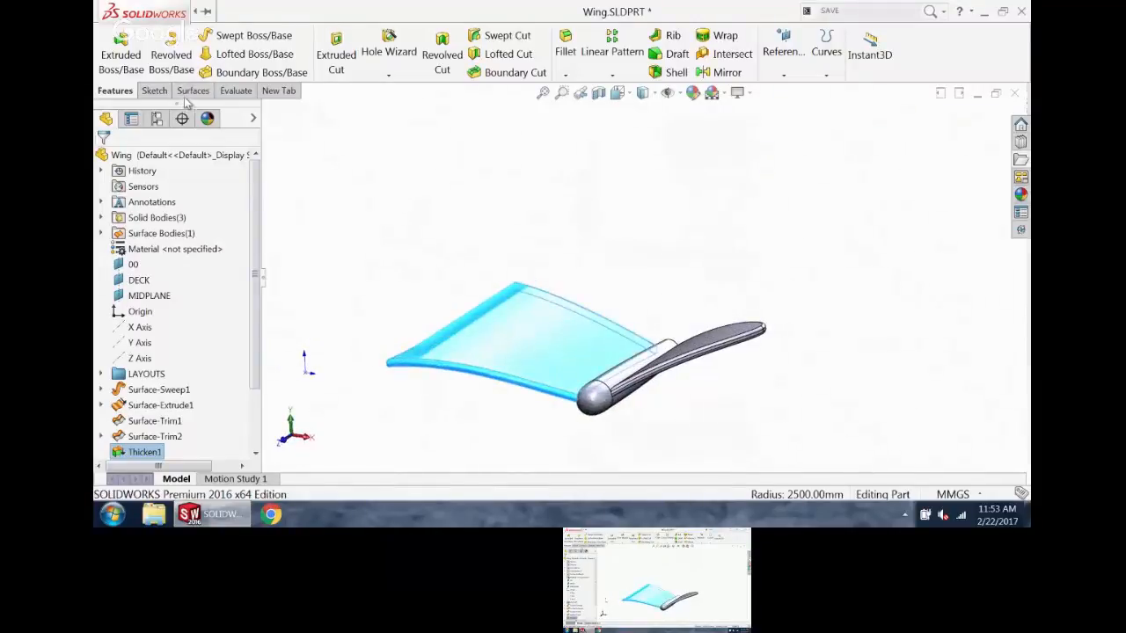
{"action": "left_click", "coordinate": [188, 91]}
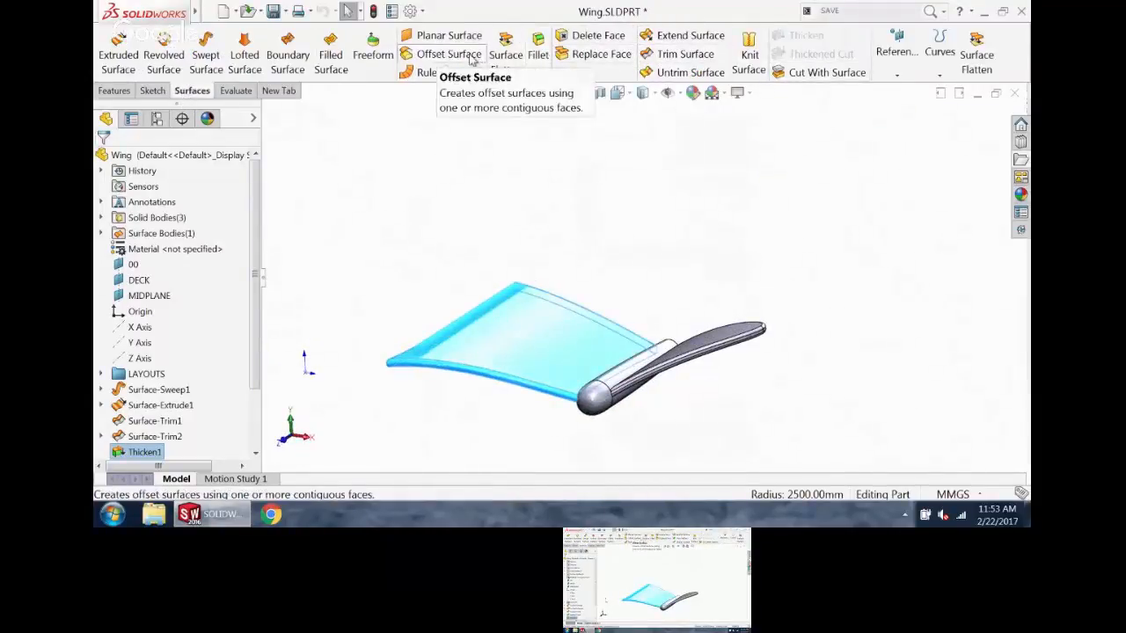
{"action": "left_click", "coordinate": [440, 53]}
{"action": "double_click", "coordinate": [207, 260]}
{"action": "type", "text": "0"}
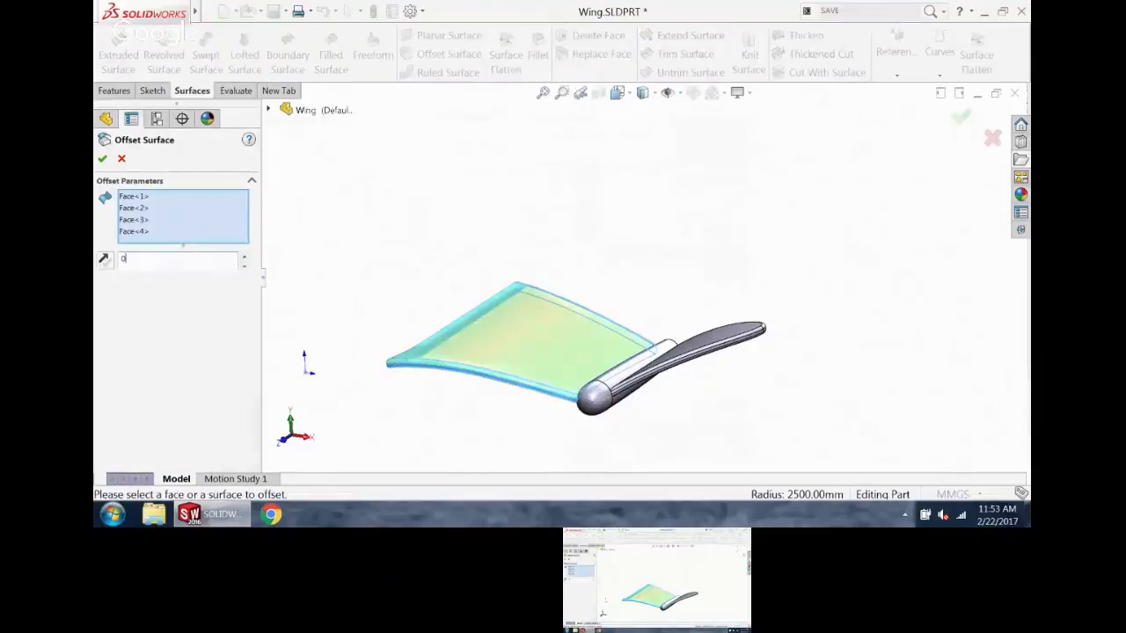
{"action": "key", "text": "Return"}
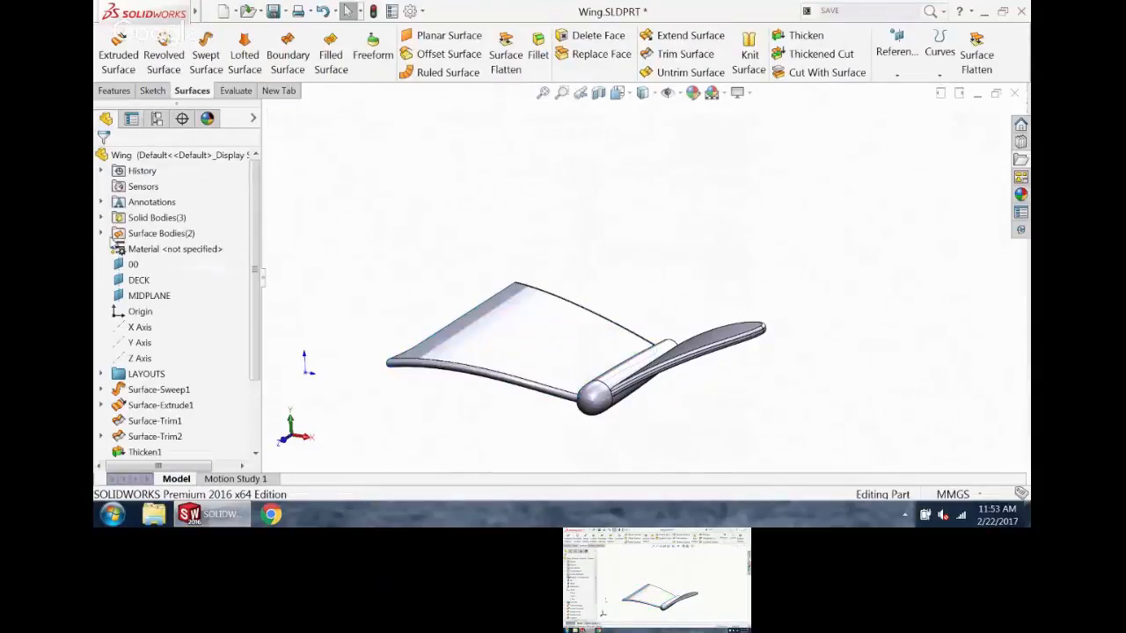
- Insert the Surface-Offset1 body into a new part saved as 69X-00467-LP
{"action": "left_click", "coordinate": [101, 234]}
{"action": "right_click", "coordinate": [167, 264]}
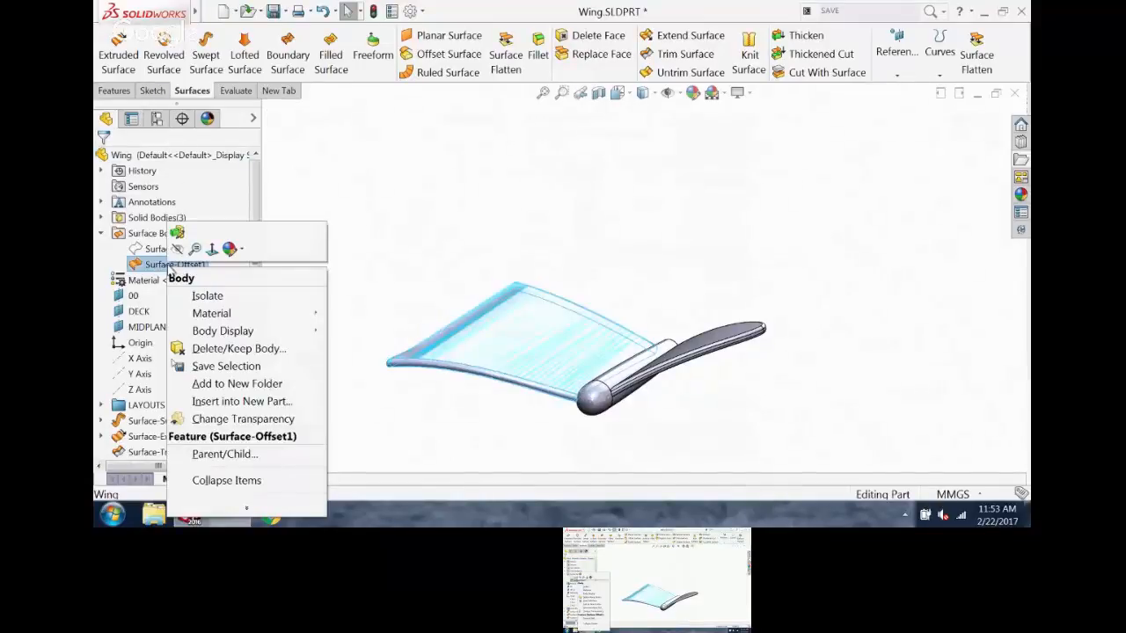
{"action": "left_click", "coordinate": [254, 402]}
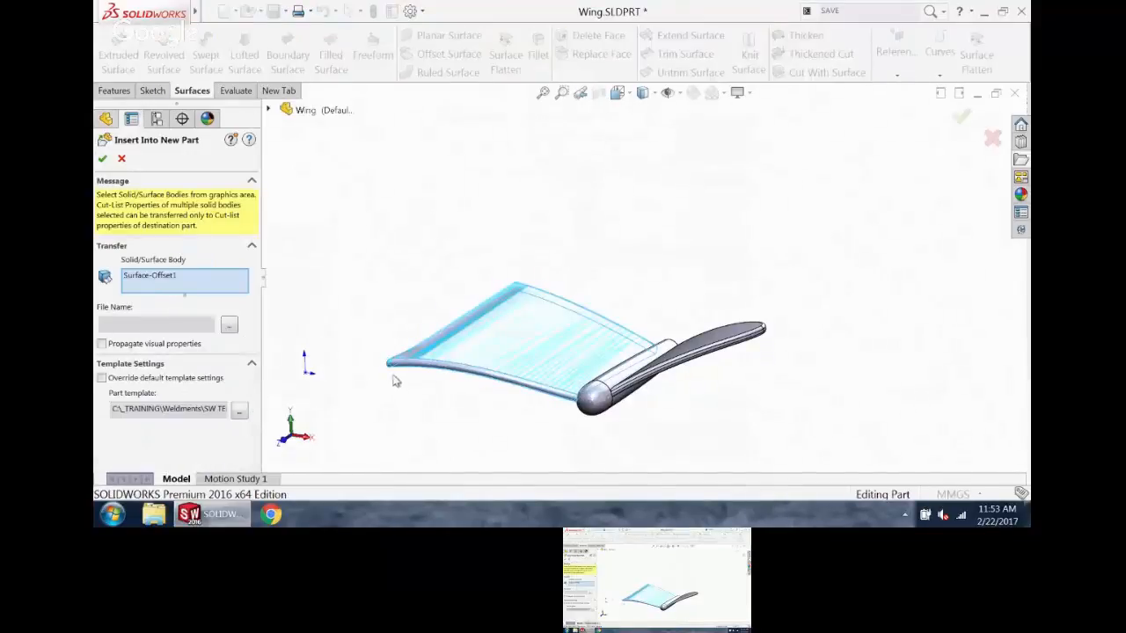
{"action": "left_click", "coordinate": [229, 328]}
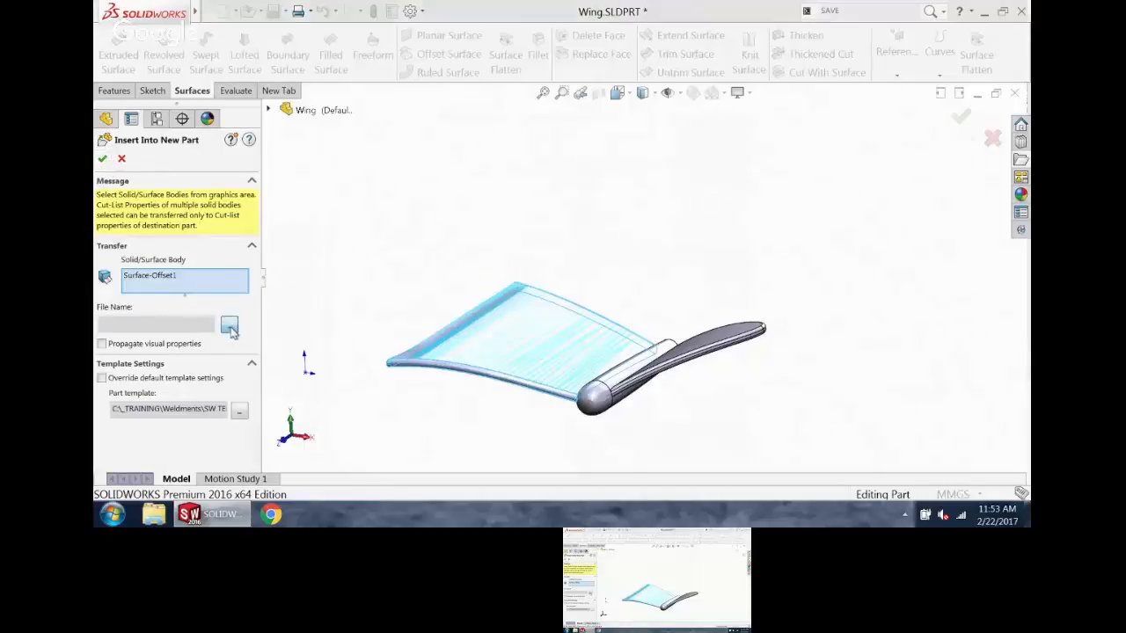
{"action": "type", "text": "69X"}
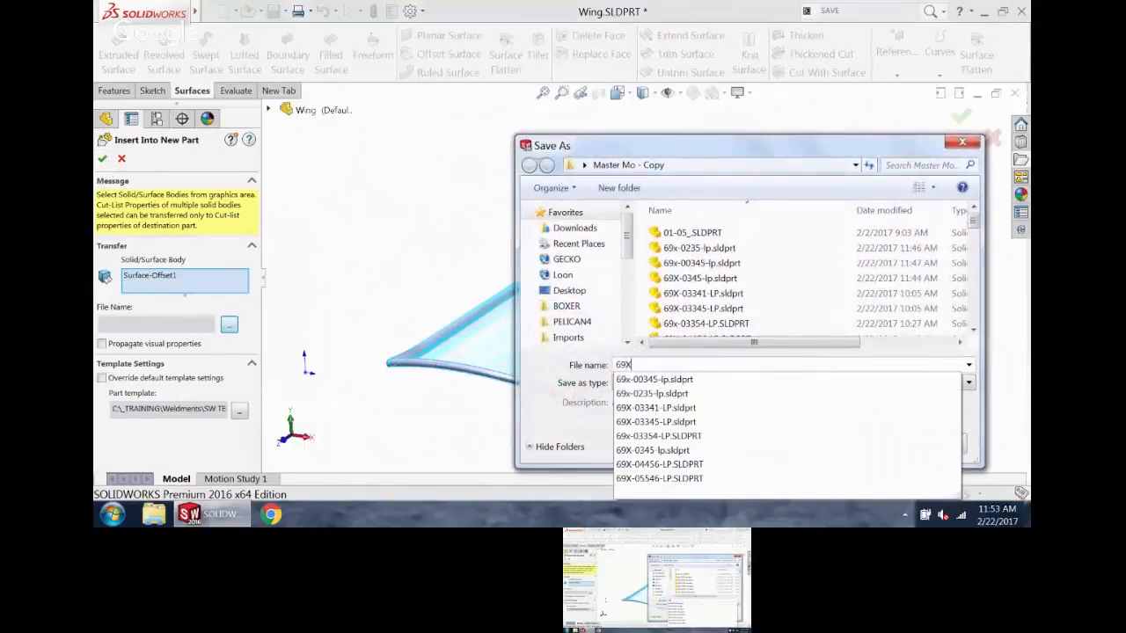
{"action": "type", "text": "-00467-LP"}
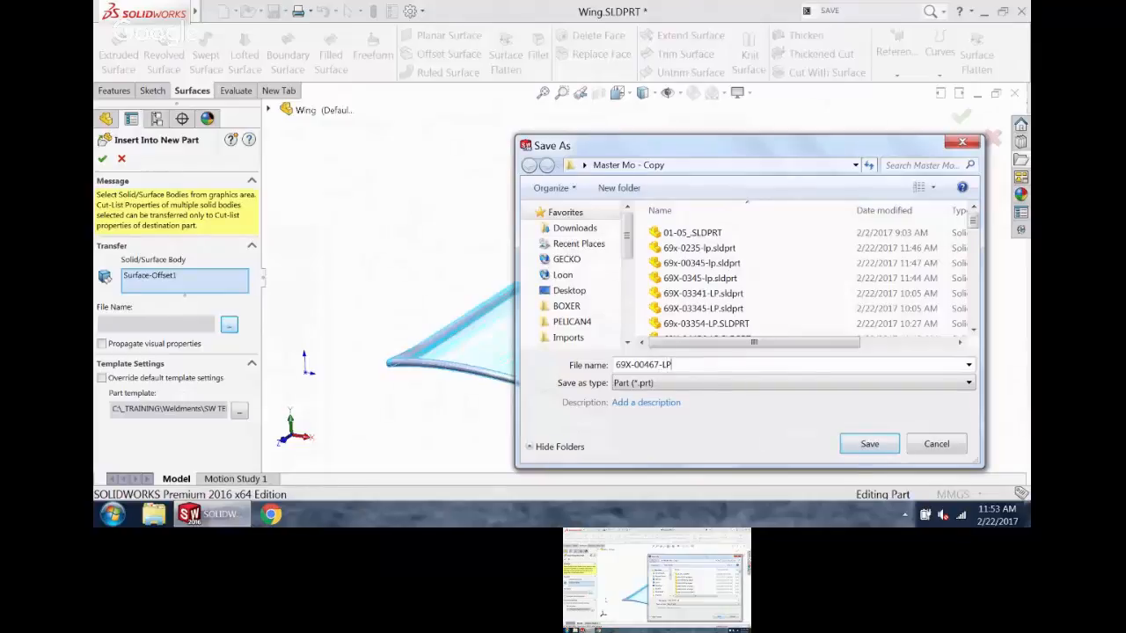
{"action": "key", "text": "Return"}
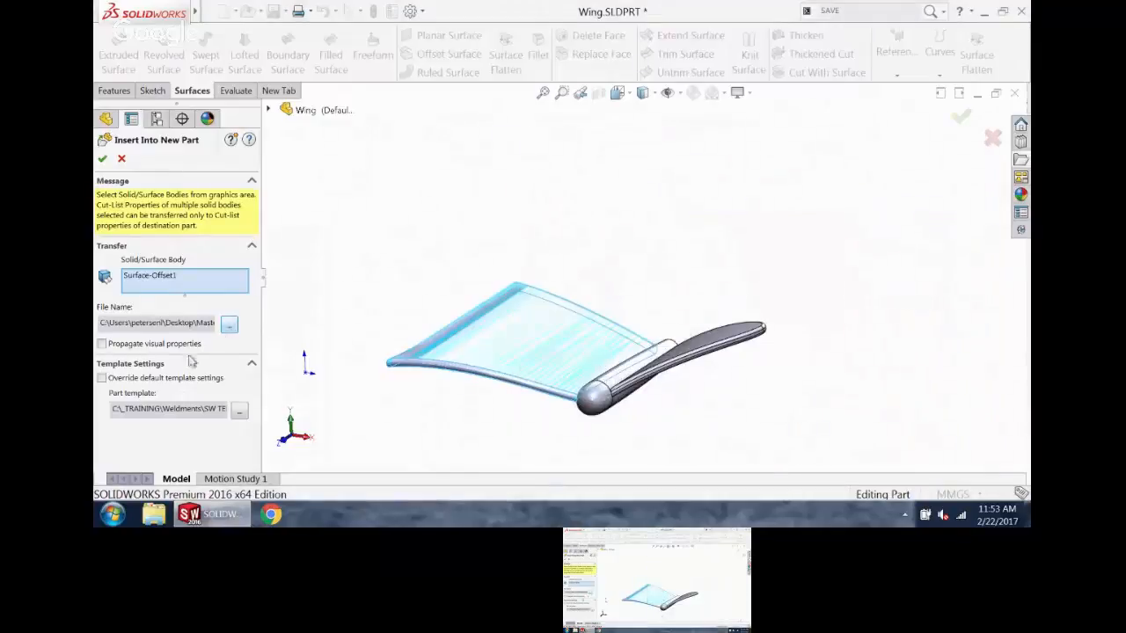
{"action": "left_click", "coordinate": [102, 159]}
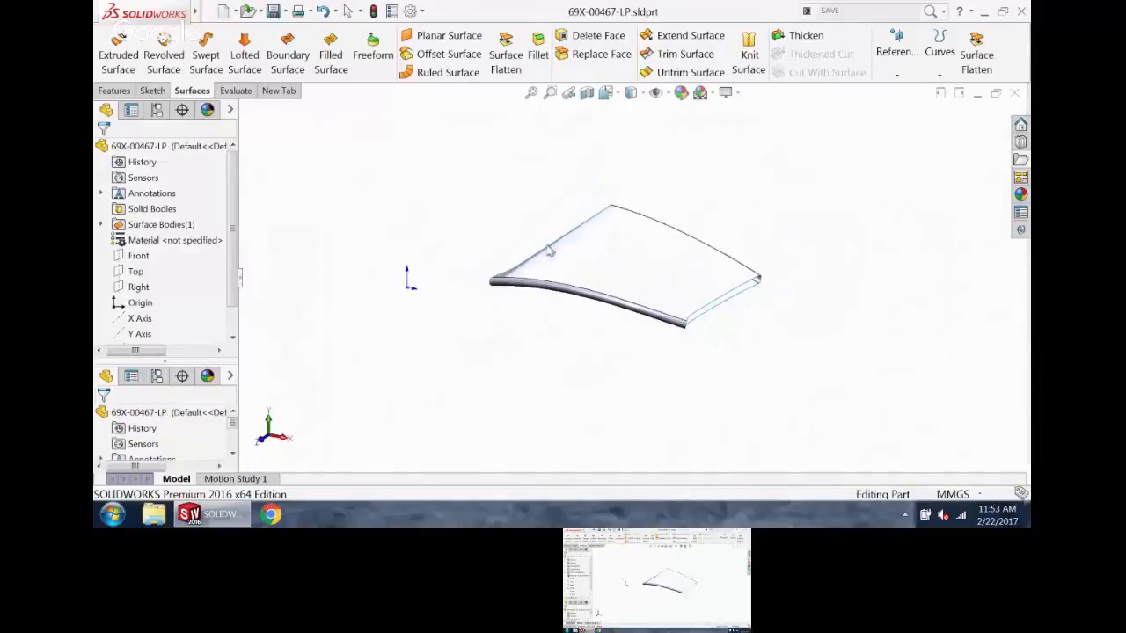
- Create a reference plane parallel to the Right plane, offset about 981 mm so it crosses the wing surface
{"action": "left_click", "coordinate": [138, 256]}
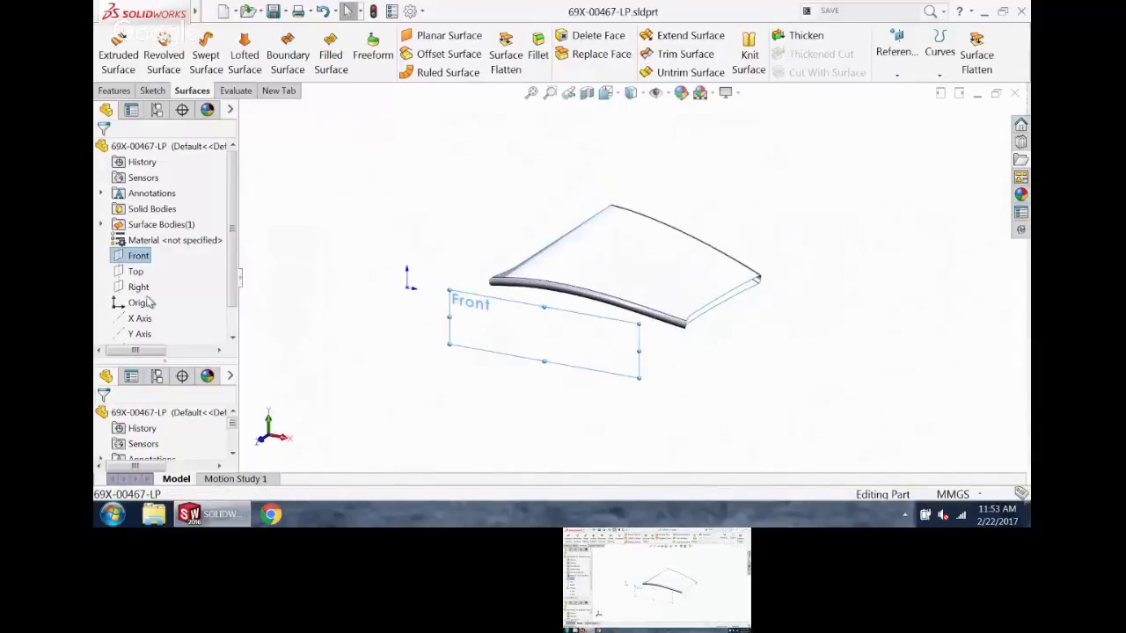
{"action": "left_click", "coordinate": [139, 287]}
{"action": "left_click_drag", "start_coordinate": [519, 214], "coordinate": [627, 229], "text": "ctrl"}
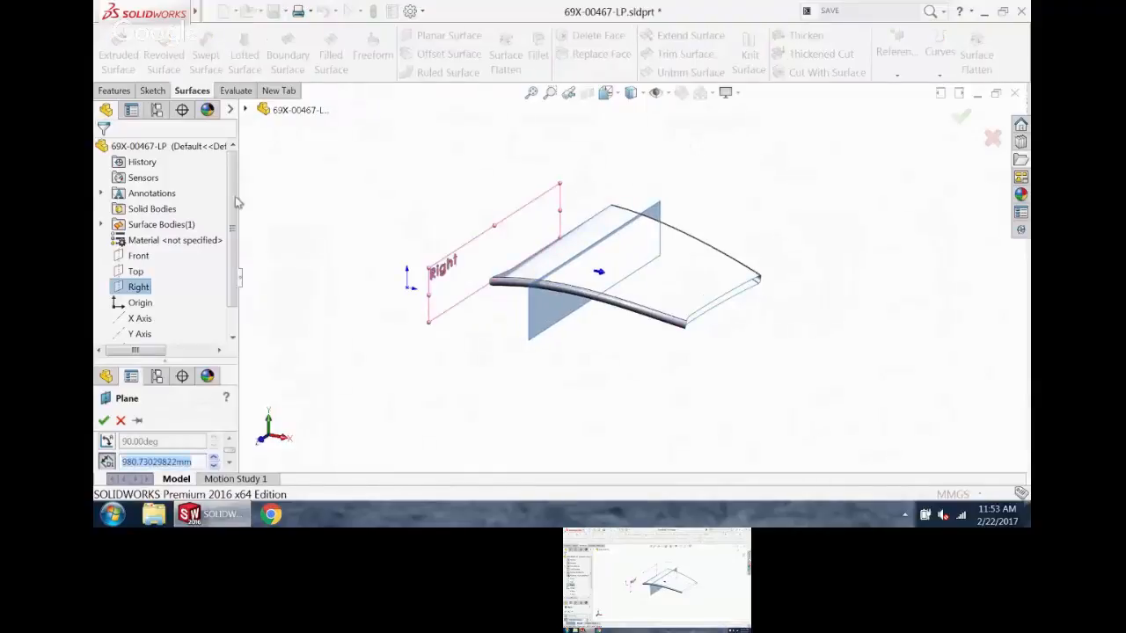
{"action": "left_click", "coordinate": [955, 120]}
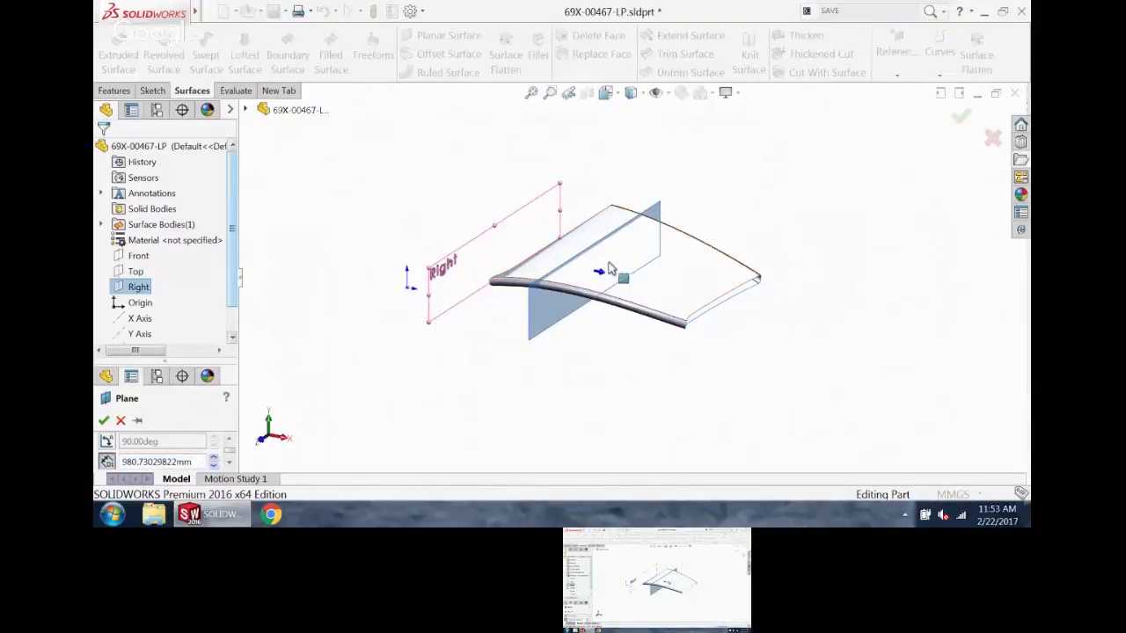
{"action": "left_click", "coordinate": [118, 93]}
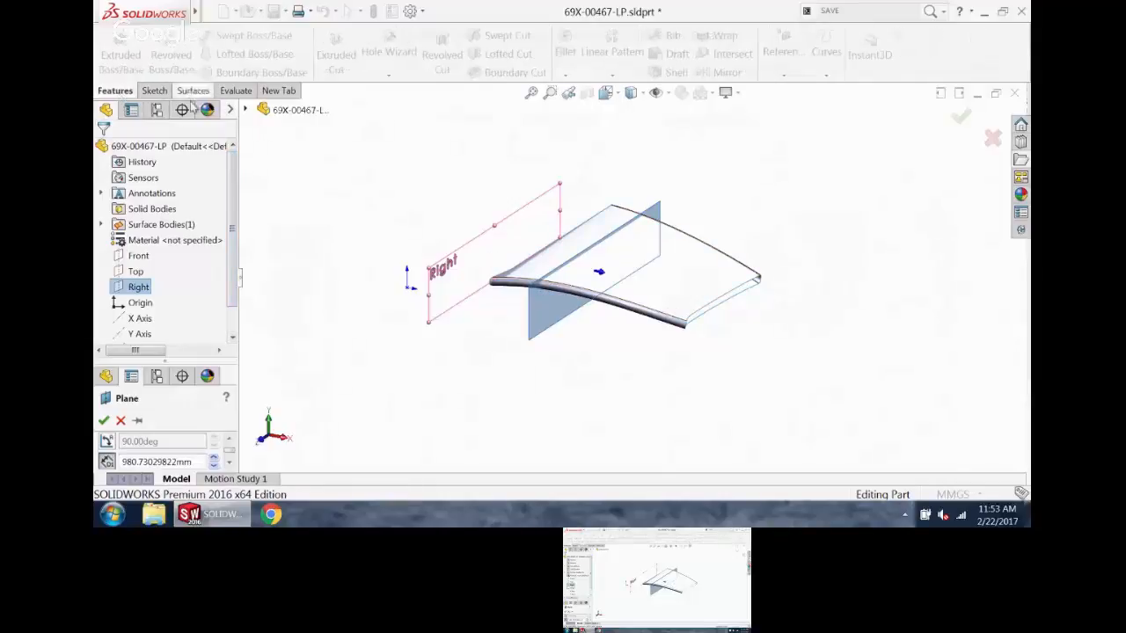
{"action": "left_click", "coordinate": [960, 117]}
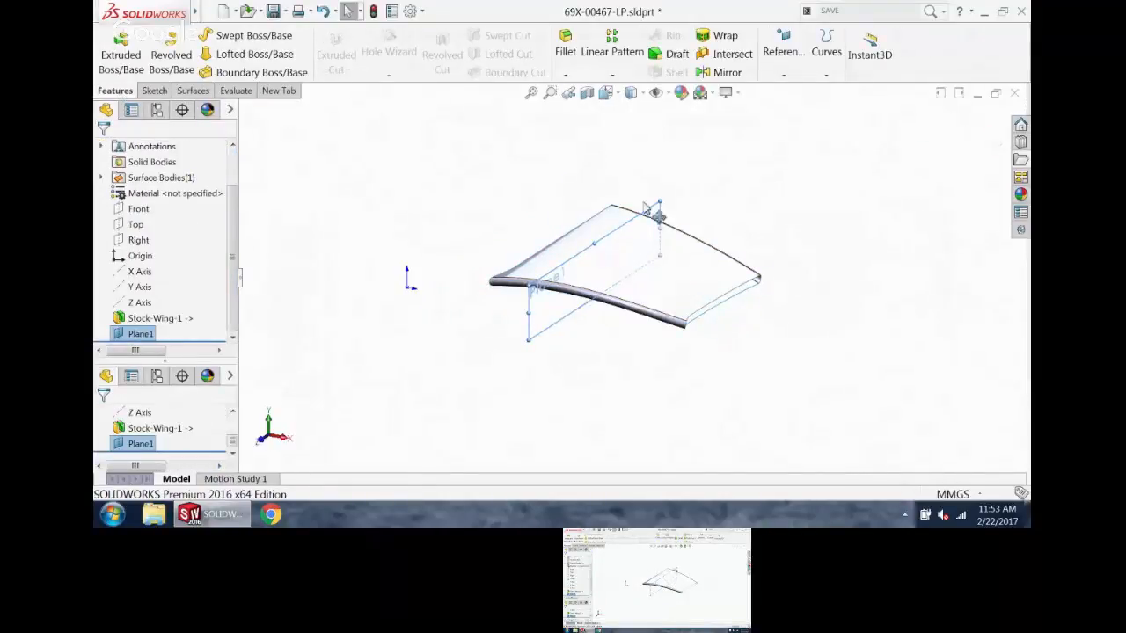
{"action": "left_click", "coordinate": [651, 213]}
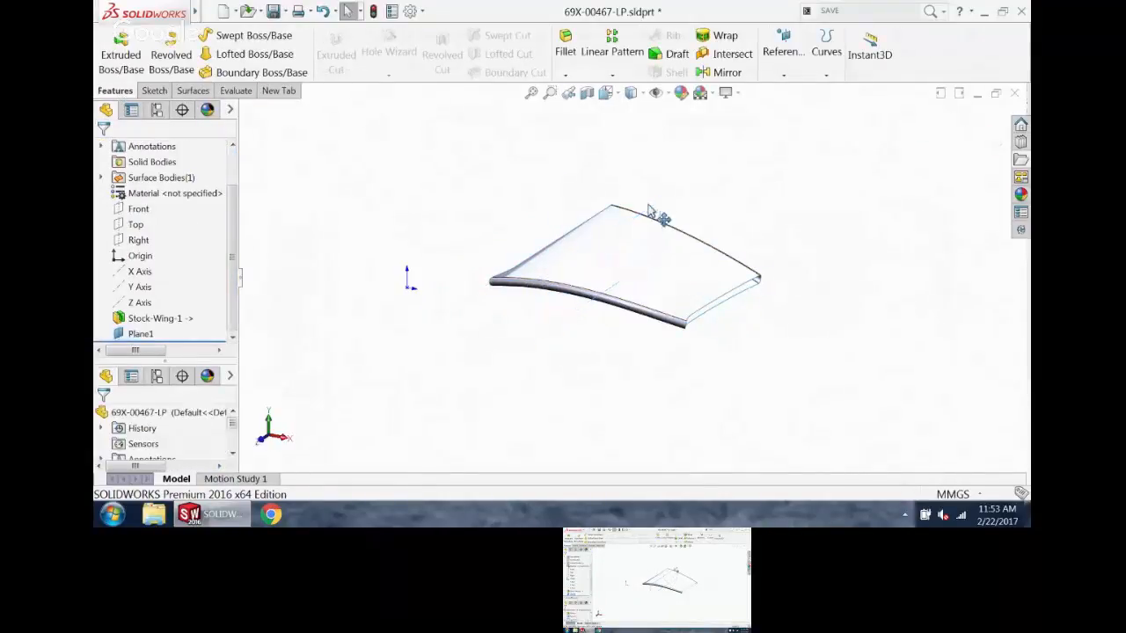
- Sketch a corner rectangle on Plane1 that fully encloses the wing surface's outline
{"action": "left_click", "coordinate": [141, 334]}
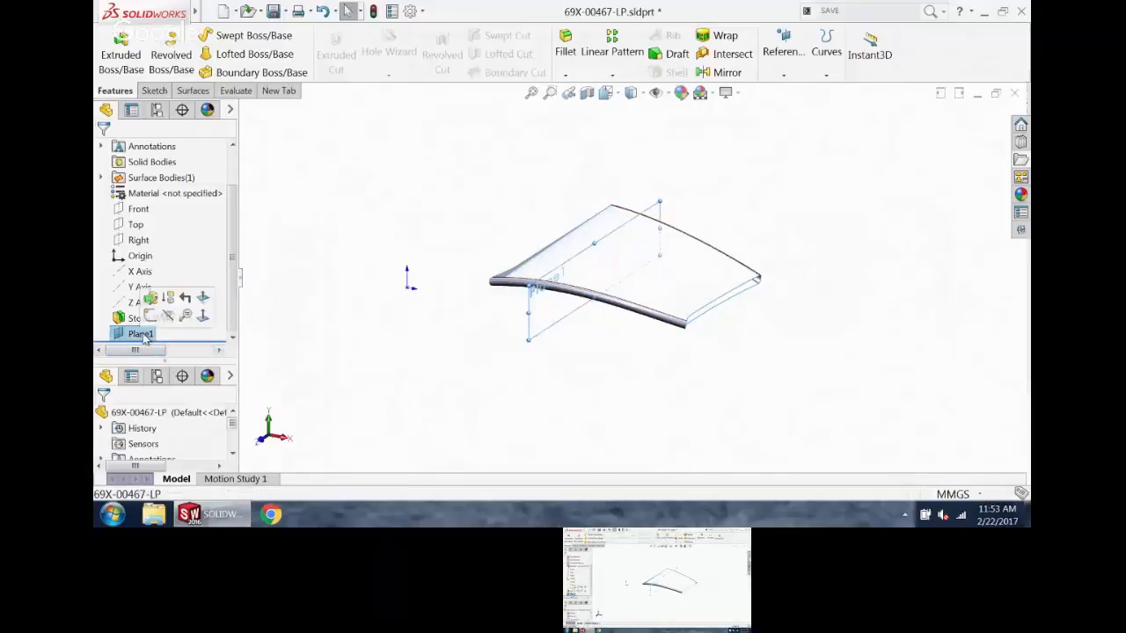
{"action": "left_click", "coordinate": [155, 91]}
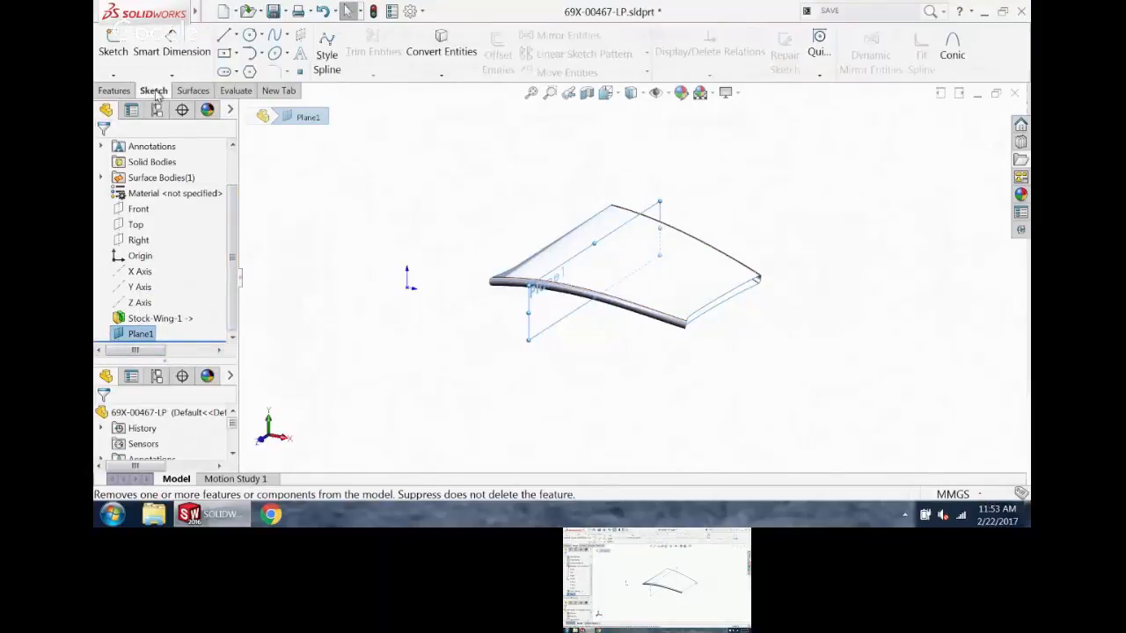
{"action": "left_click", "coordinate": [110, 44]}
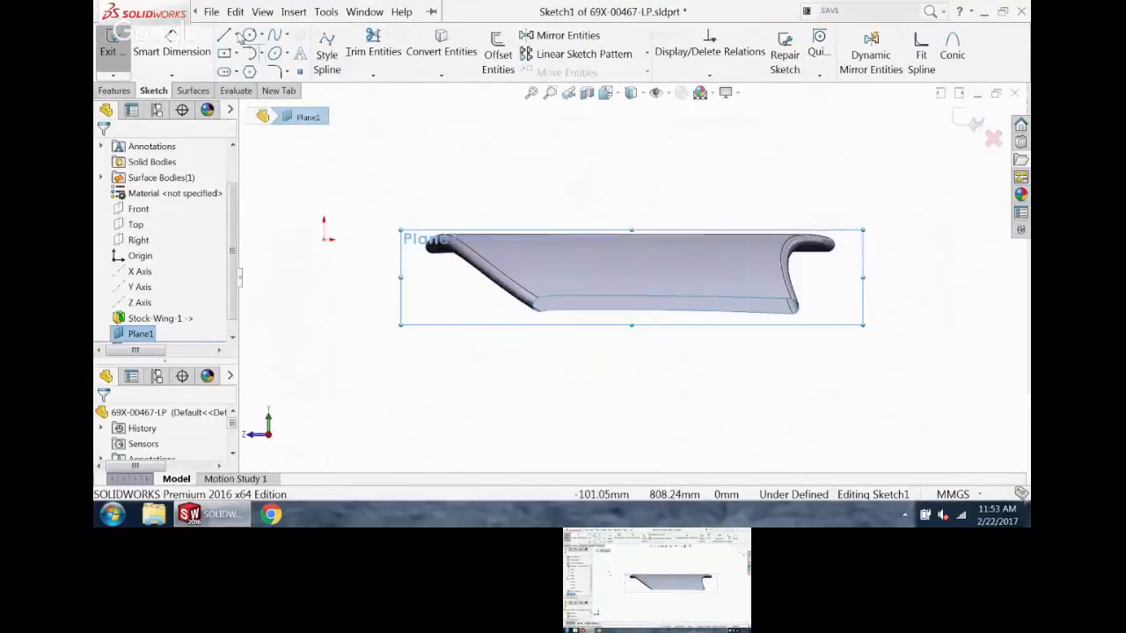
{"action": "left_click", "coordinate": [235, 11]}
{"action": "left_click", "coordinate": [245, 53]}
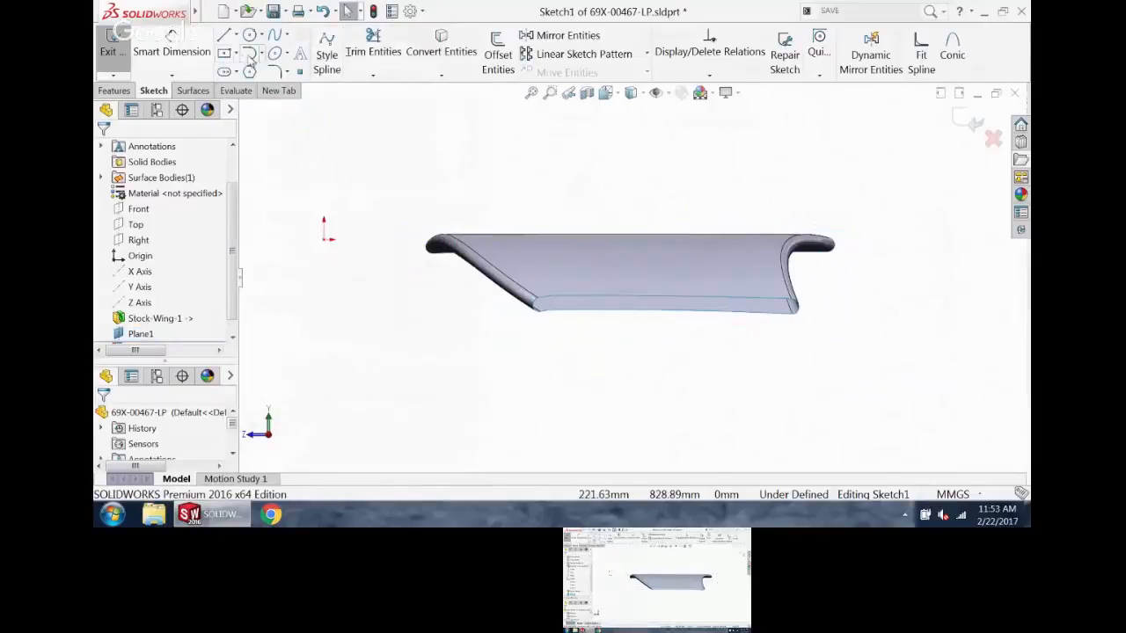
{"action": "left_click", "coordinate": [238, 55]}
{"action": "left_click", "coordinate": [264, 73]}
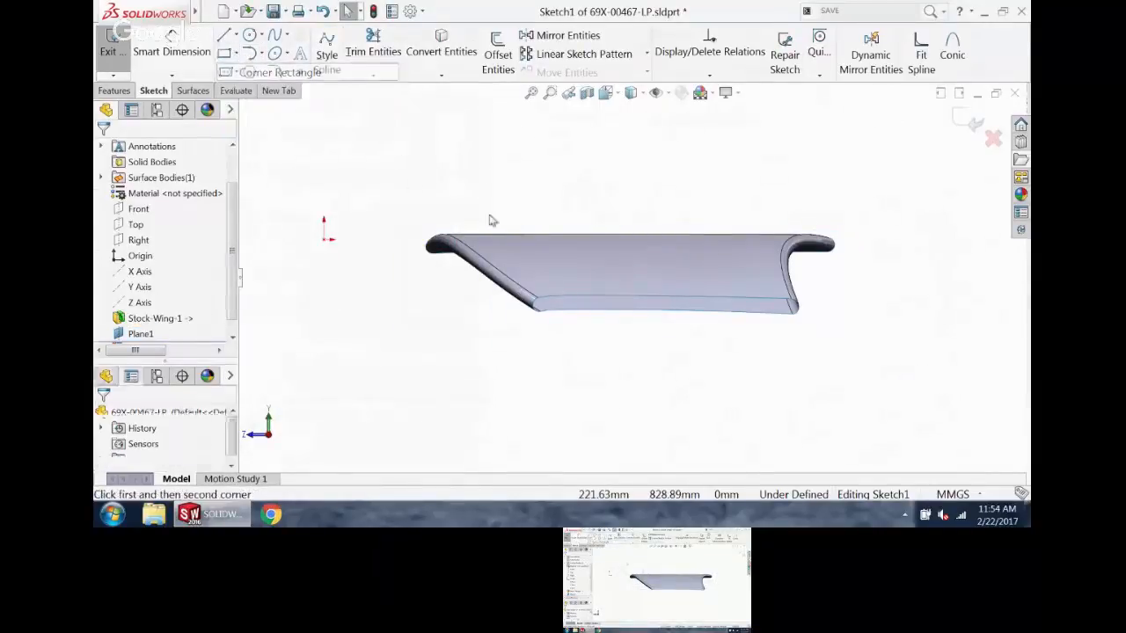
{"action": "left_click", "coordinate": [415, 168]}
{"action": "left_click", "coordinate": [867, 360]}
{"action": "middle_click_drag", "start_coordinate": [867, 360], "coordinate": [744, 319]}
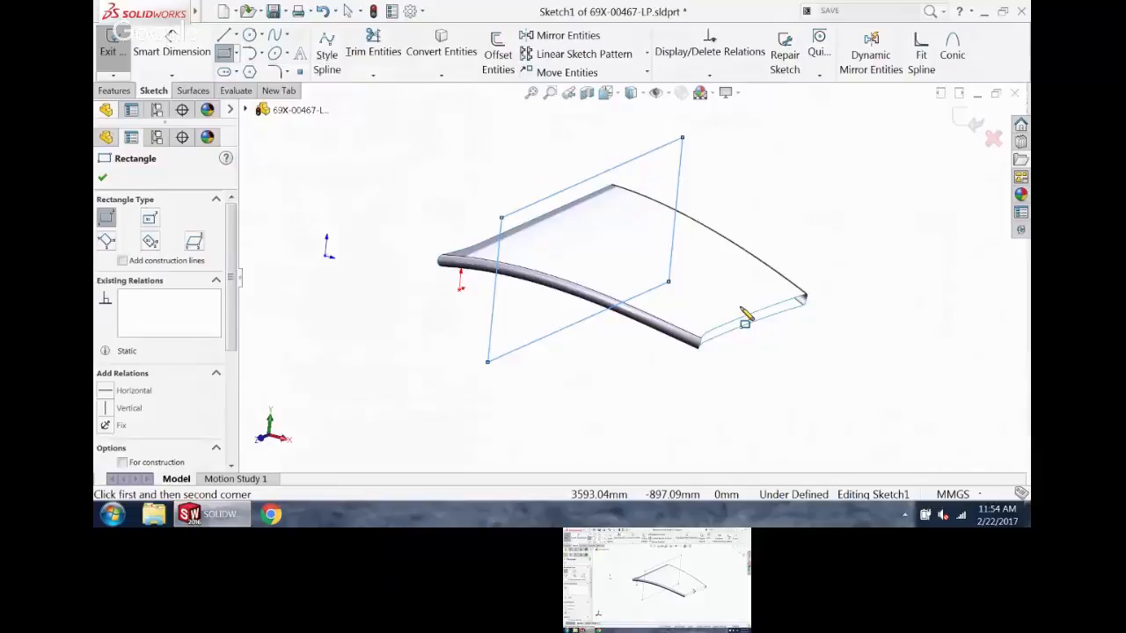
- Extrude the rectangle as a blind 10 mm boss from the sketch plane
{"action": "left_click", "coordinate": [113, 90]}
{"action": "left_click", "coordinate": [113, 75]}
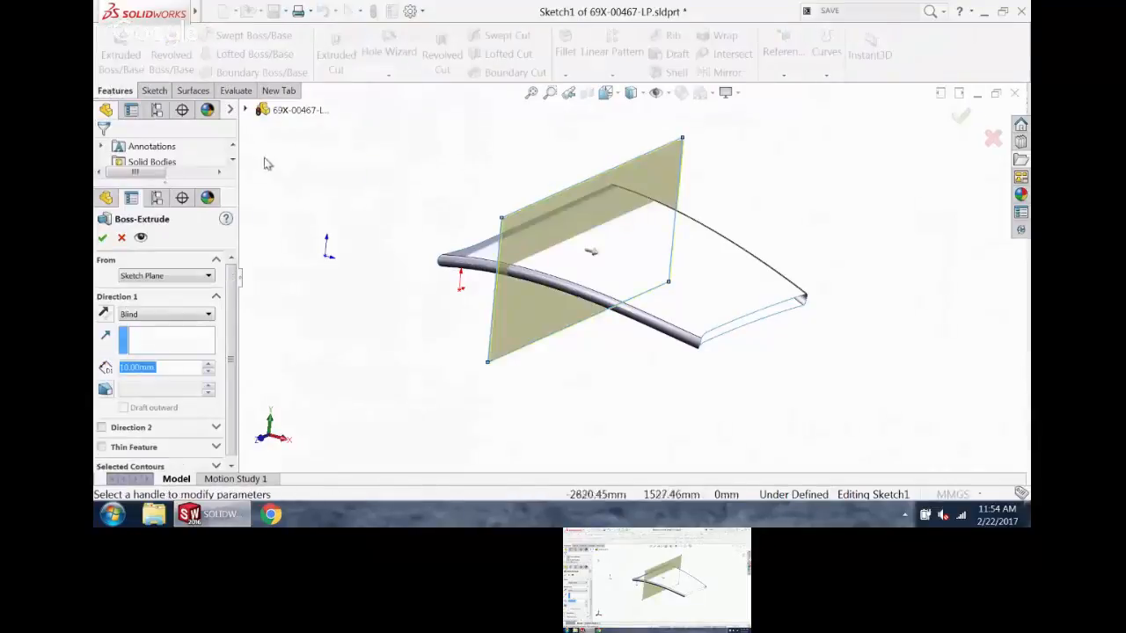
{"action": "left_click", "coordinate": [102, 237]}
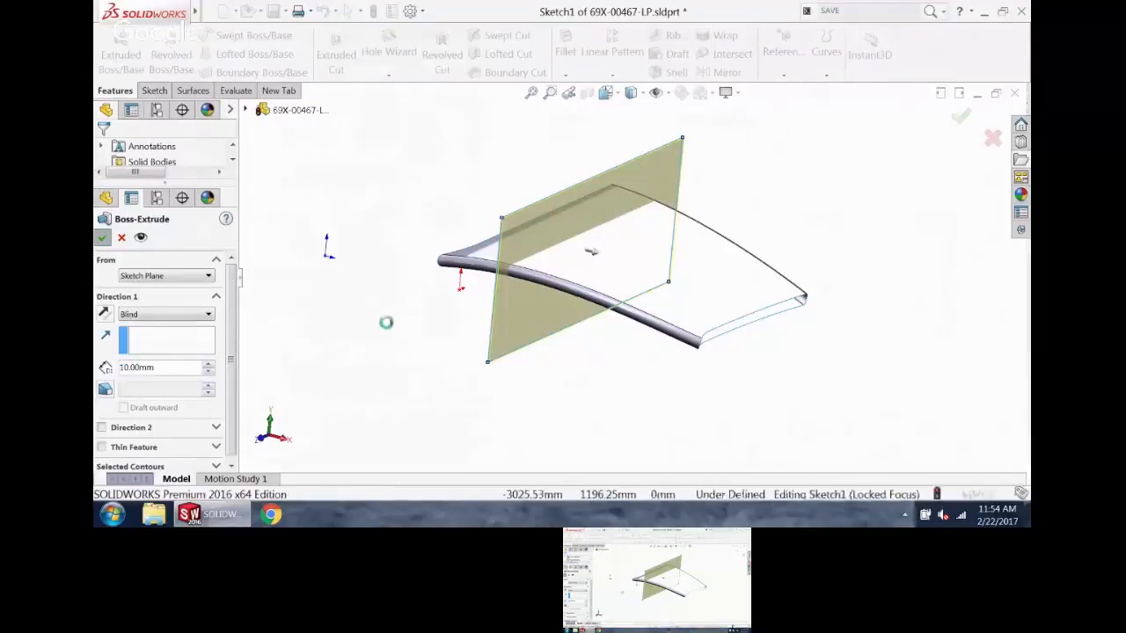
{"action": "middle_click_drag", "start_coordinate": [416, 265], "coordinate": [396, 317]}
{"action": "scroll", "coordinate": [396, 295], "scroll_direction": "up", "scroll_amount": 1}
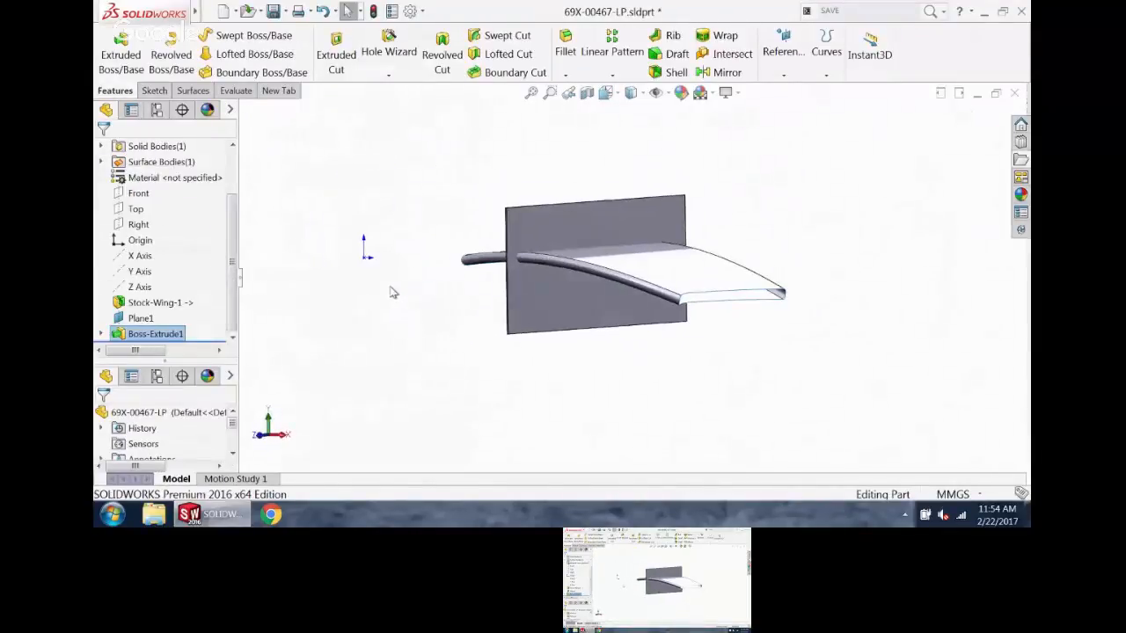
{"action": "left_click", "coordinate": [393, 289]}
- Cut the extruded plate with the Stock-Wing-1 surface, keeping only the rib inside the wing
{"action": "left_click", "coordinate": [202, 93]}
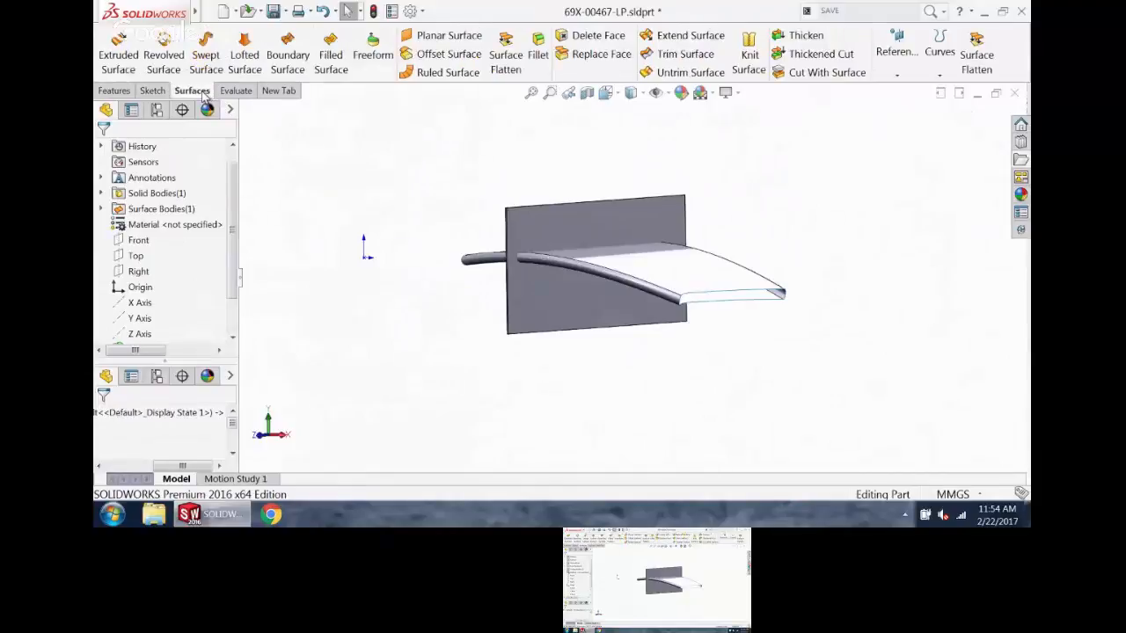
{"action": "left_click", "coordinate": [820, 72]}
{"action": "left_click", "coordinate": [697, 289]}
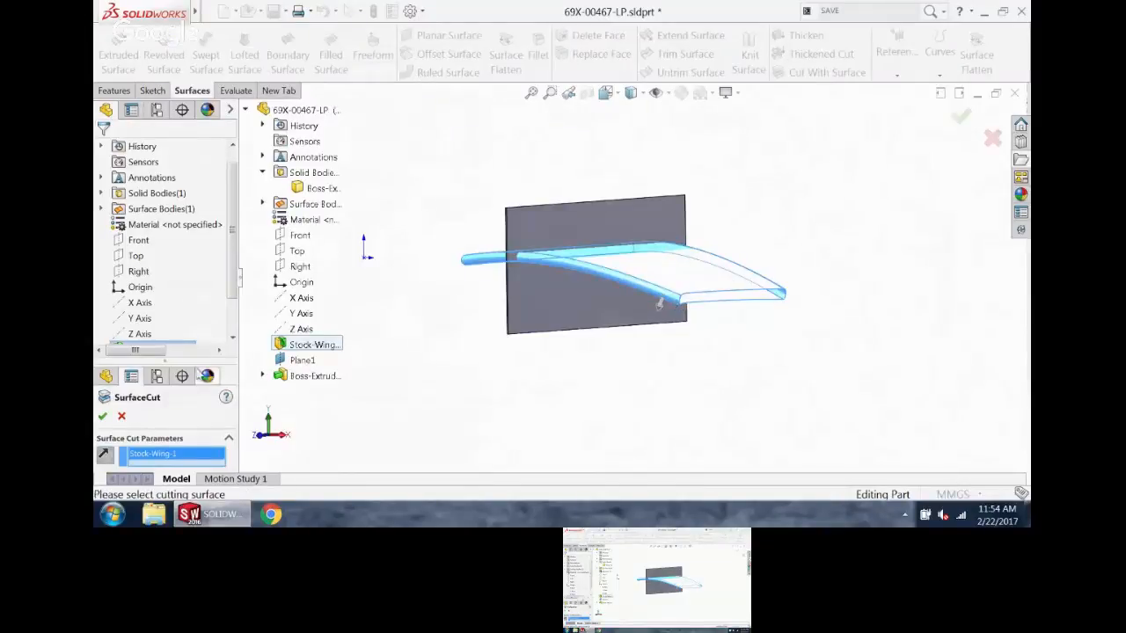
{"action": "left_click", "coordinate": [956, 129]}
{"action": "middle_click_drag", "start_coordinate": [749, 171], "coordinate": [706, 164]}
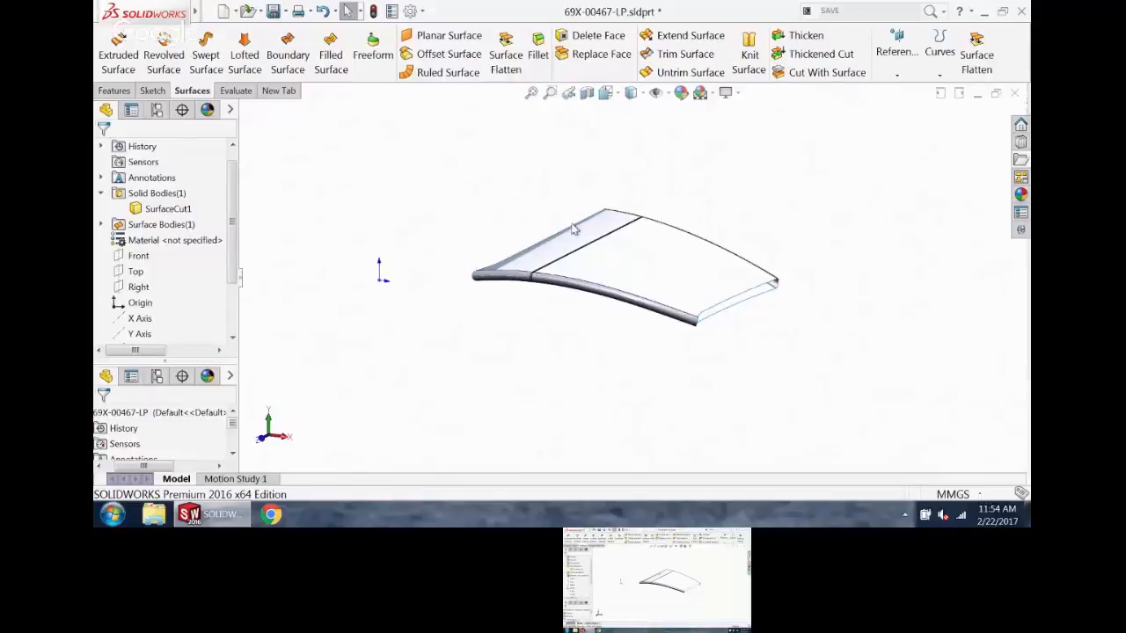
- Hide the Stock-Wing-1 surface body so only the solid rib is displayed
{"action": "middle_click_drag", "start_coordinate": [575, 231], "coordinate": [691, 272]}
{"action": "right_click", "coordinate": [692, 272]}
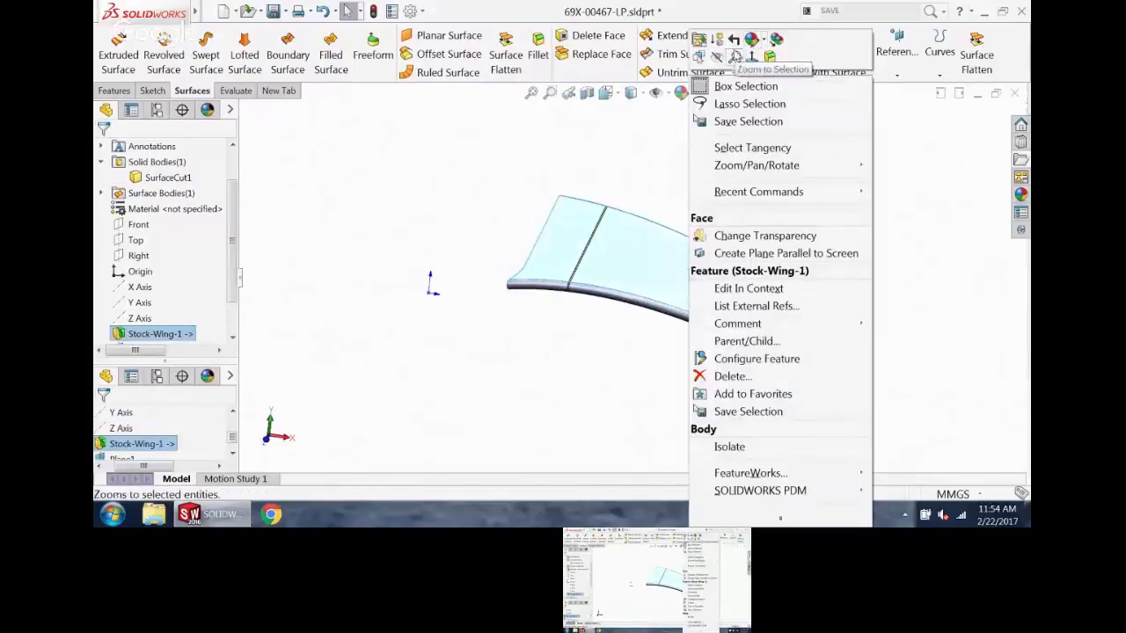
{"action": "left_click", "coordinate": [719, 58]}
{"action": "middle_click_drag", "start_coordinate": [641, 205], "coordinate": [598, 305]}
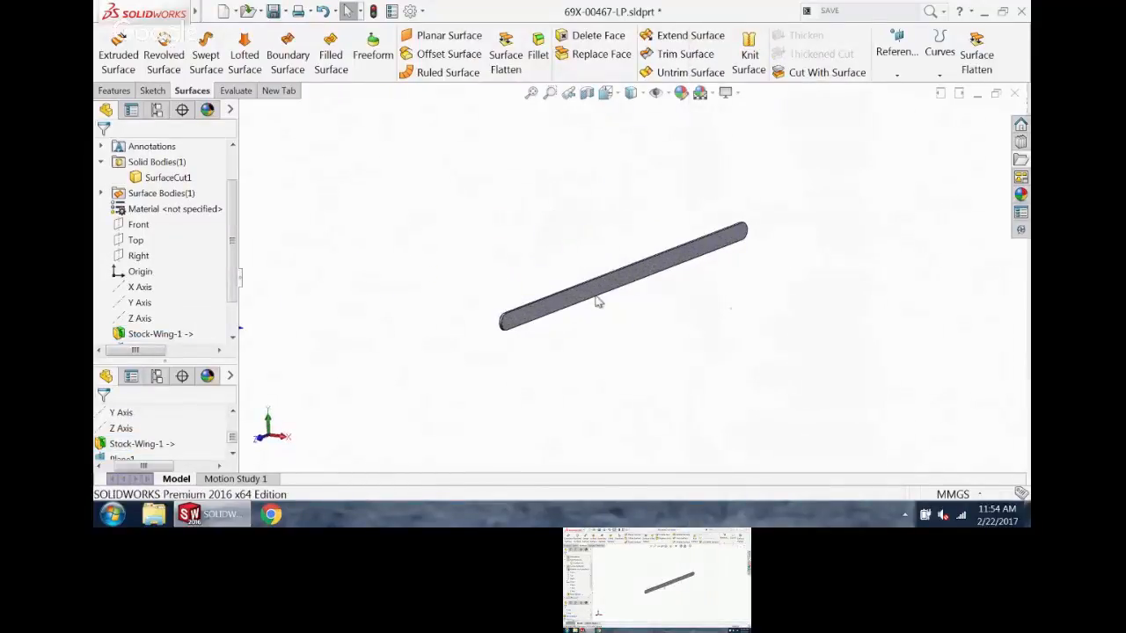
{"action": "scroll", "coordinate": [599, 301], "scroll_direction": "up", "scroll_amount": 4}
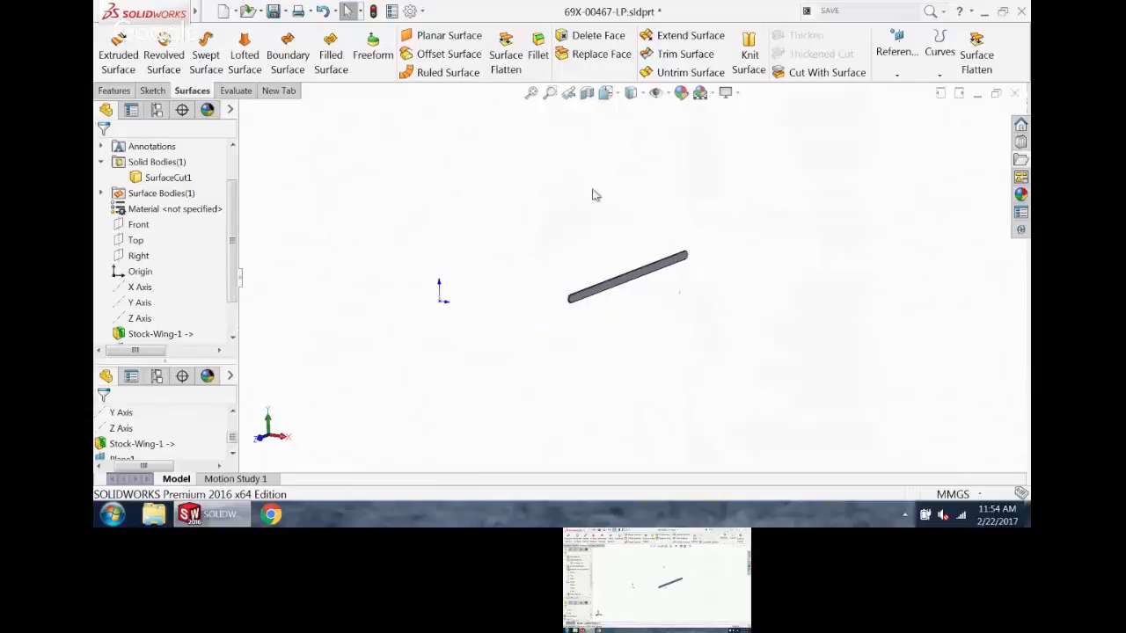